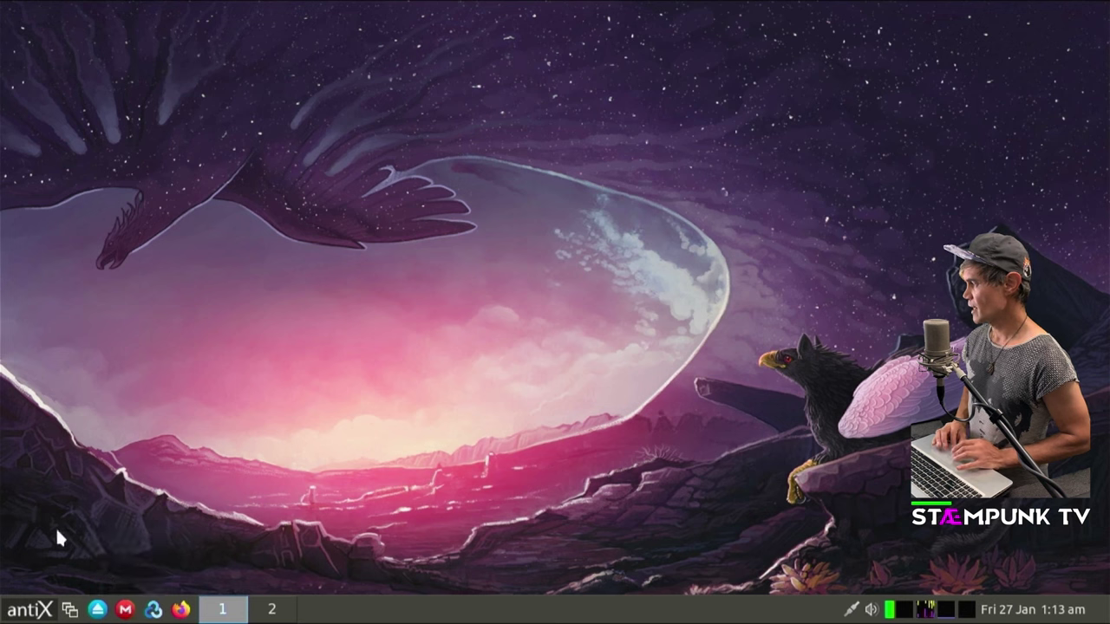
Glance through the application menu without launching anything, then bring Firefox forward on the antiX Linux tab
click(31, 612)
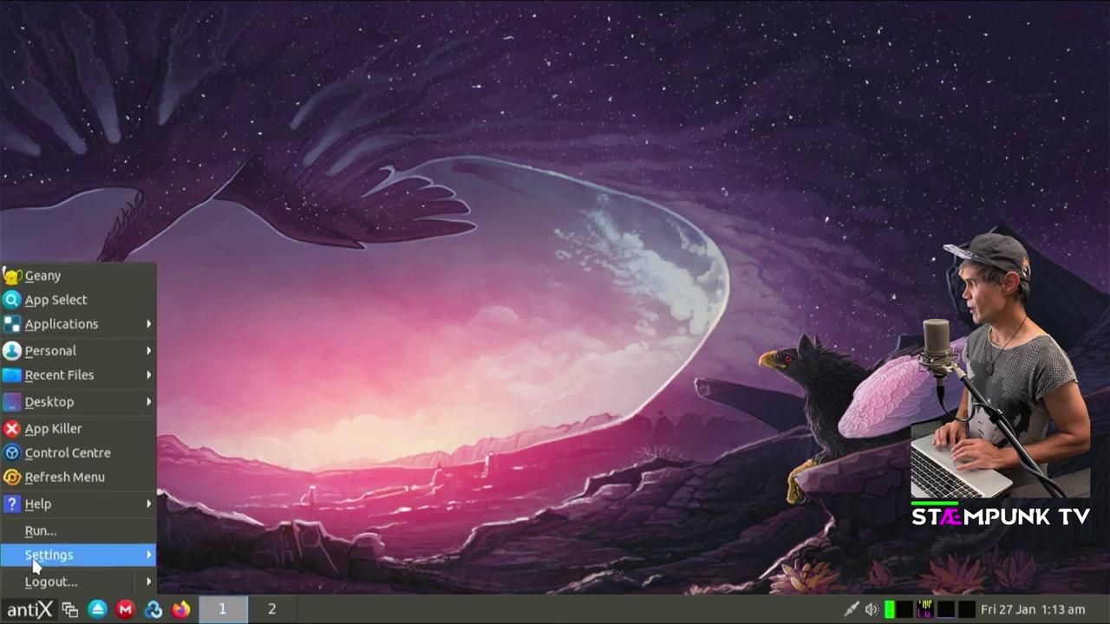
mouse_move(67, 402)
mouse_move(74, 355)
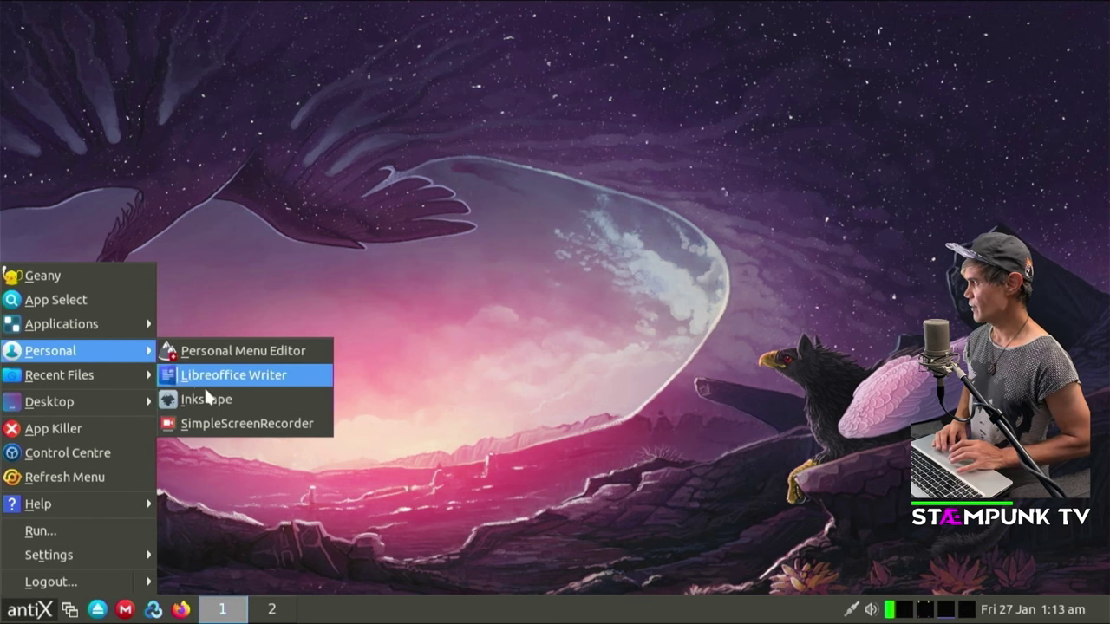
mouse_move(129, 327)
mouse_move(235, 543)
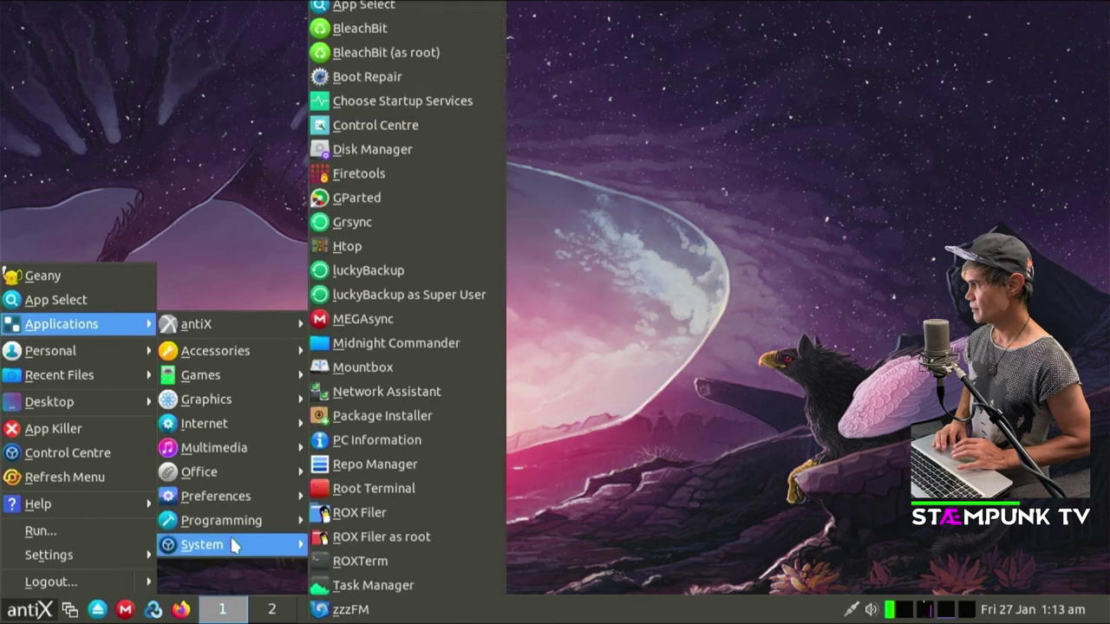
click(402, 247)
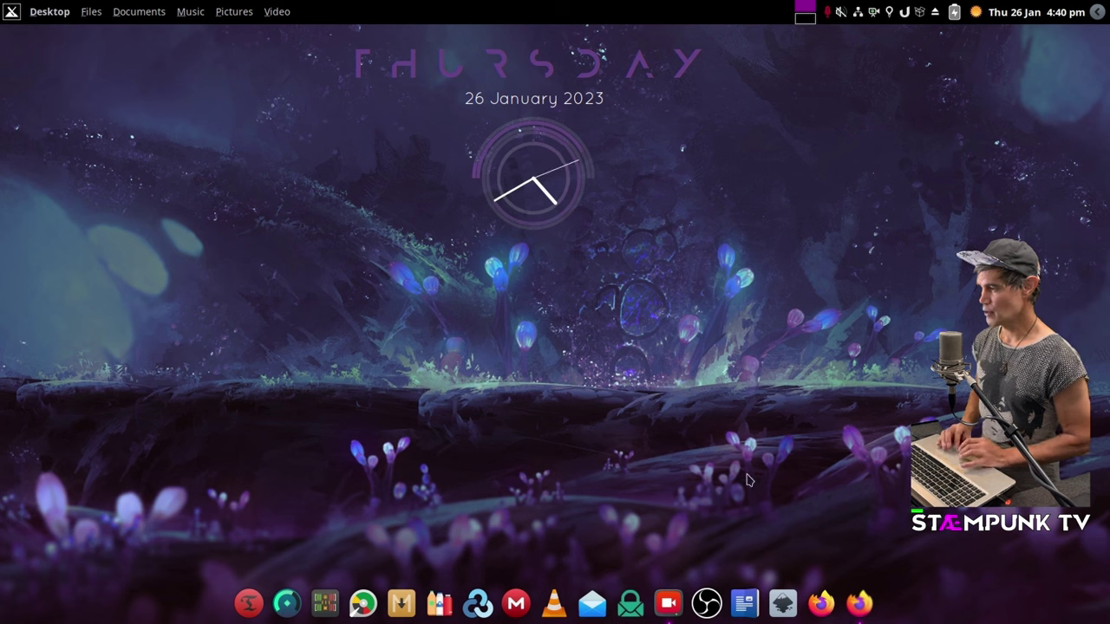
click(862, 598)
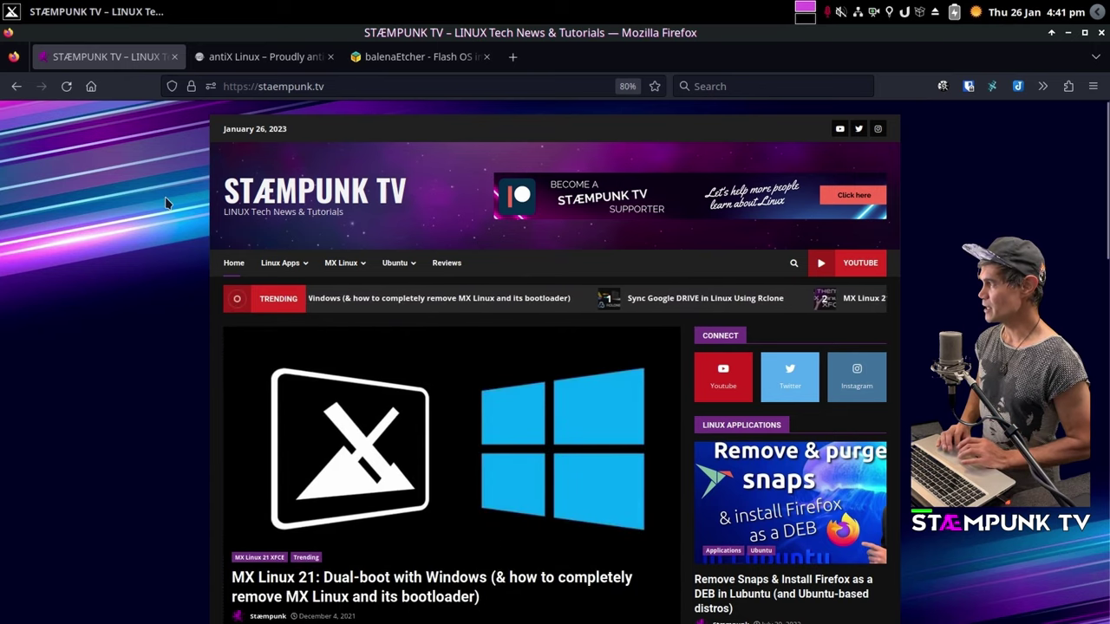
click(255, 56)
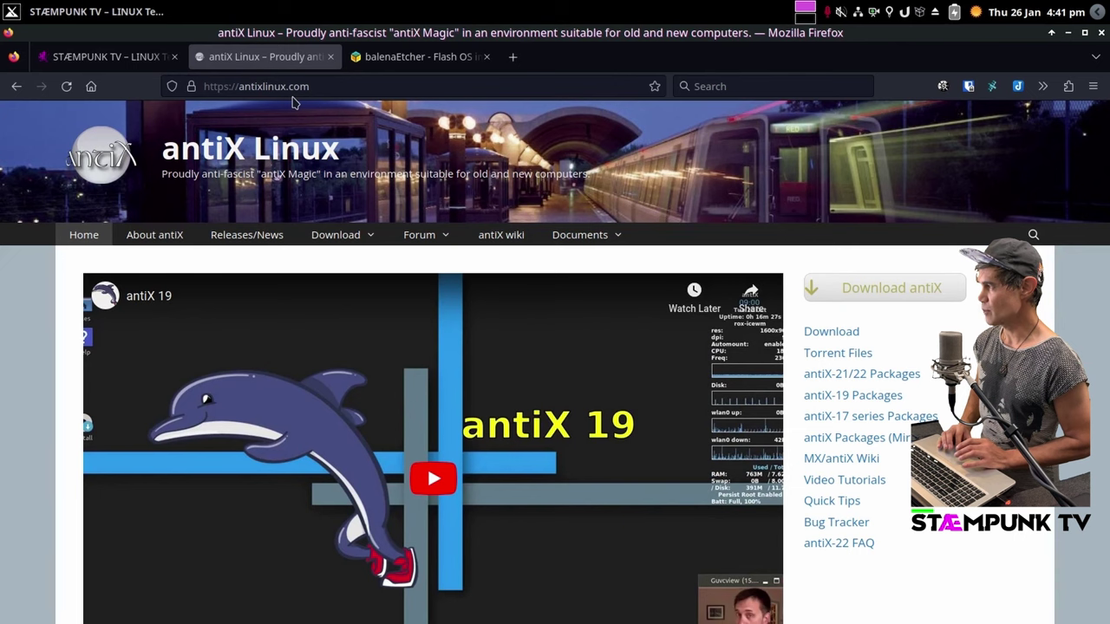
Open the antiX Download page and scroll through its mirror list
click(334, 239)
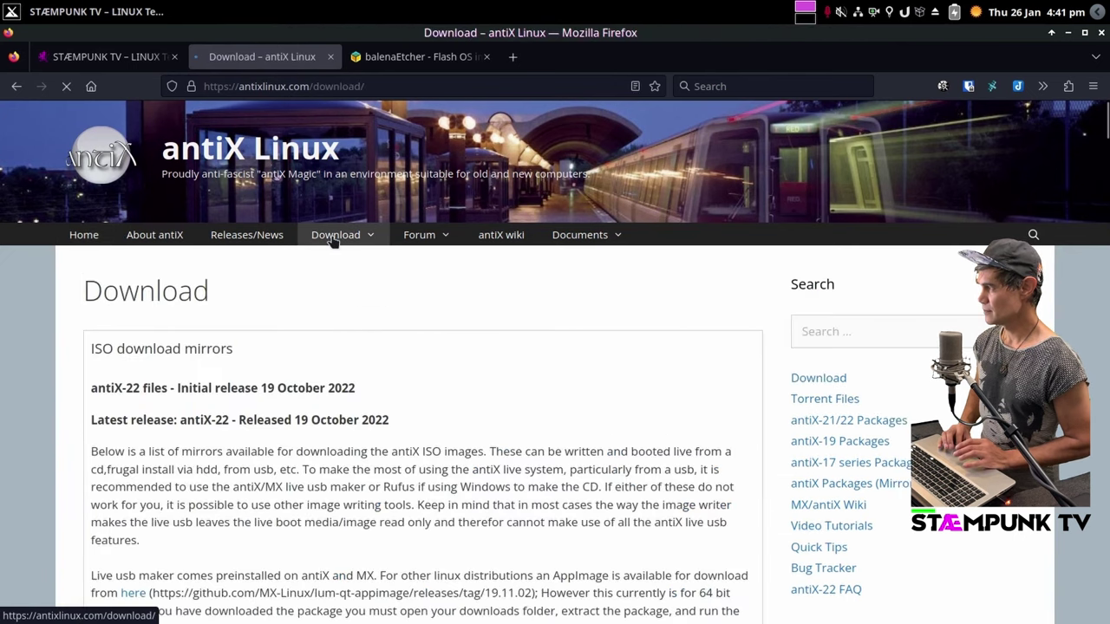
scroll(620, 355, down, 10)
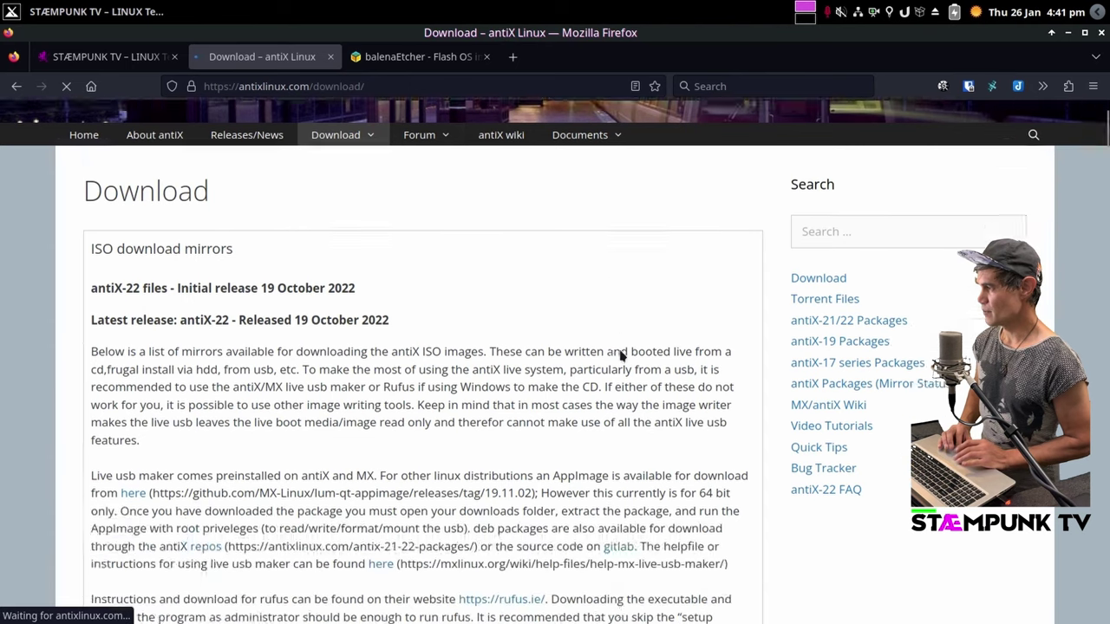
scroll(621, 355, down, 15)
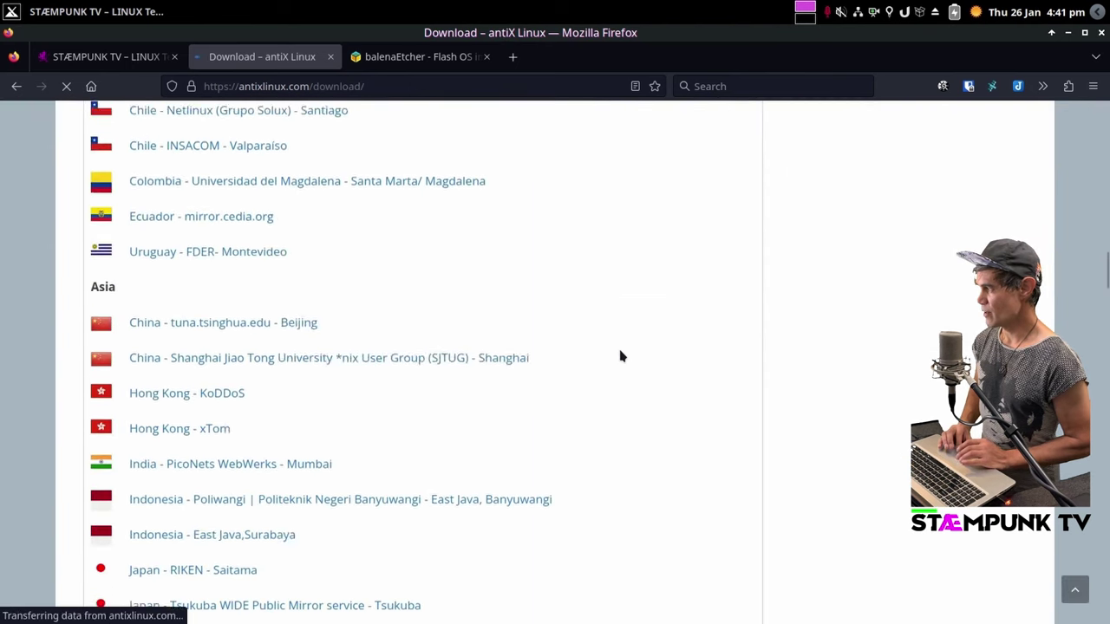
scroll(620, 355, down, 15)
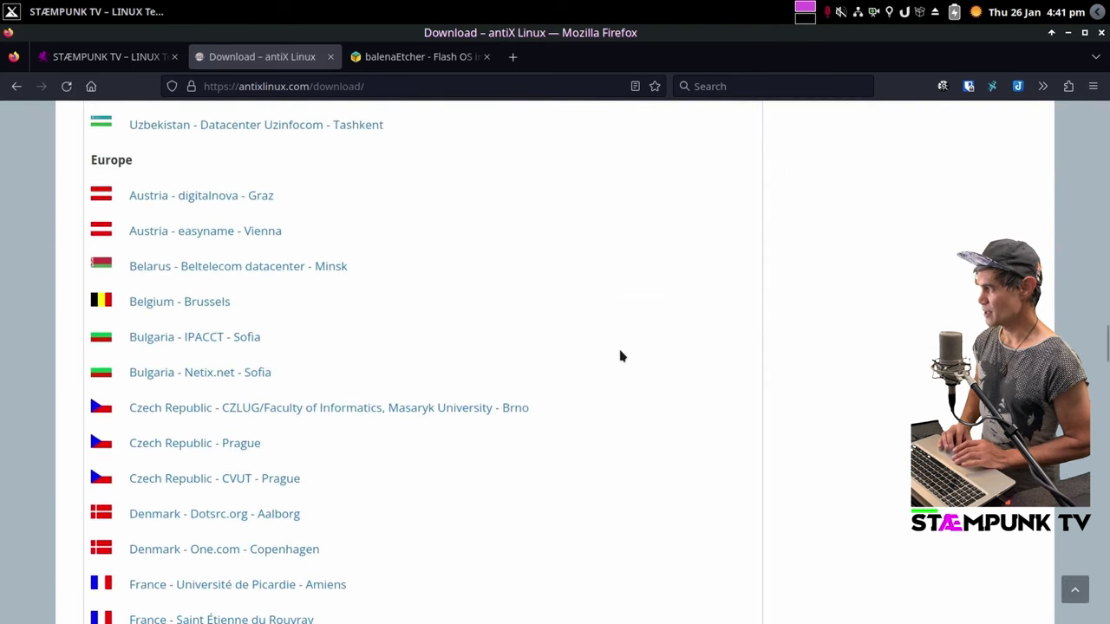
scroll(620, 355, down, 15)
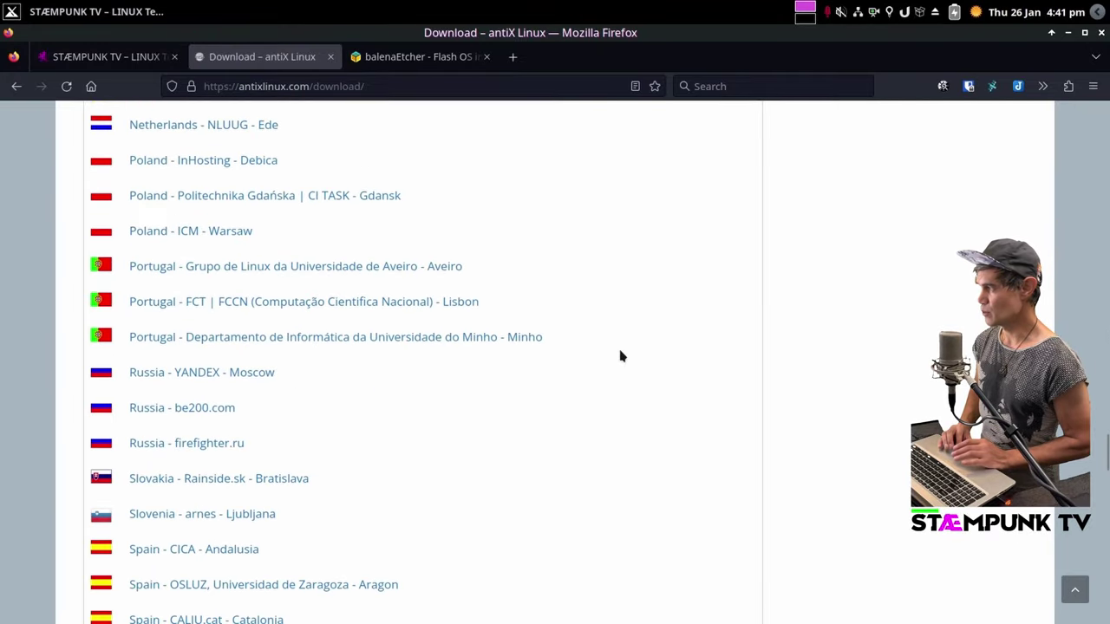
scroll(621, 355, down, 15)
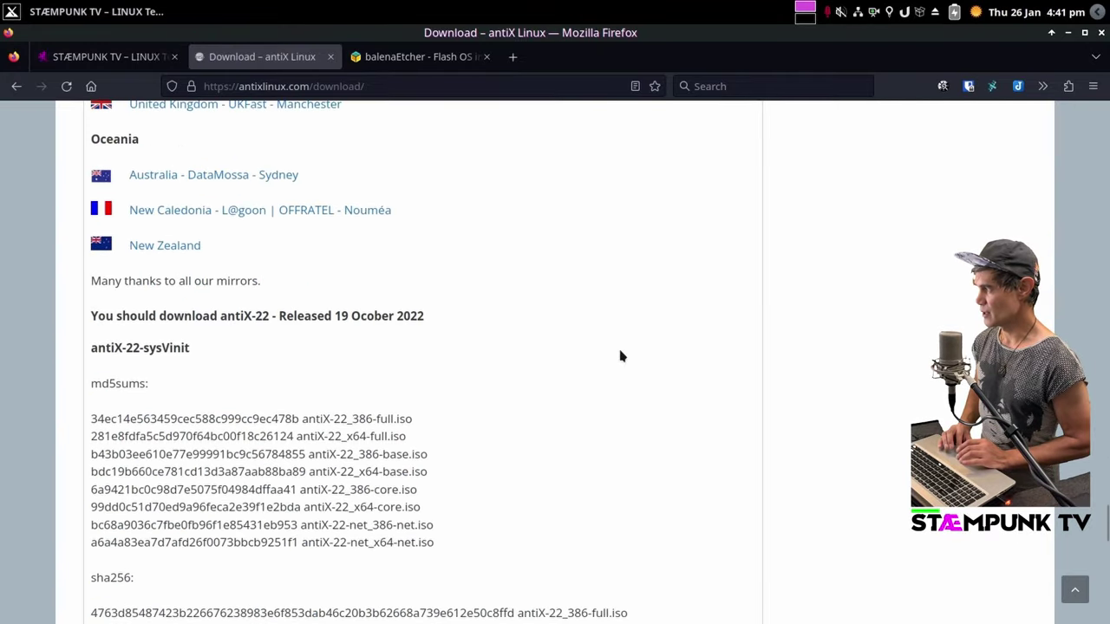
scroll(621, 355, up, 6)
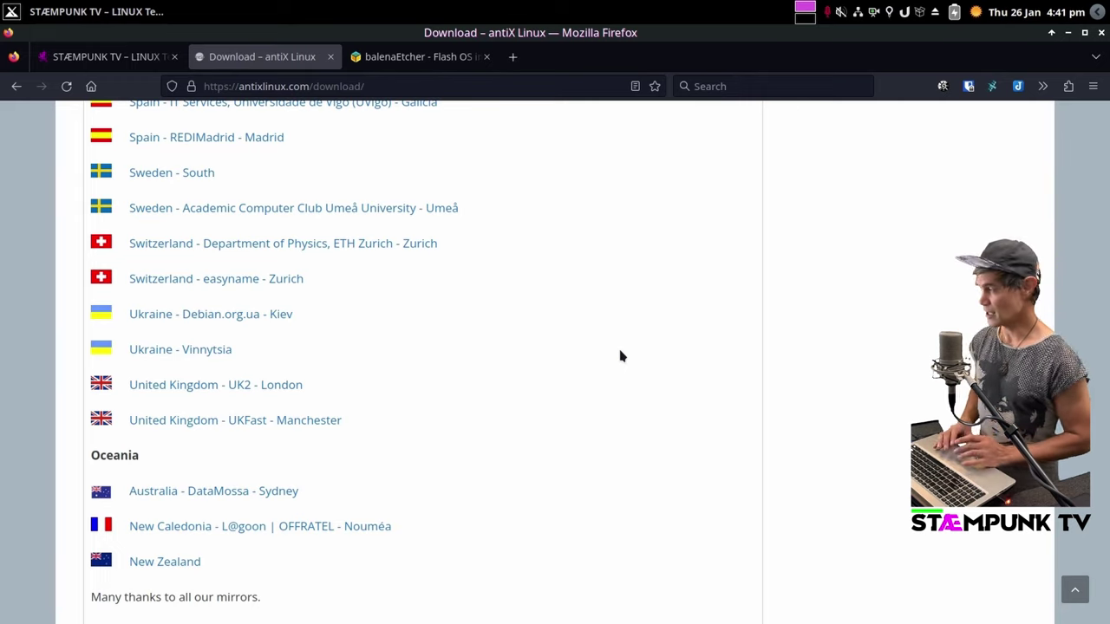
scroll(621, 356, up, 20)
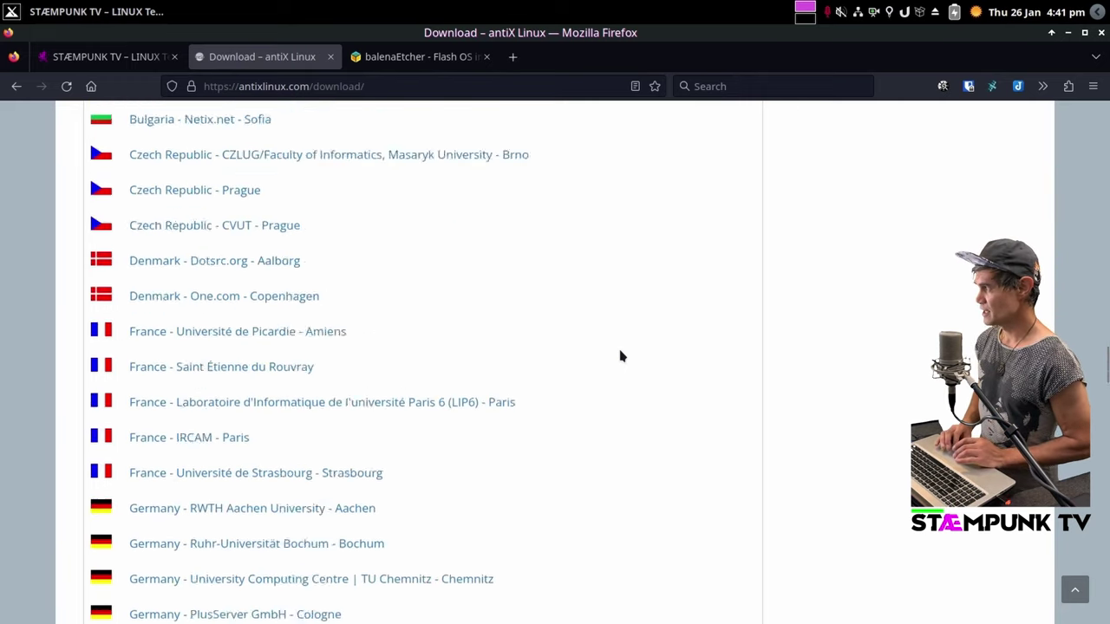
scroll(620, 355, up, 20)
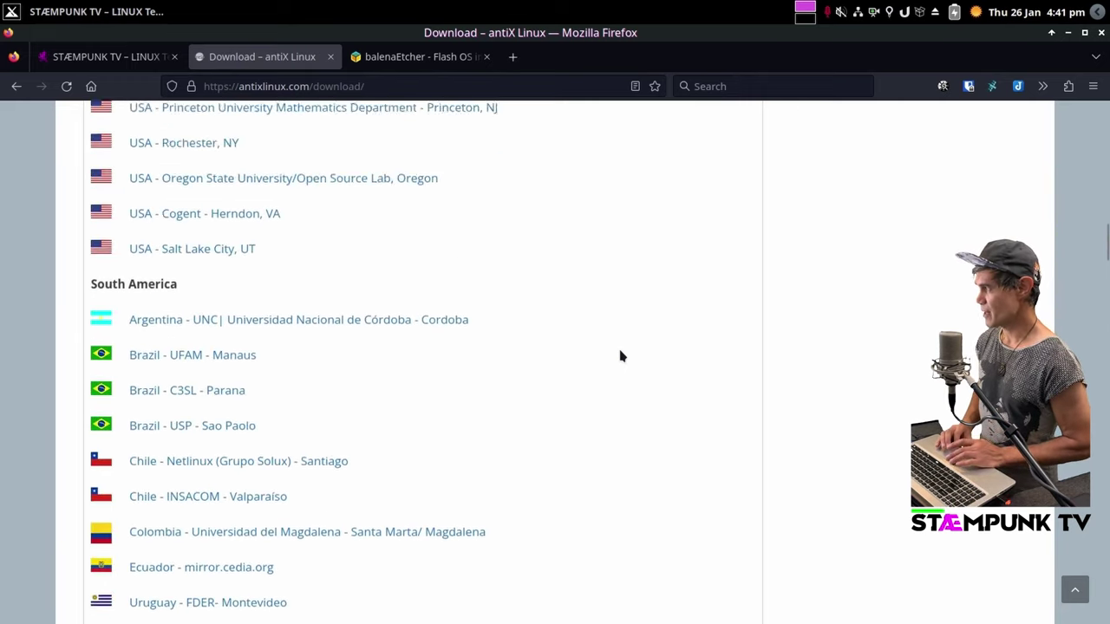
scroll(621, 355, up, 4)
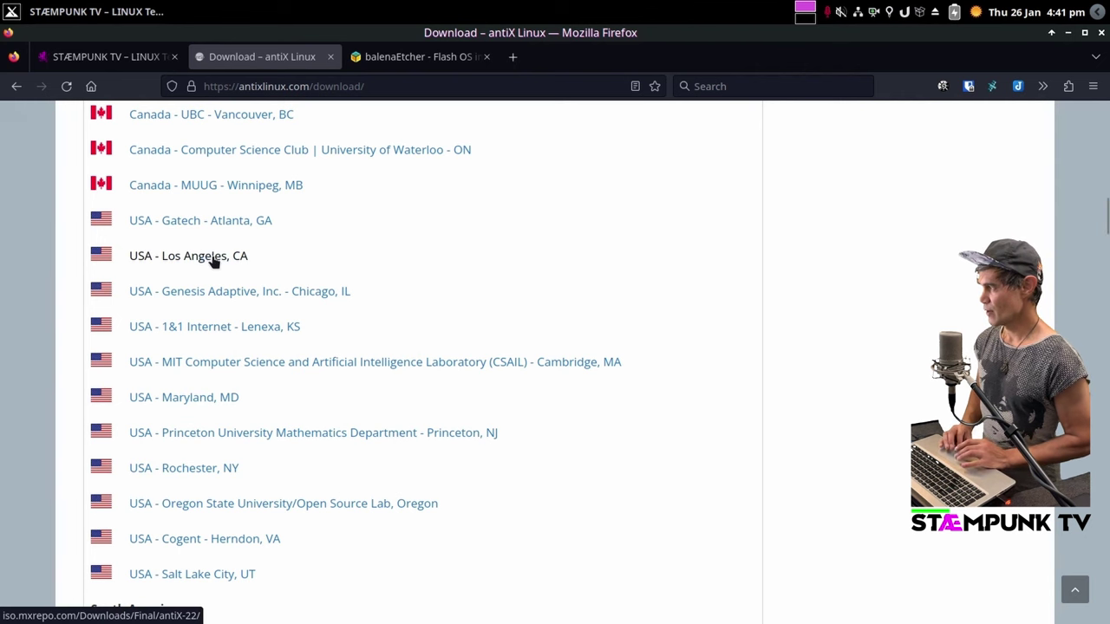
Browse the USA - Los Angeles mirror listing, go back, and open the Torrent Files page
click(210, 260)
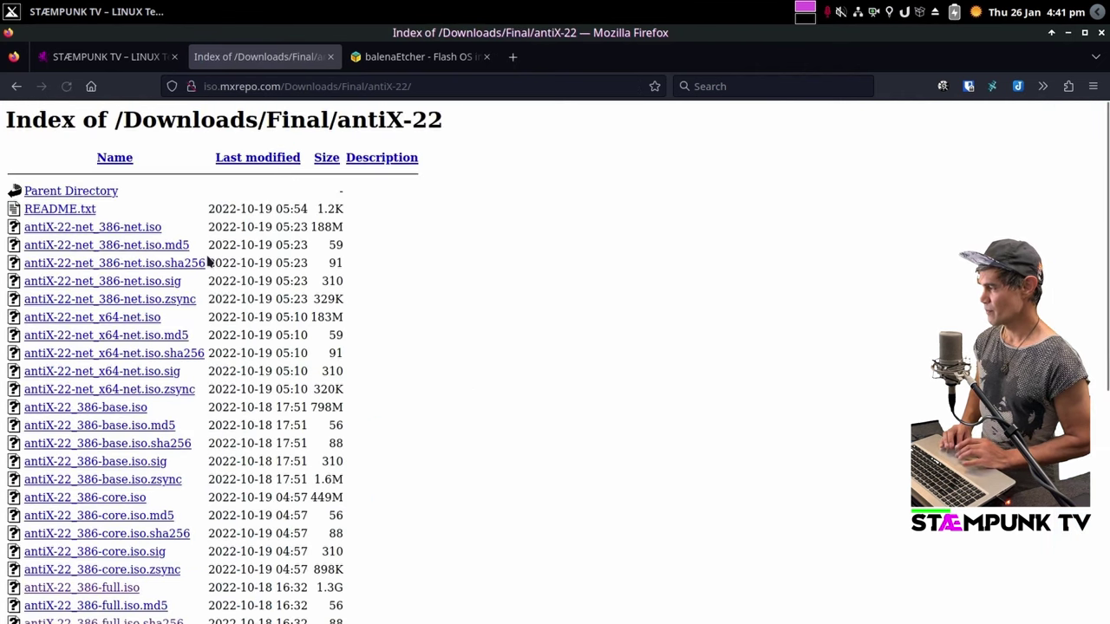
scroll(463, 256, down, 5)
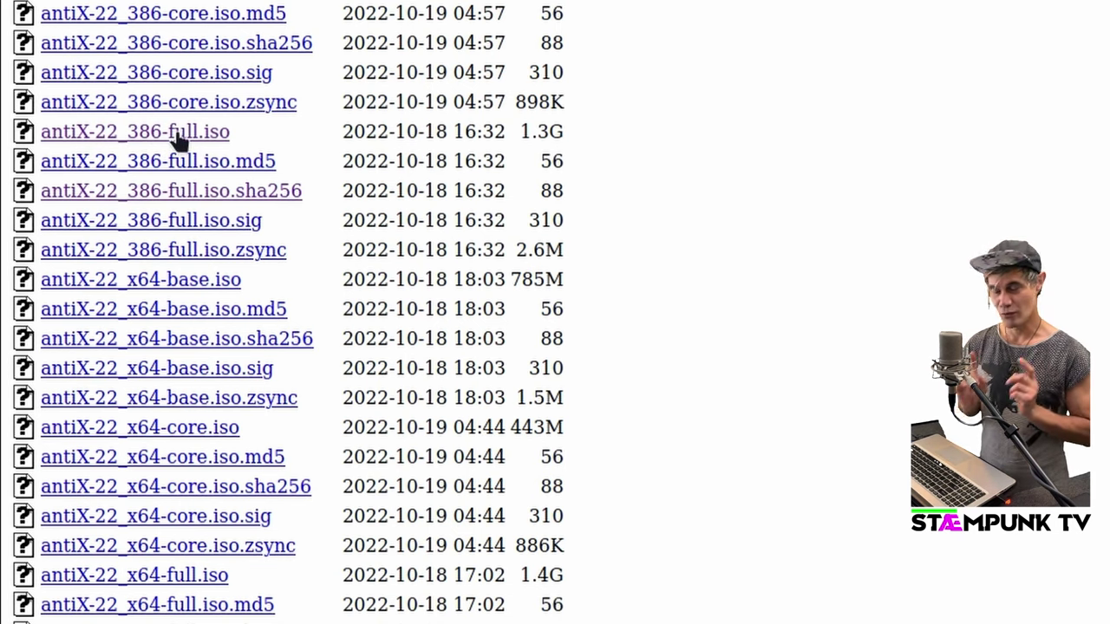
scroll(426, 408, down, 4)
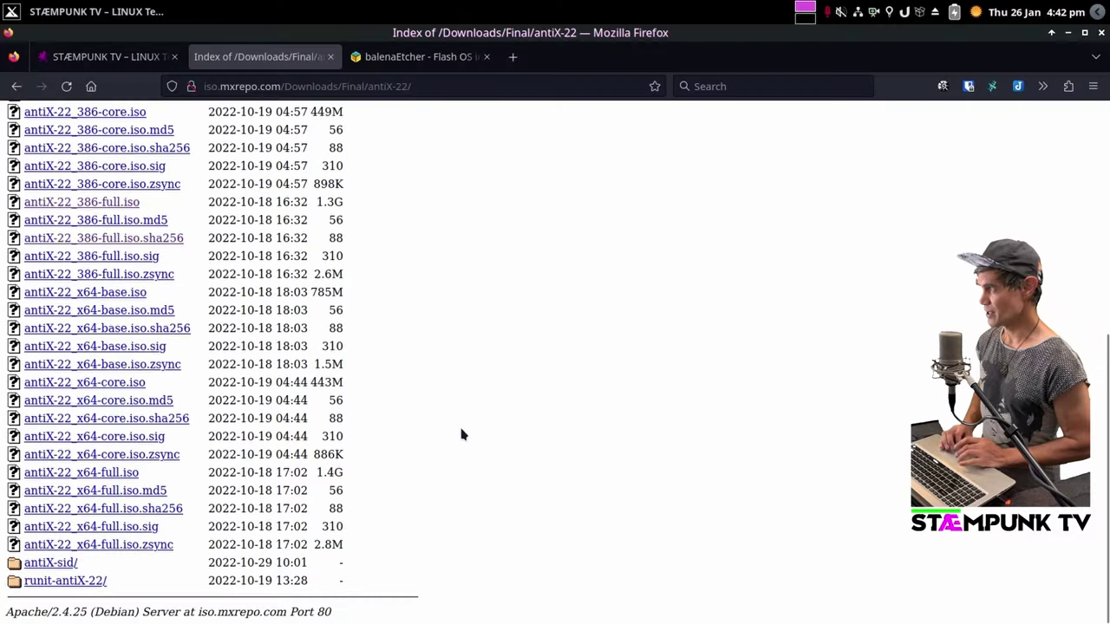
scroll(751, 320, up, 5)
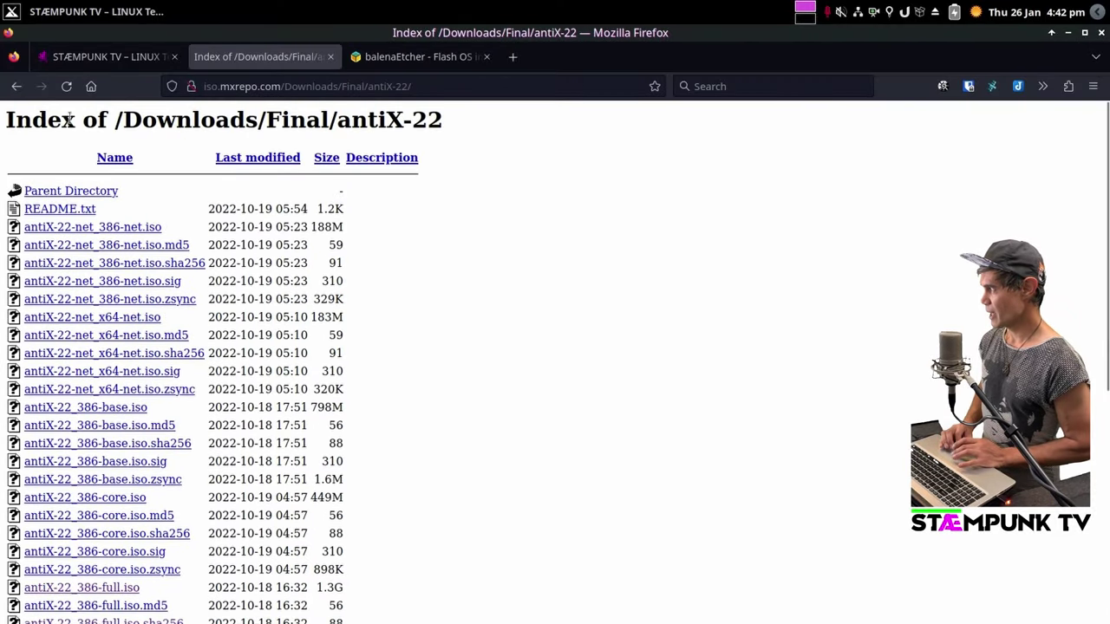
click(15, 90)
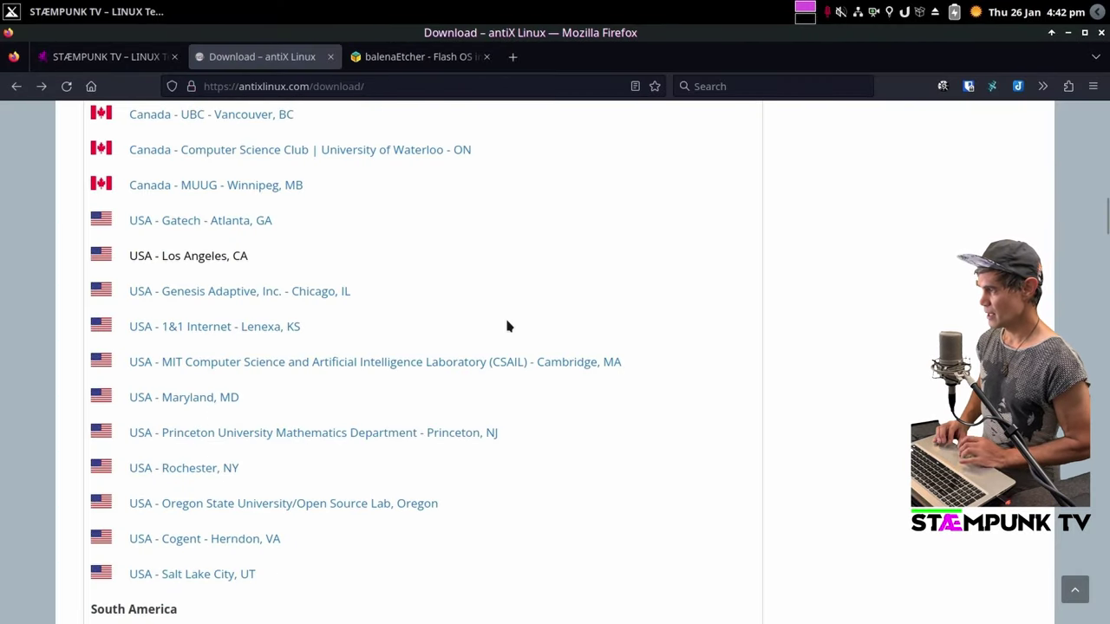
scroll(507, 324, up, 15)
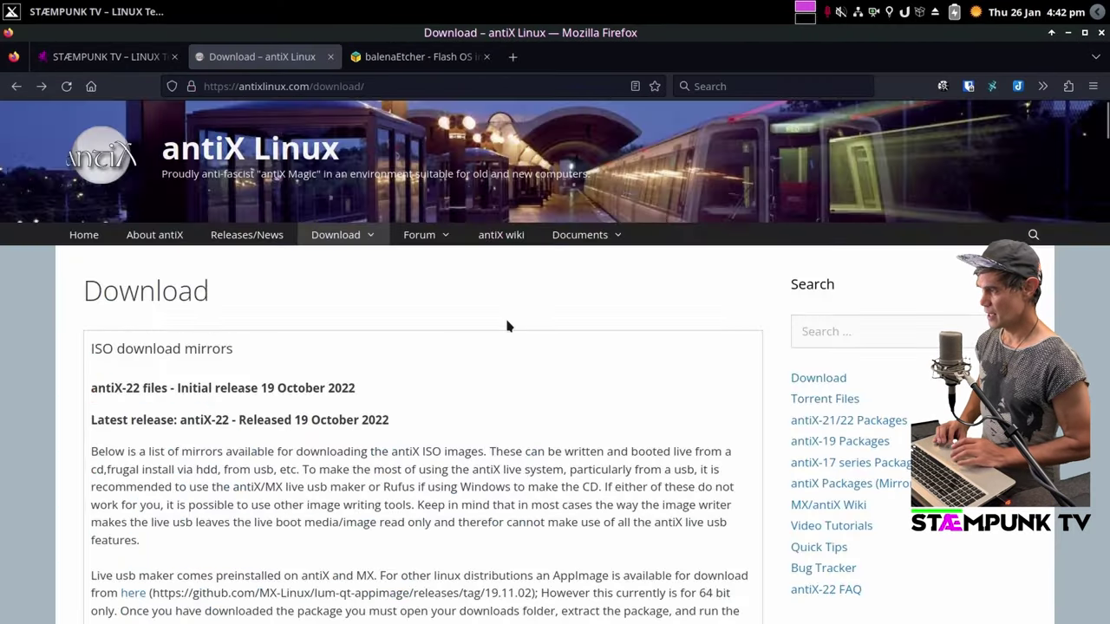
click(818, 401)
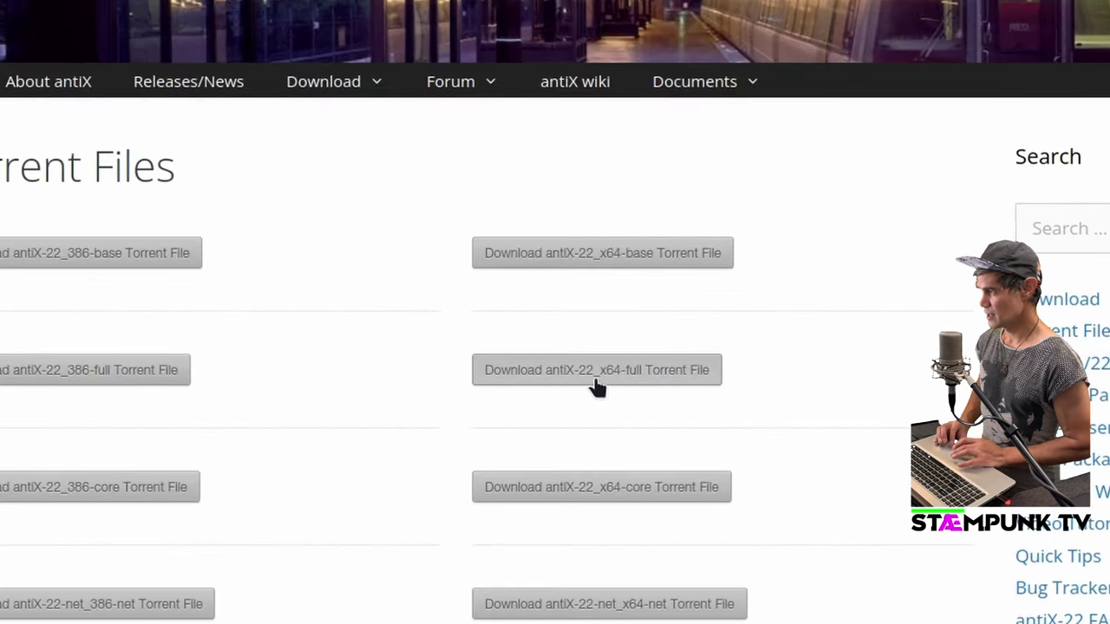
Add the antiX-22 x64-full torrent to Transmission, then return to Firefox
click(674, 382)
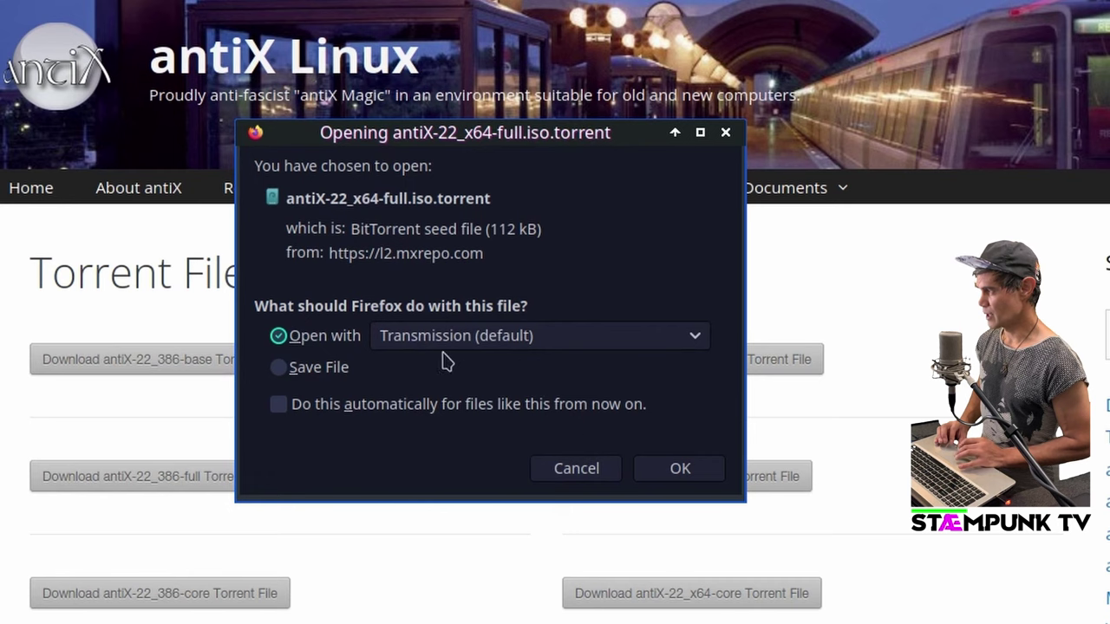
click(680, 469)
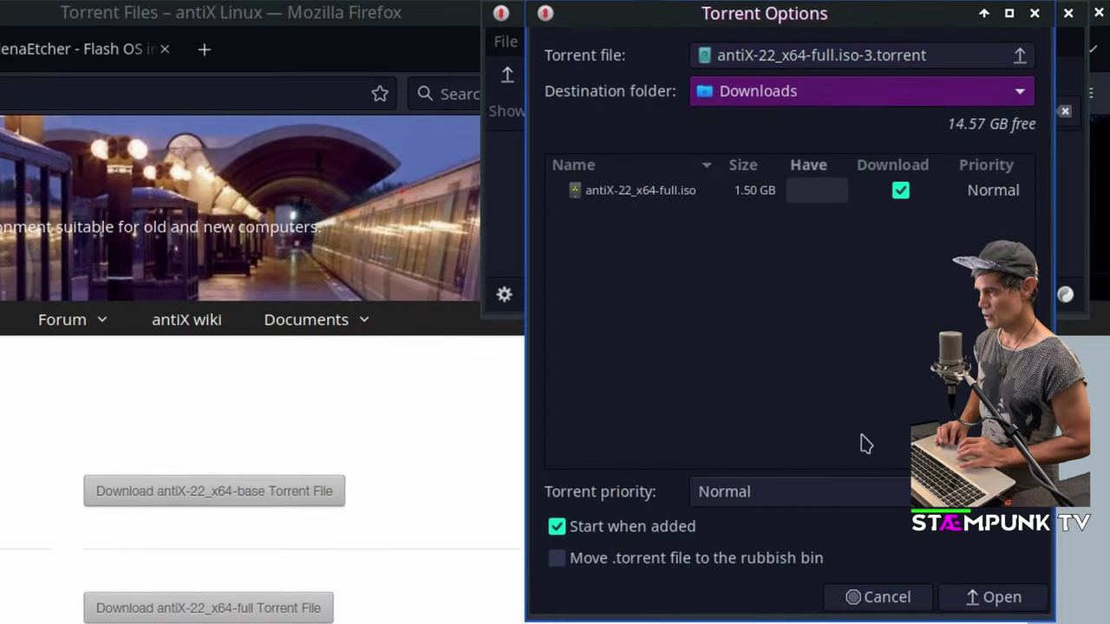
click(1010, 597)
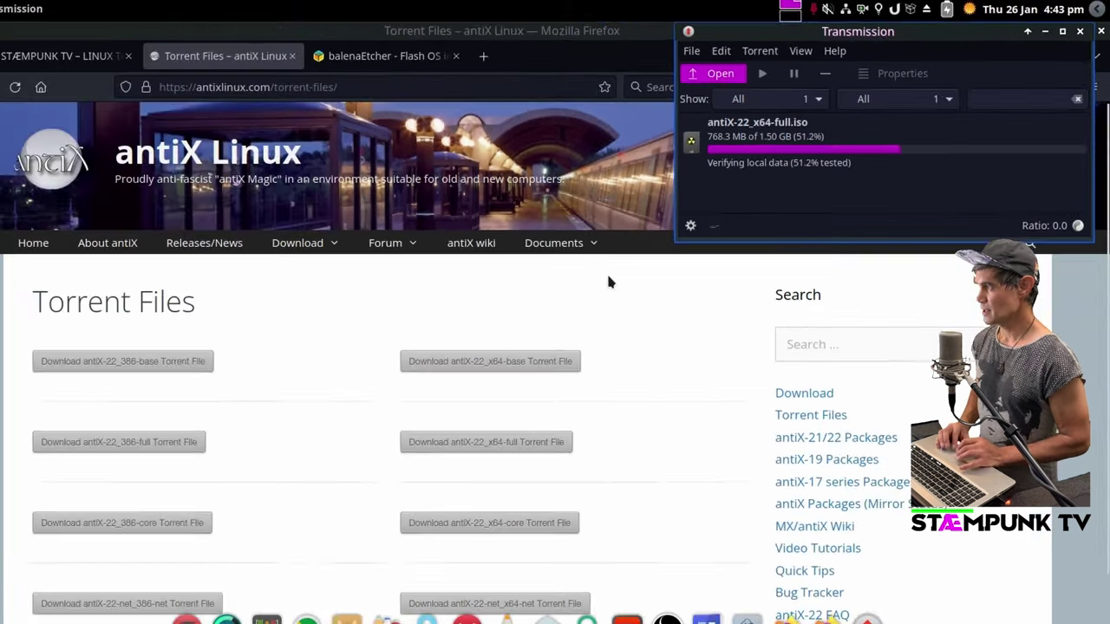
click(445, 346)
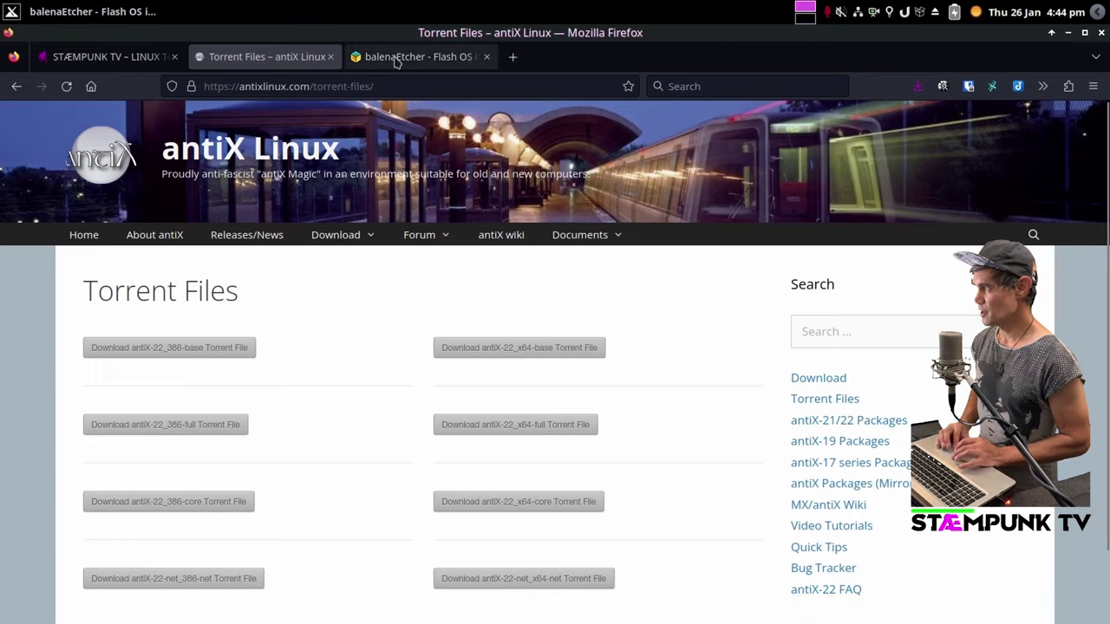
Go to the balenaEtcher tab and reach the Etcher download section
click(130, 54)
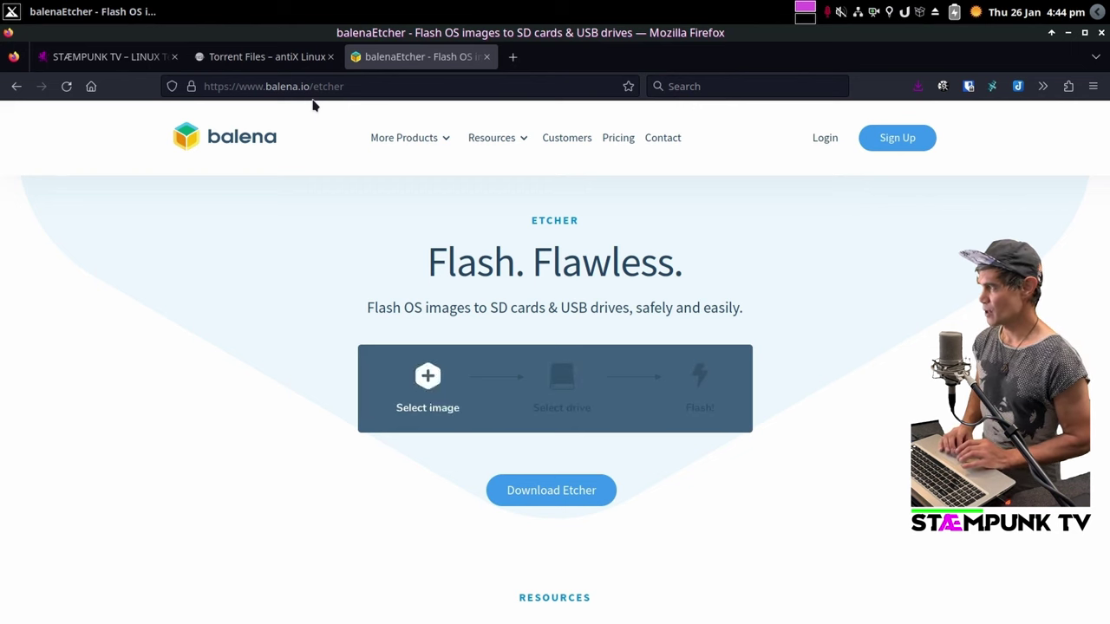
mouse_move(396, 137)
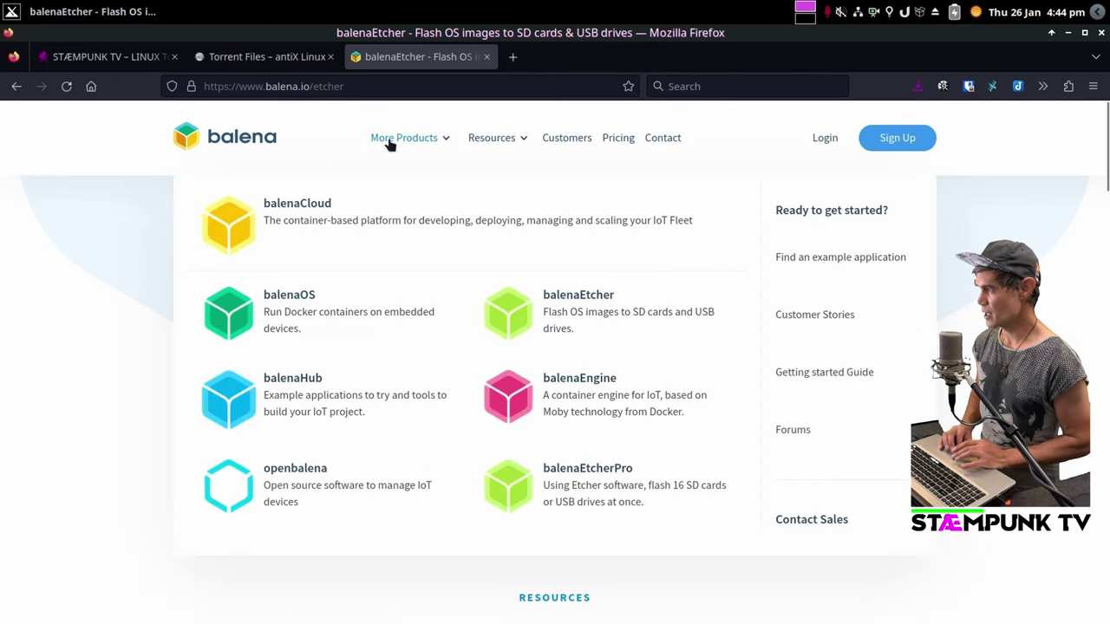
click(501, 305)
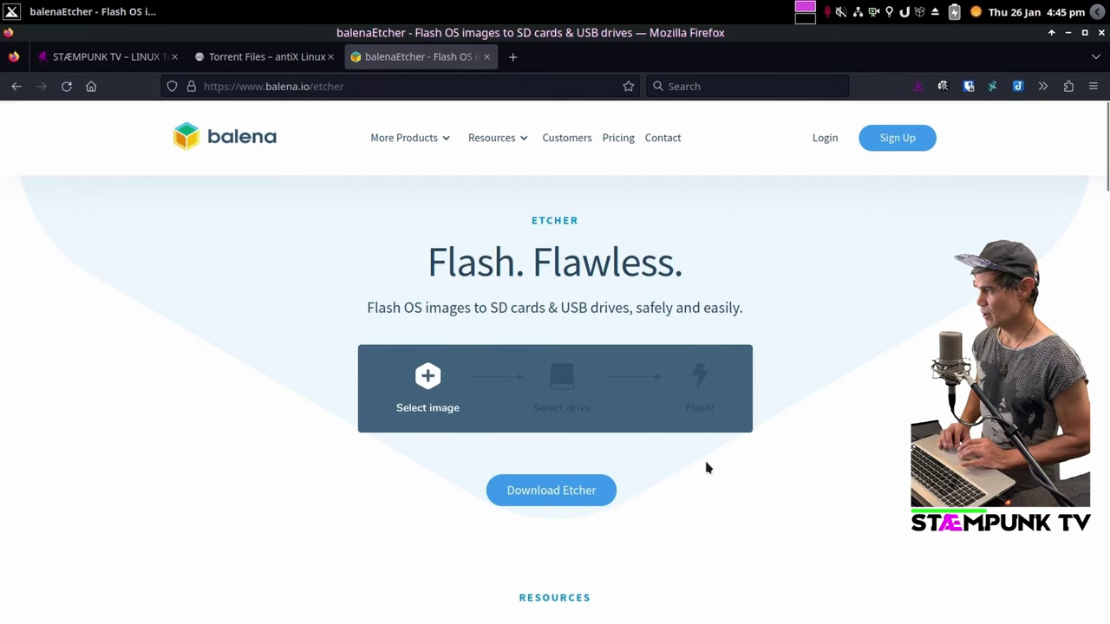
click(548, 488)
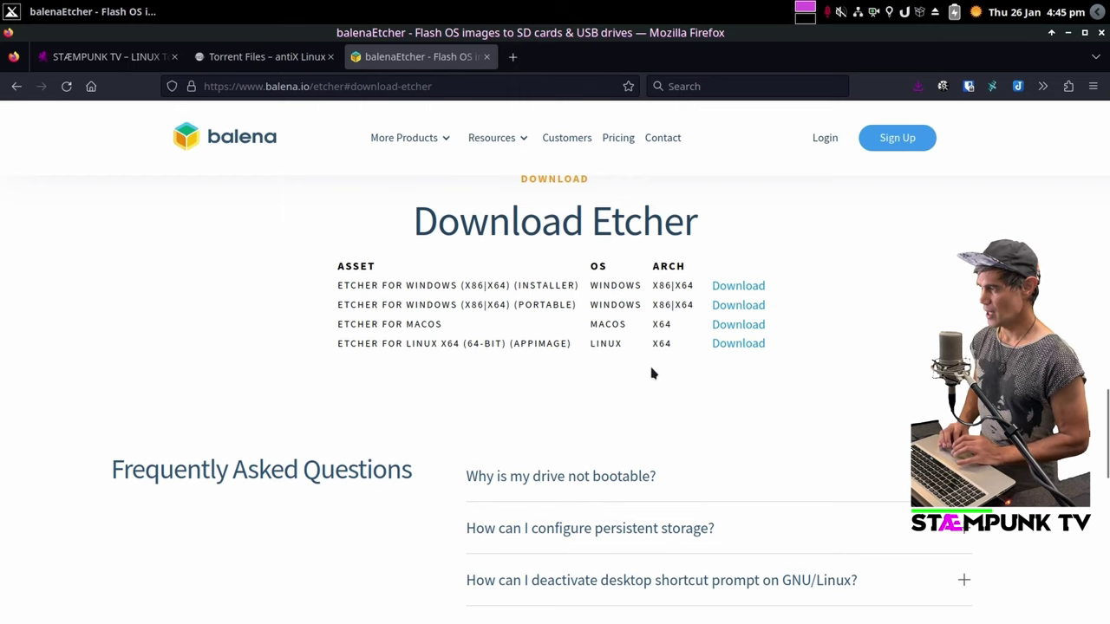
Download the Linux 64-bit Etcher AppImage with AppImageLauncher and launch it from the downloads list
click(732, 345)
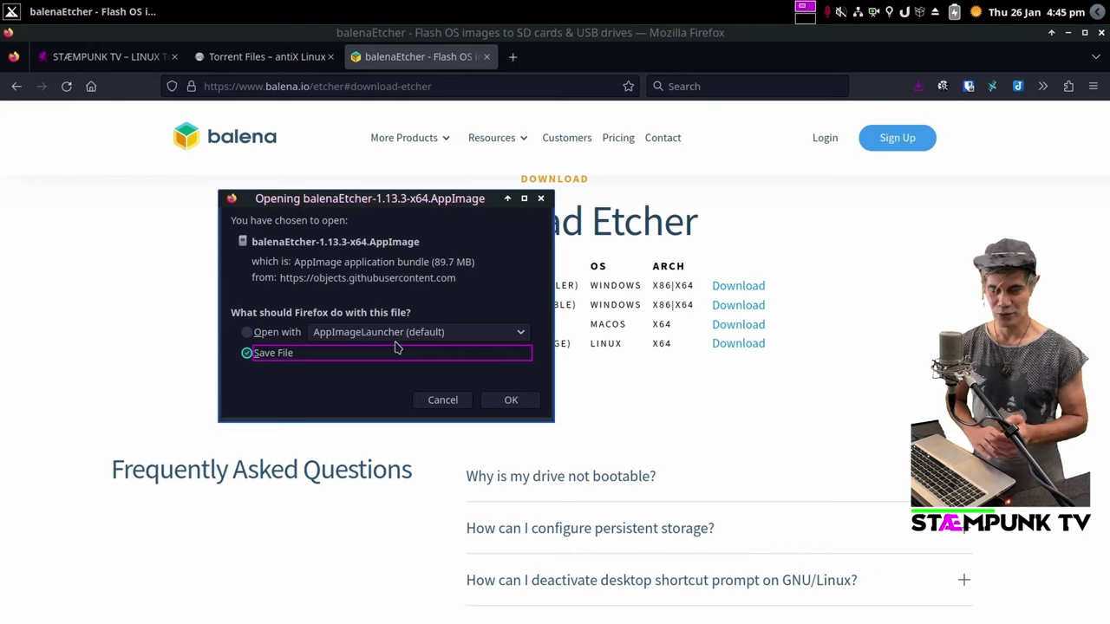
click(272, 333)
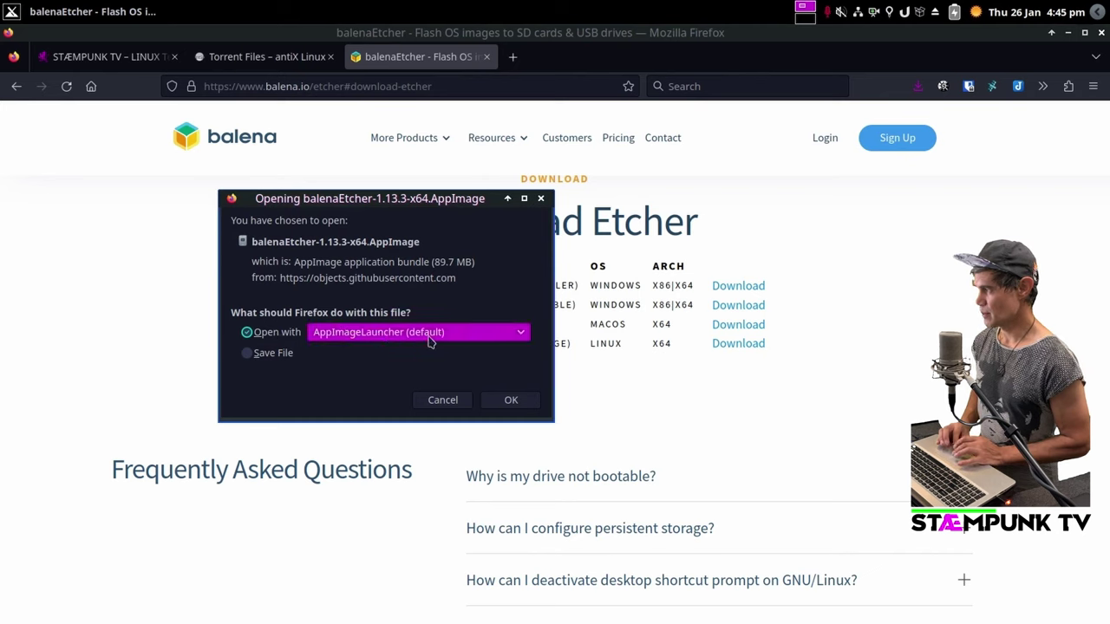
click(511, 401)
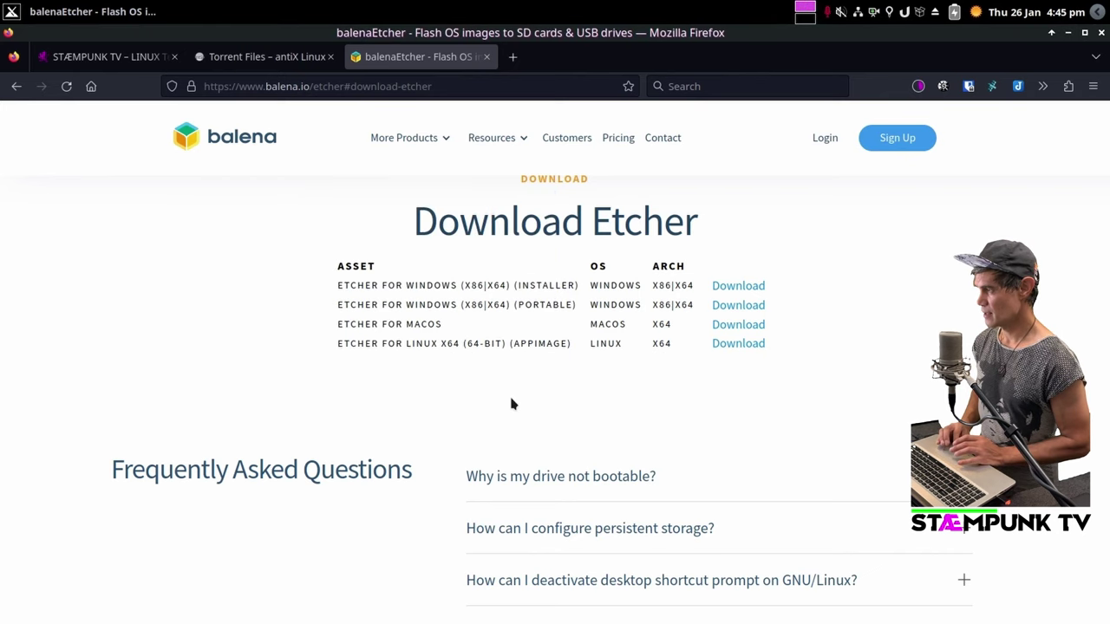
click(918, 86)
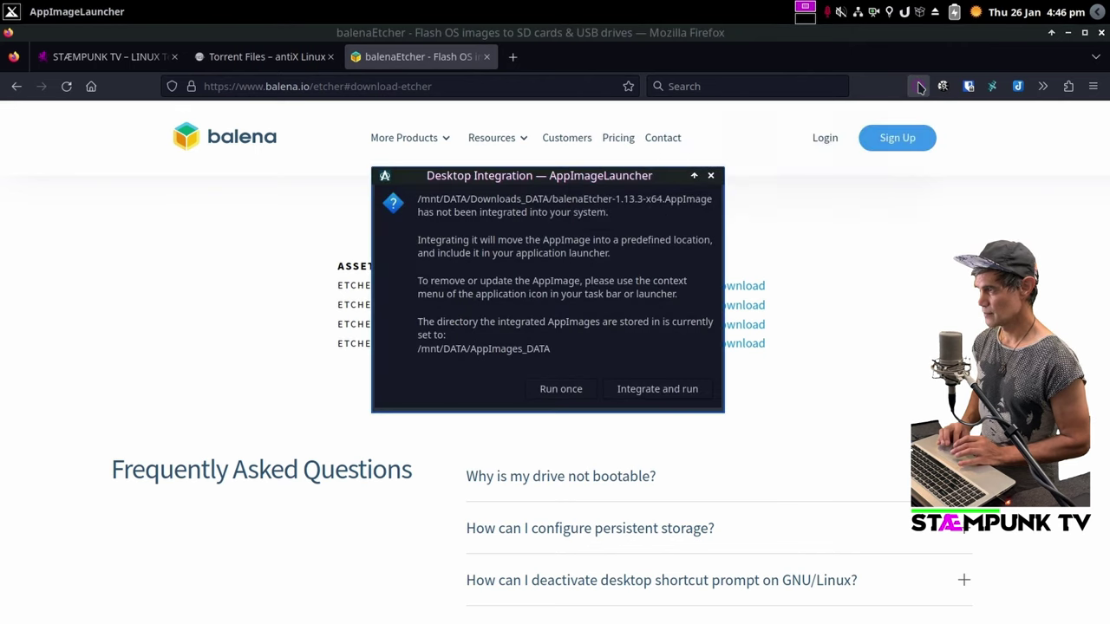
Integrate and run balenaEtcher, overwriting the existing copy, then minimize Transmission and Firefox
click(652, 392)
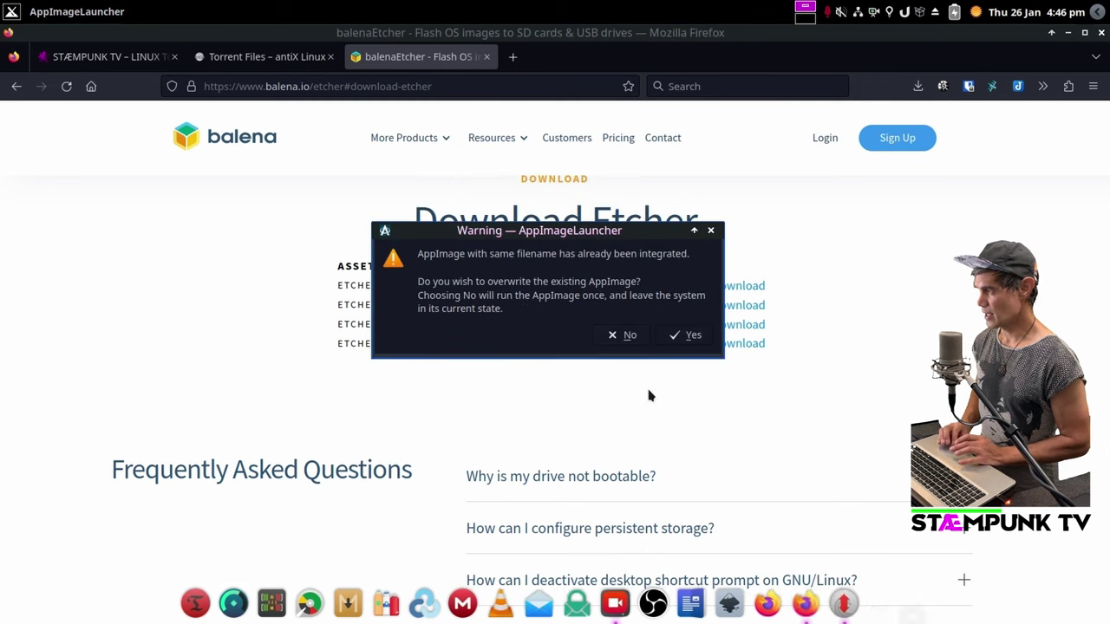
click(691, 336)
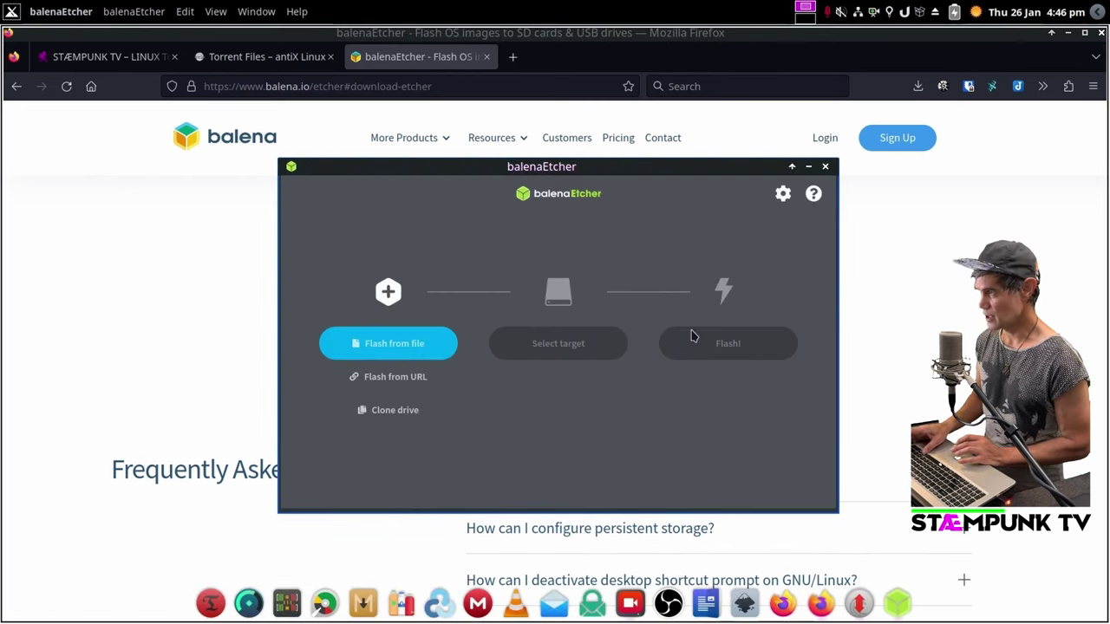
key(alt+Tab)
key(alt+Tab)
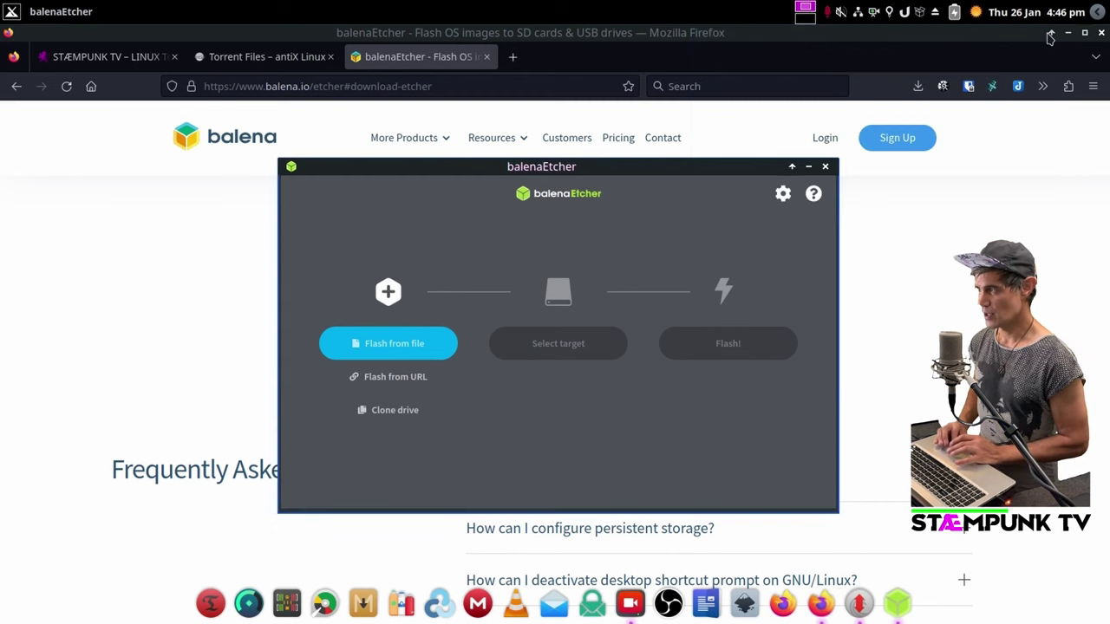
click(1048, 34)
click(1067, 35)
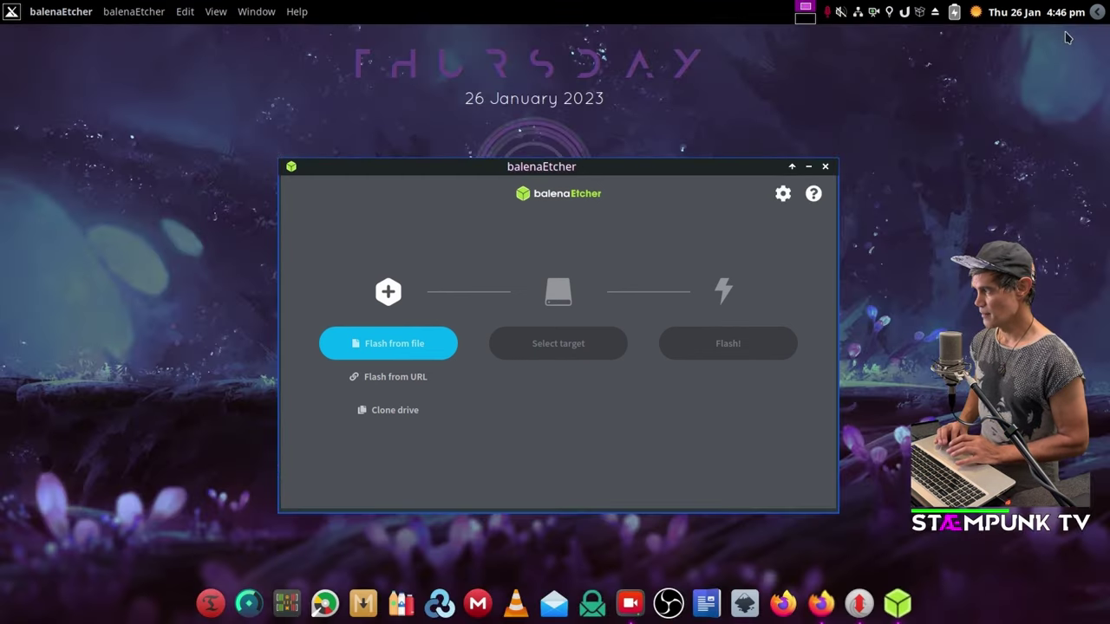
Unmount the USB-DATA volume from the tray and close the Thunar window
click(935, 17)
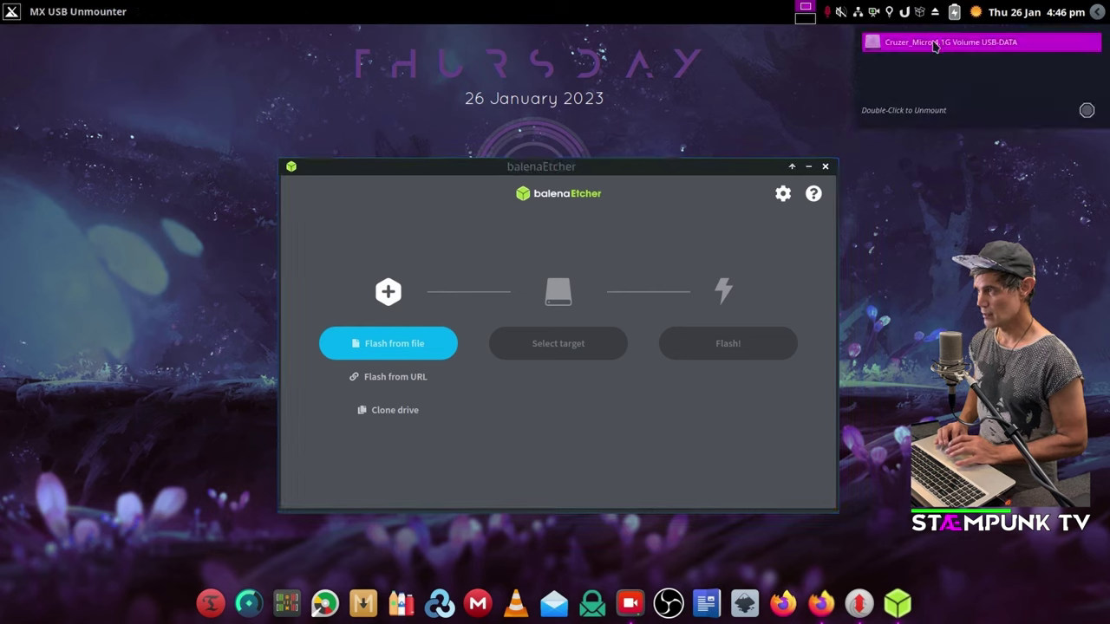
double_click(935, 42)
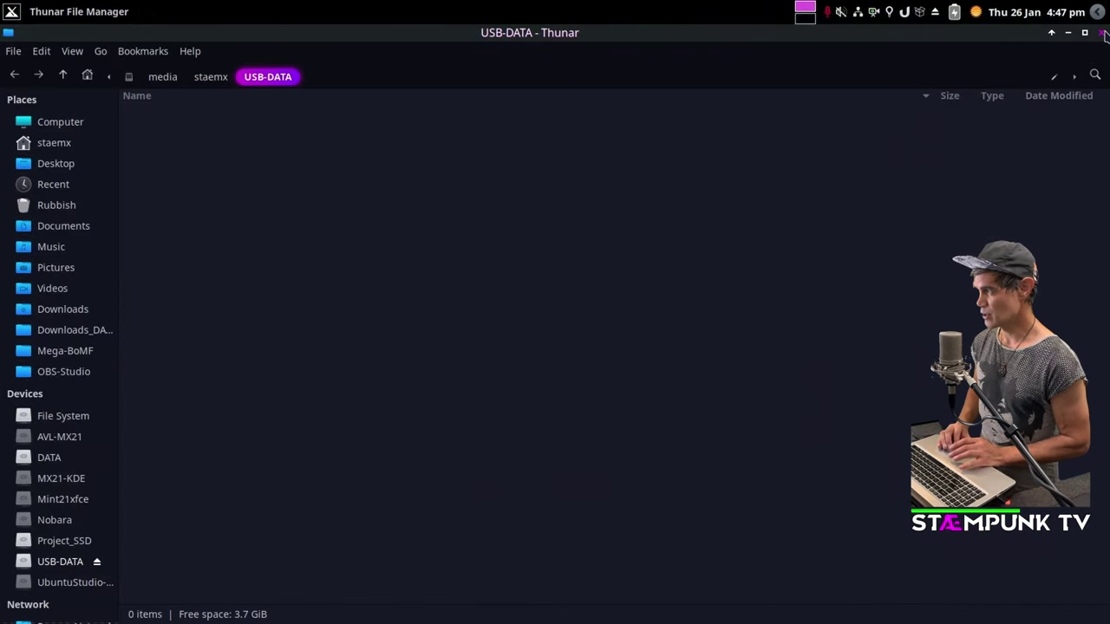
click(1102, 33)
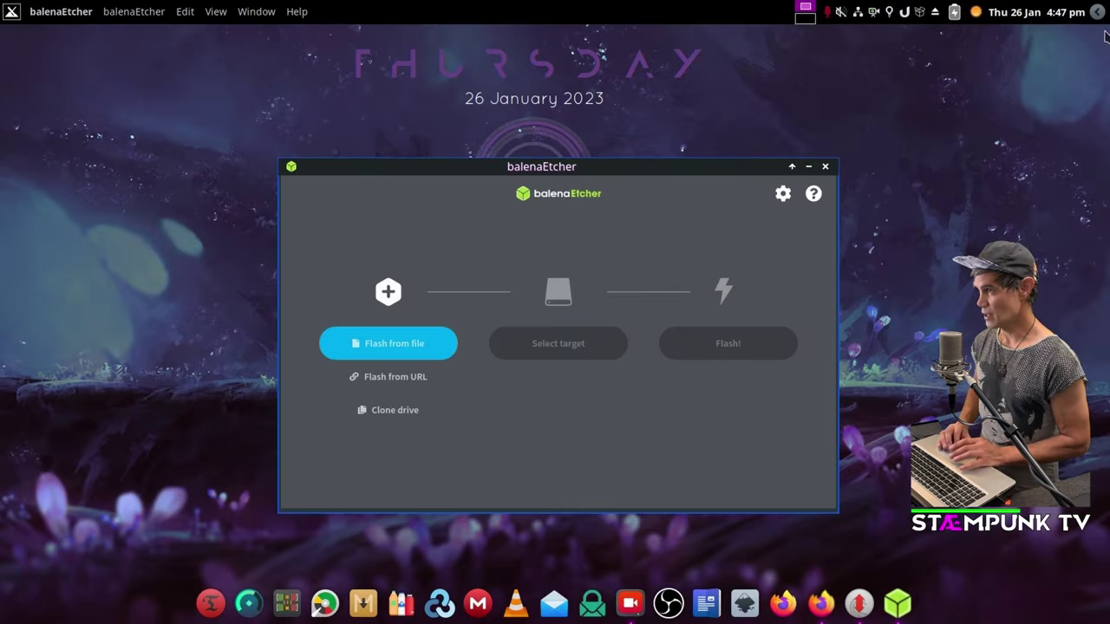
Open the Downloads folder in Etcher's Flash from file picker, then switch to Firefox
click(394, 344)
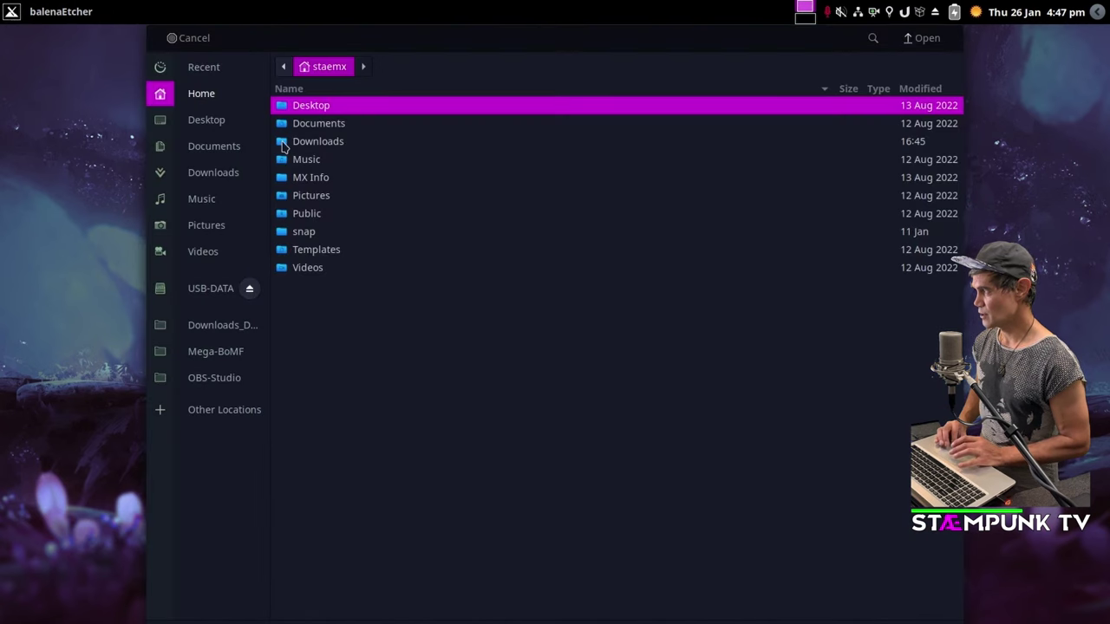
double_click(283, 145)
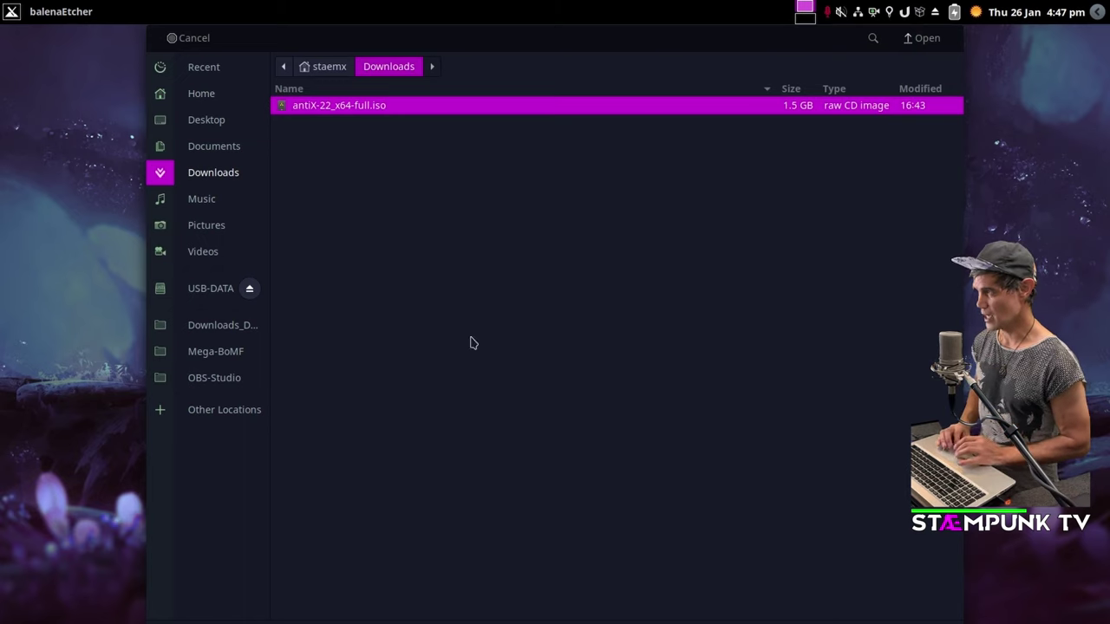
key(alt+Tab)
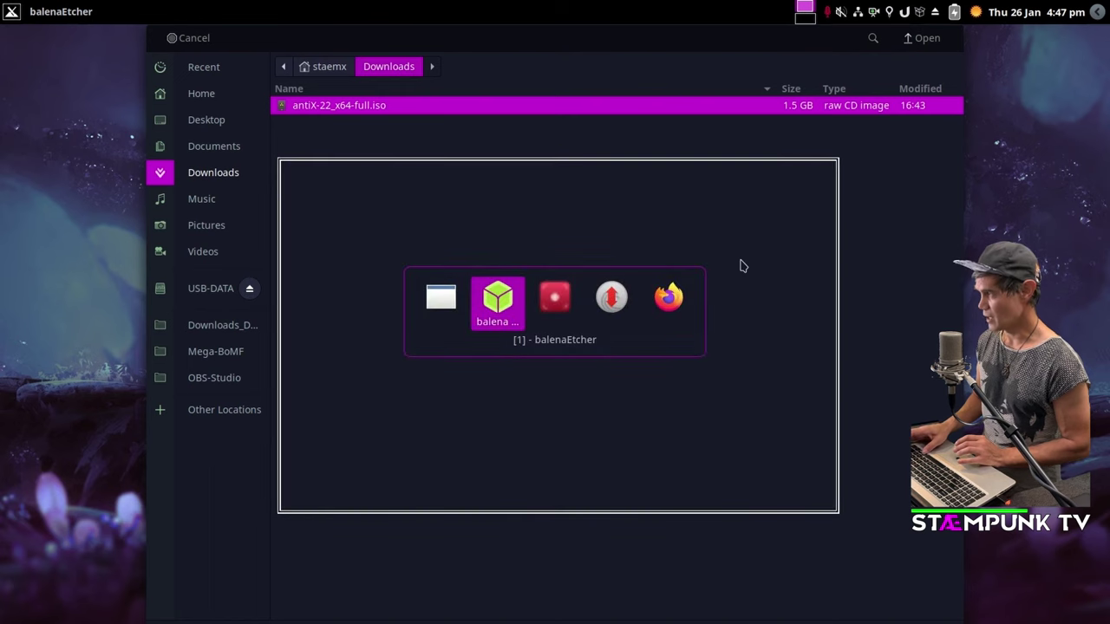
key(alt+Tab)
key(alt+Tab)
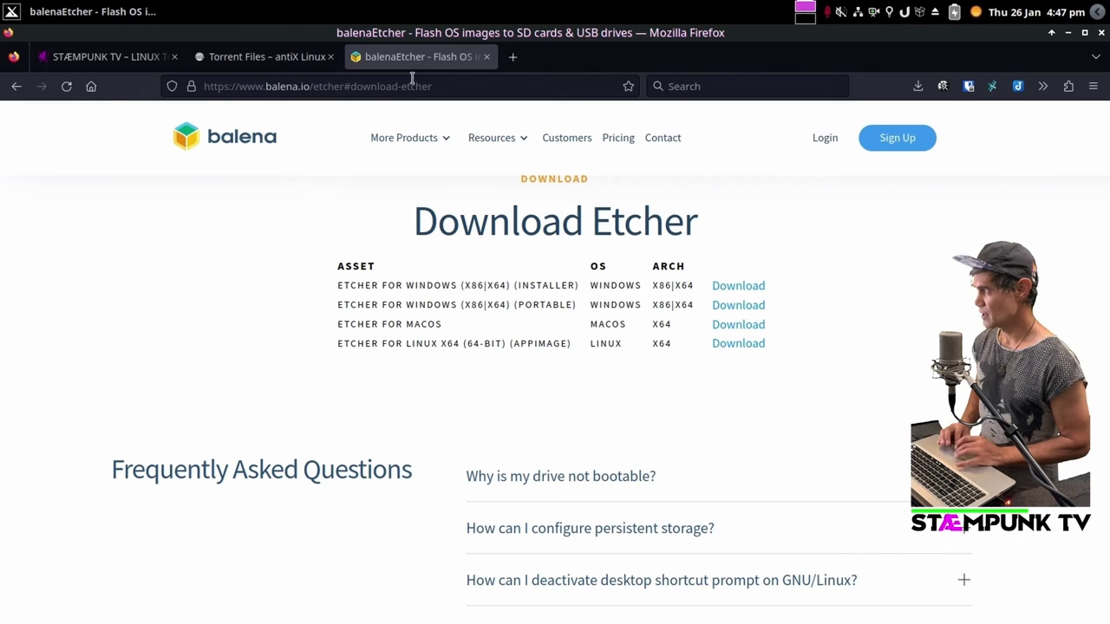
View the antiX ISO download md5sums in an unmaximized Firefox, then return to Etcher's file chooser
click(269, 56)
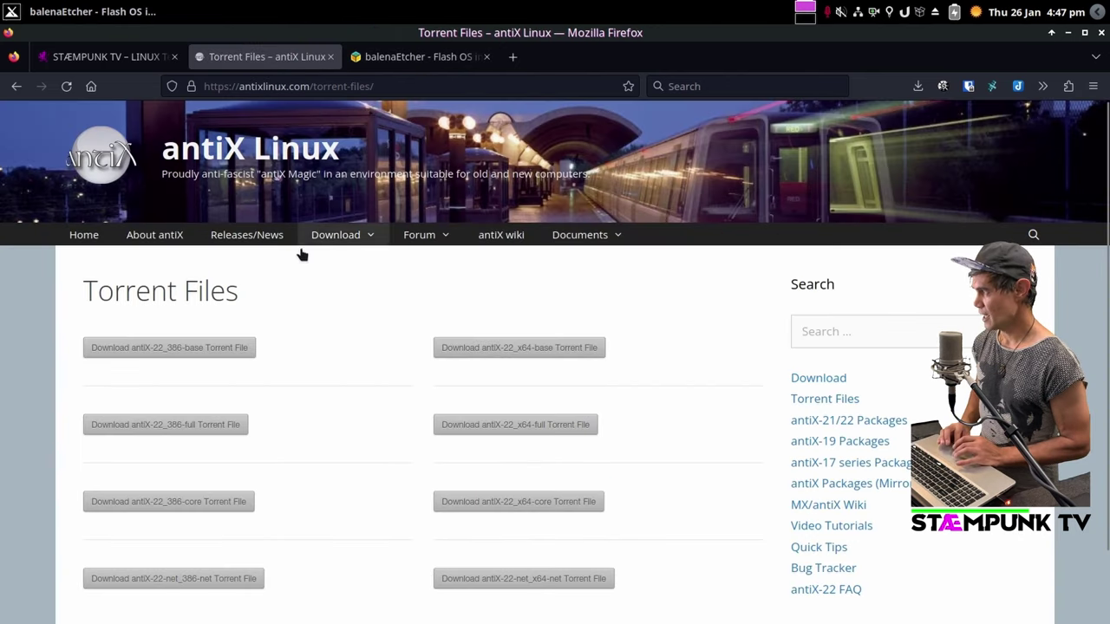
mouse_move(330, 235)
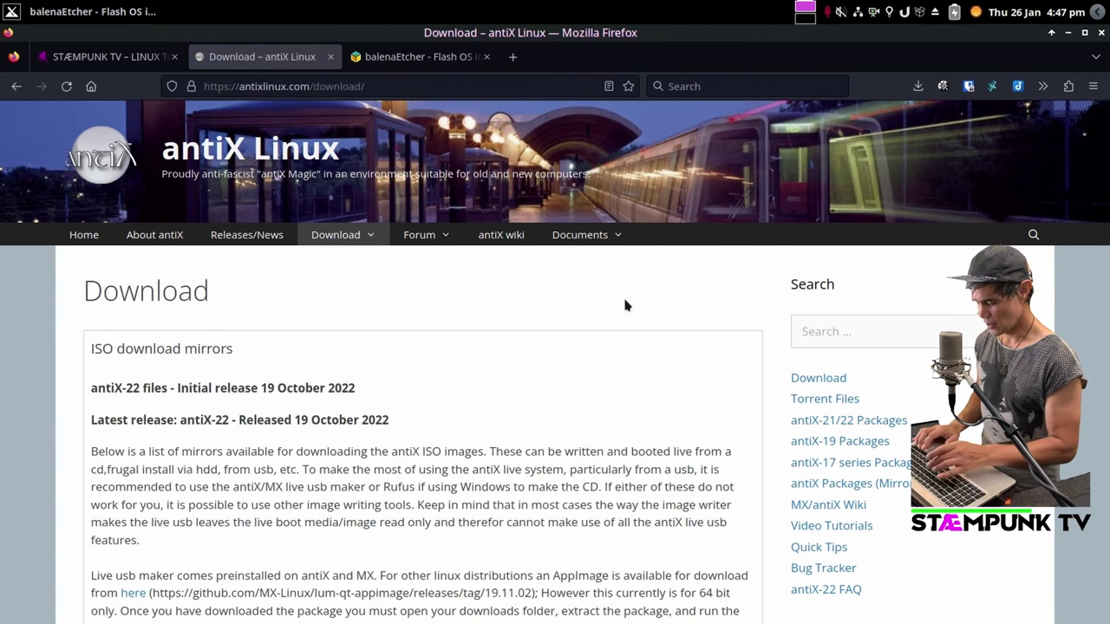
key(super+Down)
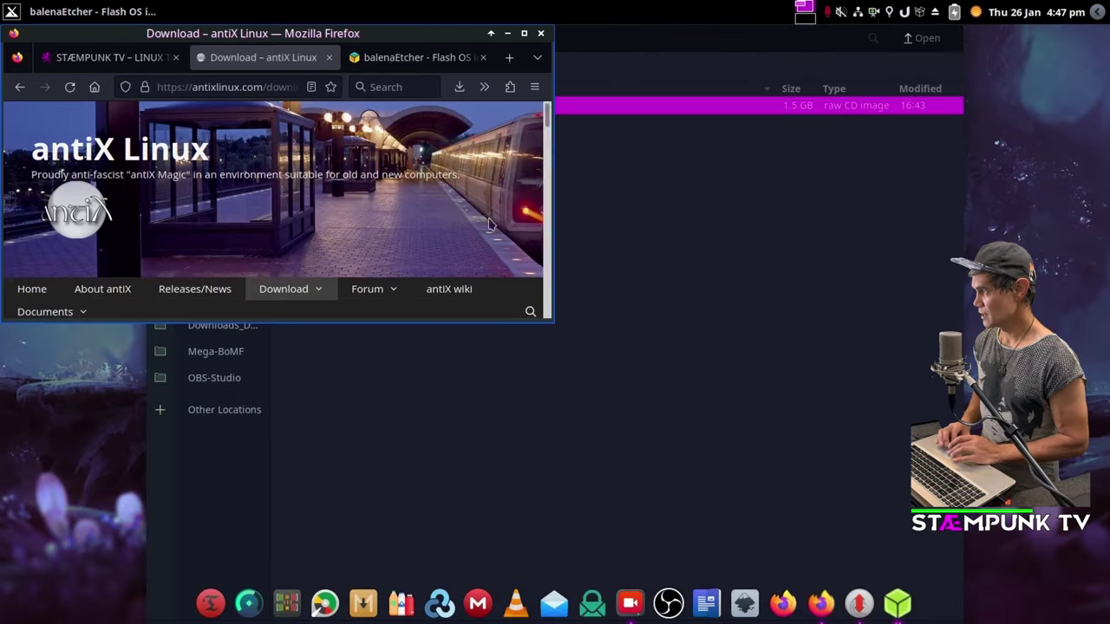
scroll(401, 184, down, 10)
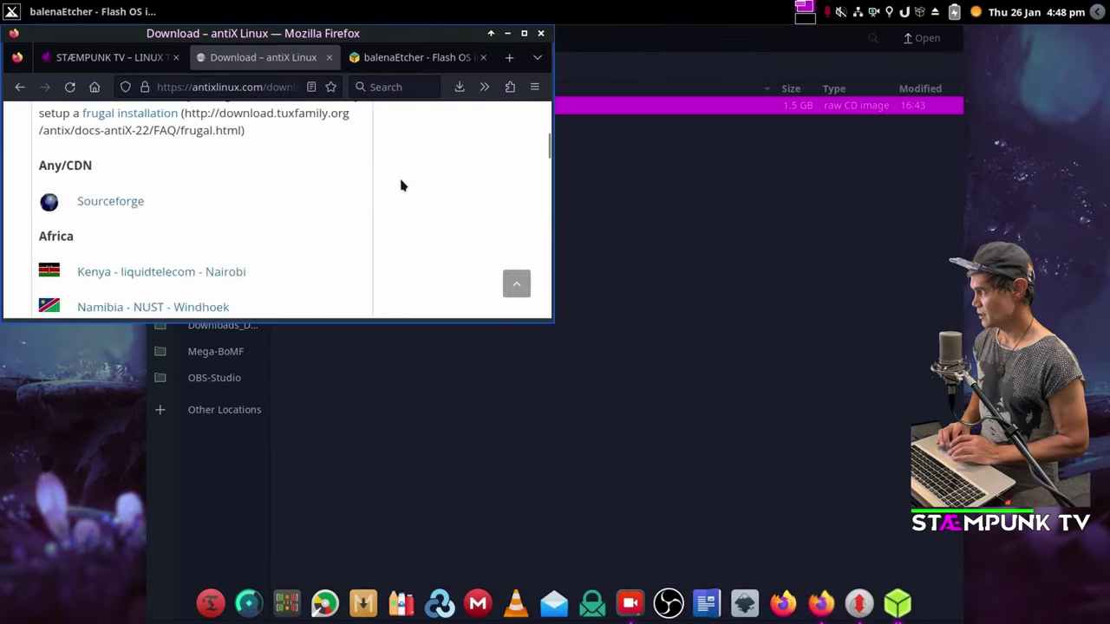
scroll(400, 185, down, 15)
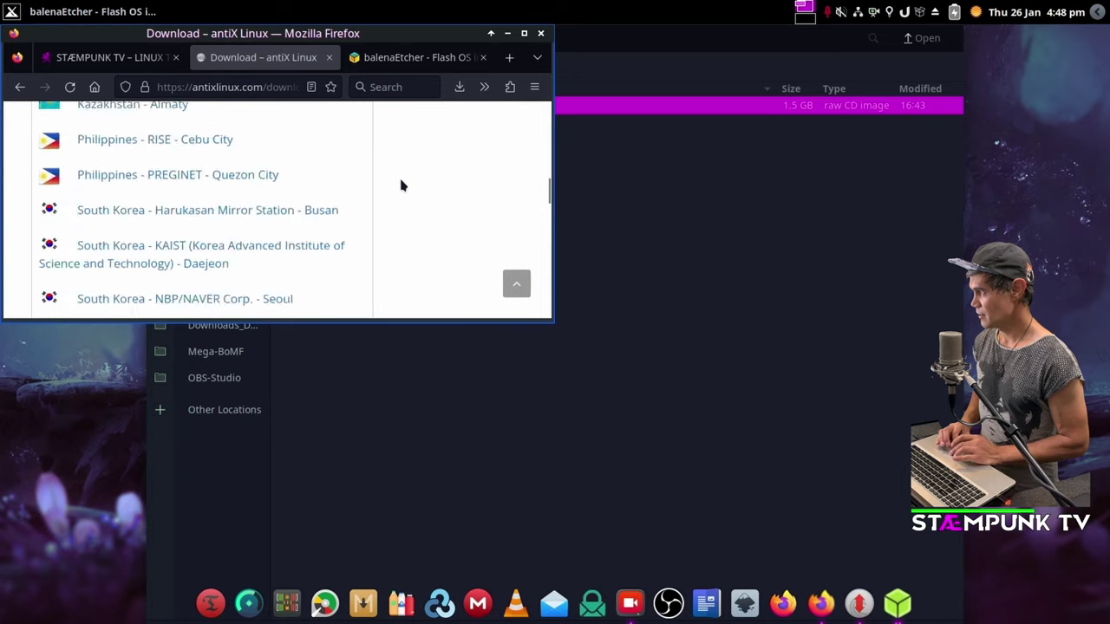
scroll(400, 185, down, 15)
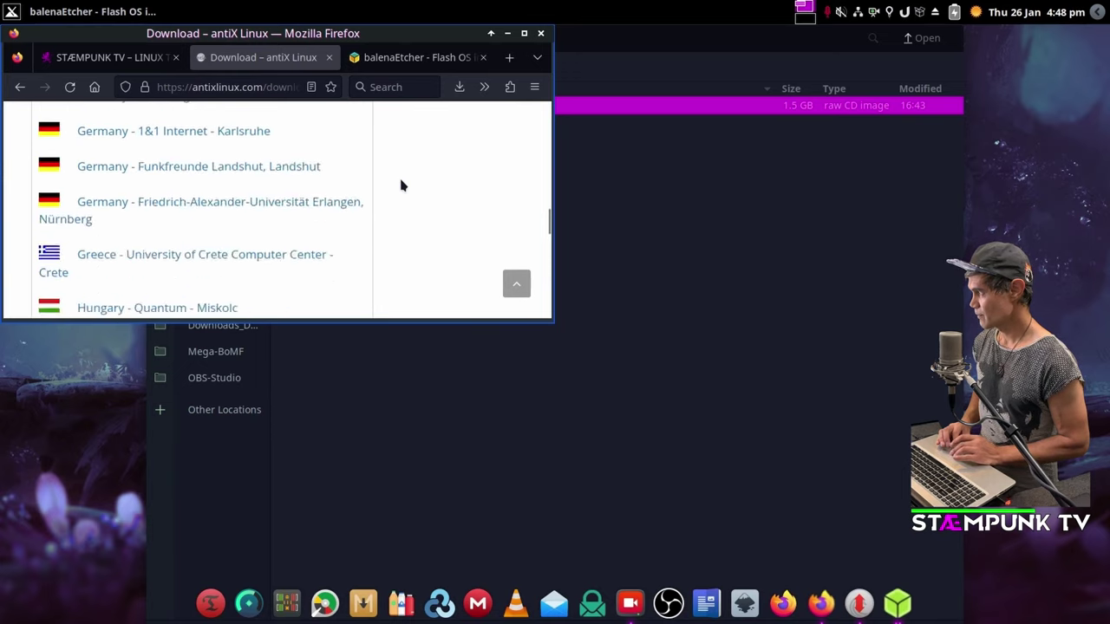
scroll(401, 185, down, 15)
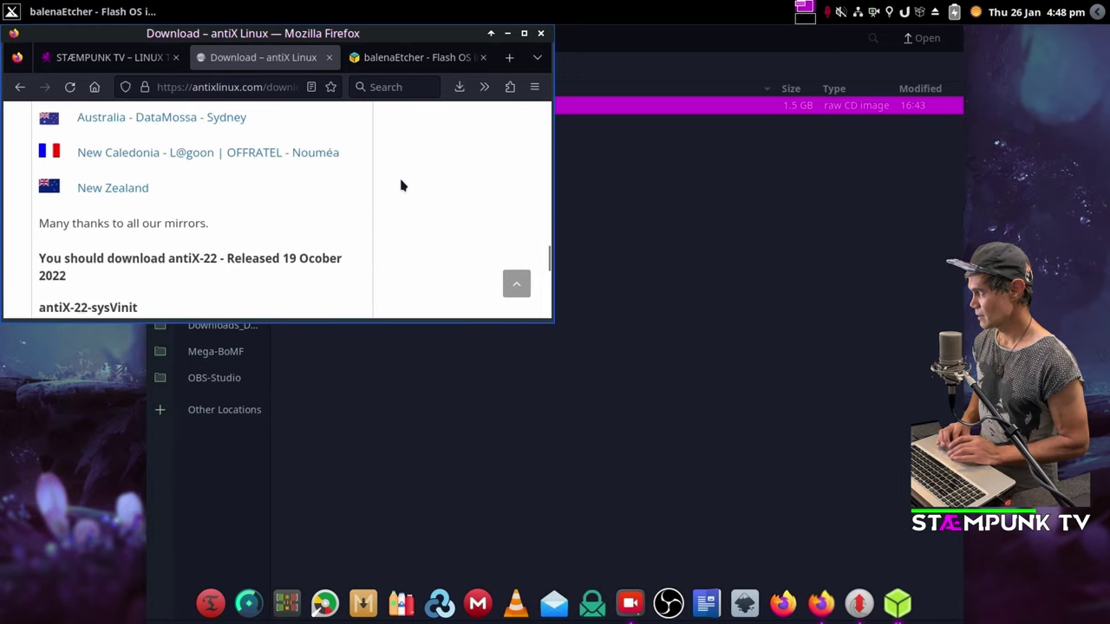
scroll(401, 184, down, 5)
scroll(401, 185, up, 2)
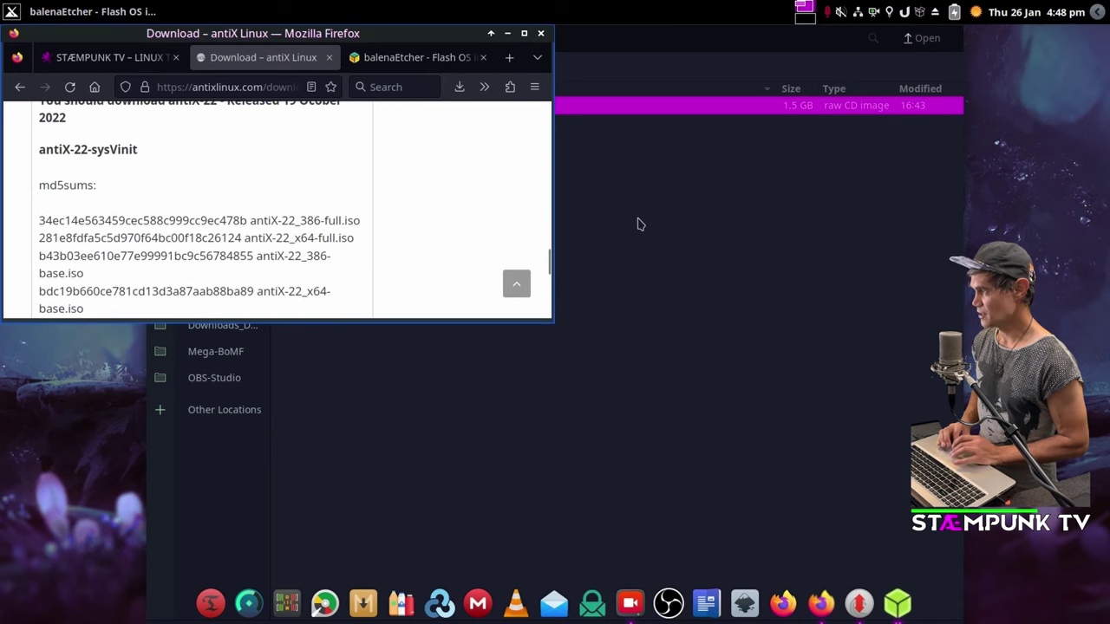
click(620, 211)
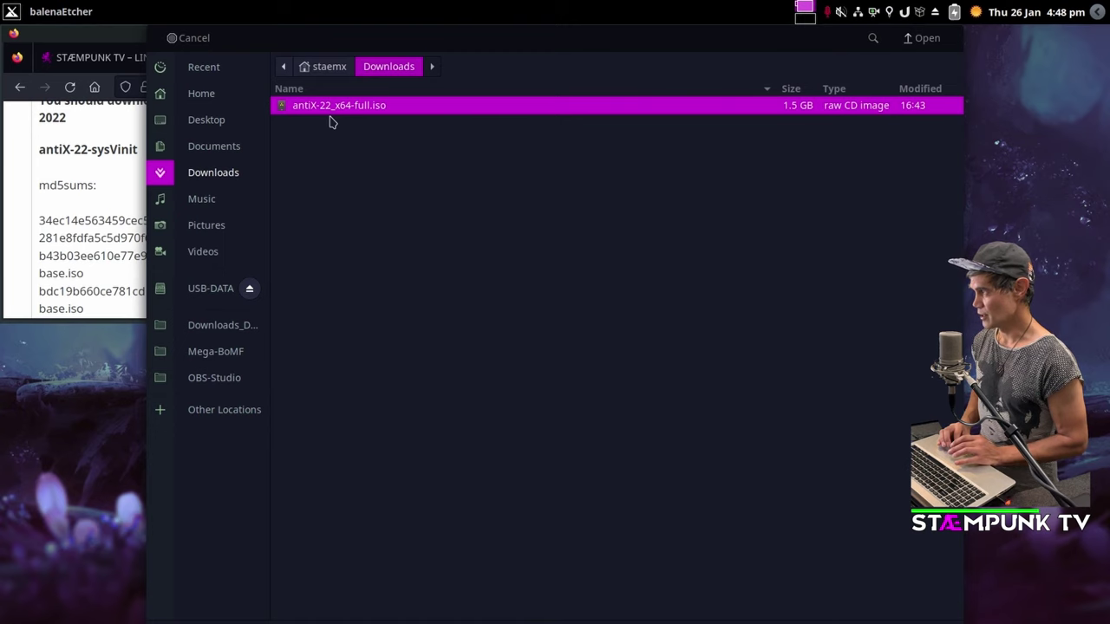
Cancel the image chooser and minimize balenaEtcher
click(201, 38)
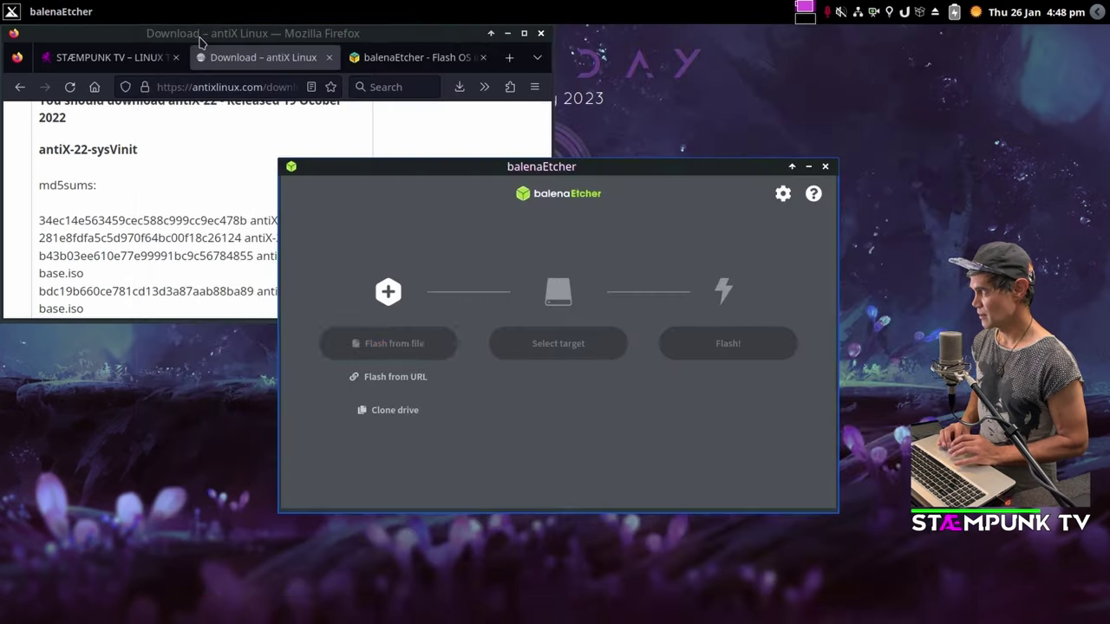
click(809, 168)
click(694, 256)
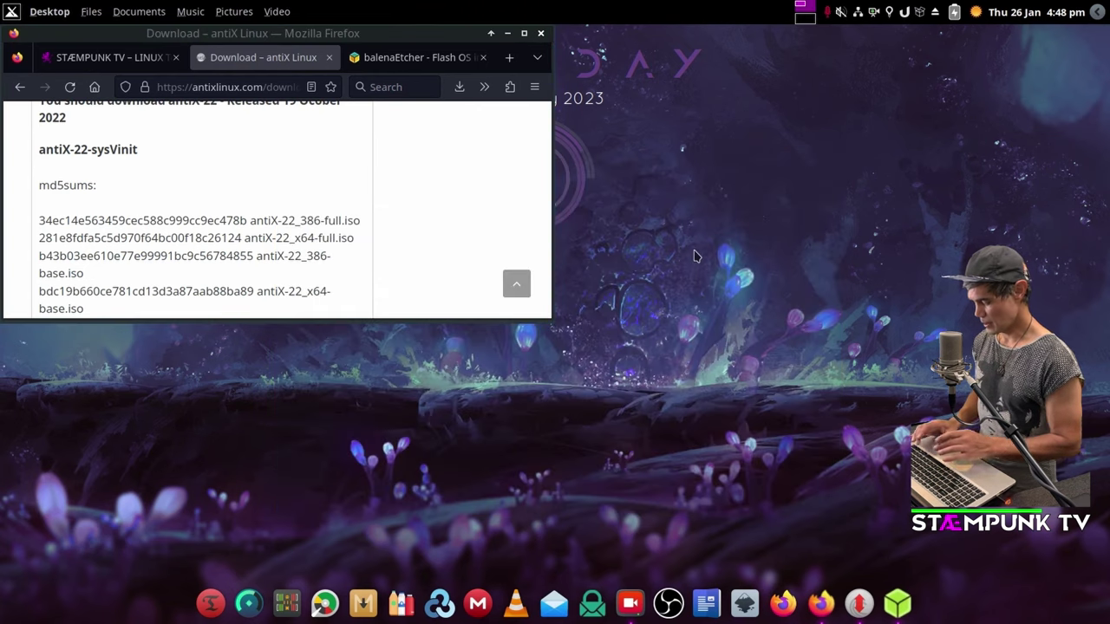
Open Thunar tiled bottom-left on the Downloads folder, plus a new terminal window
key(super+e)
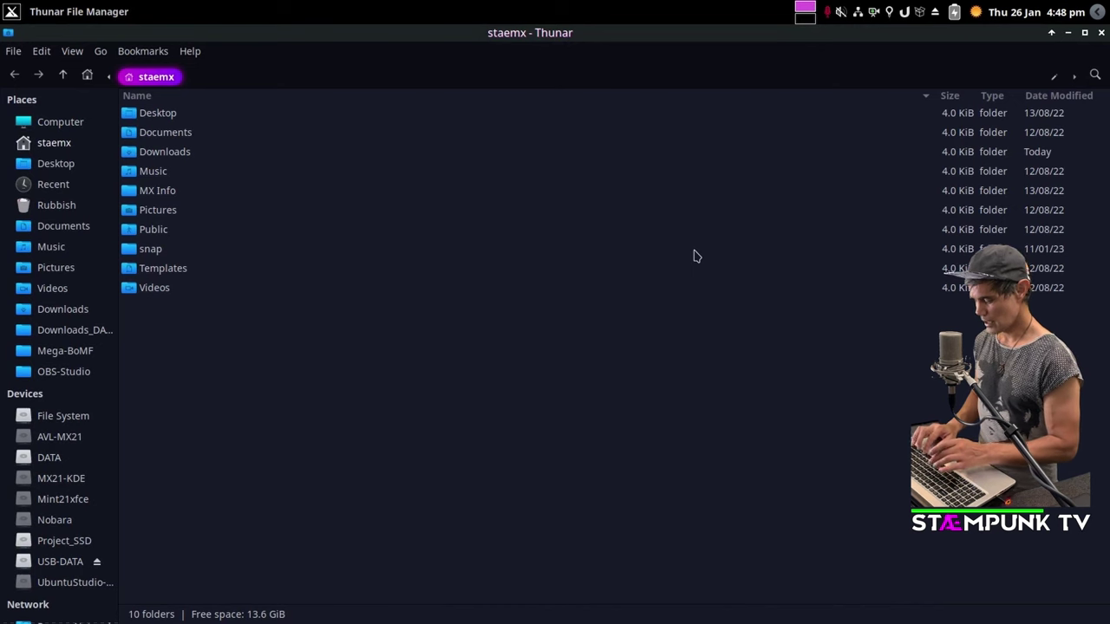
key(super+KP_End)
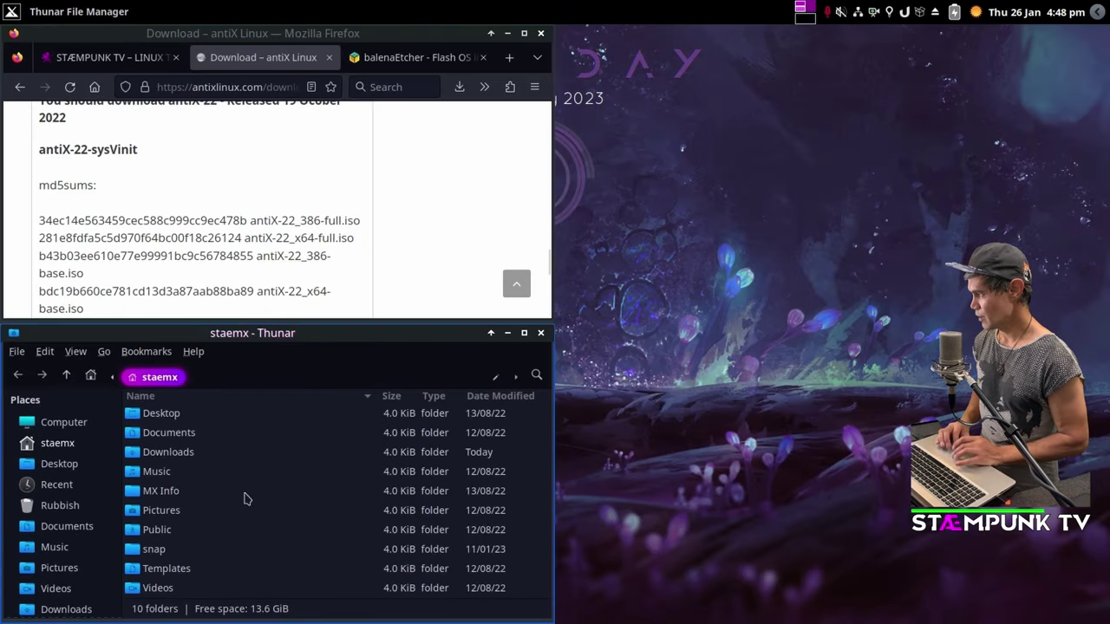
double_click(134, 452)
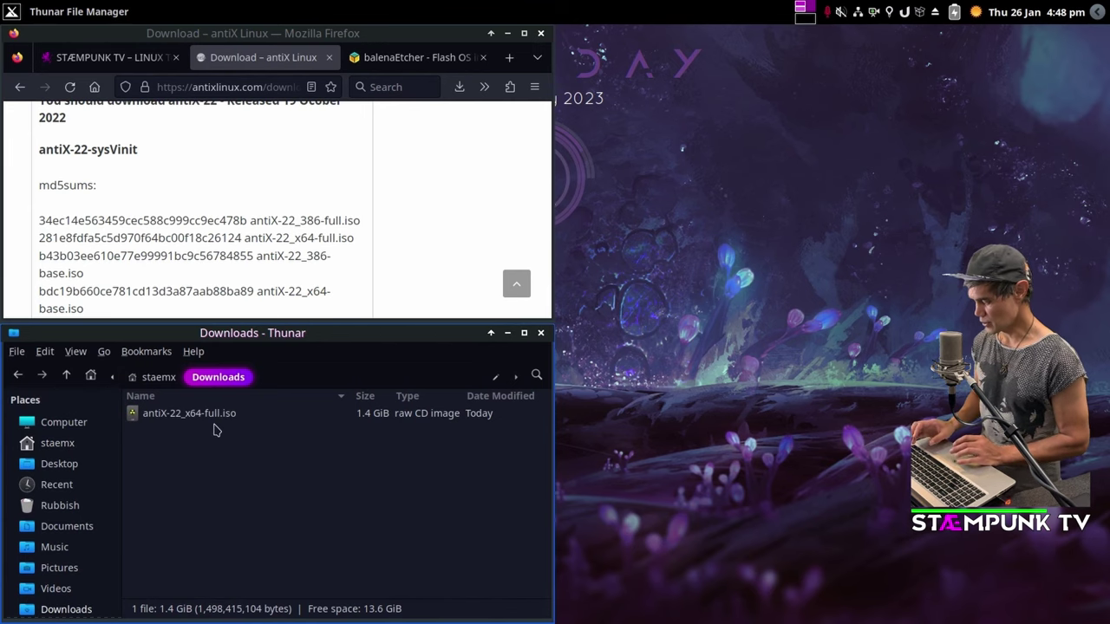
key(ctrl+alt+t)
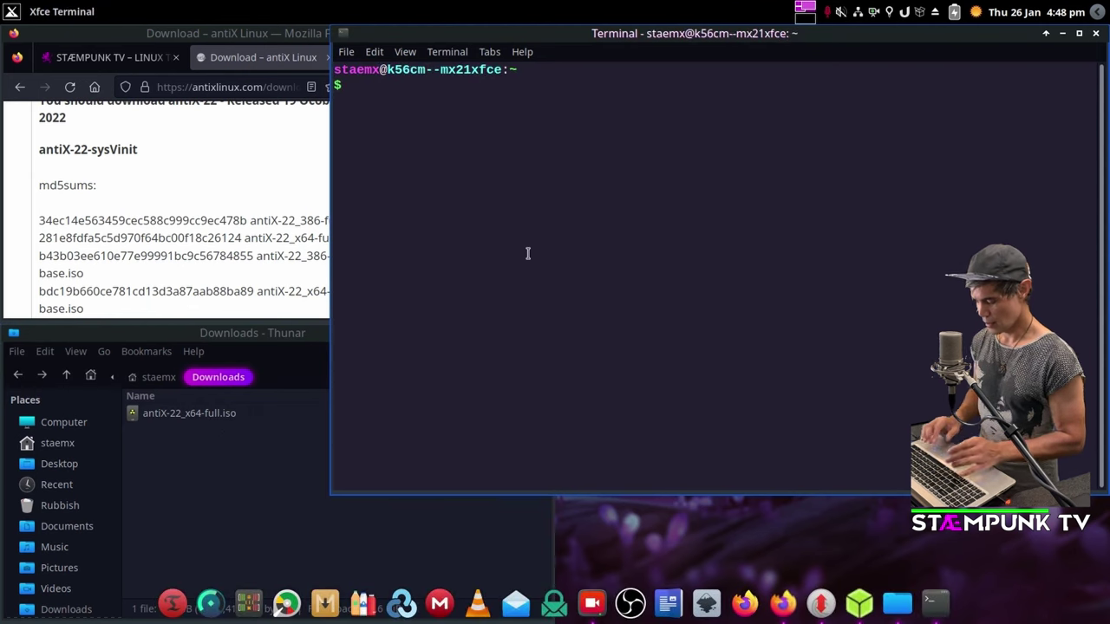
Change into Downloads and list its files with cd Downloads and ls
text(cd )
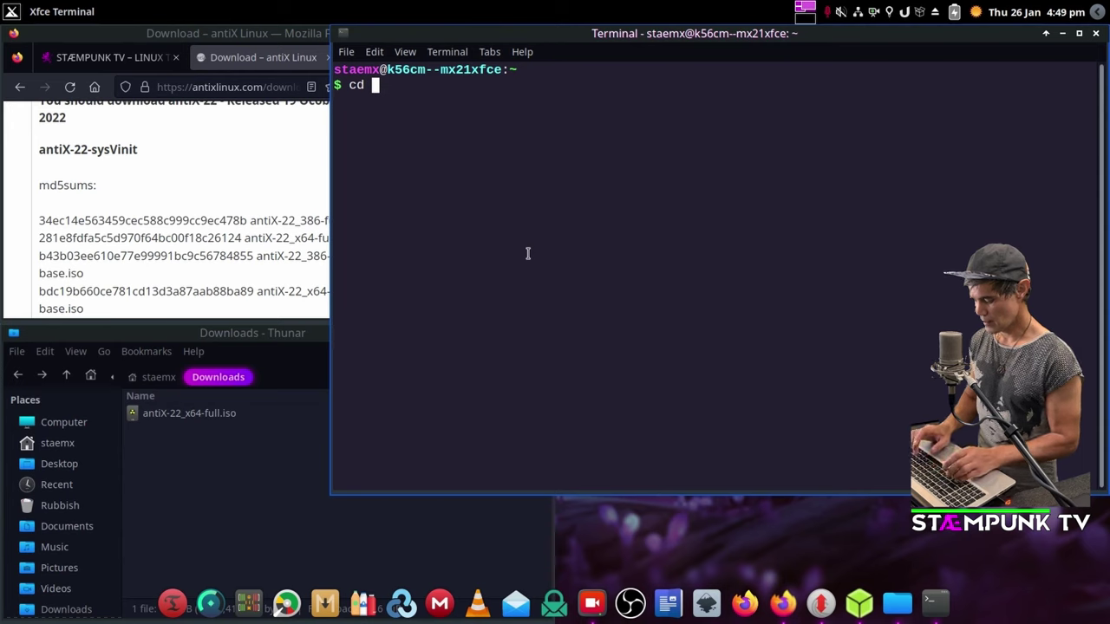
text(Downloads)
key(Return)
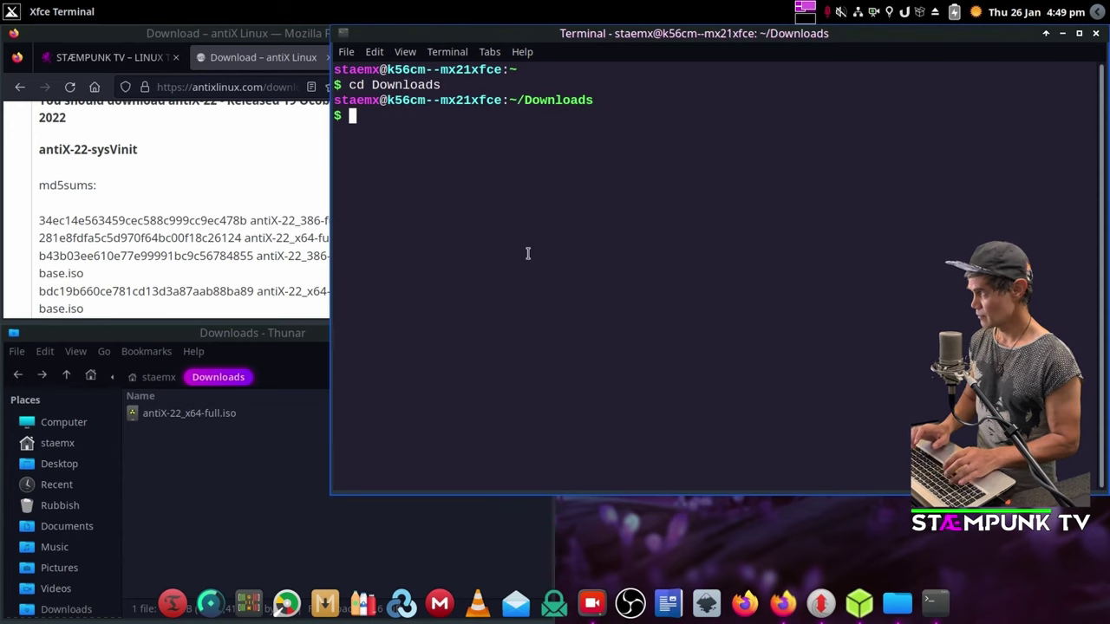
text(ls)
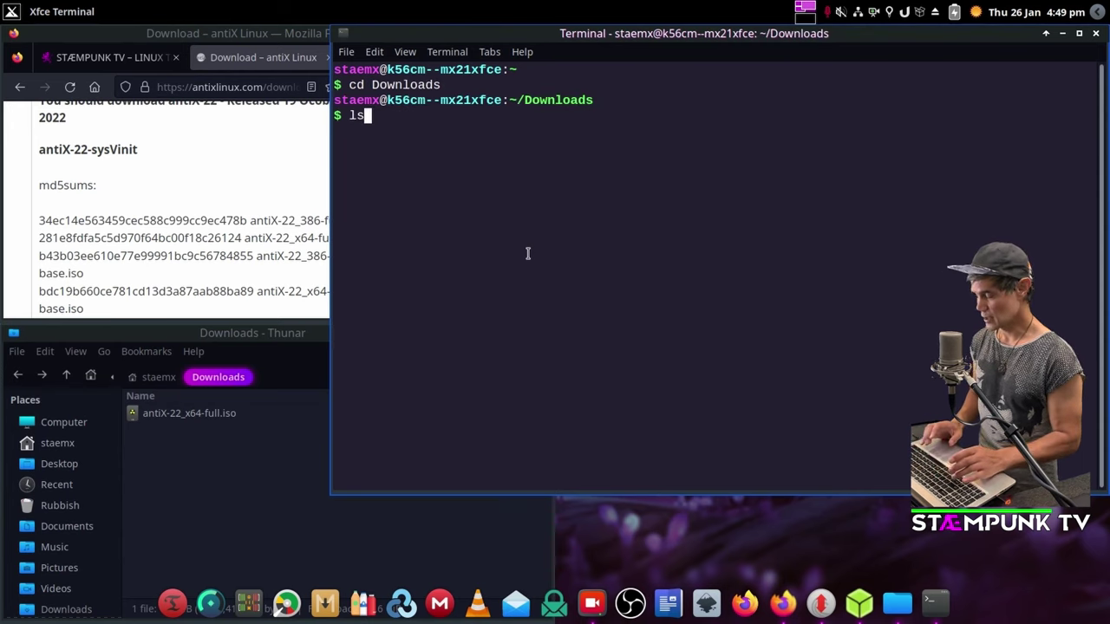
key(Return)
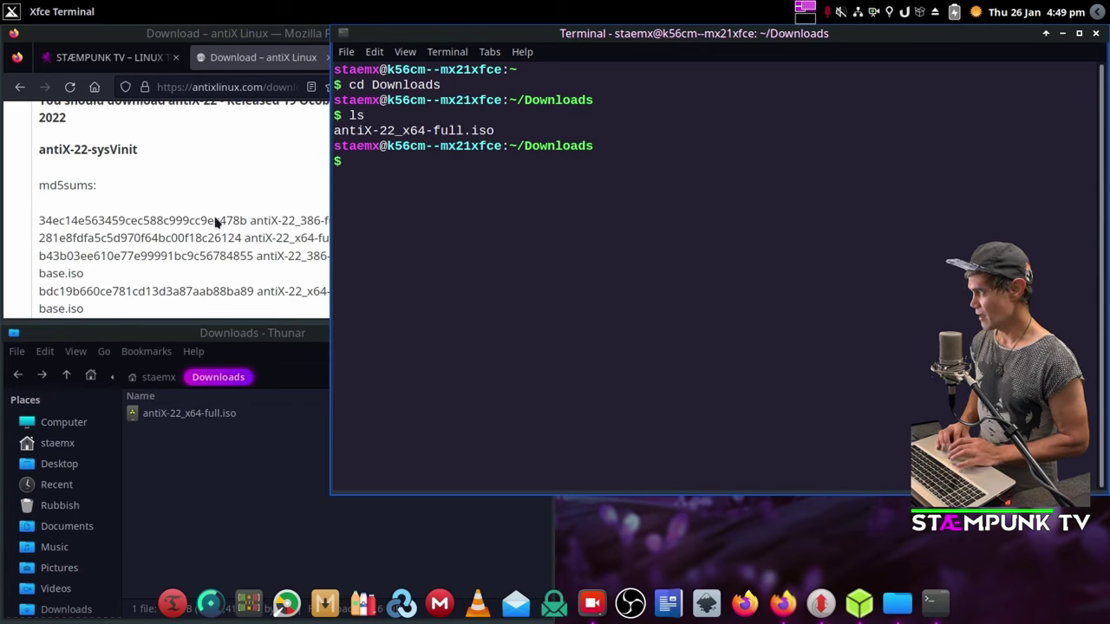
Run md5sum on antiX-22_x64-full.iso by pasting its name from the listing
double_click(384, 130)
key(super+c)
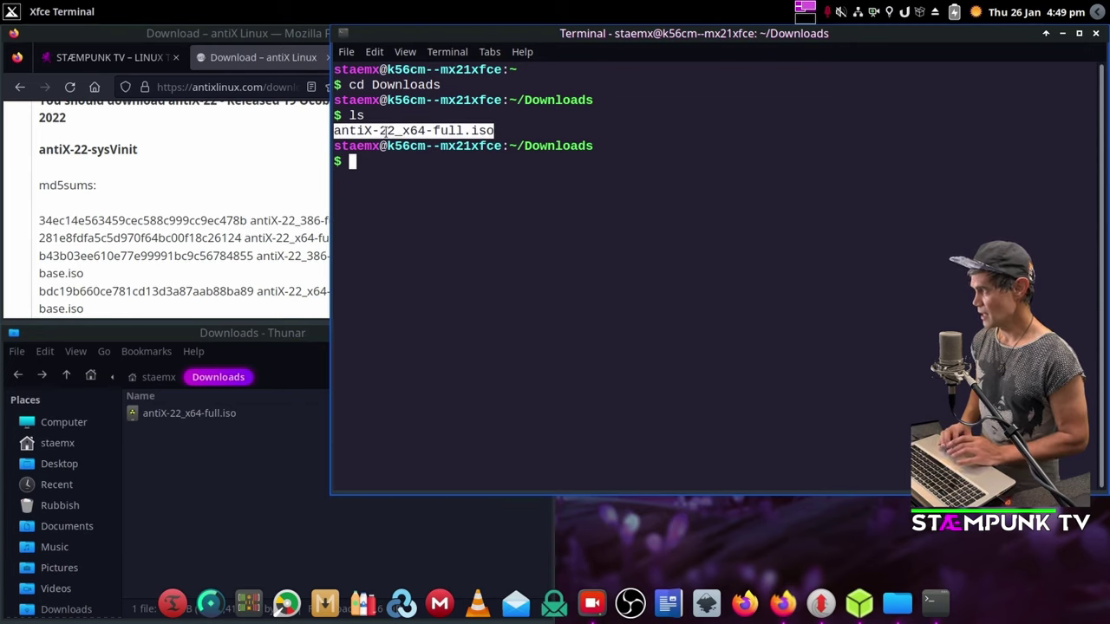
click(407, 182)
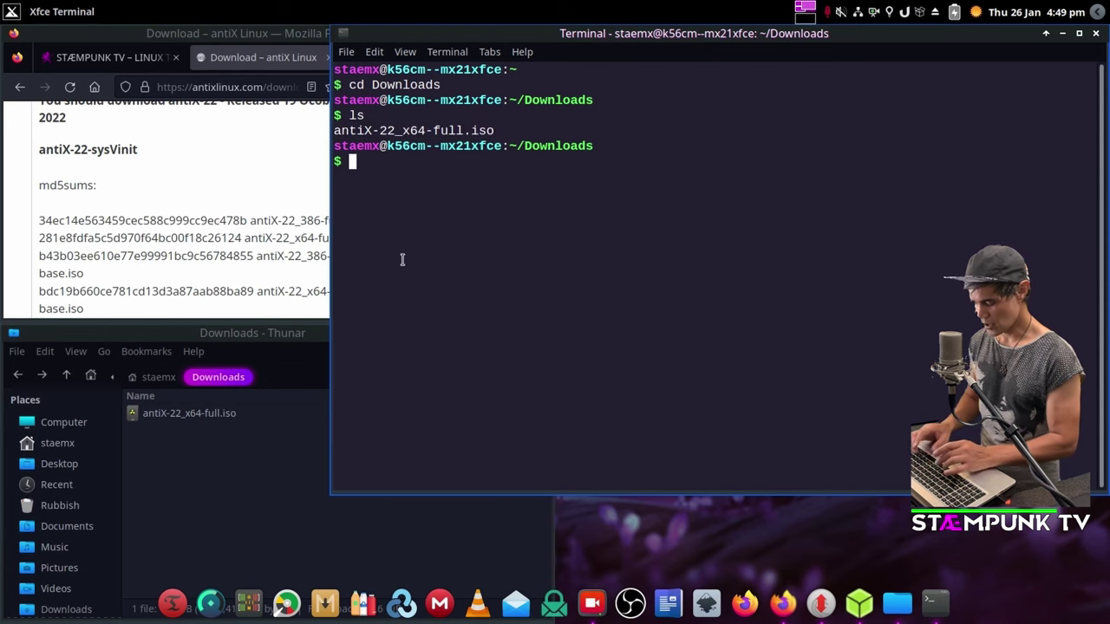
text(md5sum)
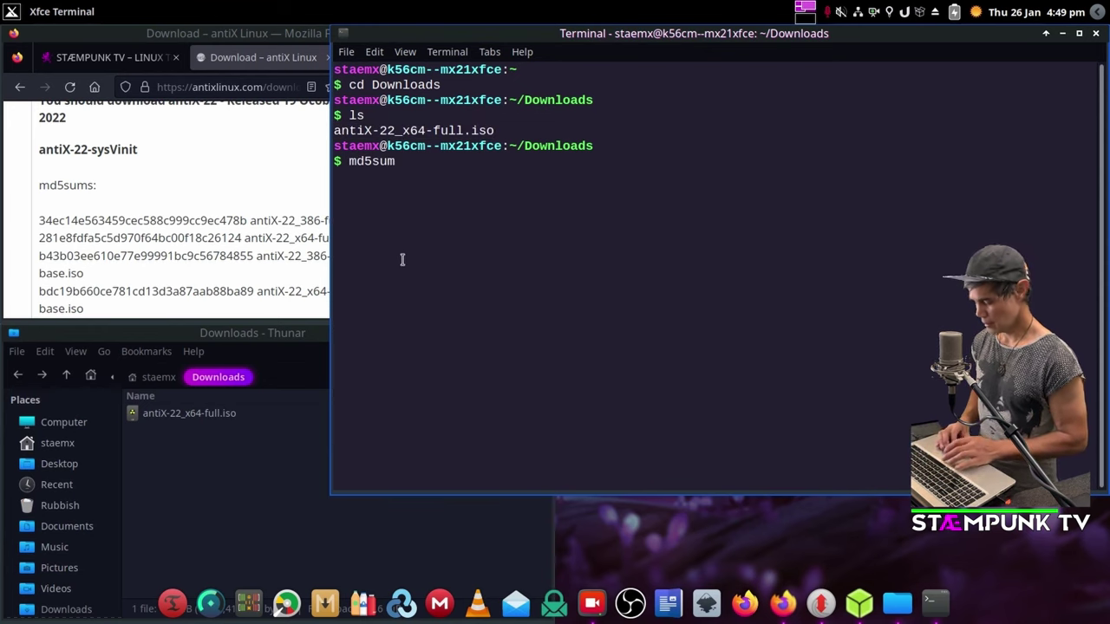
middle_click(430, 169)
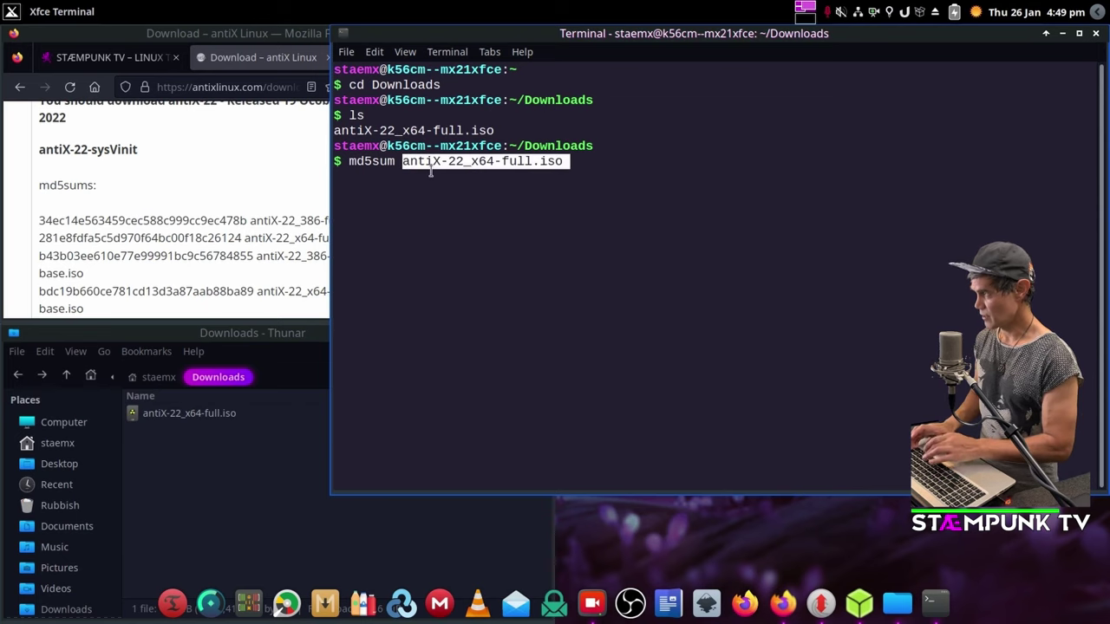
key(Return)
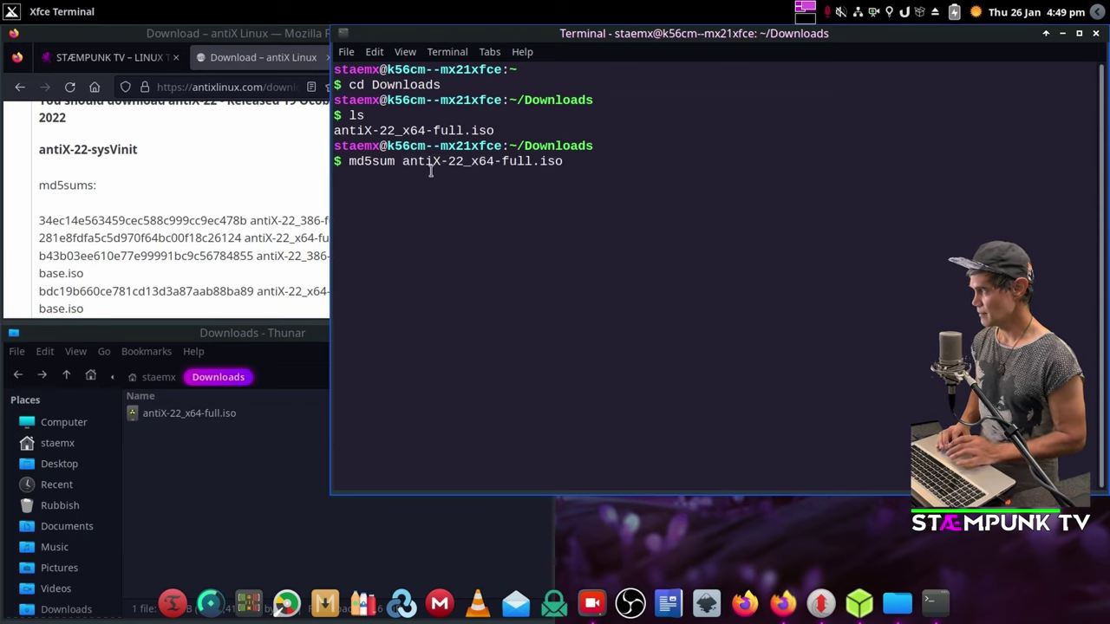
click(249, 476)
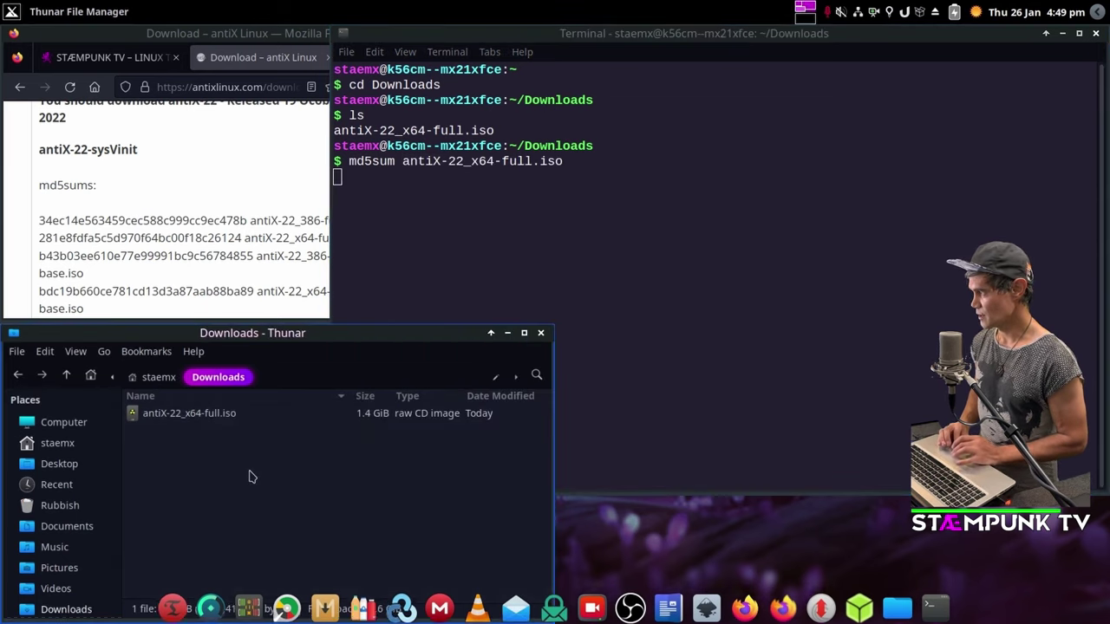
Close Thunar and check the terminal's md5sum hash against the page's x64-full checksum
click(540, 333)
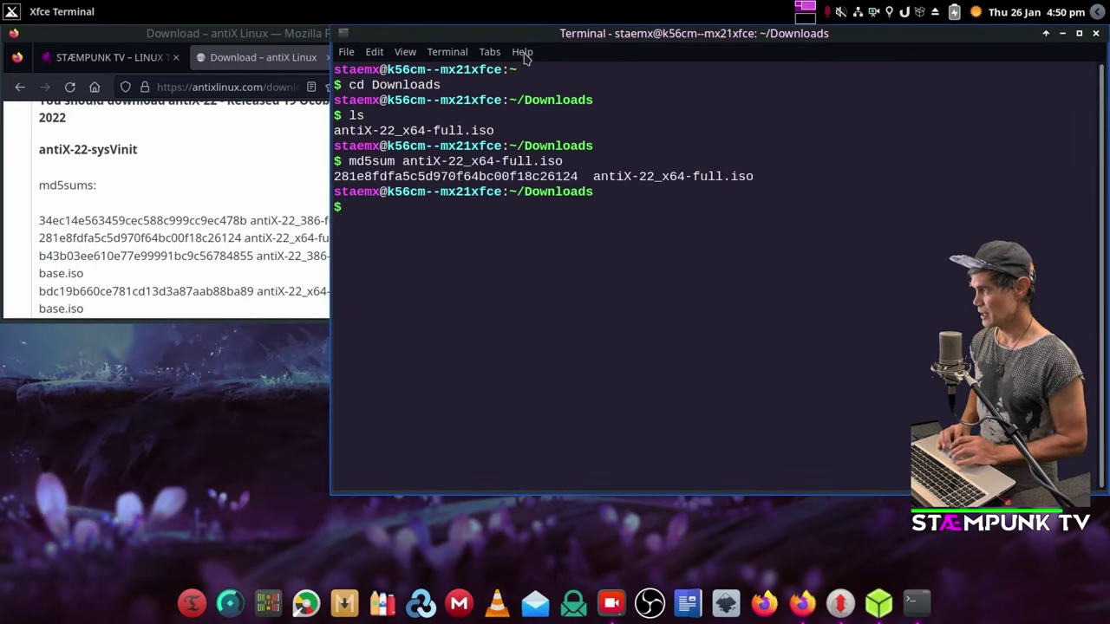
drag(523, 40, 236, 235)
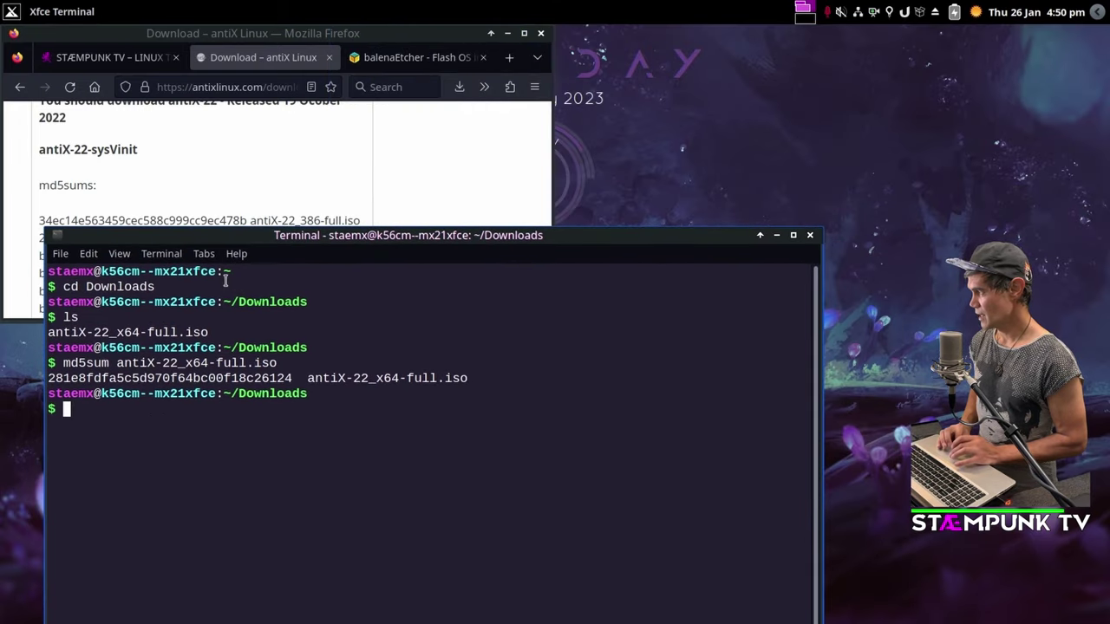
double_click(175, 378)
click(278, 188)
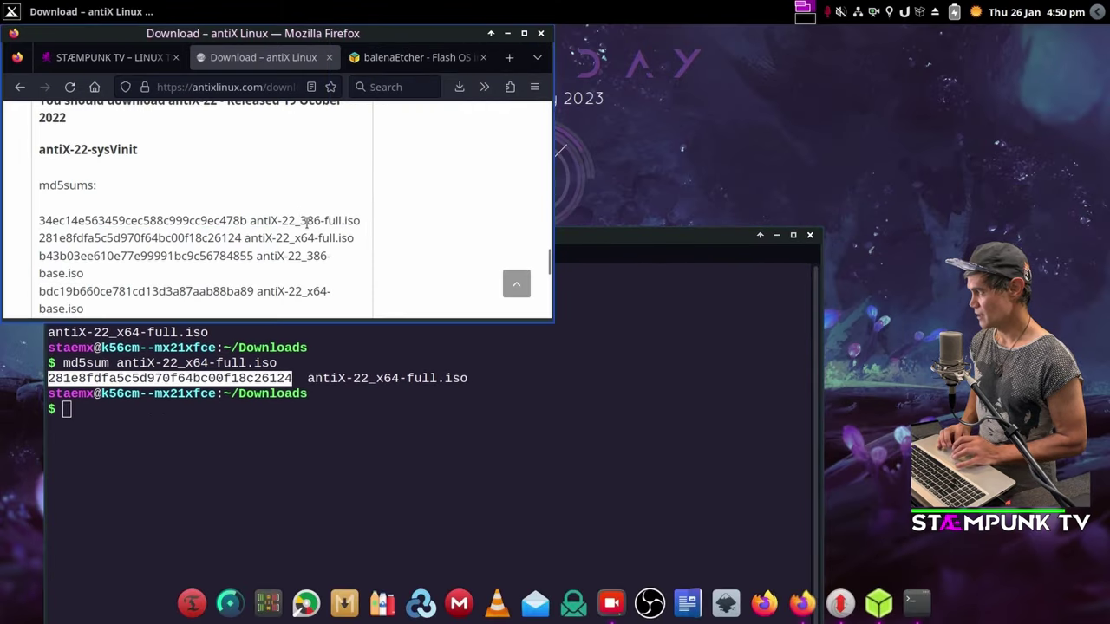
double_click(187, 238)
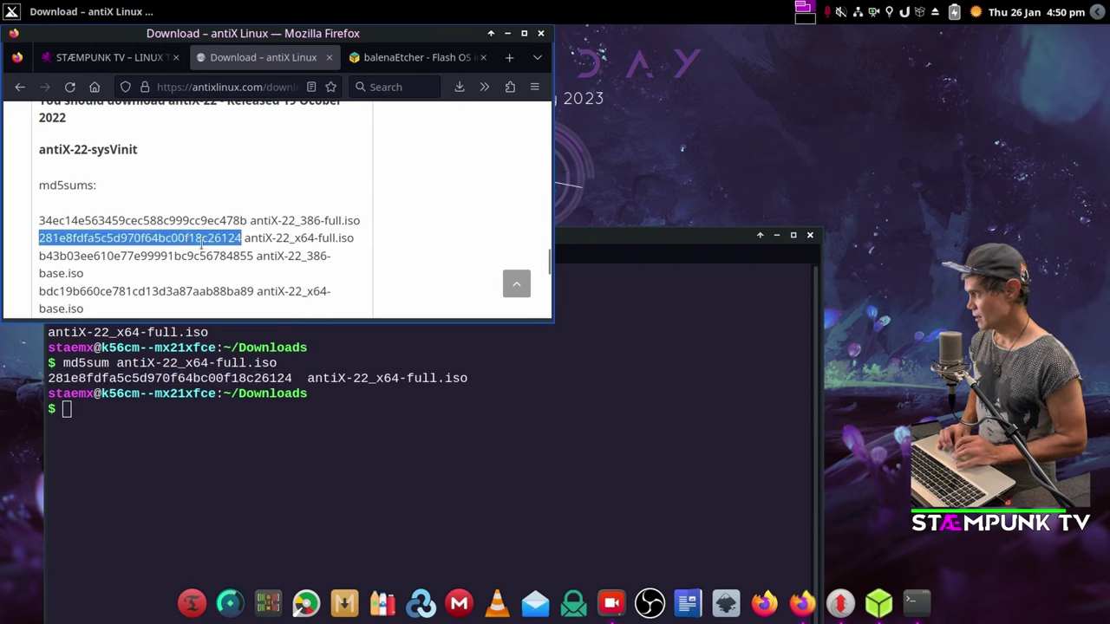
click(252, 446)
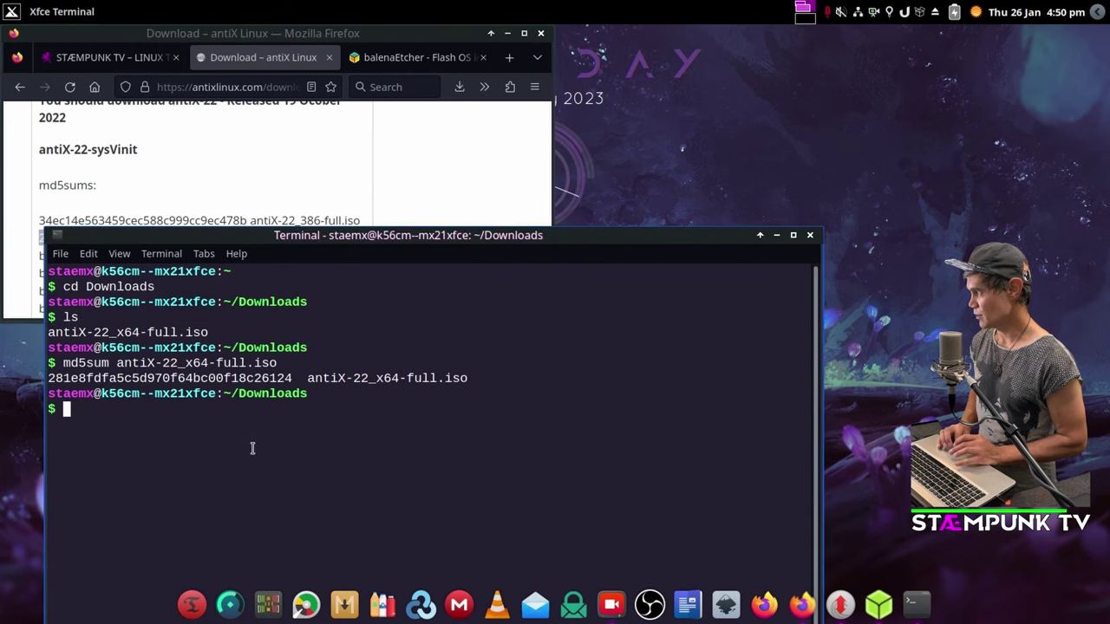
Close the terminal and minimise Firefox to clear the desktop
click(810, 235)
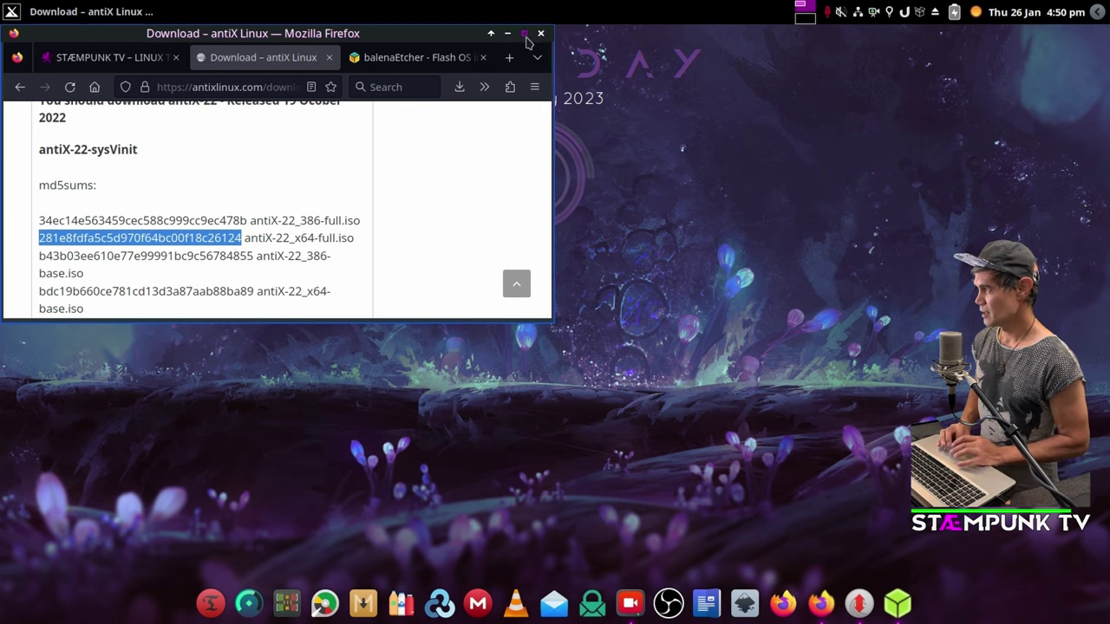
click(524, 35)
click(1068, 37)
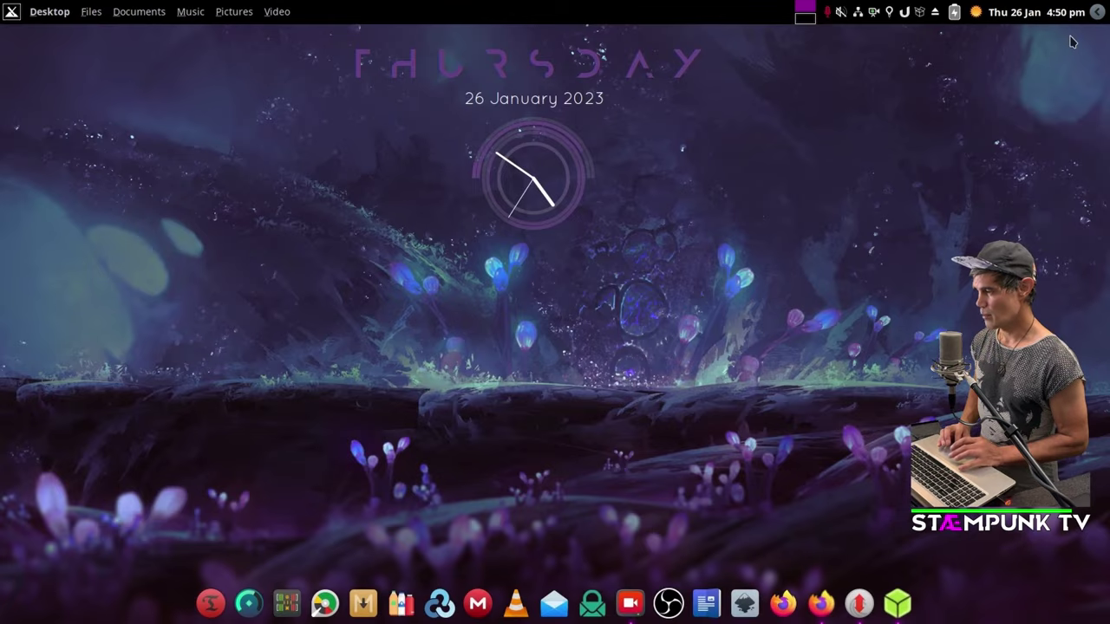
Load antiX-22_x64-full.iso from Downloads into balenaEtcher and bring up the target drive list
click(897, 602)
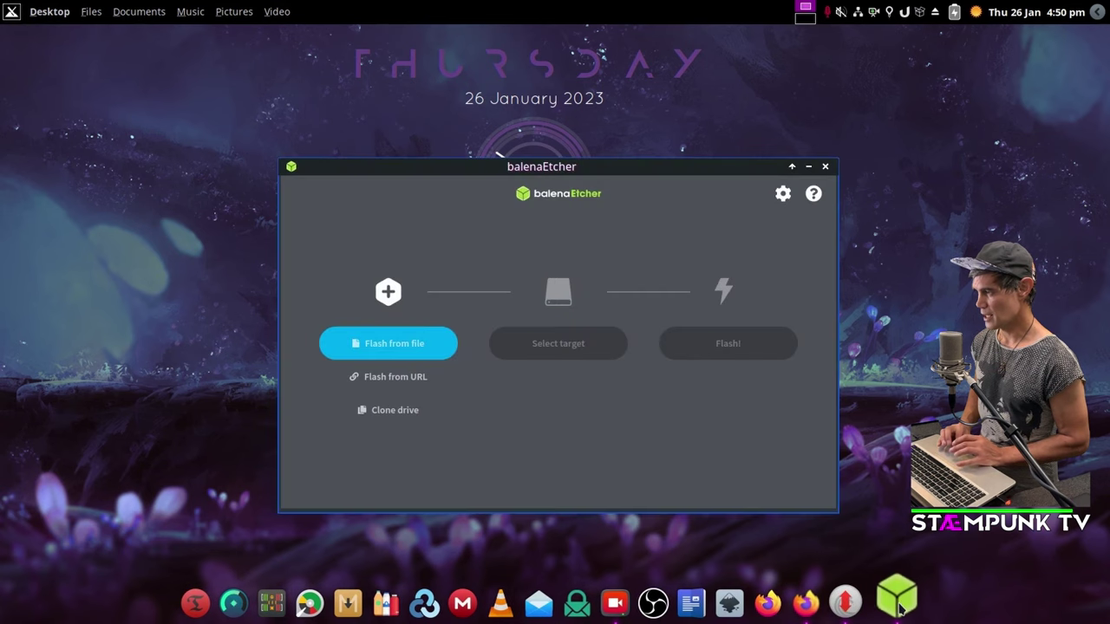
click(400, 344)
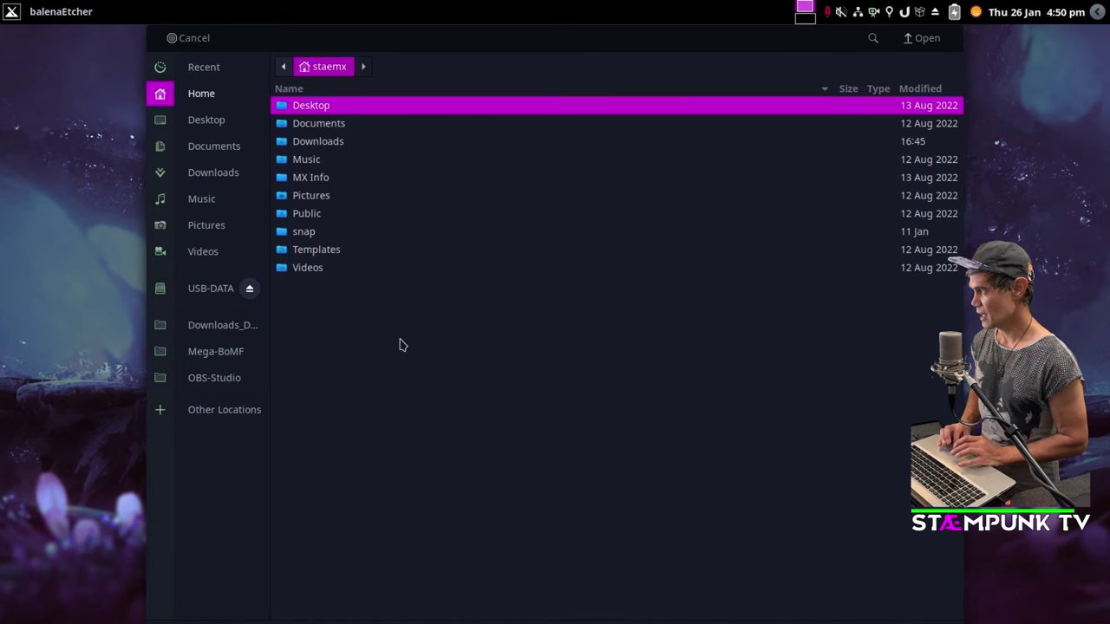
double_click(284, 143)
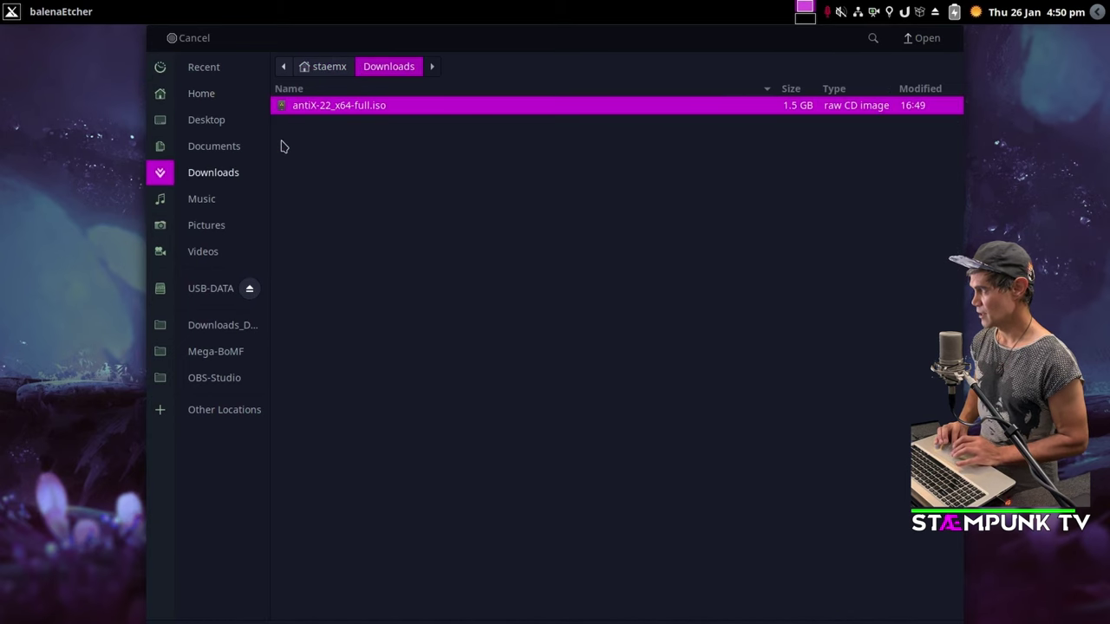
double_click(282, 107)
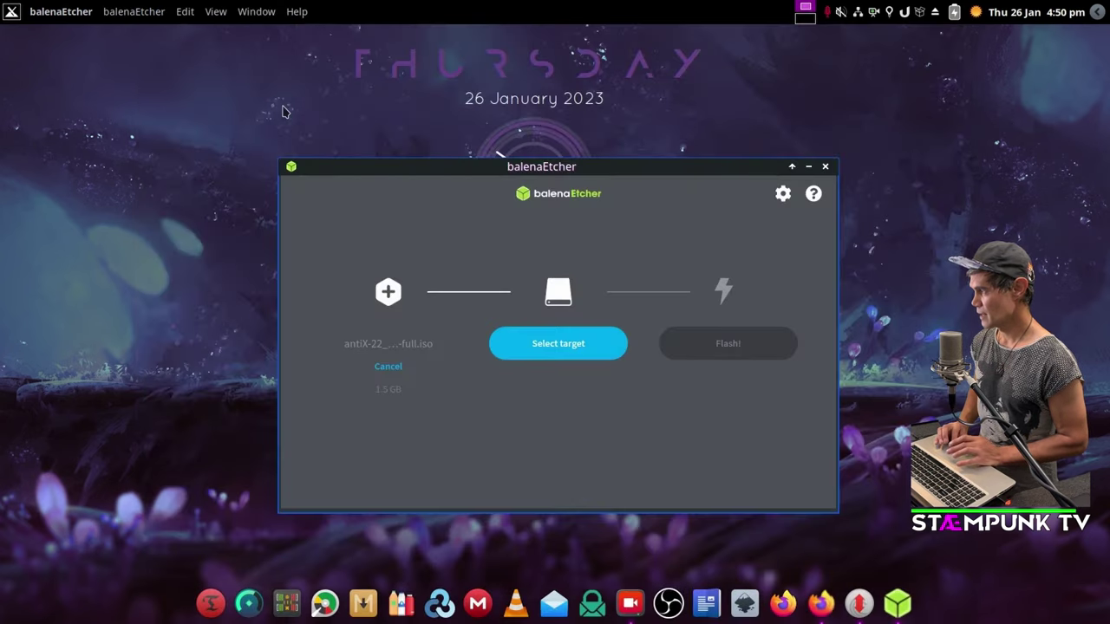
click(560, 345)
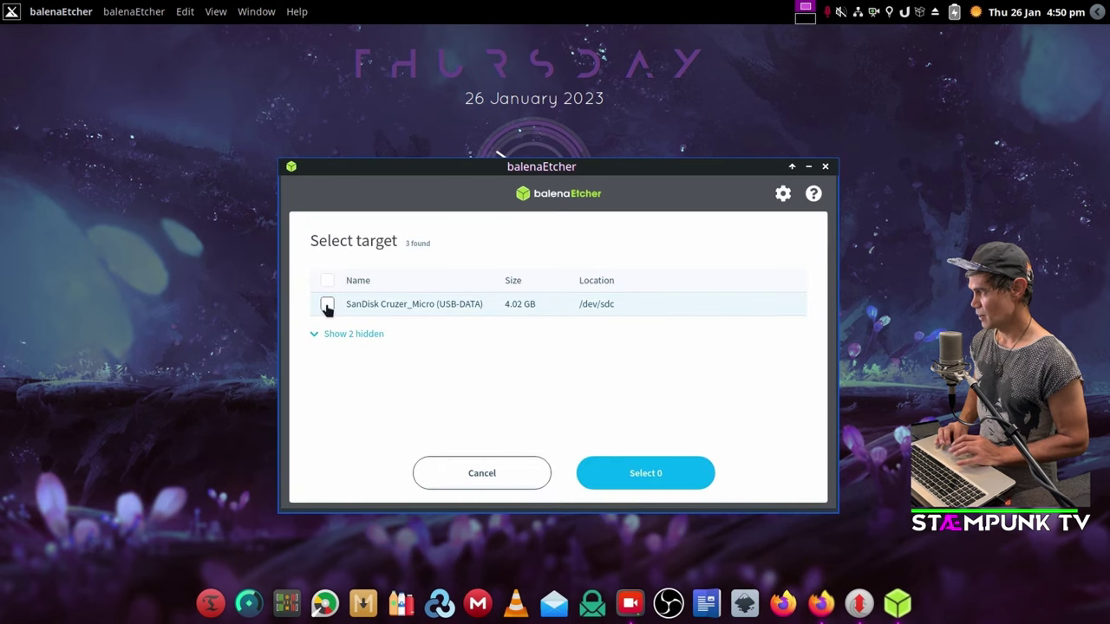
Flash the ISO to the SanDisk USB-DATA drive, authenticating with the administrator password
click(644, 474)
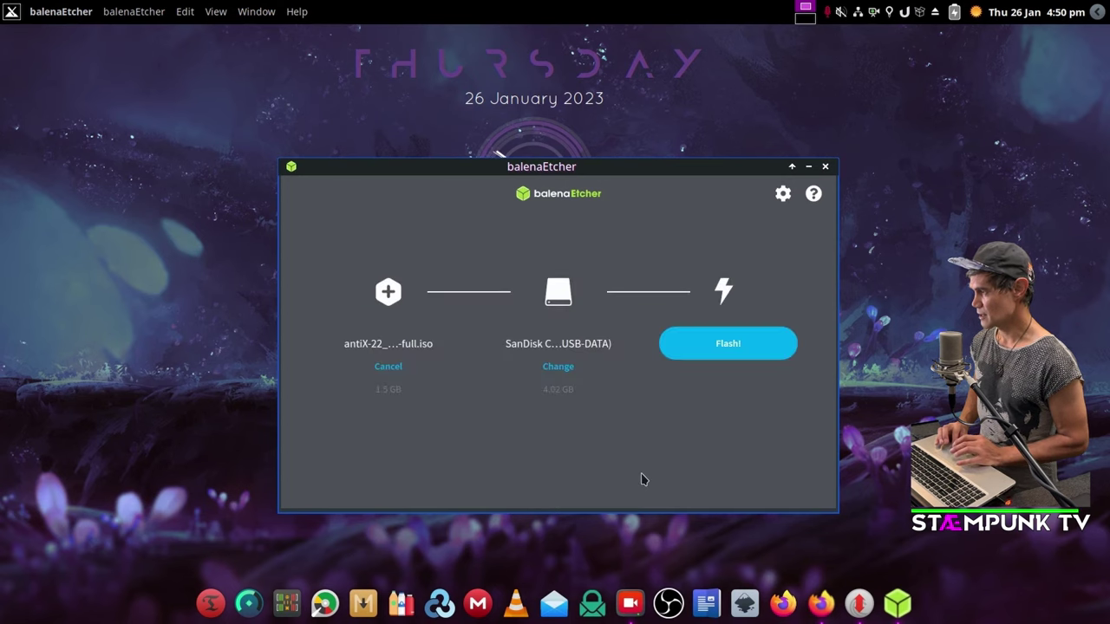
click(704, 347)
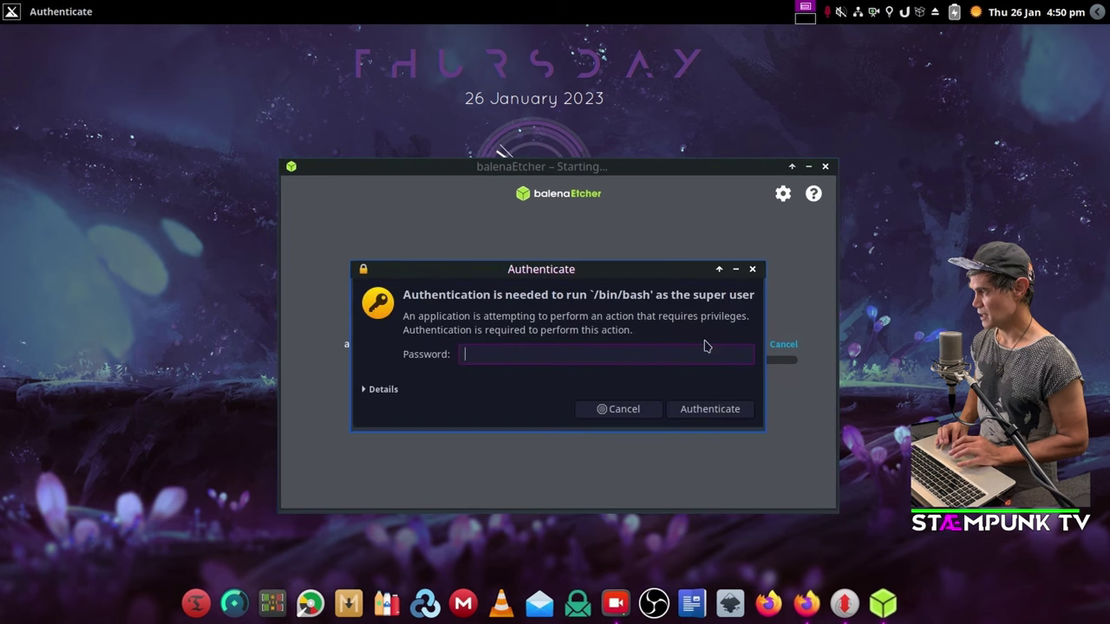
text(********)
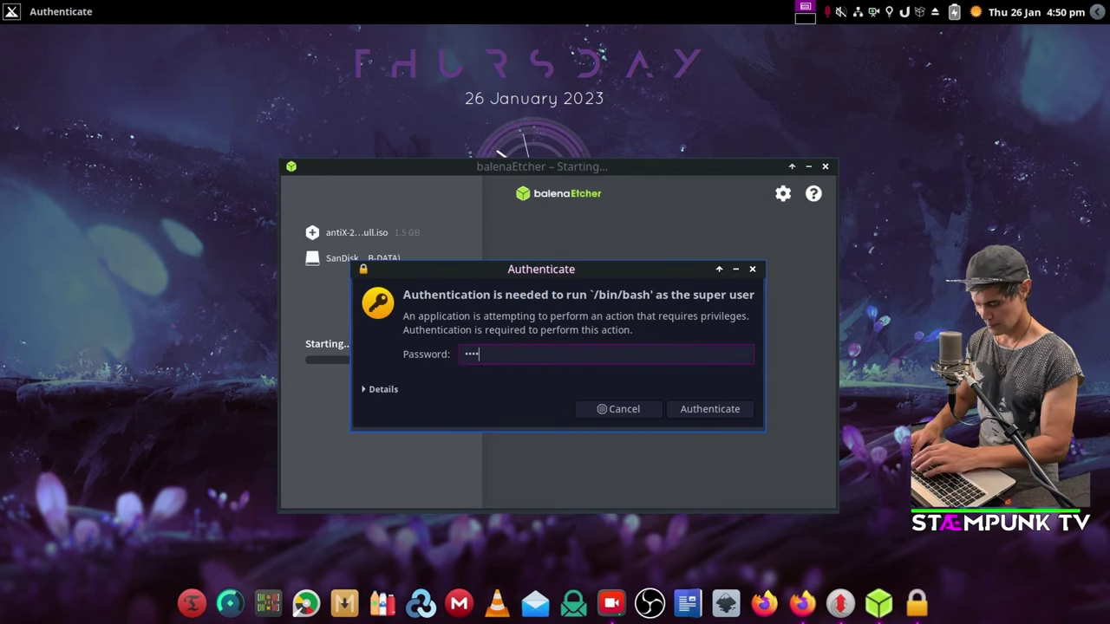
key(Return)
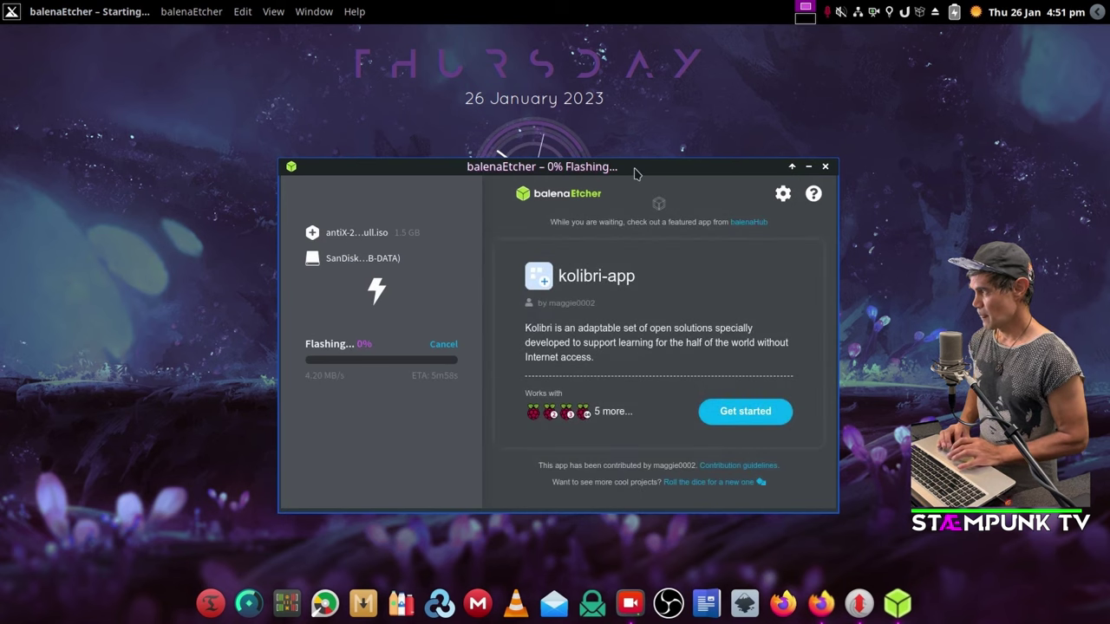
drag(633, 168, 579, 220)
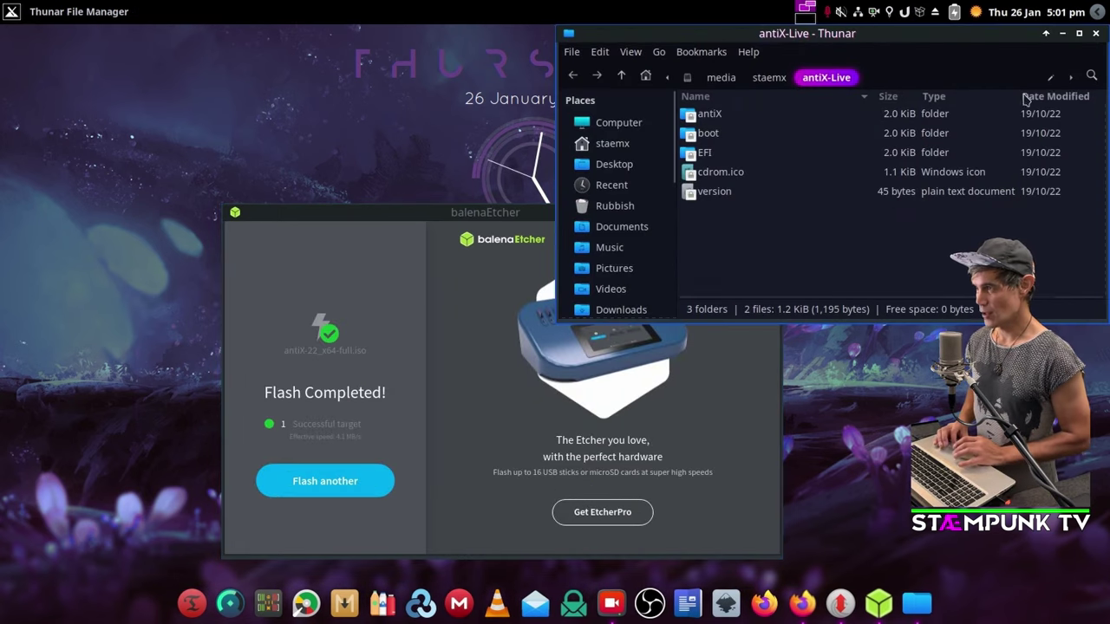
Close the antiX-Live file manager window and log out of the desktop session
click(1097, 33)
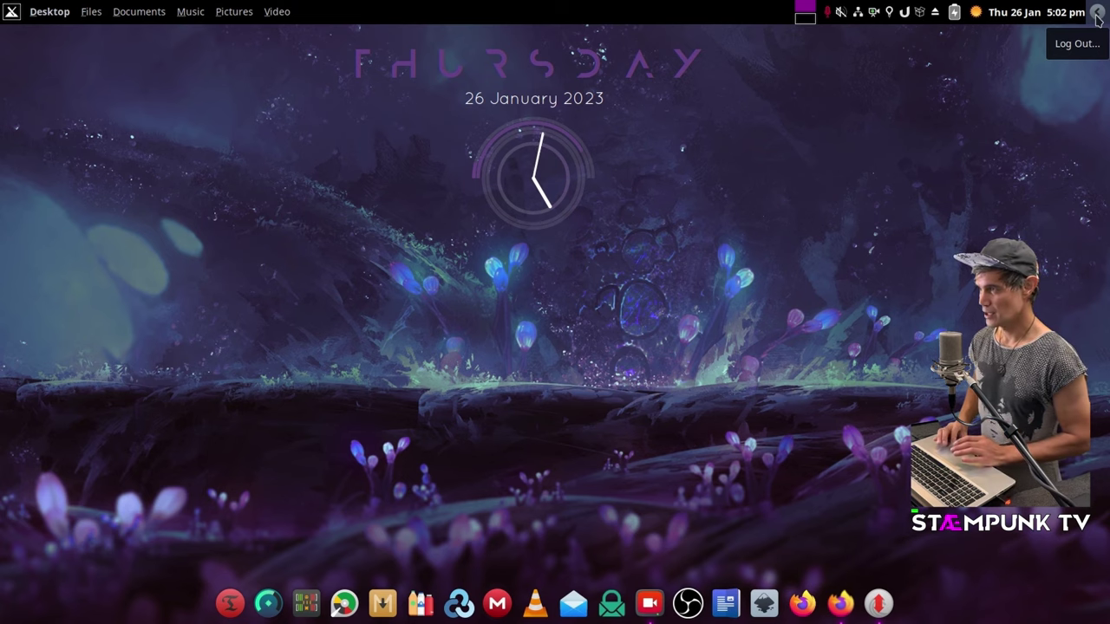
click(1097, 19)
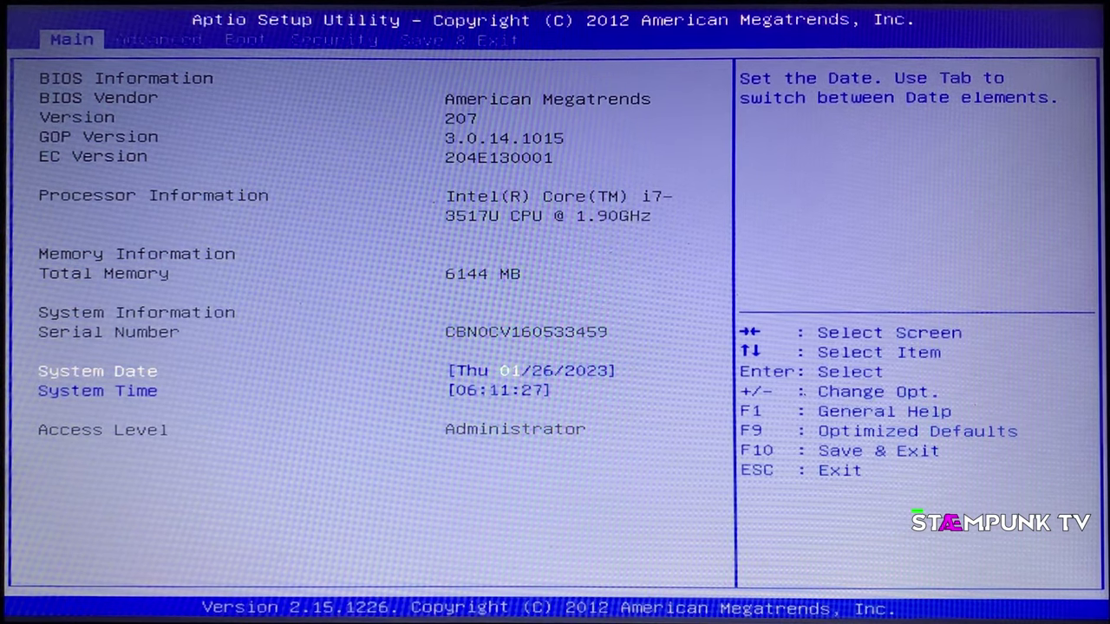
Make UEFI: SanDisk Cruzer Micro Boot Option #1, then save changes and exit
key(Right)
key(Right)
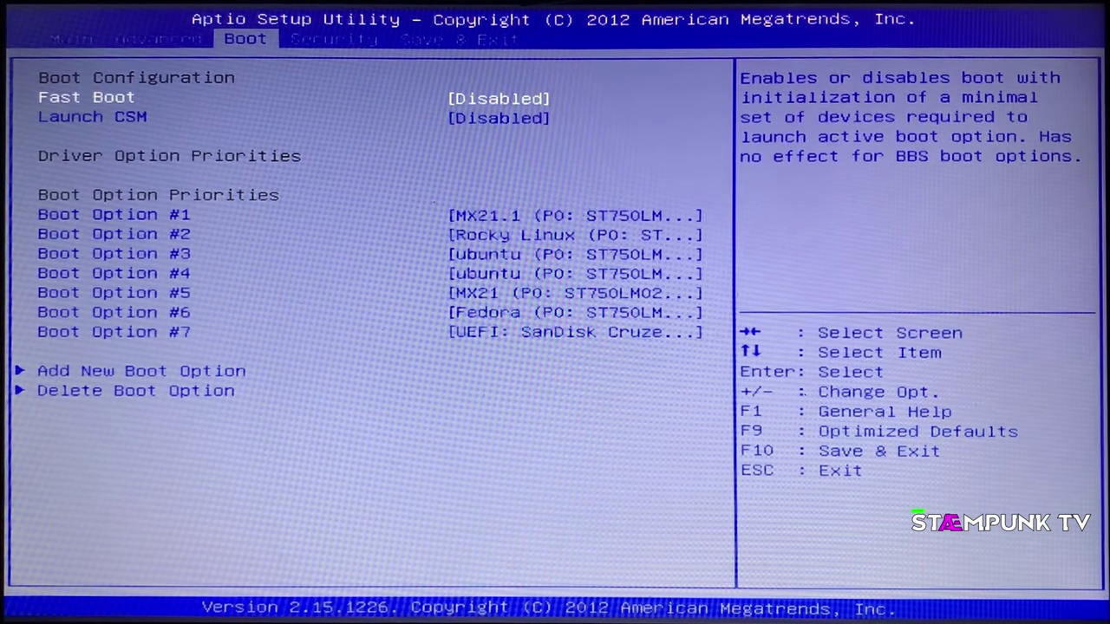
key(Down)
key(Down)
key(Return)
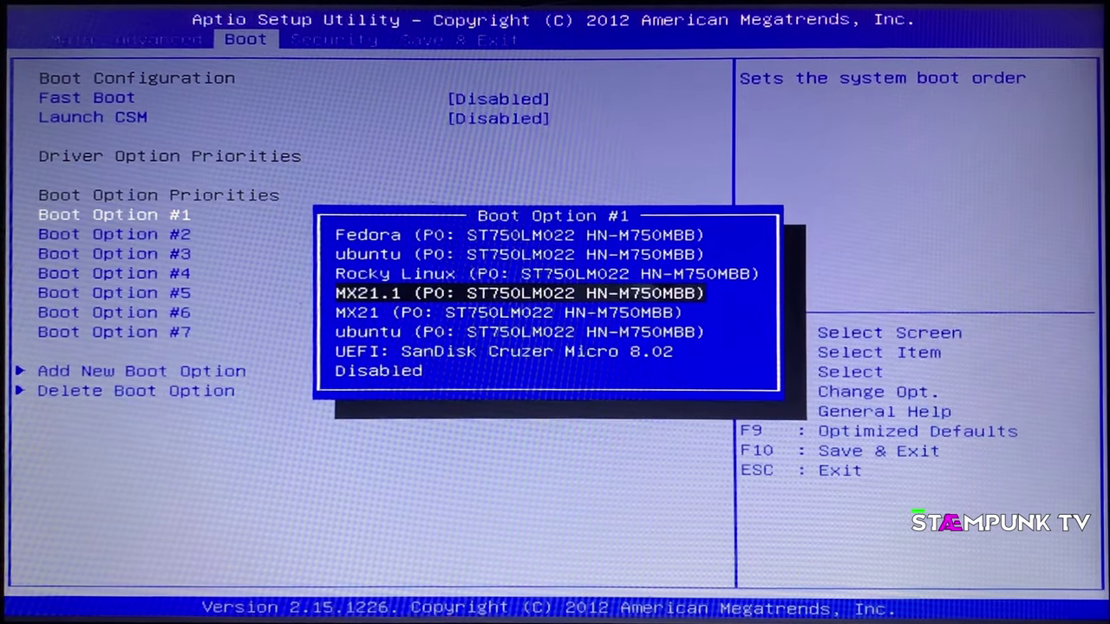
key(Down)
key(Down)
key(Down)
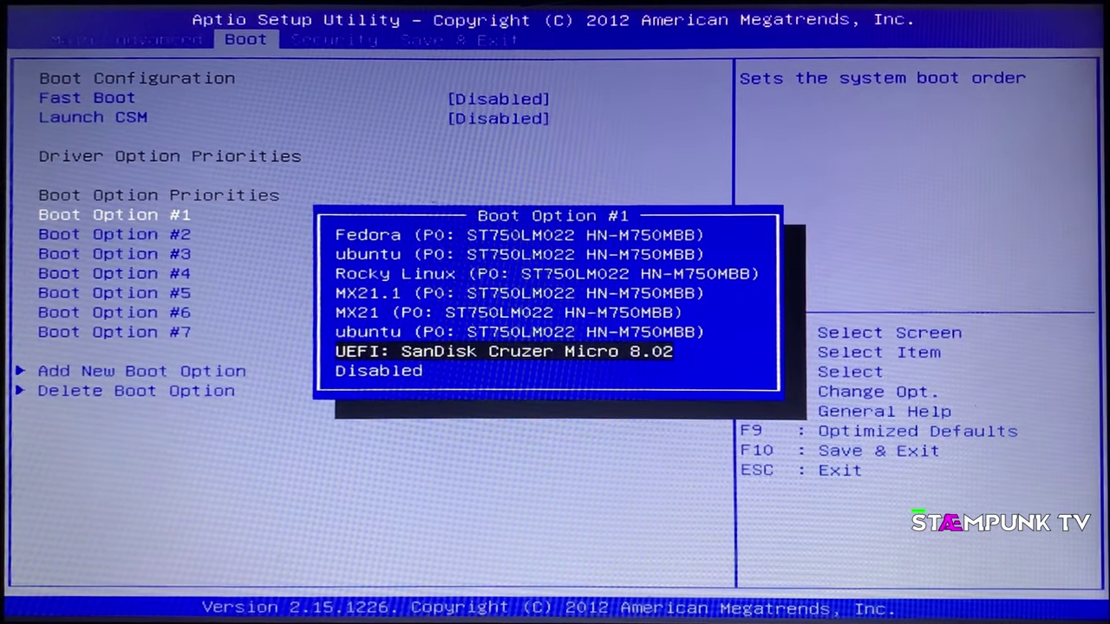
key(Return)
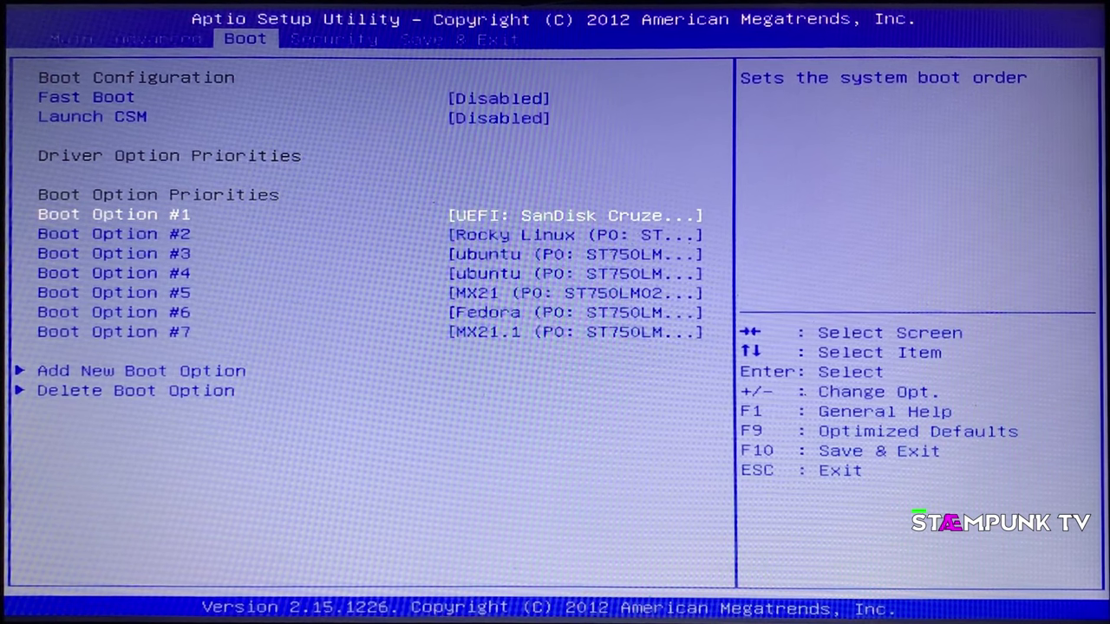
key(Right)
key(Right)
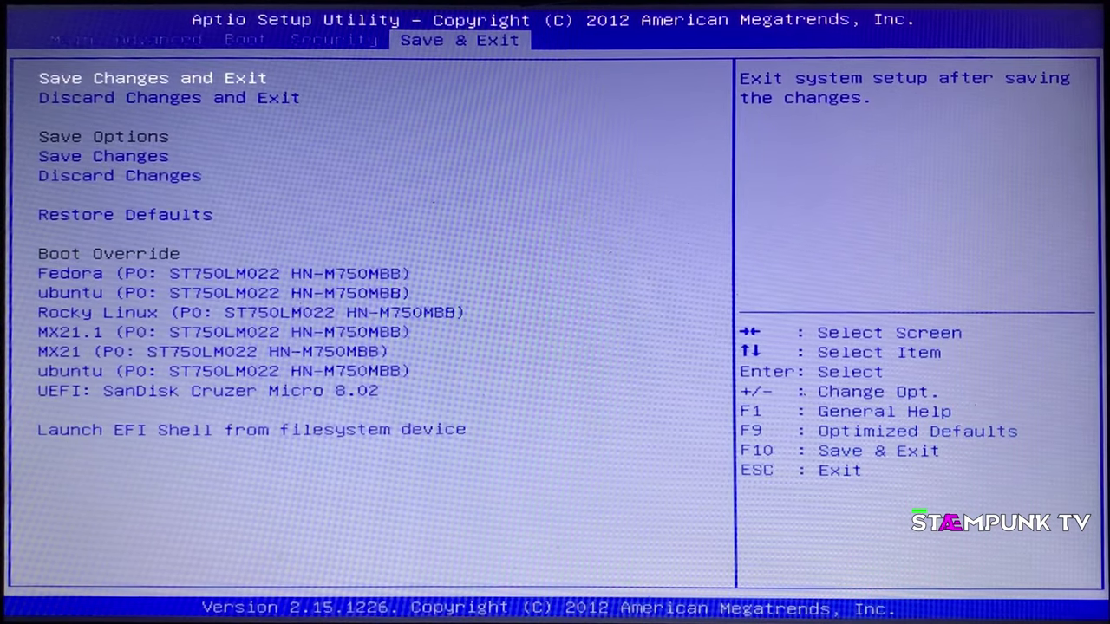
key(Return)
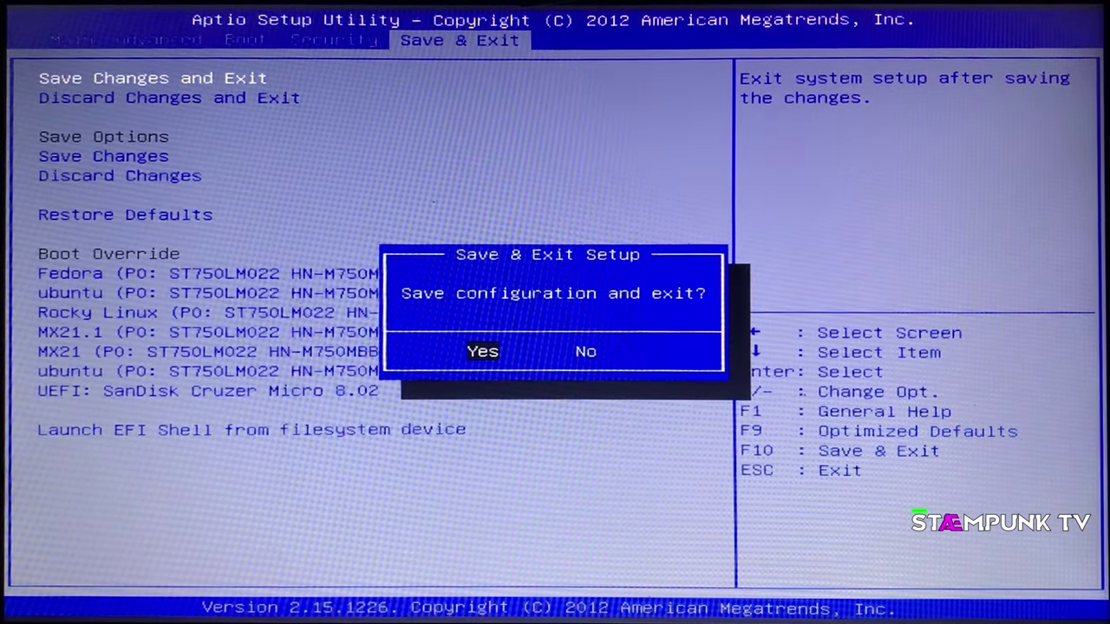
key(Return)
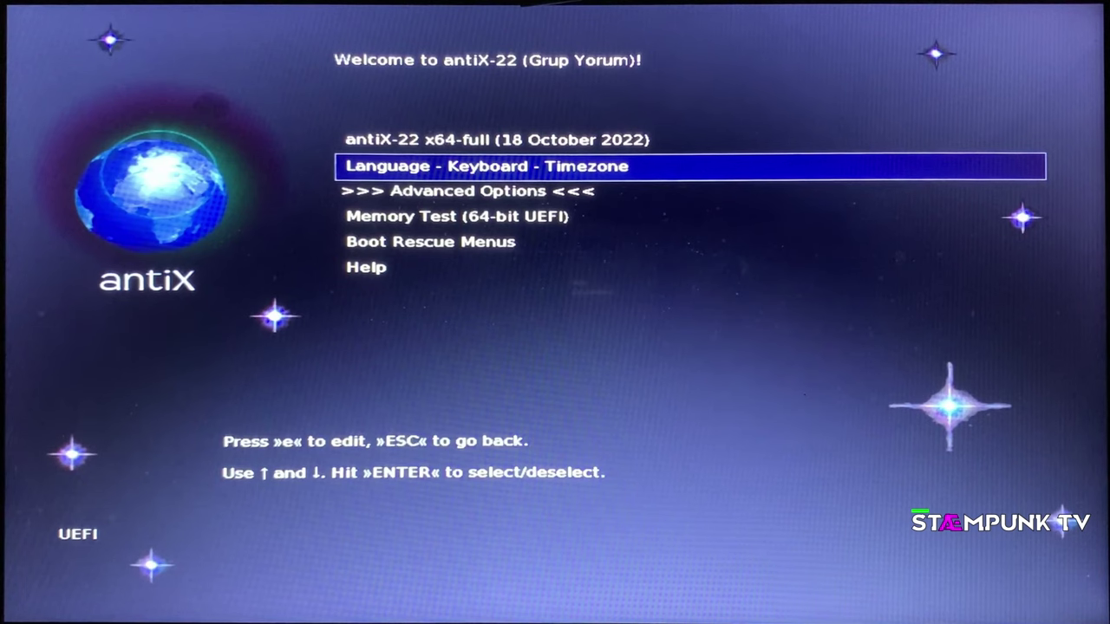
Boot the 'antiX-22 x64-full (18 October 2022)' live entry
key(Up)
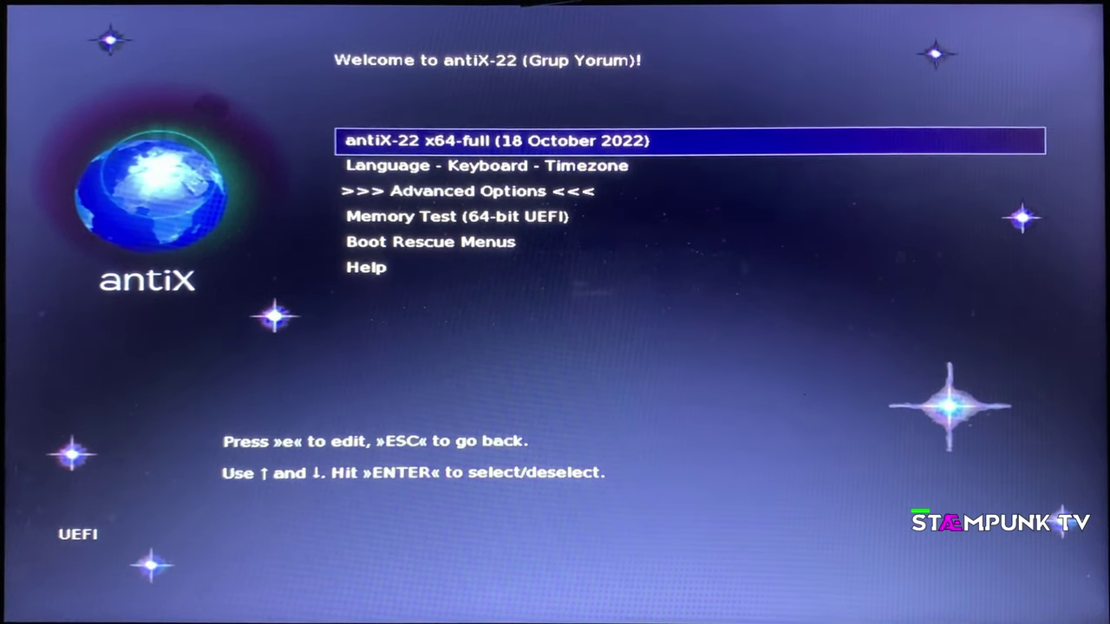
key(Return)
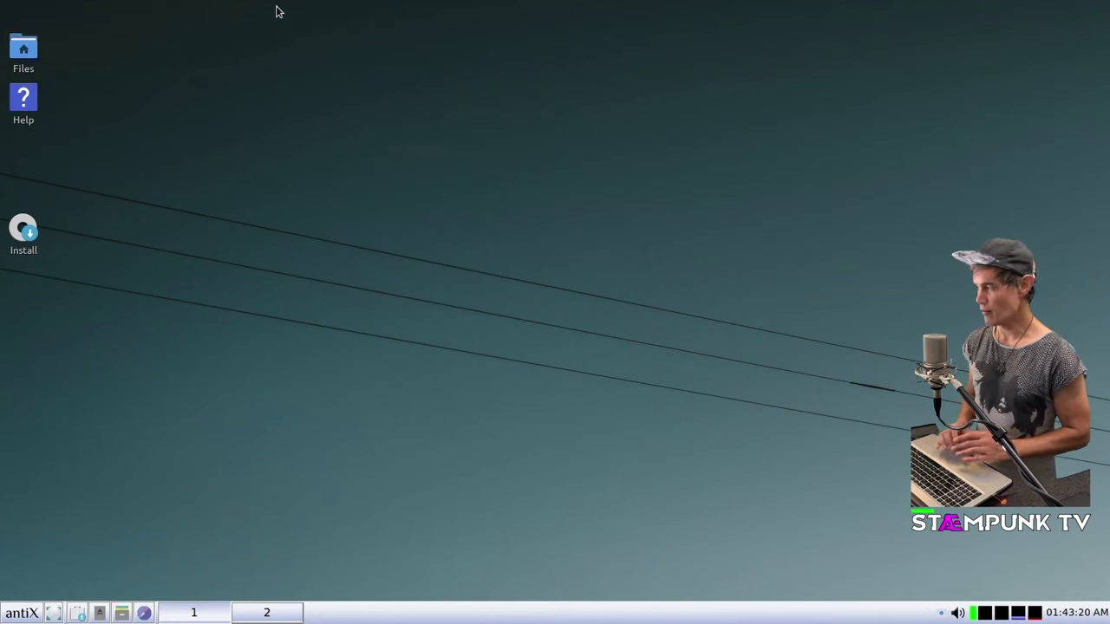
Launch Connman UI Setup from Applications > Internet
click(24, 617)
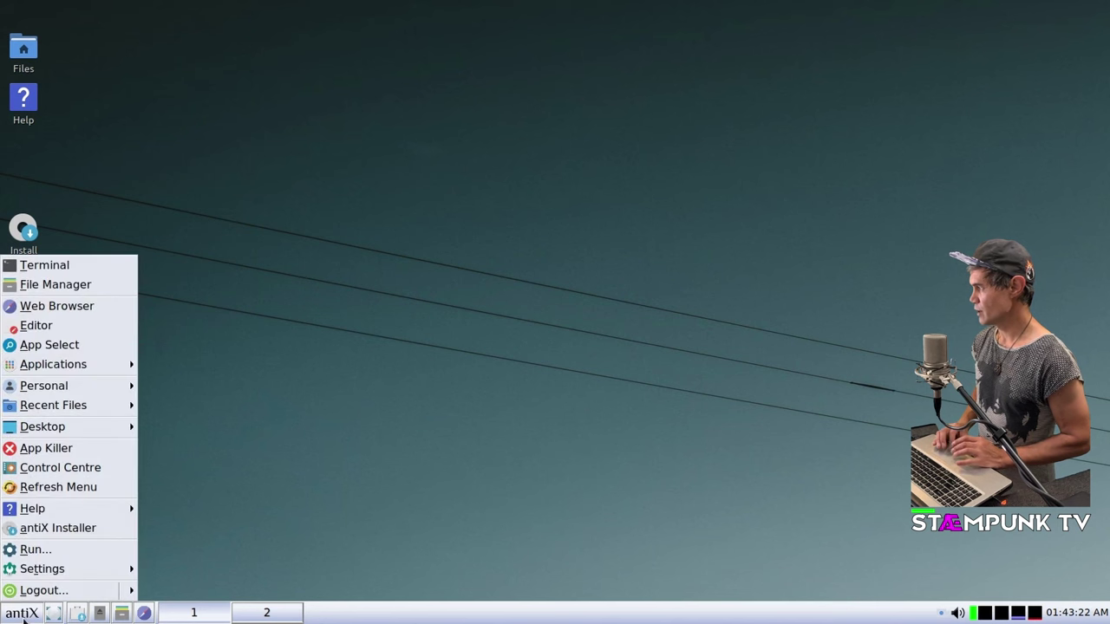
mouse_move(69, 371)
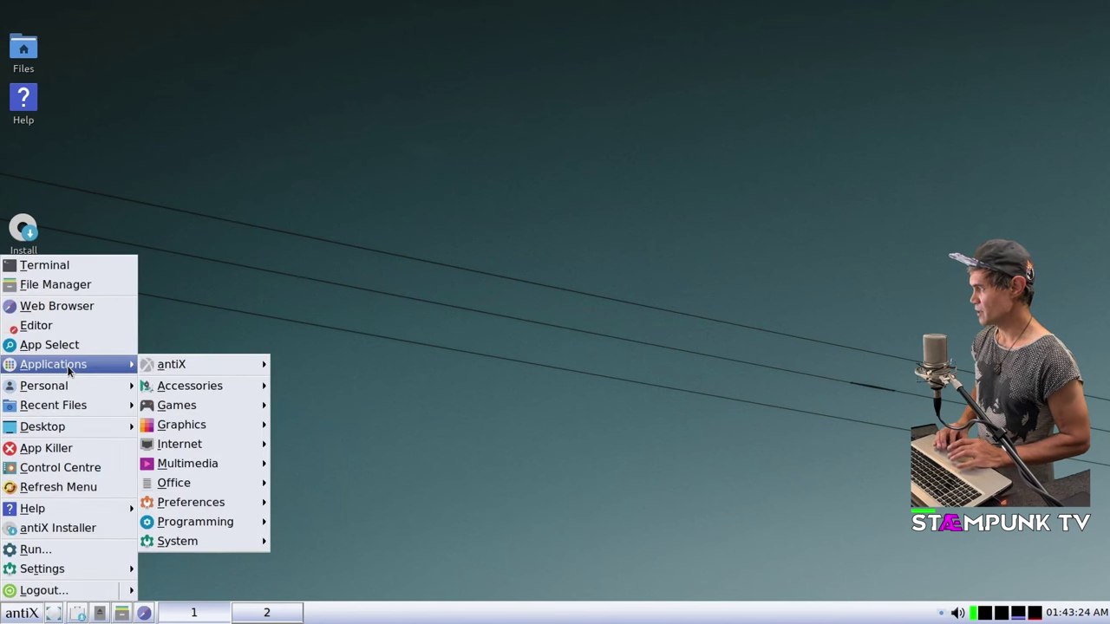
mouse_move(169, 450)
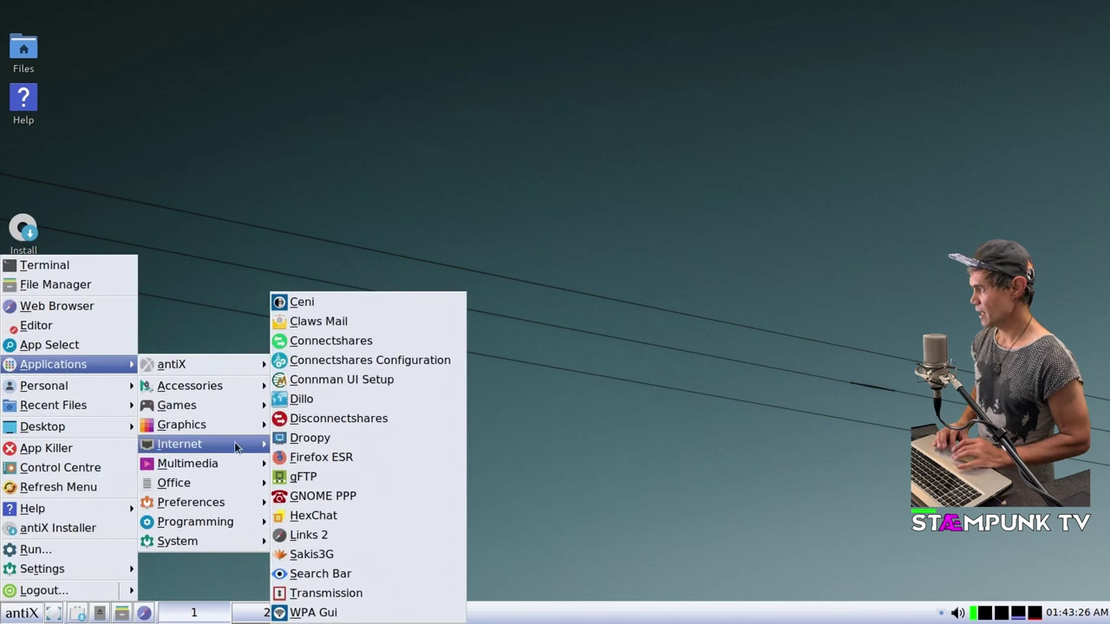
click(402, 378)
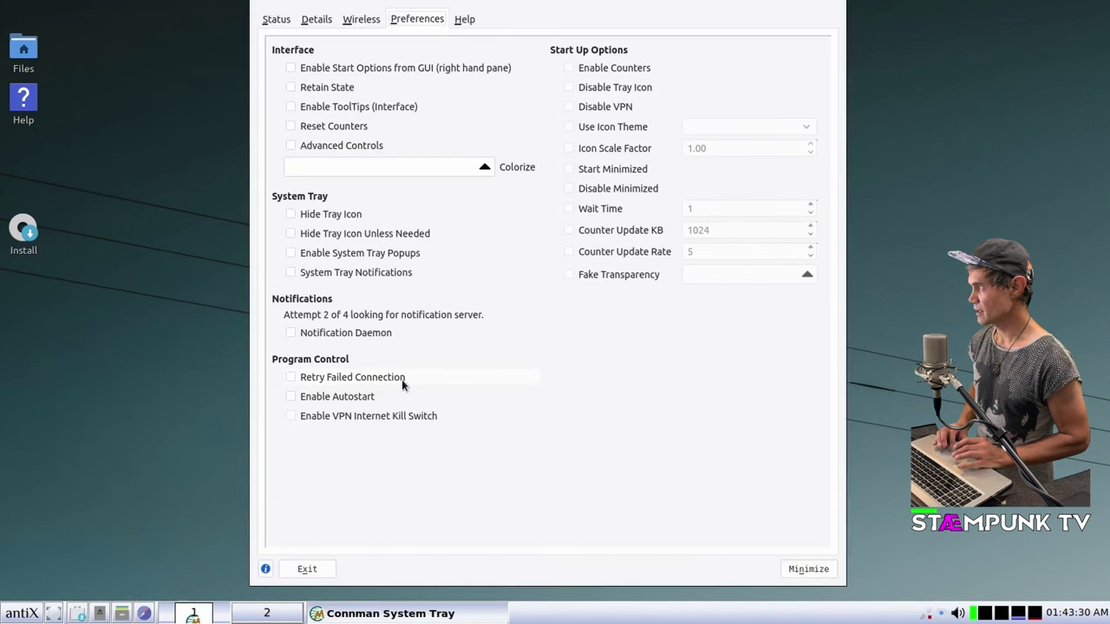
Connect to the second wireless network with its passphrase, then minimise the window
click(360, 21)
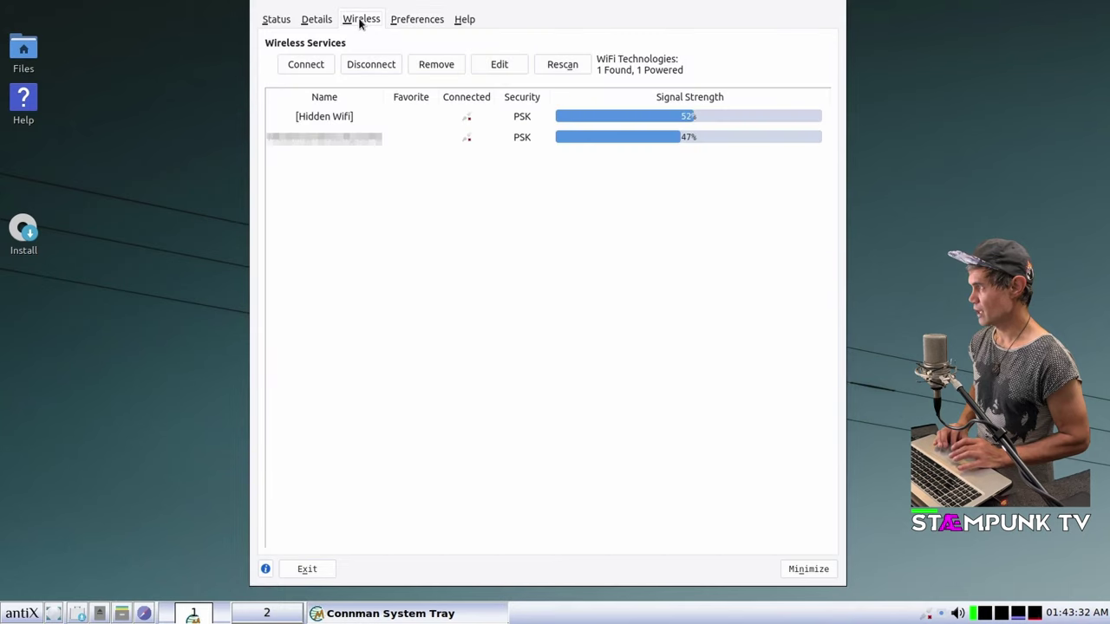
click(375, 143)
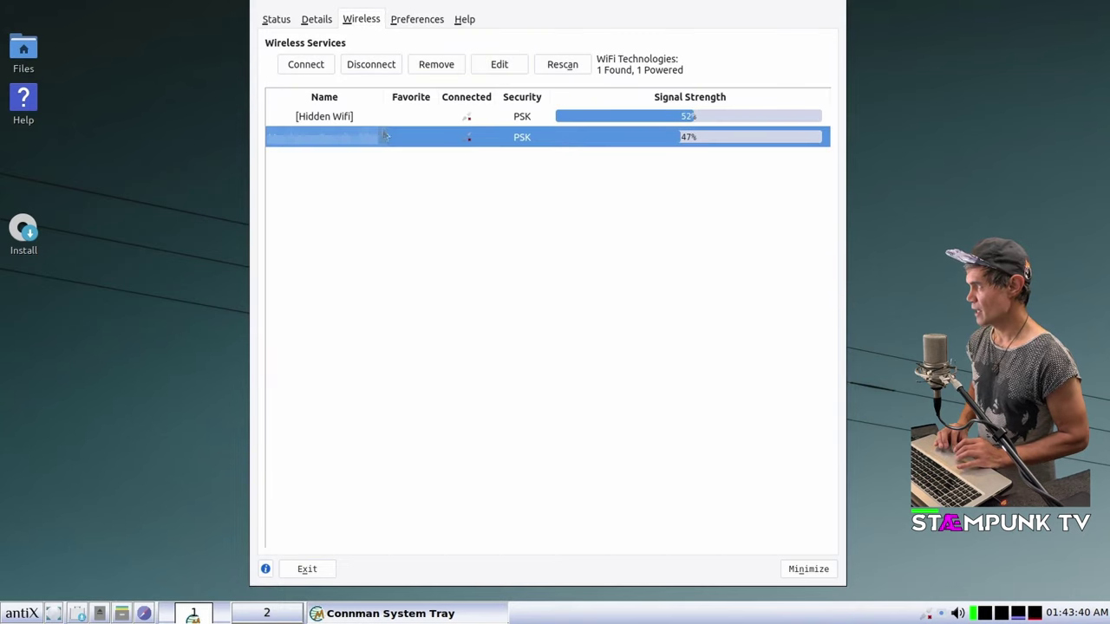
click(307, 67)
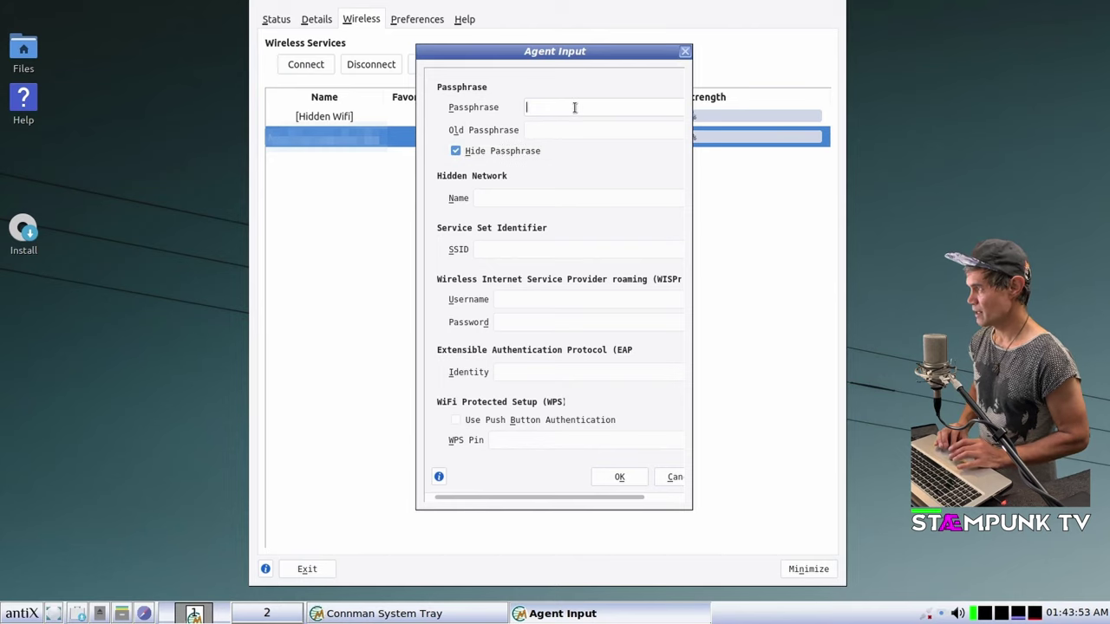
text(•••)
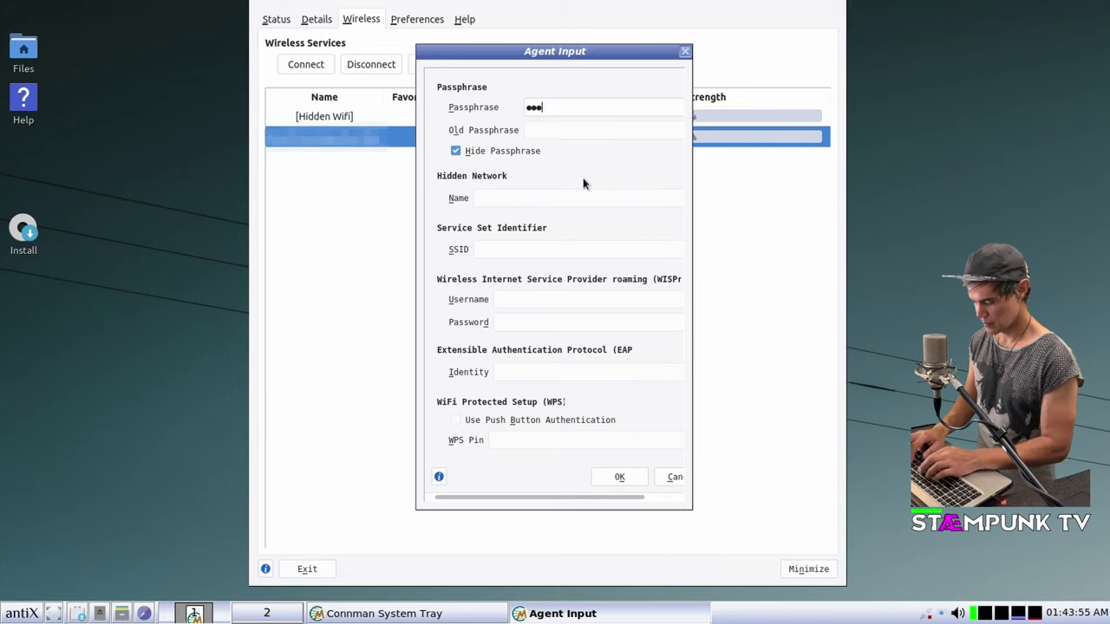
text(••••••)
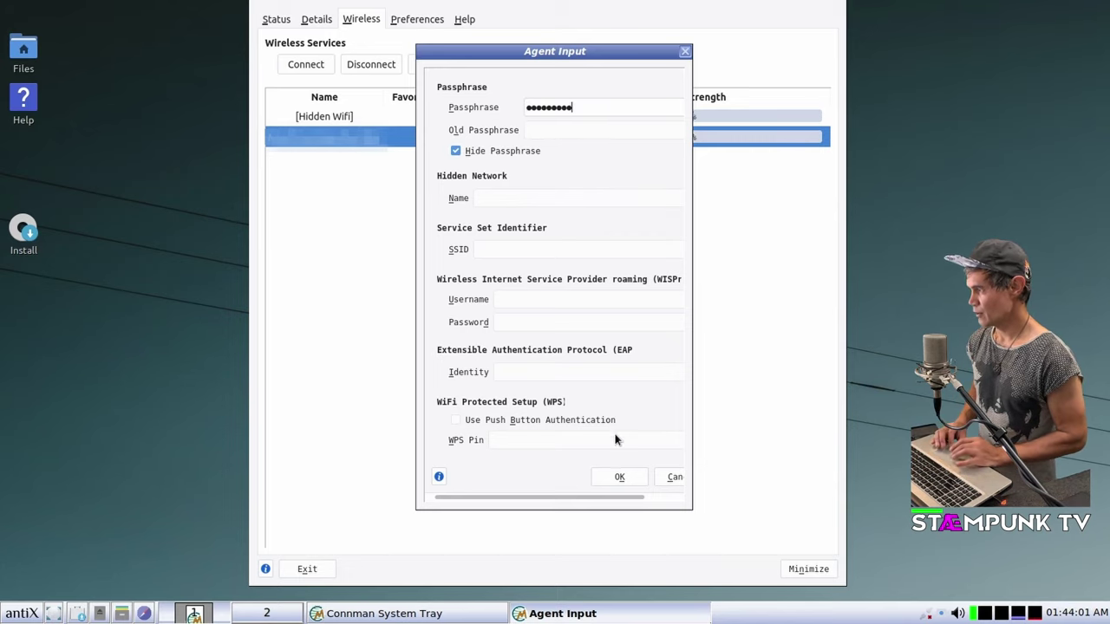
click(617, 481)
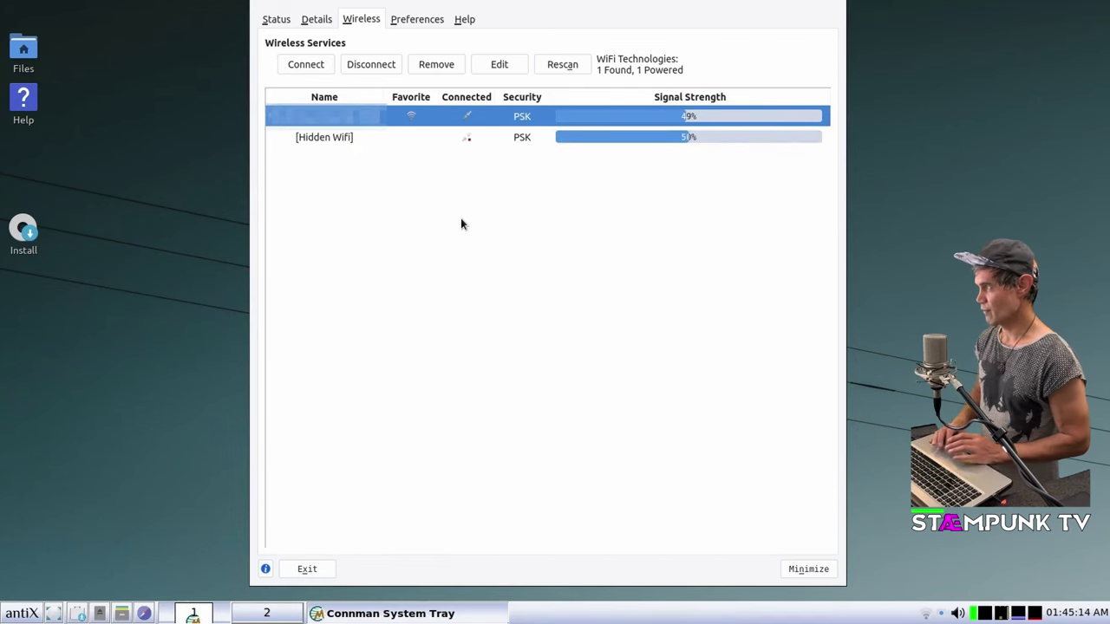
click(810, 569)
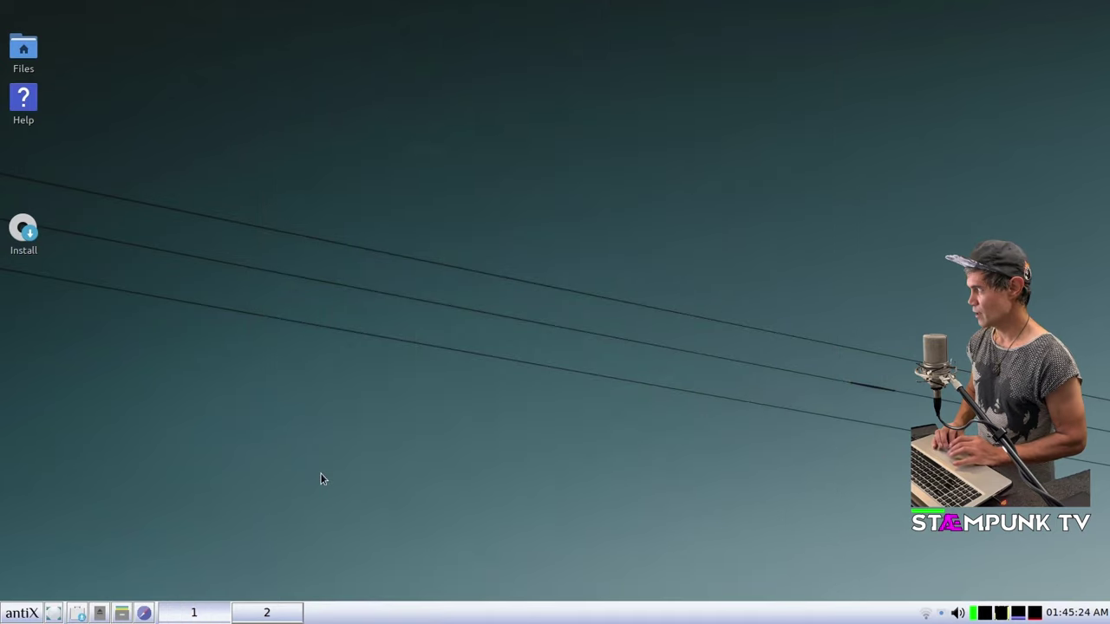
Launch the antiX installer and skip the installation media check
double_click(24, 229)
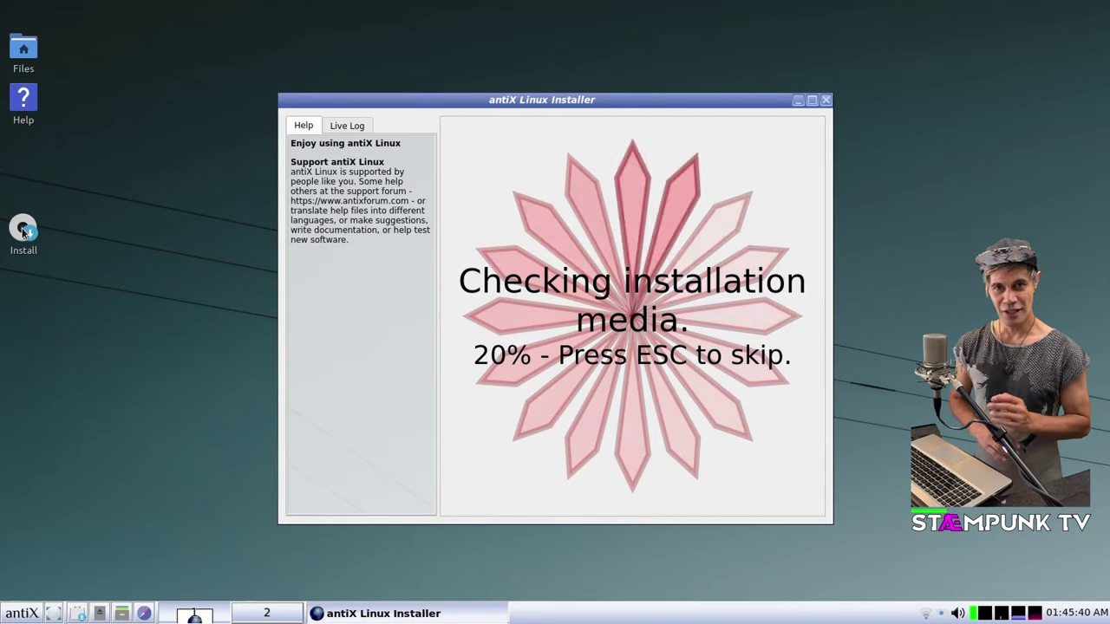
key(Escape)
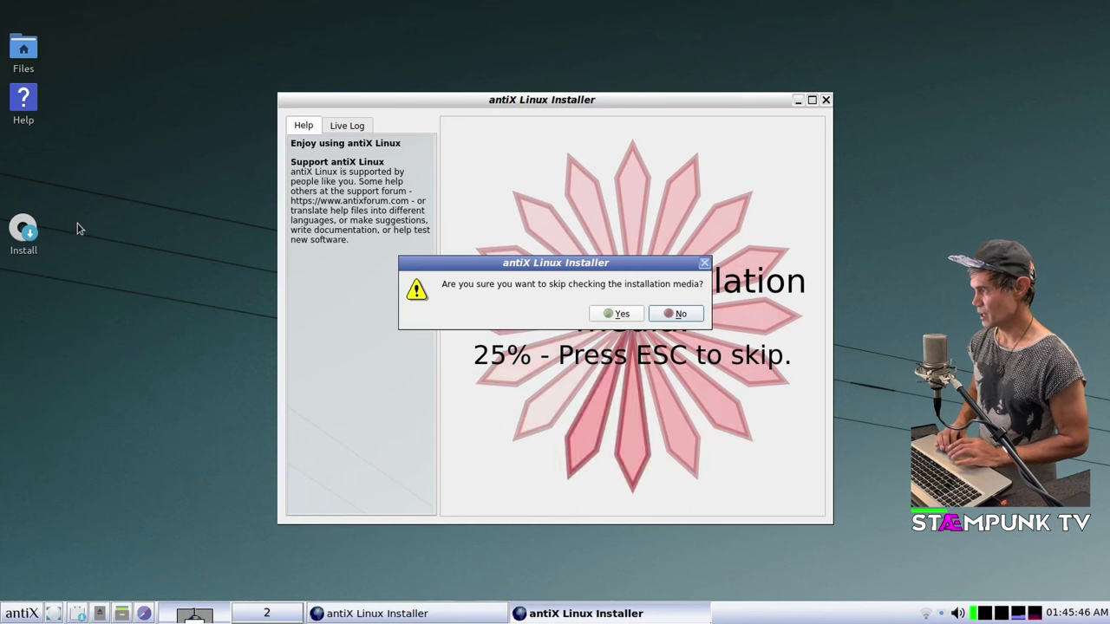
click(630, 312)
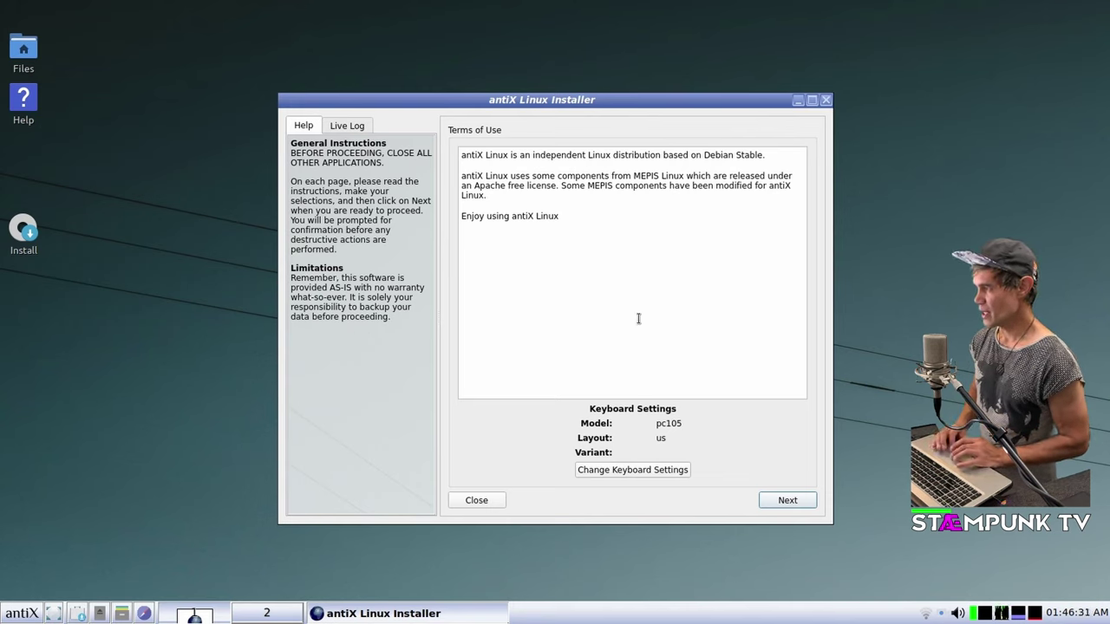
Review keyboard settings (model pc105, layout us) and cancel without changes
click(659, 473)
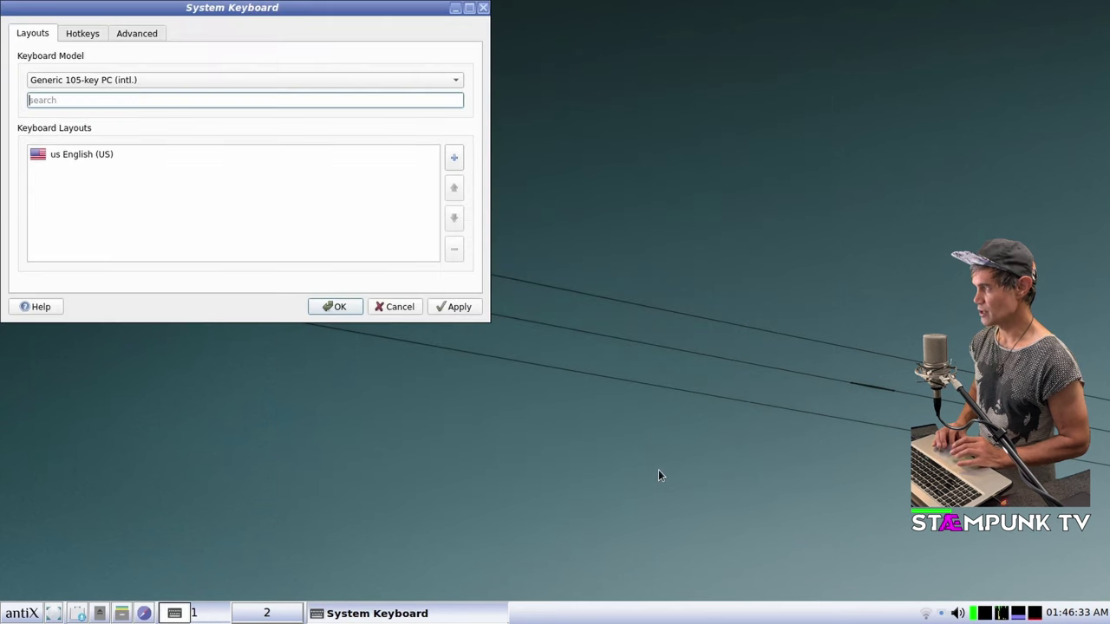
click(455, 80)
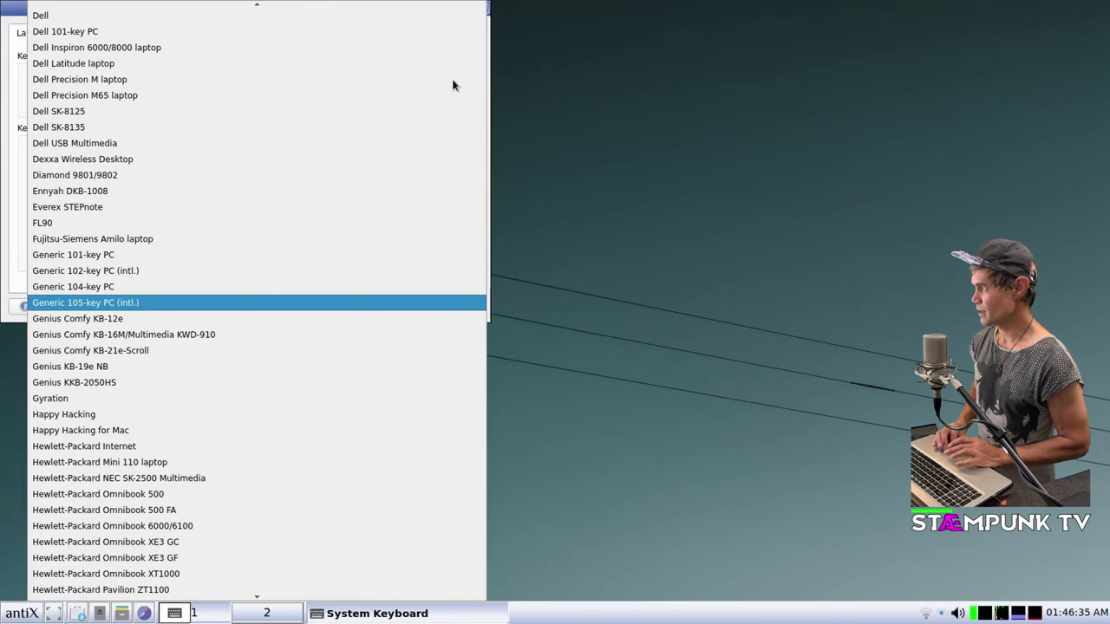
mouse_move(404, 598)
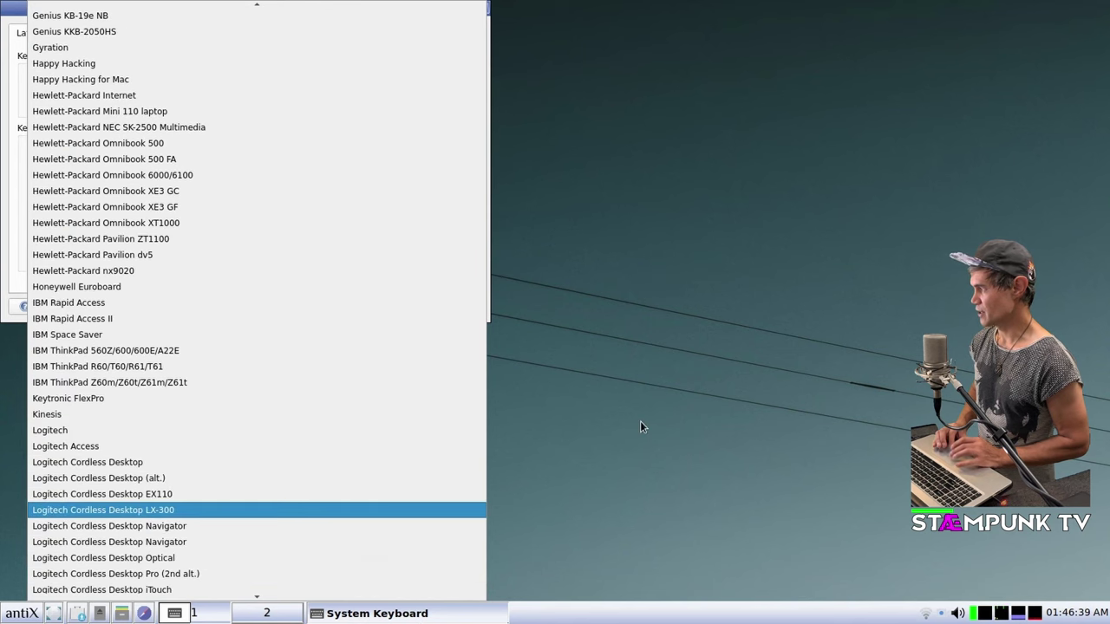
click(834, 299)
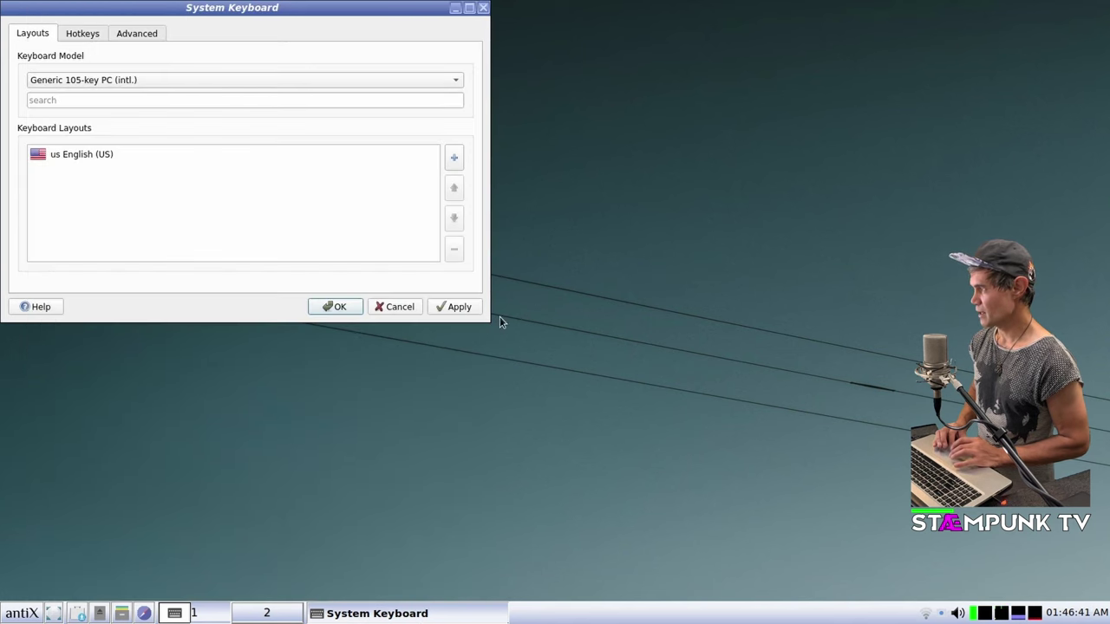
click(399, 308)
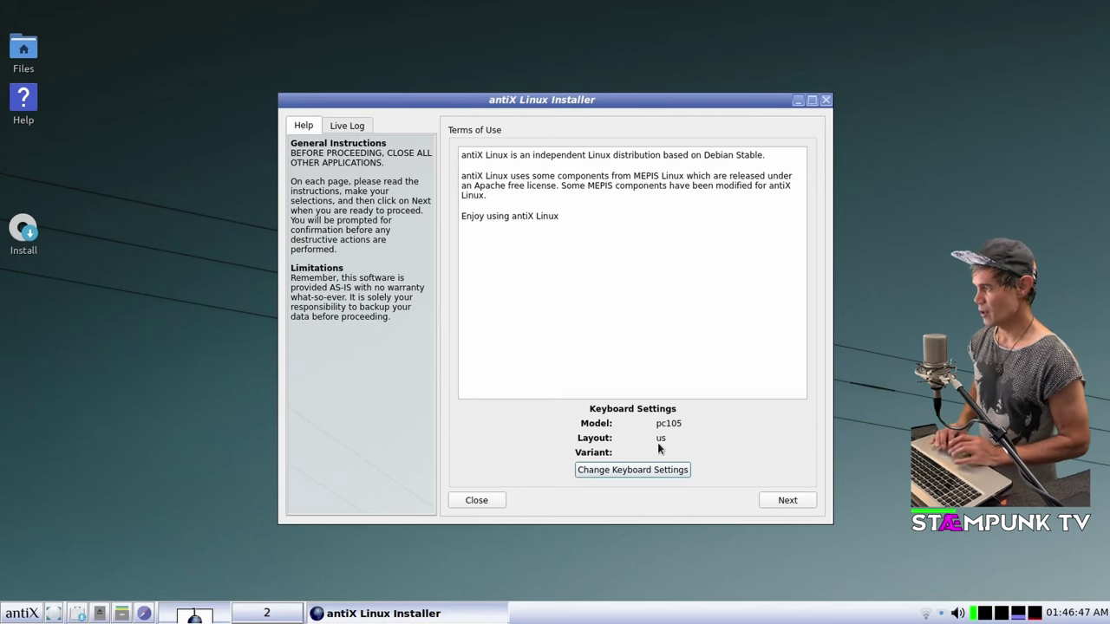
Accept the Terms of Use and choose 'Customize the disk layout' to reach partition selection
click(799, 502)
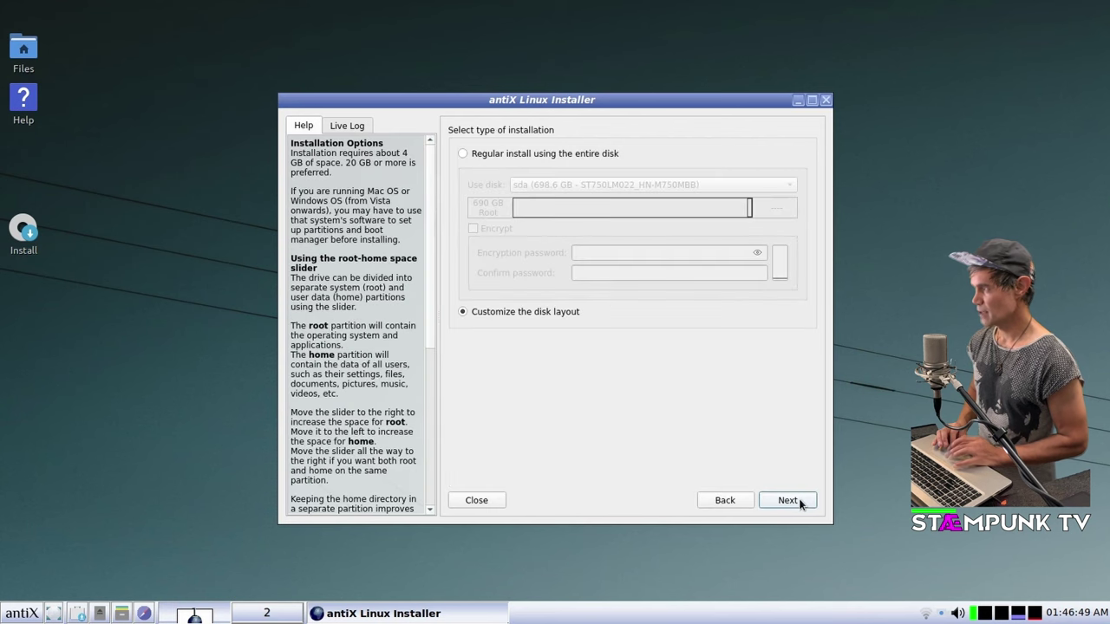
drag(687, 98, 571, 65)
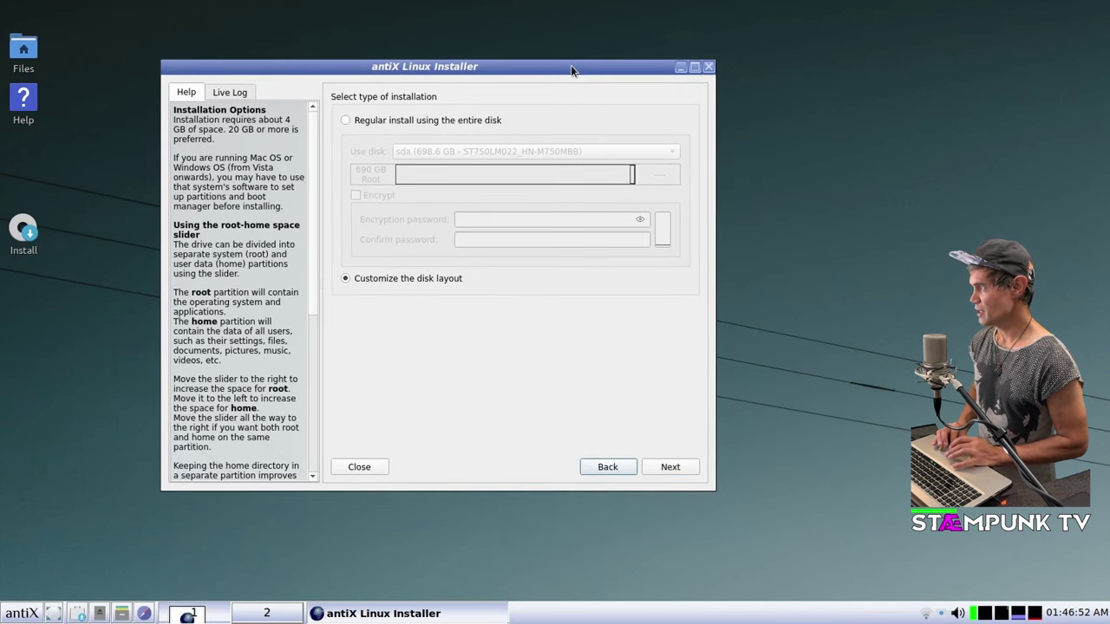
click(346, 120)
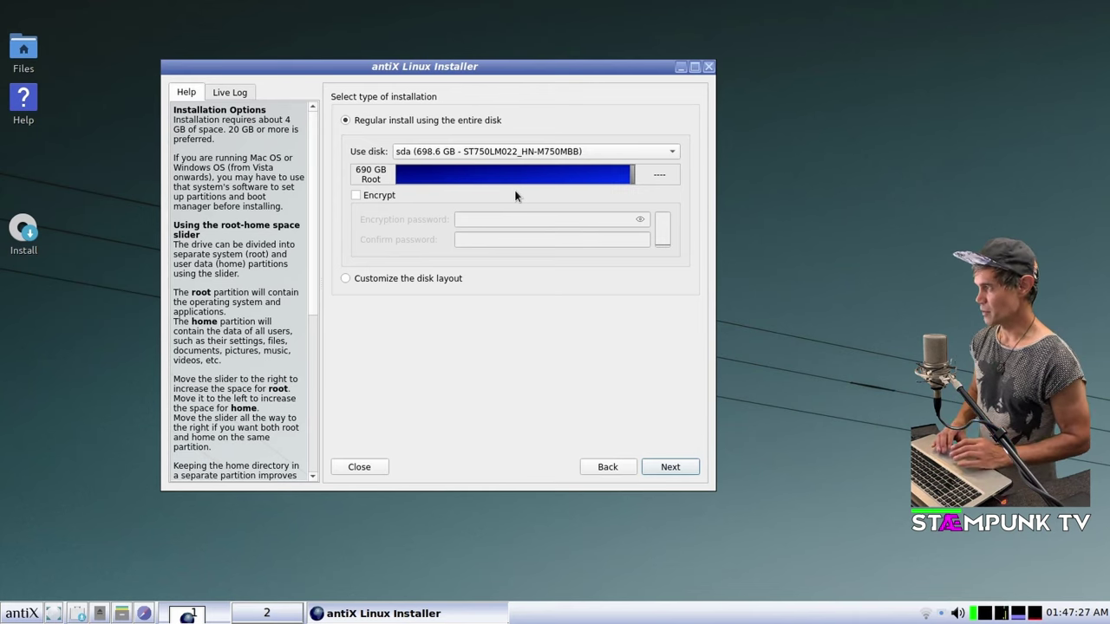
click(345, 279)
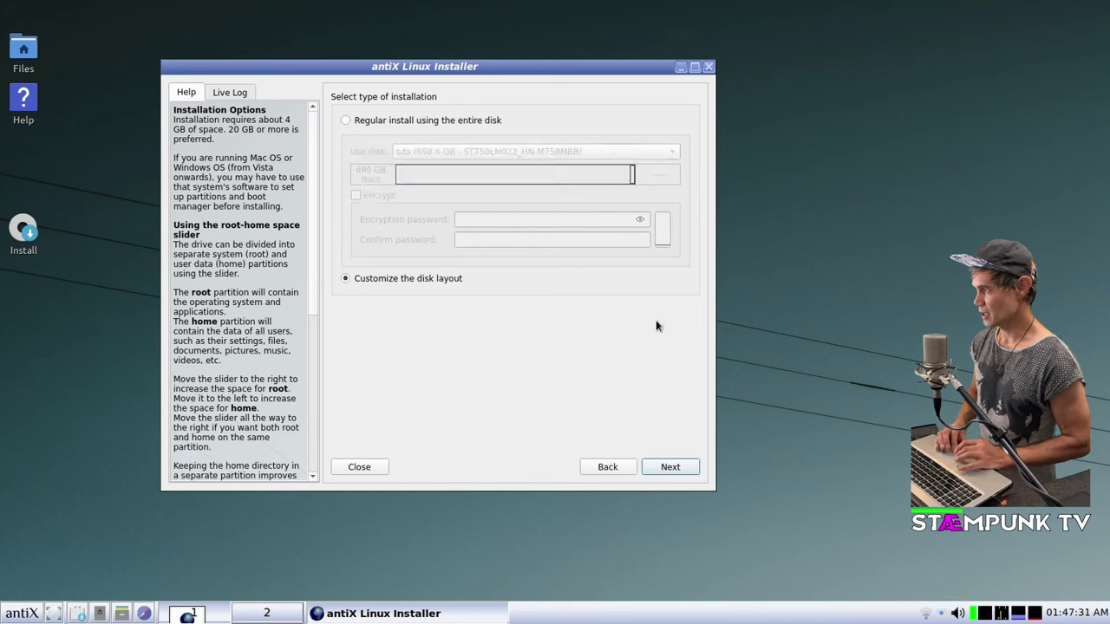
click(659, 466)
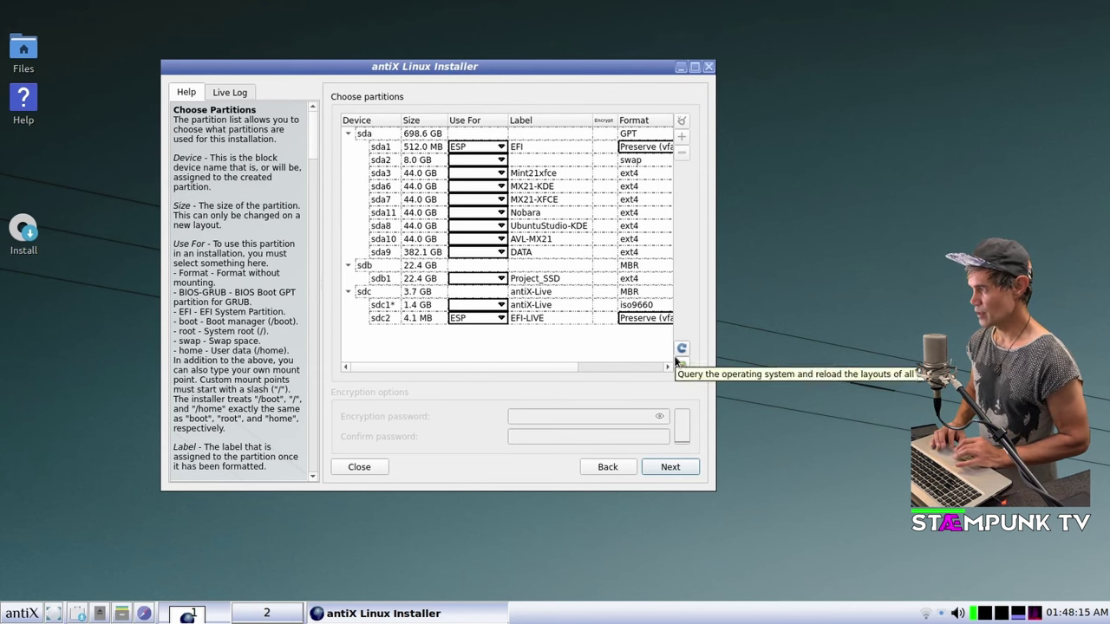
Open GParted and inspect the /dev/sda3, sda6 and sda7 partitions
click(682, 367)
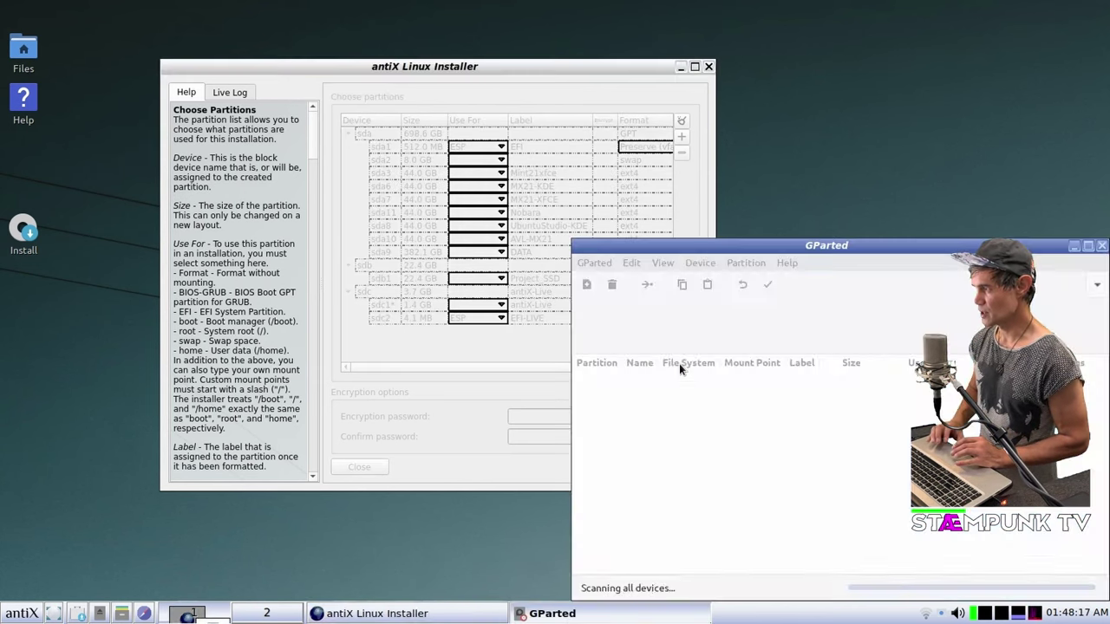
drag(747, 246, 297, 37)
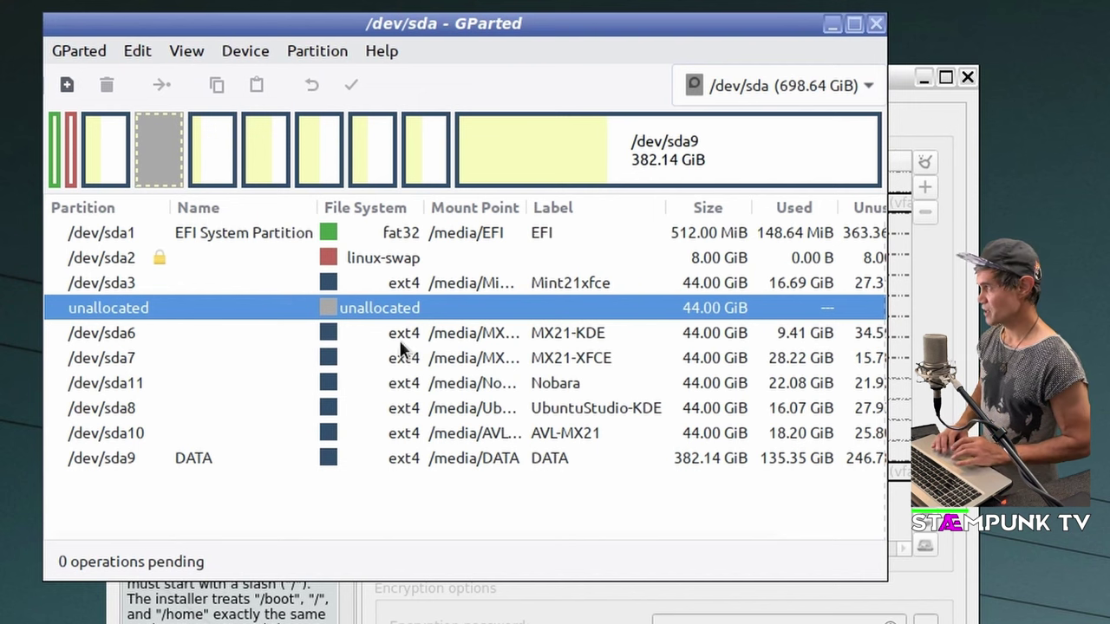
click(107, 155)
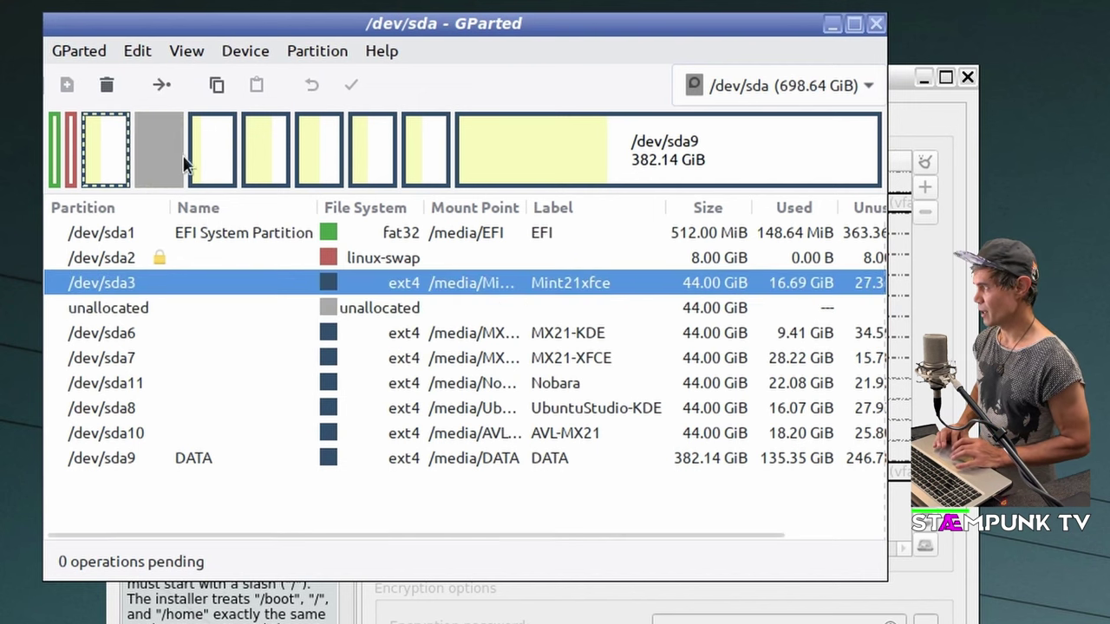
click(212, 153)
click(264, 156)
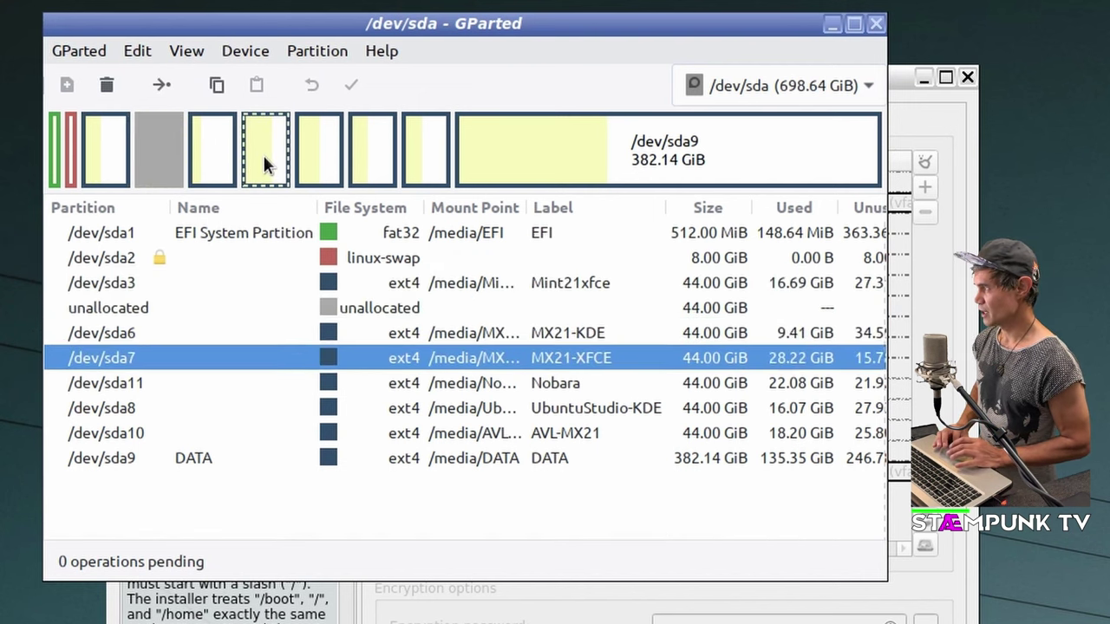
Inspect sda11, sda8, sda10 and DATA sda9, then select the 44.00 GiB unallocated space
click(330, 160)
right_click(370, 156)
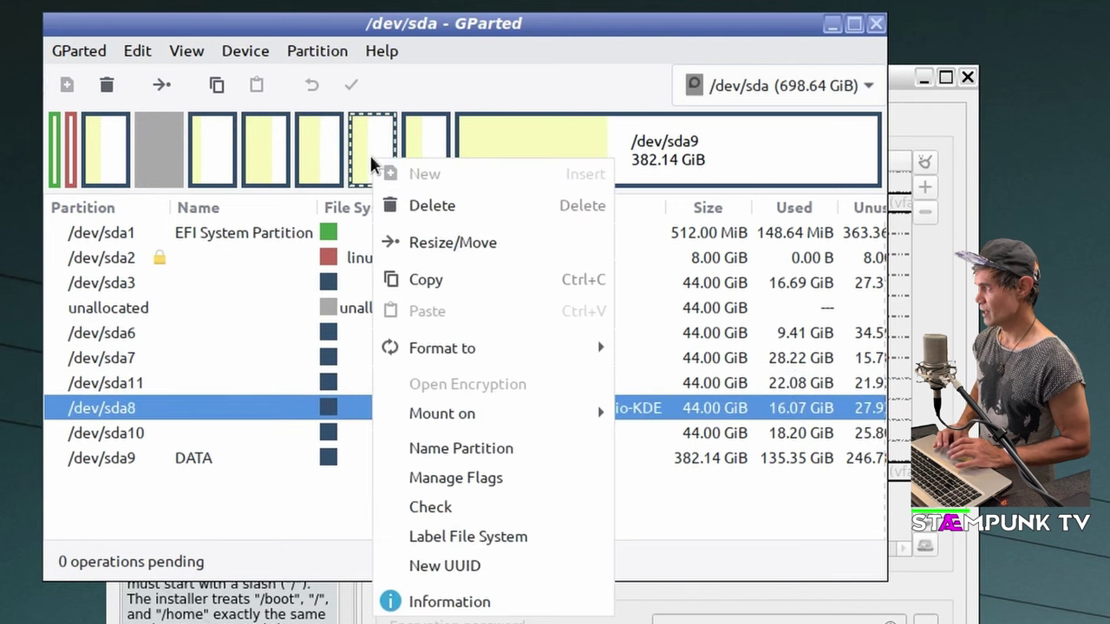
click(423, 145)
click(422, 145)
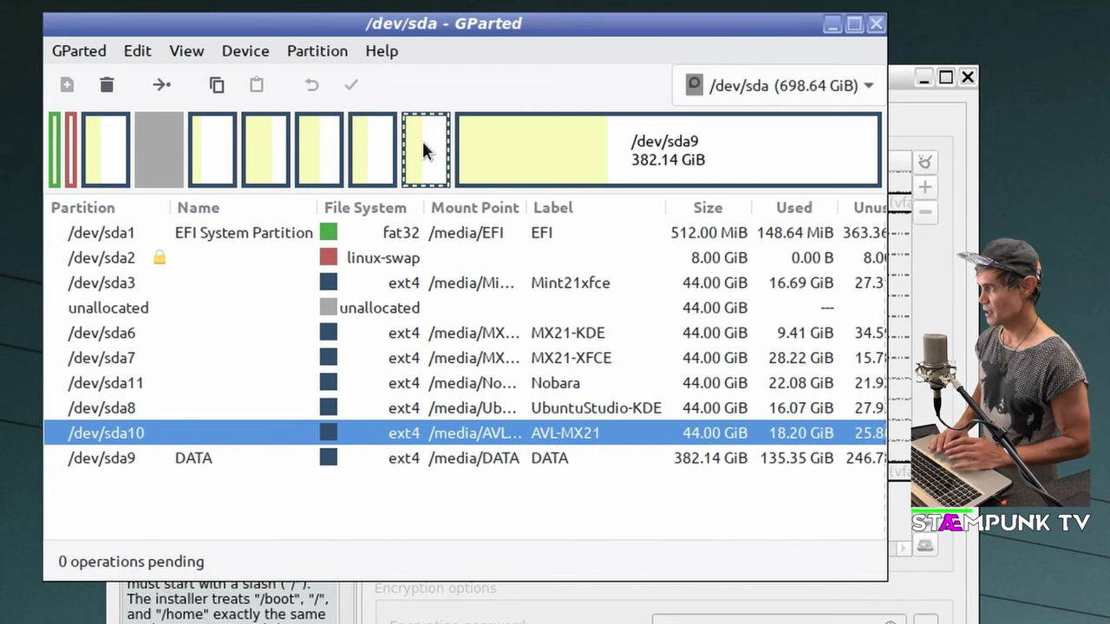
click(492, 457)
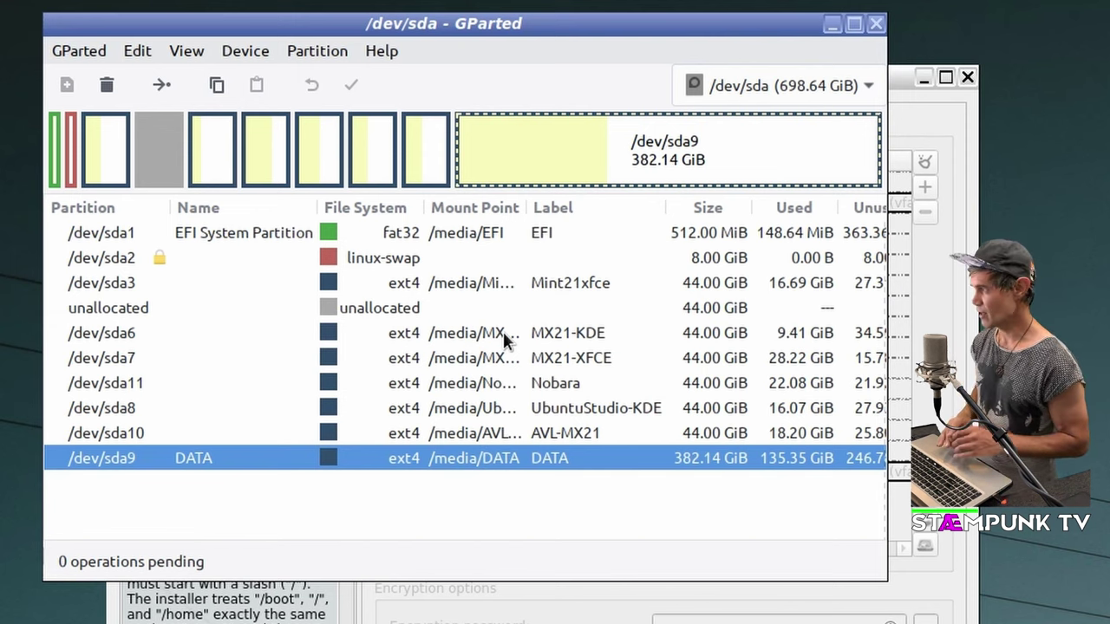
click(384, 309)
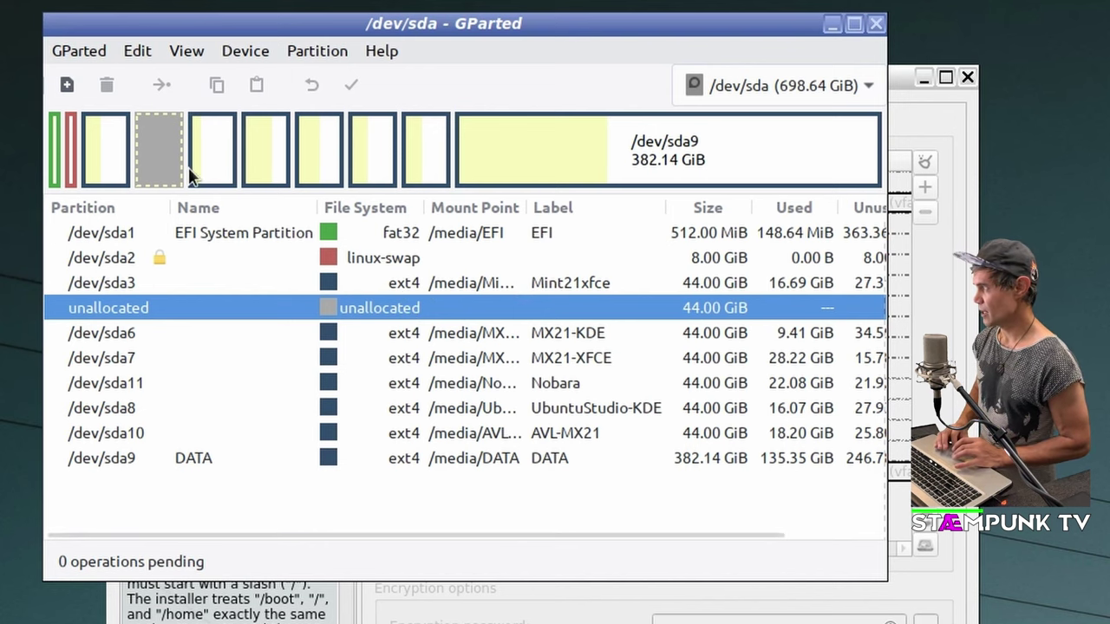
Queue a 512 MiB fat32 partition labelled EFI after /dev/sda3
click(67, 84)
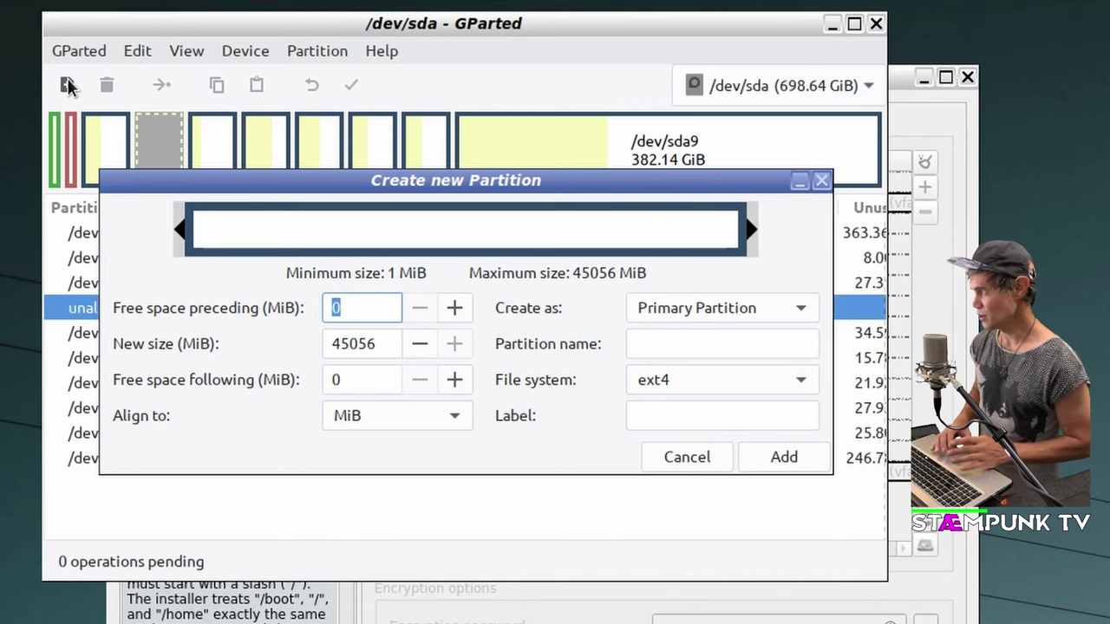
click(702, 374)
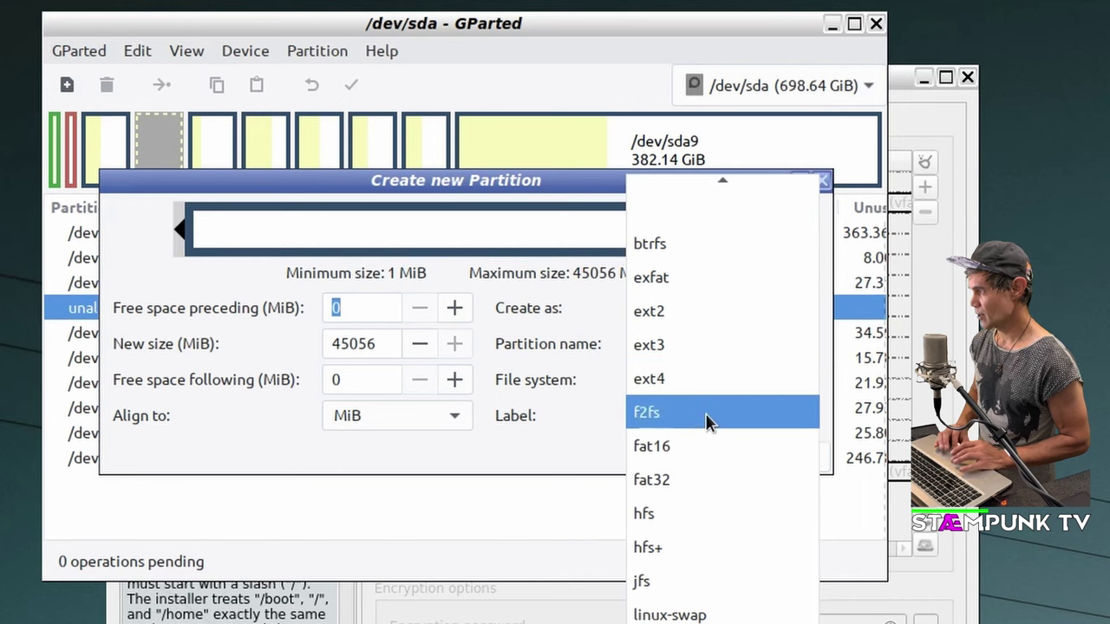
click(706, 479)
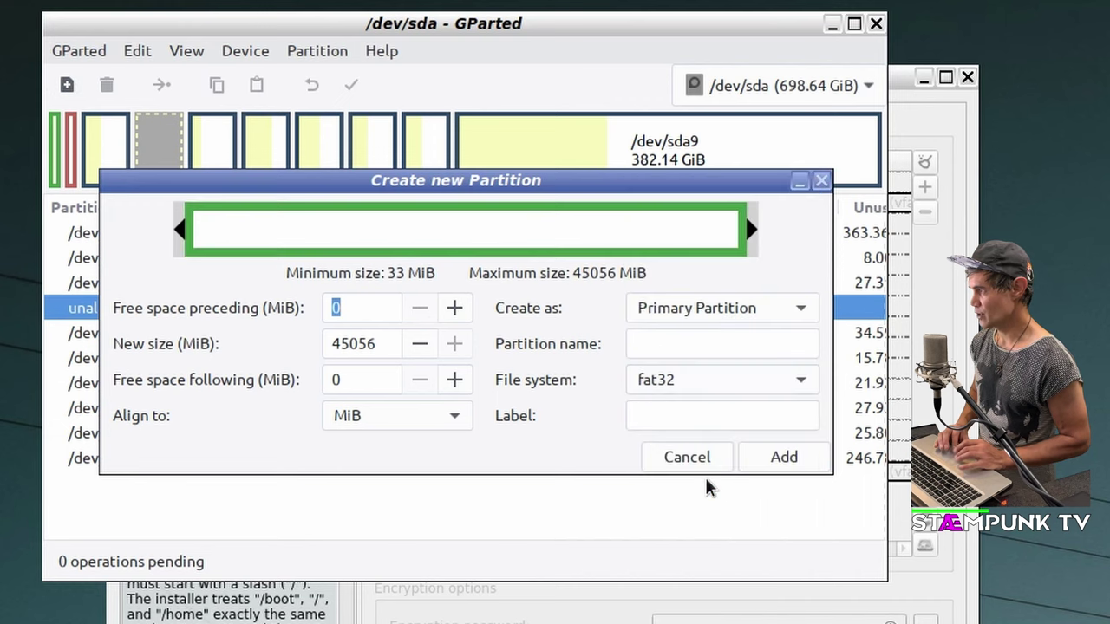
right_click(691, 418)
click(655, 409)
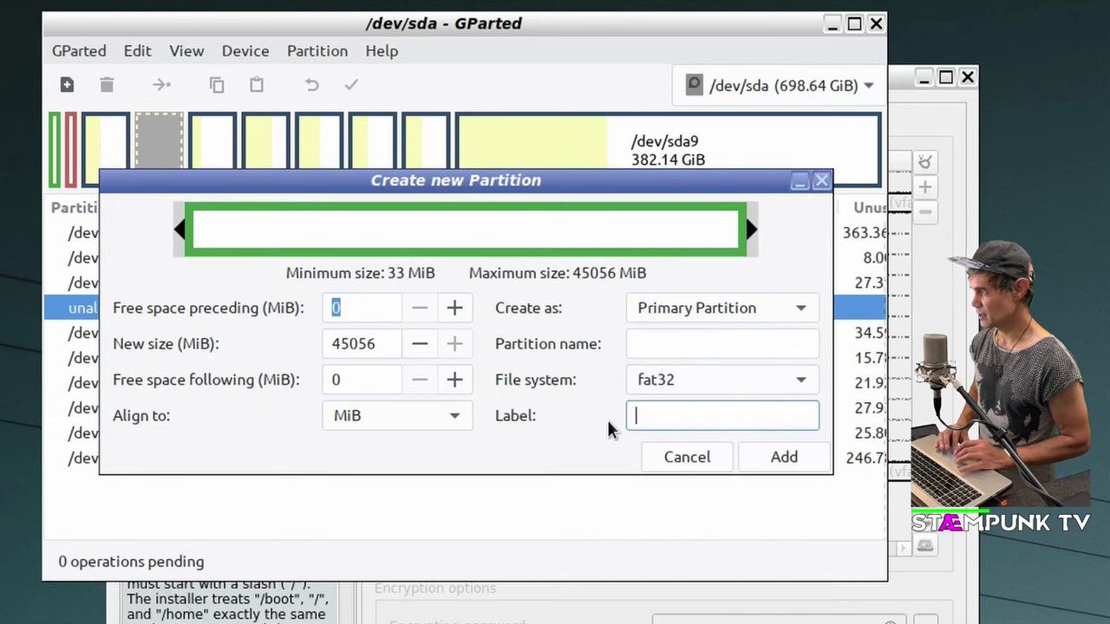
text(EFI)
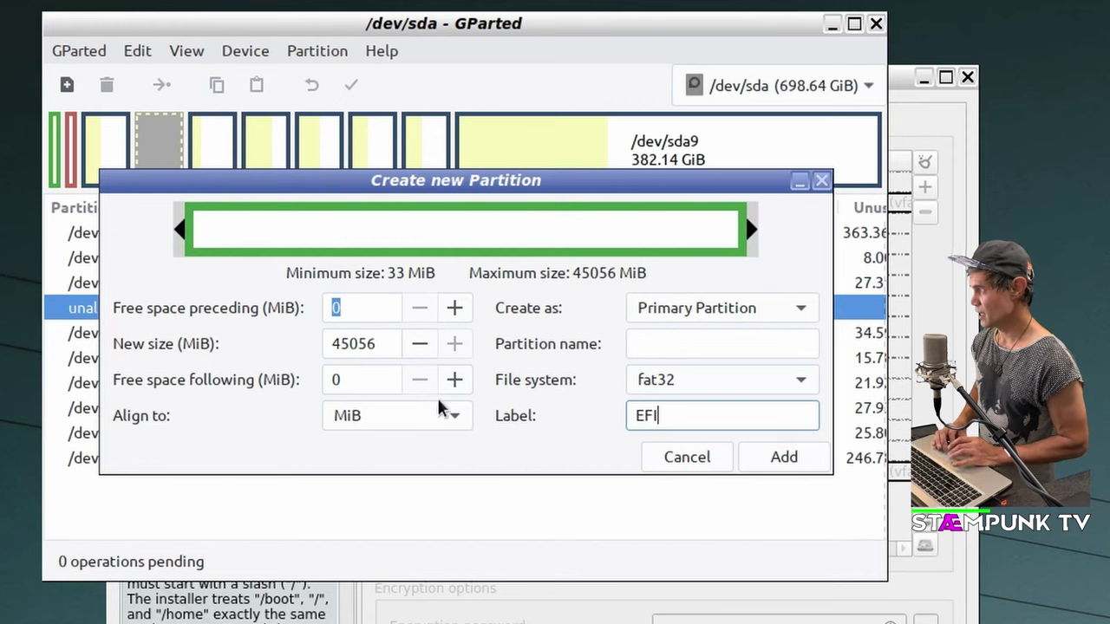
double_click(359, 343)
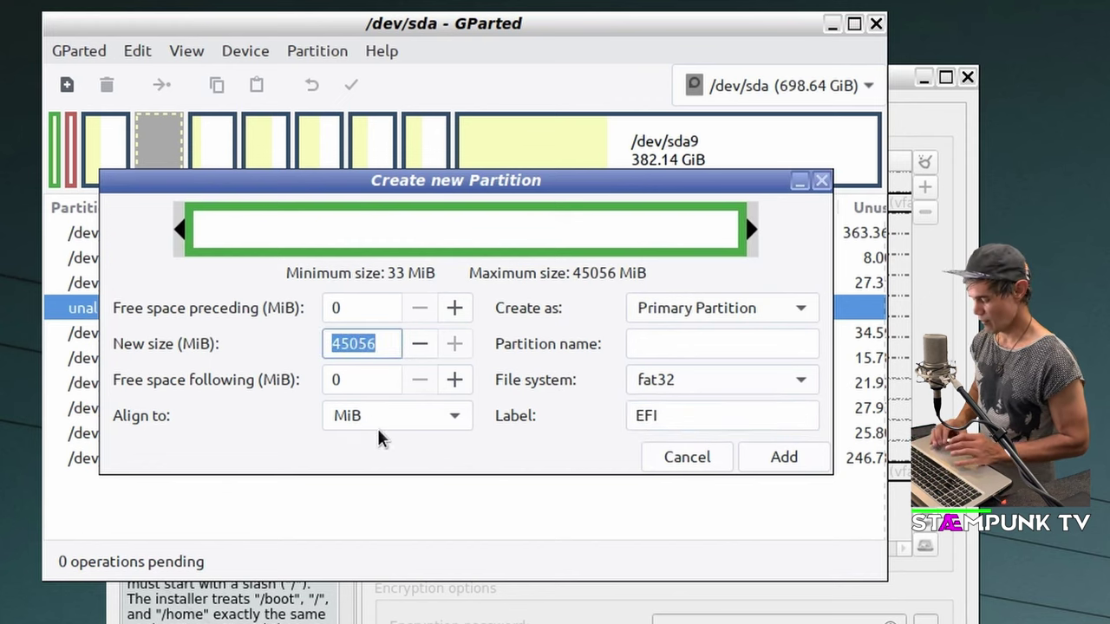
text(512)
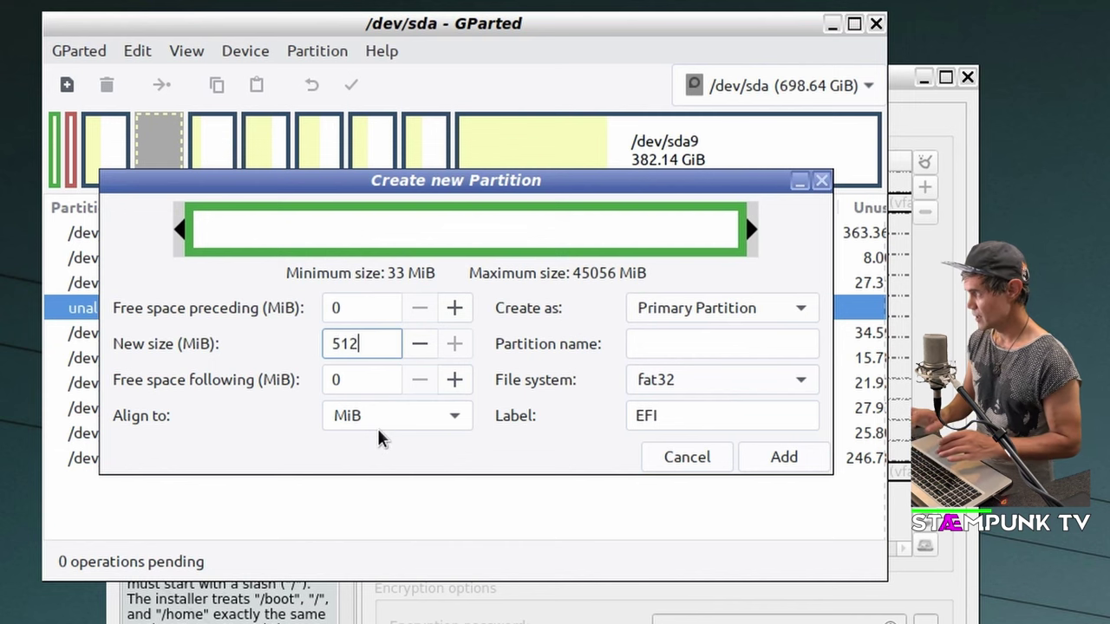
click(791, 459)
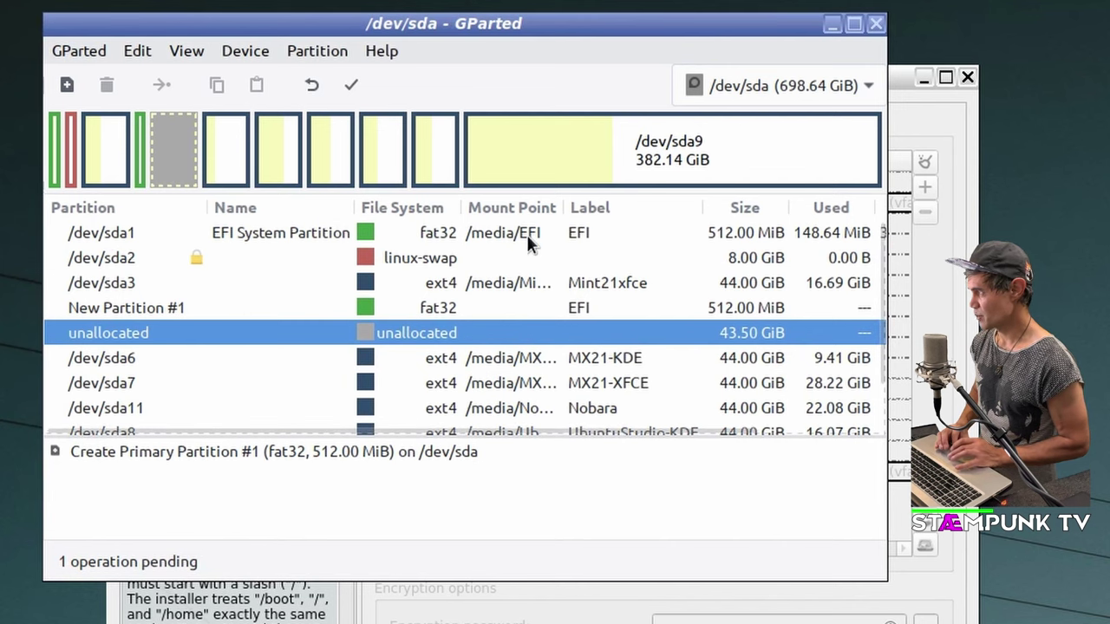
click(68, 84)
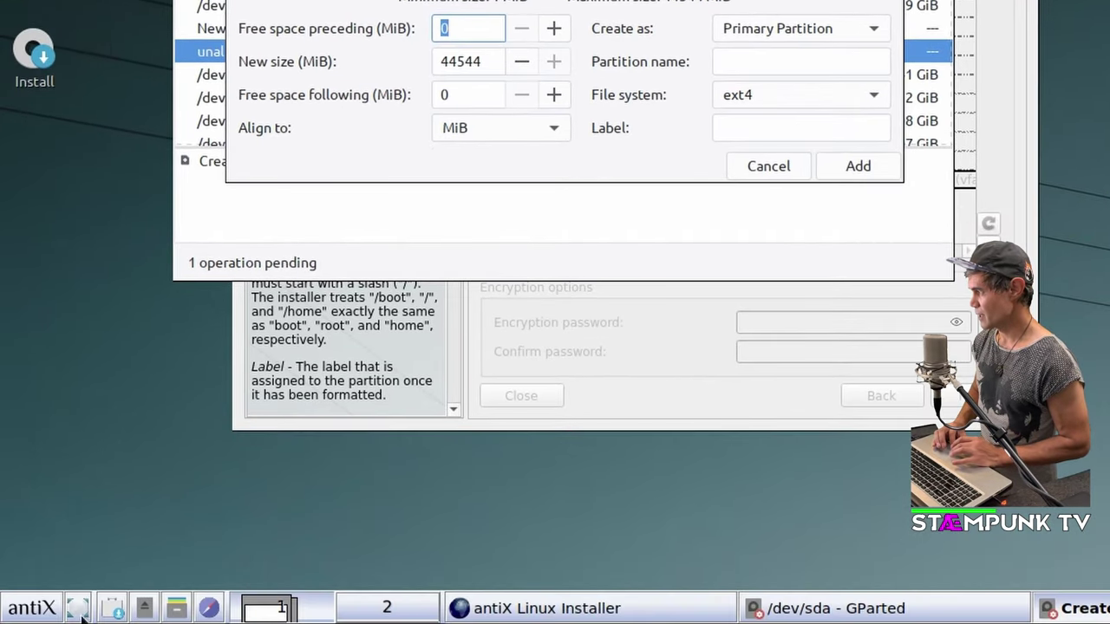
Launch Galculator from Applications > Accessories
click(30, 616)
mouse_move(104, 244)
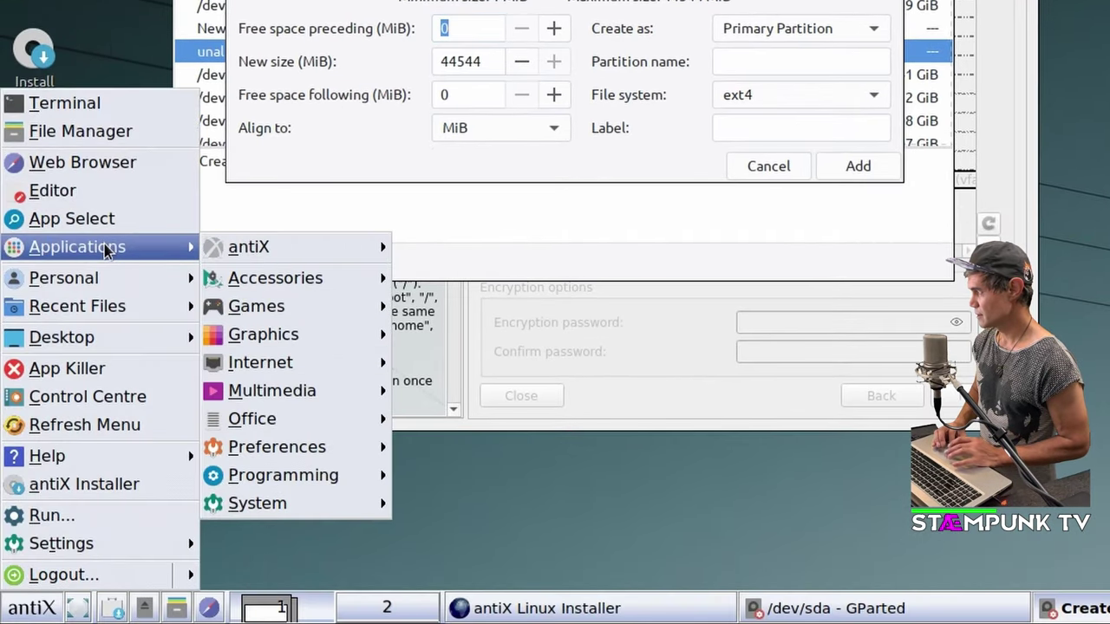
mouse_move(260, 279)
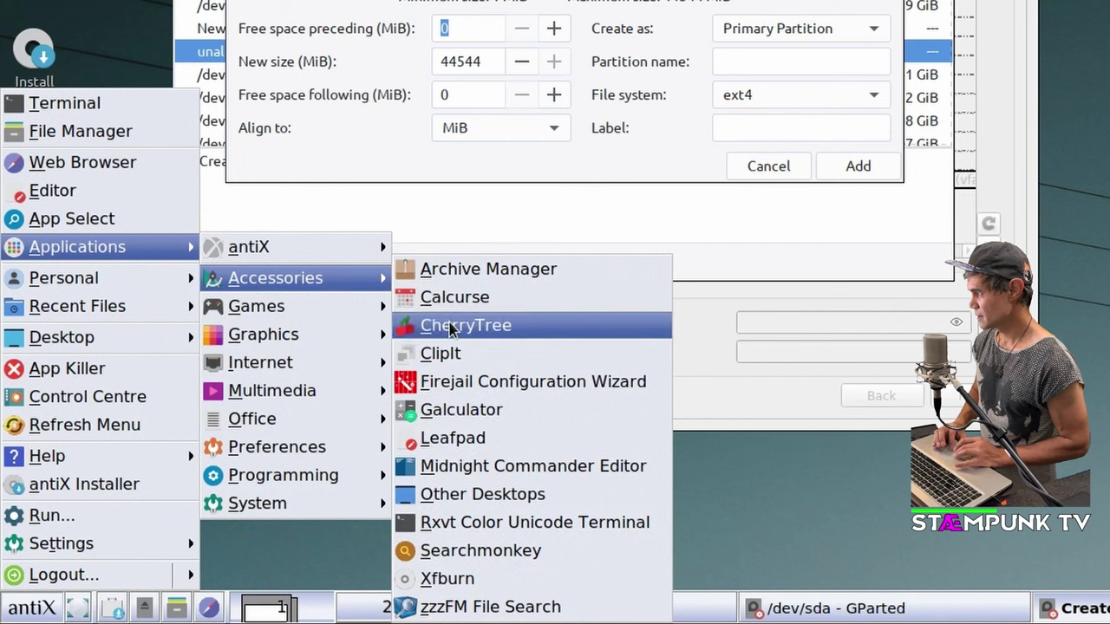
click(464, 410)
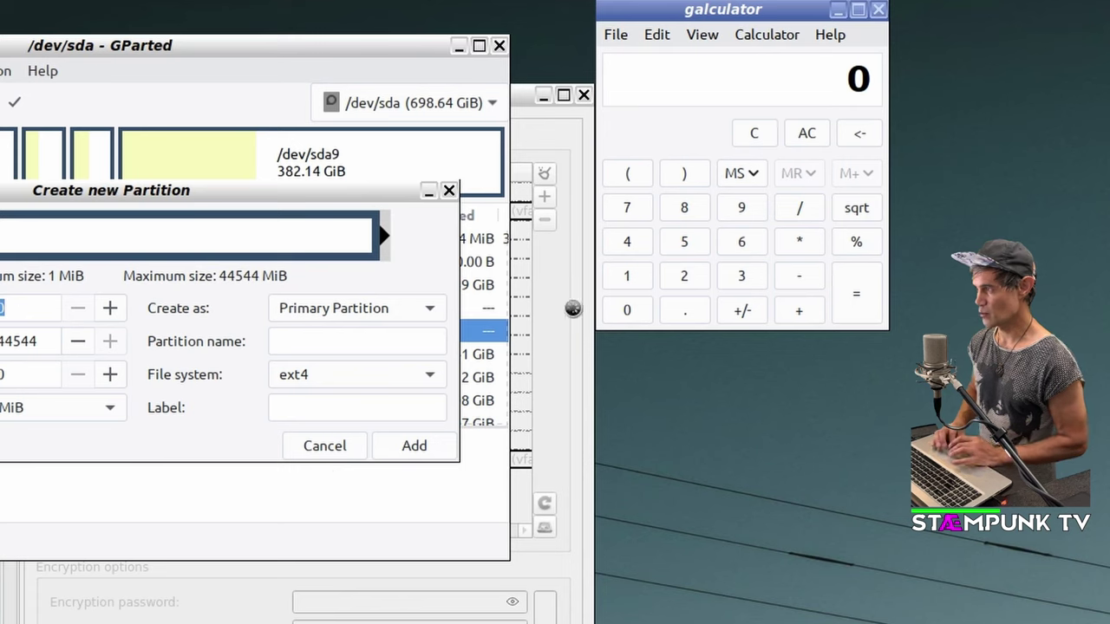
Compute 6 × 1024 in Galculator, giving 6144
click(741, 243)
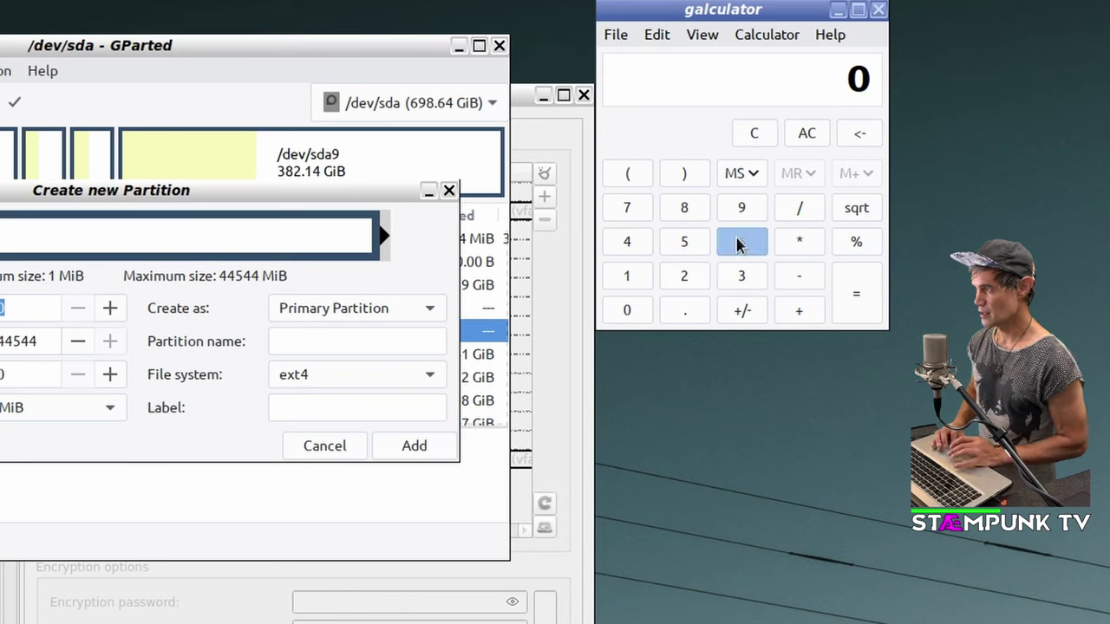
click(796, 241)
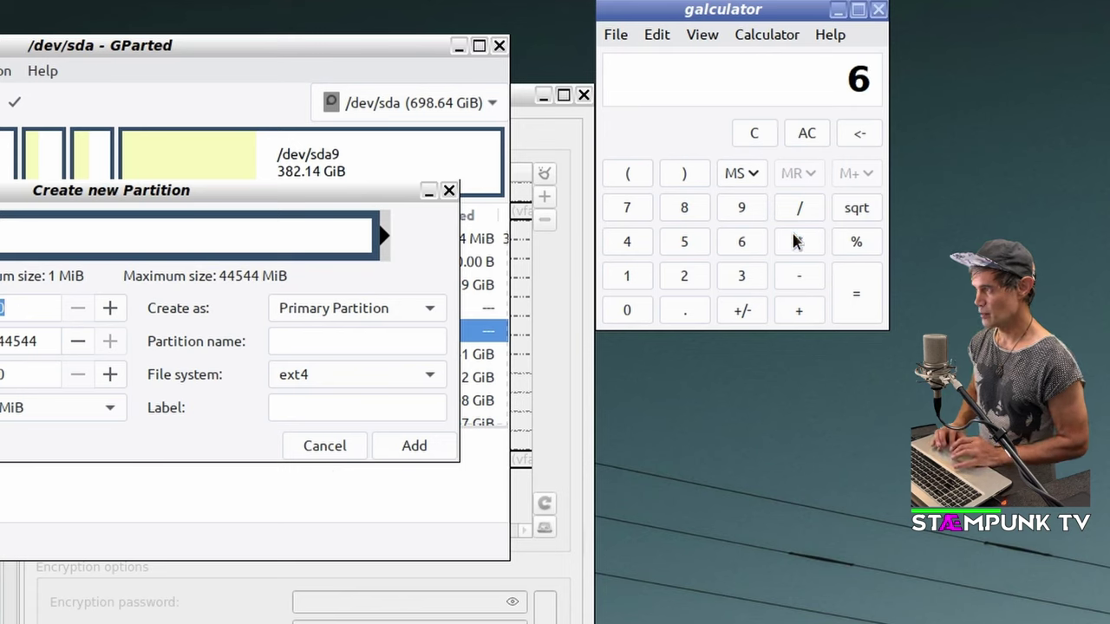
click(628, 312)
click(684, 276)
click(630, 242)
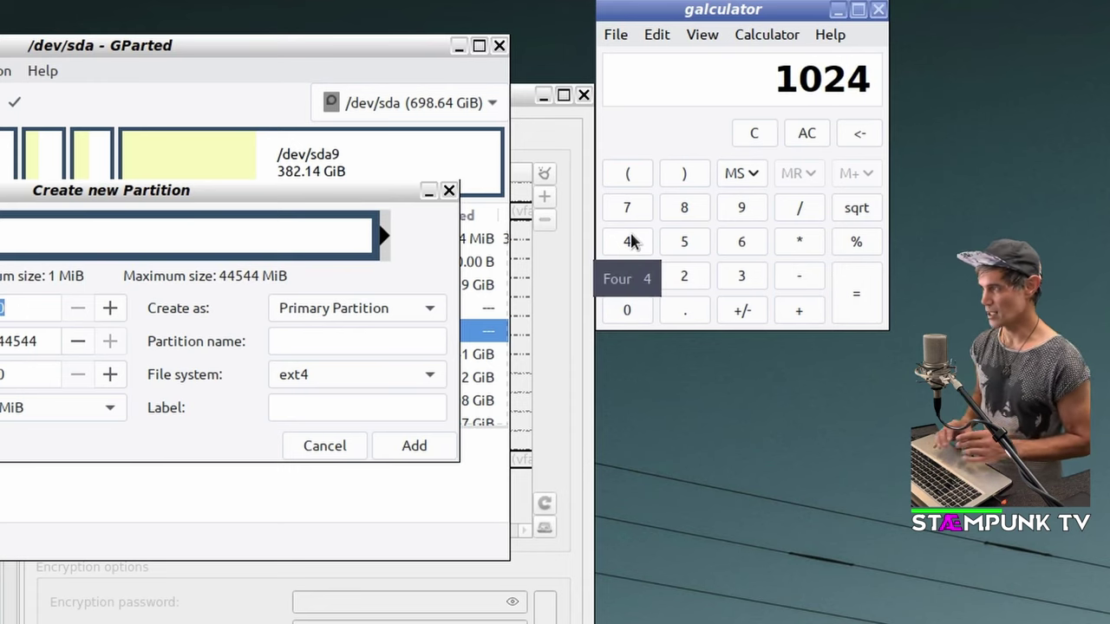
click(858, 289)
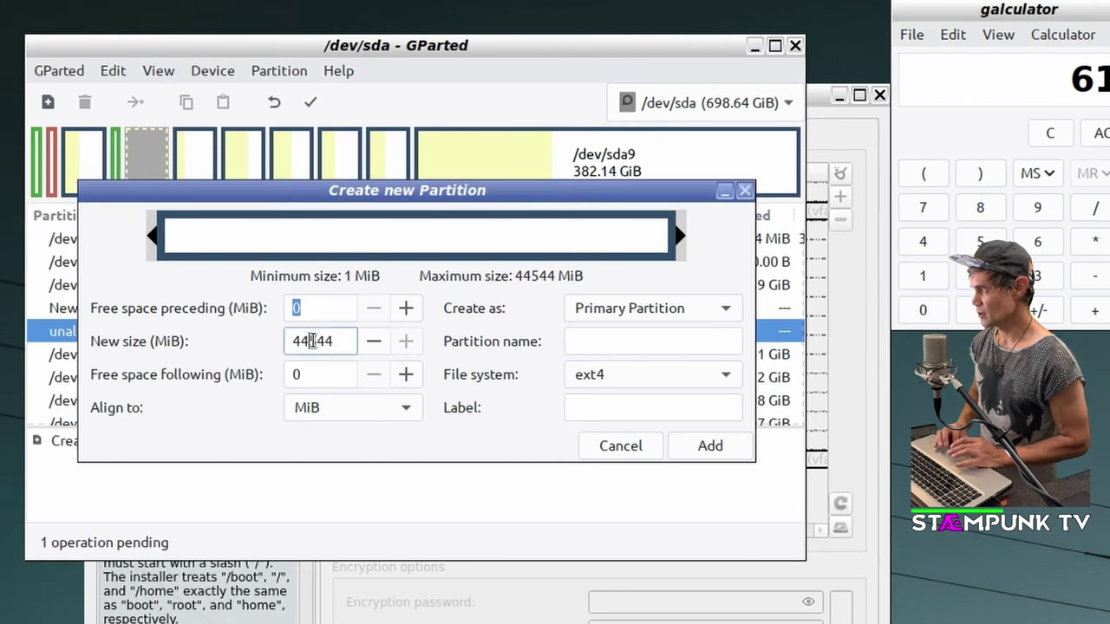
Queue a 6144 MiB linux-swap partition labelled swap after the EFI partition
double_click(16, 341)
text(61)
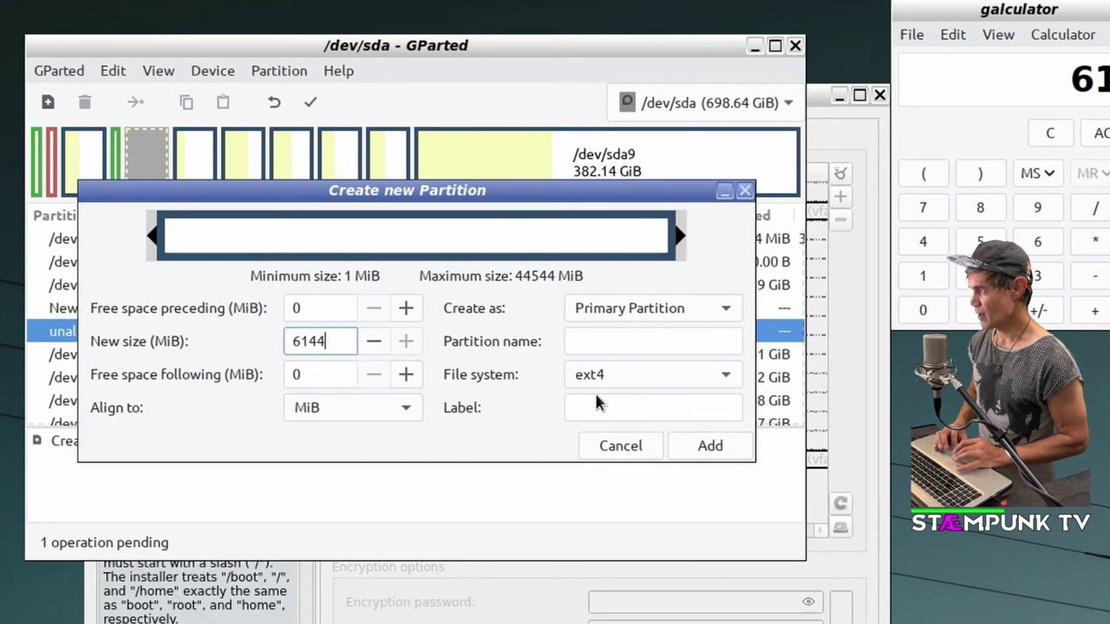
click(709, 374)
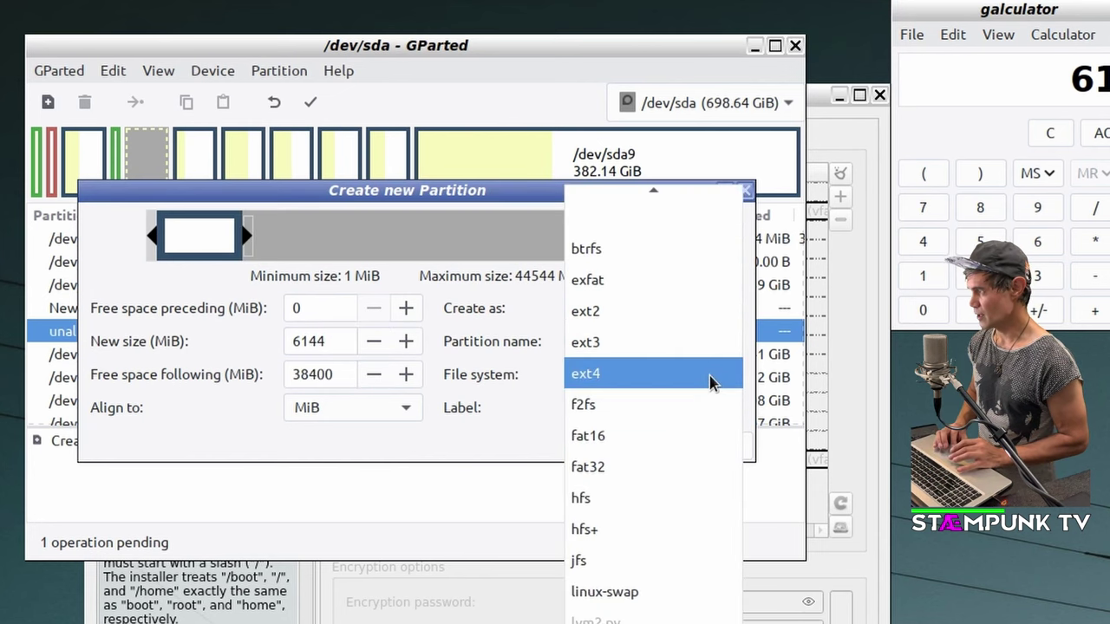
click(671, 592)
click(630, 410)
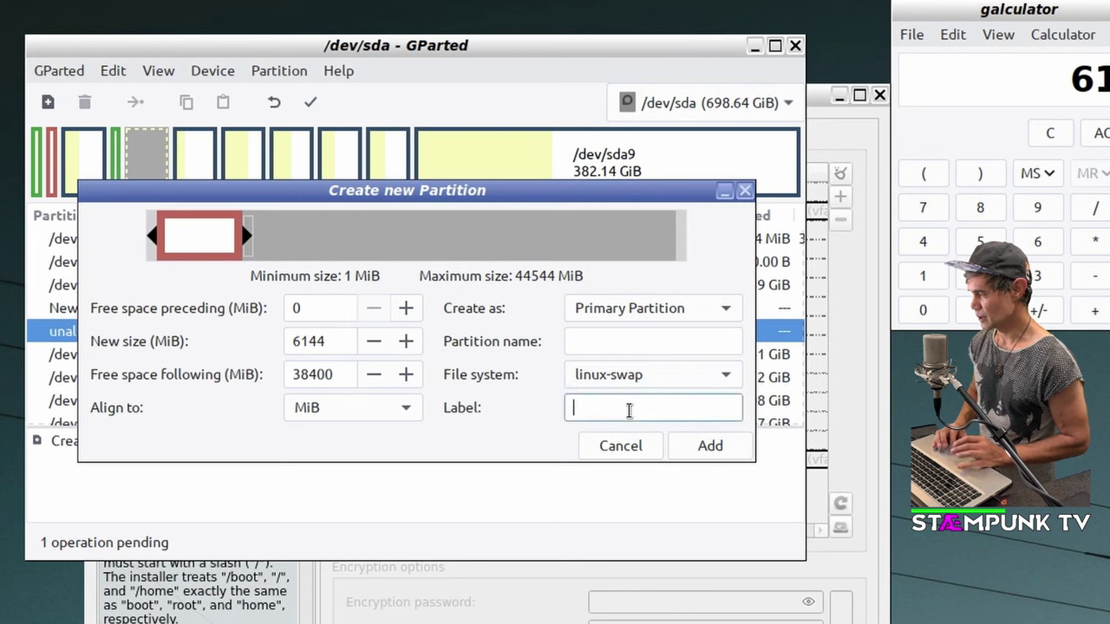
text(swap)
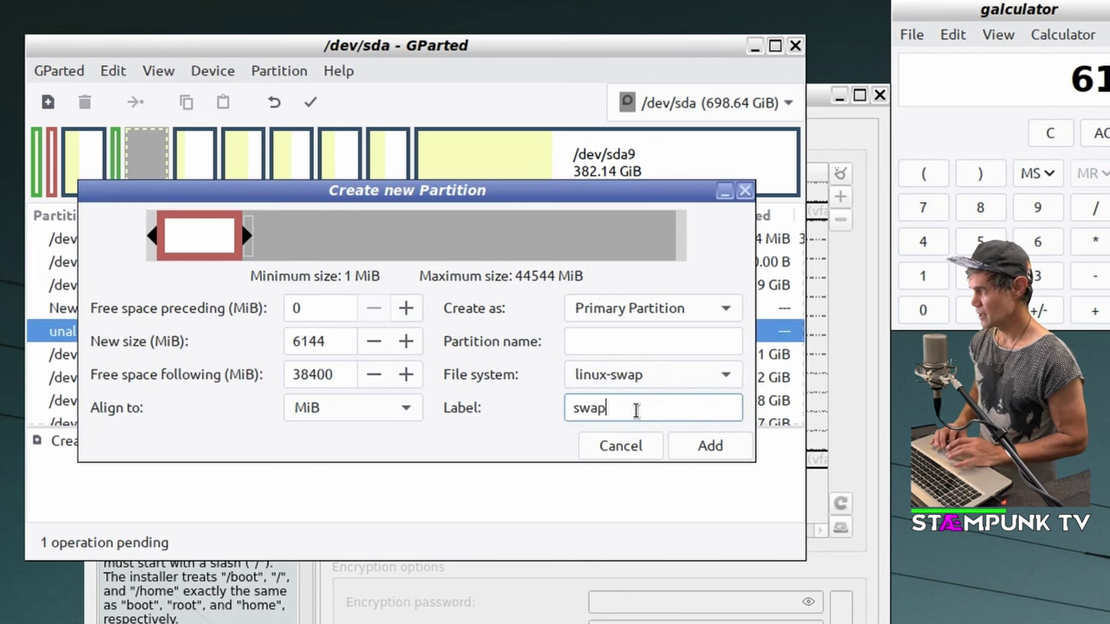
click(718, 446)
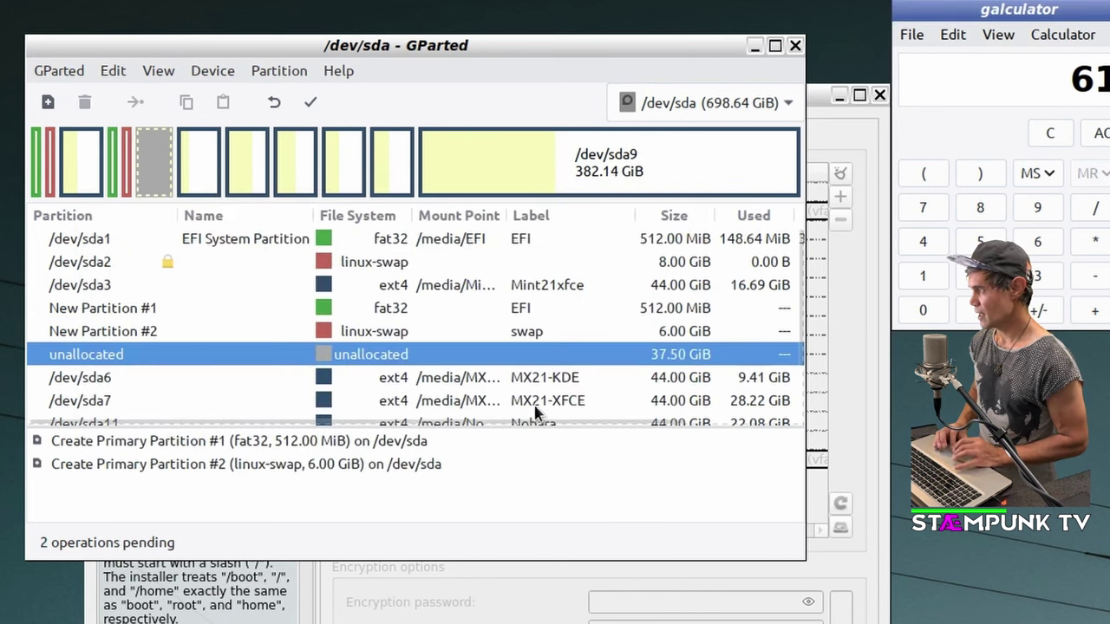
click(48, 102)
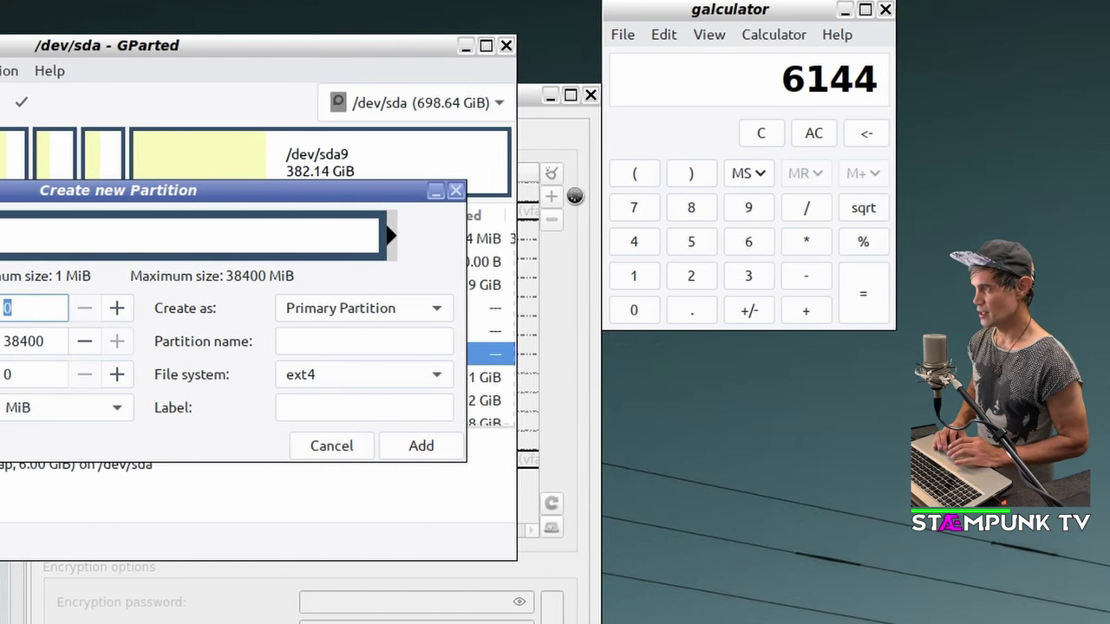
Clear Galculator and compute 22 × 1024, giving 22528
click(816, 133)
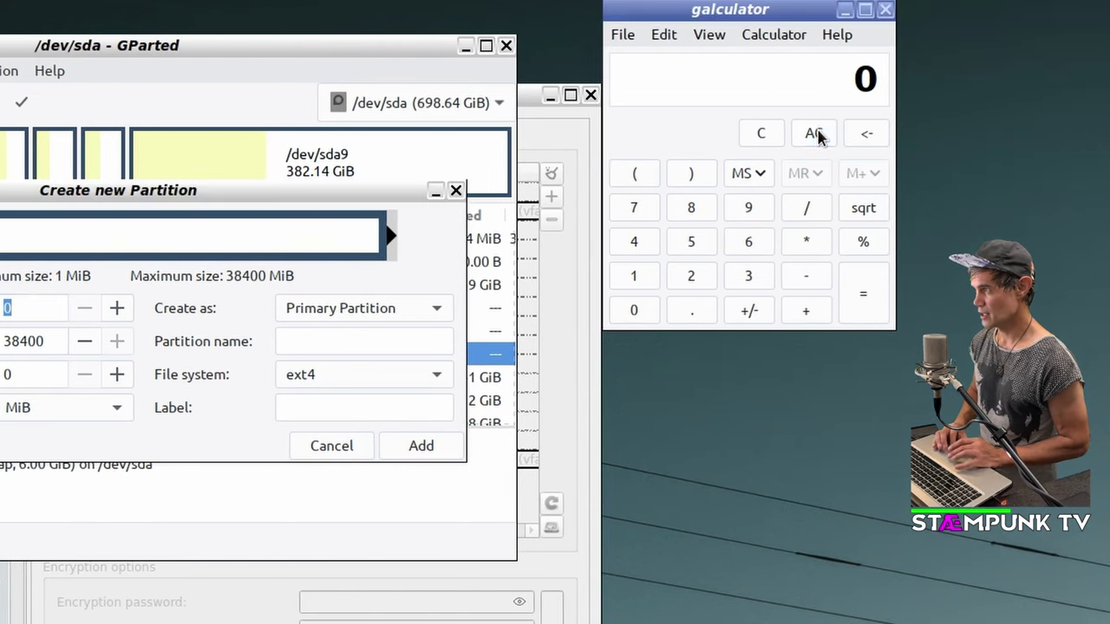
click(701, 274)
click(701, 273)
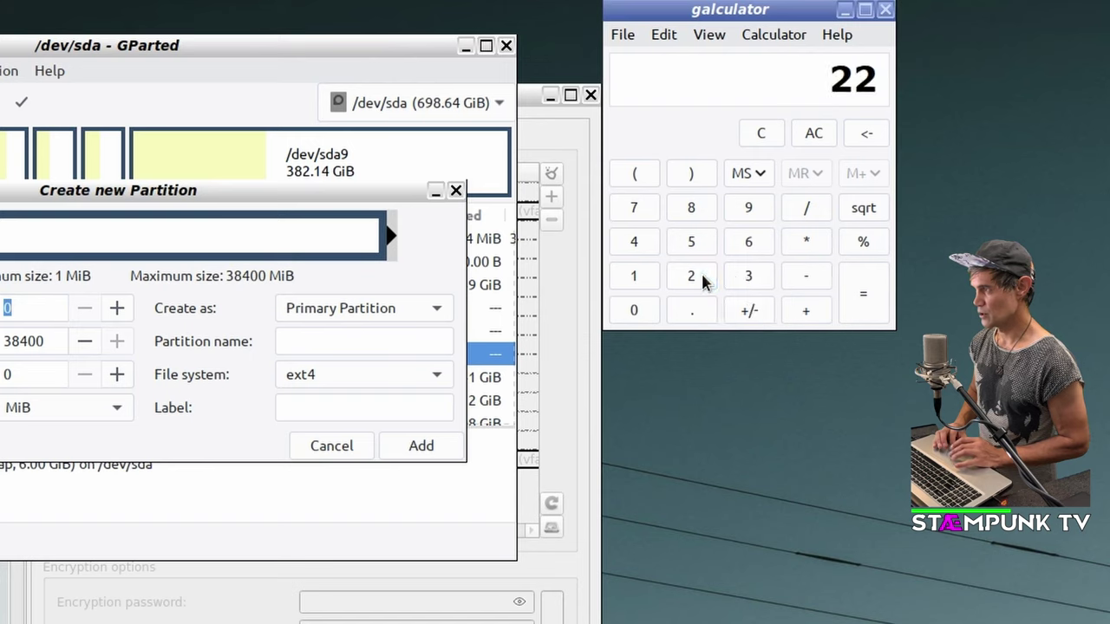
click(806, 242)
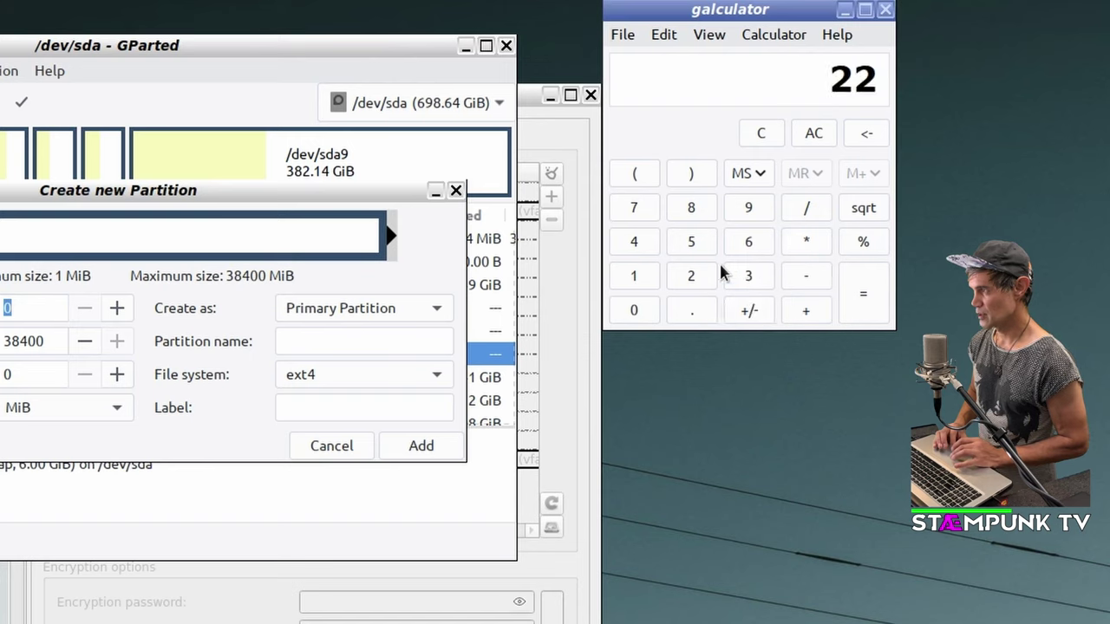
click(636, 278)
click(637, 309)
click(685, 277)
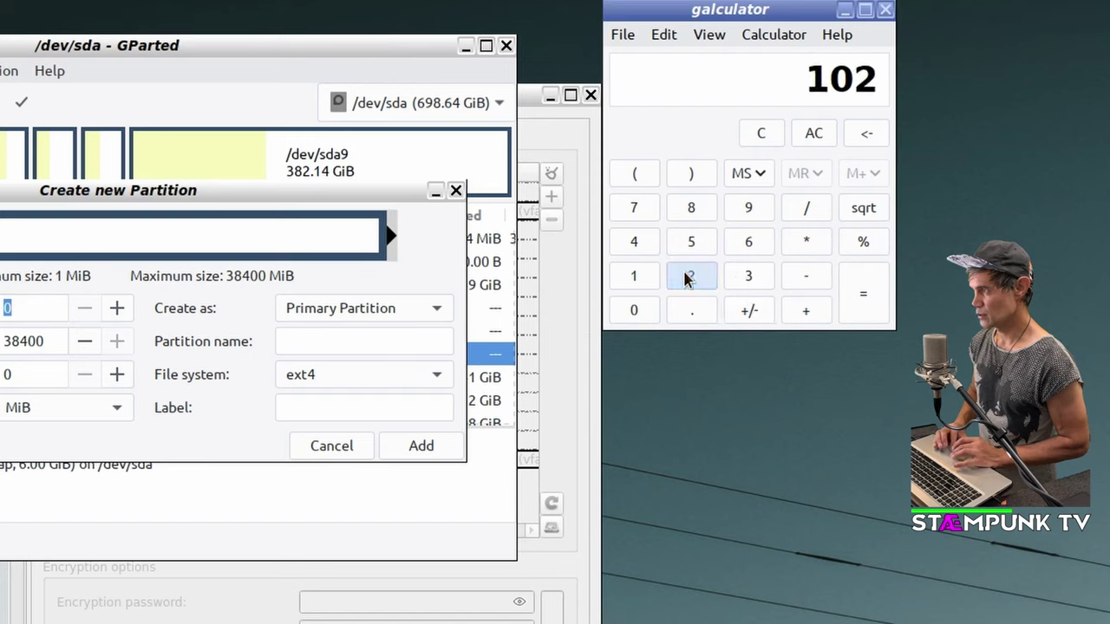
click(630, 251)
click(863, 297)
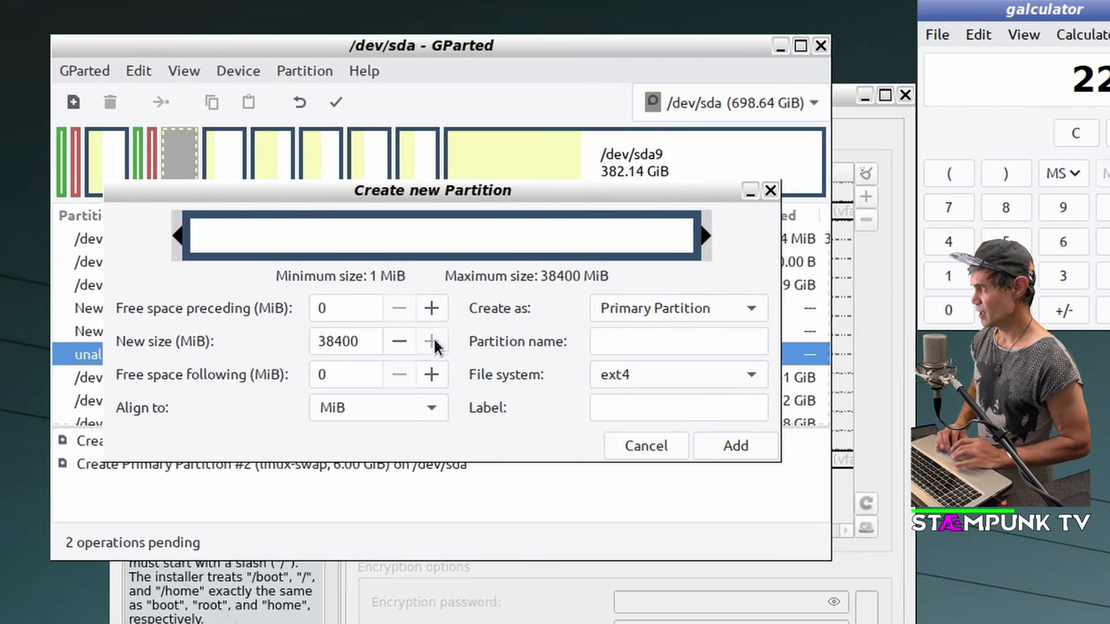
Queue a 22528 MiB ext4 partition labelled antiX22
double_click(344, 342)
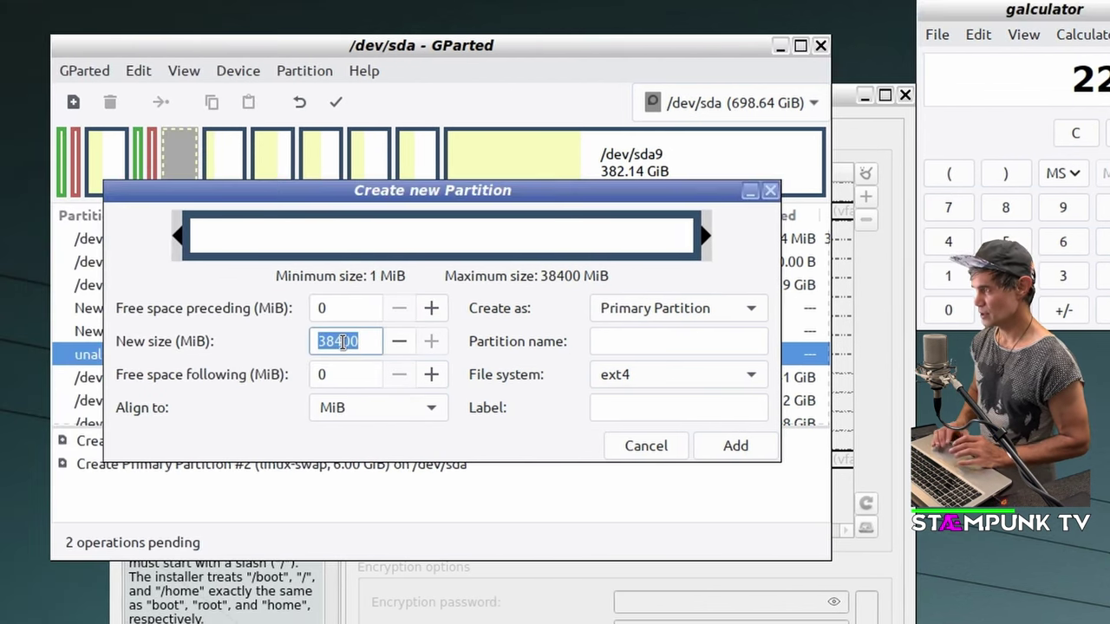
text(22)
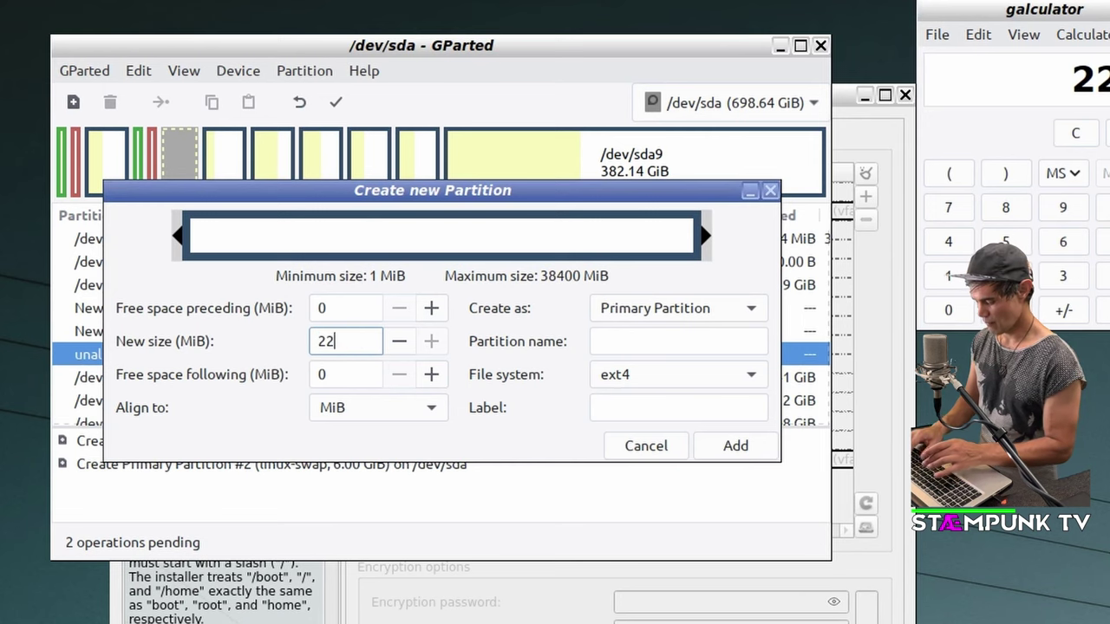
text(528)
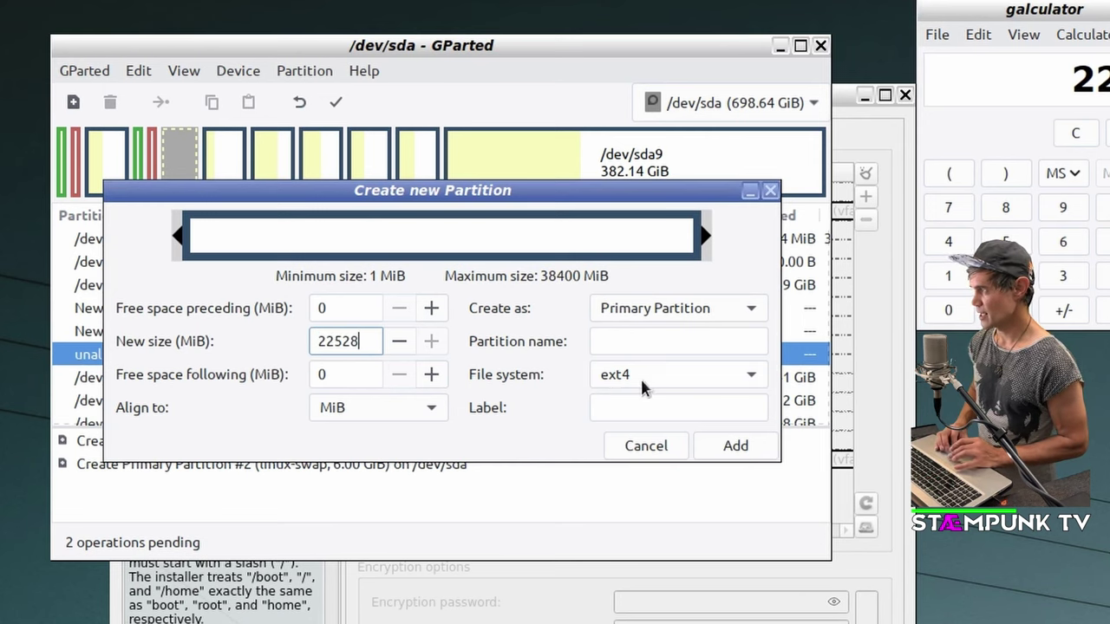
click(643, 407)
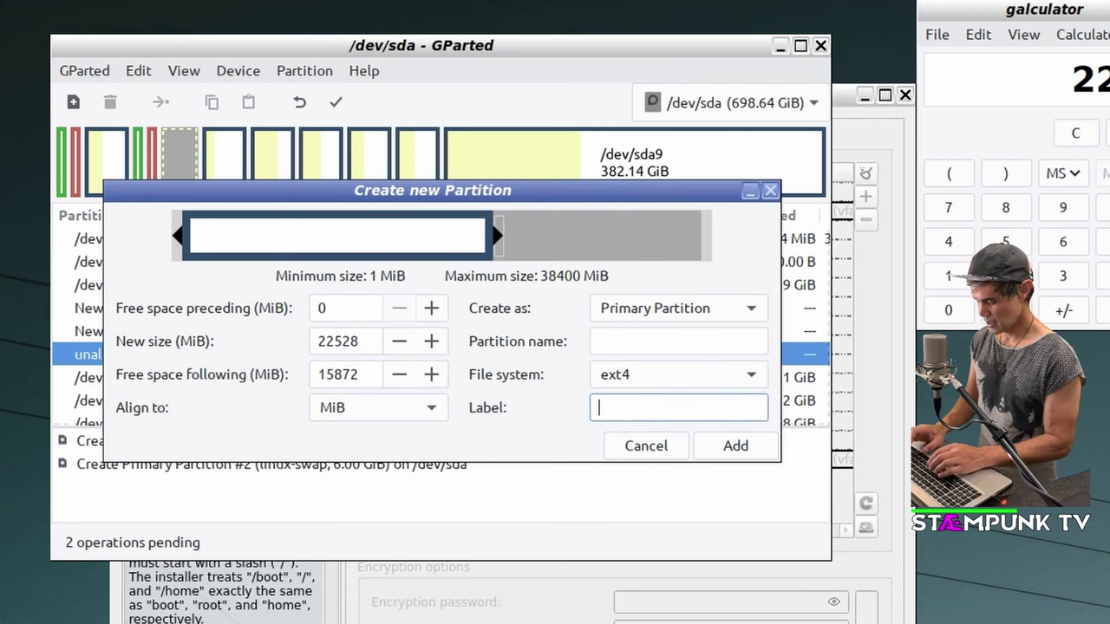
text(antiX22)
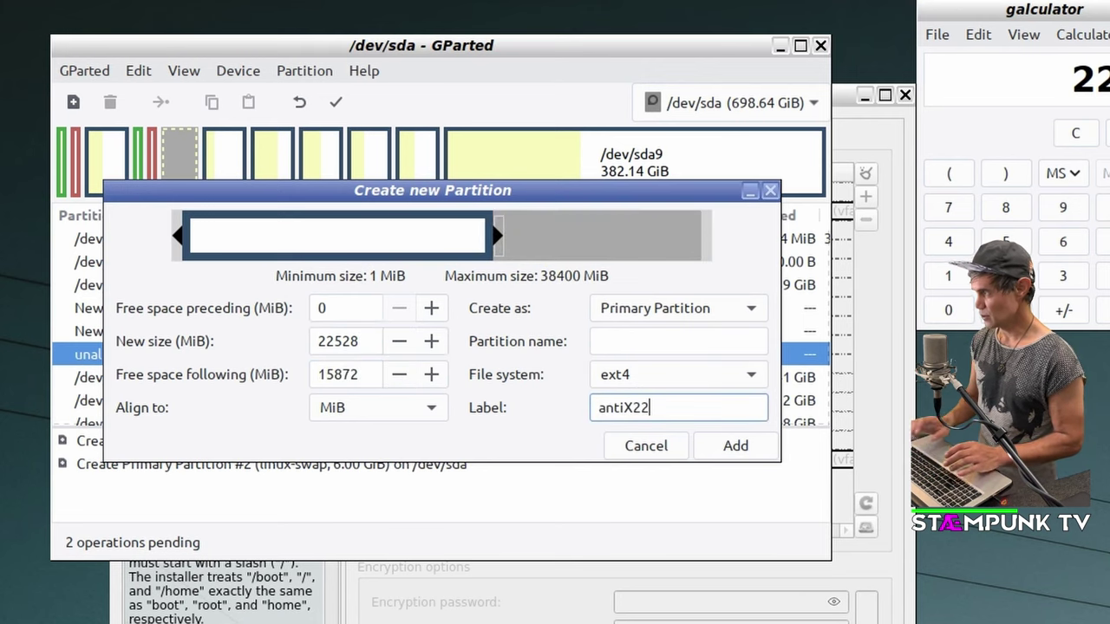
click(728, 449)
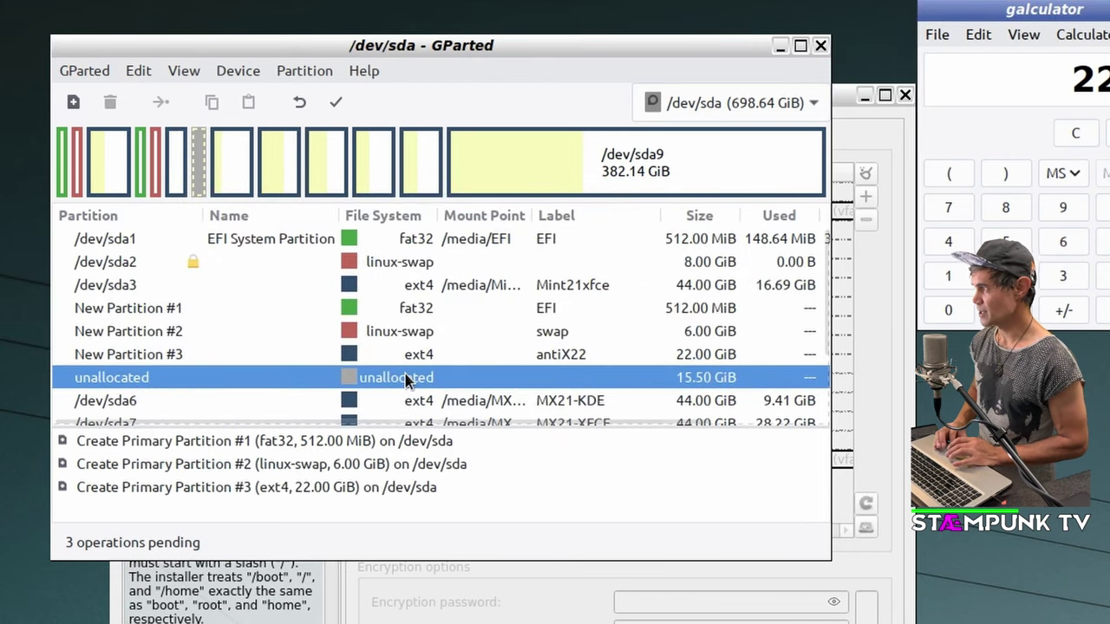
Fill the leftover 15.50 GiB with an ext4 partition labelled DATA
click(78, 103)
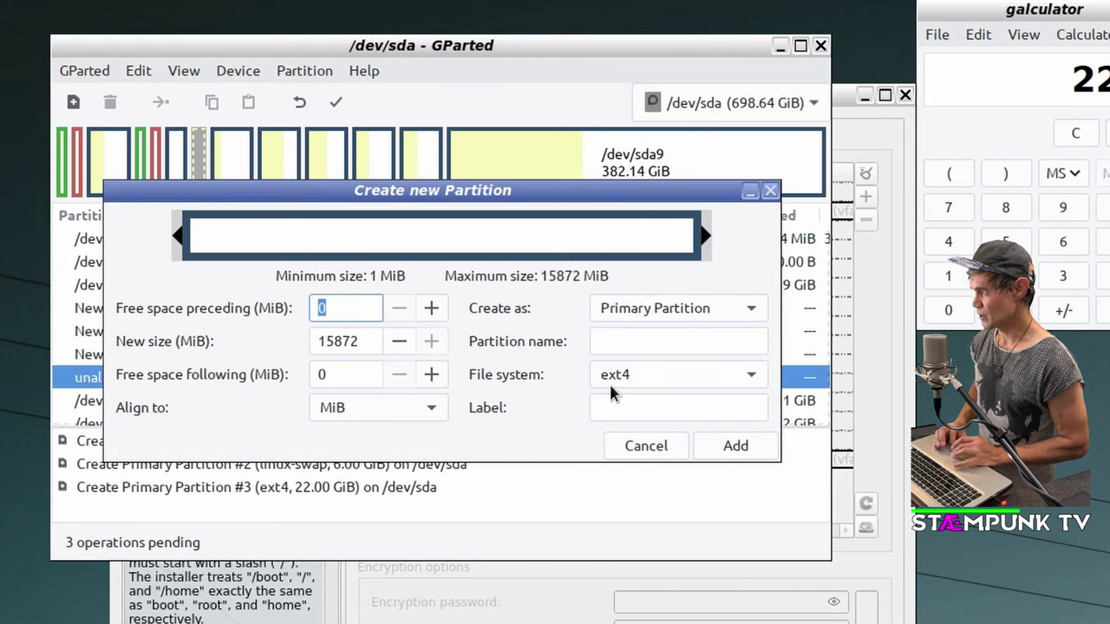
click(657, 408)
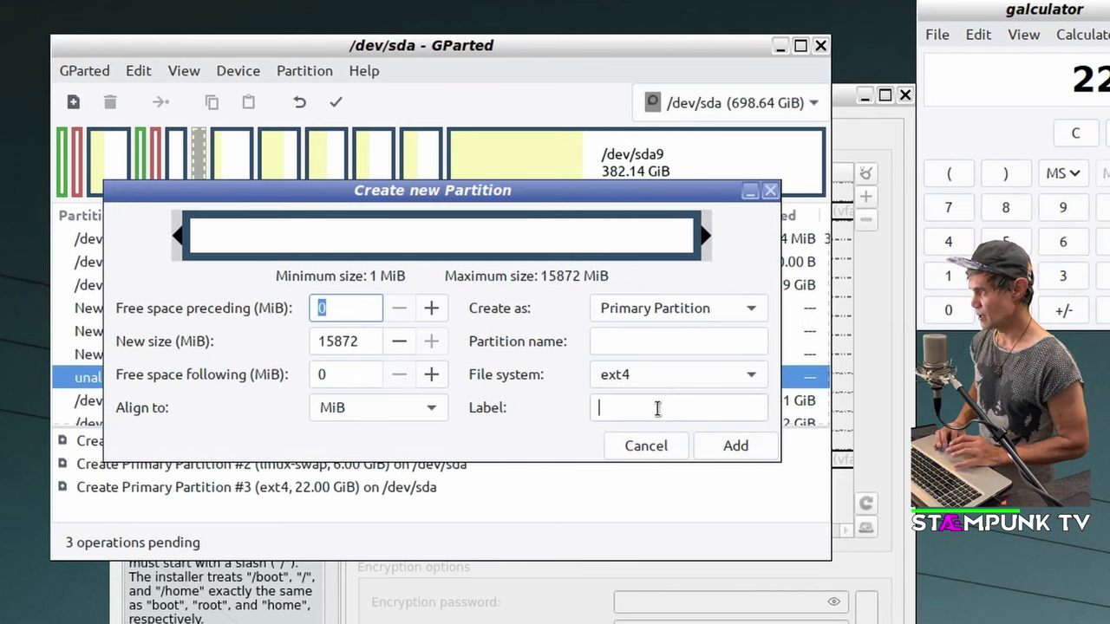
text(DATA)
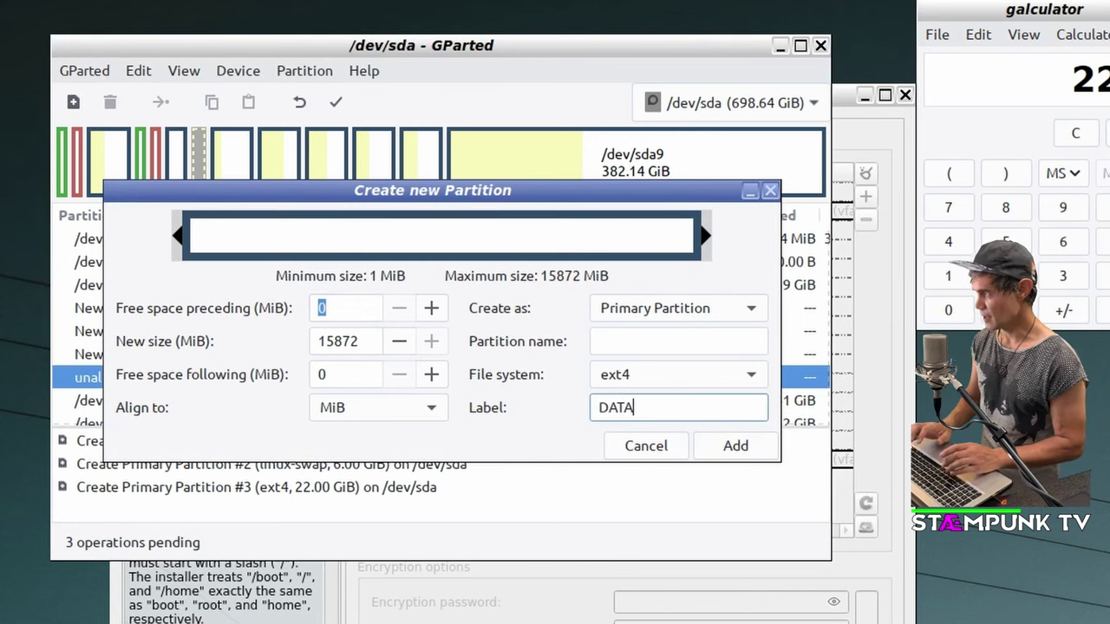
click(736, 446)
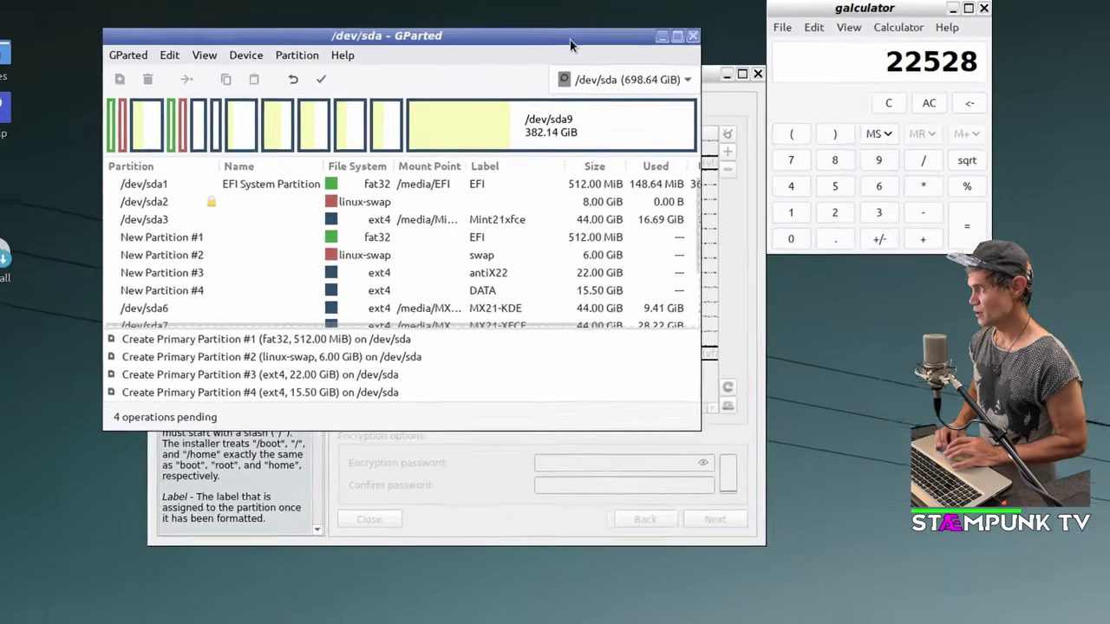
Maximize GParted to show all four queued partitions on /dev/sda
double_click(570, 40)
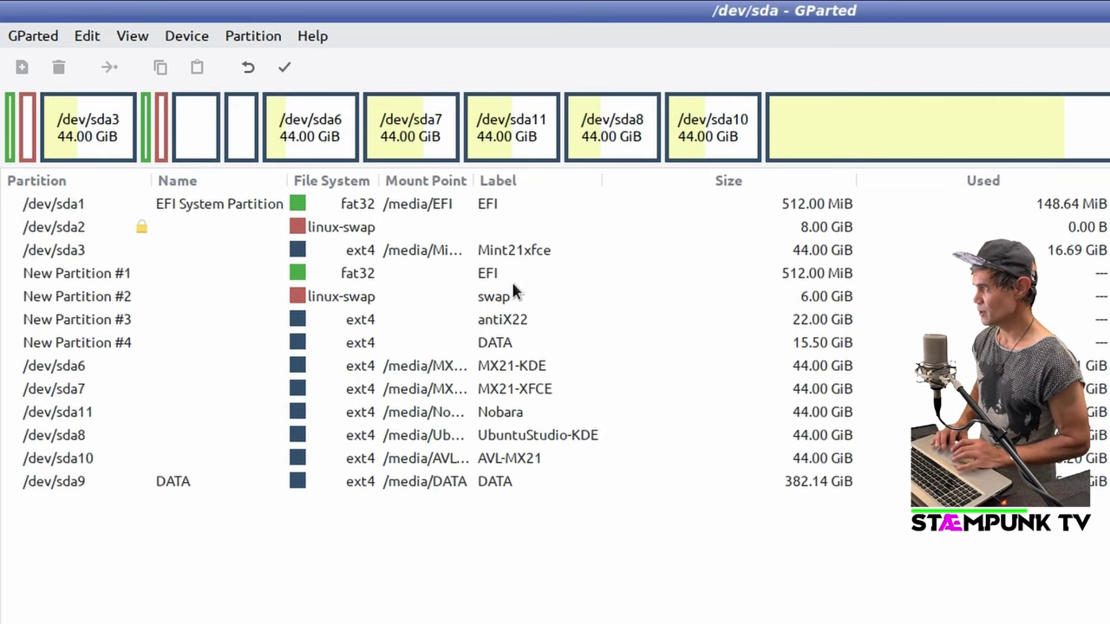
Delete queued New Partitions #1 through #4
click(480, 274)
click(59, 68)
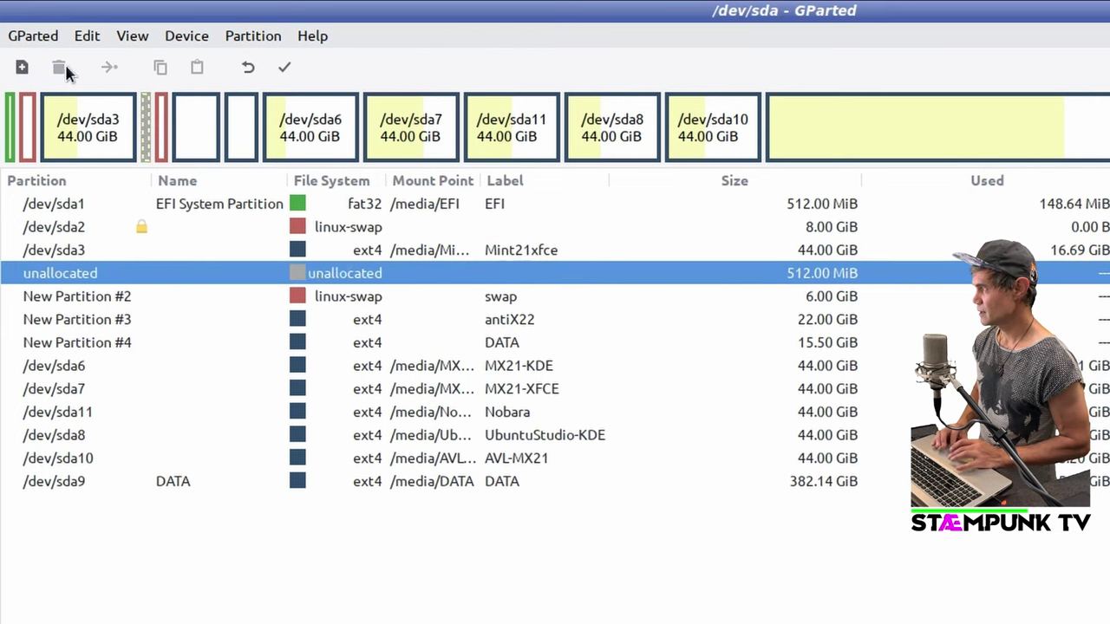
click(450, 305)
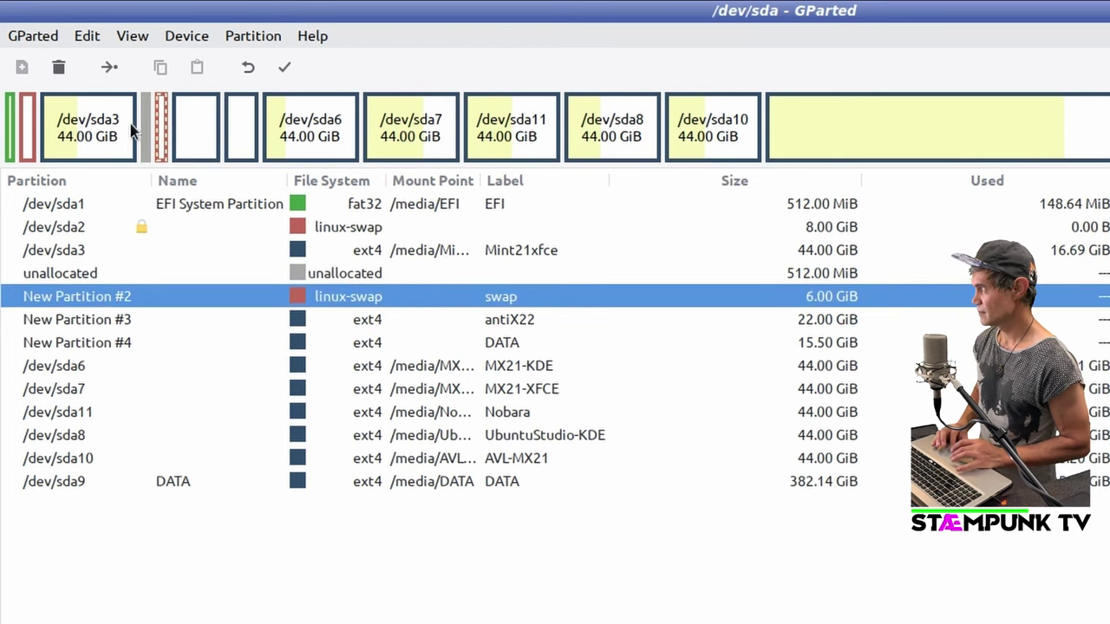
click(59, 68)
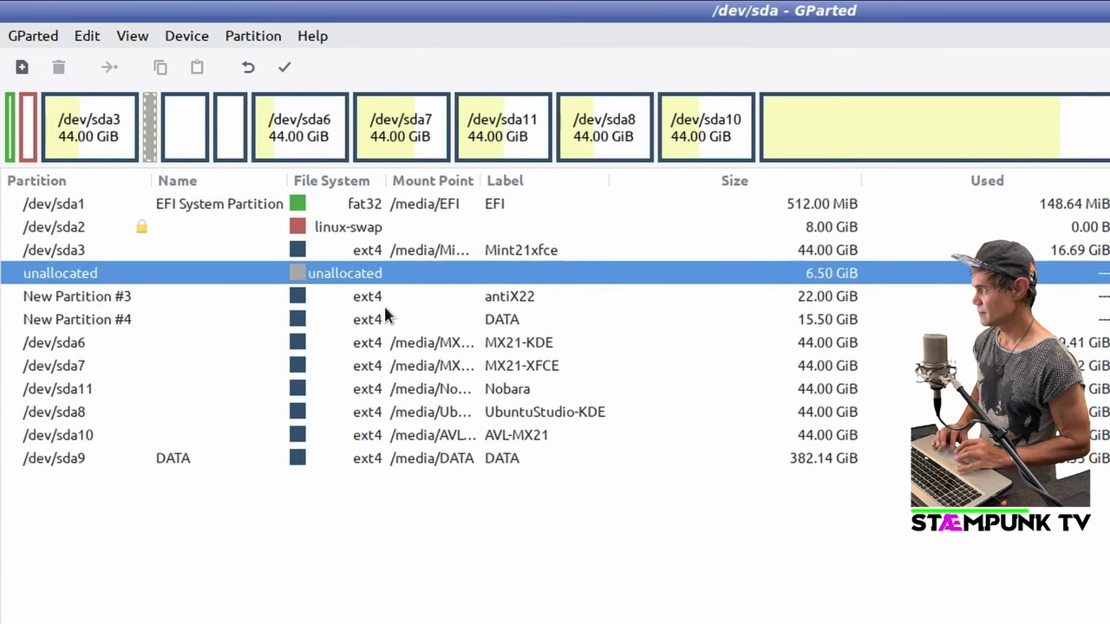
click(378, 303)
click(57, 69)
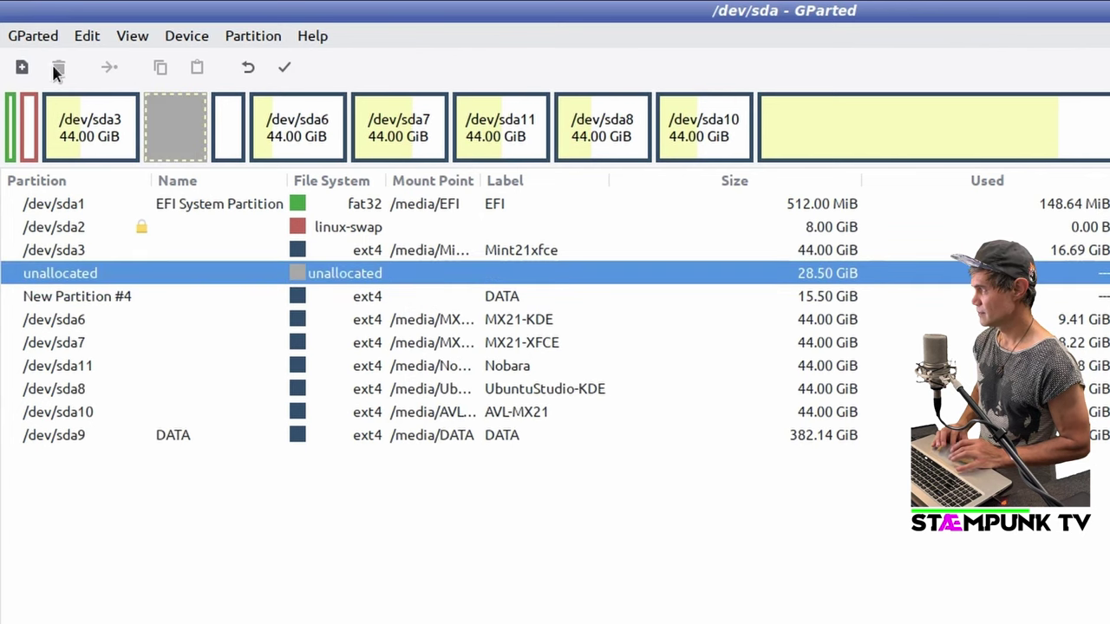
click(367, 304)
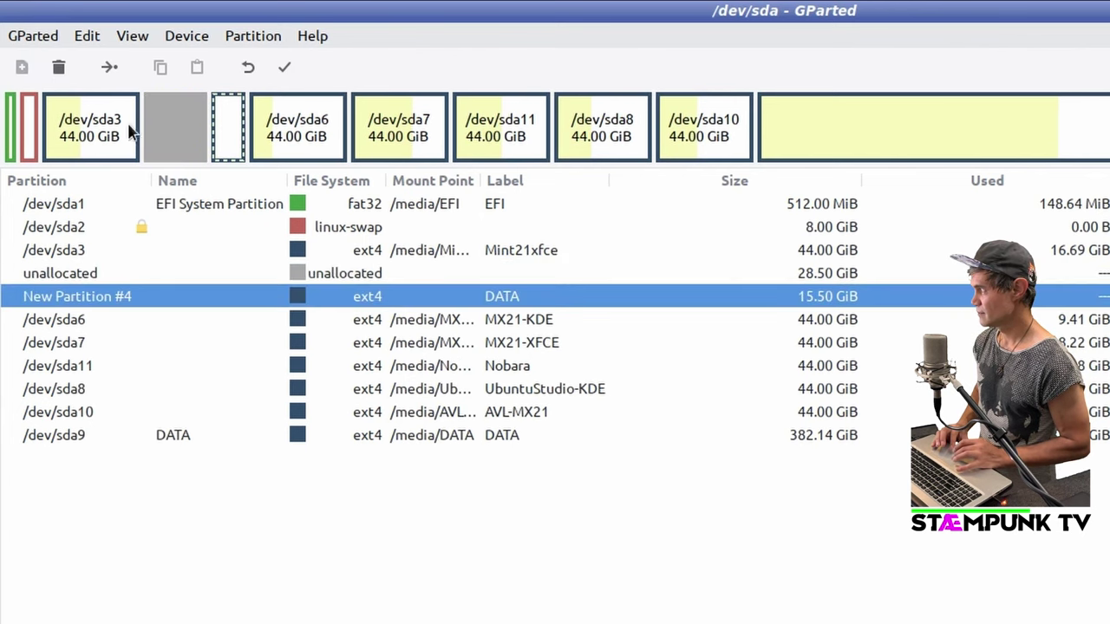
click(57, 68)
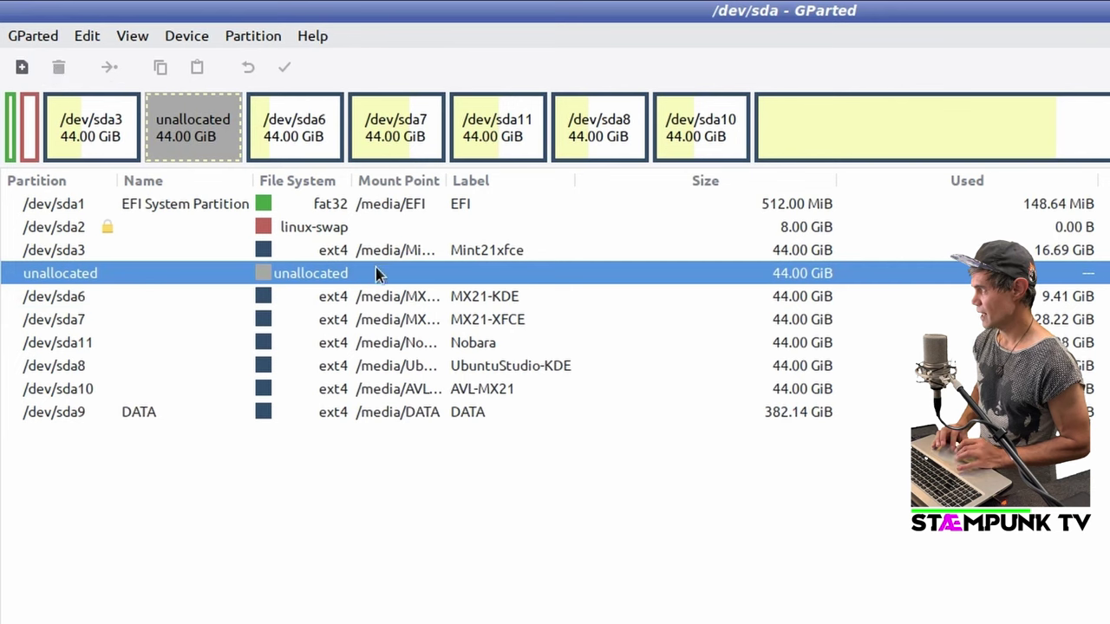
Queue one 44 GiB ext4 partition labelled antiX22 in the freed space
click(21, 67)
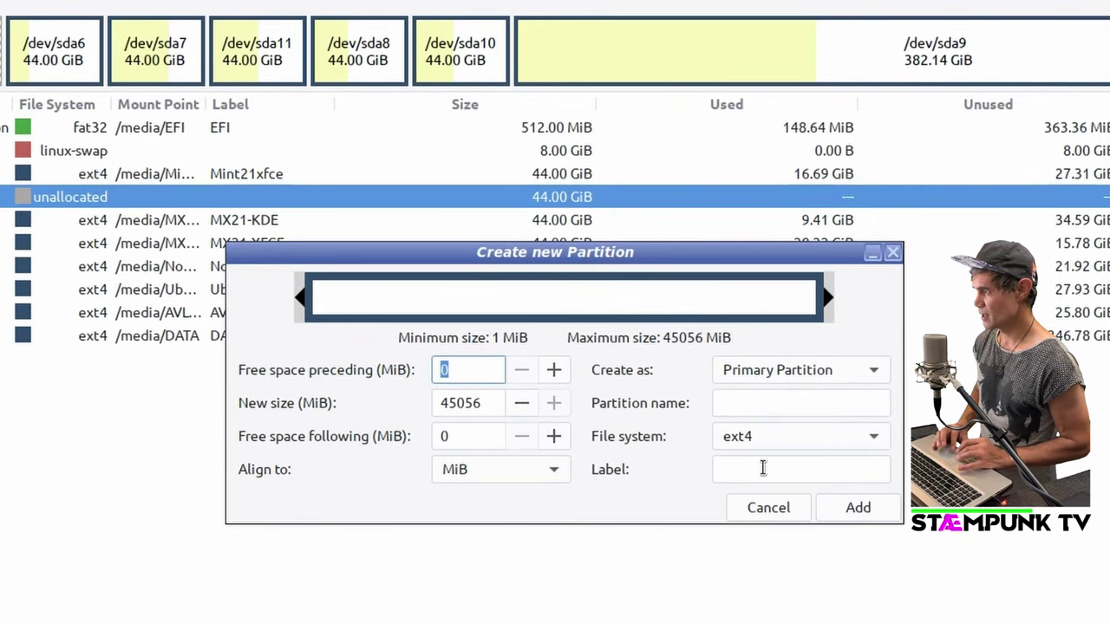
click(804, 481)
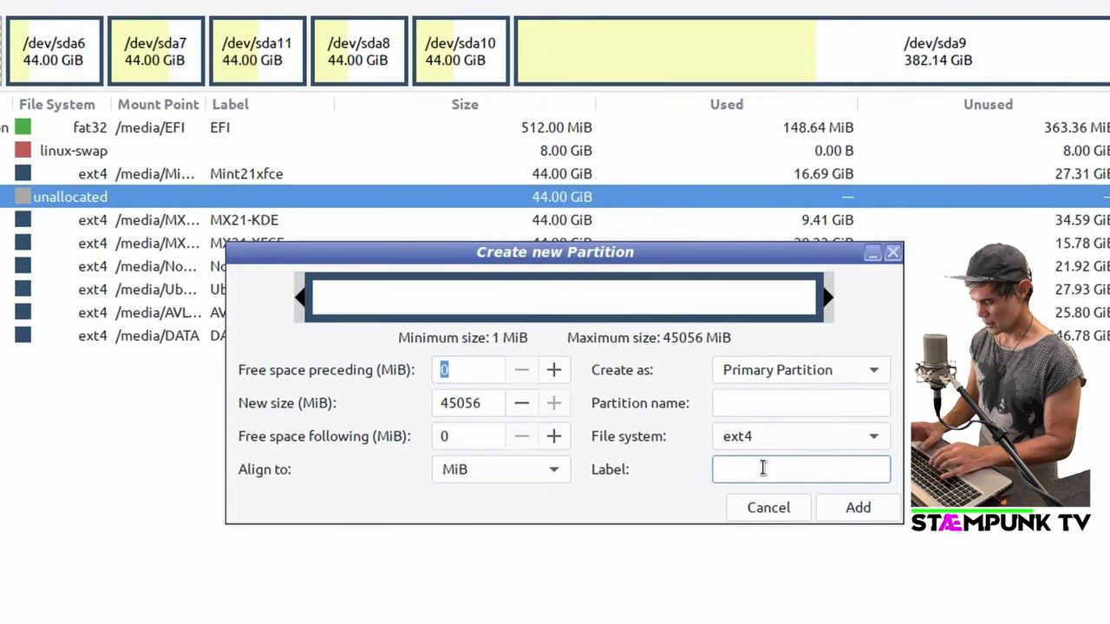
text(anti)
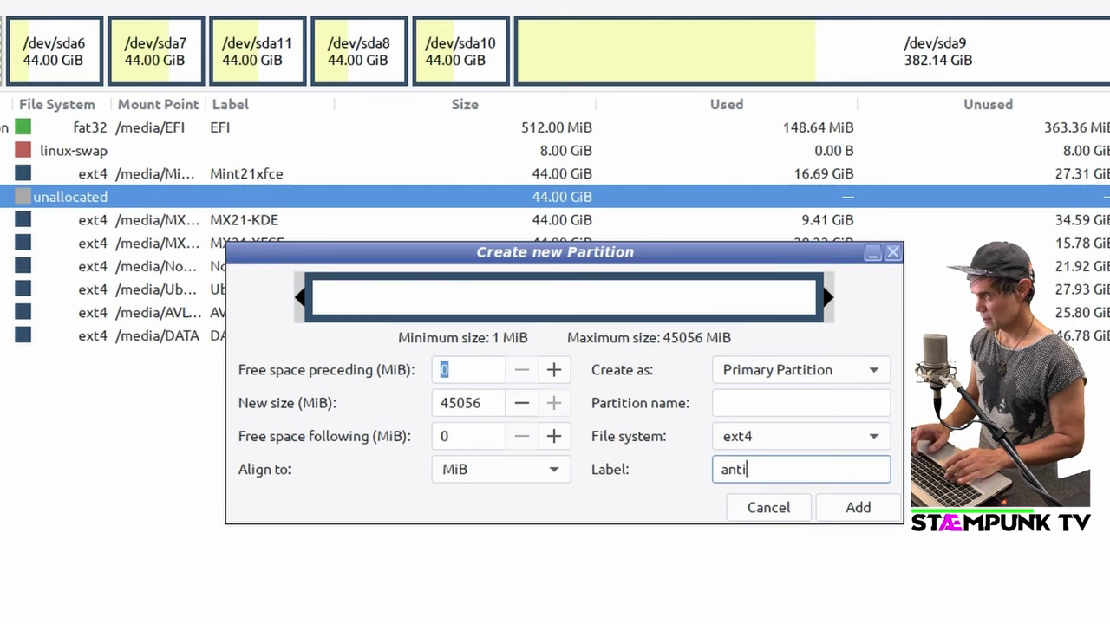
text(X22)
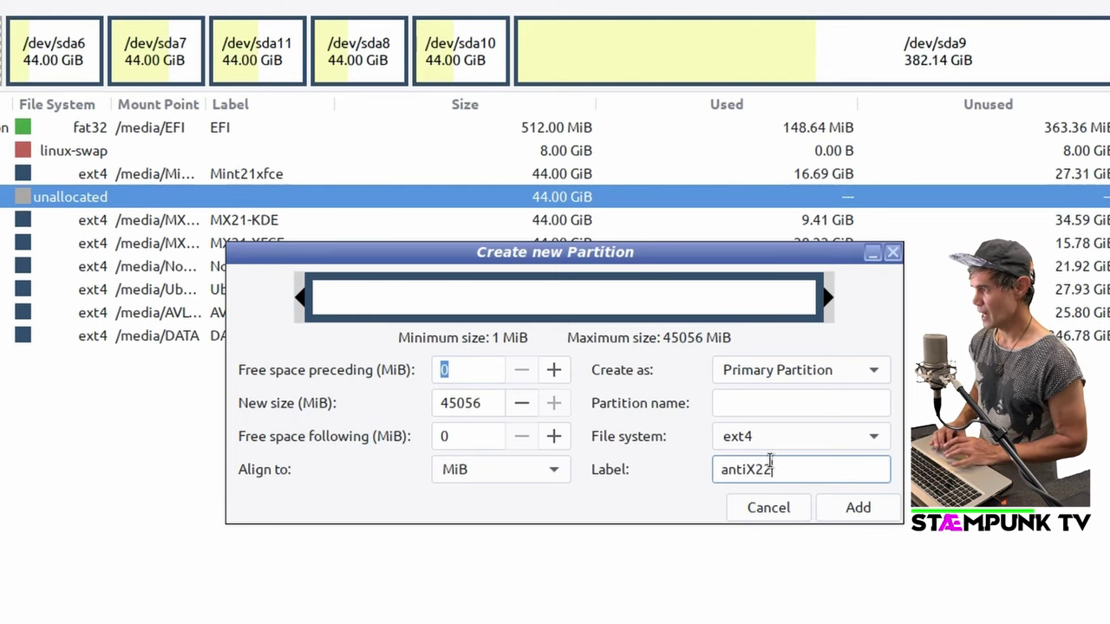
click(858, 510)
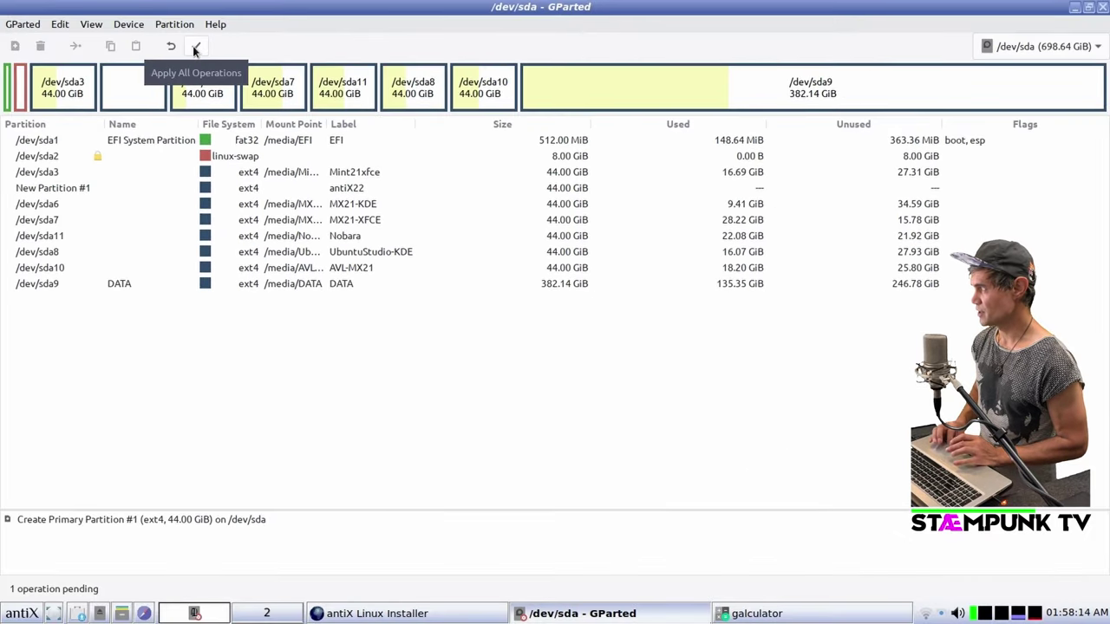
Apply the pending antiX22 partition to disk and close GParted
click(202, 54)
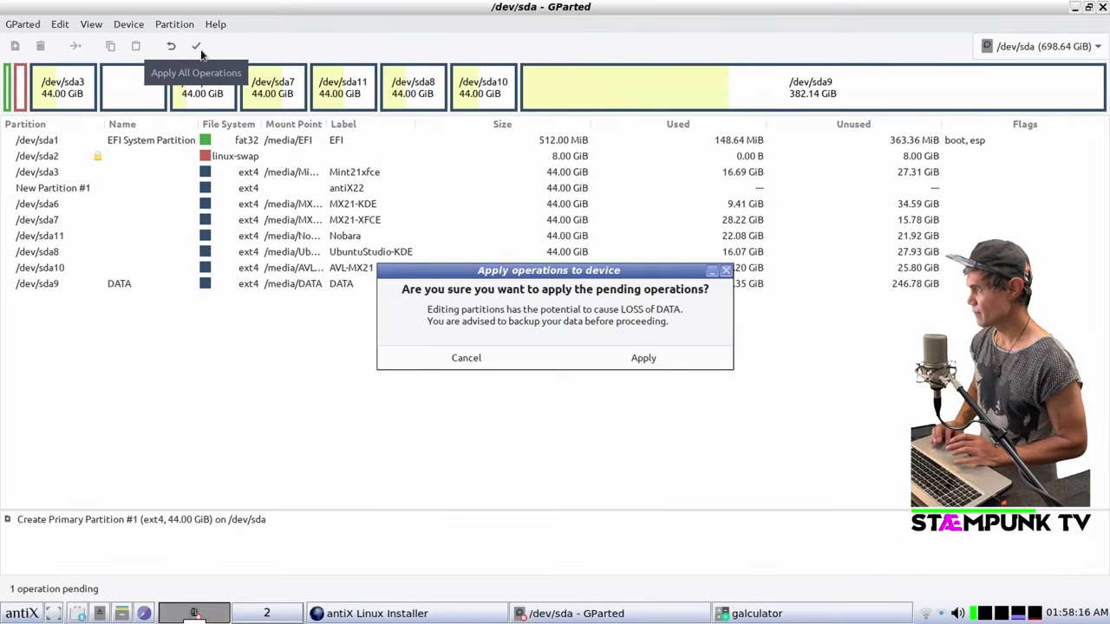
click(608, 361)
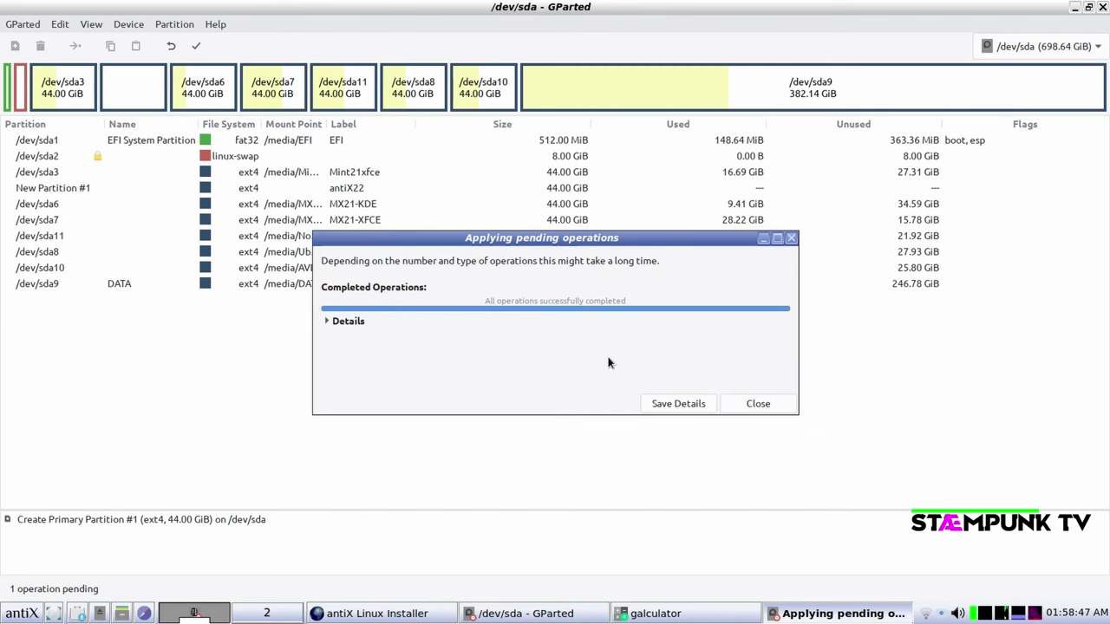
click(759, 403)
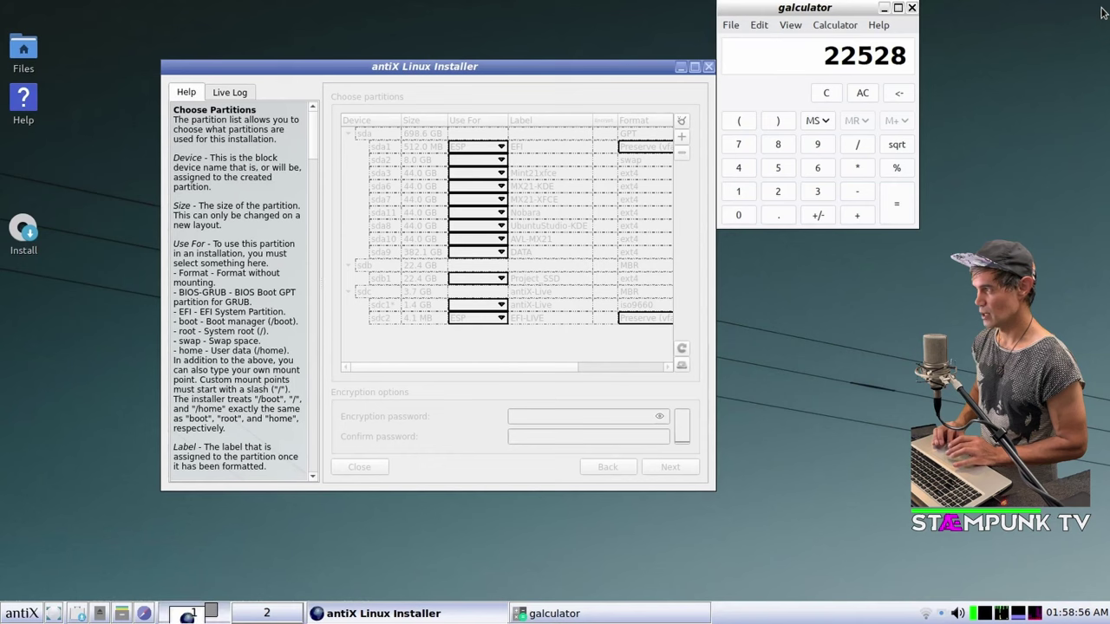
click(1102, 7)
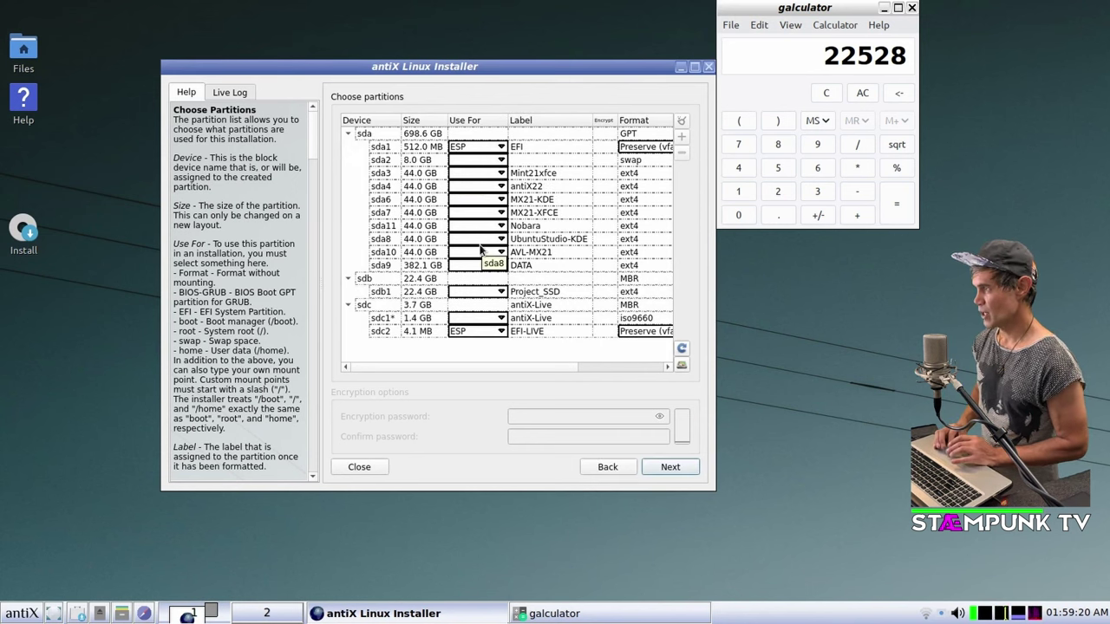
Assign sda1 as ESP, sda2 as swap and sda4 as root
click(911, 9)
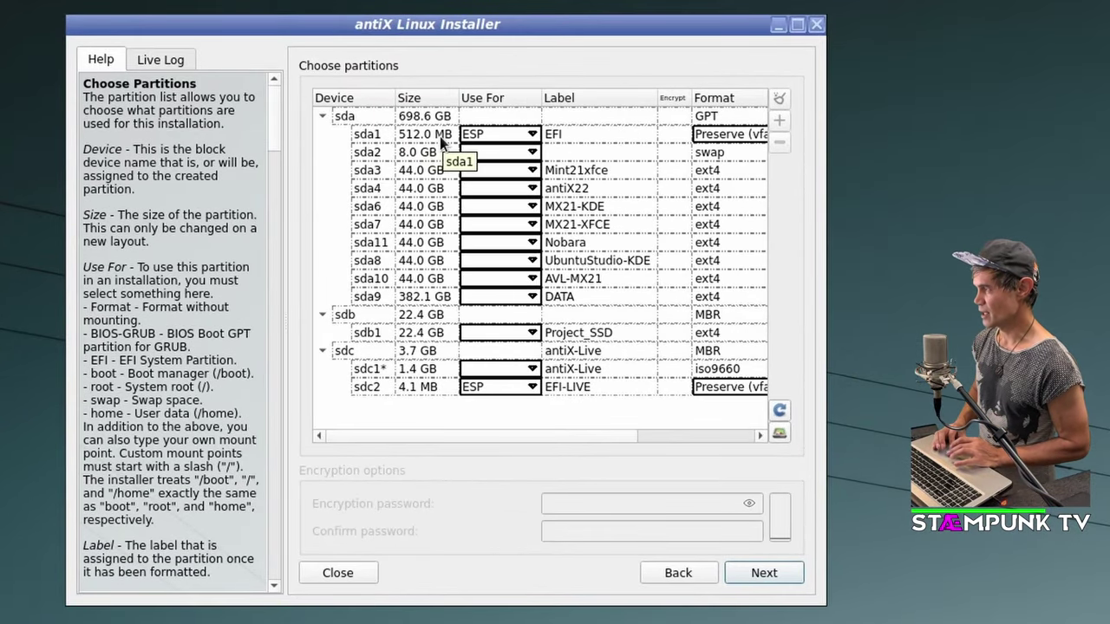
click(527, 136)
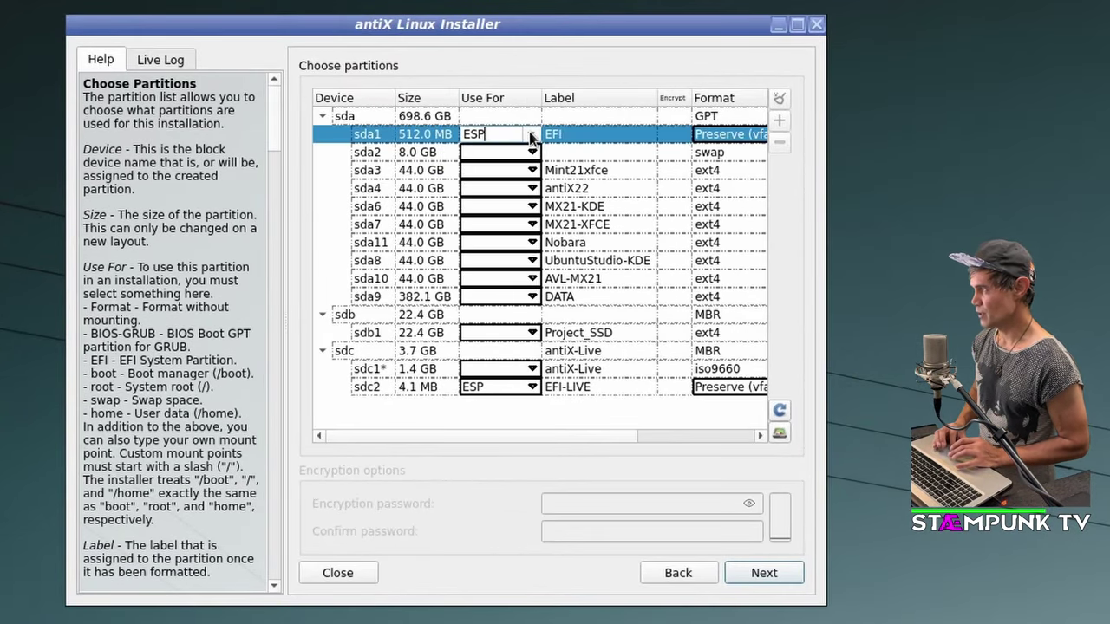
click(508, 178)
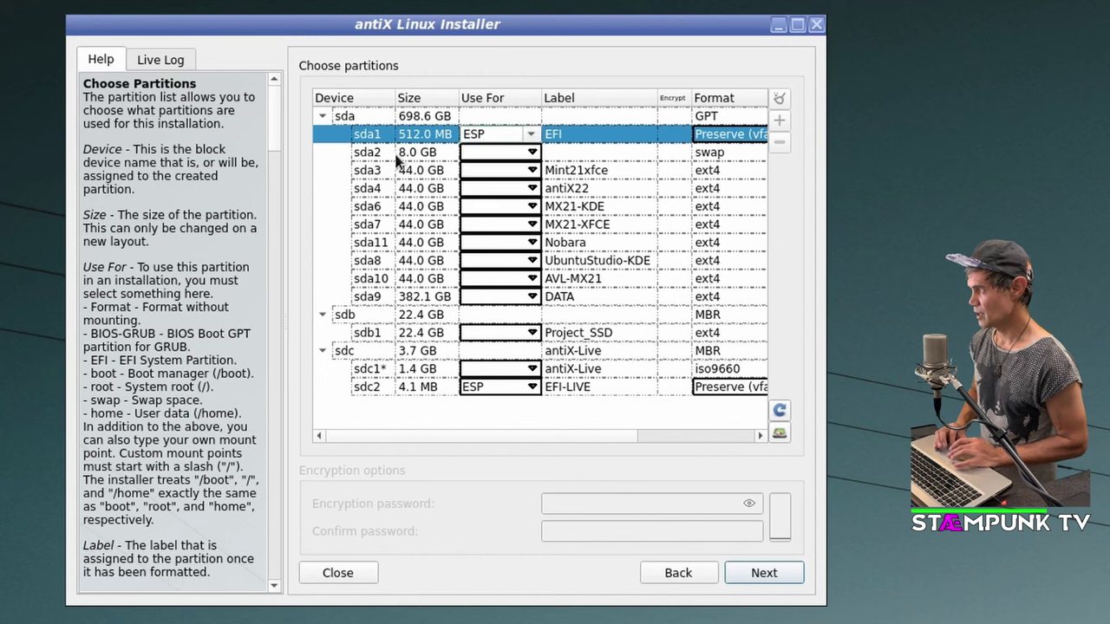
click(529, 154)
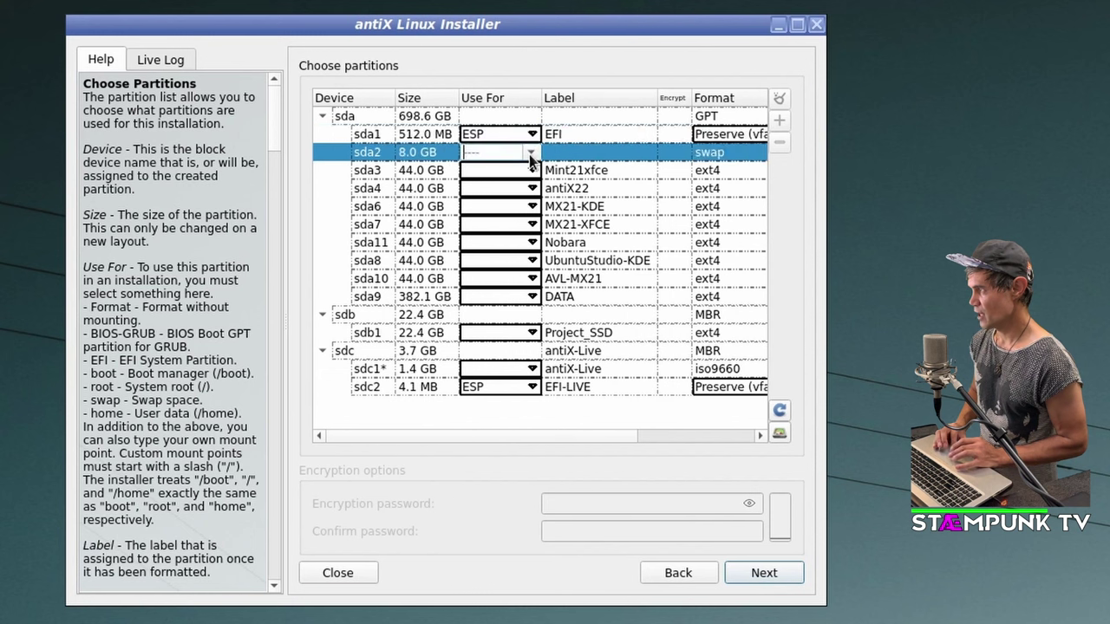
click(529, 154)
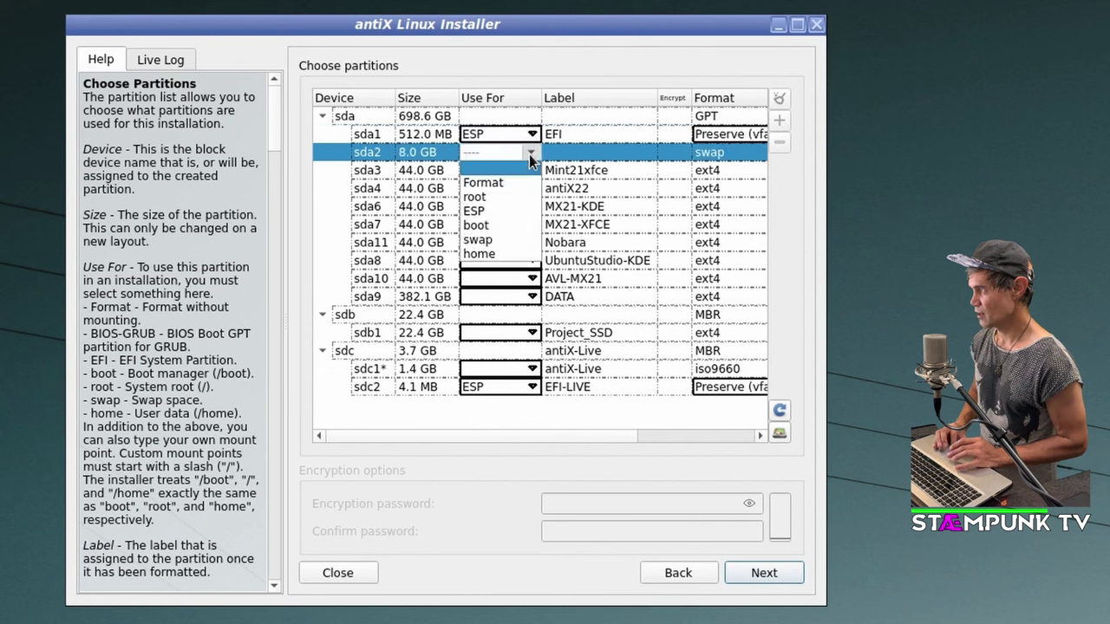
click(511, 239)
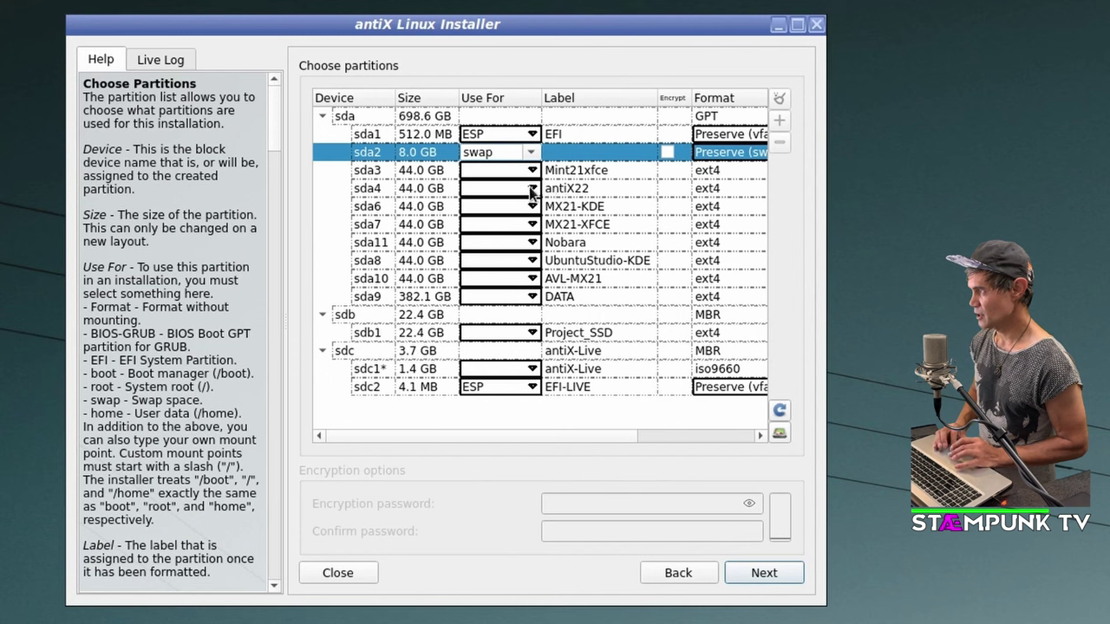
click(532, 193)
click(531, 192)
click(506, 232)
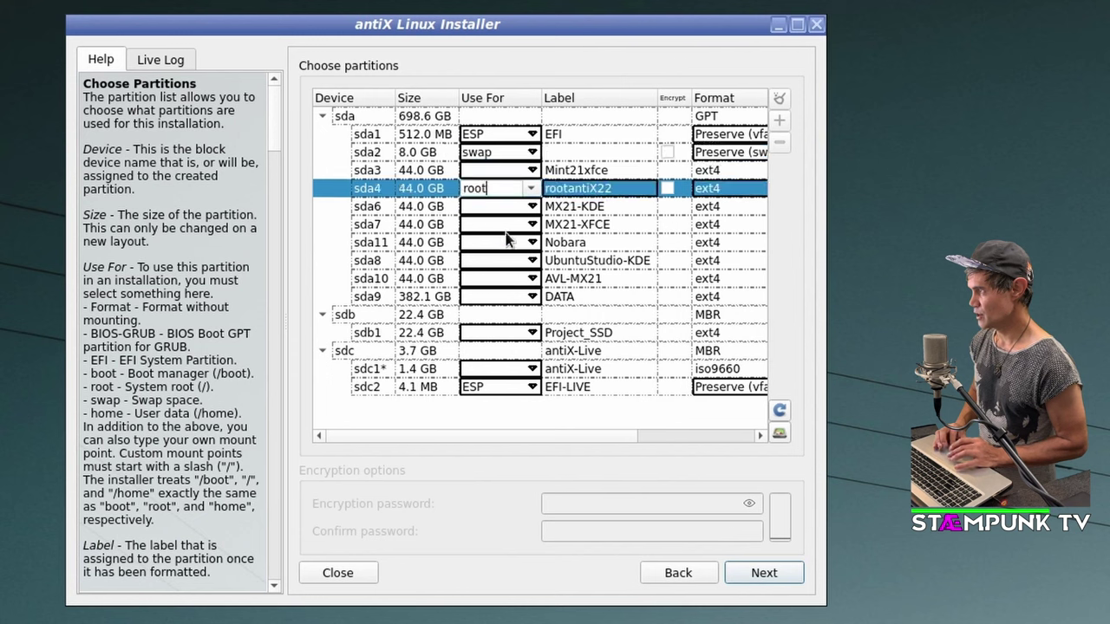
Remove 'root' from sda4's label, clear sdc2's use, and continue
double_click(571, 188)
click(571, 188)
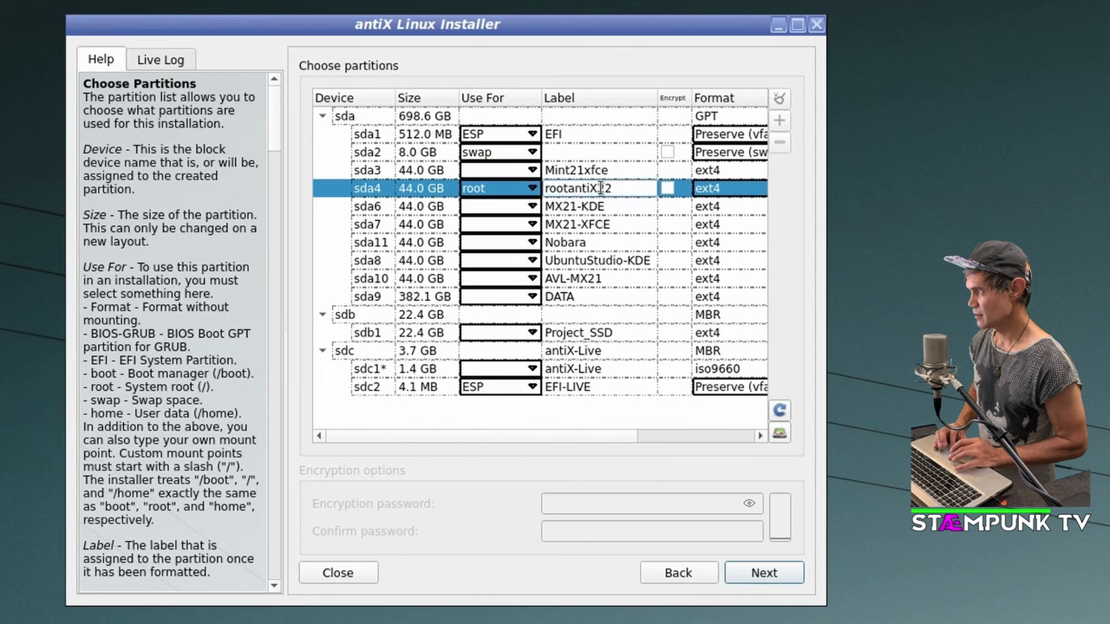
key(BackSpace)
key(BackSpace)
key(BackSpace)
key(BackSpace)
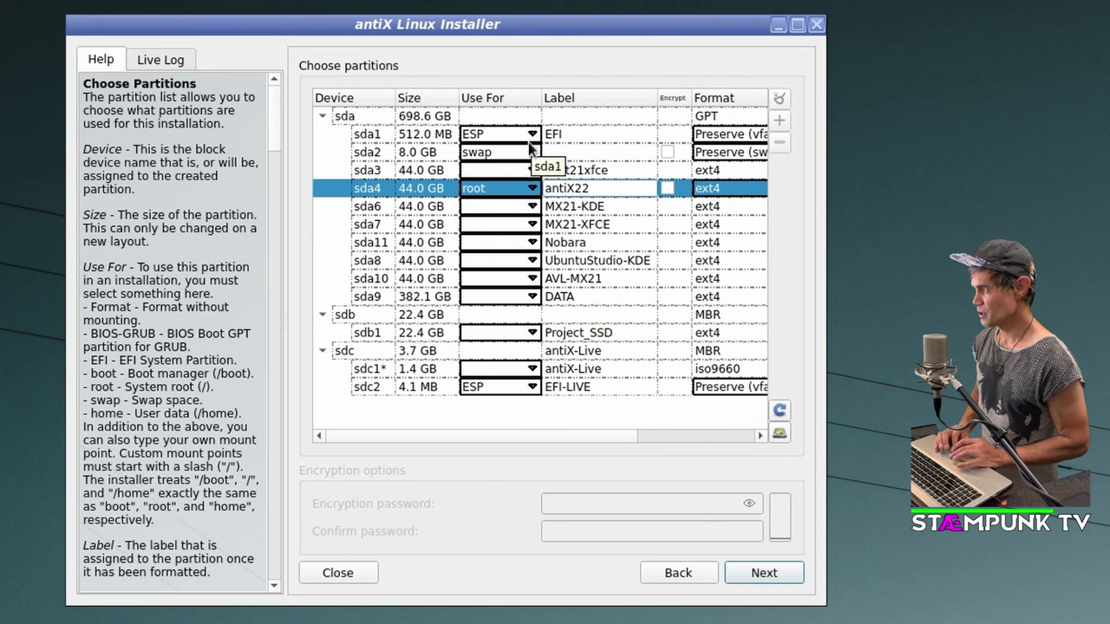
click(525, 386)
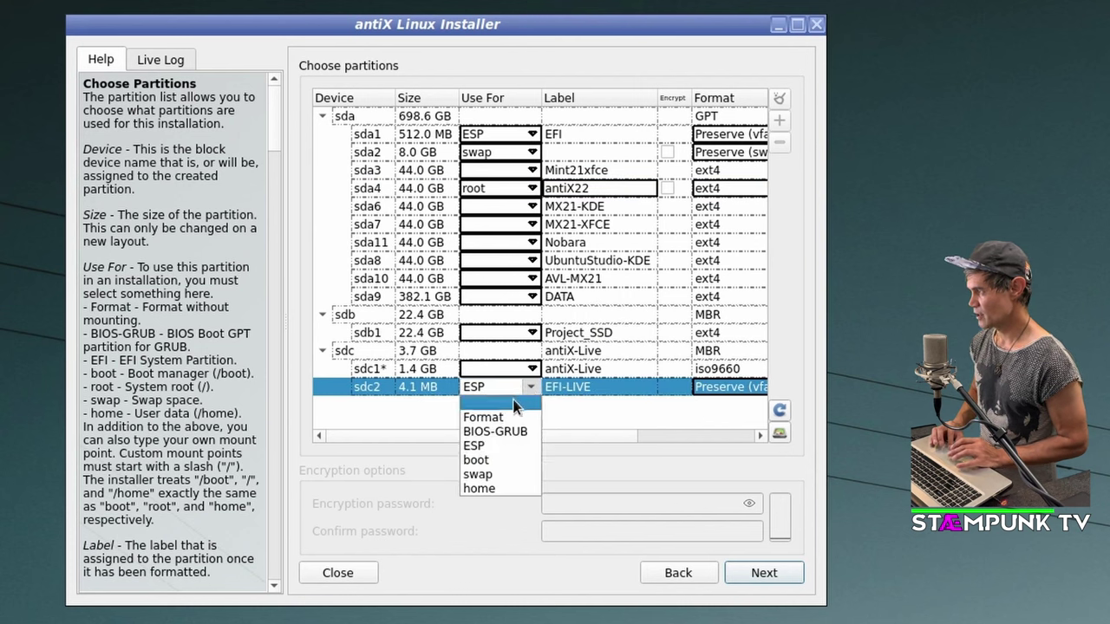
click(514, 403)
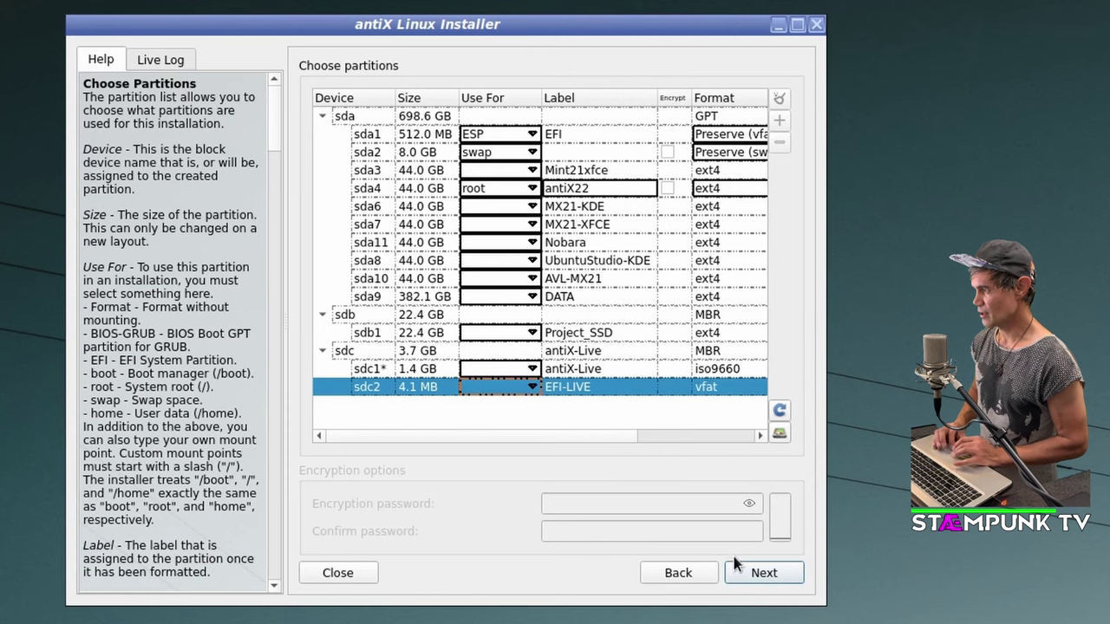
click(749, 573)
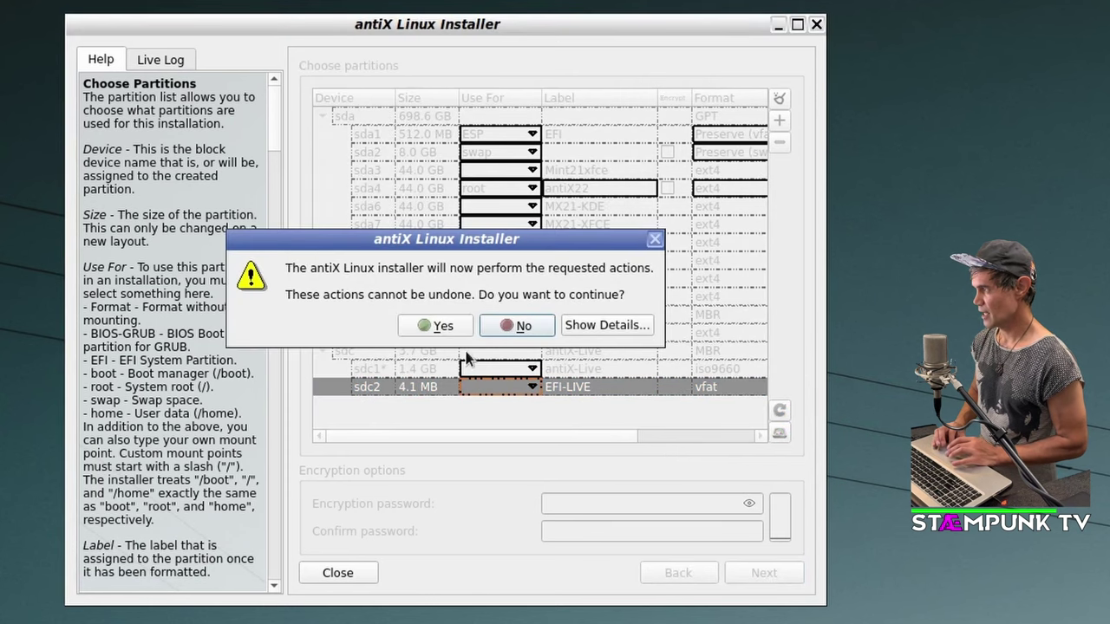
Confirm the install and keep GRUB on the ESP (sda1) as boot location
click(436, 326)
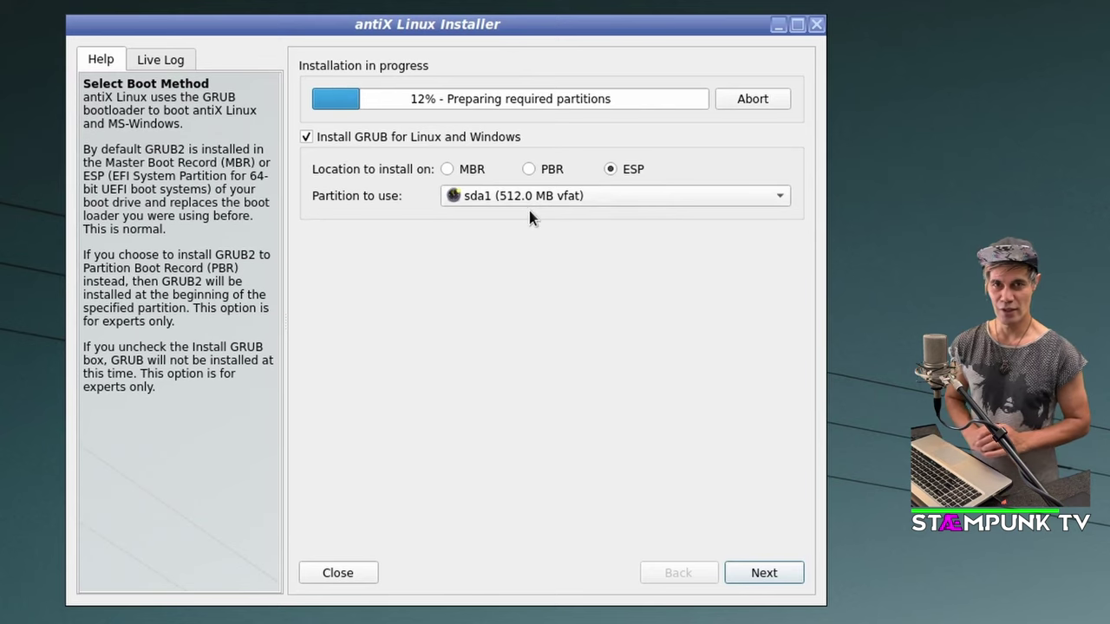
click(447, 168)
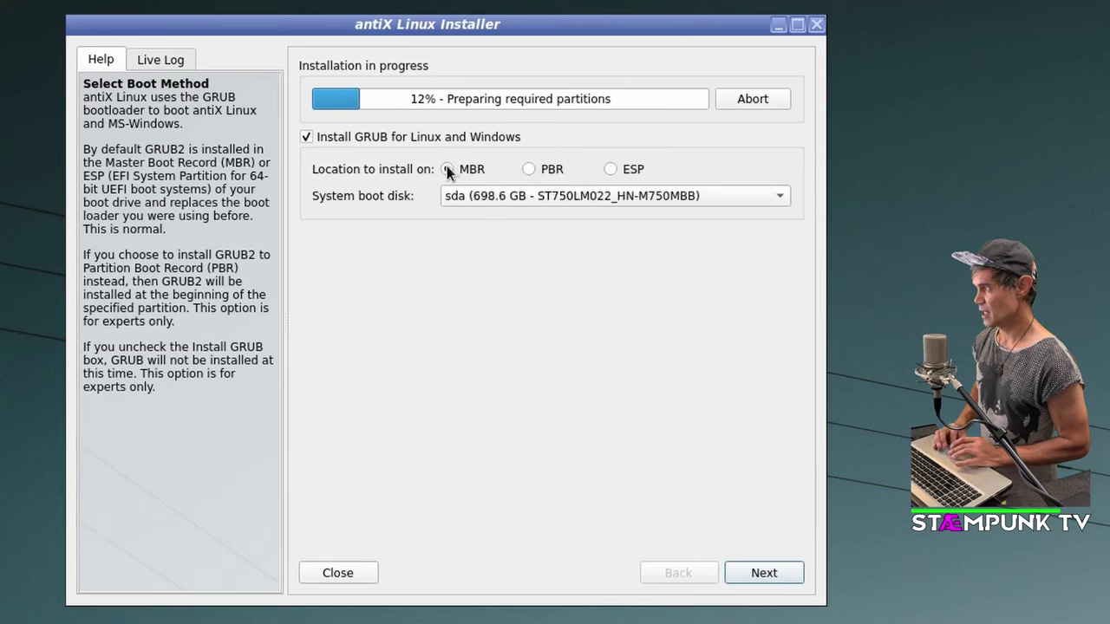
click(610, 169)
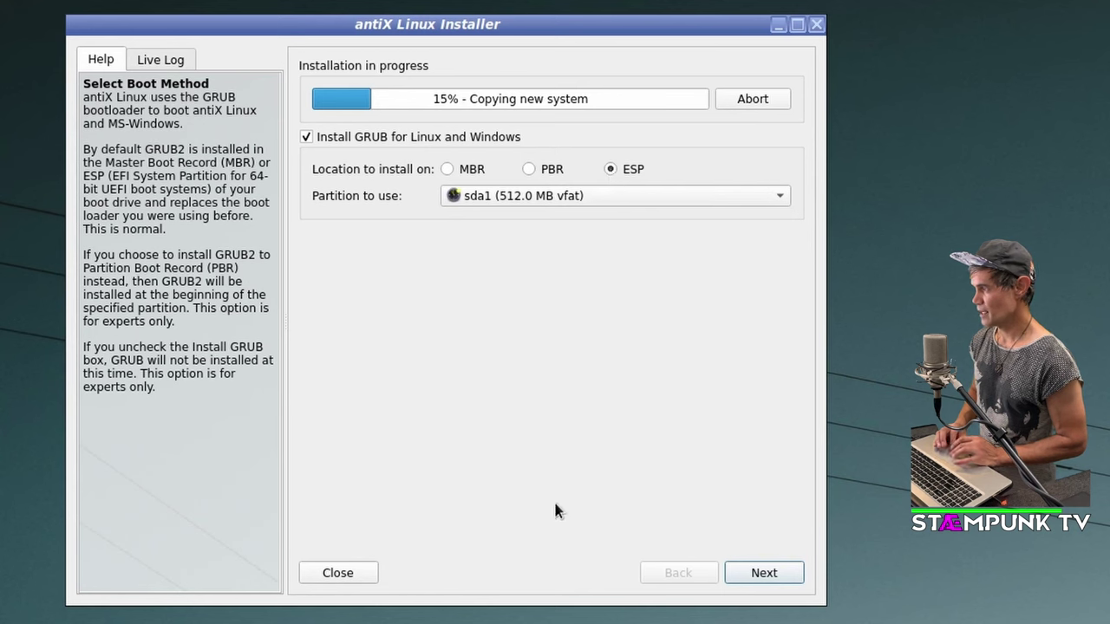
click(756, 573)
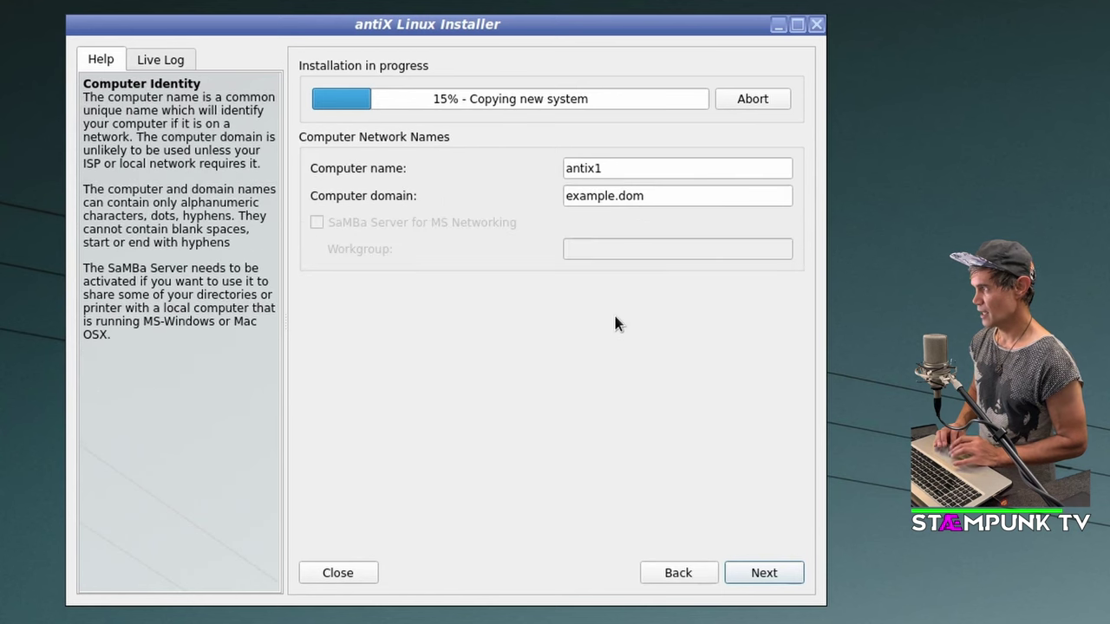
Replace the default computer name with k56cm--antiX22 and continue
drag(606, 169, 517, 167)
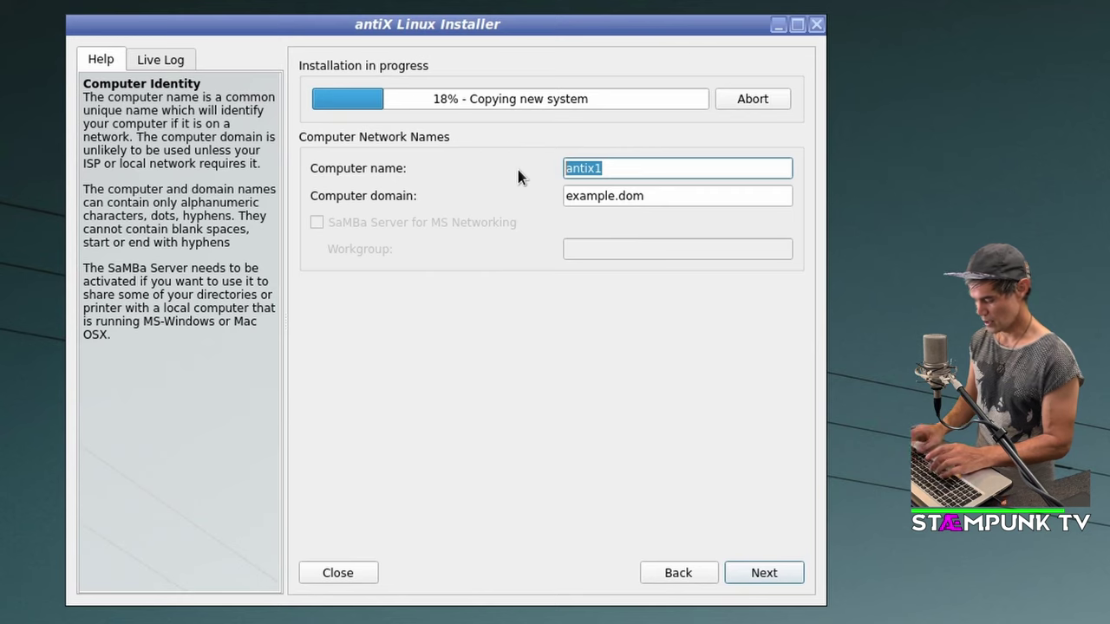
text(k56cm)
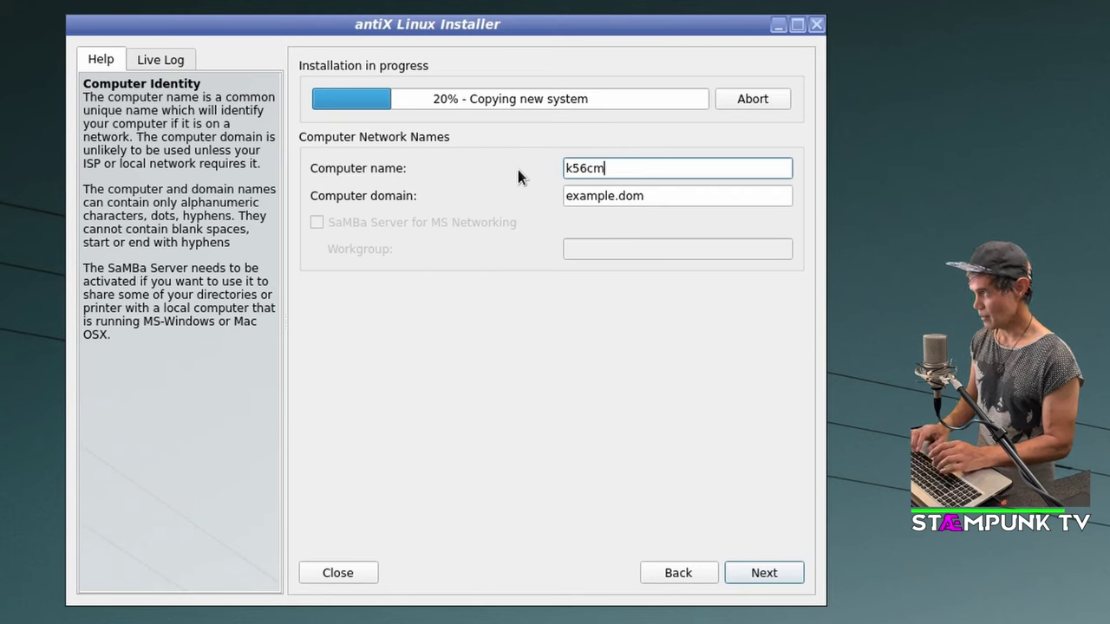
text(--a)
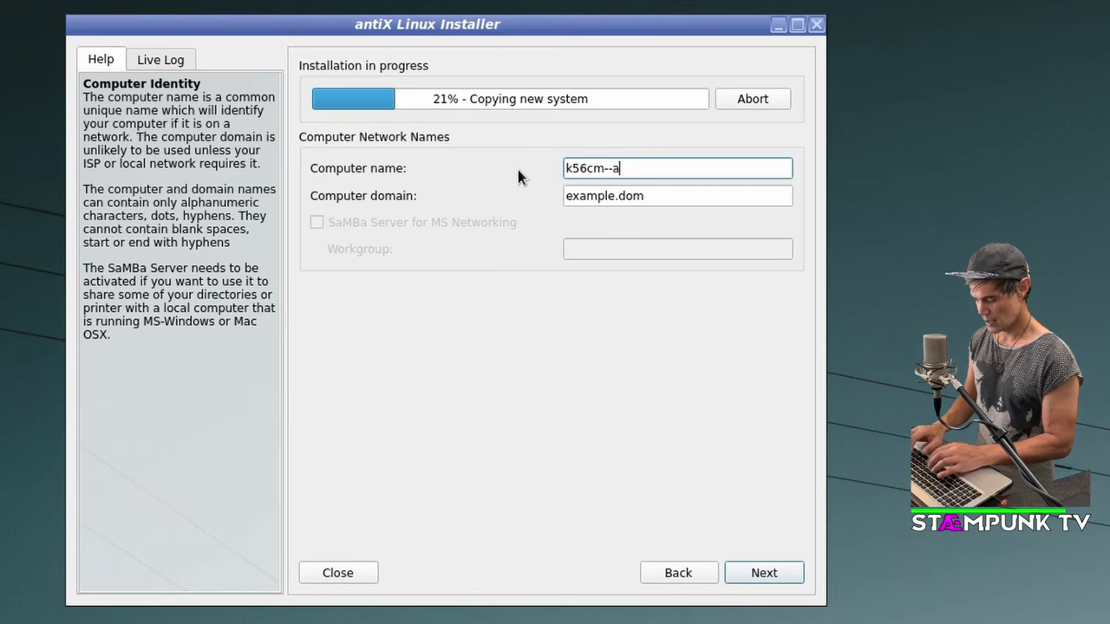
text(ntiX22)
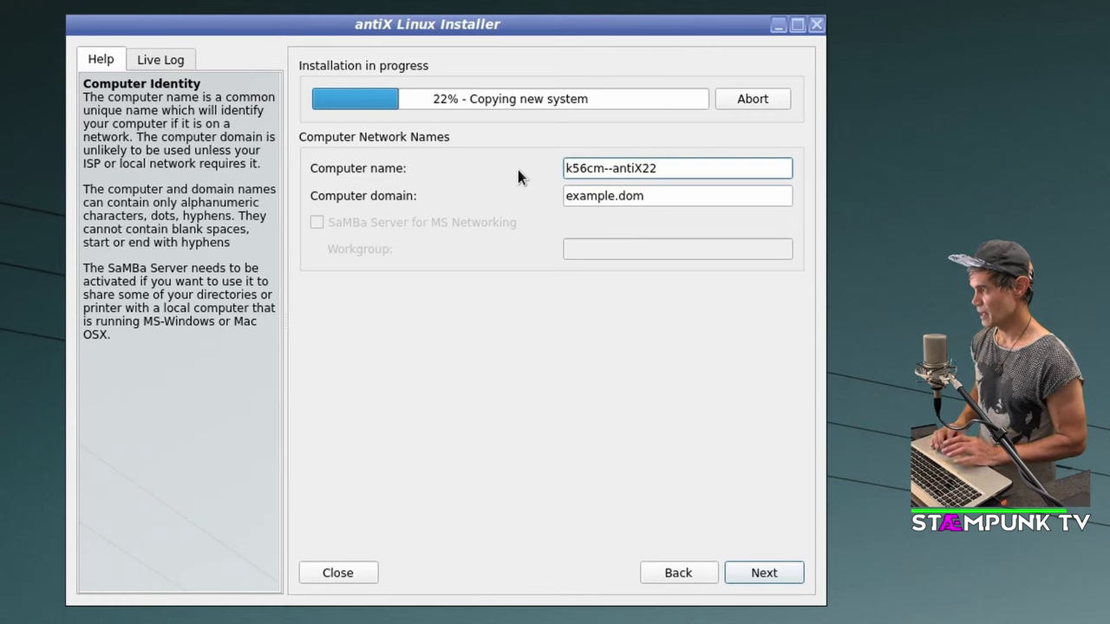
click(761, 576)
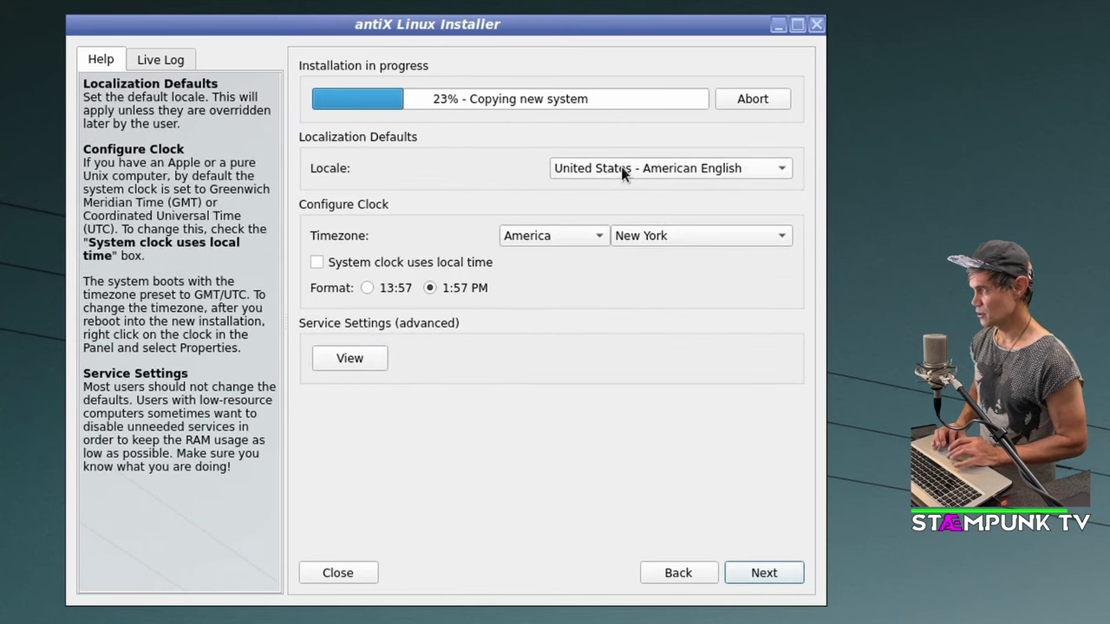
Set locale to Australia - Australian English and timezone region to Australia, then enter the login name
click(622, 174)
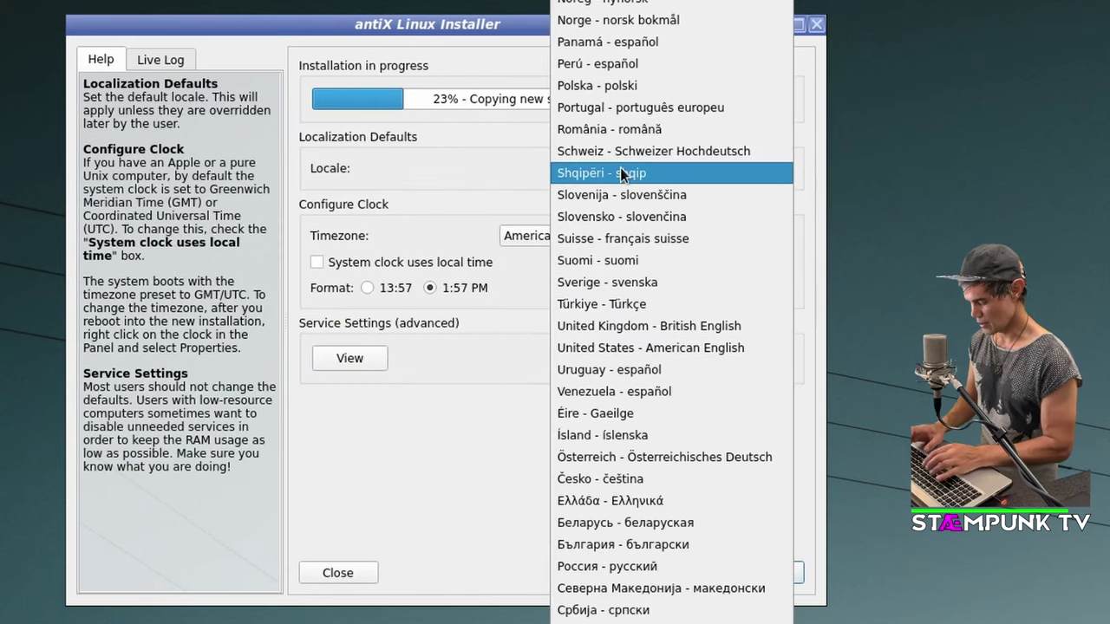
scroll(621, 173, up, 10)
key(Escape)
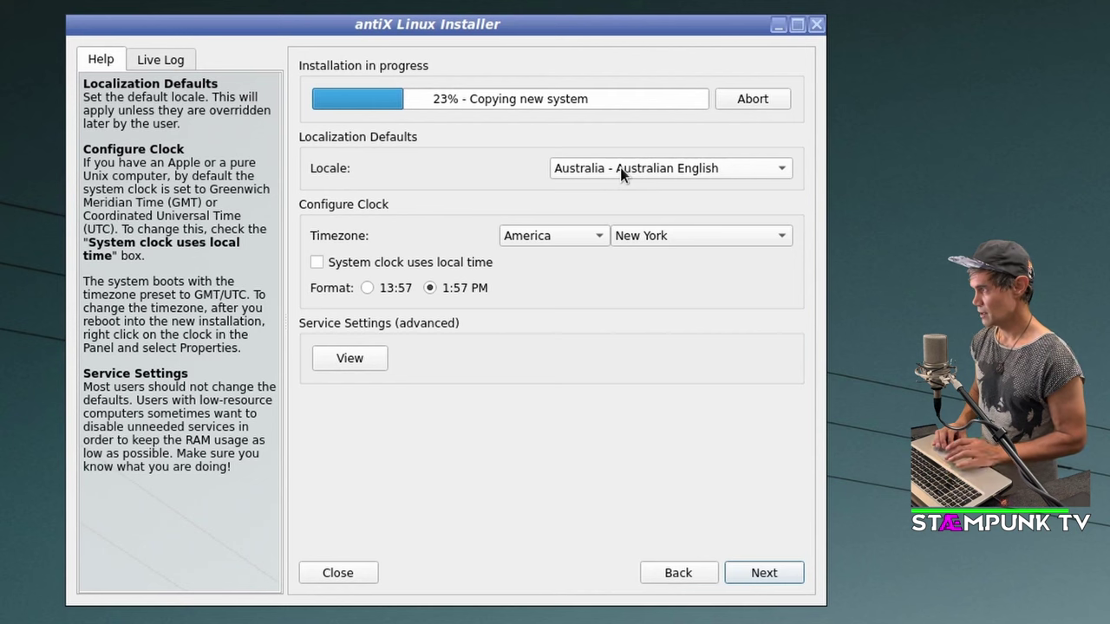
click(575, 235)
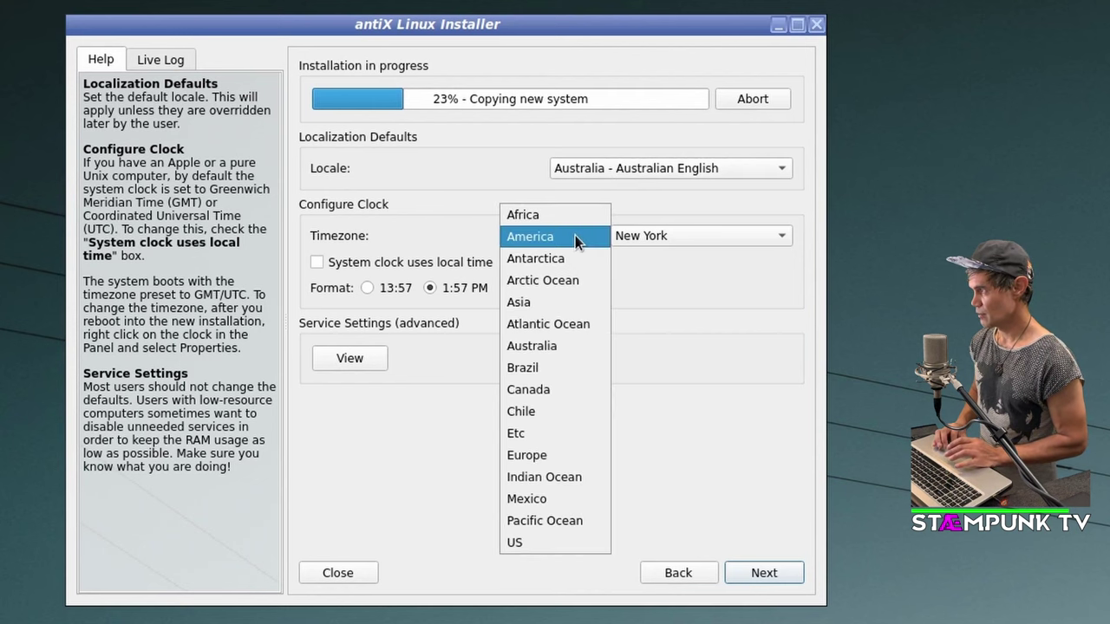
click(566, 345)
click(757, 574)
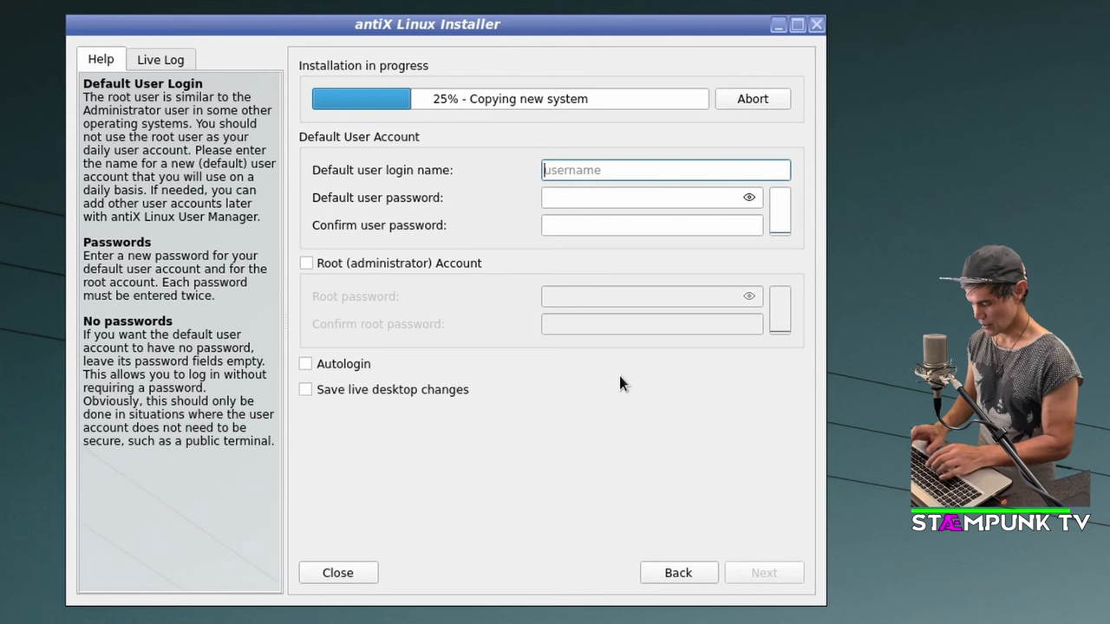
text(staempunk)
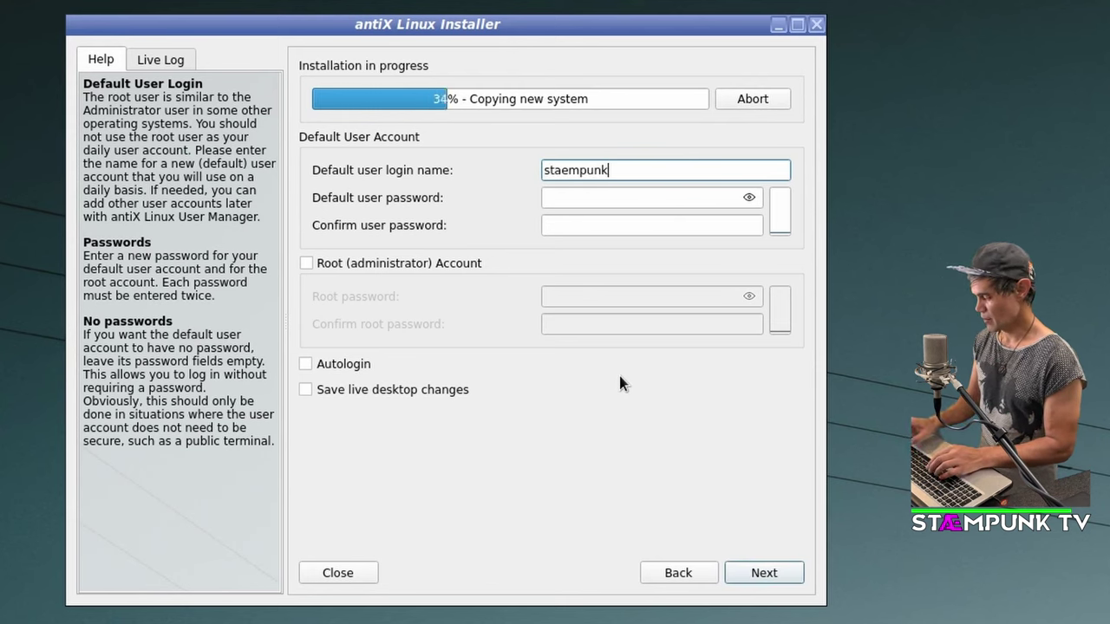
Enter and confirm the default user's password
key(Tab)
text(********)
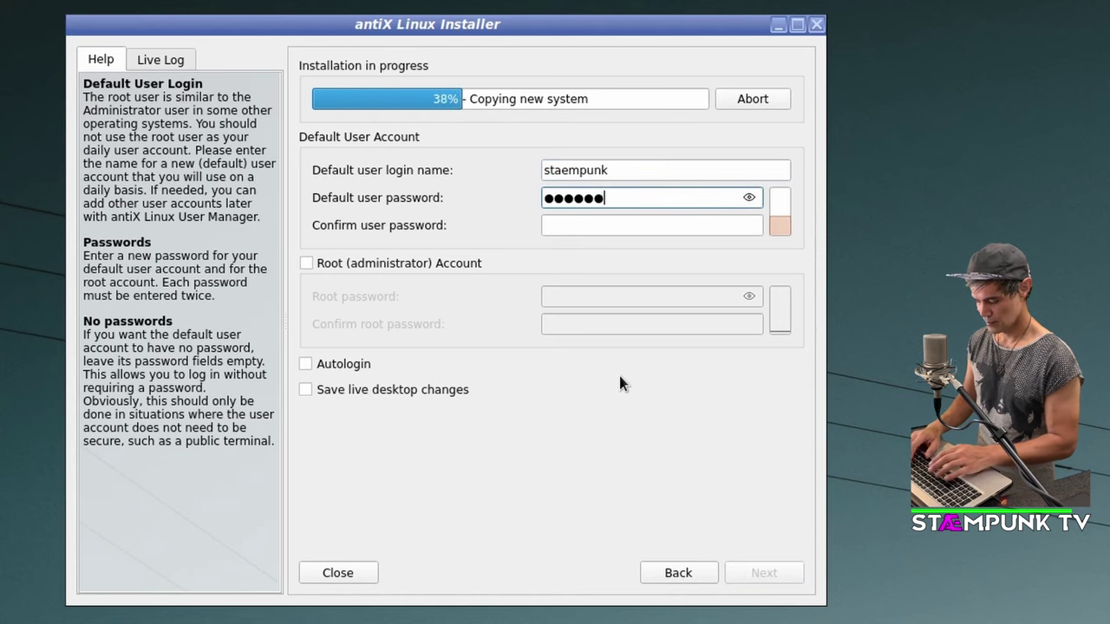
key(Tab)
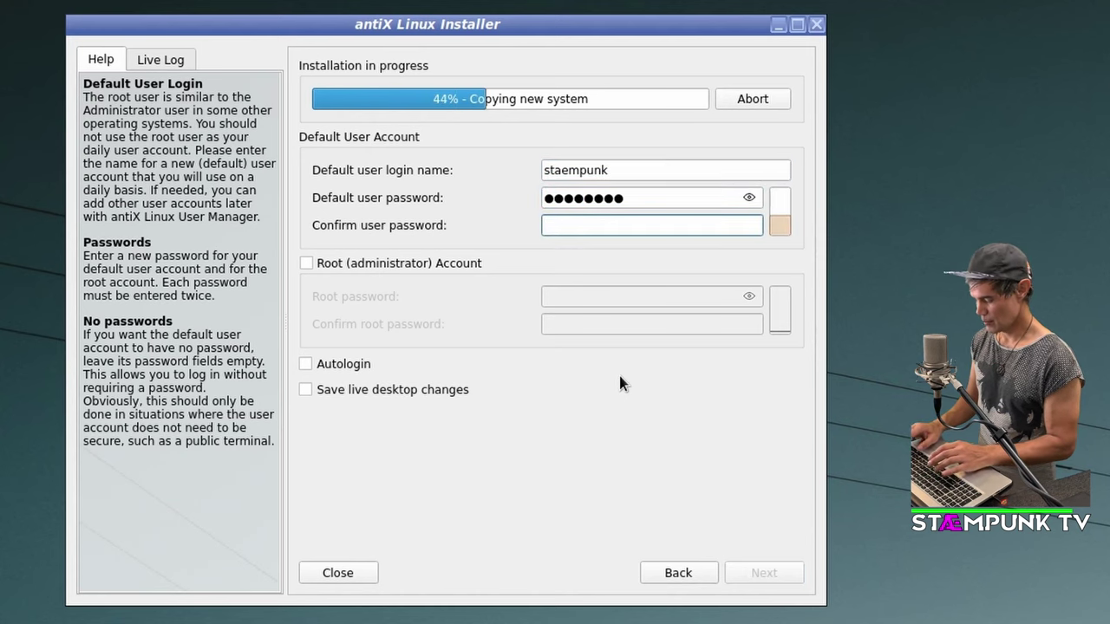
text(********)
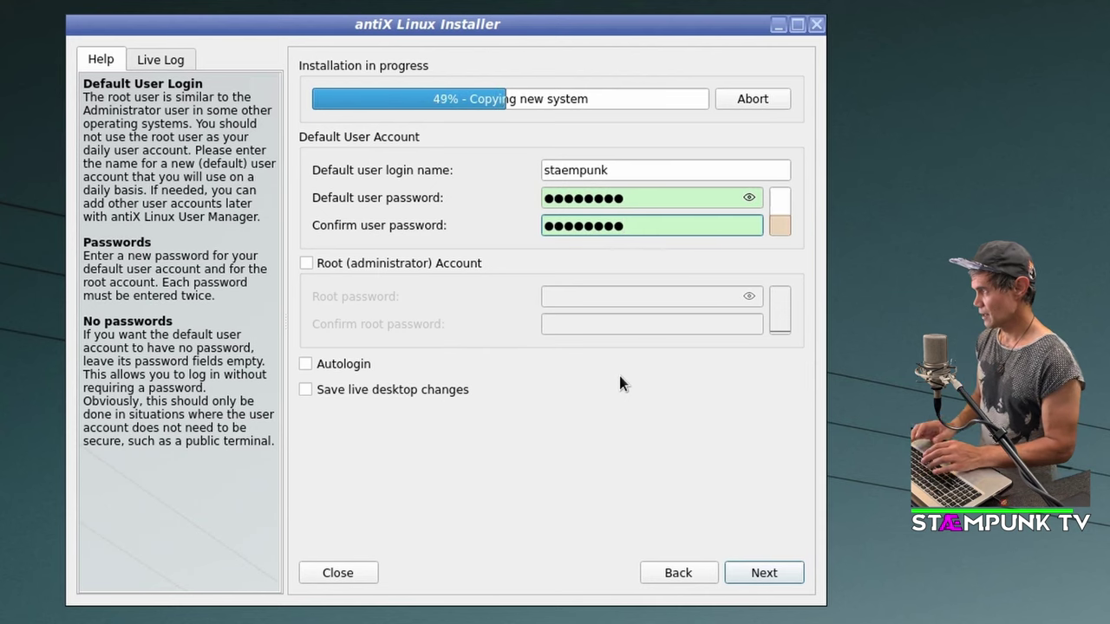
Enable the root account with a confirmed password and keep live desktop changes
click(305, 263)
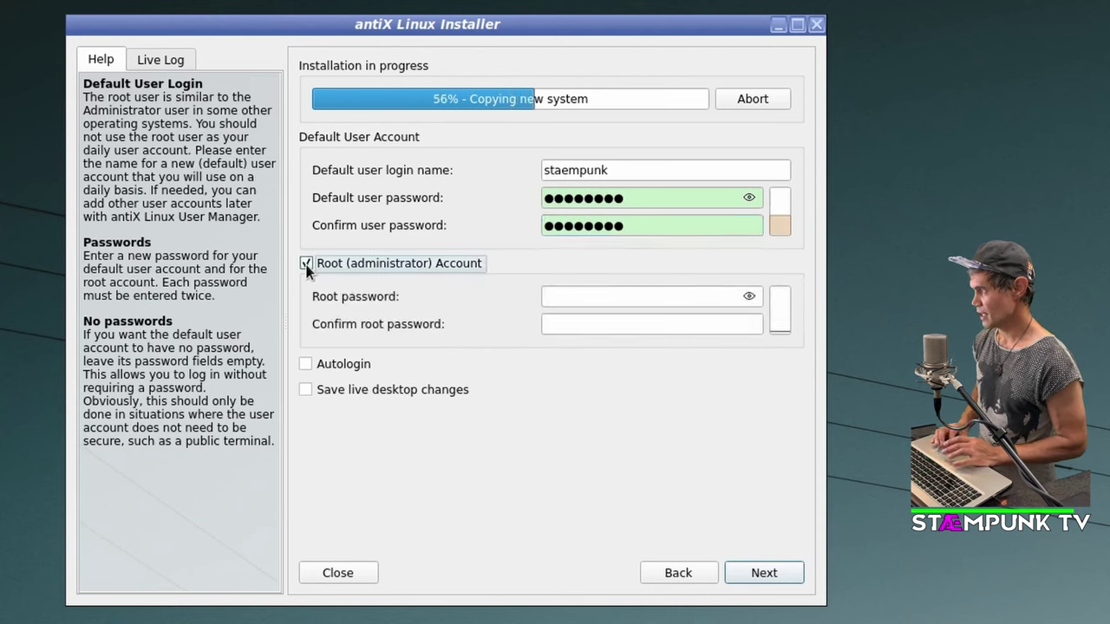
click(596, 297)
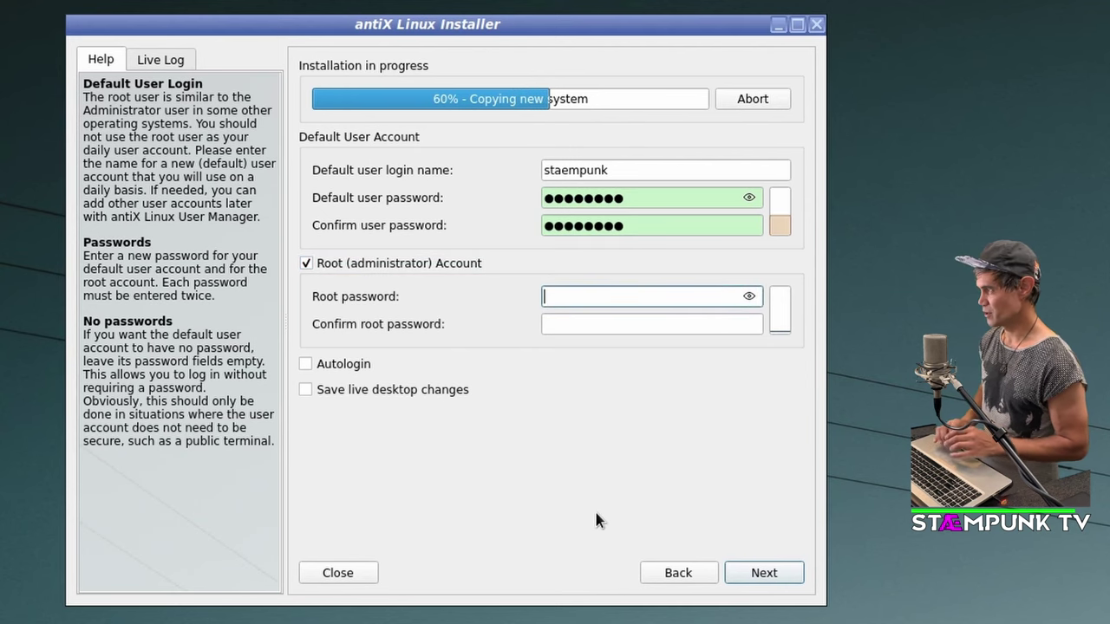
text(********)
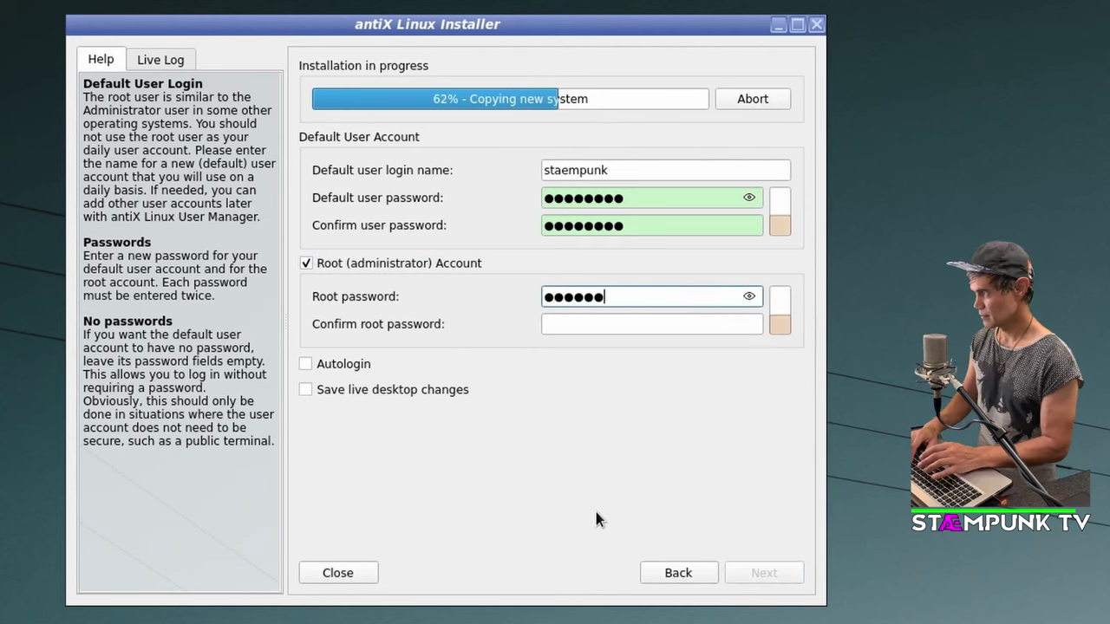
key(Tab)
text(********)
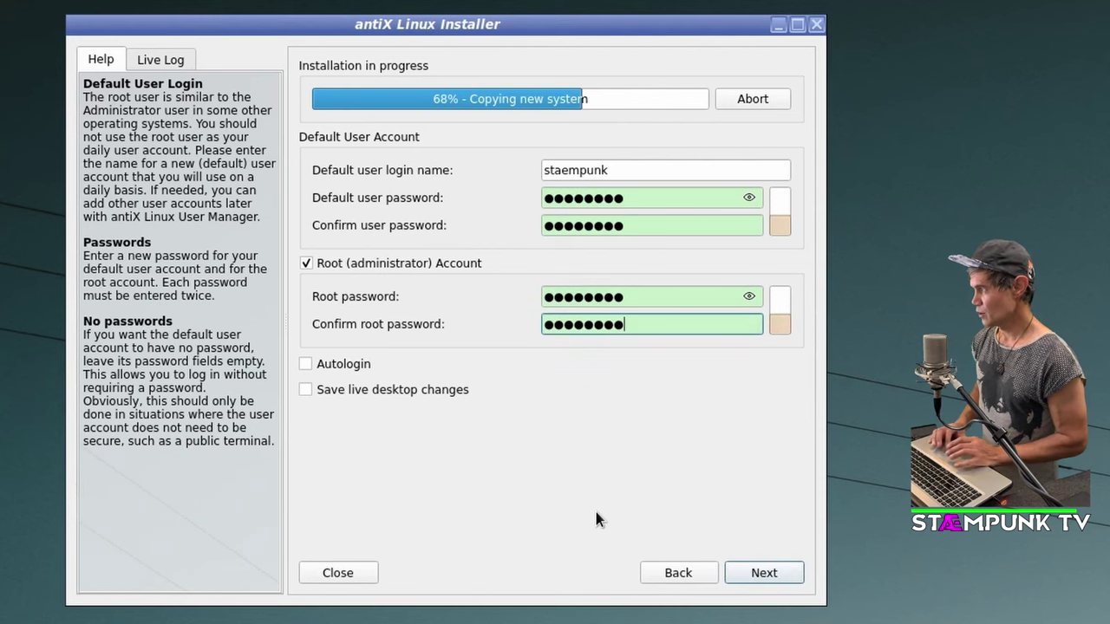
click(305, 390)
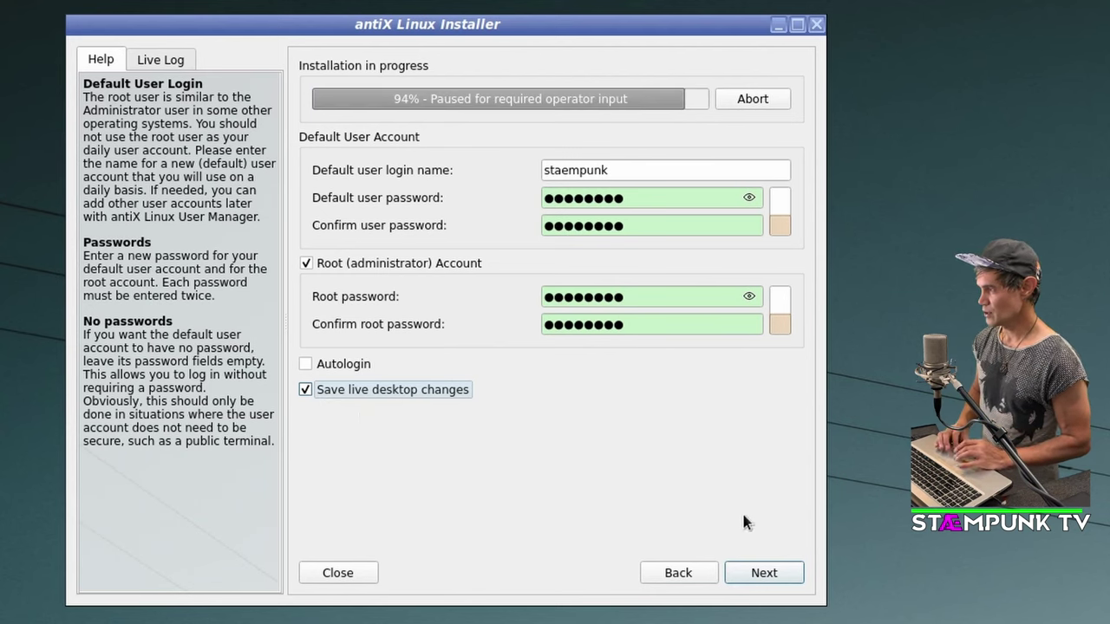
Proceed with installation, following progress in the maximized installer's Live Log tab
click(765, 574)
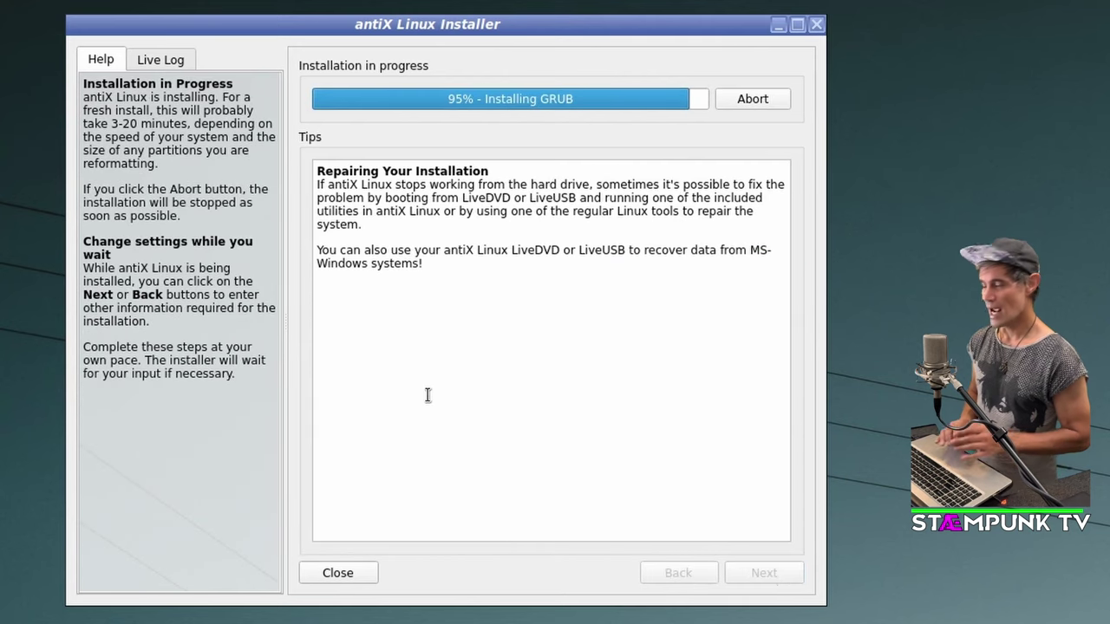
click(155, 61)
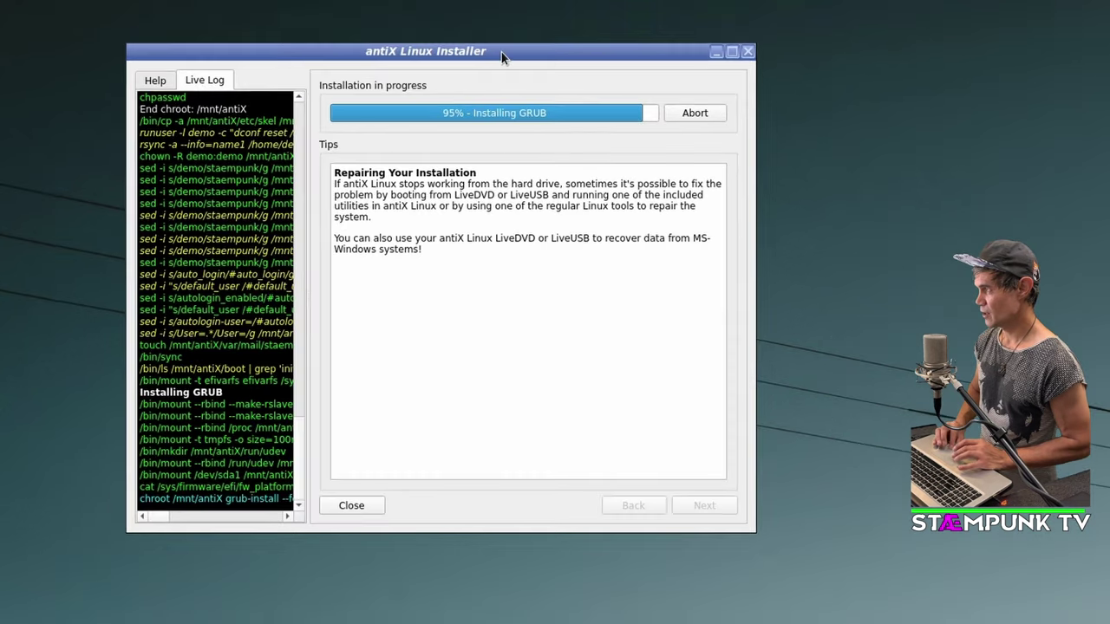
double_click(520, 25)
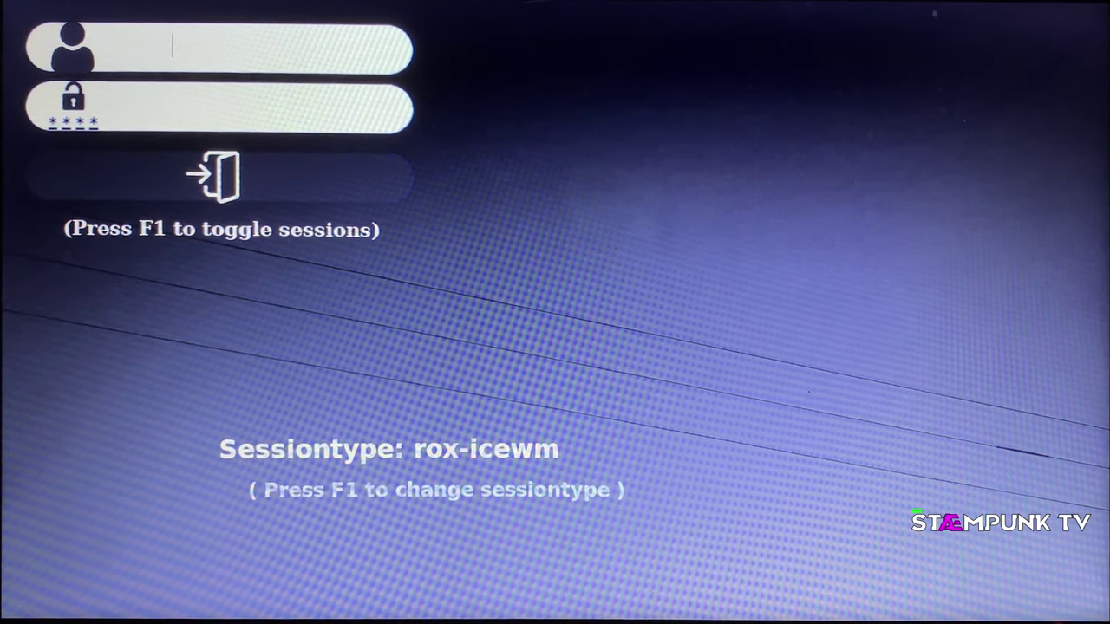
Log in as the installed user with the session type switched to zzz-icewm
text(staempunk)
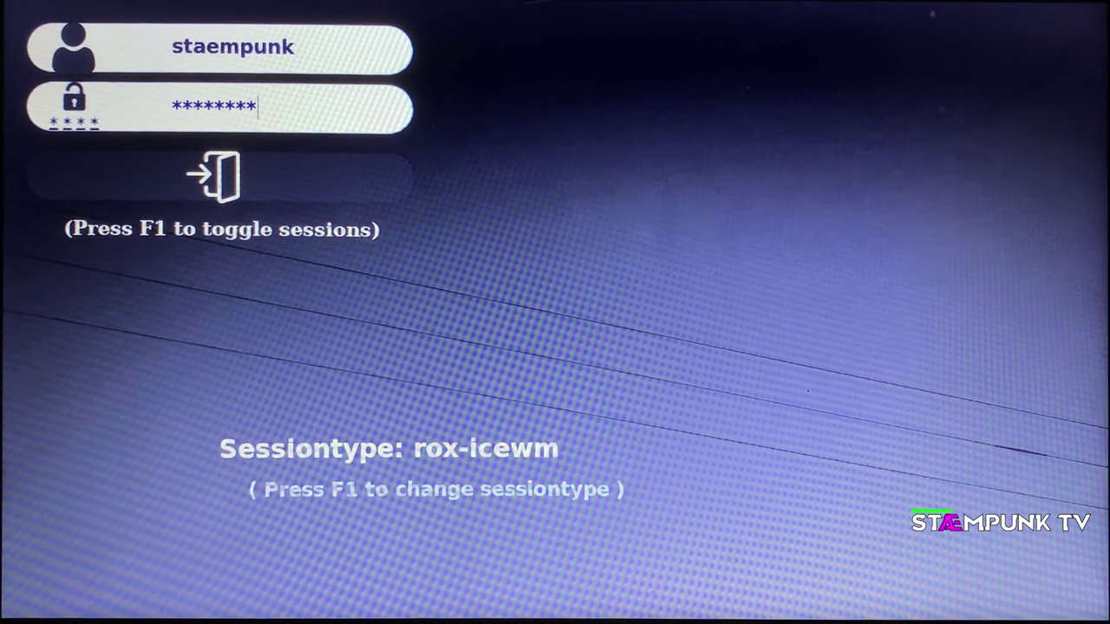
key(F1)
key(F1)
key(F1)
key(F1)
key(F1)
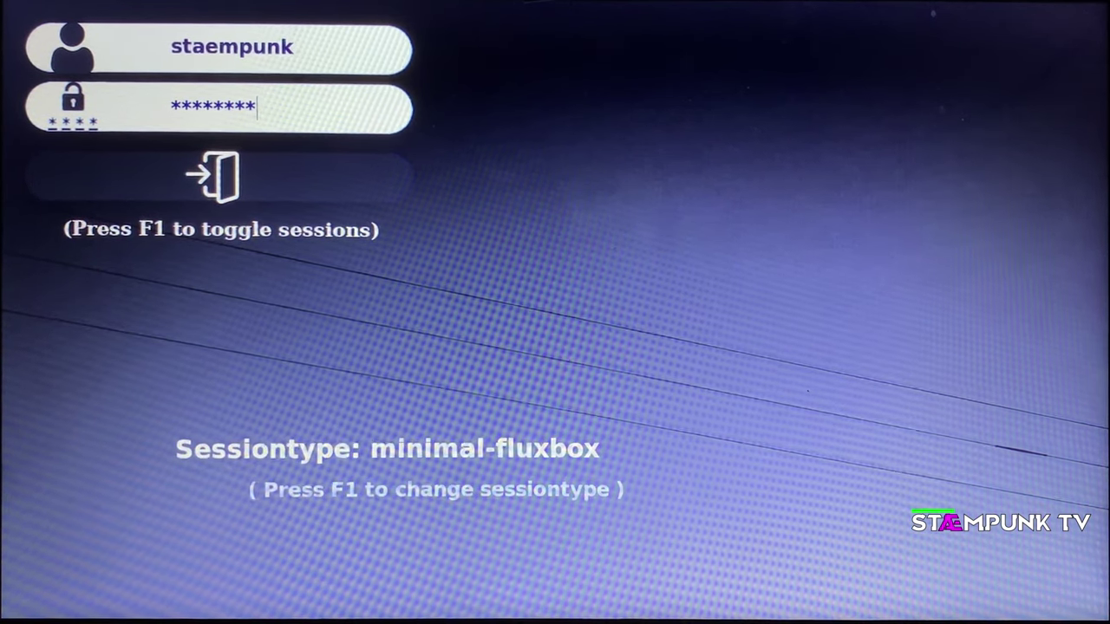
key(F1)
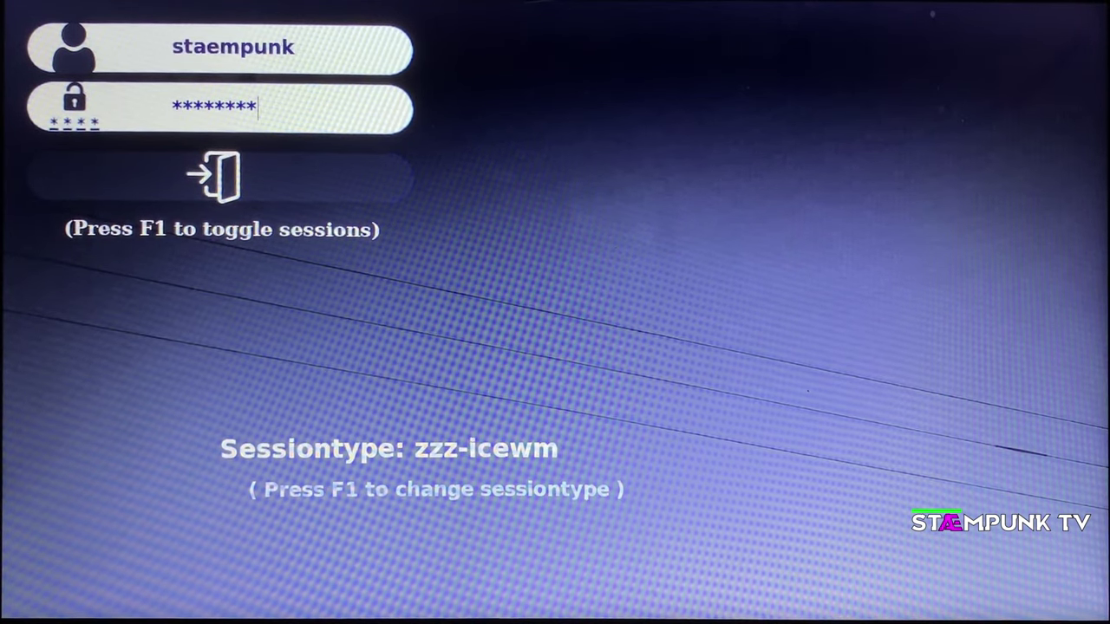
key(Return)
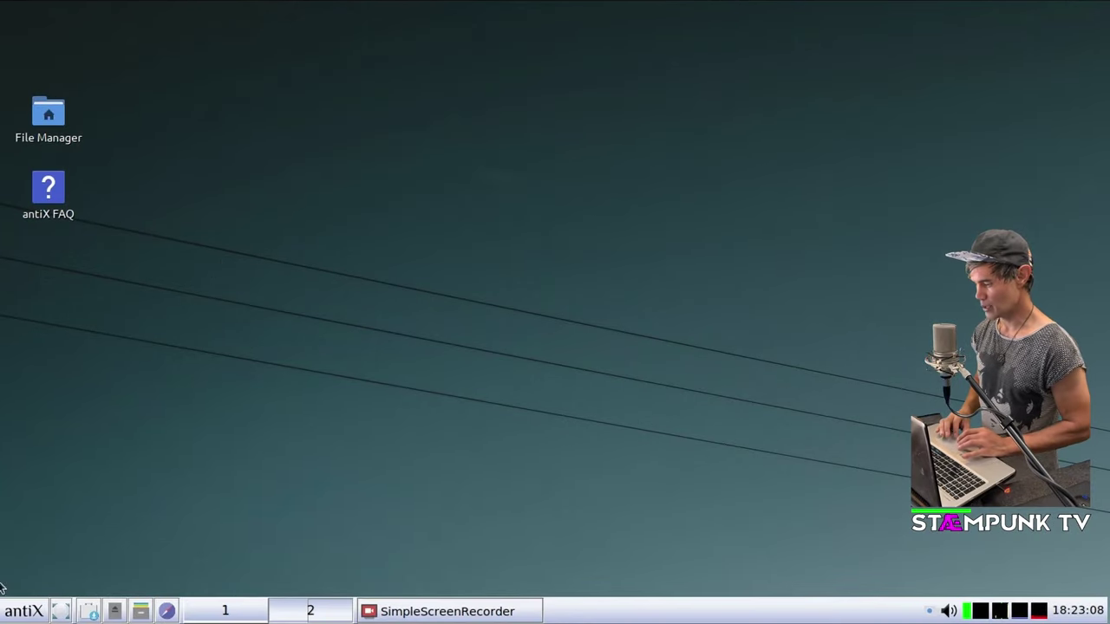
Launch ARandR from Applications > Preferences
click(23, 613)
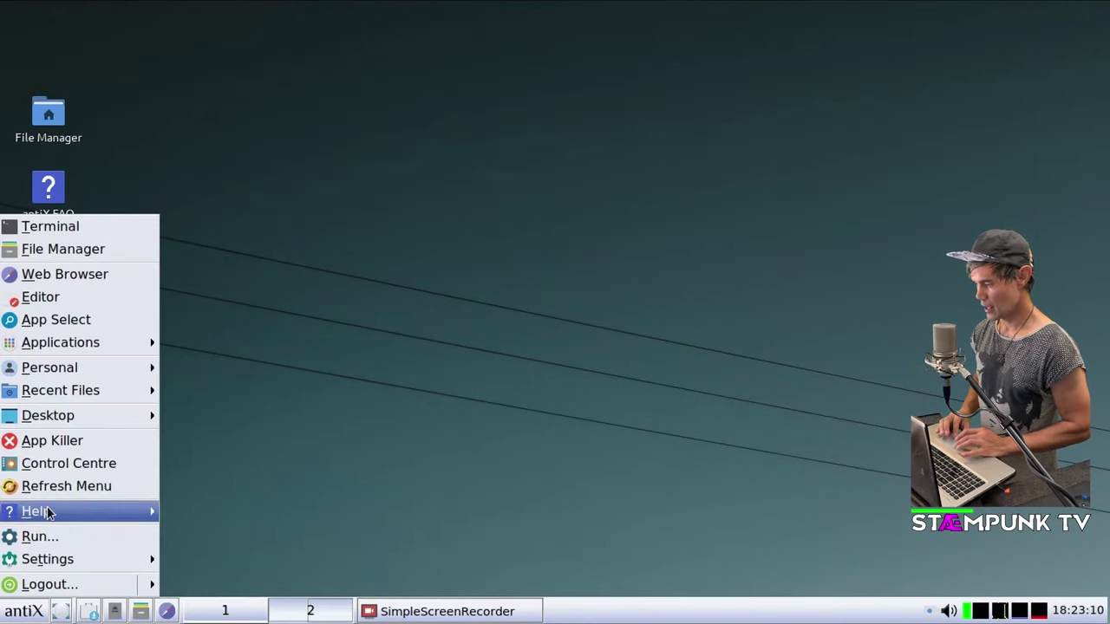
mouse_move(117, 351)
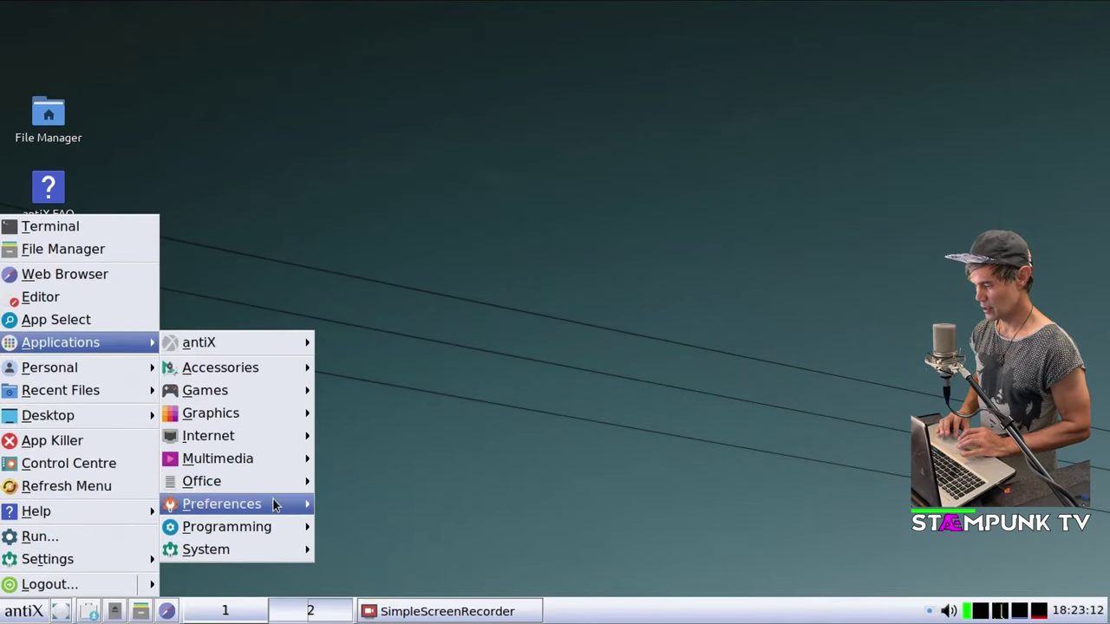
mouse_move(273, 511)
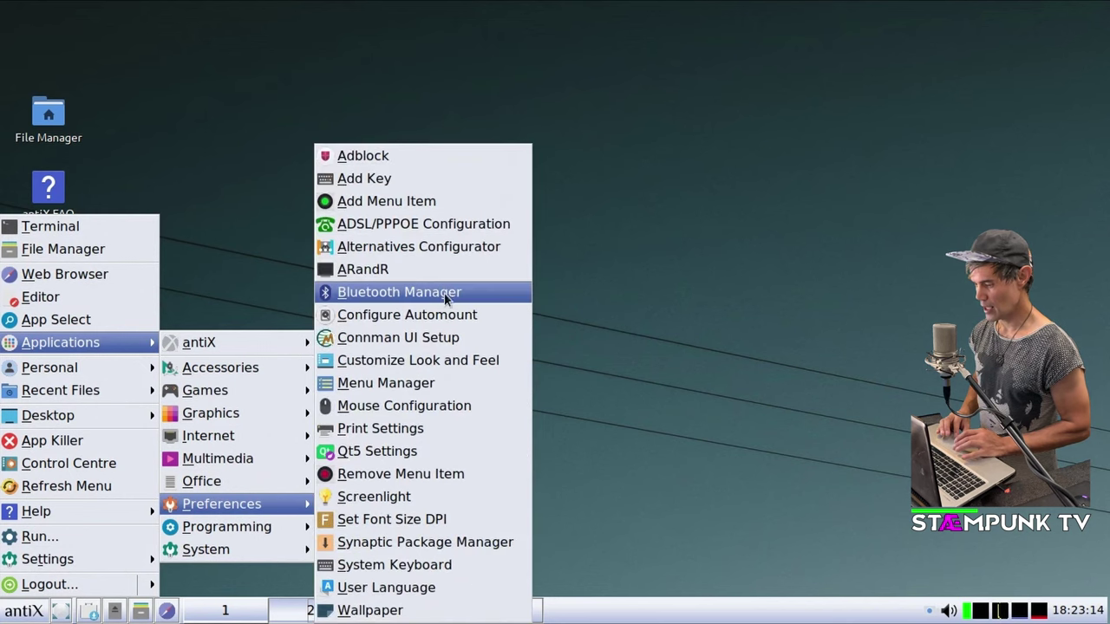
click(436, 264)
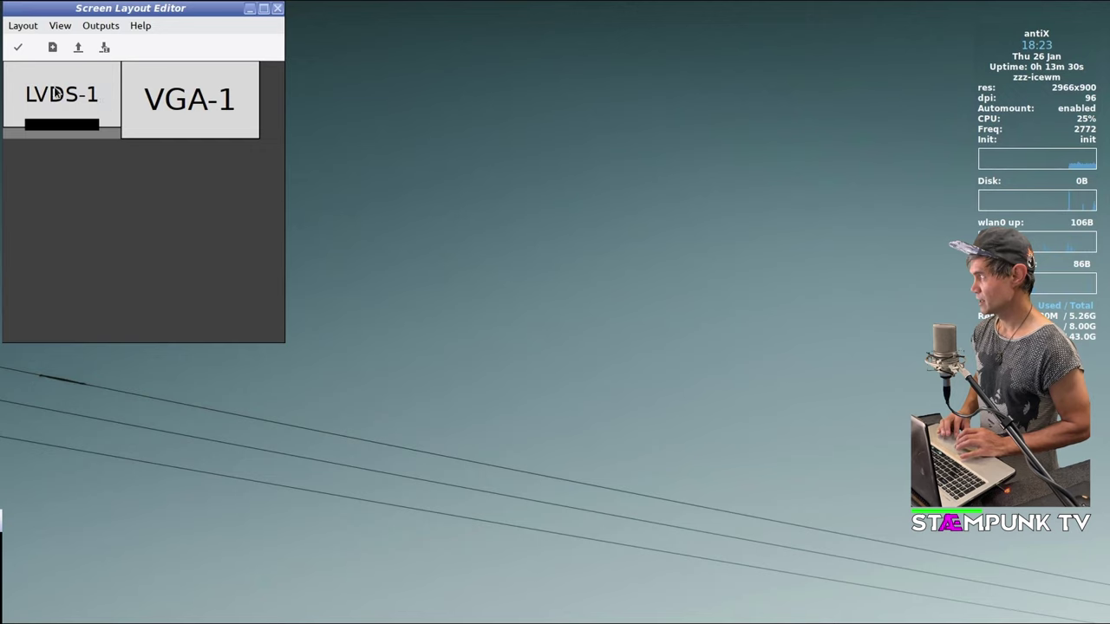
Deactivate LVDS-1, make VGA-1 the primary output, and apply the layout
click(101, 25)
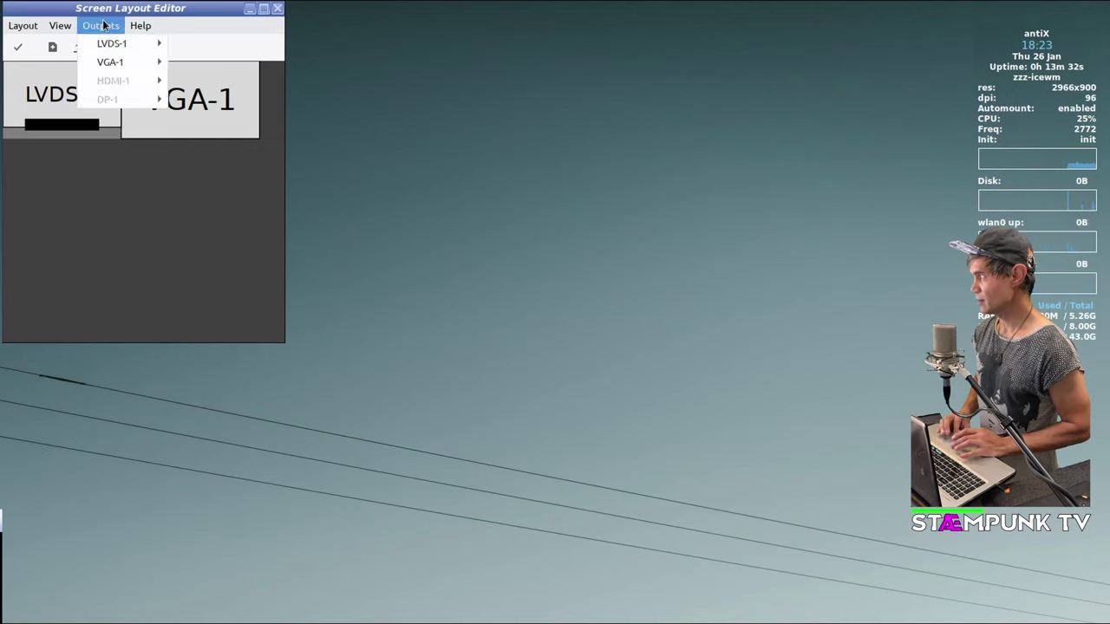
mouse_move(131, 44)
click(192, 45)
click(102, 26)
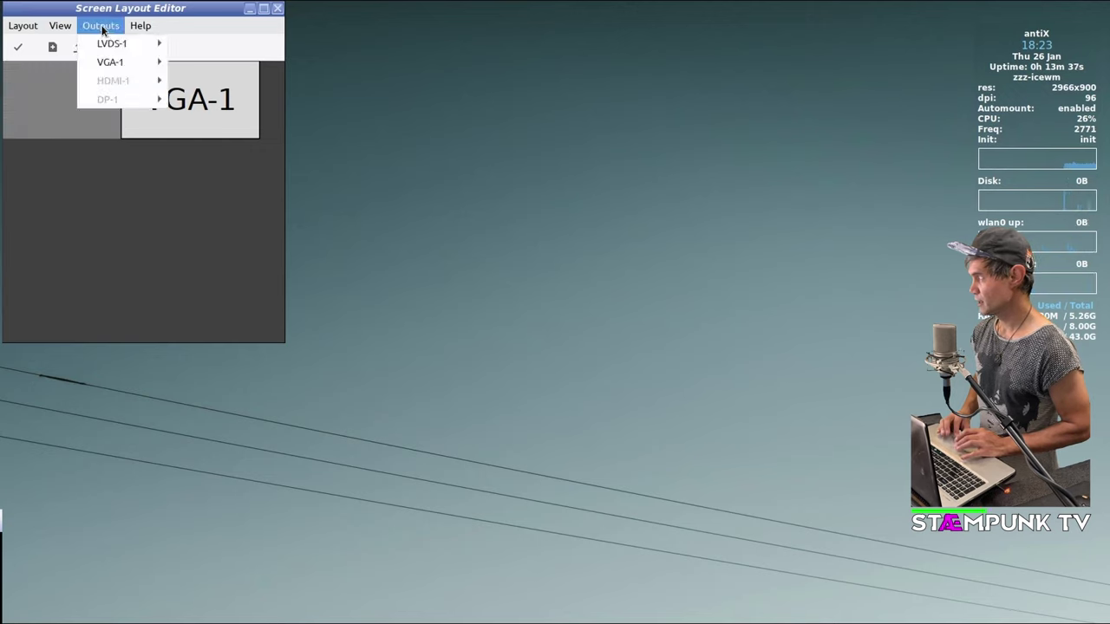
mouse_move(102, 62)
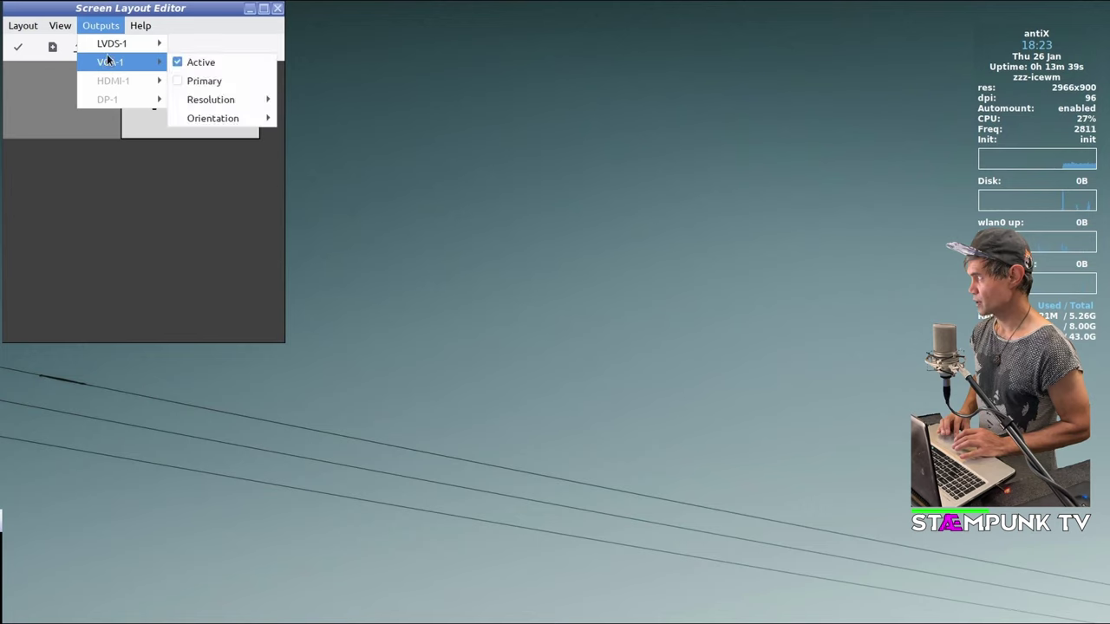
click(182, 81)
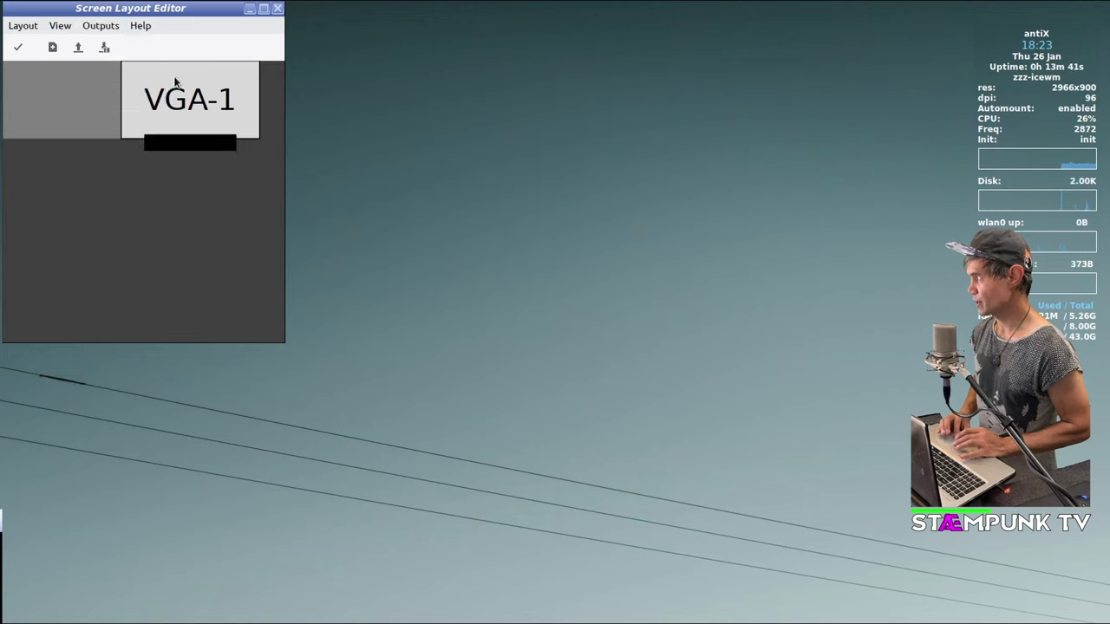
click(17, 47)
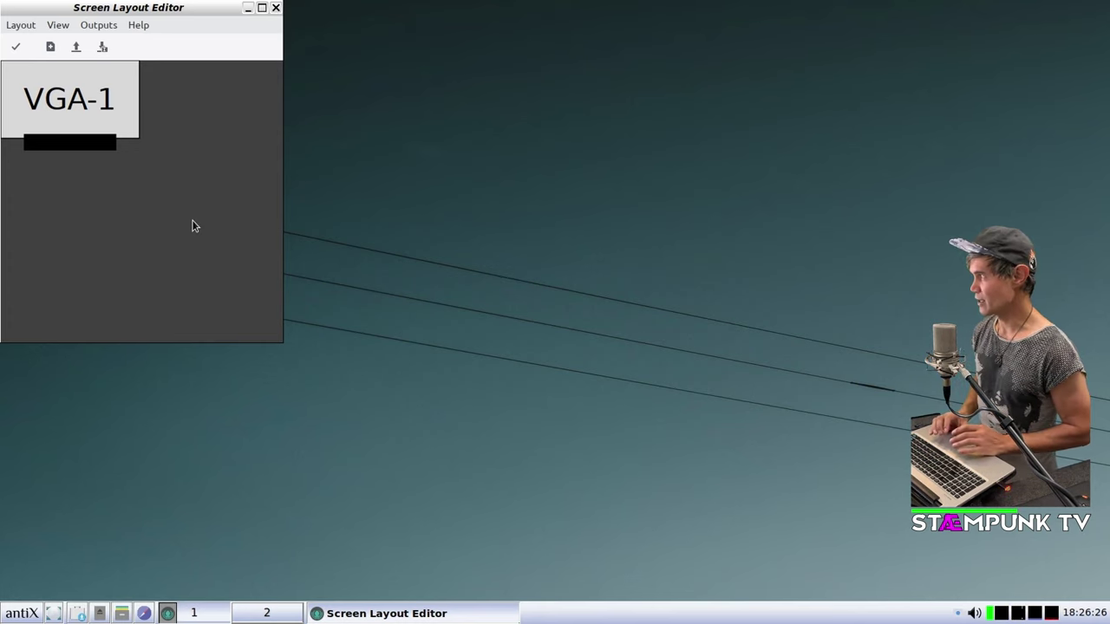
Save the layout over the existing default.sh, then close ARandR
click(23, 26)
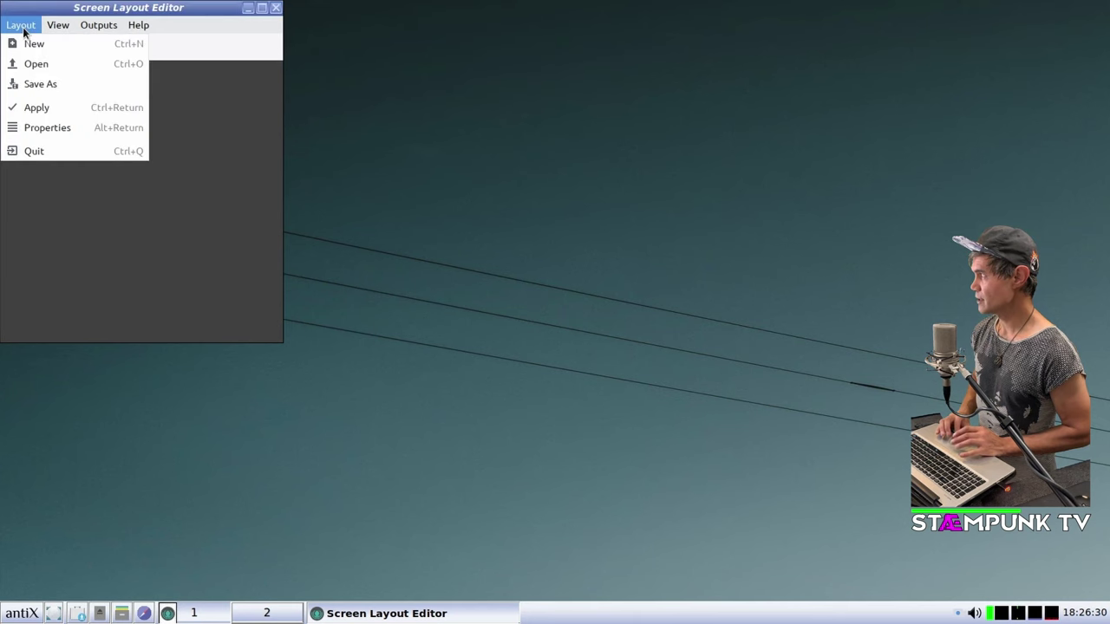
click(41, 85)
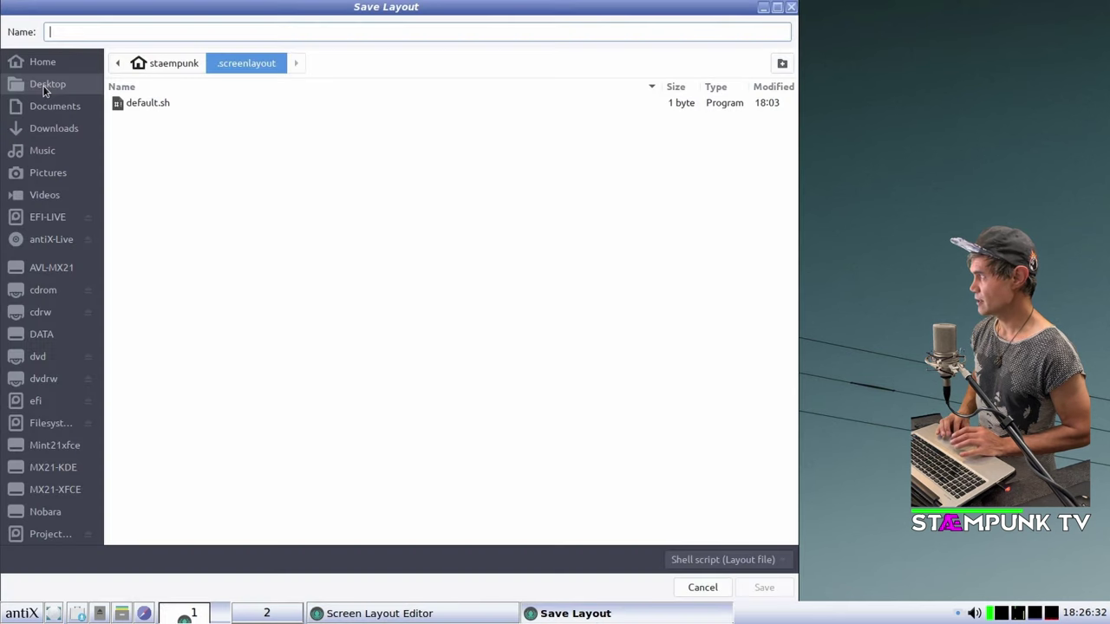
click(148, 104)
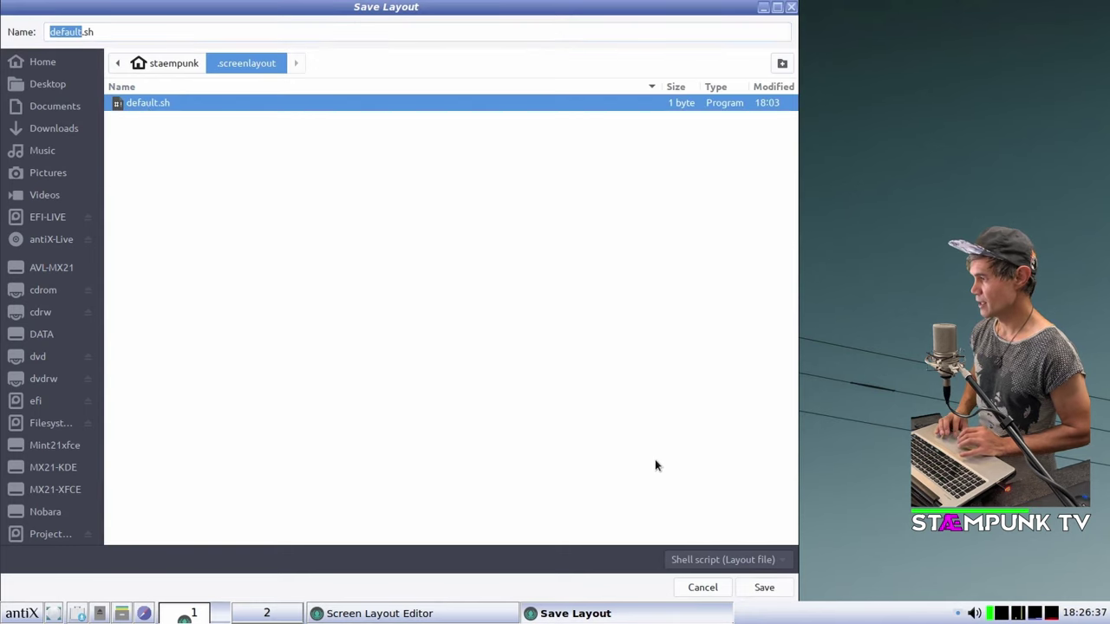
click(764, 587)
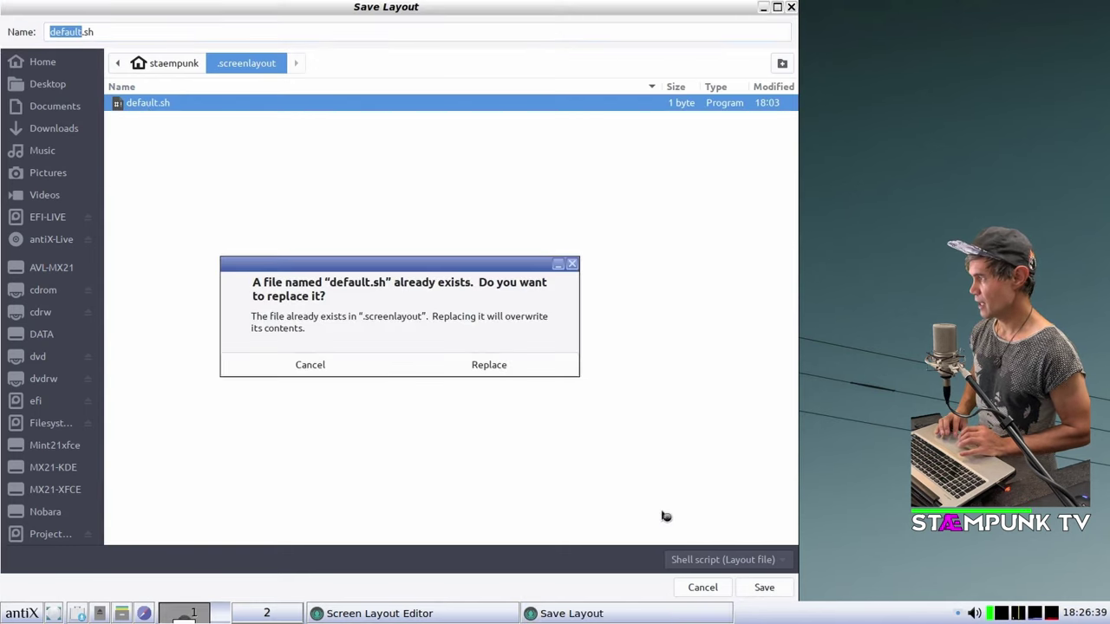
click(512, 363)
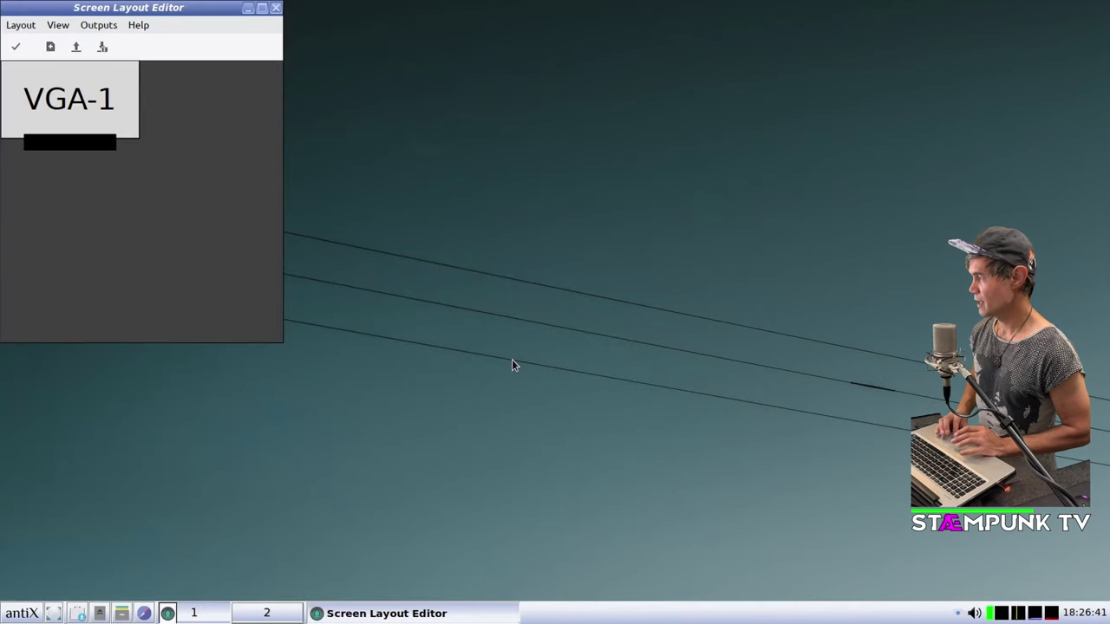
click(277, 8)
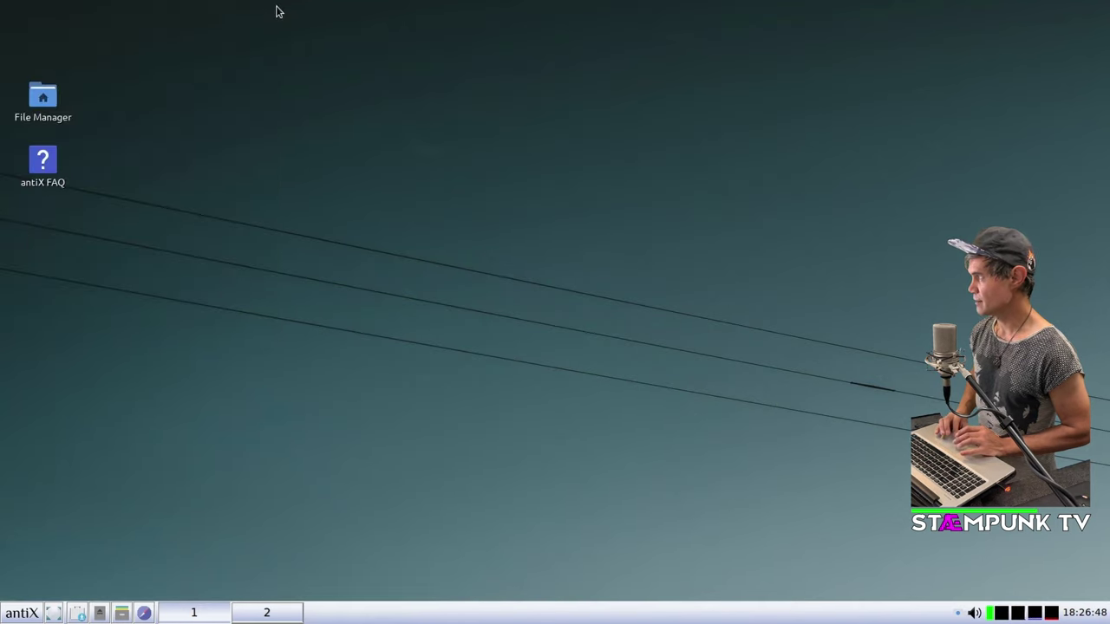
Restart the desktop session via the desktop menu's Logout options
right_click(296, 206)
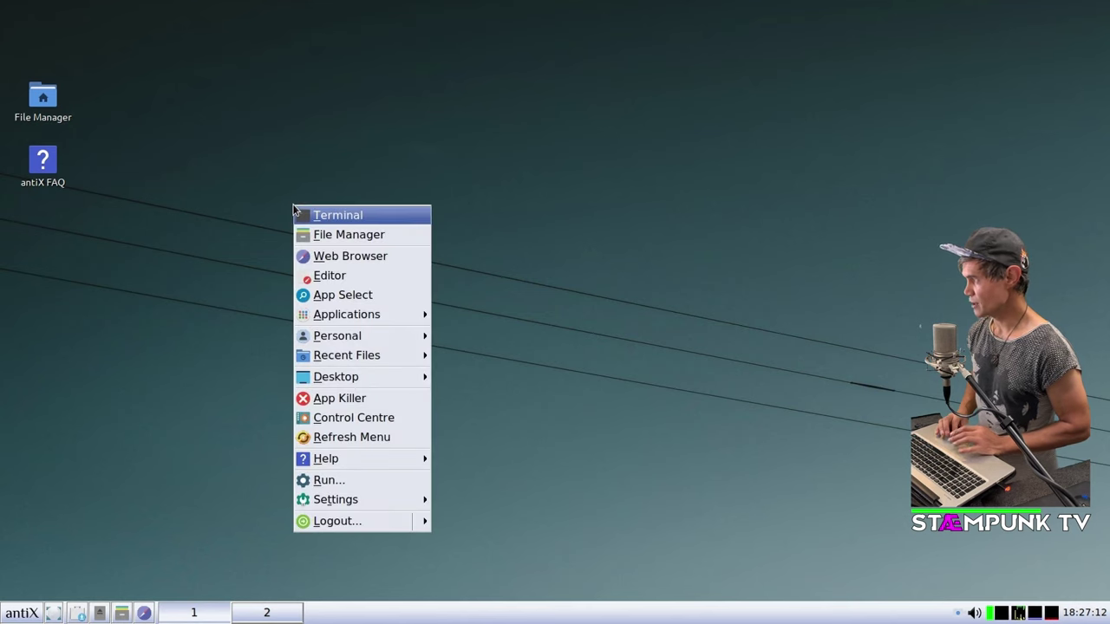
click(357, 520)
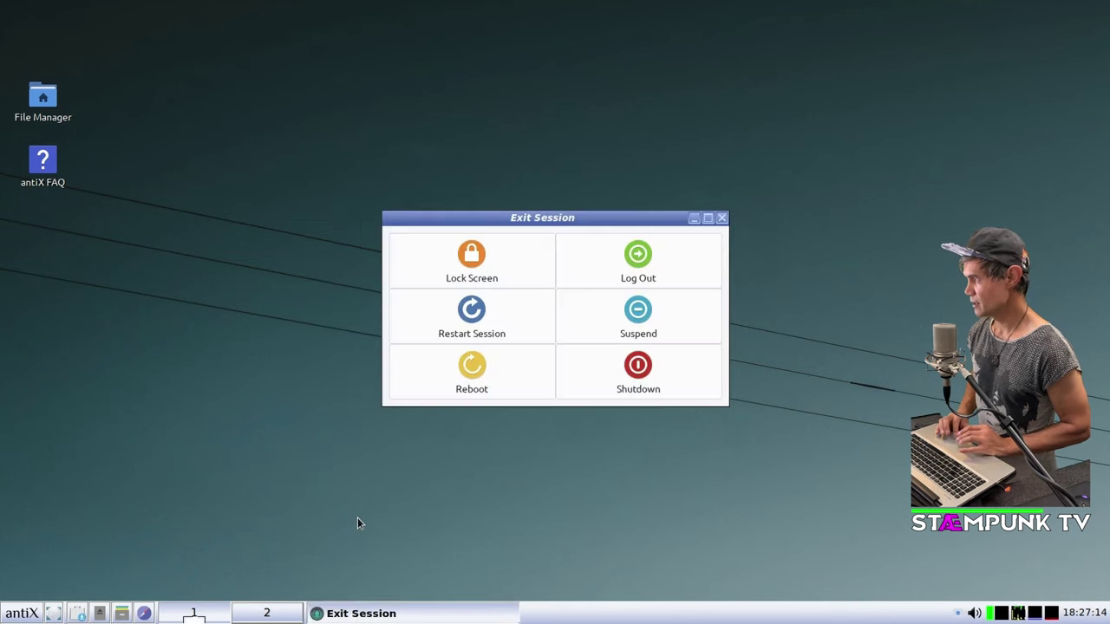
click(437, 325)
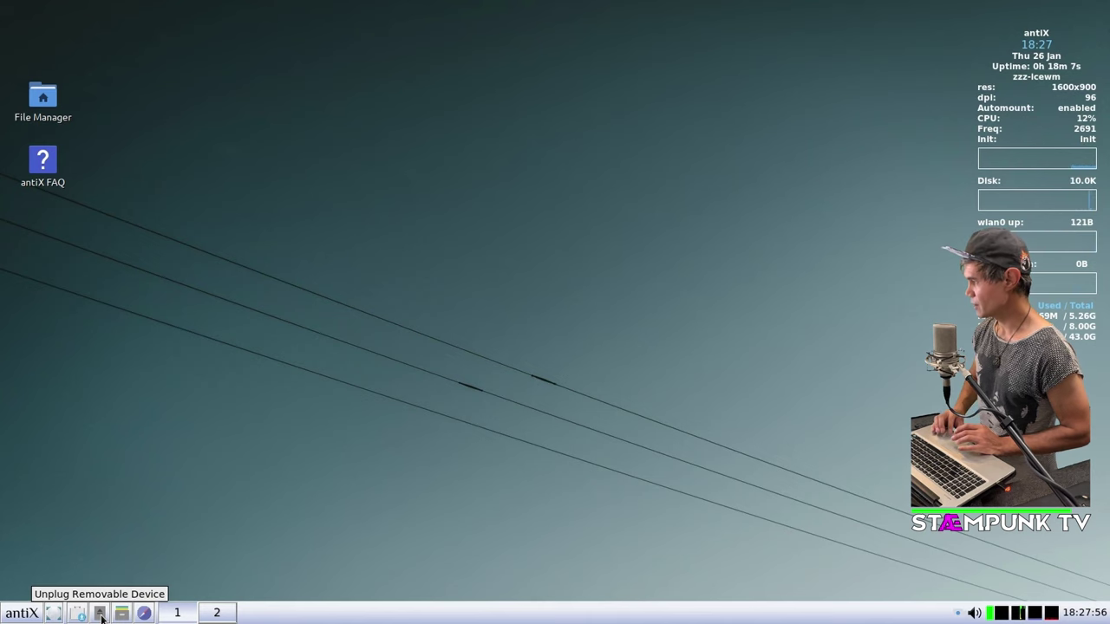
Unmount USB device sdc with the Unplug Removable Device tool and dismiss the report
click(100, 615)
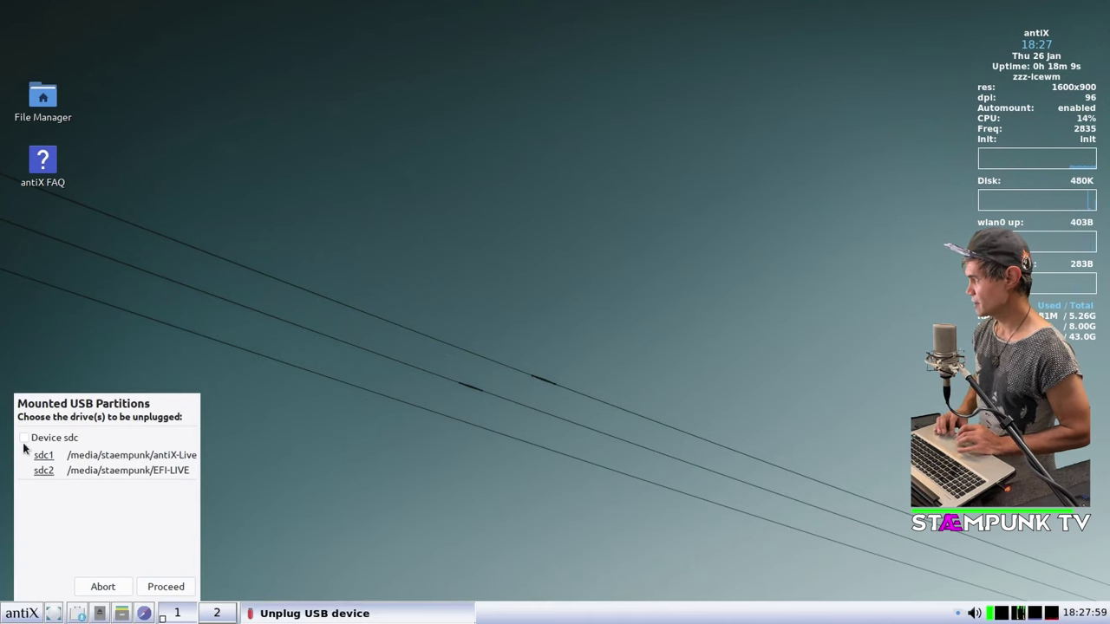
click(24, 438)
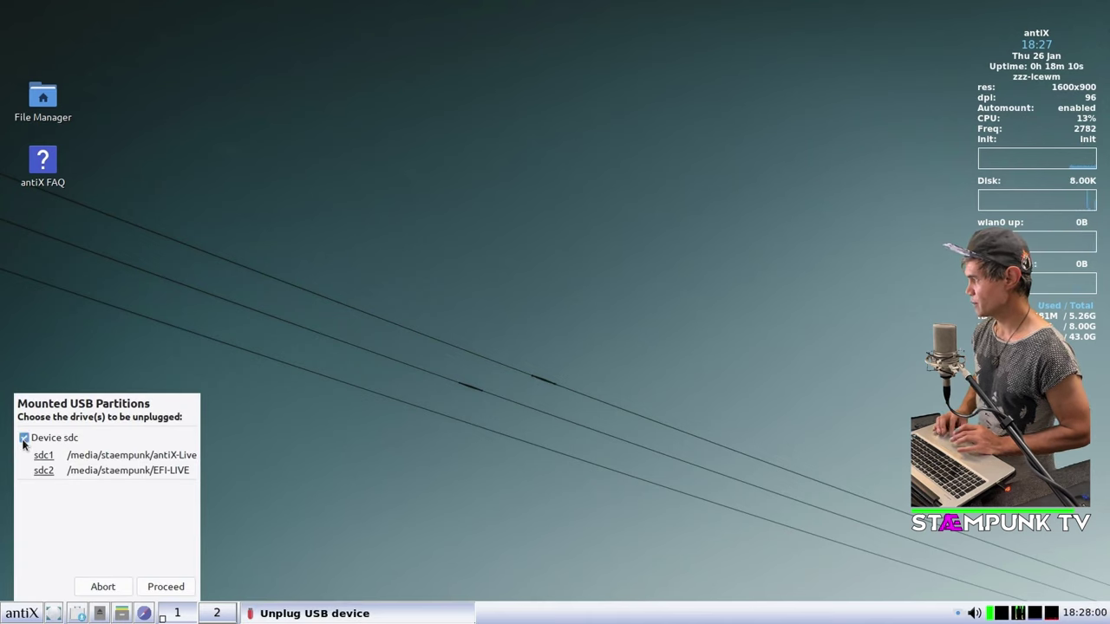
click(173, 587)
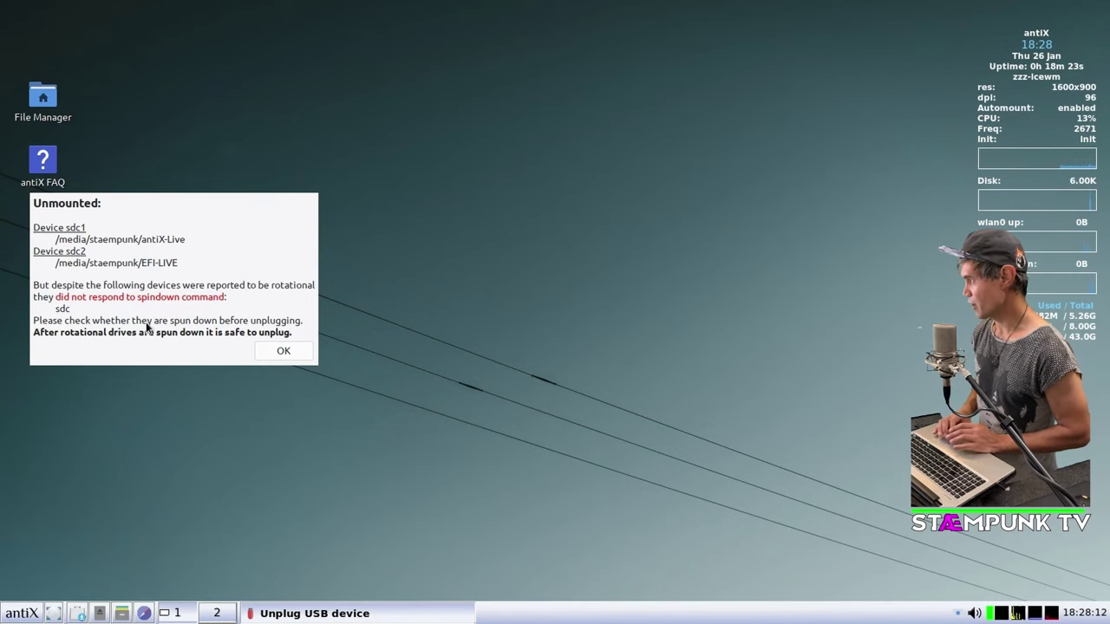
click(284, 349)
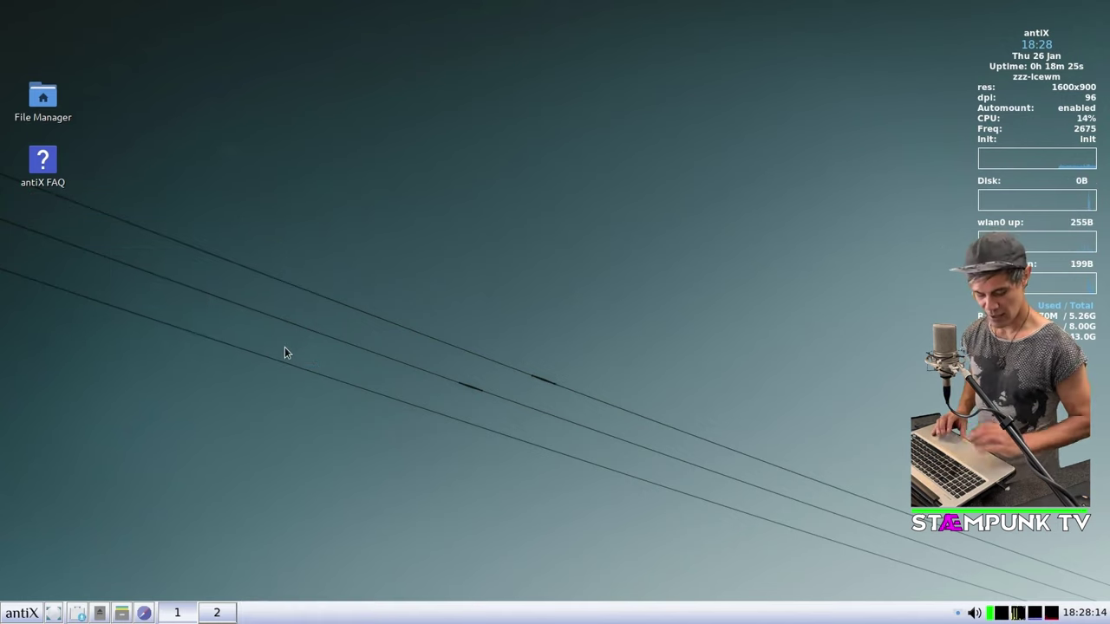
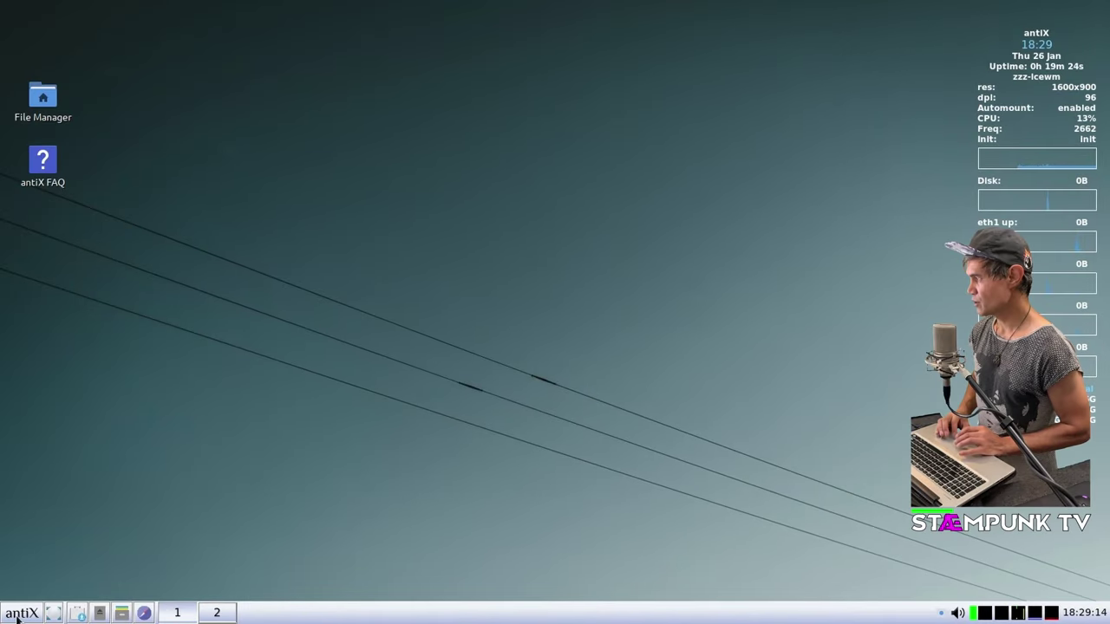
Go through the desktop root menu to Applications > Internet to reveal Connman UI Setup
click(19, 613)
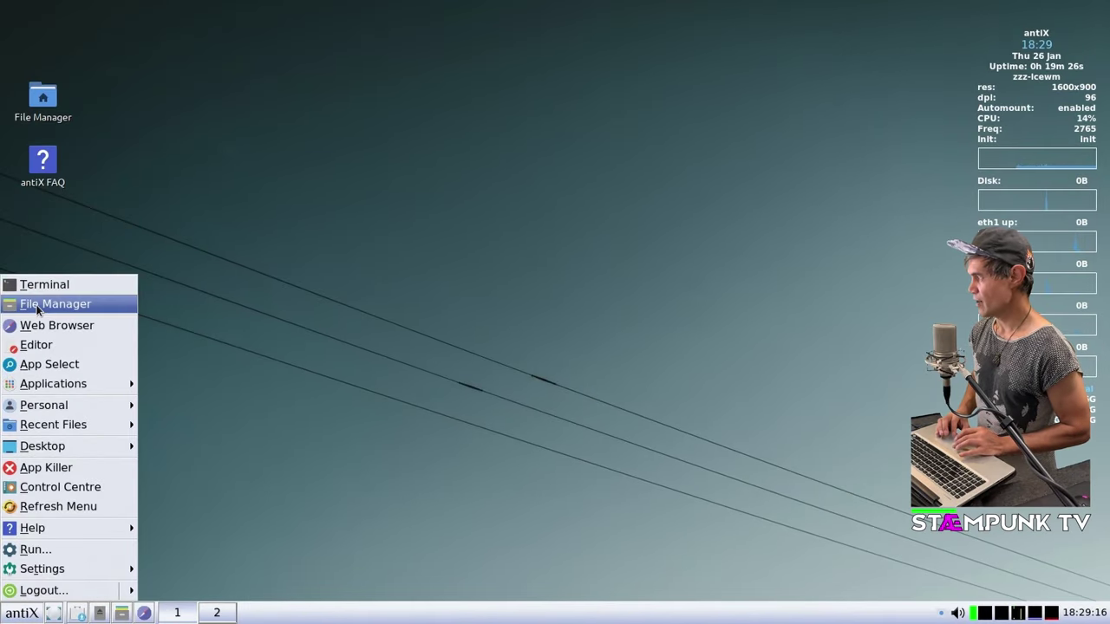
click(22, 617)
click(22, 618)
click(24, 615)
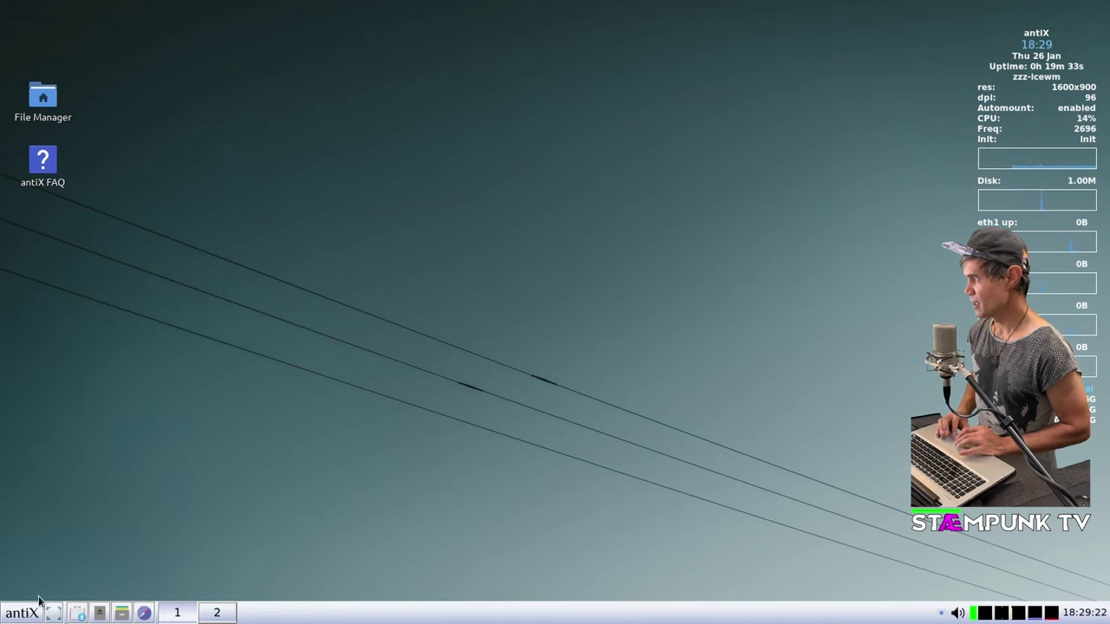
right_click(256, 172)
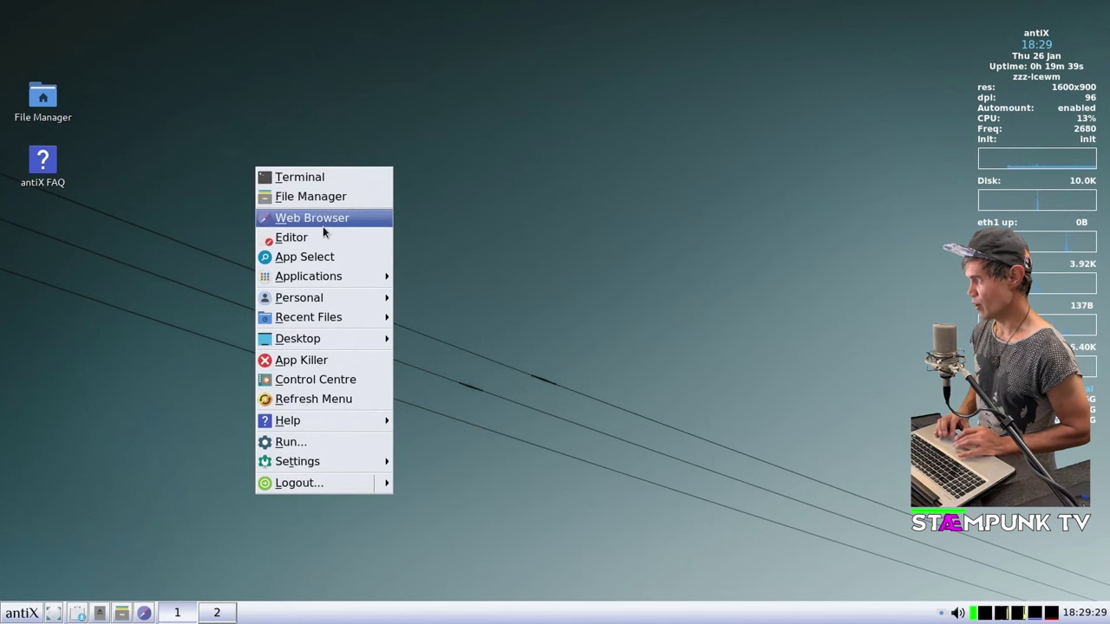
click(32, 616)
click(32, 616)
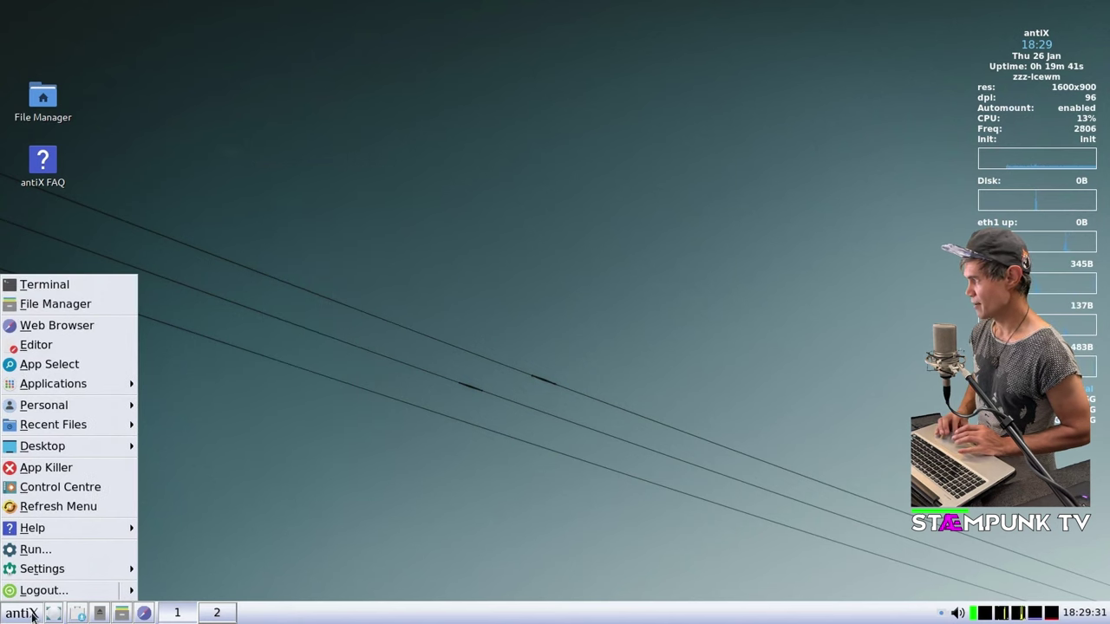
click(218, 190)
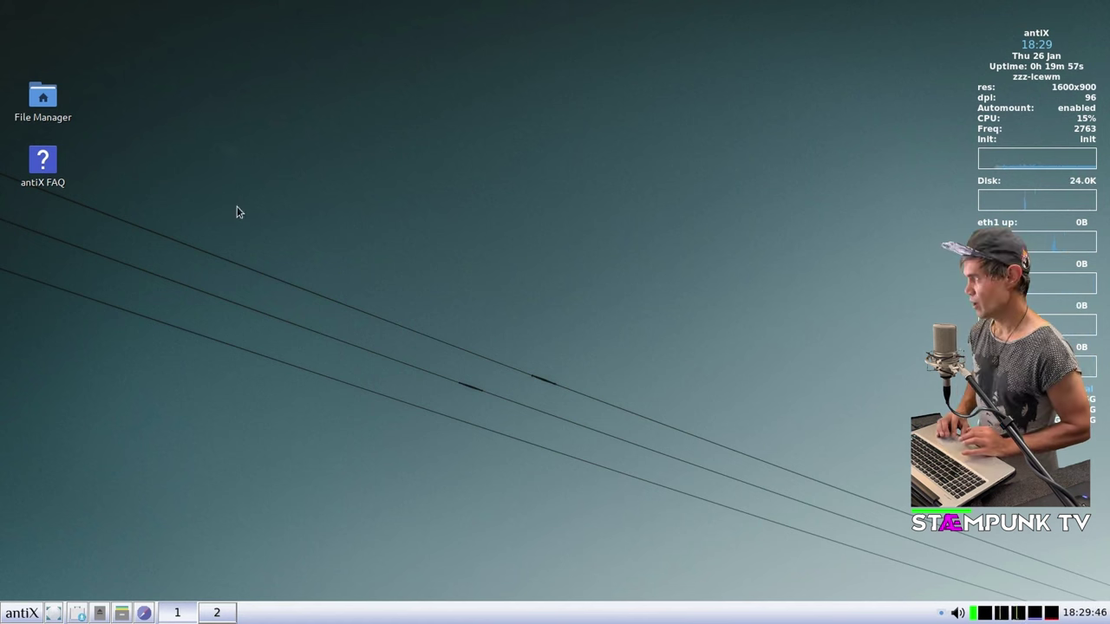
right_click(236, 209)
mouse_move(336, 317)
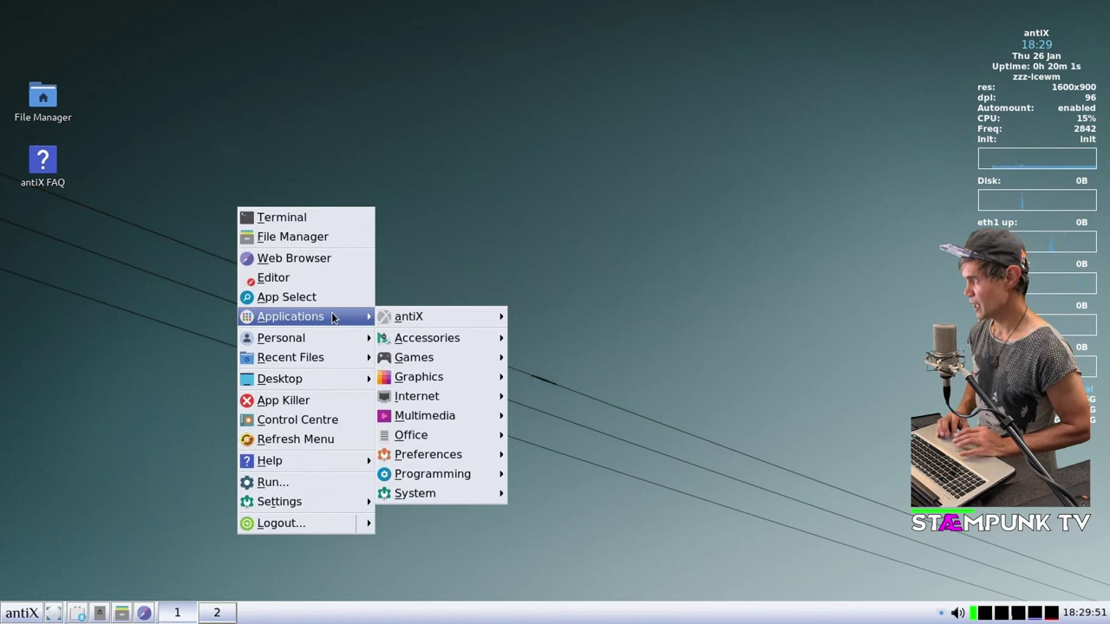
mouse_move(429, 396)
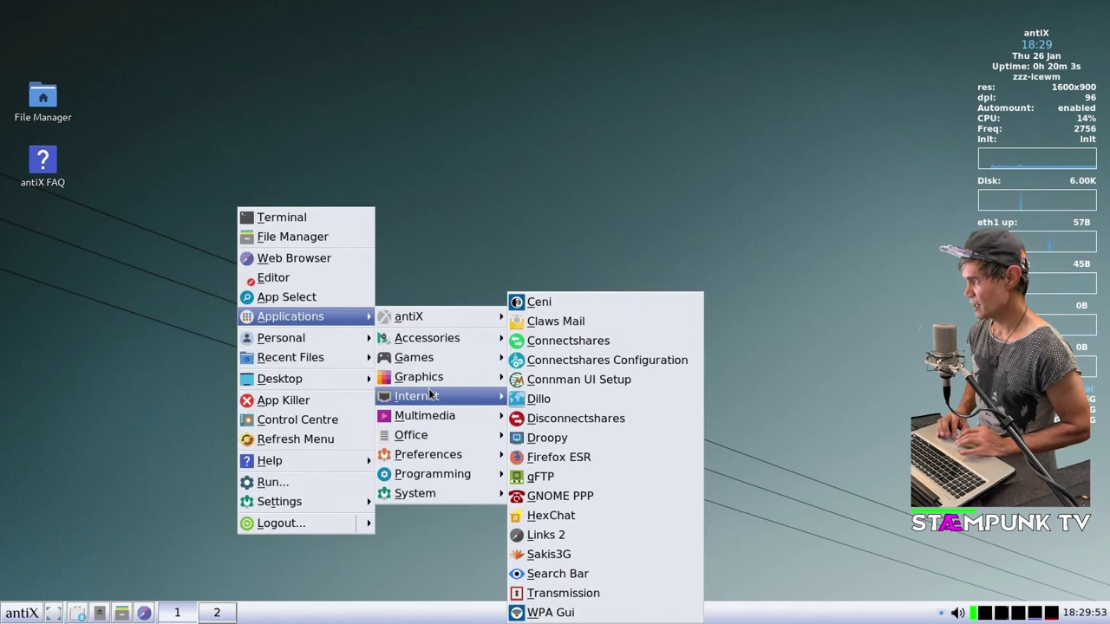
Launch Connman UI Setup, power off WiFi on the Status tab, and minimize the window
click(548, 381)
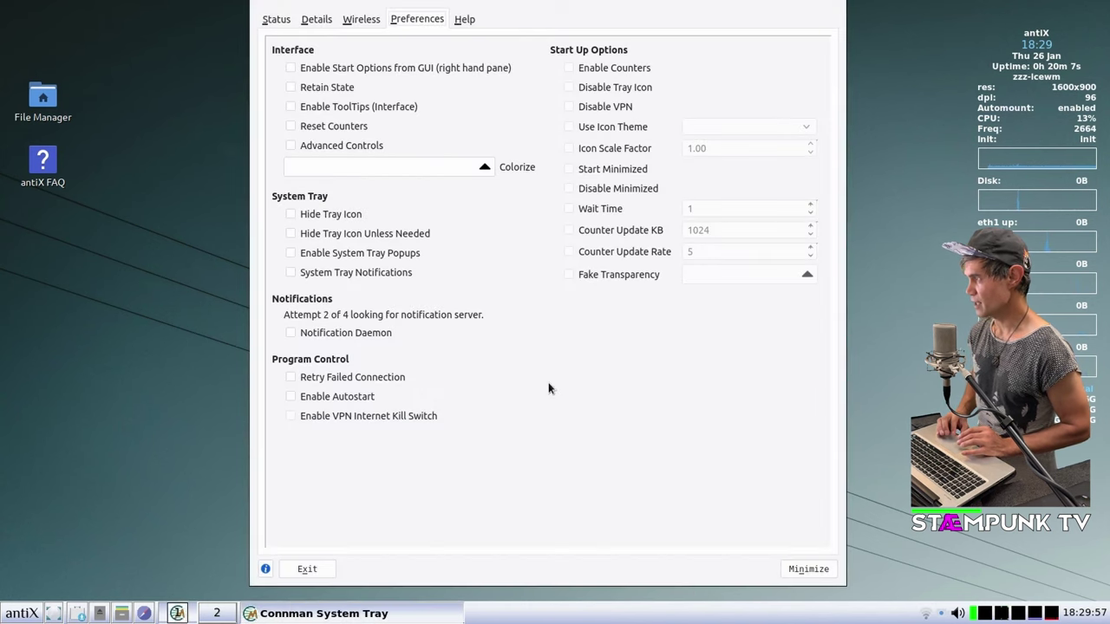
click(275, 20)
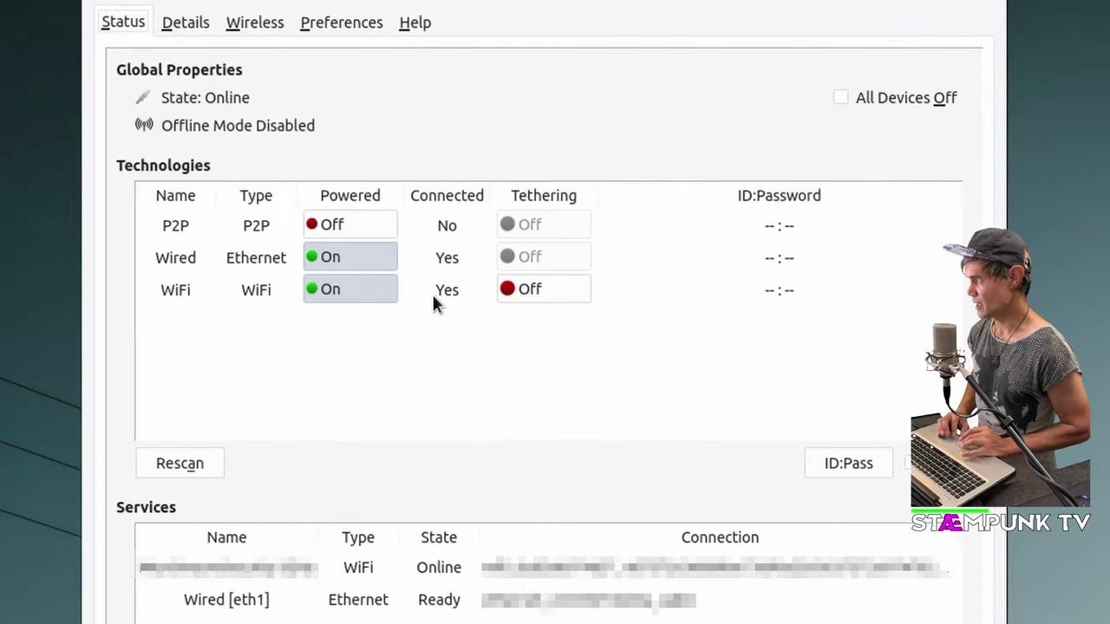
click(353, 288)
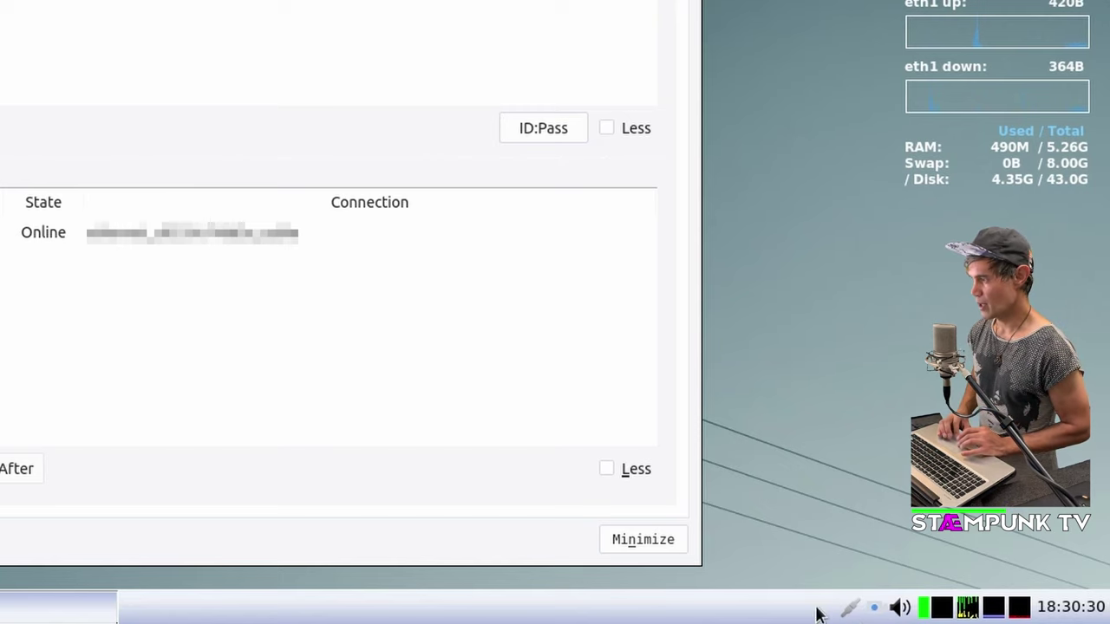
click(636, 540)
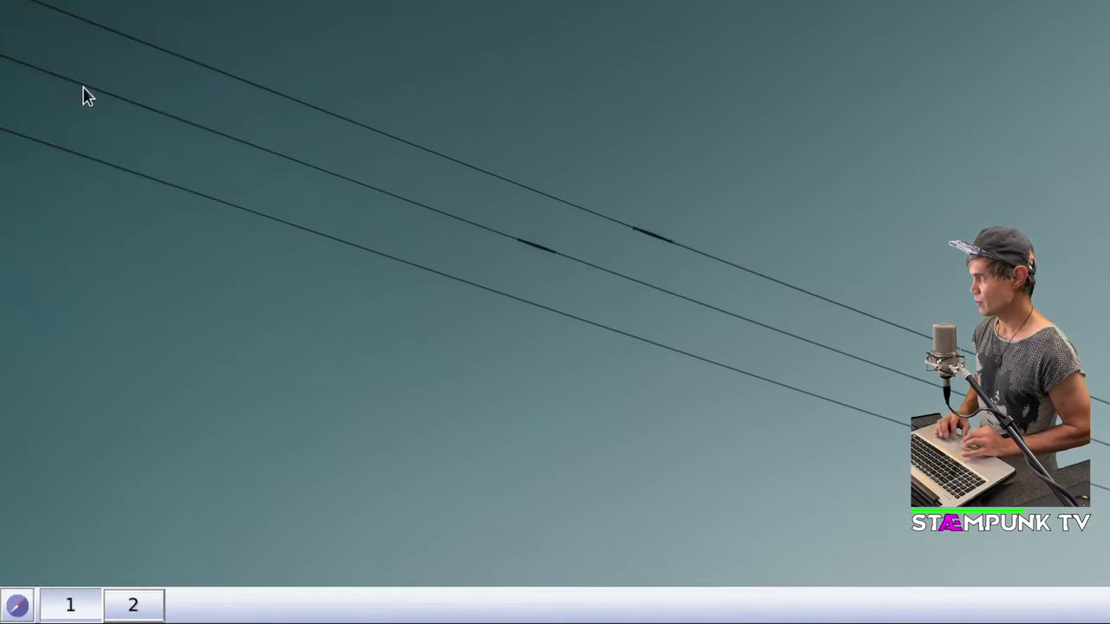
From the desktop menu, open Control Centre's Session tools and edit User Desktop-Session in Geany
right_click(87, 95)
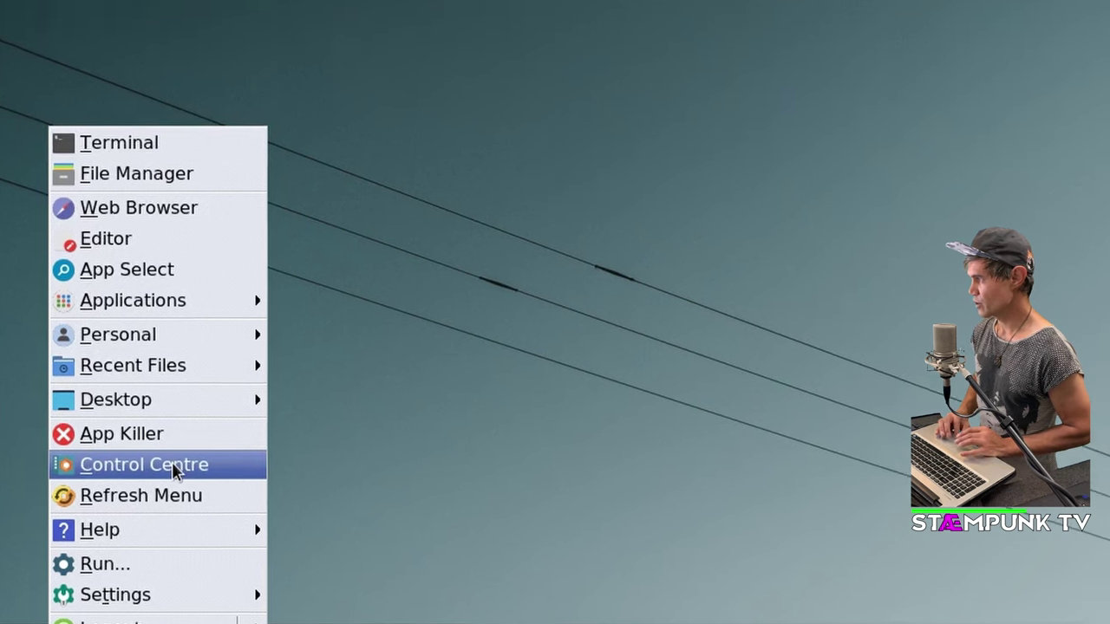
click(173, 471)
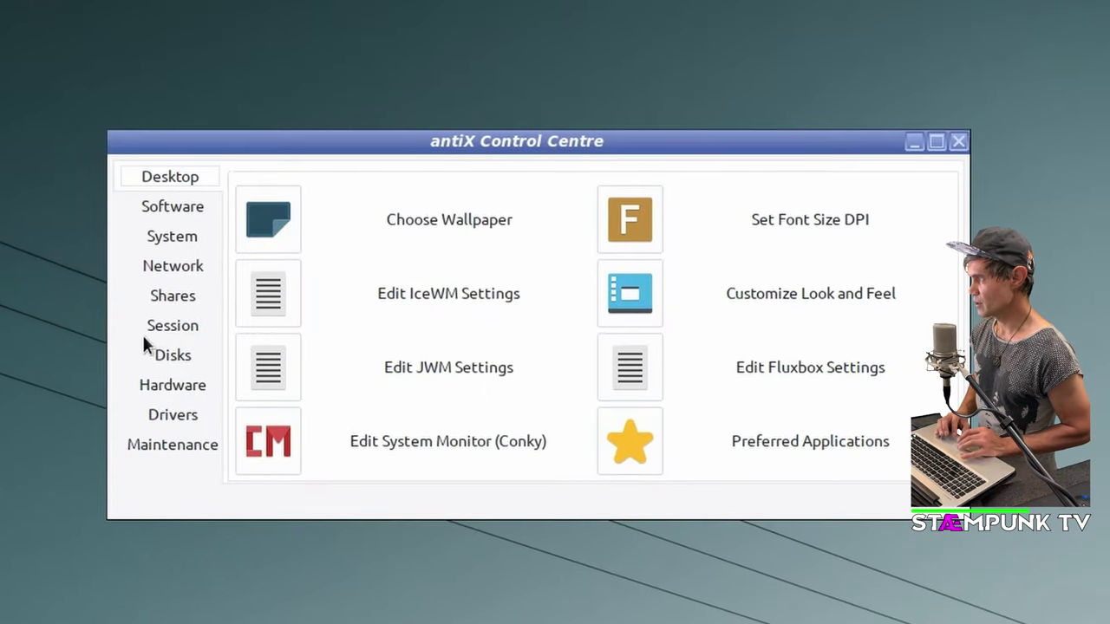
click(171, 329)
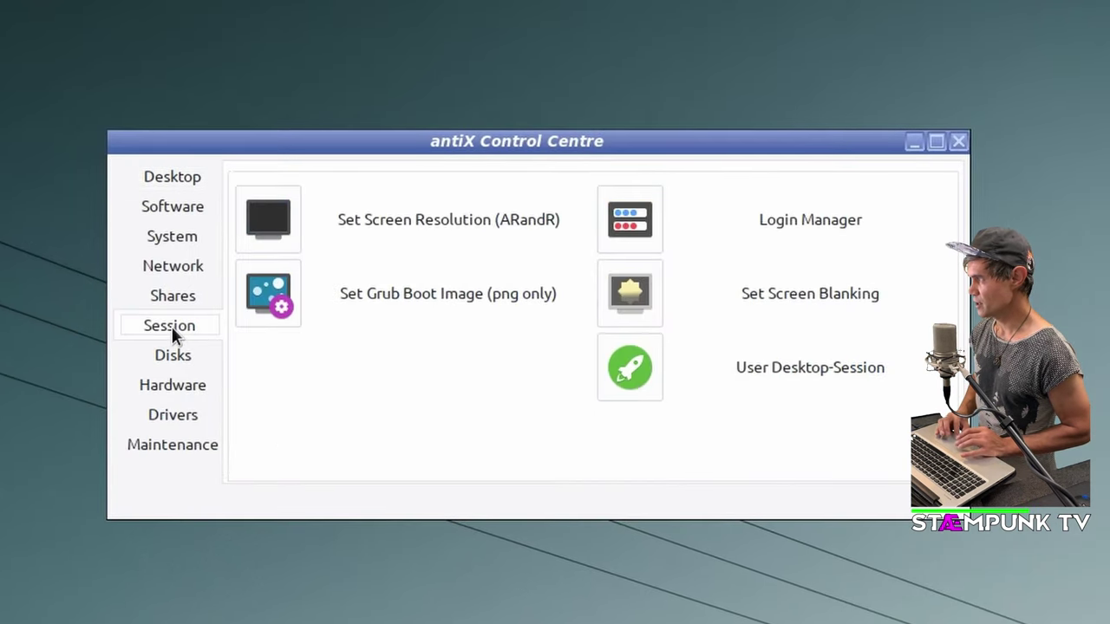
click(623, 373)
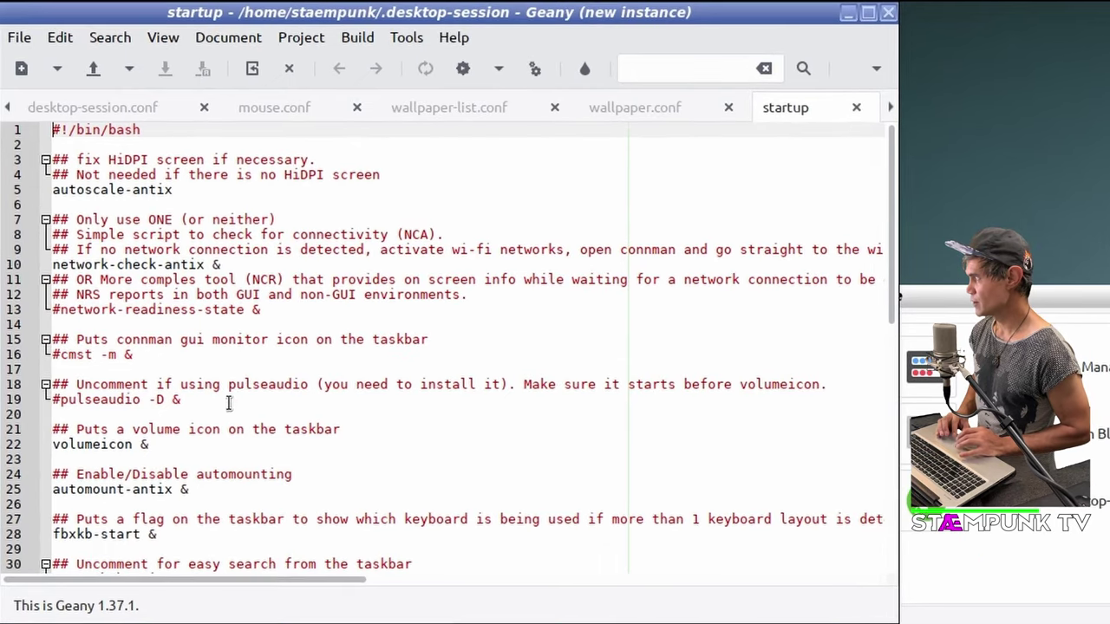
Uncomment the 'cmst -m &' line 16, save the startup file, and close Geany
click(61, 354)
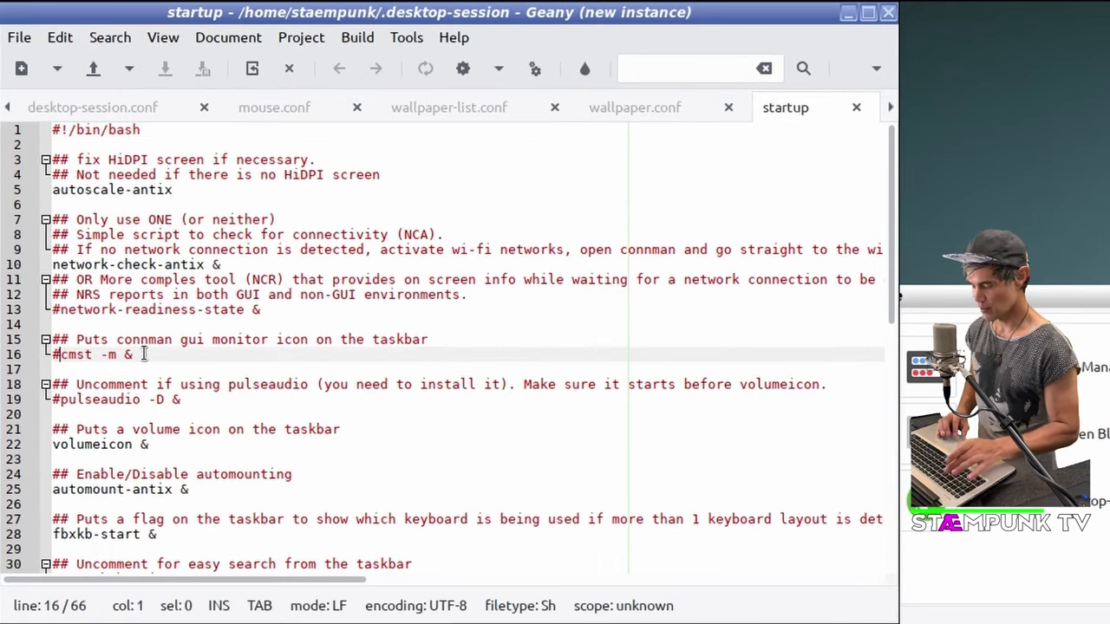
key(BackSpace)
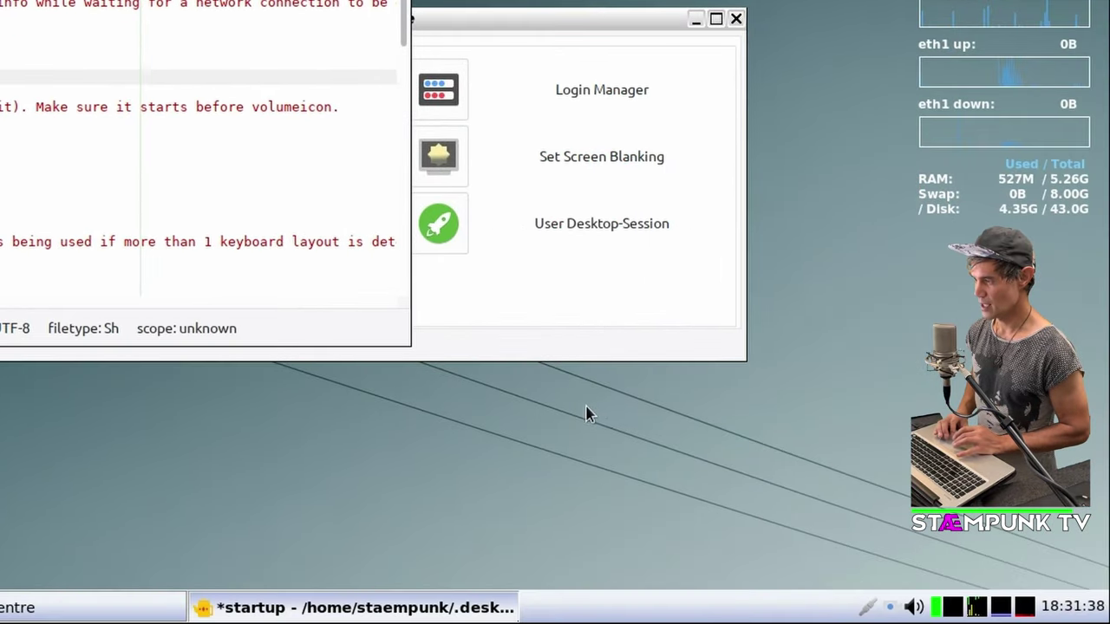
click(877, 610)
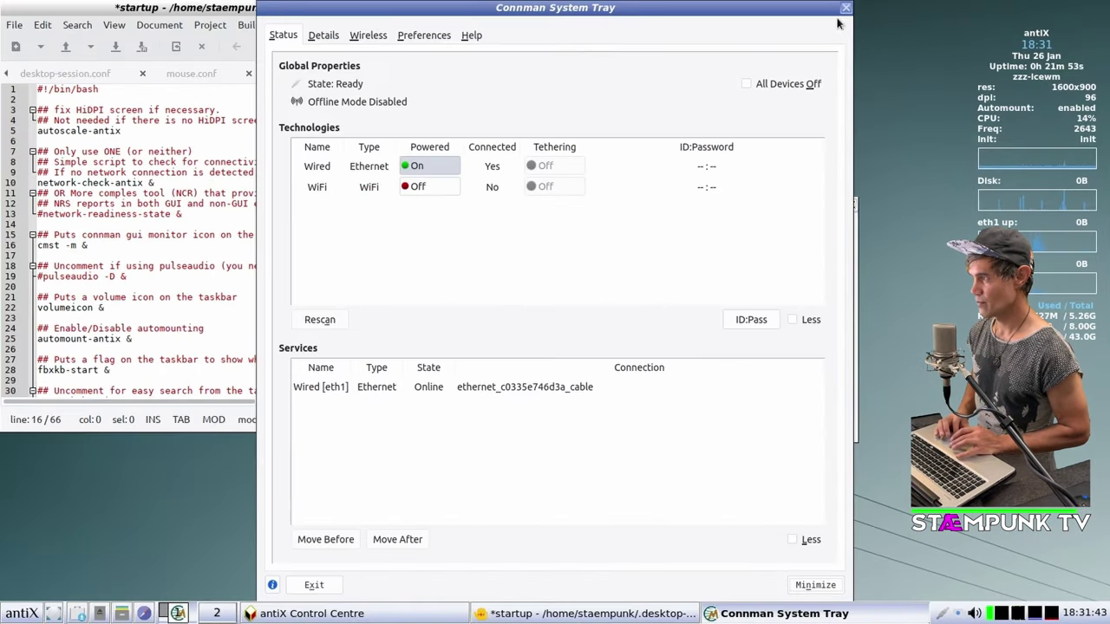
click(815, 584)
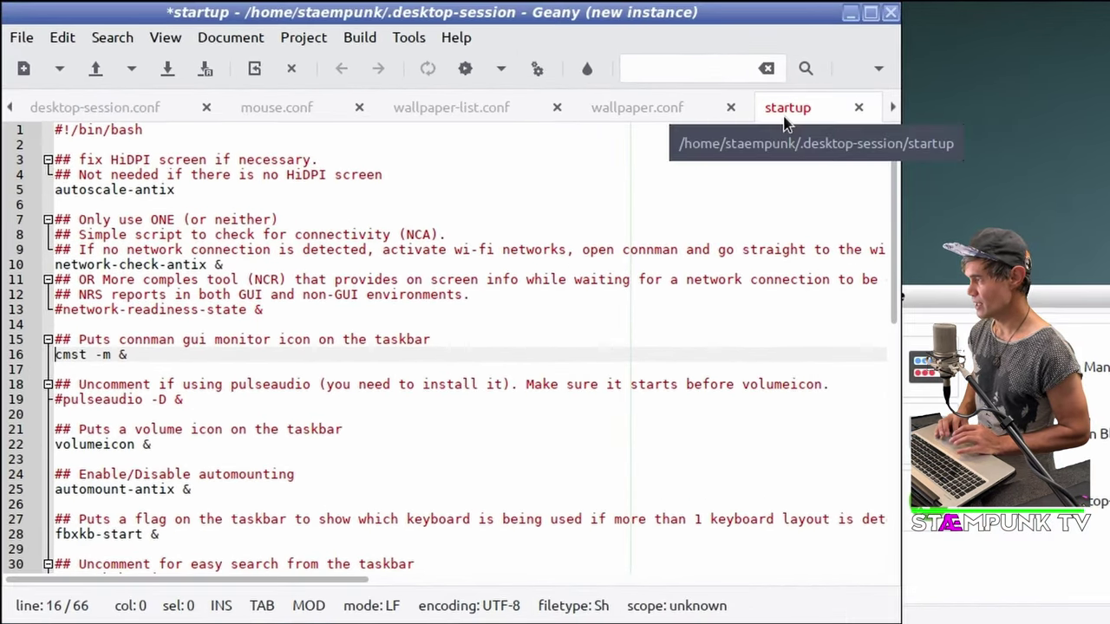
key(ctrl+s)
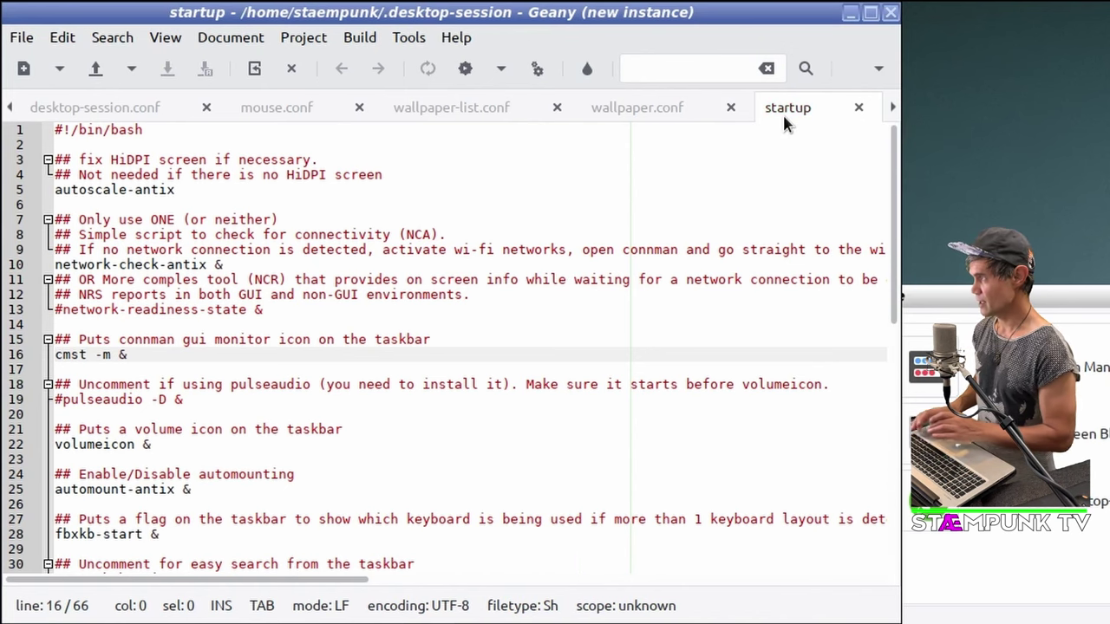
click(890, 12)
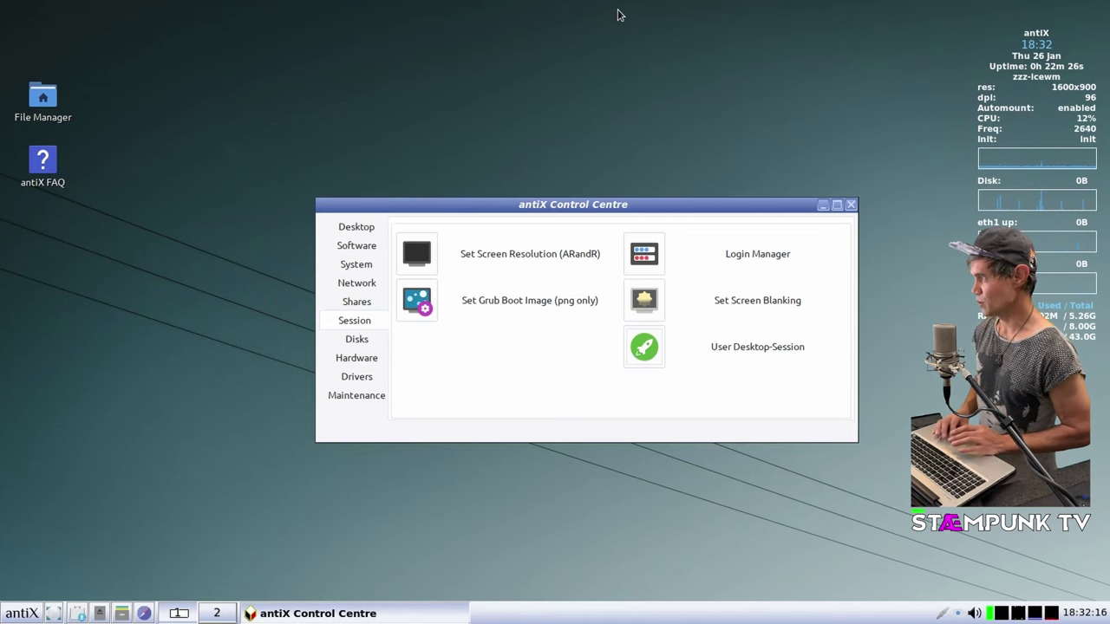
Review the Repo Manager mirrors from the Software tools, keeping the Los Angeles CA mirror
click(361, 250)
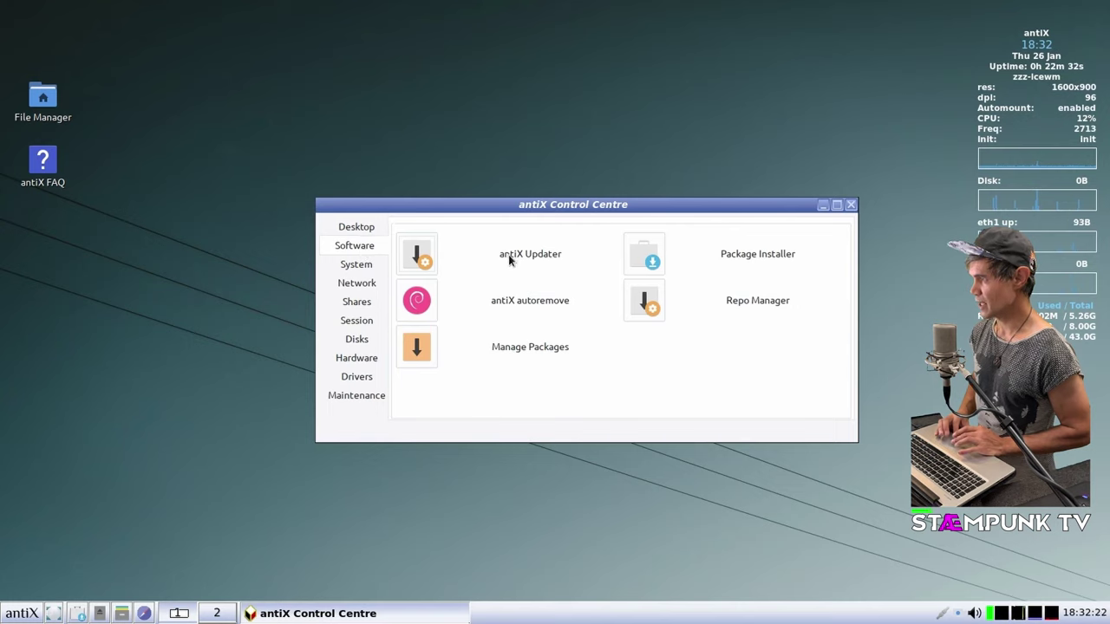
click(644, 301)
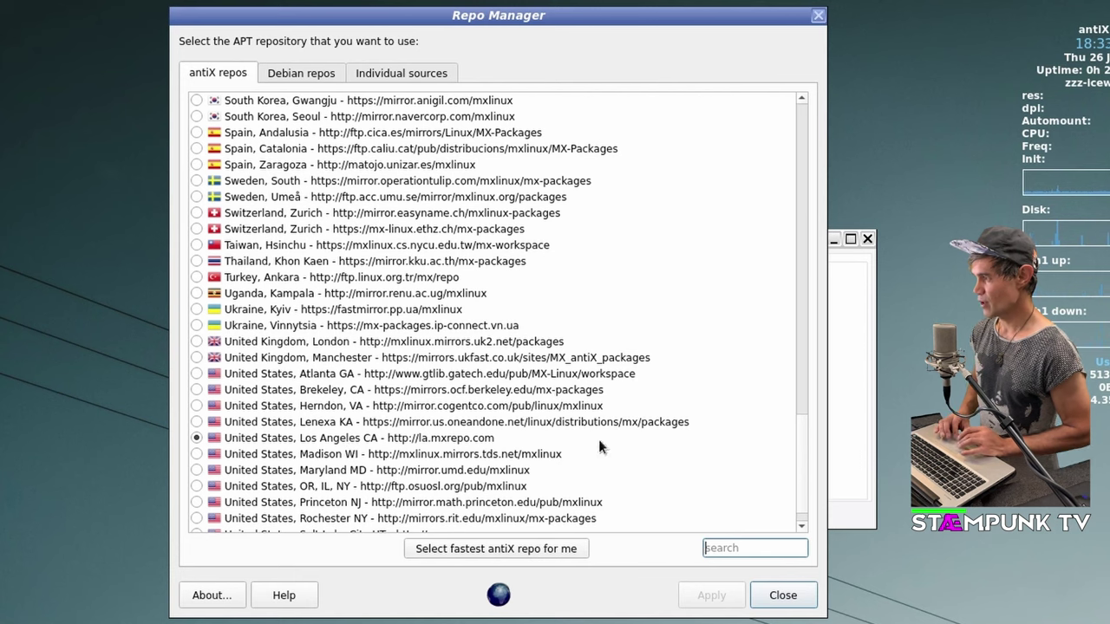
click(782, 593)
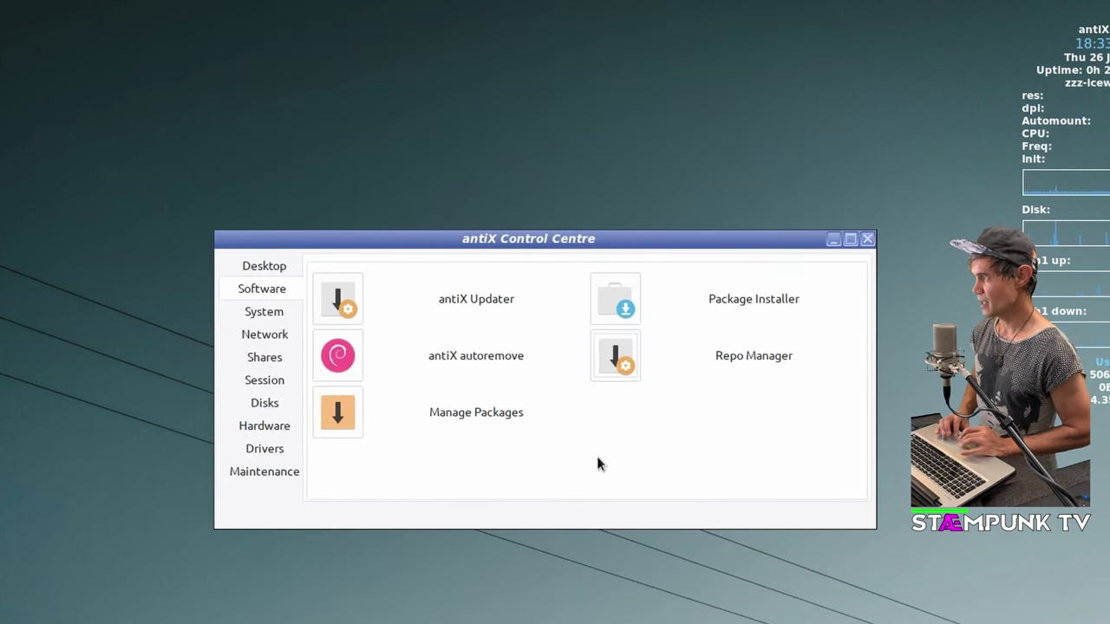
Run antiX Updater, confirm upgrading 110 packages, and answer Y to the first config-file prompt
click(343, 297)
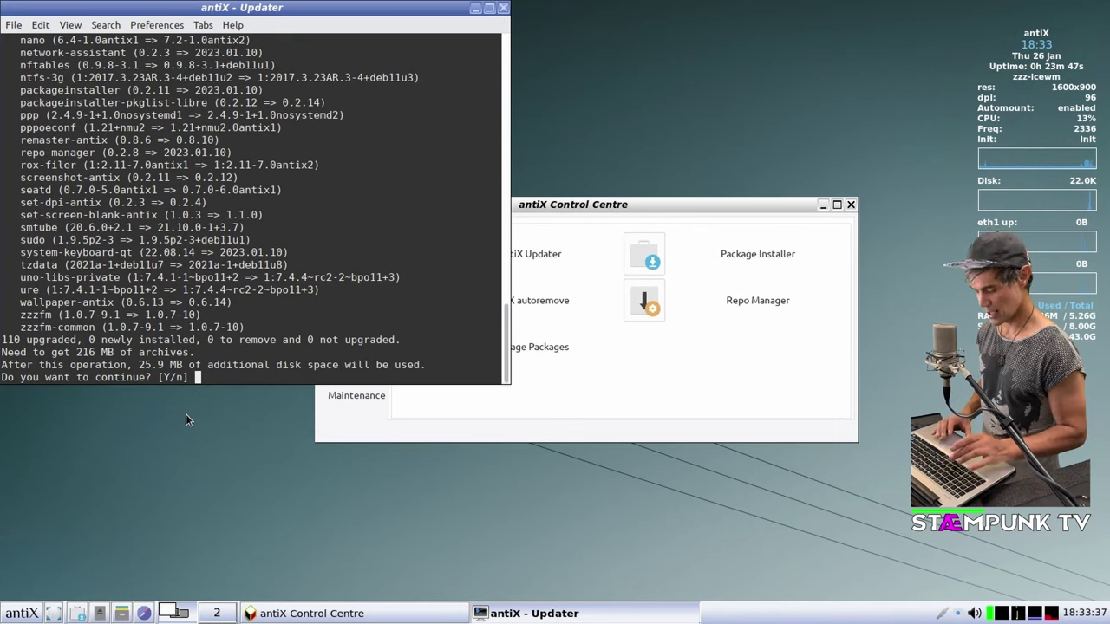
key(Return)
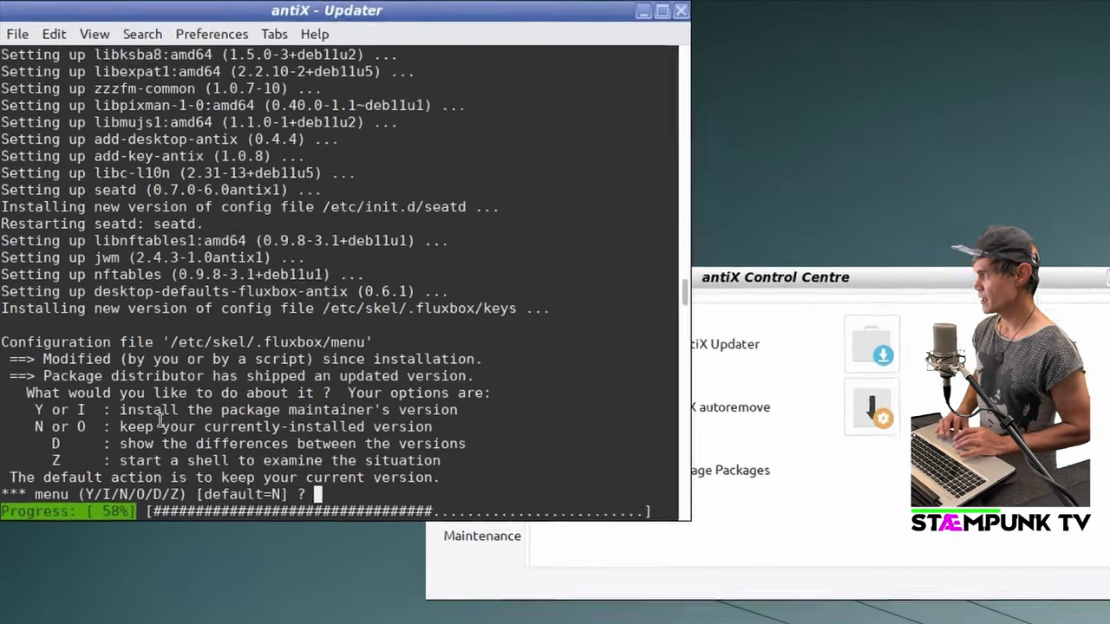
drag(99, 340, 342, 335)
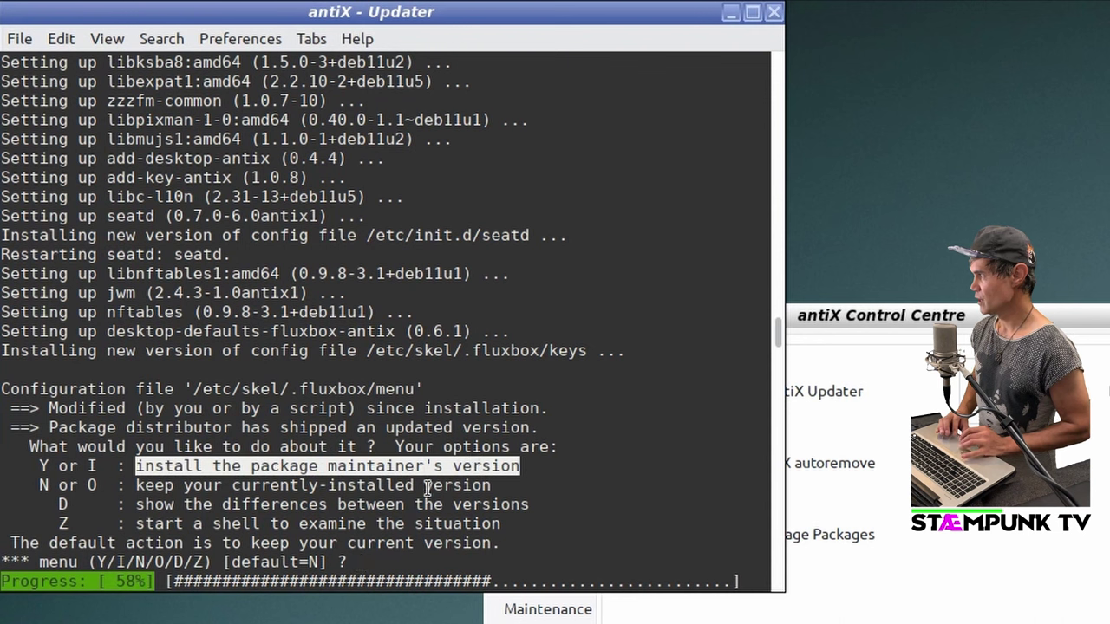
double_click(171, 488)
drag(171, 487, 461, 486)
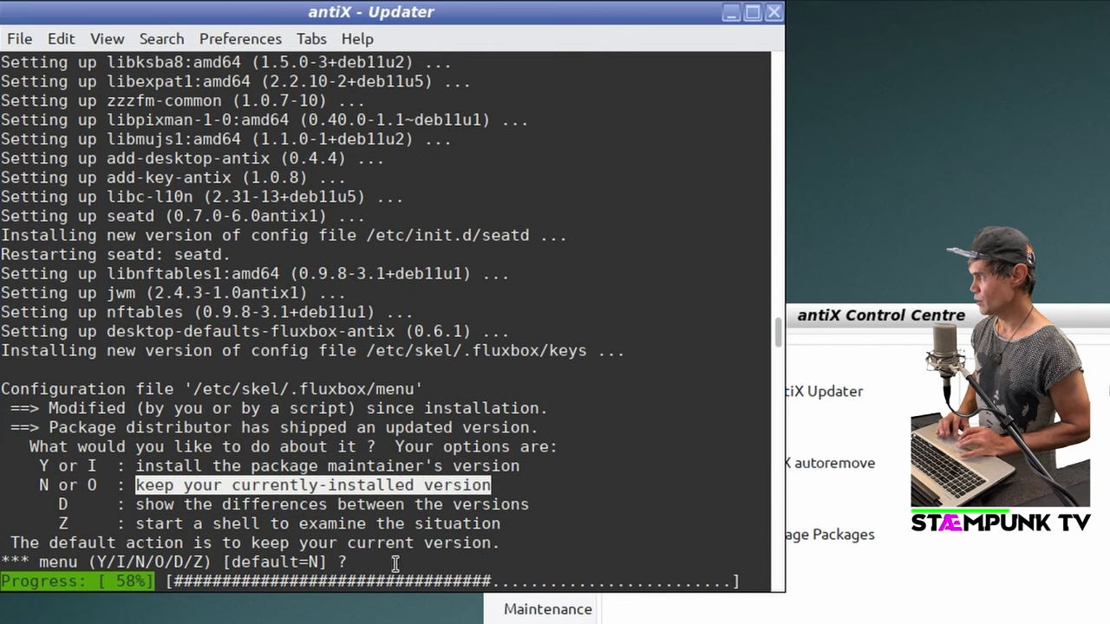
text(Y)
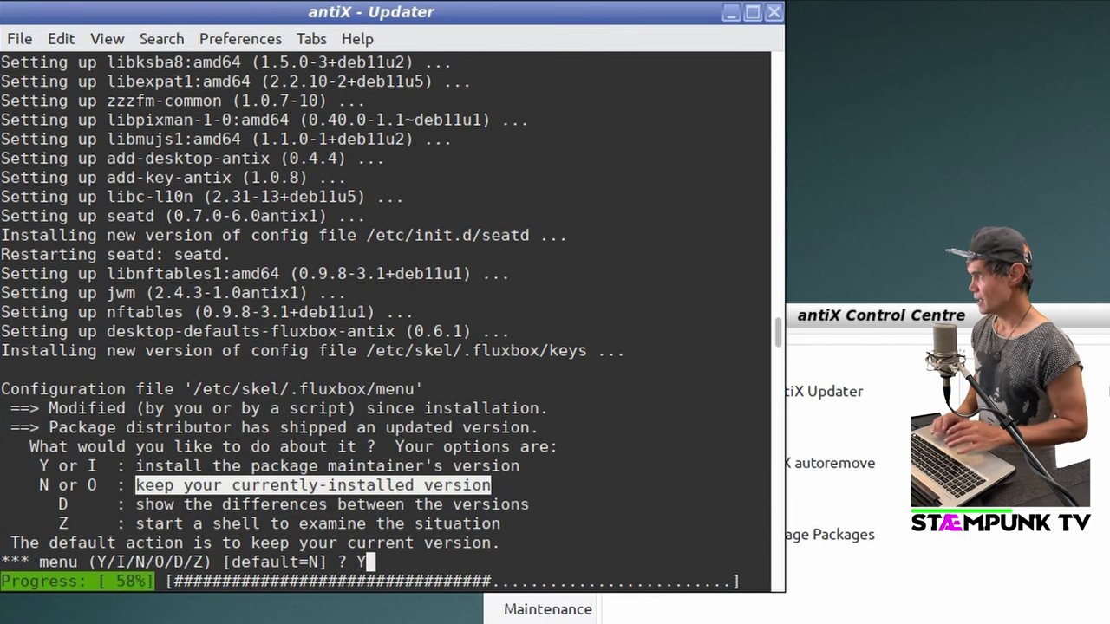
click(295, 466)
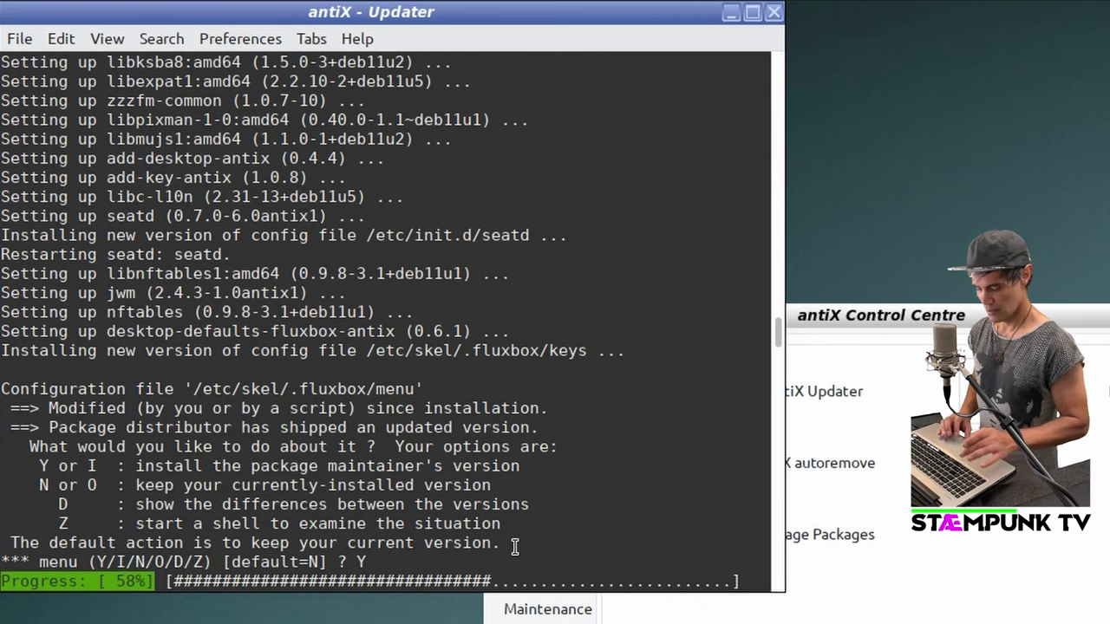
key(Return)
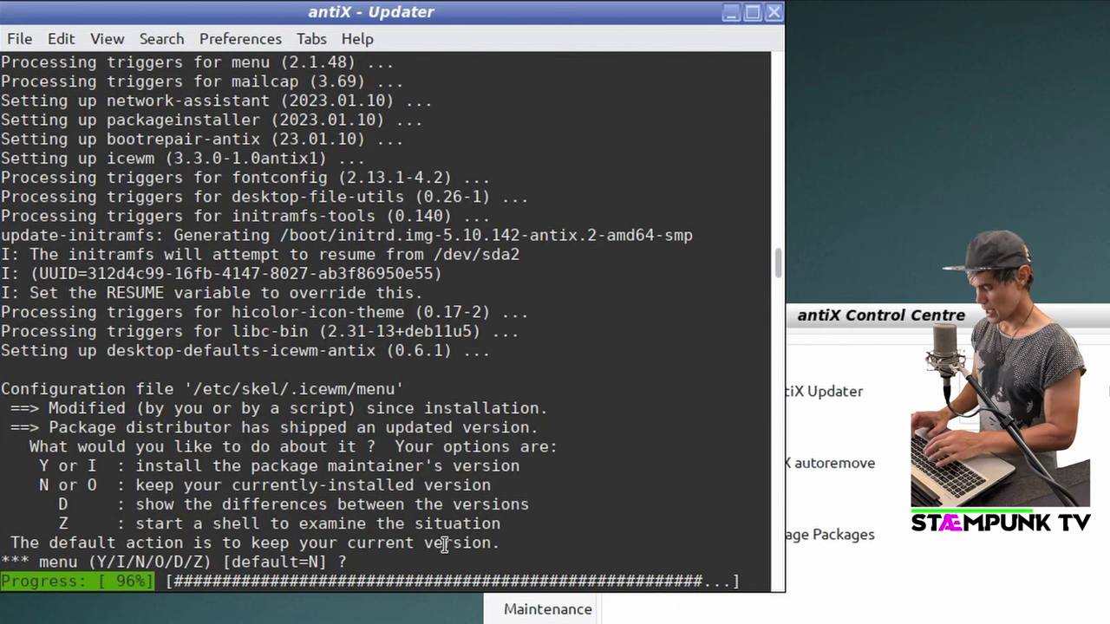
Answer Y to install the maintainer's new IceWM and JWM menu files
text(Y)
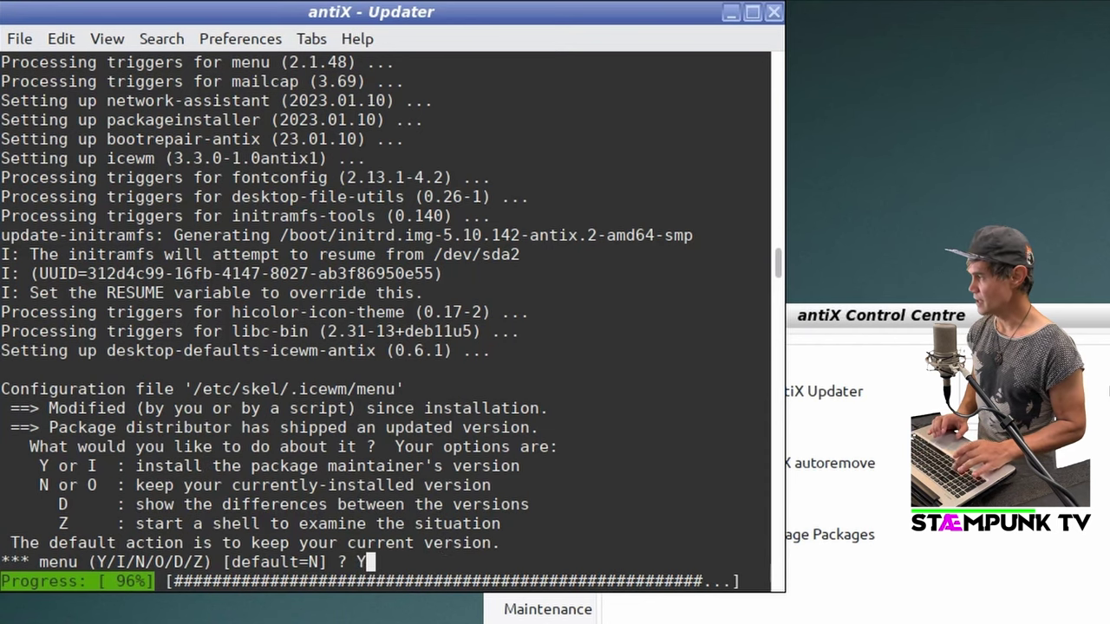
key(Return)
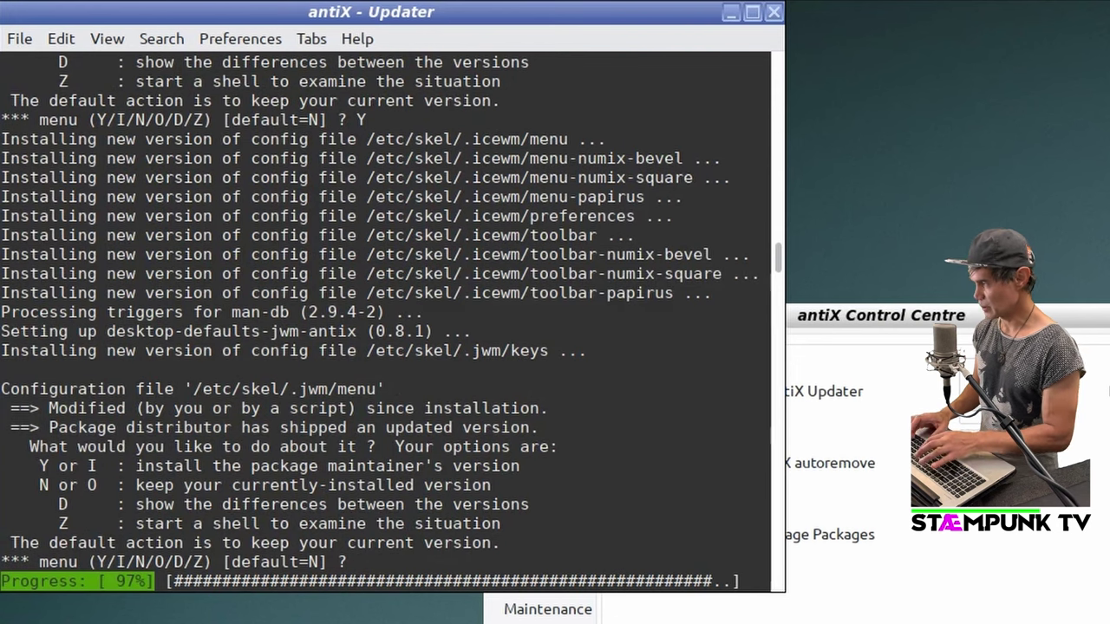
text(Y)
key(Return)
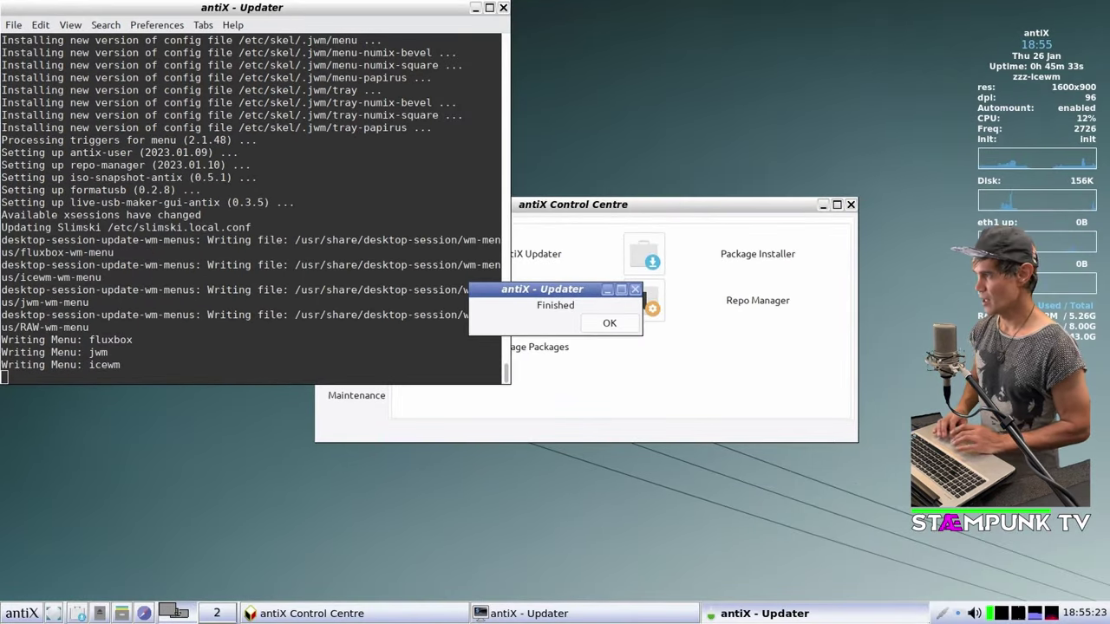
Dismiss the update notice and run antiX autoremove with the administrator password, removing 0 packages
click(595, 322)
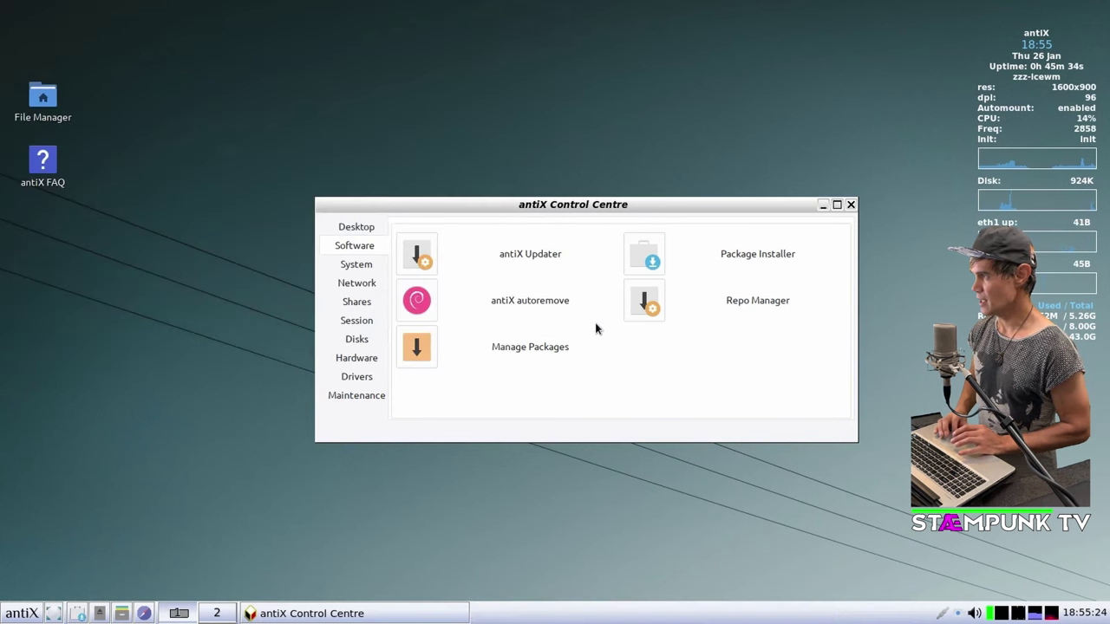
click(416, 301)
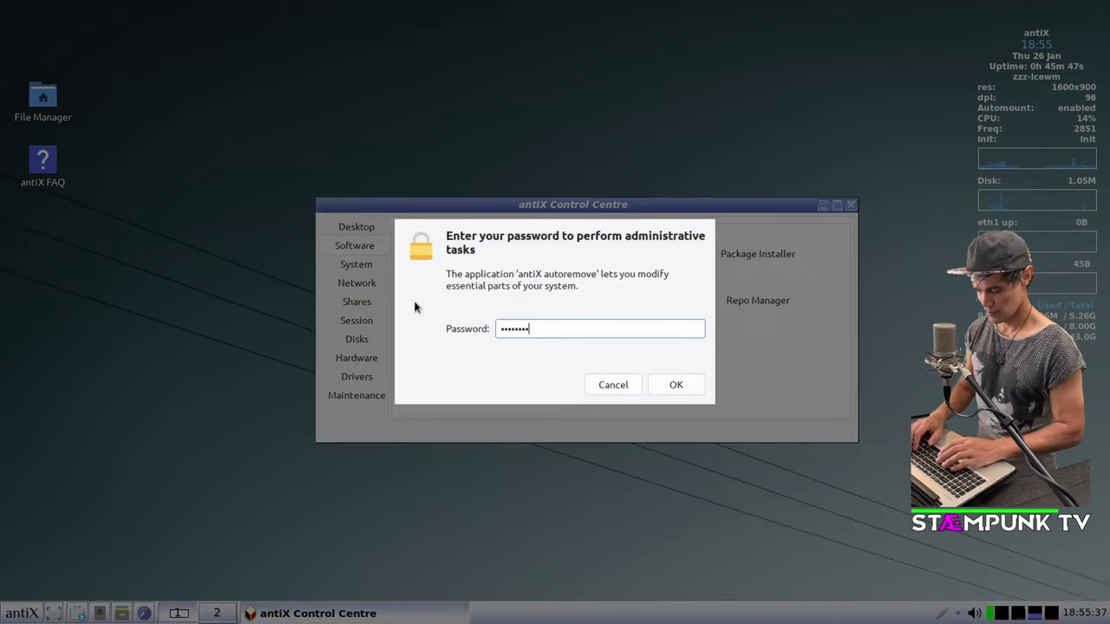
key(Return)
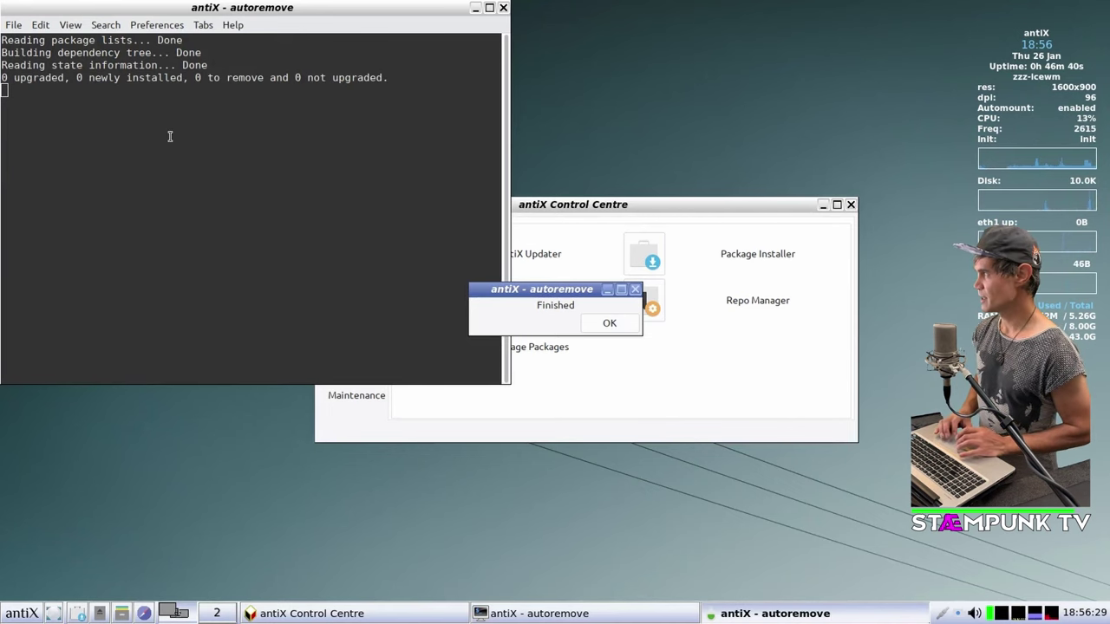
click(609, 323)
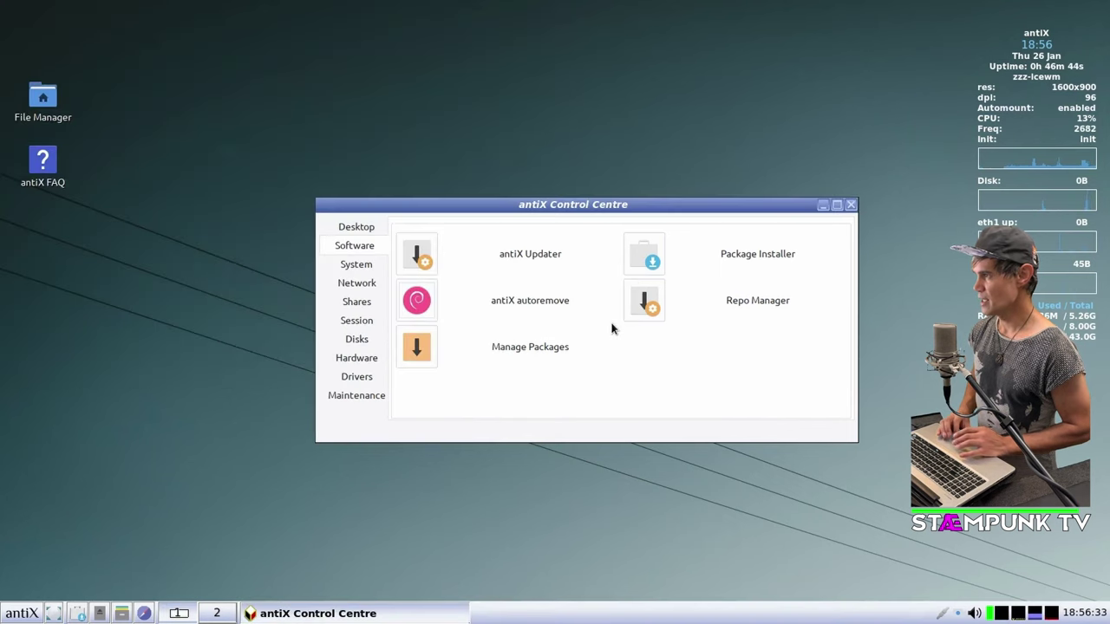
Close the Control Centre and launch a ROXTerm terminal with Ctrl+Alt+T
click(849, 206)
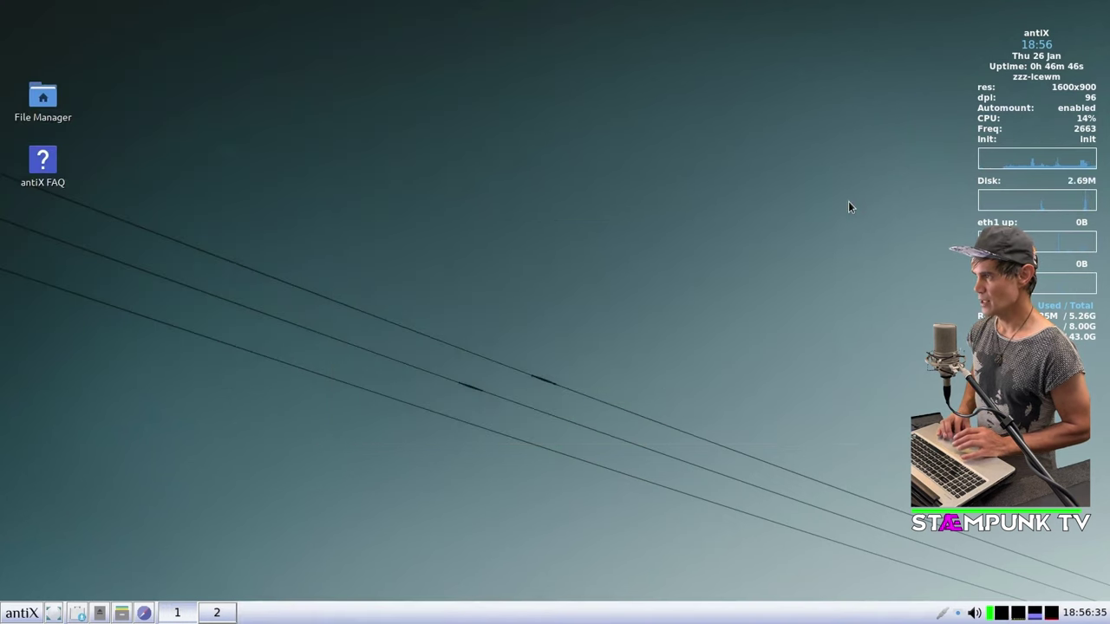
click(22, 613)
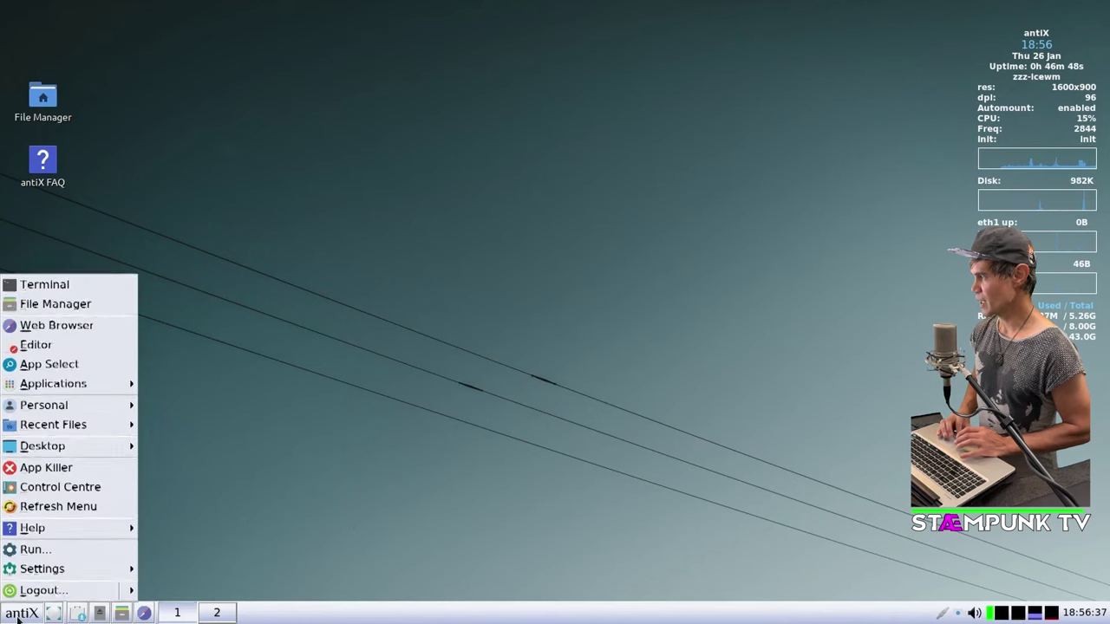
click(41, 590)
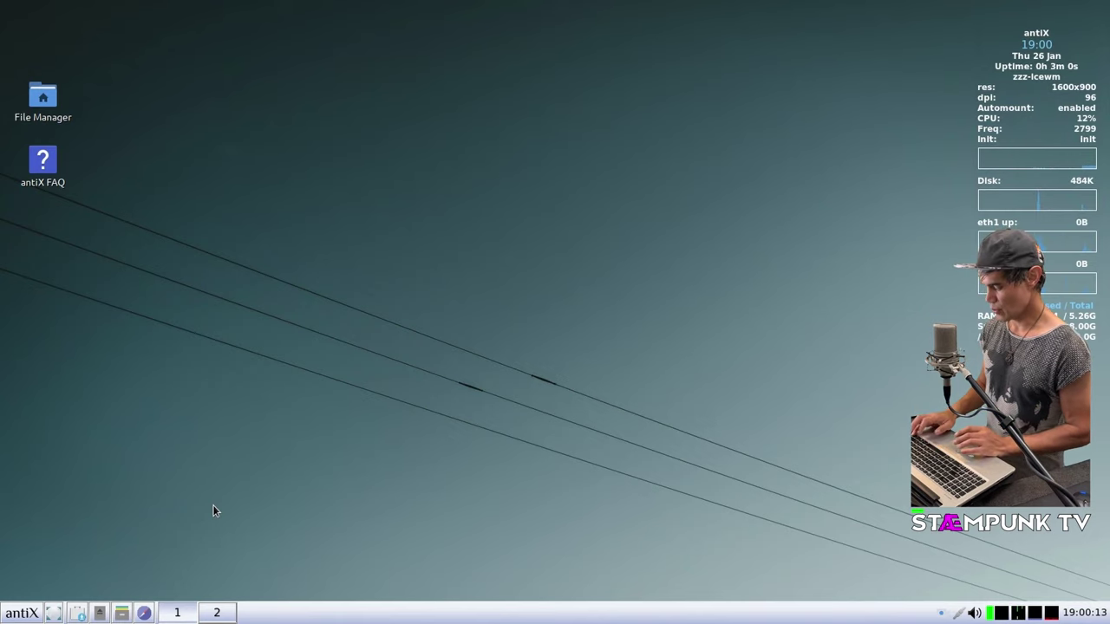
key(ctrl+alt+t)
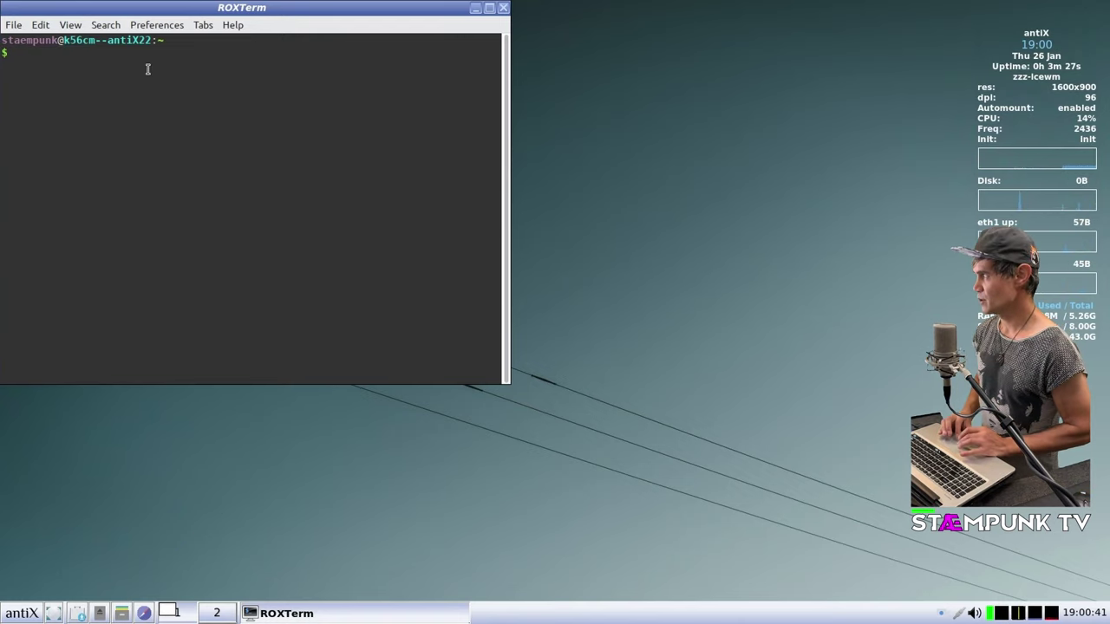
Choose the Default colour scheme in ROXTerm's Configuration Manager
click(153, 26)
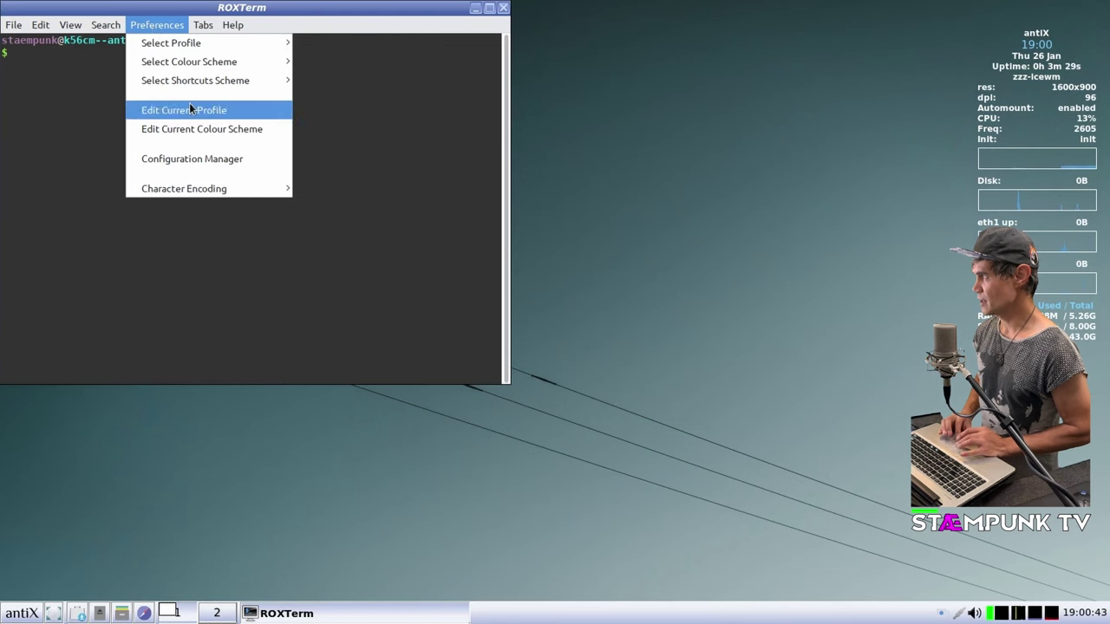
click(194, 159)
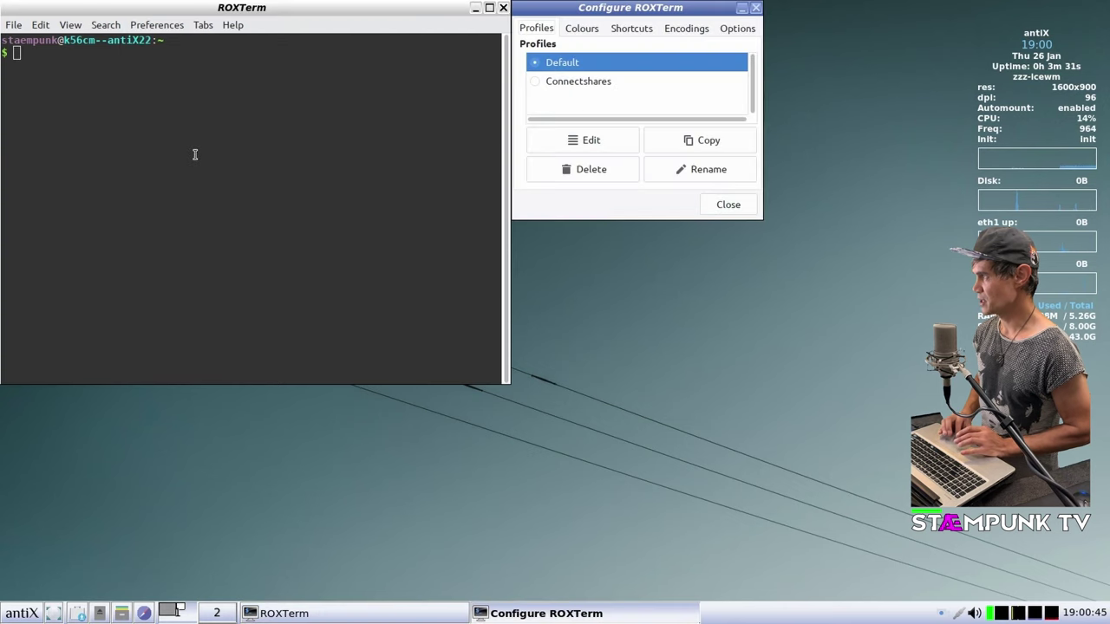
click(580, 32)
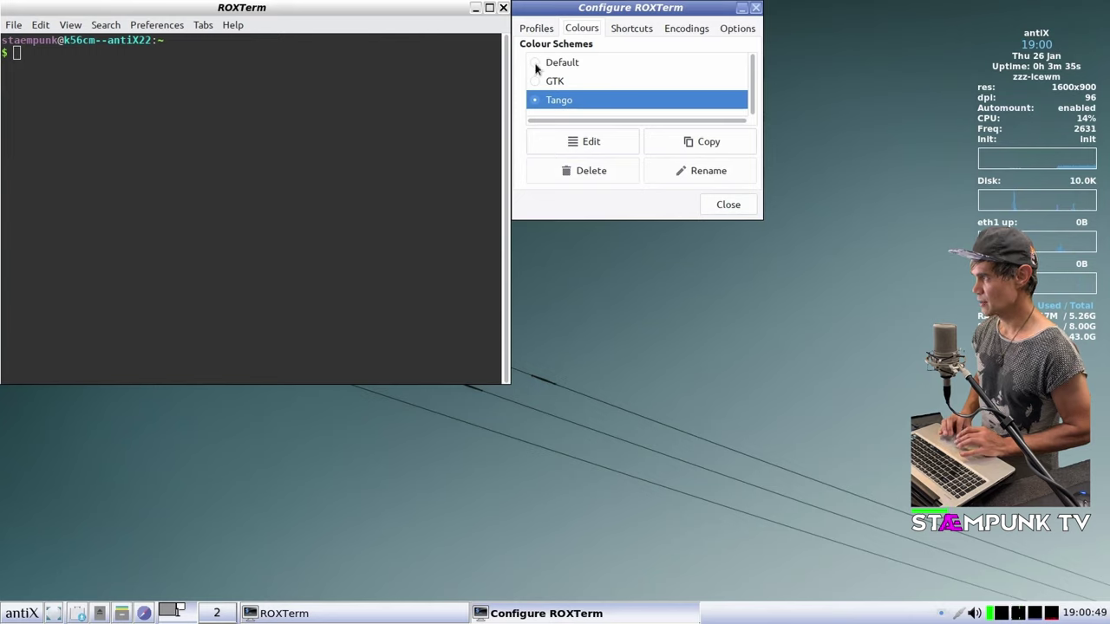
click(535, 65)
click(725, 204)
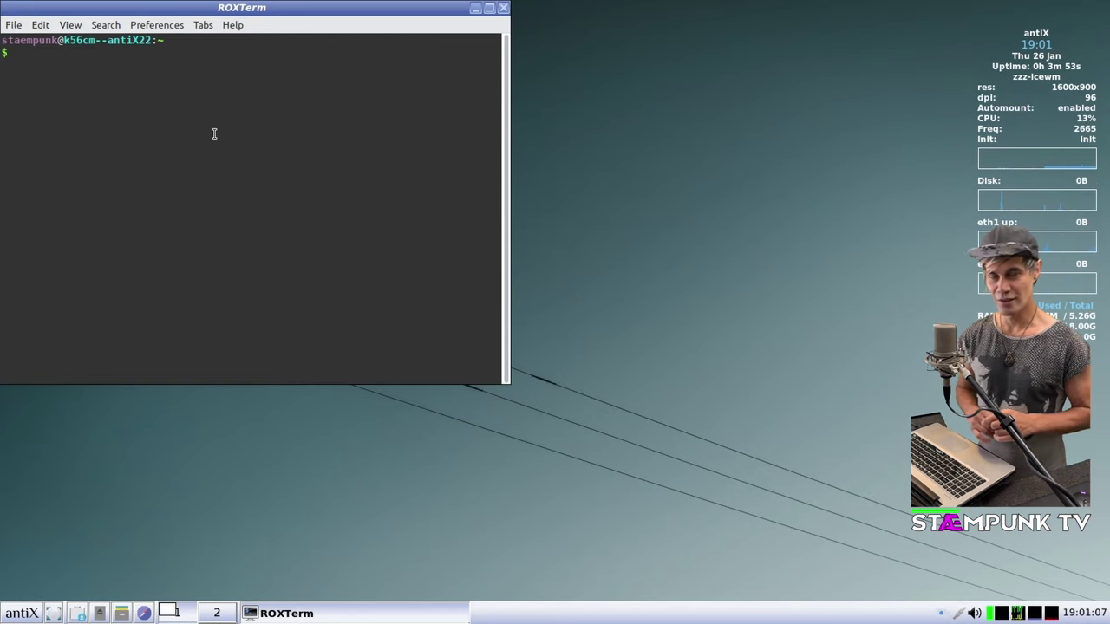
Set the Default profile's font to Bitstream Vera Sans Mono at size 14
click(156, 27)
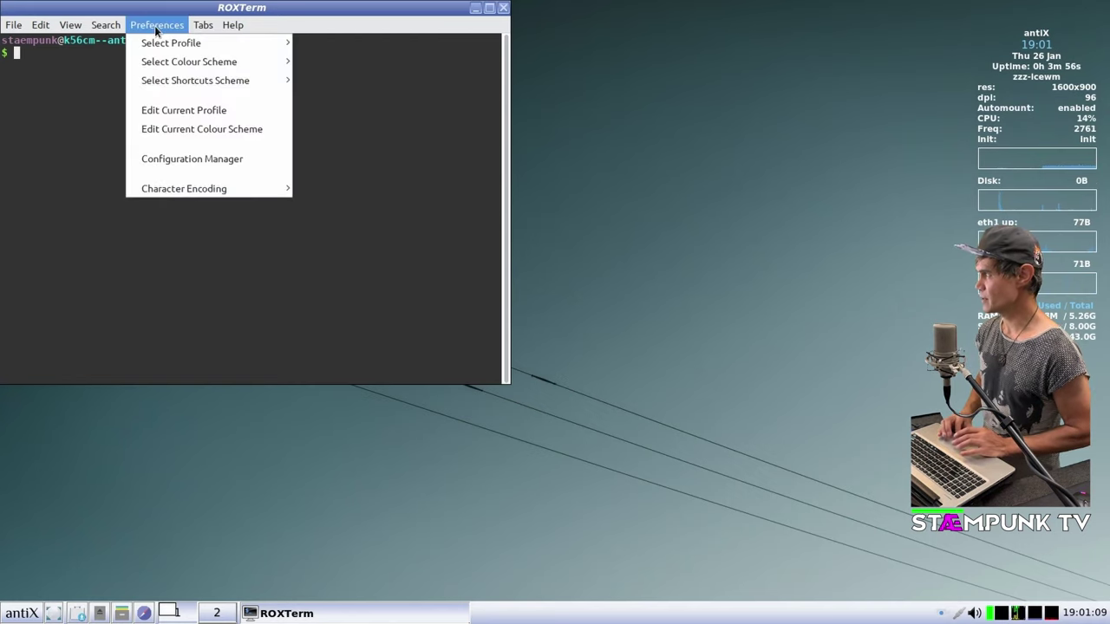
click(180, 114)
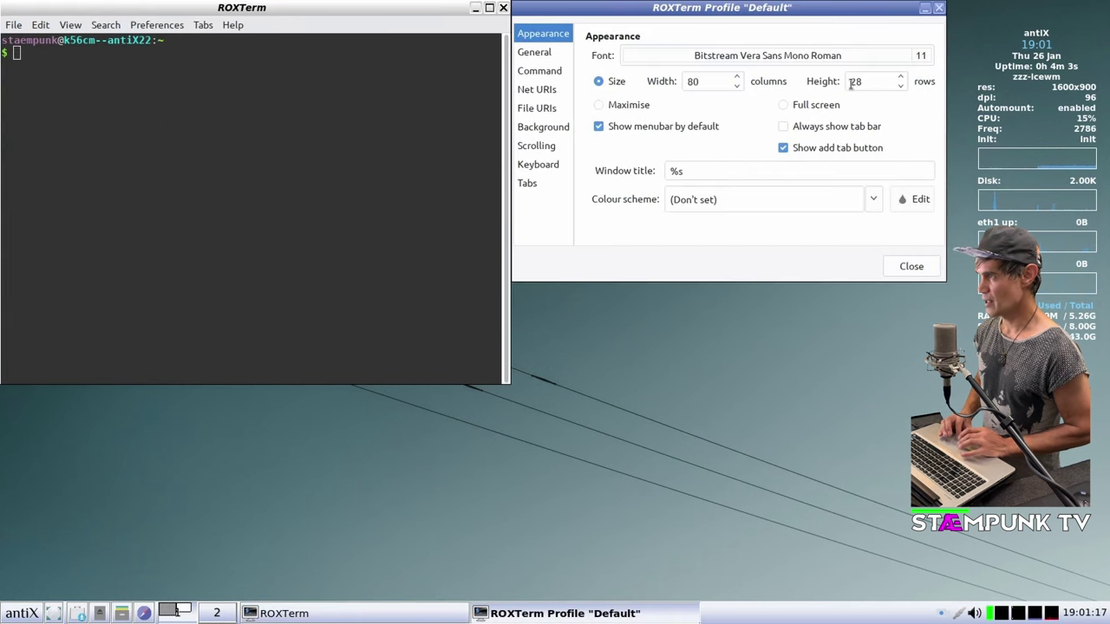
click(921, 55)
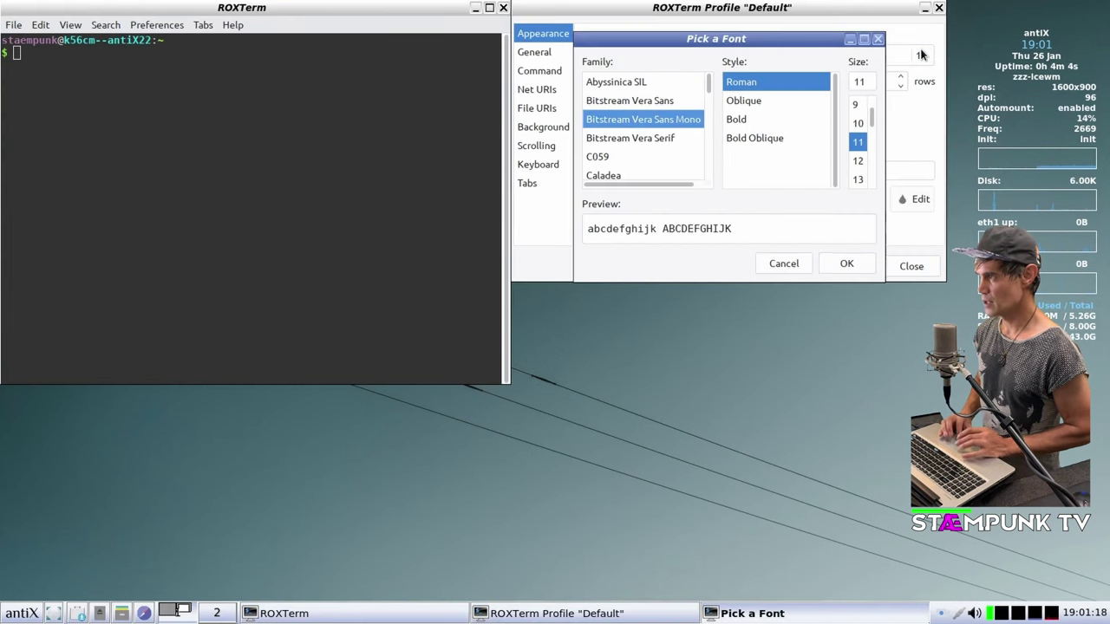
click(863, 81)
text(14)
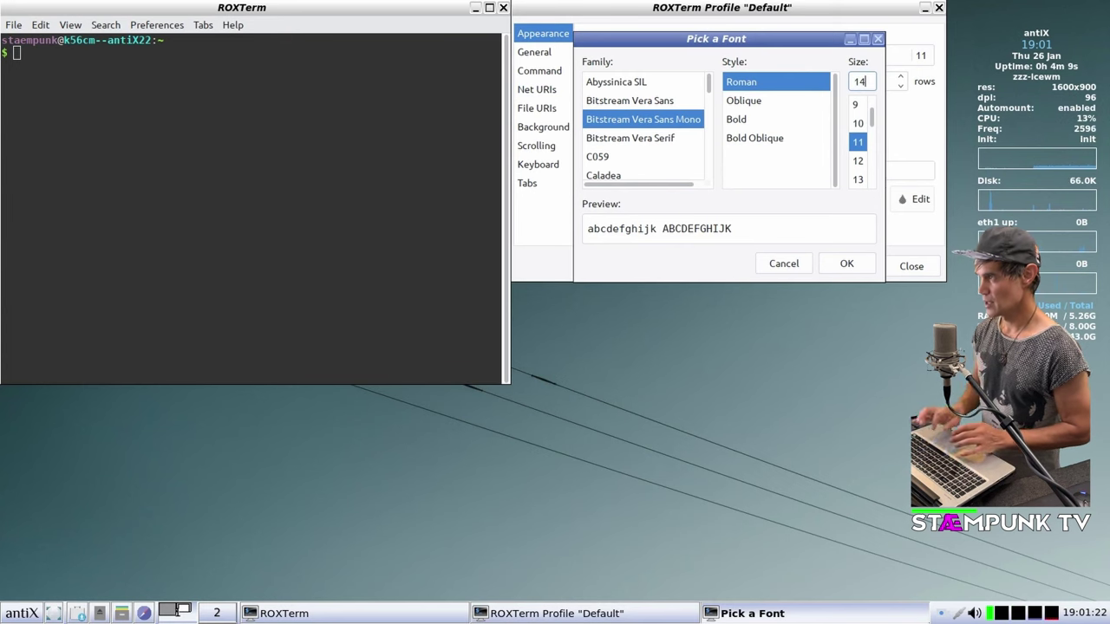
click(846, 264)
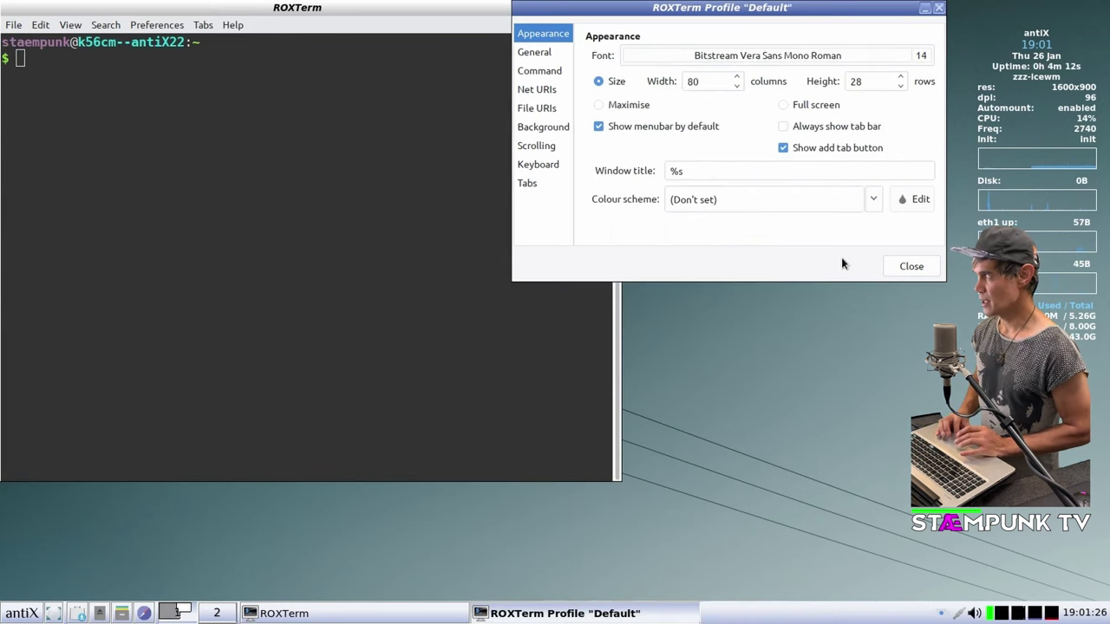
click(909, 267)
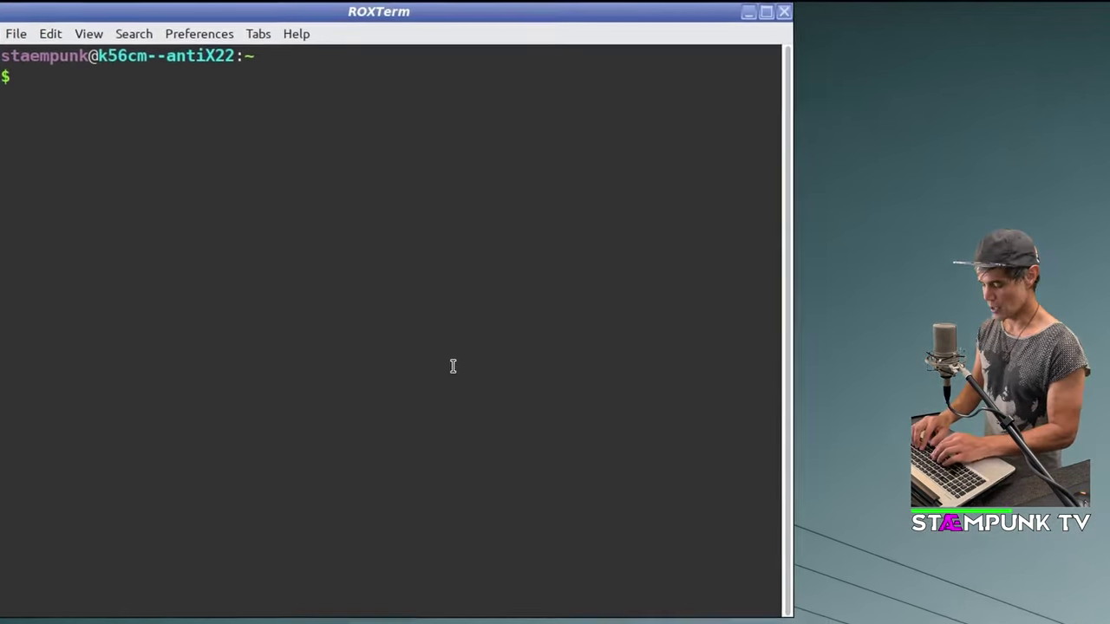
Run sudo visudo and add a 'Defaults pwfeedback' line after env_reset
text(sudo vis)
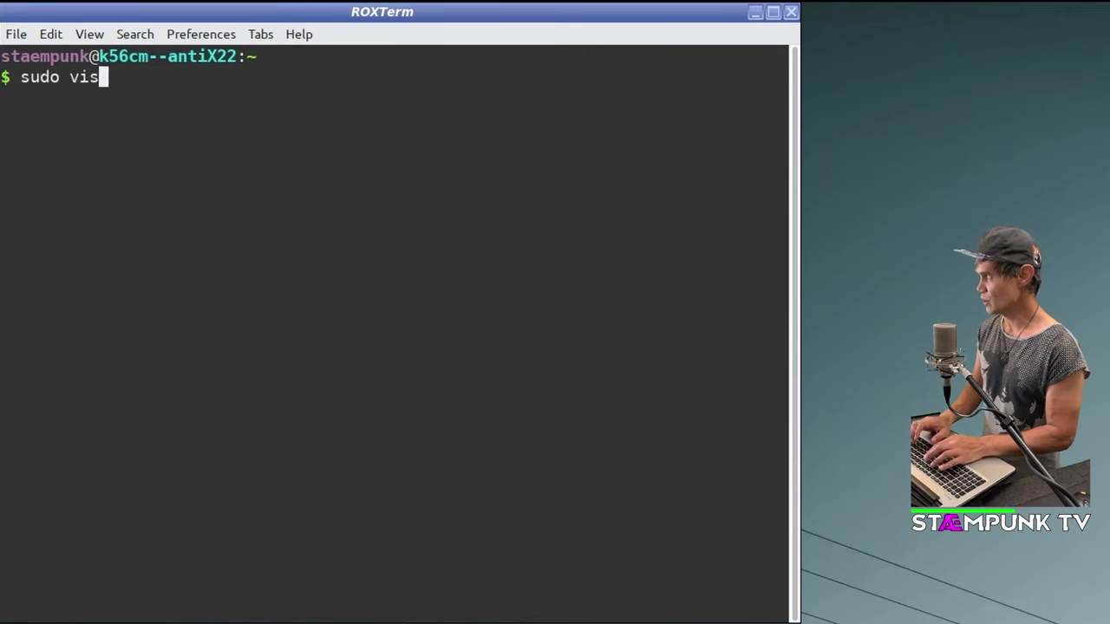
text(udo)
key(Return)
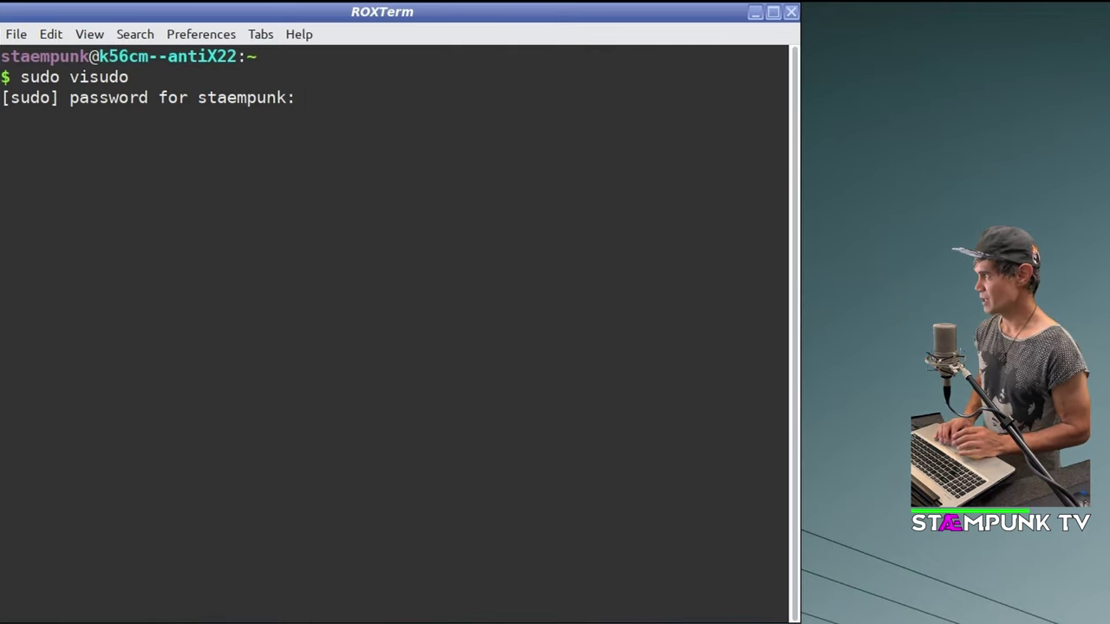
key(Return)
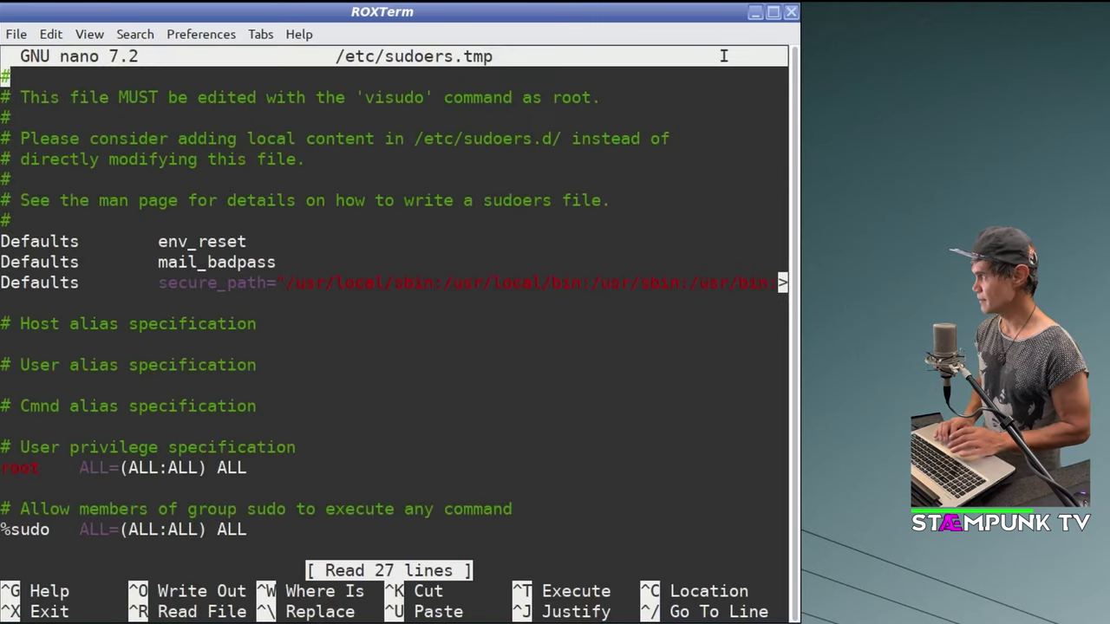
key(Down)
key(Down)
key(Down)
key(Down)
key(Down)
key(Down)
key(Down)
key(Down)
key(Down)
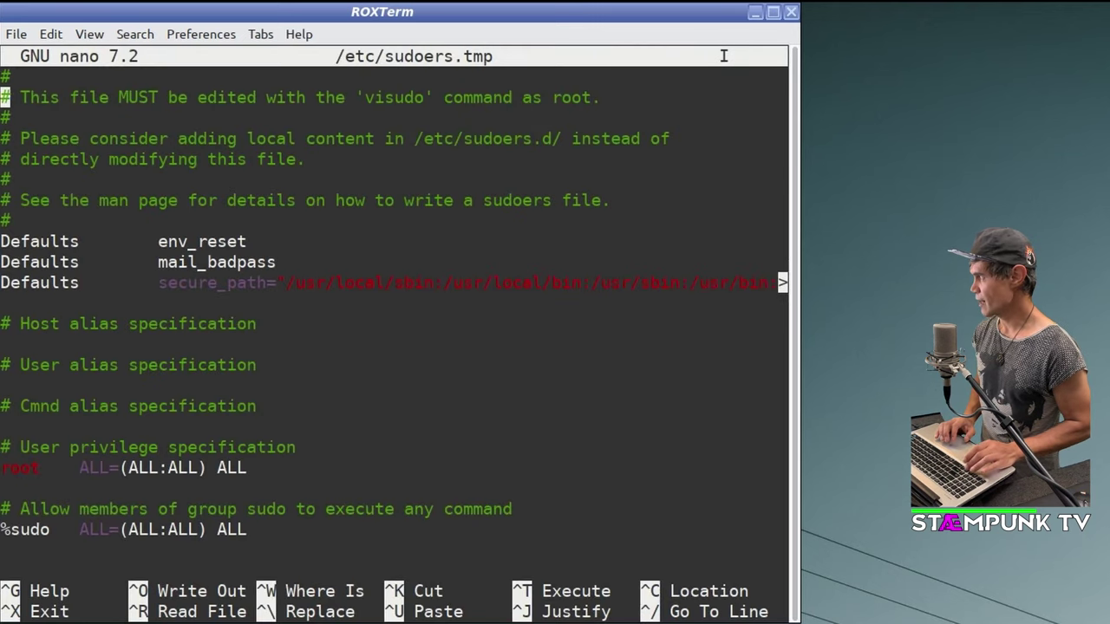
key(Left)
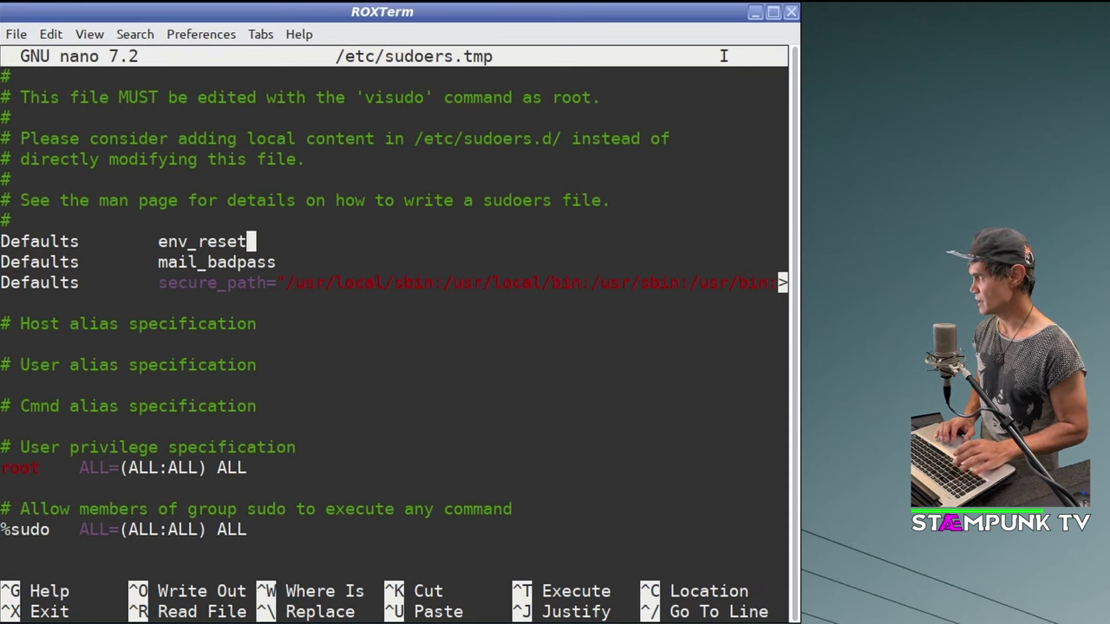
key(Return)
text(Defaults)
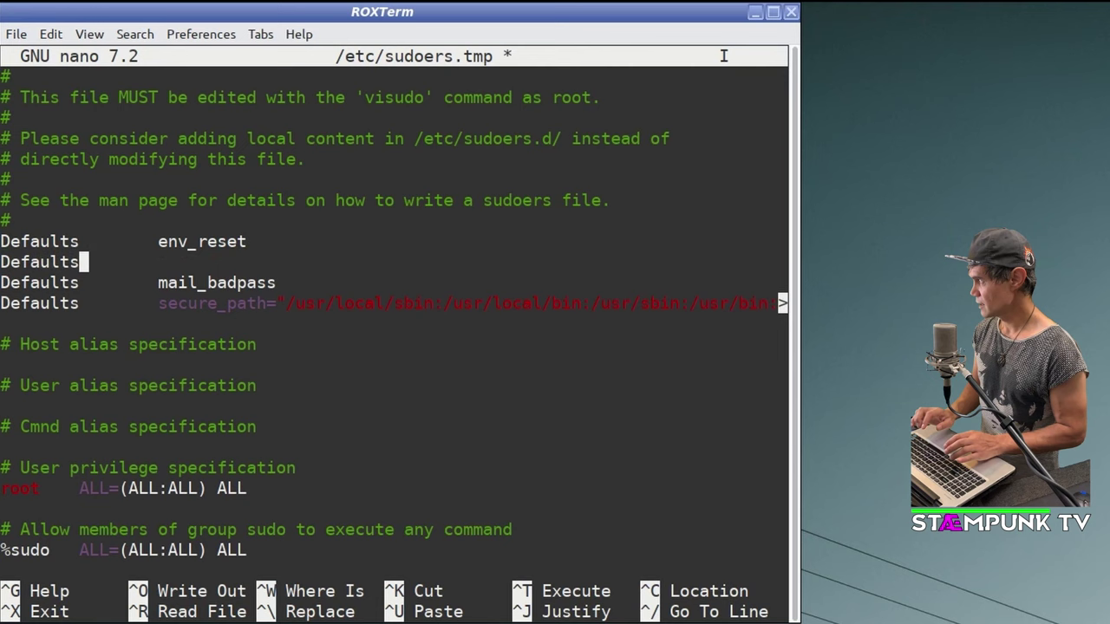
key(Tab)
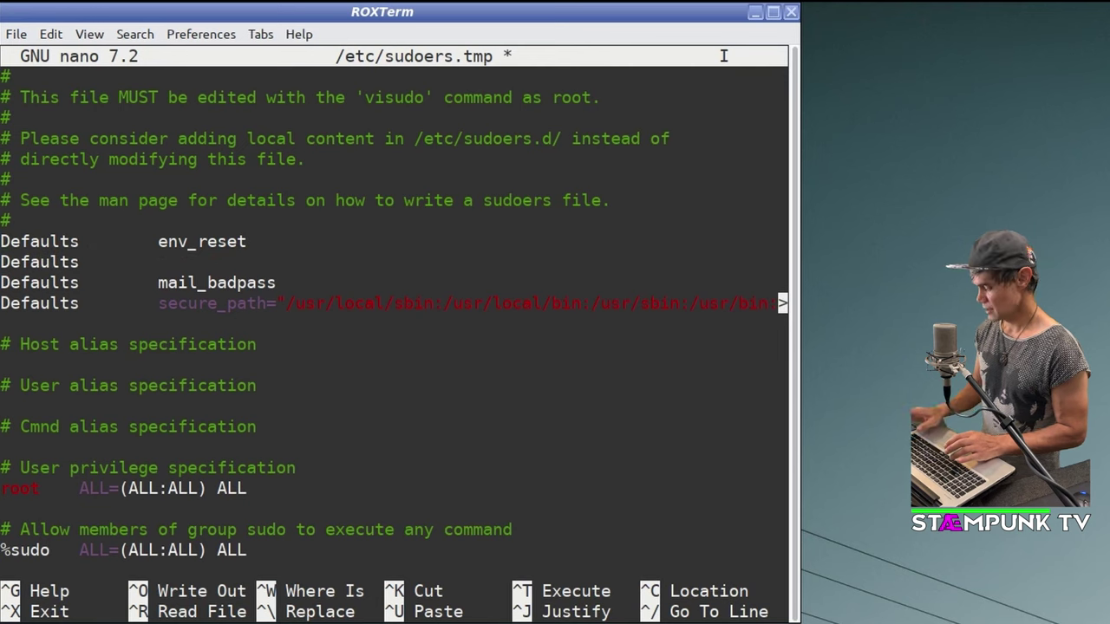
text(pw)
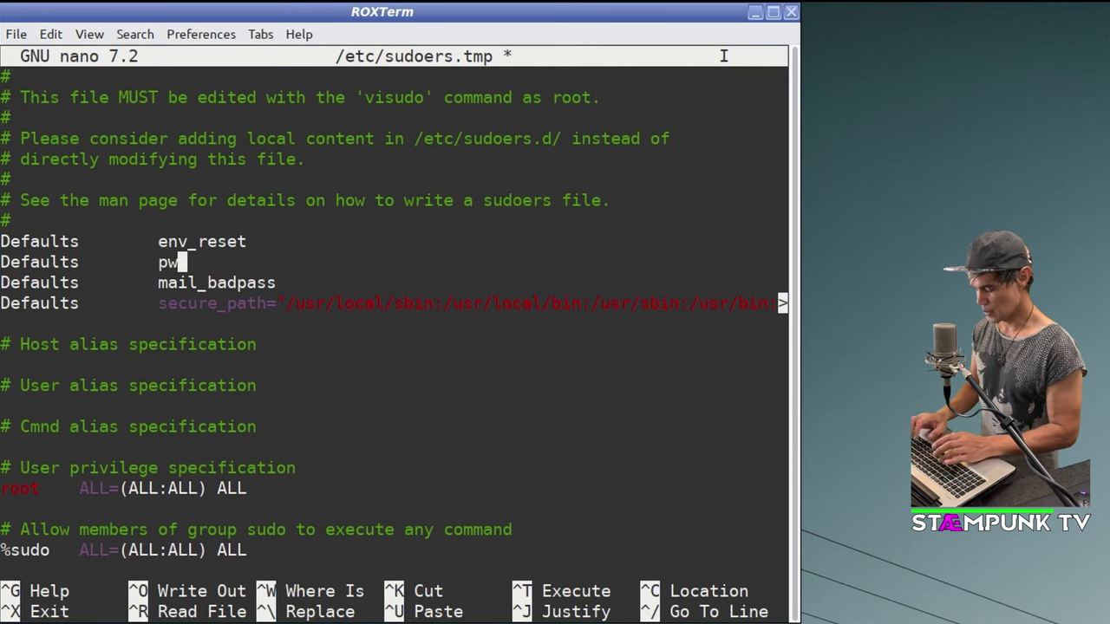
text(feedback)
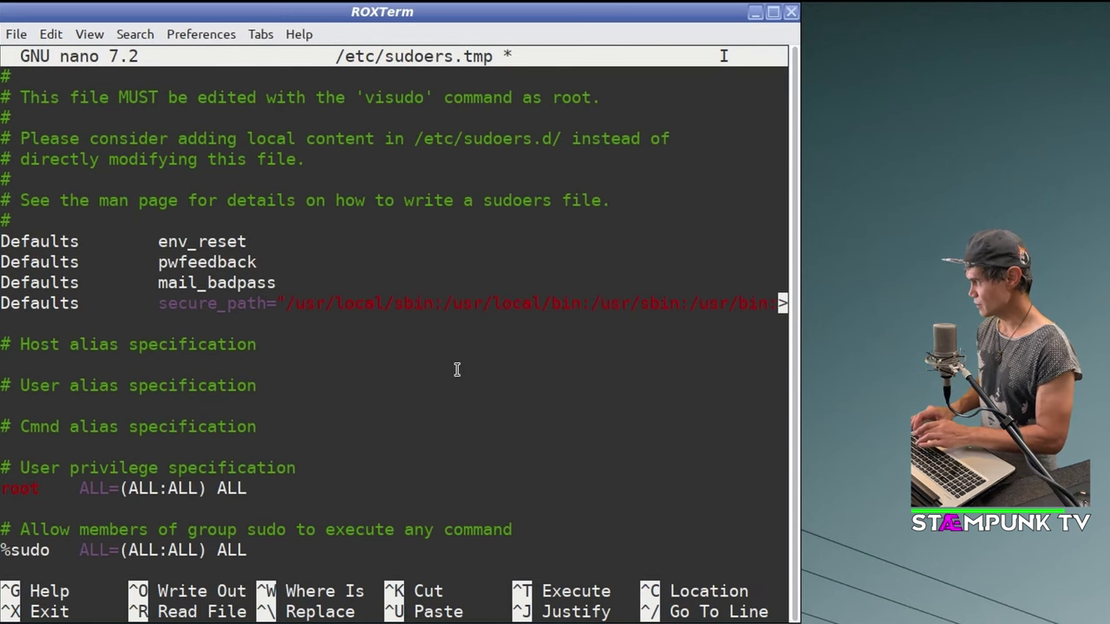
Save the modified sudoers file and exit nano
key(ctrl+x)
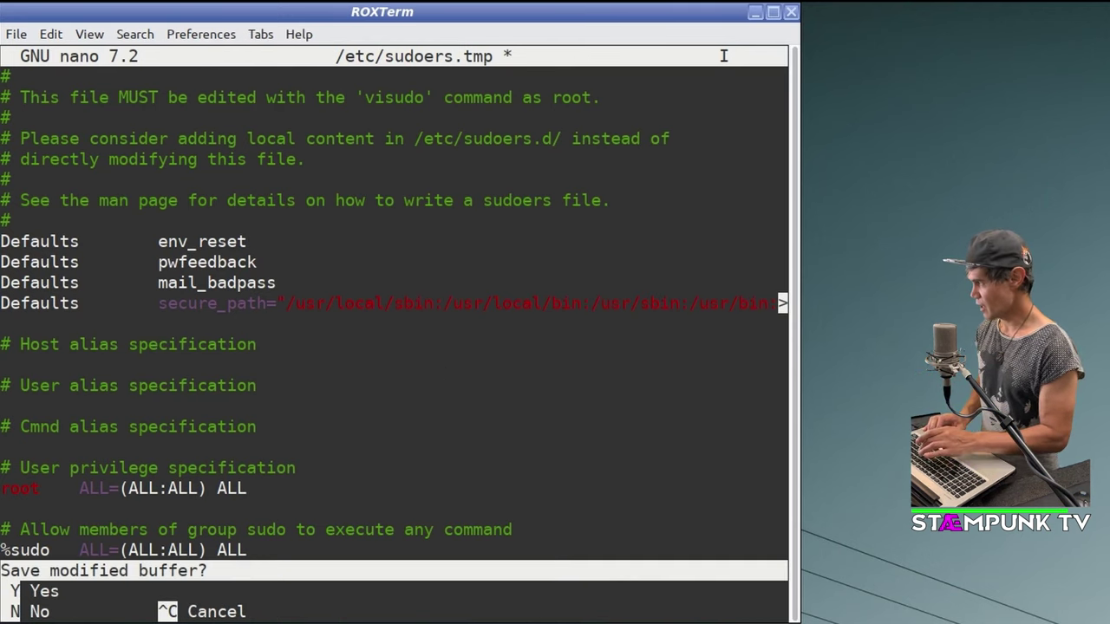
key(y)
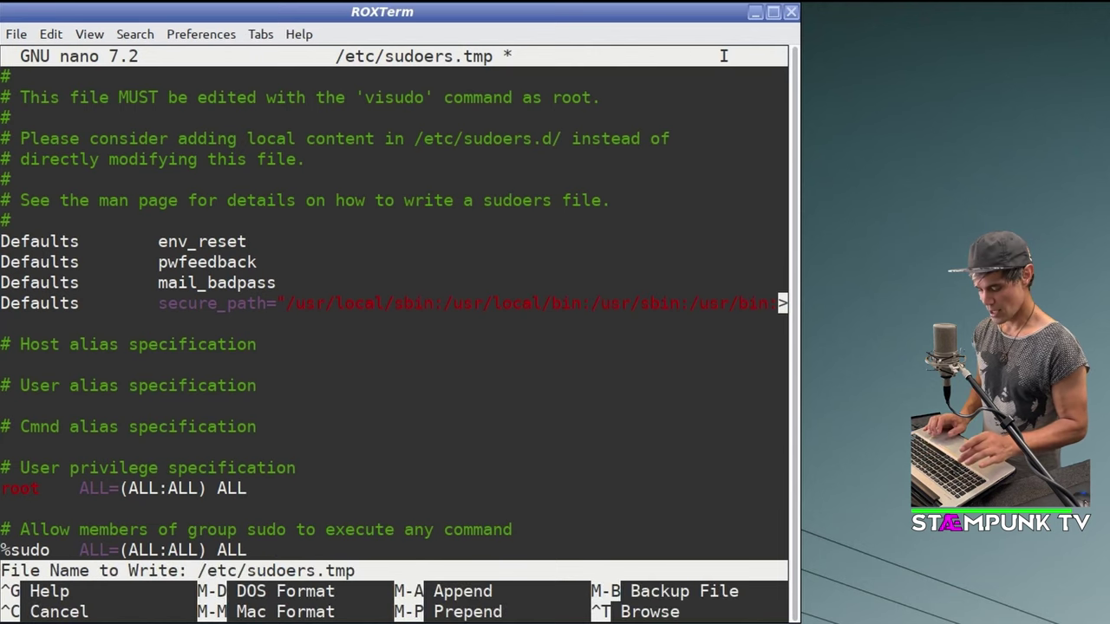
key(Return)
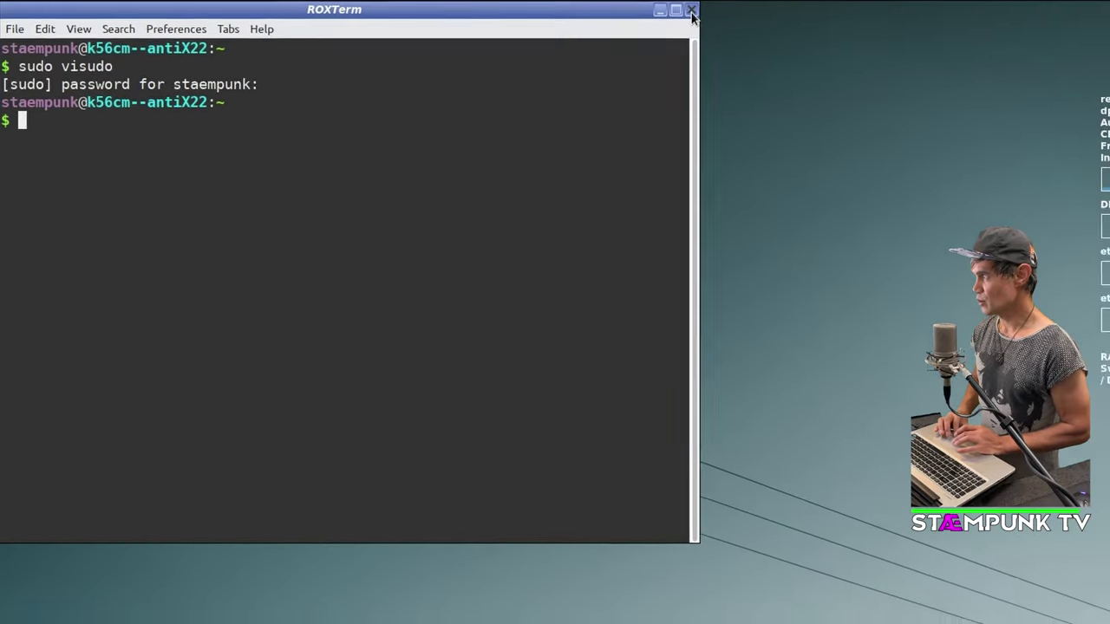
Close the old ROXTerm window and open a fresh terminal with Ctrl+Alt+T
click(691, 11)
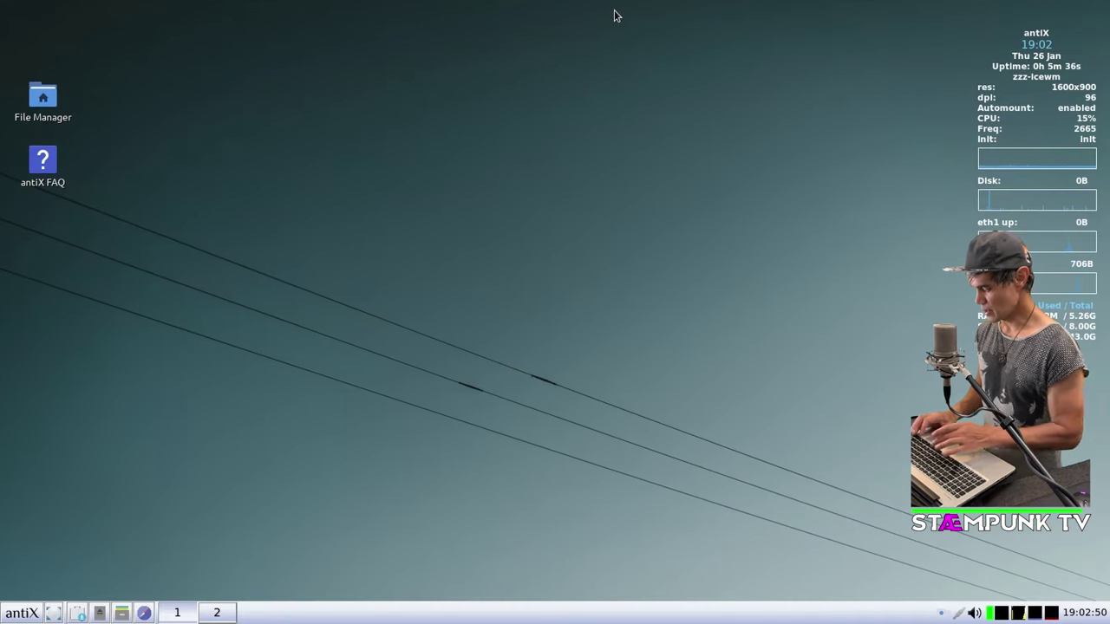
key(ctrl+alt+t)
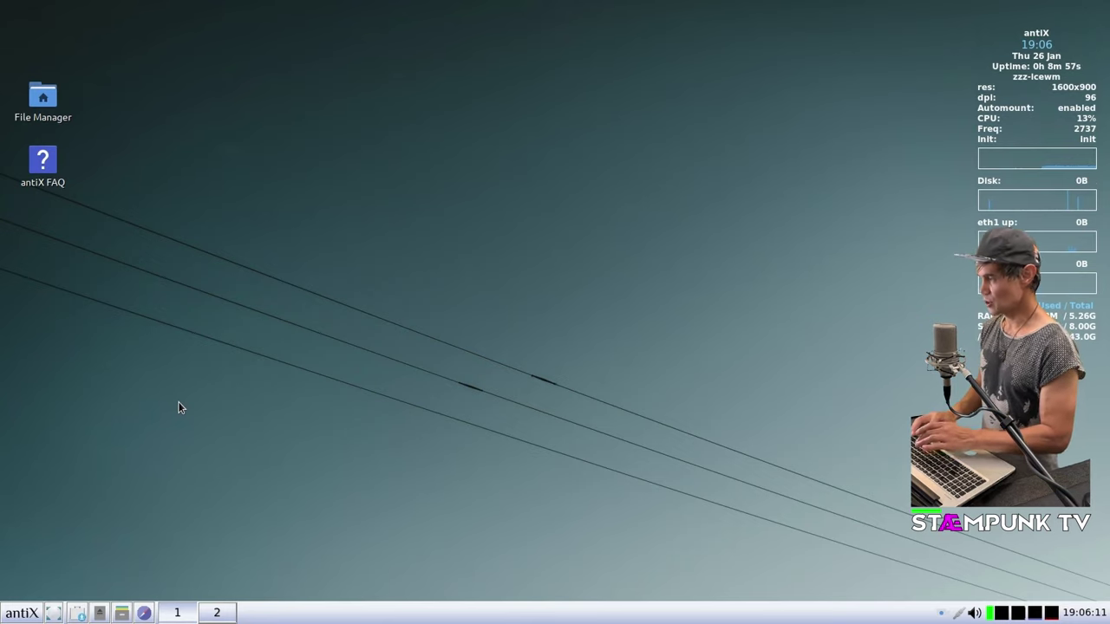
key(ctrl+alt+t)
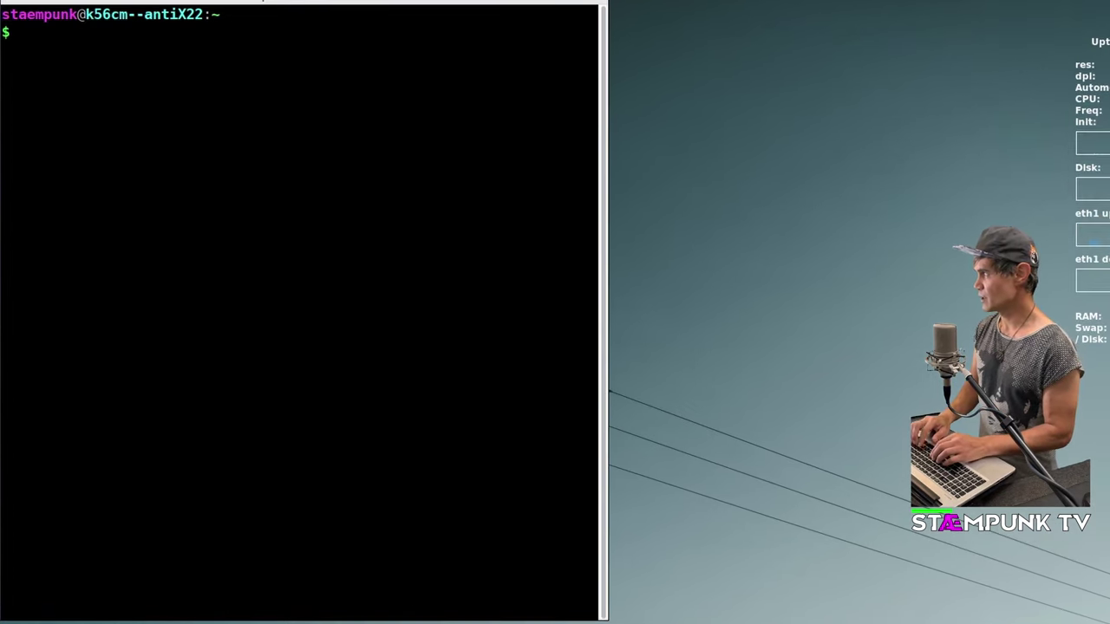
Confirm ufw is inactive, then set default policies to allow outgoing and deny incoming
text(sudo ufw )
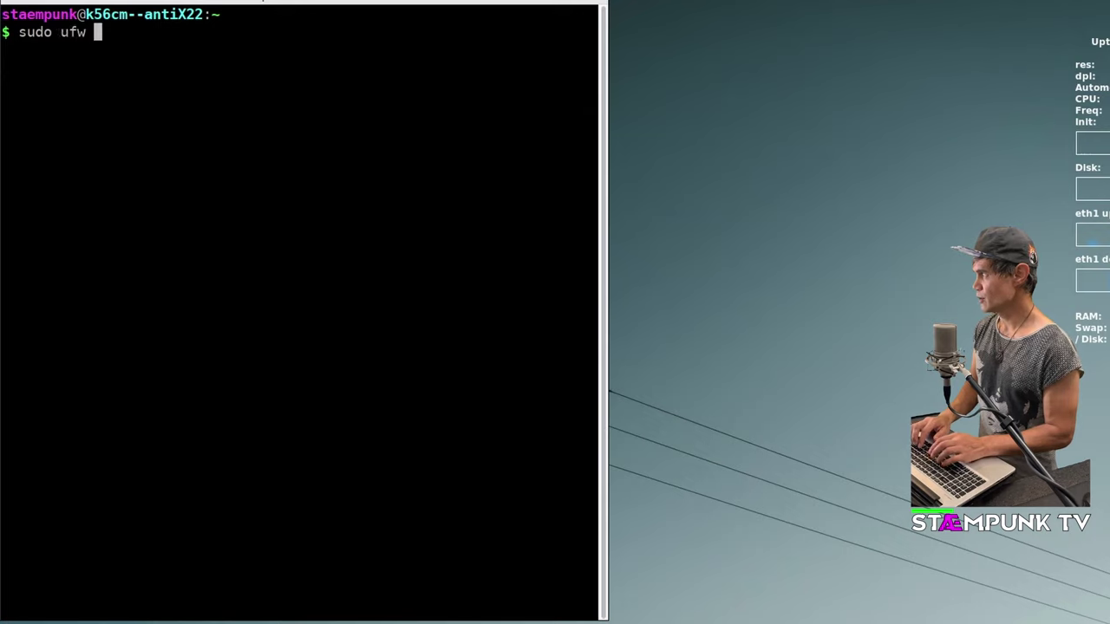
text(status)
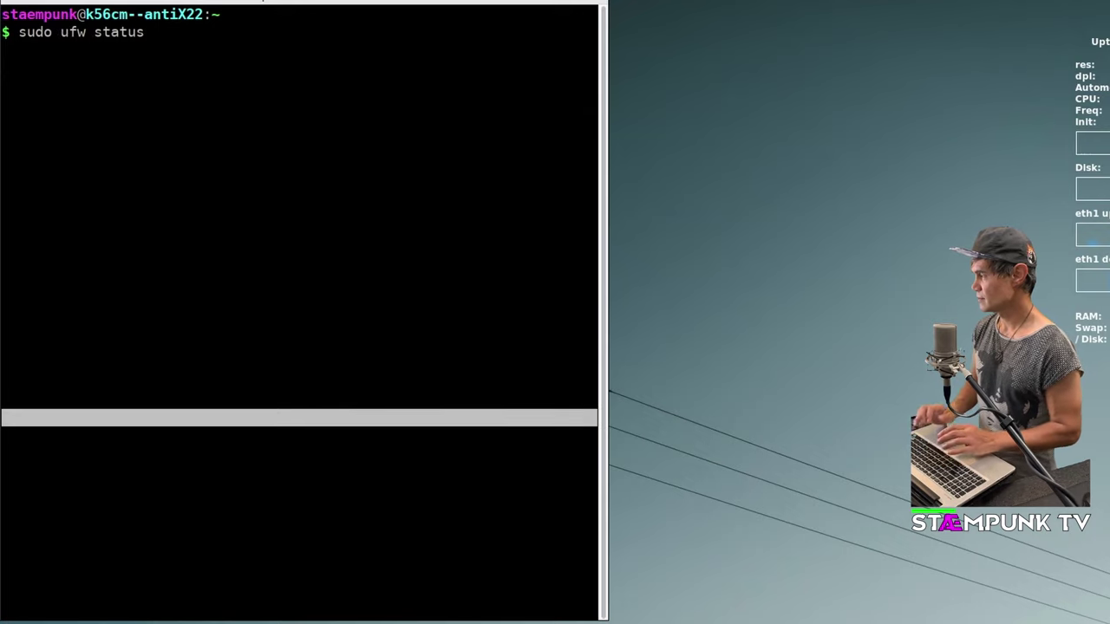
key(Return)
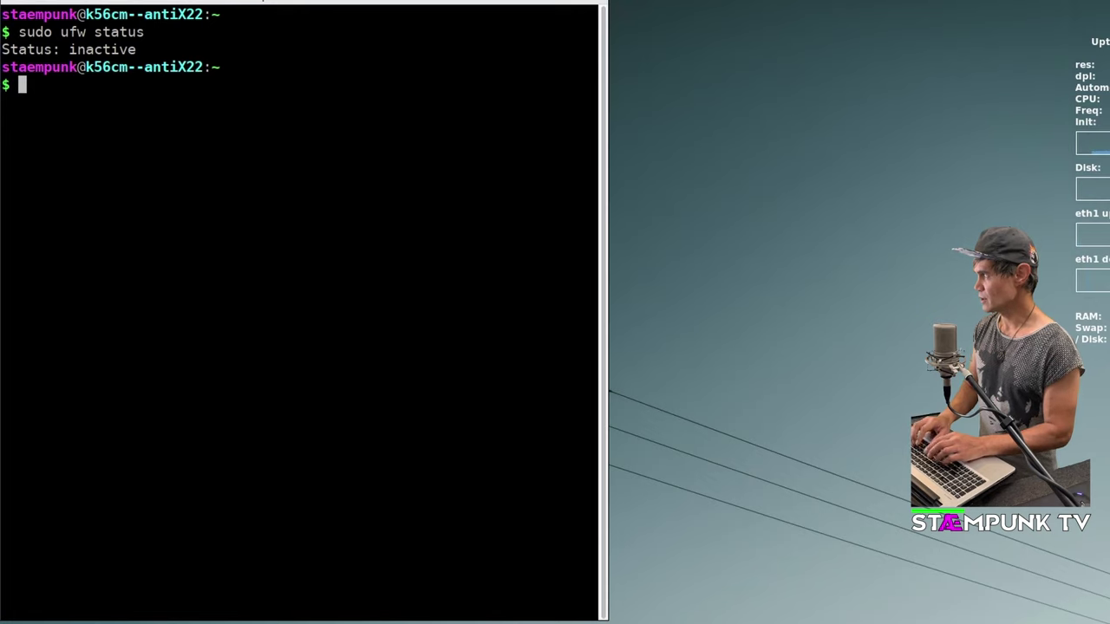
text(sudo ufw )
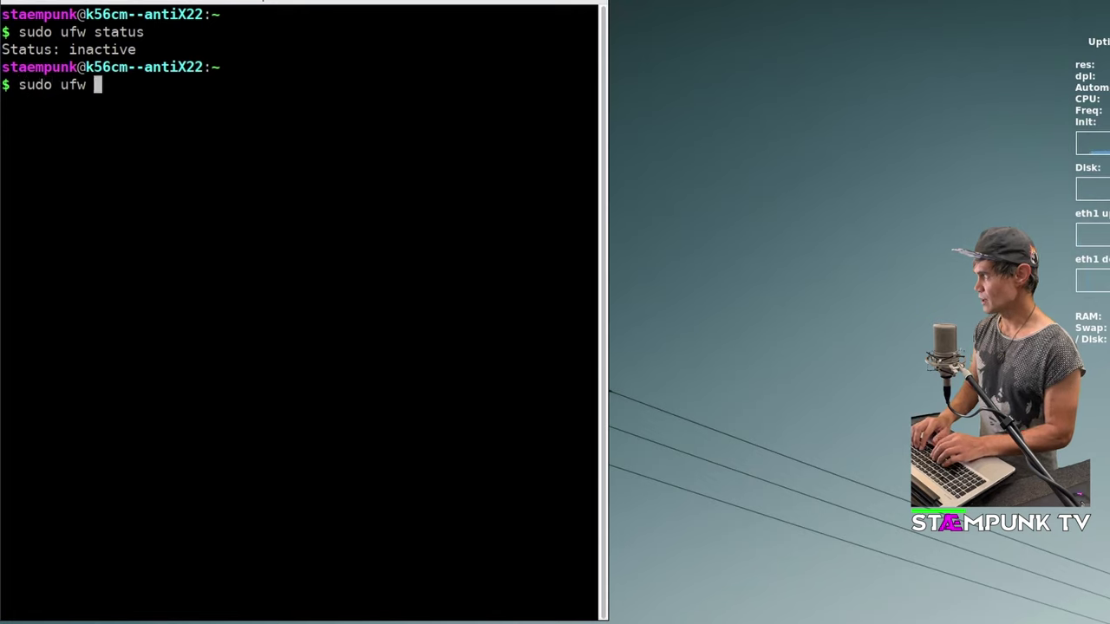
text(default)
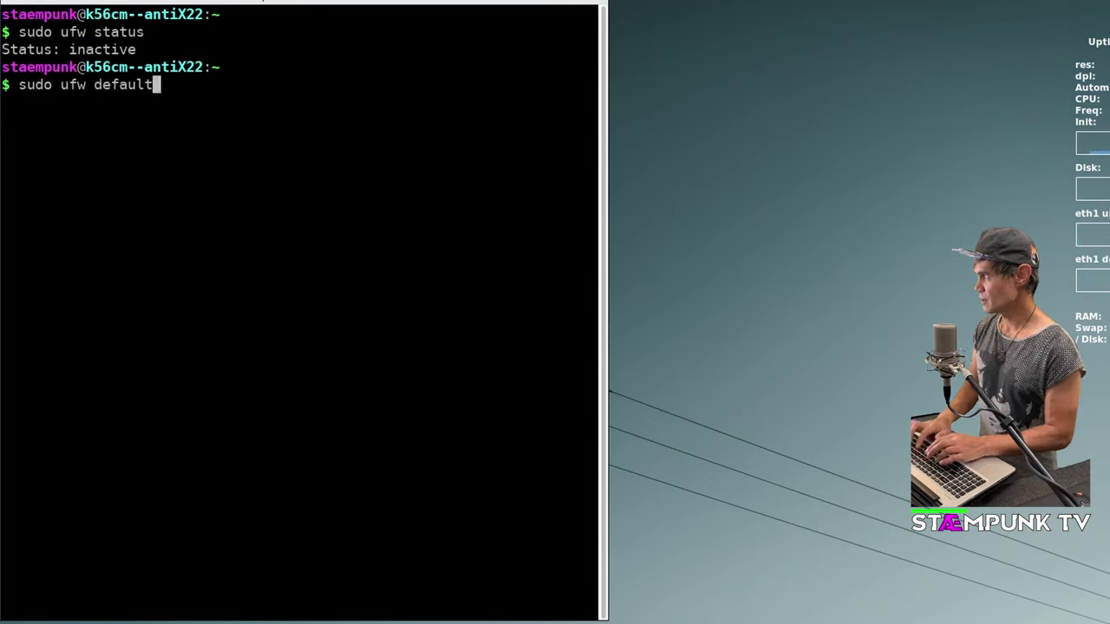
text( allow )
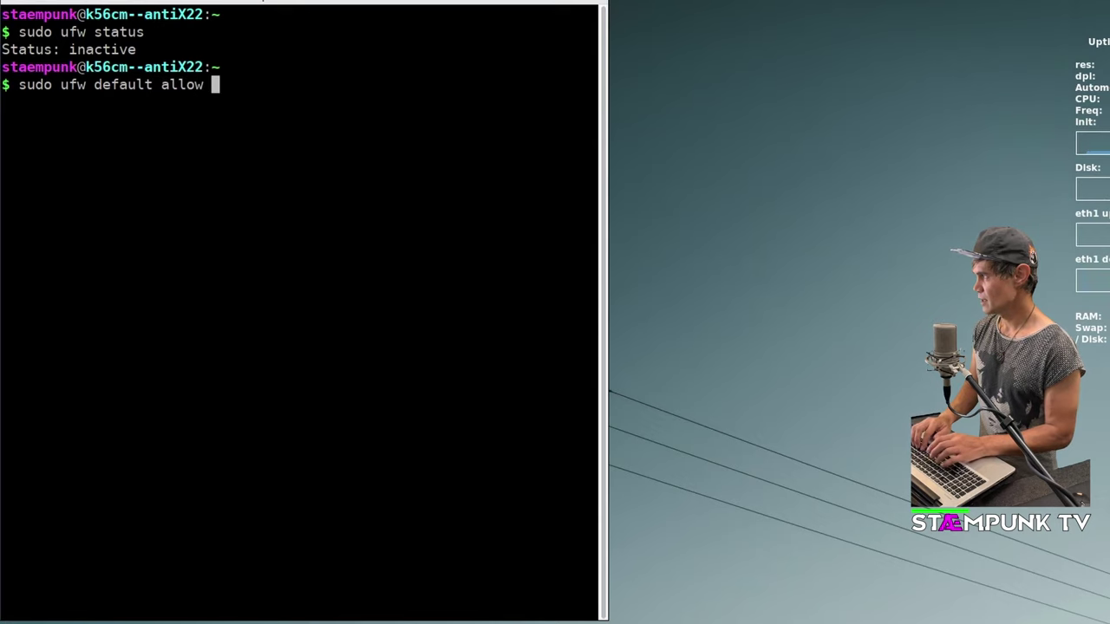
text(outgoing)
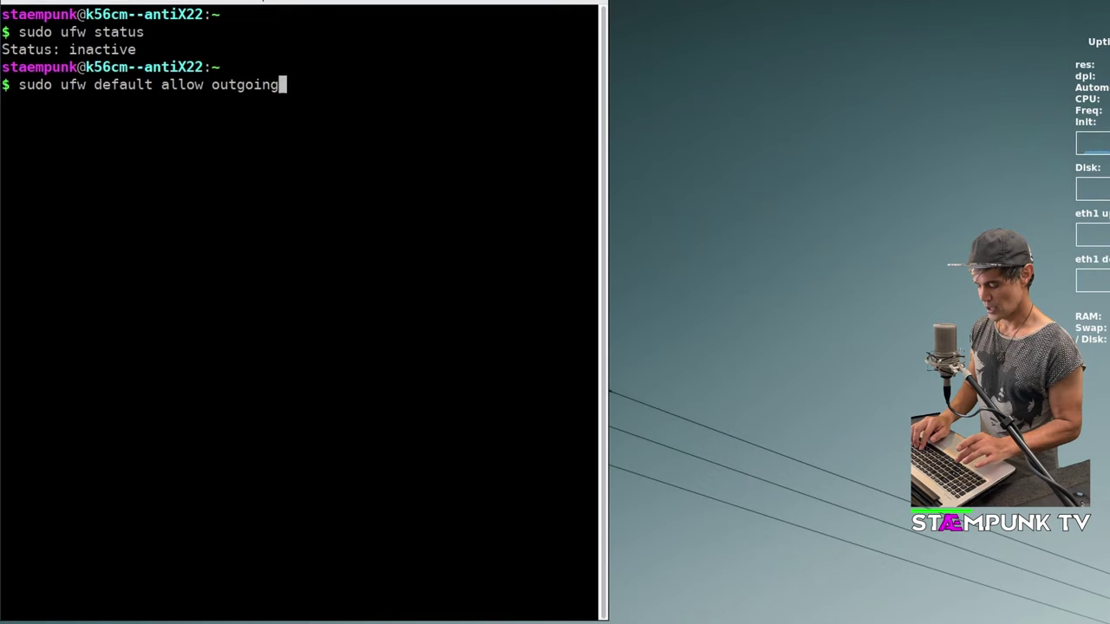
key(Return)
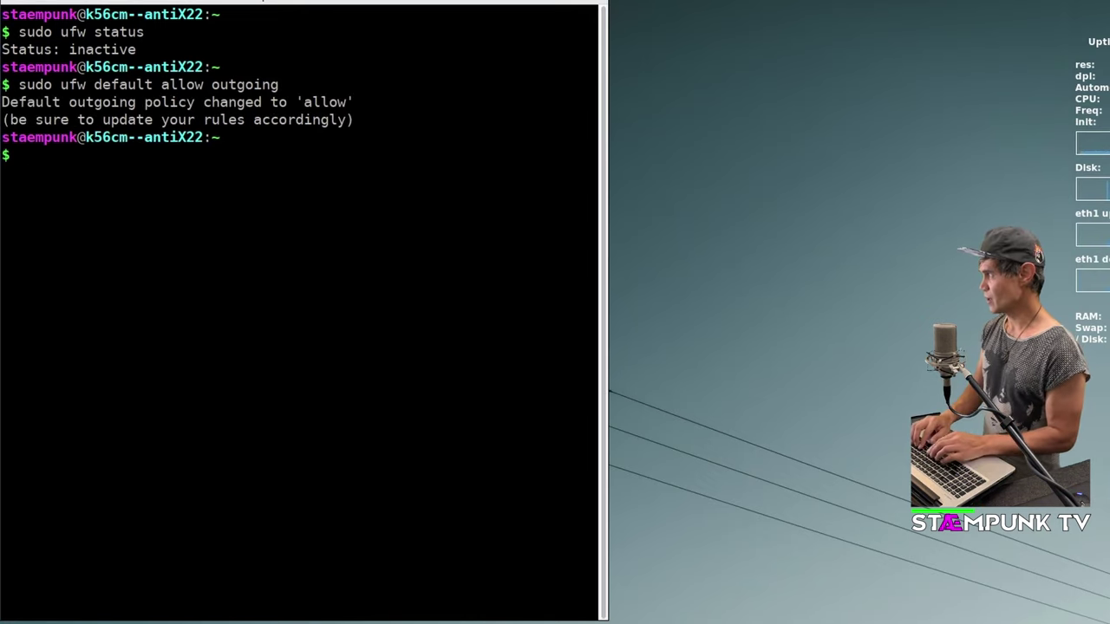
text(sudo ufw)
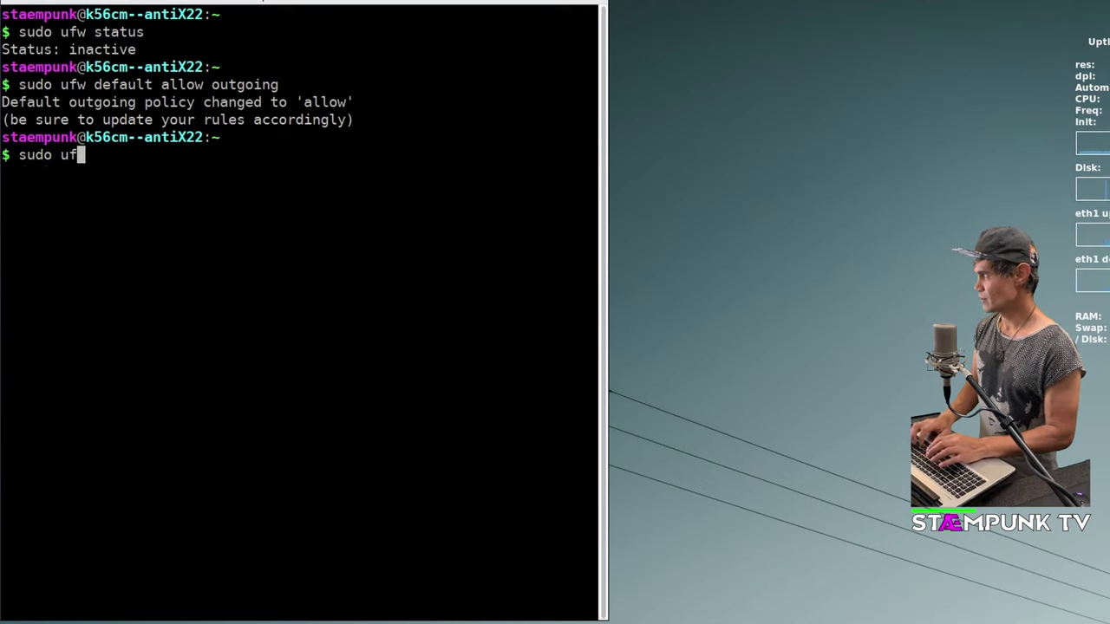
text(efa)
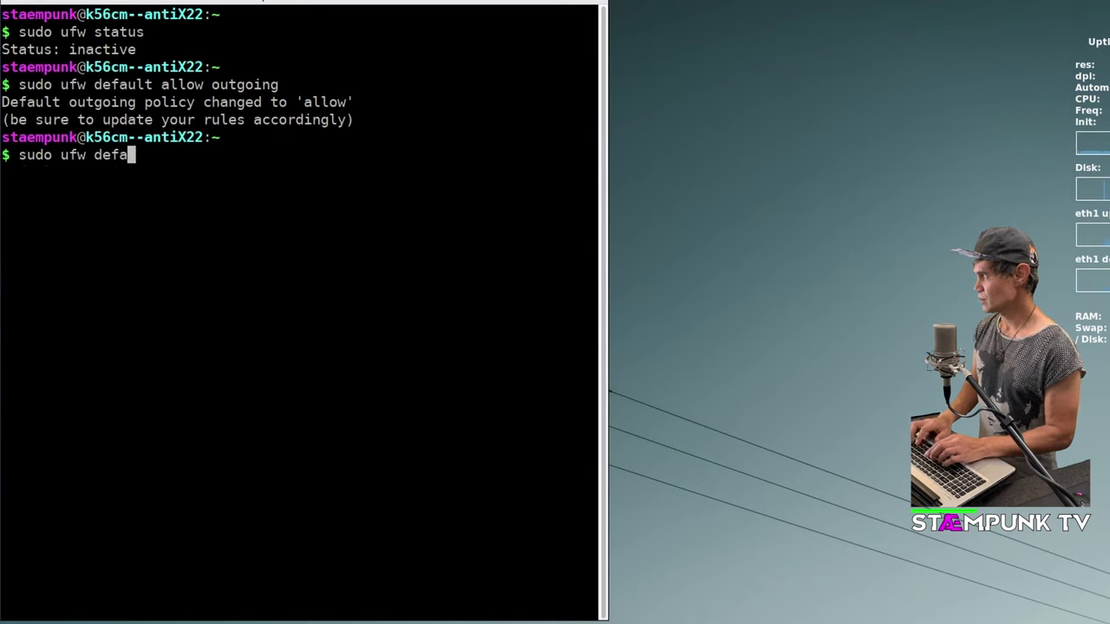
text(ult deny)
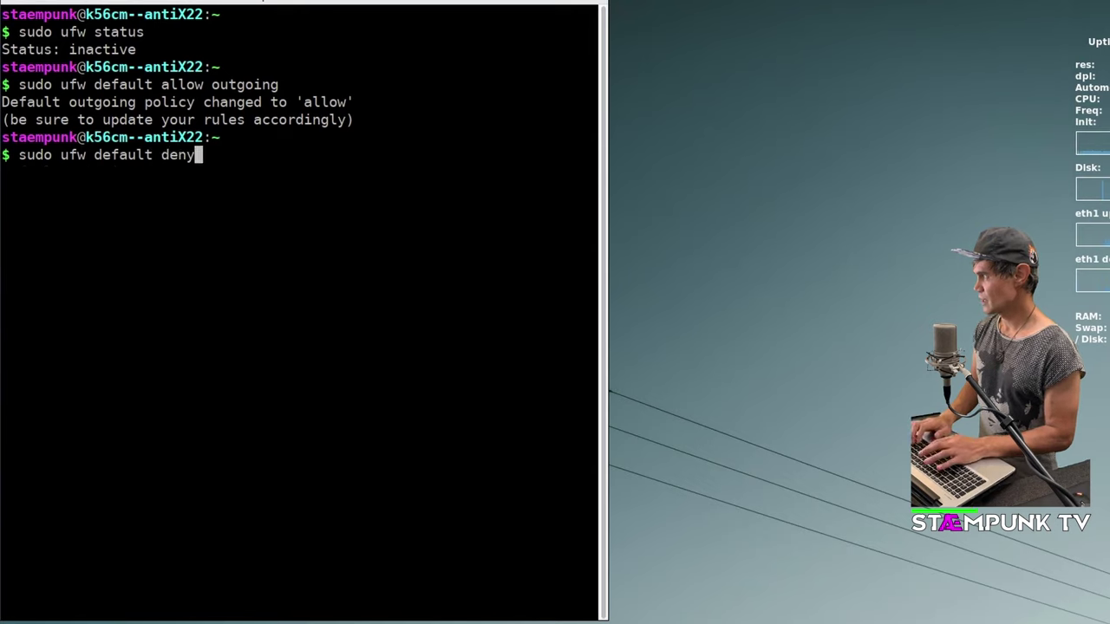
text( incoming)
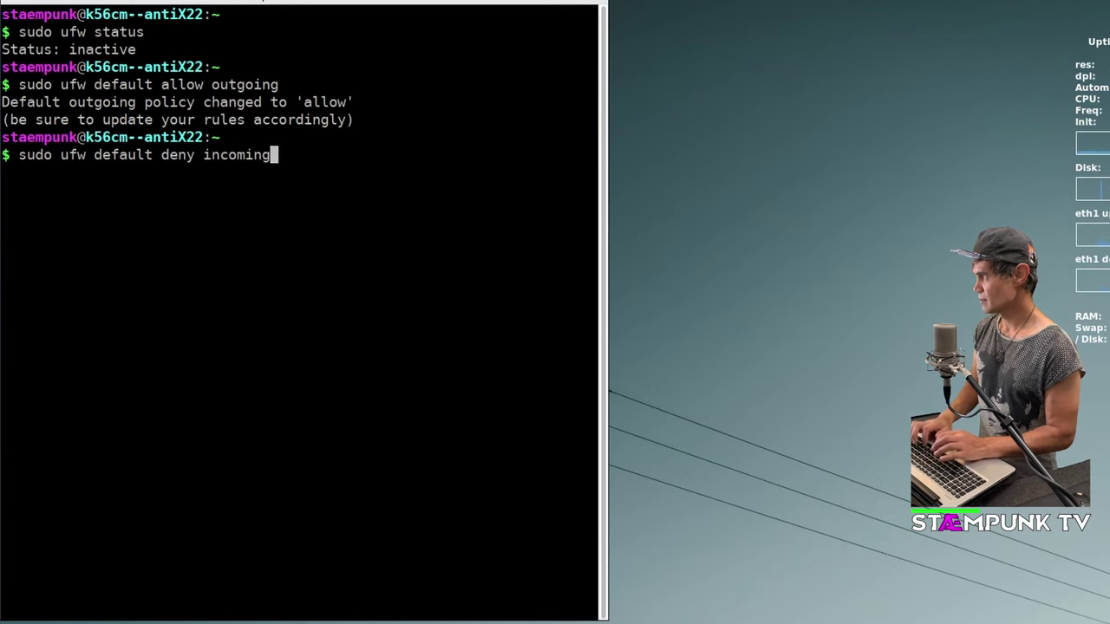
key(Return)
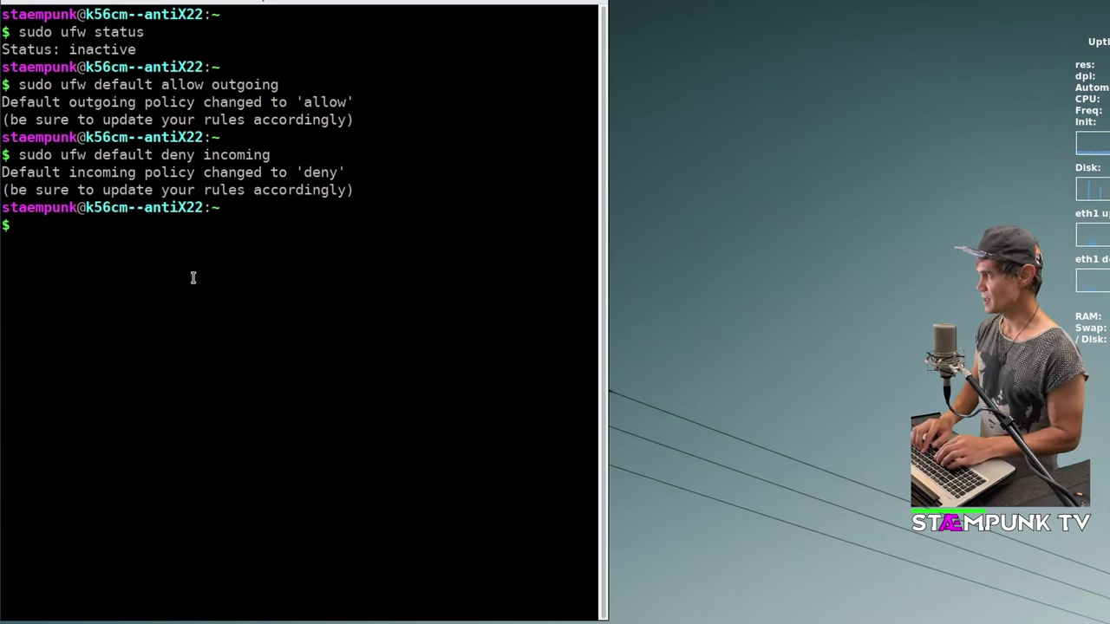
text(su)
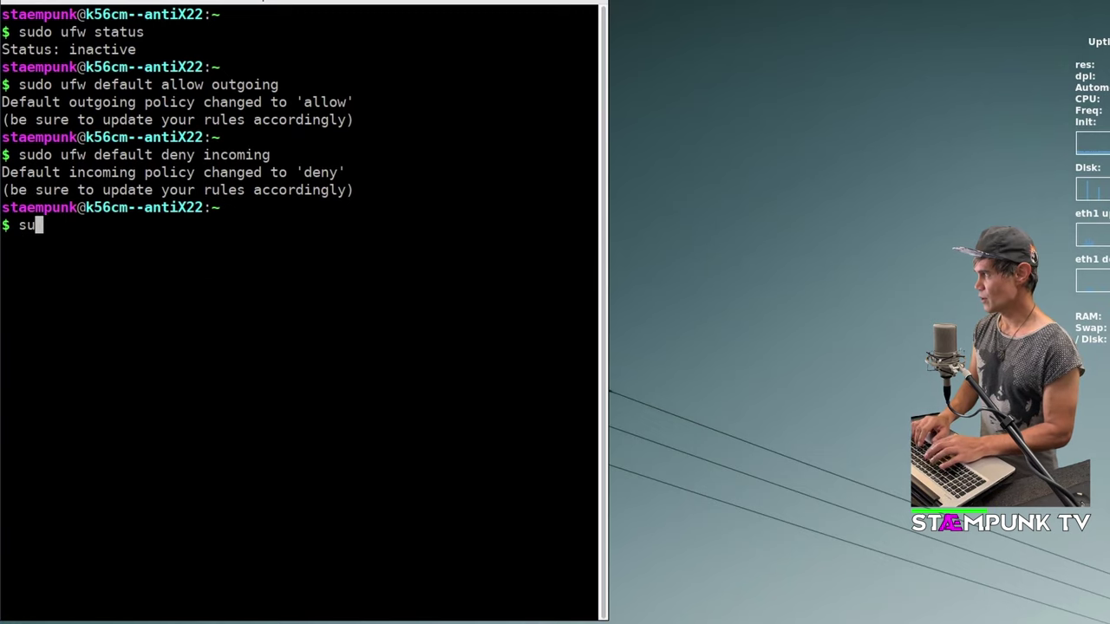
text(do ufw app list)
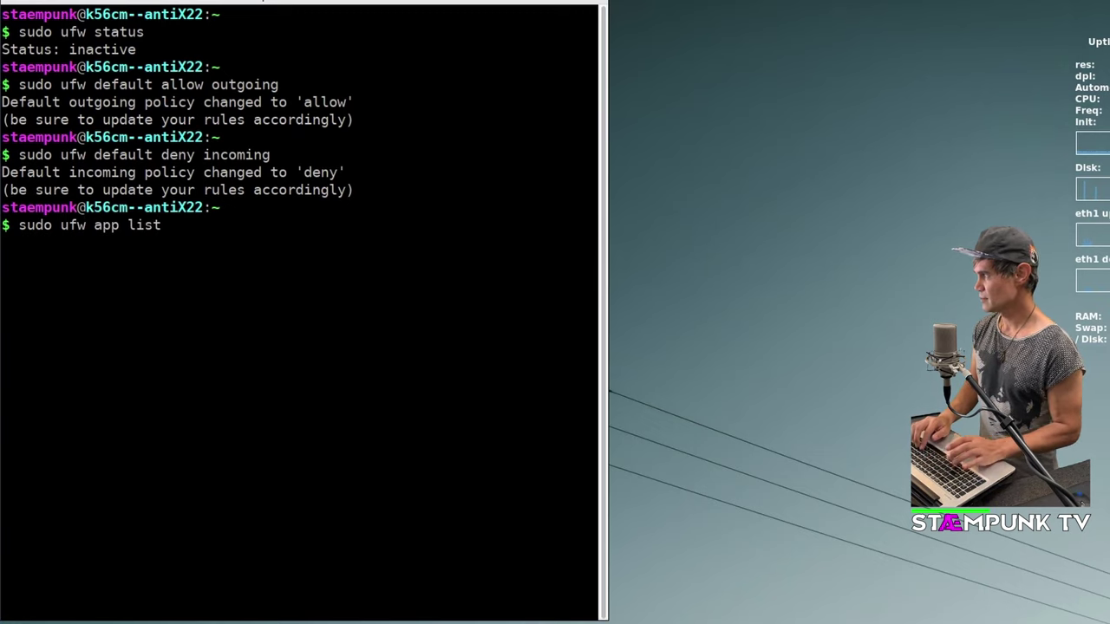
List the ufw application profiles and select the SSH profile name
key(Return)
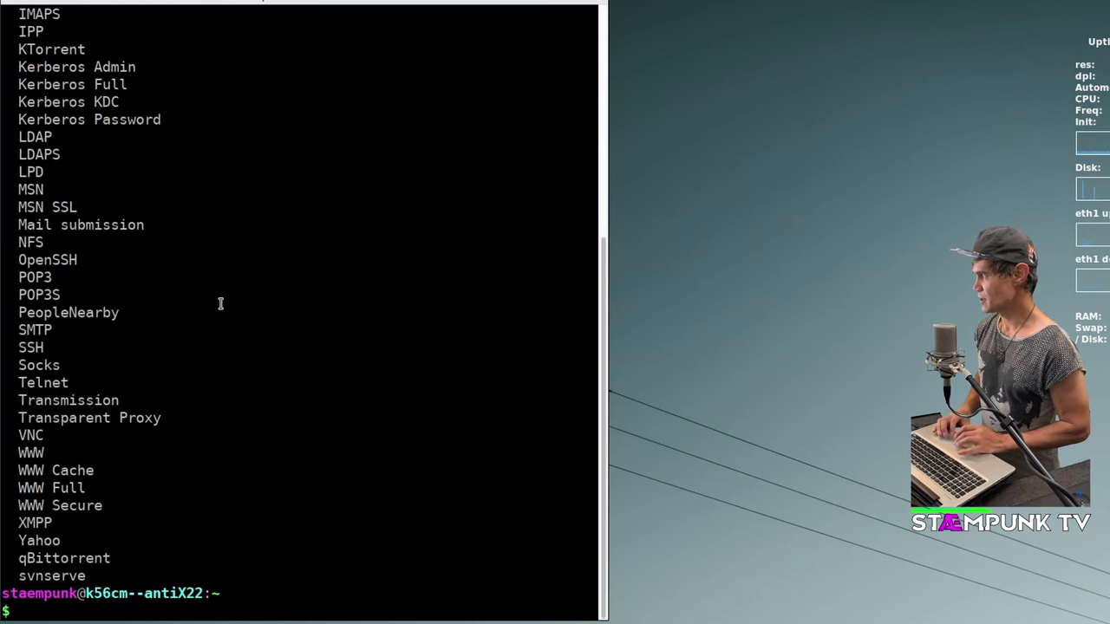
scroll(324, 357, up, 7)
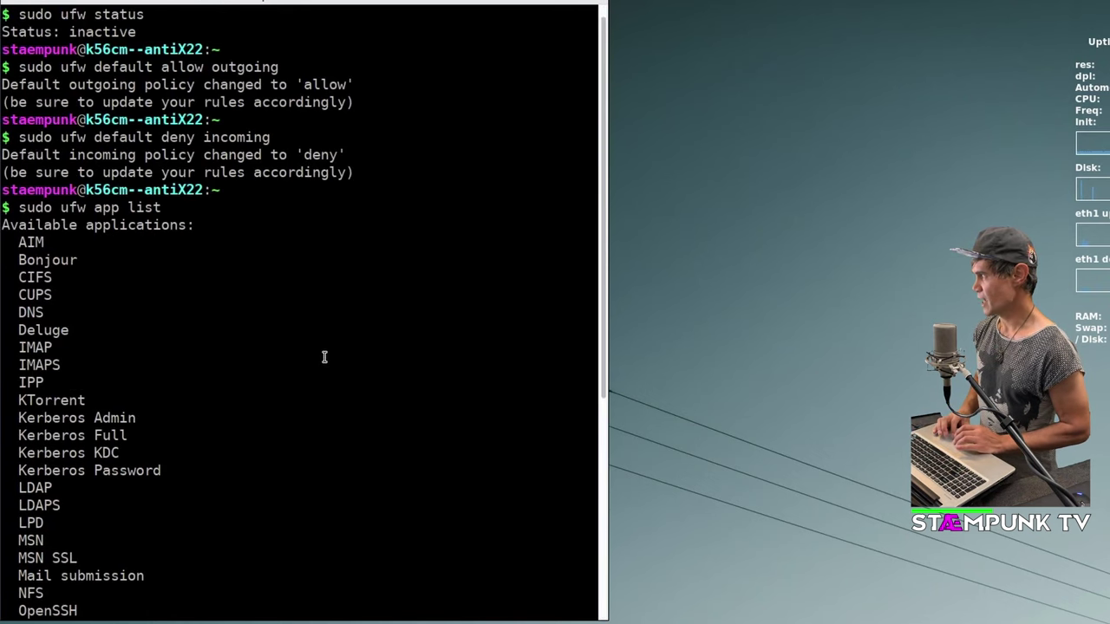
scroll(325, 357, down, 7)
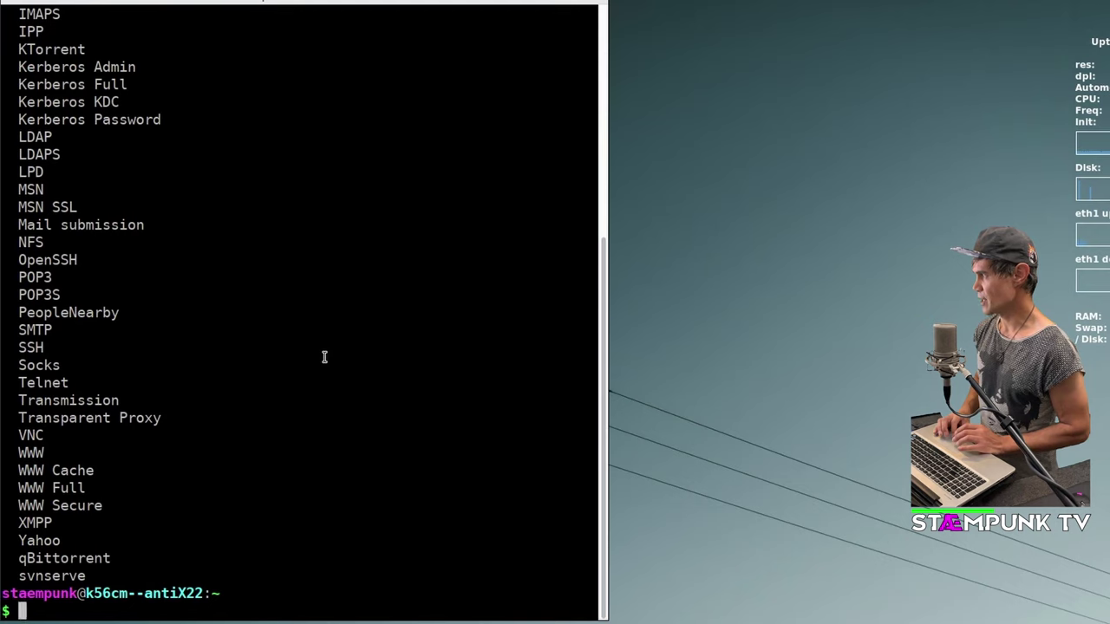
double_click(33, 347)
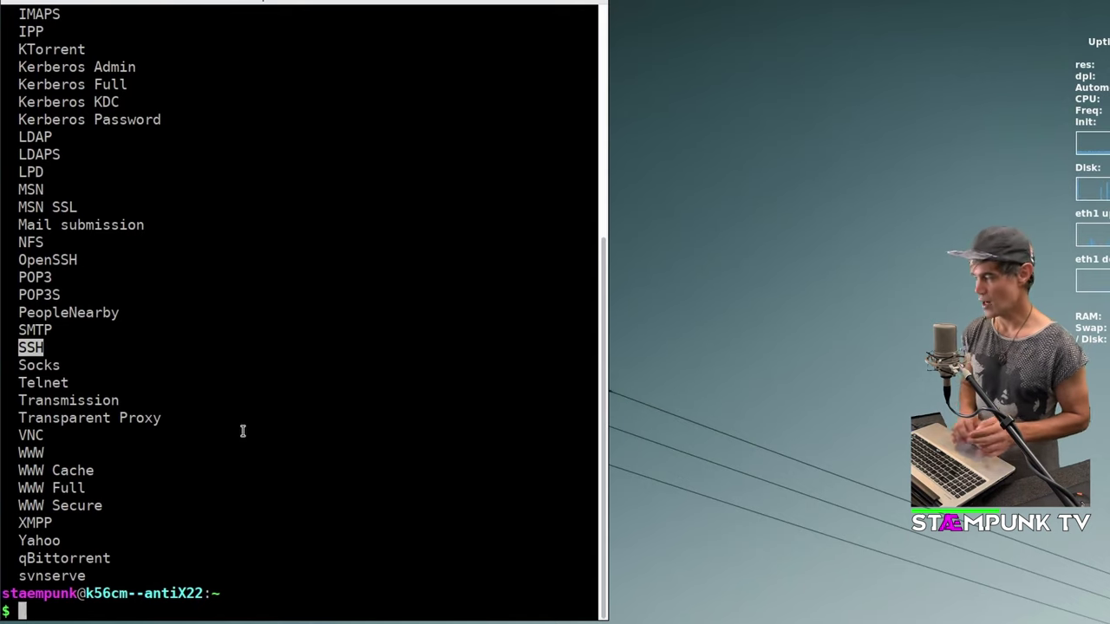
Add ufw rules allowing SSH and rate-limiting SSH
text(s)
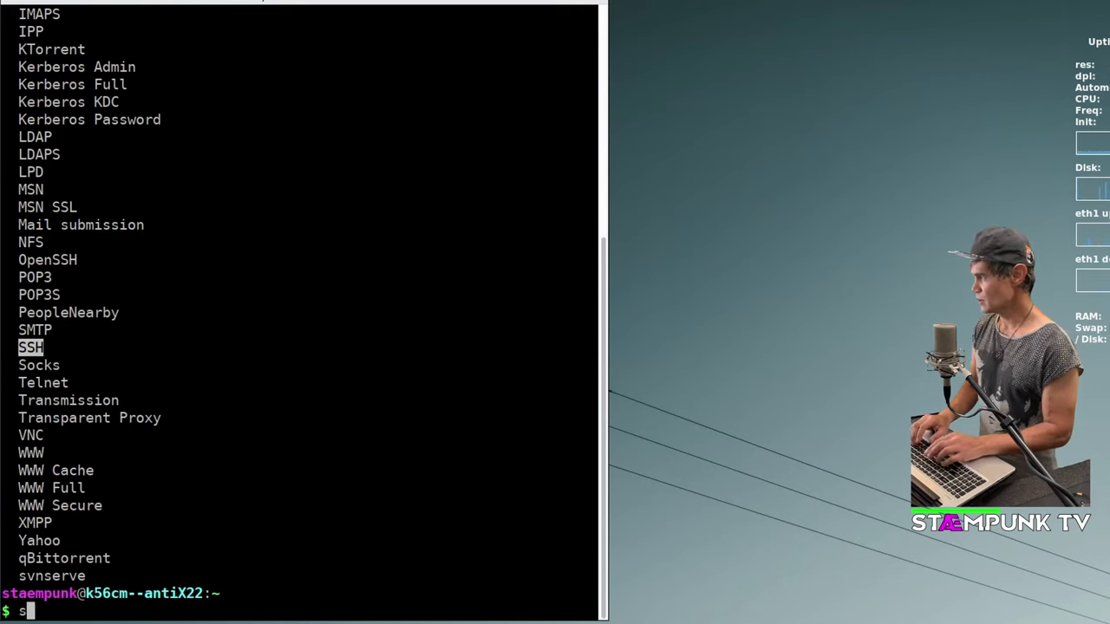
text(udo ufw allow)
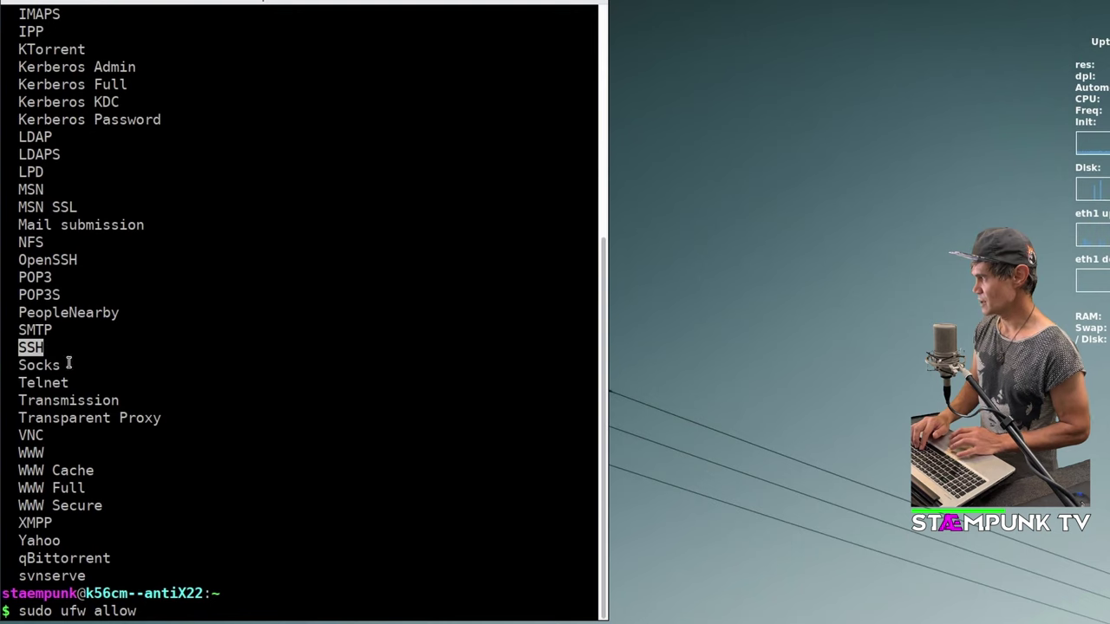
text( SSH)
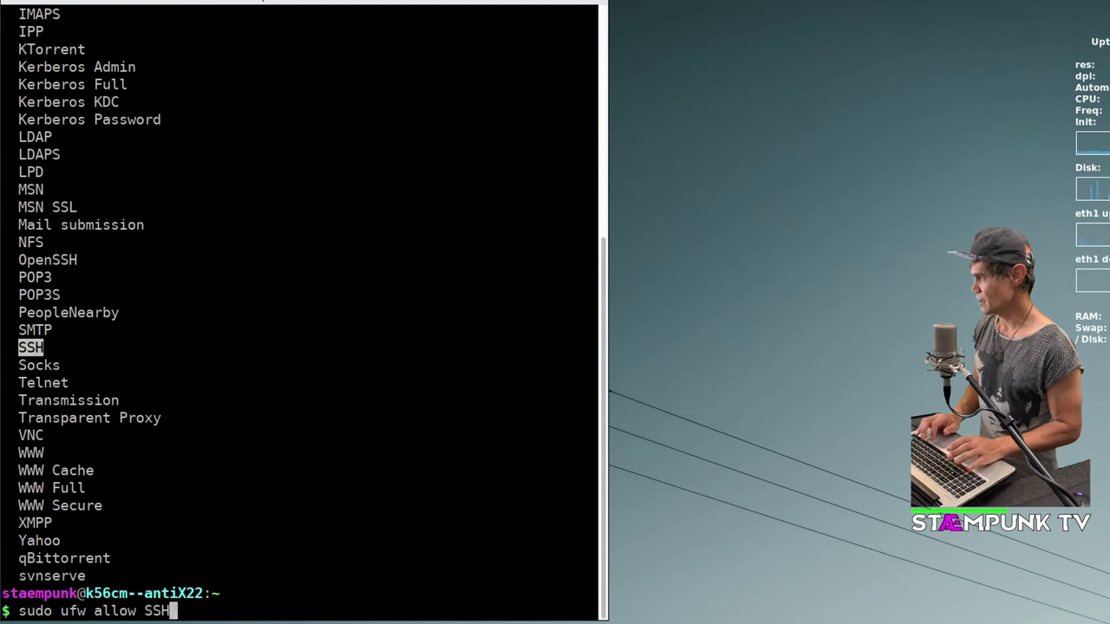
key(Return)
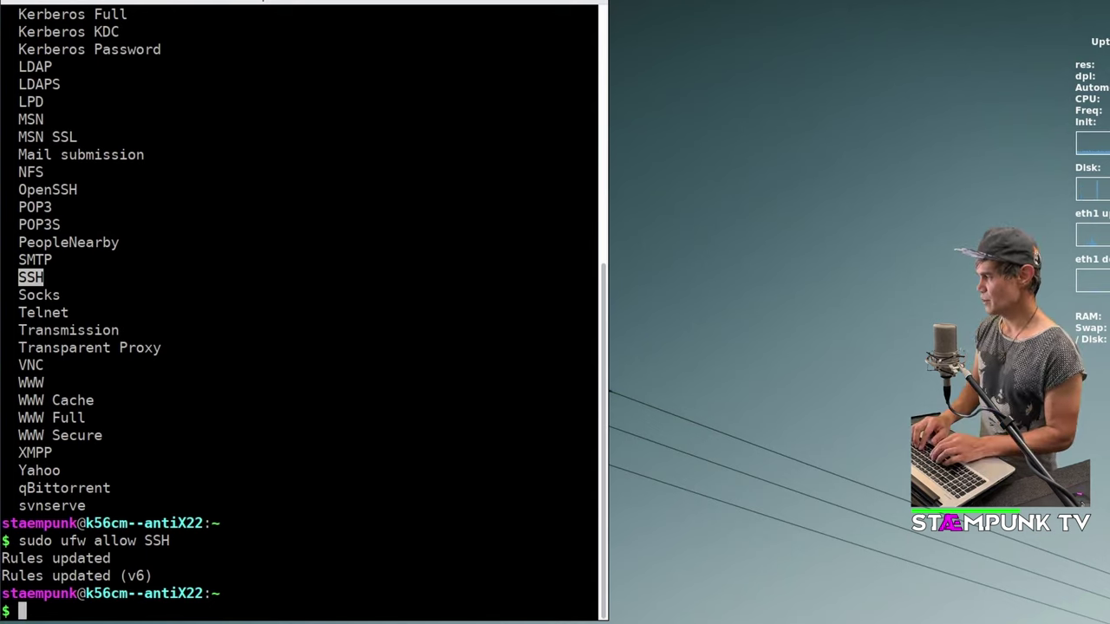
text(sudo ufw)
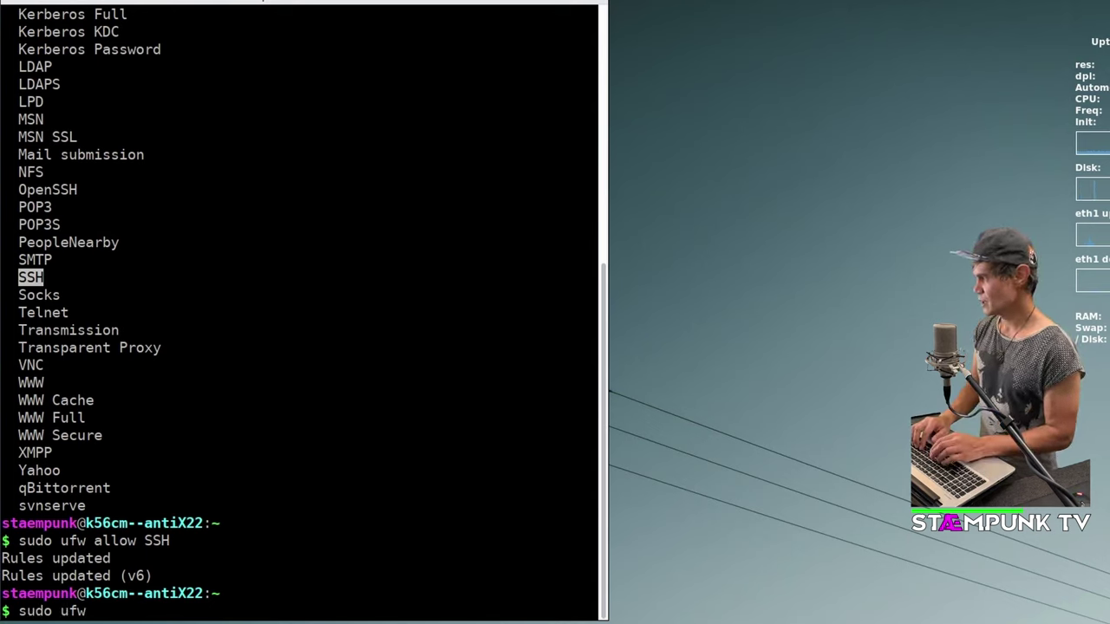
text( limit )
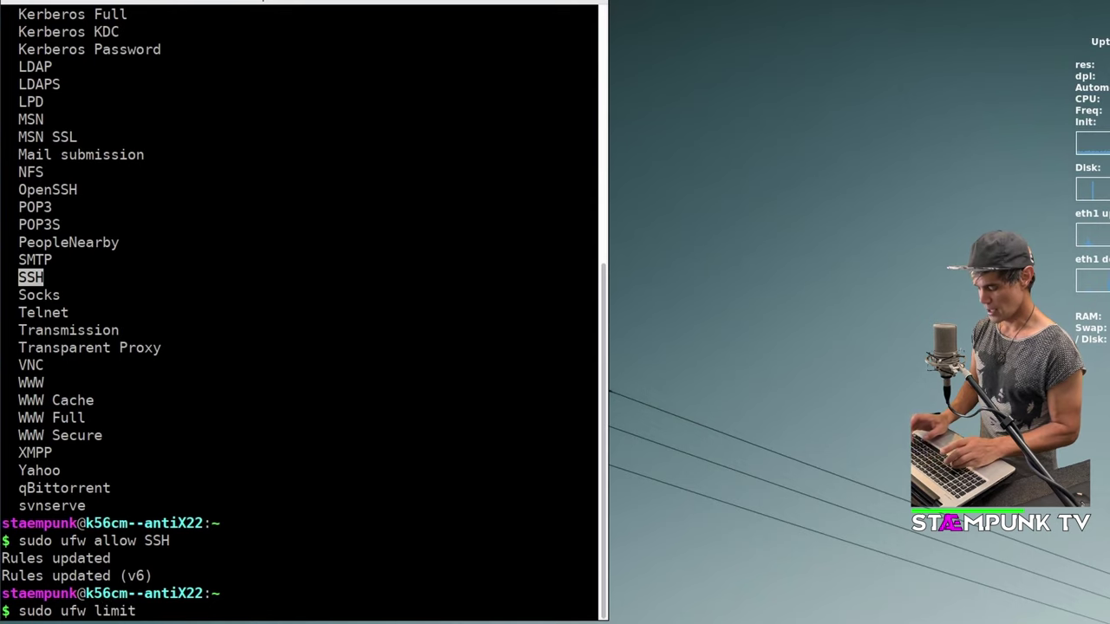
text(SSH)
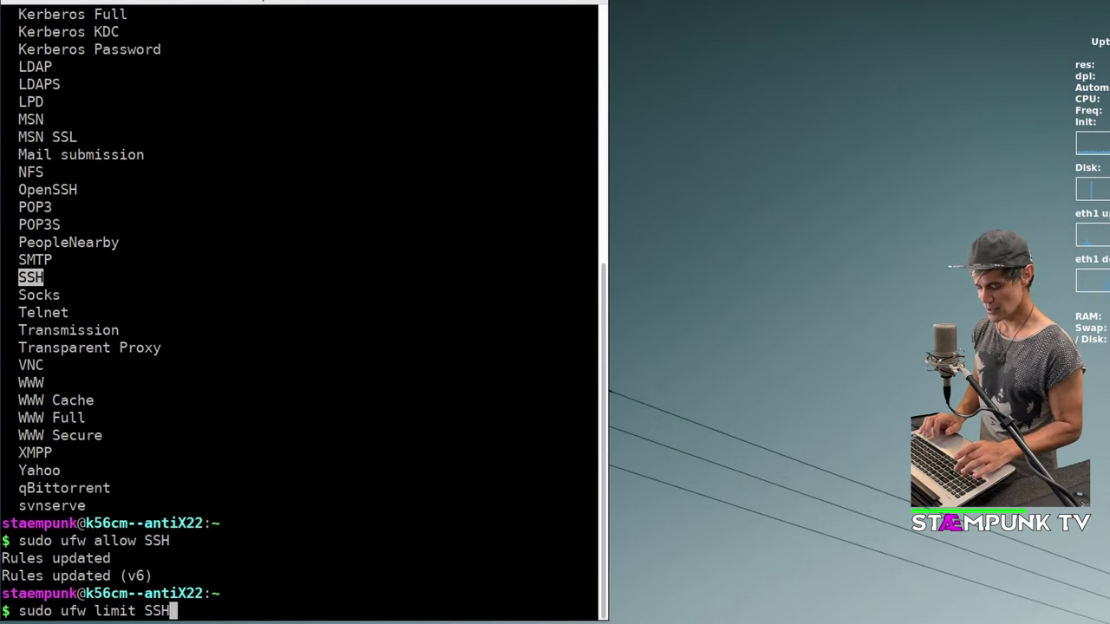
key(Return)
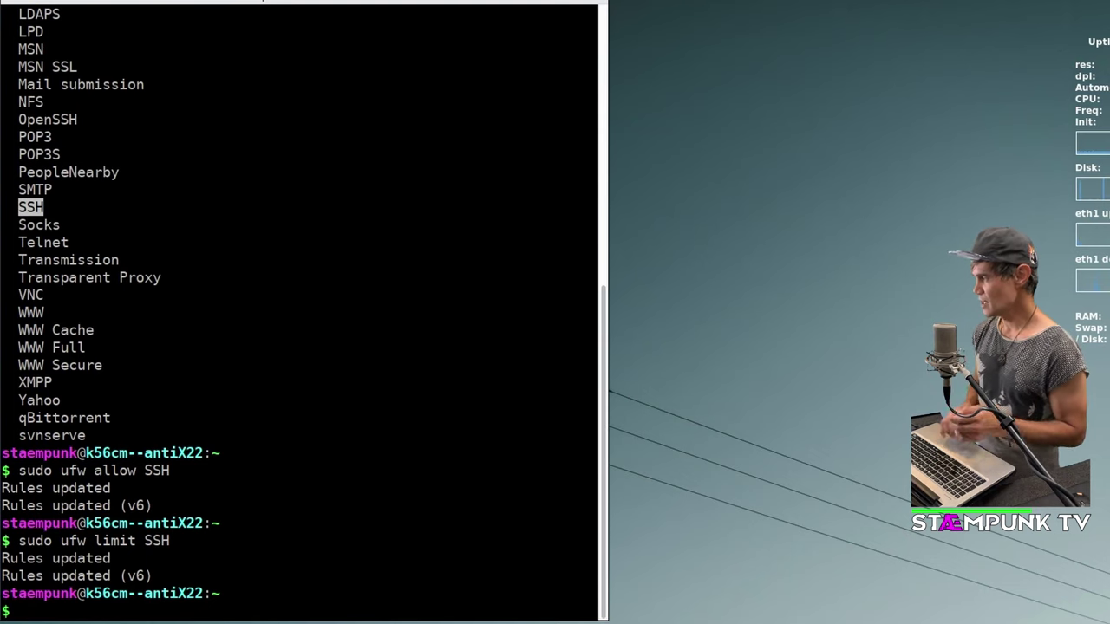
click(211, 431)
text(sudo nano)
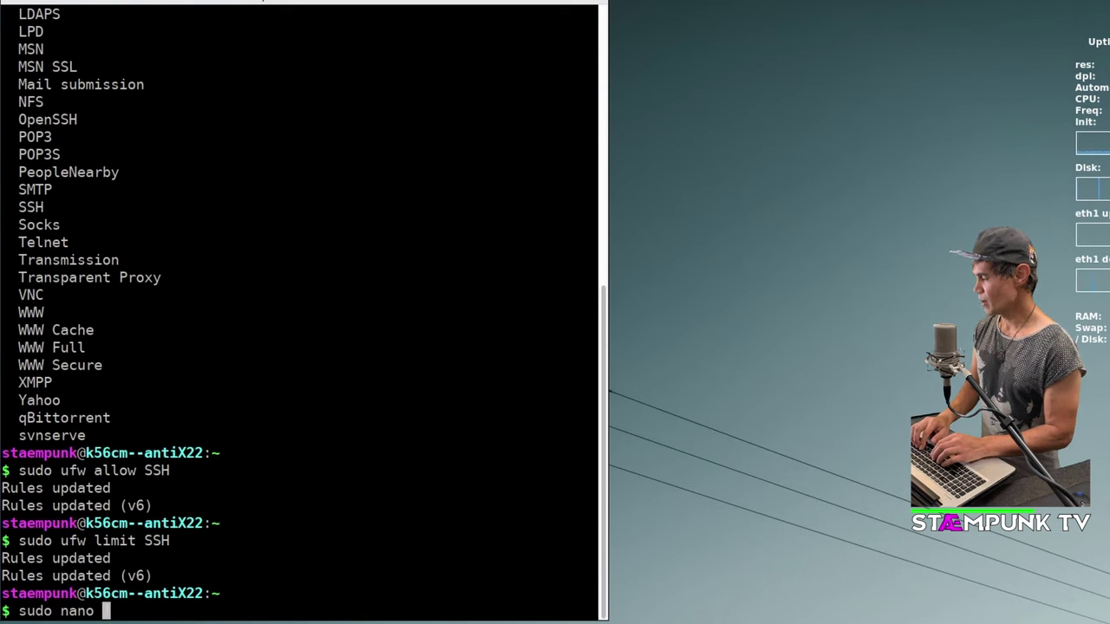
text( /et)
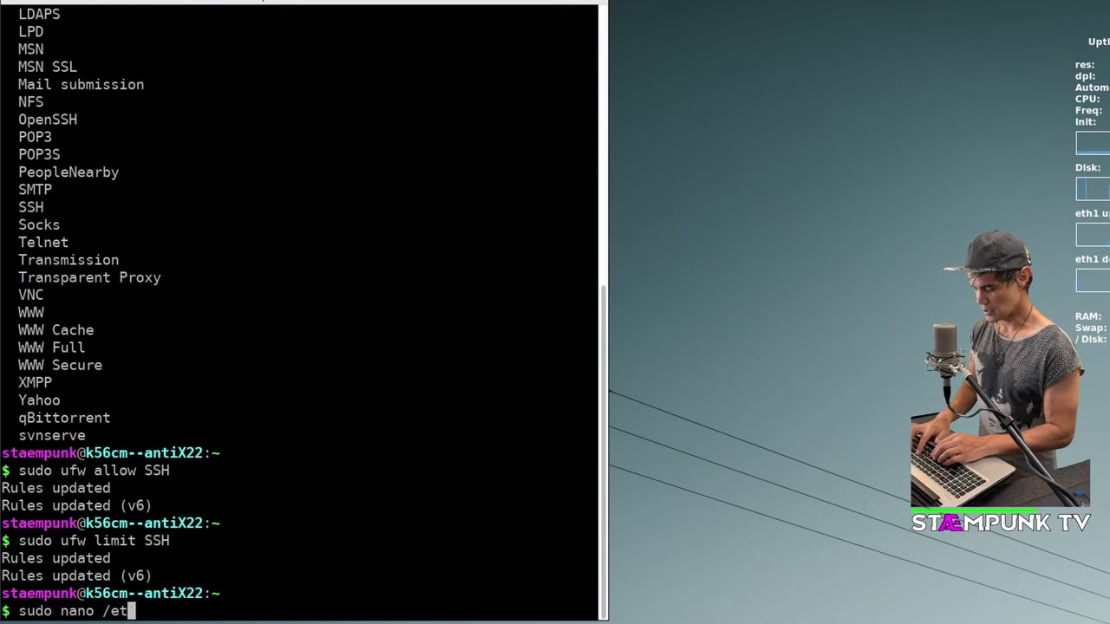
text(c/d)
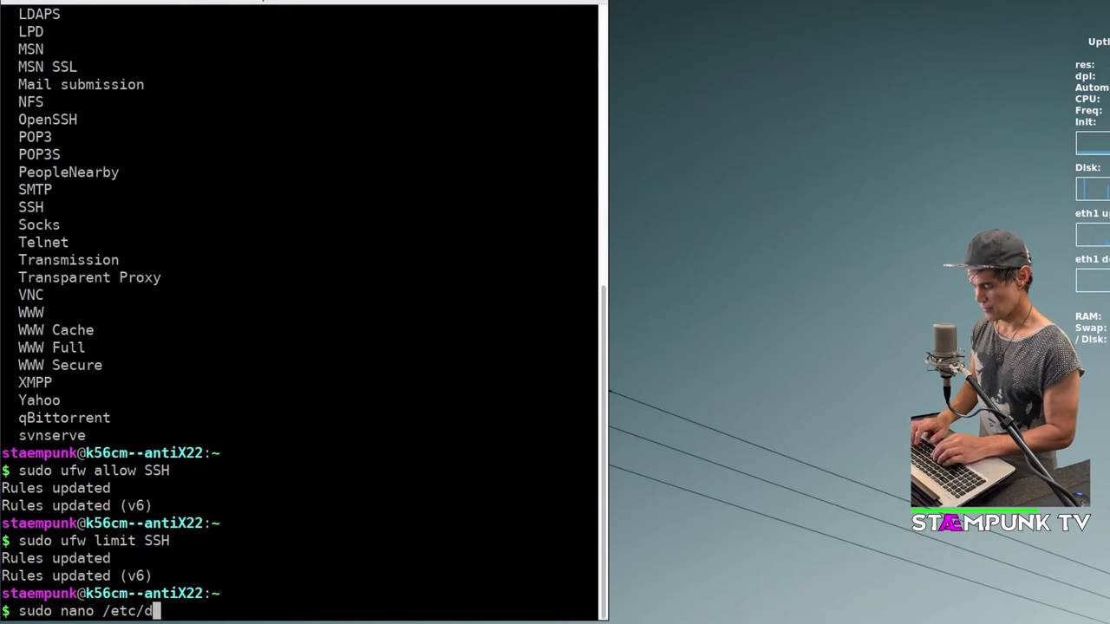
text(efault)
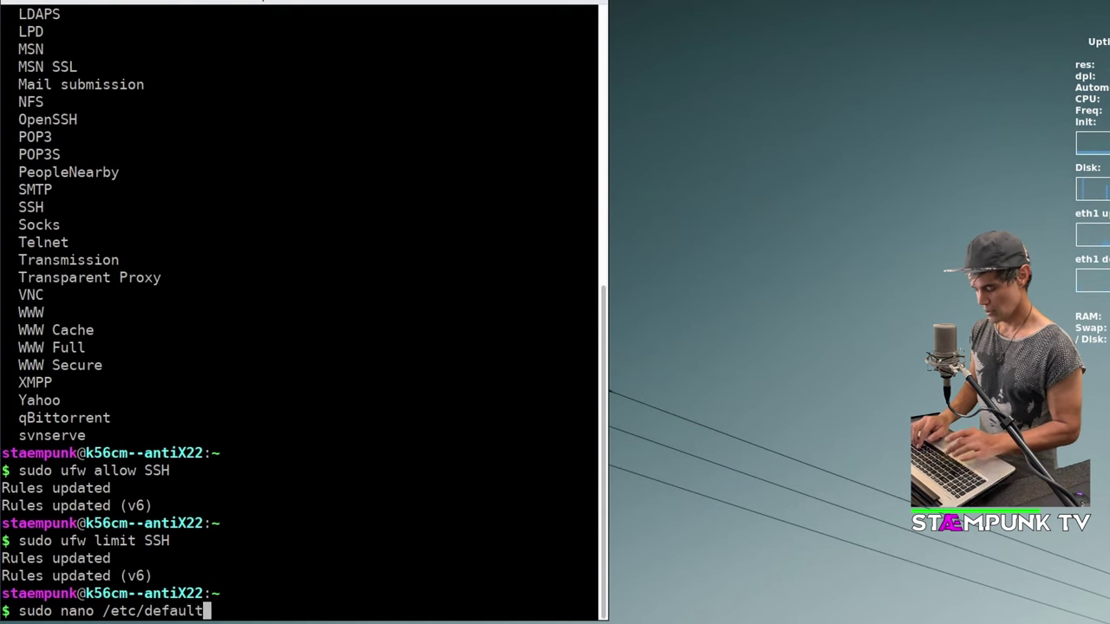
text(/ufw)
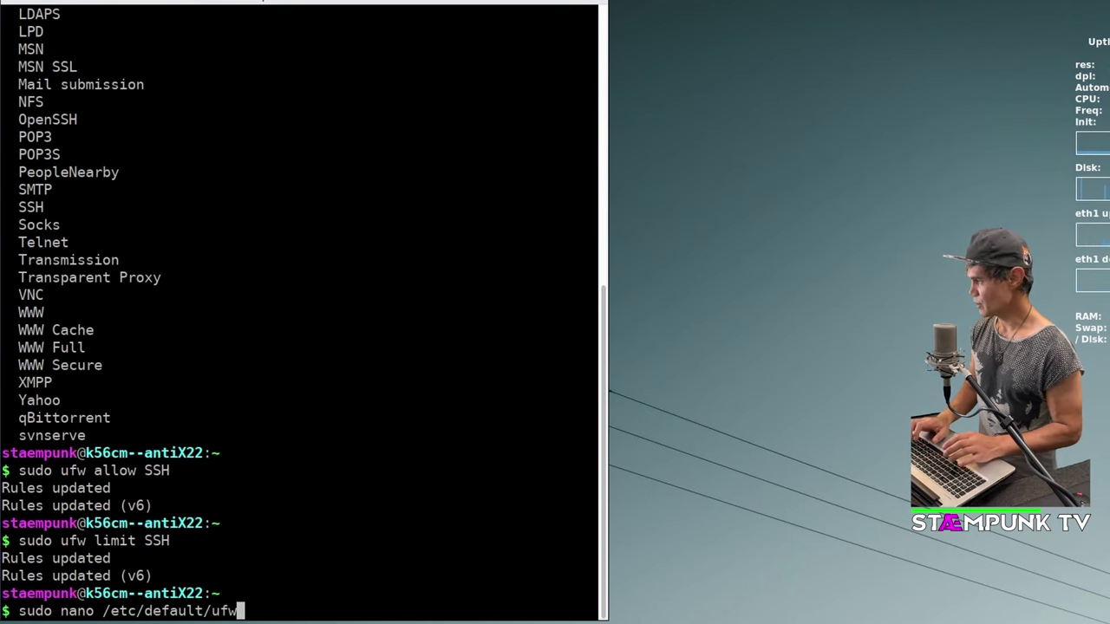
key(Return)
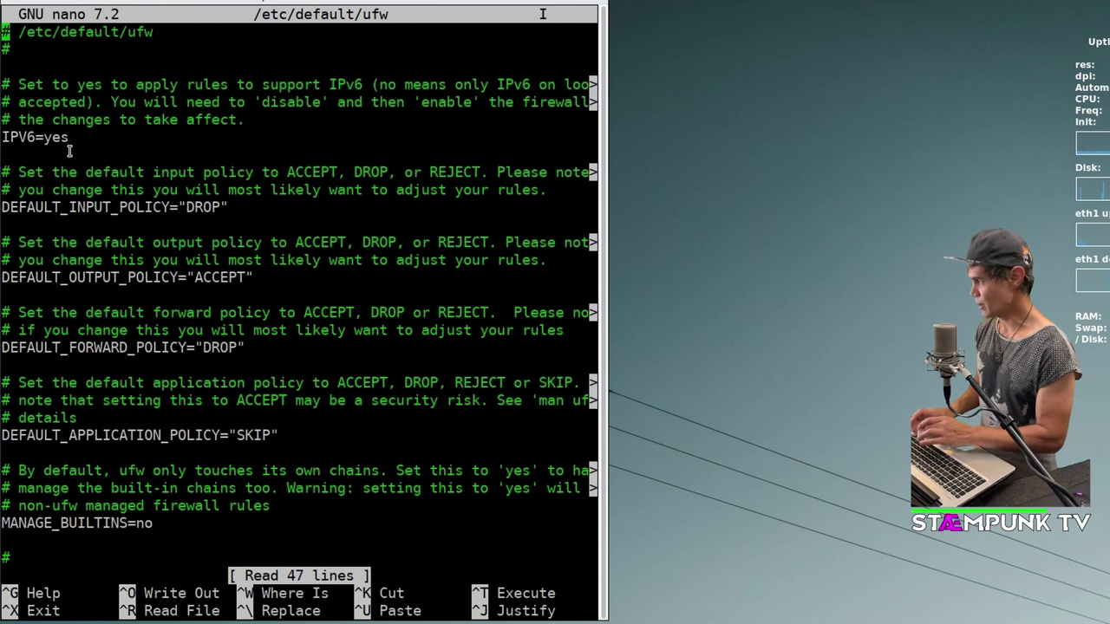
key(ctrl+x)
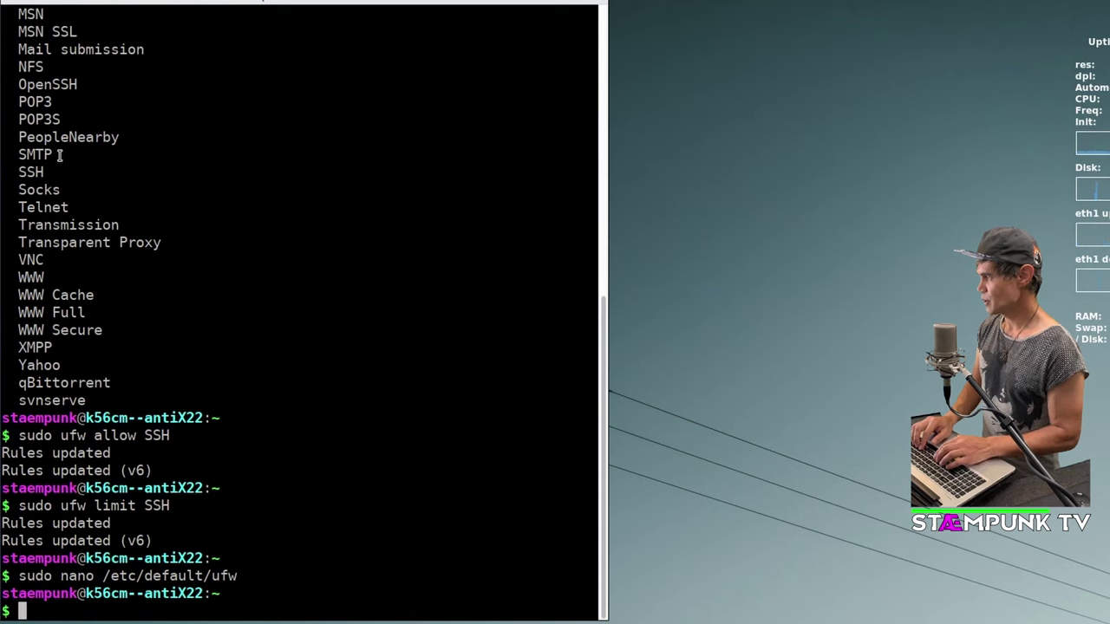
Enable ufw and check its verbose status showing SSH 22/tcp as LIMIT IN
text(sudo)
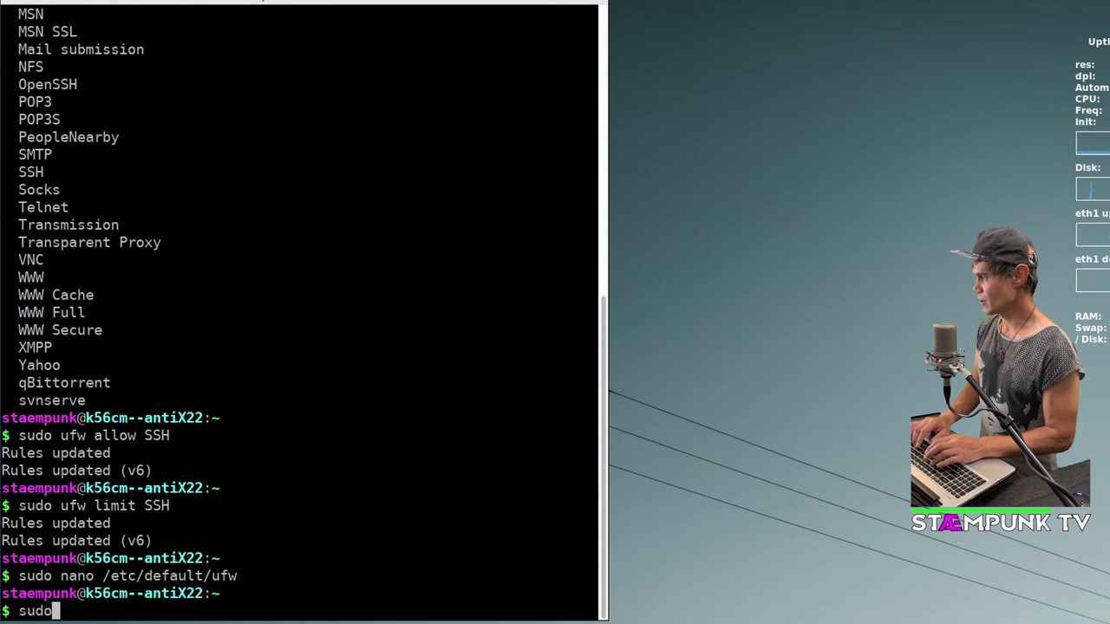
text( ufw enable)
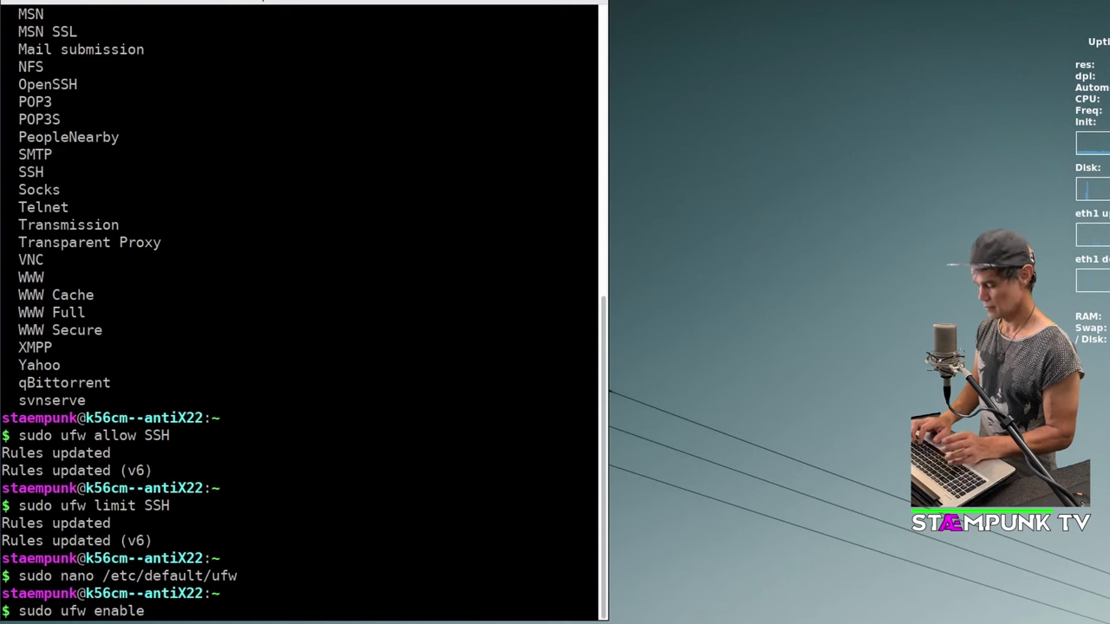
key(Return)
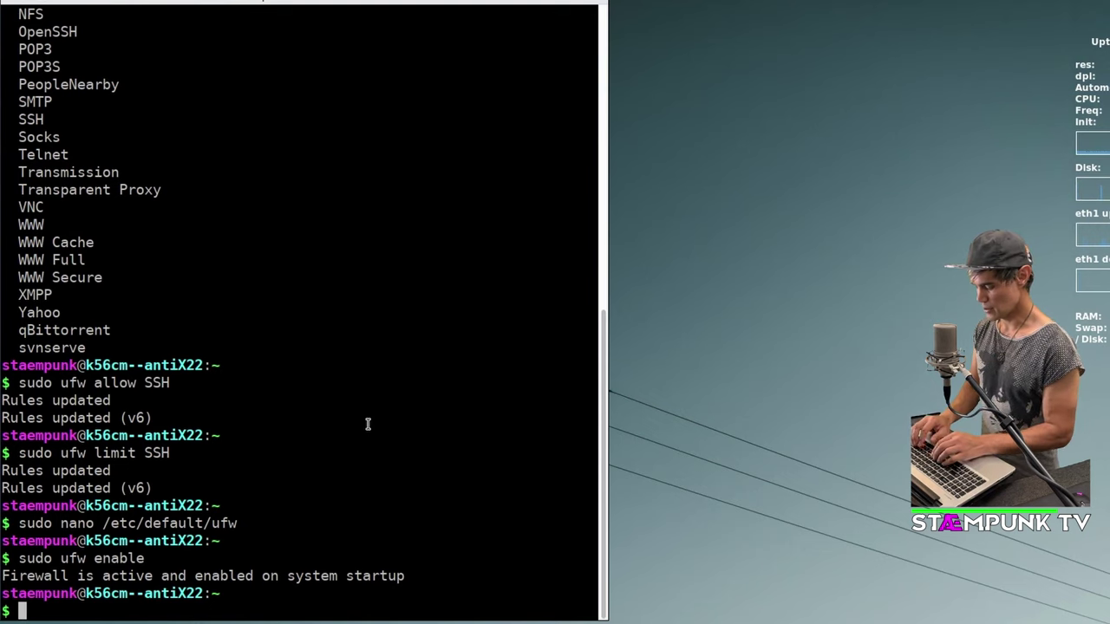
text(sudo ufw)
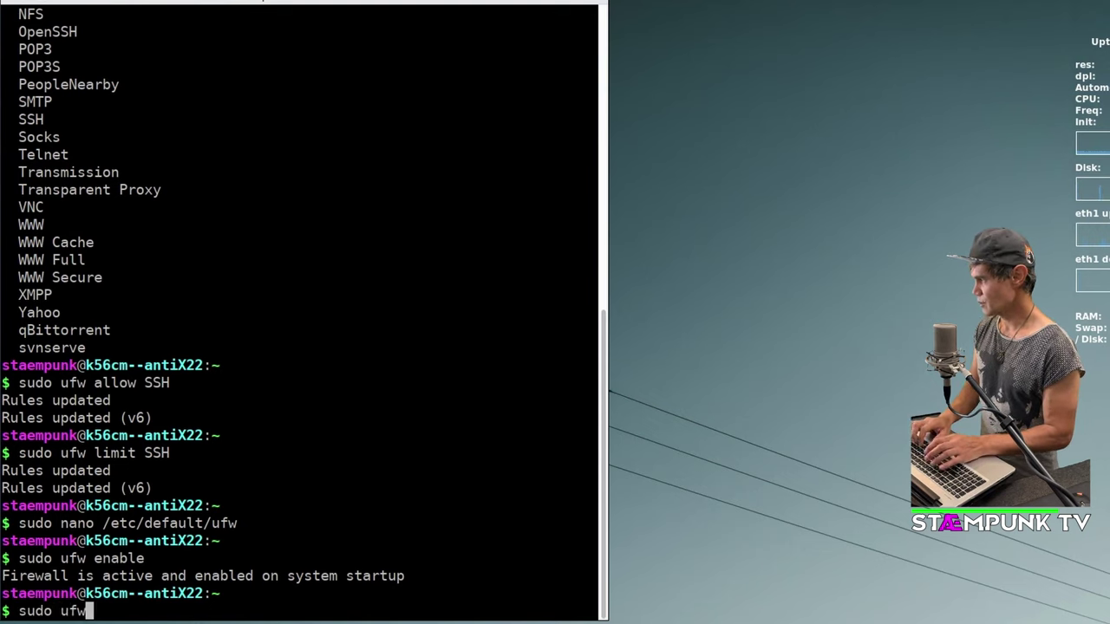
text( status)
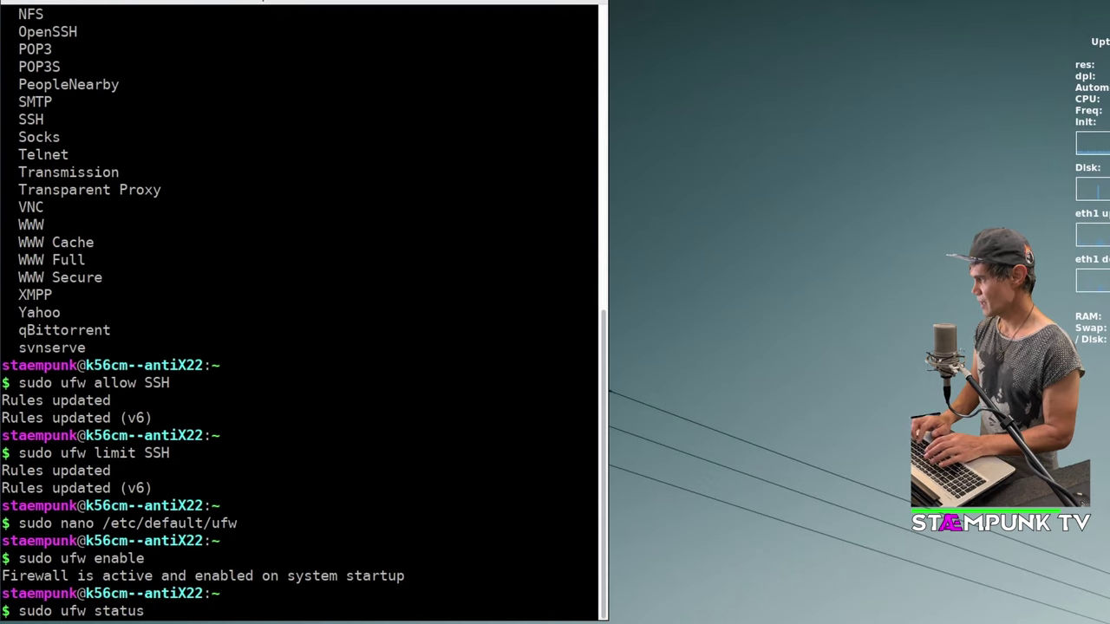
text( verbose)
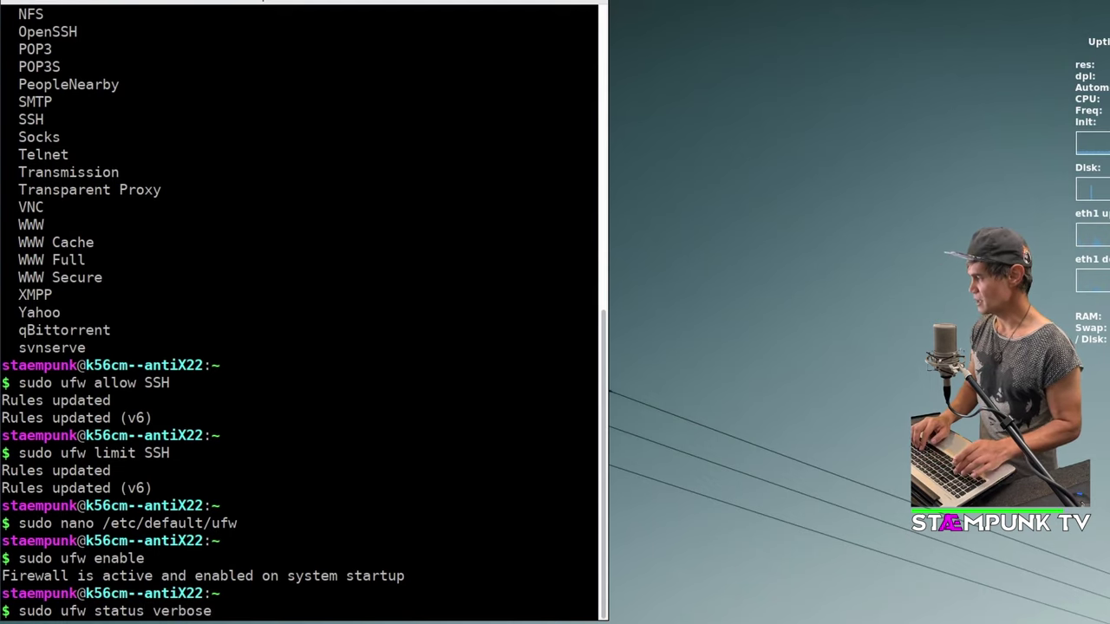
key(Return)
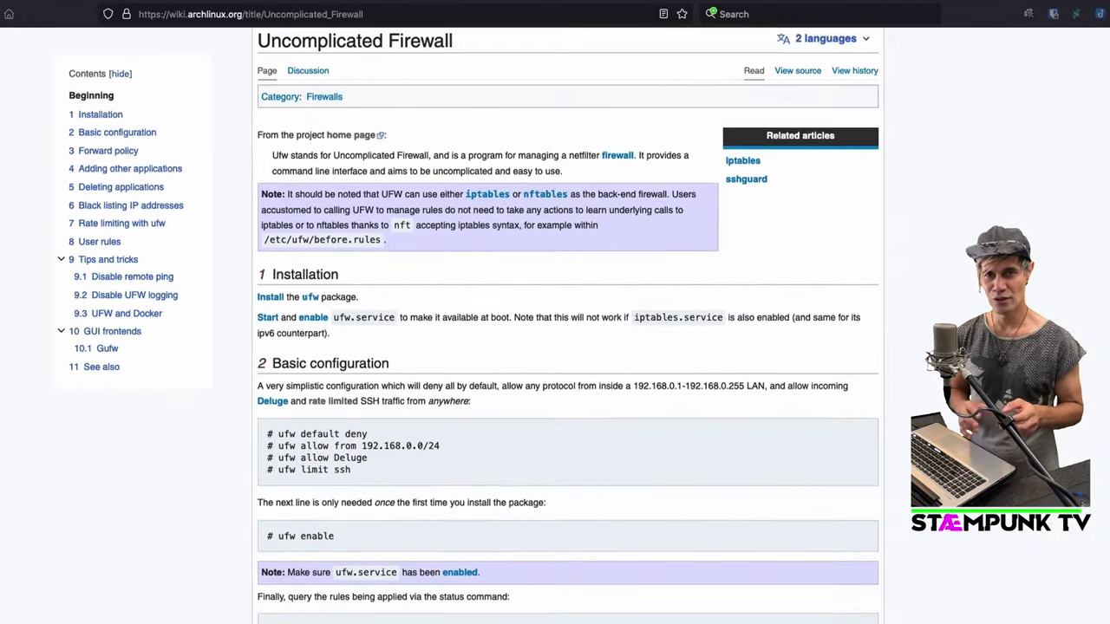
scroll(568, 325, down, 4)
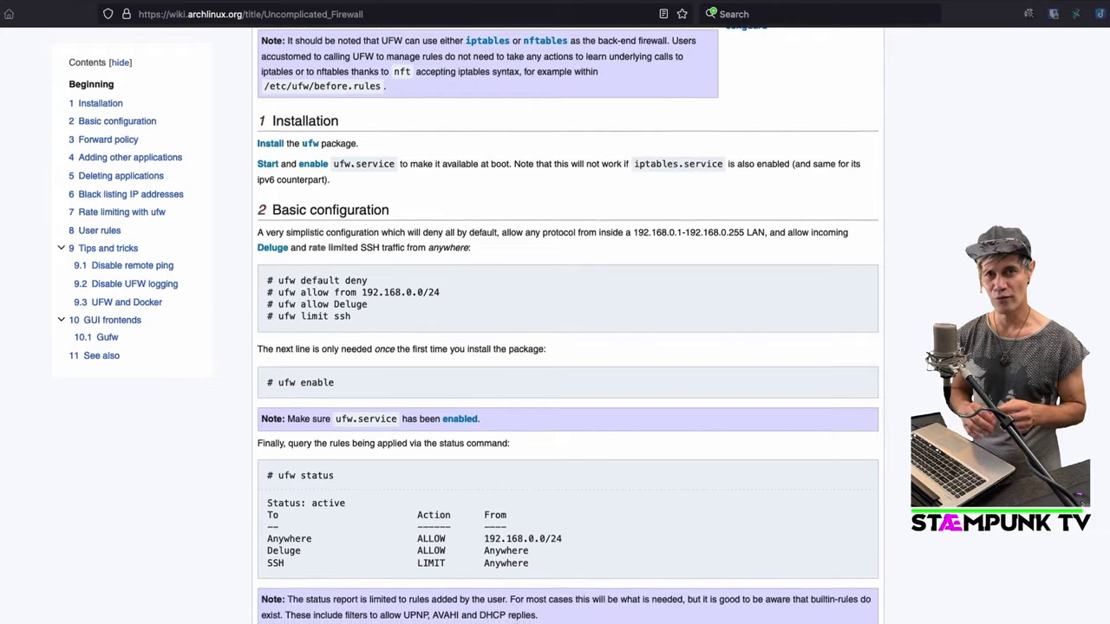
scroll(568, 325, down, 12)
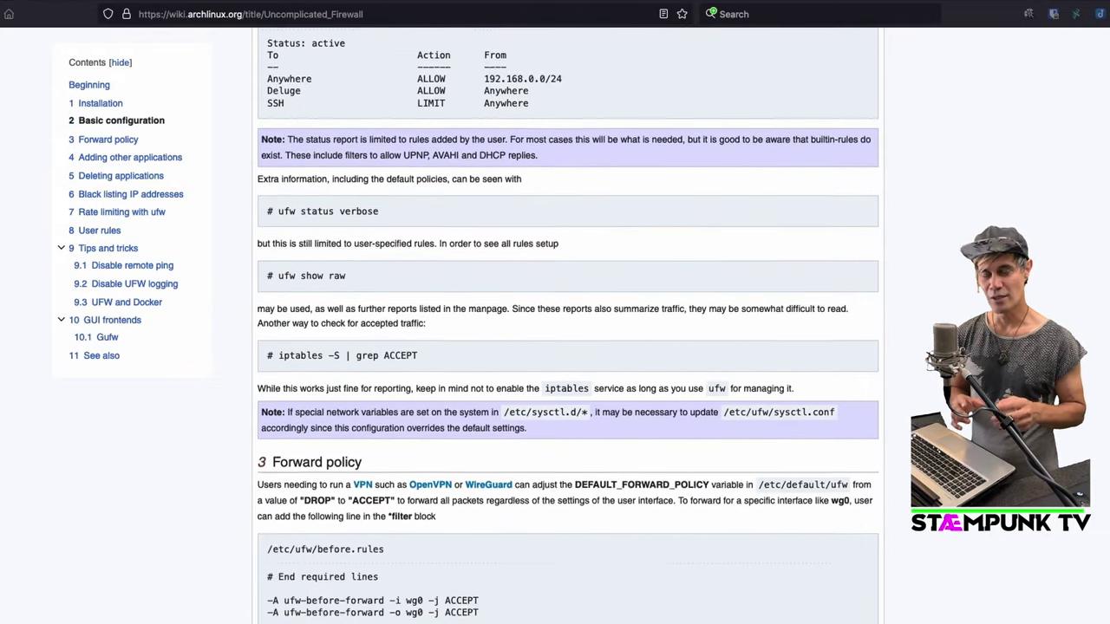
scroll(568, 325, down, 8)
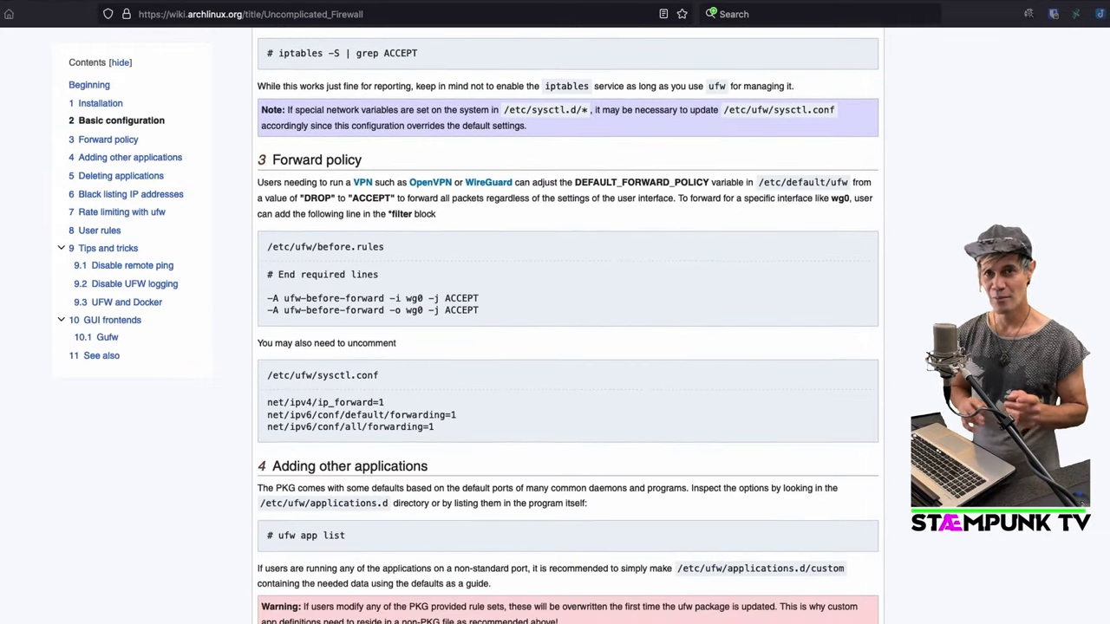
scroll(567, 325, down, 6)
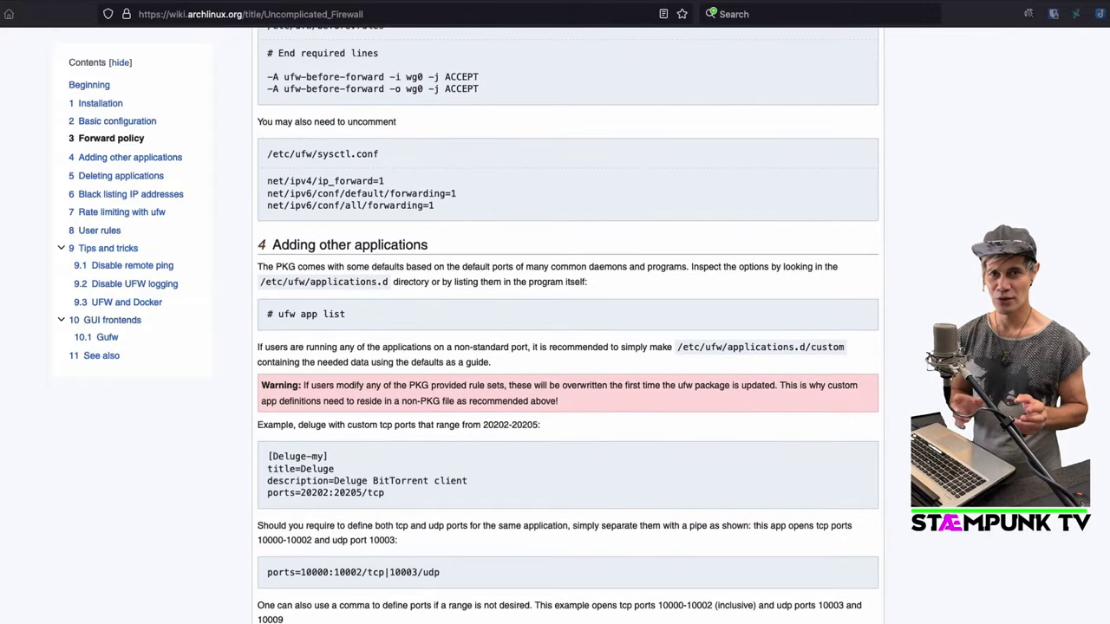
scroll(568, 325, down, 6)
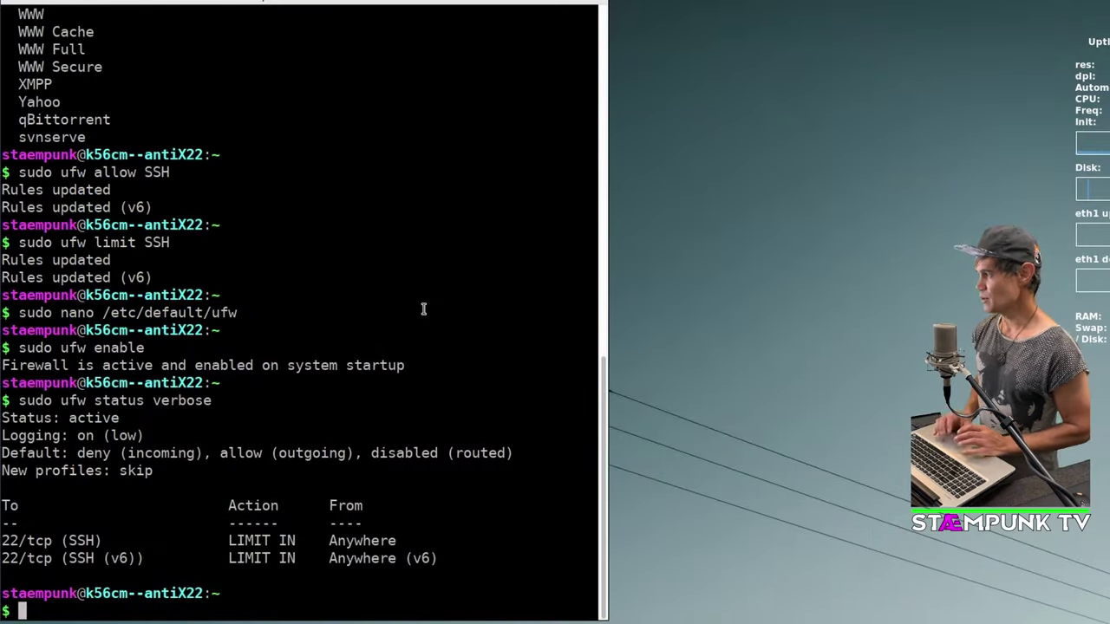
text(ex)
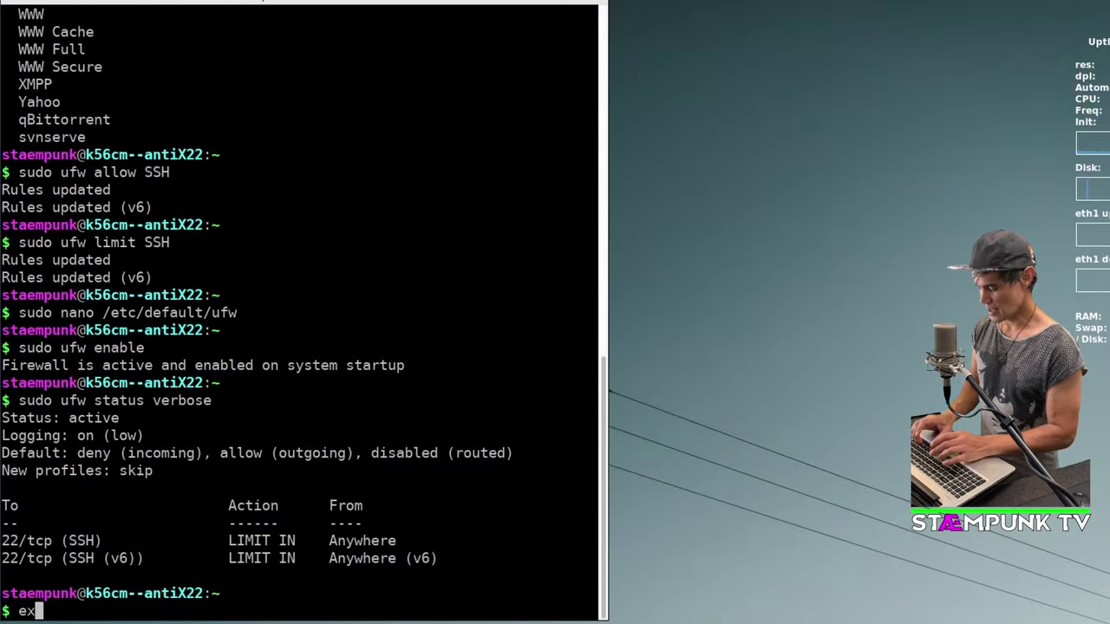
text(it)
Run exit to close the terminal, leaving the bare IceWM desktop
key(Return)
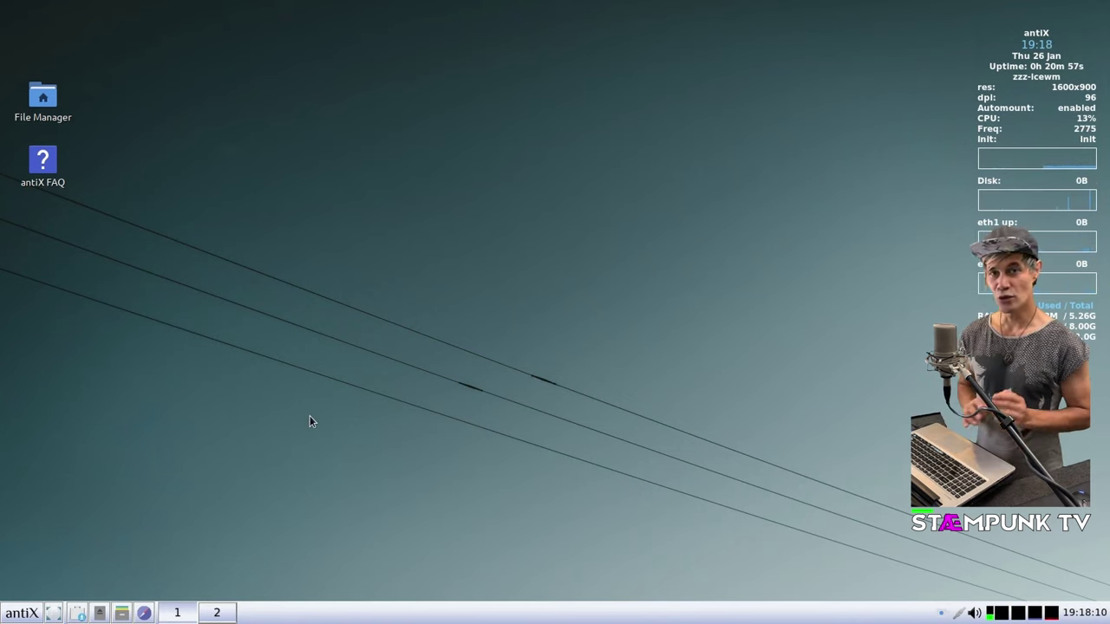
Launch Disk Manager from the desktop menu under Applications > System
right_click(235, 211)
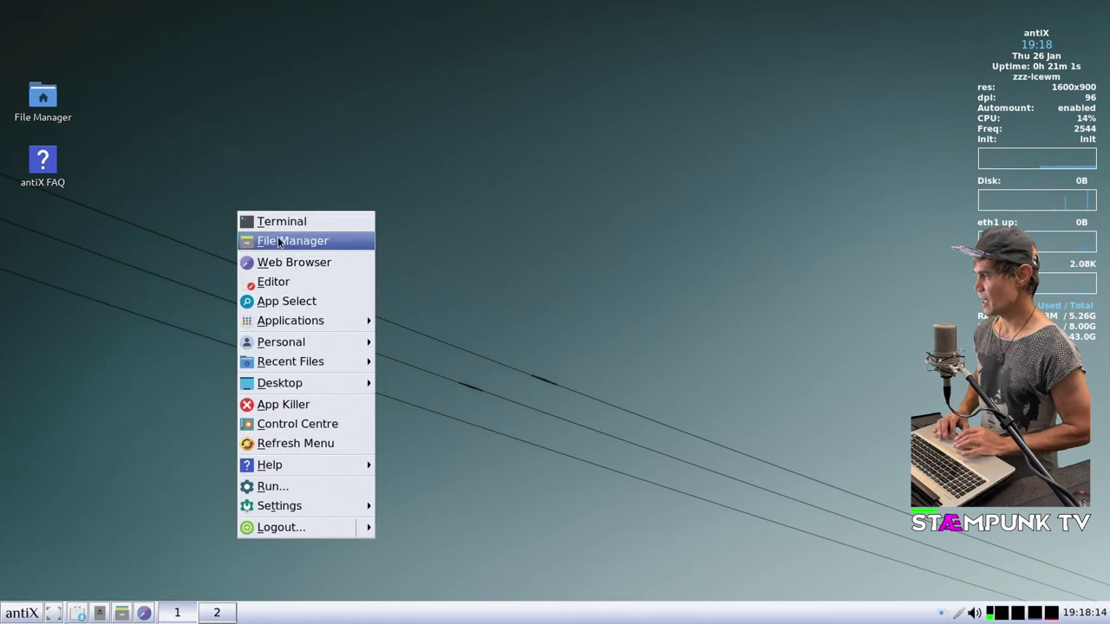
mouse_move(298, 329)
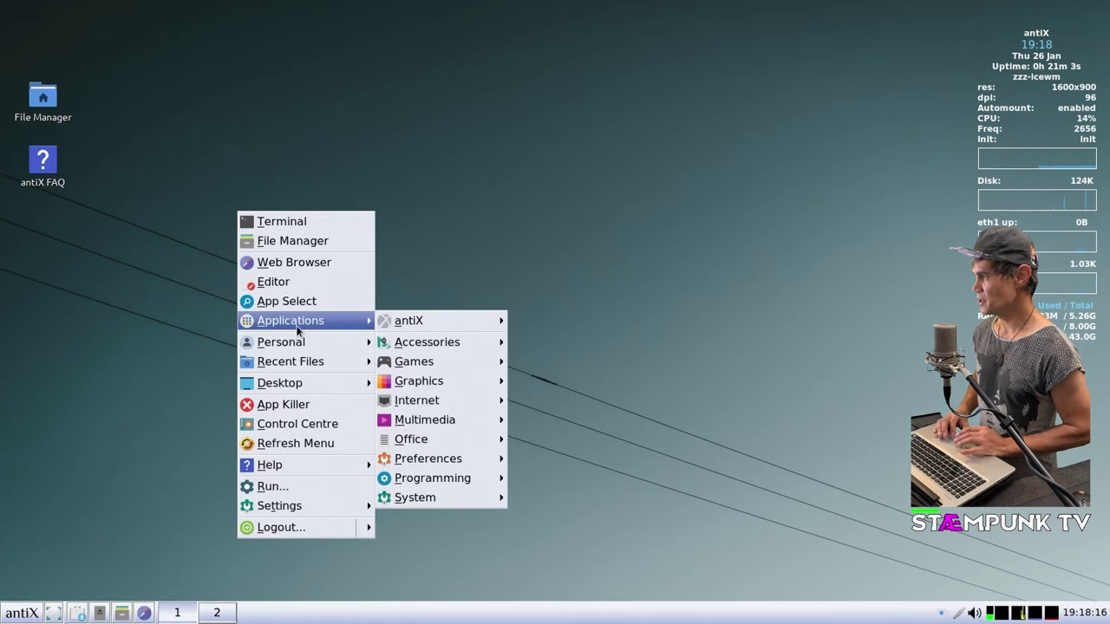
mouse_move(440, 501)
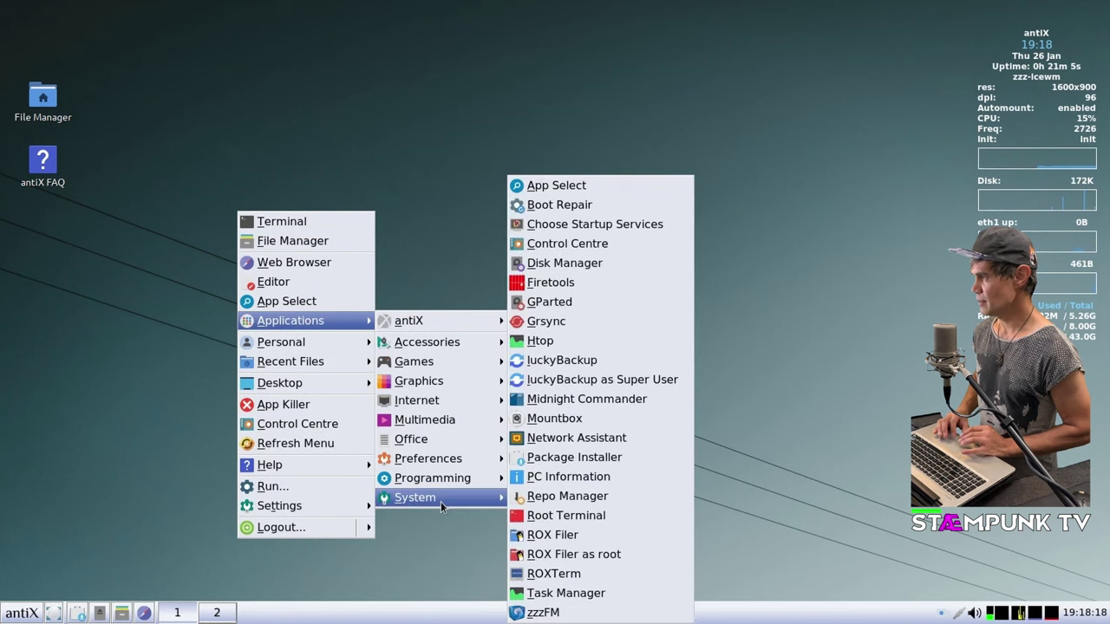
click(600, 264)
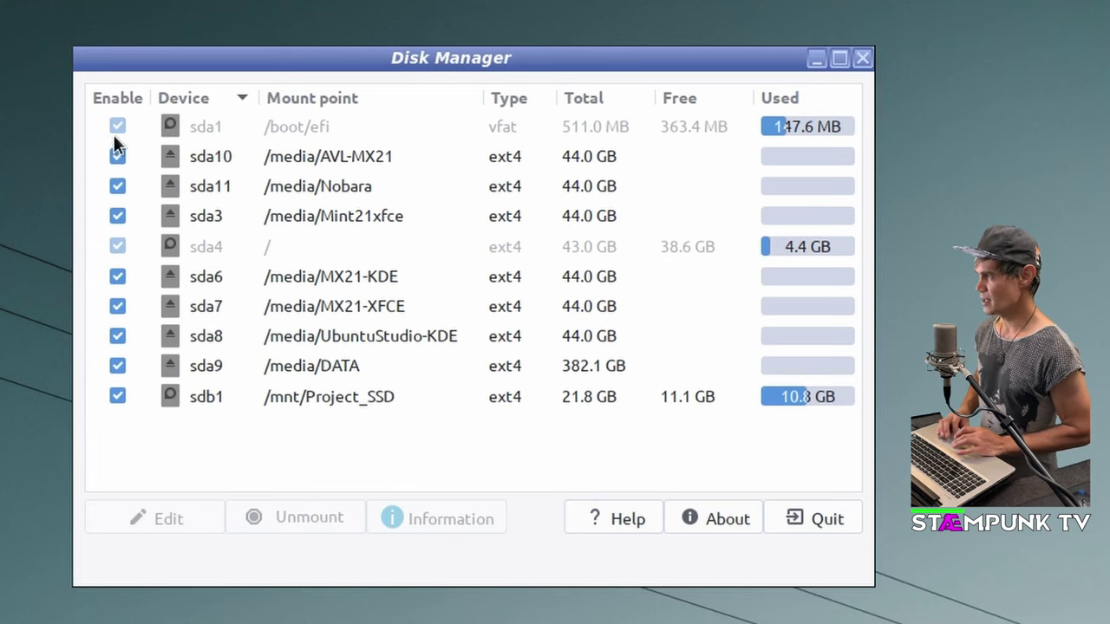
Disable sda10, sda11, sda3, sda6, sda7 and sda8, then edit sda9 DATA's mount settings
click(117, 156)
click(119, 186)
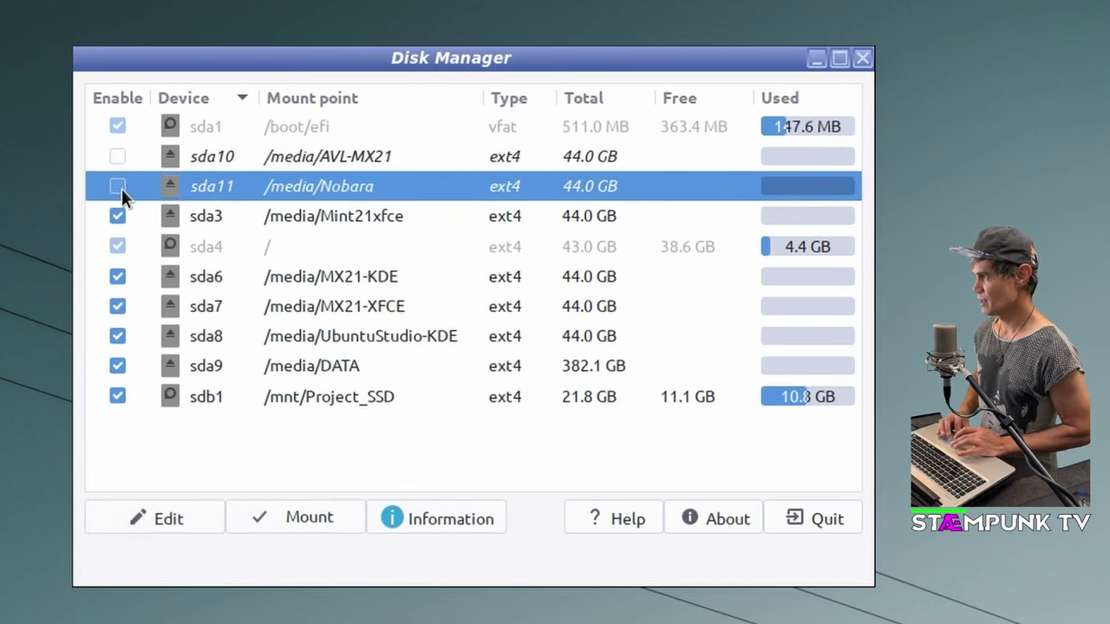
click(121, 219)
click(124, 275)
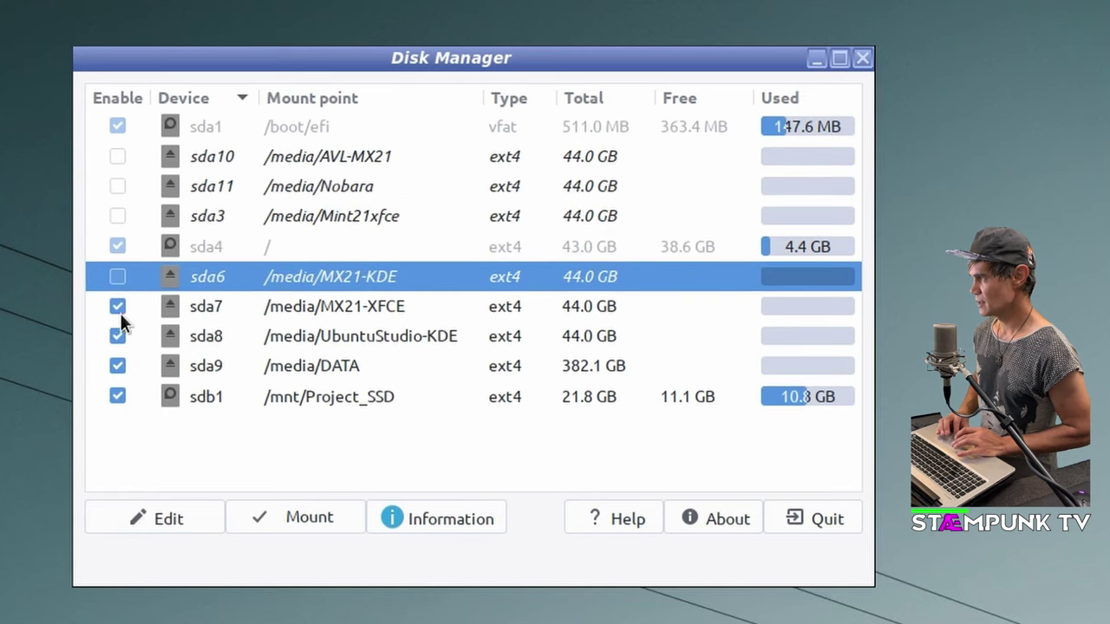
click(118, 308)
click(119, 336)
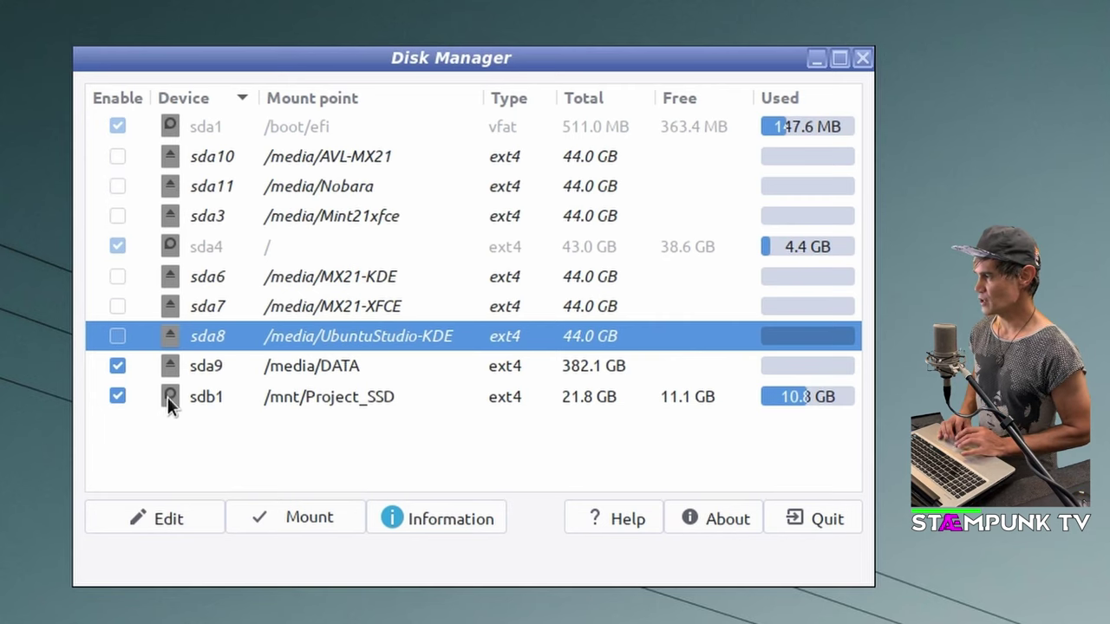
click(309, 370)
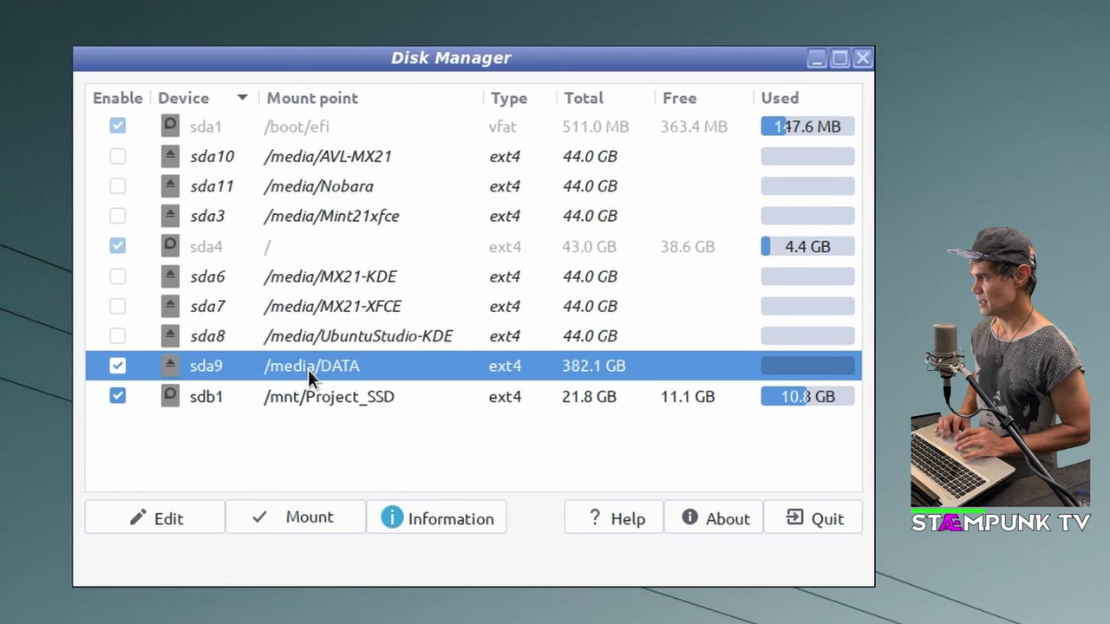
click(167, 521)
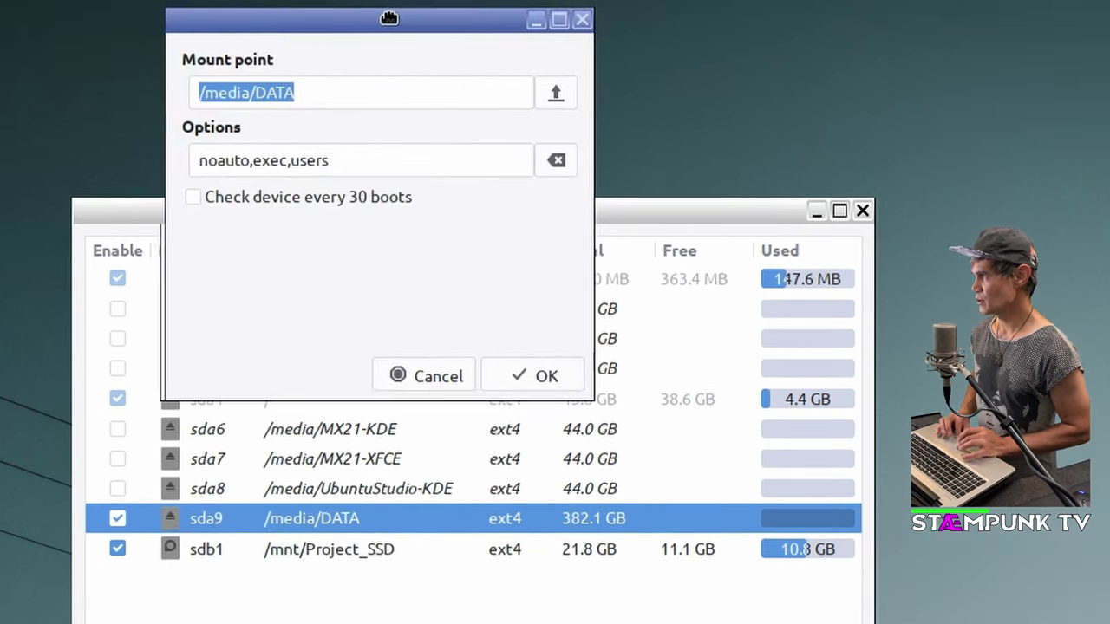
Change sda9's mount point to /mnt/DATA and its mount options to defaults
drag(389, 17, 421, 20)
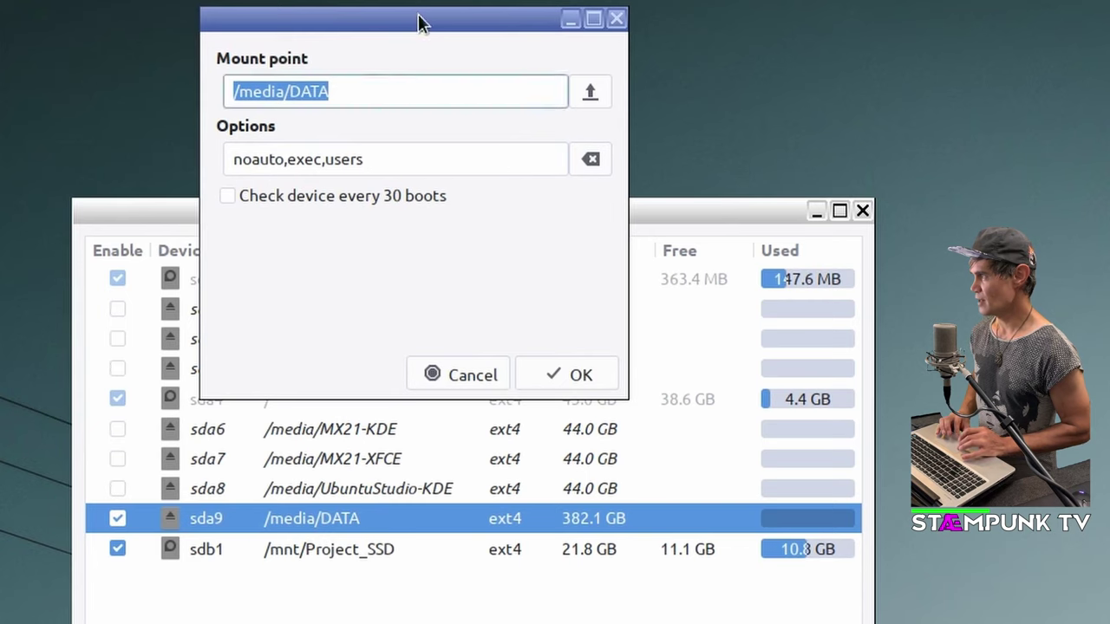
double_click(258, 92)
text(mnt)
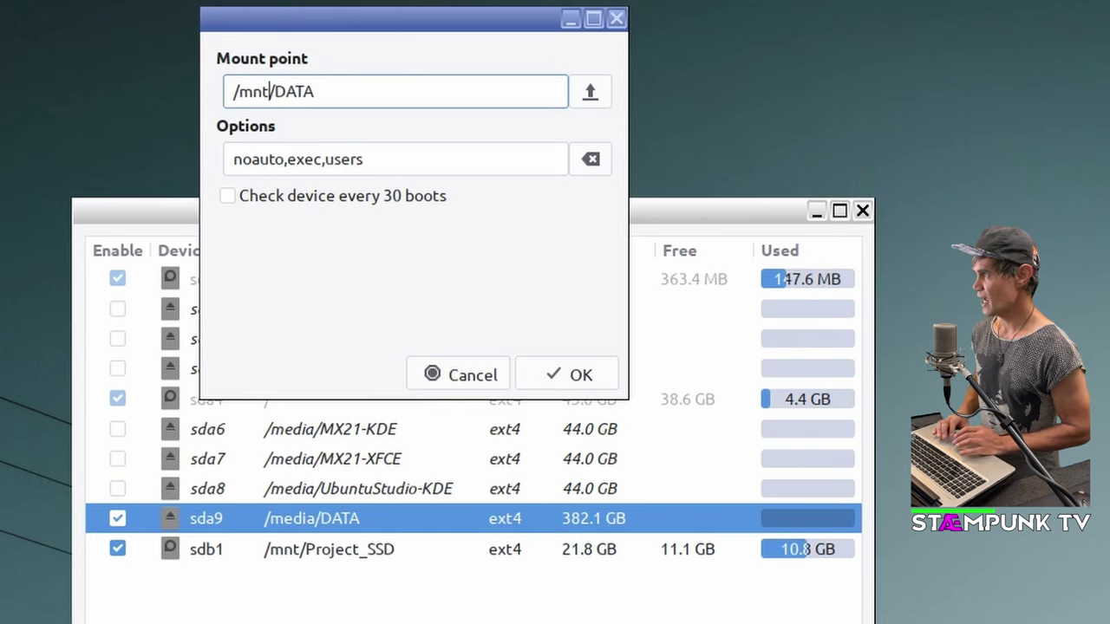
click(269, 158)
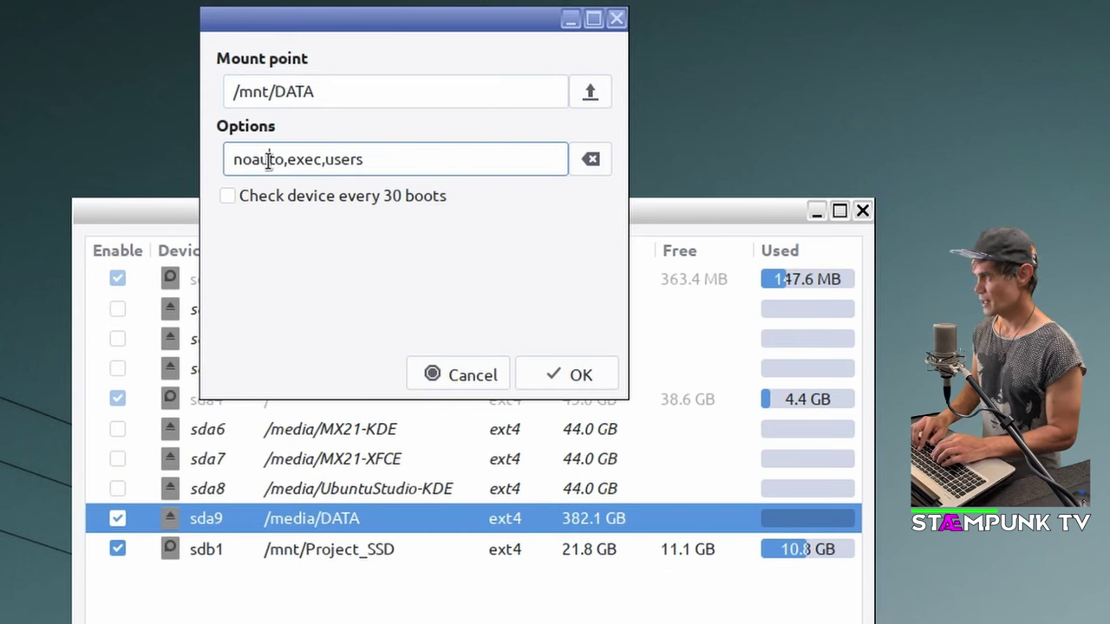
triple_click(269, 159)
text(rw)
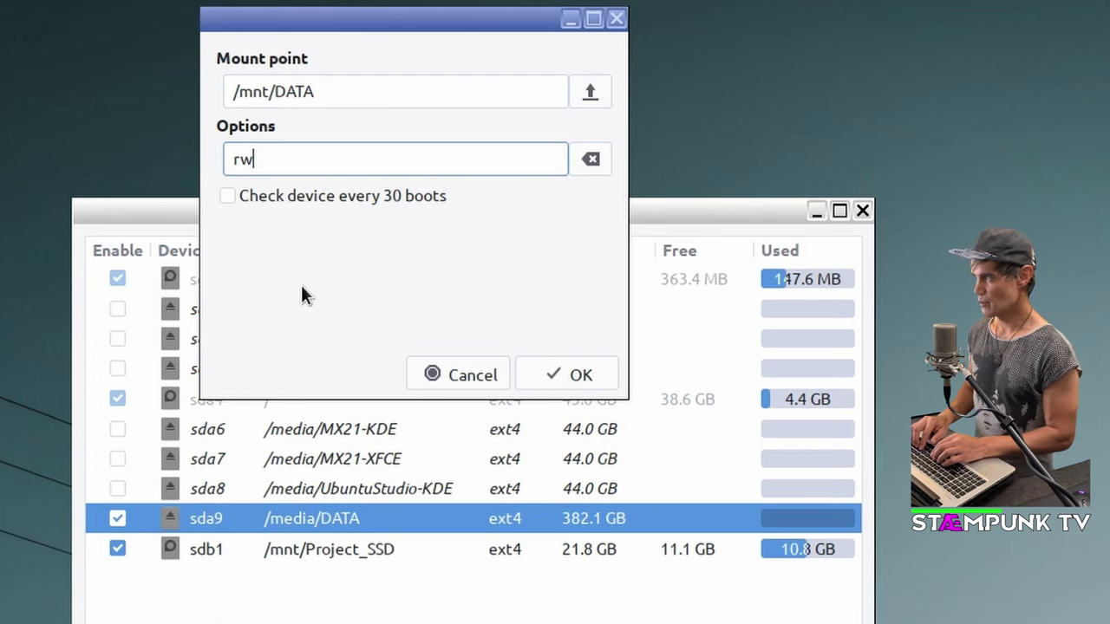
text(,)
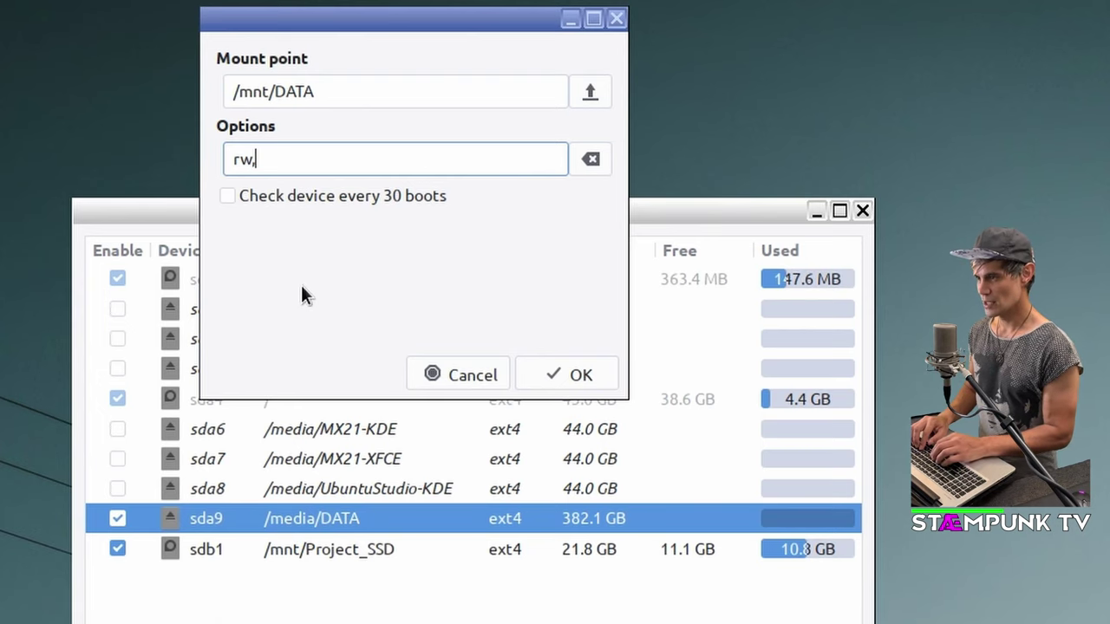
text(suid)
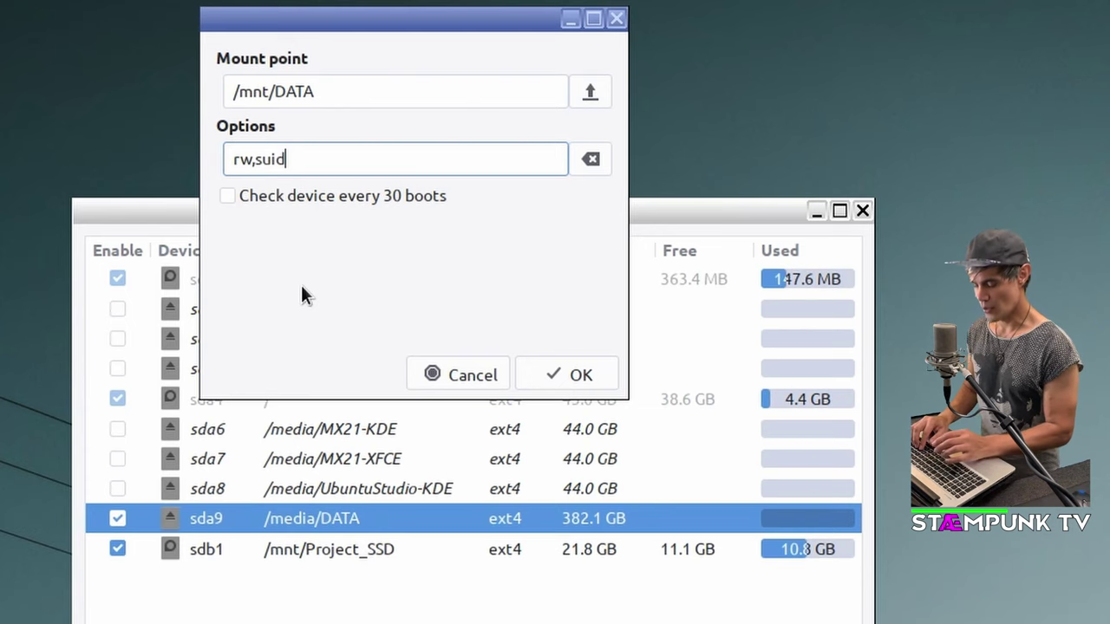
text(,dev)
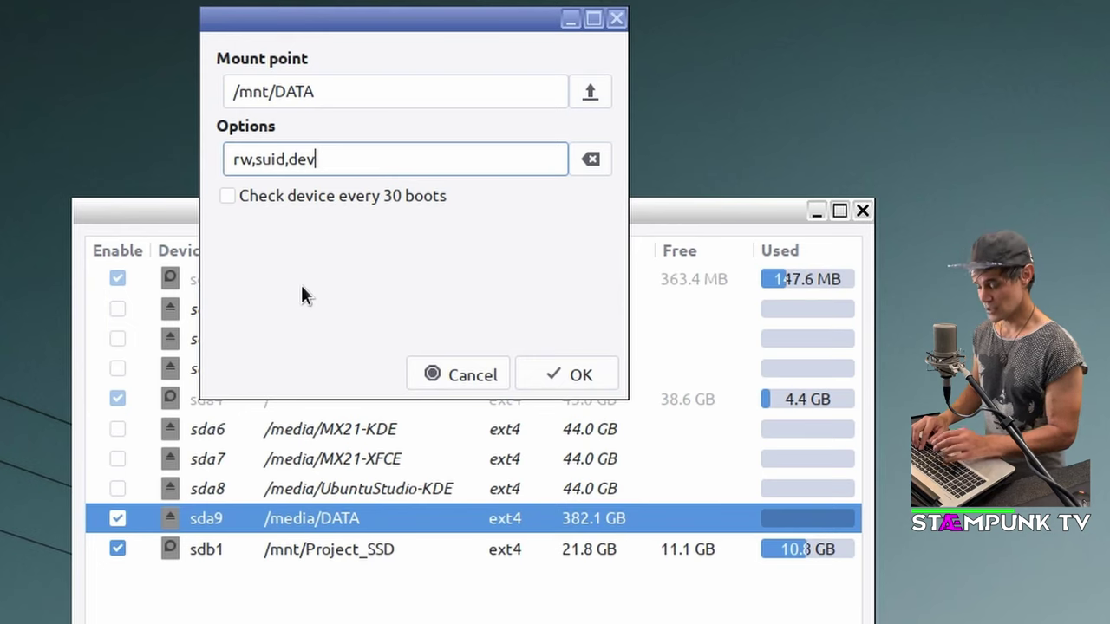
text(,)
text(e)
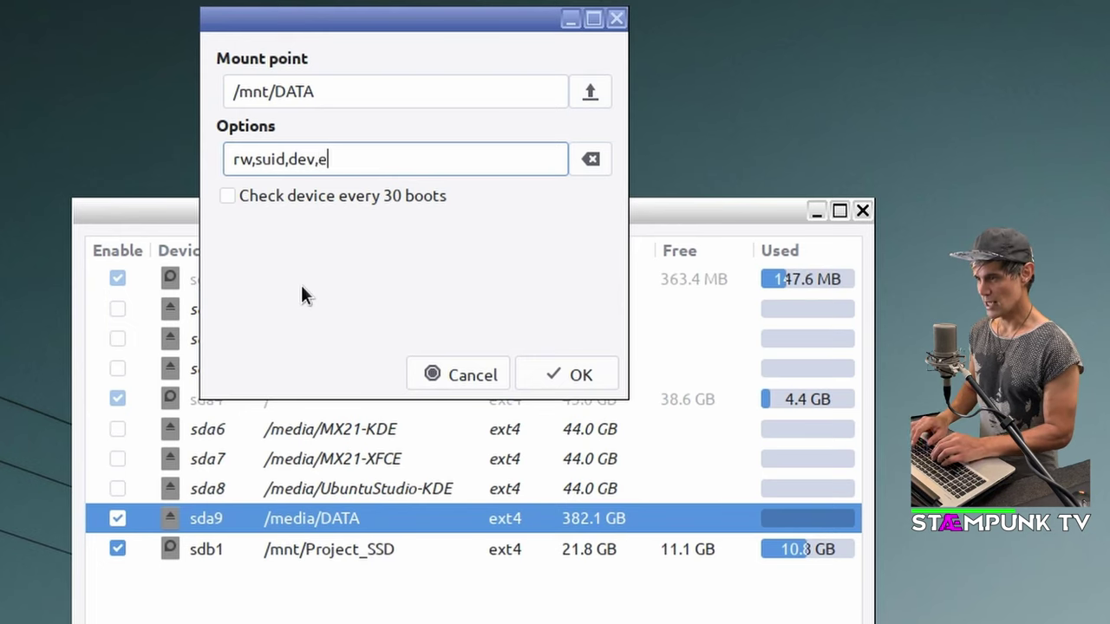
text(xec)
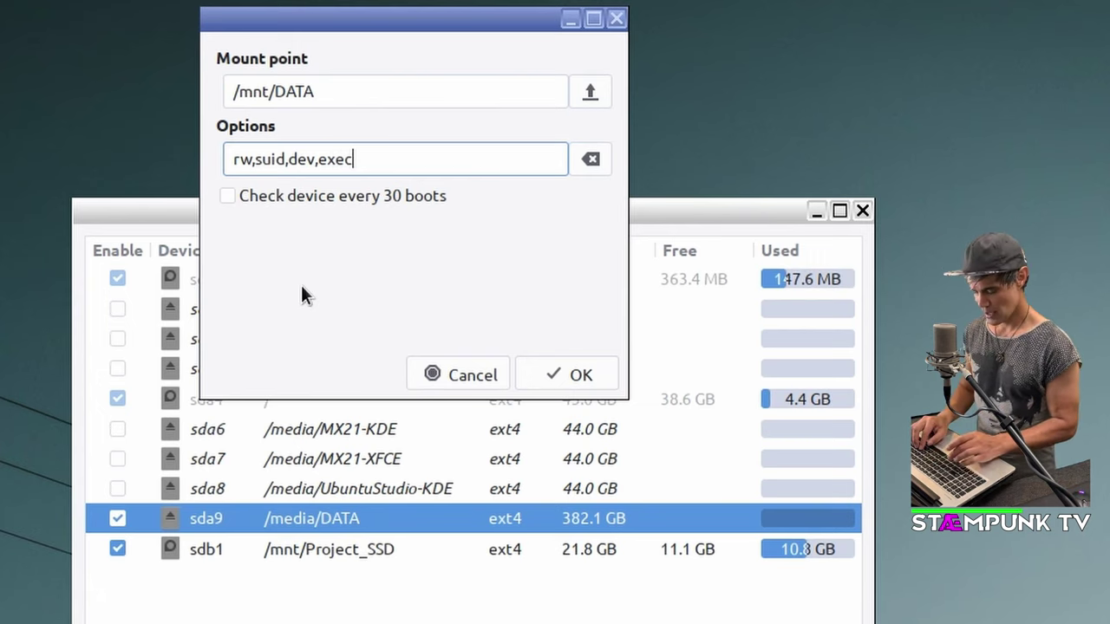
text(,auto)
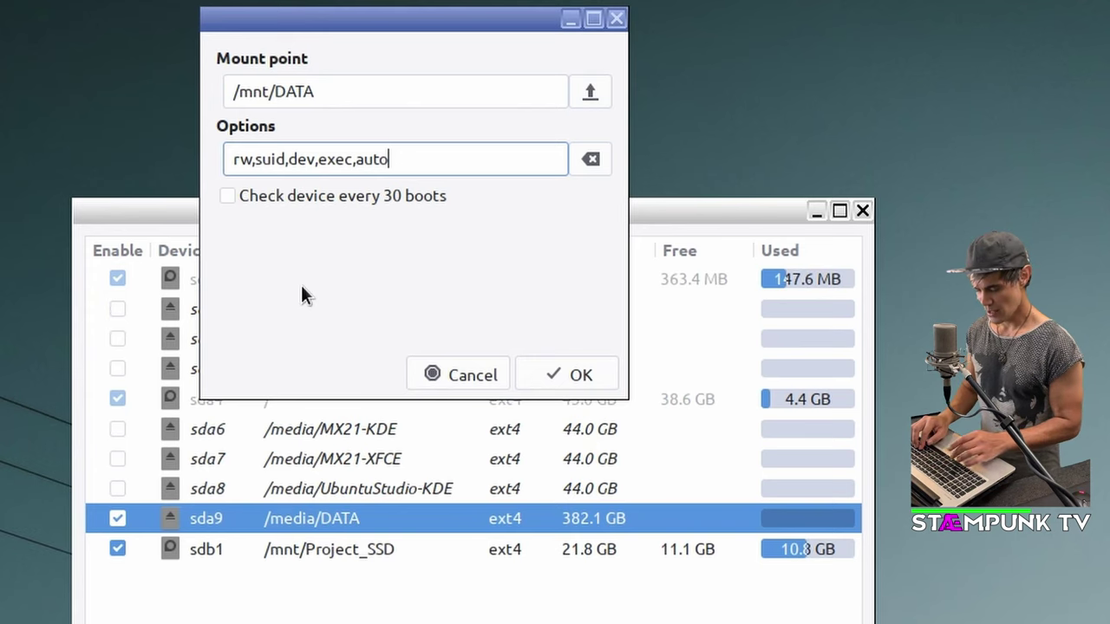
text(,nouser)
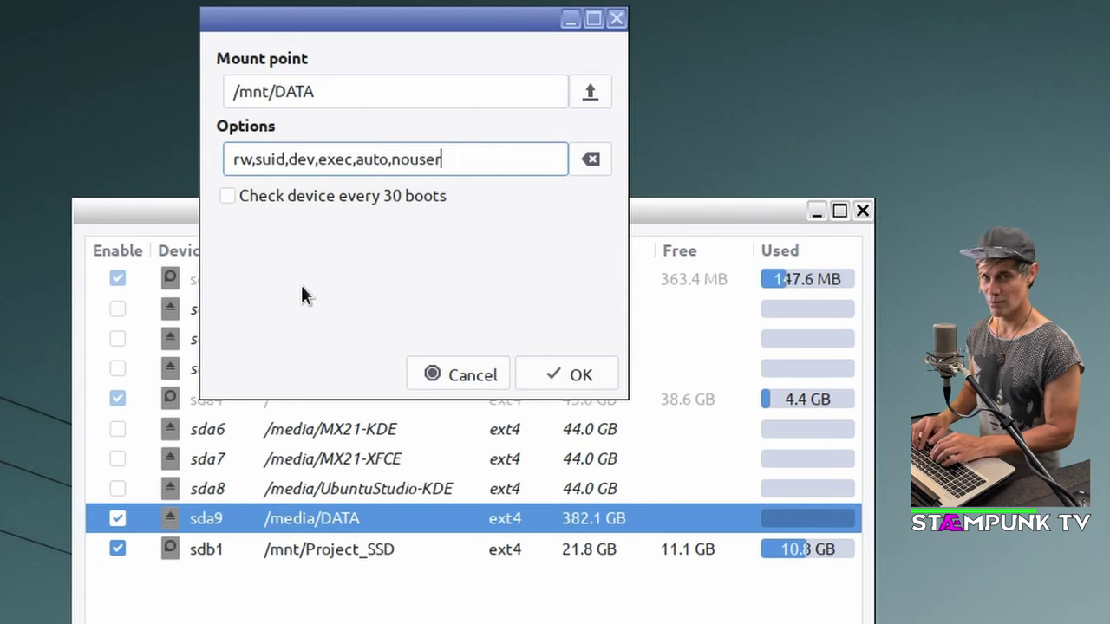
text(,)
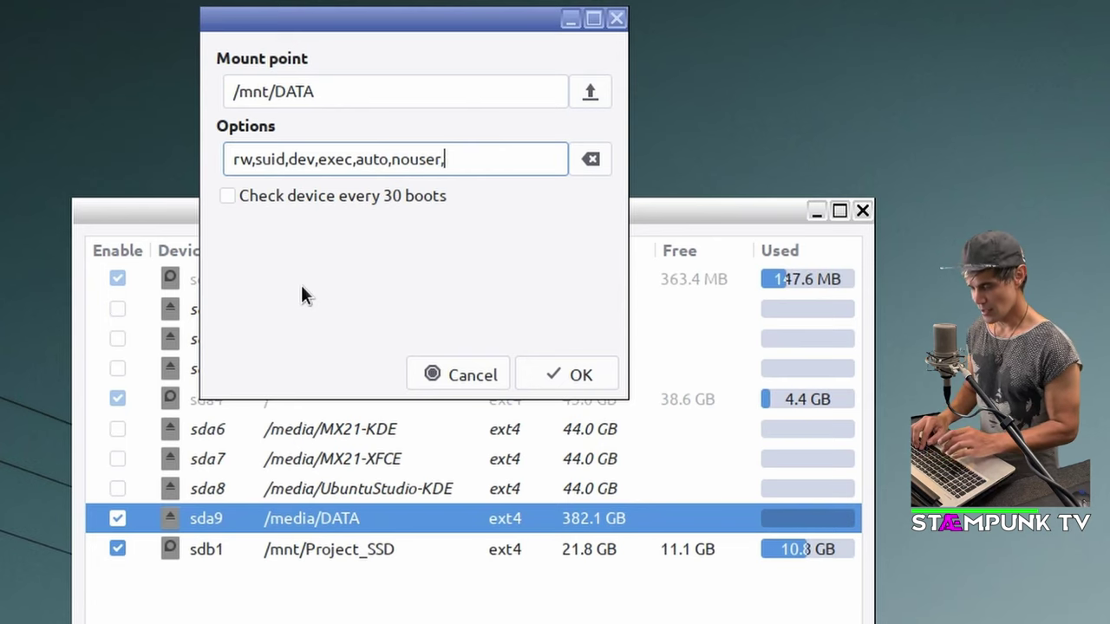
text(async)
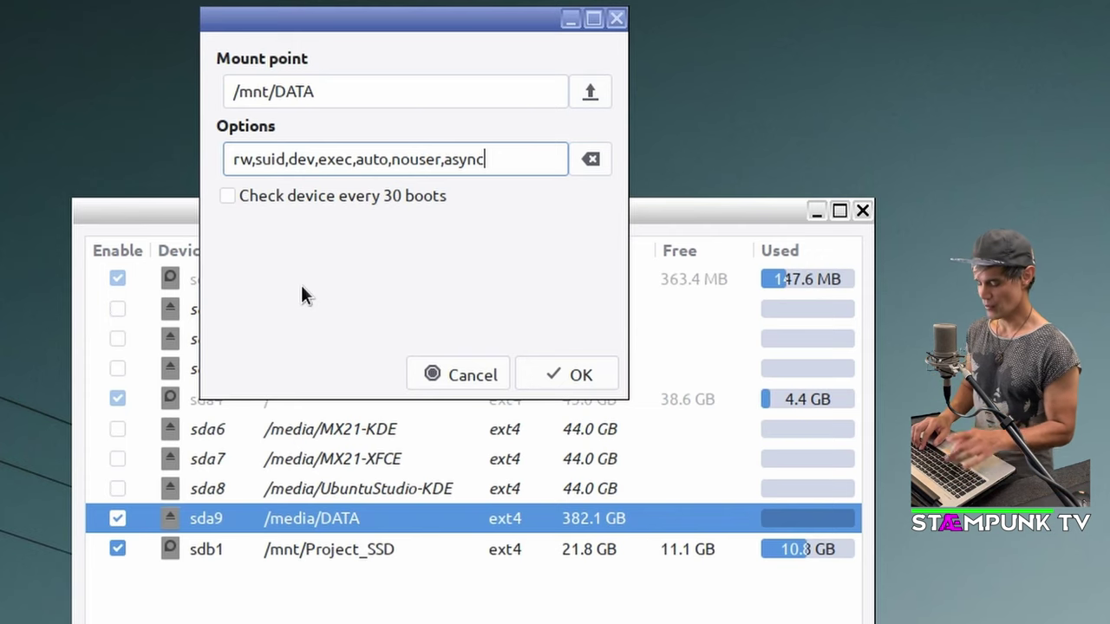
key(BackSpace)
key(BackSpace)
key(BackSpace)
key(BackSpace)
key(BackSpace)
key(BackSpace)
key(BackSpace)
key(BackSpace)
key(BackSpace)
key(BackSpace)
key(BackSpace)
key(BackSpace)
key(BackSpace)
key(BackSpace)
key(BackSpace)
key(BackSpace)
key(BackSpace)
key(BackSpace)
key(BackSpace)
key(BackSpace)
key(BackSpace)
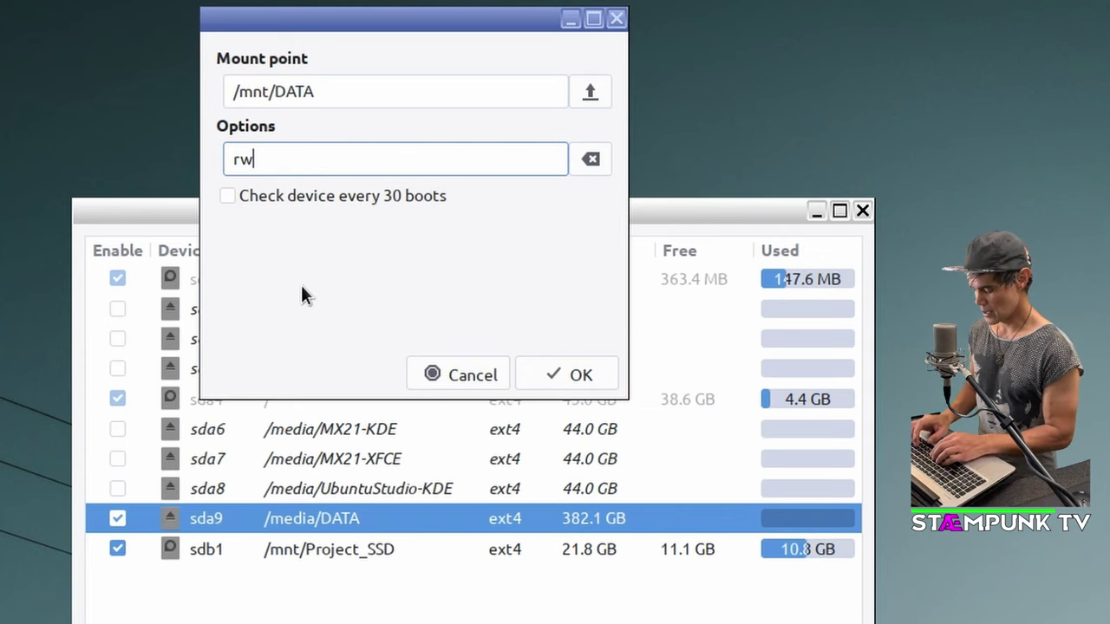
text(defaults)
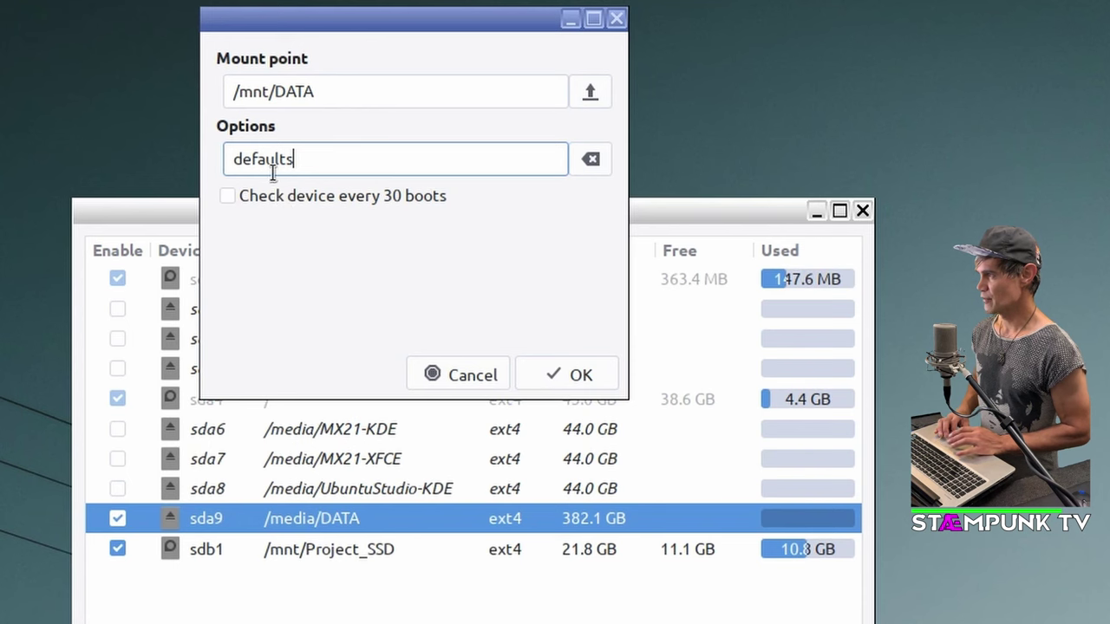
Confirm the settings, mount sda9 at /mnt/DATA and quit Disk Manager
click(580, 374)
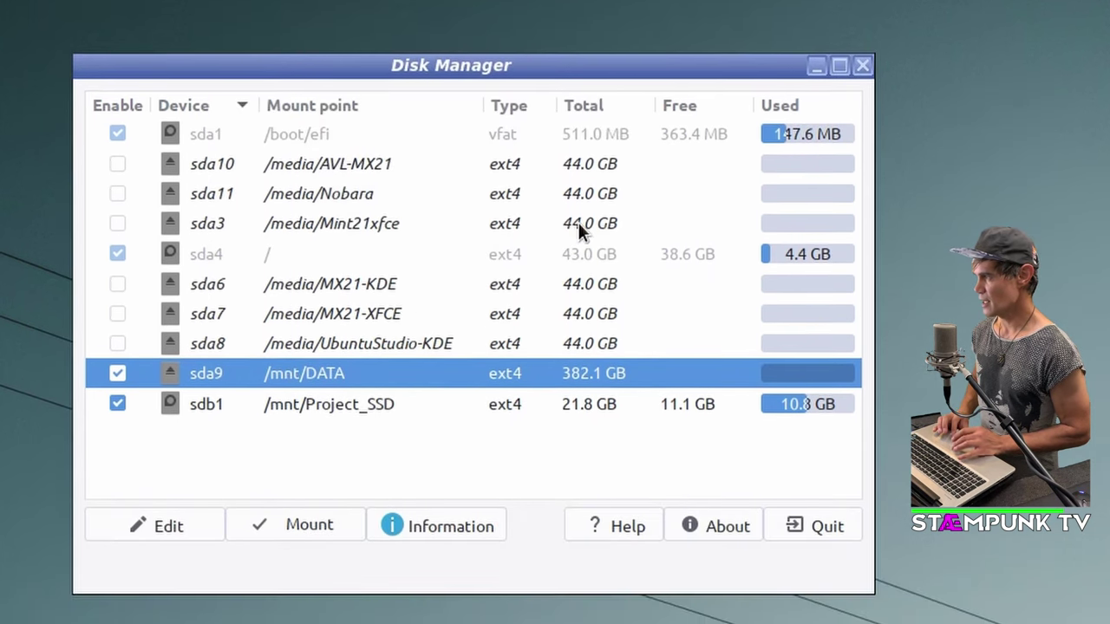
click(300, 512)
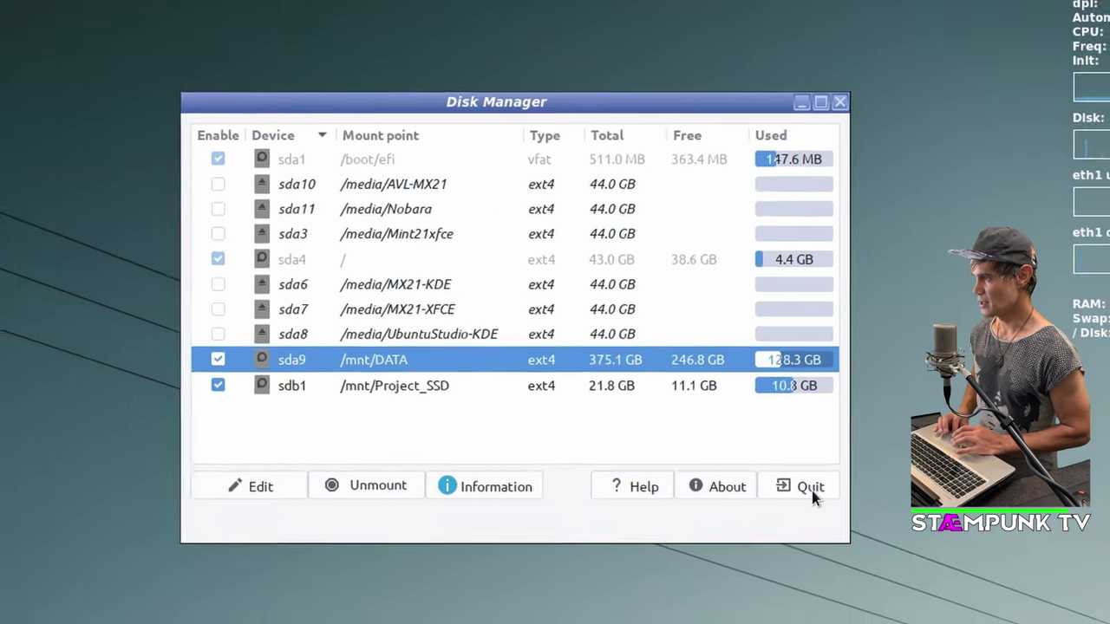
click(811, 491)
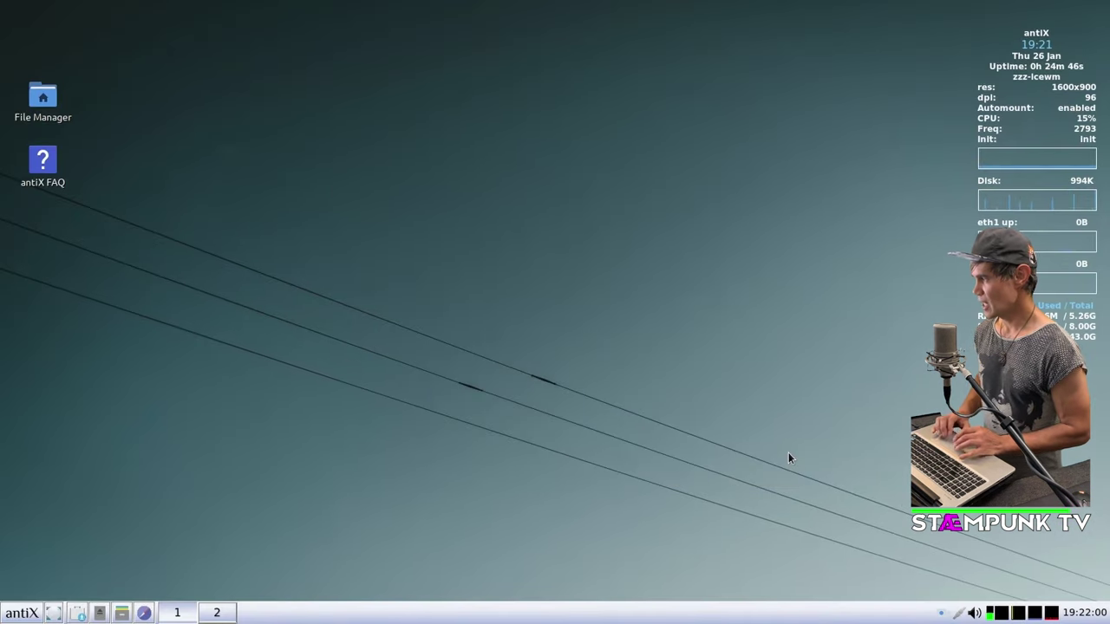
click(123, 613)
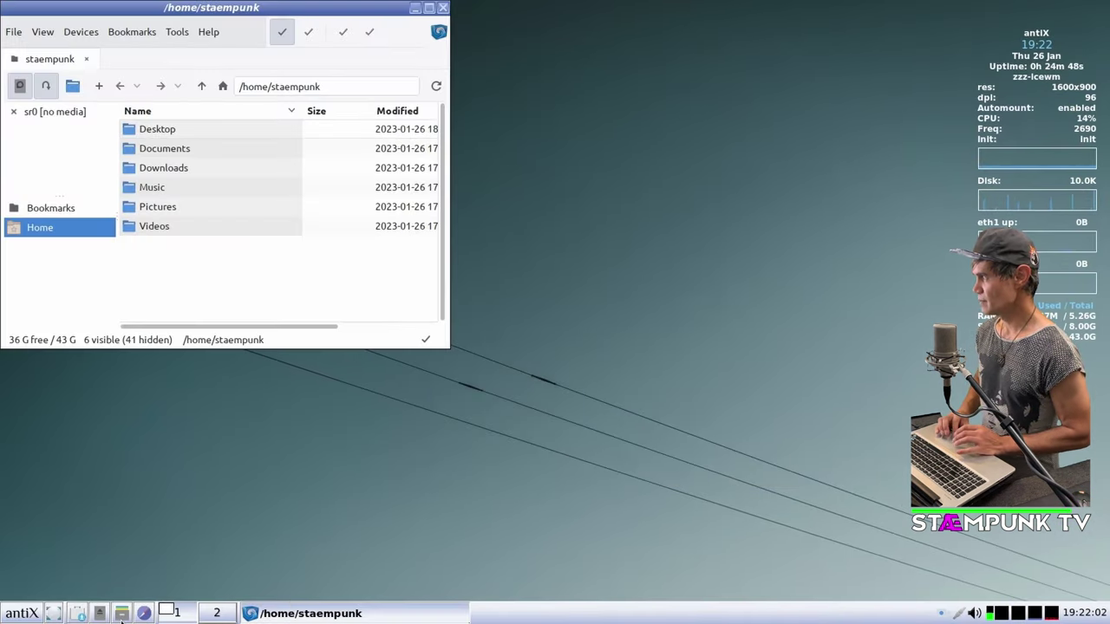
click(202, 86)
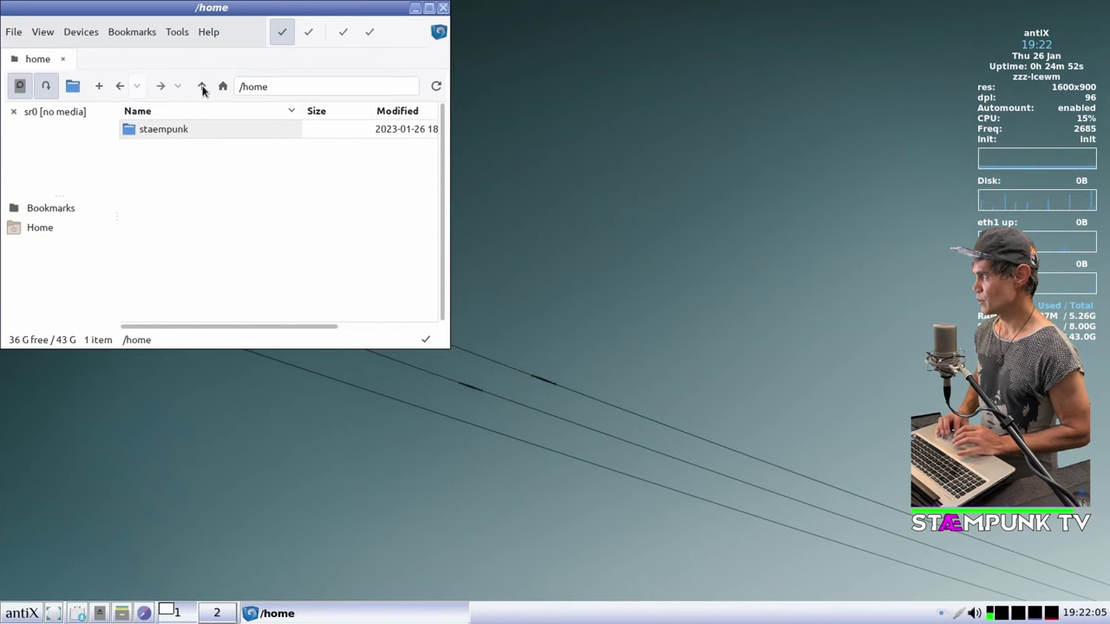
click(202, 87)
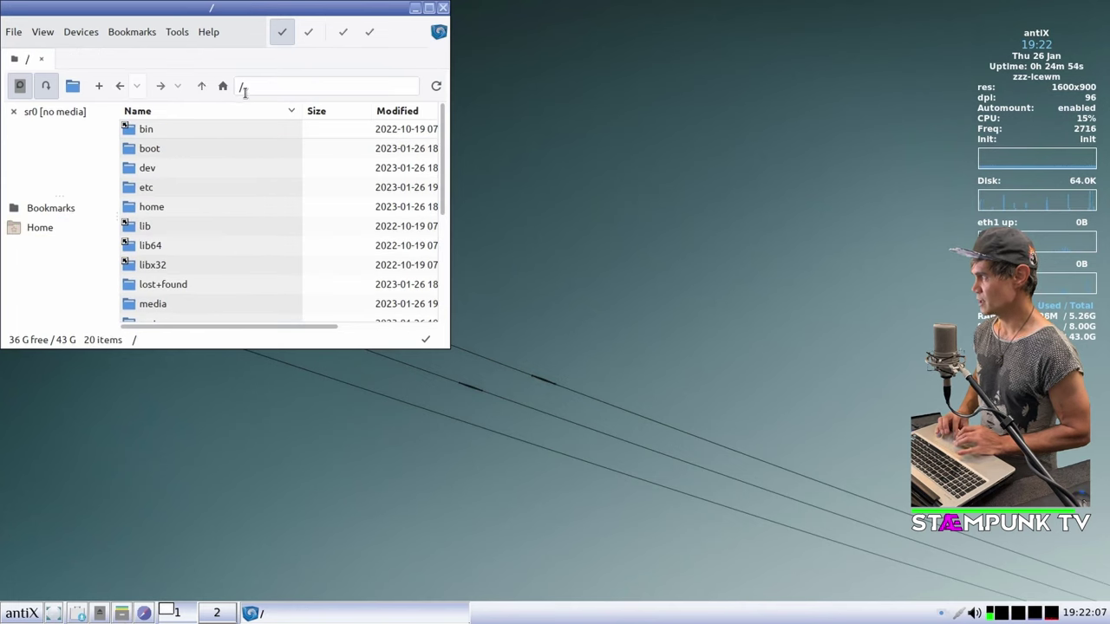
click(297, 245)
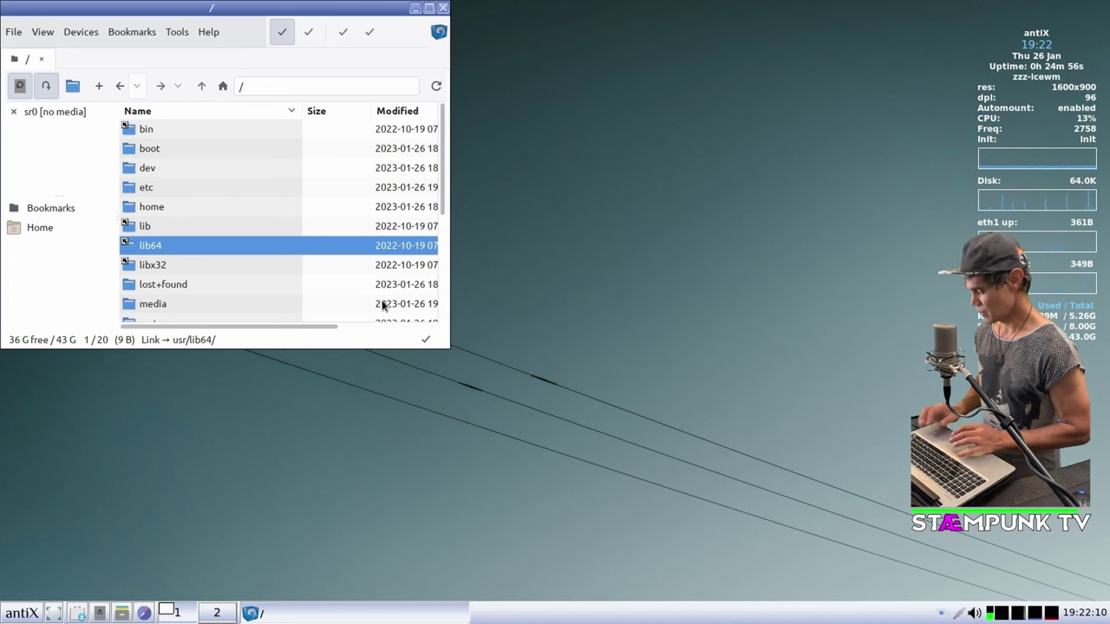
key(super+Left)
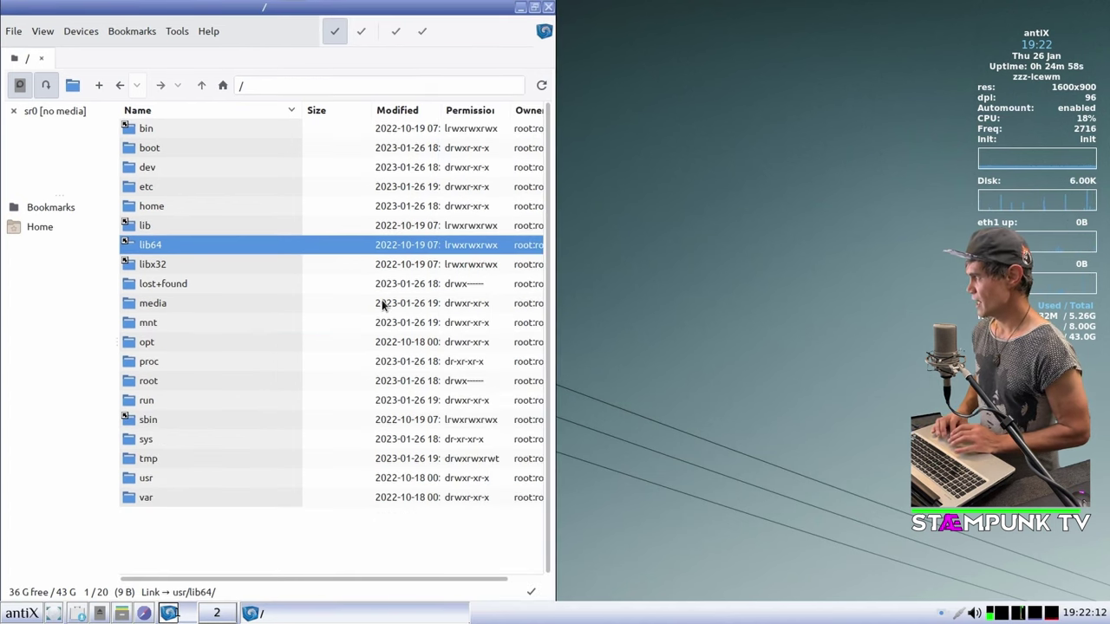
double_click(132, 322)
click(149, 135)
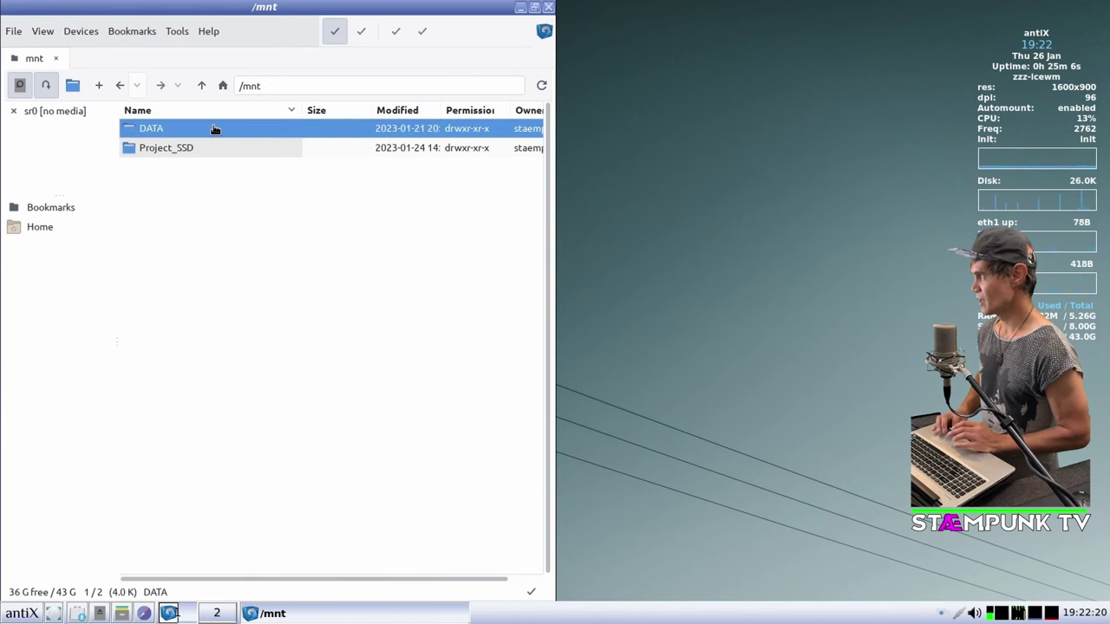
double_click(215, 129)
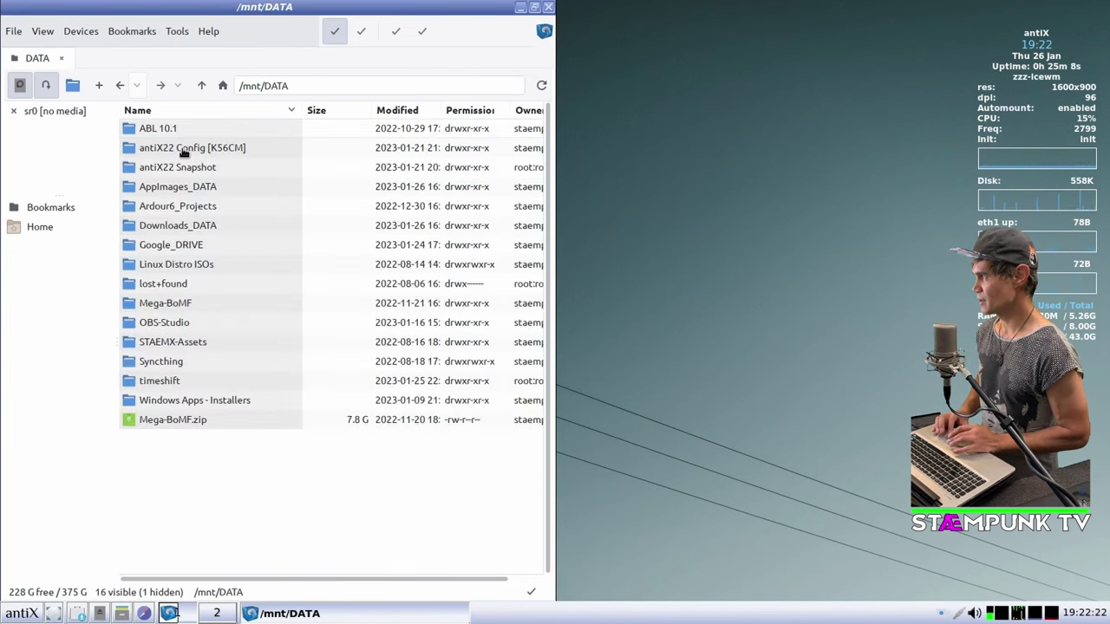
click(184, 149)
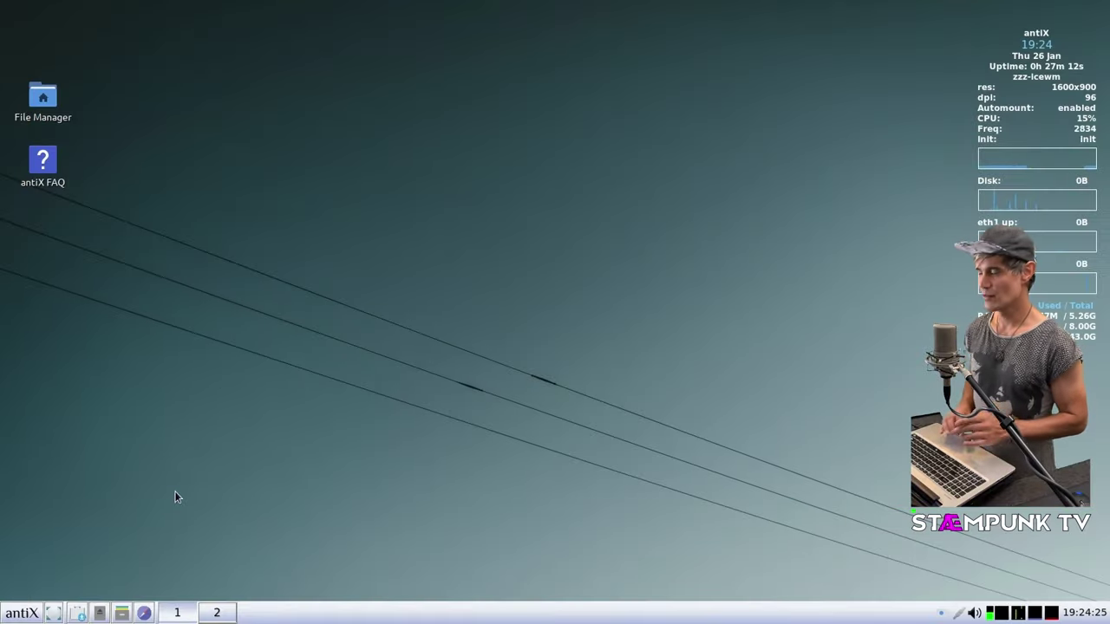
Open zzzFM on the home folder, browse into Downloads and return Home
click(123, 614)
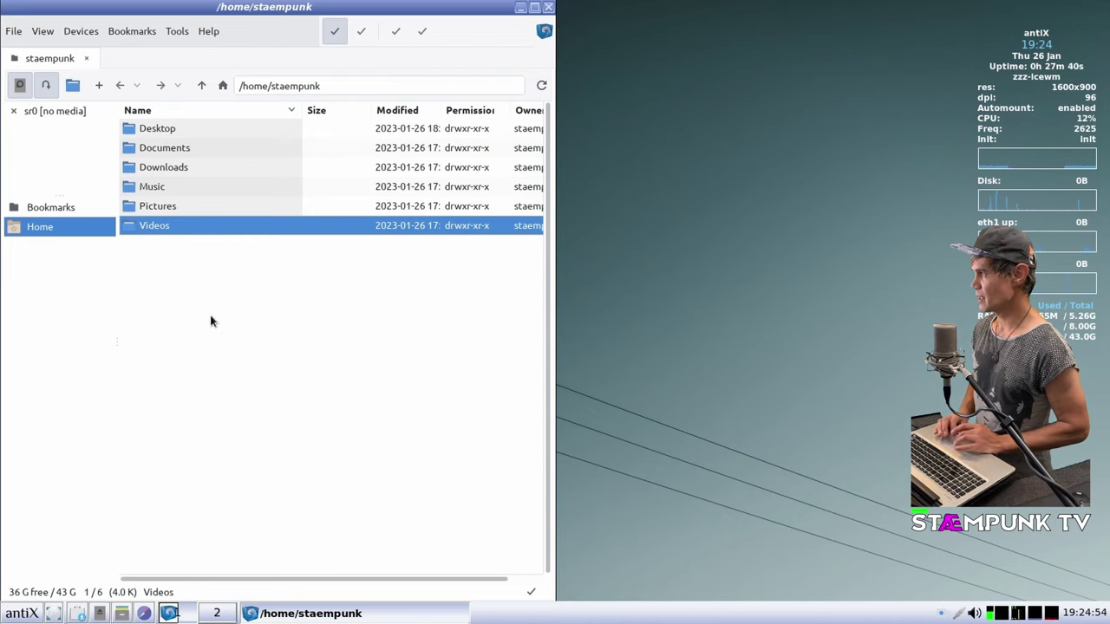
click(207, 210)
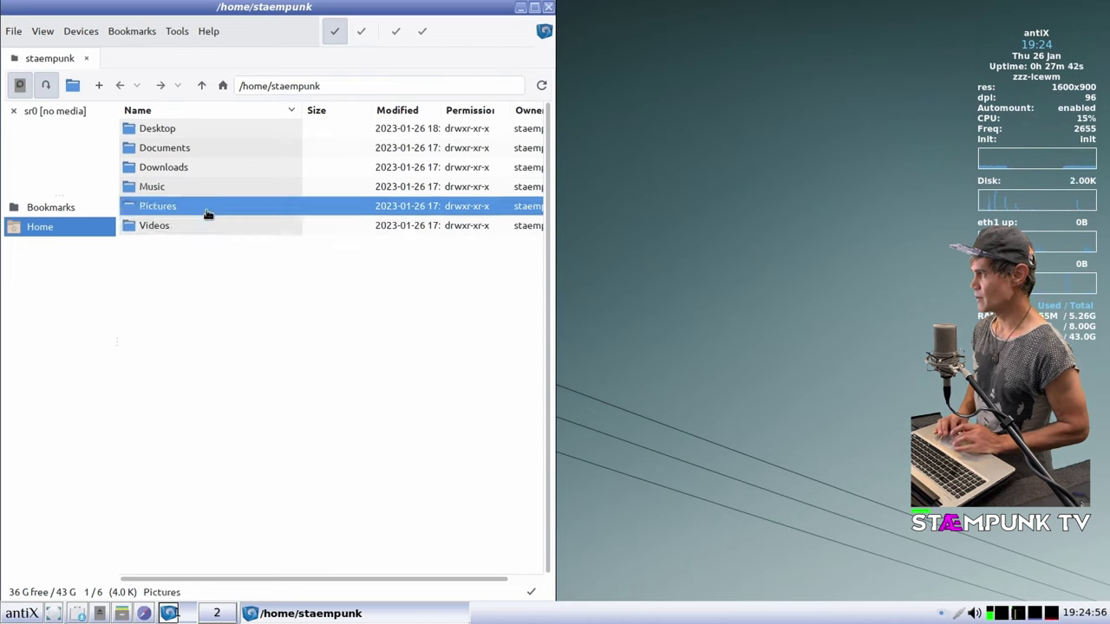
click(214, 186)
click(213, 149)
click(213, 167)
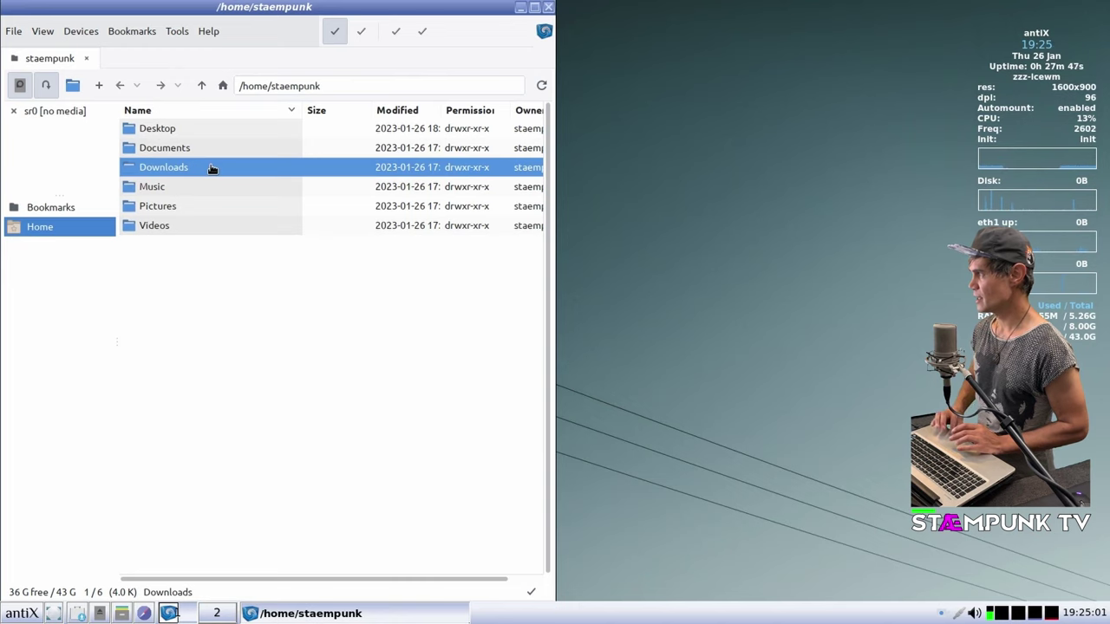
double_click(213, 167)
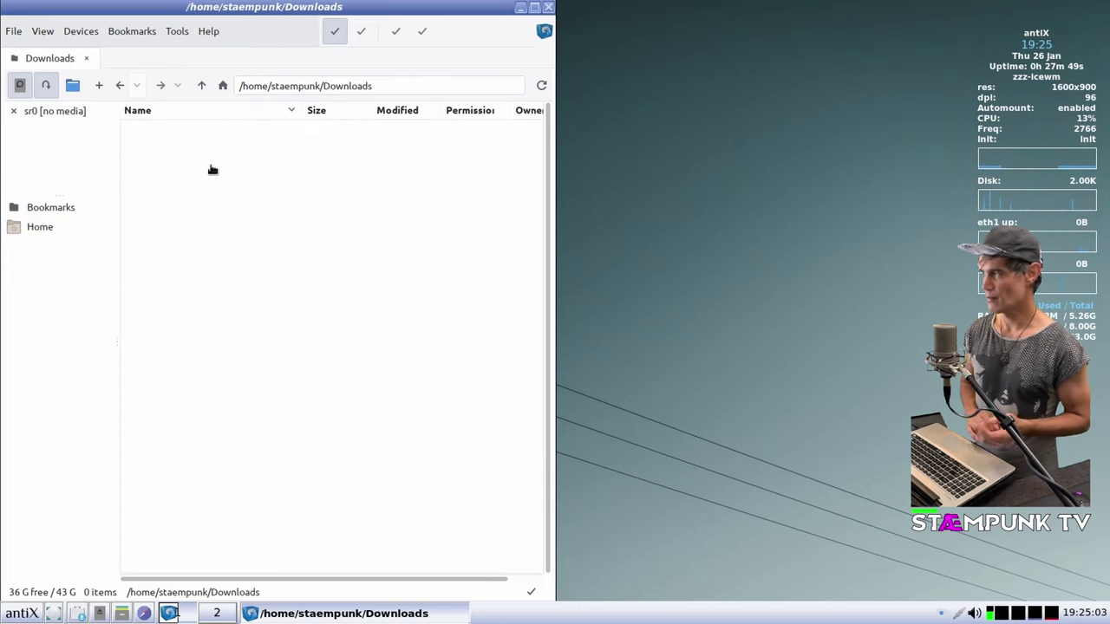
click(37, 228)
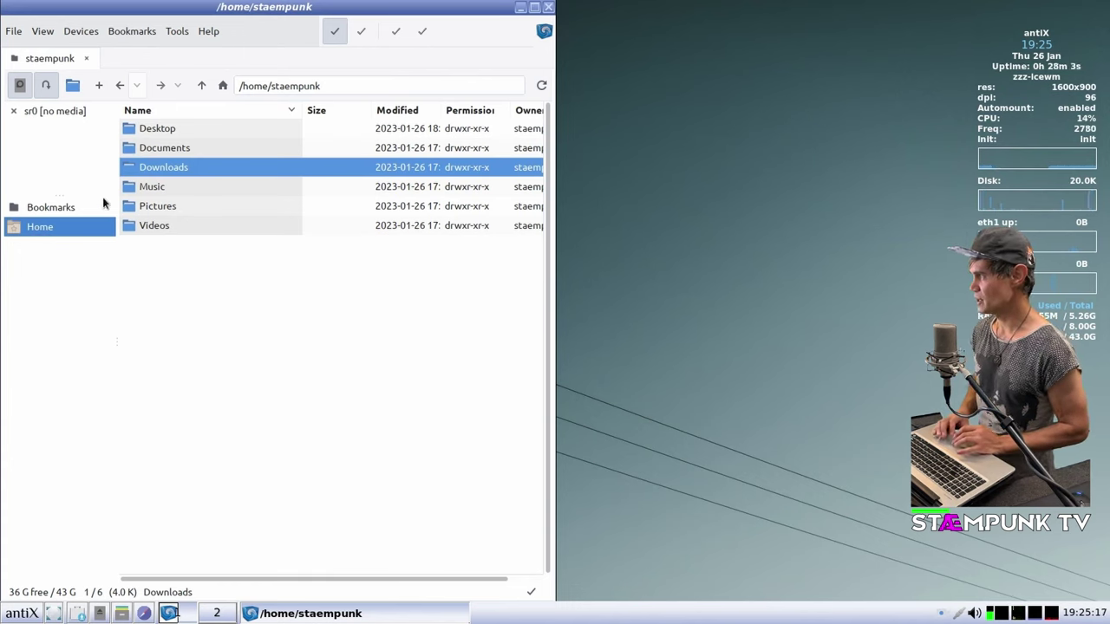
Select Pictures and Downloads together in the home folder list
click(159, 273)
click(143, 167)
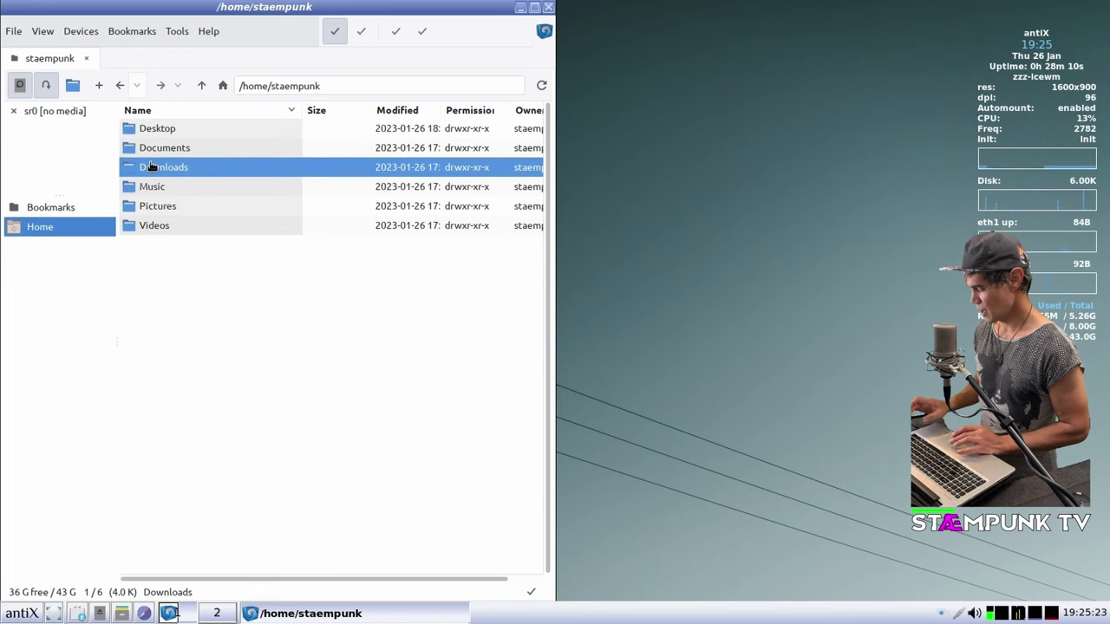
ctrl+click(150, 167)
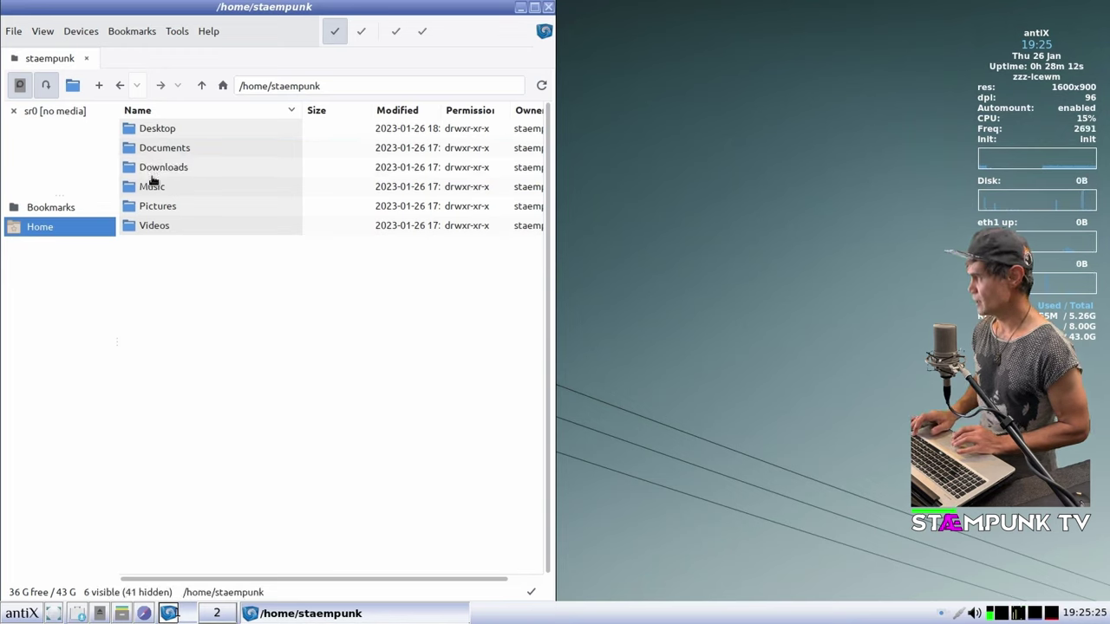
ctrl+click(153, 184)
ctrl+click(154, 206)
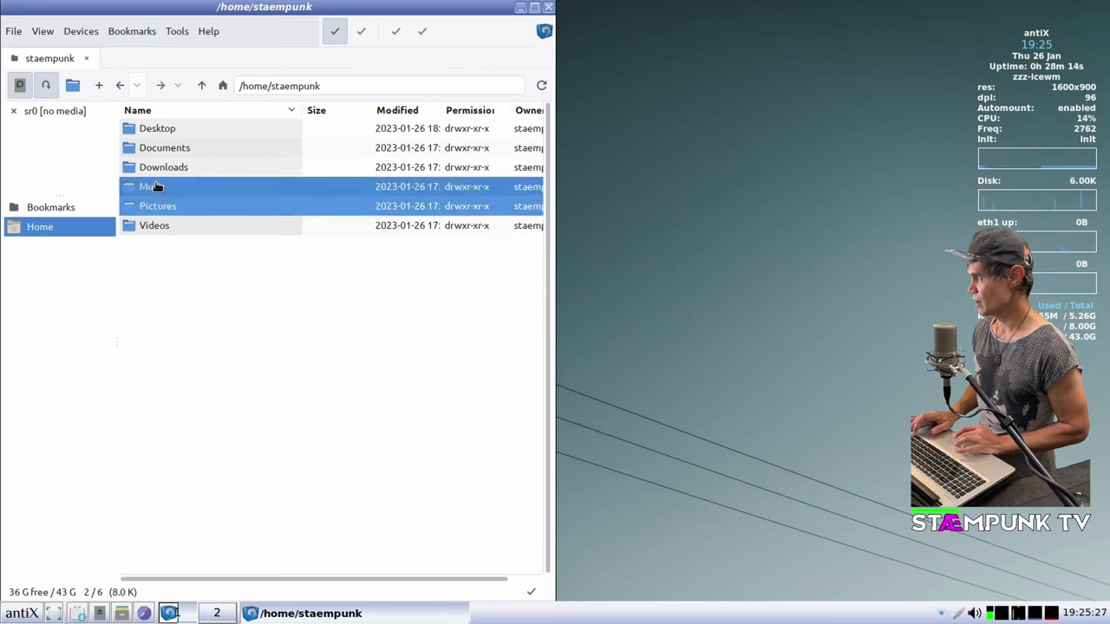
ctrl+click(153, 186)
ctrl+click(158, 166)
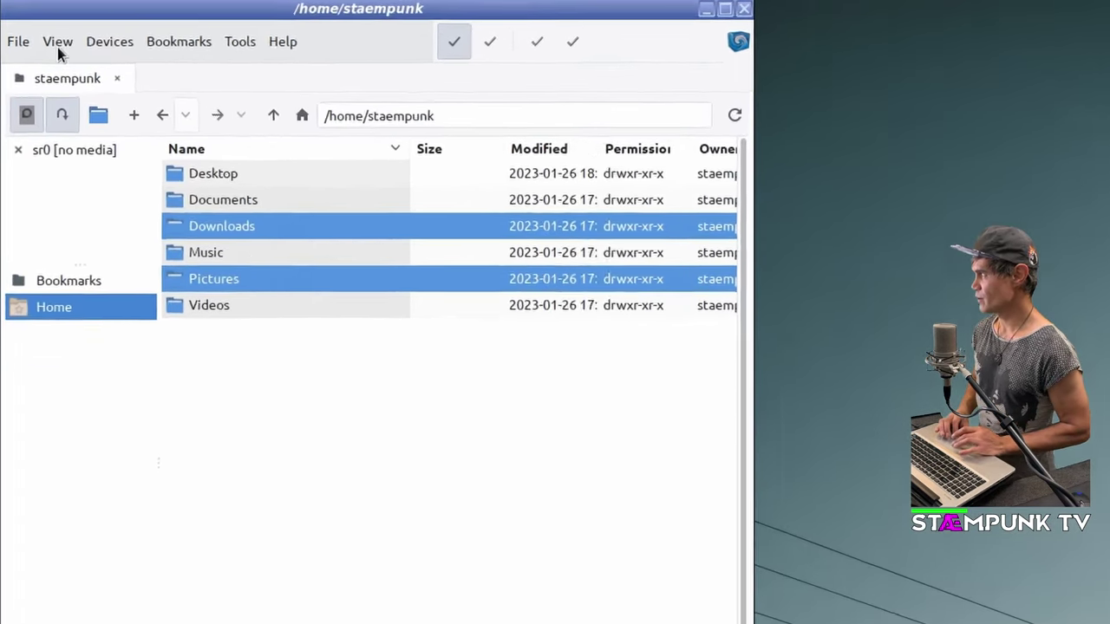
Uncheck 'Single click opens files' on the General and Desktop preference tabs and apply
click(43, 31)
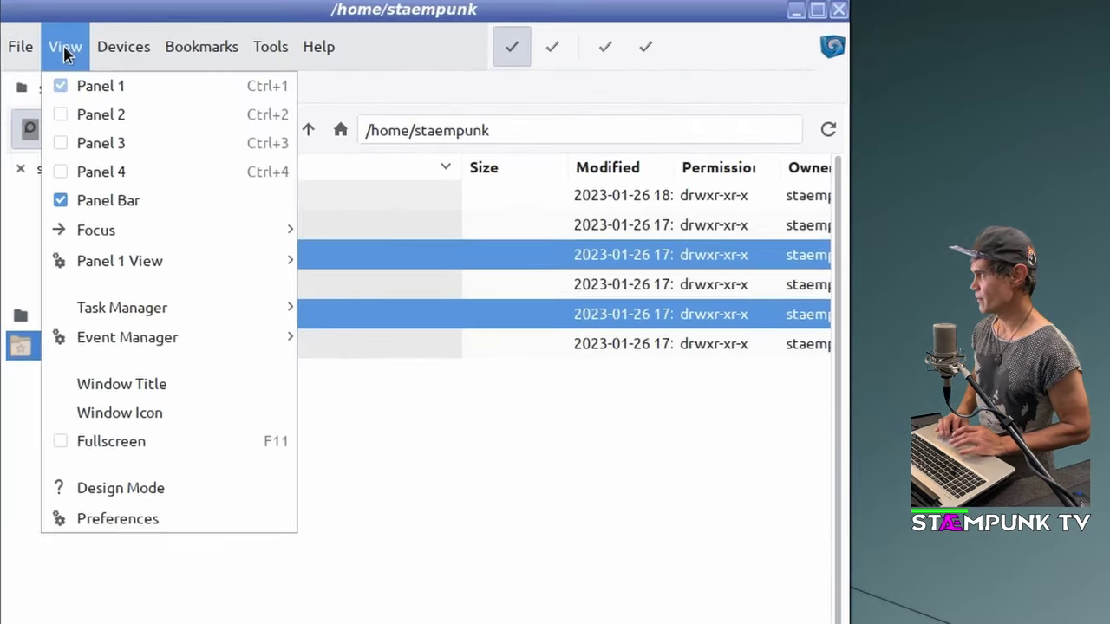
click(148, 520)
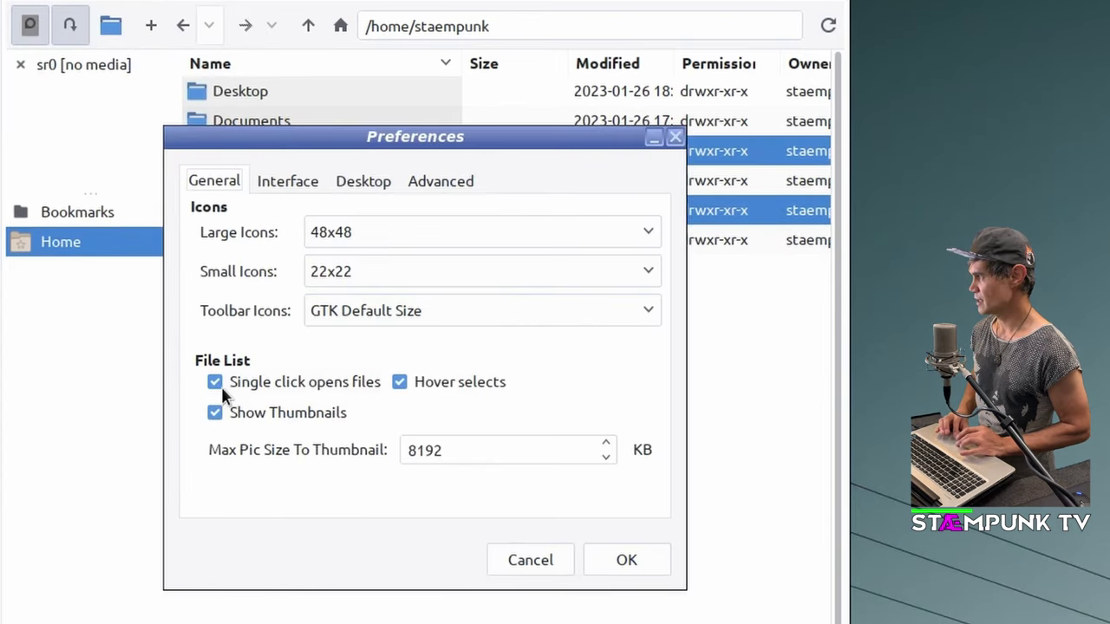
click(217, 383)
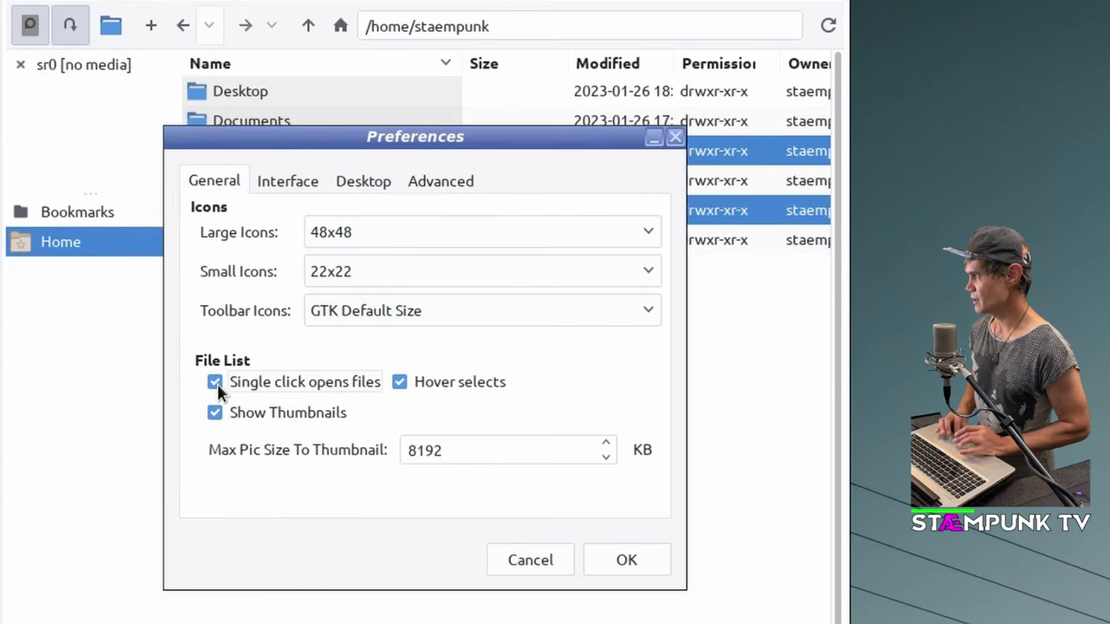
click(371, 182)
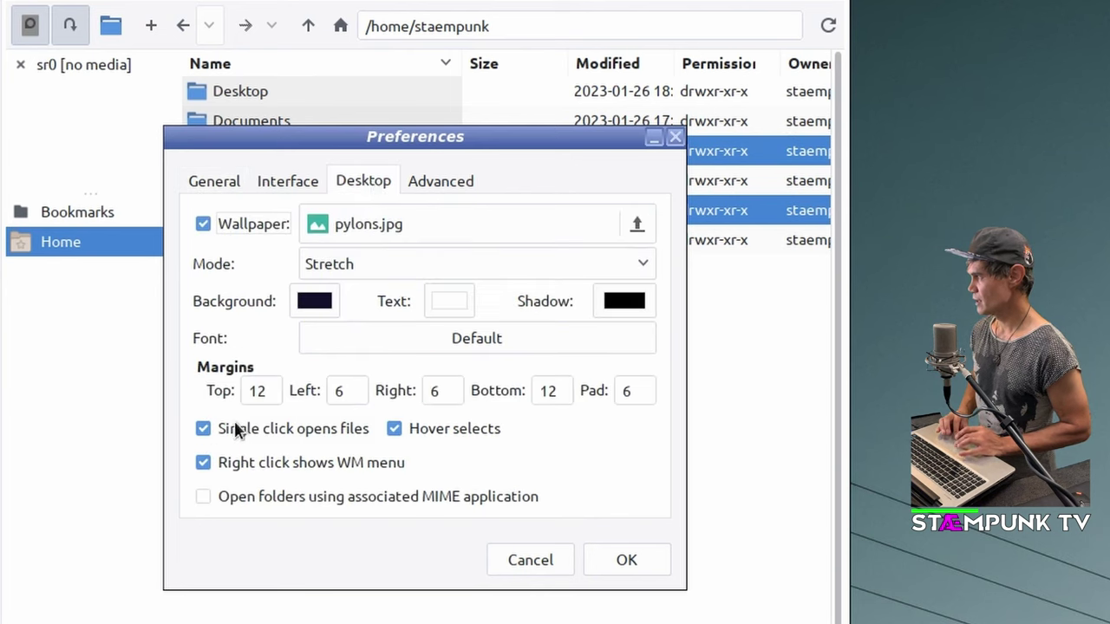
click(203, 429)
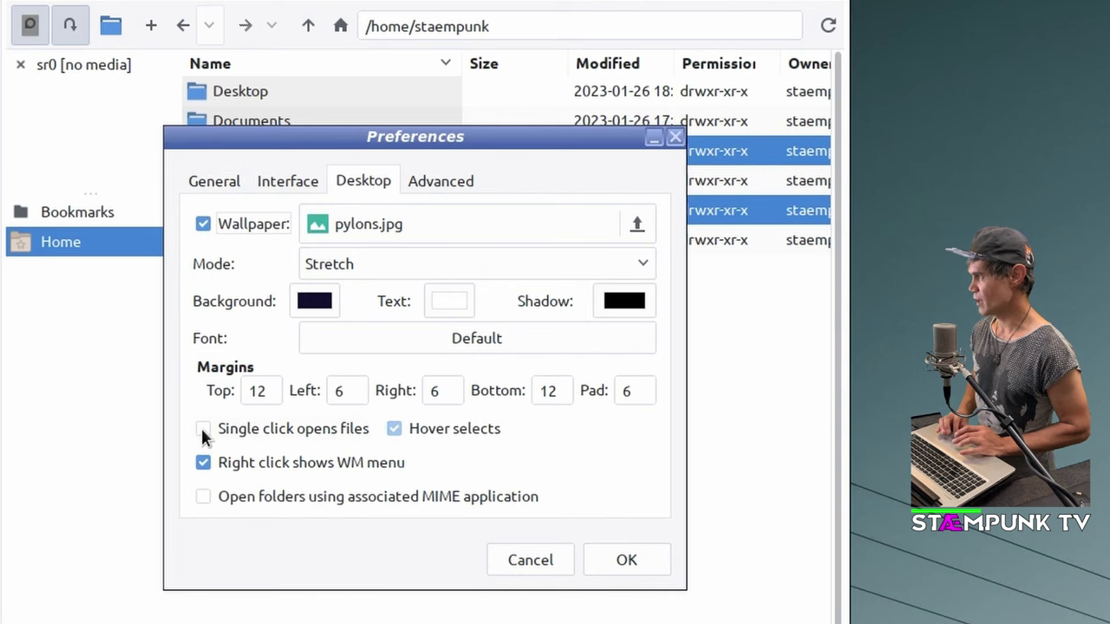
click(642, 559)
click(364, 380)
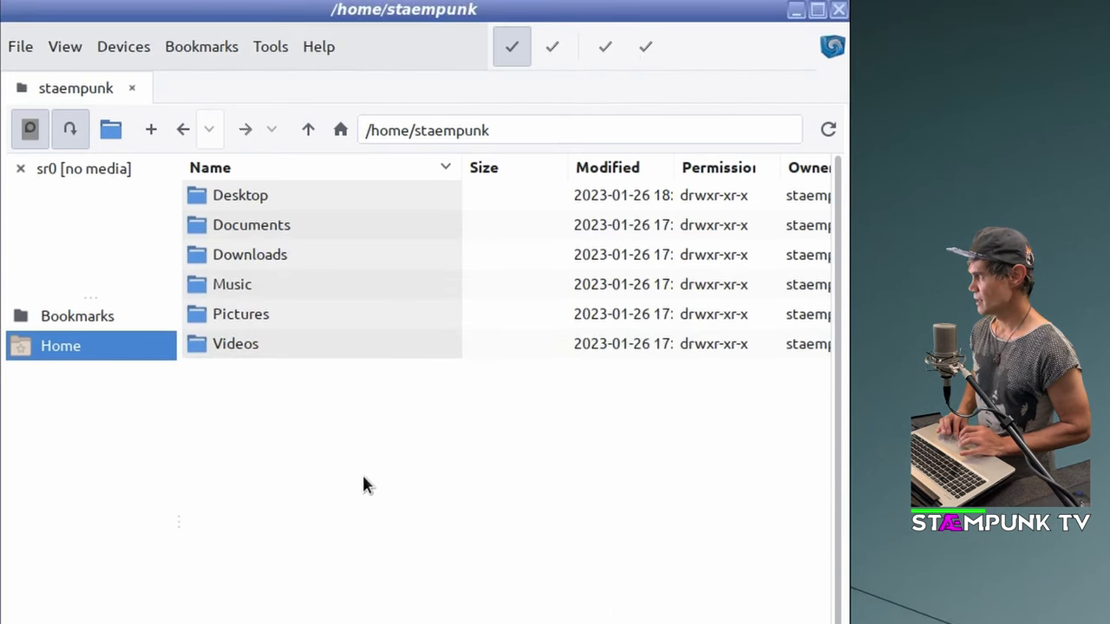
Check that double-click now opens folders by opening Music, then return to the home folder
click(238, 257)
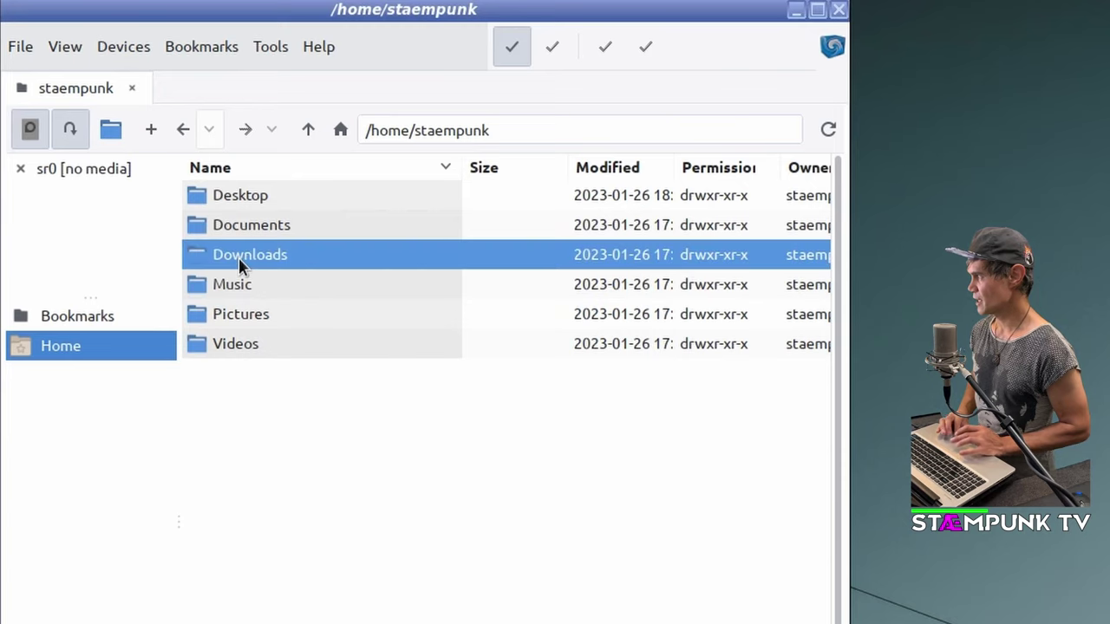
ctrl+click(248, 314)
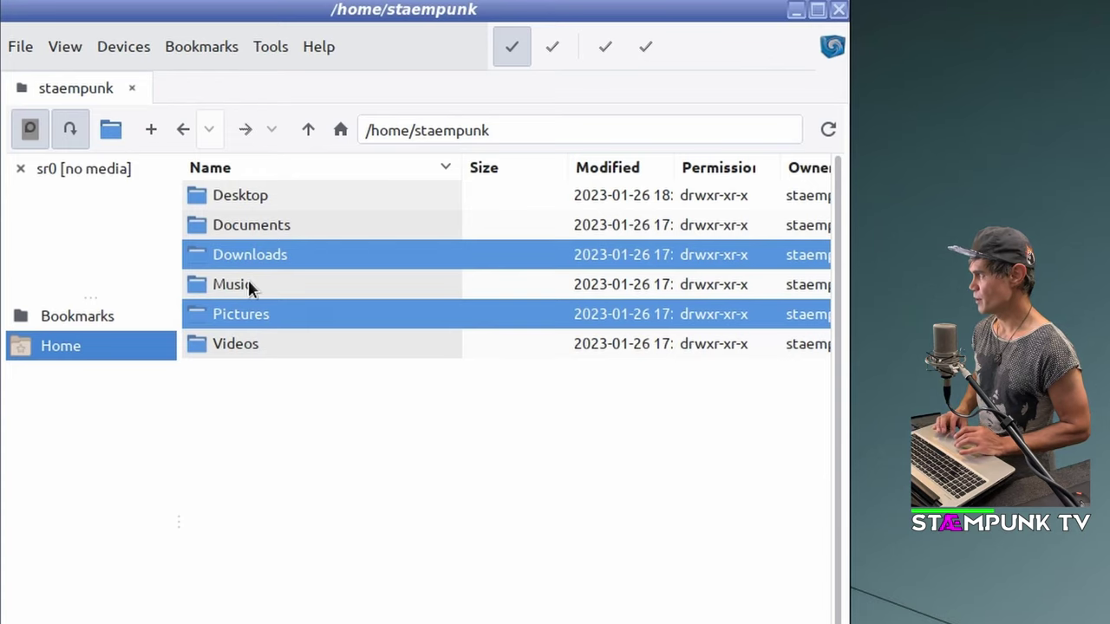
double_click(248, 283)
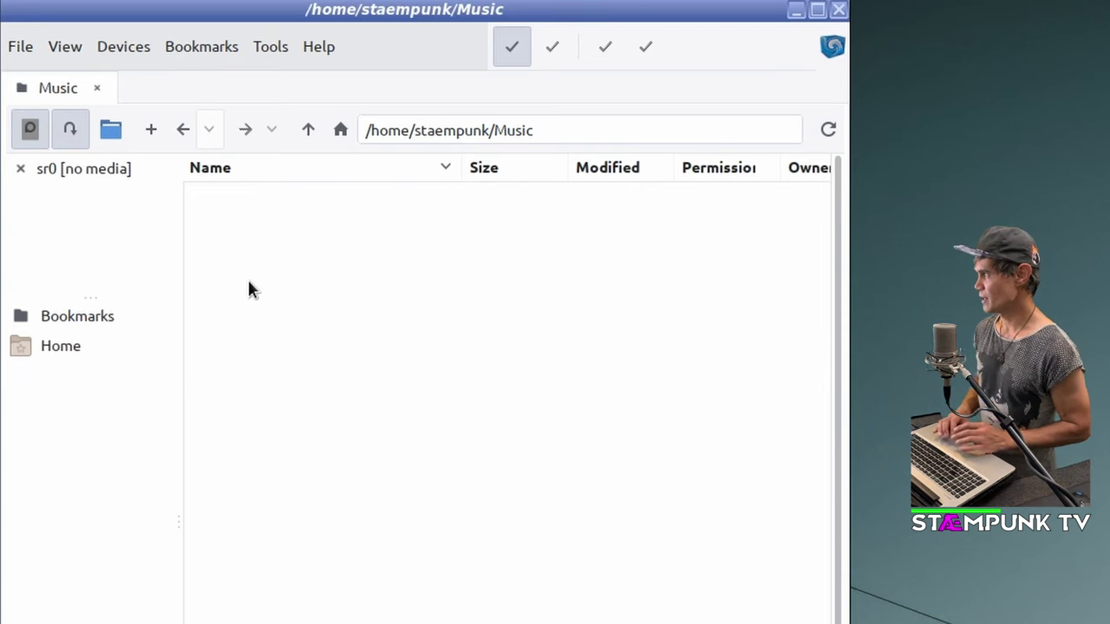
click(63, 346)
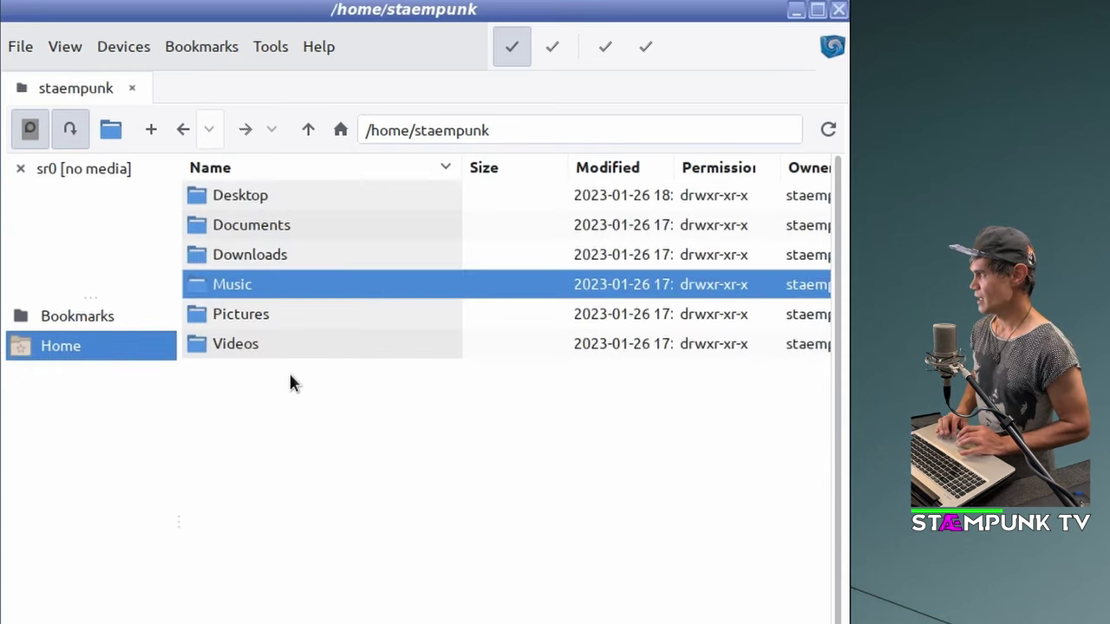
click(378, 421)
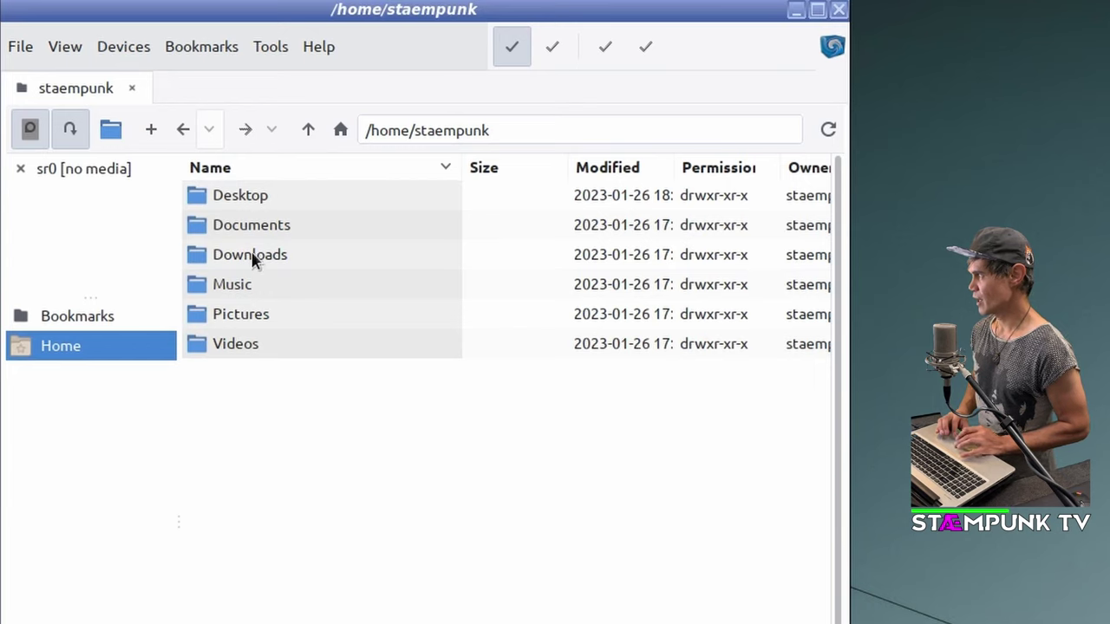
Add the Downloads folder as a bookmark via New > Bookmark
click(199, 262)
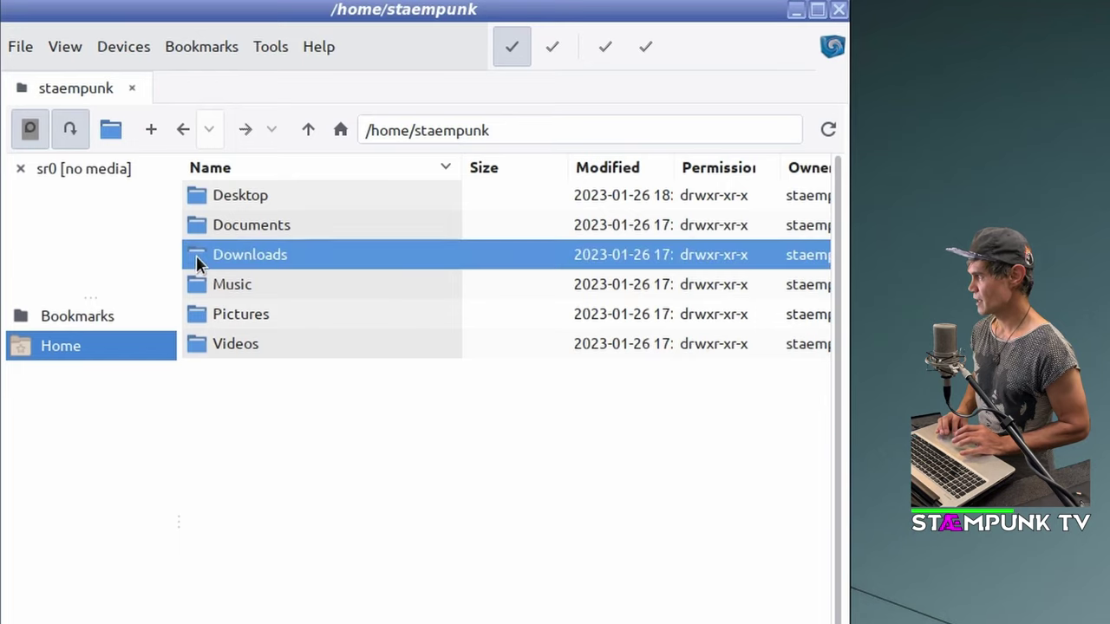
right_click(196, 255)
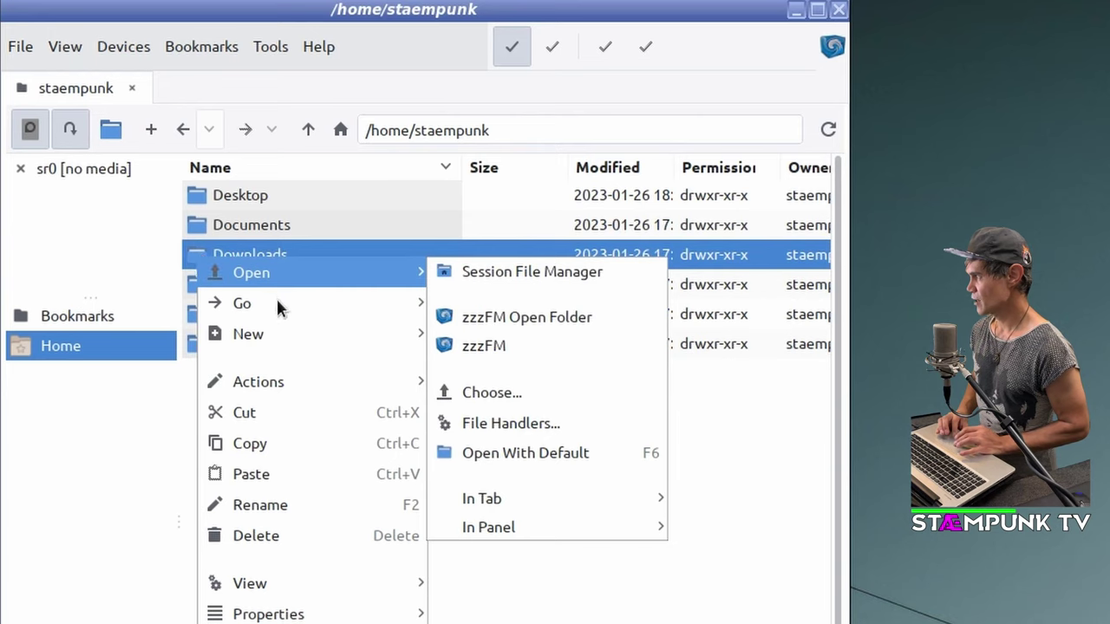
mouse_move(286, 333)
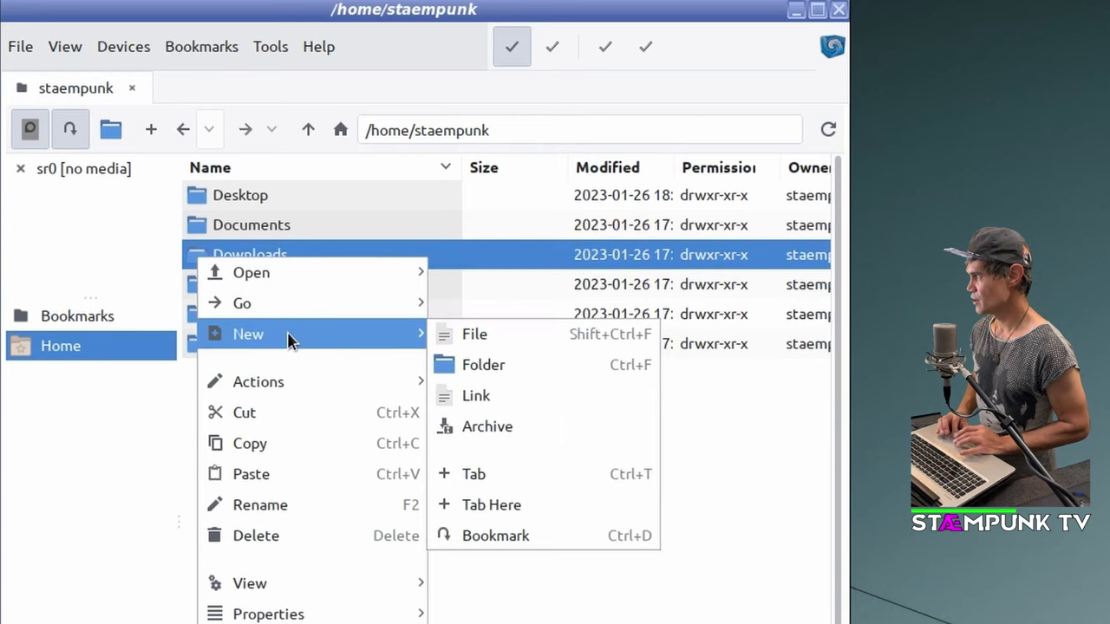
click(510, 537)
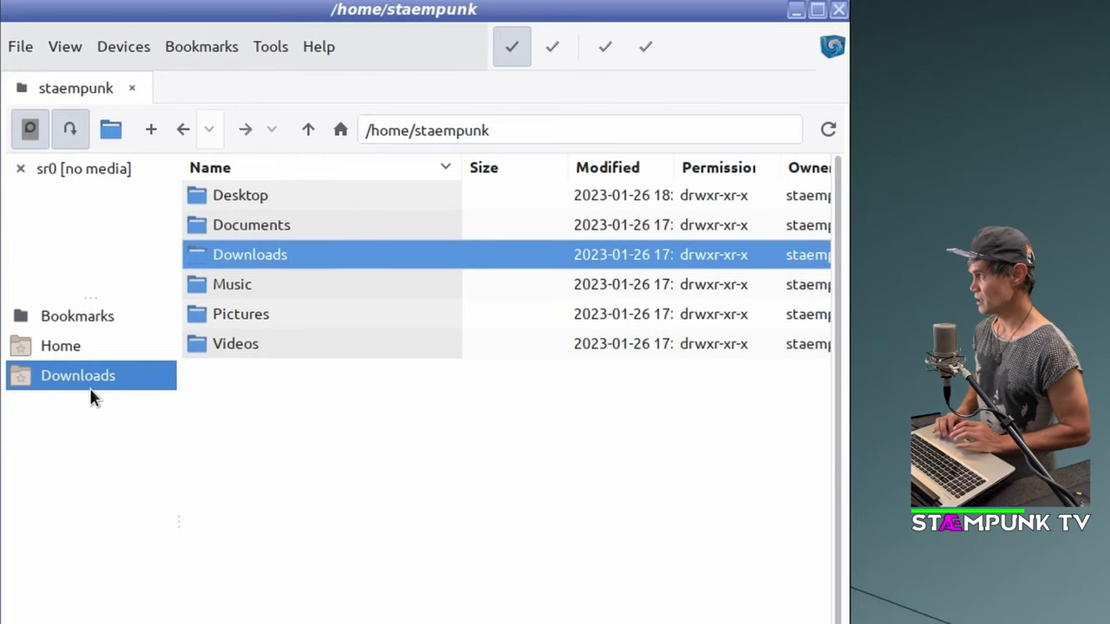
Navigate from the root folder into /mnt
double_click(310, 132)
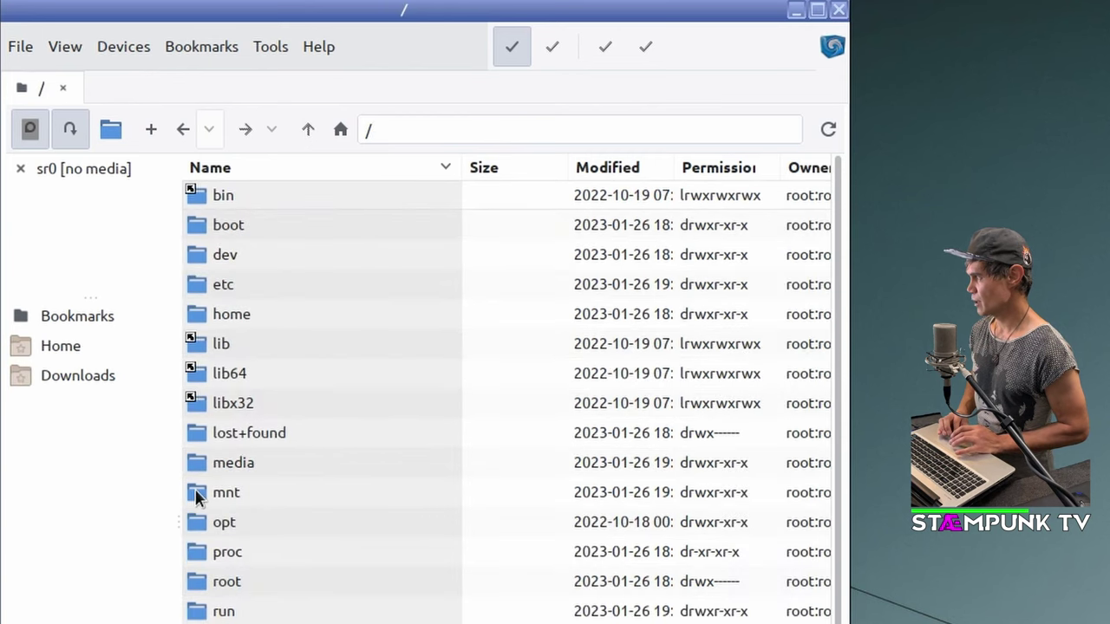
click(198, 496)
double_click(198, 495)
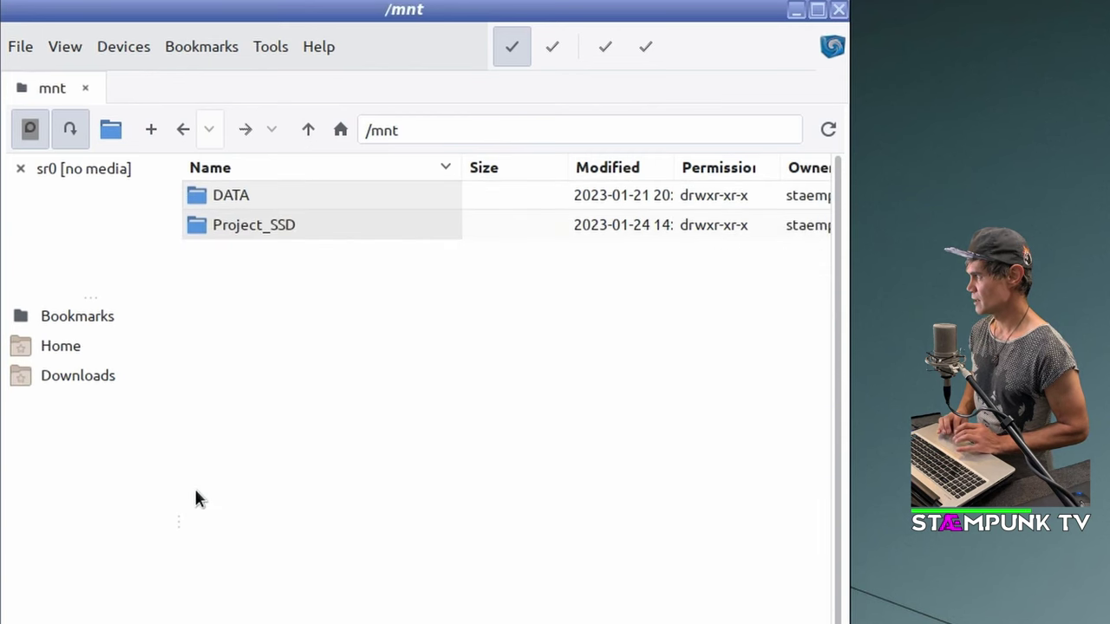
Bookmark the DATA and Project_SSD folders in /mnt via New > Bookmark
click(201, 196)
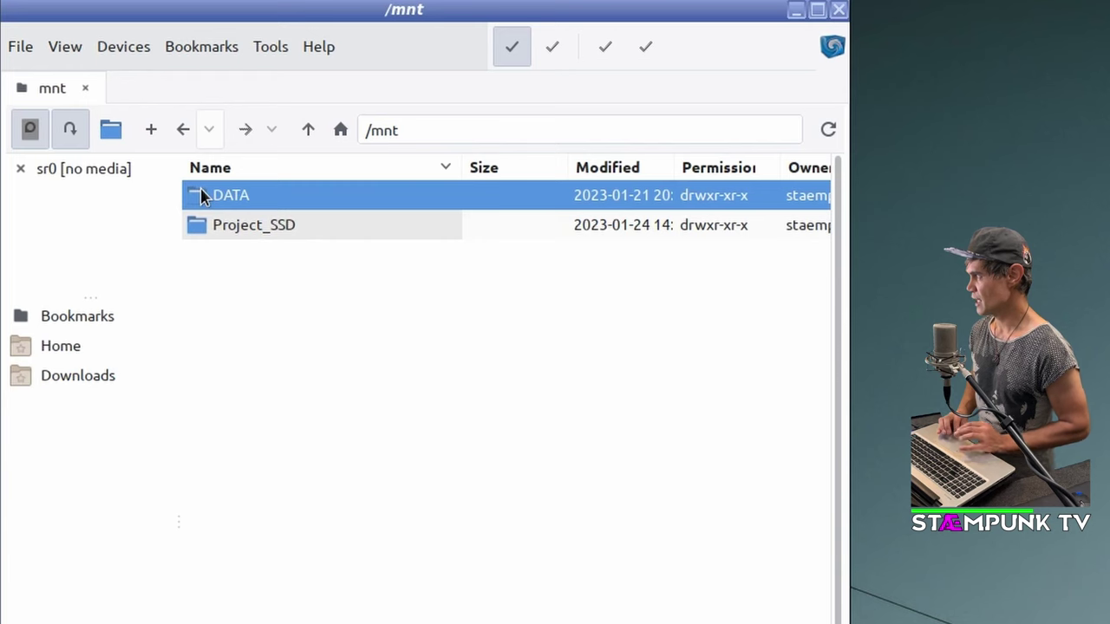
right_click(201, 196)
mouse_move(271, 266)
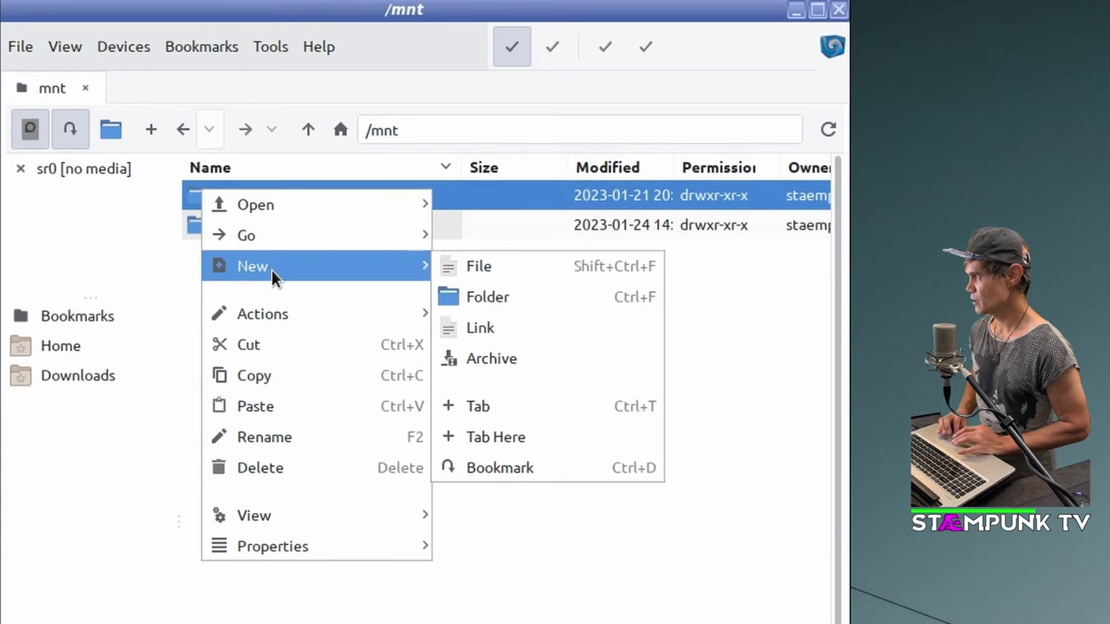
click(515, 465)
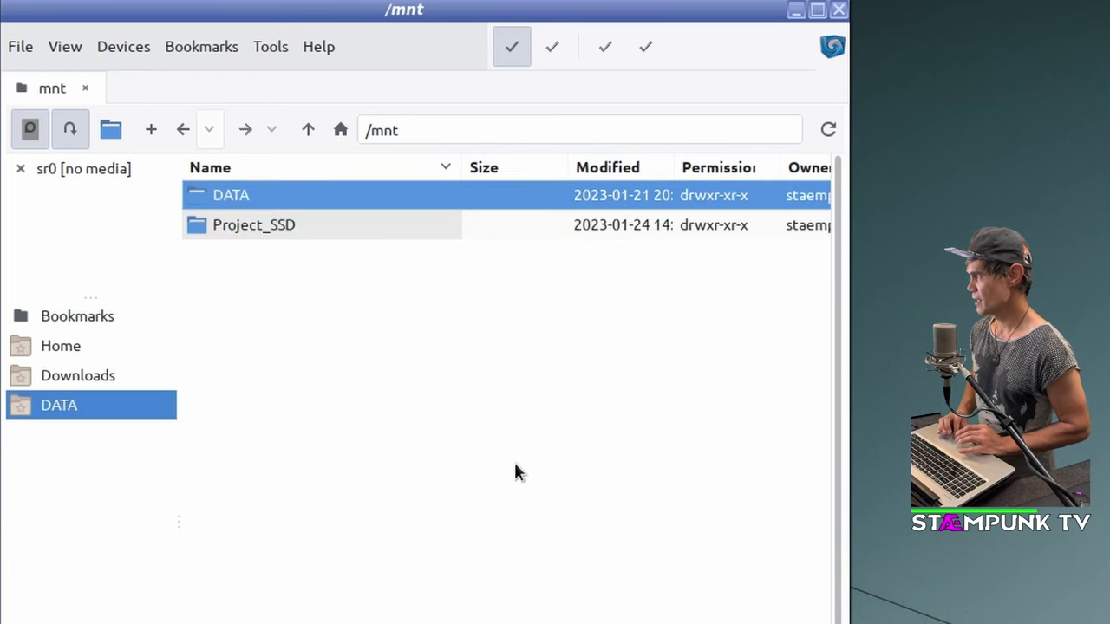
right_click(249, 225)
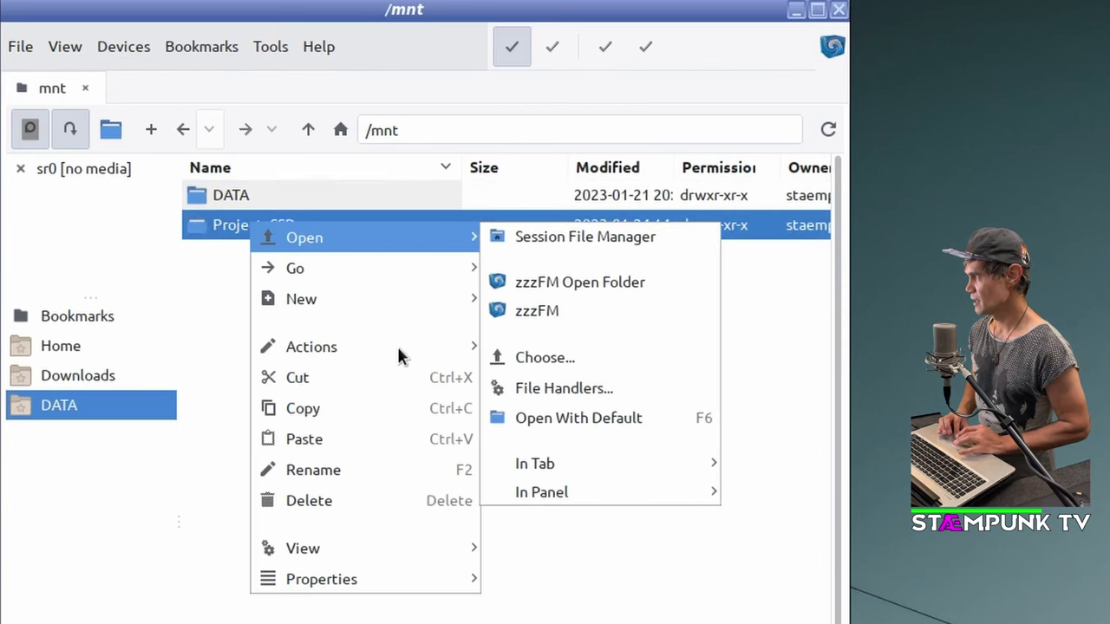
mouse_move(389, 303)
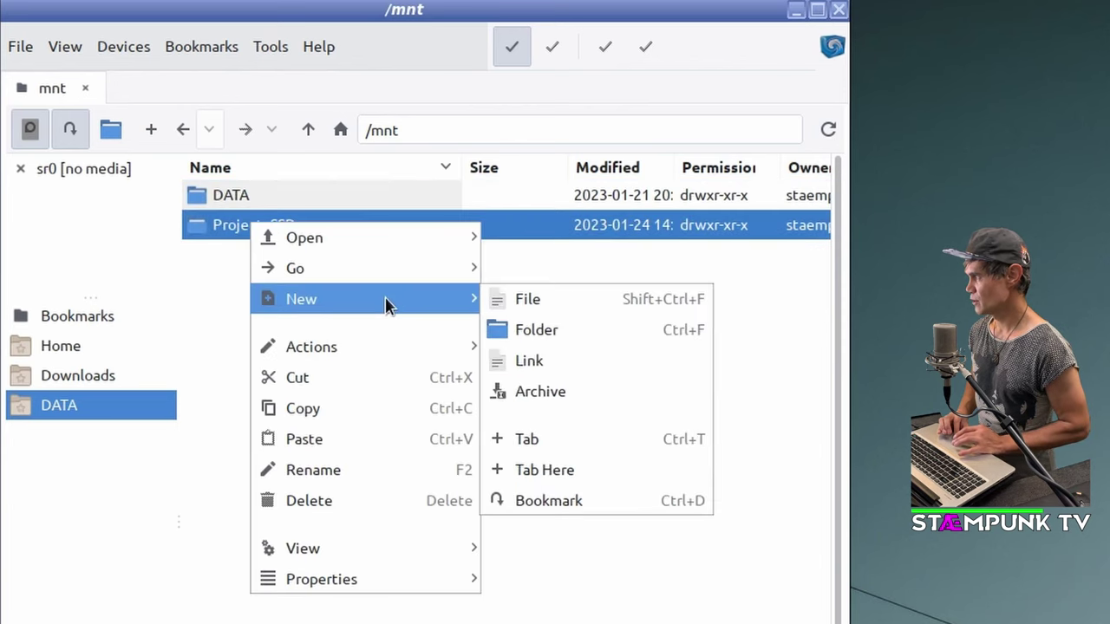
click(578, 497)
click(421, 459)
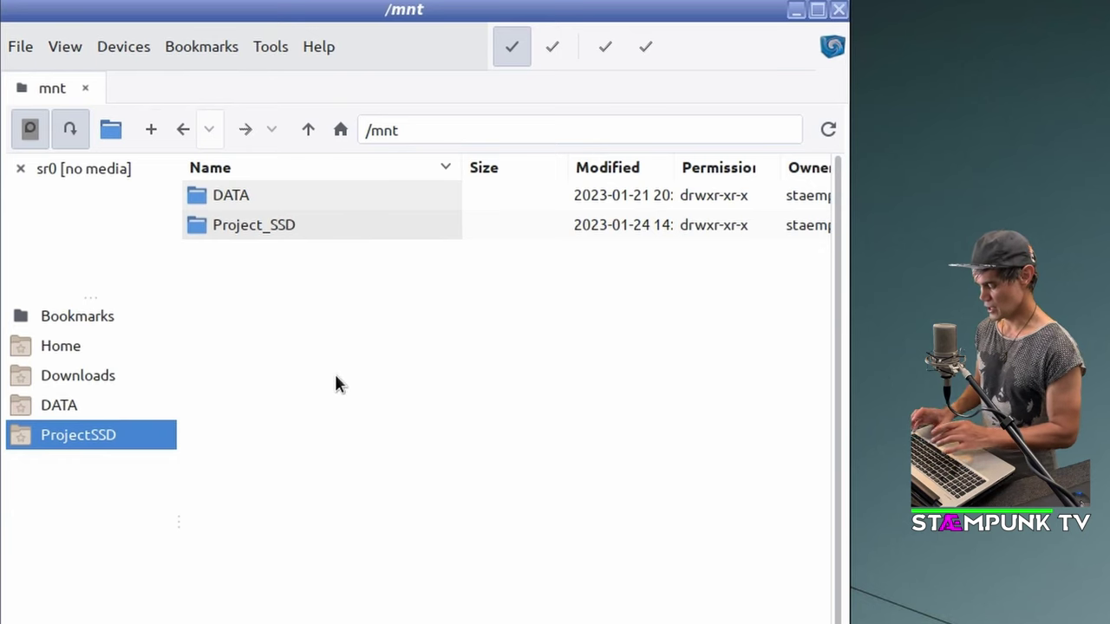
Open a second zzzFM tab at the home folder with Ctrl+T
key(ctrl+t)
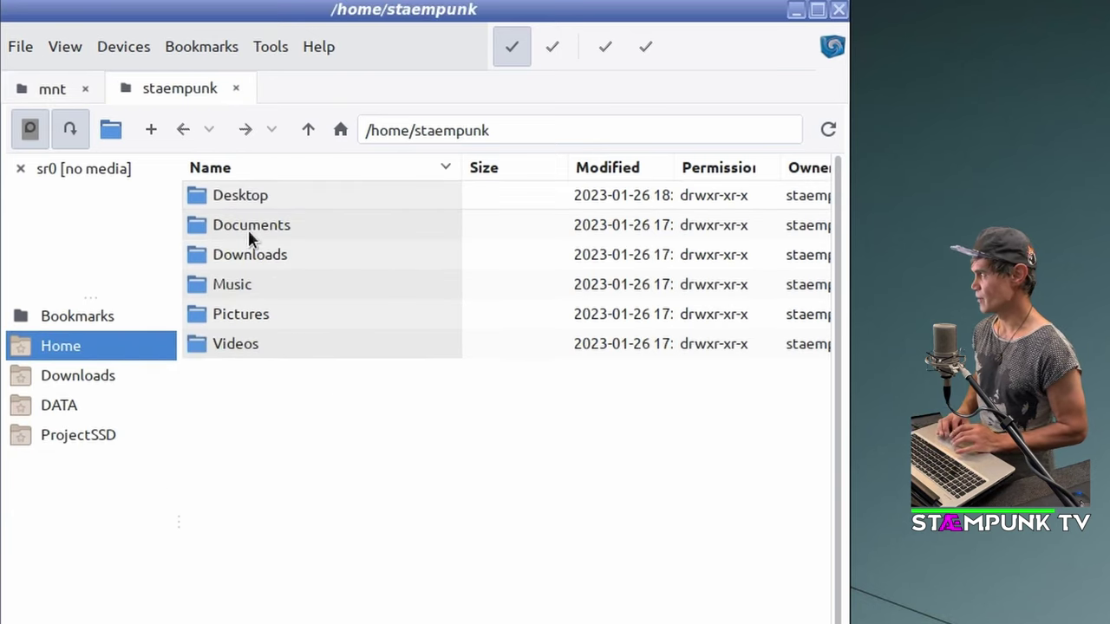
click(59, 88)
click(160, 87)
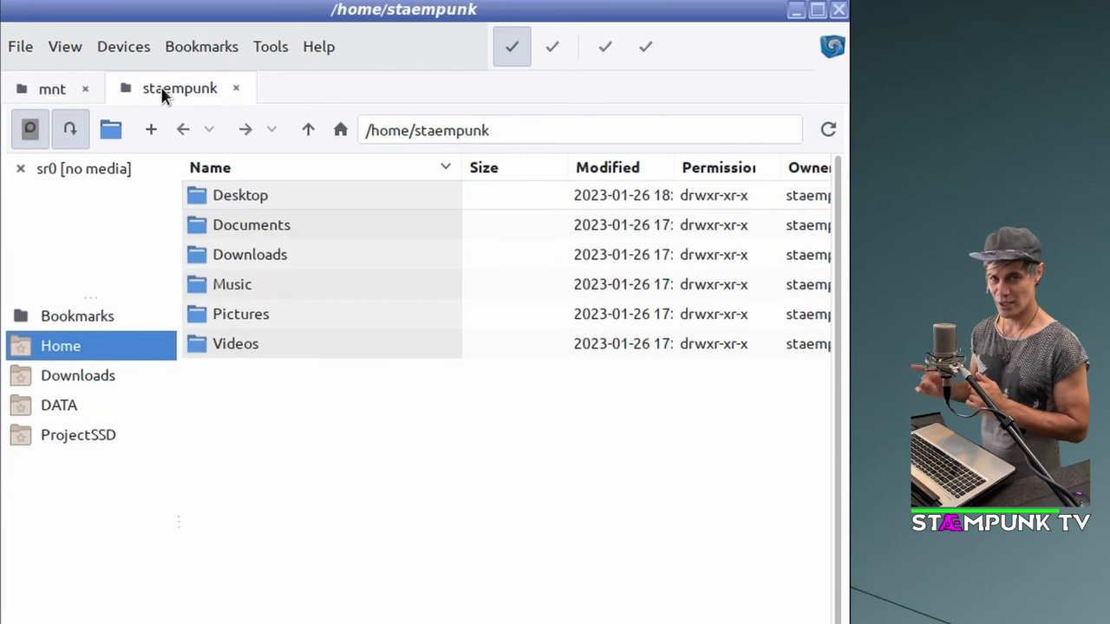
In the mnt tab, go into /mnt/DATA/STAEMX-Assets and select XPS-antiX-Assets.tar.gz
click(52, 90)
double_click(195, 194)
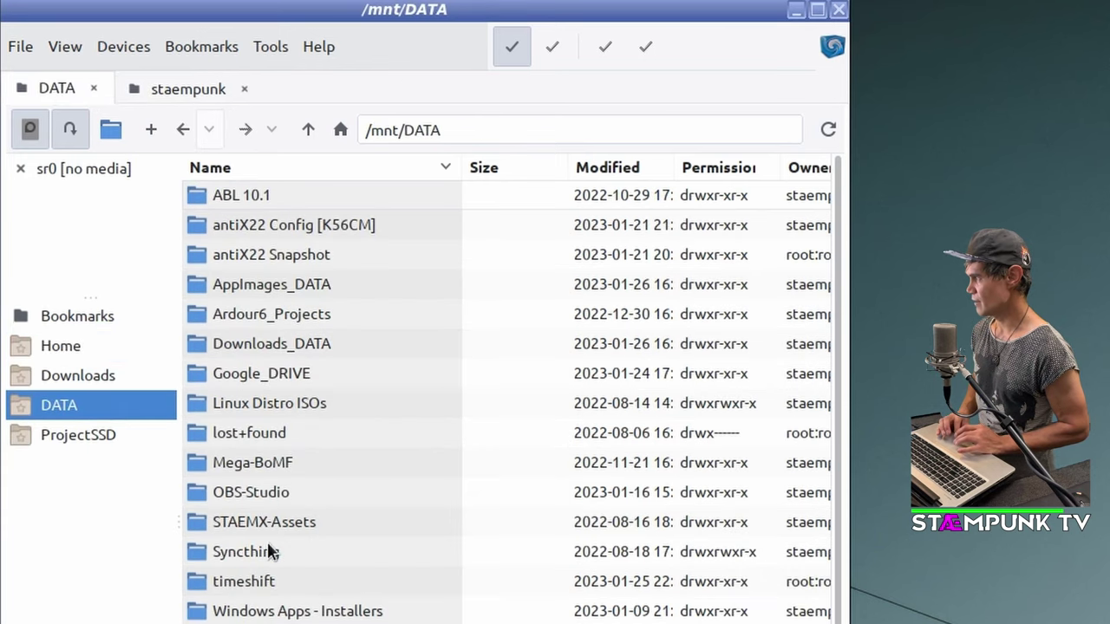
double_click(192, 522)
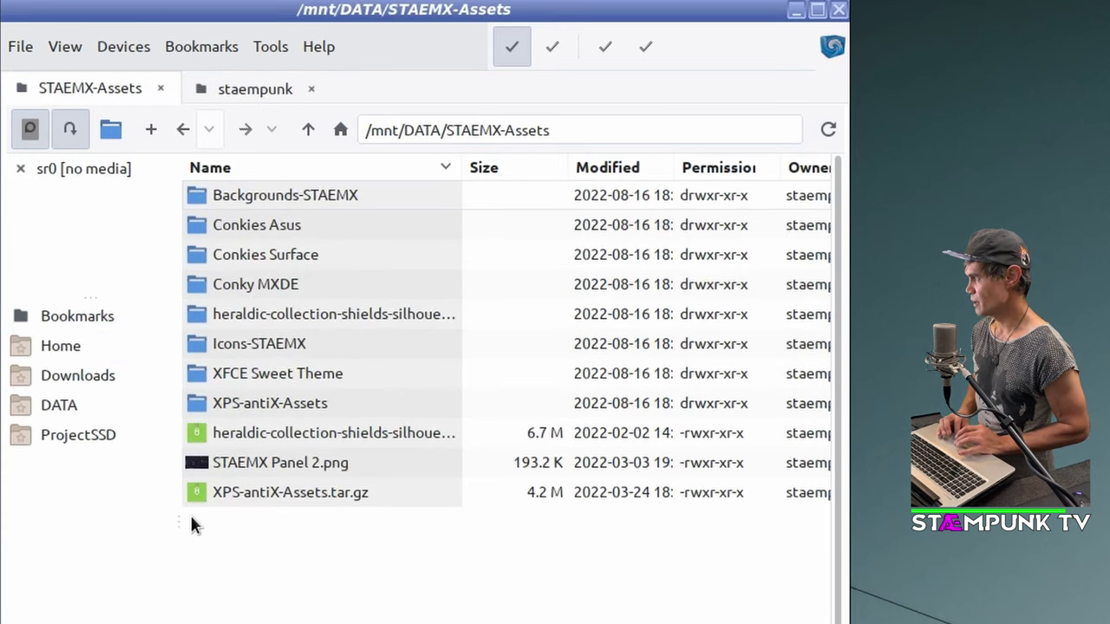
click(200, 491)
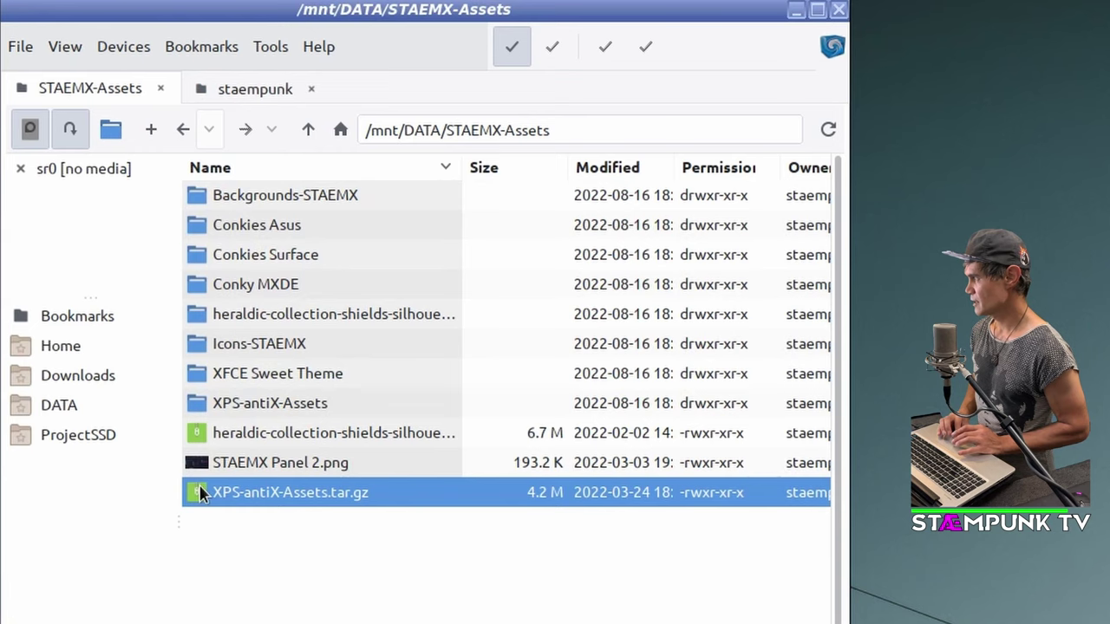
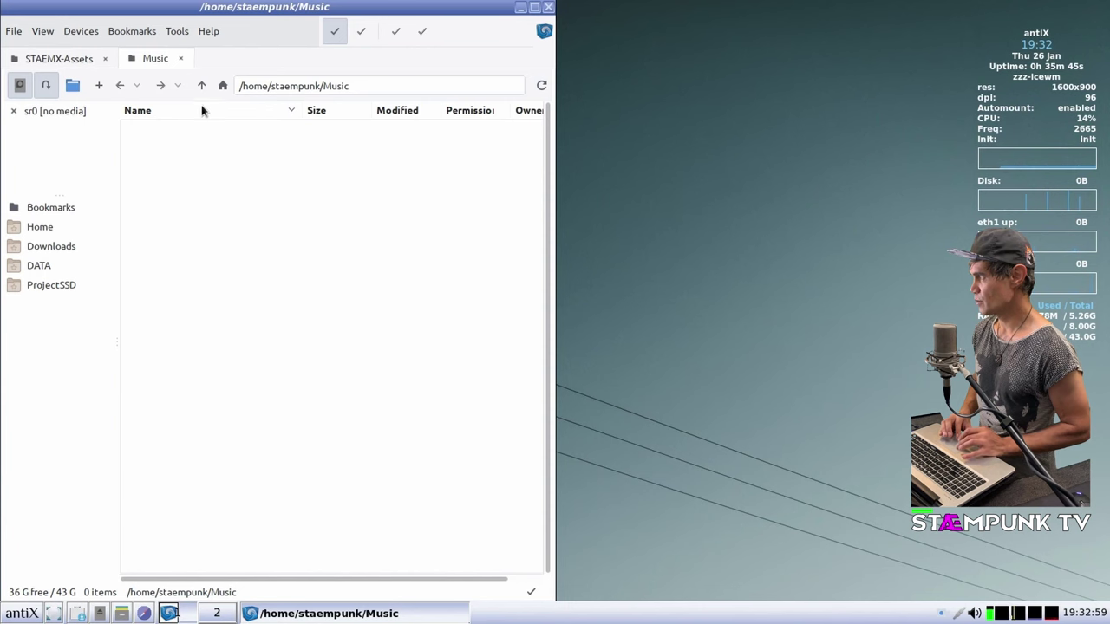
Navigate zzzFM up to the root and into /usr/share/applications
click(201, 85)
click(201, 85)
click(201, 85)
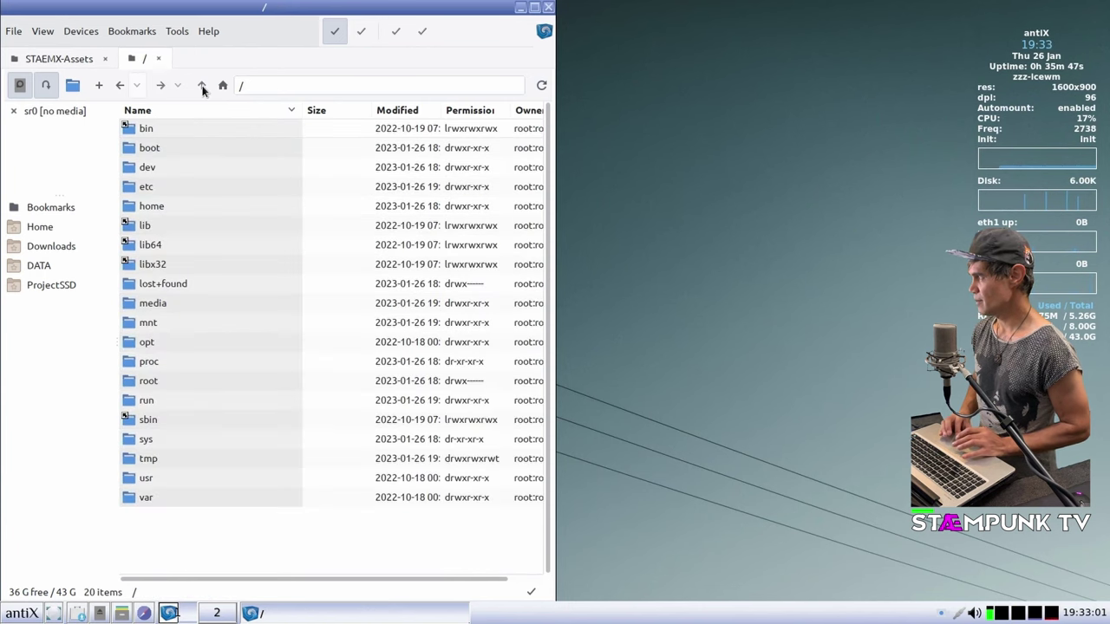
double_click(130, 478)
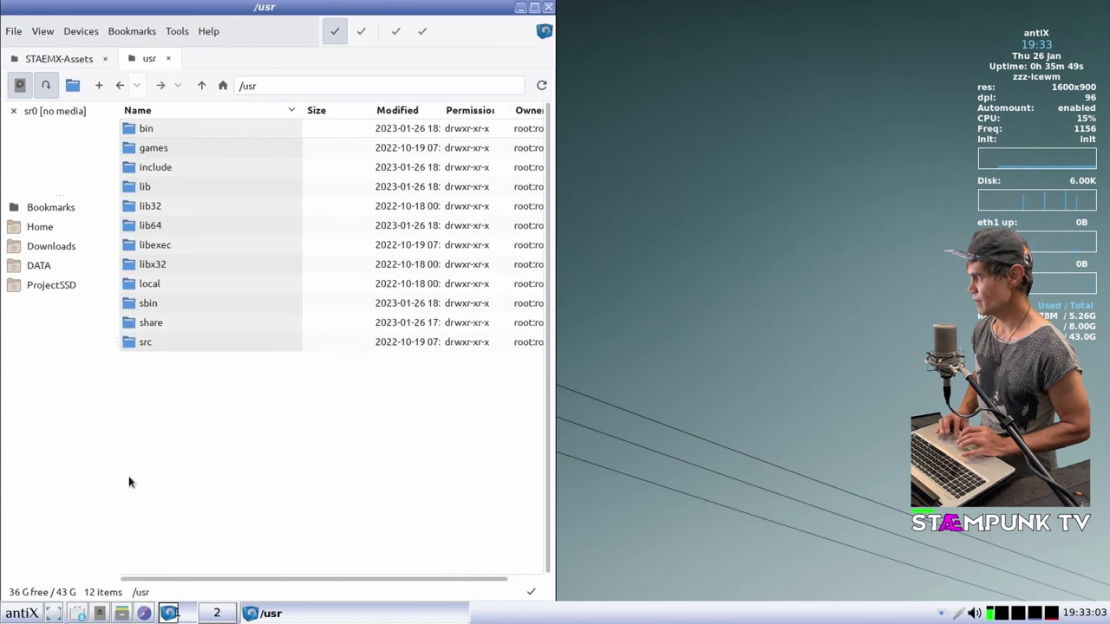
double_click(130, 323)
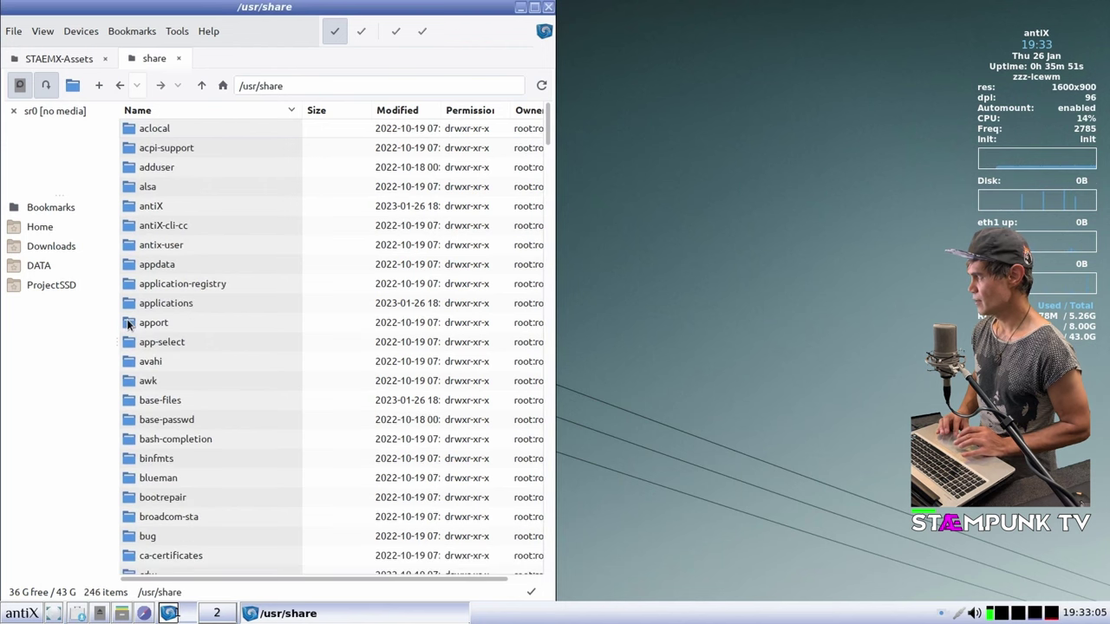
double_click(131, 303)
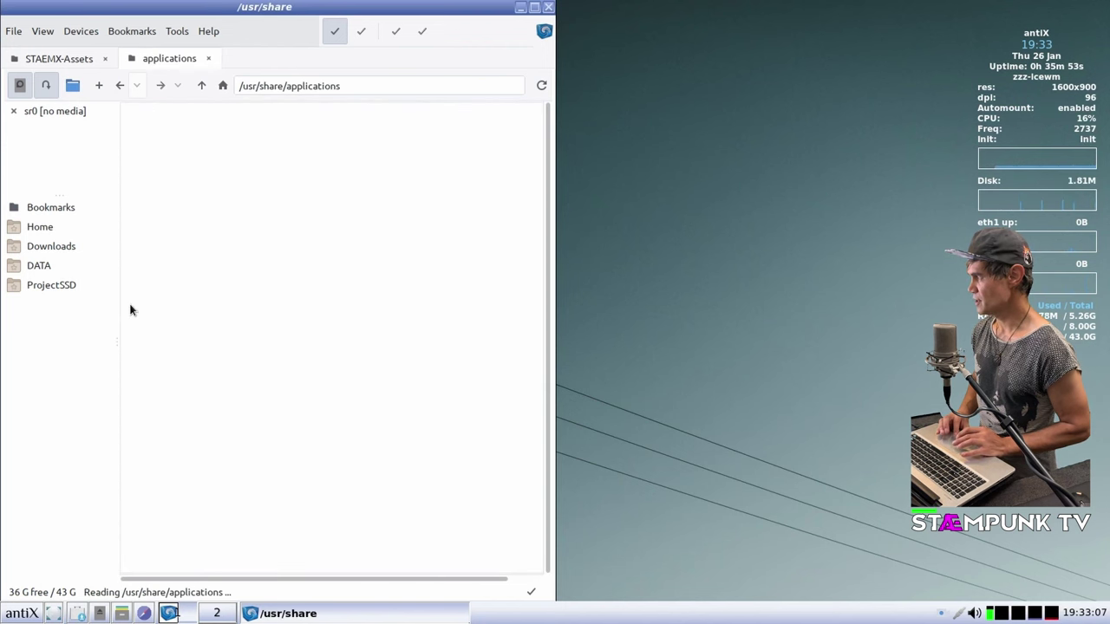
scroll(287, 290, down, 12)
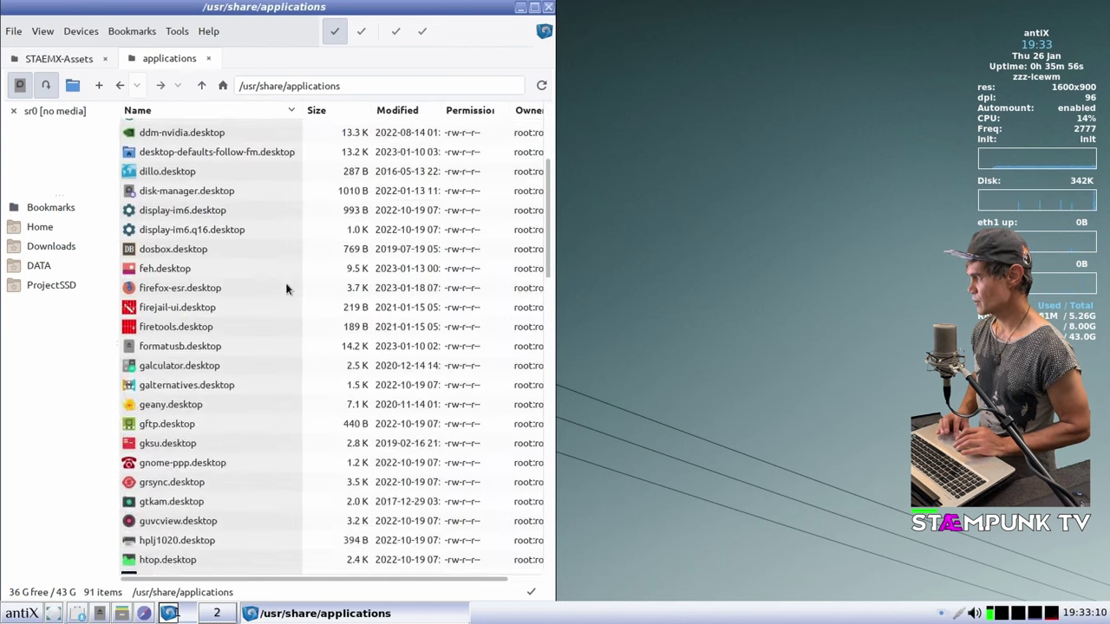
scroll(287, 290, down, 4)
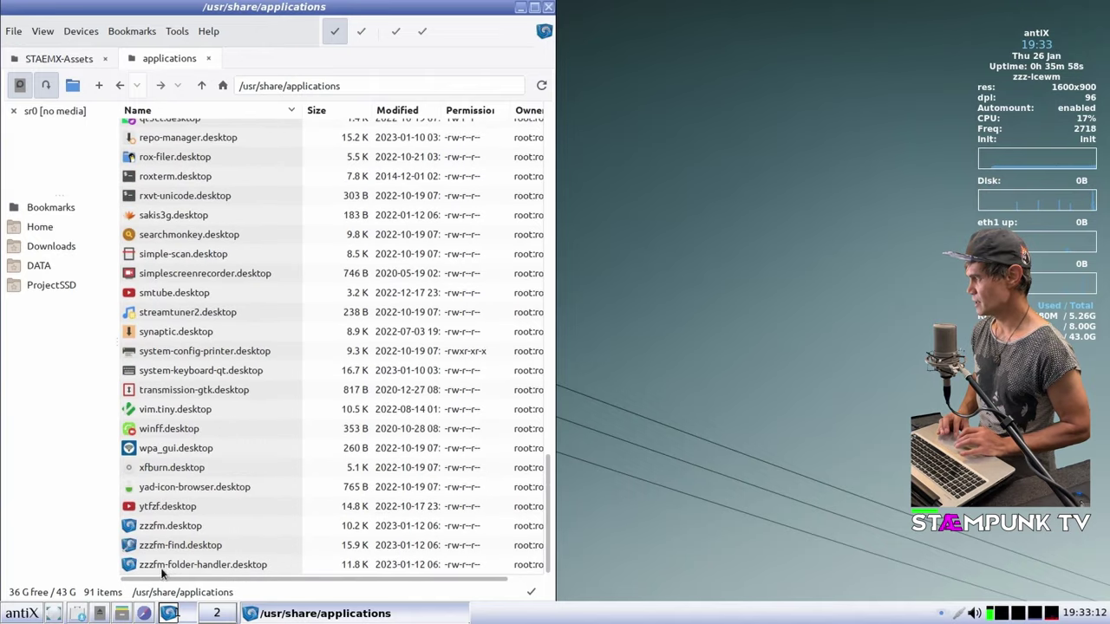
Open the zzzfm.desktop launcher in Geany
click(190, 532)
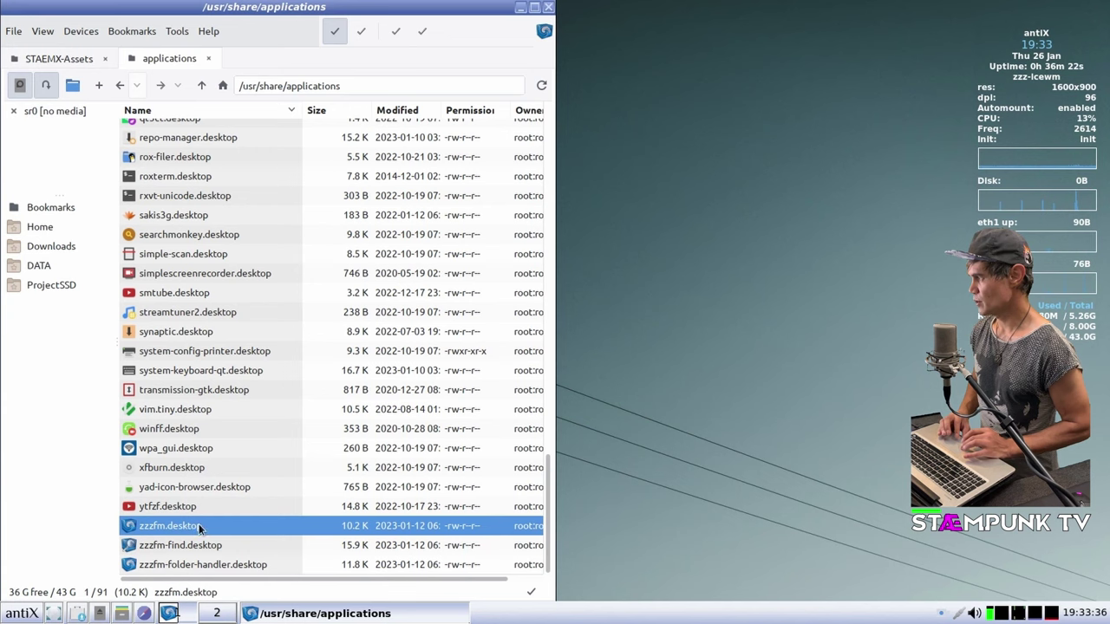
right_click(199, 529)
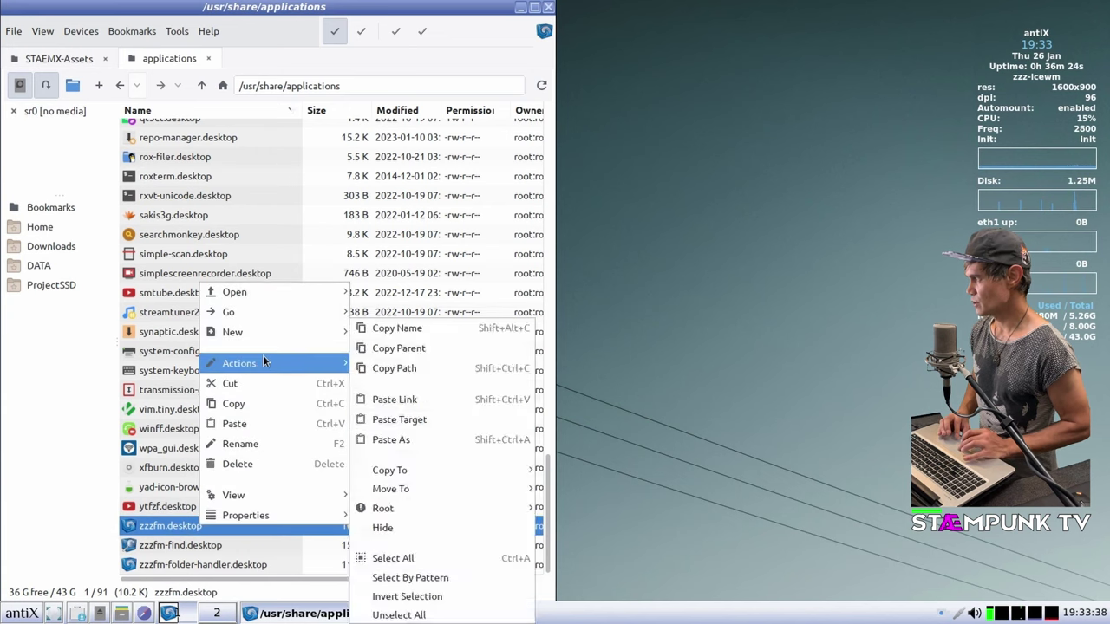
mouse_move(272, 295)
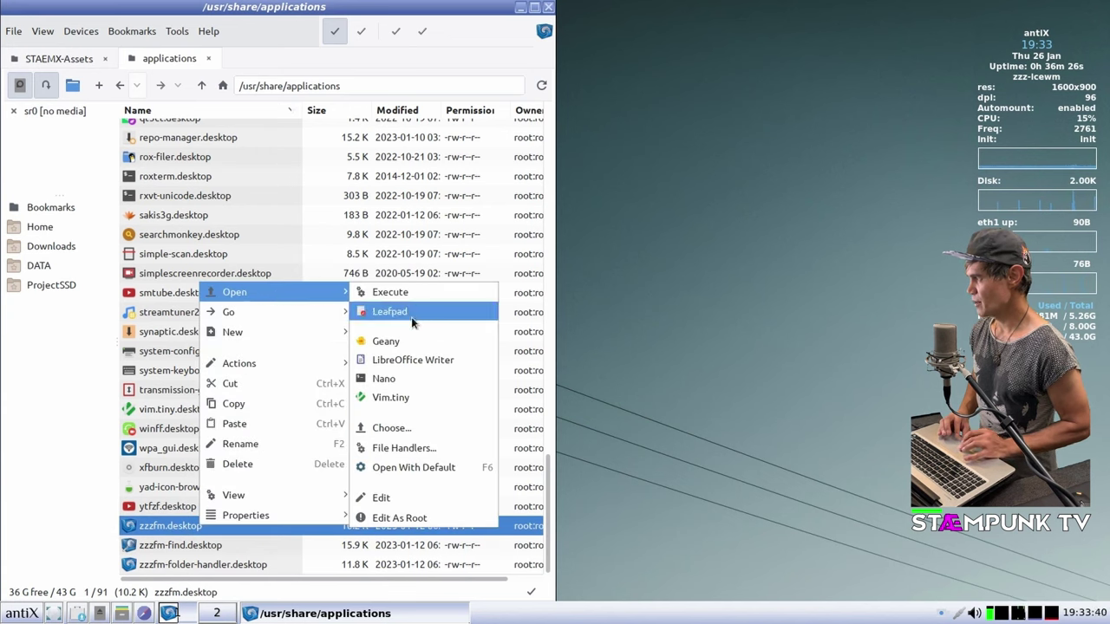
click(394, 345)
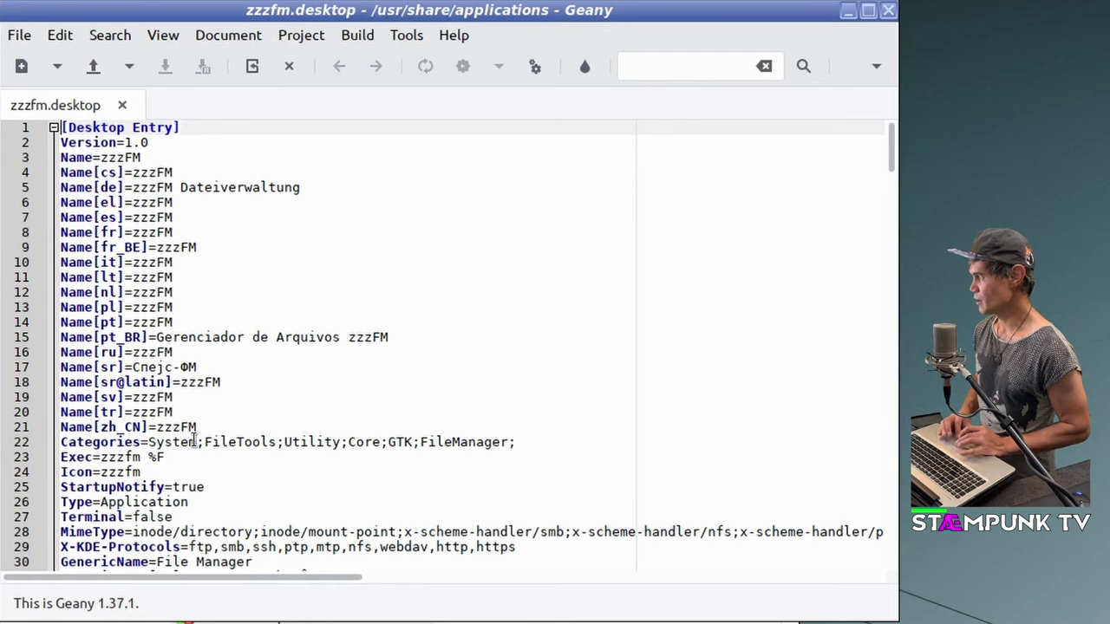
Select the zzzfm launch command on the Exec line (line 23) of zzzfm.desktop
double_click(76, 454)
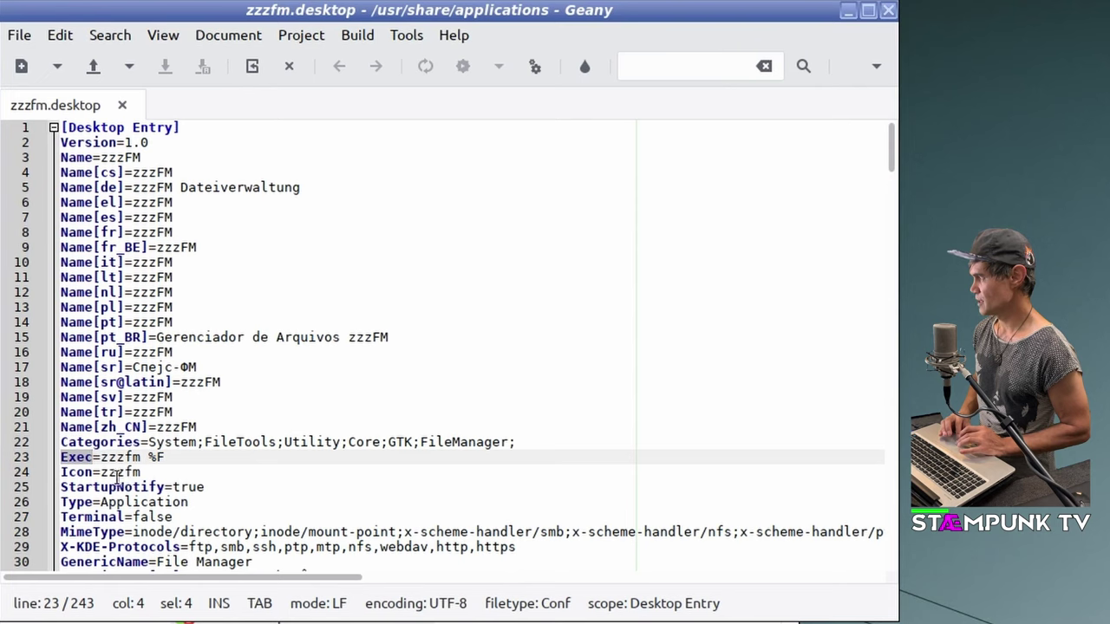
drag(101, 457, 140, 464)
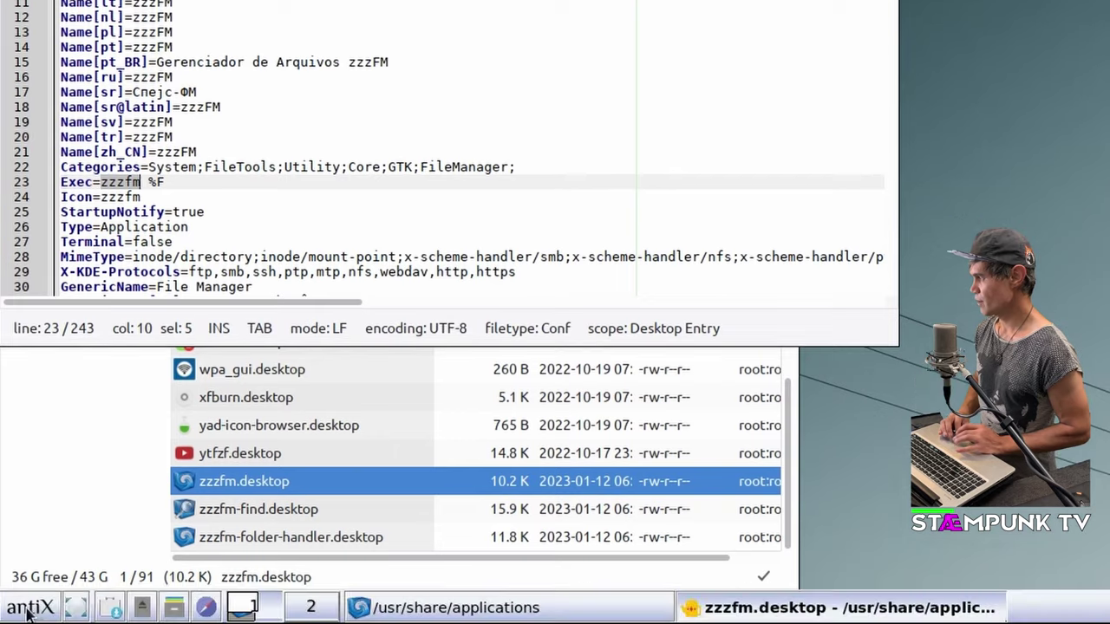
click(28, 611)
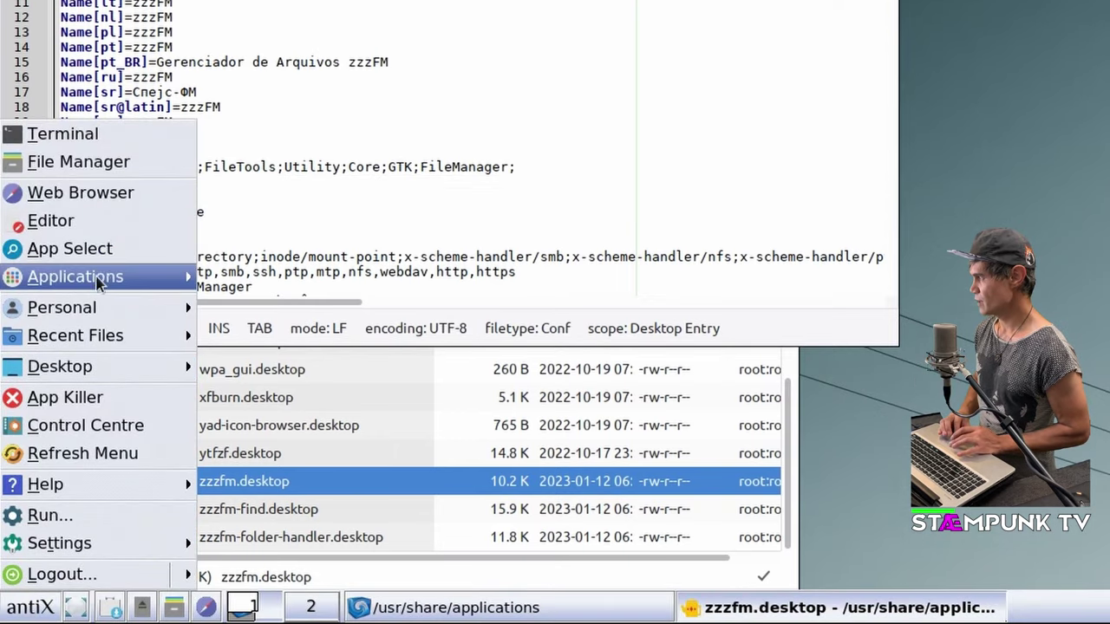
Launch the Add Key tool from Applications > Preferences and move its window higher
mouse_move(102, 291)
mouse_move(315, 478)
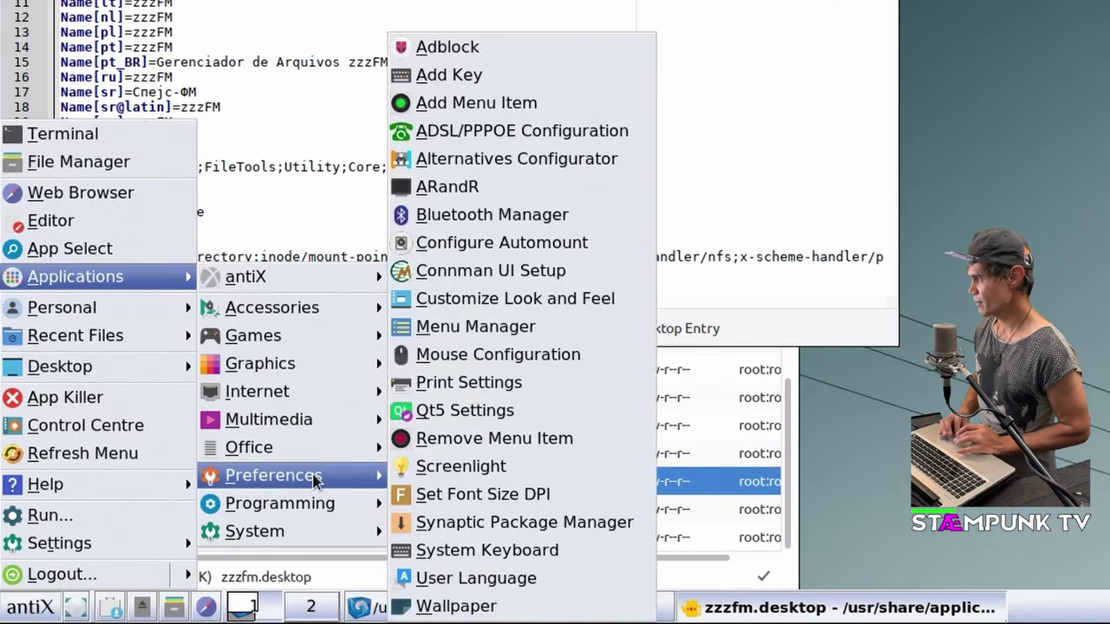
click(473, 76)
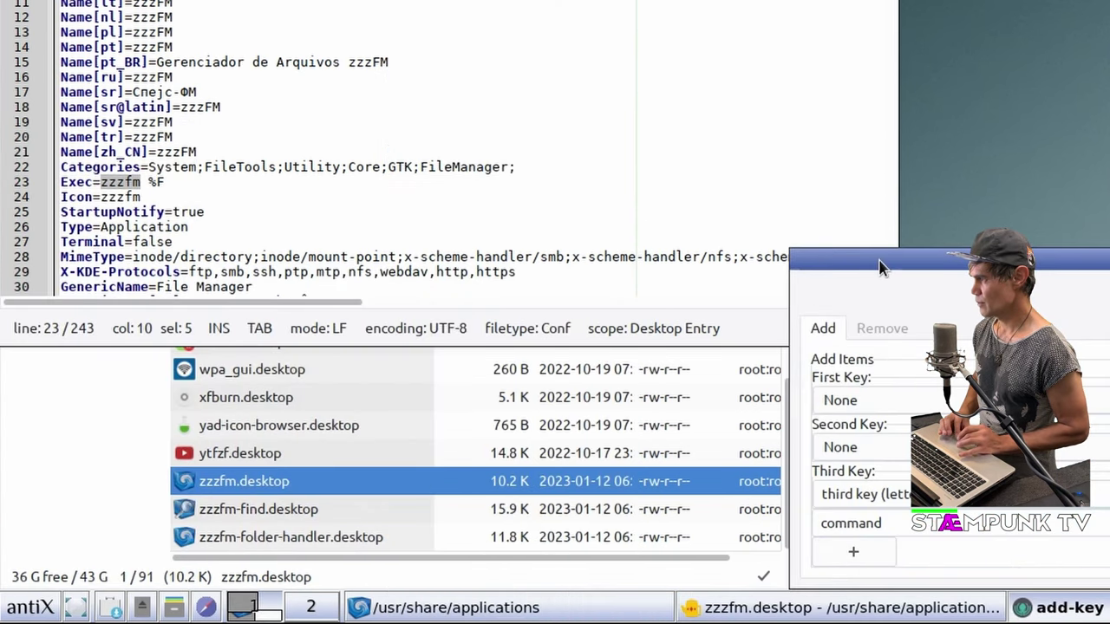
drag(884, 260, 738, 171)
drag(724, 229, 314, 8)
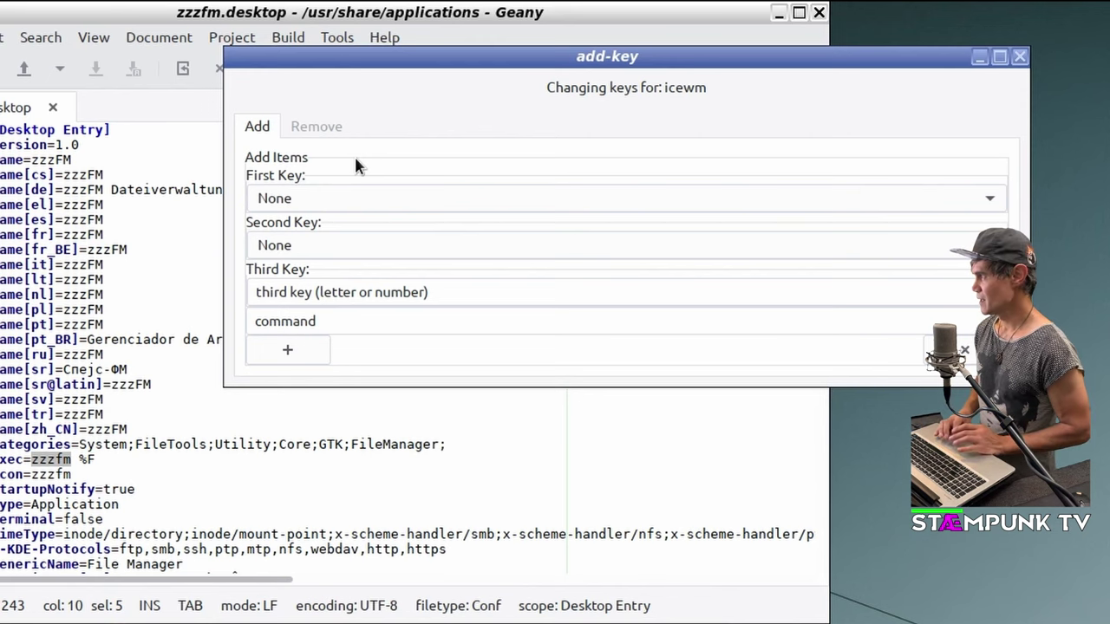
Set the shortcut keys to Alt + Super + e with the command zzzfm
click(403, 198)
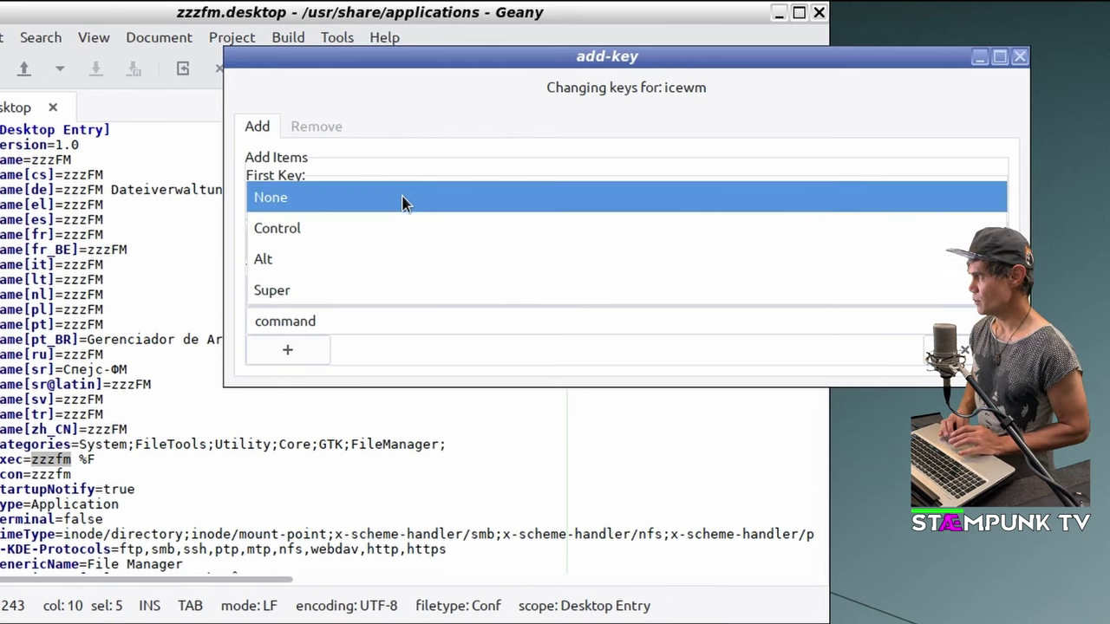
click(400, 260)
click(432, 248)
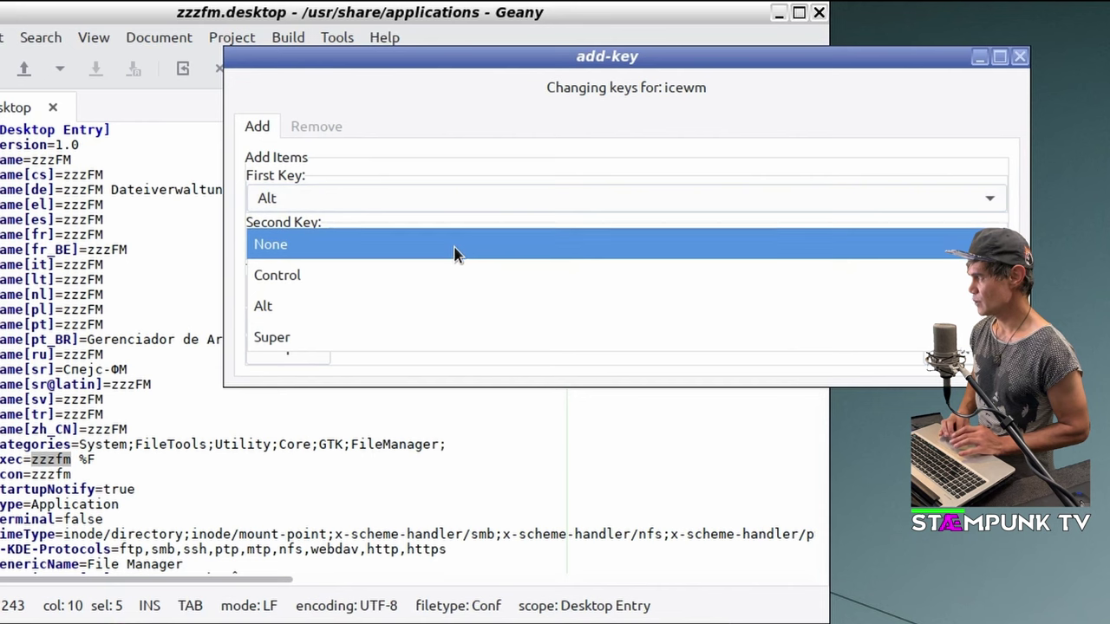
click(449, 337)
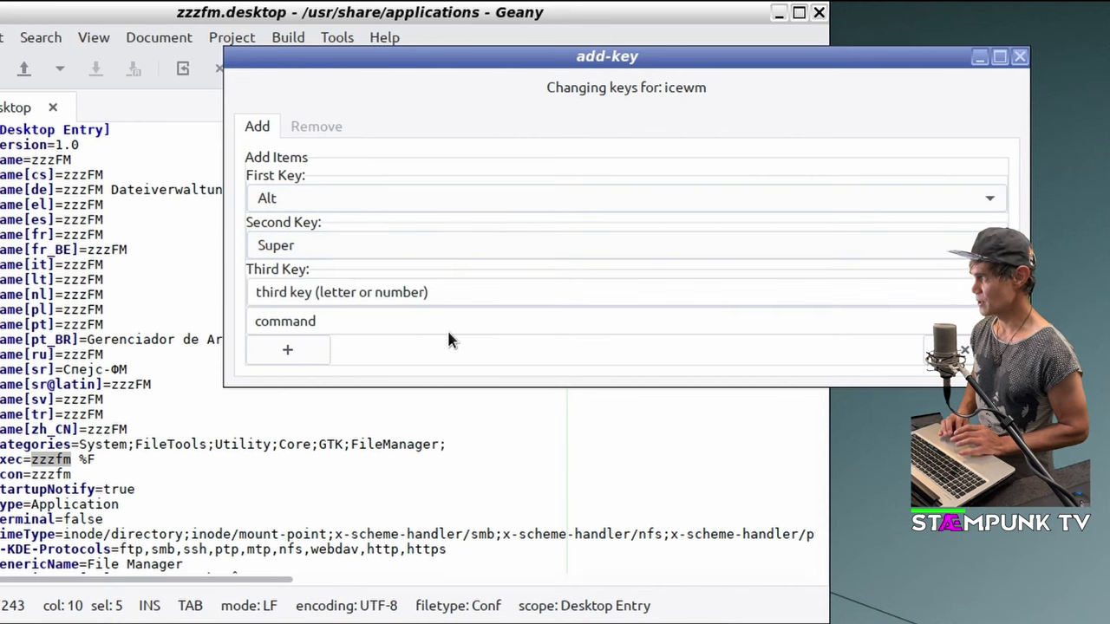
triple_click(465, 292)
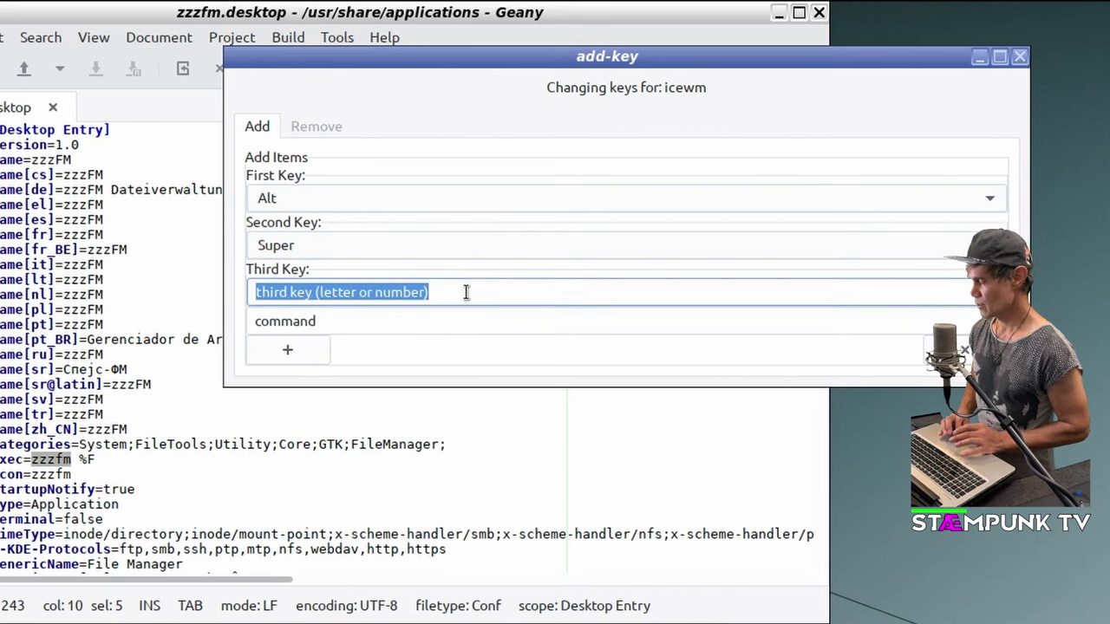
key(BackSpace)
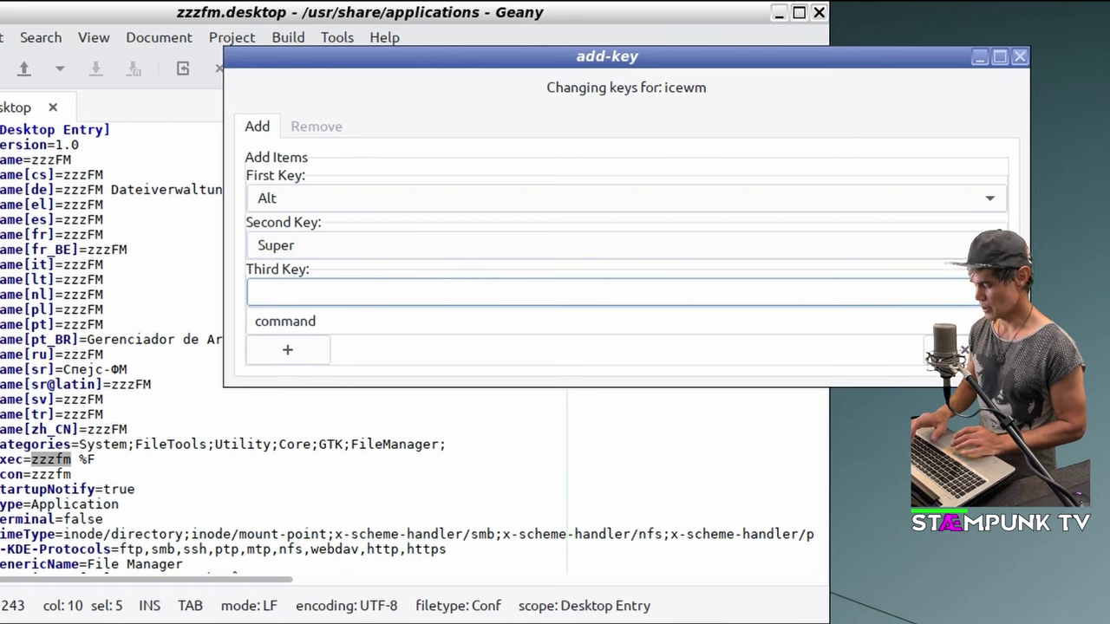
triple_click(393, 320)
key(BackSpace)
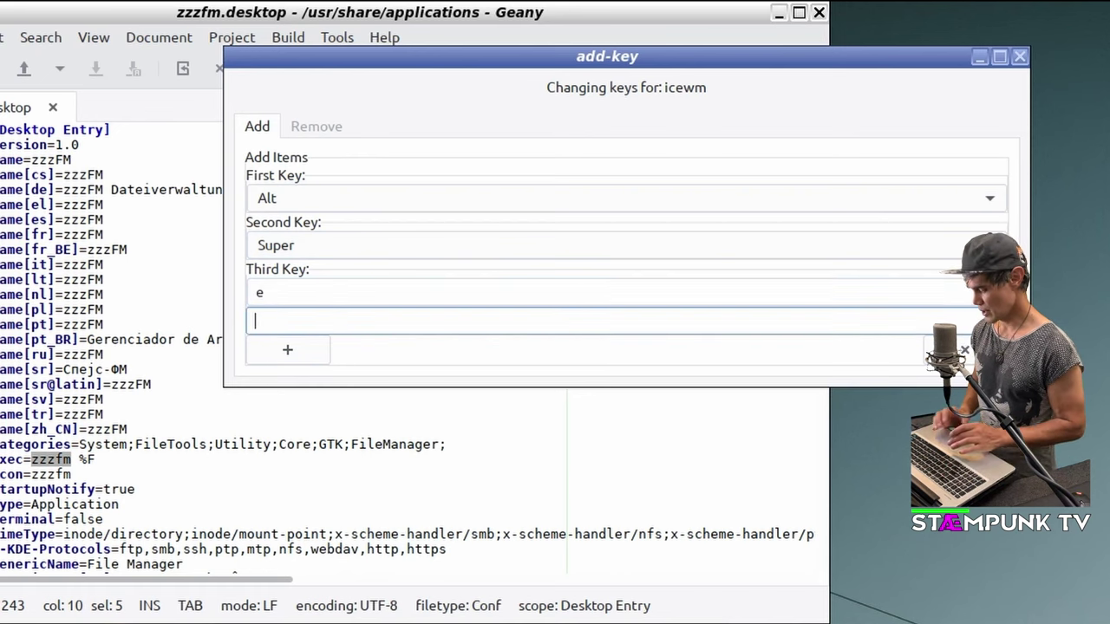
text(zzzf)
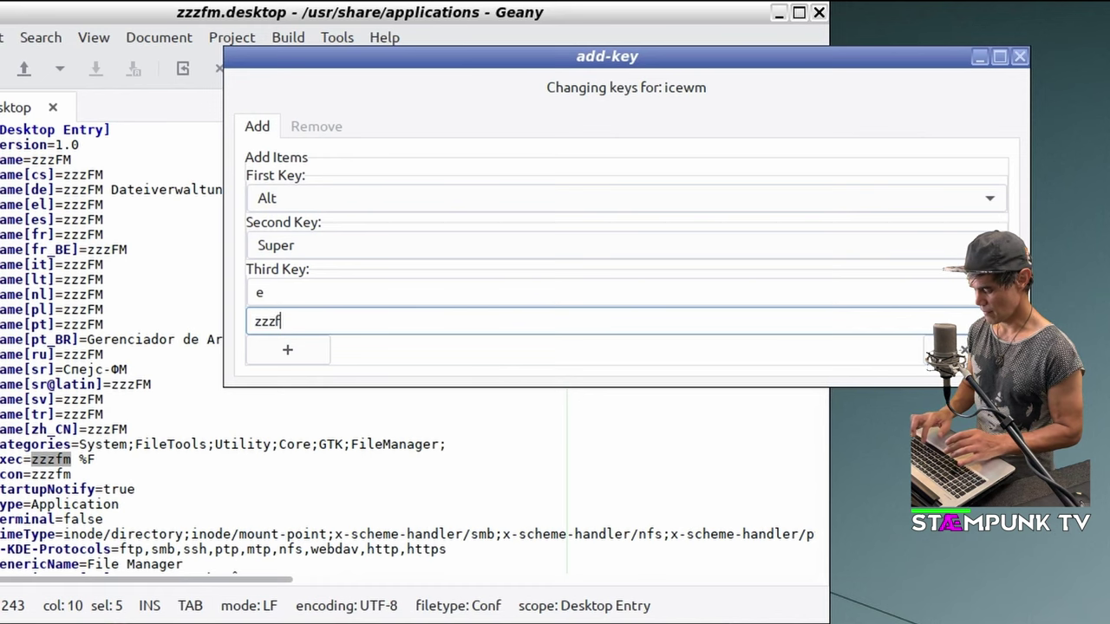
text(m)
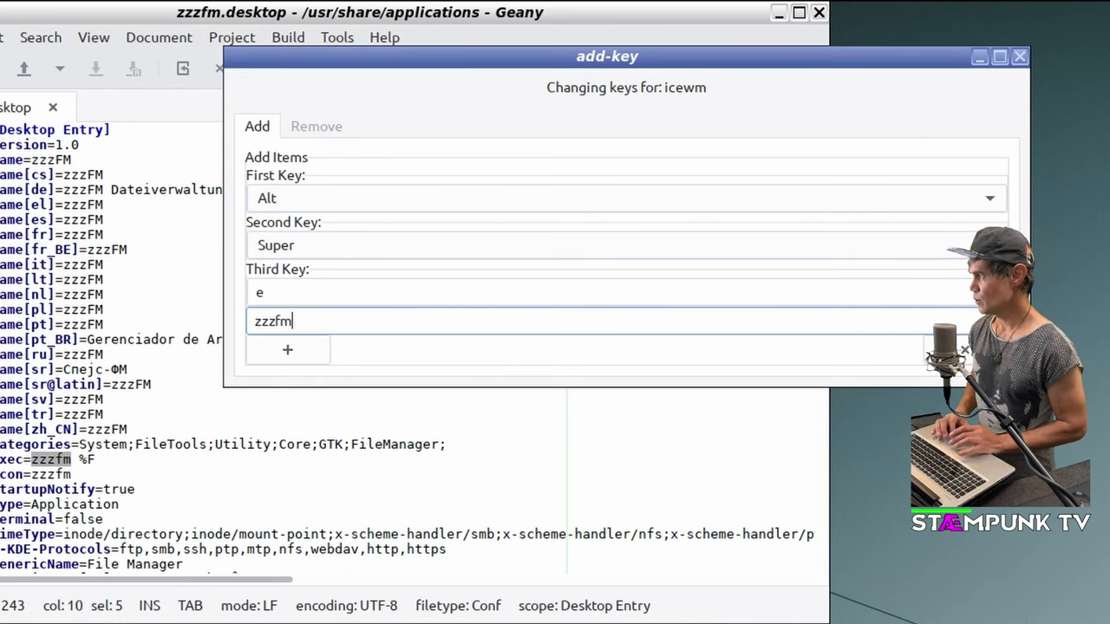
Add the zzzfm shortcut, dismiss the success message, and close add-key
click(288, 350)
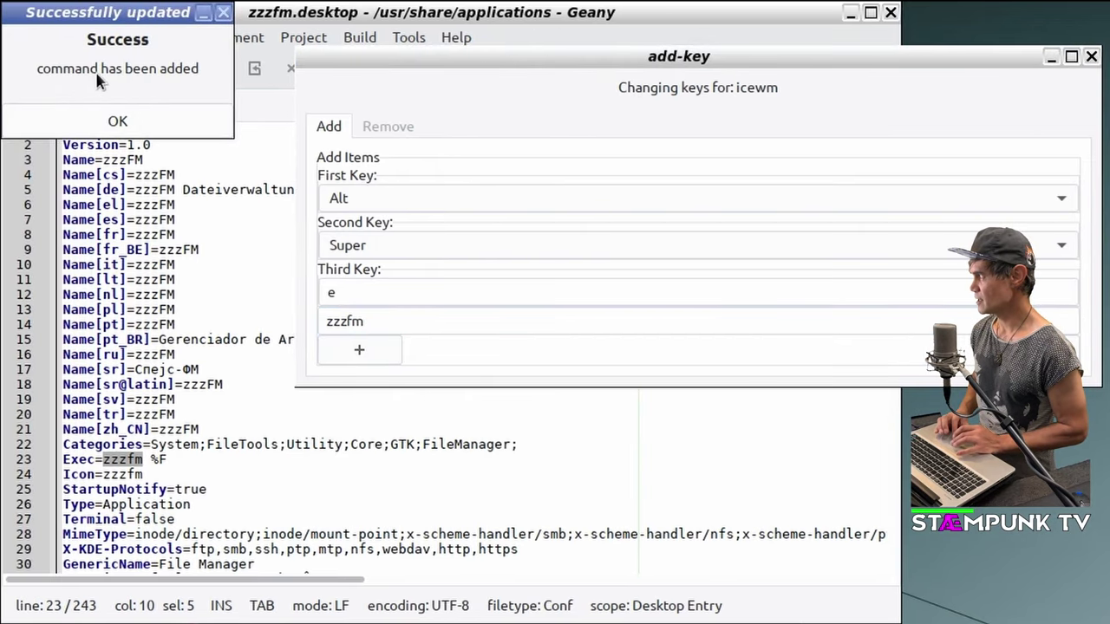
click(146, 116)
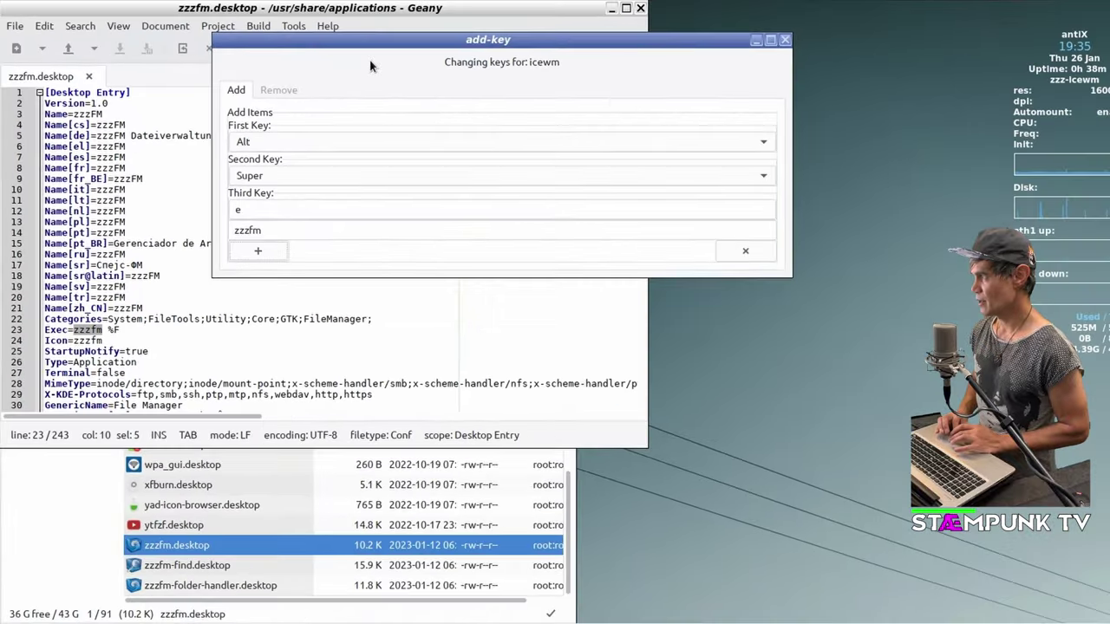
click(784, 41)
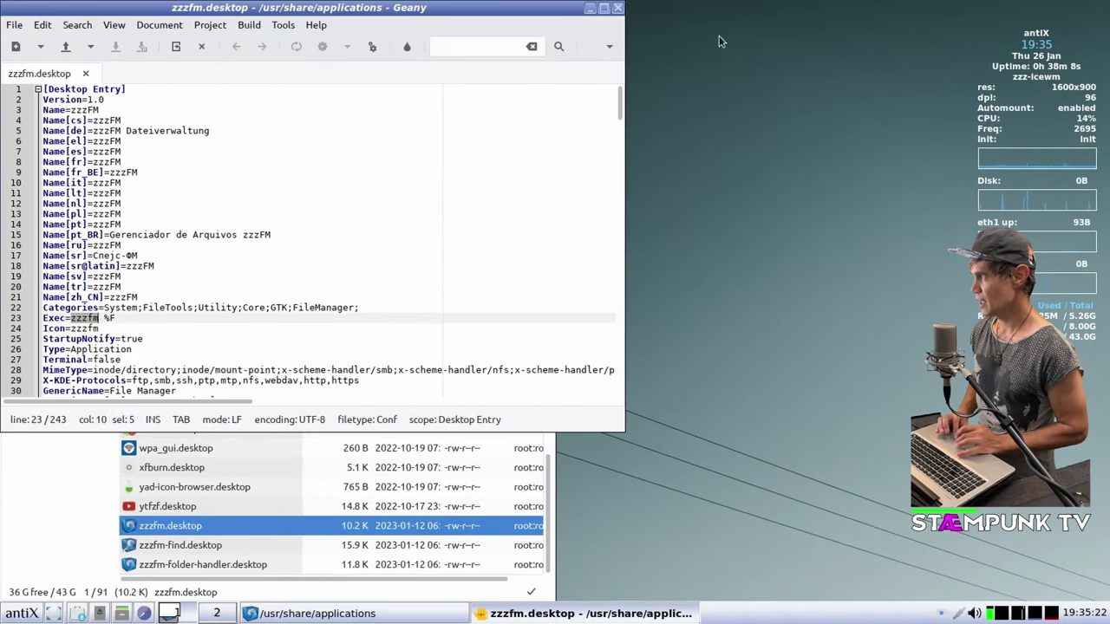
Close Geany and the file manager, then restart the IceWM session
click(618, 10)
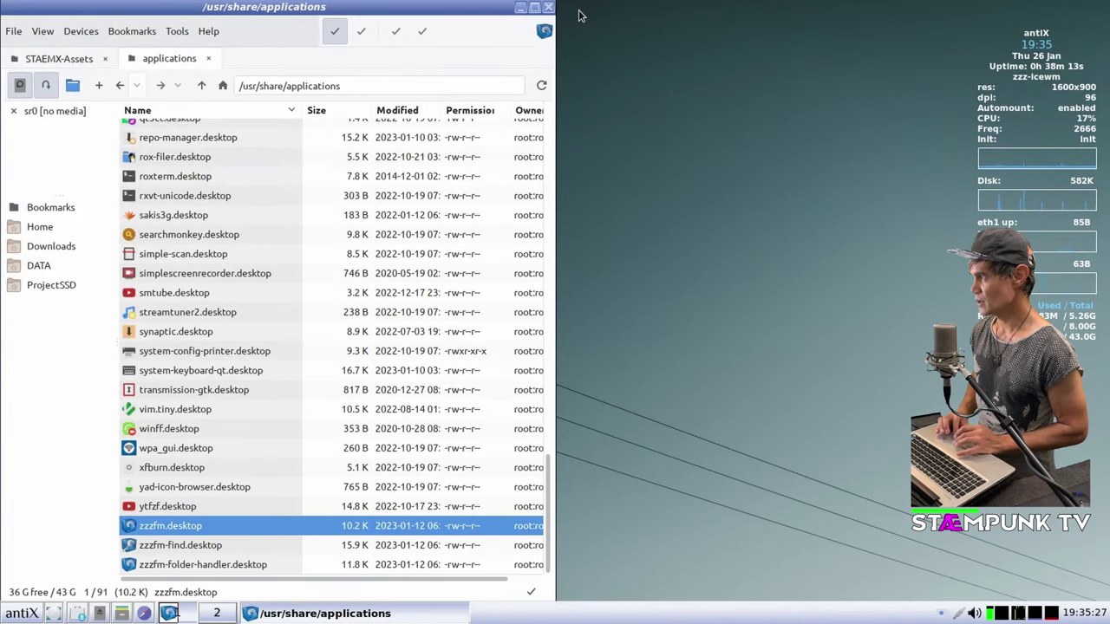
click(547, 9)
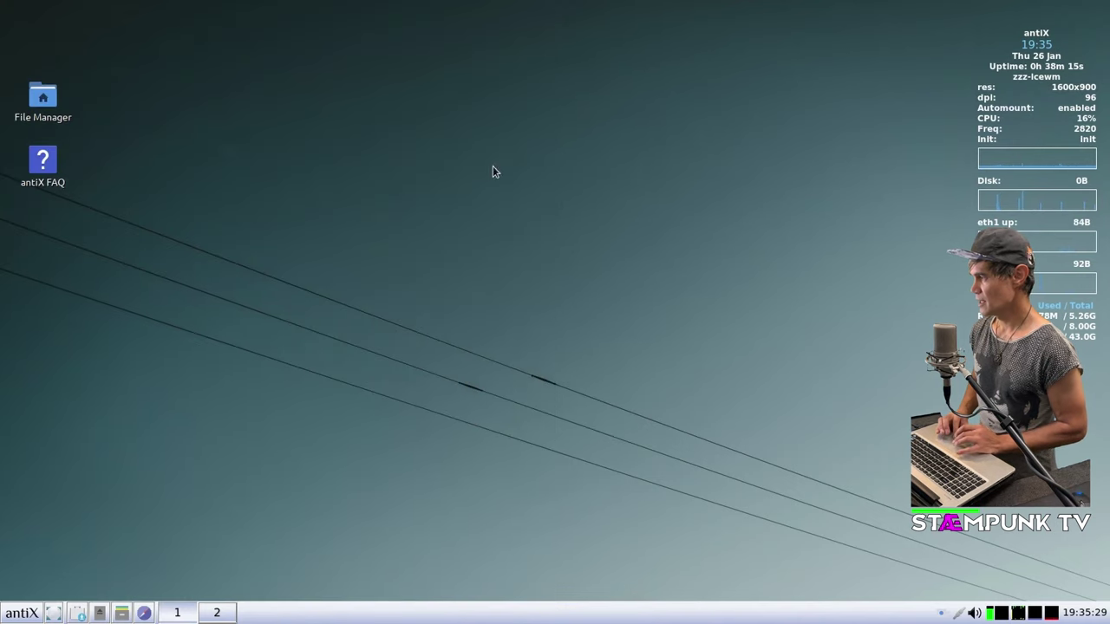
right_click(342, 268)
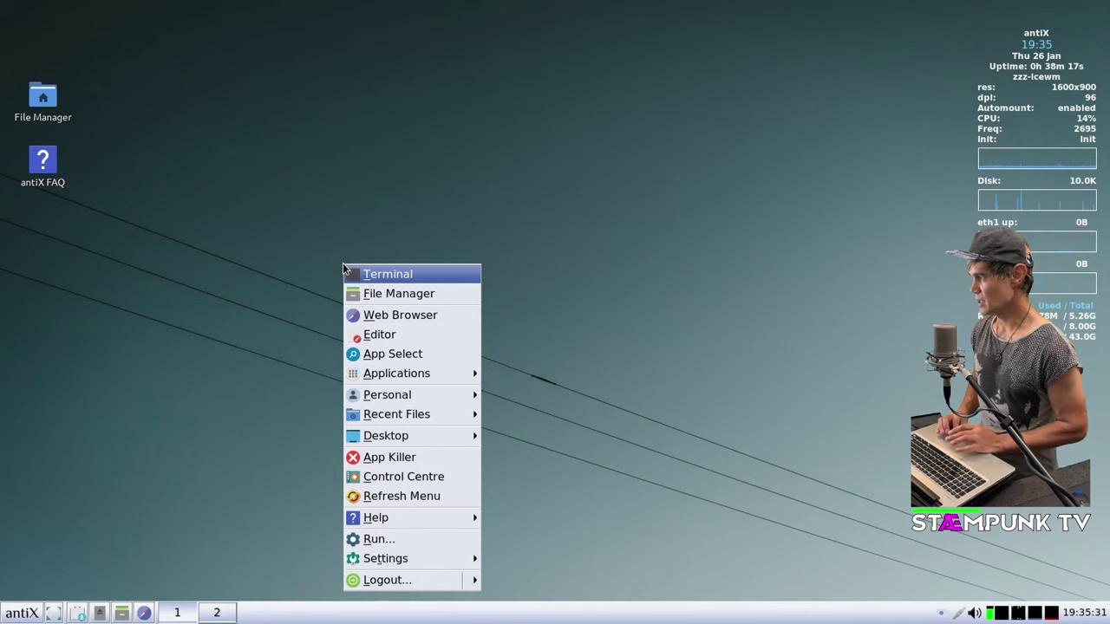
click(398, 579)
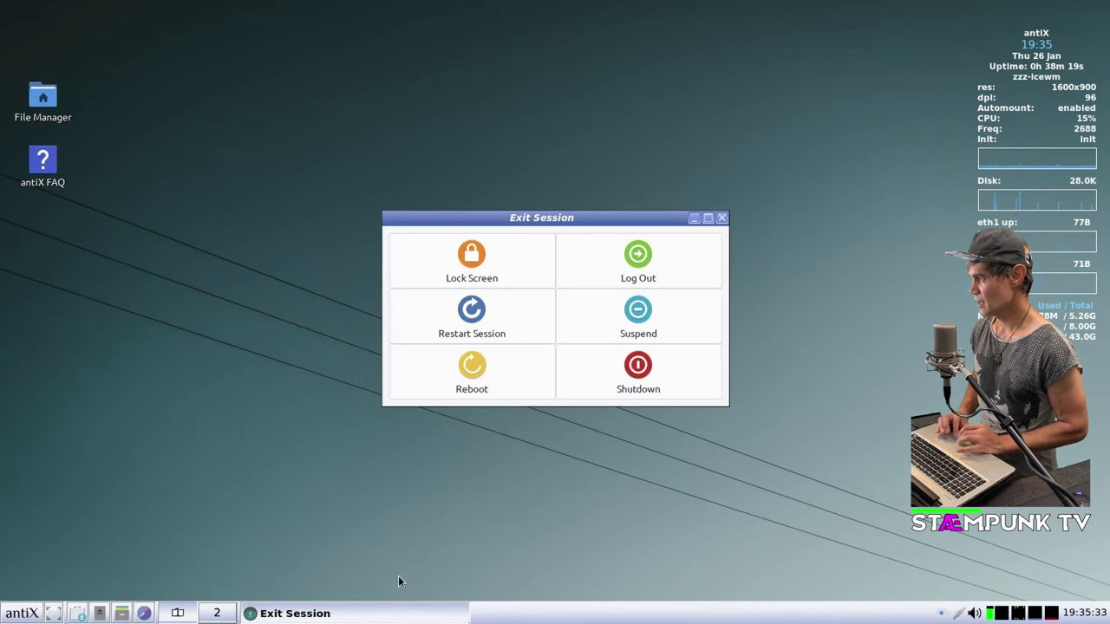
click(468, 328)
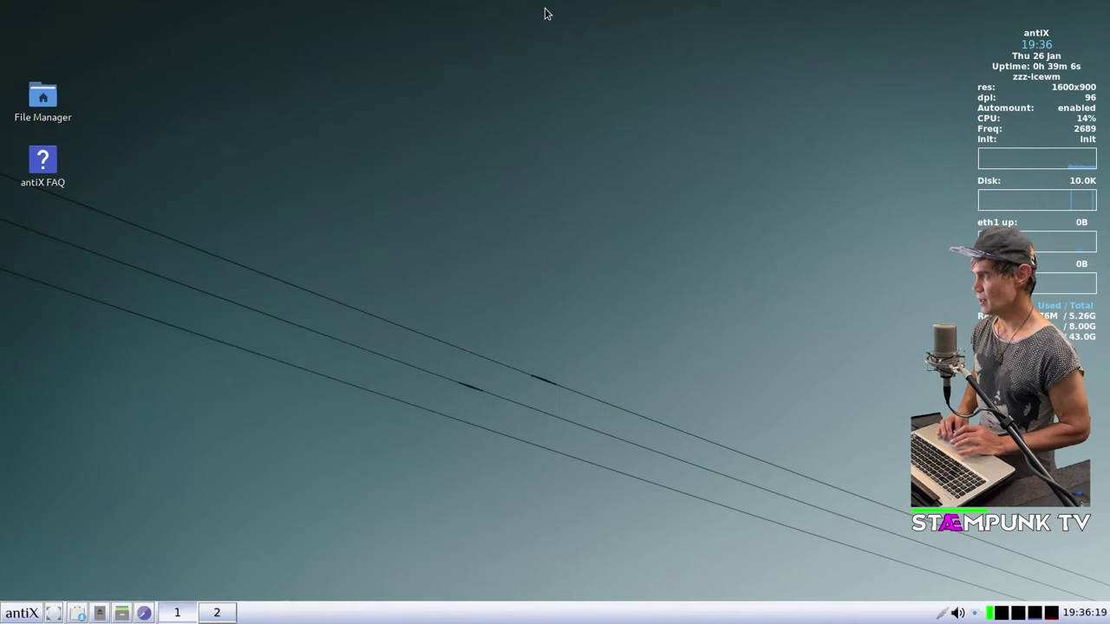
Close the file manager and open Edit IceWM Settings from the antiX Control Centre
click(547, 8)
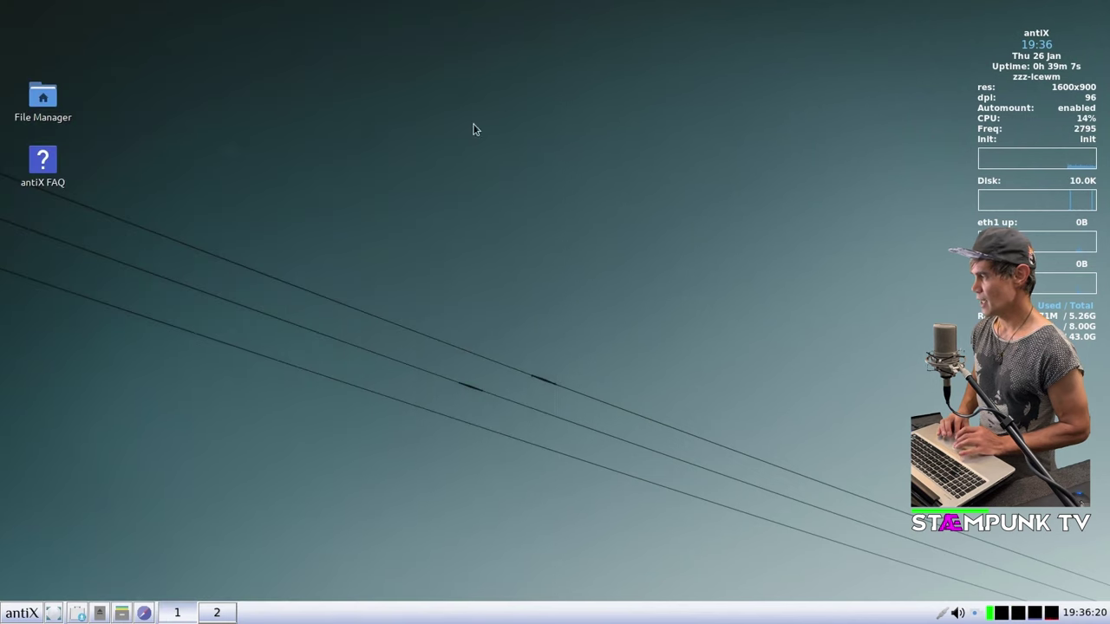
right_click(120, 318)
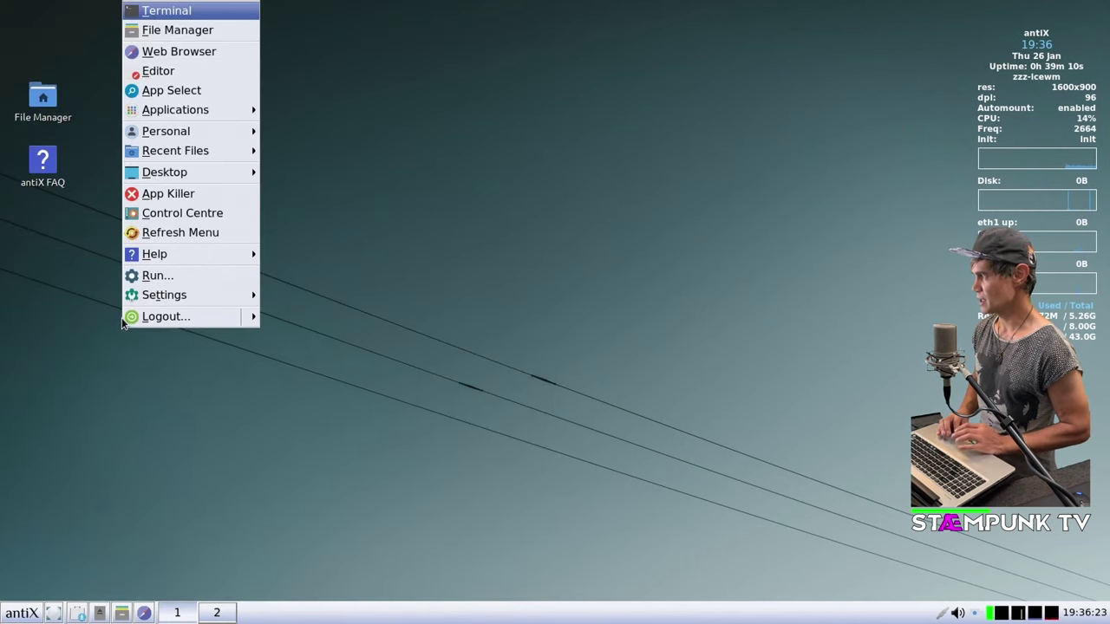
click(209, 215)
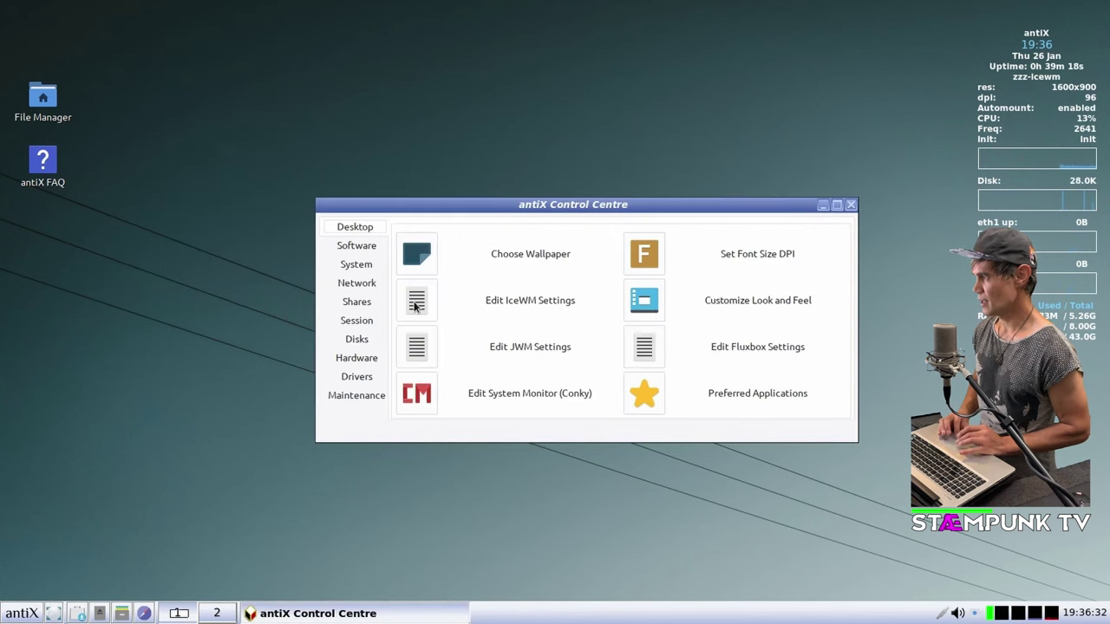
click(416, 302)
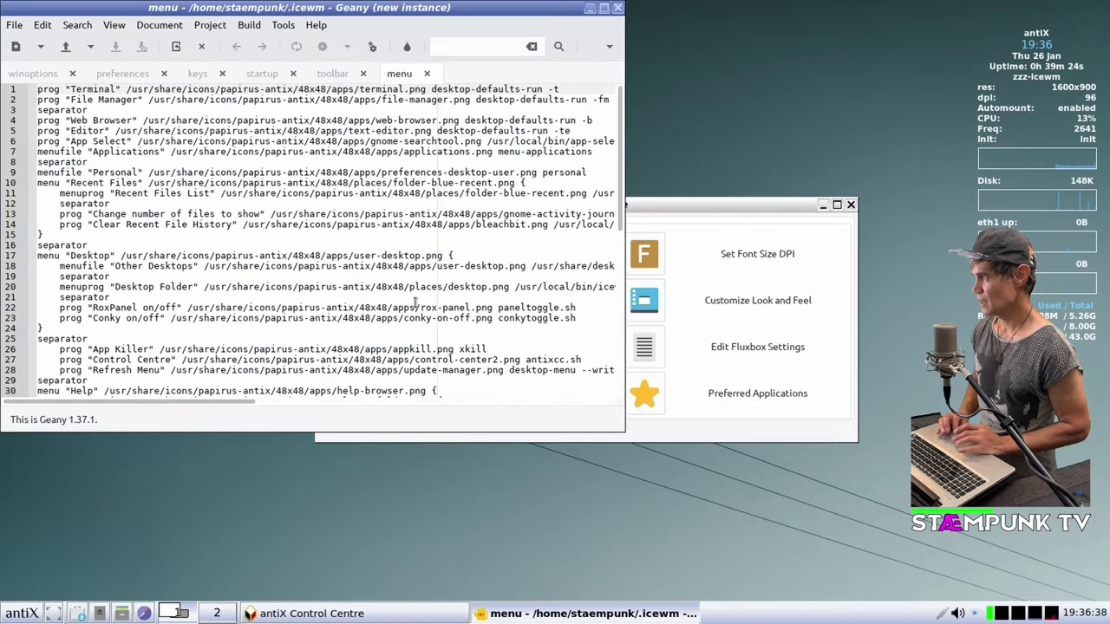
Maximize Geany, view the IceWM keys file, and test the Ctrl+Alt+t terminal shortcut
click(604, 7)
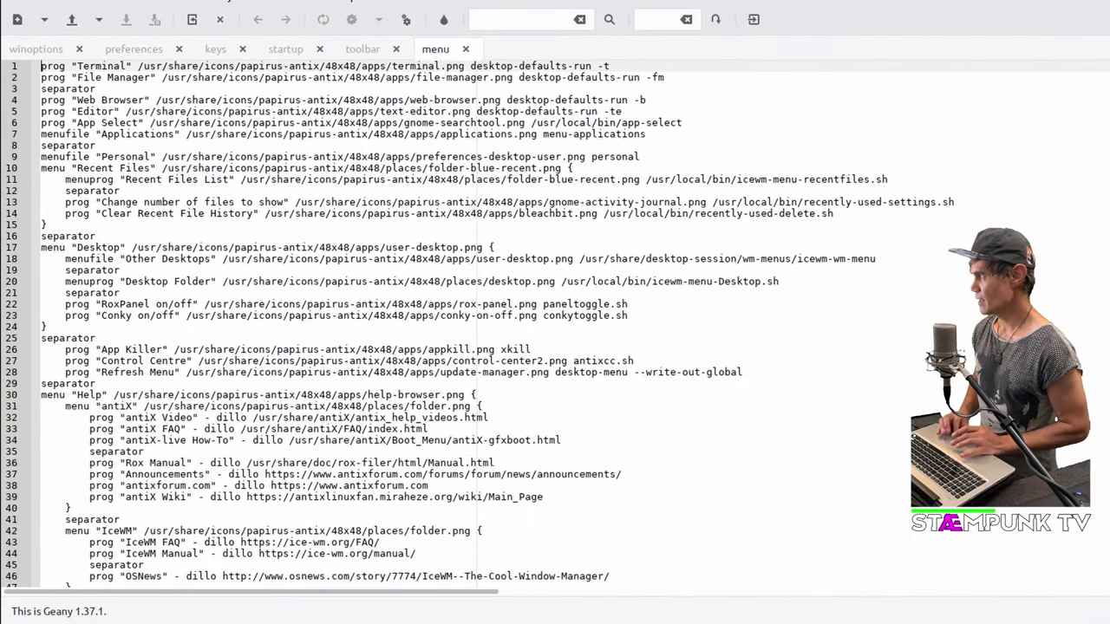
click(215, 50)
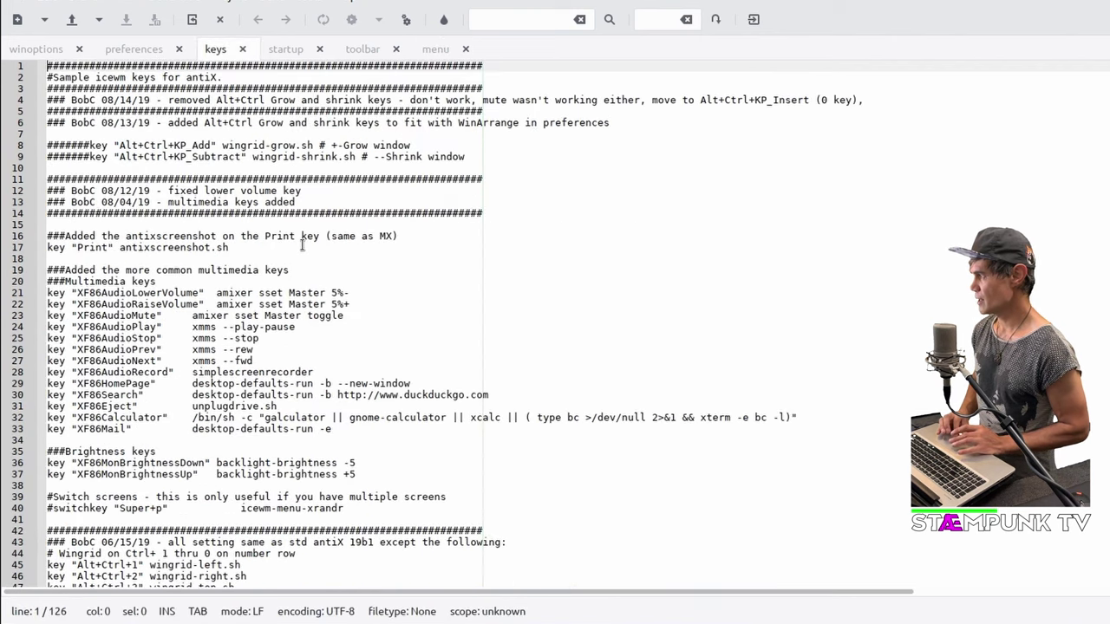
scroll(302, 247, down, 20)
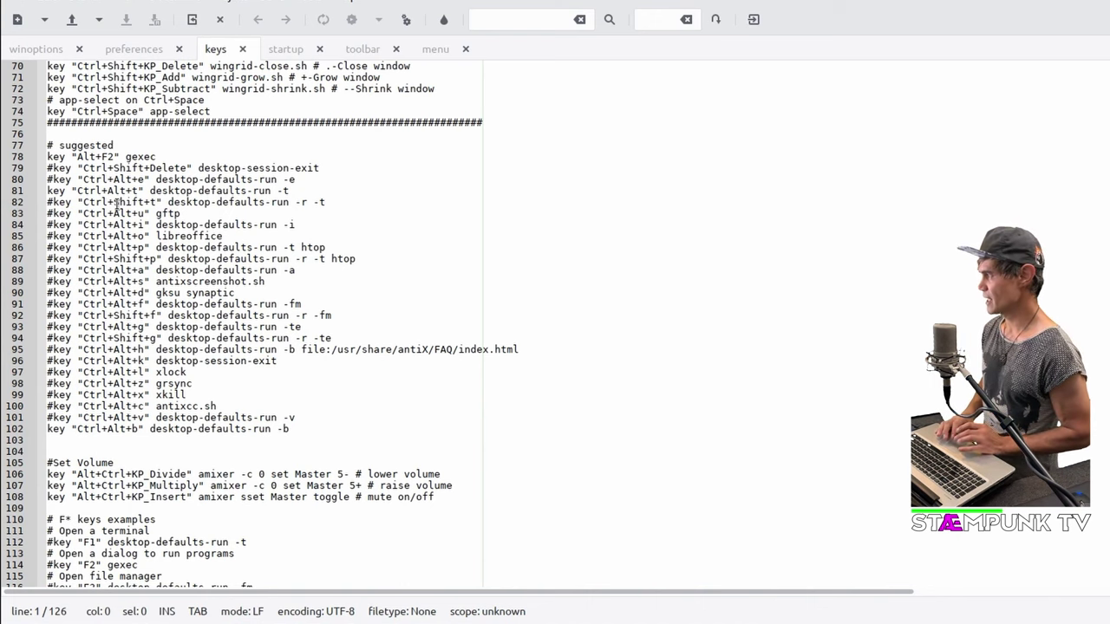
drag(77, 191, 136, 192)
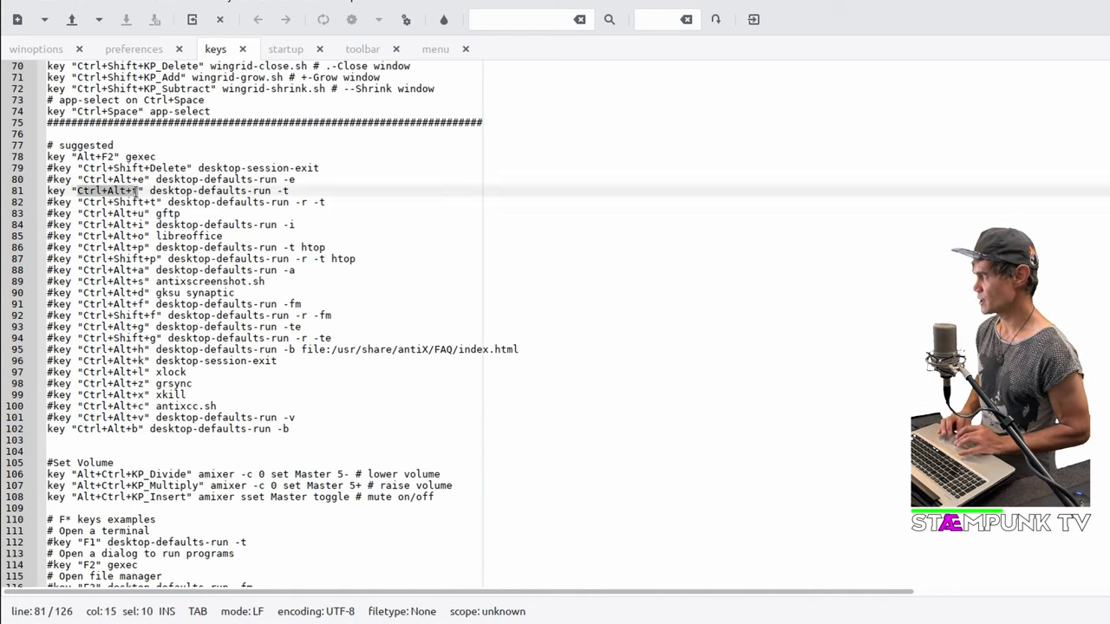
ctrl+click(158, 236)
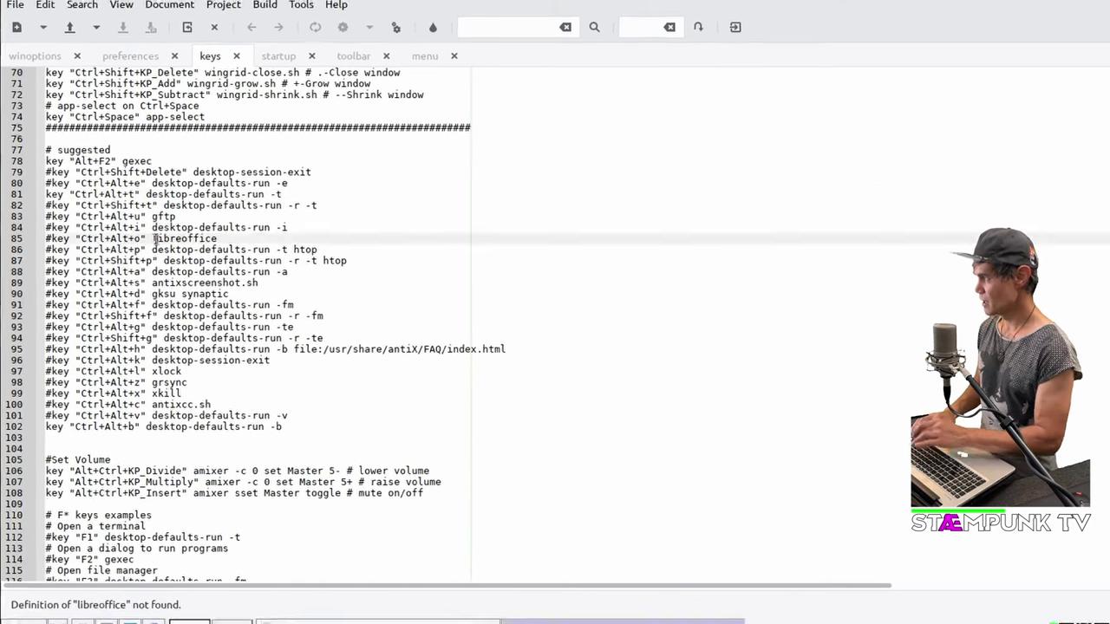
key(ctrl+alt+t)
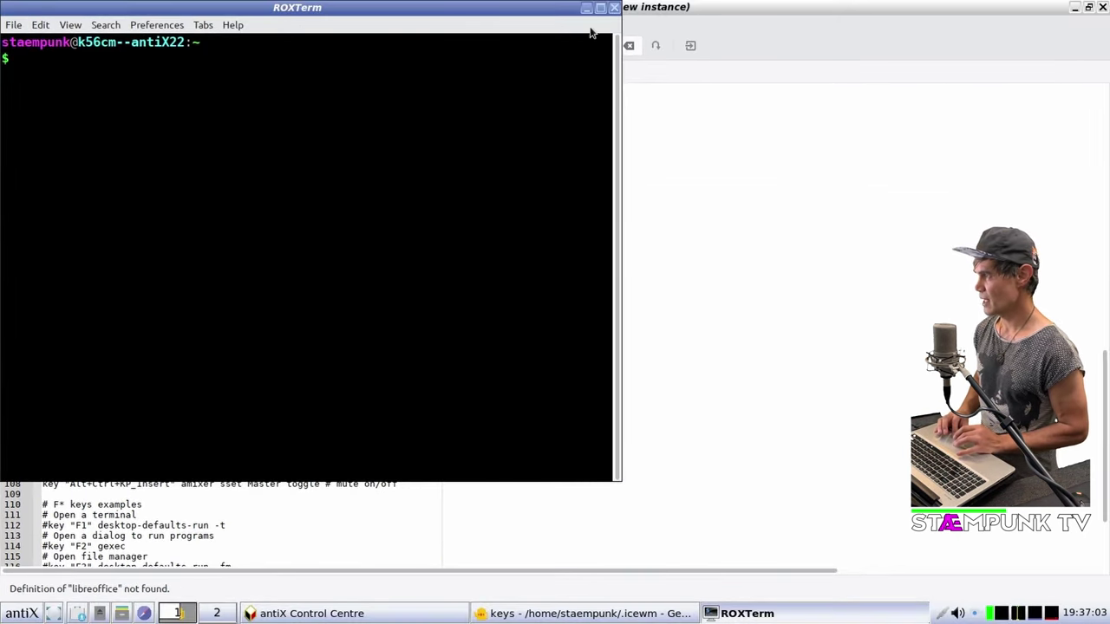
click(612, 10)
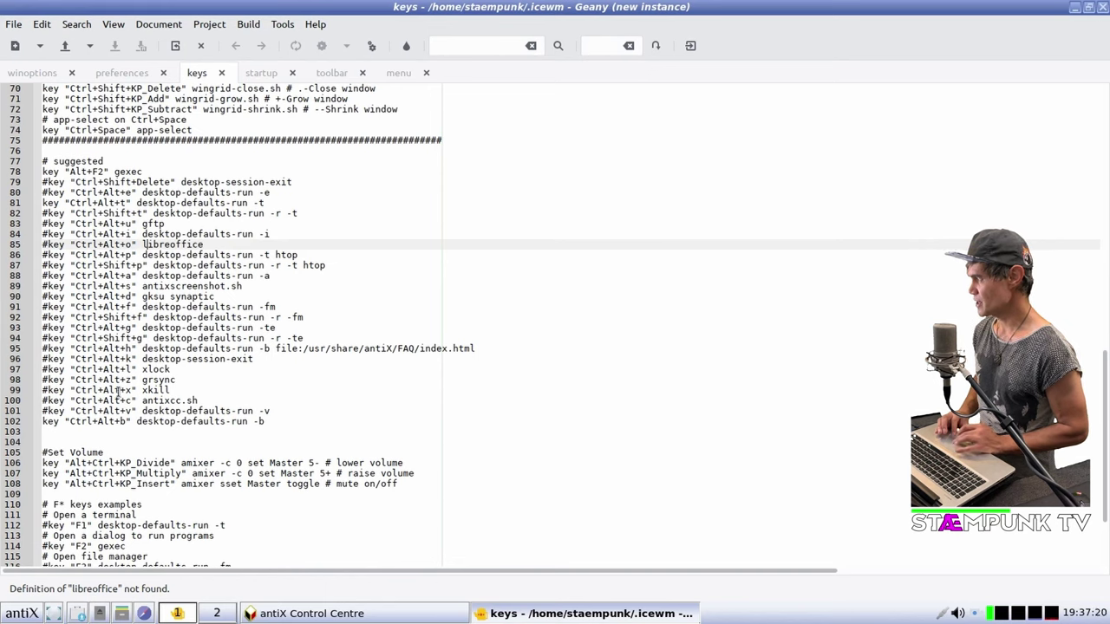
Uncomment the Ctrl+Alt+x xkill line 99, save the keys file, and minimize Geany
click(46, 391)
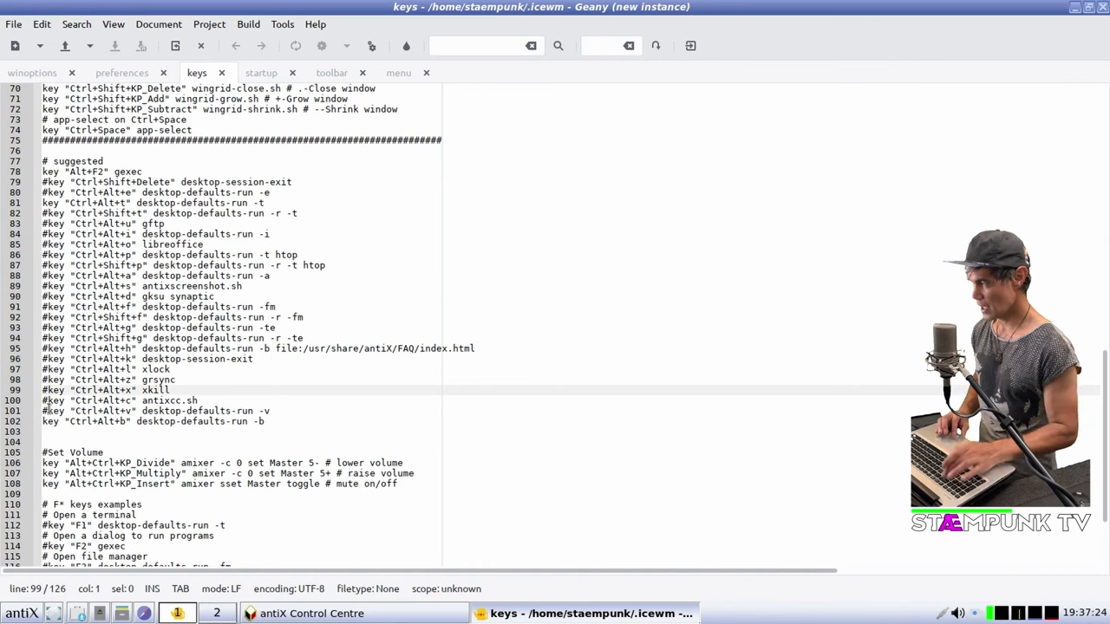
key(BackSpace)
key(ctrl+s)
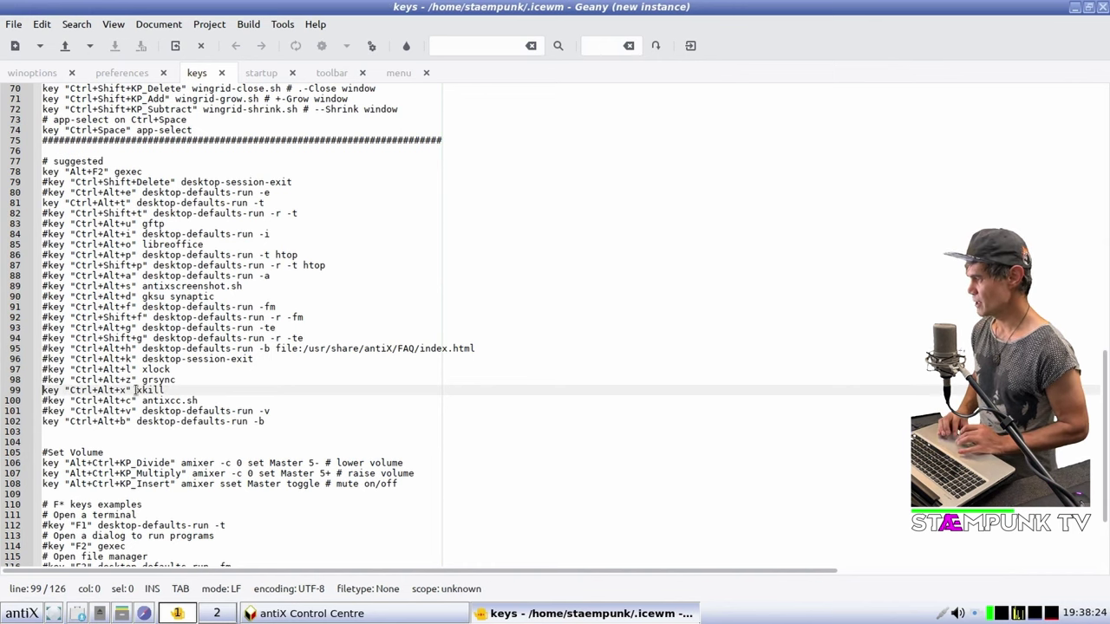
click(539, 617)
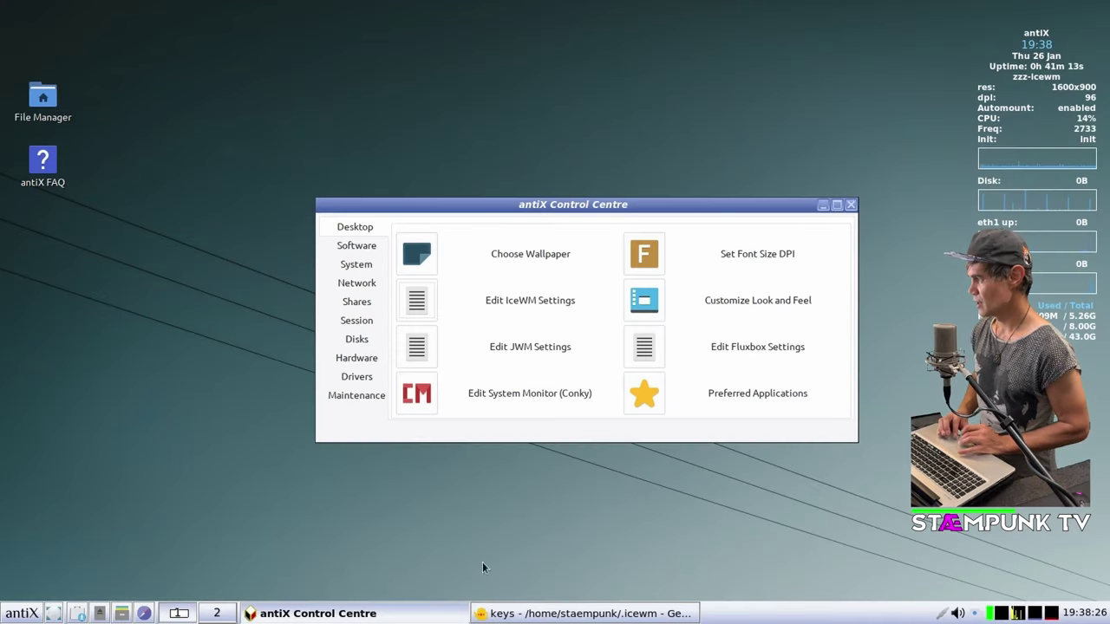
right_click(206, 301)
Restart the IceWM session, then kill the Control Centre window with the xkill cursor
click(243, 313)
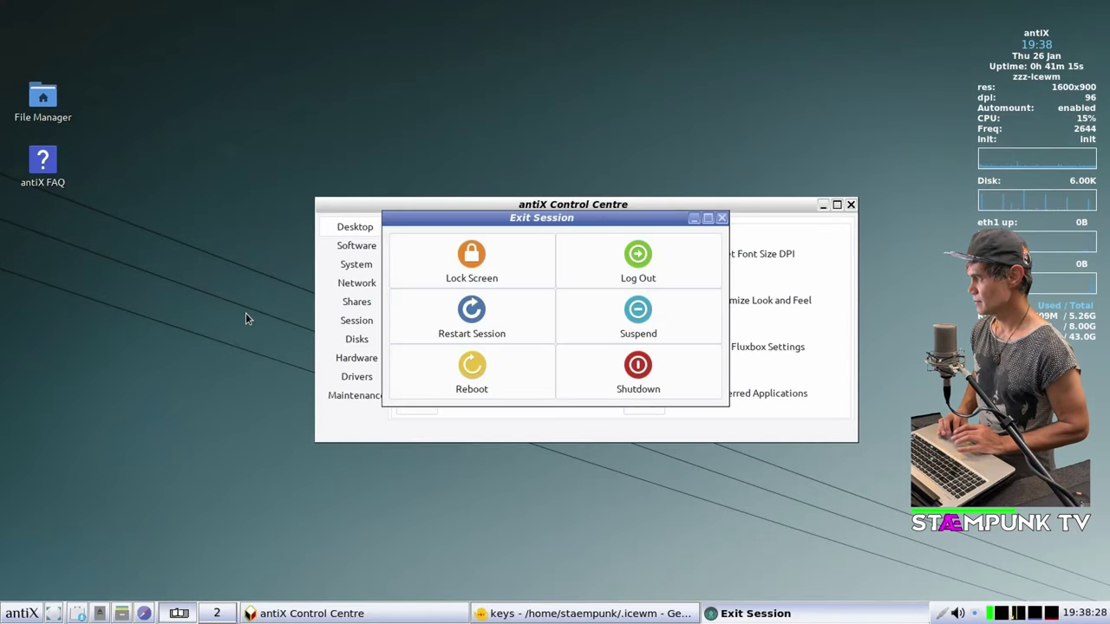
click(458, 321)
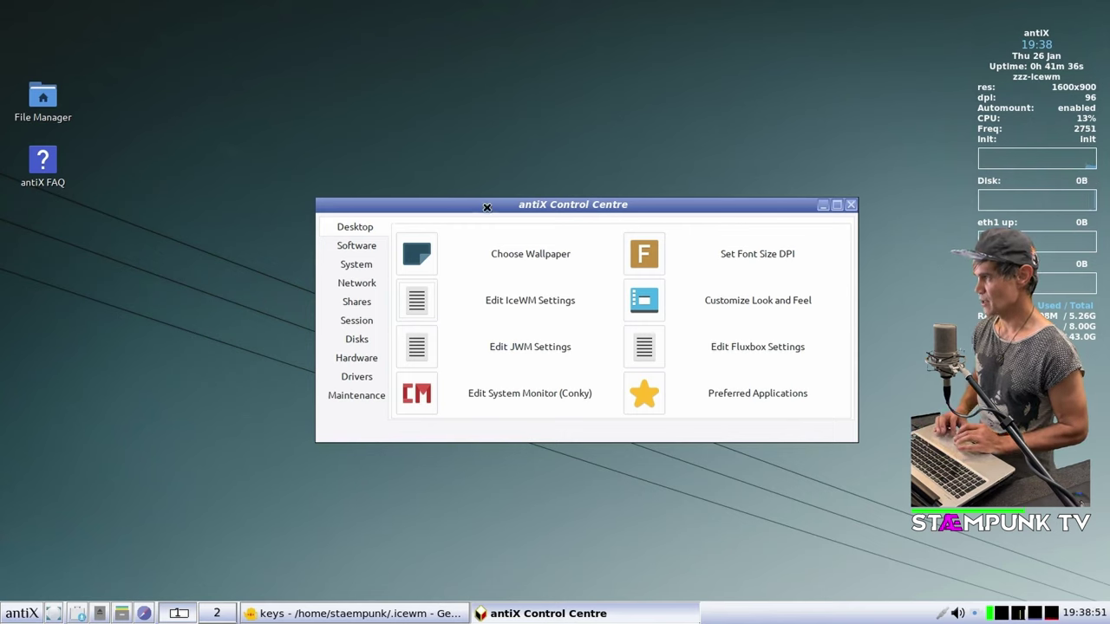
click(464, 257)
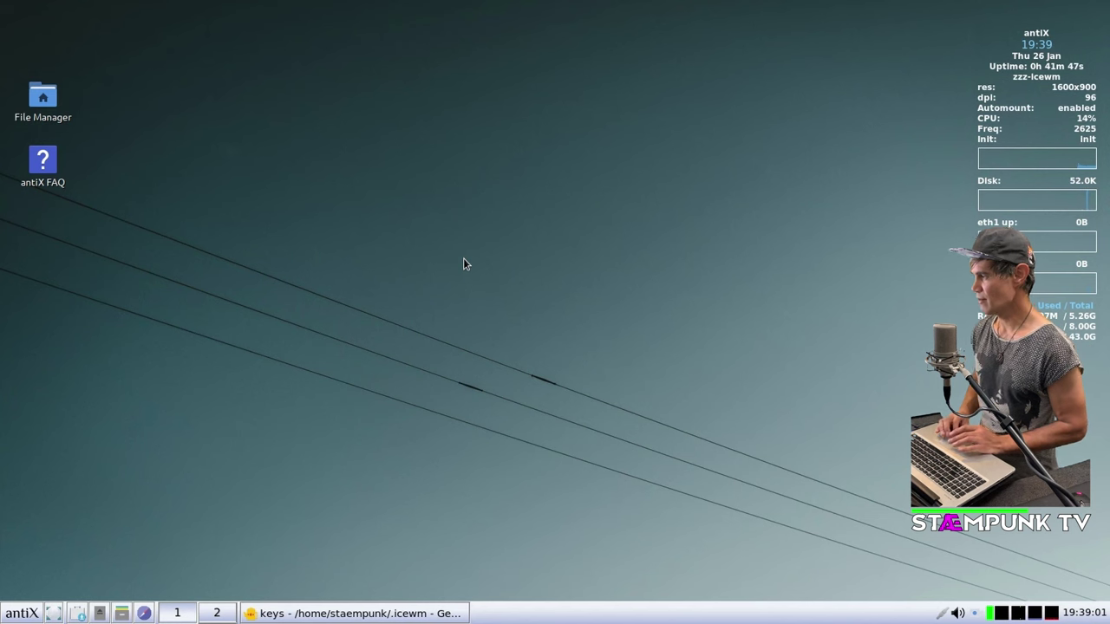
Restore Geany and snap it to the left, right, top and bottom halves with Ctrl+Alt+1–4
click(379, 613)
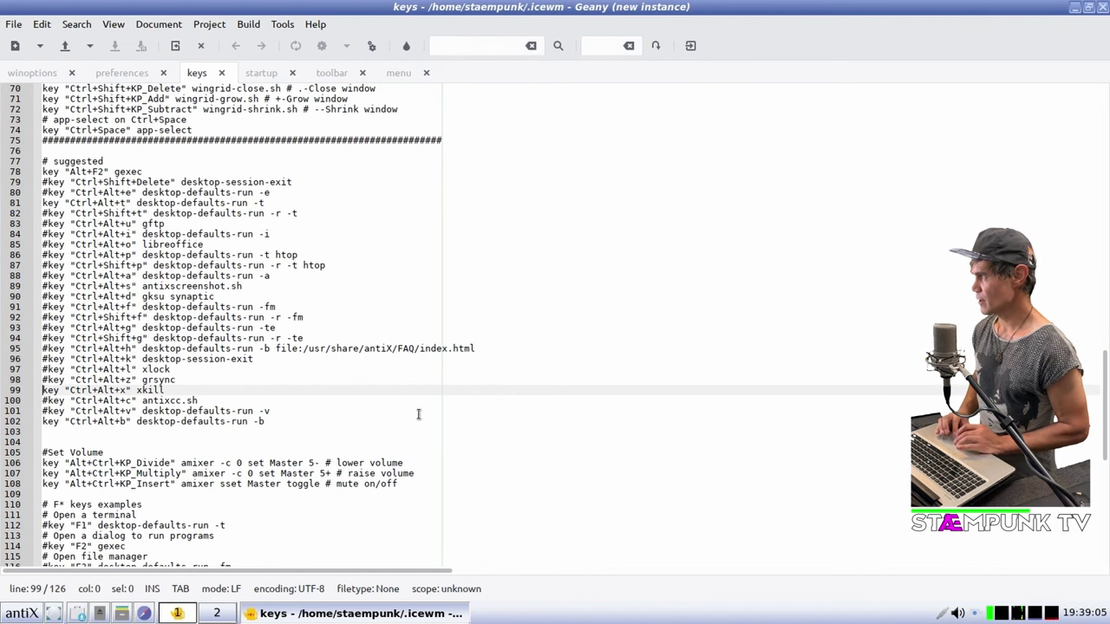
scroll(418, 415, up, 10)
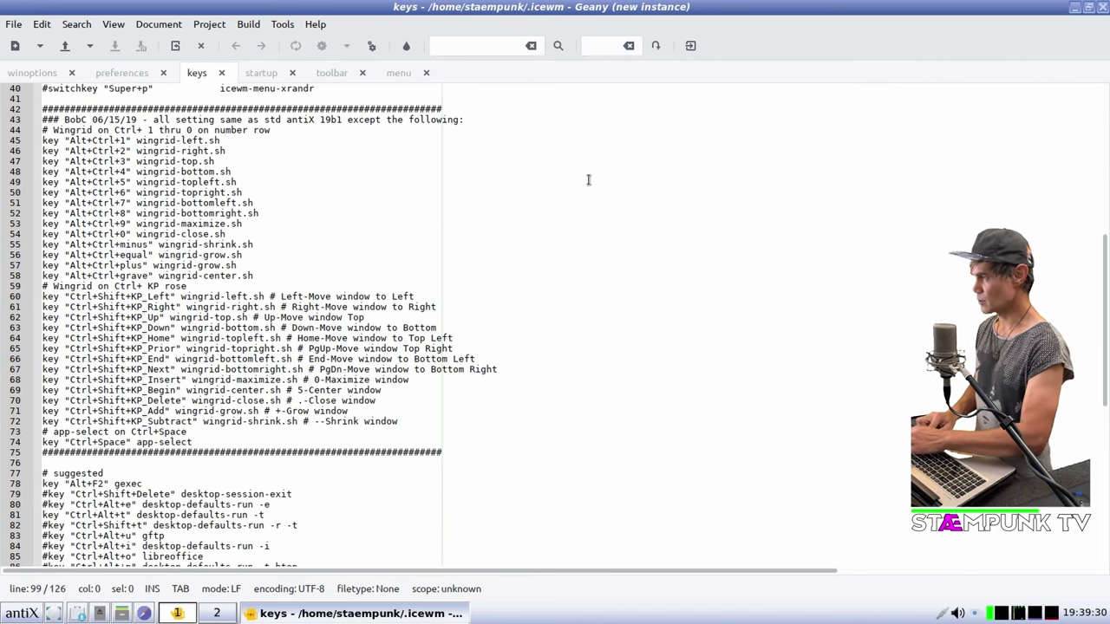
key(ctrl+alt+1)
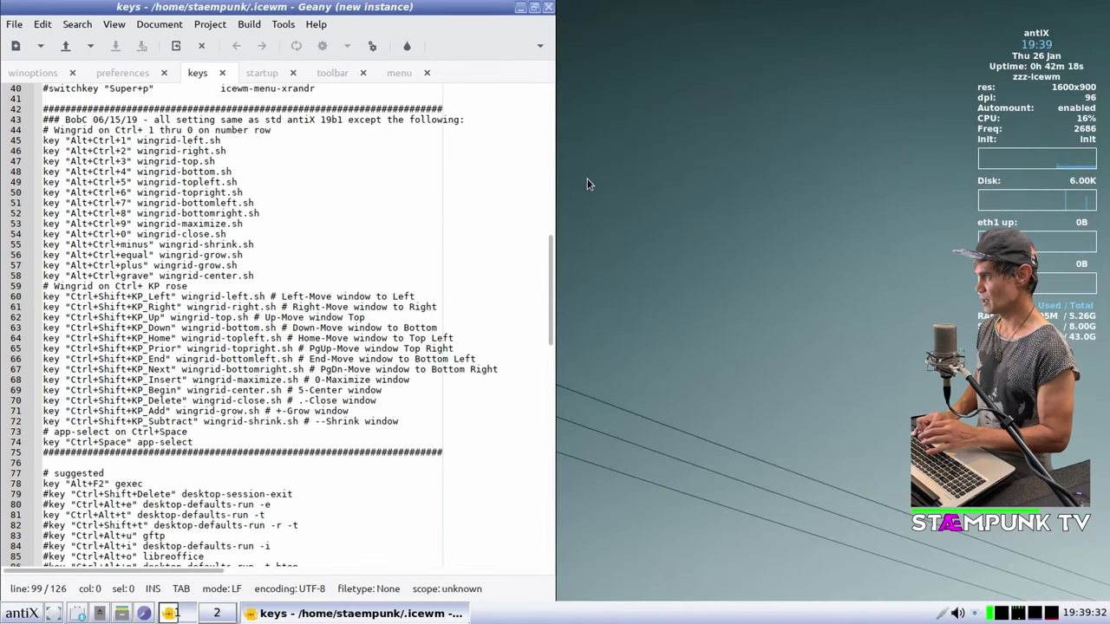
key(ctrl+alt+2)
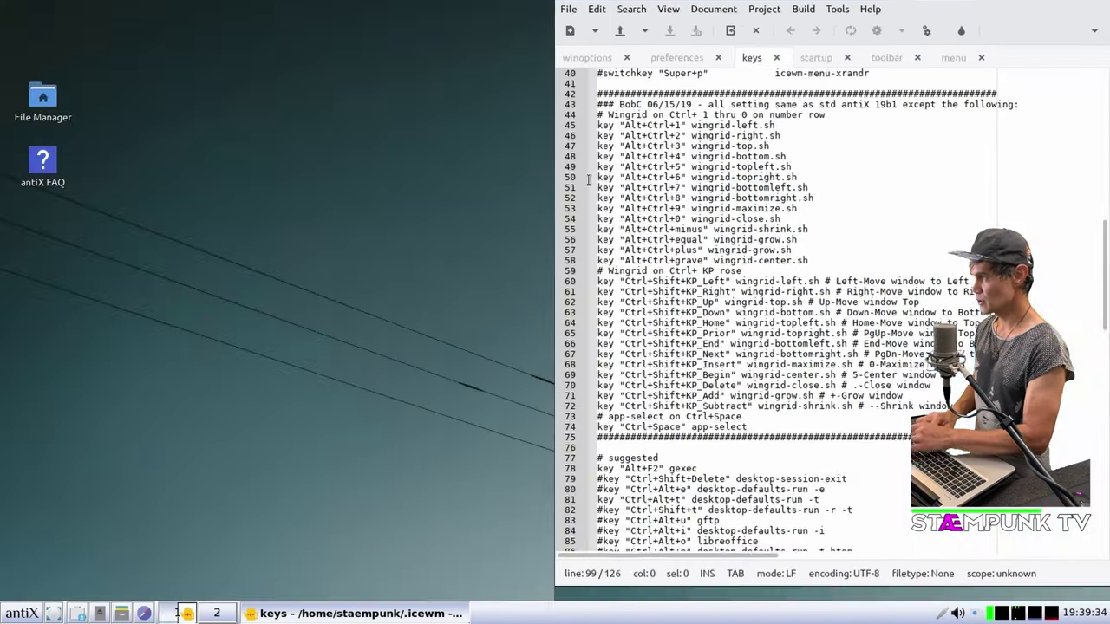
key(ctrl+alt+3)
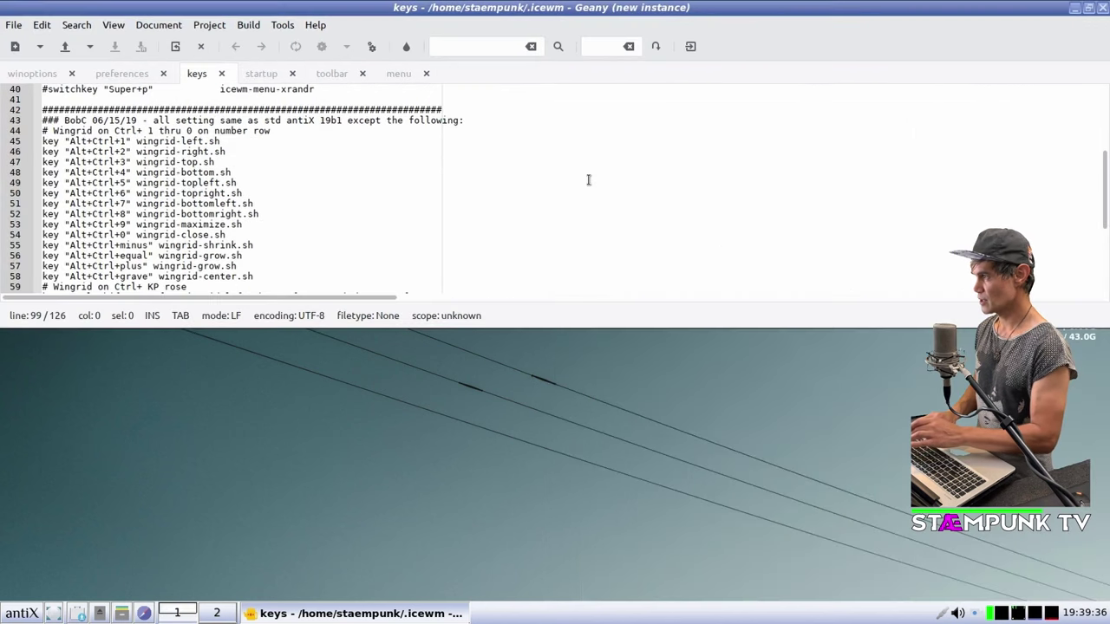
key(ctrl+alt+4)
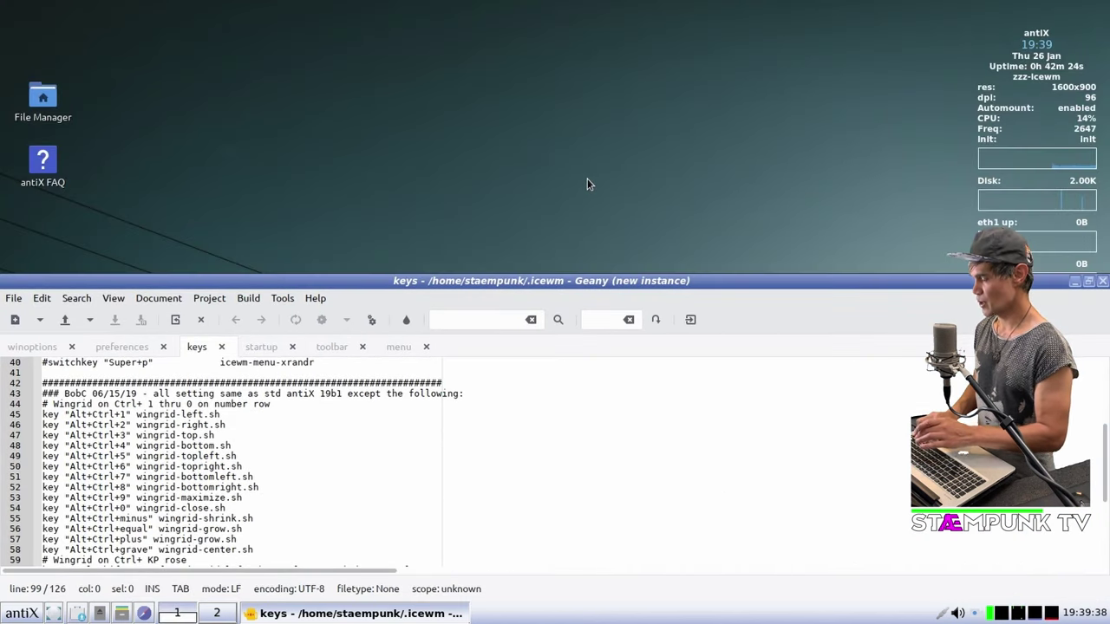
Snap Geany to quarters with Ctrl+Alt+5, 7, 8, maximize with Ctrl+Alt+9, close with Ctrl+Alt+0
key(ctrl+alt+5)
key(ctrl+alt+7)
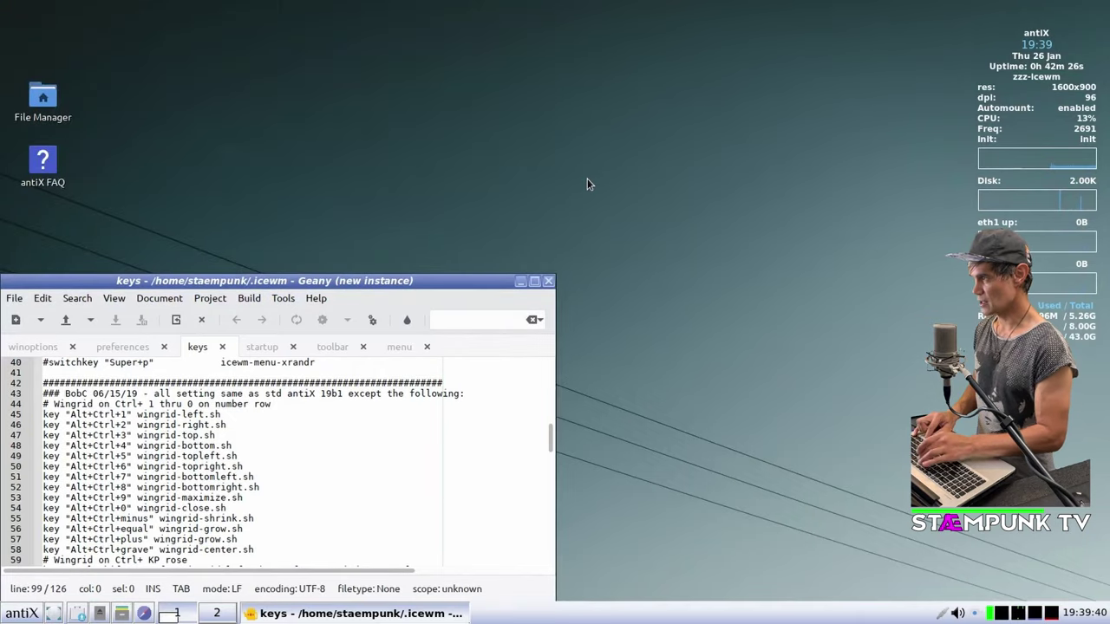
key(ctrl+alt+8)
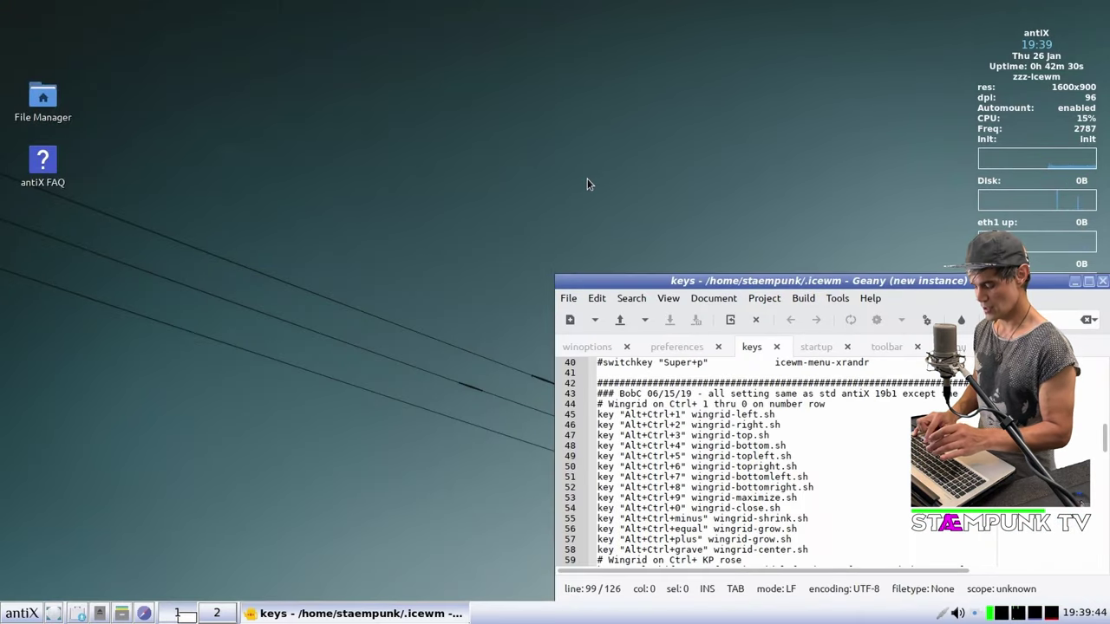
key(ctrl+alt+9)
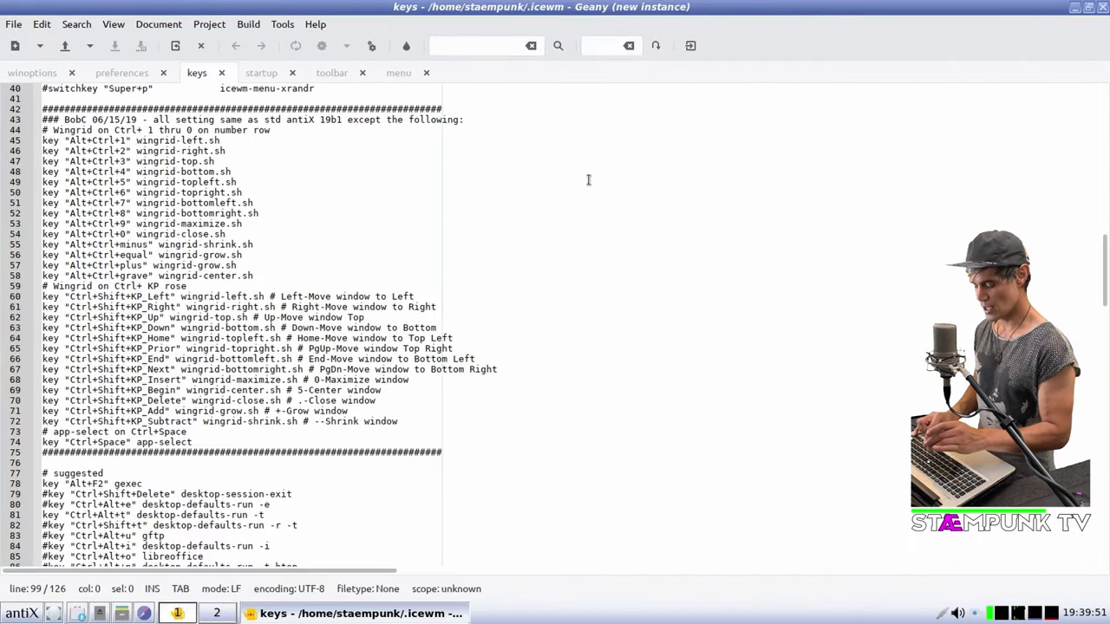
key(ctrl+alt+0)
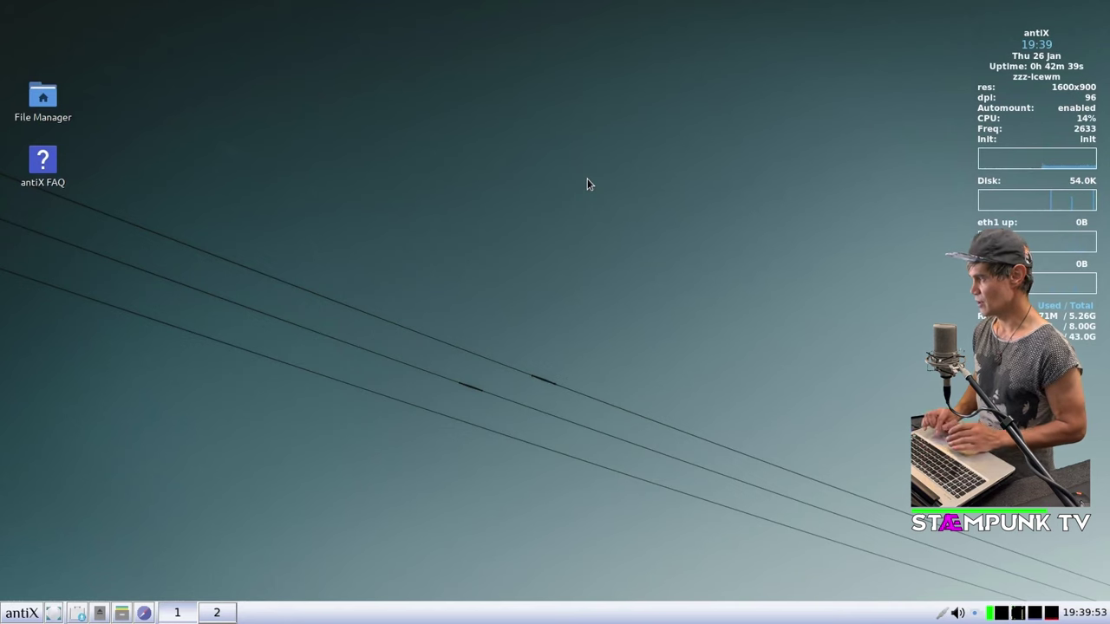
Open the IceWM settings files via the Control Centre and launch Firefox from the taskbar
right_click(281, 181)
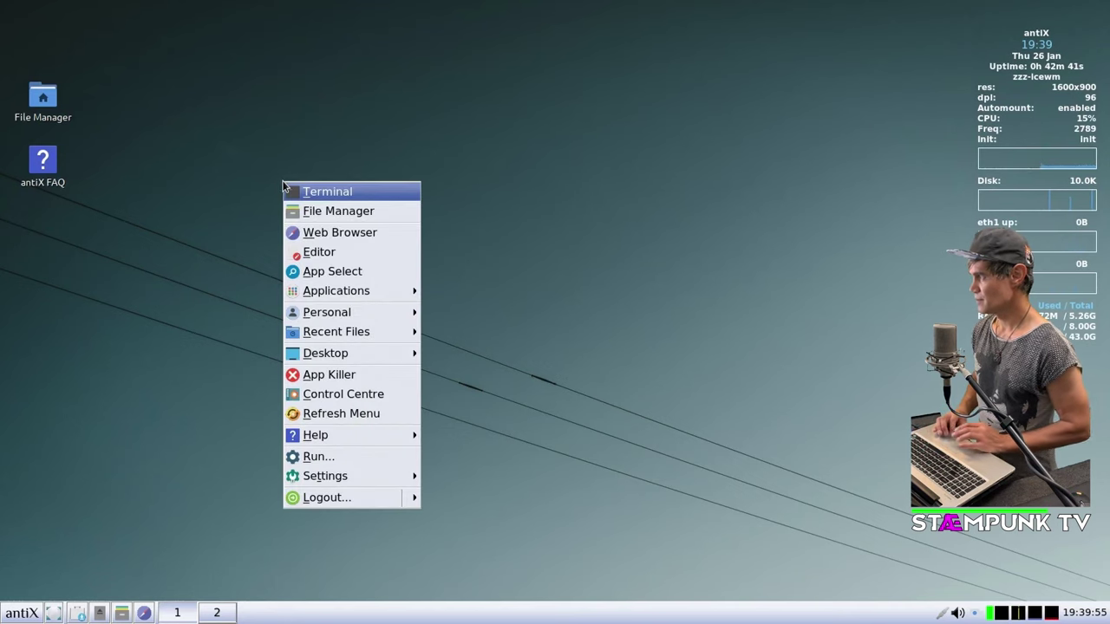
click(340, 395)
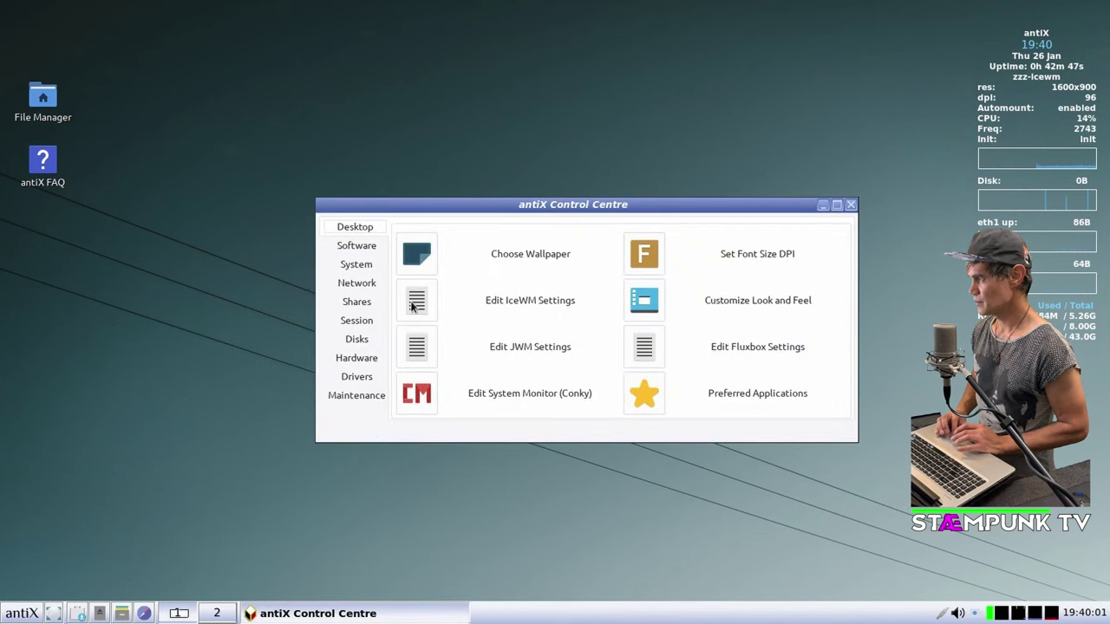
click(415, 302)
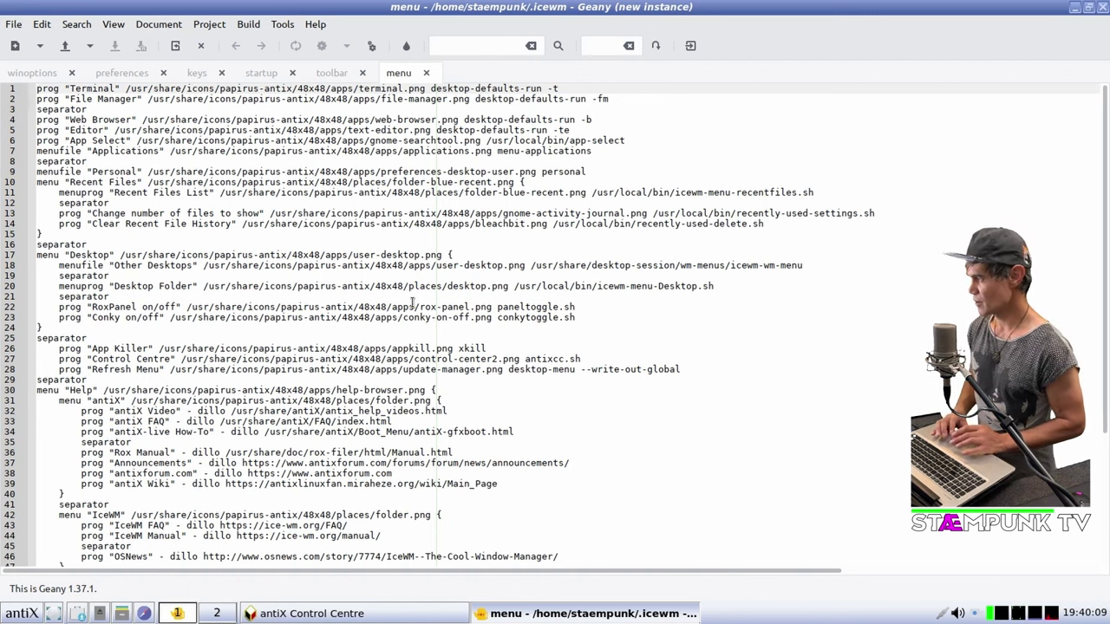
click(145, 614)
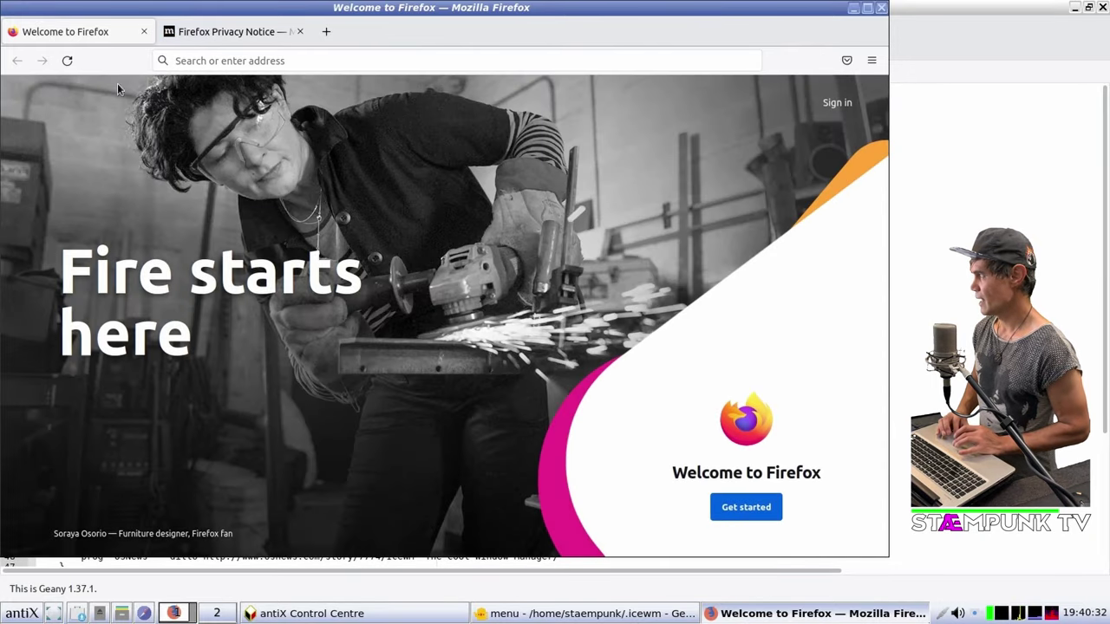
Close Firefox's Welcome tab, tile Firefox to the left half, and close Geany
click(144, 31)
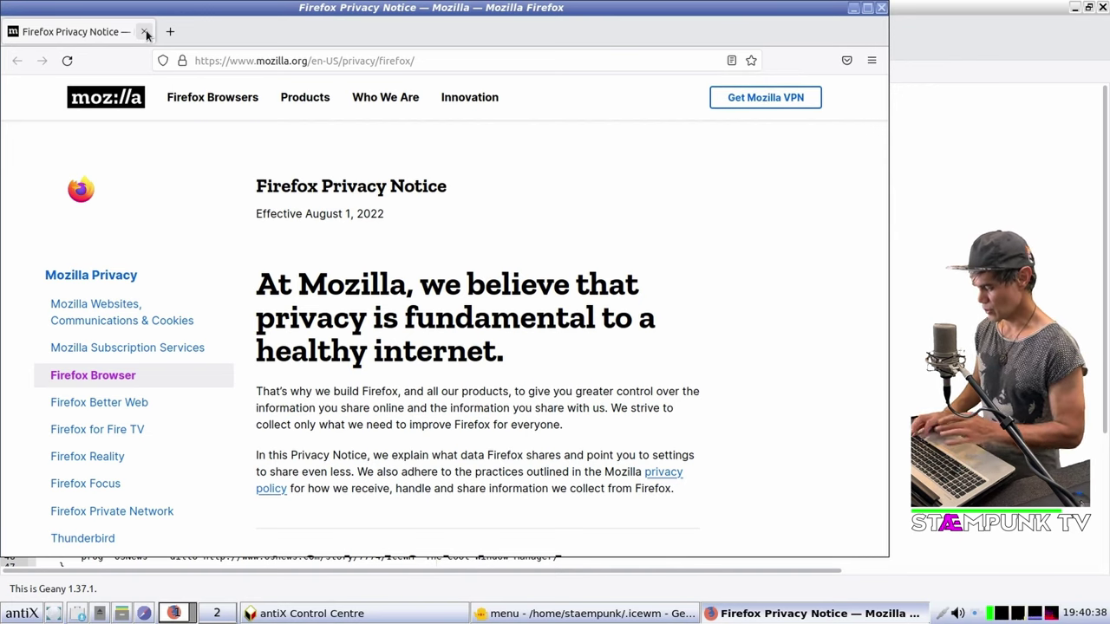
key(super+Left)
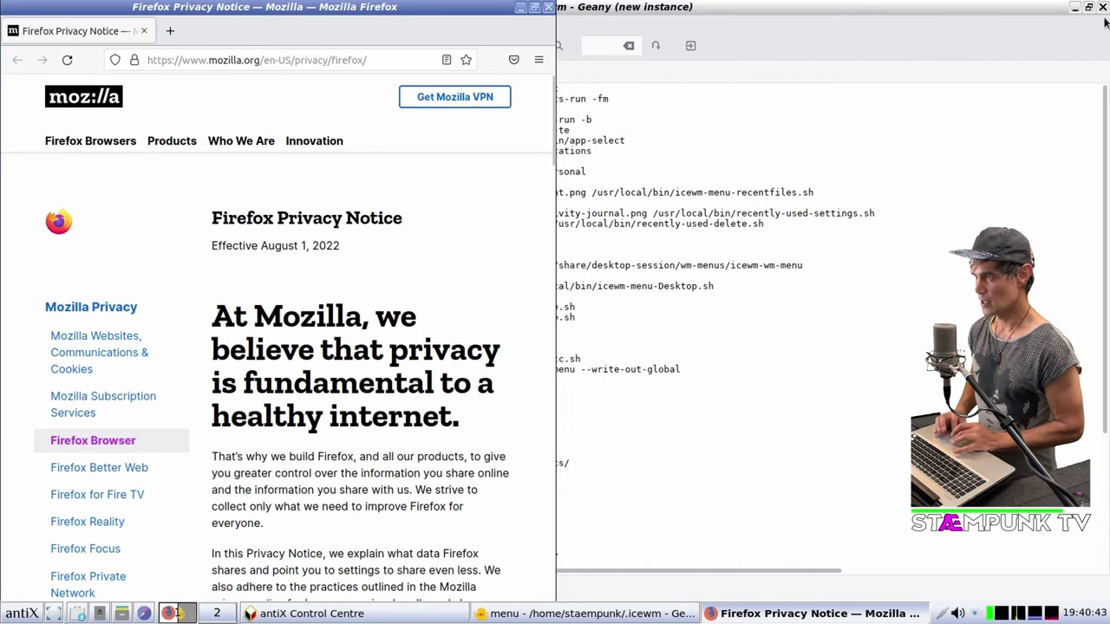
click(1104, 8)
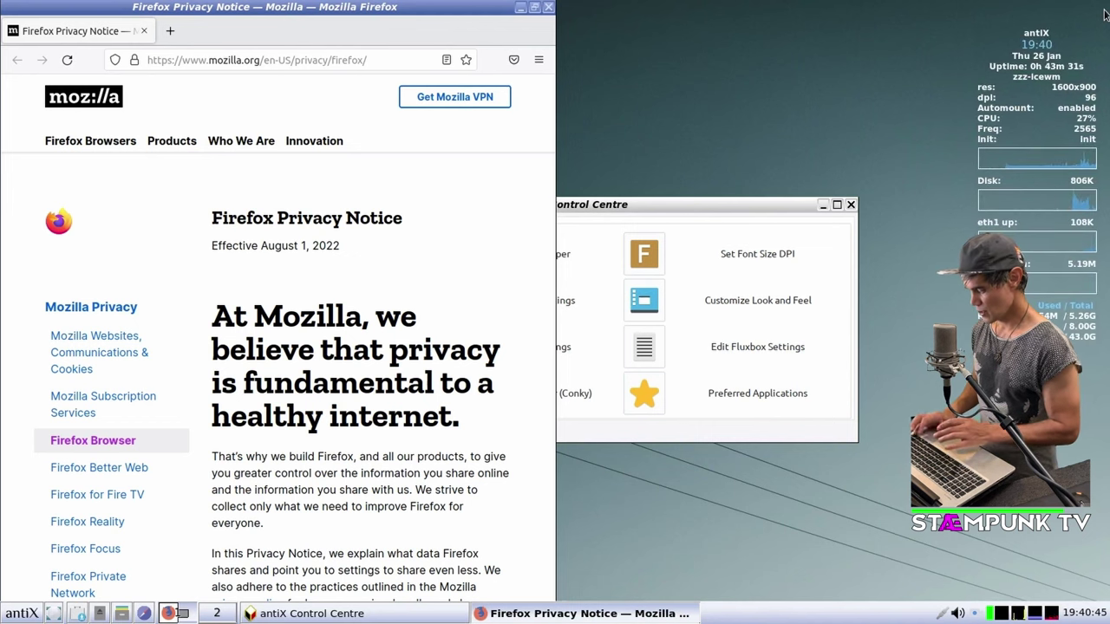
Open a ROXTerm terminal with Ctrl+Alt+t and tile it into the top-right quarter
key(ctrl+alt+t)
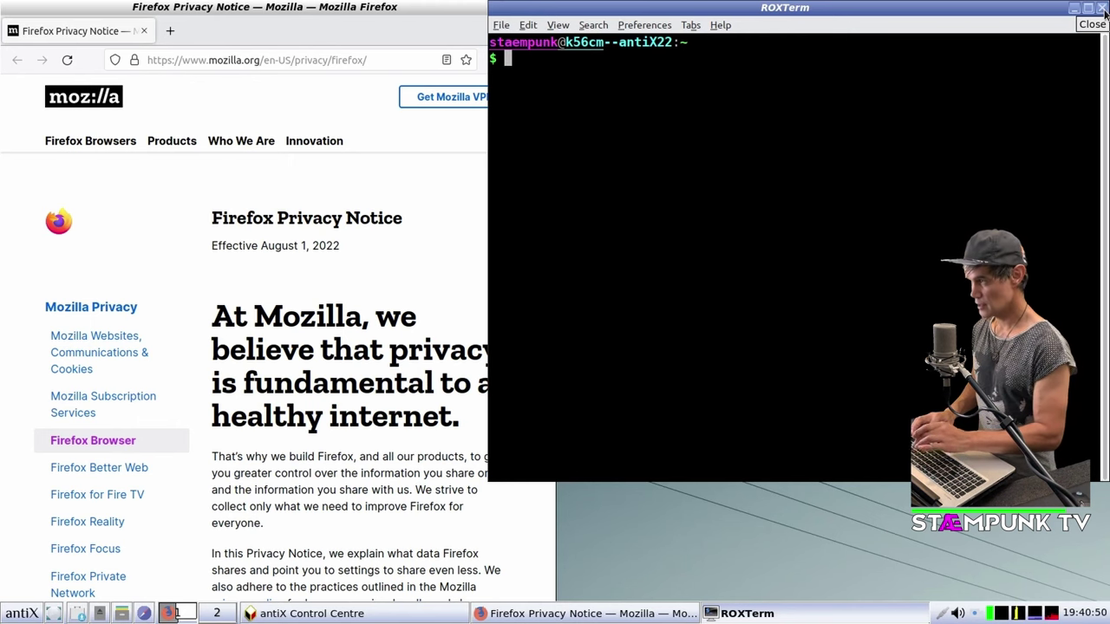
key(super+Right)
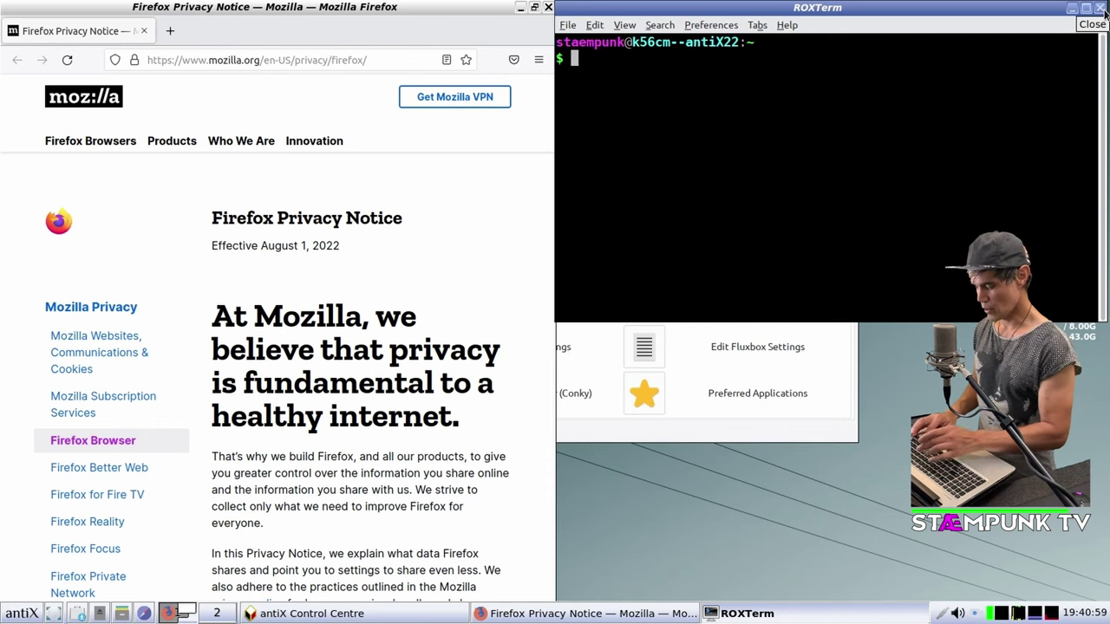
key(super+Left)
key(super+Down)
key(super+Up)
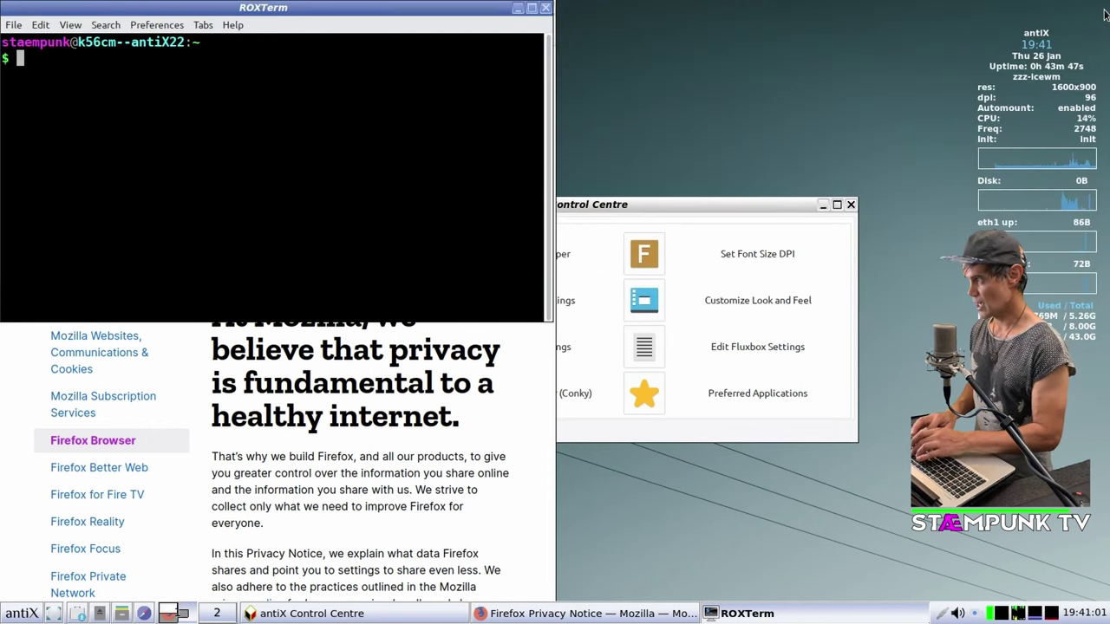
key(super+Down)
key(super+Right)
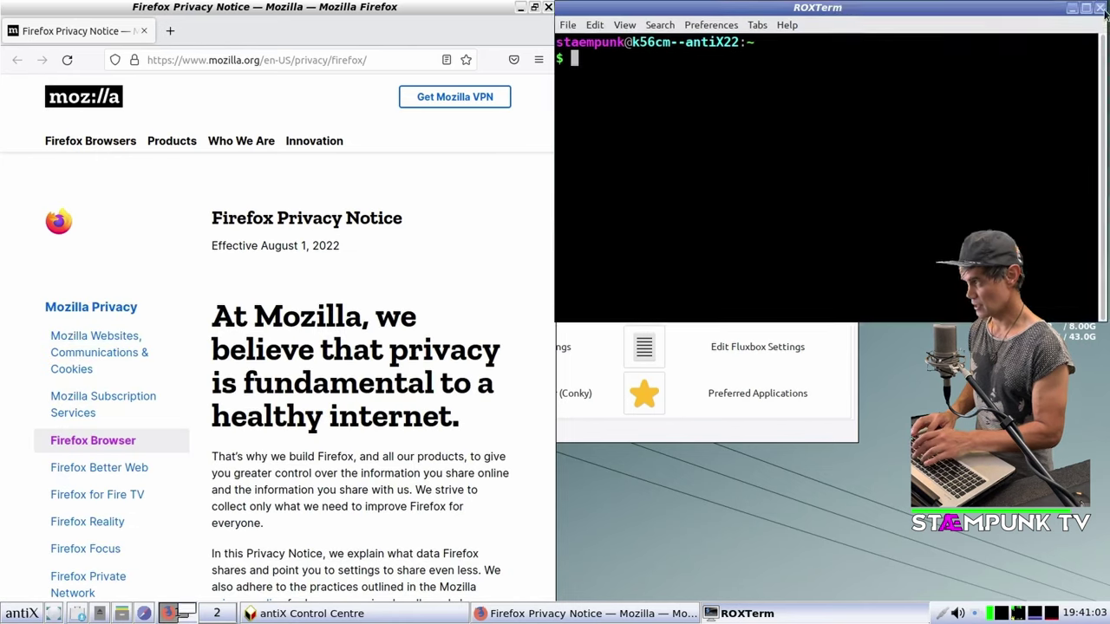
key(super+Down)
key(super+Up)
key(super+Down)
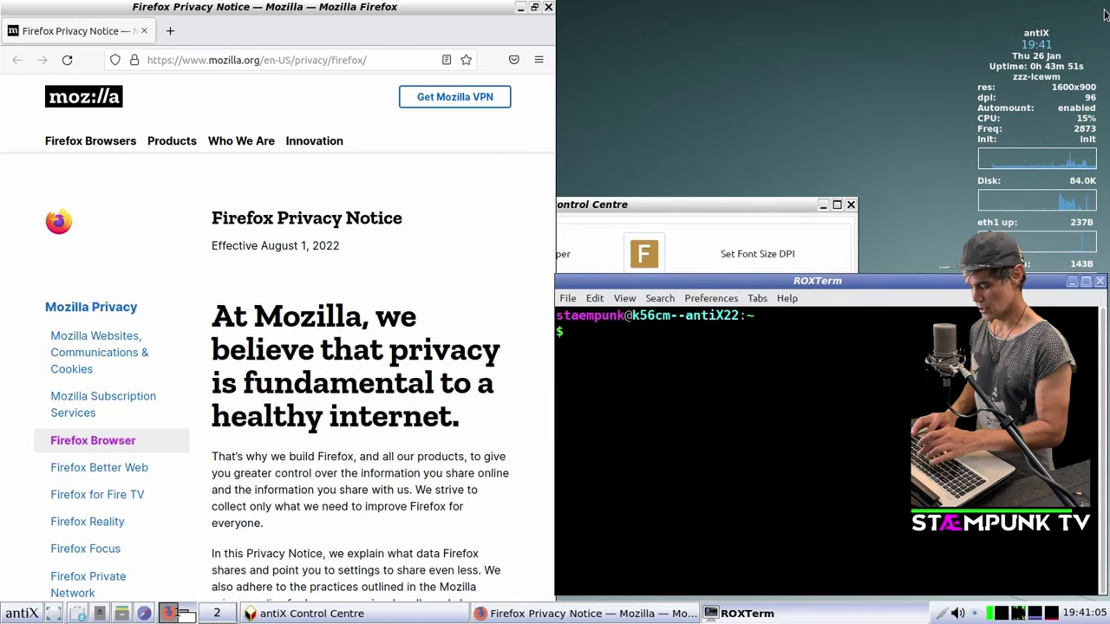
key(super+Up)
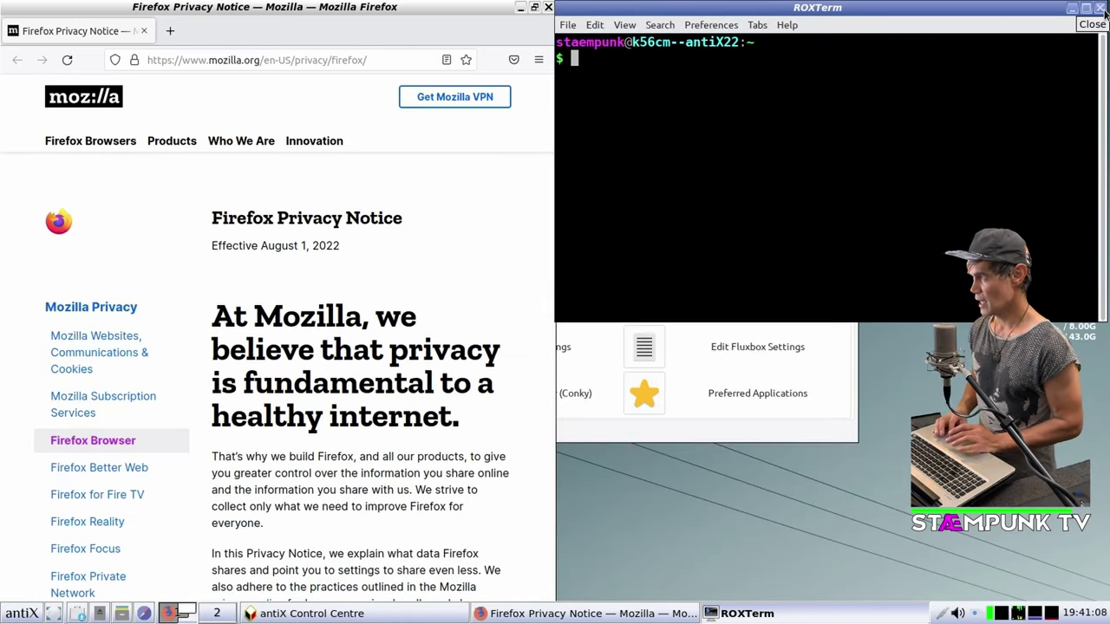
click(22, 613)
Launch the editor tiled bottom-right and paste the copied Firefox paragraph into it
click(37, 345)
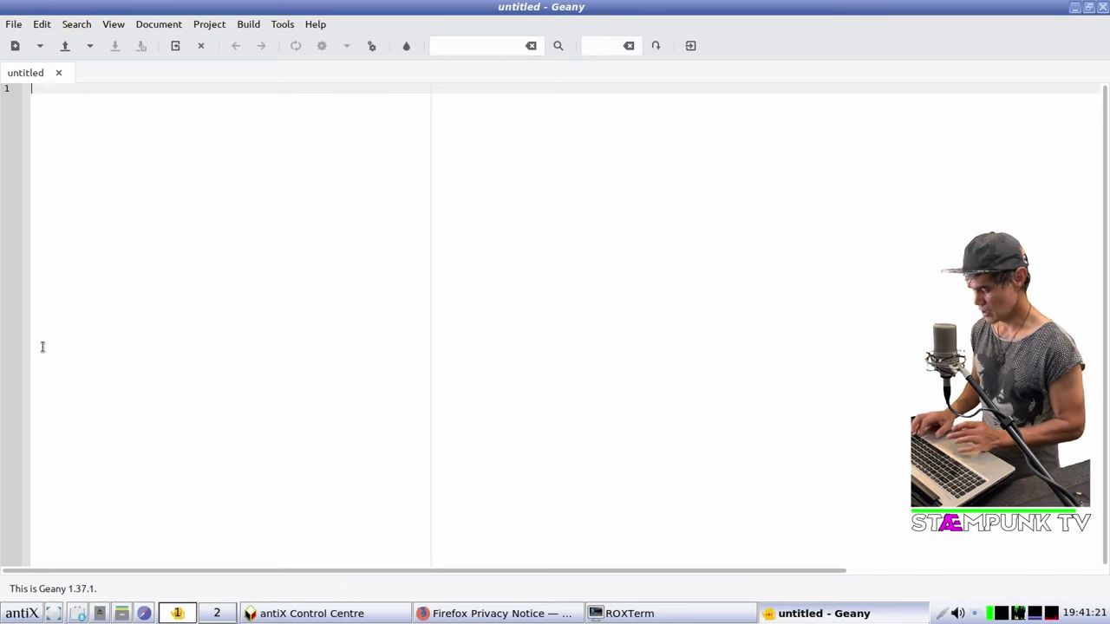
key(ctrl+alt+KP_3)
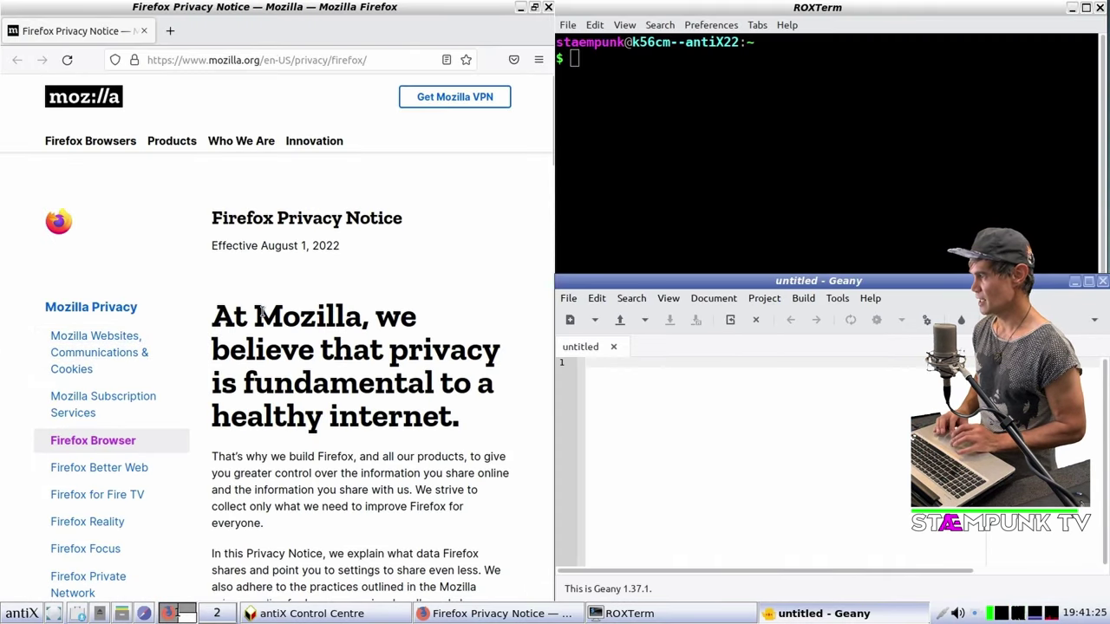
scroll(261, 314, down, 4)
scroll(261, 314, up, 1)
drag(211, 220, 263, 295)
key(ctrl+c)
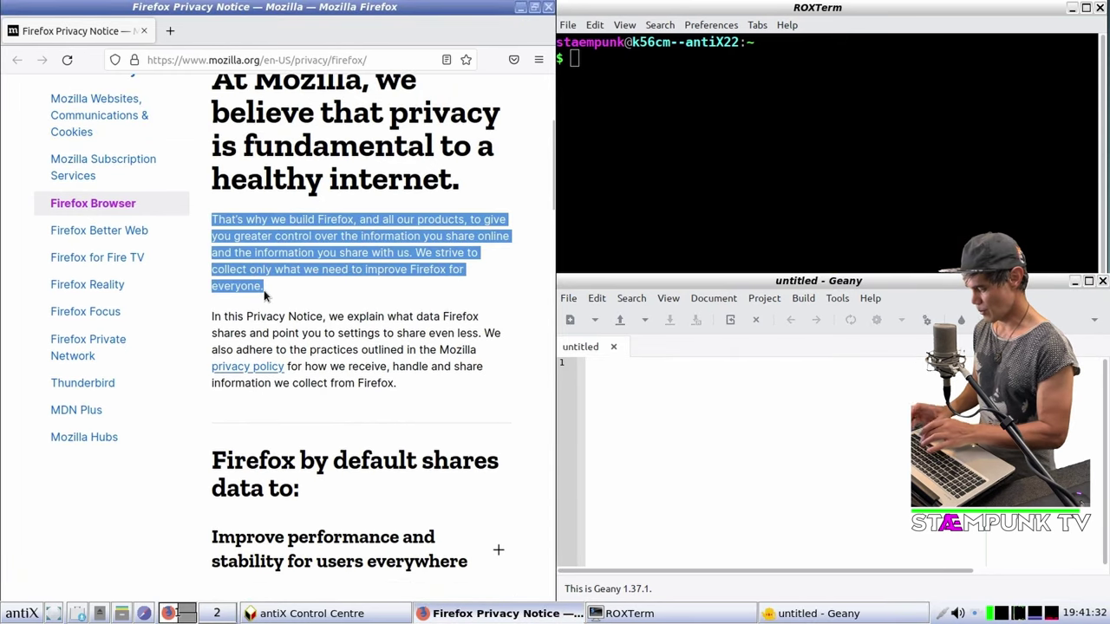
click(719, 405)
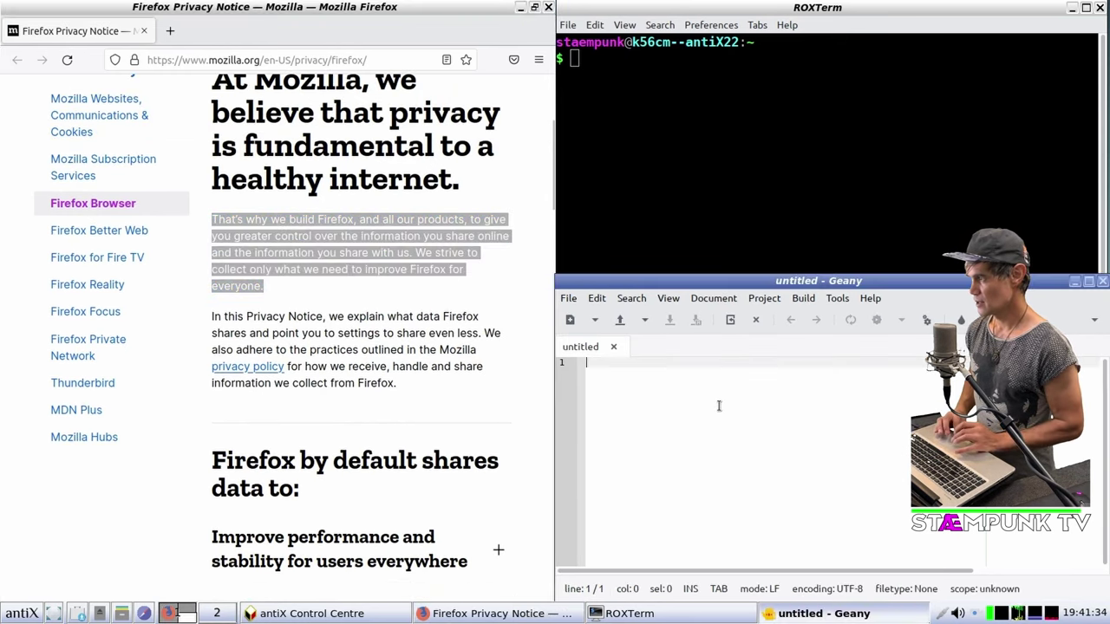
key(ctrl+v)
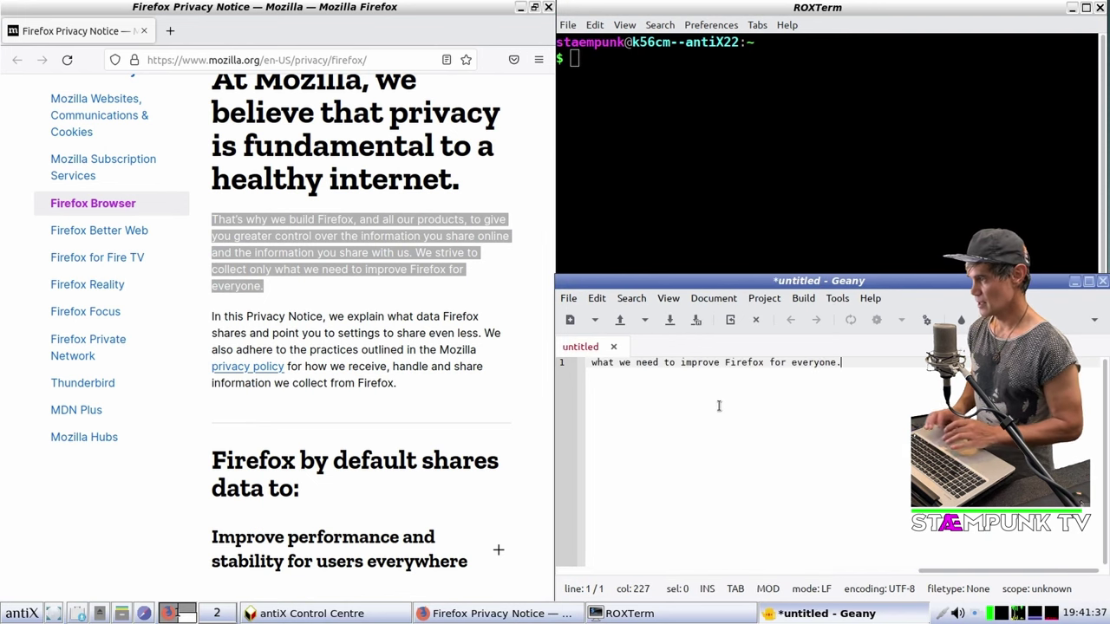
Turn on line wrapping for the pasted text via Document > Line Wrapping
click(714, 297)
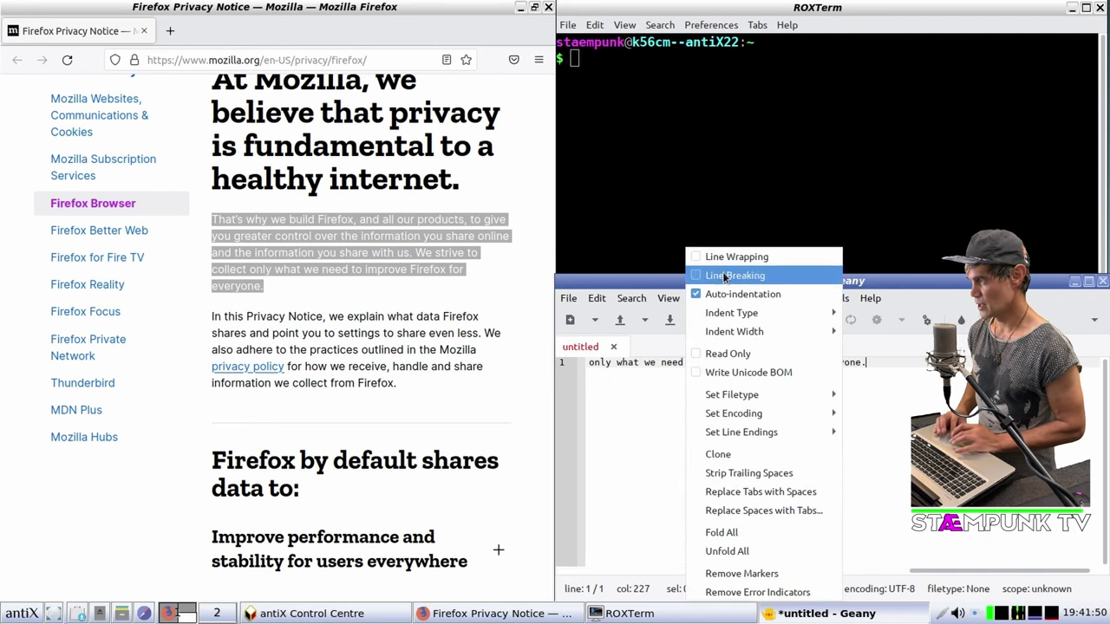
click(698, 258)
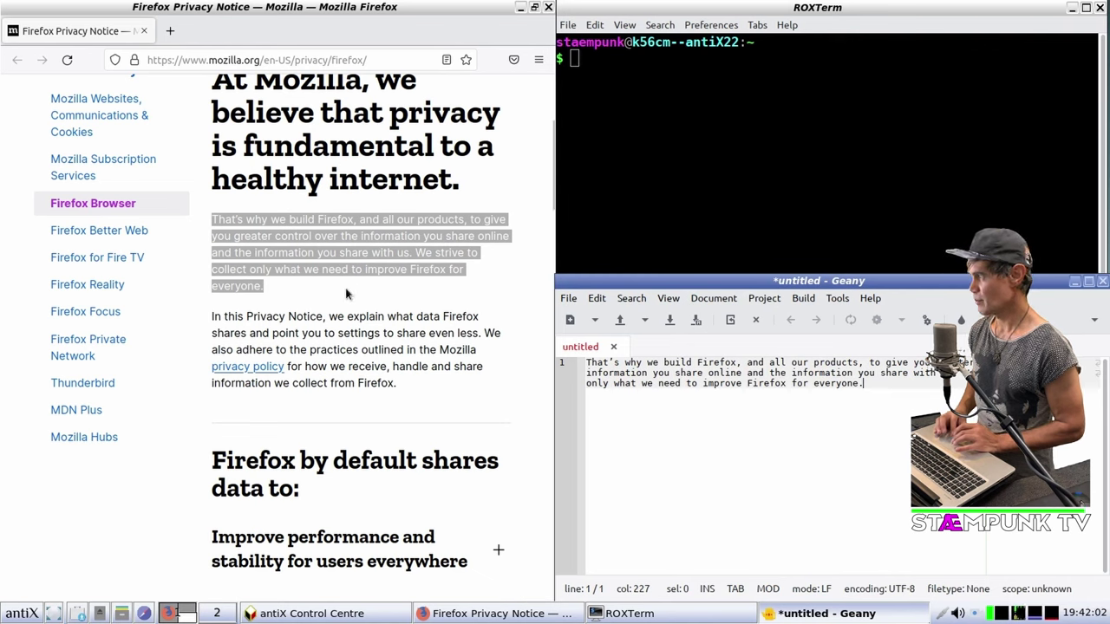
click(686, 95)
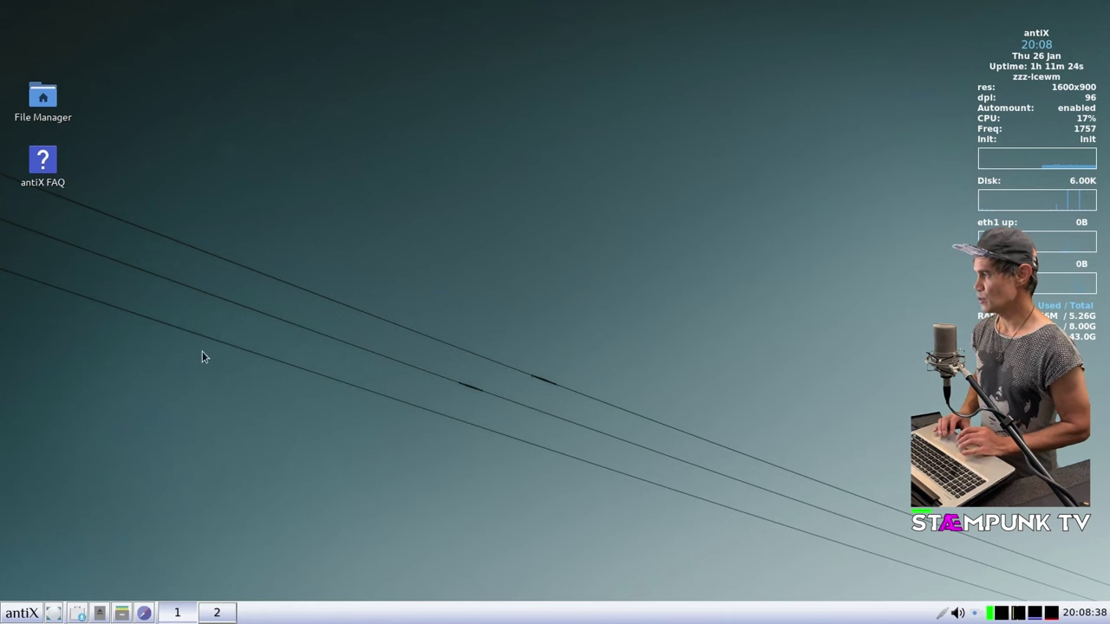
Launch the Package Installer from the Control Centre's Software section, entering the administrator password
right_click(187, 344)
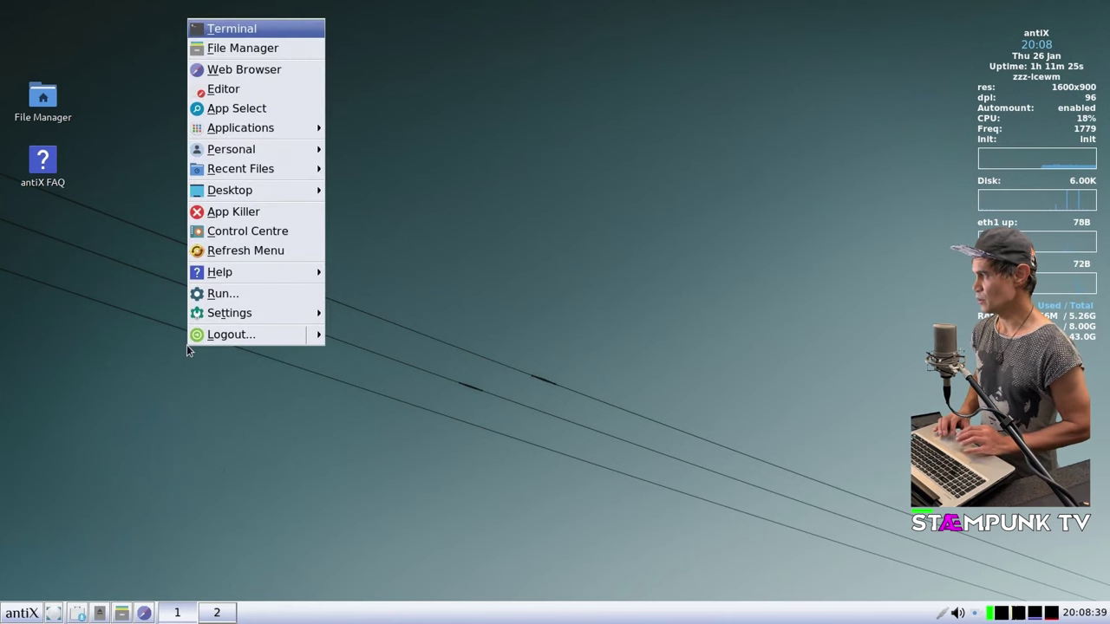
click(250, 231)
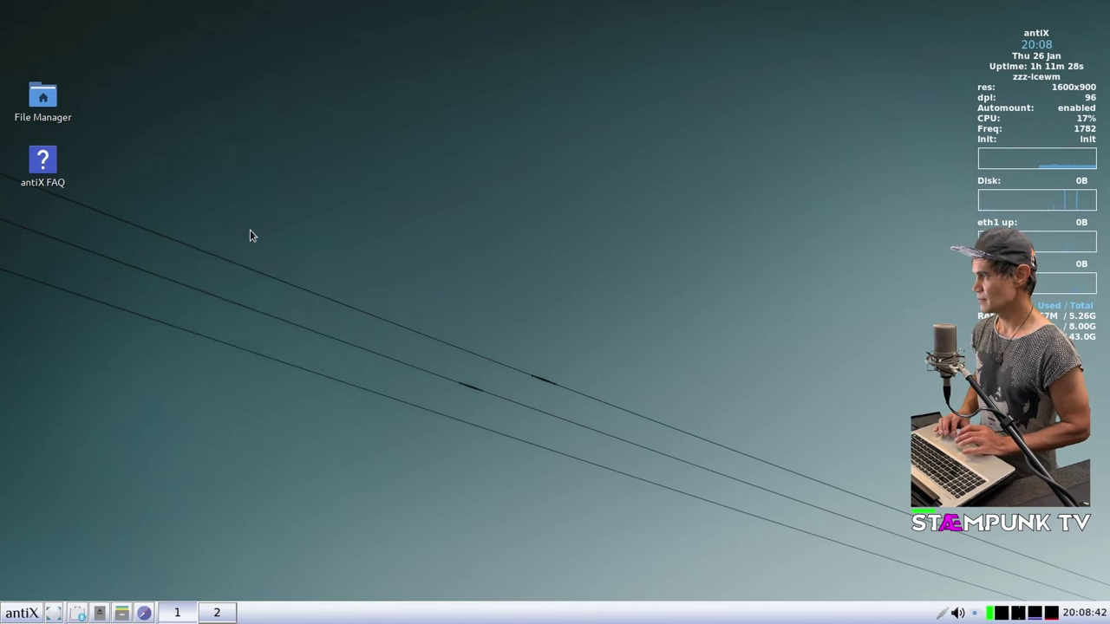
click(356, 247)
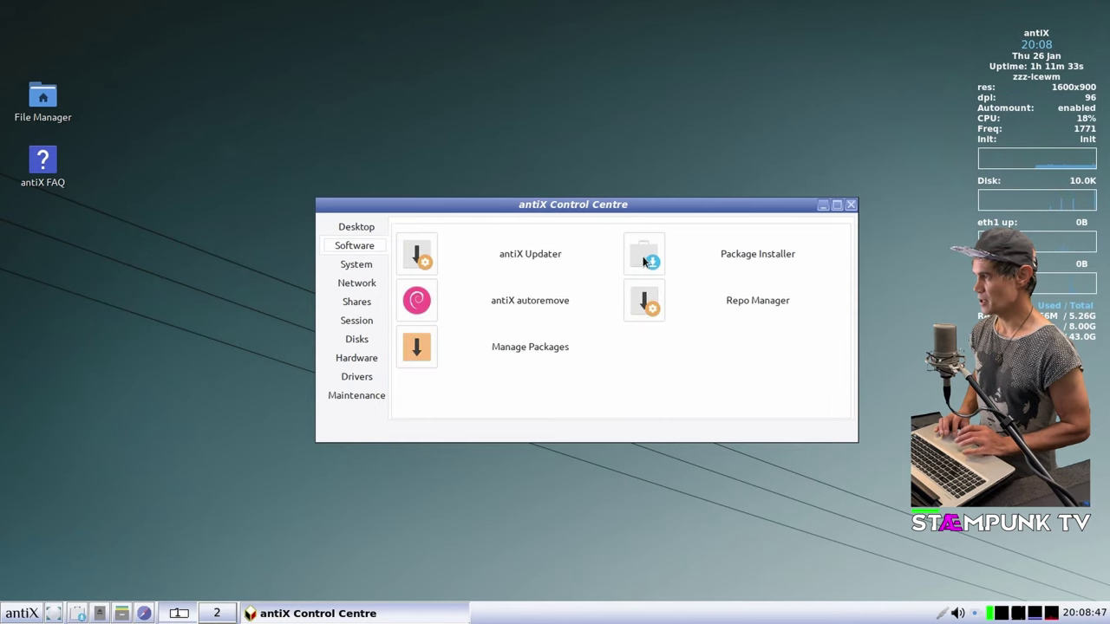
click(643, 260)
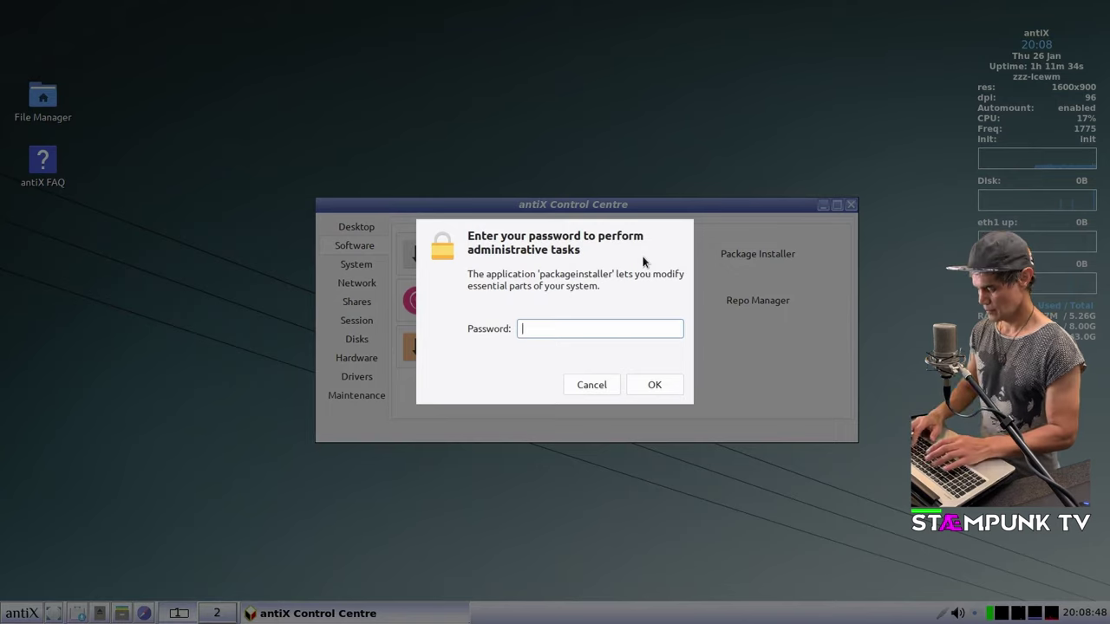
key(Return)
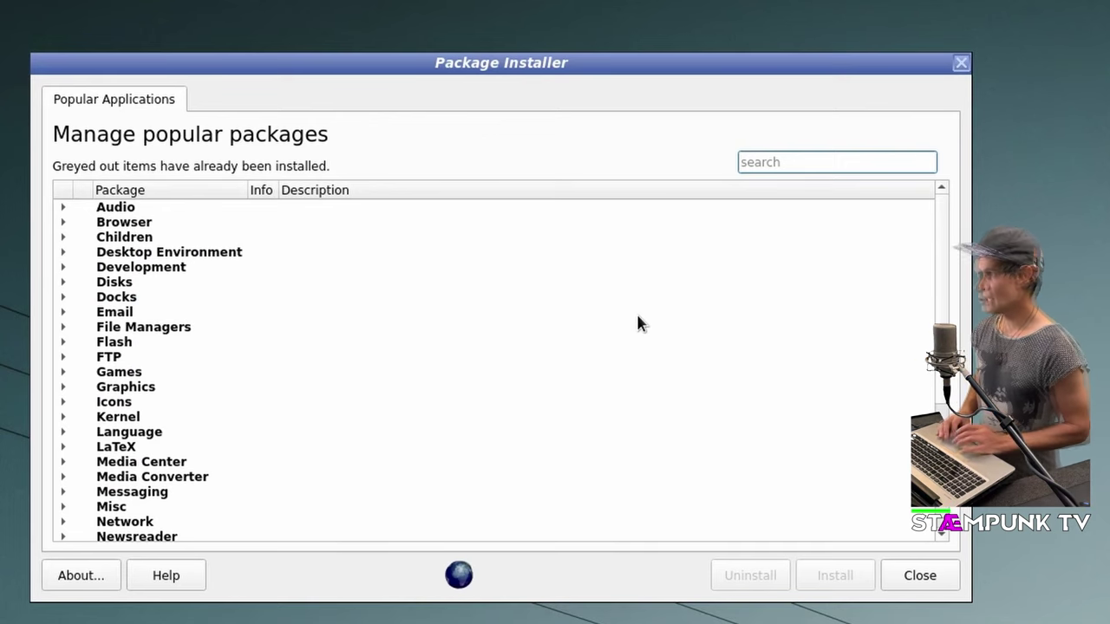
Browse the package categories, tick Megasync under Network, and start its installation
click(64, 209)
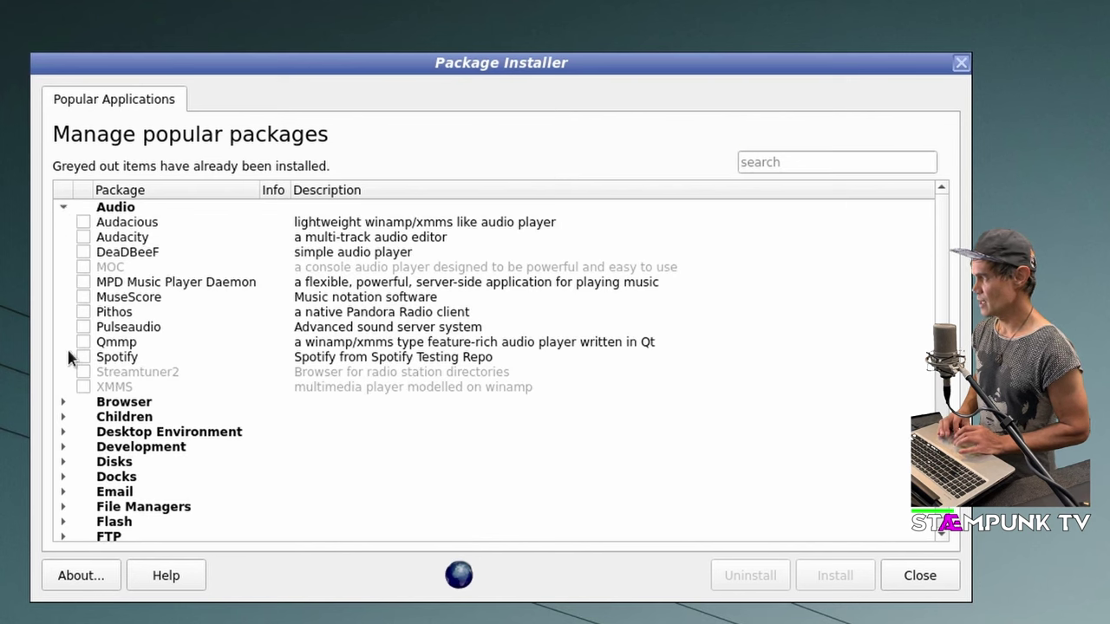
click(64, 403)
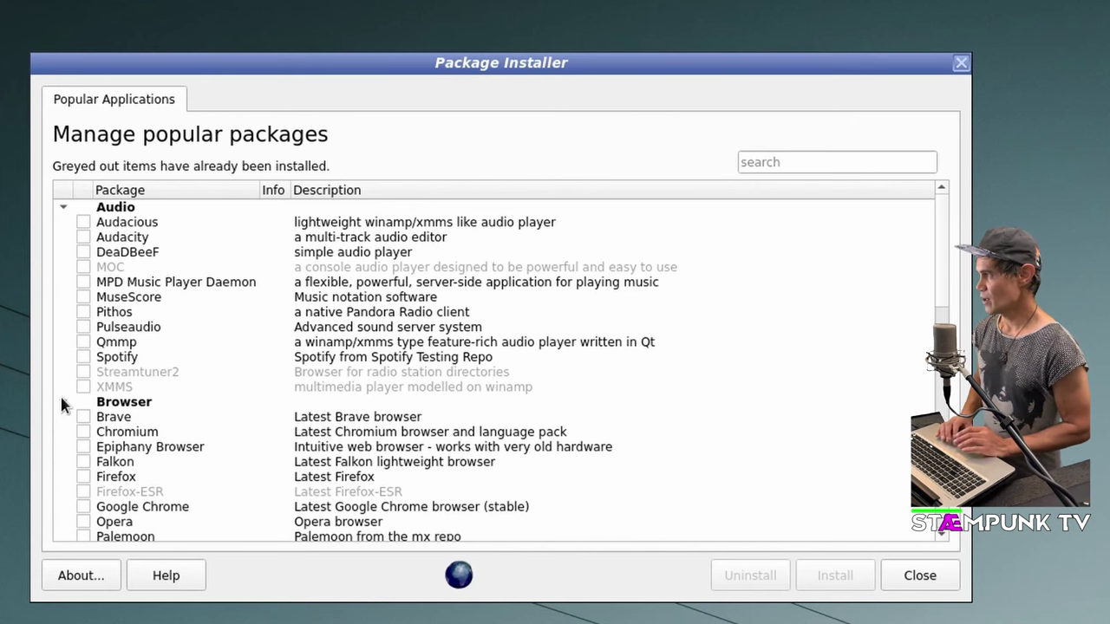
click(63, 208)
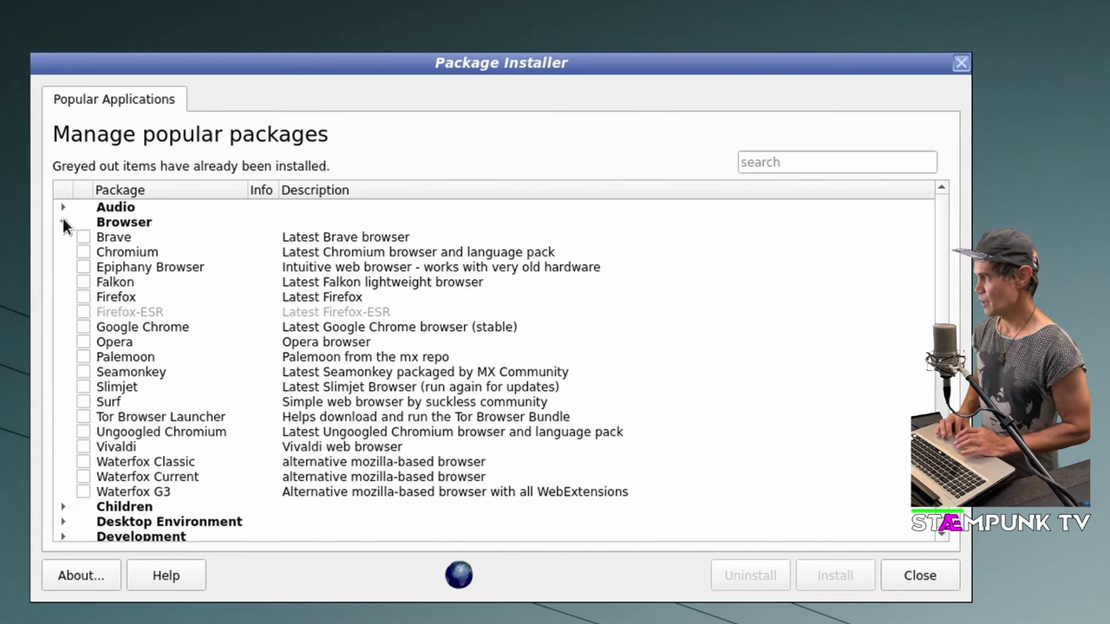
click(62, 221)
scroll(179, 328, down, 3)
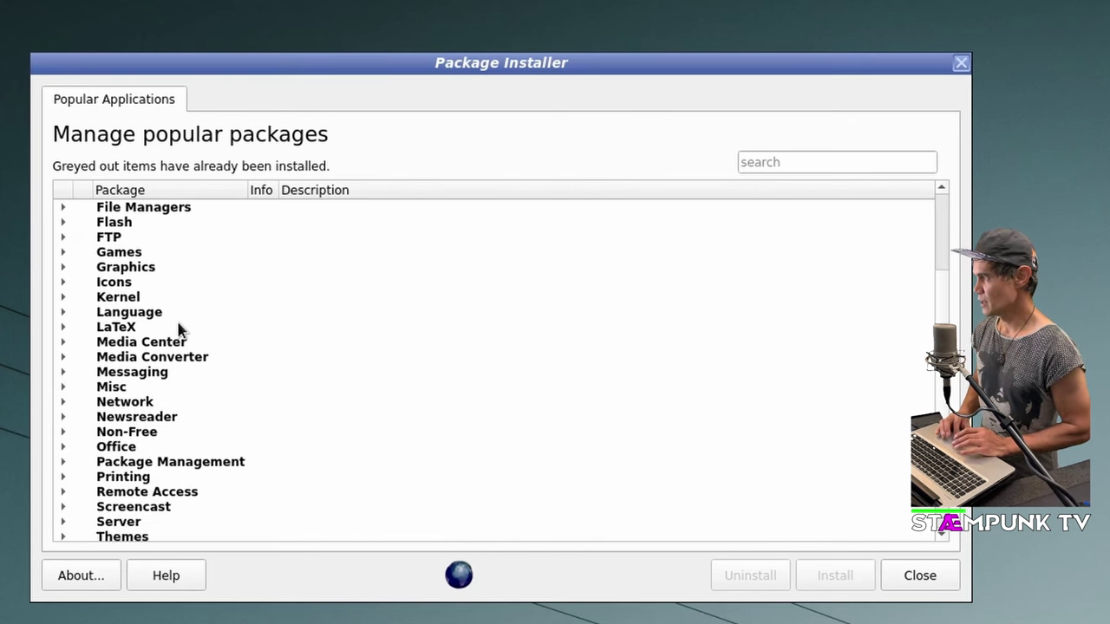
click(62, 402)
scroll(157, 399, down, 3)
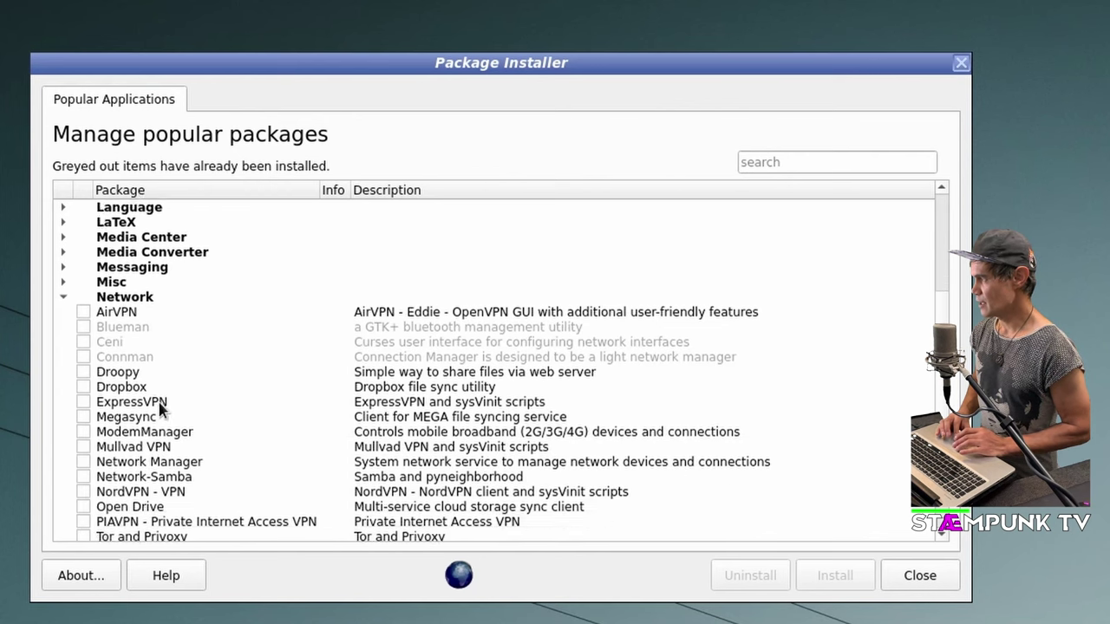
scroll(160, 408, down, 1)
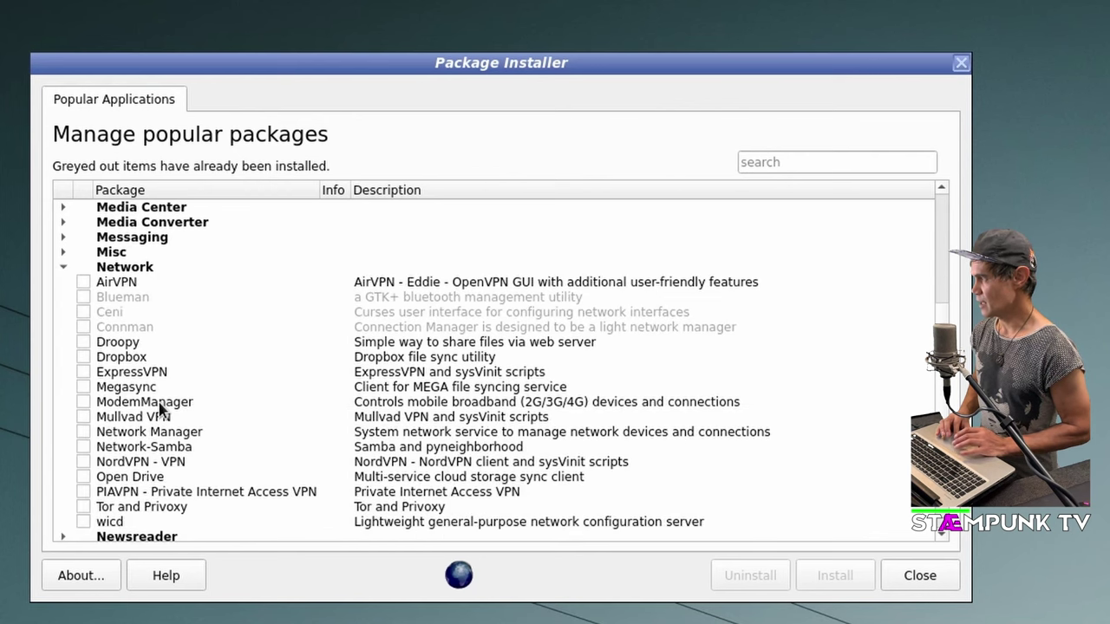
click(83, 387)
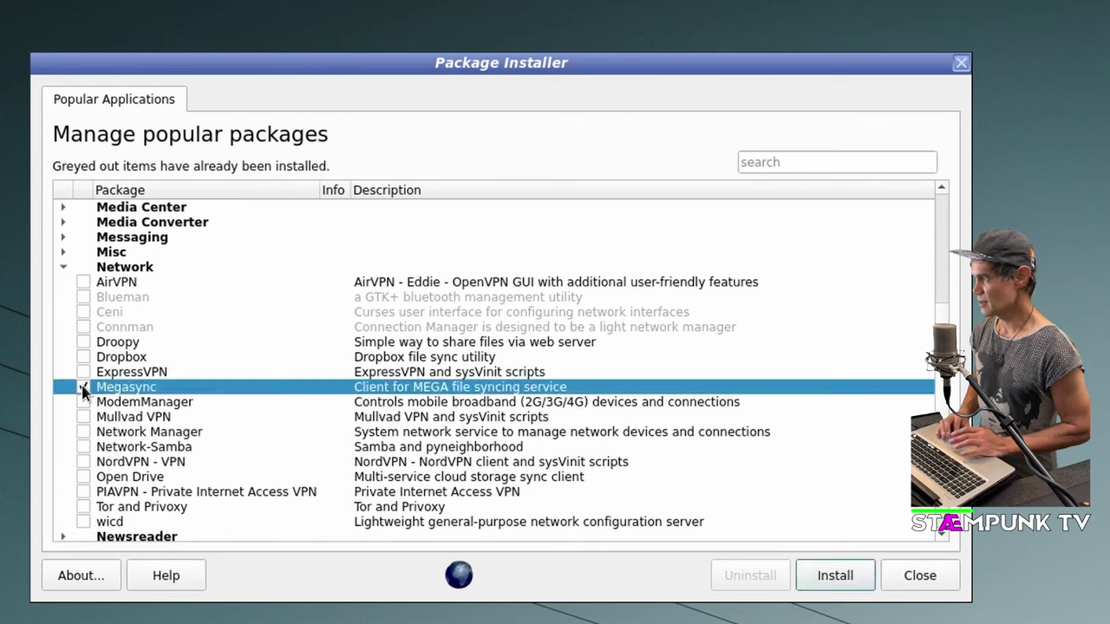
click(832, 577)
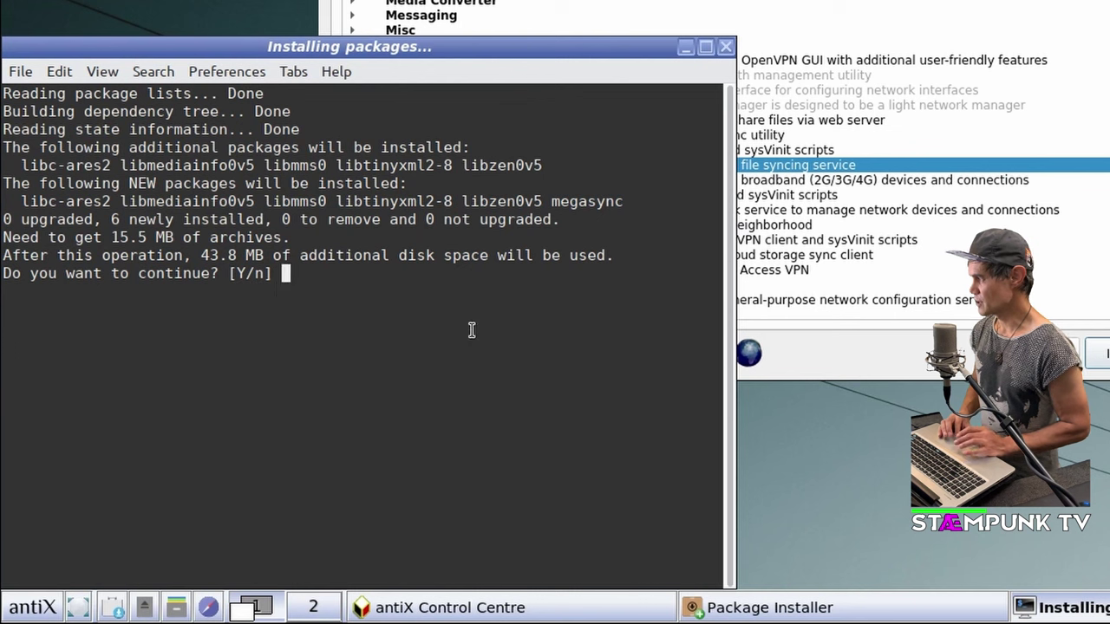
Accept the six new packages at the [Y/n] prompt so Megasync installs
key(Return)
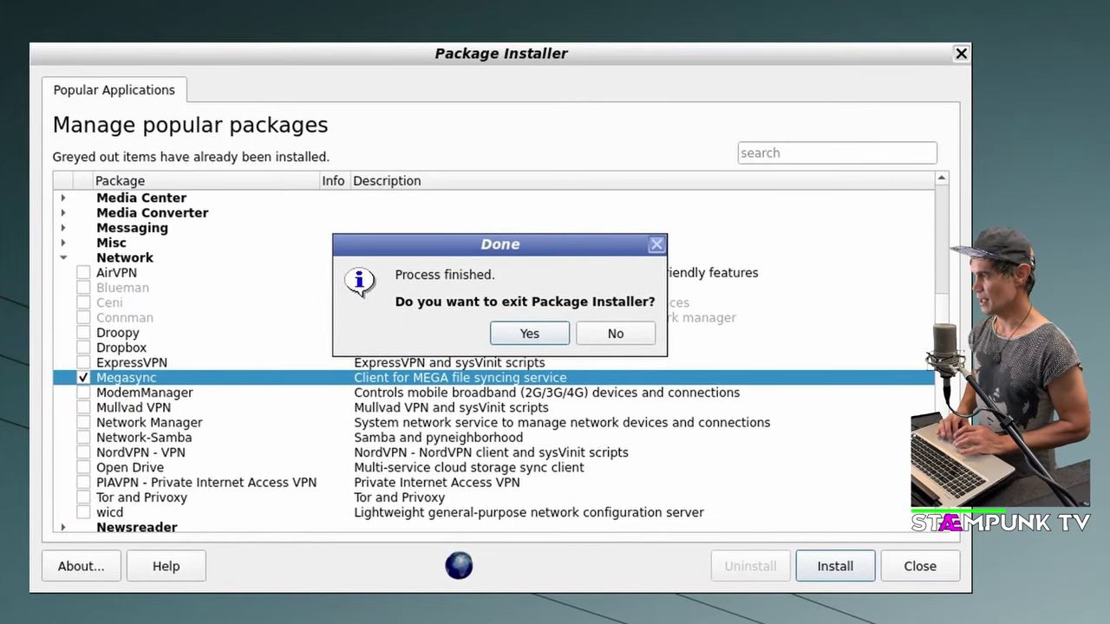
Answer Yes to exit the finished installer and minimise the Control Centre
click(531, 332)
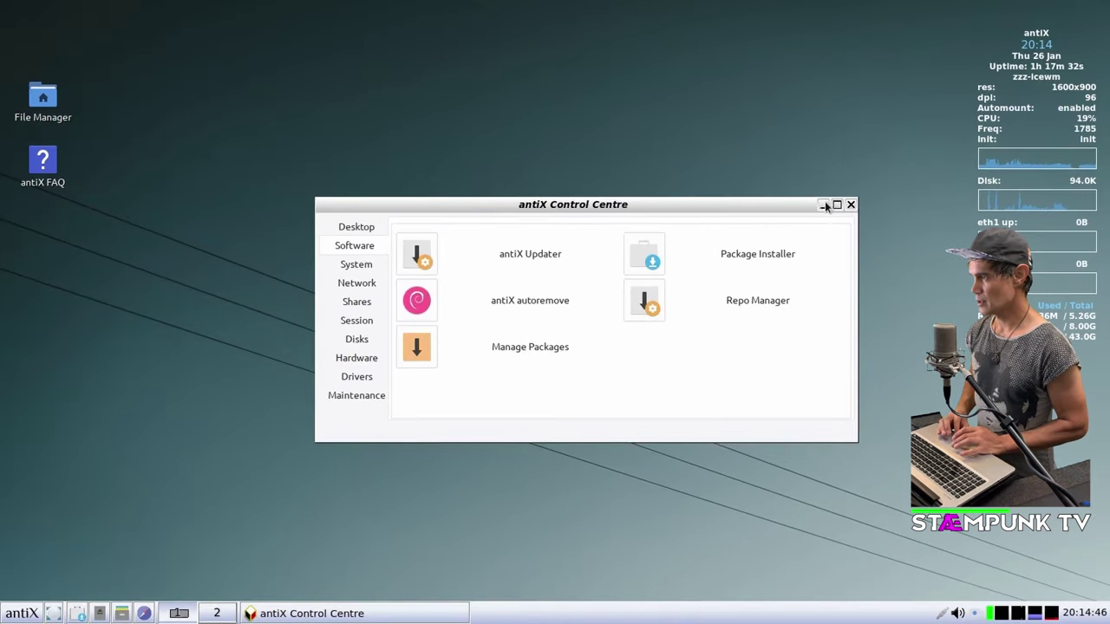
click(824, 205)
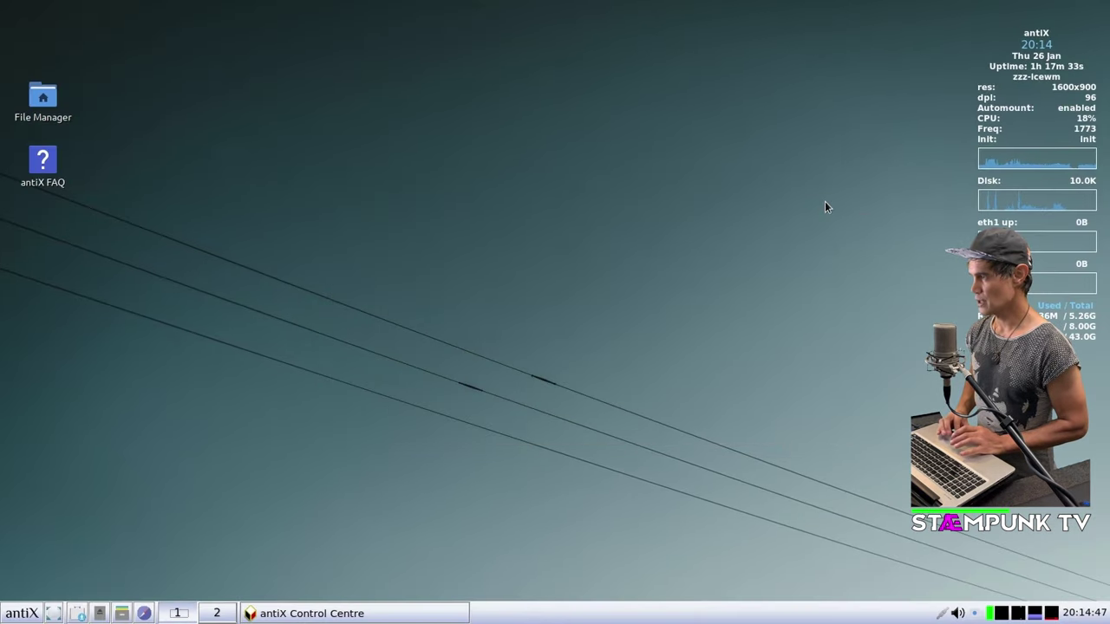
Start MEGAsync from the desktop menu's Applications > Internet submenu
right_click(209, 273)
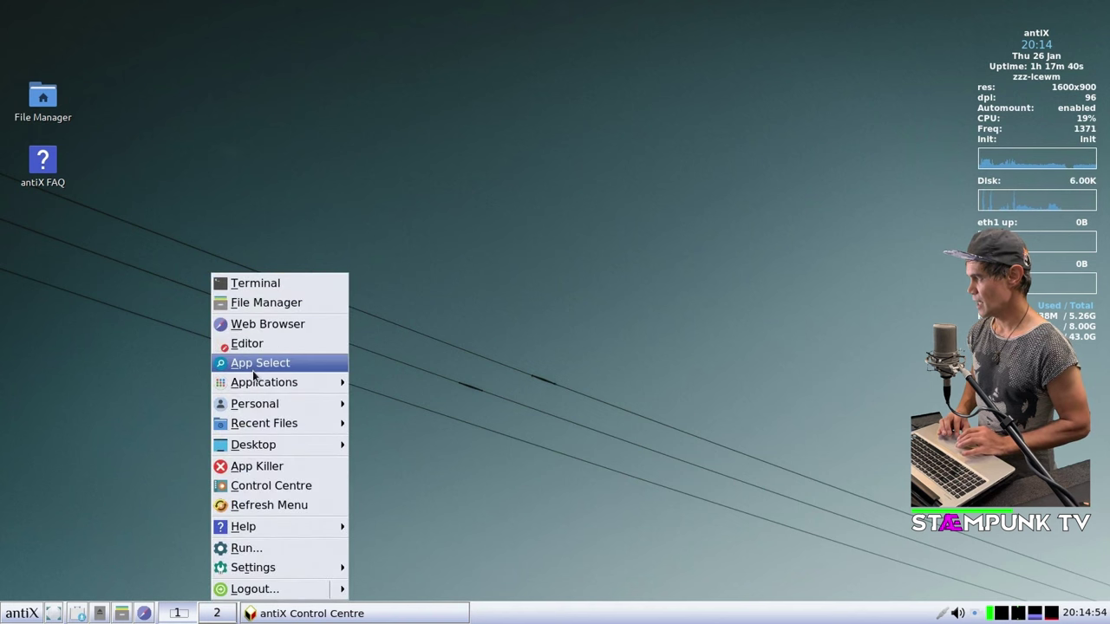
mouse_move(256, 381)
mouse_move(395, 459)
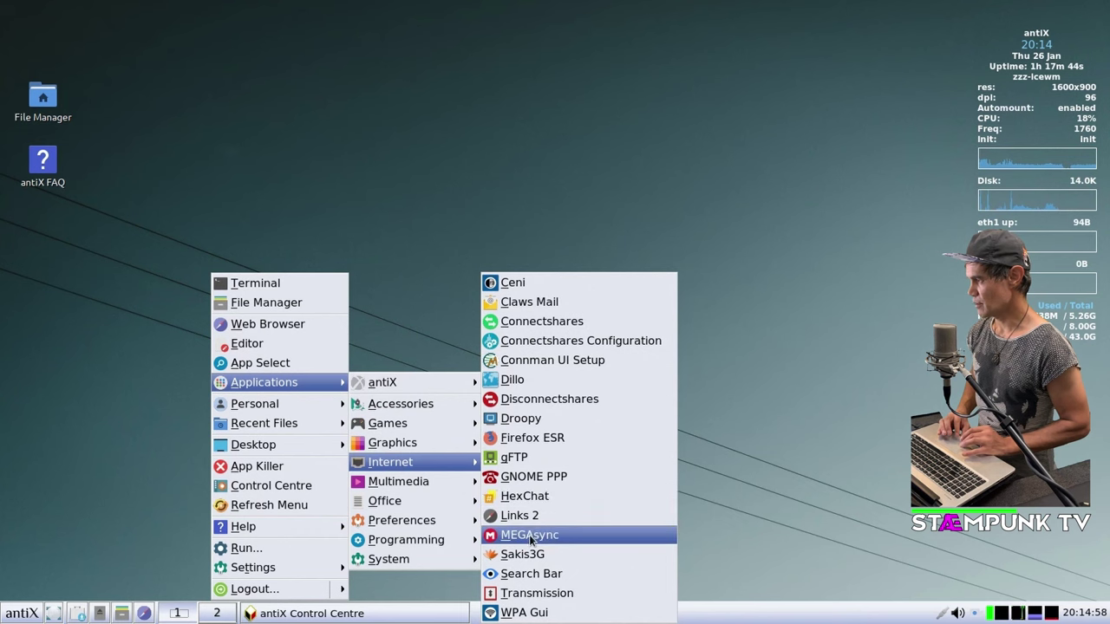
click(531, 537)
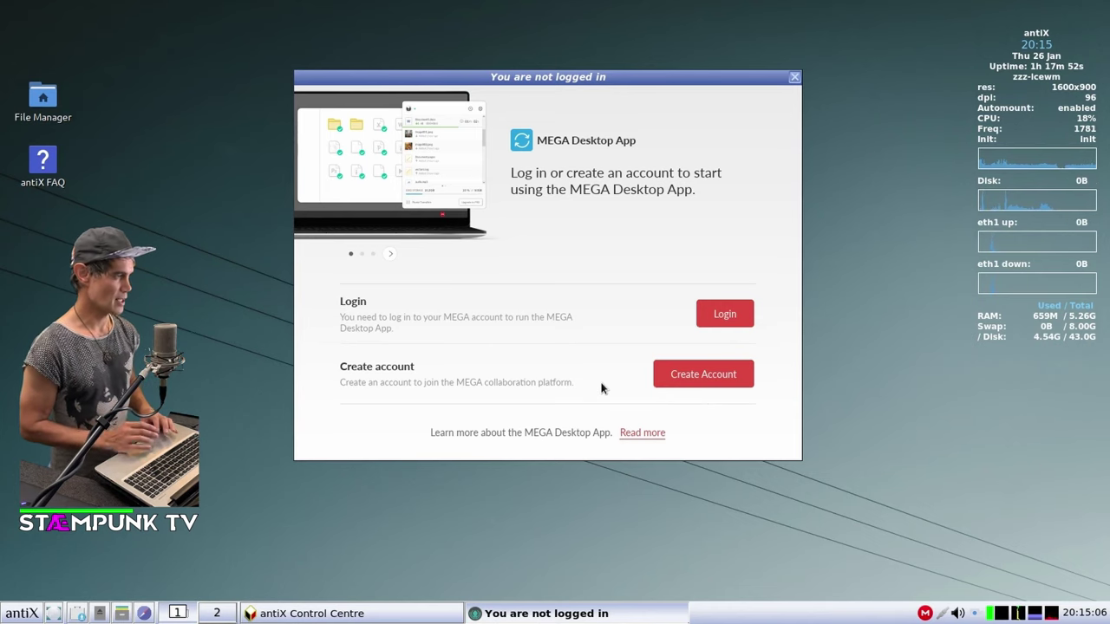
Log in to MEGAsync with the account e-mail address and password
click(715, 314)
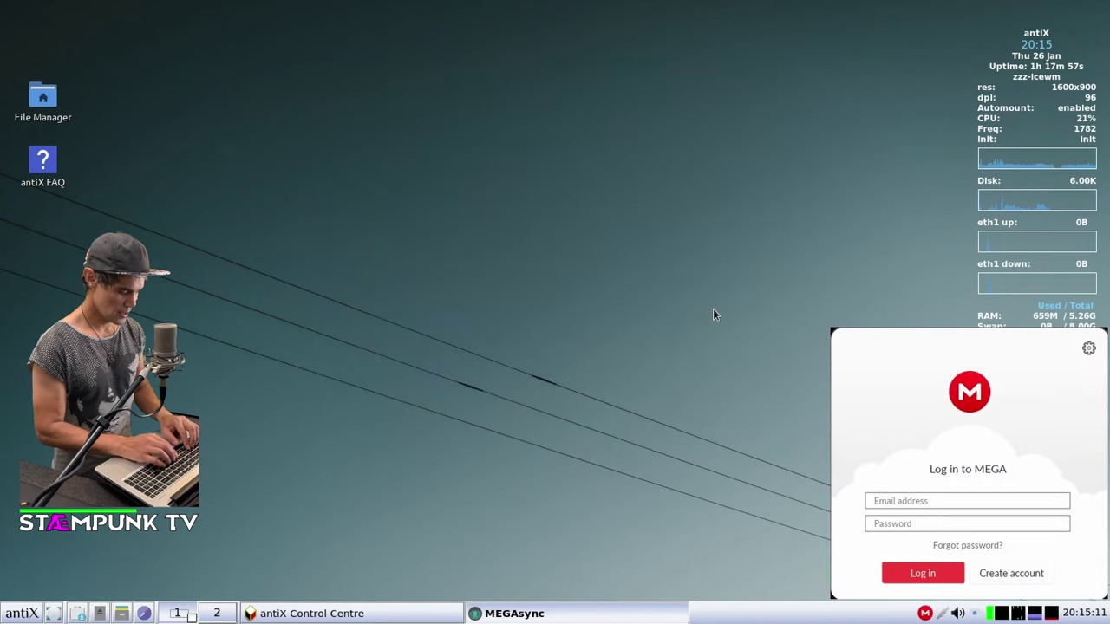
text(user@example.com)
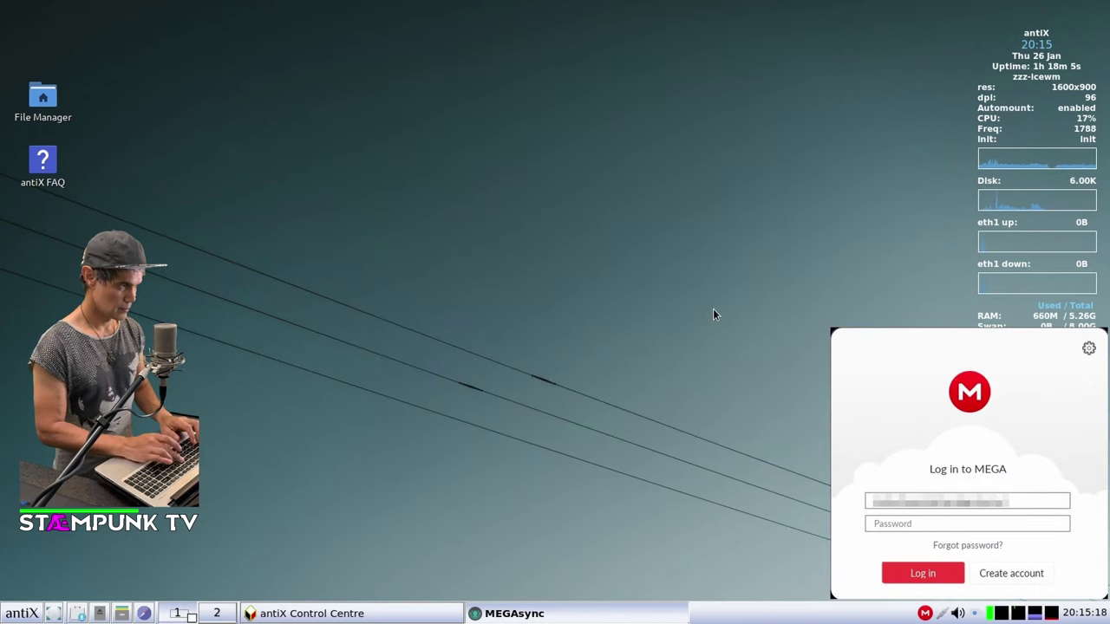
key(Tab)
text(********)
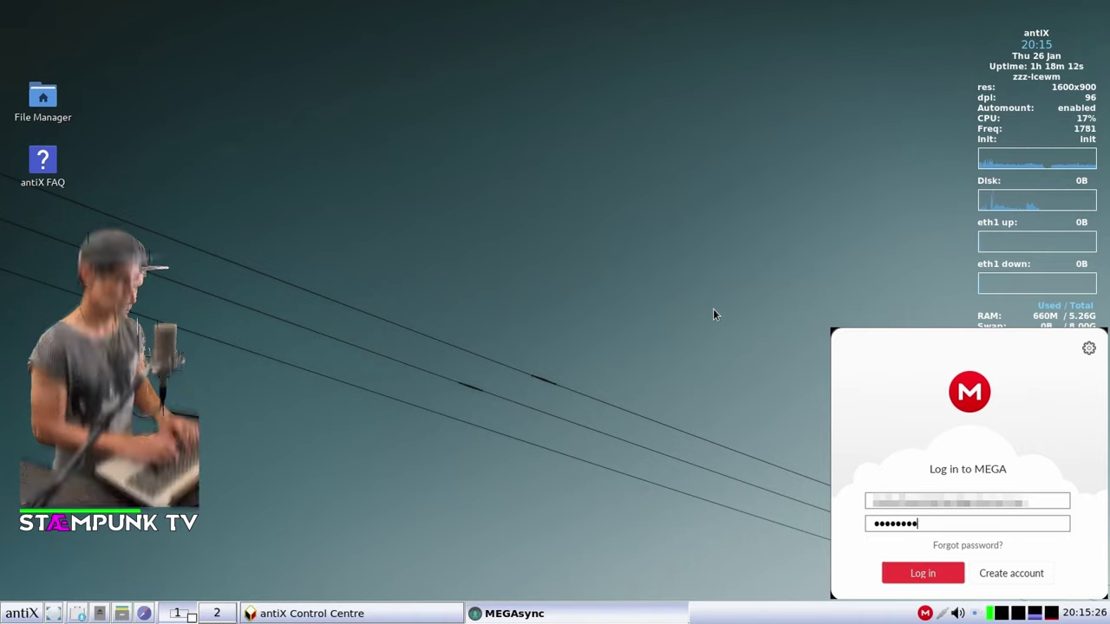
key(Return)
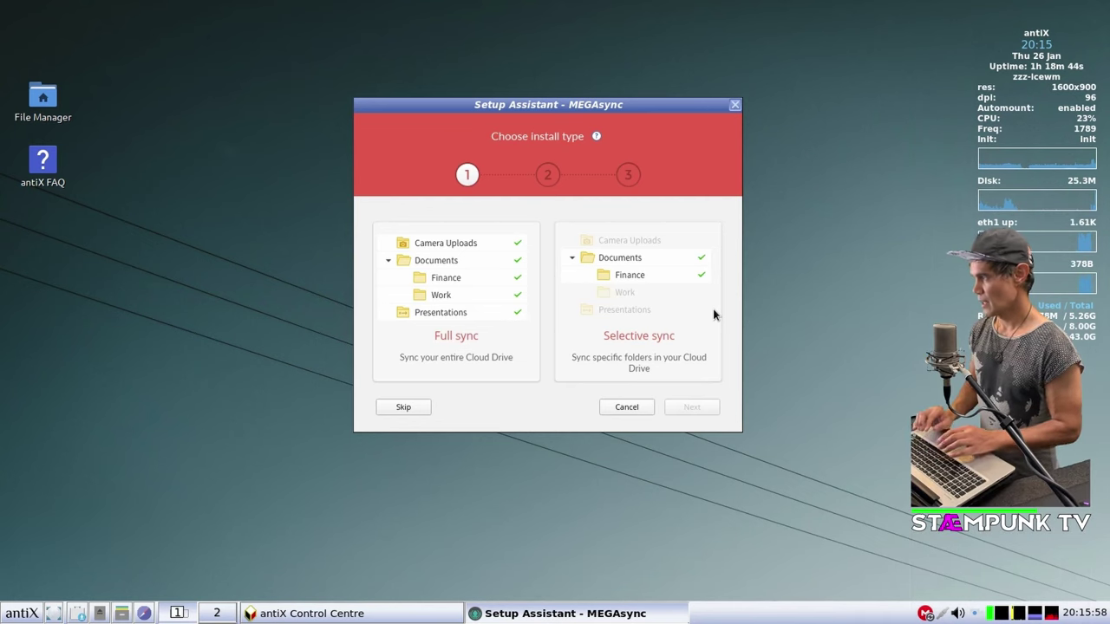
Pick Full sync of the Cloud Drive, advance to the local-folder step, and open a file manager
click(439, 312)
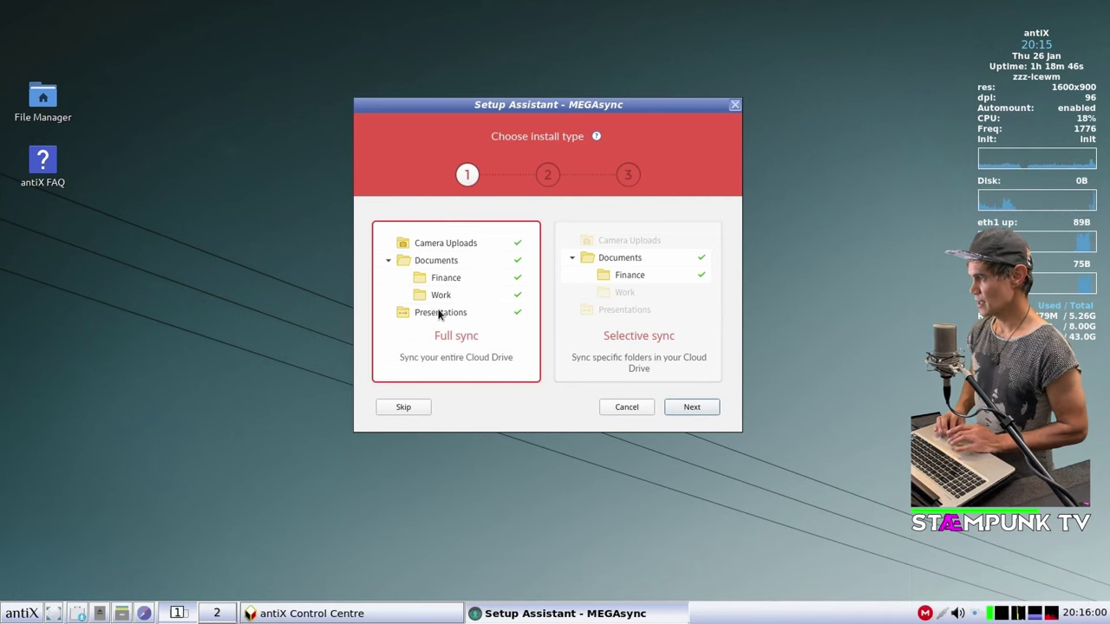
click(694, 407)
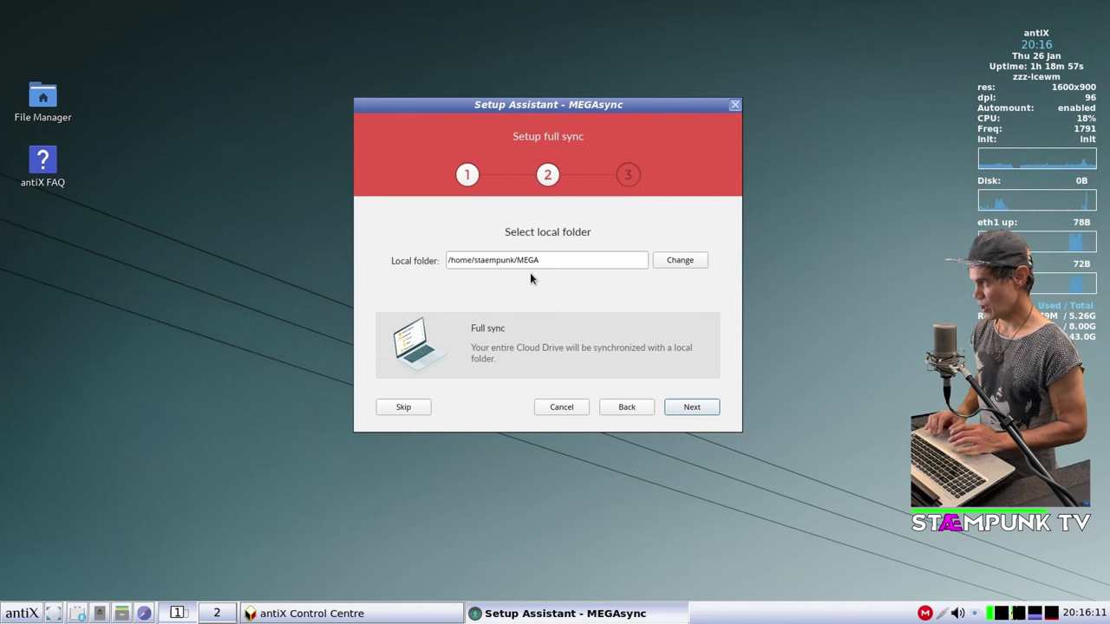
key(super+e)
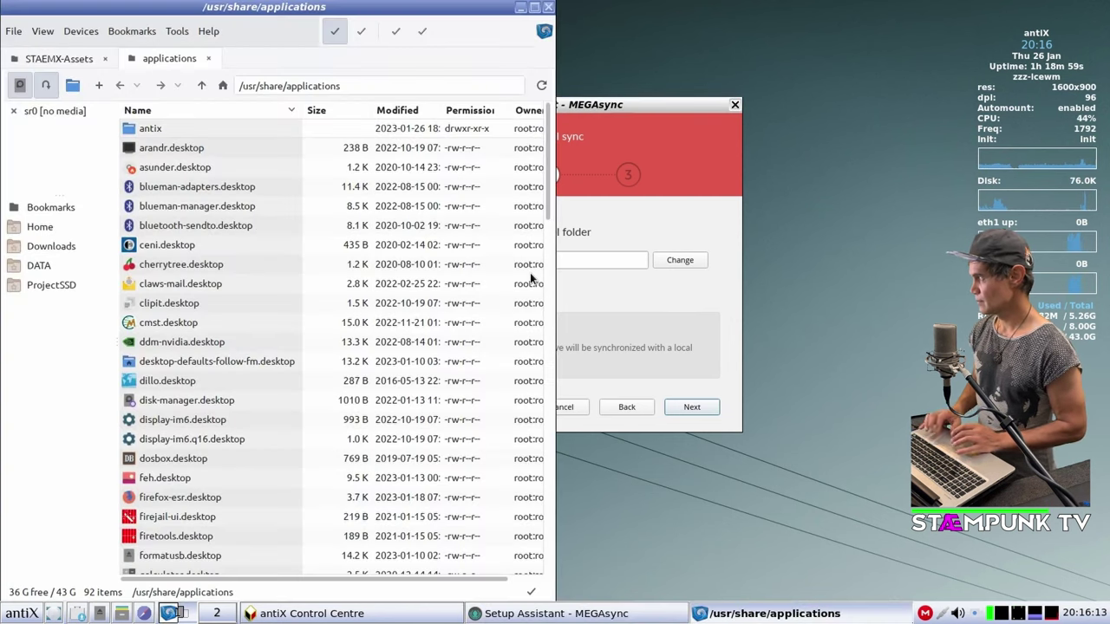
Show /mnt/DATA in zzzFM, then open MEGAsync's Change dialog for another local folder
click(39, 226)
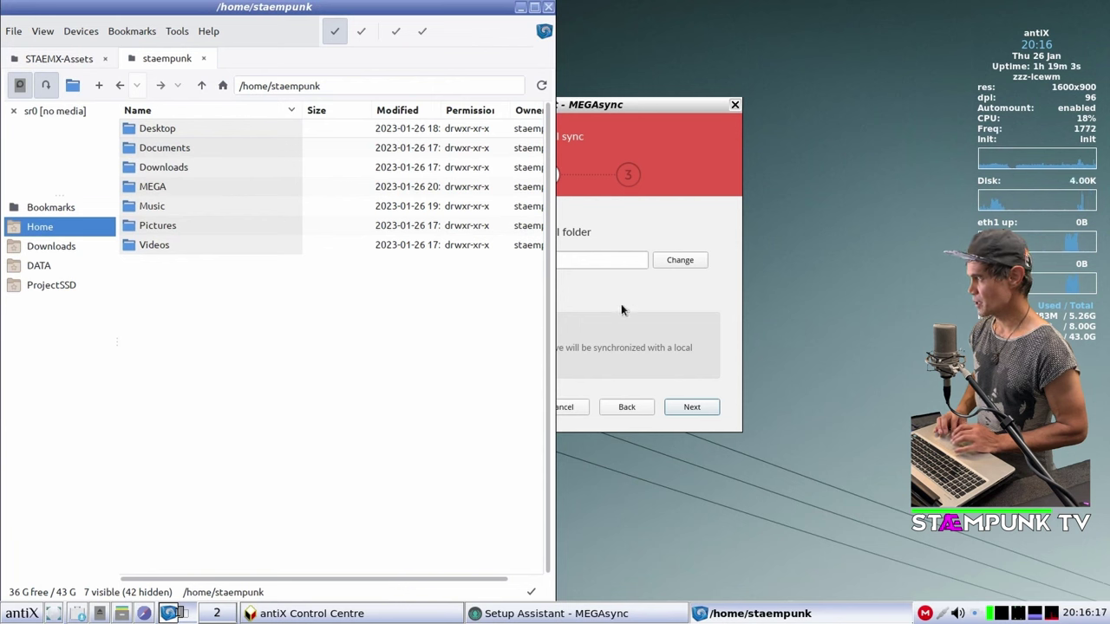
click(39, 265)
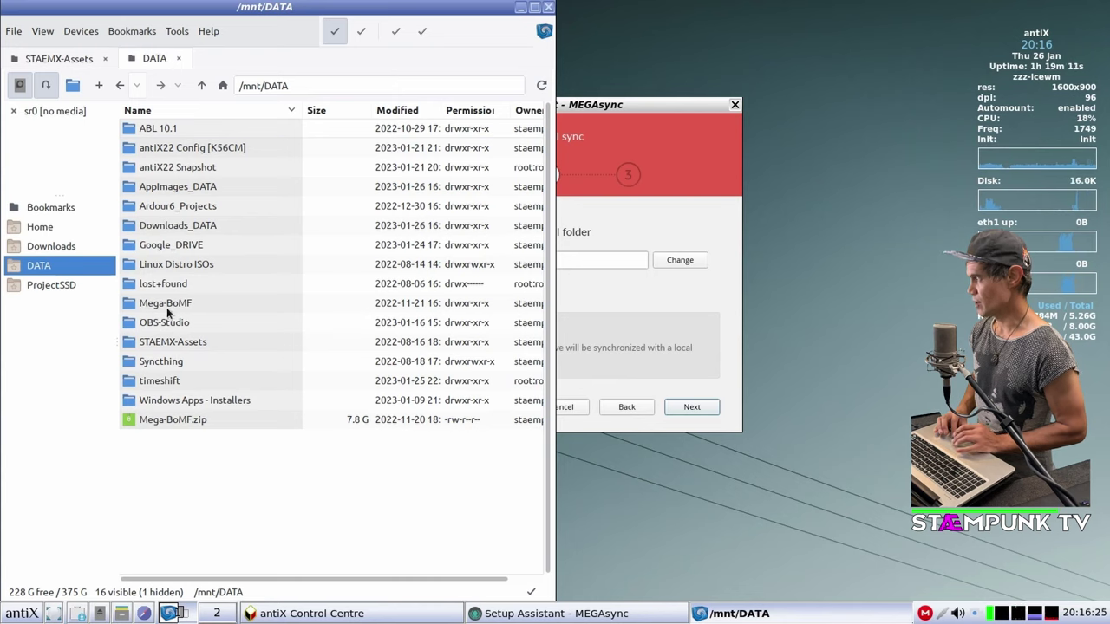
click(647, 227)
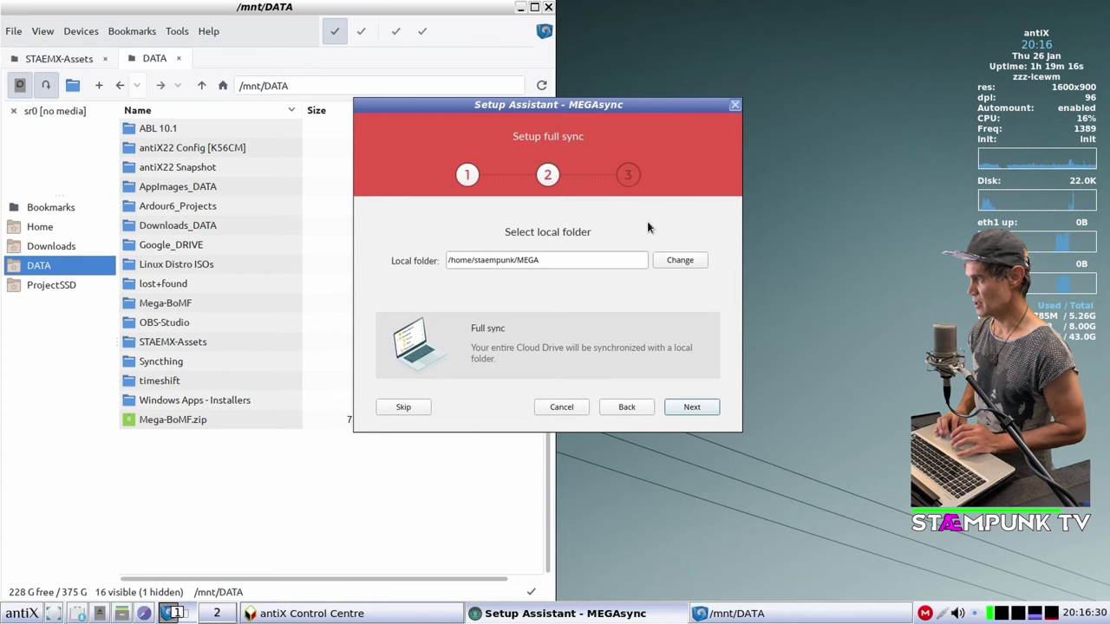
click(676, 260)
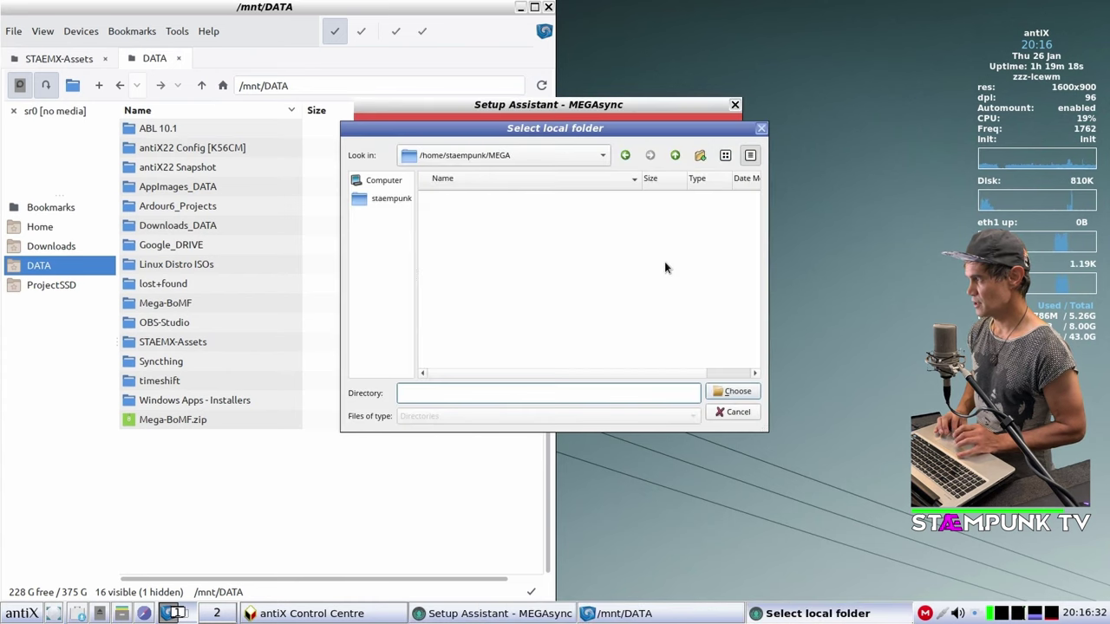
Choose /mnt/DATA/Mega-BoMF as the local sync folder and finish the MEGAsync setup
click(388, 185)
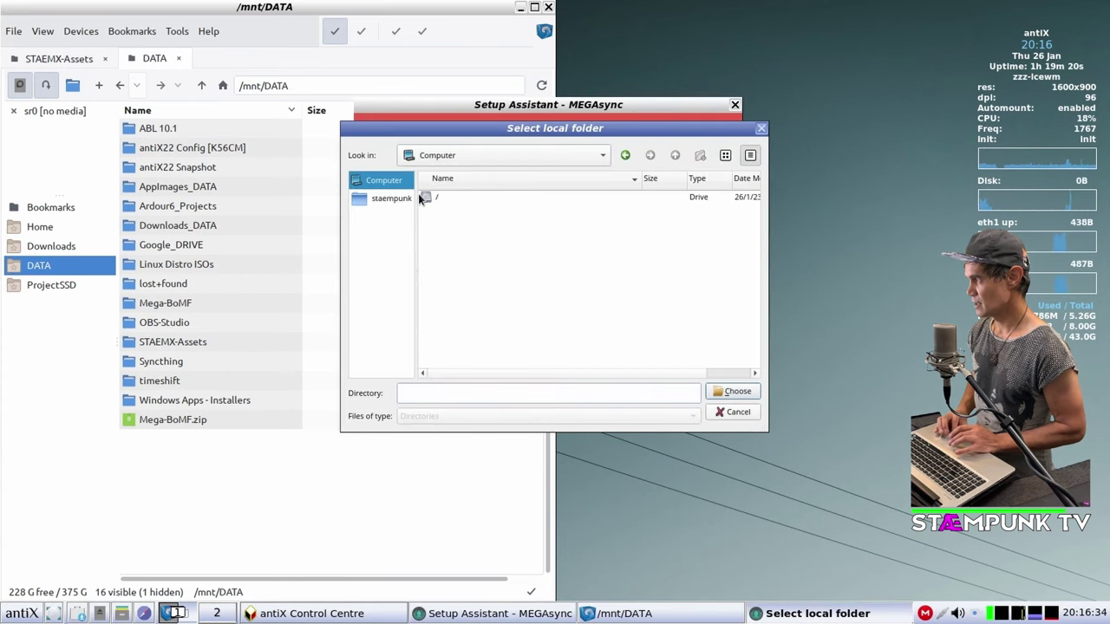
double_click(426, 197)
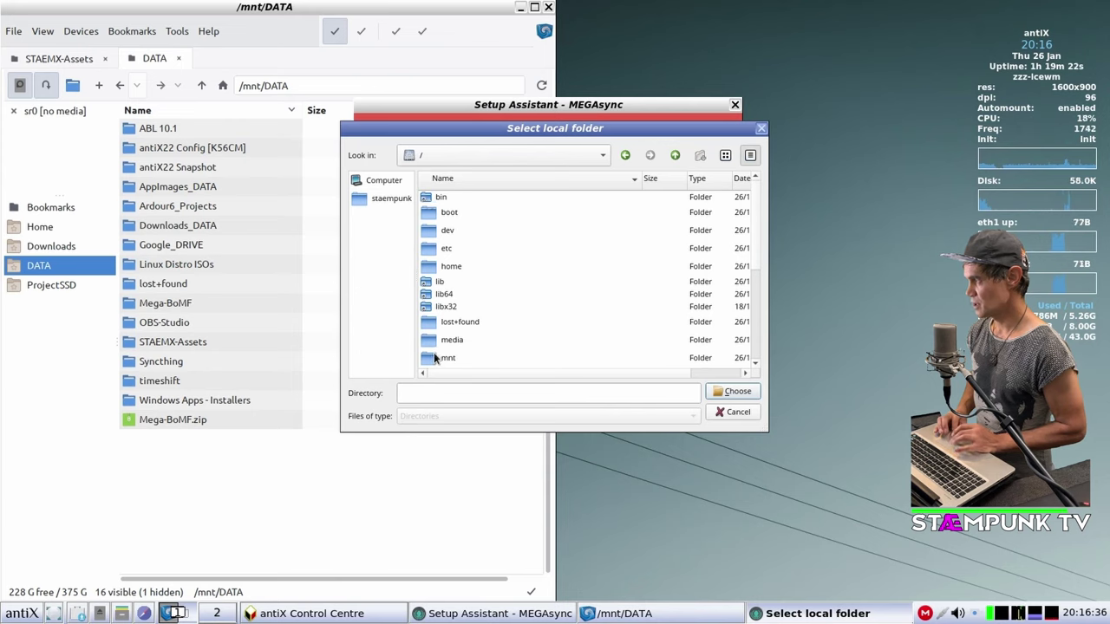
double_click(436, 357)
double_click(430, 201)
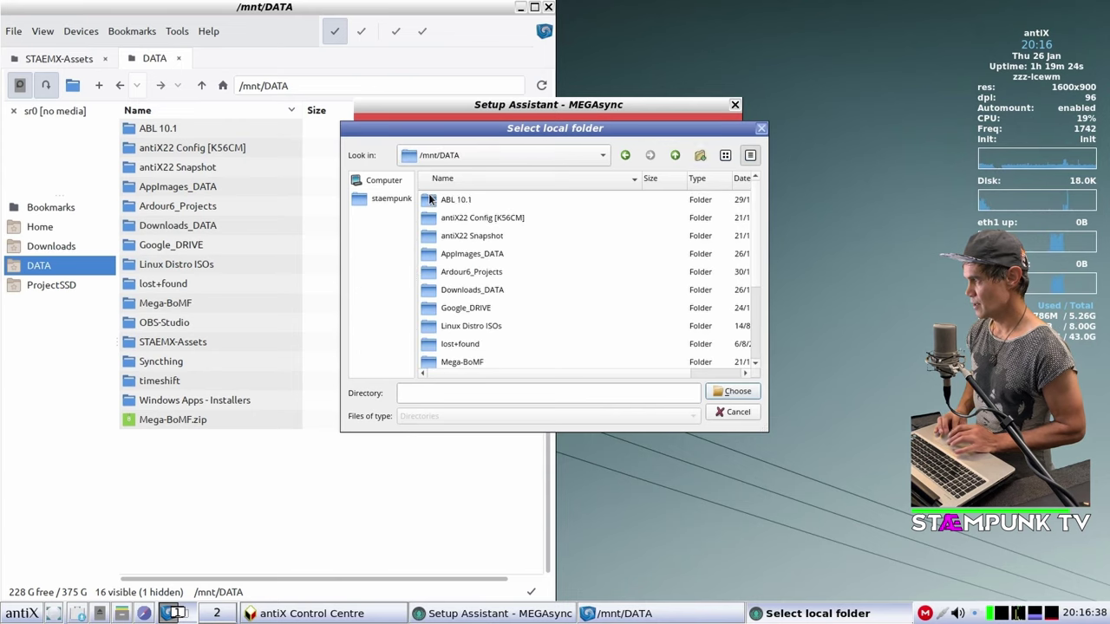
click(439, 364)
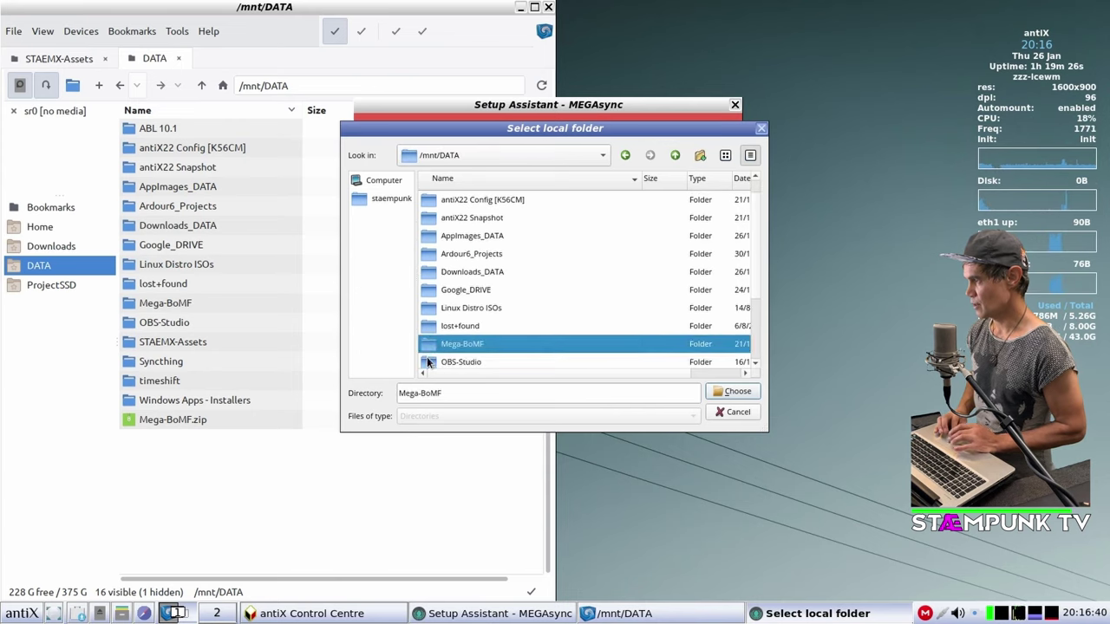
click(735, 392)
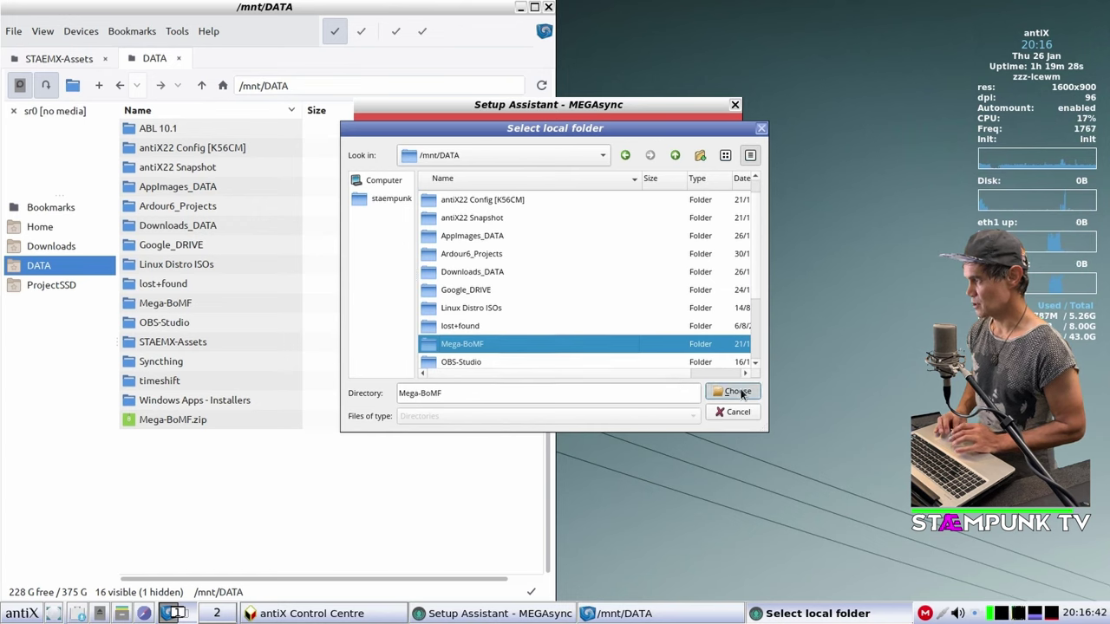
click(694, 407)
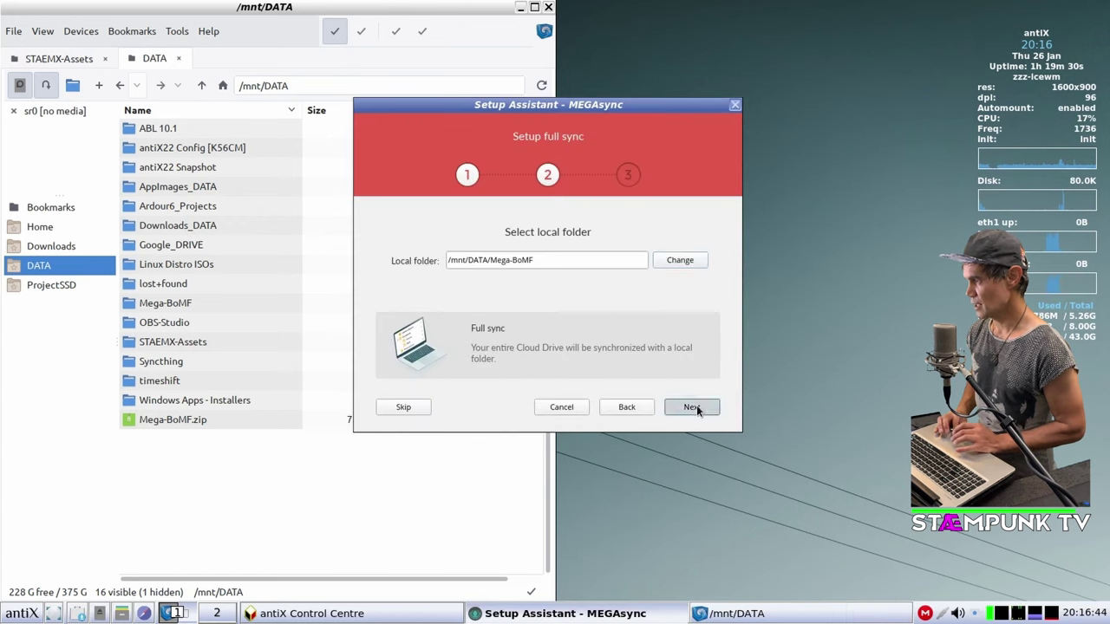
click(696, 409)
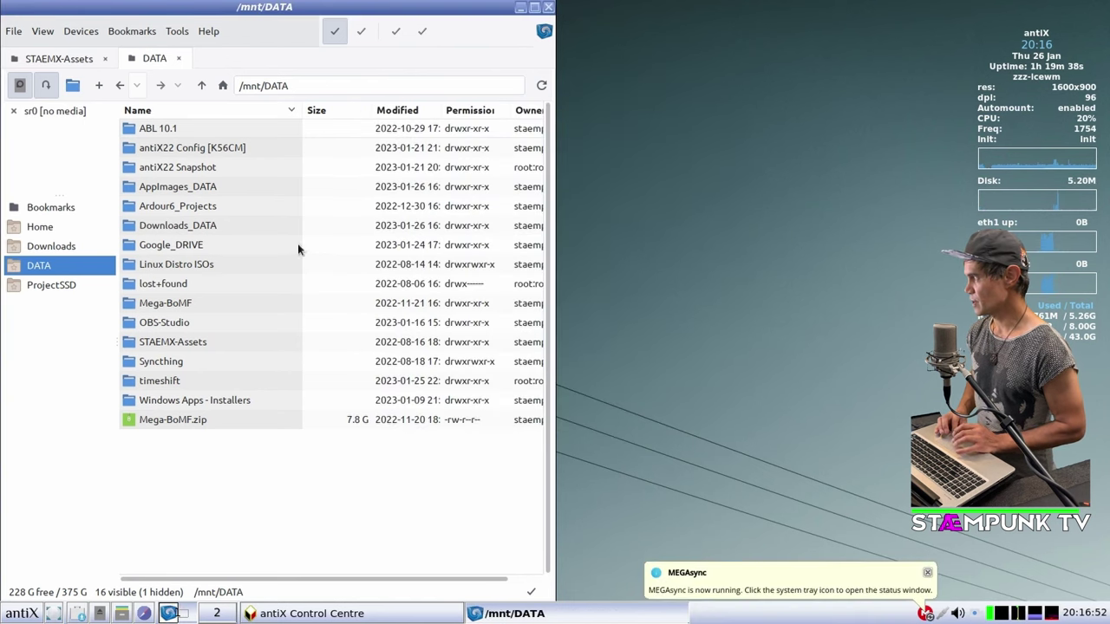
Delete the MEGA folder from the home folder and close the STAEMX-Assets tab
click(40, 228)
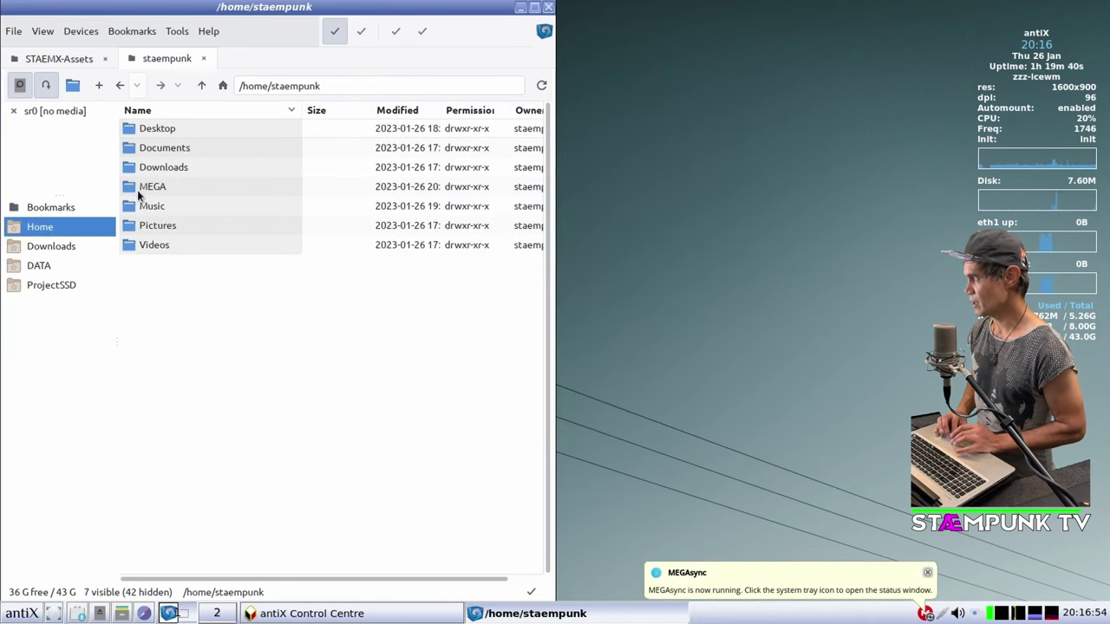
right_click(131, 189)
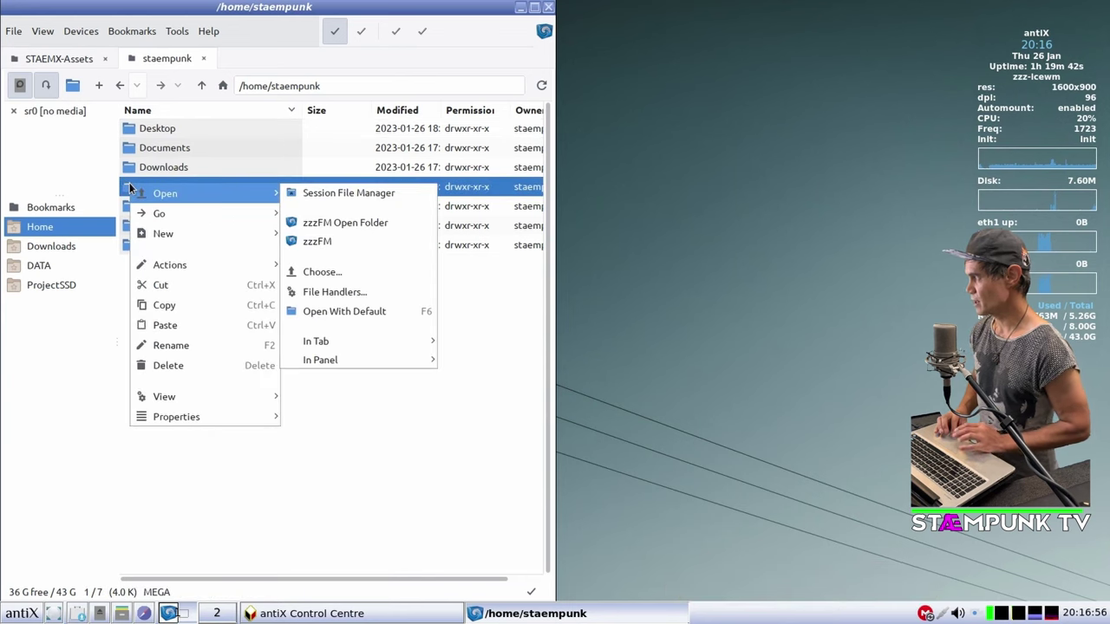
click(211, 363)
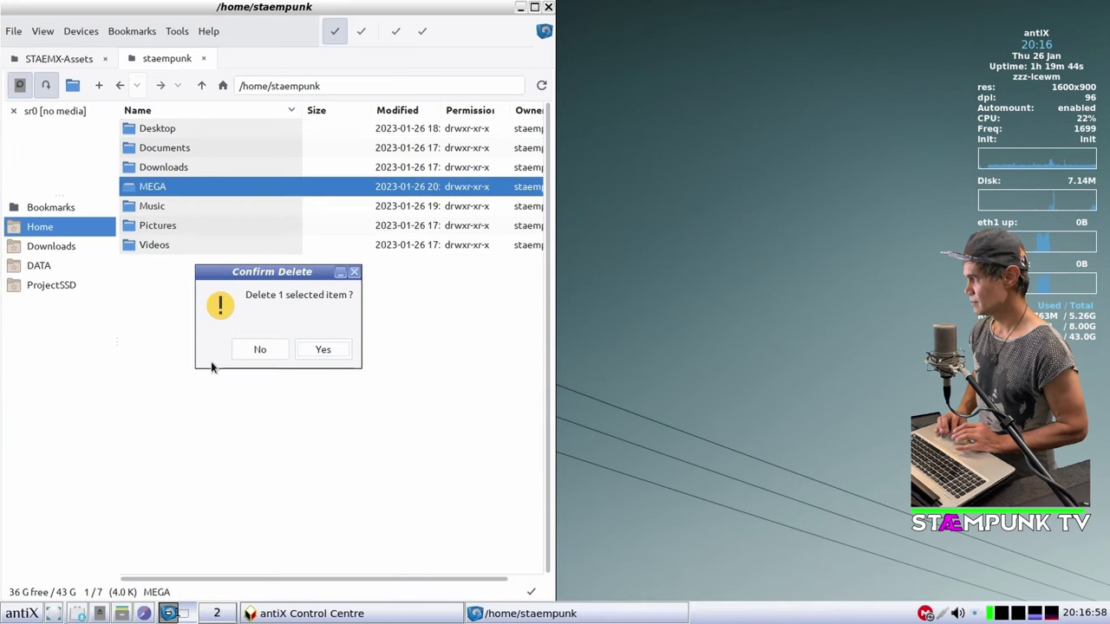
click(324, 350)
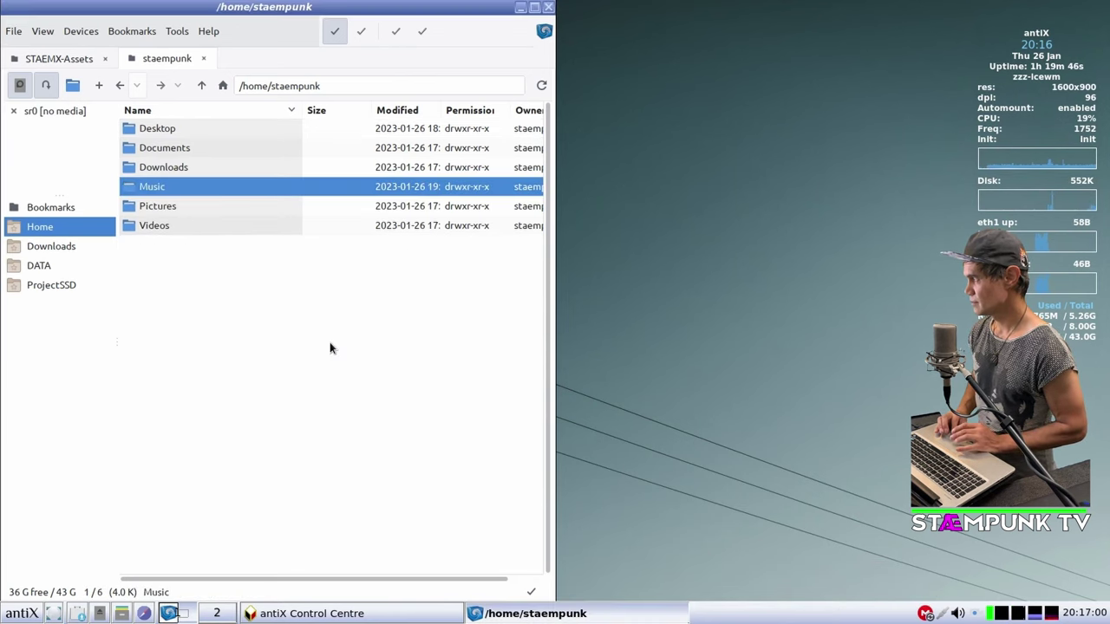
click(105, 59)
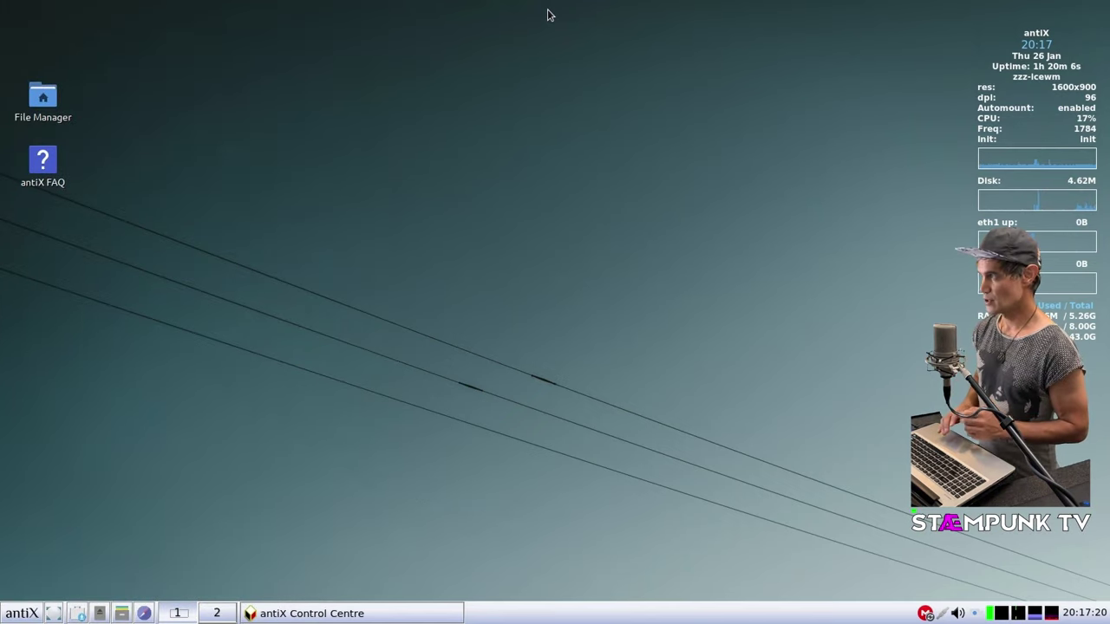
Launch Synaptic from the antiX Control Centre and maximize it to show all 62594 packages
click(319, 613)
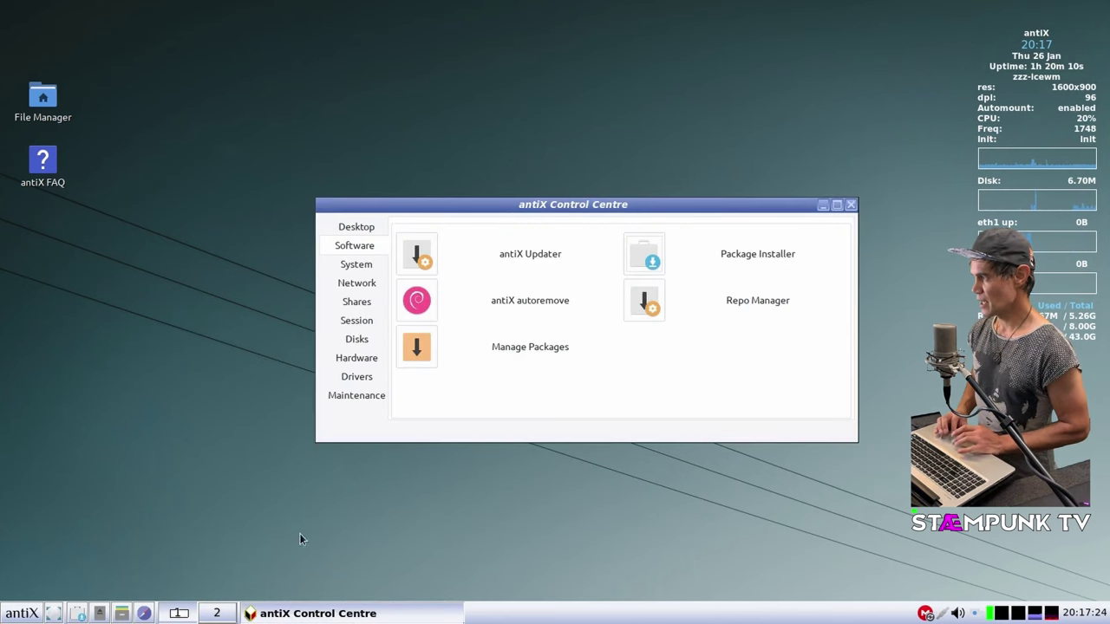
click(415, 347)
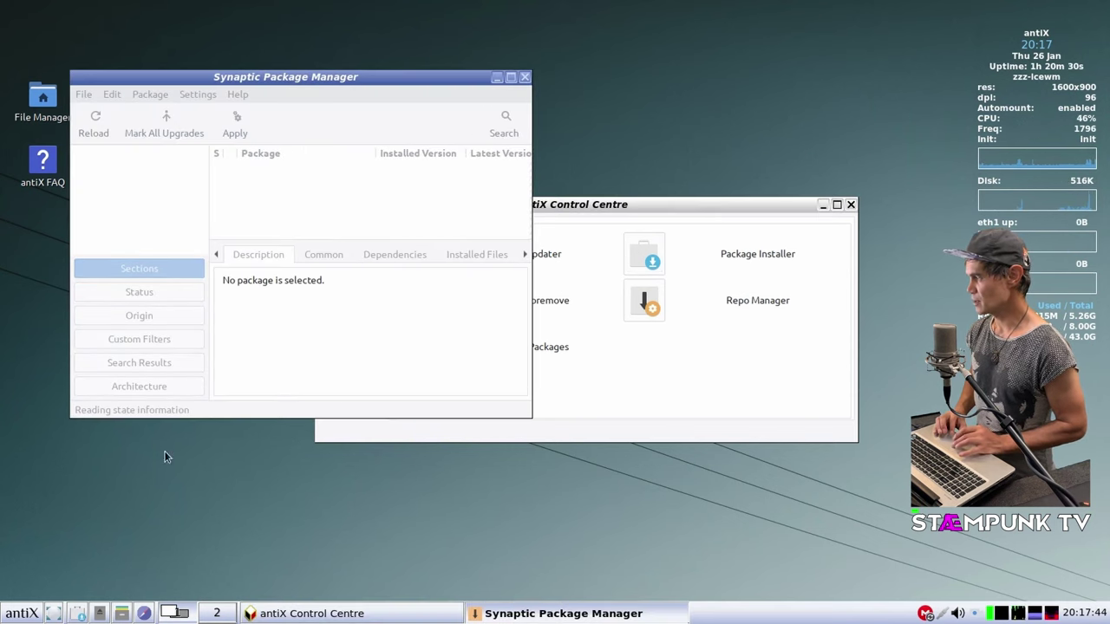
click(19, 614)
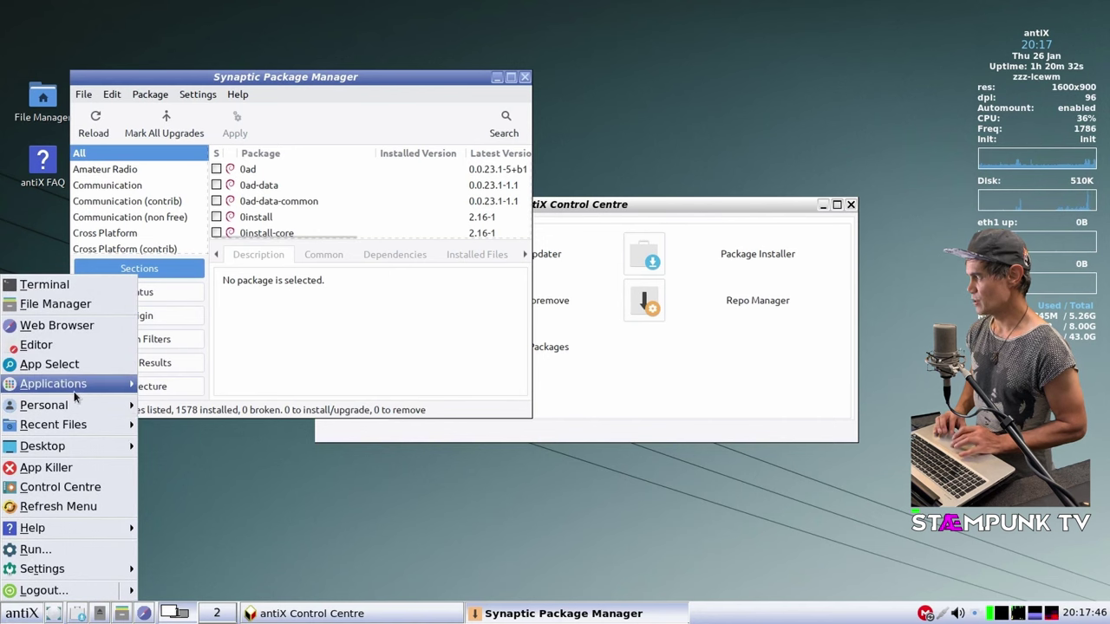
mouse_move(78, 387)
mouse_move(172, 524)
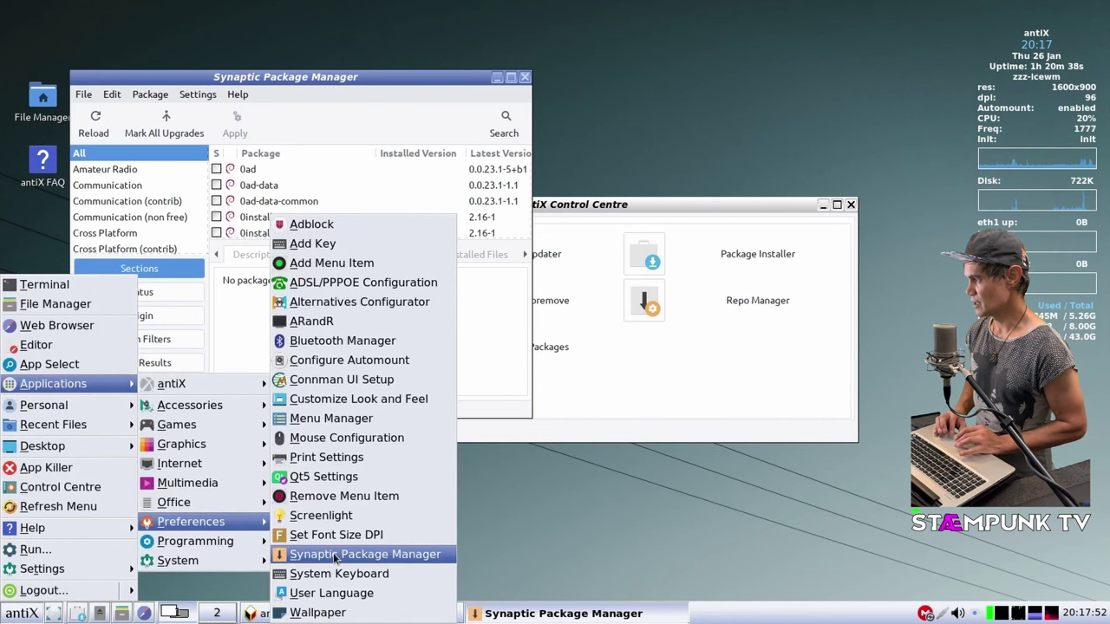
click(421, 79)
double_click(421, 79)
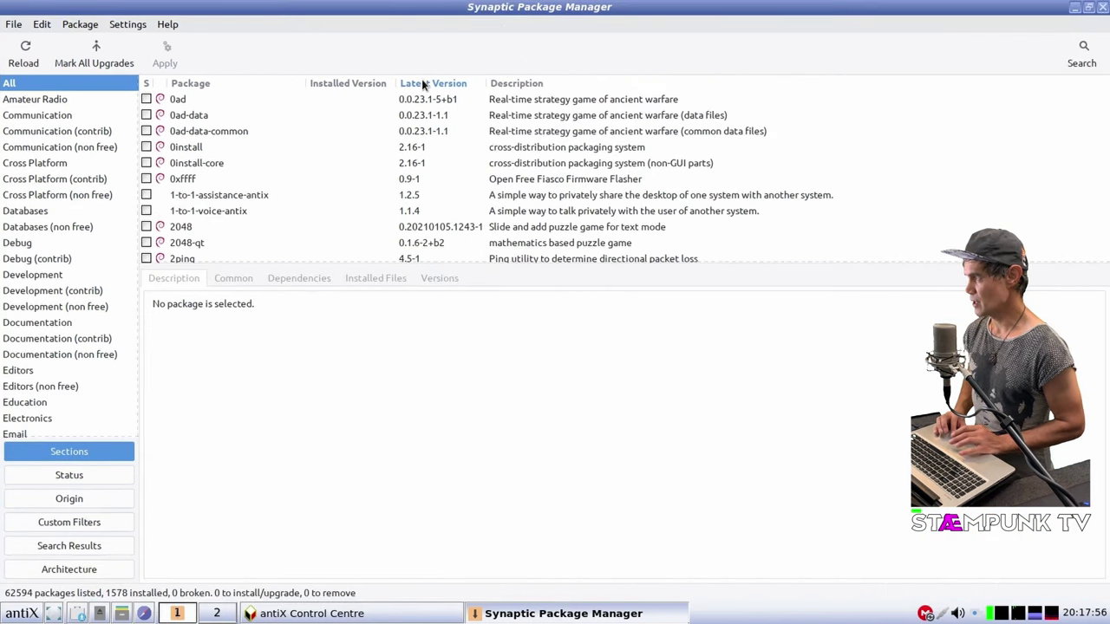
Search the package list for rclone
click(1083, 54)
text(r)
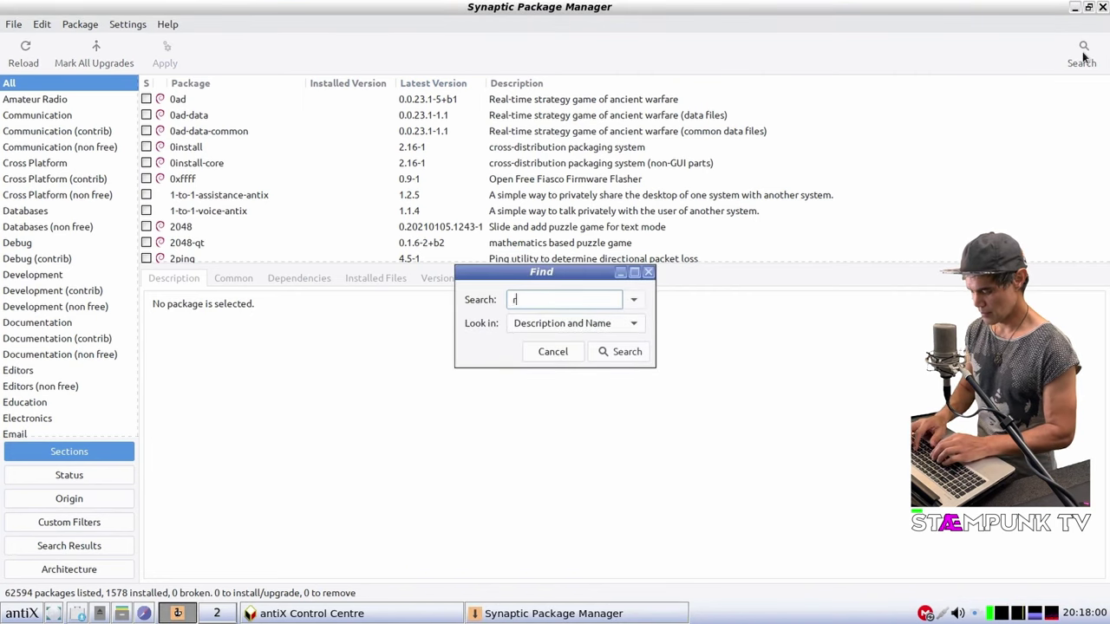
text(clone)
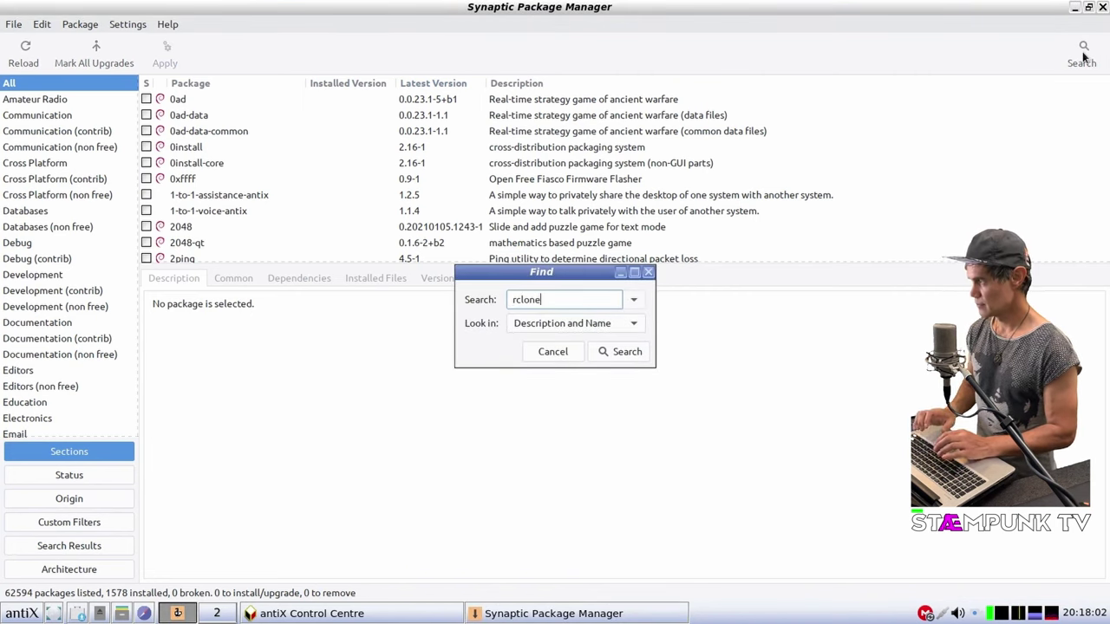
key(Return)
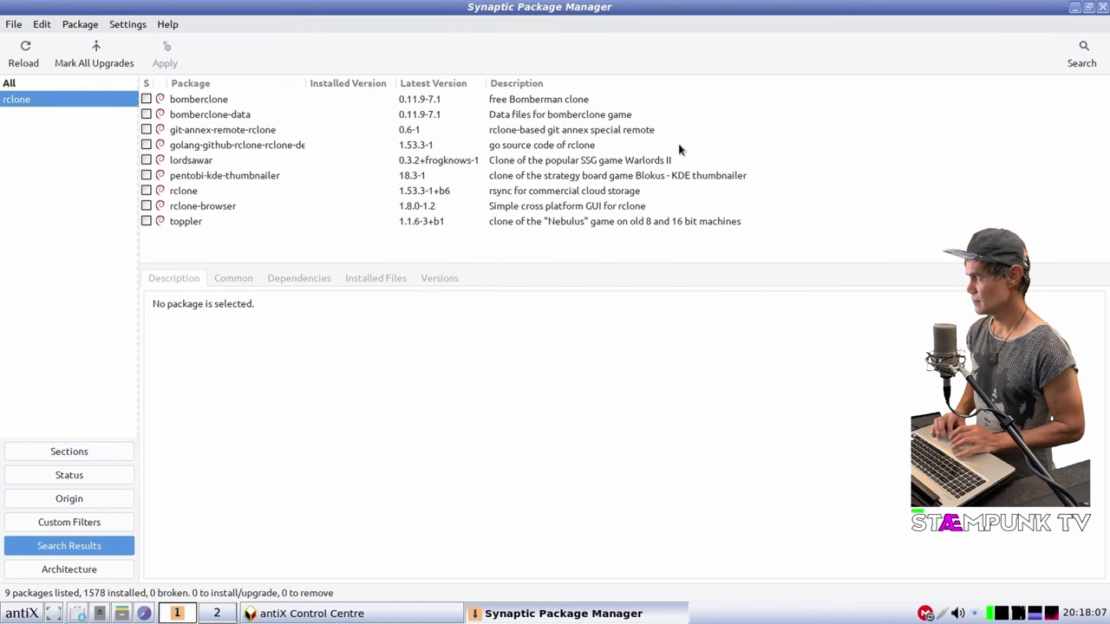
Mark rclone and rclone-browser for installation and review the 2-package, 43.7 MB summary
click(191, 192)
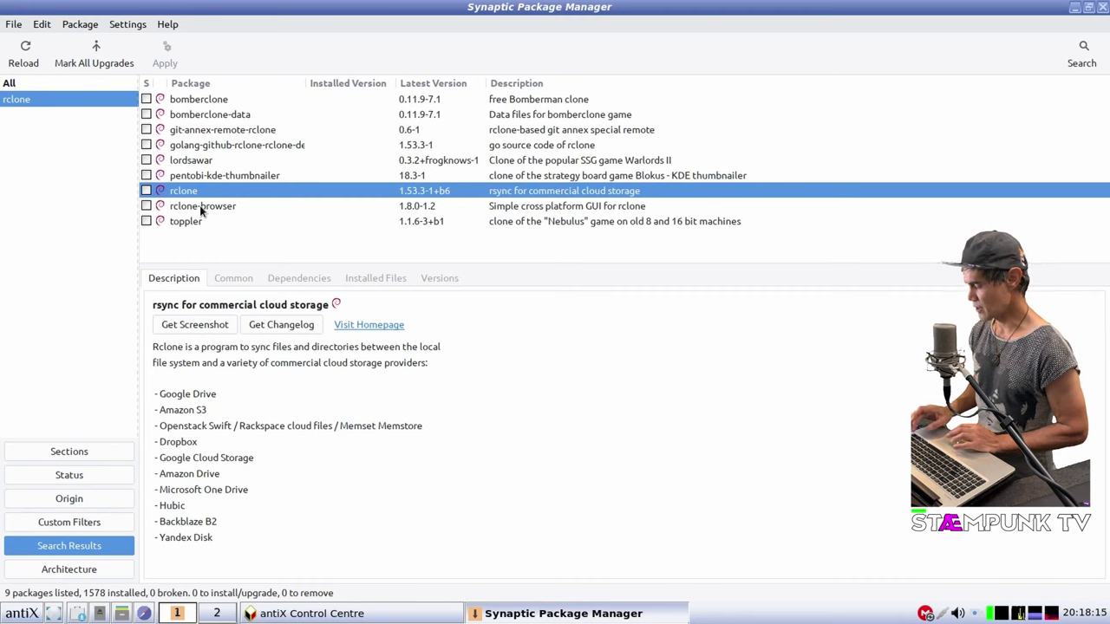
shift+click(200, 206)
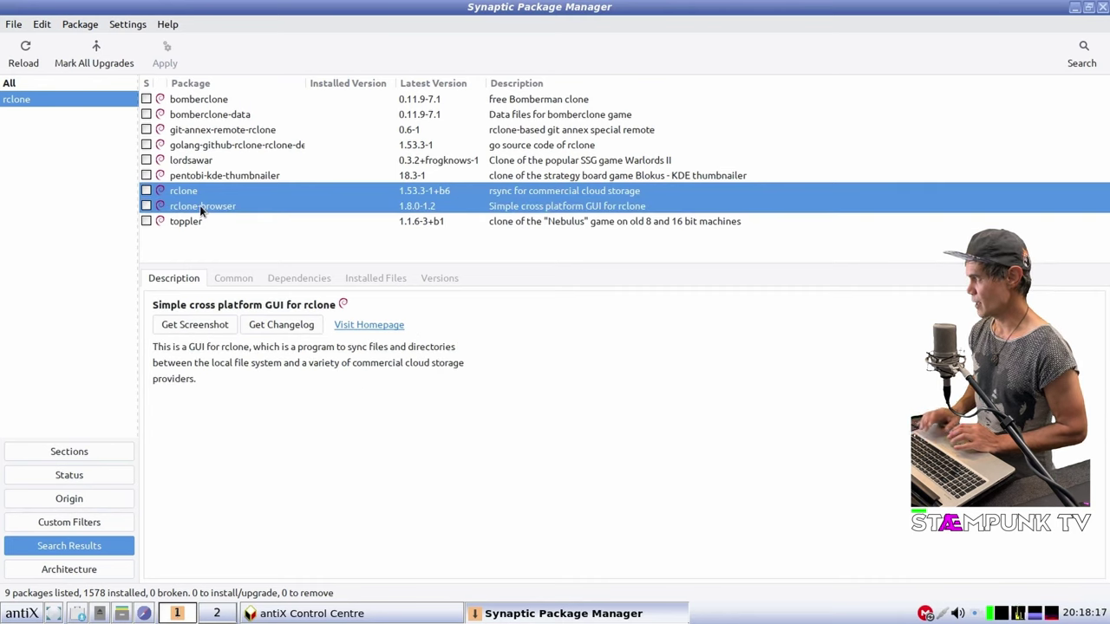
right_click(199, 205)
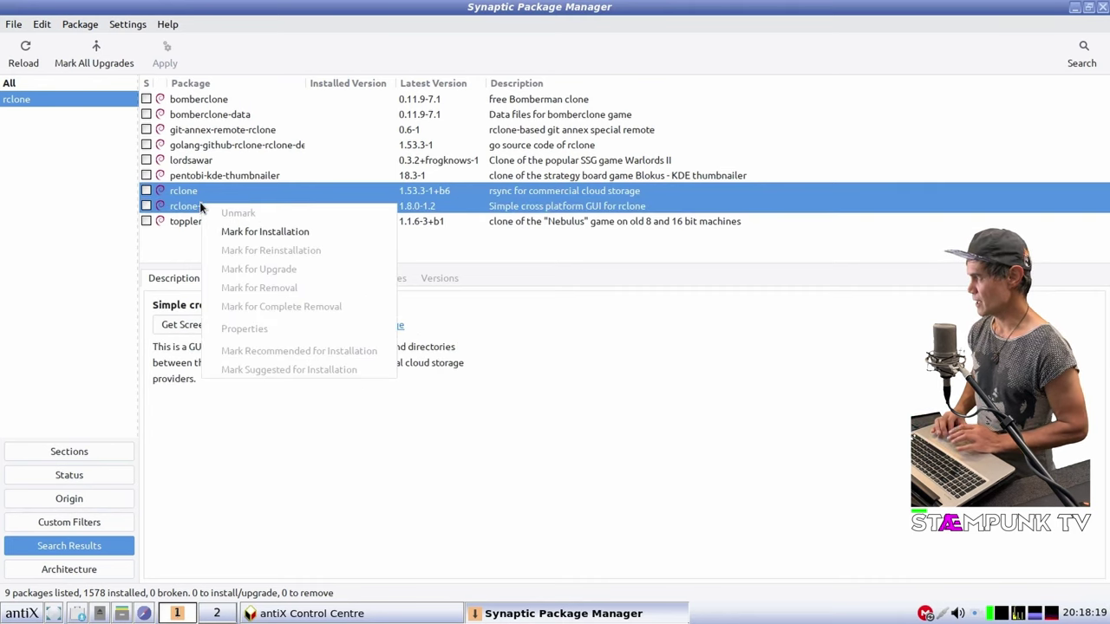
click(243, 232)
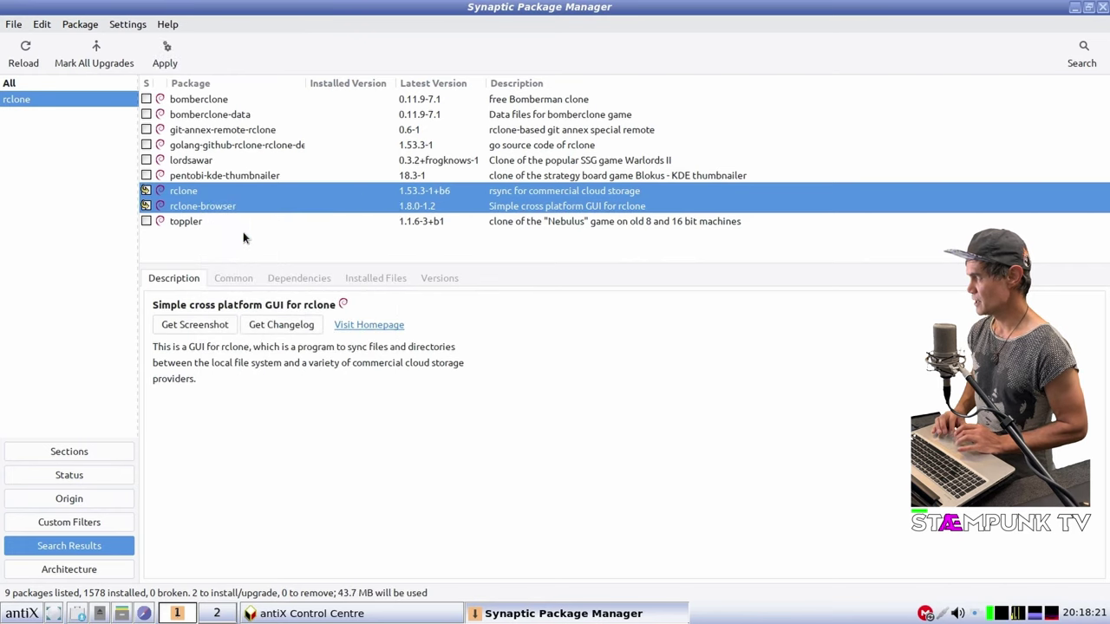
click(165, 52)
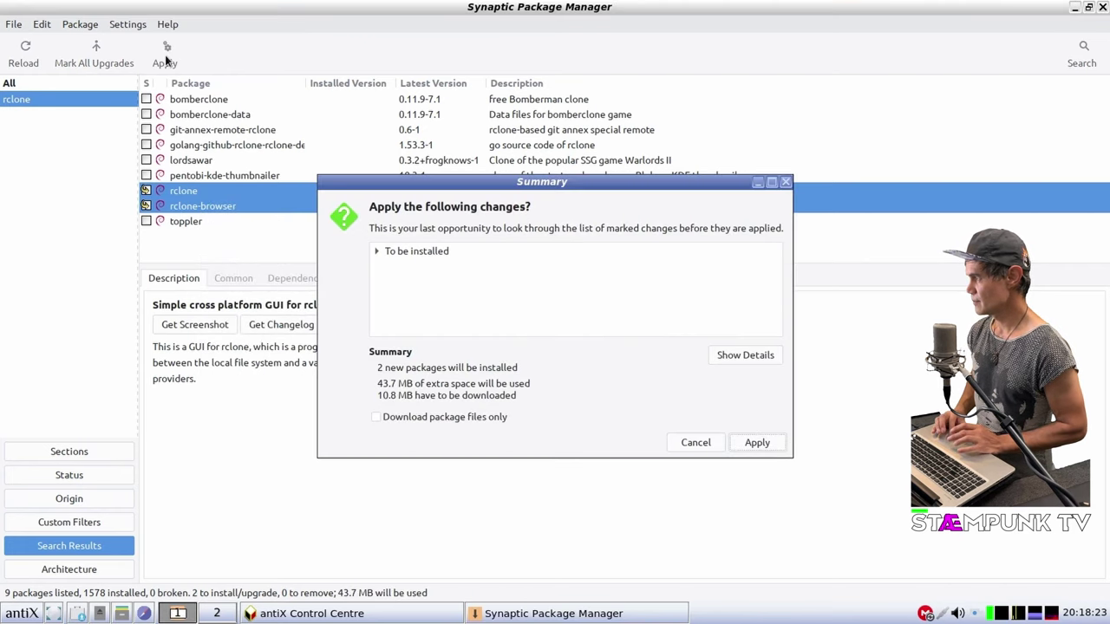
Install rclone 1.53.3 and rclone-browser 1.8.0 with auto-close on, then close Synaptic
click(748, 446)
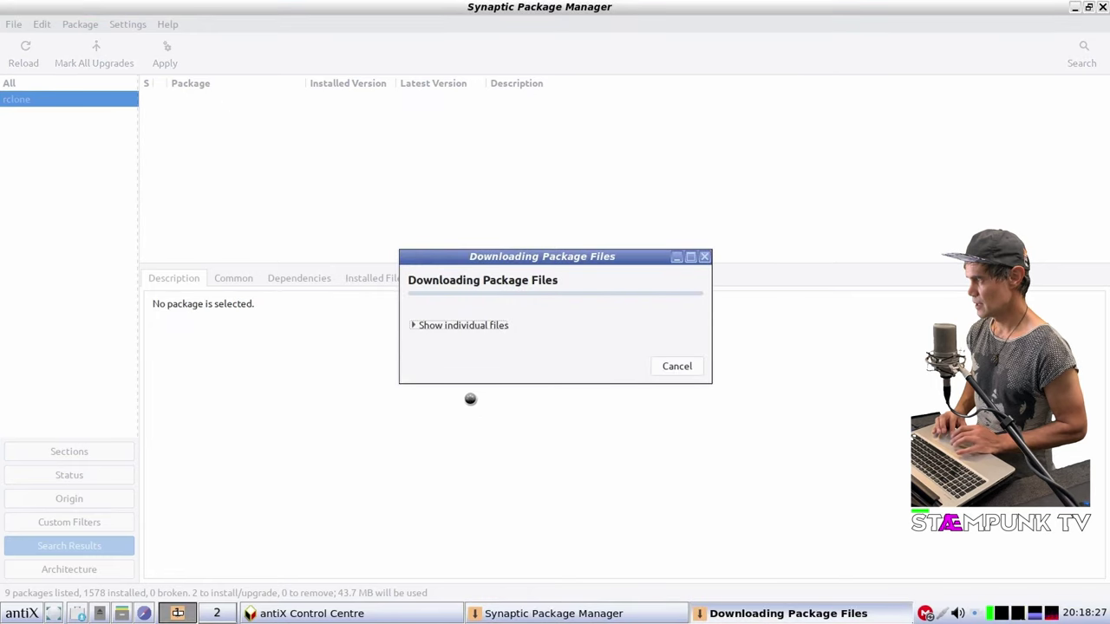
click(413, 326)
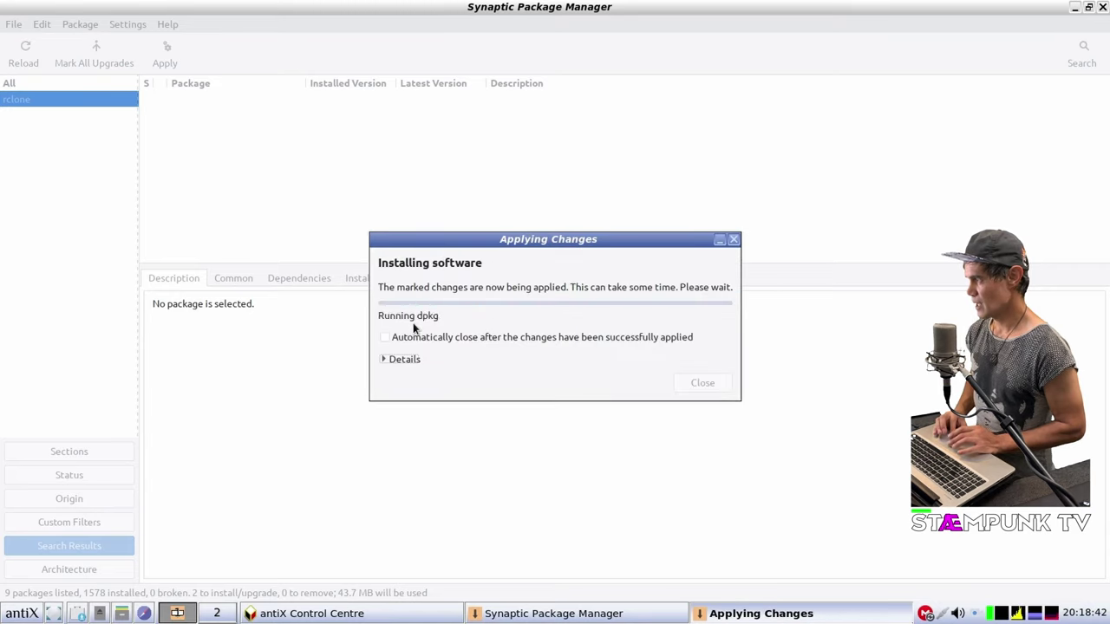
click(384, 359)
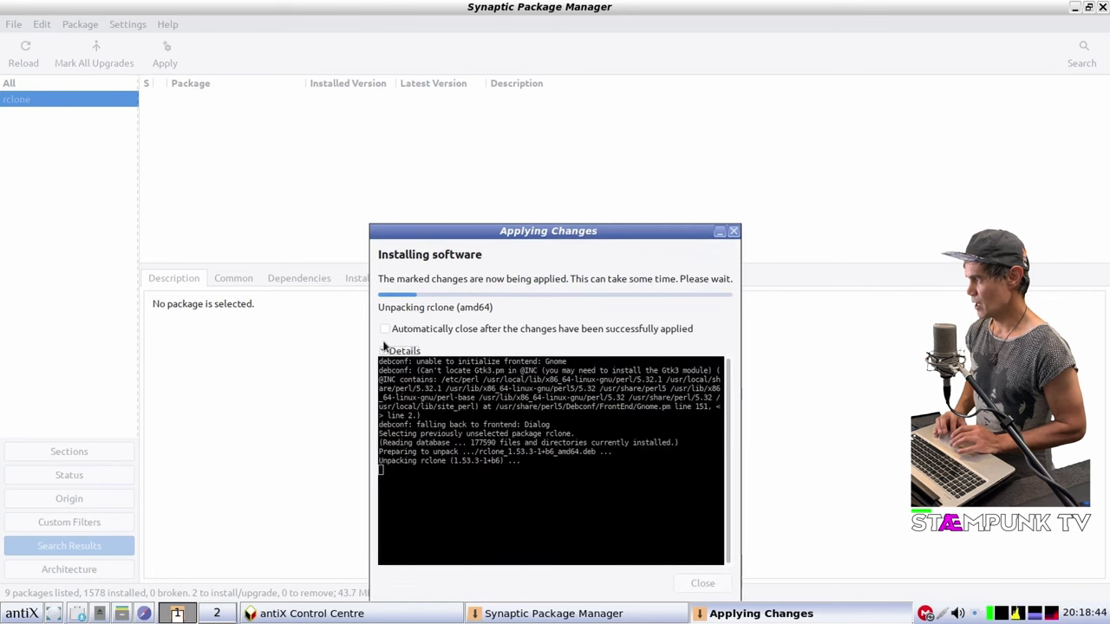
click(385, 330)
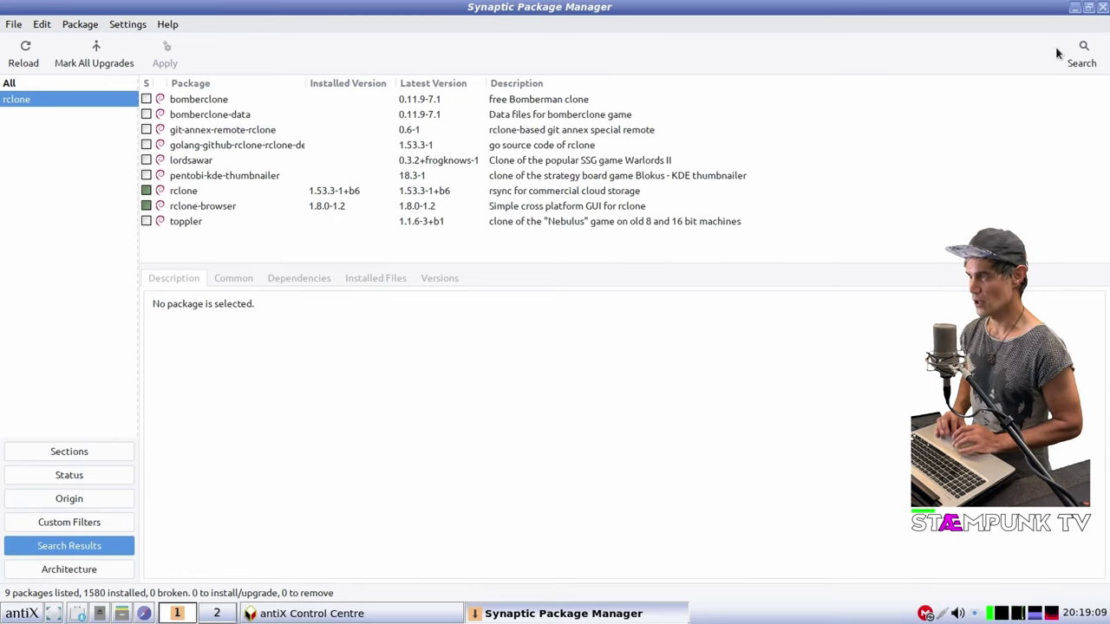
click(1102, 8)
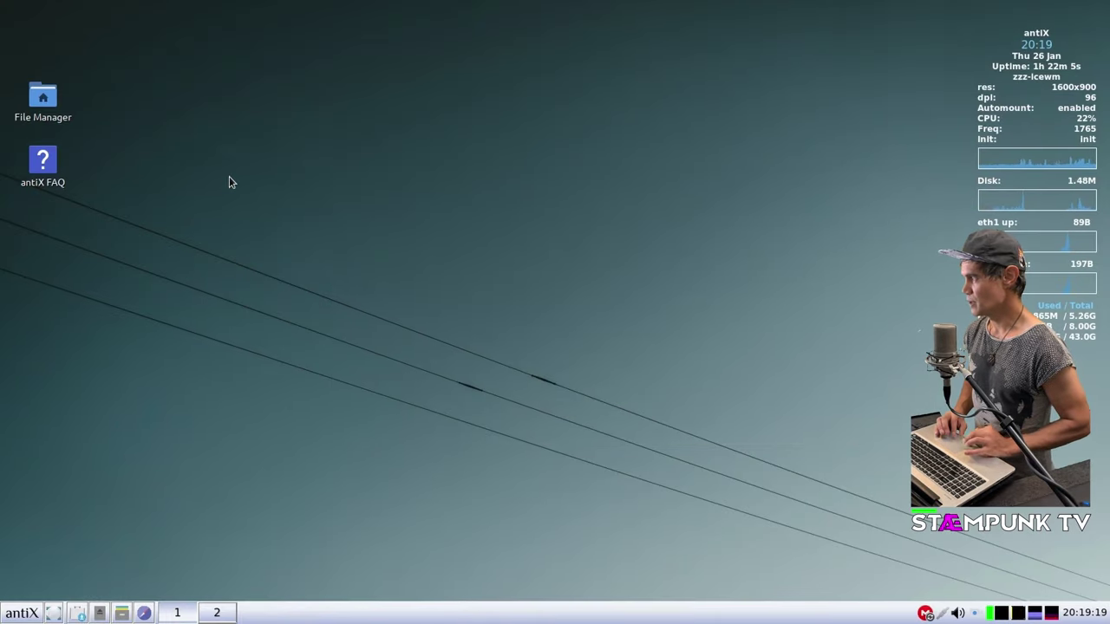
Start Rclone Browser from the desktop menu under Applications > Internet
right_click(230, 177)
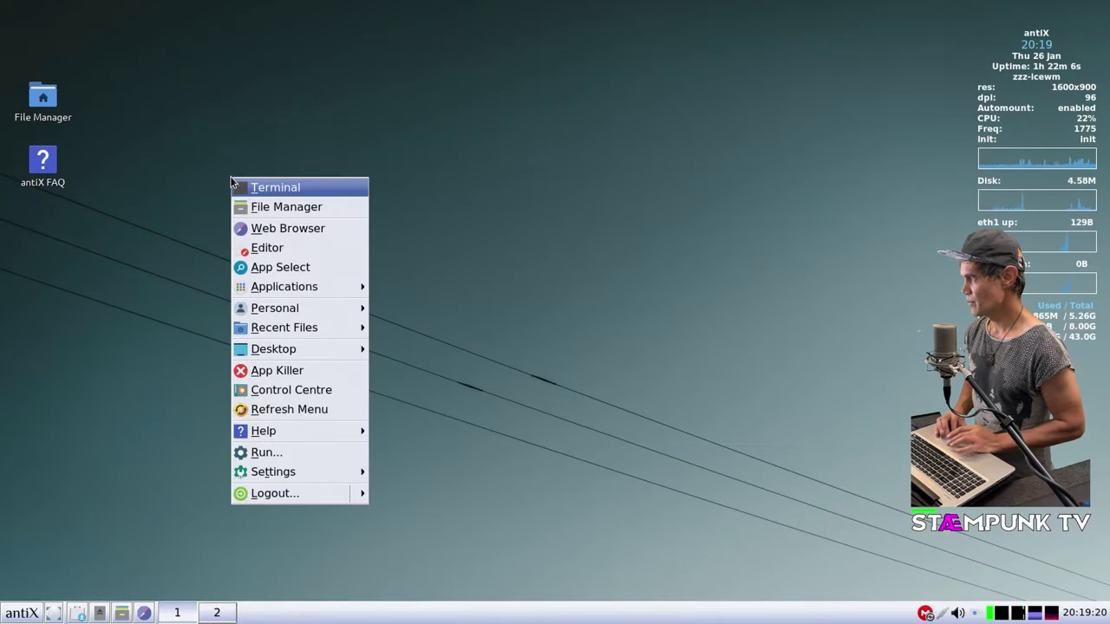
mouse_move(293, 287)
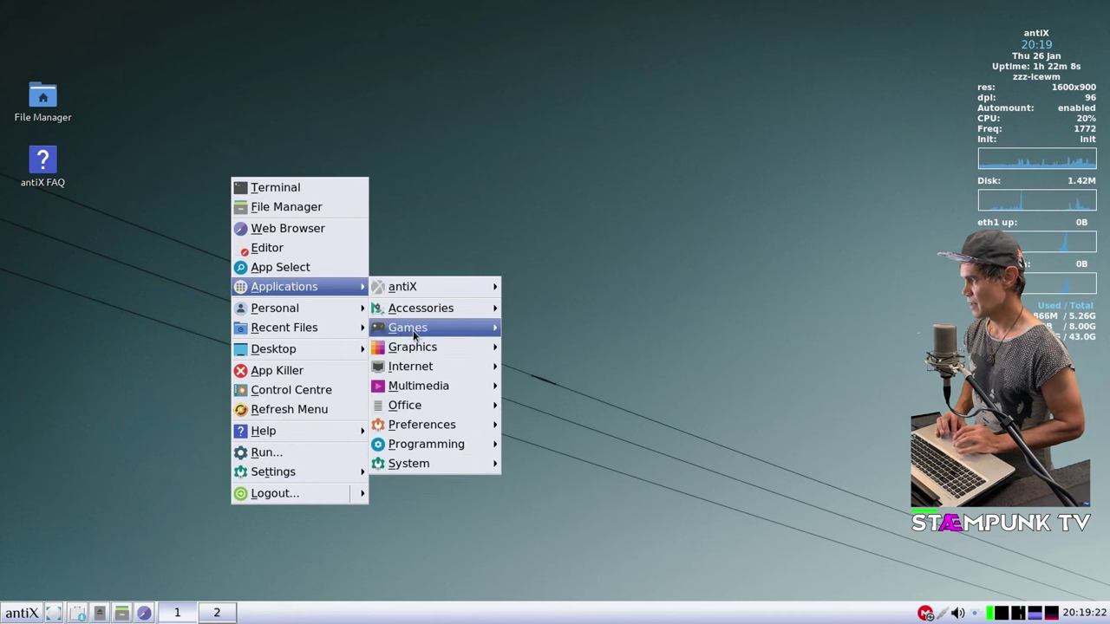
mouse_move(414, 366)
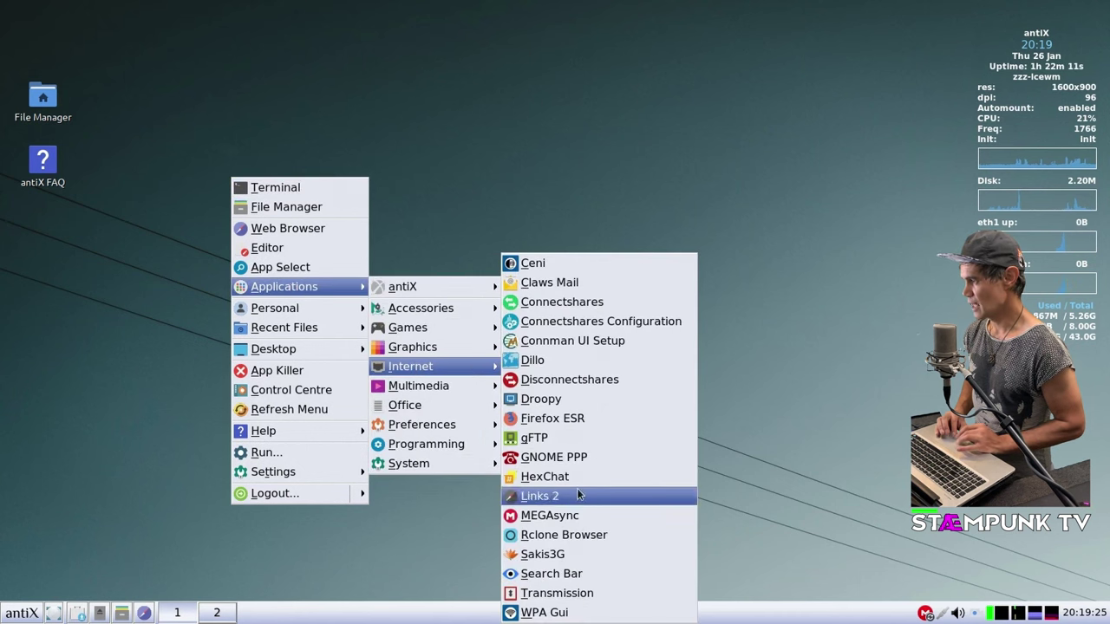
click(573, 536)
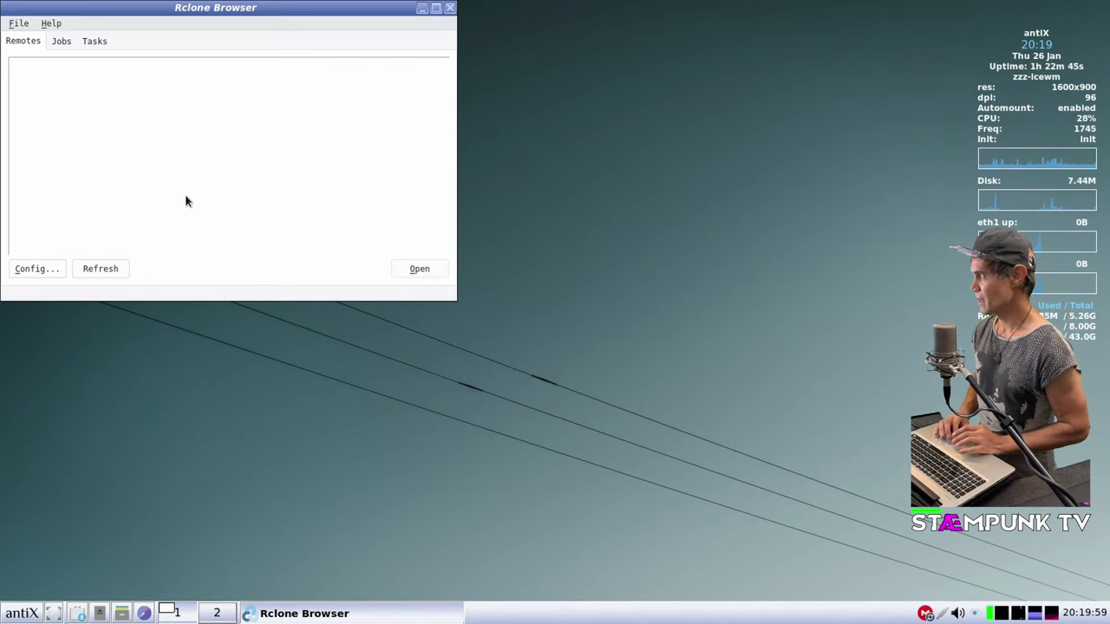
Begin a new rclone remote named StaemTV
click(38, 267)
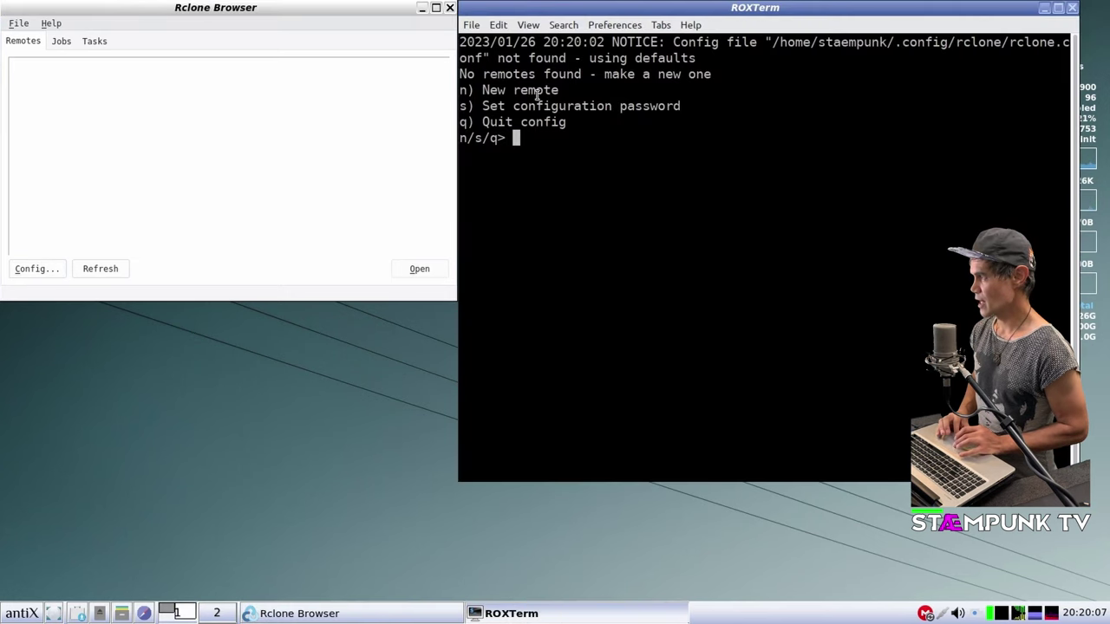
text(n)
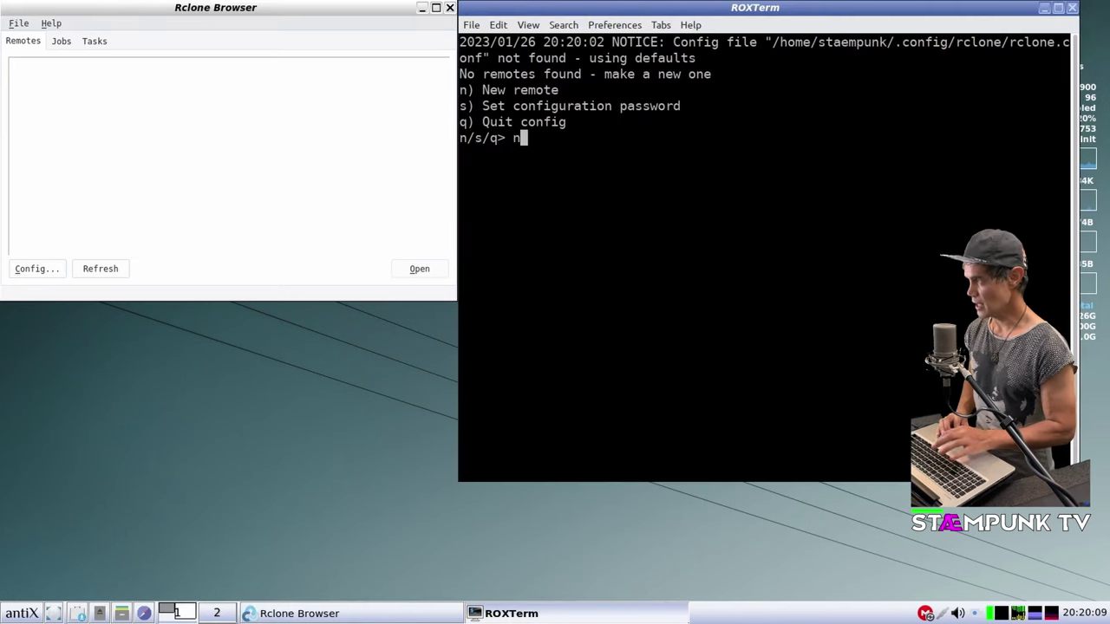
key(Return)
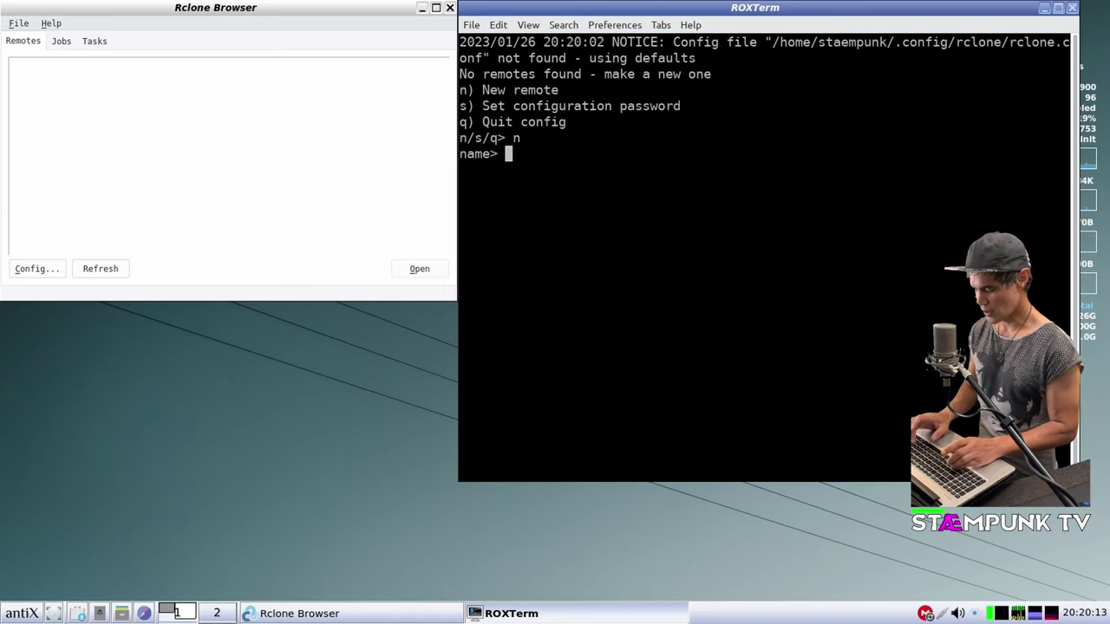
text(Staem)
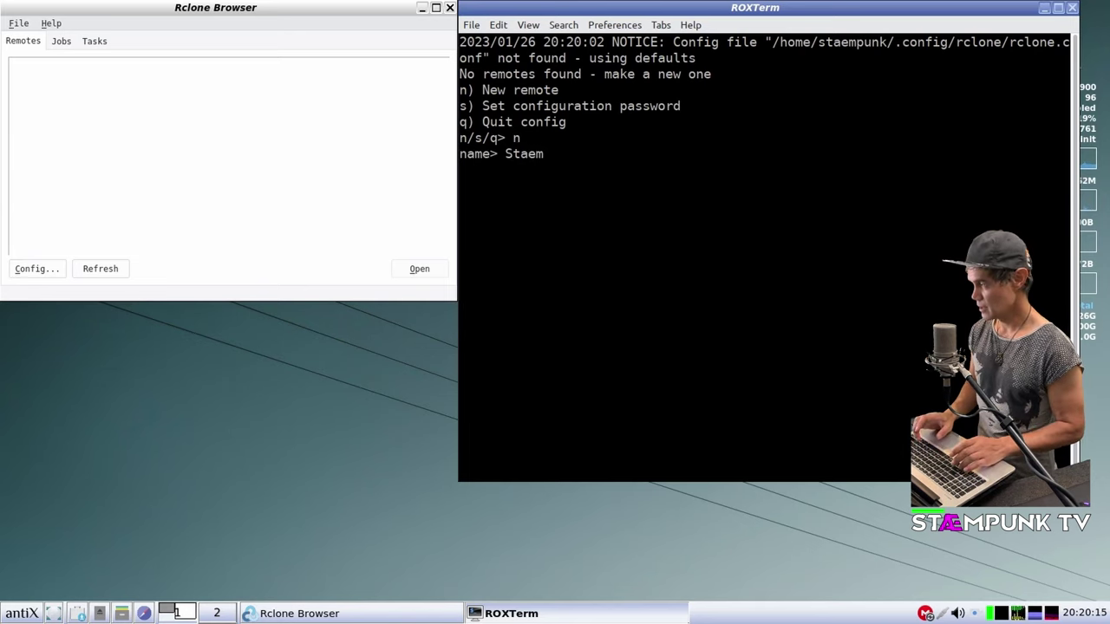
text(TV)
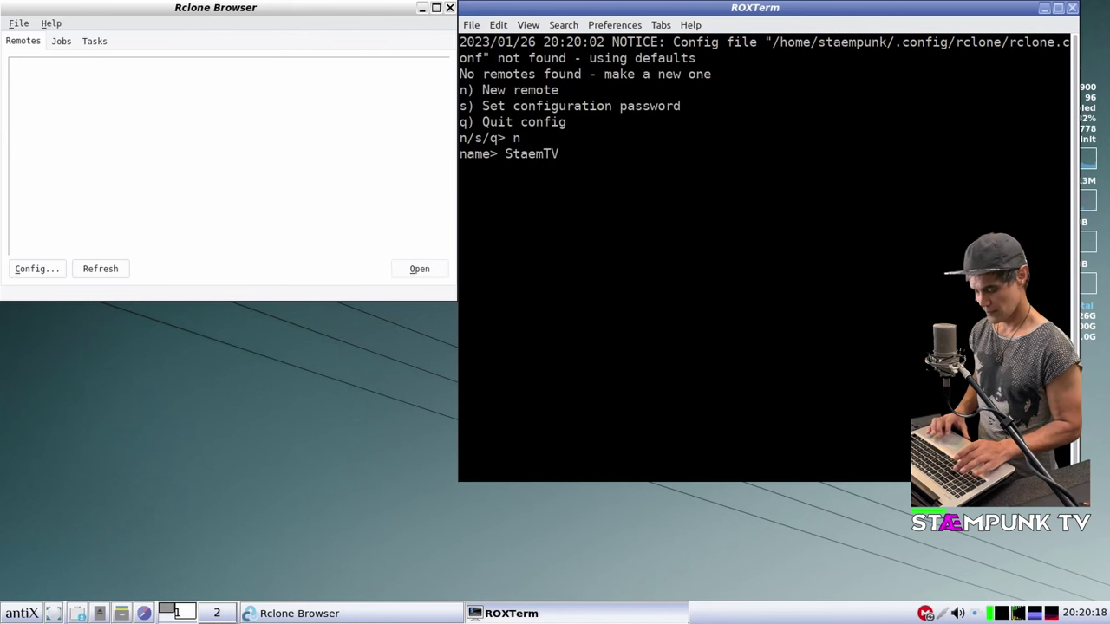
key(Return)
Maximize the terminal and scroll the storage list to locate Google Drive (13)
key(alt+F10)
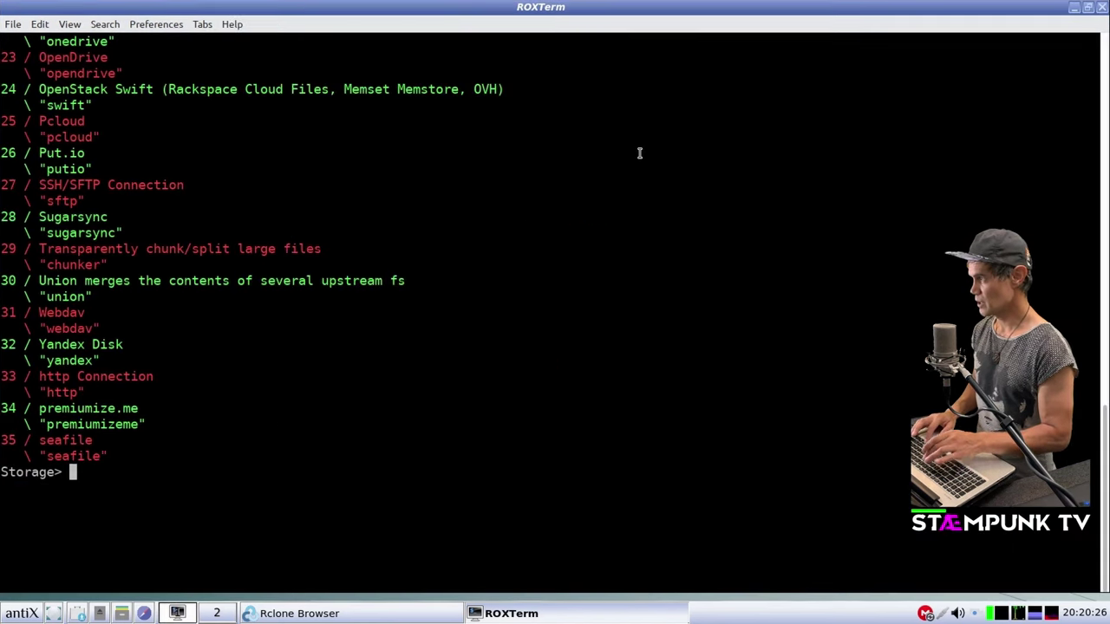
scroll(490, 298, up, 10)
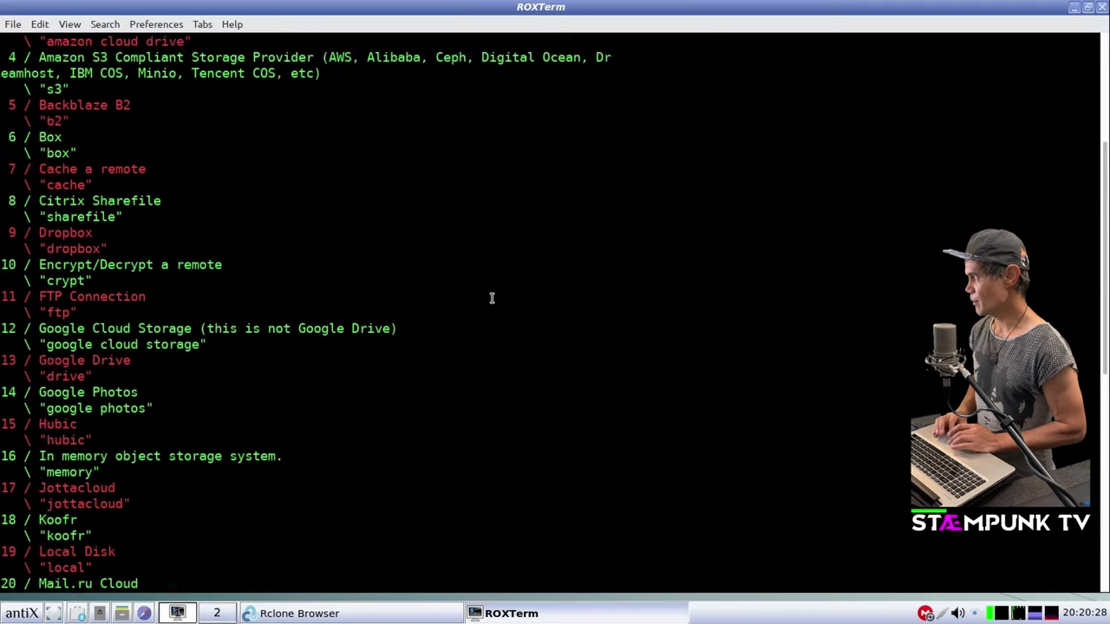
scroll(252, 277, up, 3)
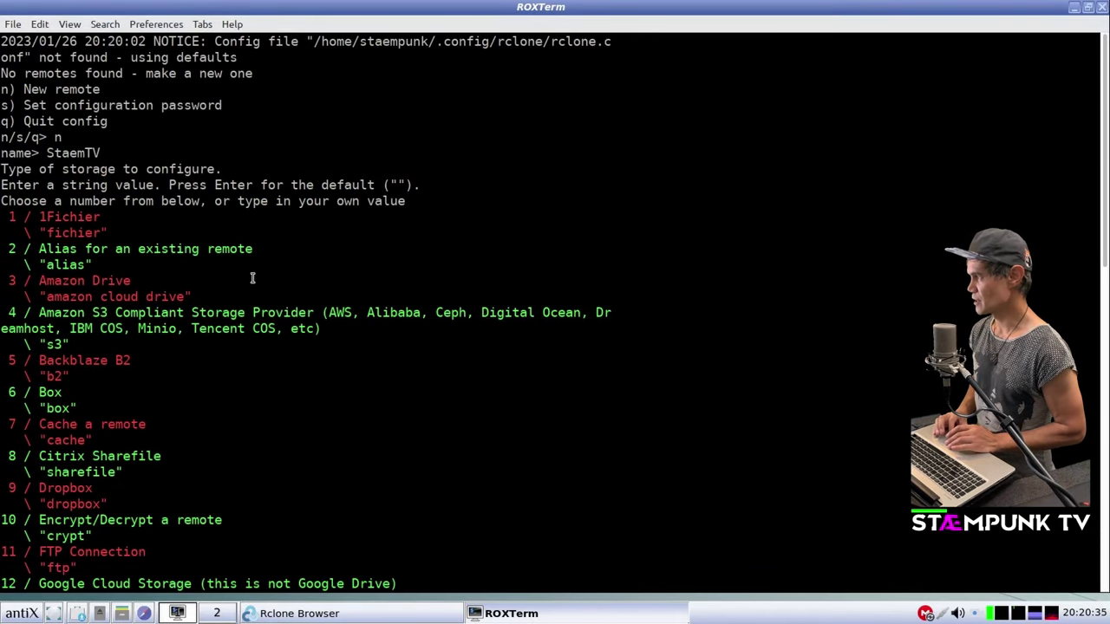
scroll(252, 278, down, 4)
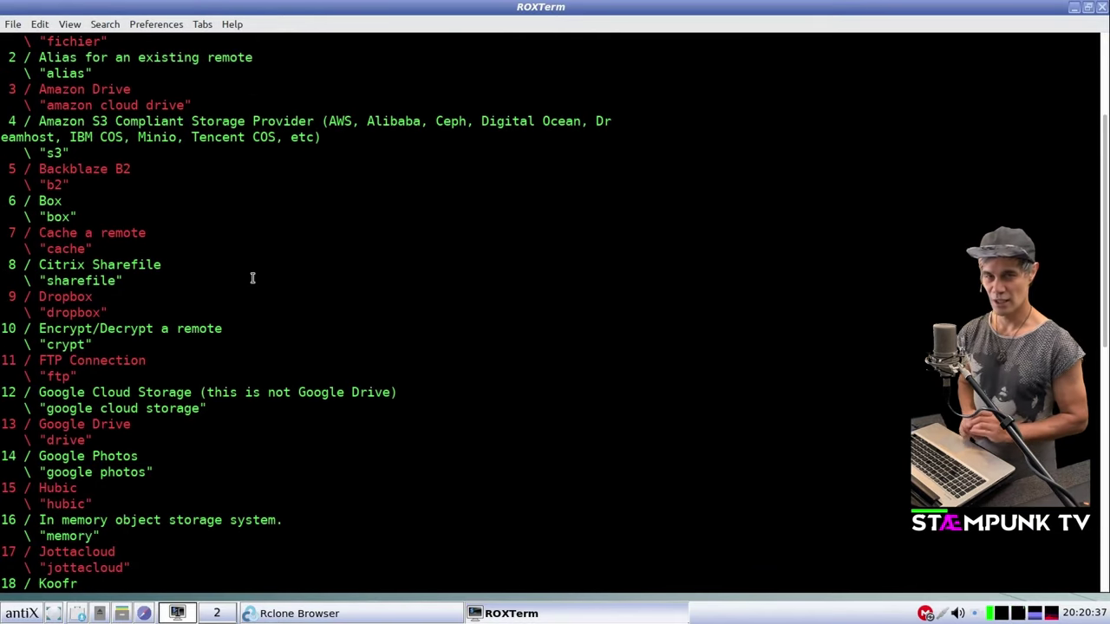
scroll(253, 278, down, 1)
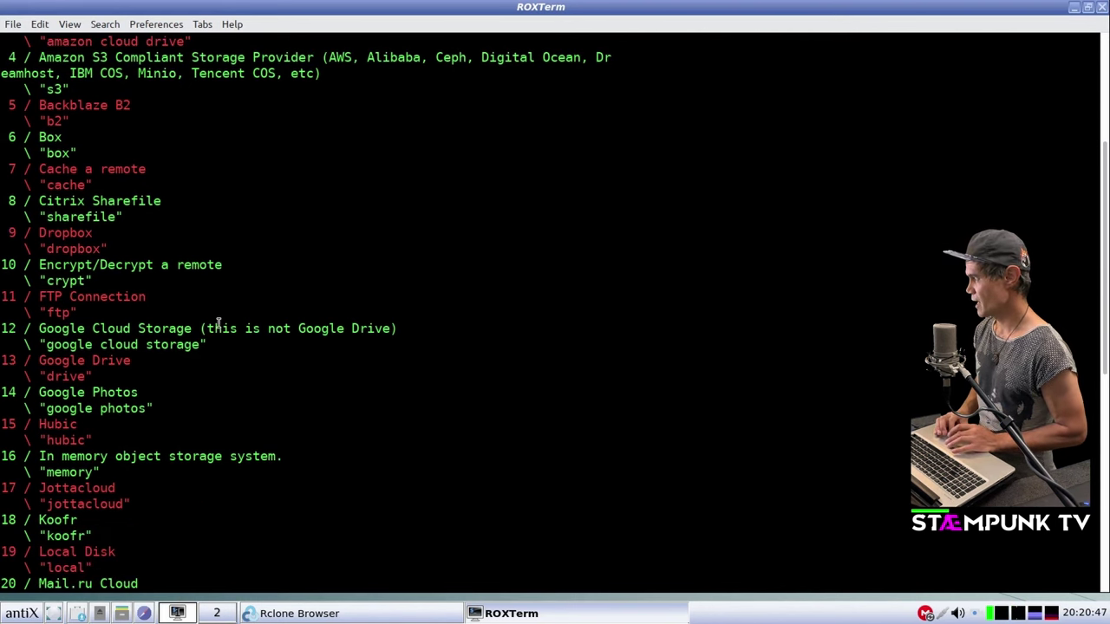
scroll(218, 322, down, 1)
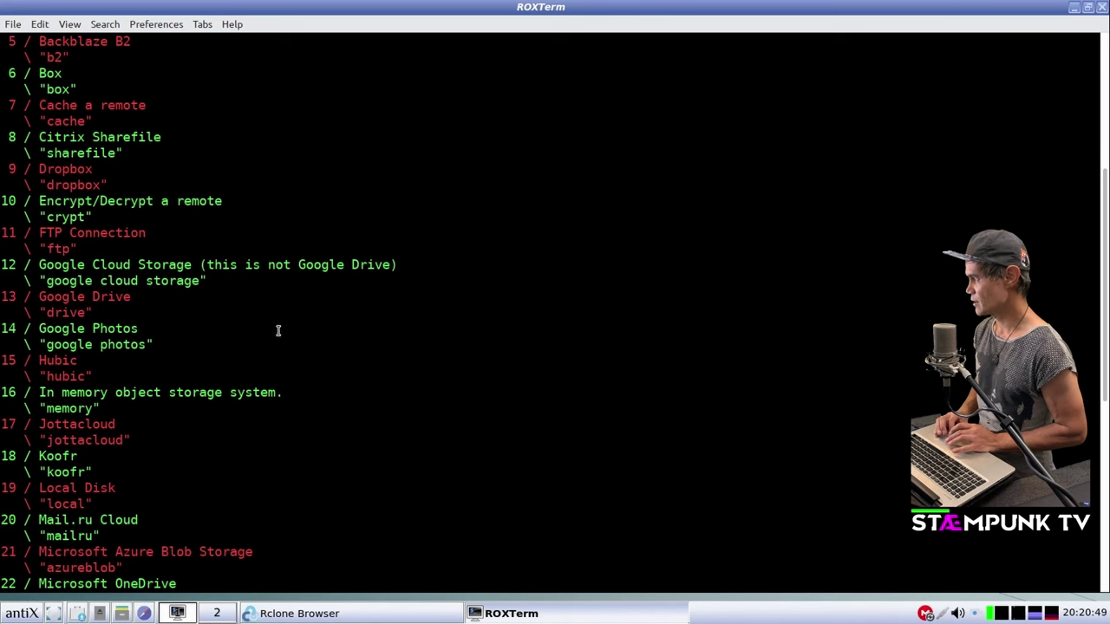
scroll(277, 331, down, 3)
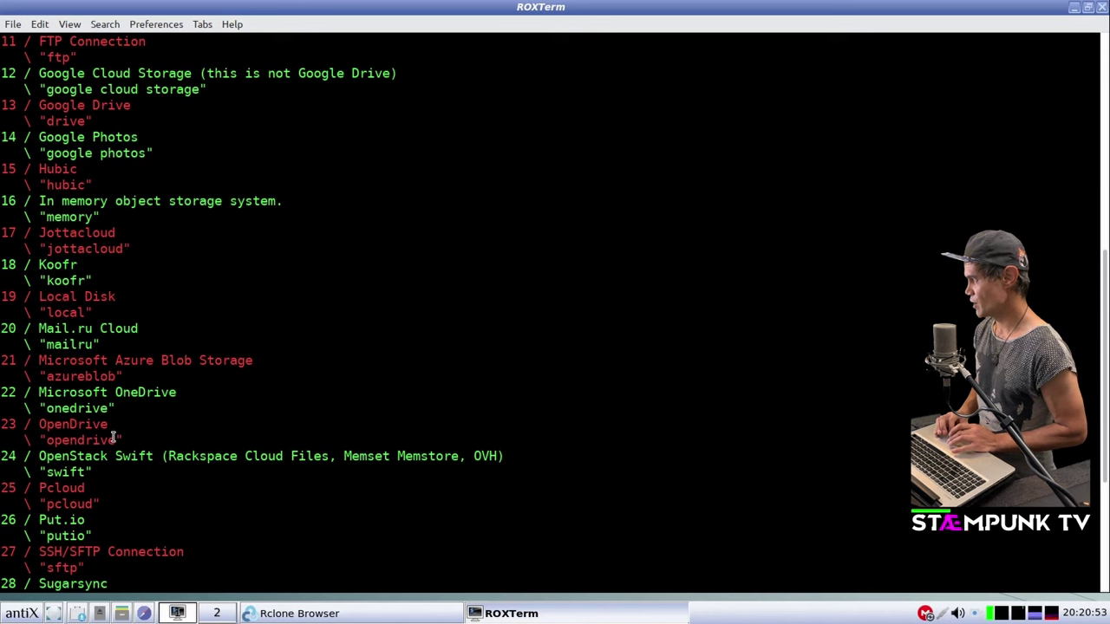
scroll(178, 440, down, 2)
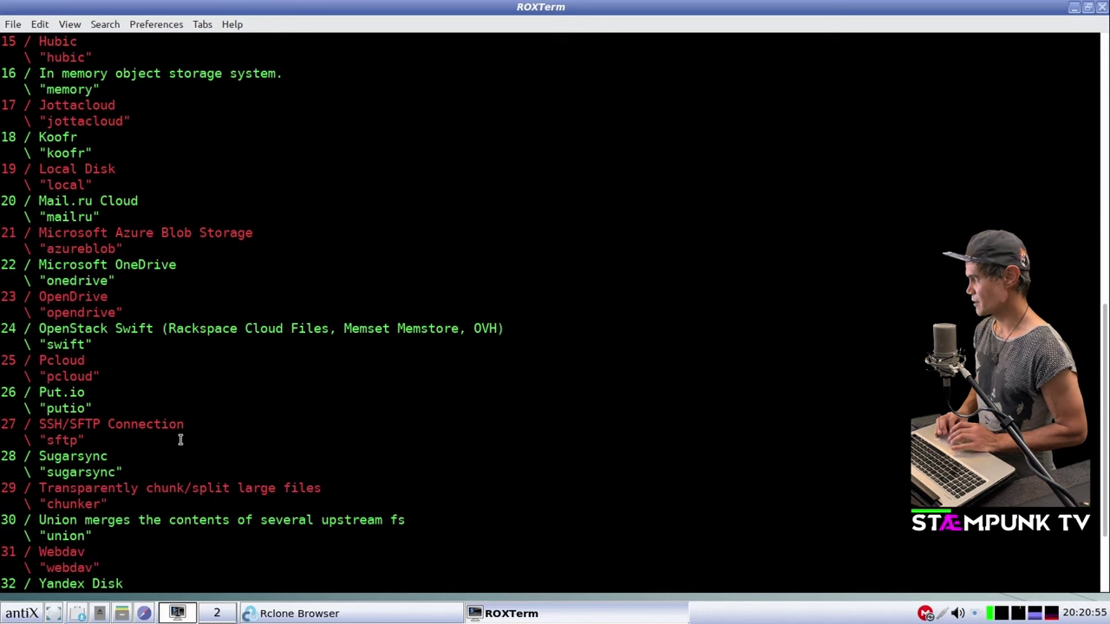
scroll(180, 440, up, 3)
scroll(181, 439, up, 3)
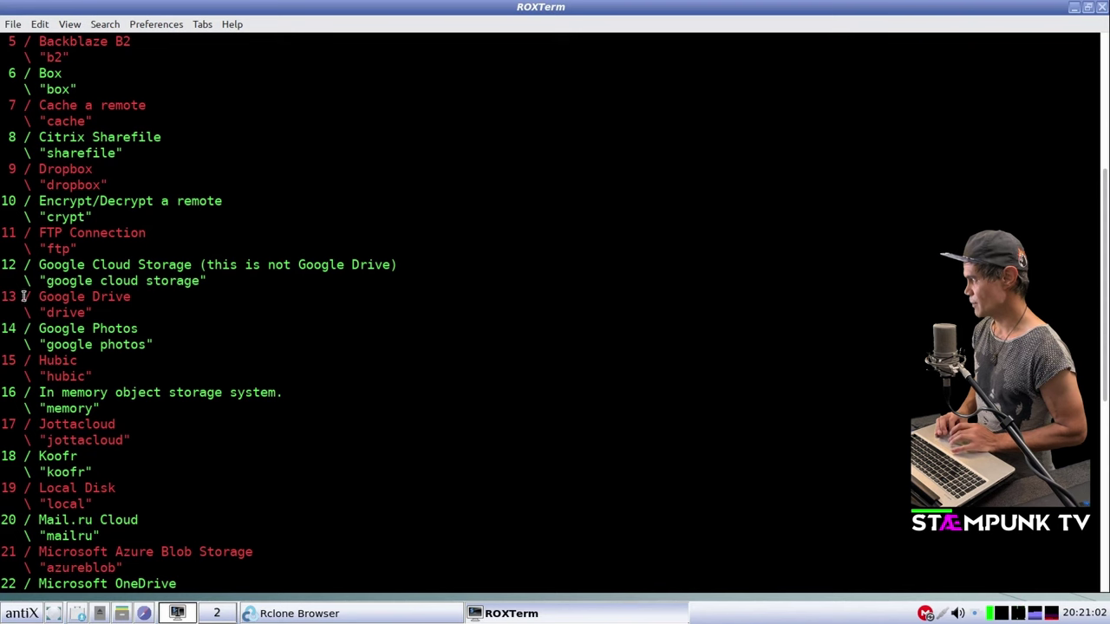
scroll(222, 301, down, 10)
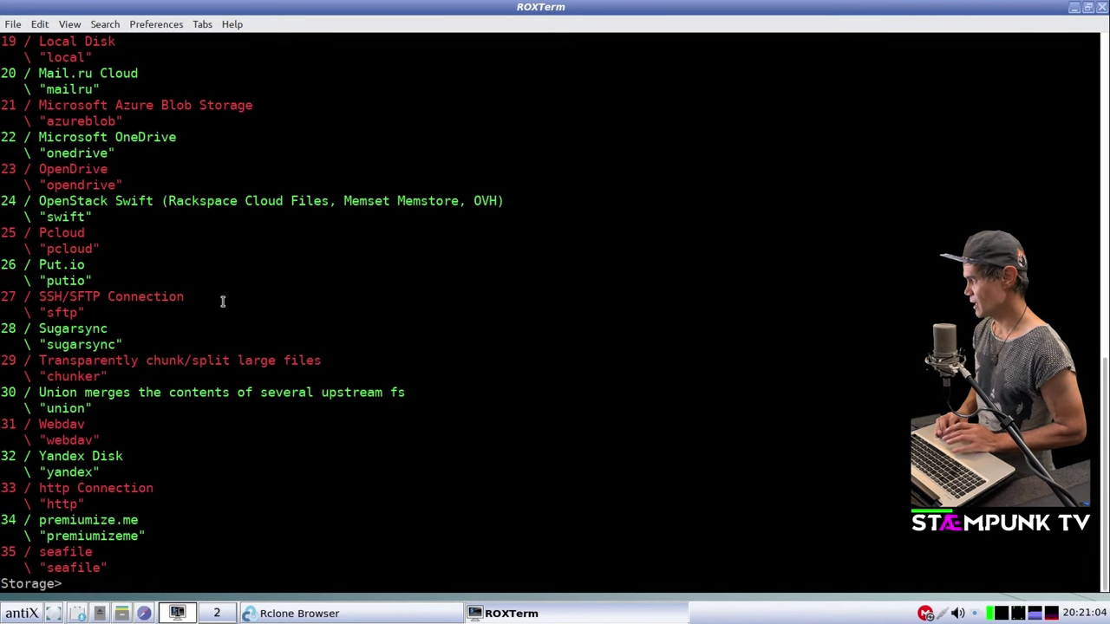
Choose storage type 13 (Google Drive) and leave client ID and secret blank
text(13)
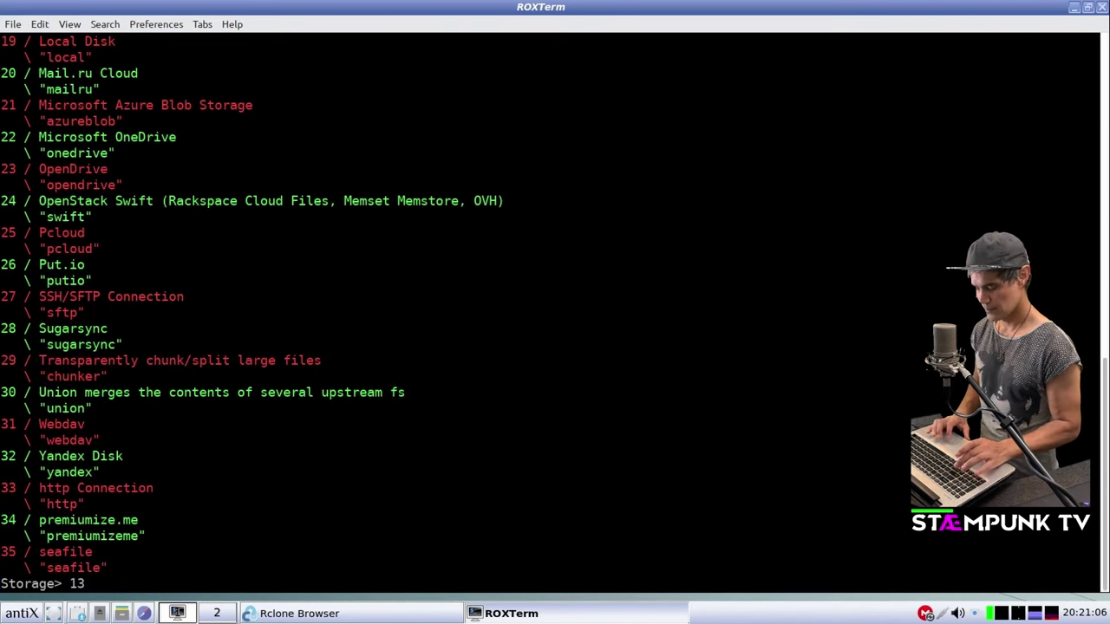
key(Return)
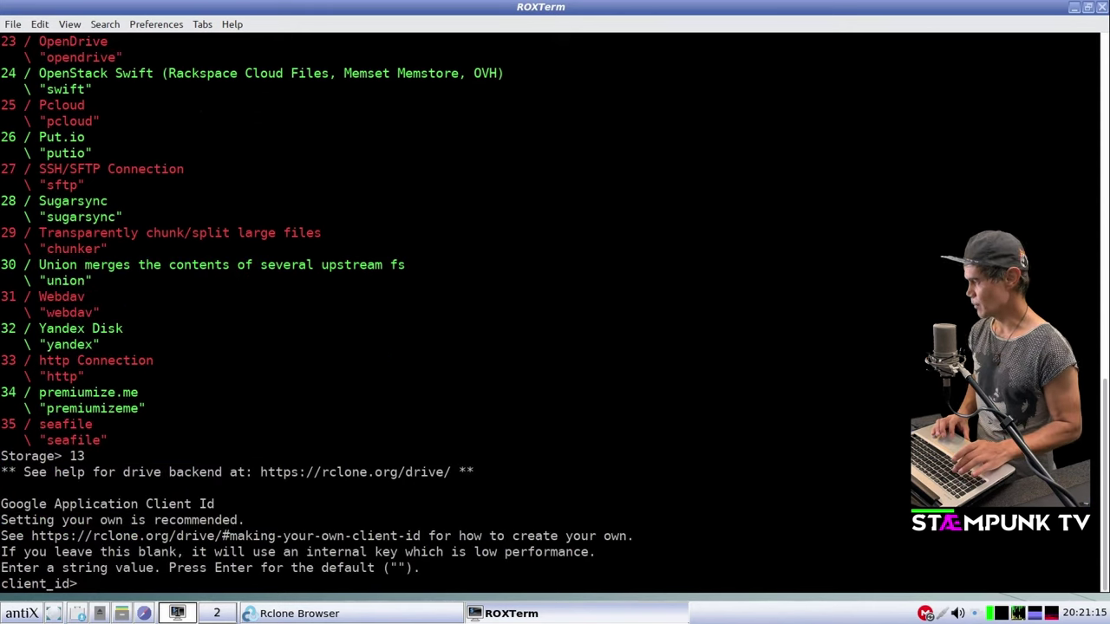
key(Return)
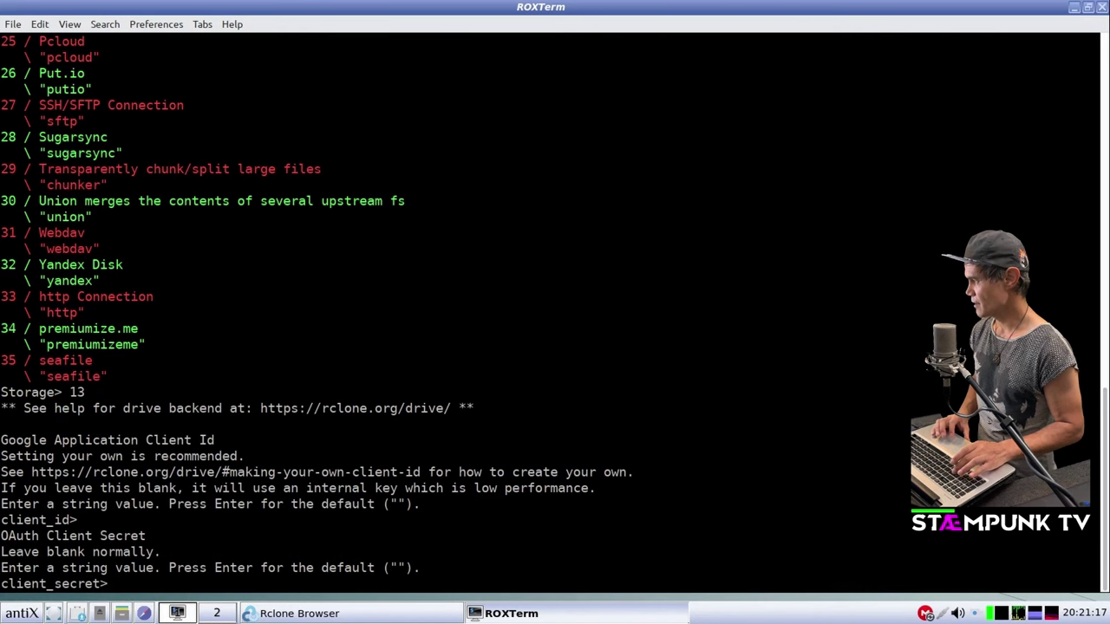
key(Return)
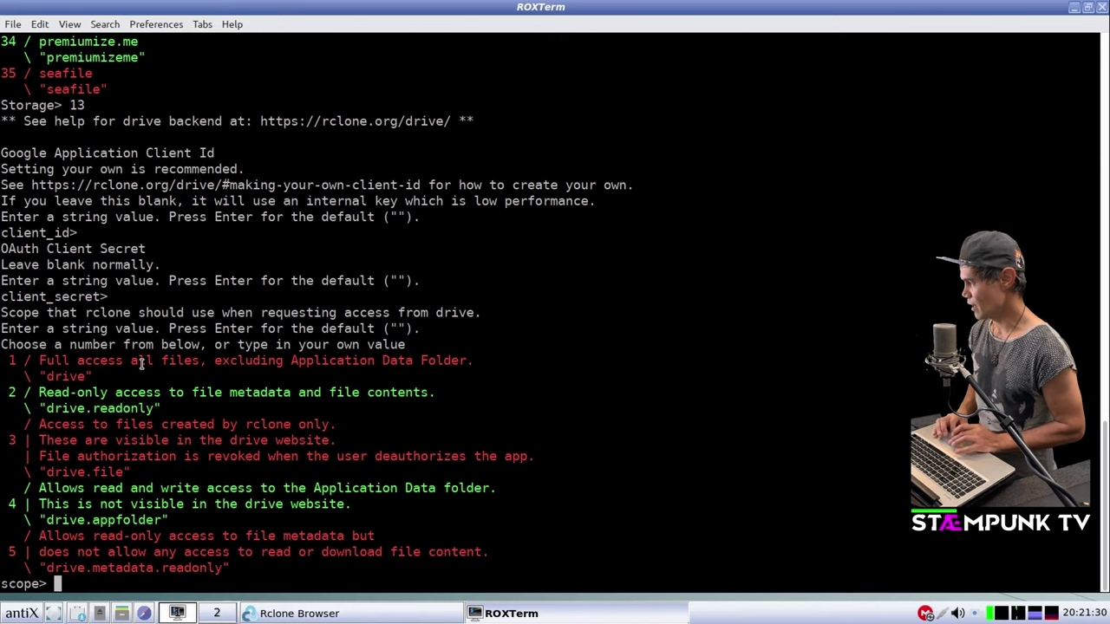
Set scope 1 (full access), skip root folder, service account and advanced config, accept auto config
text(1)
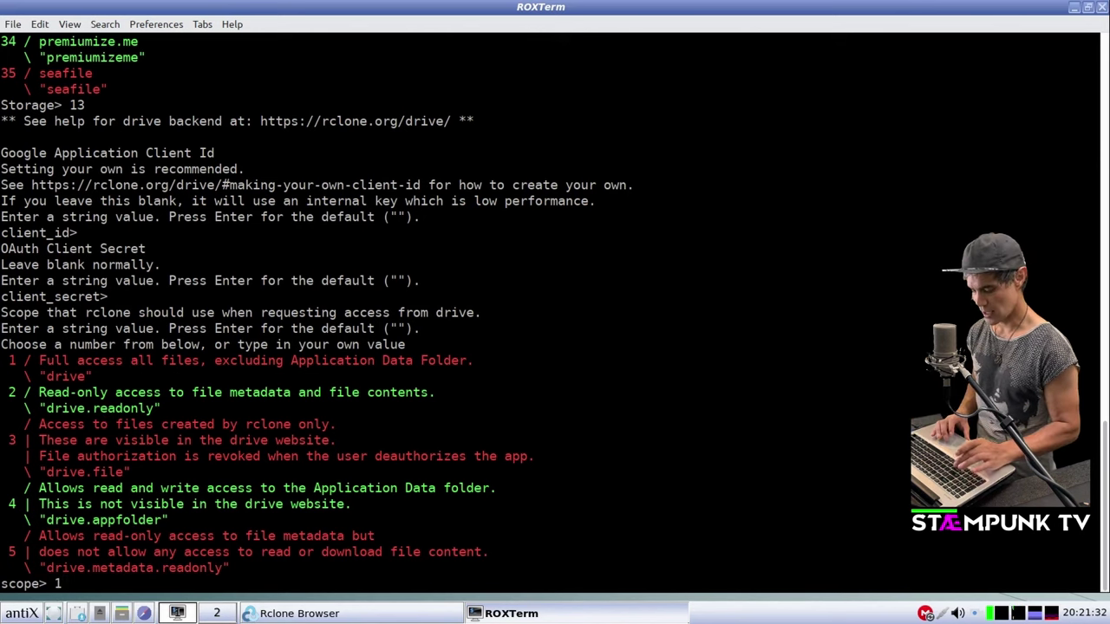
key(Return)
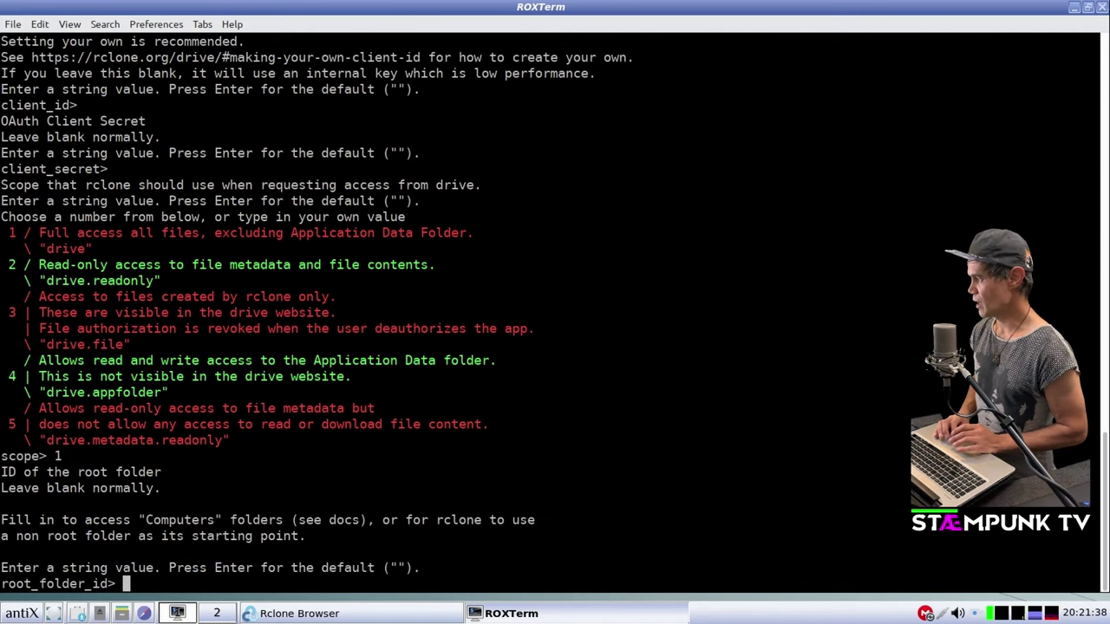
key(Return)
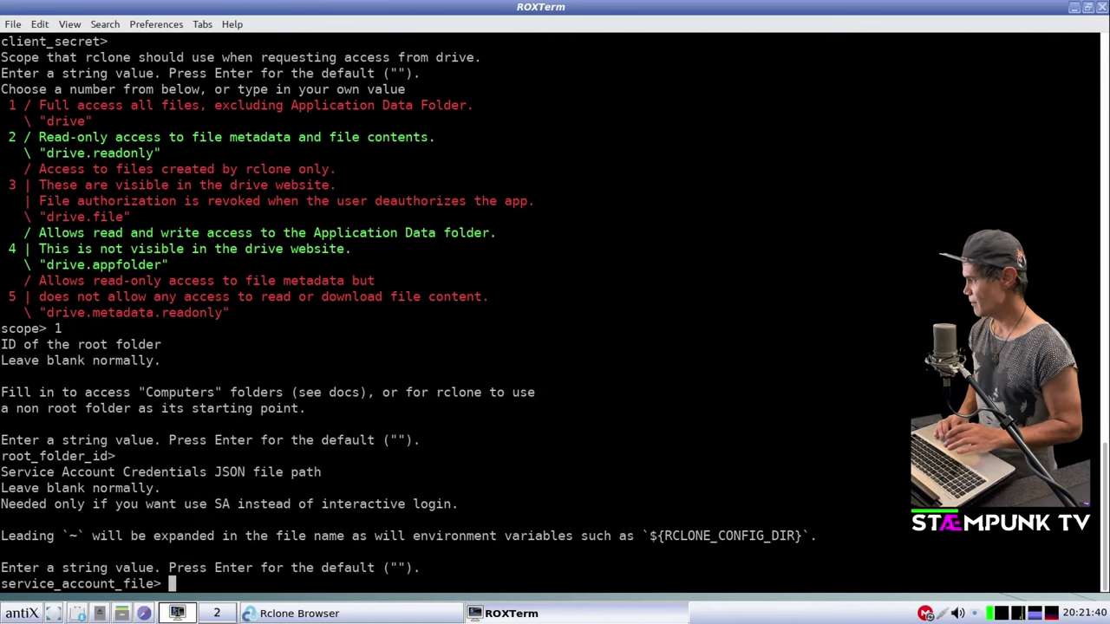
key(Return)
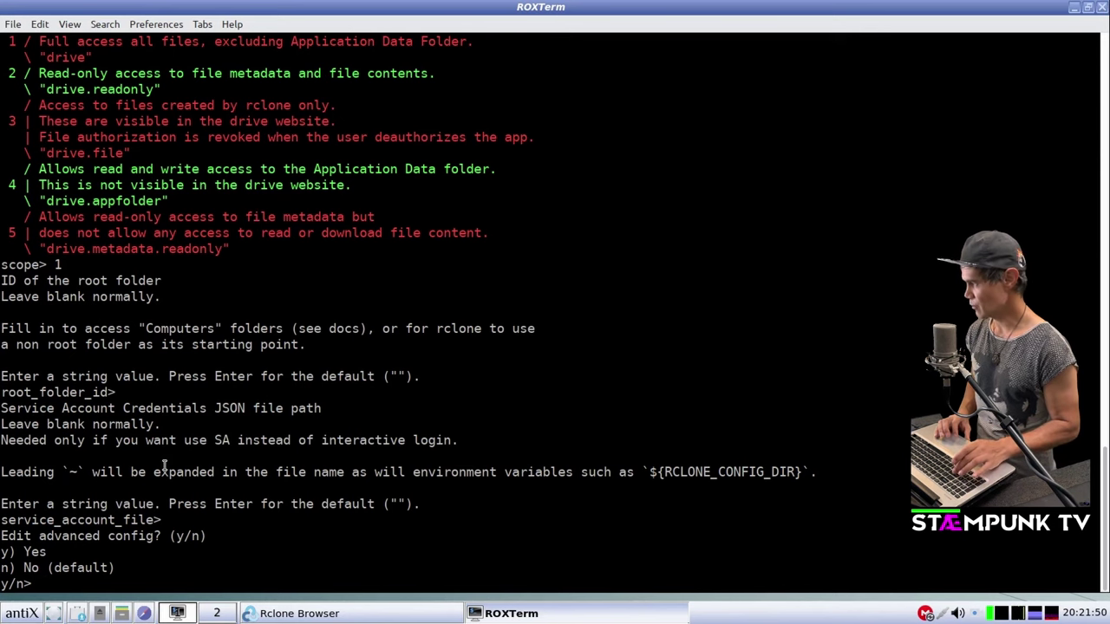
key(Return)
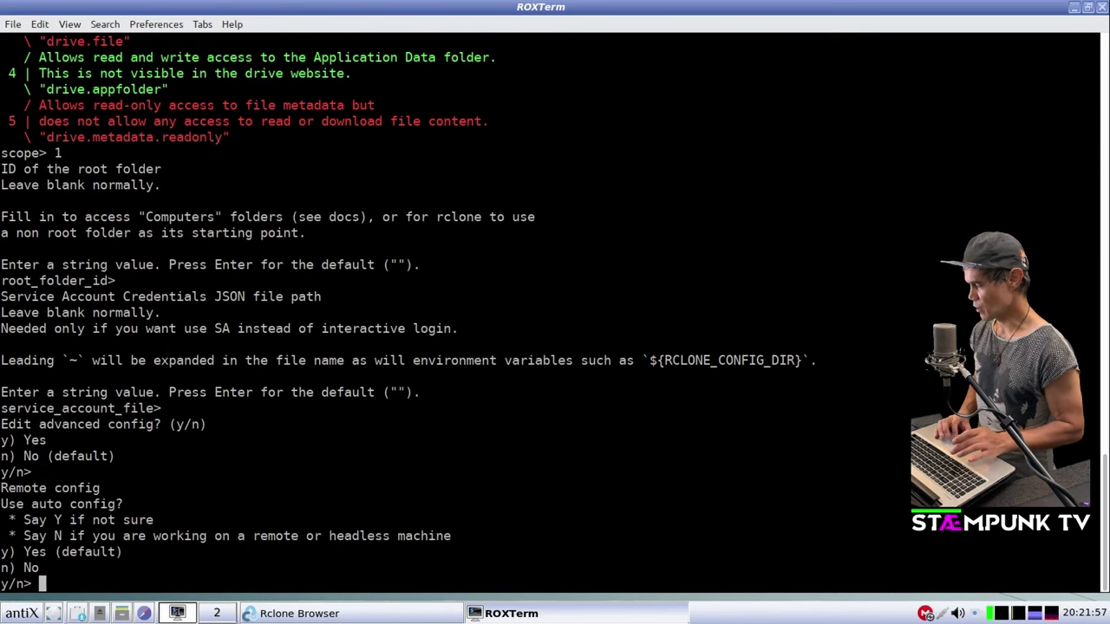
key(Return)
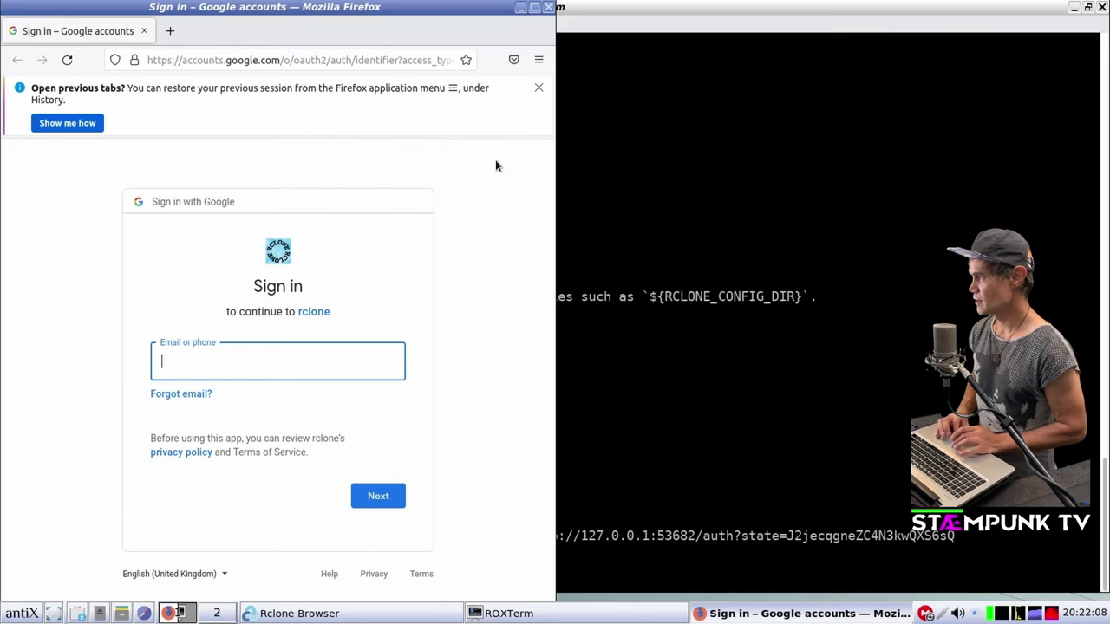
Dismiss the restore-tabs notice and sign in with the Google account e-mail and password
click(538, 87)
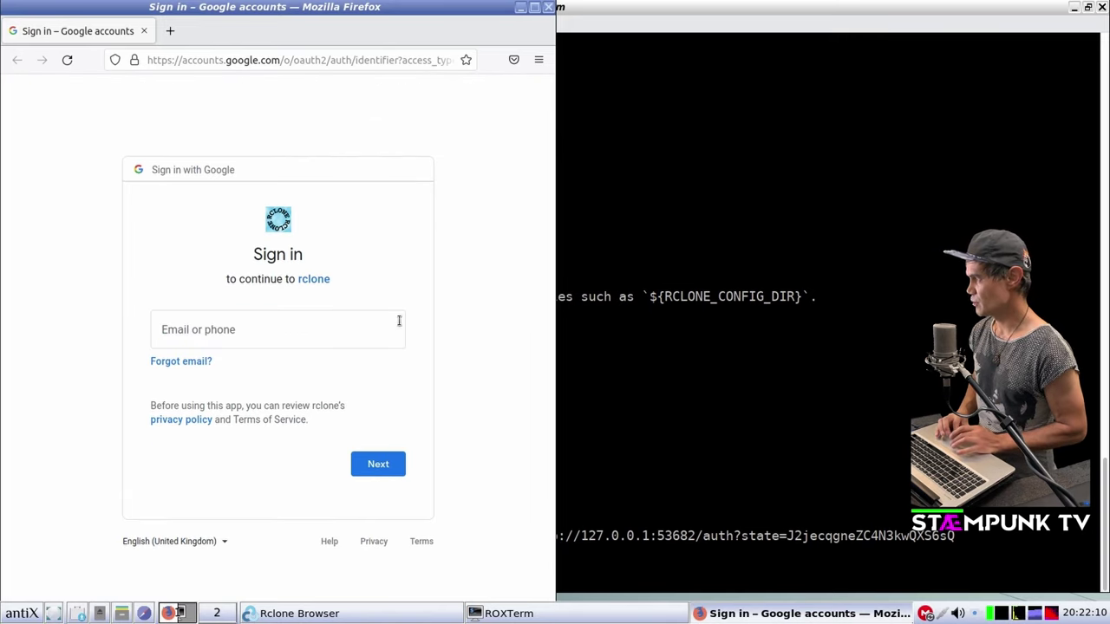
click(330, 325)
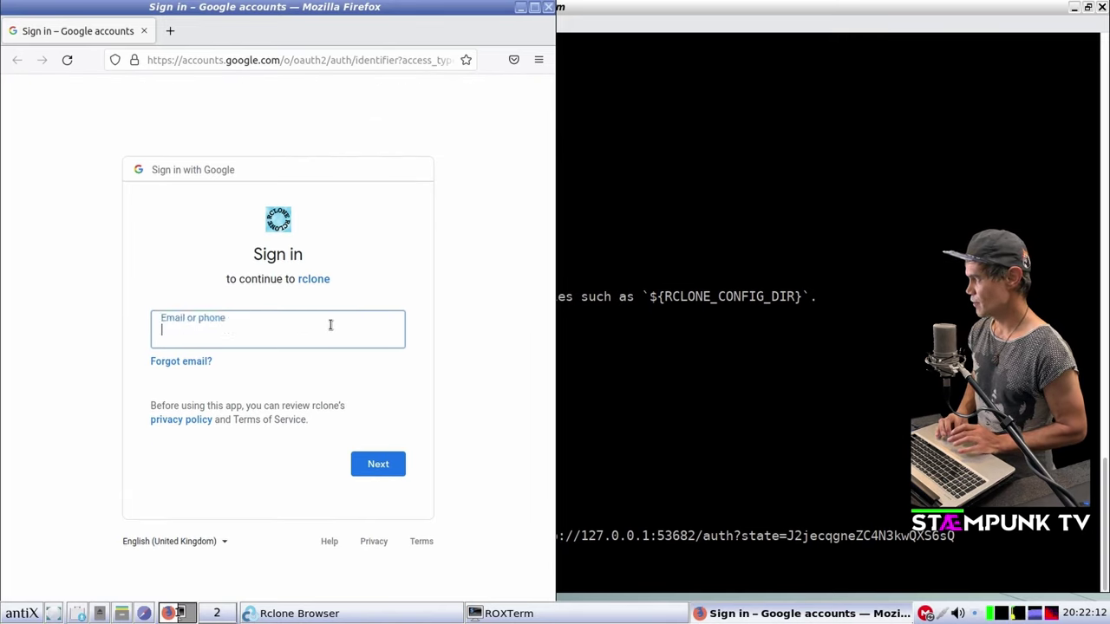
key(Return)
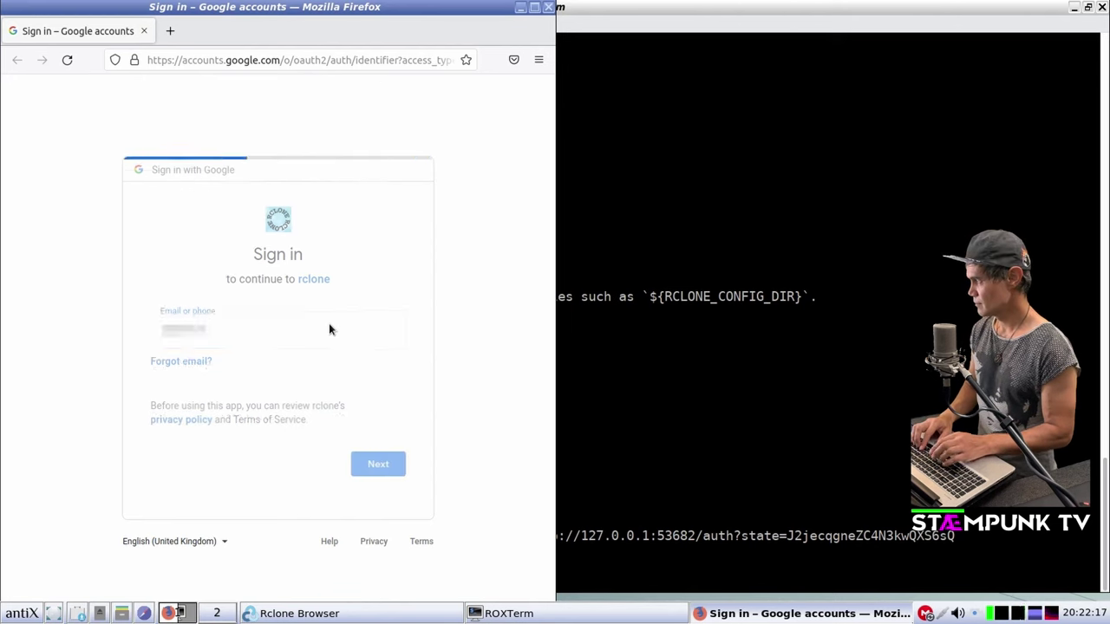
text(•••••••••)
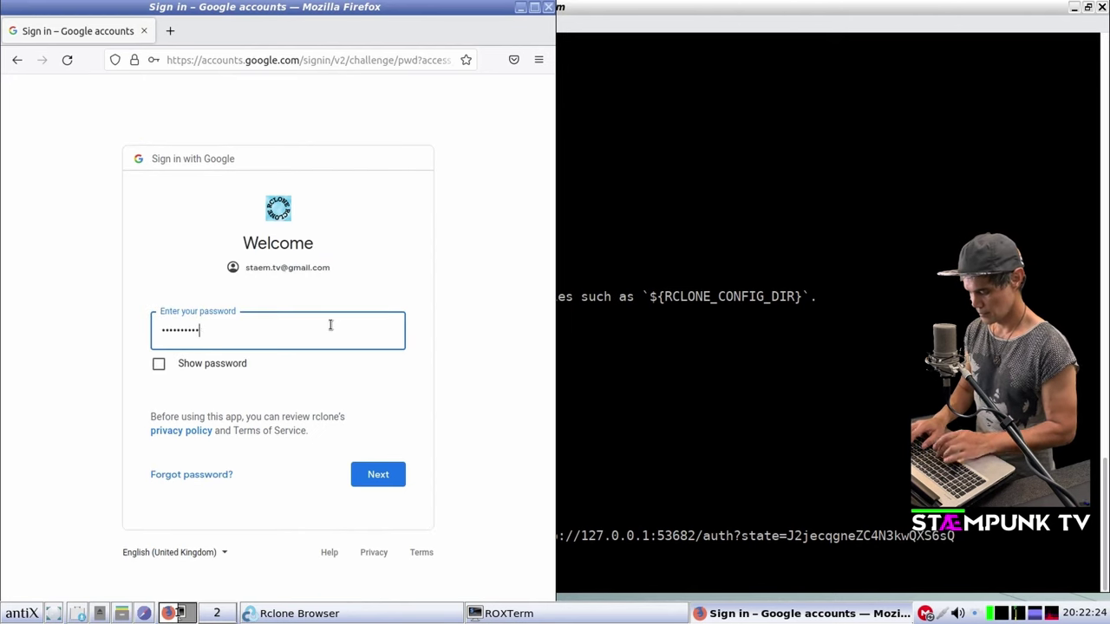
key(Return)
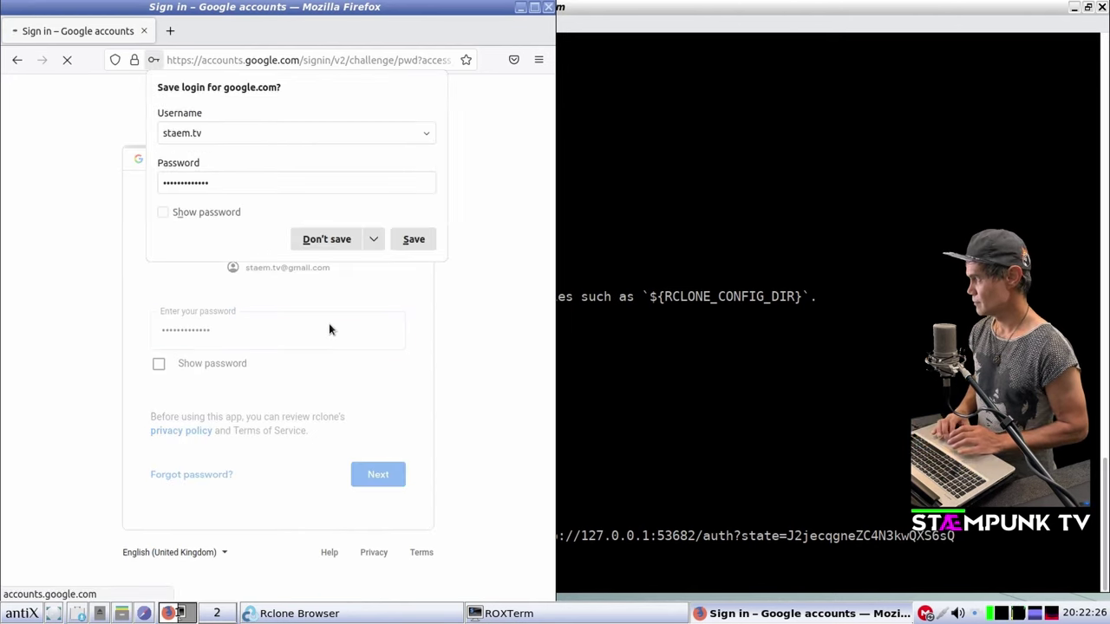
Never save the login, allow rclone access to Google Drive, and minimize Firefox
click(375, 243)
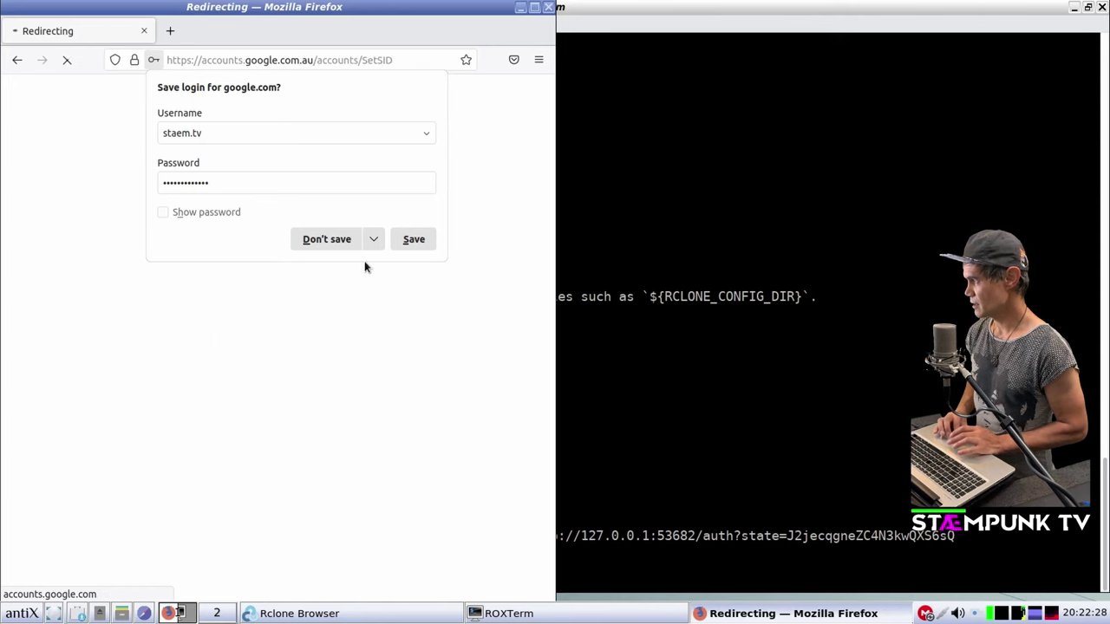
click(374, 243)
click(371, 261)
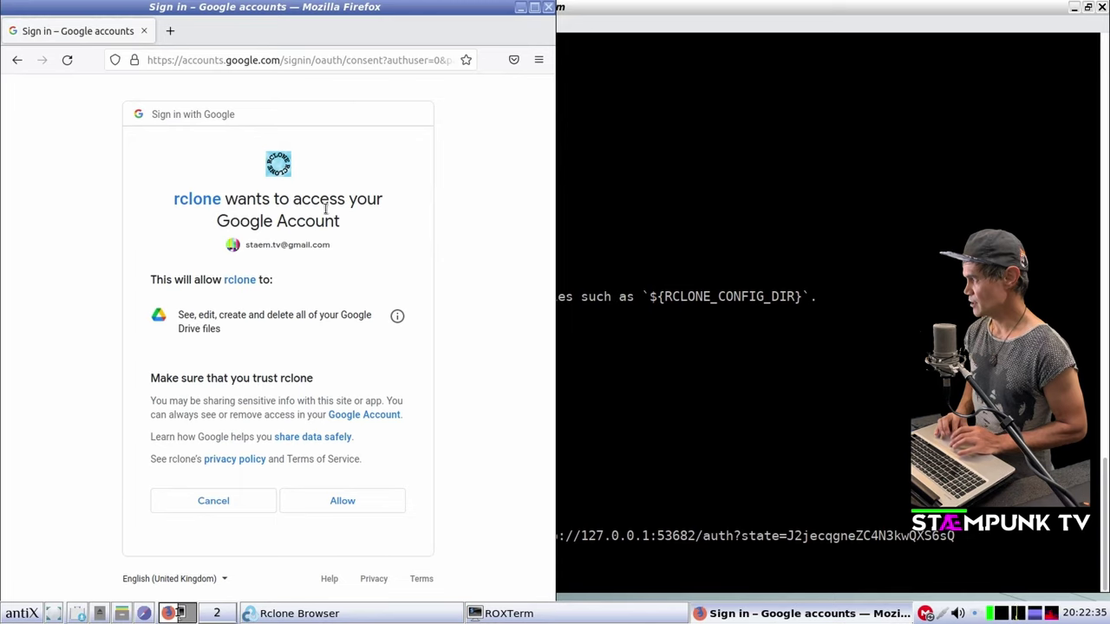
click(336, 493)
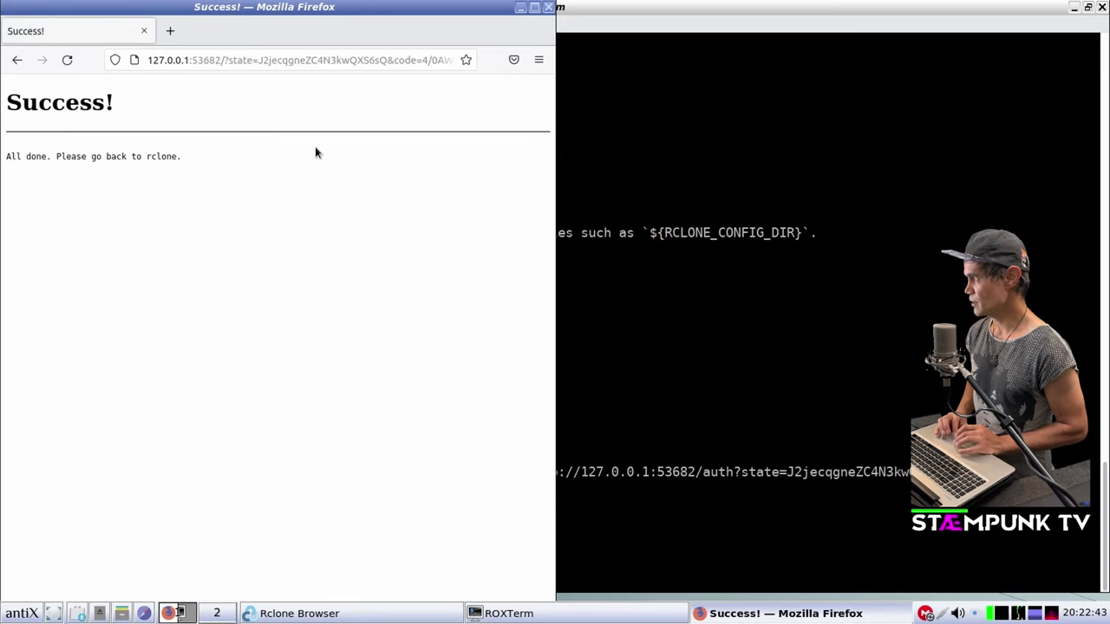
click(520, 7)
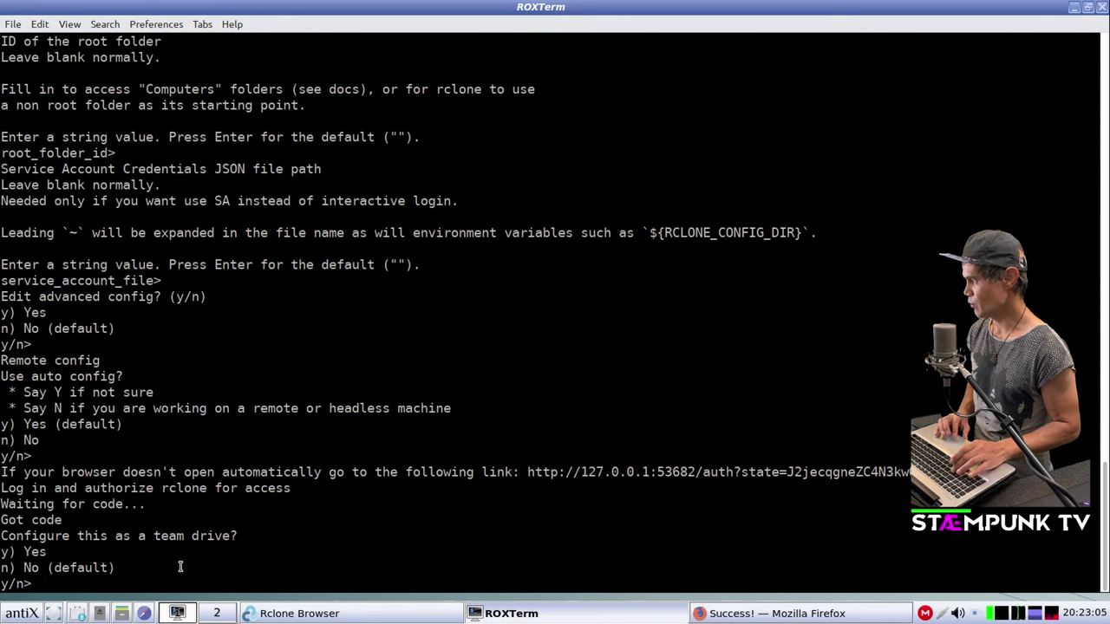
Decline the team drive option, confirm the StaemTV remote with y, and quit with q
key(Return)
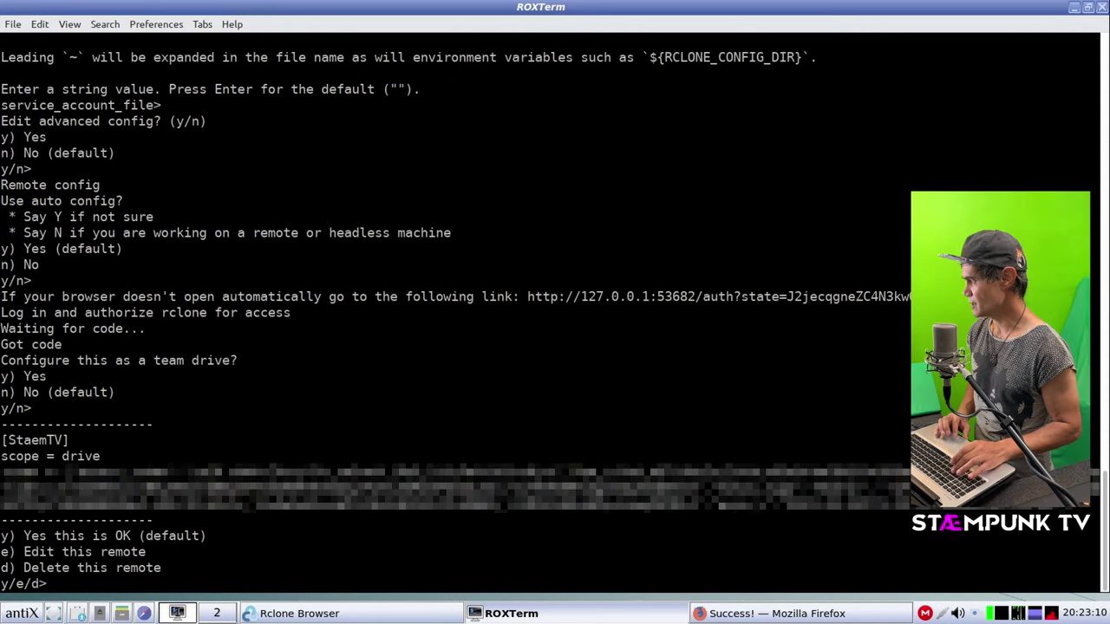
text(y)
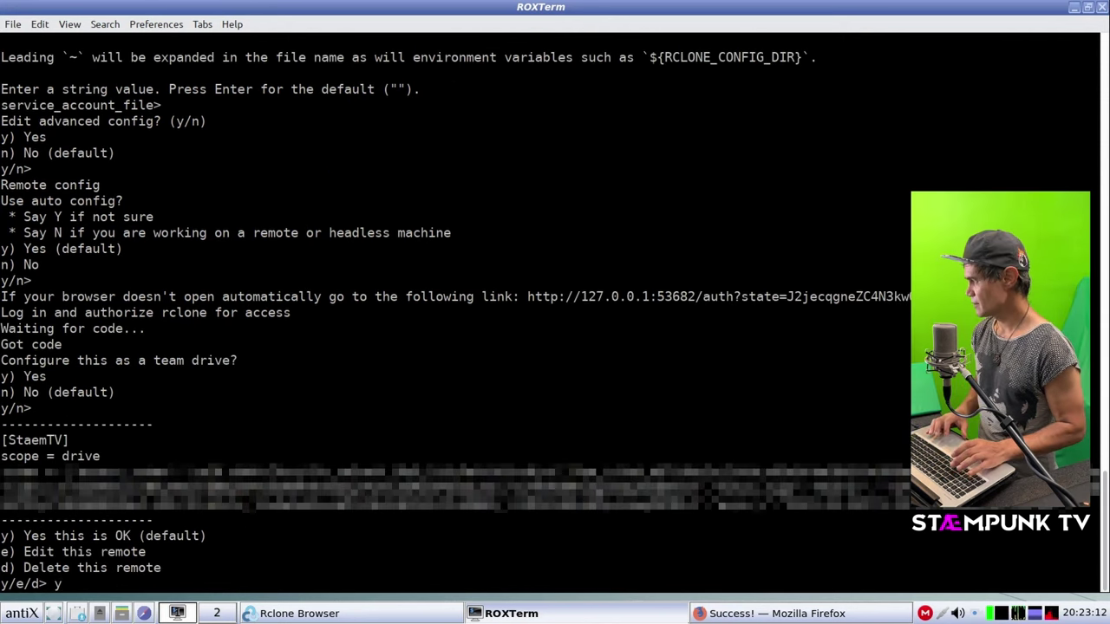
key(Return)
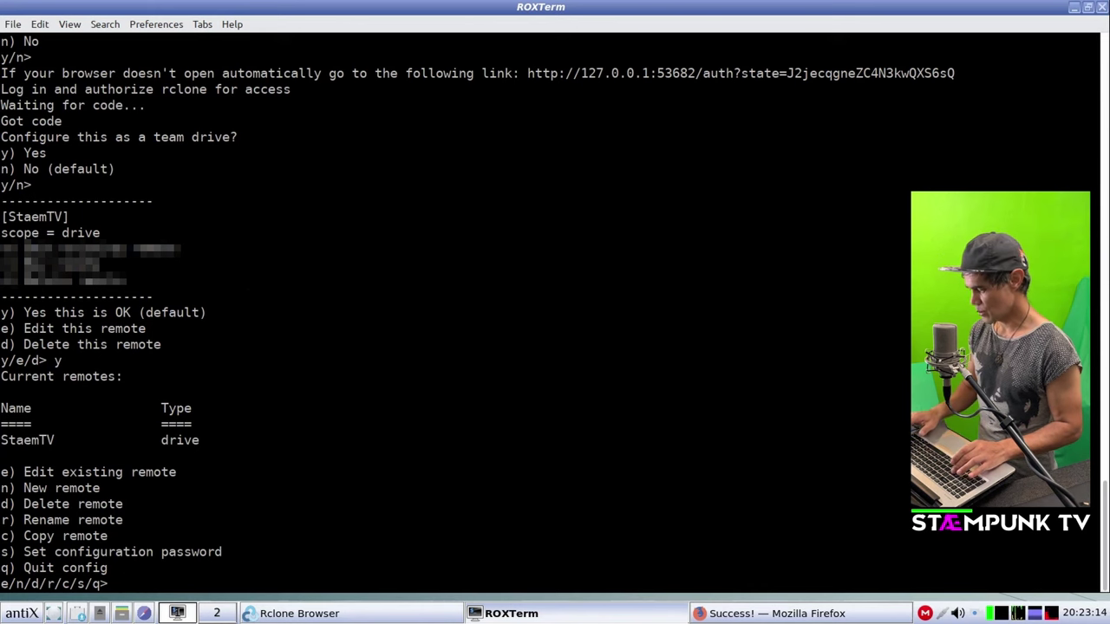
text(q)
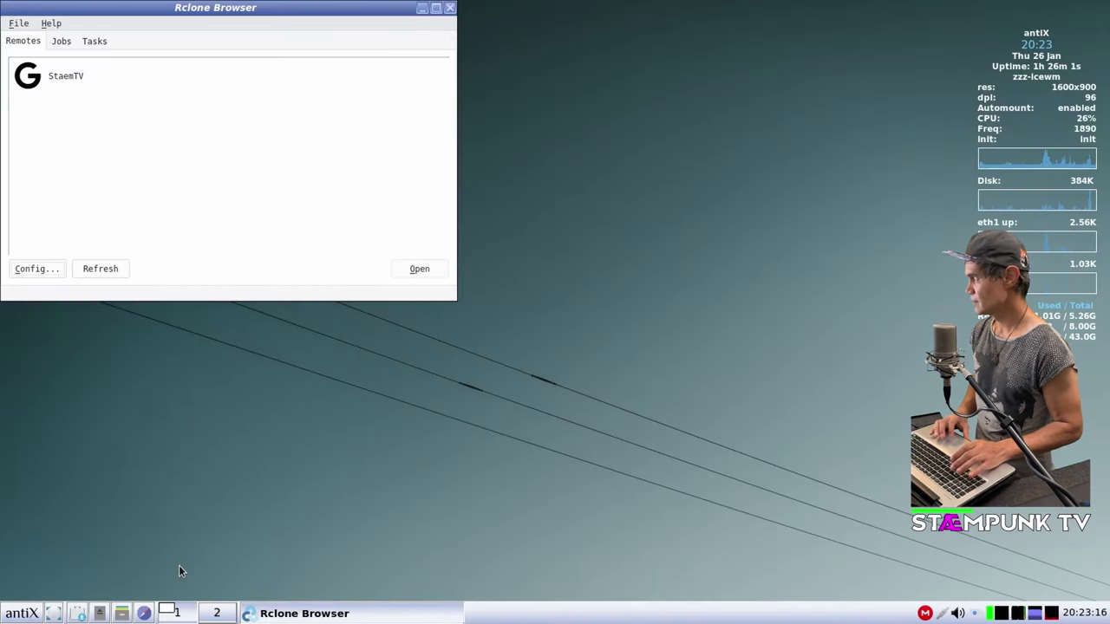
Browse StaemTV's files (Website Plugins, violet-halo files), then tile windows and select Firefox's address bar
click(60, 76)
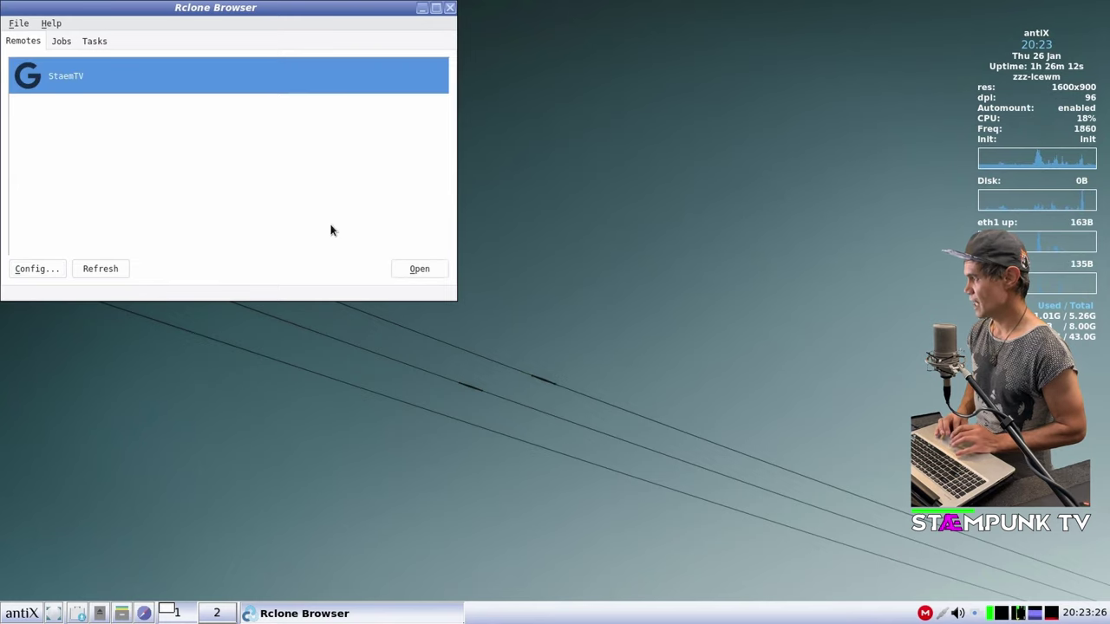
click(420, 269)
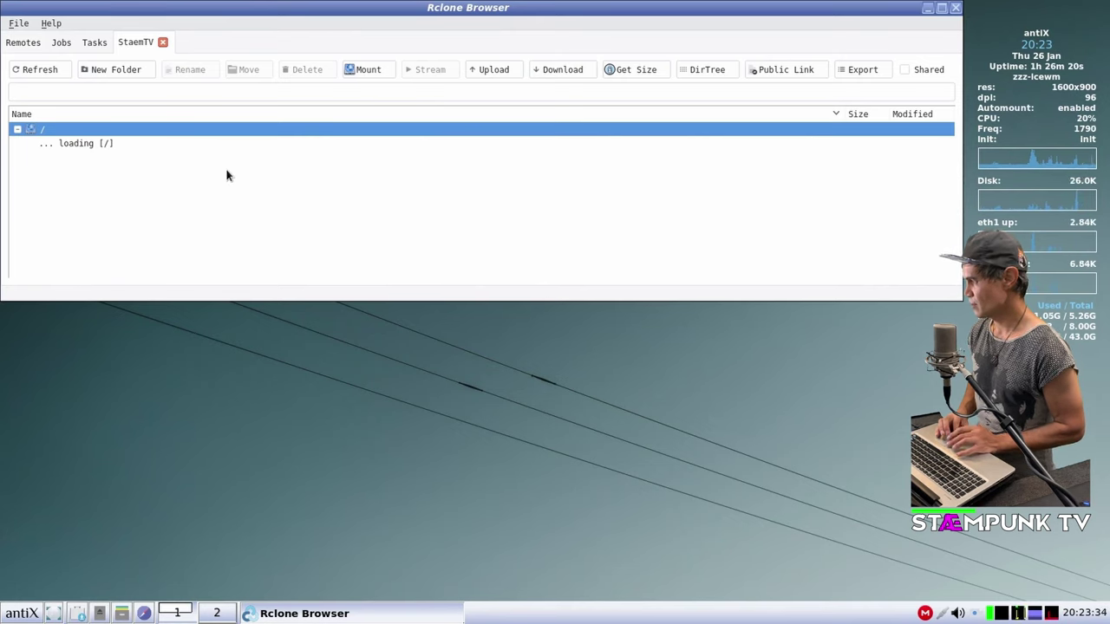
click(144, 612)
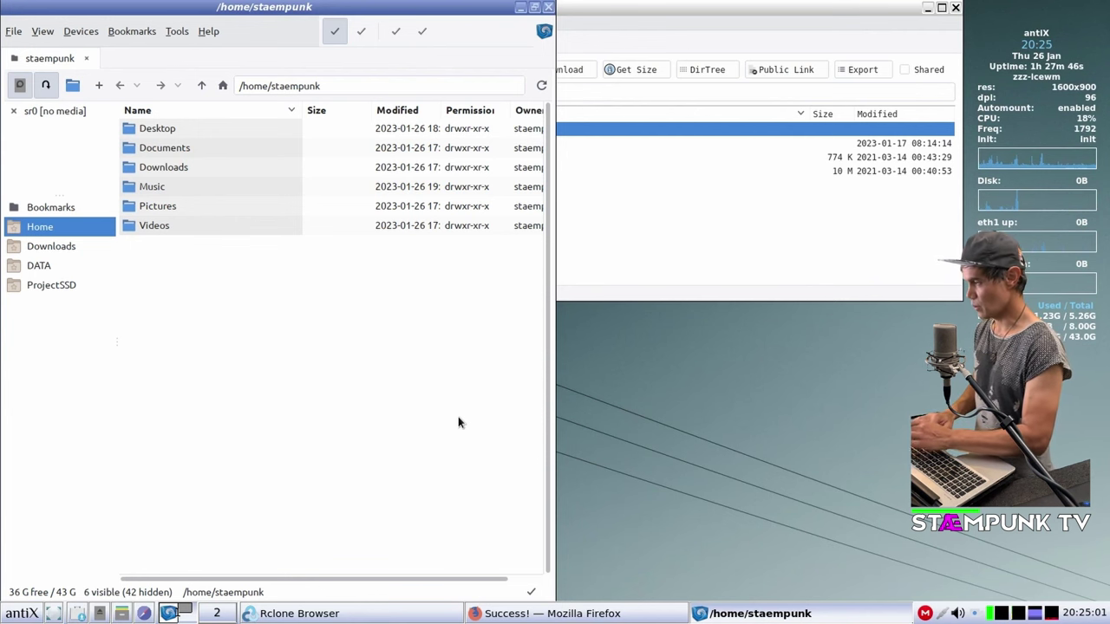
key(super+t)
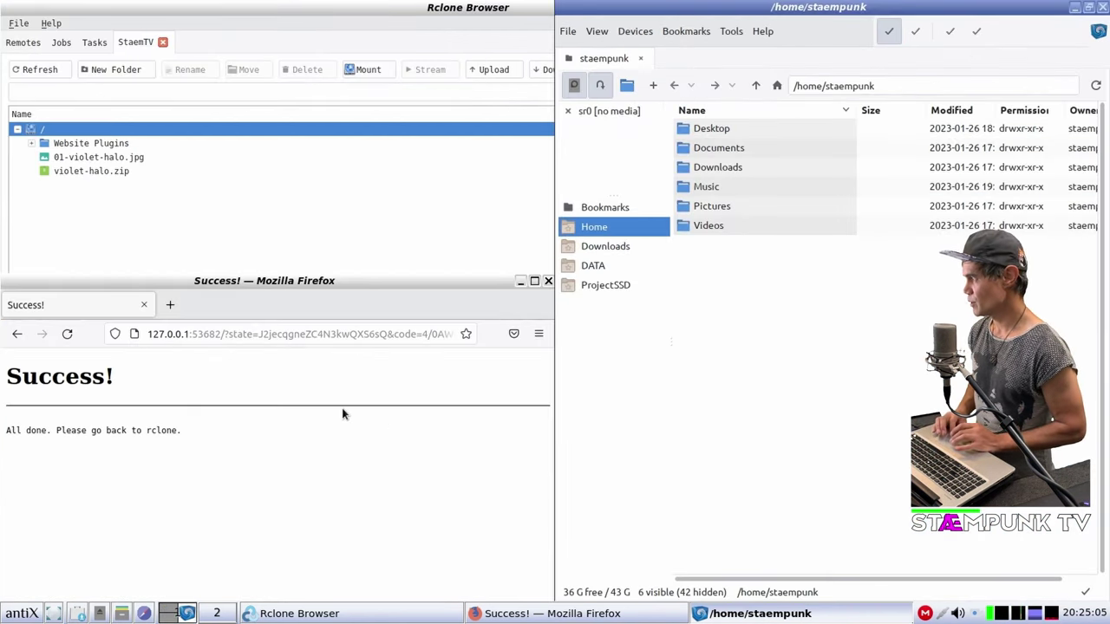
click(318, 433)
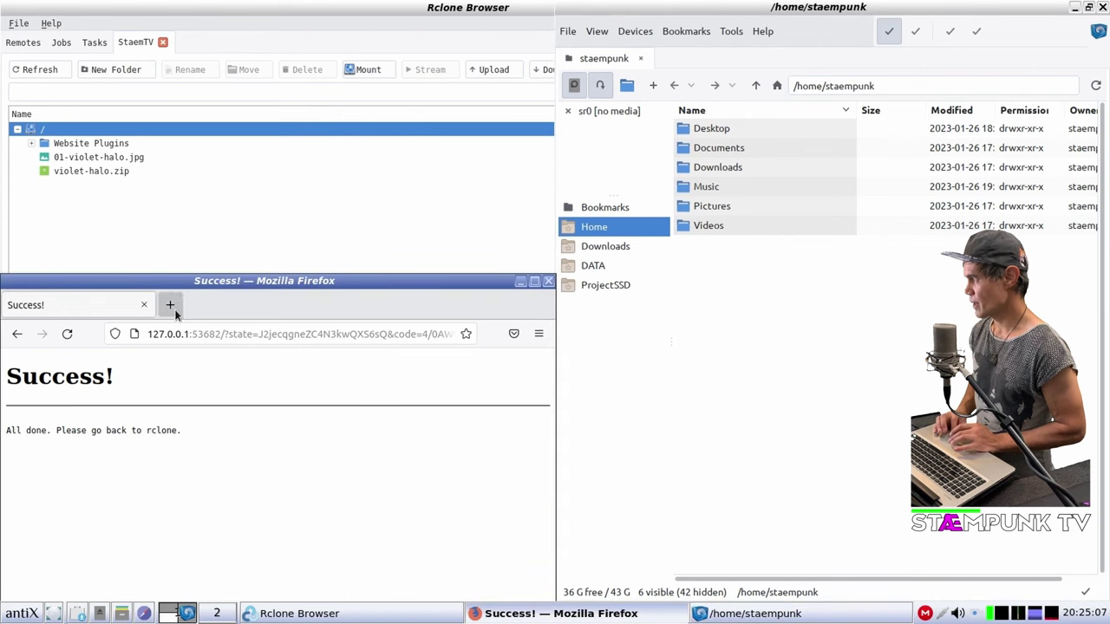
click(203, 333)
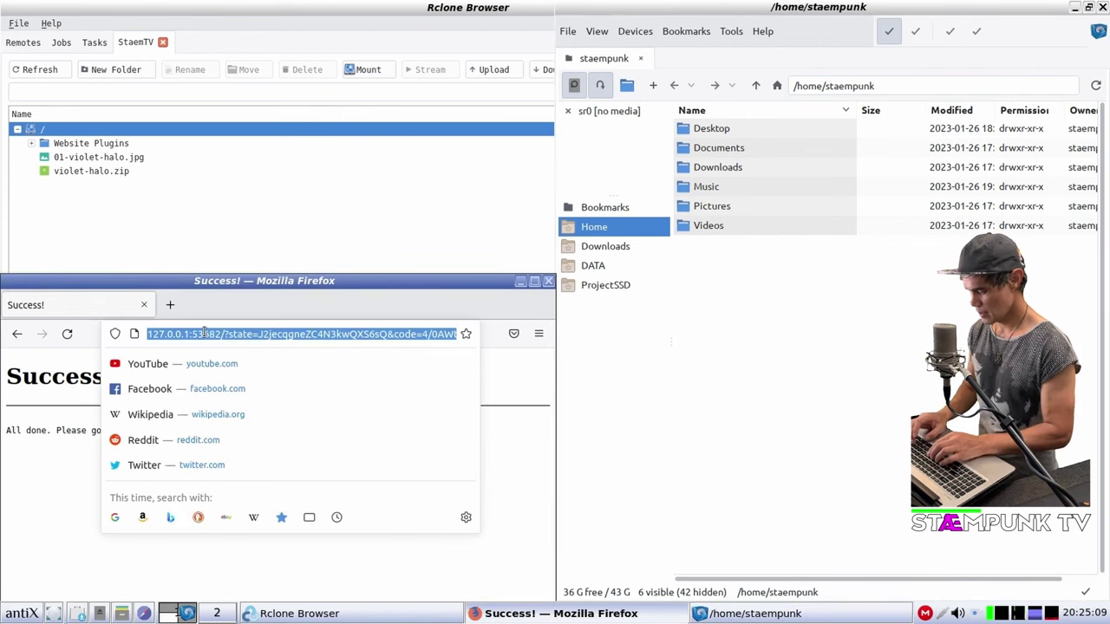
Load drive.google.com to compare My Drive with the remote, then raise Rclone Browser
text(drive.google.com)
key(Return)
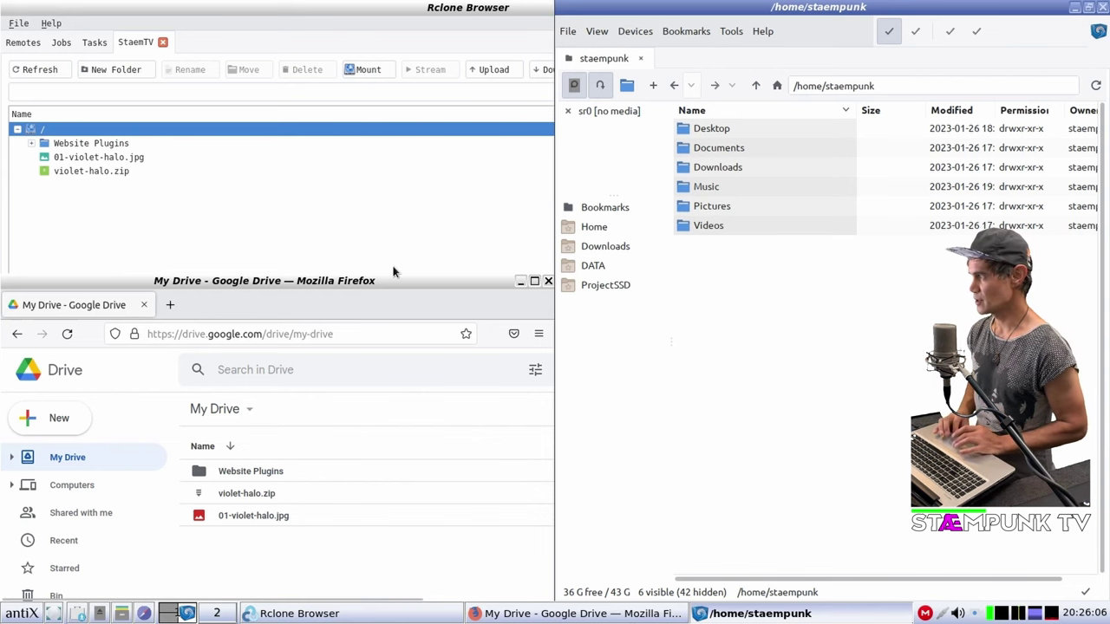
click(392, 193)
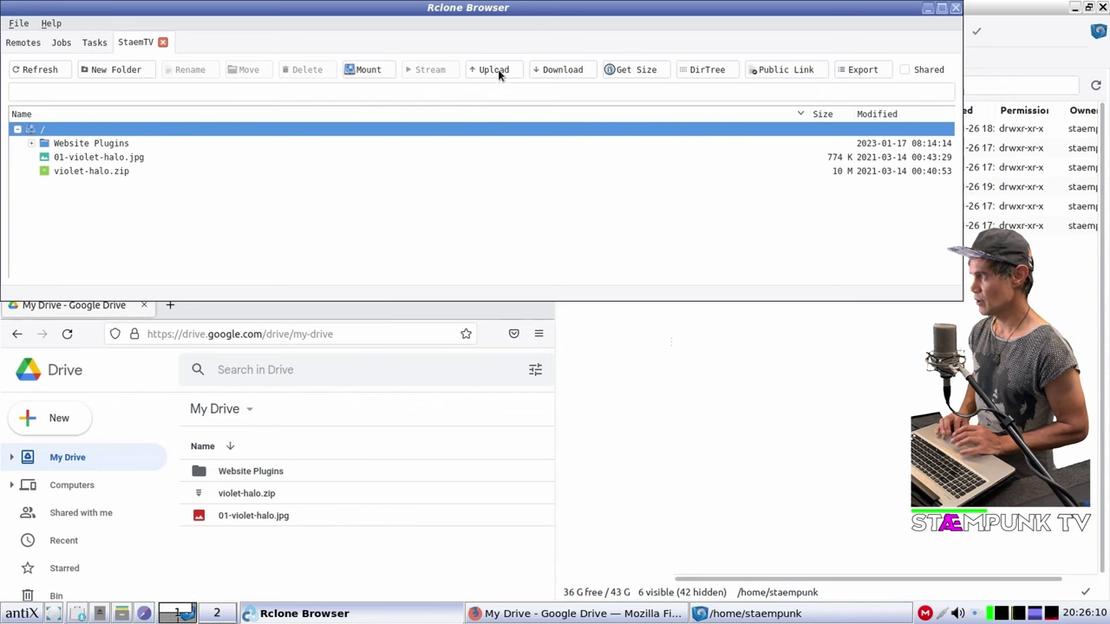
Start an upload to StaemTV and browse the source picker to /mnt/DATA/Google_DRIVE
click(494, 70)
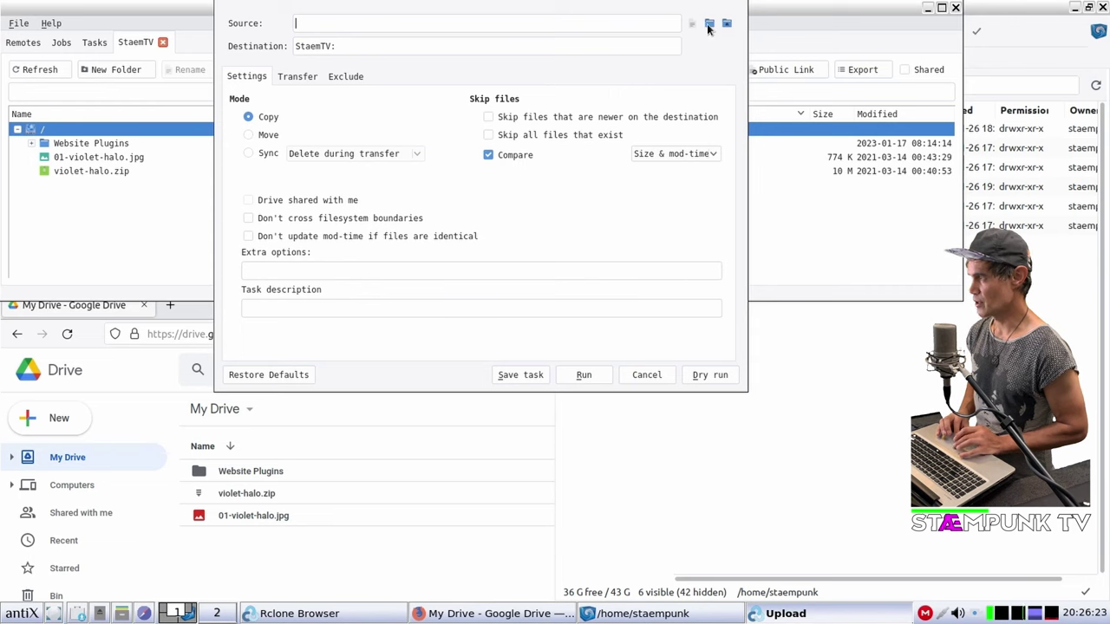
click(709, 25)
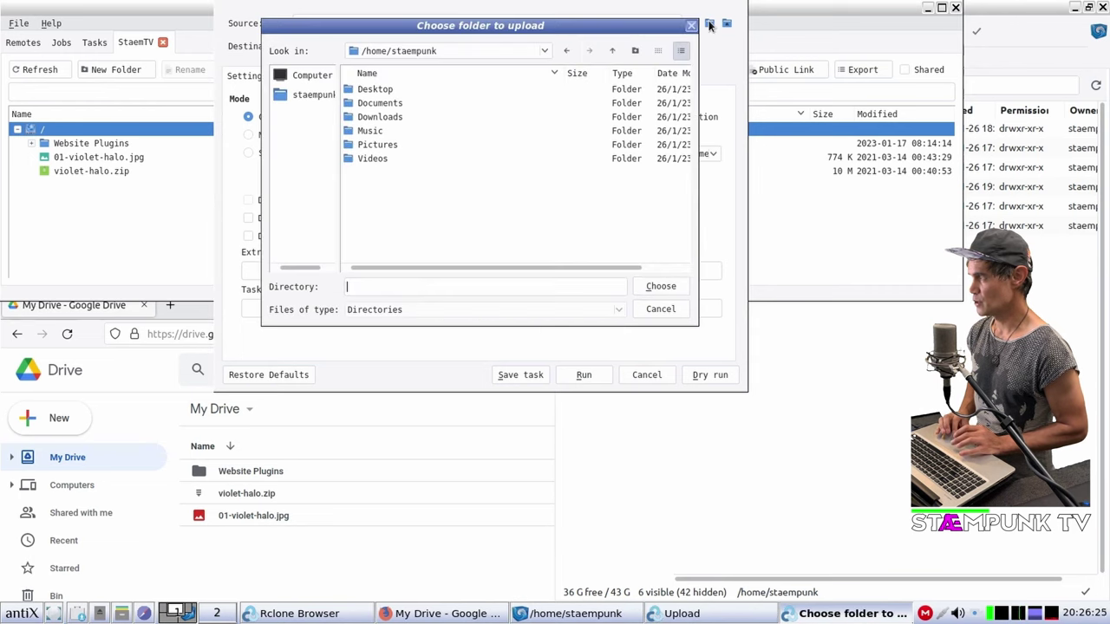
click(310, 81)
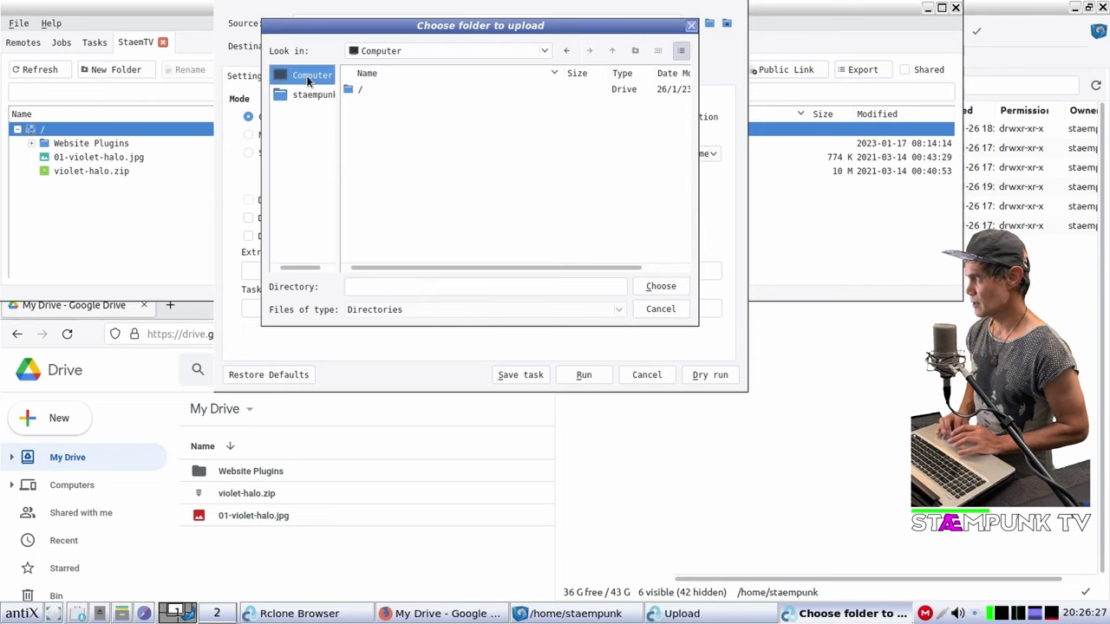
double_click(349, 91)
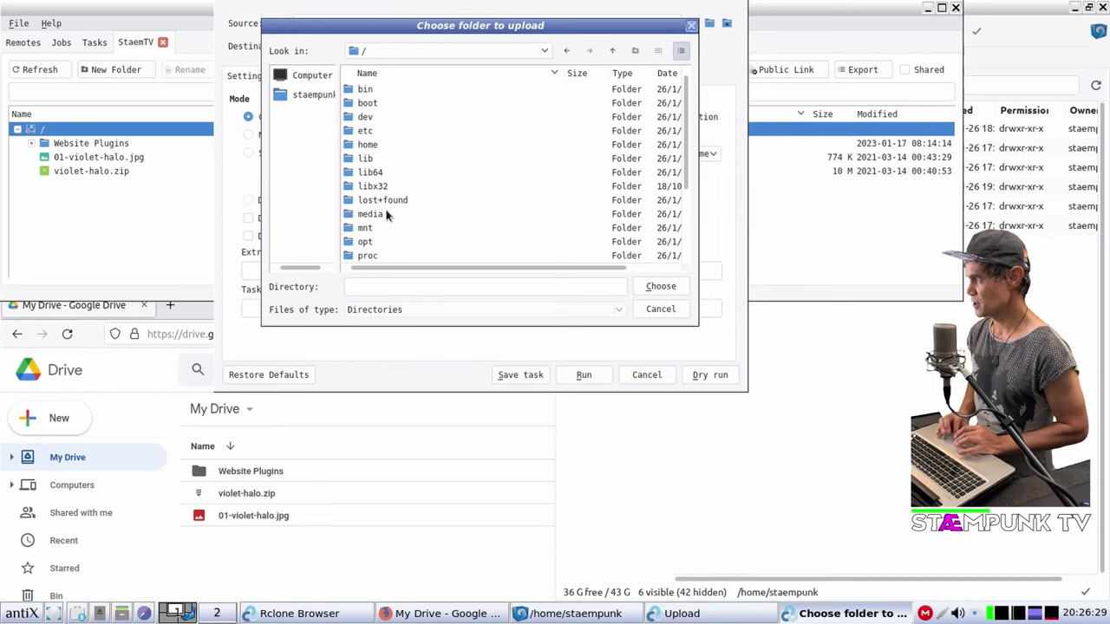
double_click(353, 230)
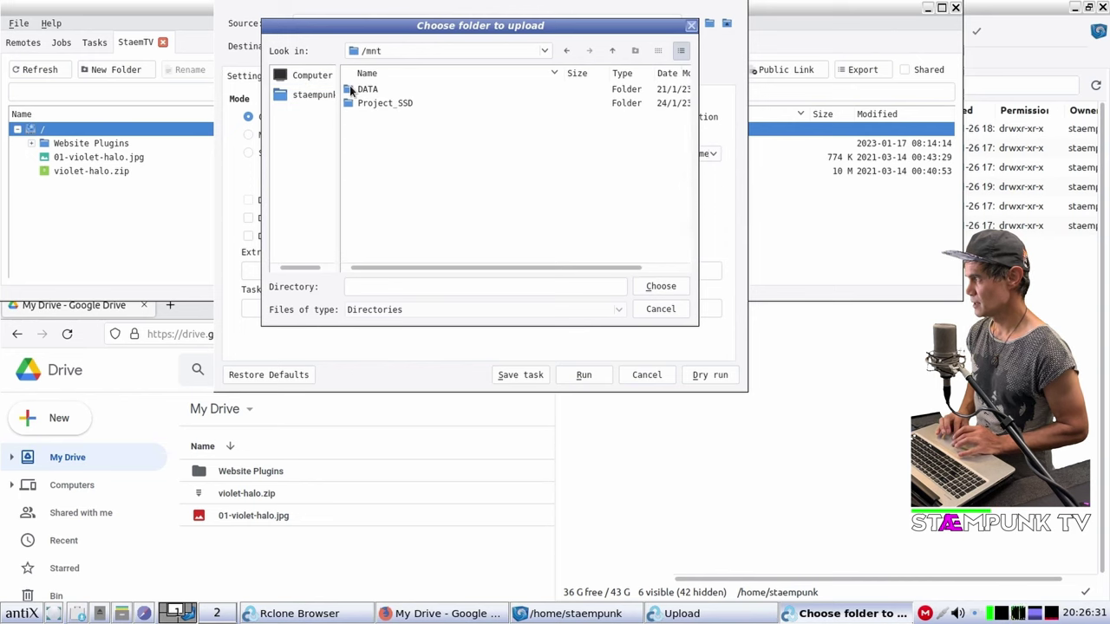
double_click(351, 91)
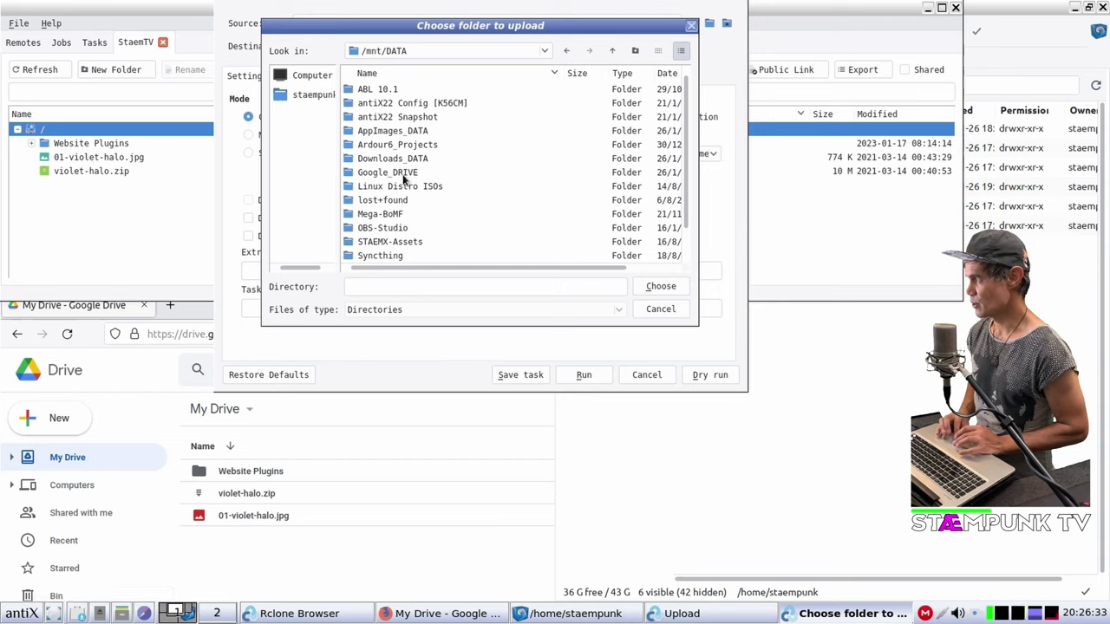
double_click(351, 174)
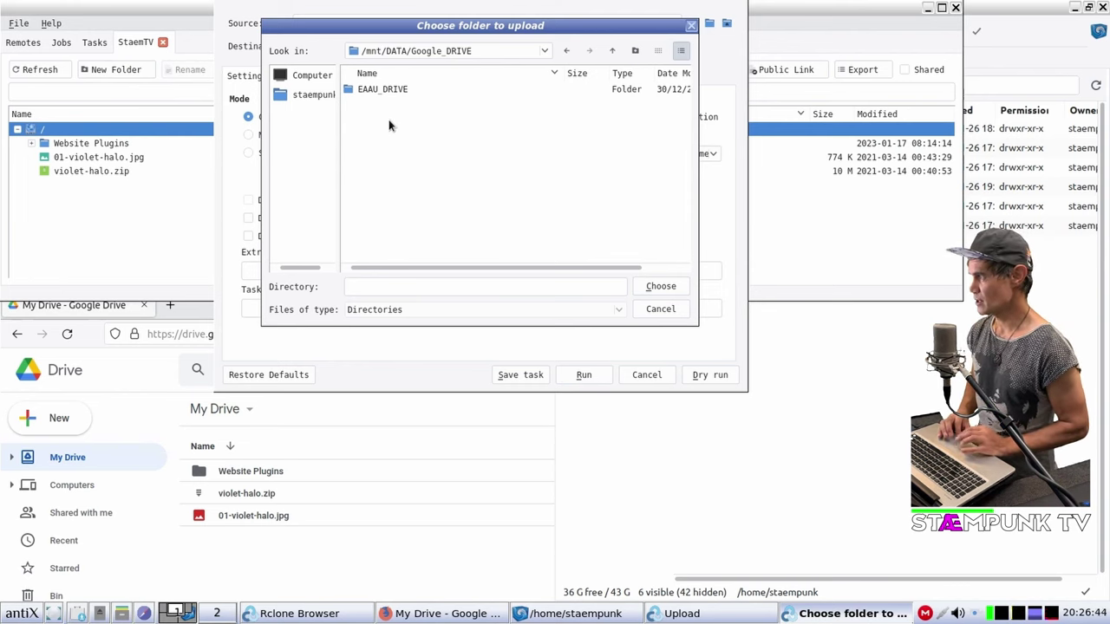
Create a new StaemTV folder there and choose it as the upload source
click(637, 51)
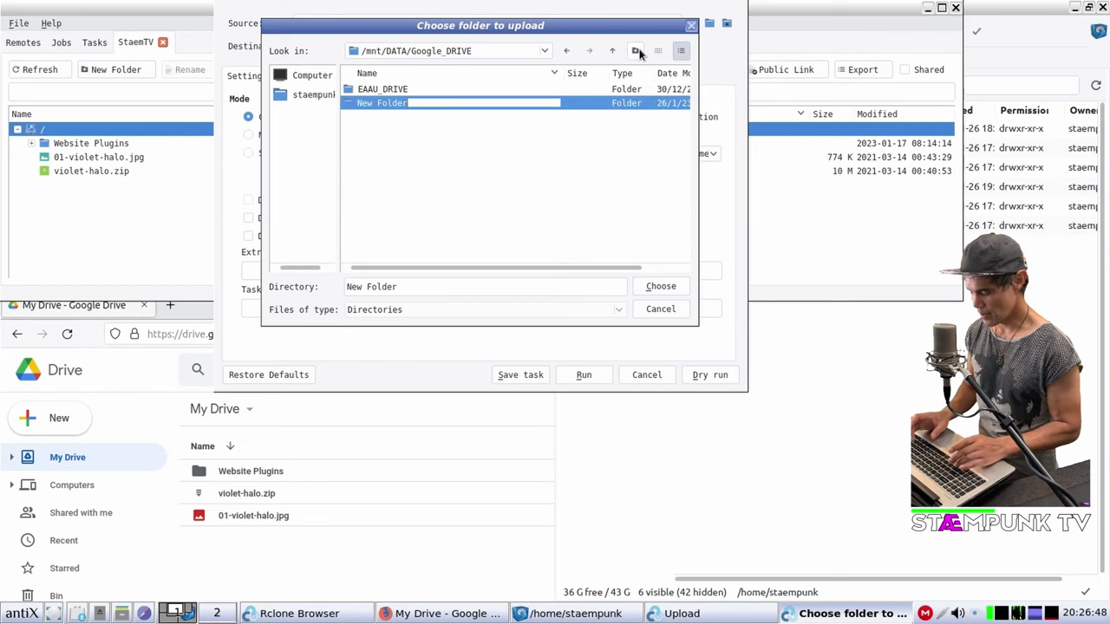
text(Staem)
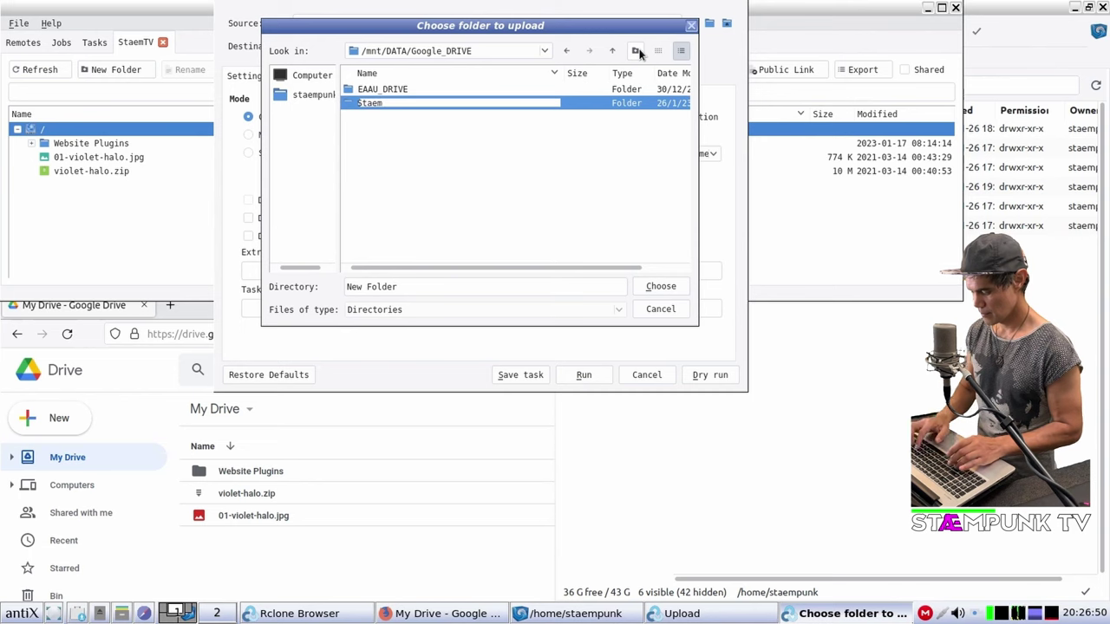
text(TV)
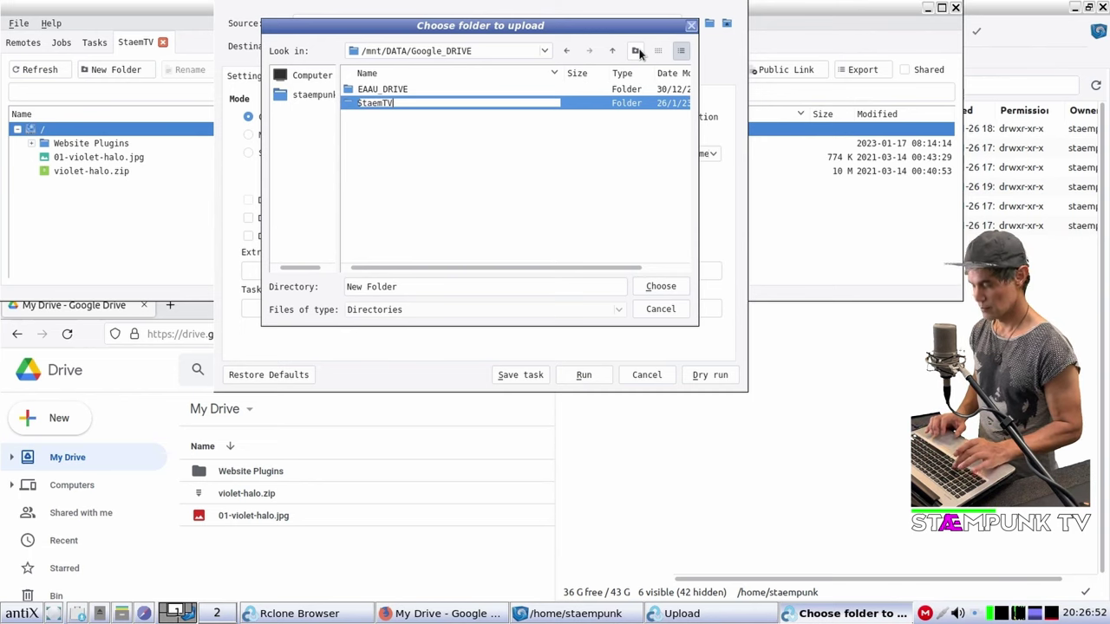
key(Return)
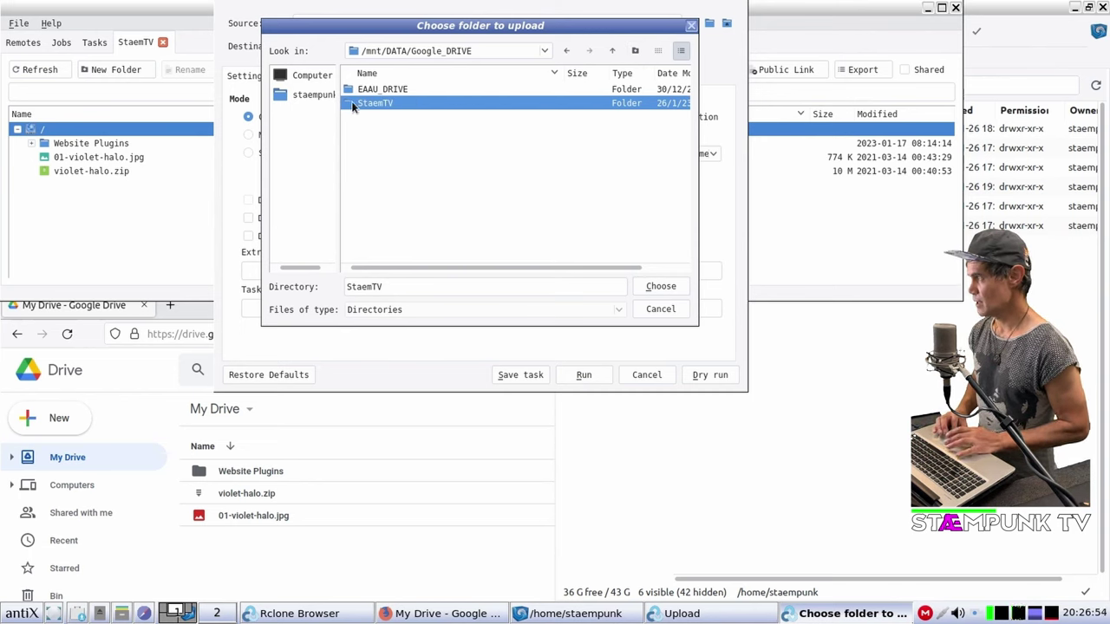
double_click(356, 105)
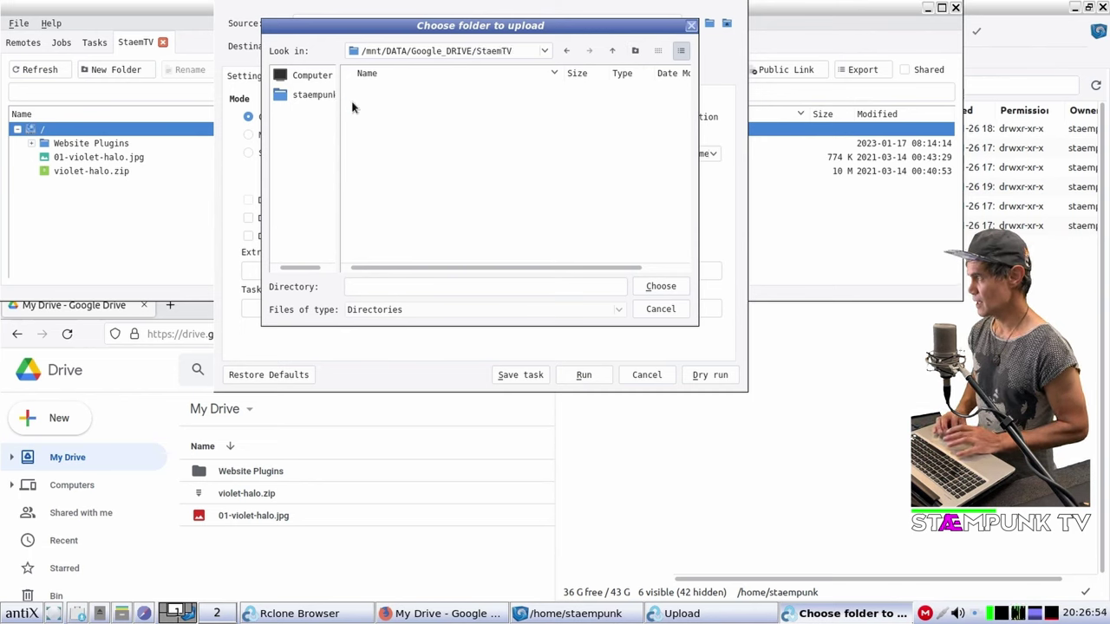
click(658, 287)
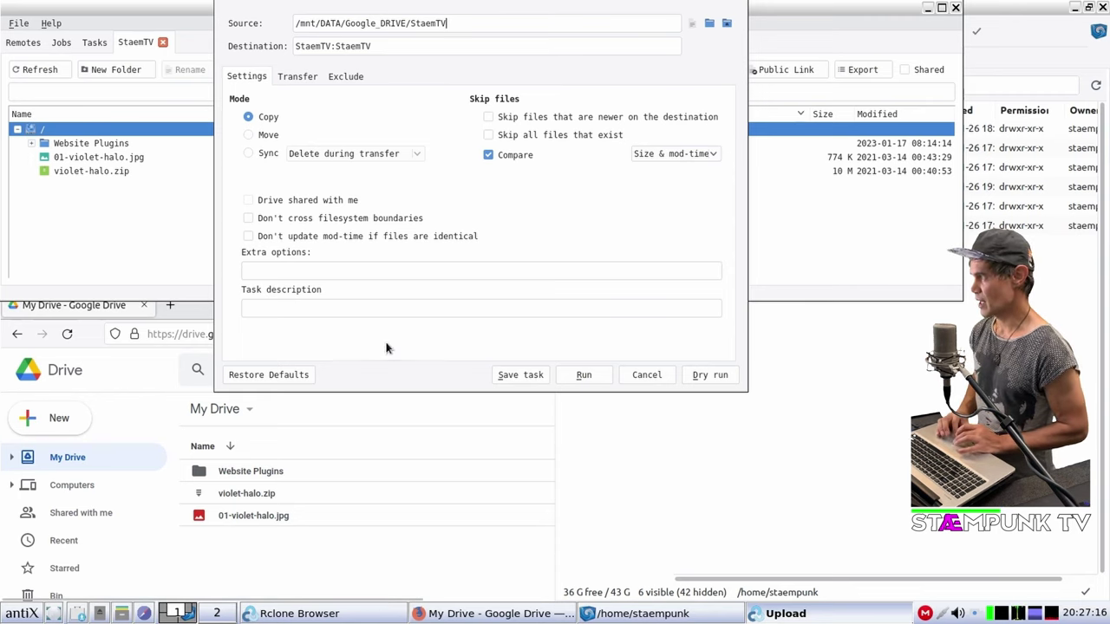
Set the destination to the StaemTV: root and use Sync mode, deleting after transferring
click(407, 45)
key(BackSpace)
key(BackSpace)
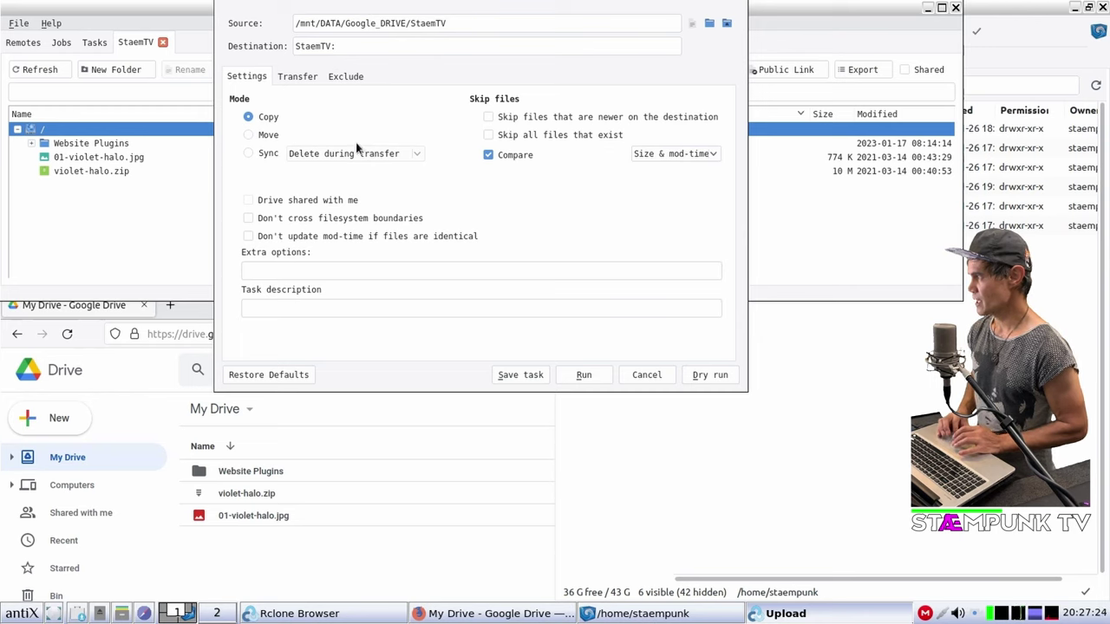
click(248, 153)
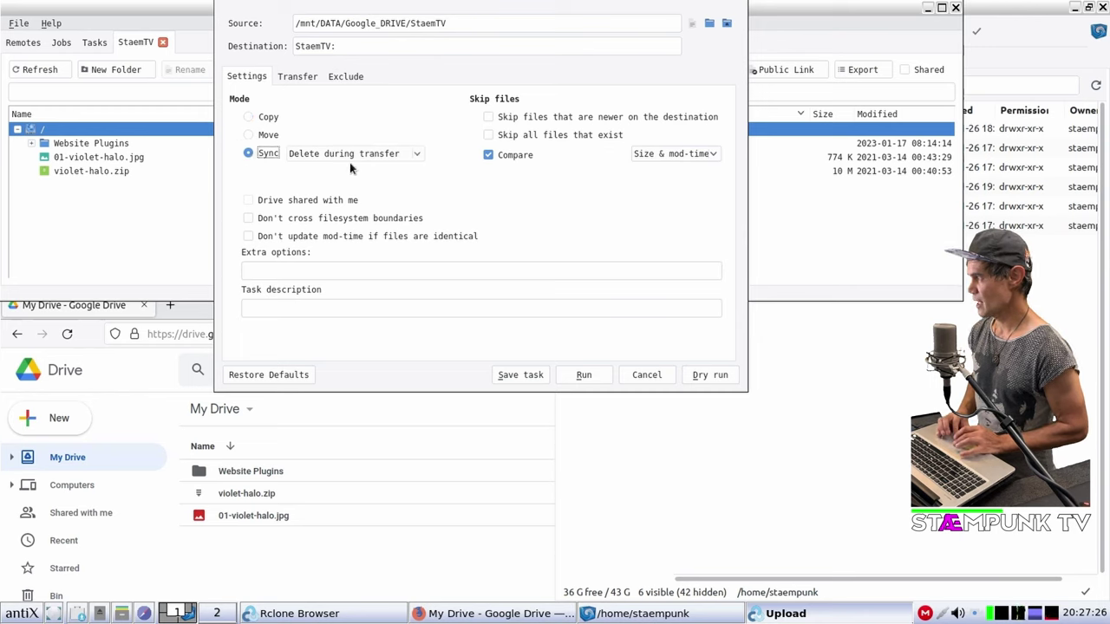
click(412, 156)
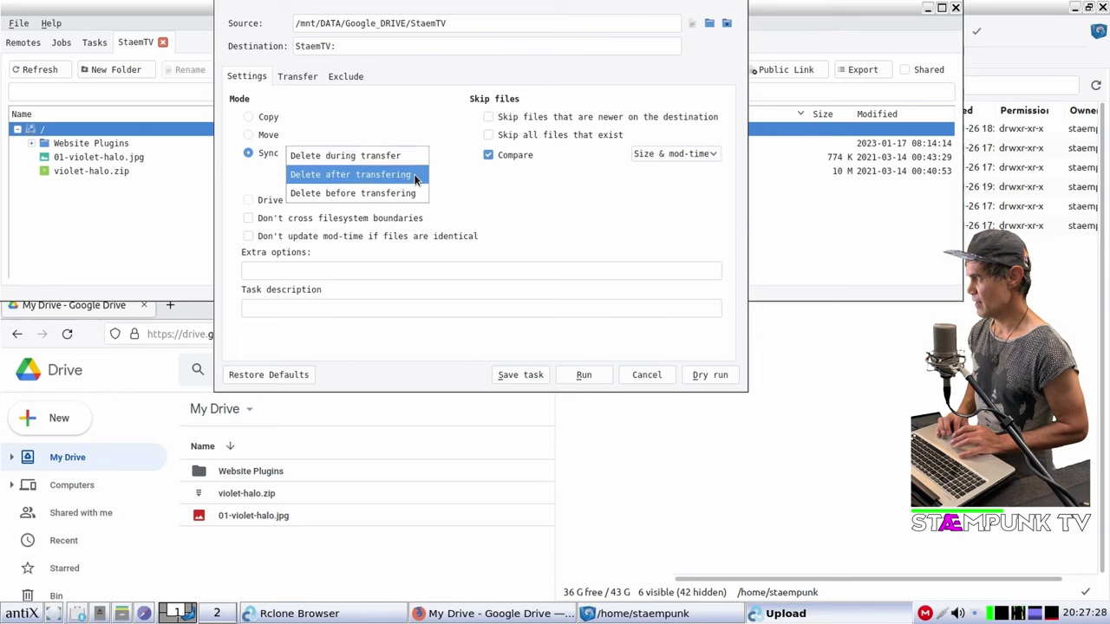
click(415, 176)
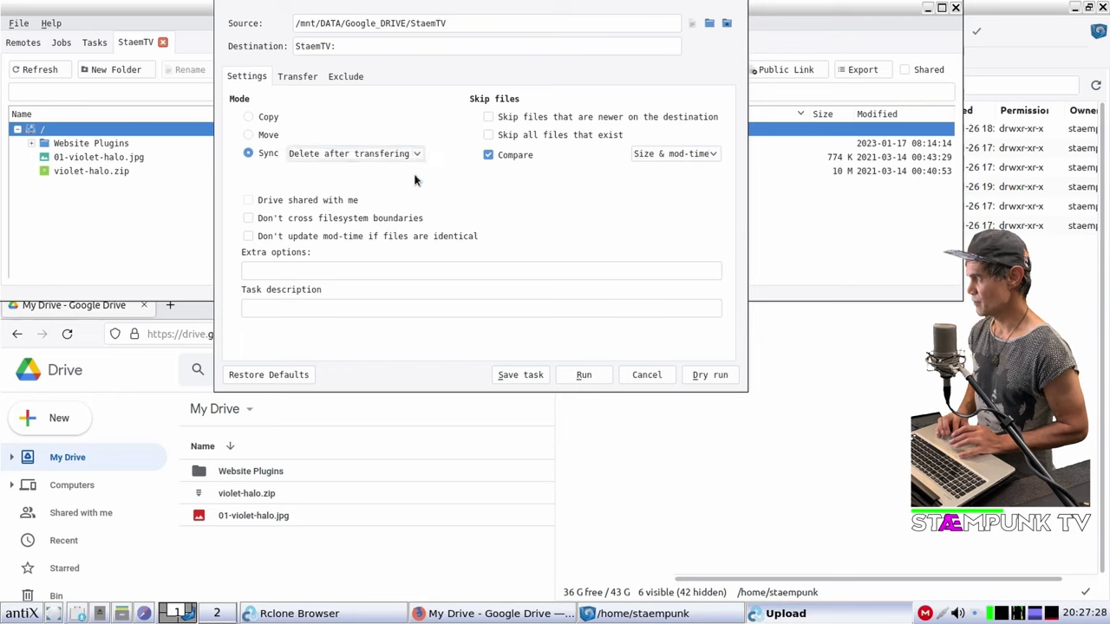
Give the task the description 'Upload StaemTV' and save it
click(355, 306)
text(Upload)
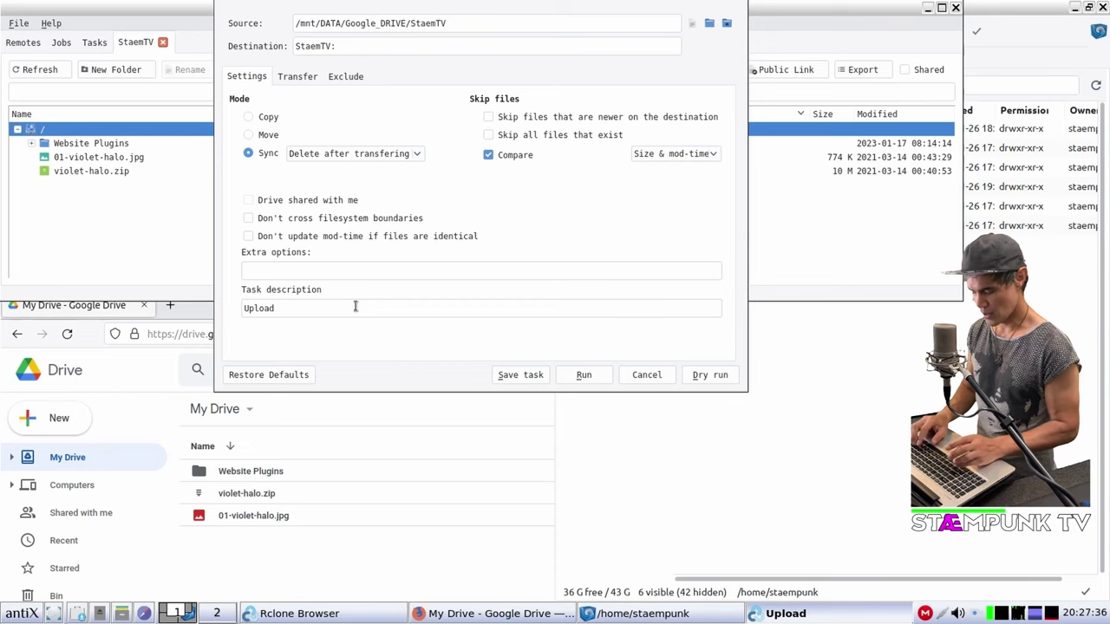
text( StaemTV)
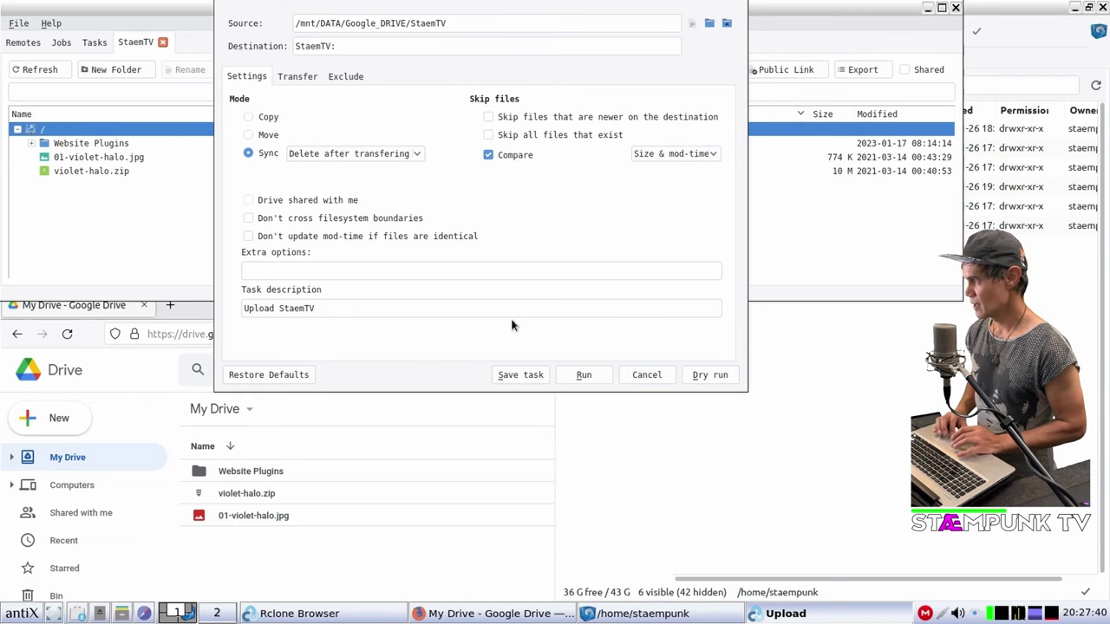
click(523, 374)
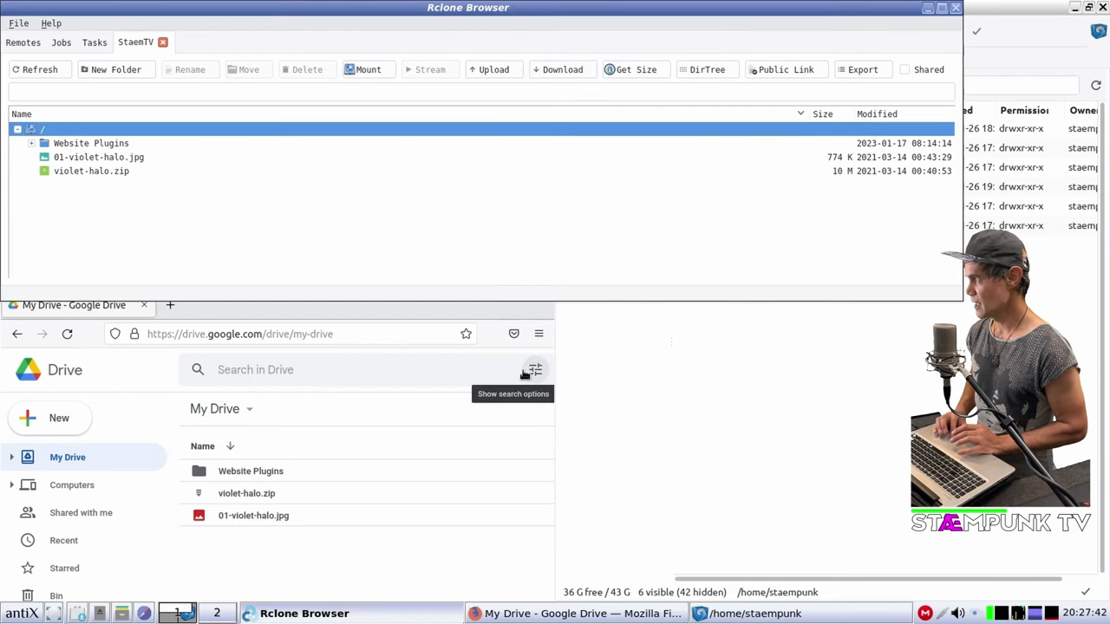
Start a download from StaemTV into the local /mnt/DATA/Google_DRIVE/StaemTV folder
click(561, 72)
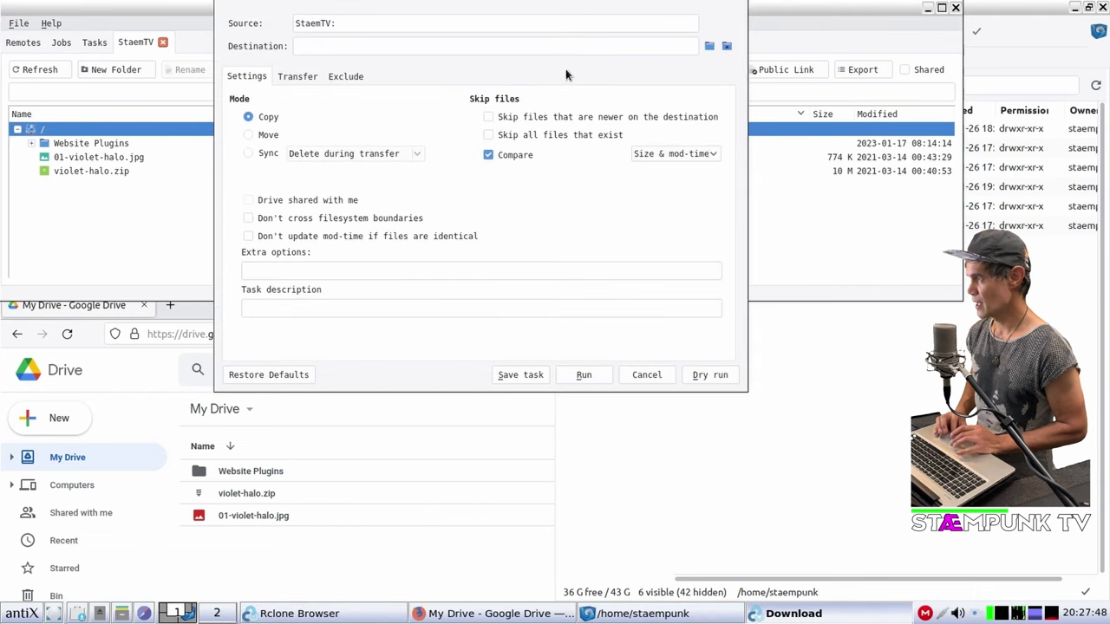
click(711, 45)
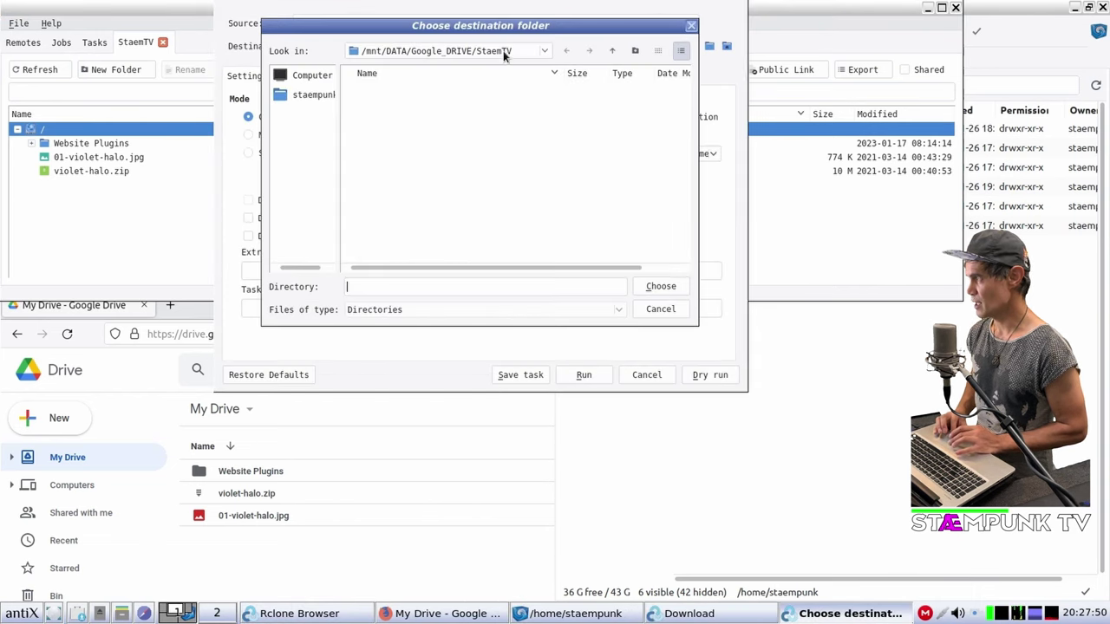
click(659, 287)
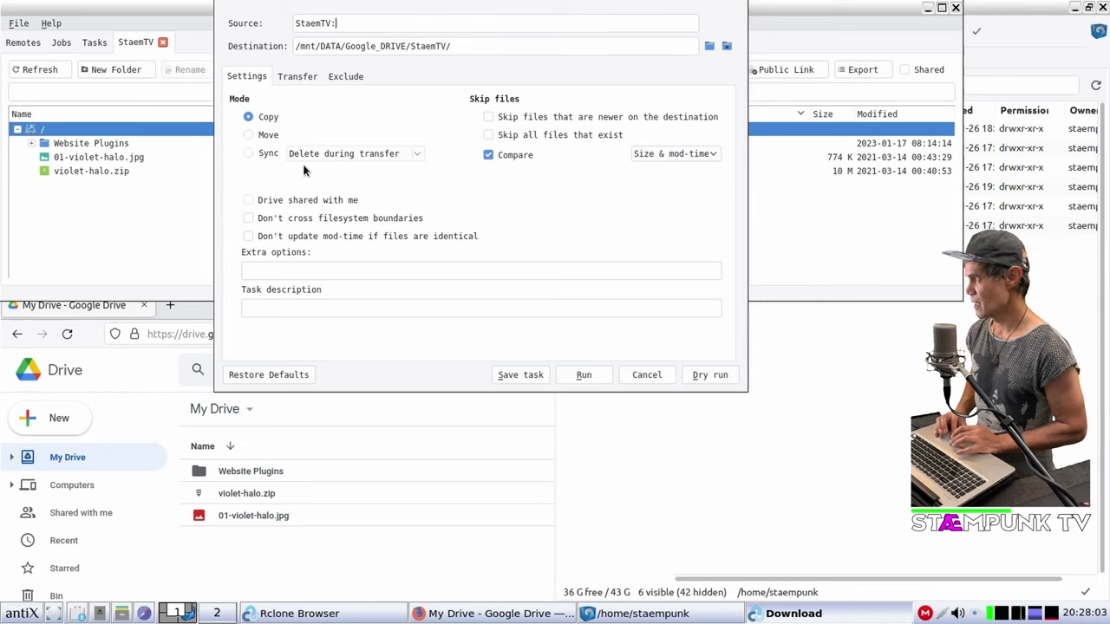
Use Sync mode with delete after transferring, describe it 'Upload StaemTV', and save the task
click(249, 152)
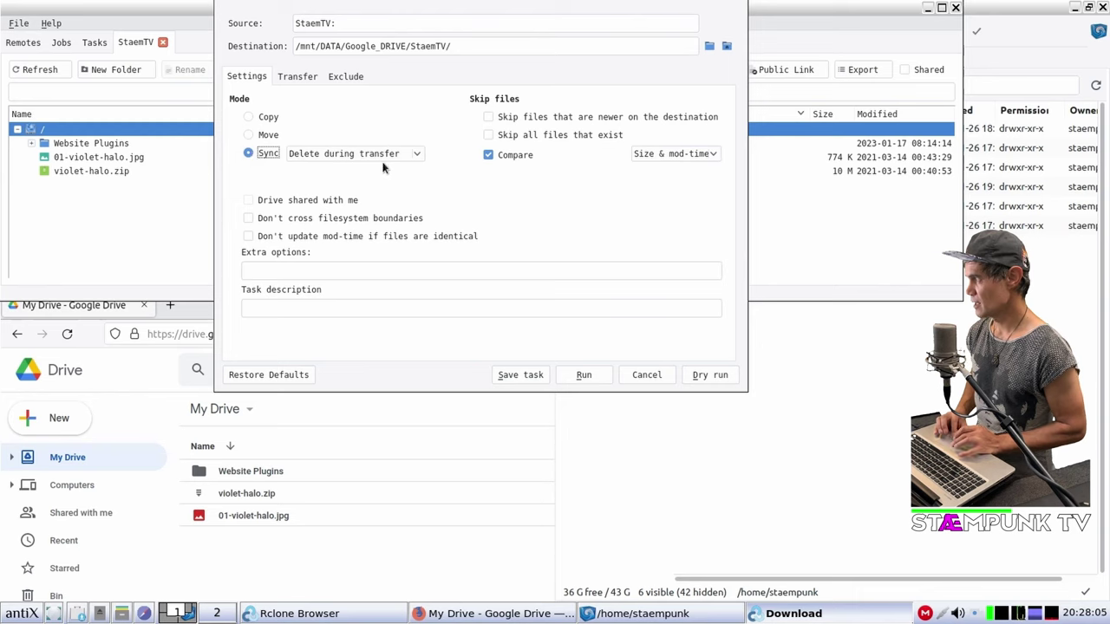
click(411, 154)
click(403, 174)
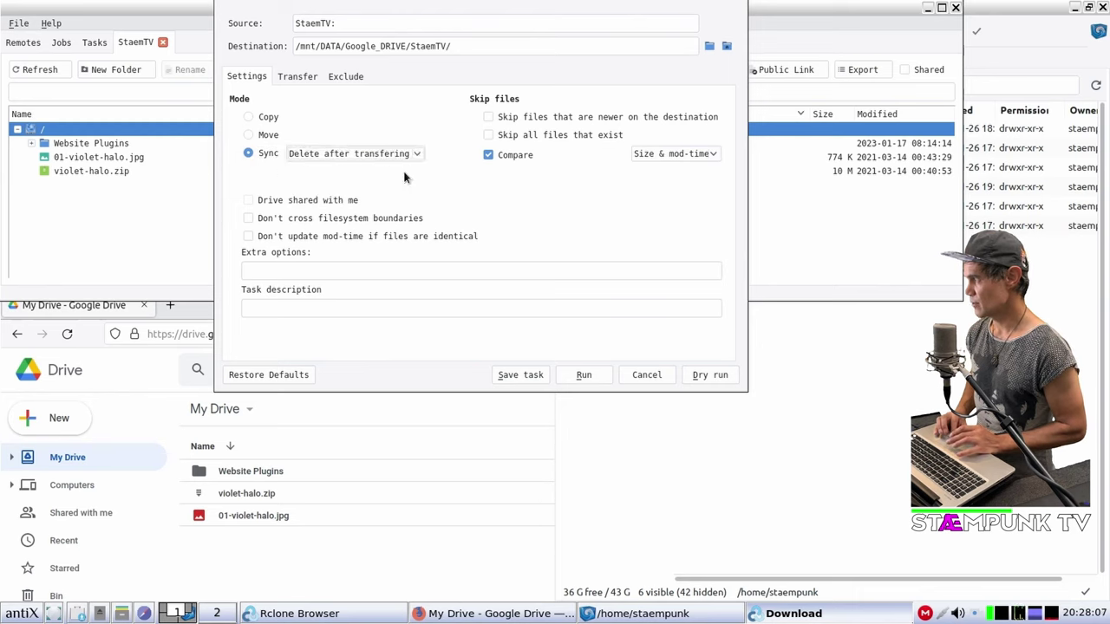
click(391, 310)
text(Upload S)
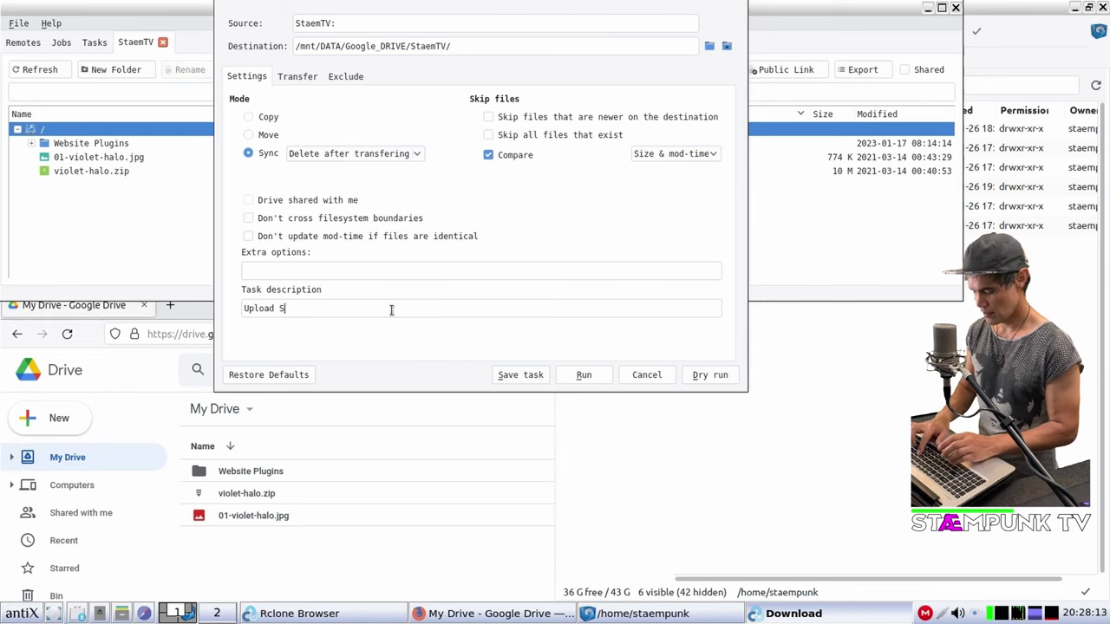
text(taemTV)
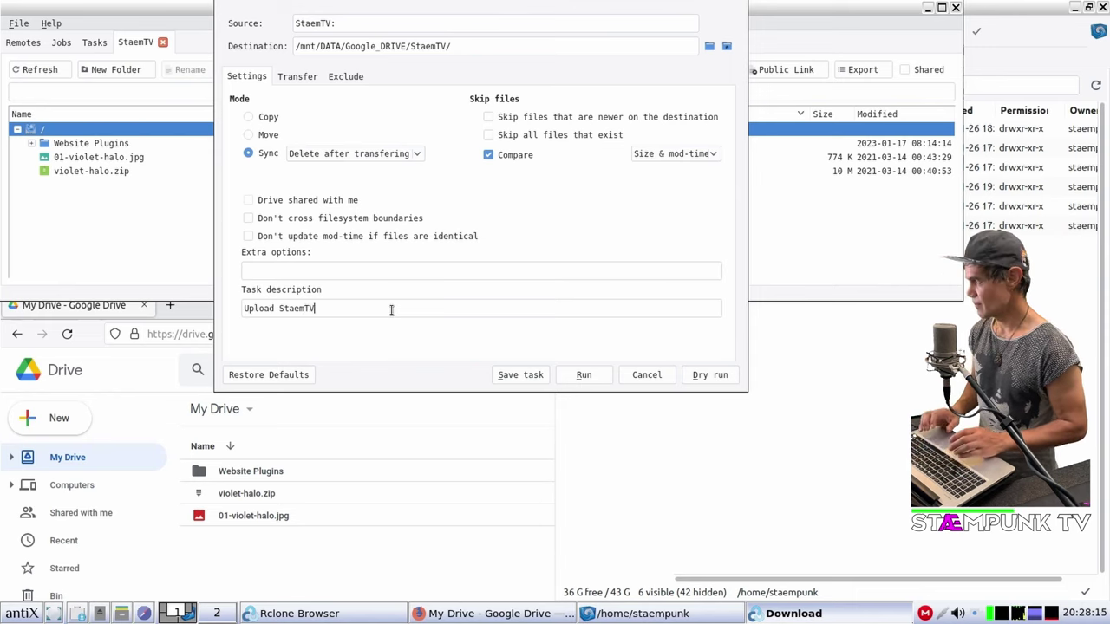
click(517, 376)
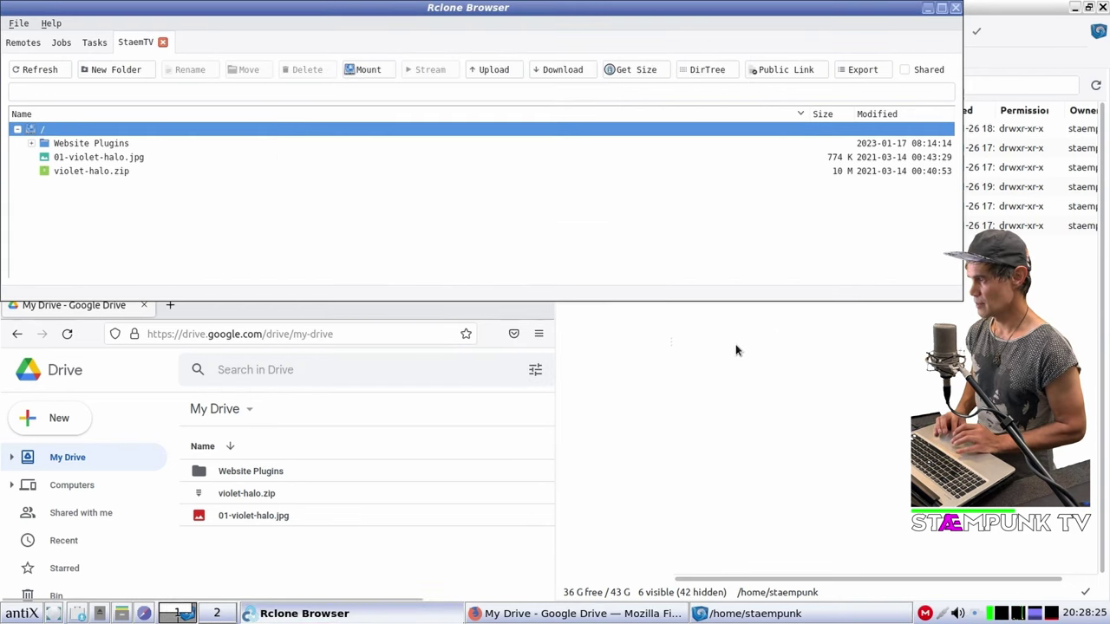
Open the empty /mnt/DATA/Google_DRIVE/StaemTV folder in the file manager
click(736, 348)
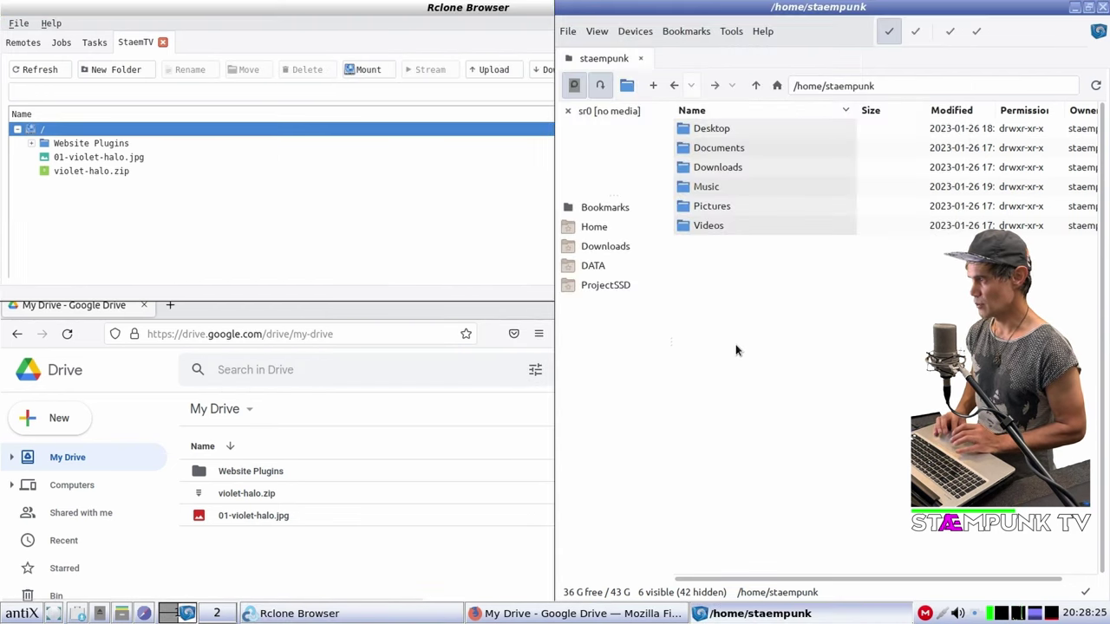
click(568, 268)
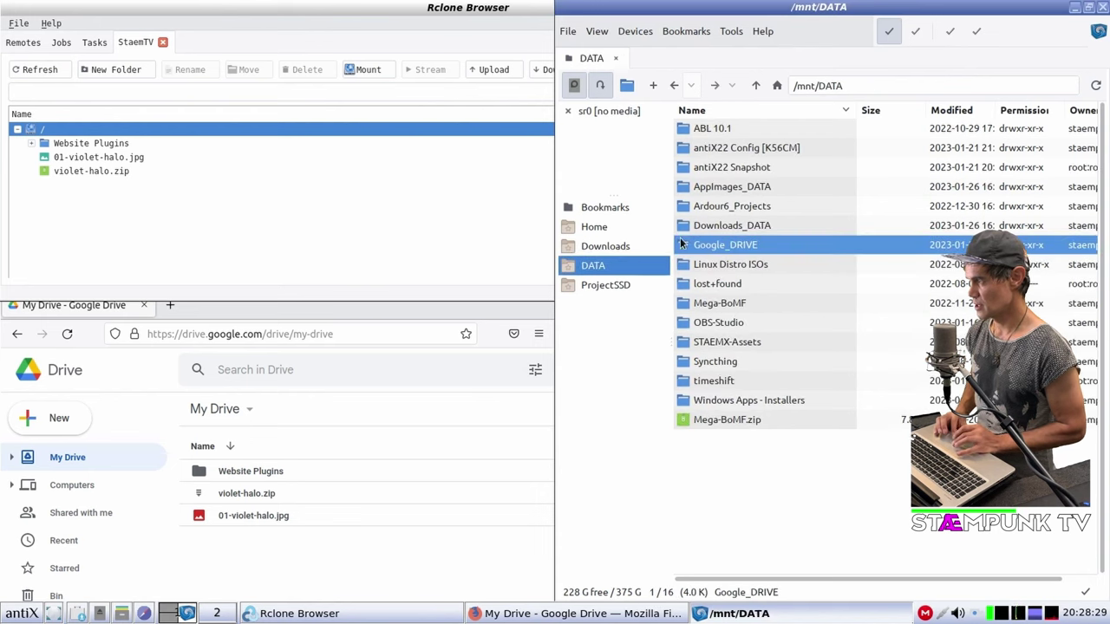
double_click(682, 244)
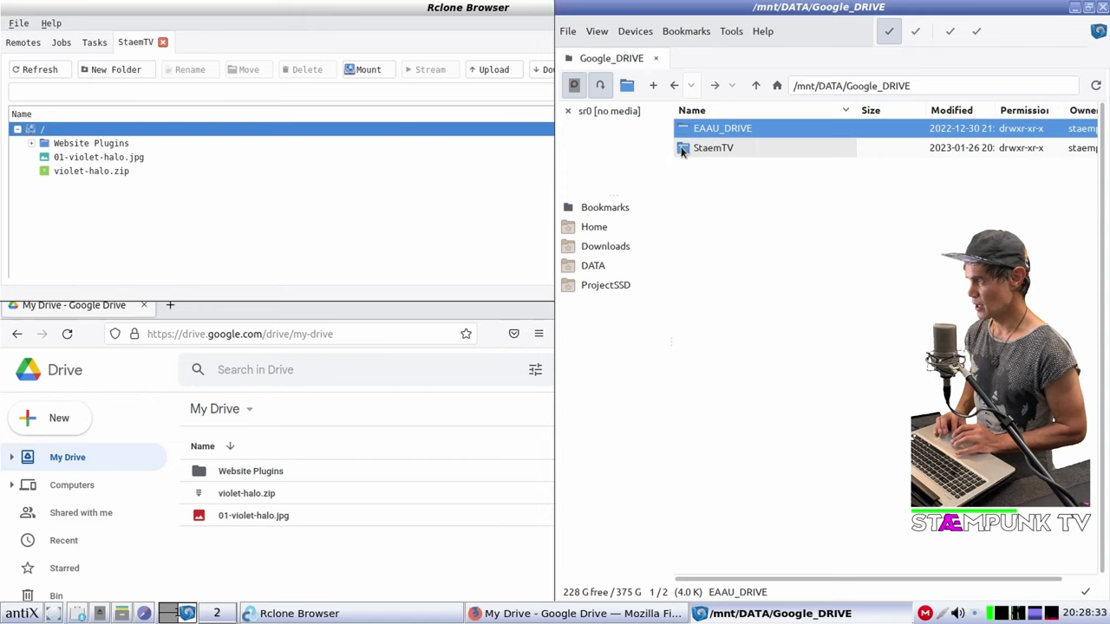
double_click(680, 147)
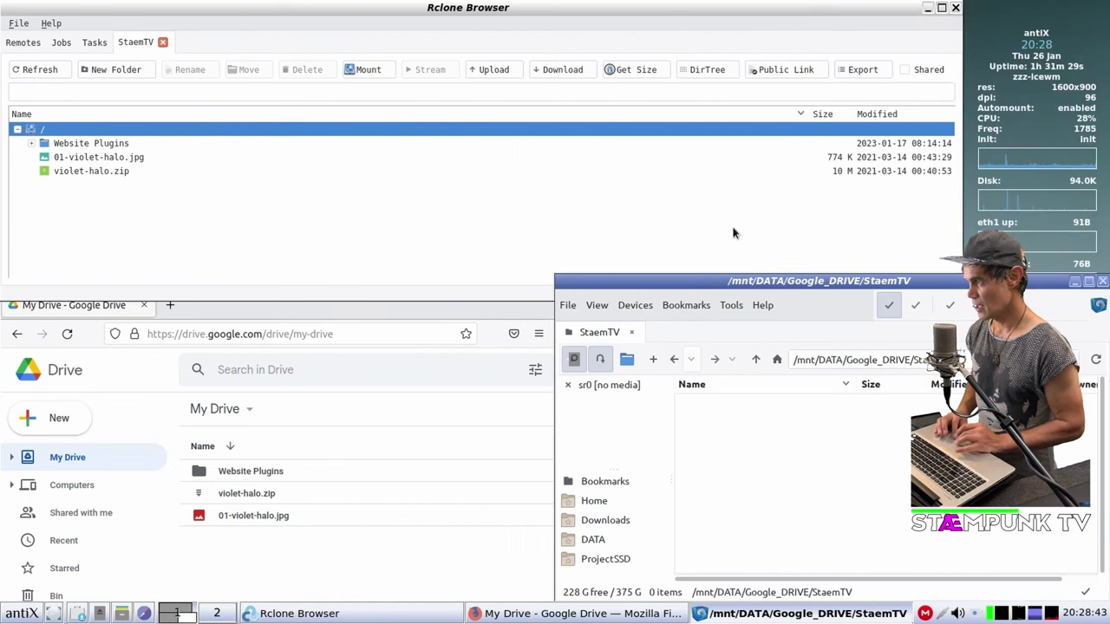
Move the file manager aside and select the second saved task in Rclone Browser's Tasks list
drag(711, 282, 492, 314)
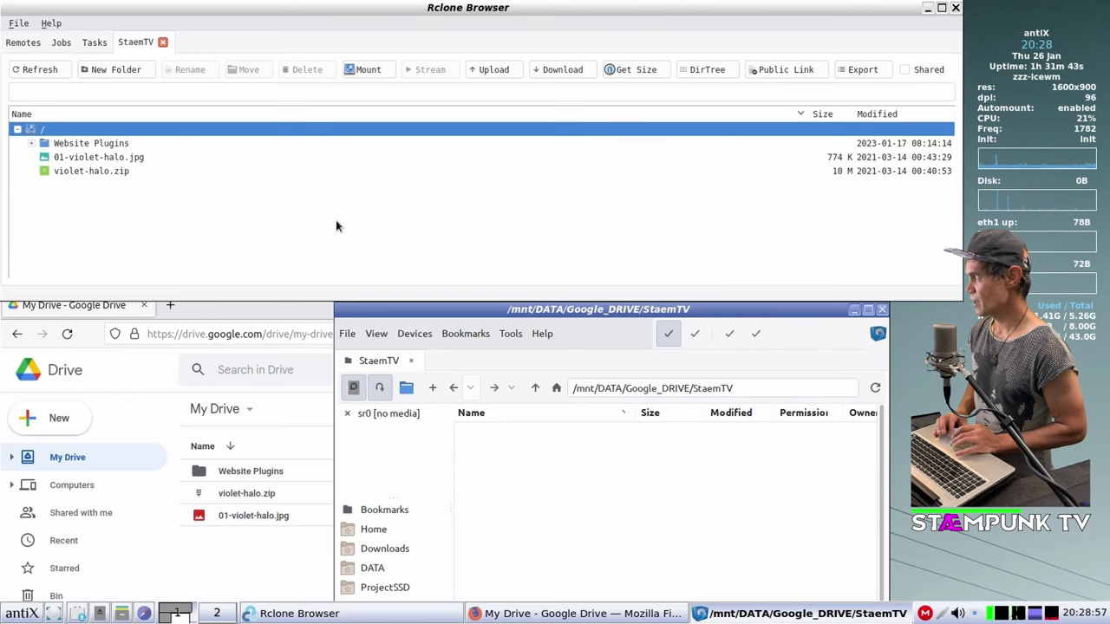
click(95, 42)
click(128, 100)
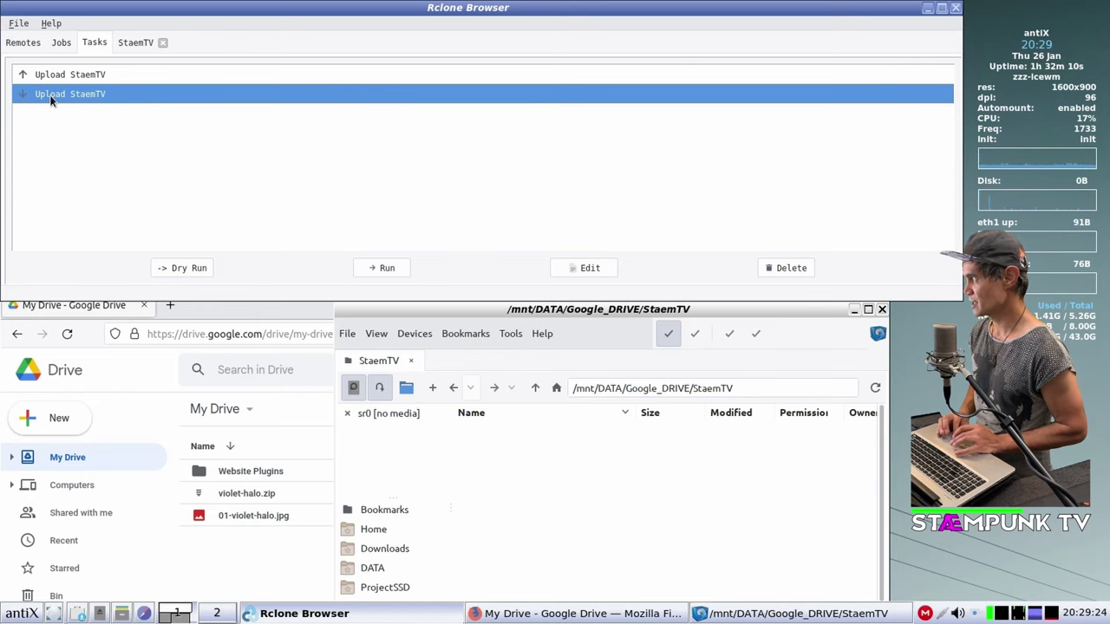
Rename the second task's description to 'Download StaemTV' and save it
click(587, 268)
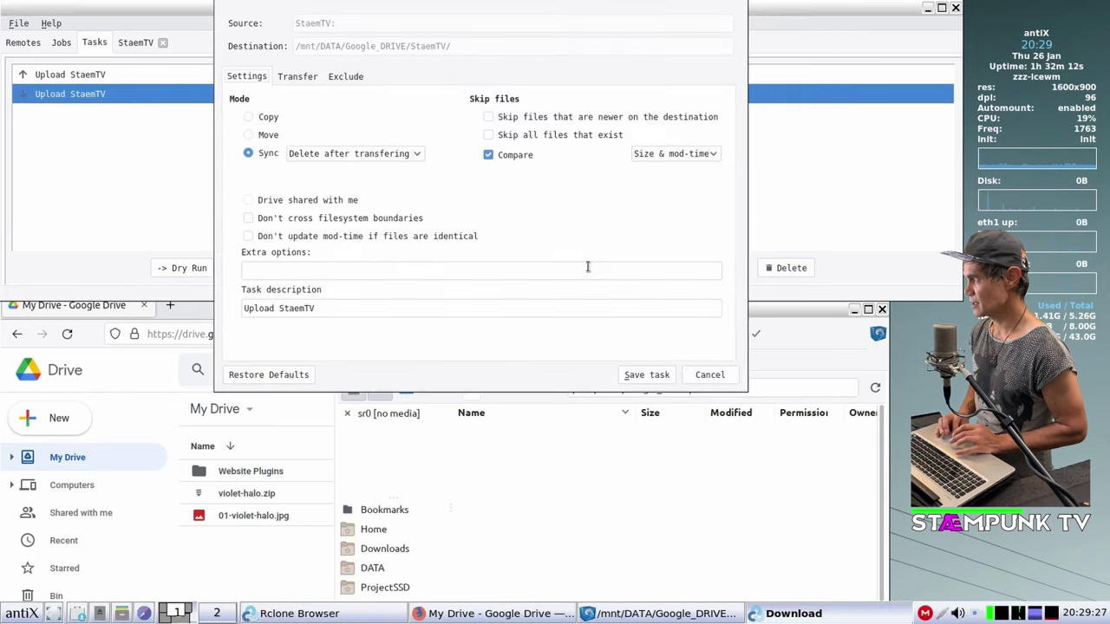
double_click(257, 309)
key(BackSpace)
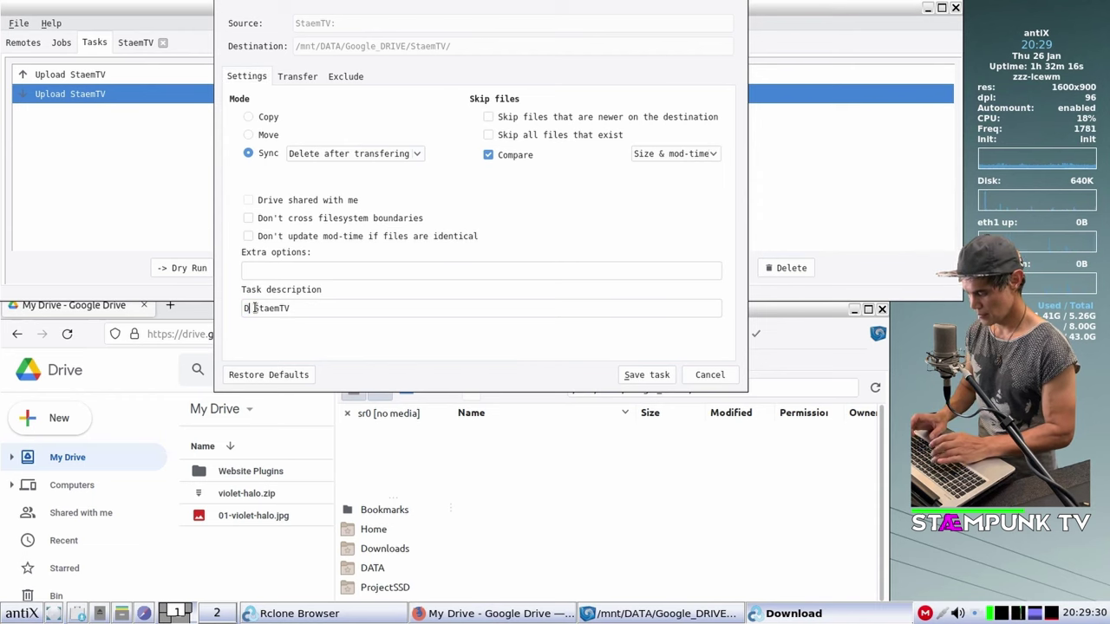
text(Download)
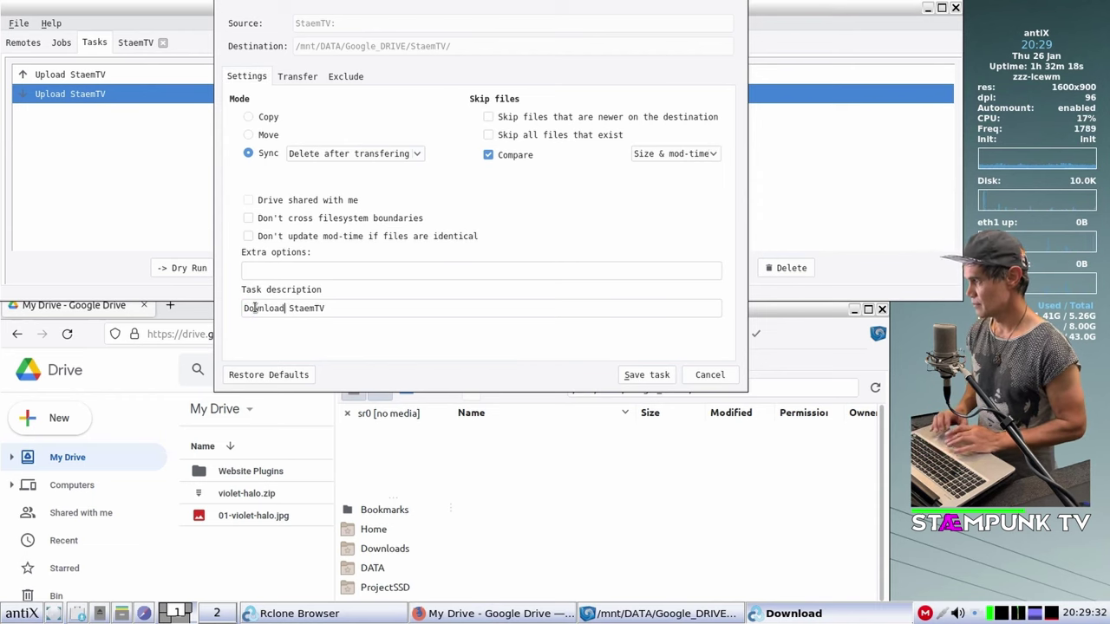
click(637, 375)
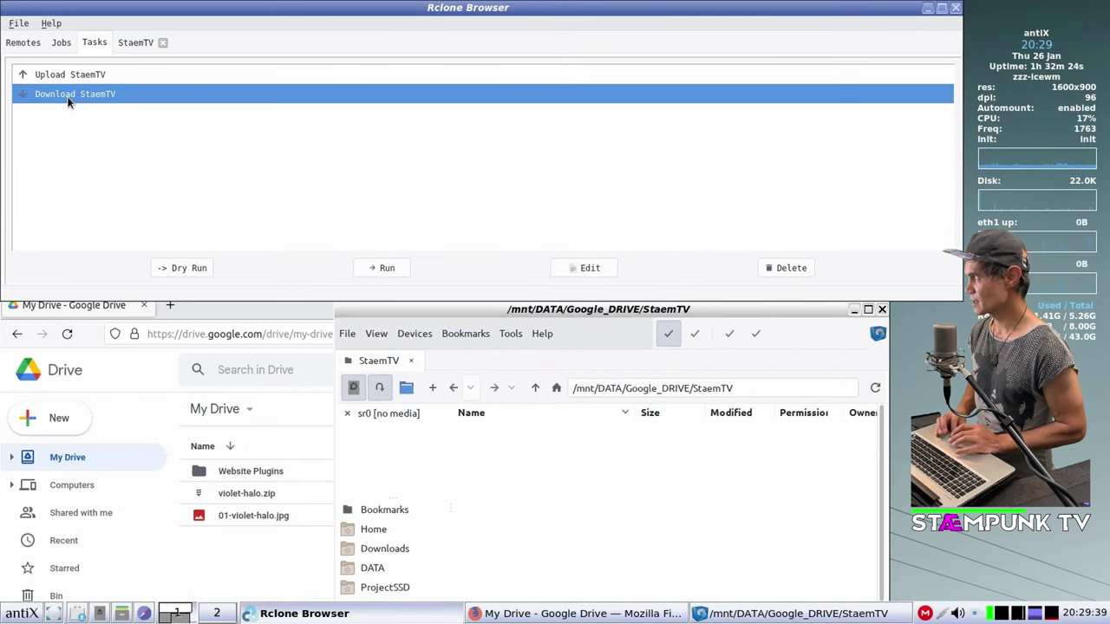
Run Download StaemTV and watch the job finish in the Jobs list
click(383, 268)
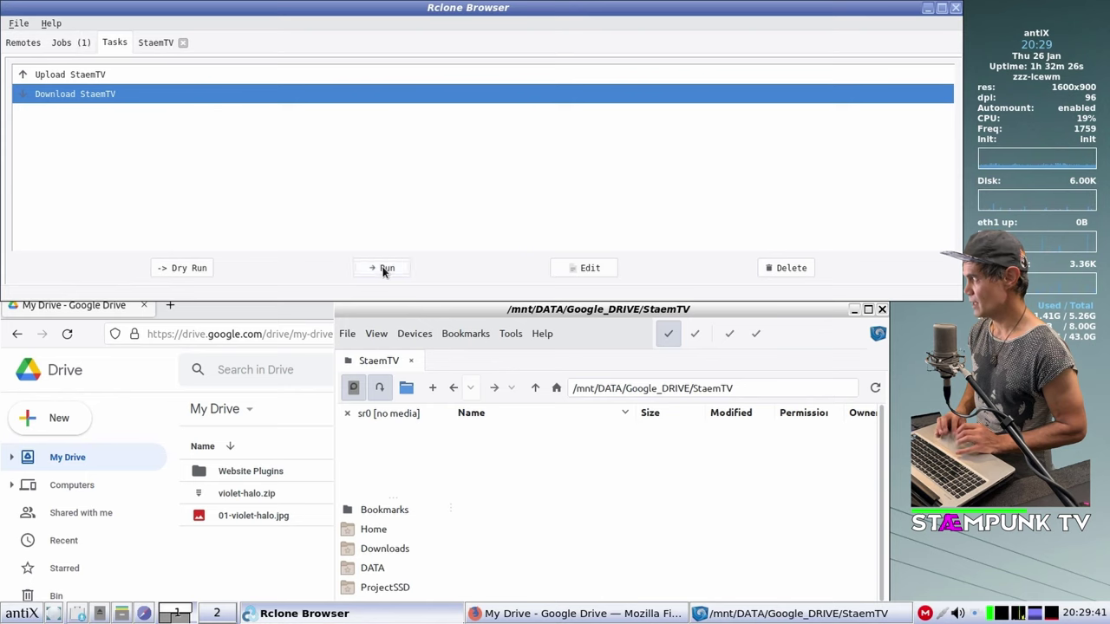
click(74, 43)
click(21, 76)
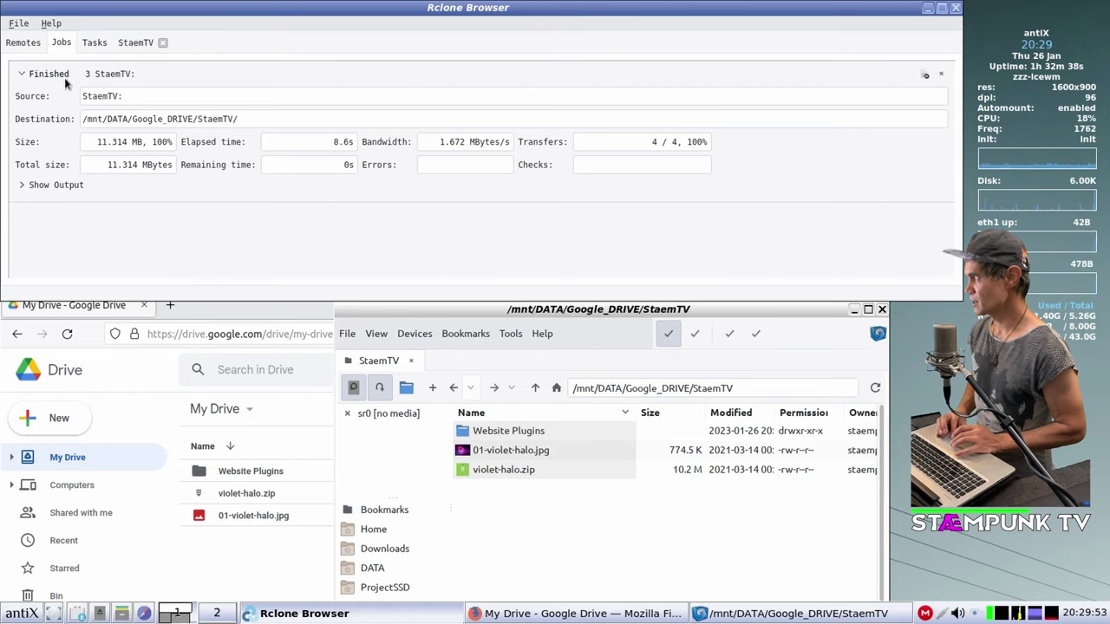
click(22, 75)
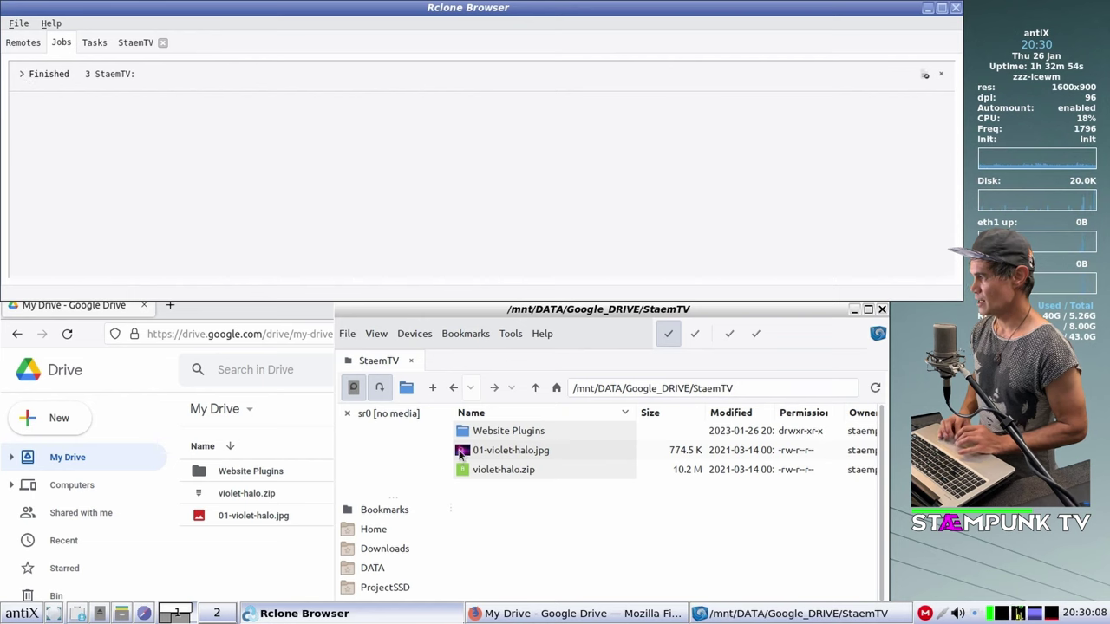
Copy 01-violet-halo.jpg in the local StaemTV folder, ready to paste
click(499, 503)
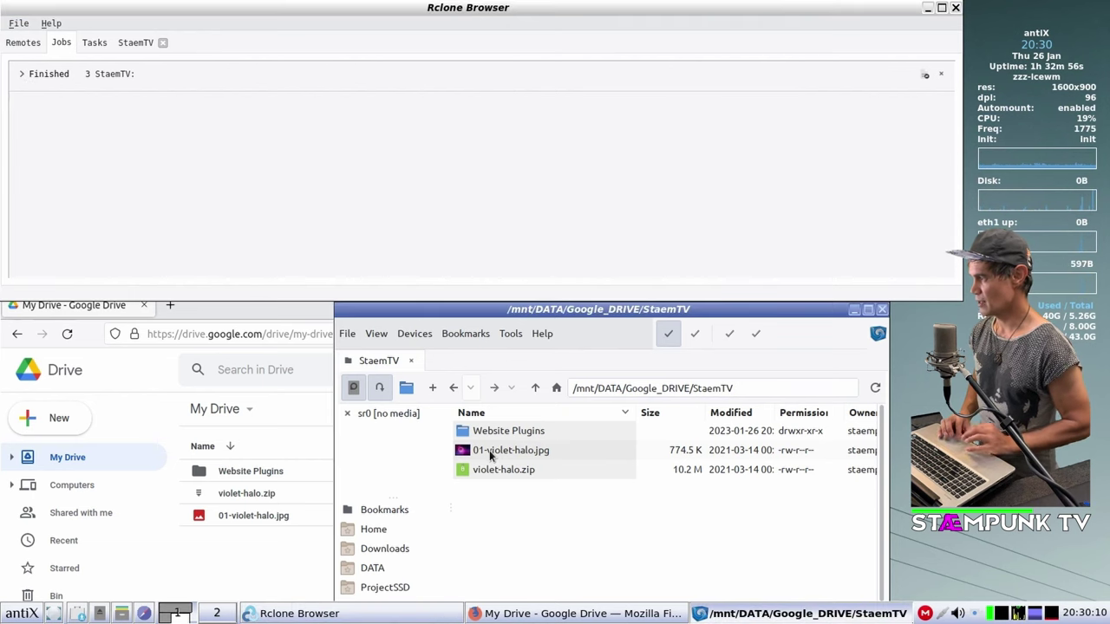
right_click(489, 452)
mouse_move(490, 452)
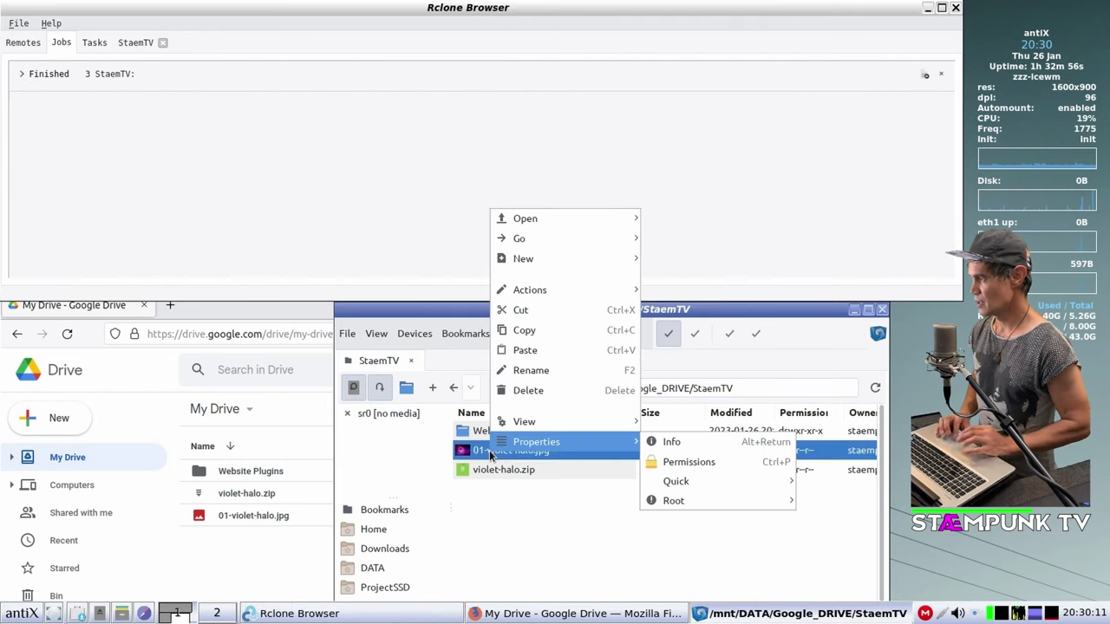
click(551, 331)
right_click(534, 502)
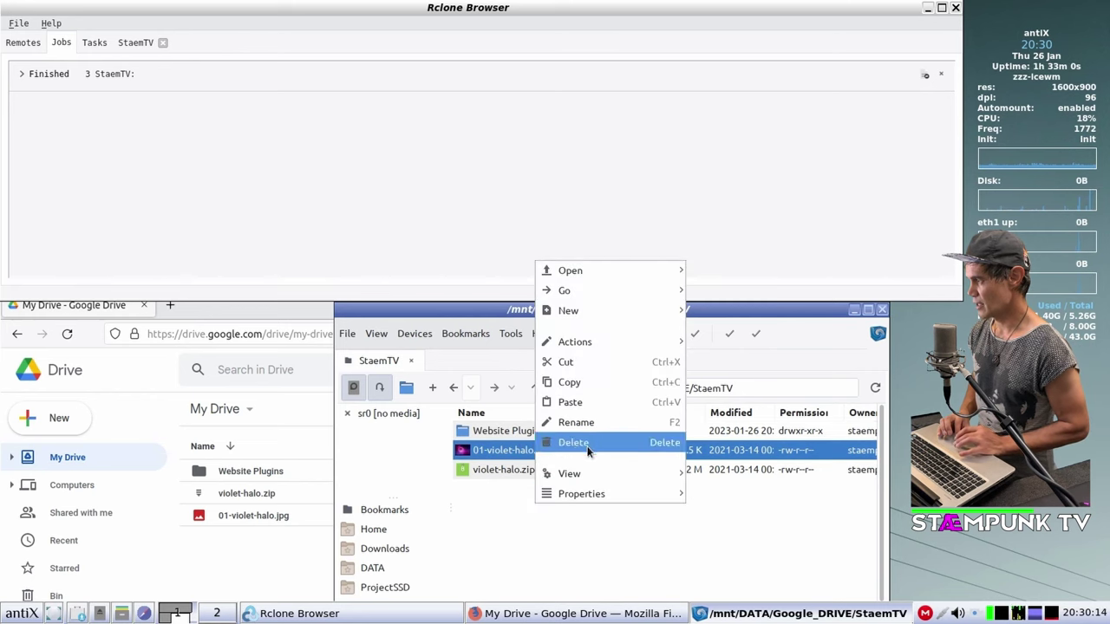
Paste the image and auto-rename the duplicate to 01-violet-halo-copy2.jpg
click(595, 398)
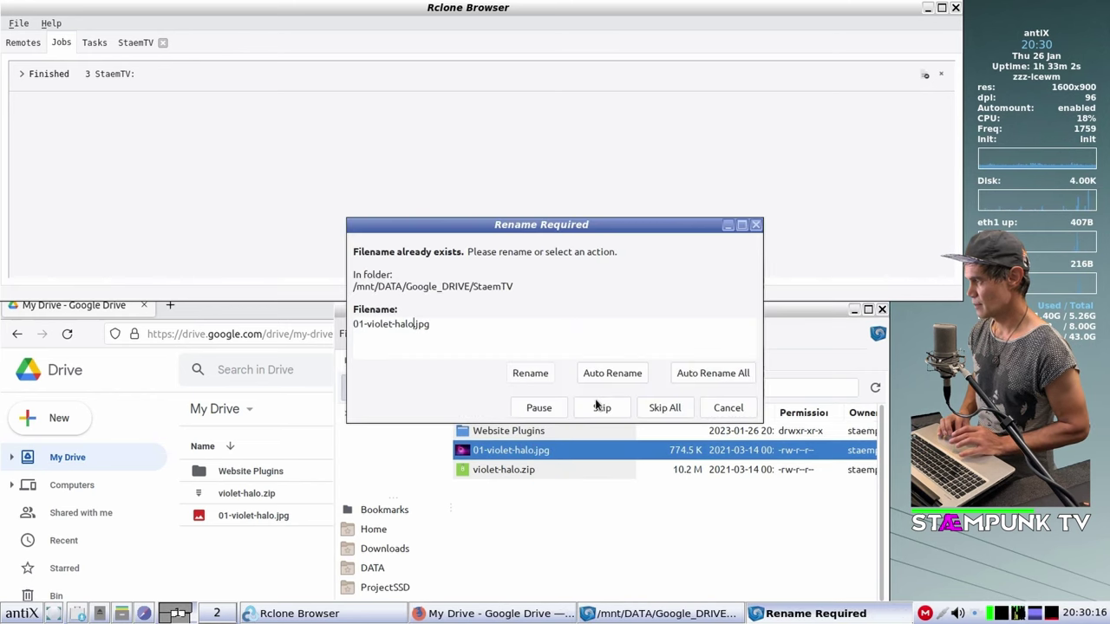
click(631, 369)
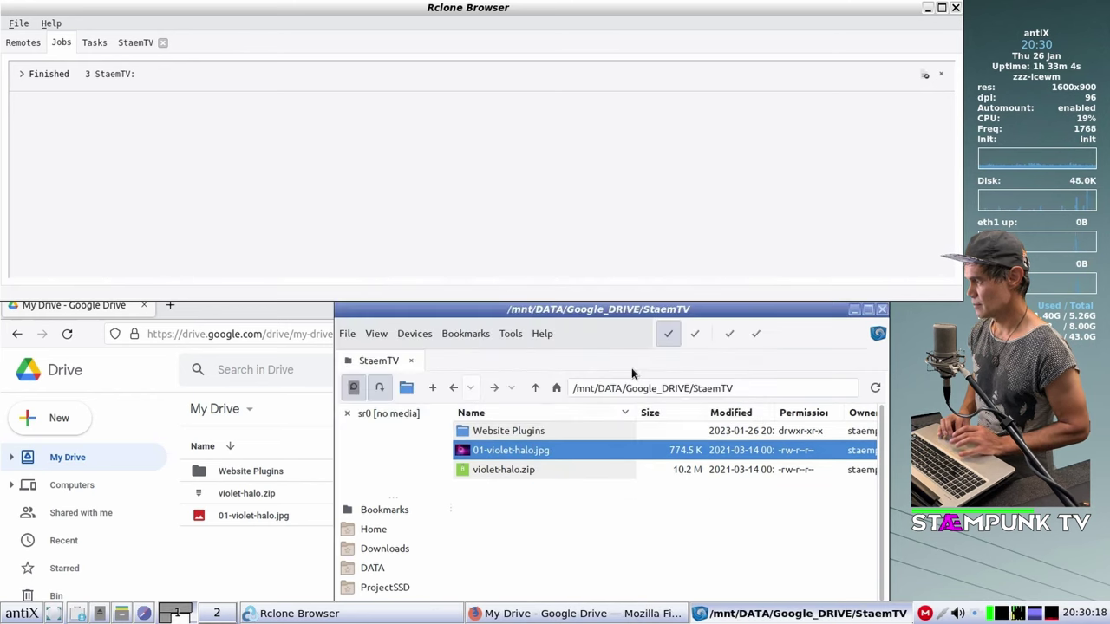
click(529, 538)
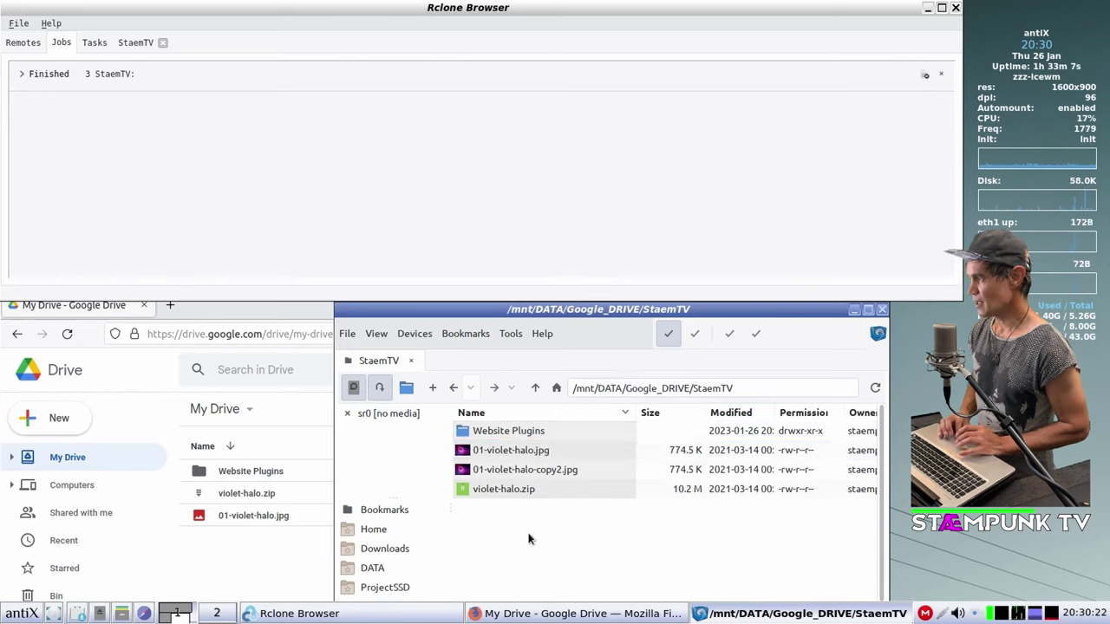
Run the Upload StaemTV task and confirm it finished in the Jobs list
click(93, 43)
click(55, 75)
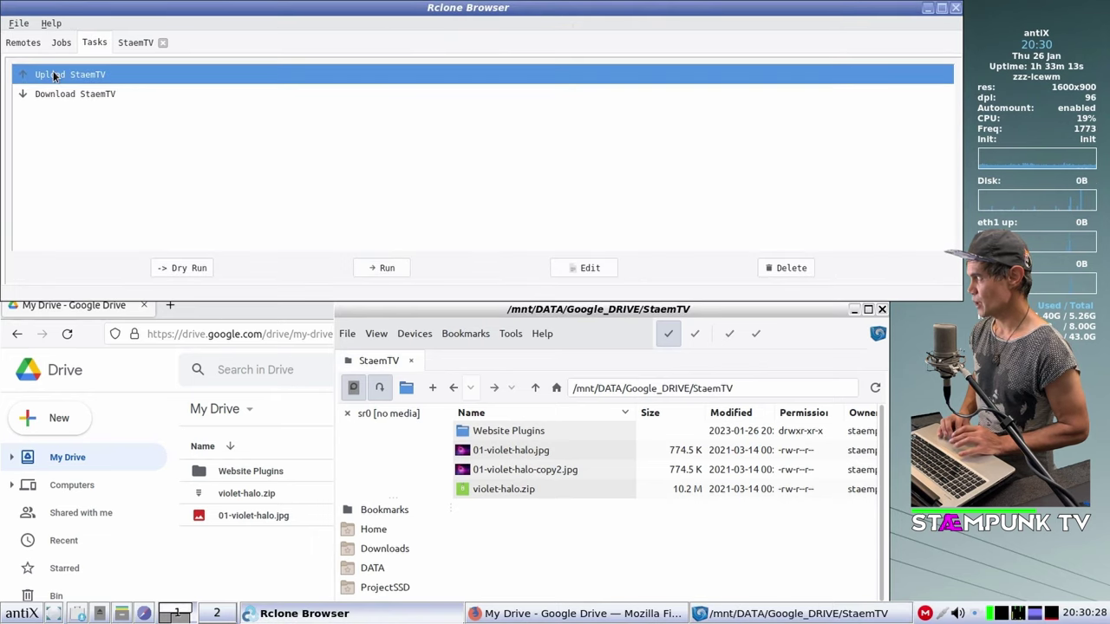
click(388, 267)
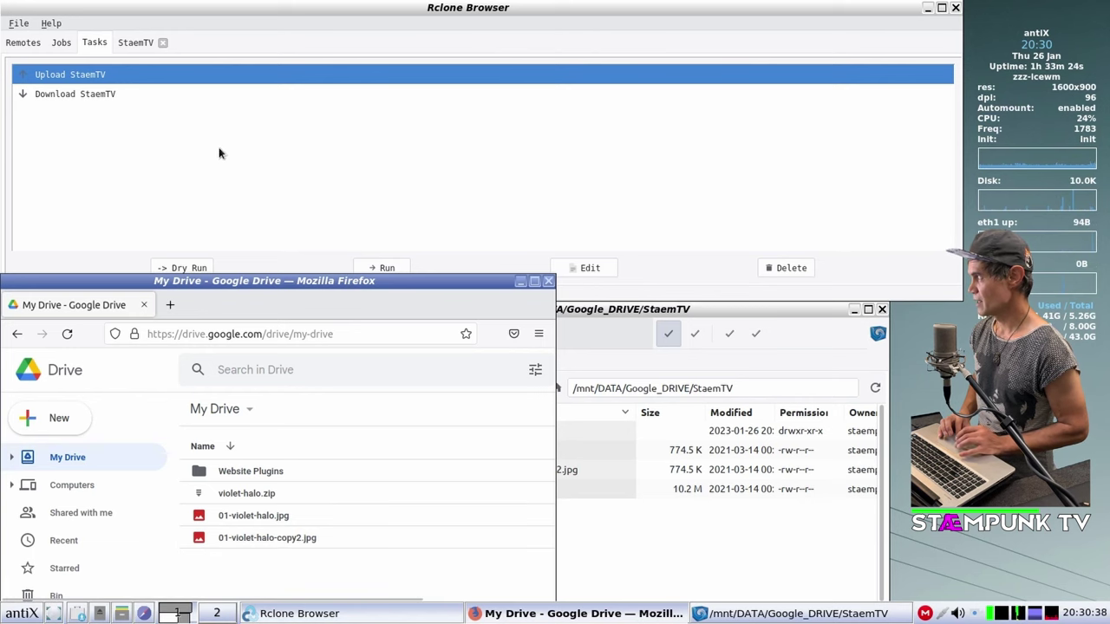
click(61, 43)
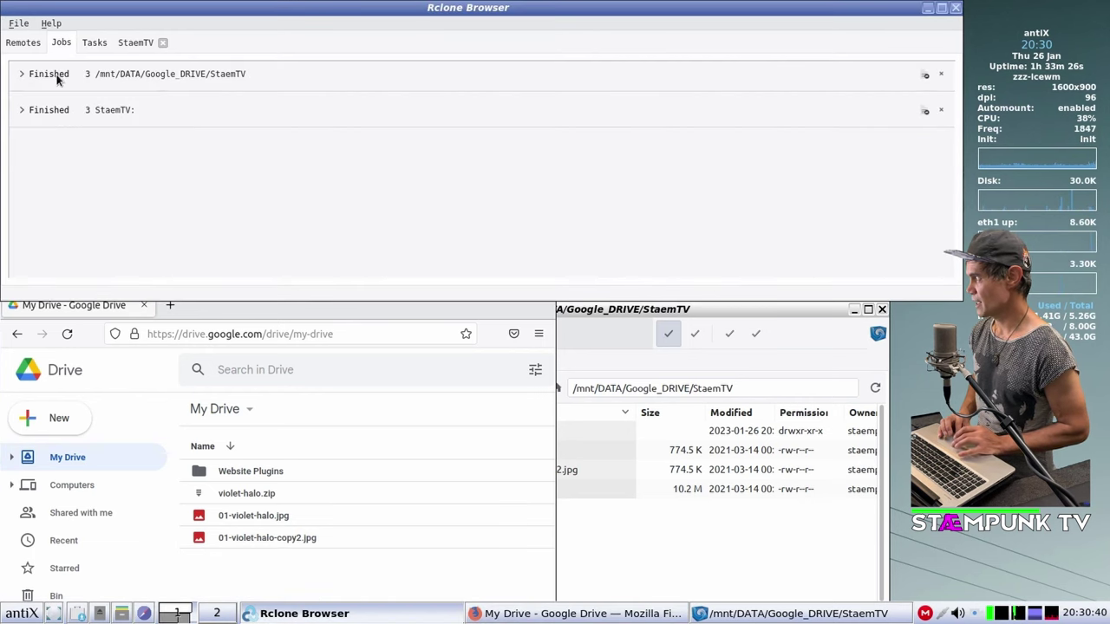
click(92, 44)
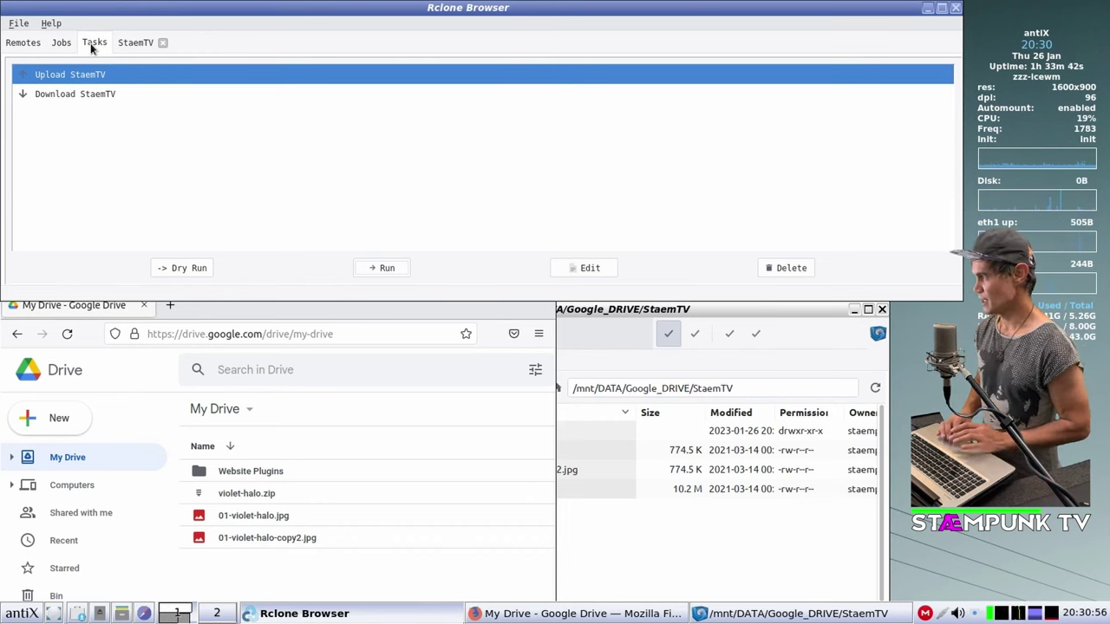
Create an Untitled folder in Google Drive's My Drive
click(267, 579)
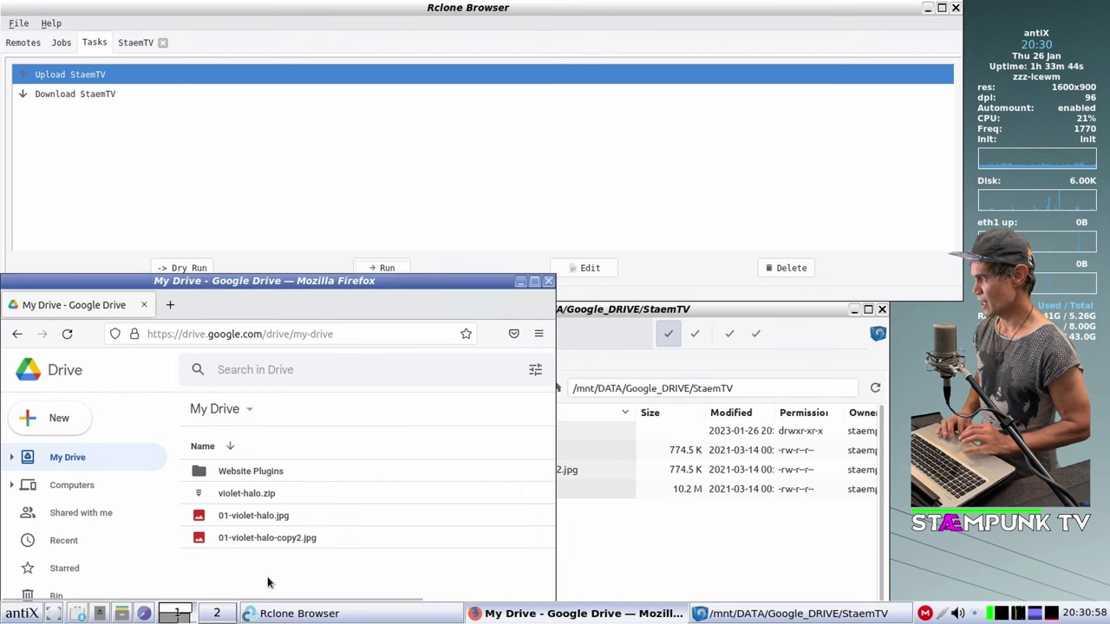
click(62, 420)
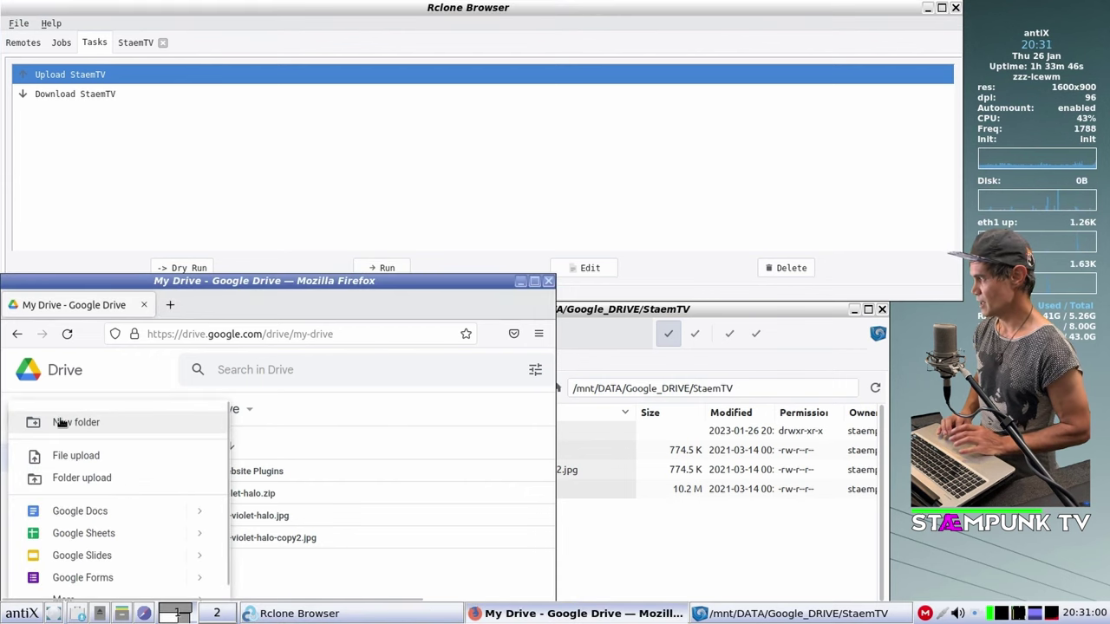
click(91, 422)
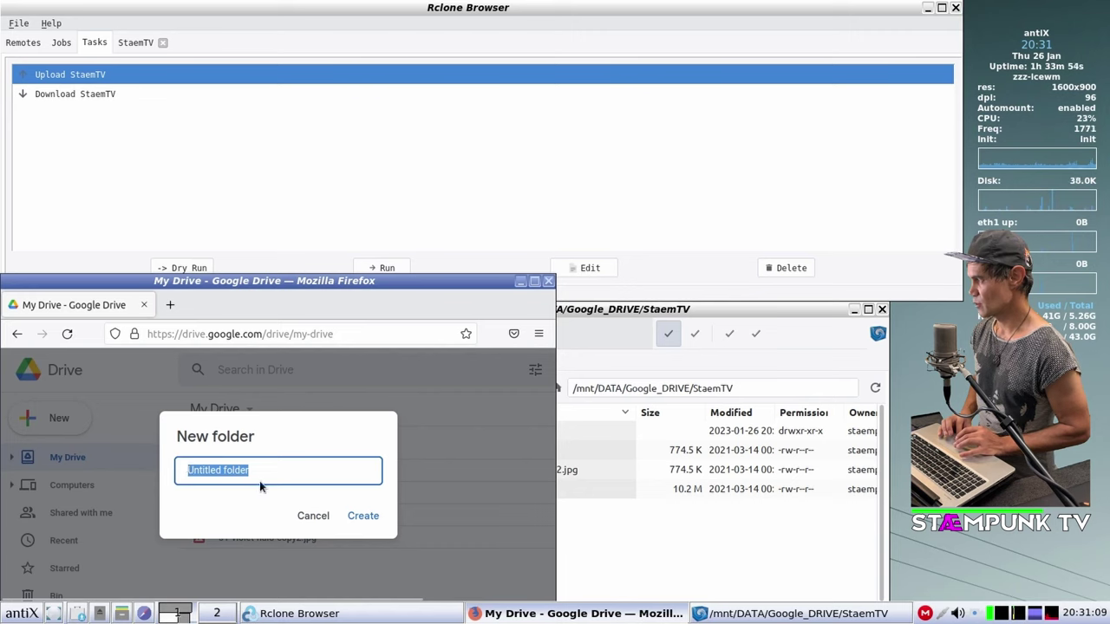
click(363, 517)
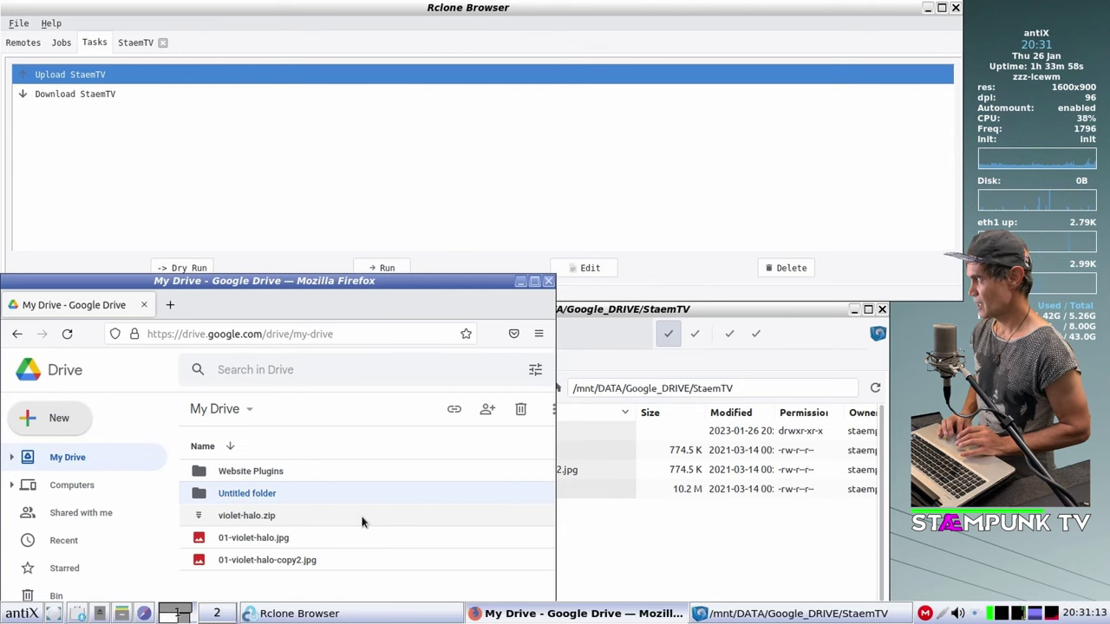
Run Download StaemTV, check the jobs list, and raise the local StaemTV folder window
click(61, 94)
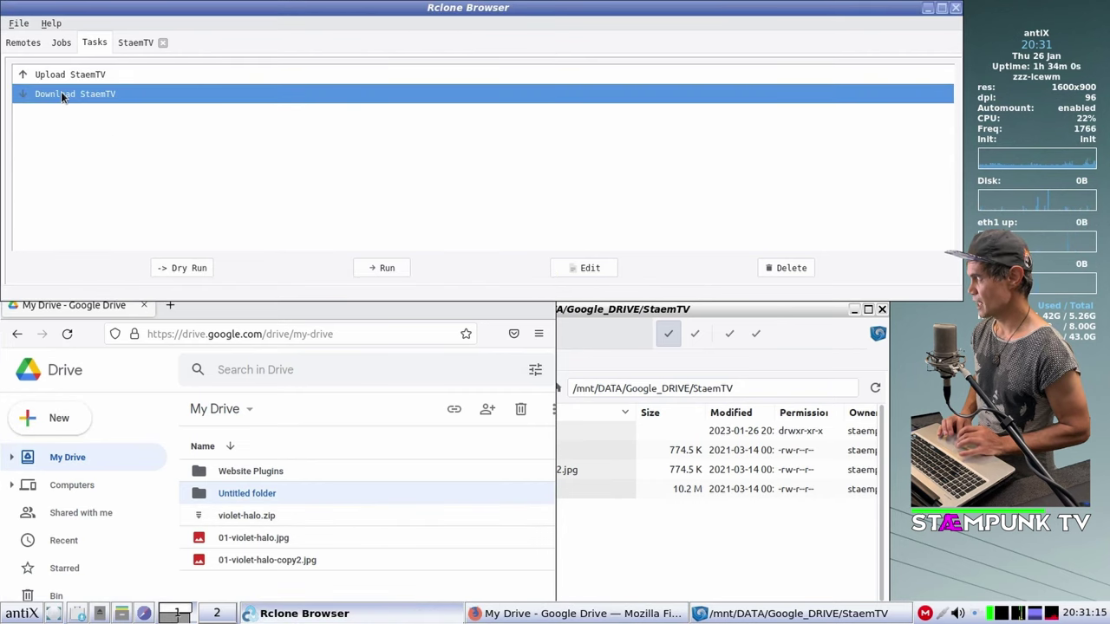
click(378, 268)
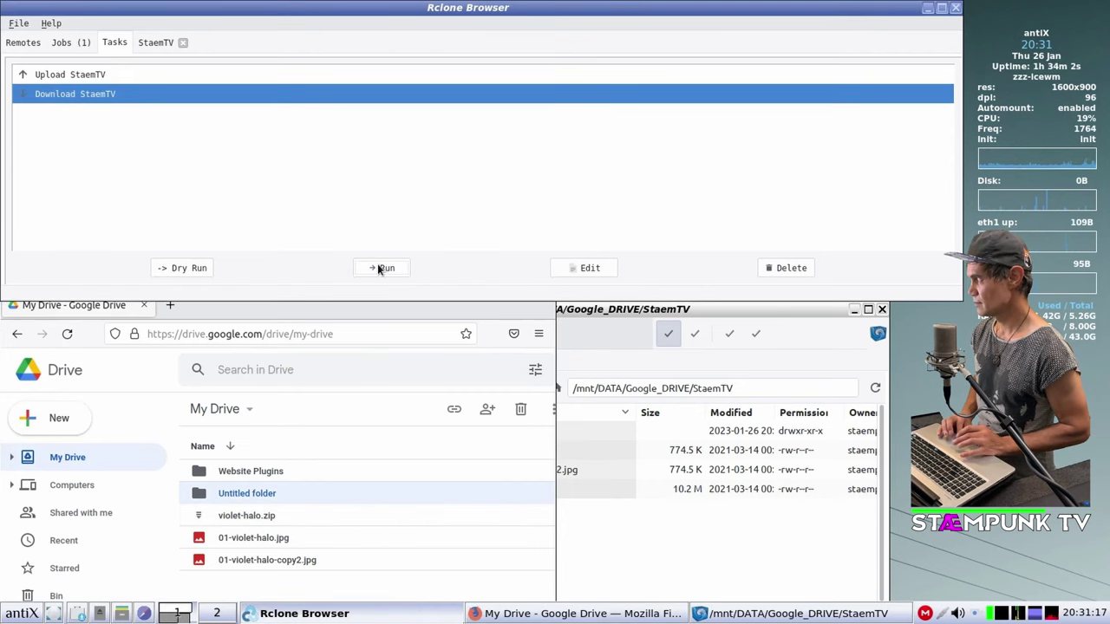
click(63, 42)
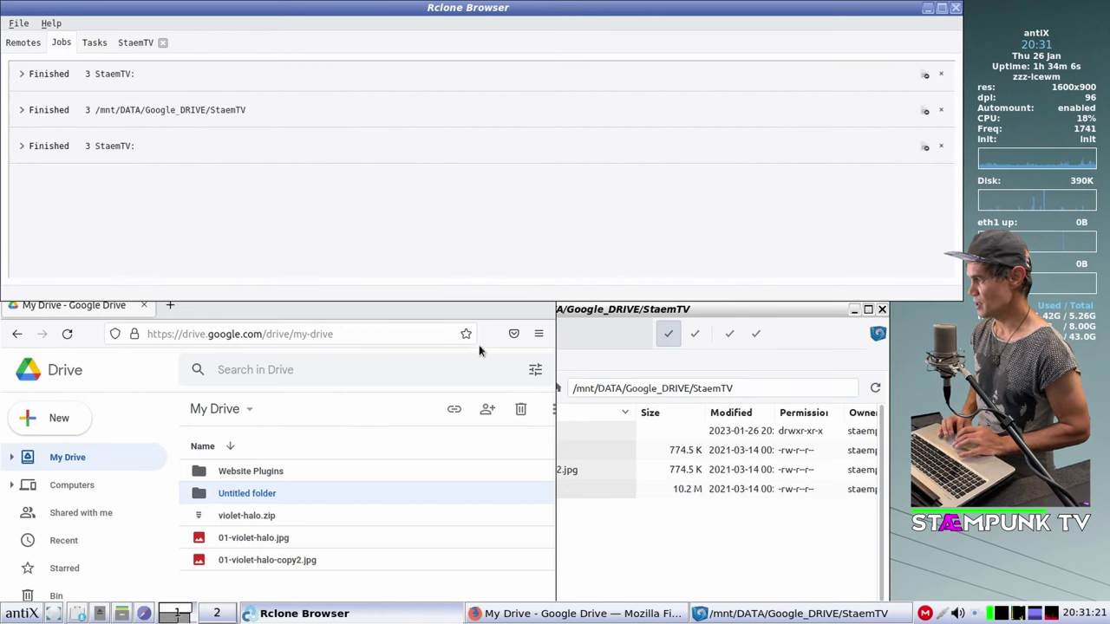
click(608, 537)
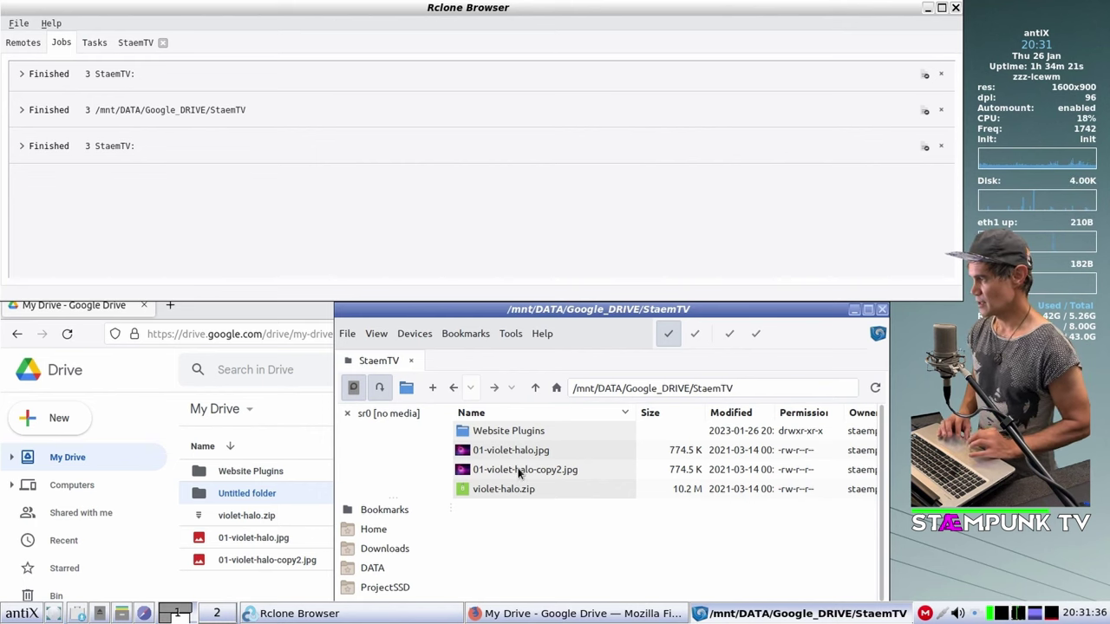
Delete 01-violet-halo-copy2.jpg from the local StaemTV folder
right_click(517, 469)
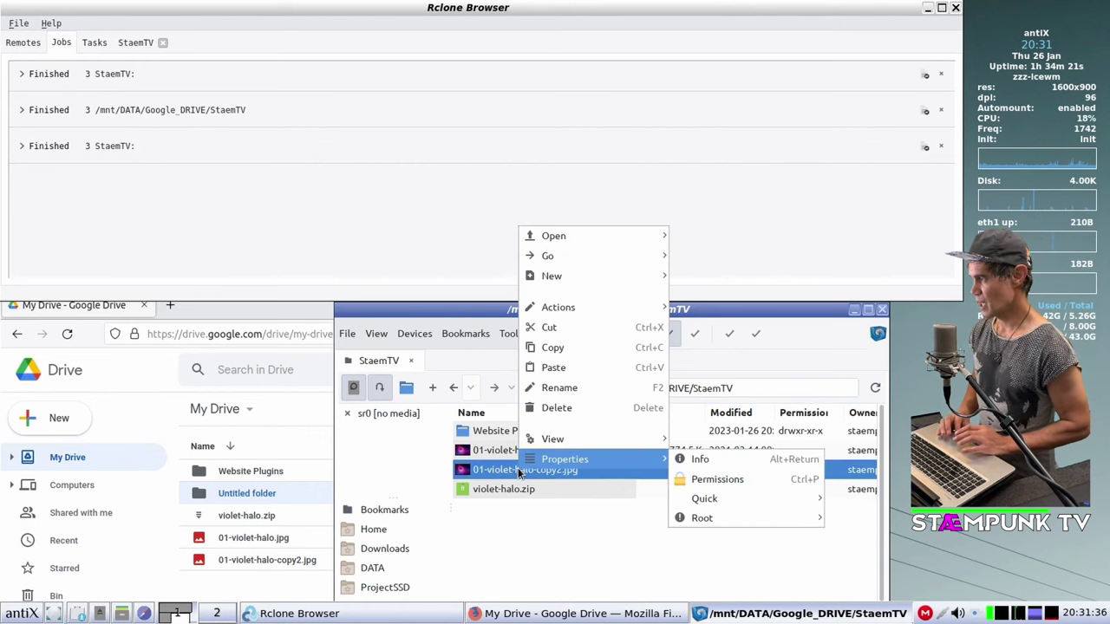
click(565, 405)
click(665, 515)
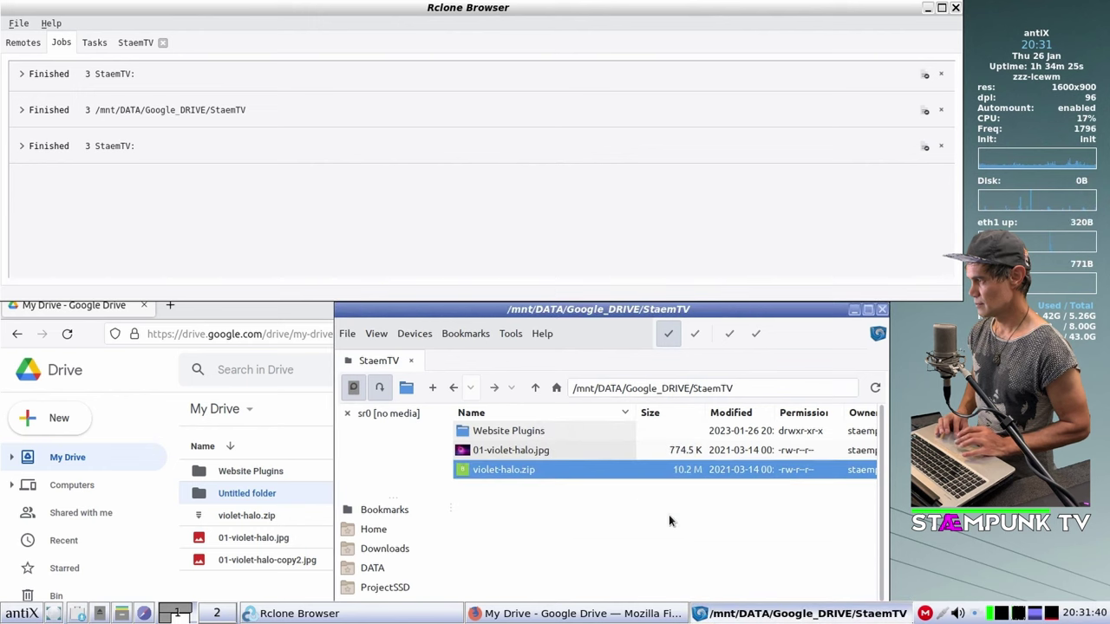
Run Upload StaemTV and inspect the finished upload job's details
click(95, 43)
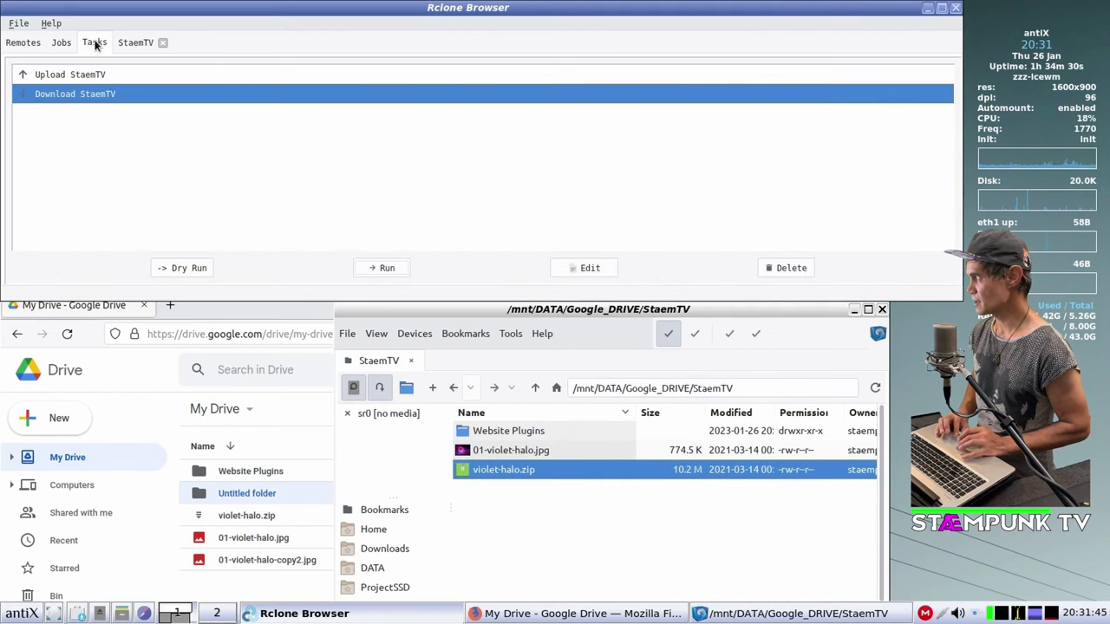
click(54, 70)
click(383, 266)
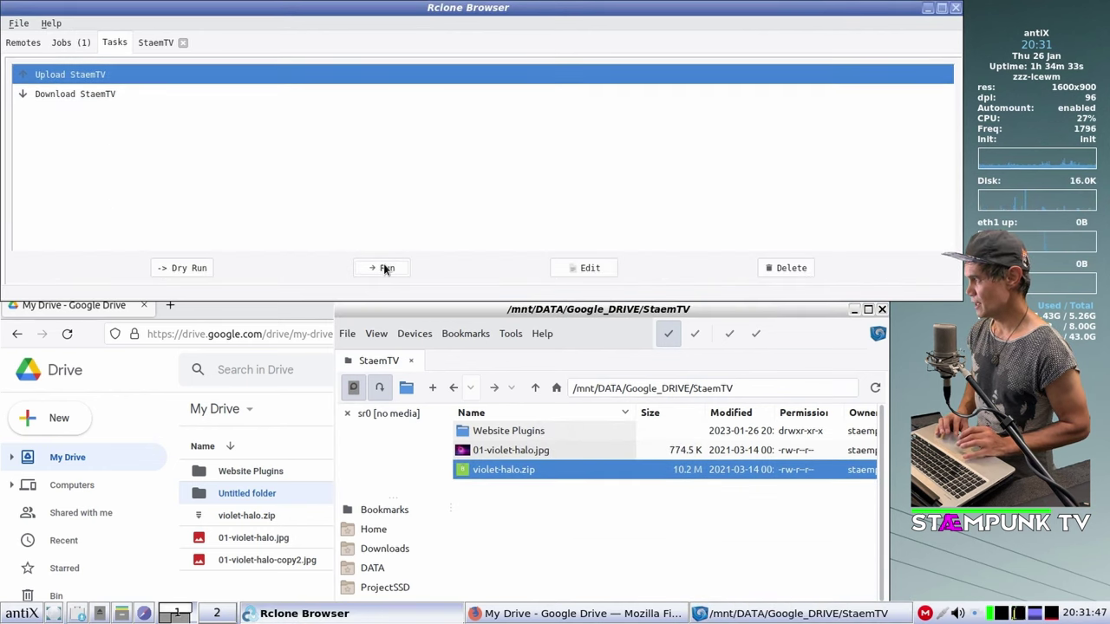
click(71, 43)
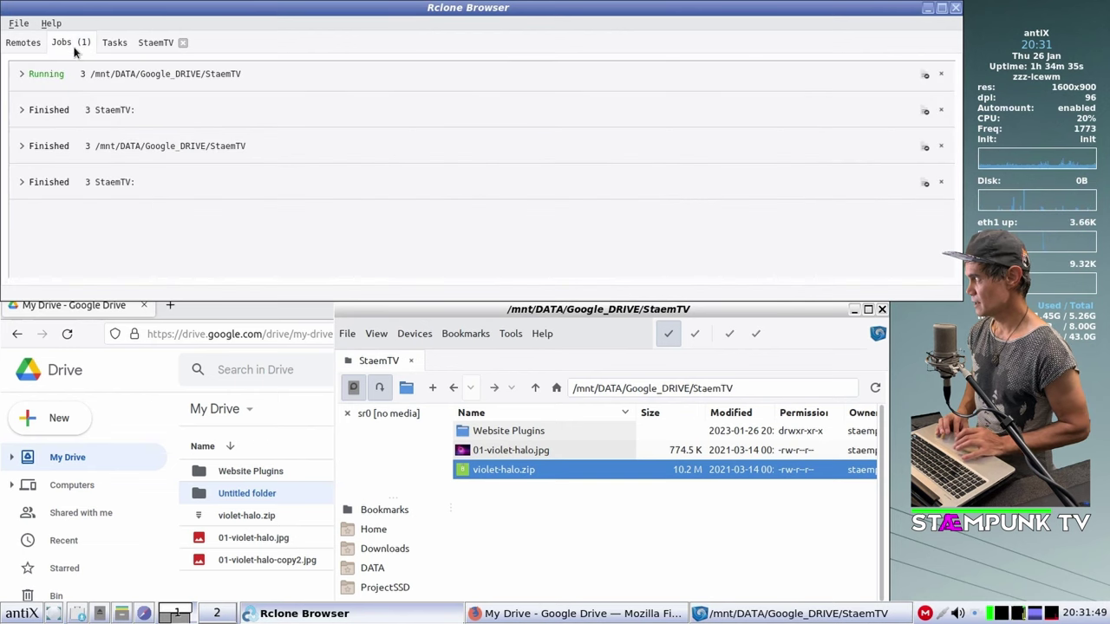
click(21, 75)
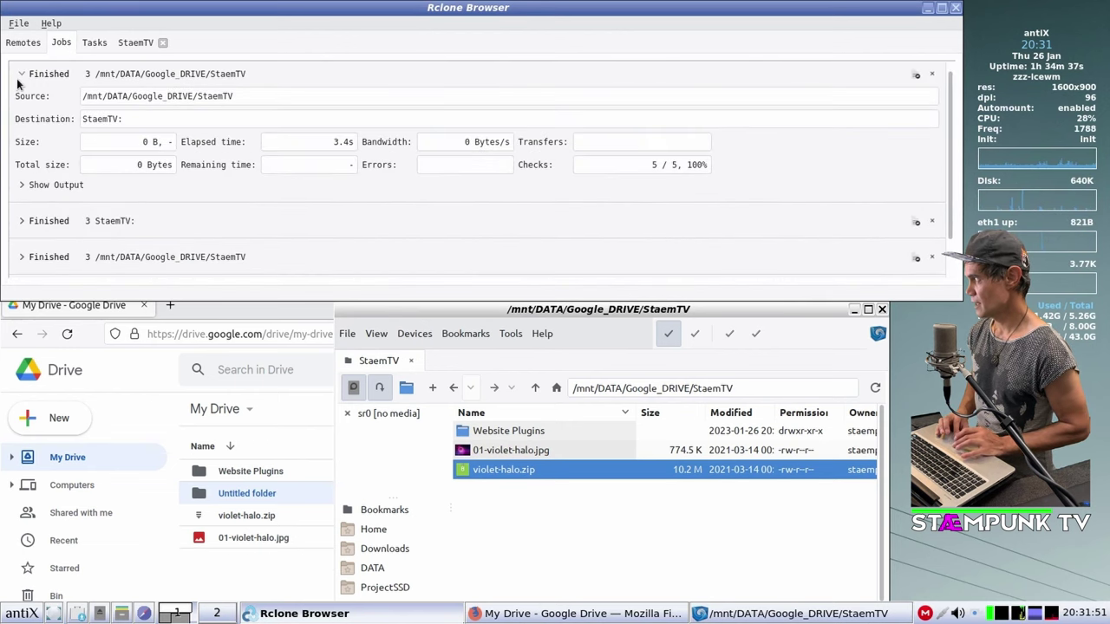
click(22, 75)
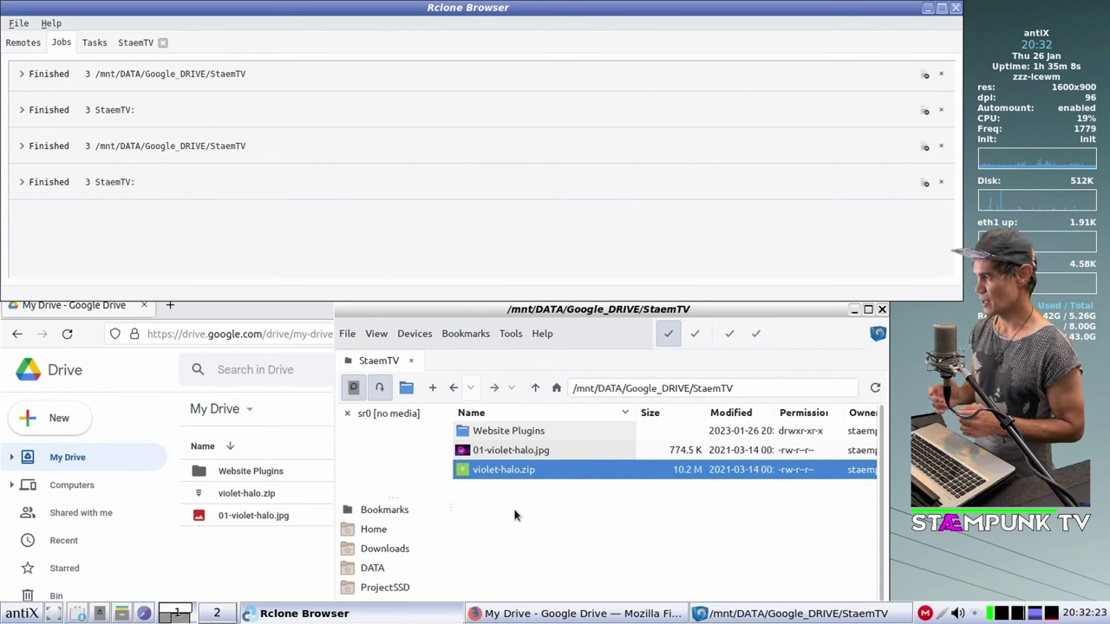
Delete Website Plugins, 01-violet-halo.jpg and violet-halo.zip from the local StaemTV folder
click(540, 493)
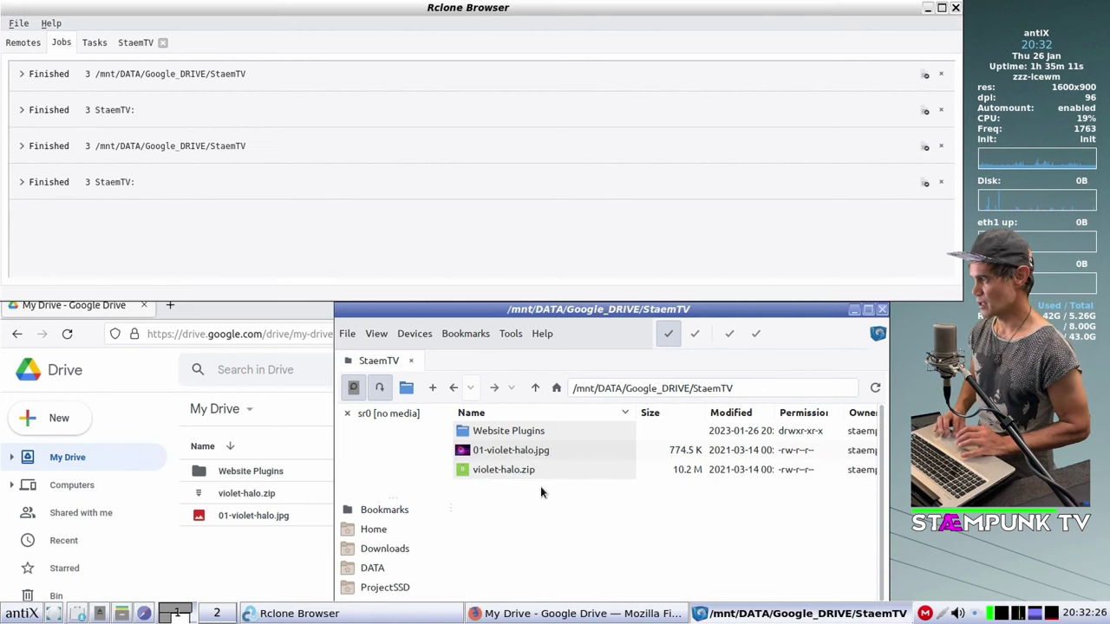
click(507, 431)
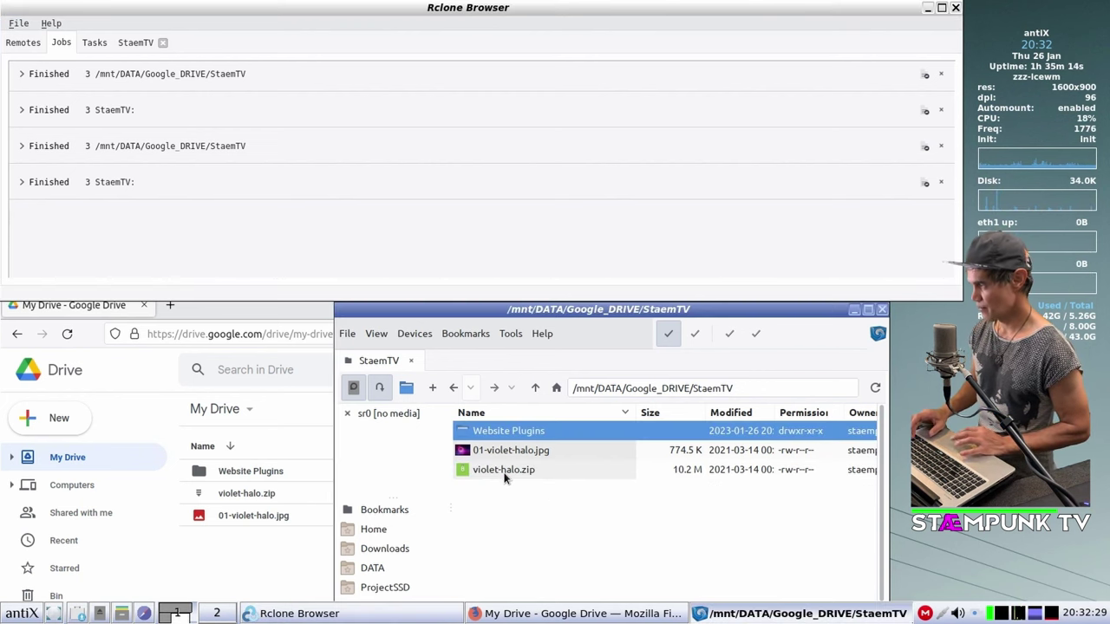
shift+click(505, 472)
key(Delete)
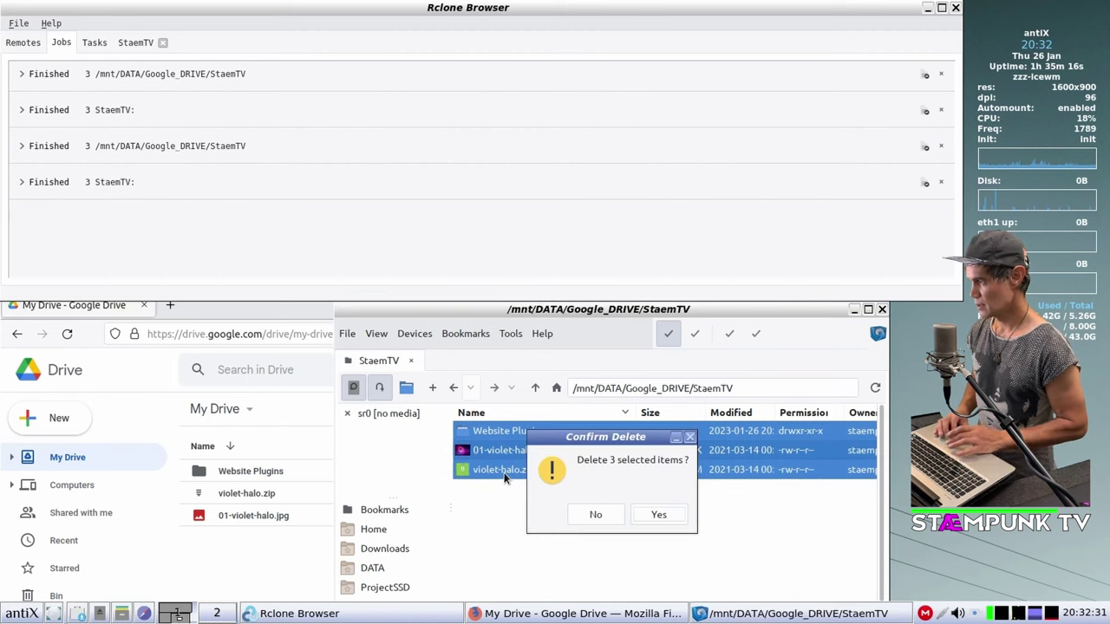
click(659, 514)
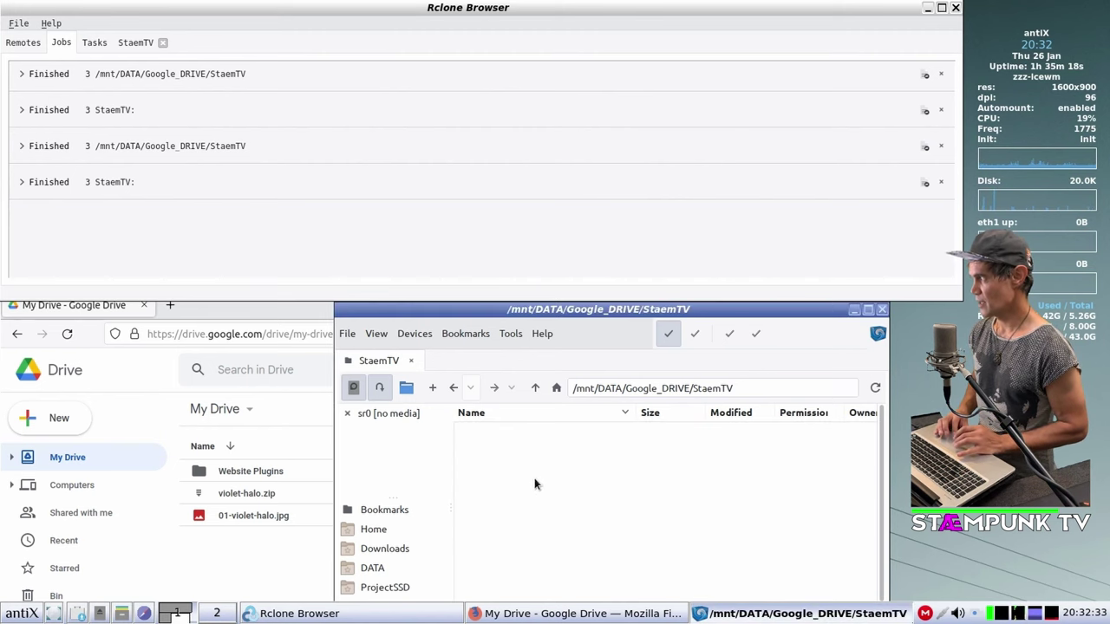
Run Download StaemTV and check the job finished with 4/4 transfers
click(95, 43)
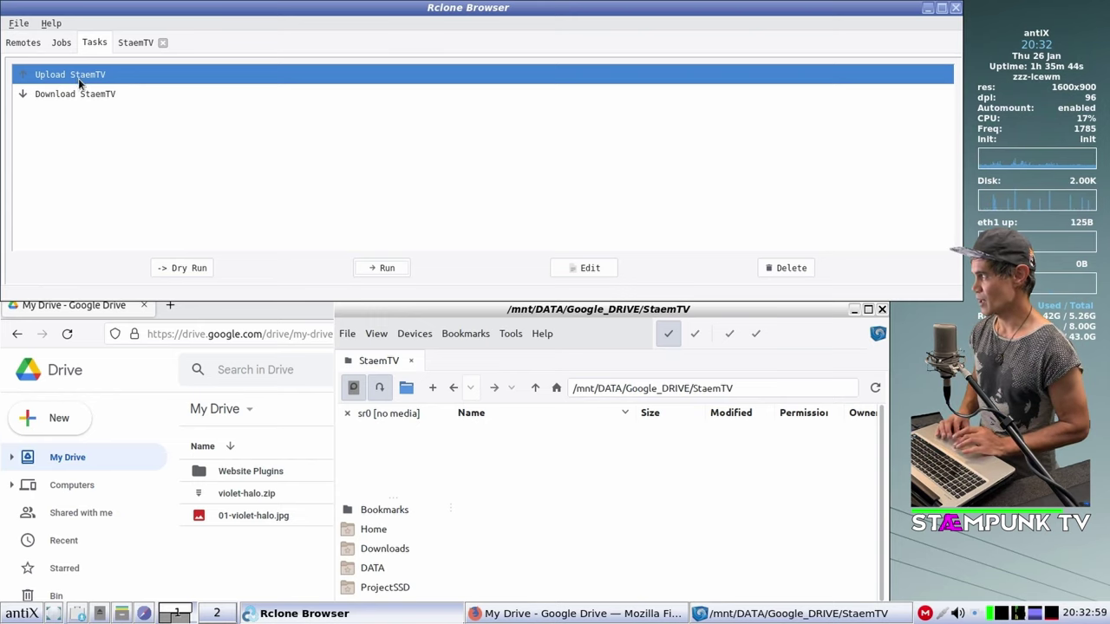
click(69, 94)
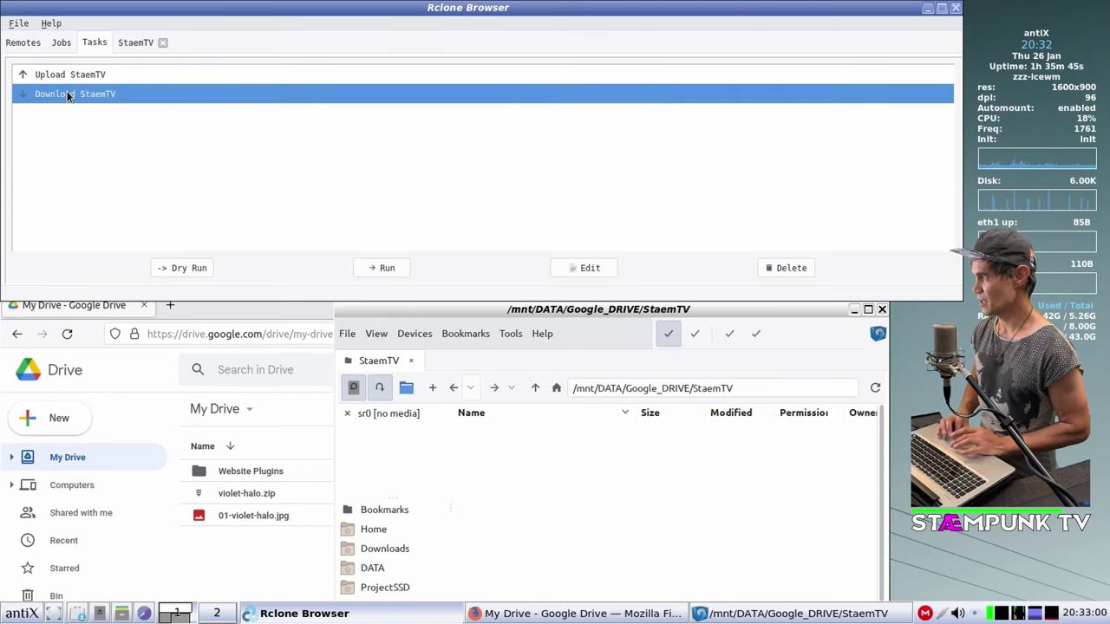
click(391, 268)
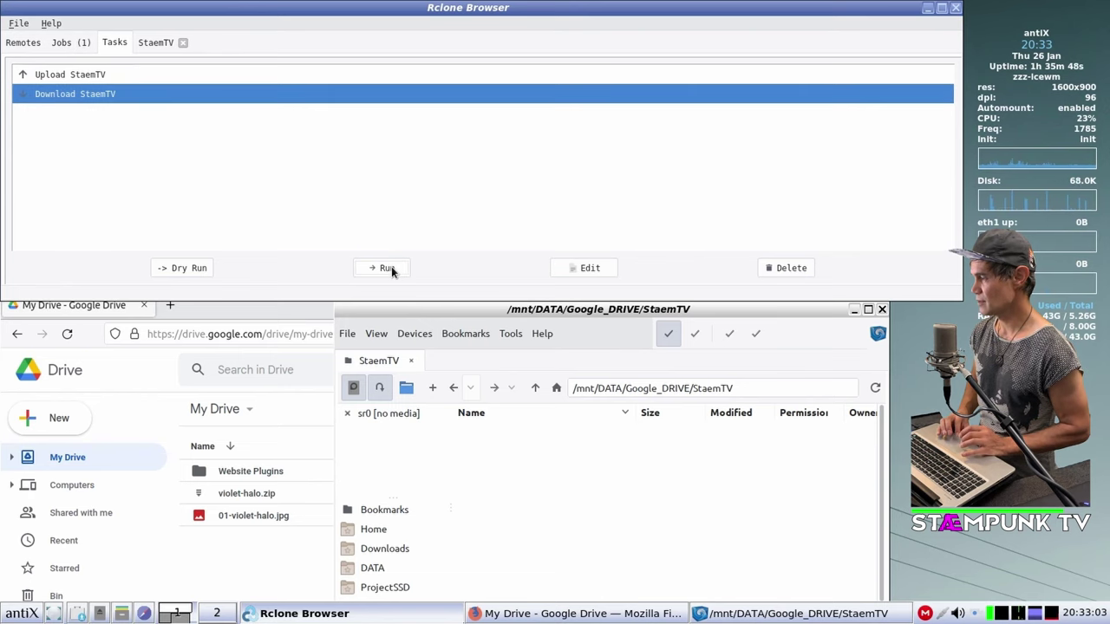
click(61, 43)
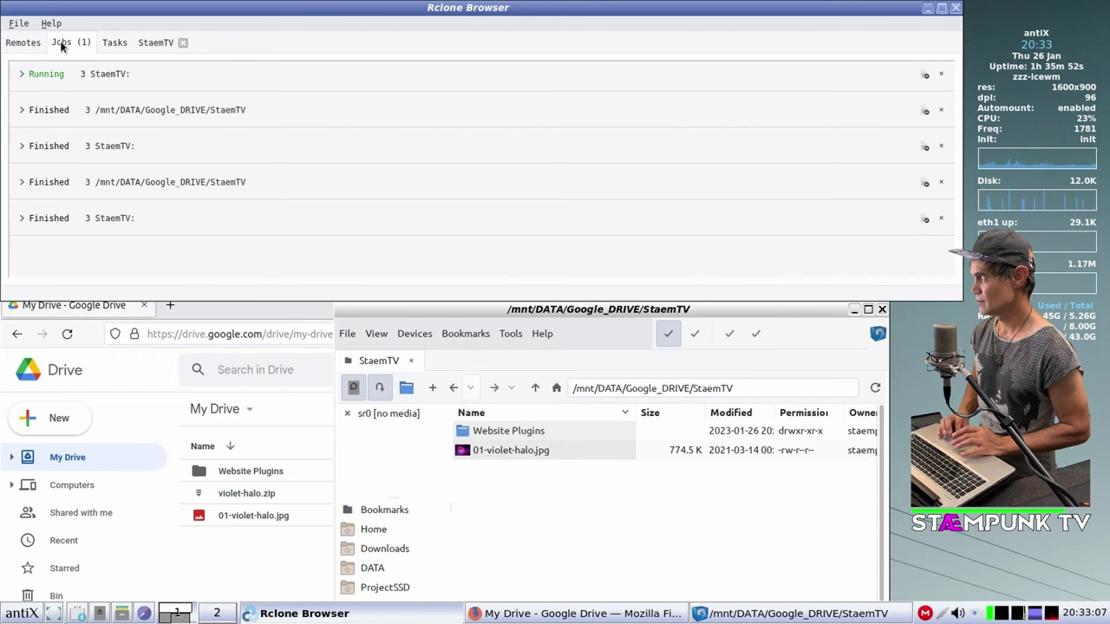
click(20, 75)
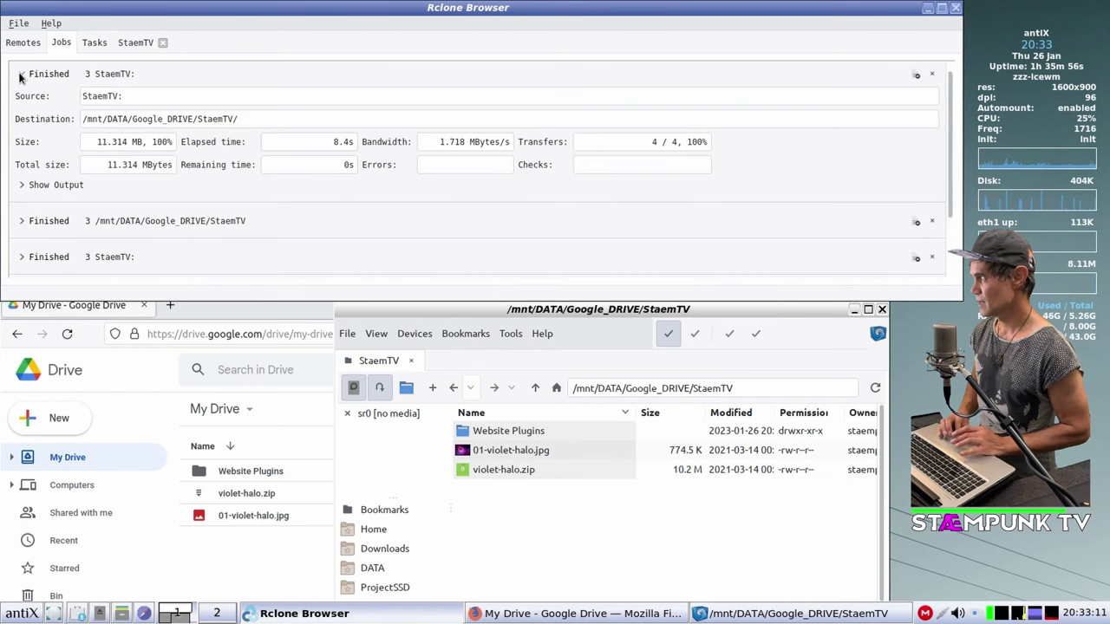
click(21, 75)
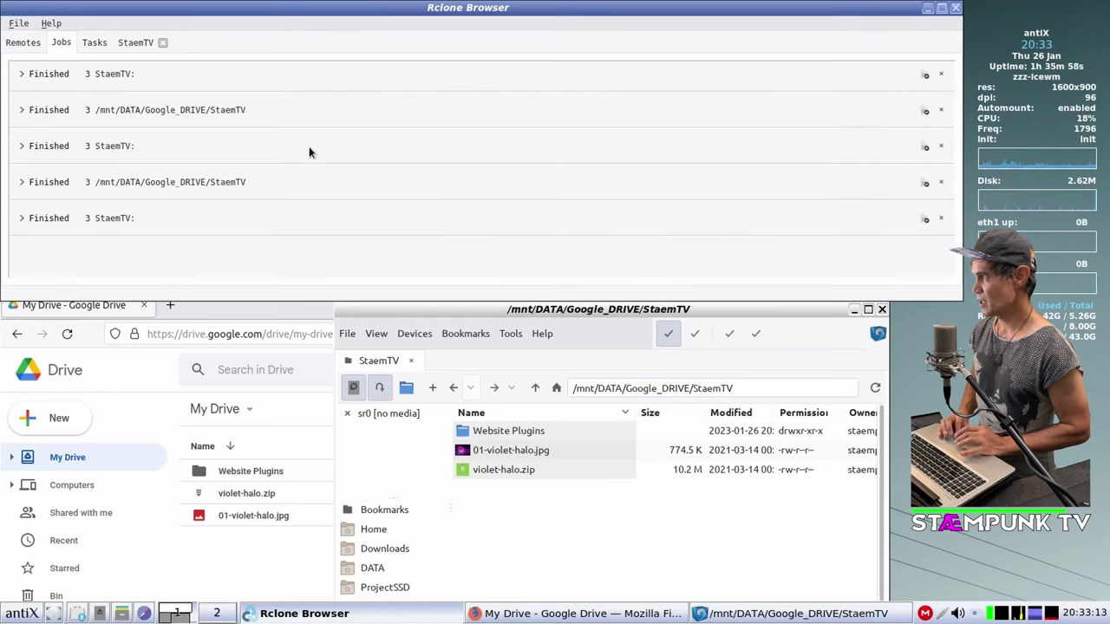
Close Rclone Browser, the file manager and the Firefox Google Drive window
click(955, 8)
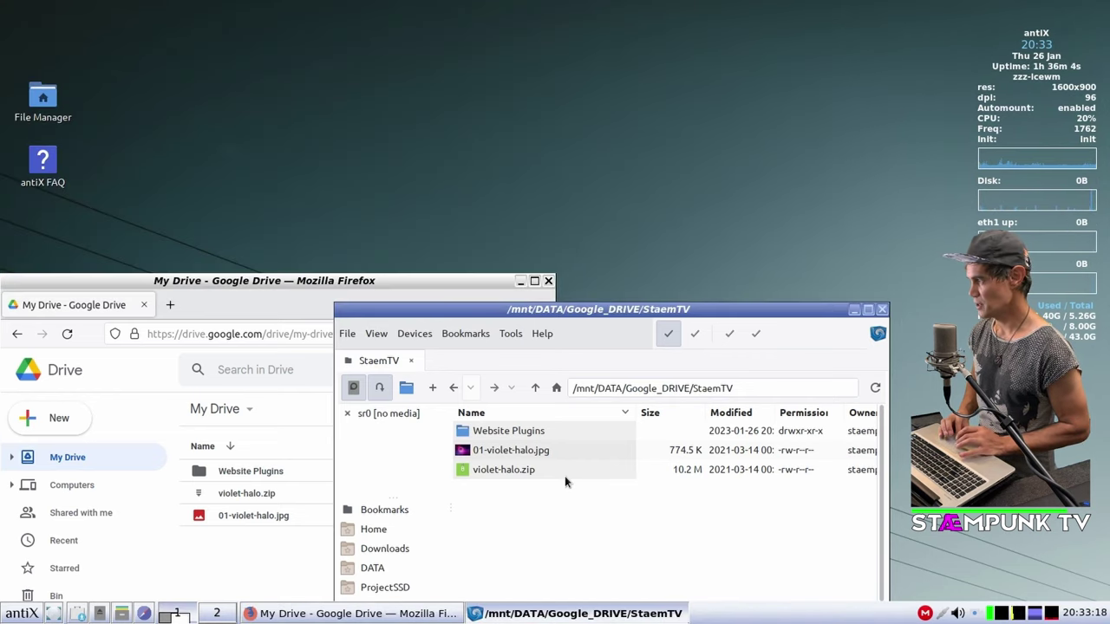
click(377, 527)
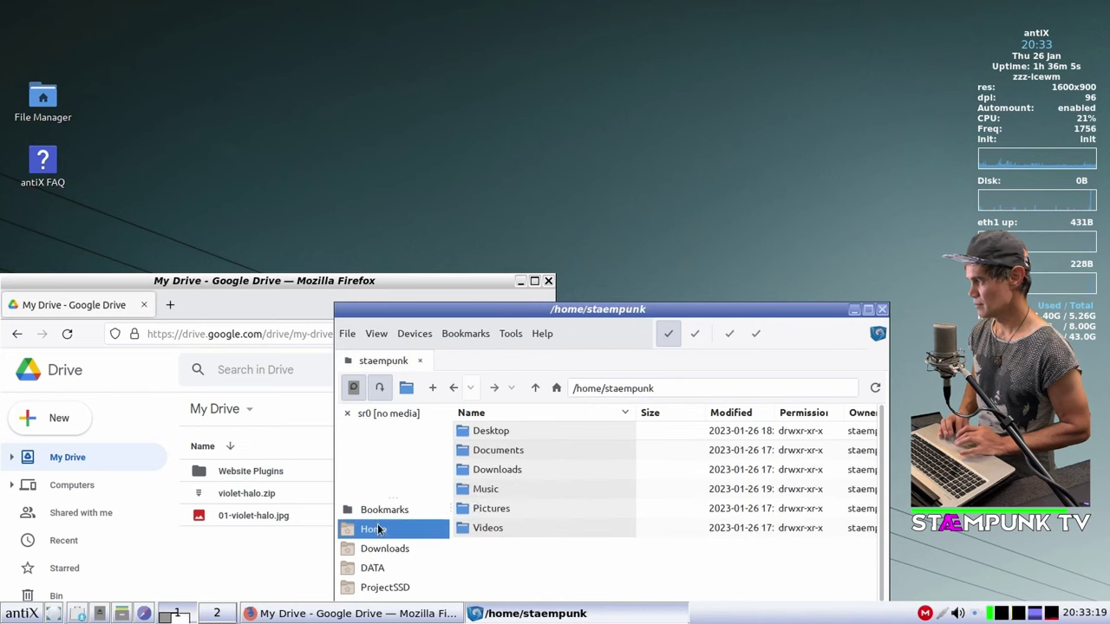
click(881, 310)
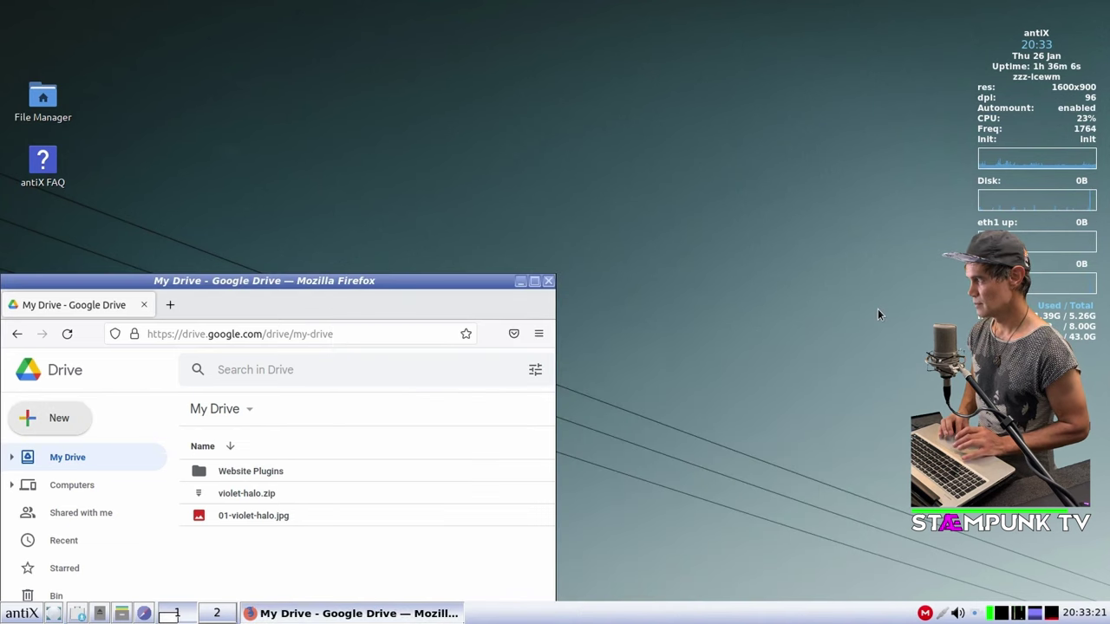
click(549, 282)
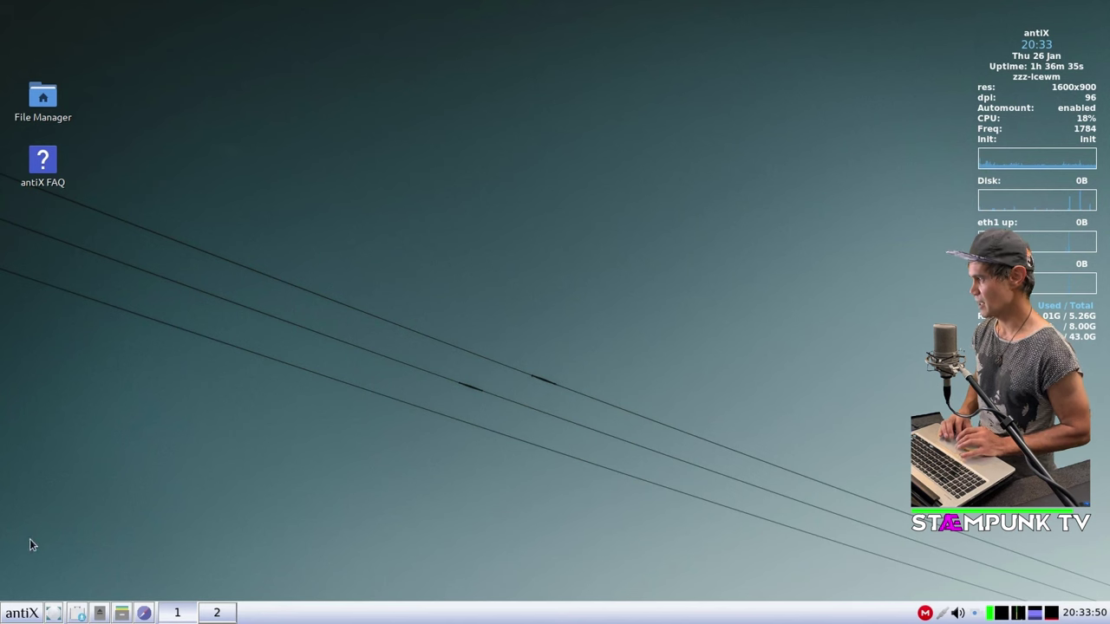
Launch htop from the antiX menu's Applications > System section
click(15, 617)
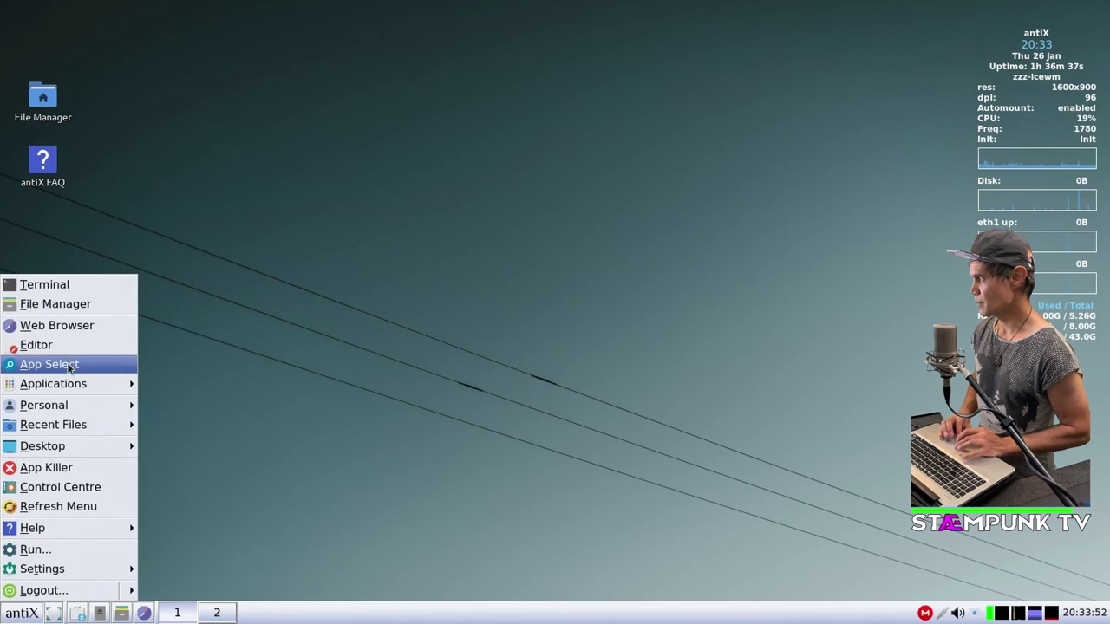
mouse_move(69, 383)
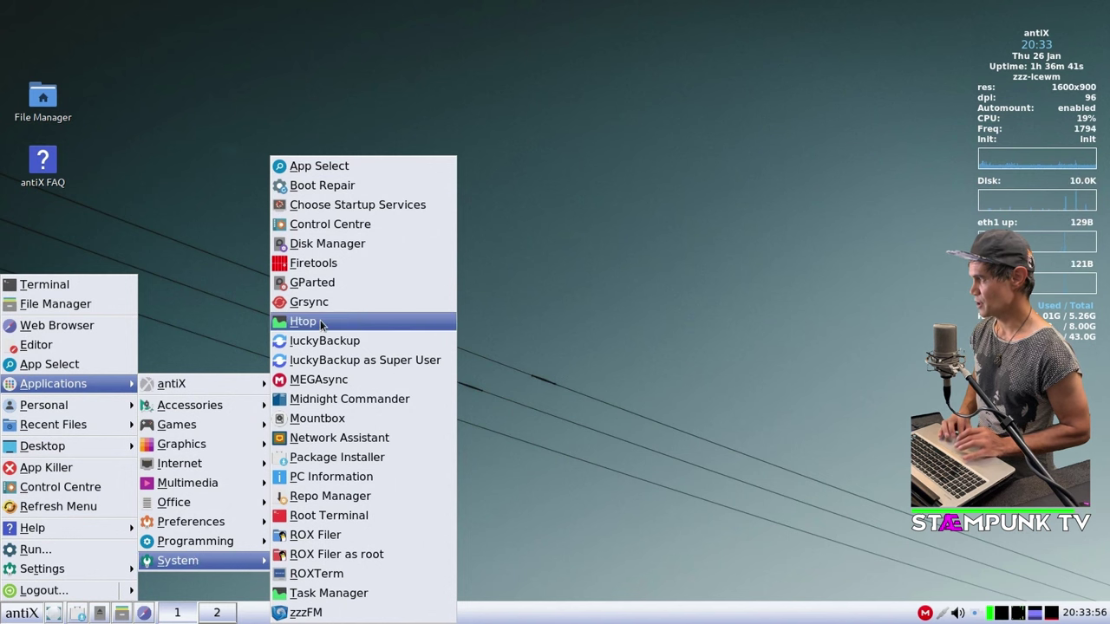
click(333, 320)
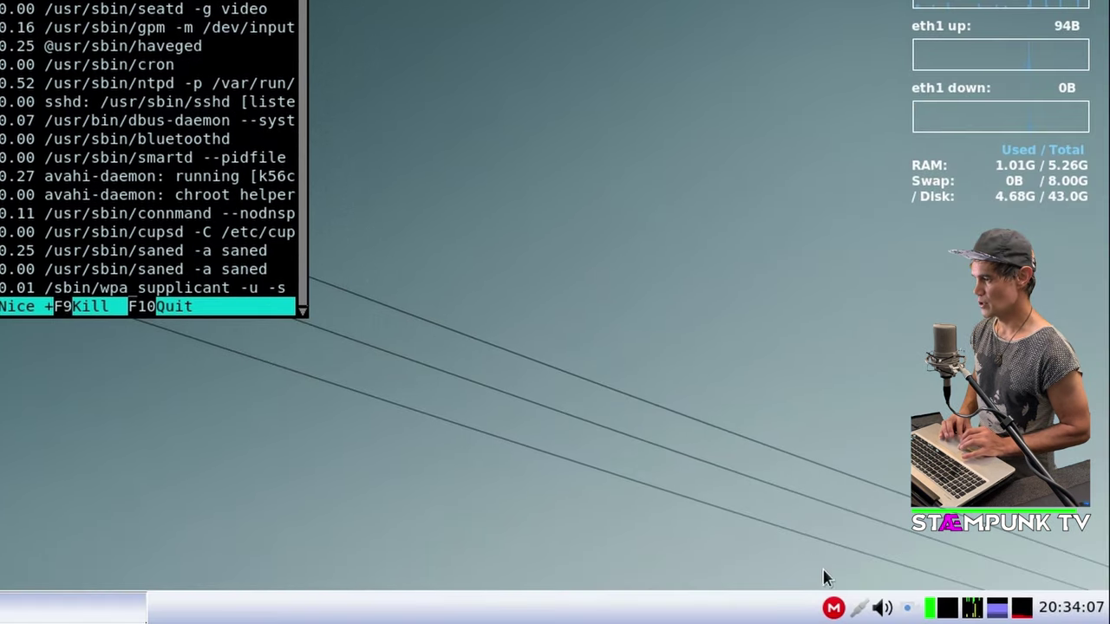
Exit MEGAsync from its tray icon and confirm with Yes
right_click(834, 609)
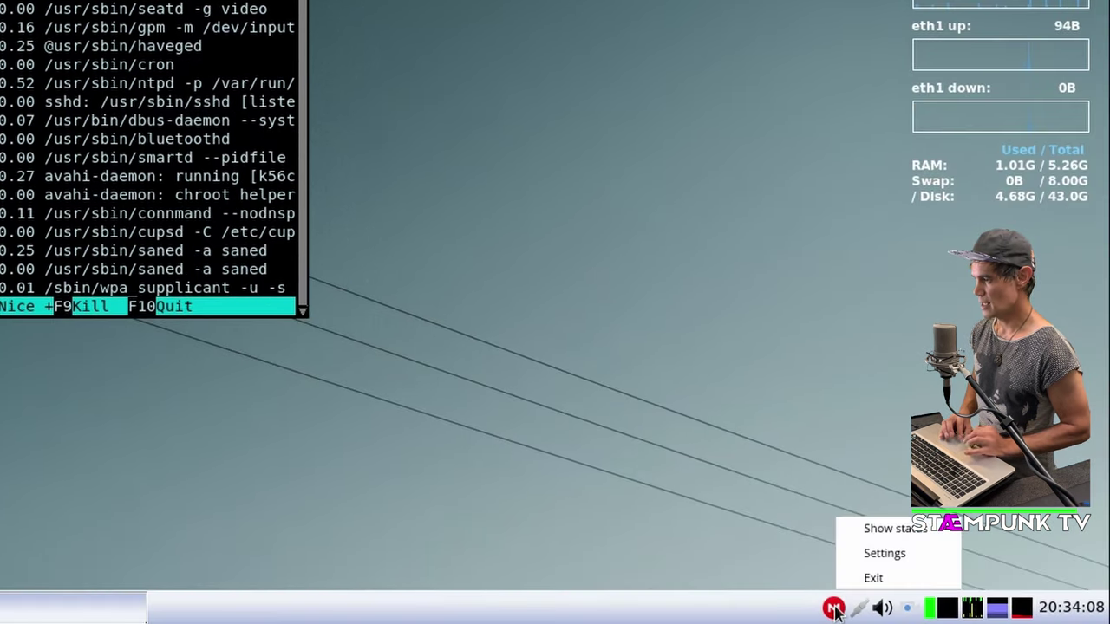
click(884, 579)
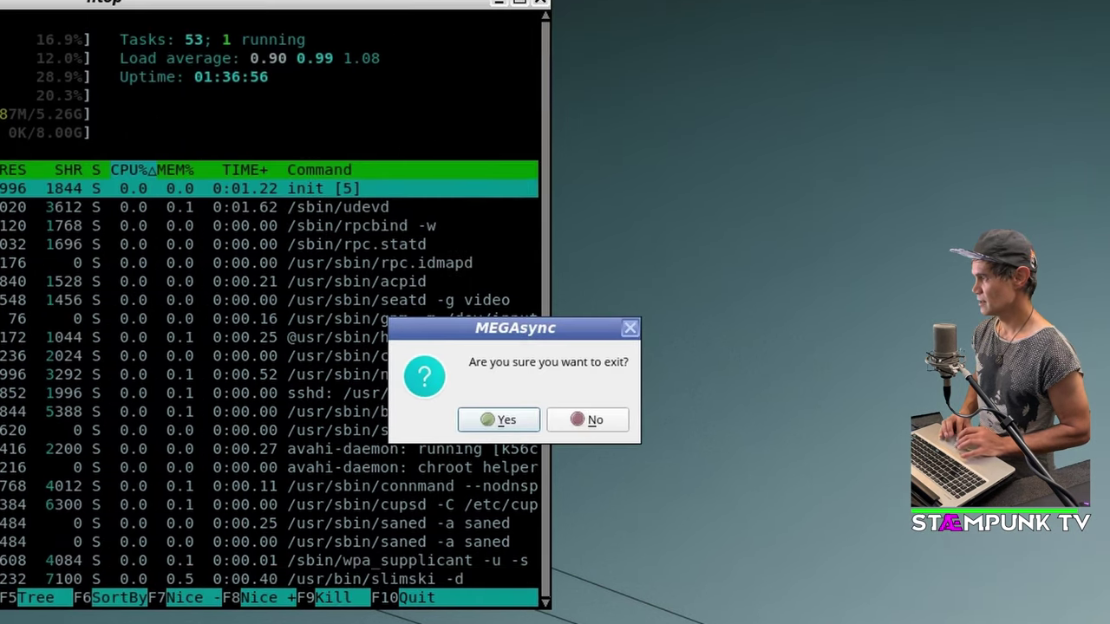
click(525, 434)
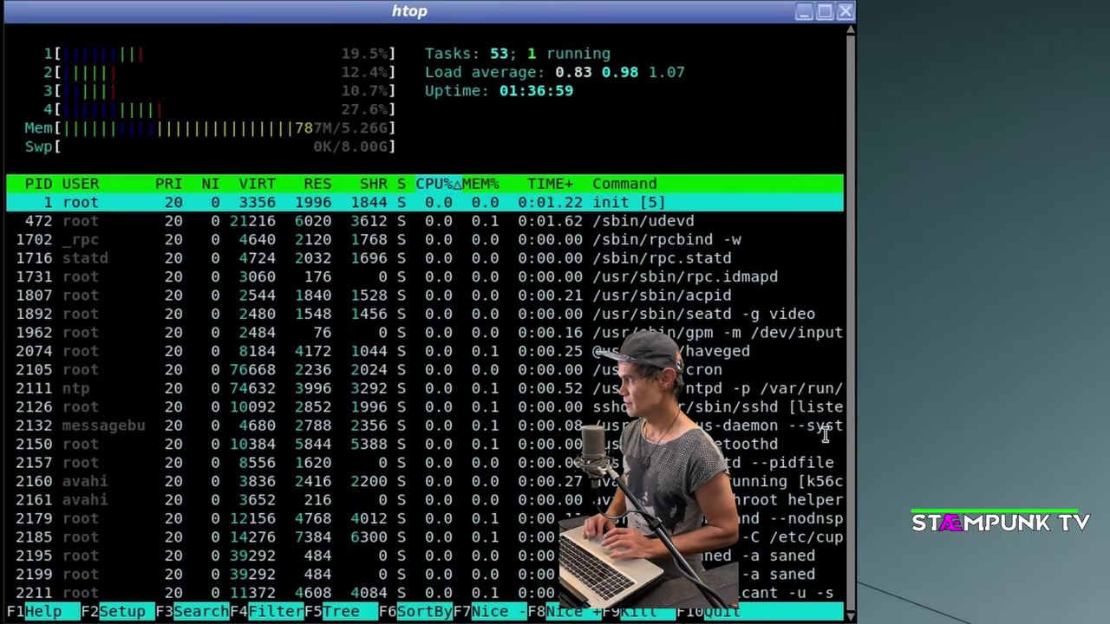
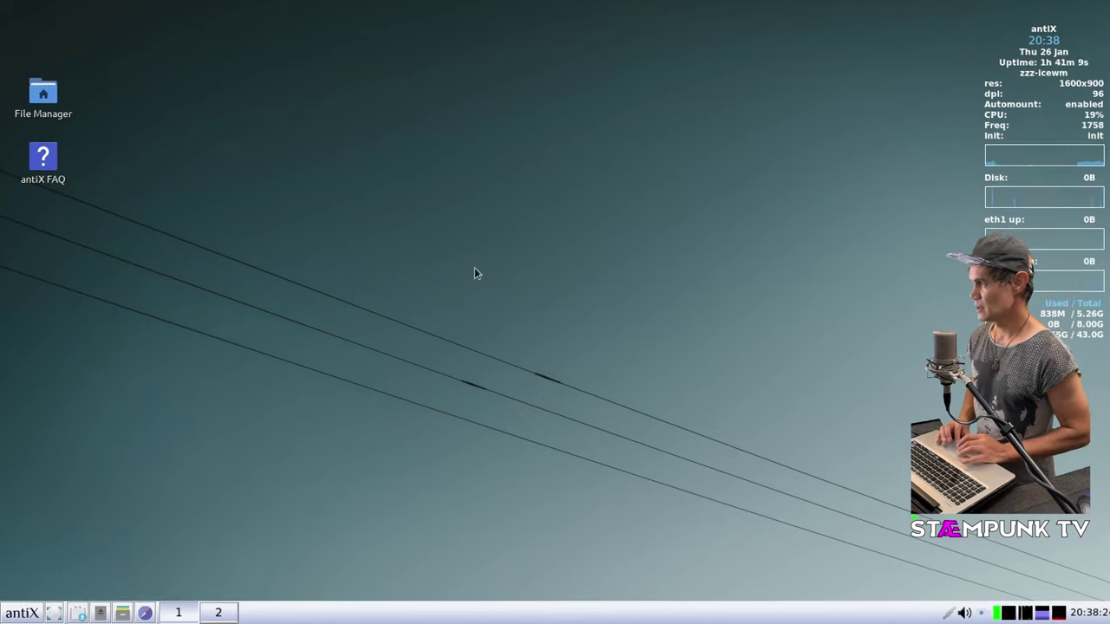
Pick BlueDay-Medium under Settings > Themes in the antiX menu, replacing Clearview Blue Medium
click(14, 613)
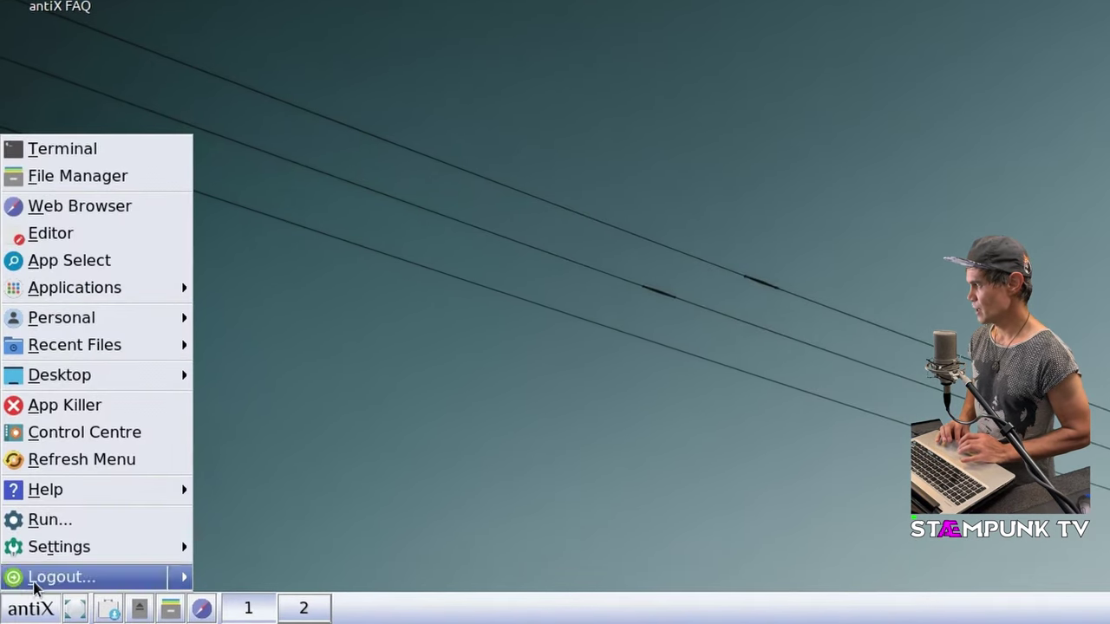
mouse_move(55, 550)
mouse_move(272, 601)
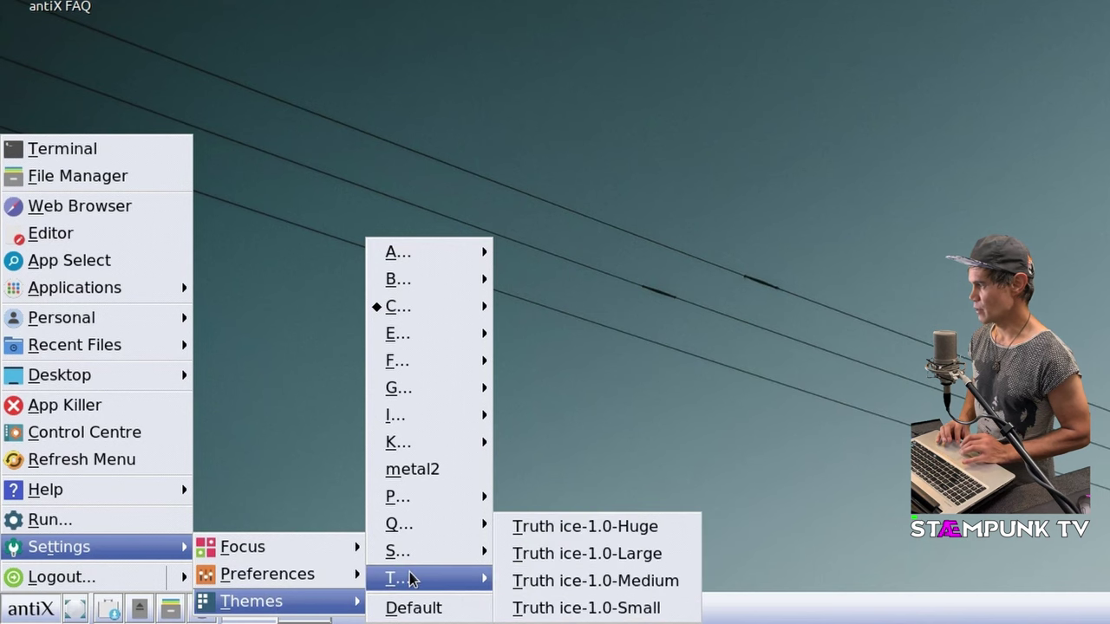
mouse_move(418, 553)
mouse_move(428, 529)
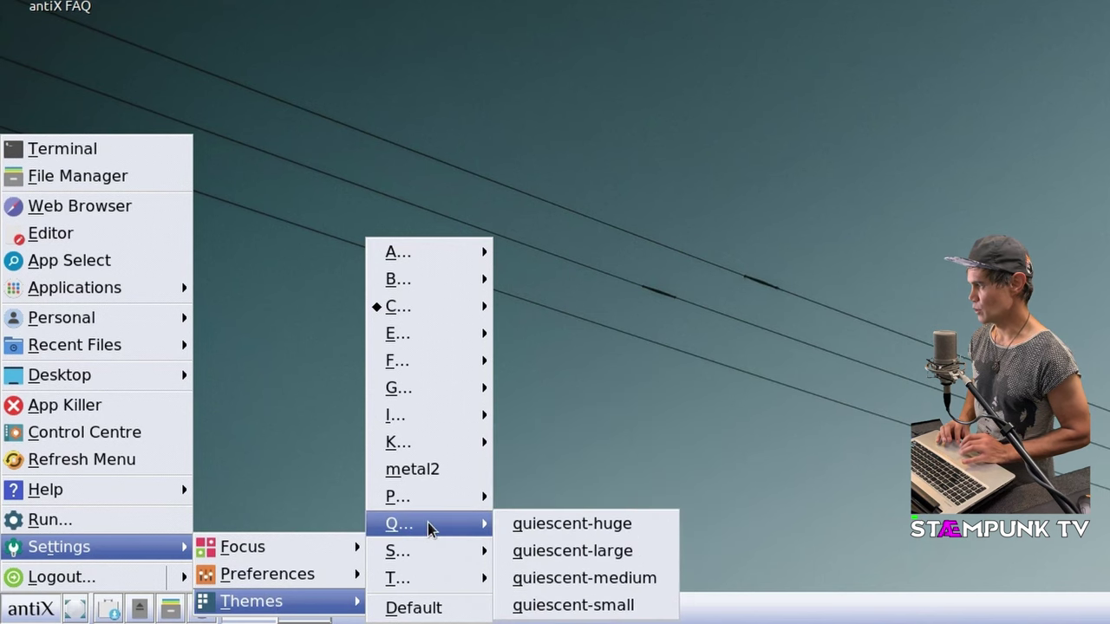
mouse_move(427, 499)
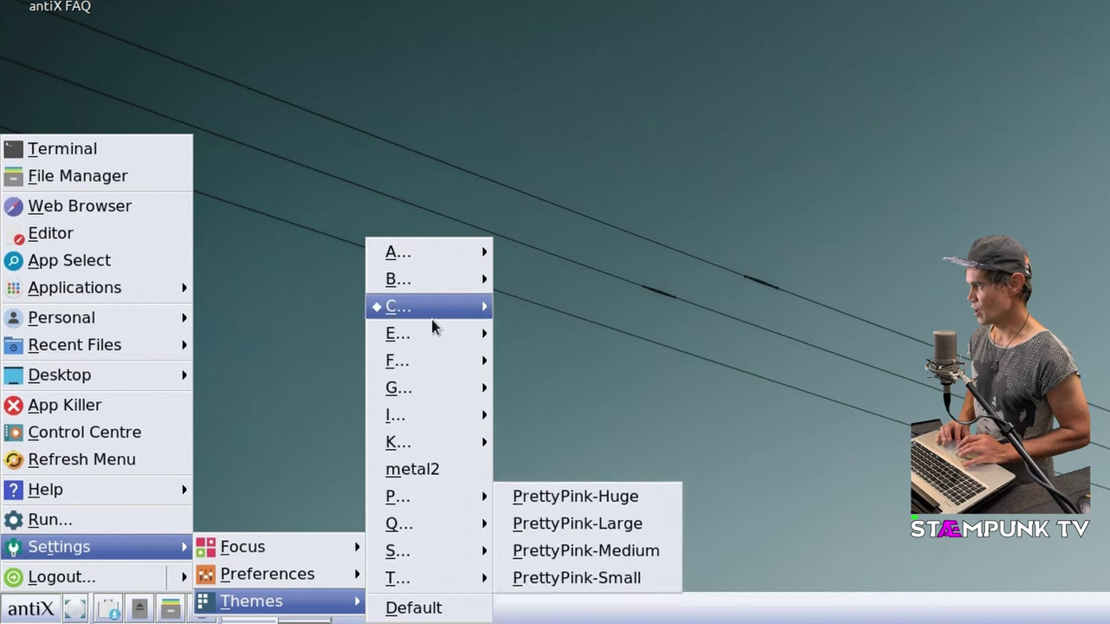
mouse_move(432, 301)
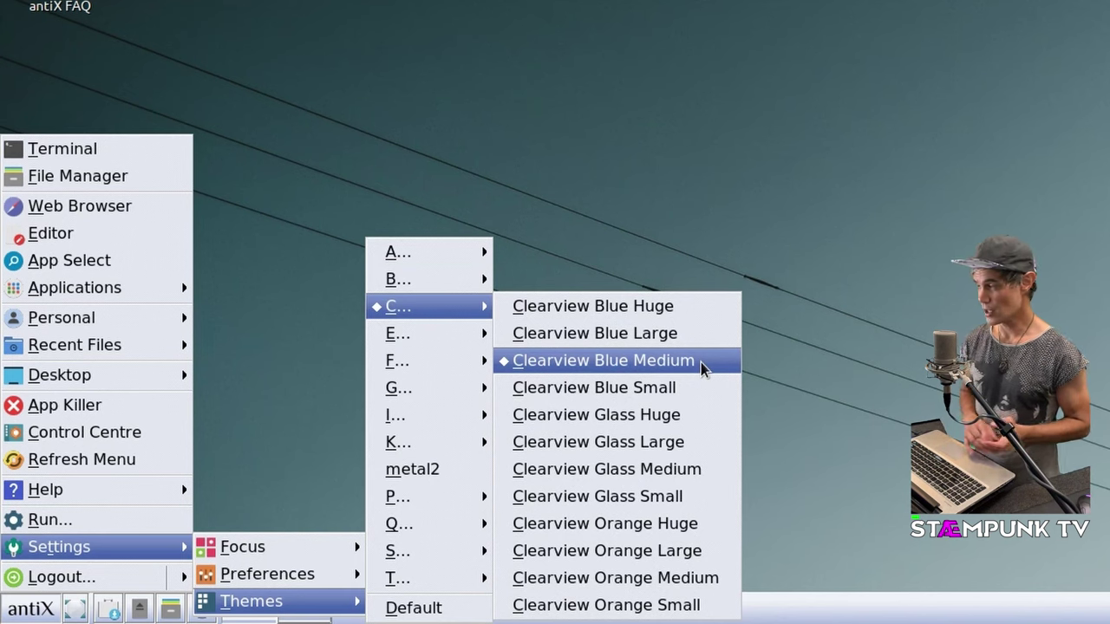
mouse_move(436, 280)
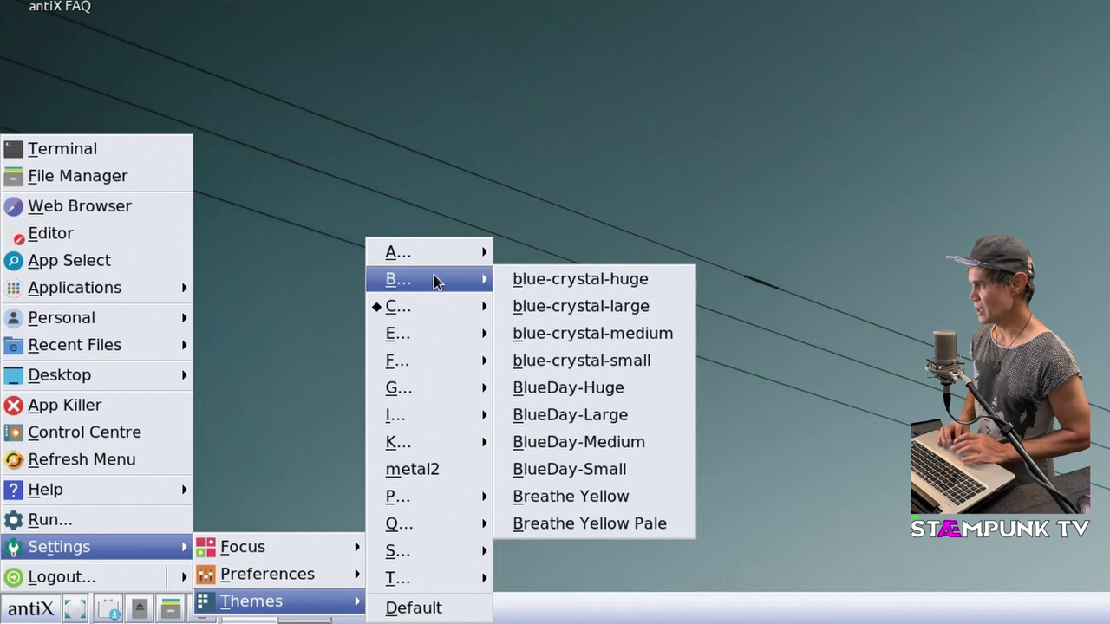
click(659, 443)
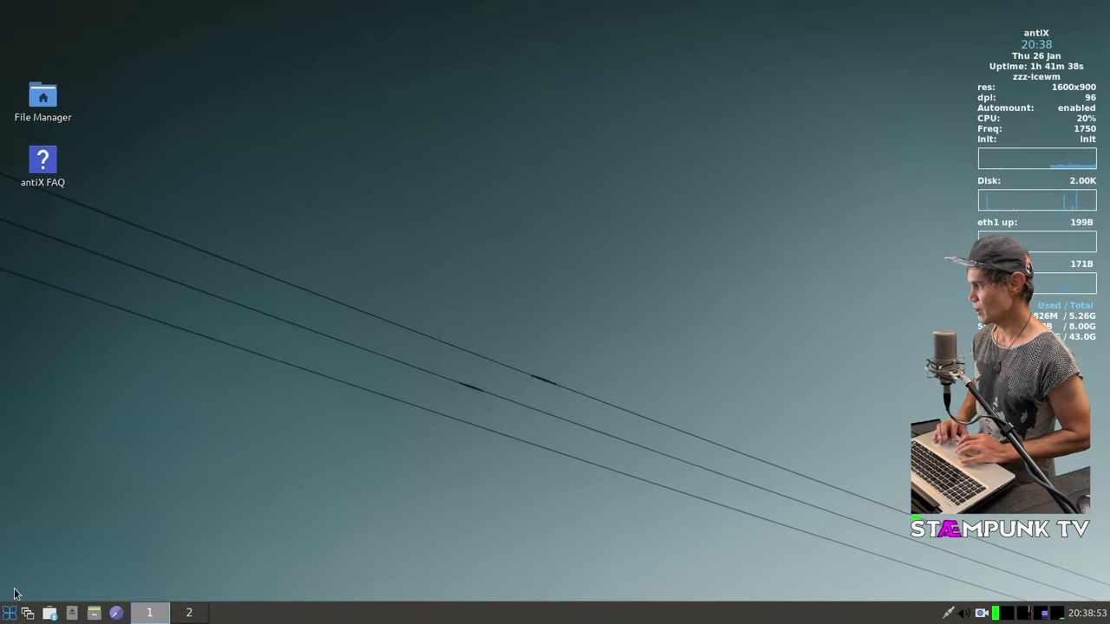
Dismiss the main menu and launch the antiX Control Centre from the desktop root menu
click(9, 614)
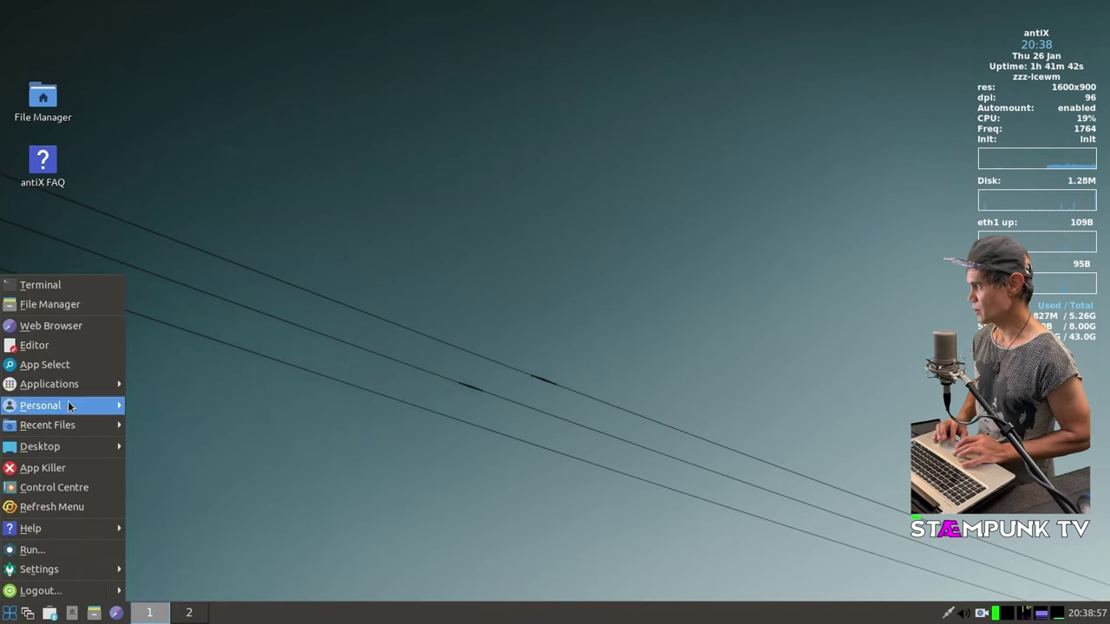
click(223, 368)
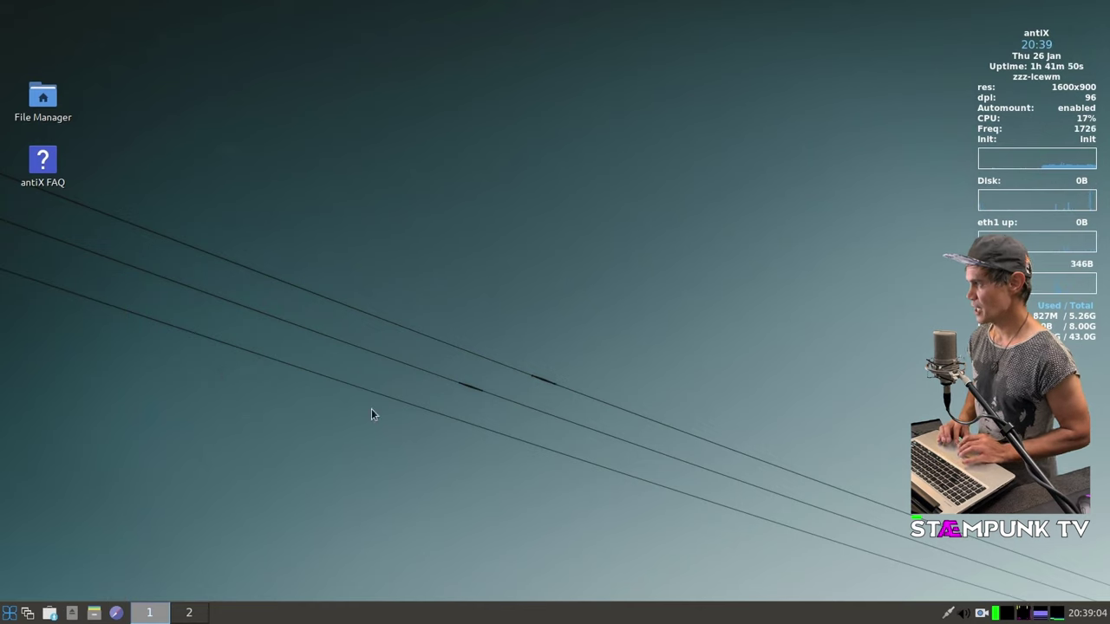
right_click(157, 390)
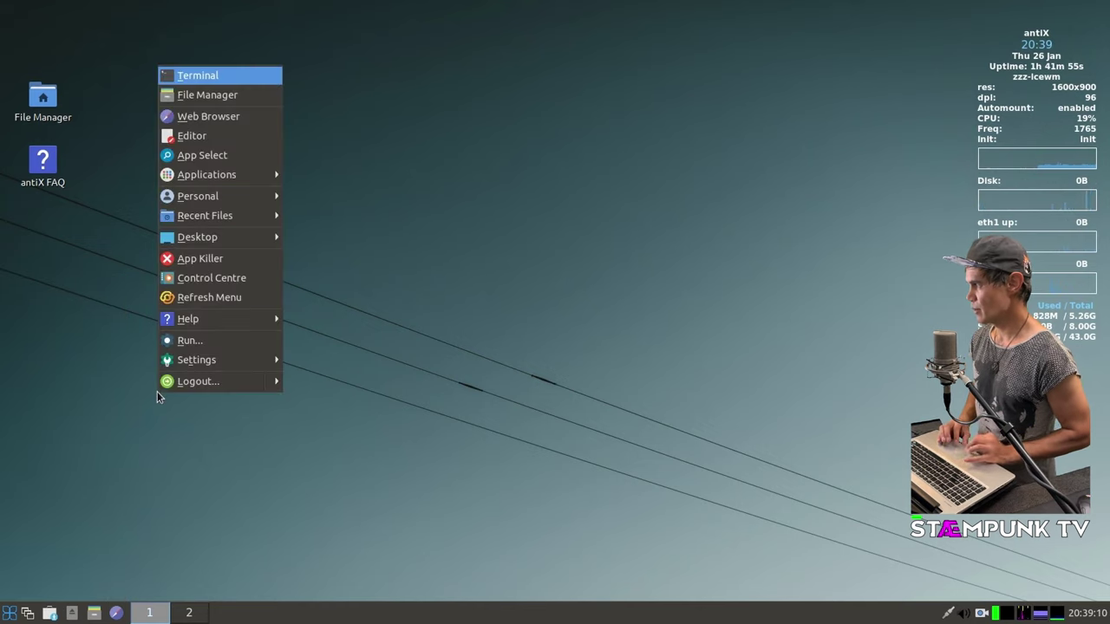
click(207, 278)
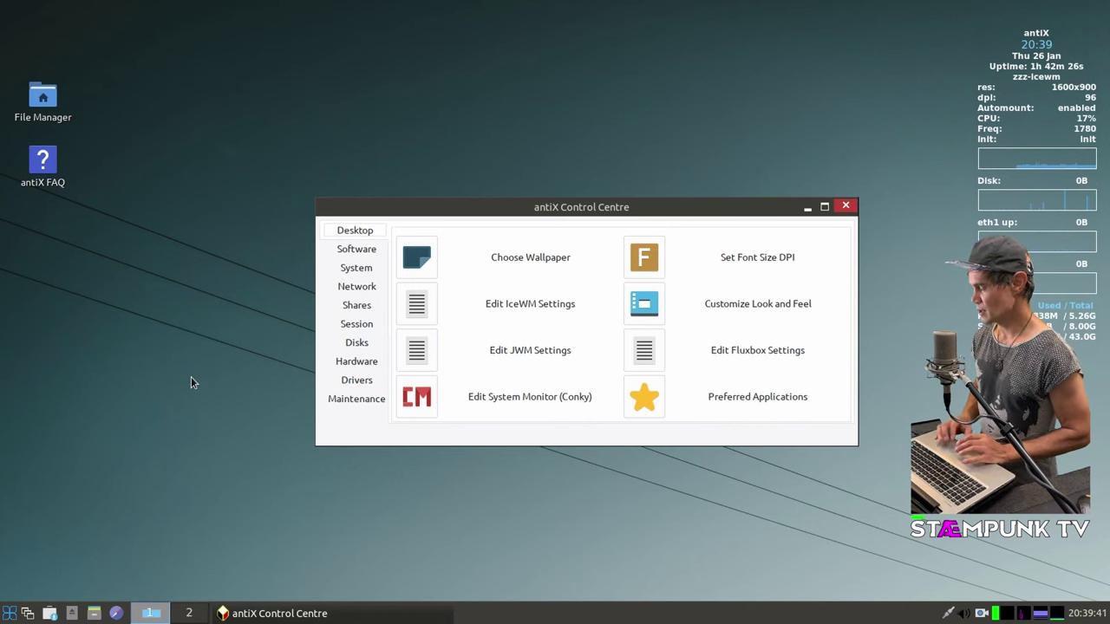
In a full-height zzzFM, browse DATA > Mega-BoMF > STAEMX-Assets > Backgrounds-STAEMX
key(super+f)
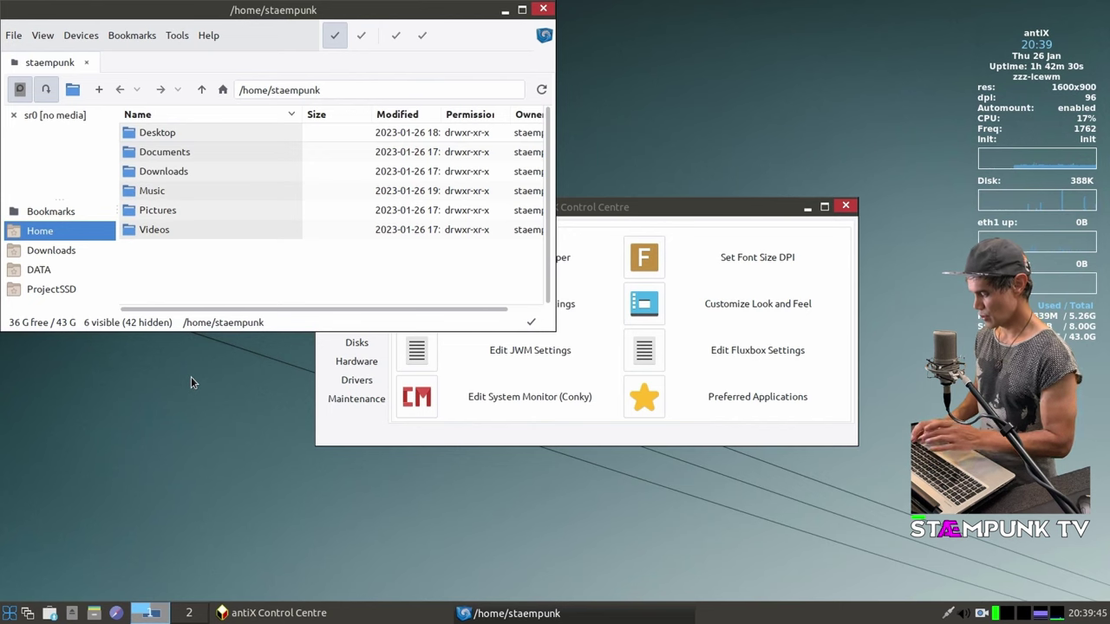
key(alt+shift+F10)
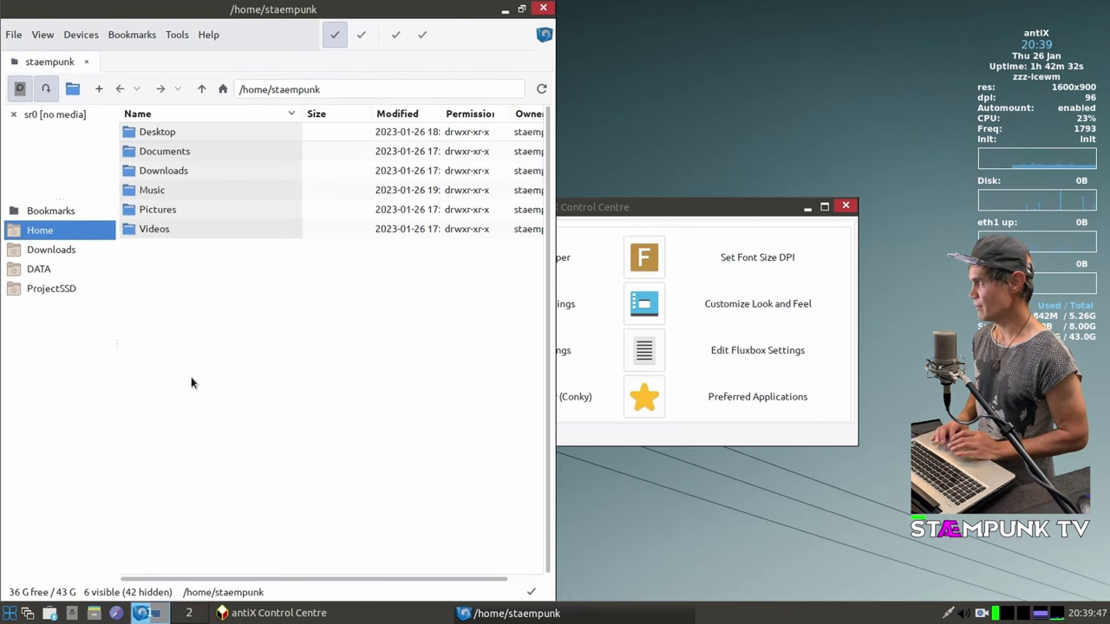
click(40, 270)
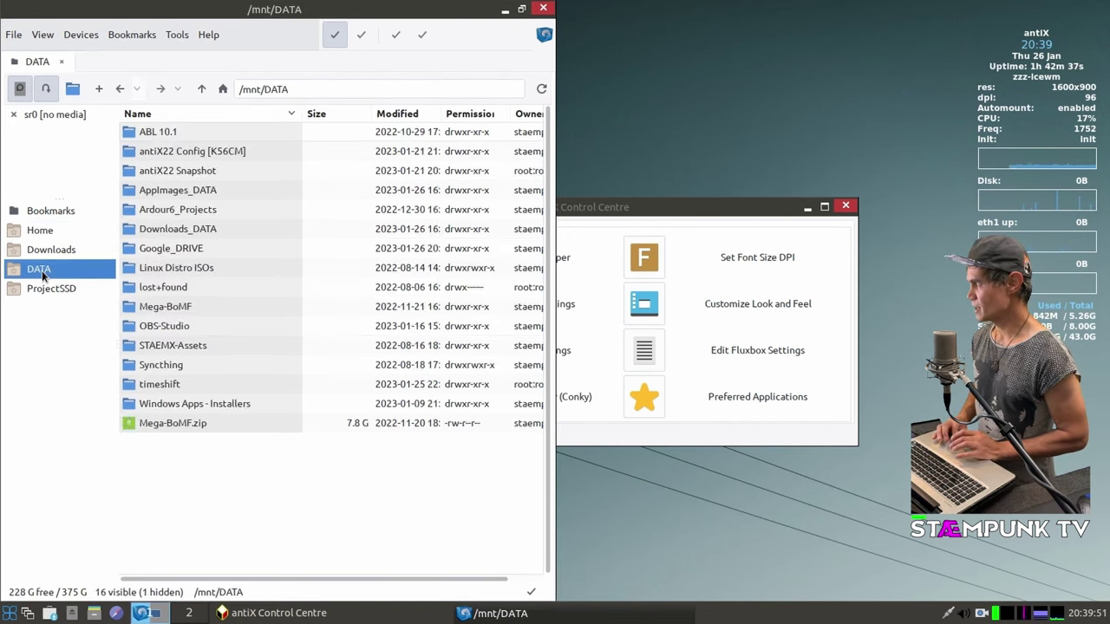
double_click(132, 309)
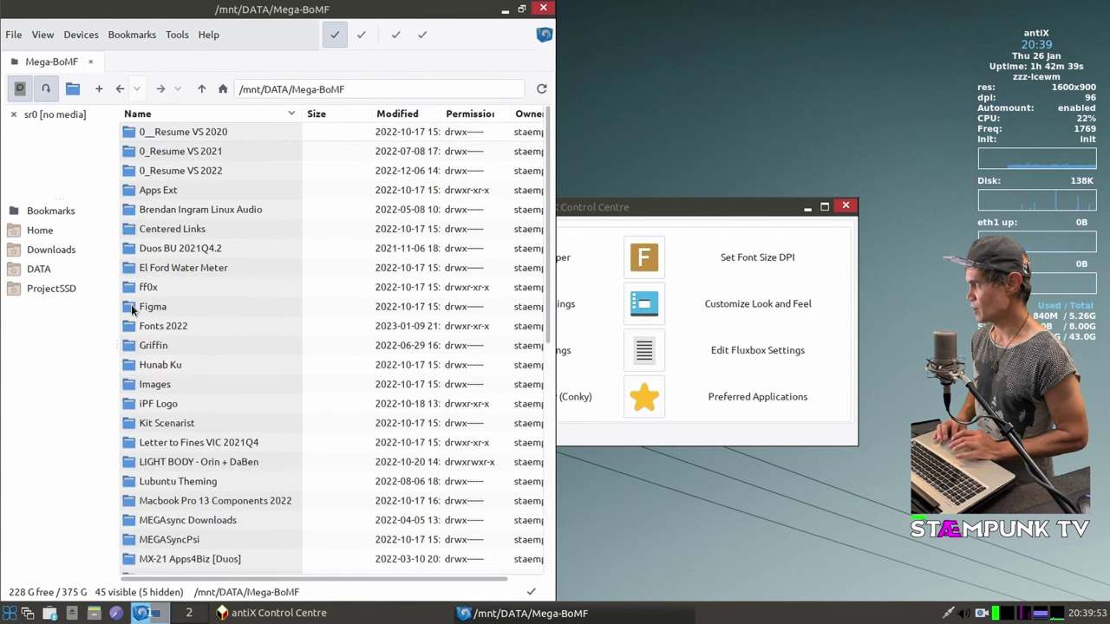
scroll(132, 308, down, 4)
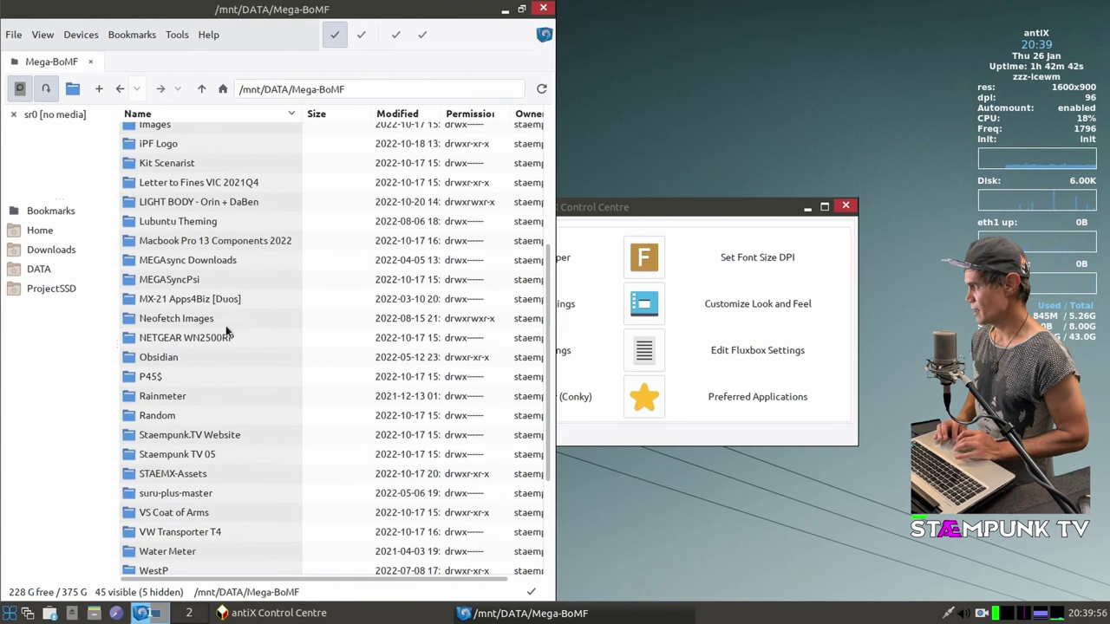
double_click(131, 477)
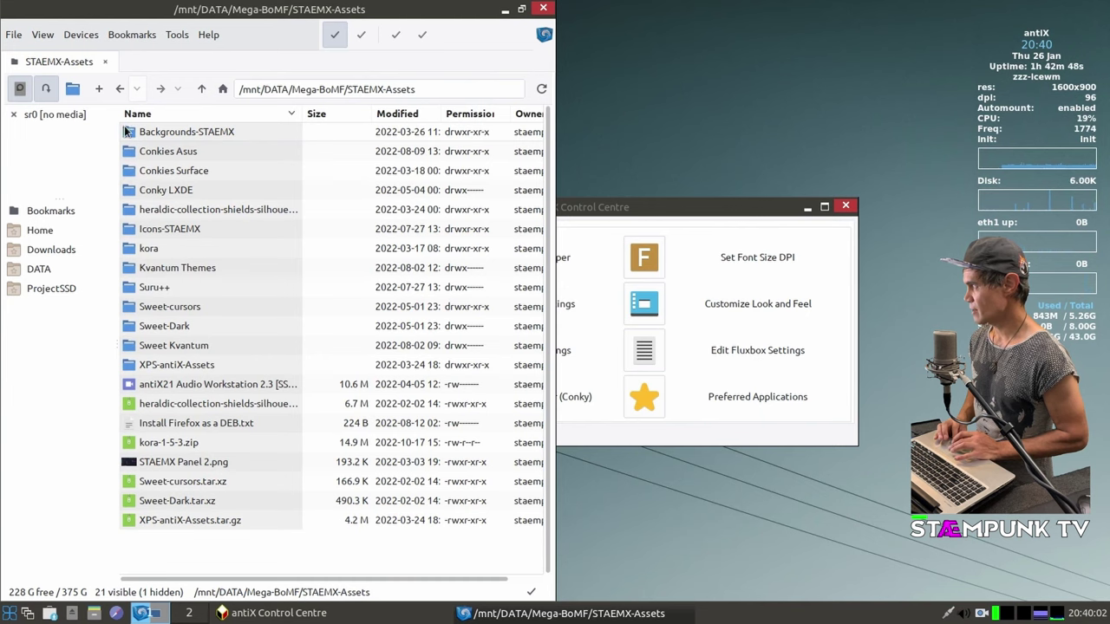
double_click(128, 134)
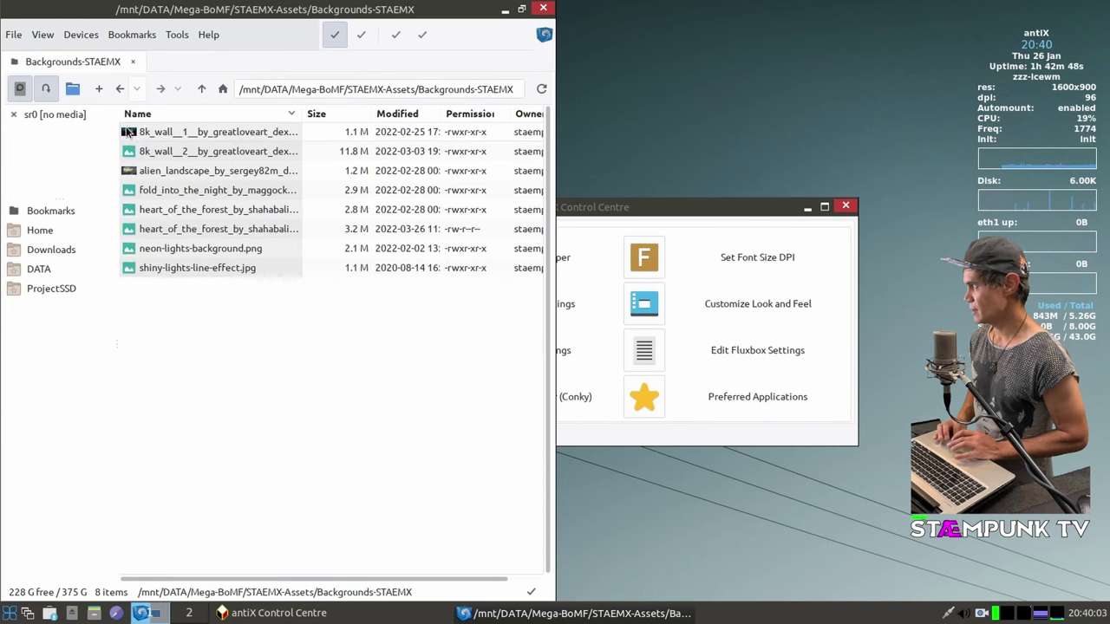
Select the fold_into_the_night image, widen the Name column, and request a root window
click(211, 190)
drag(303, 113, 371, 113)
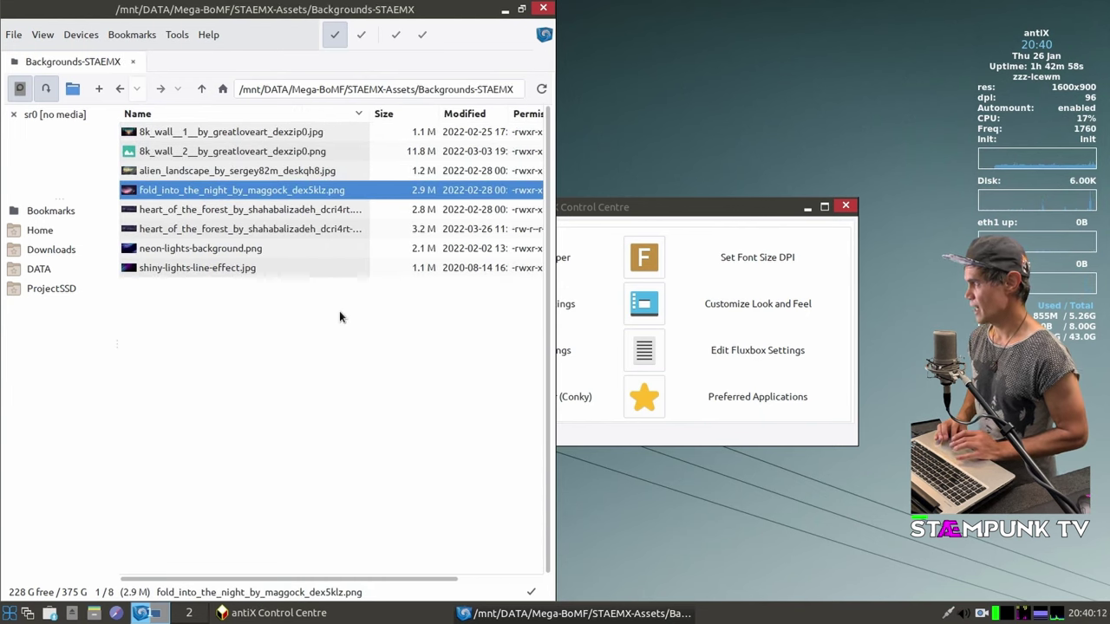
click(13, 35)
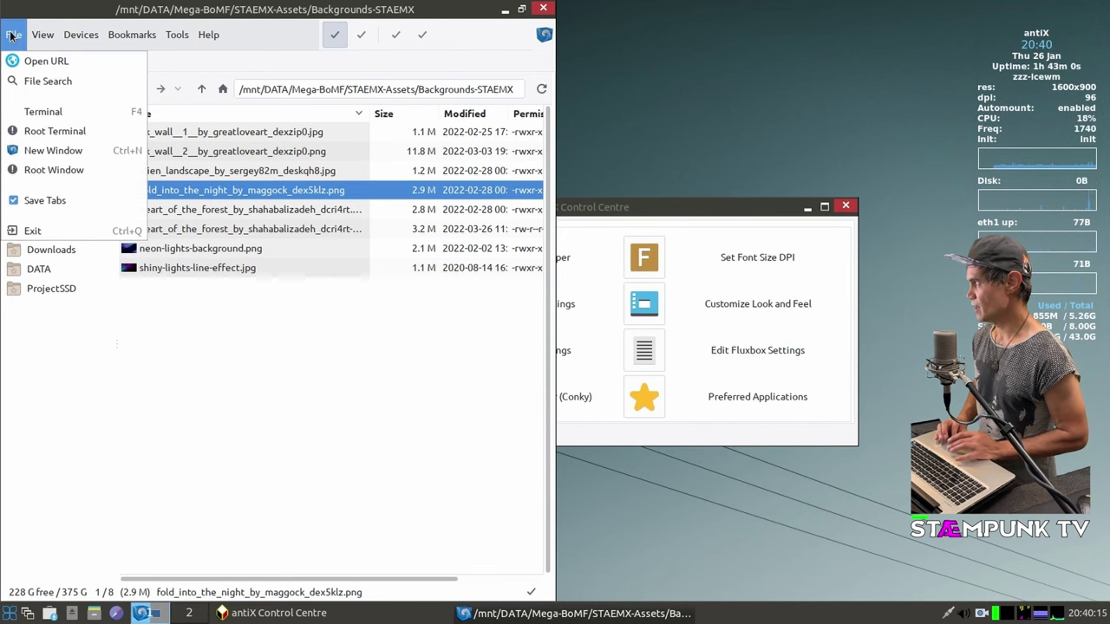
click(47, 171)
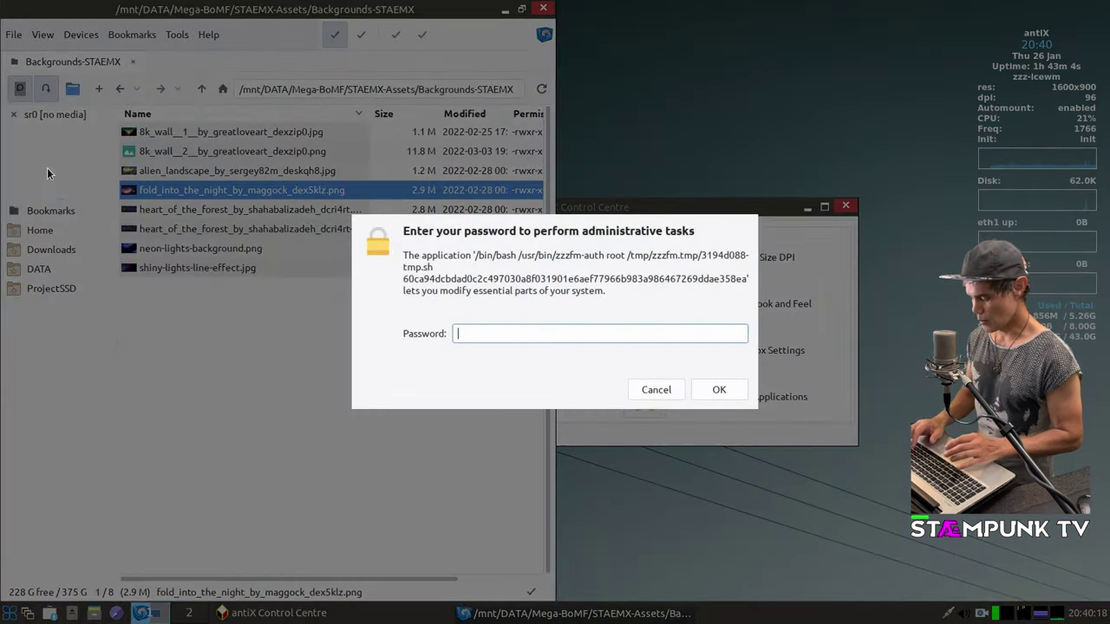
Authenticate, then browse the enlarged root window to /usr/share/wallpaper
key(Return)
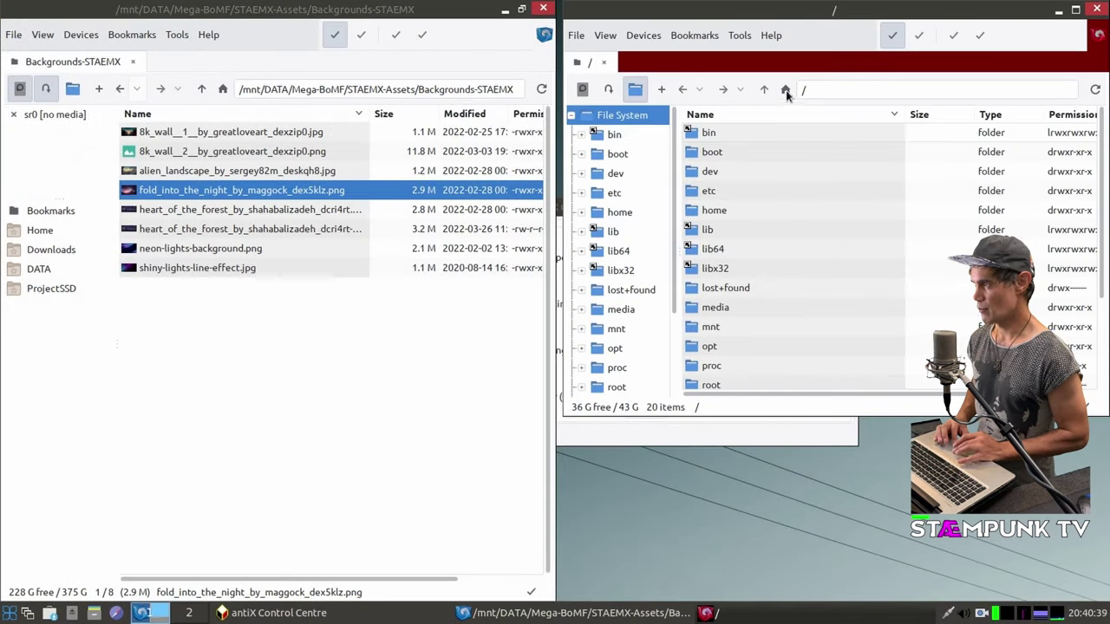
scroll(780, 243, down, 3)
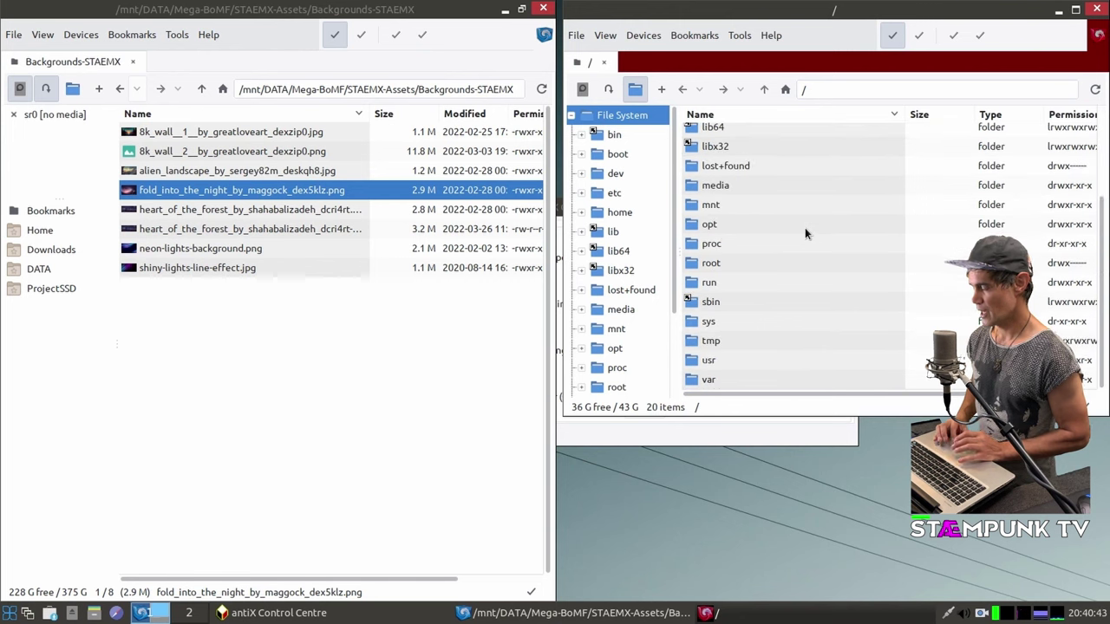
key(alt+F10)
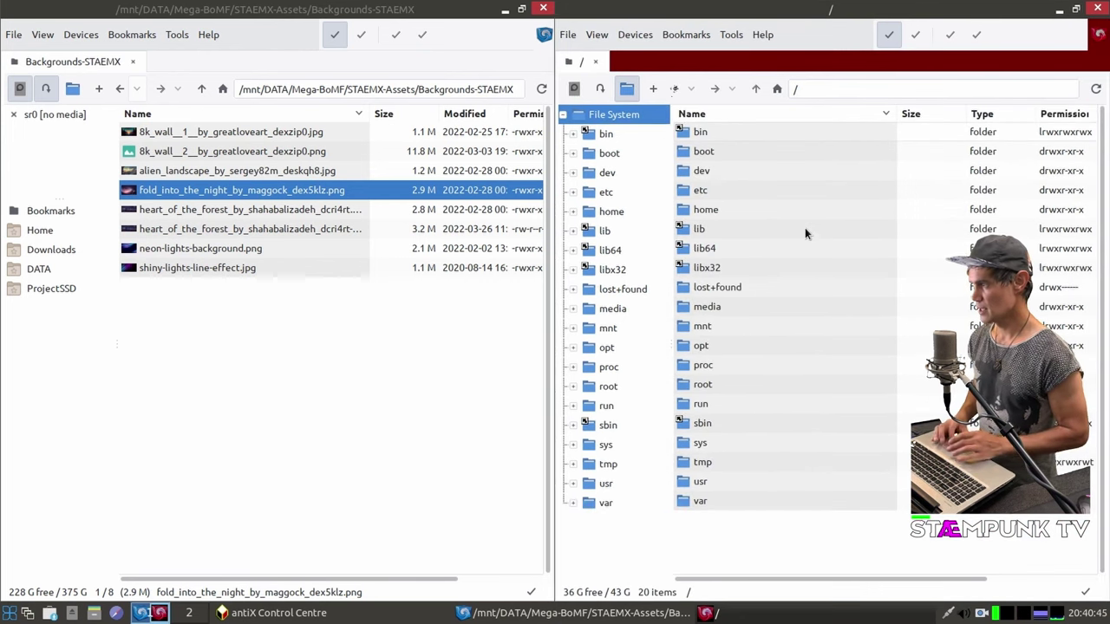
double_click(685, 482)
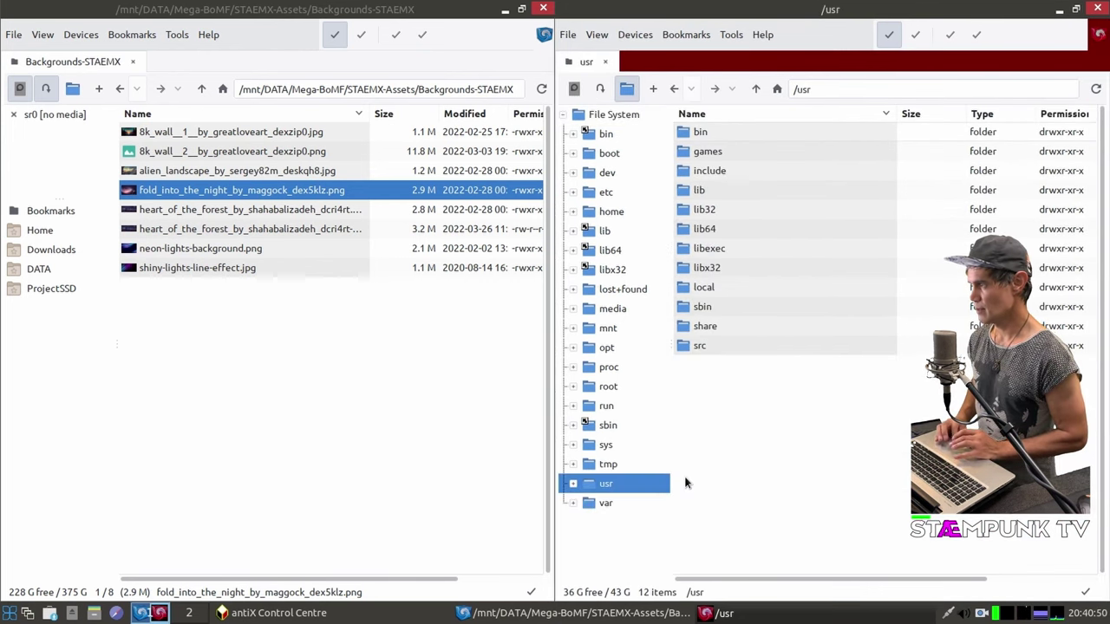
double_click(685, 328)
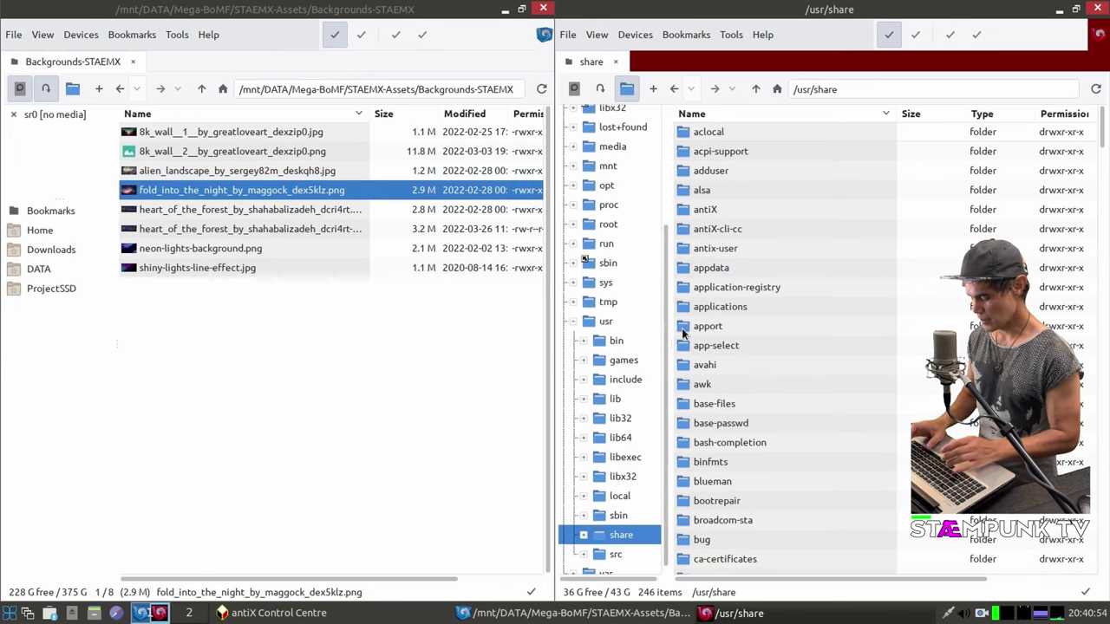
text(wall)
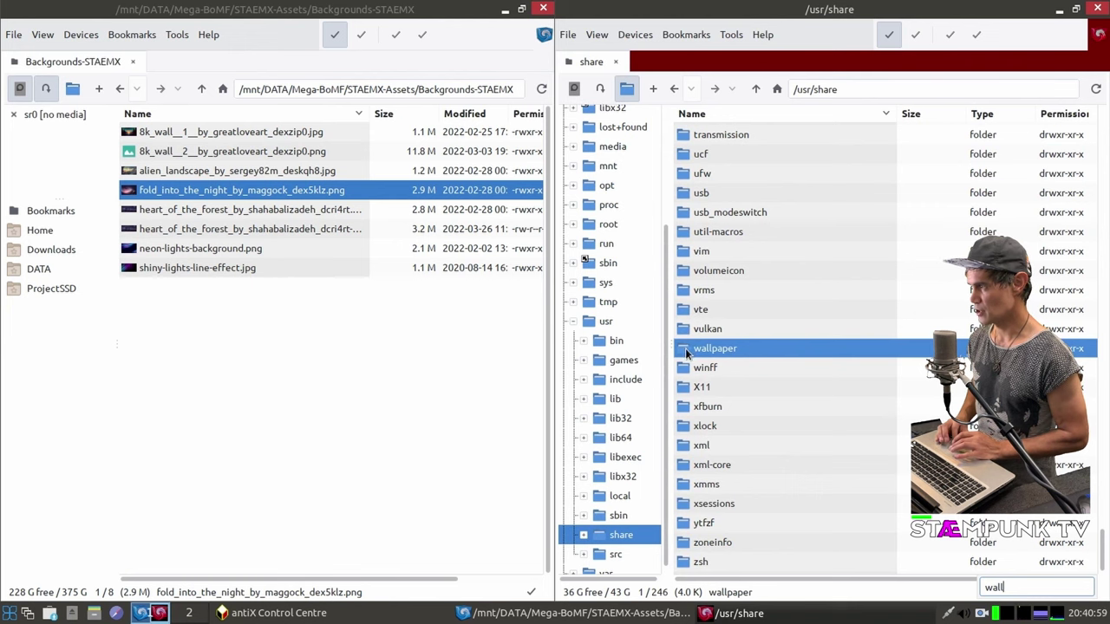
double_click(683, 348)
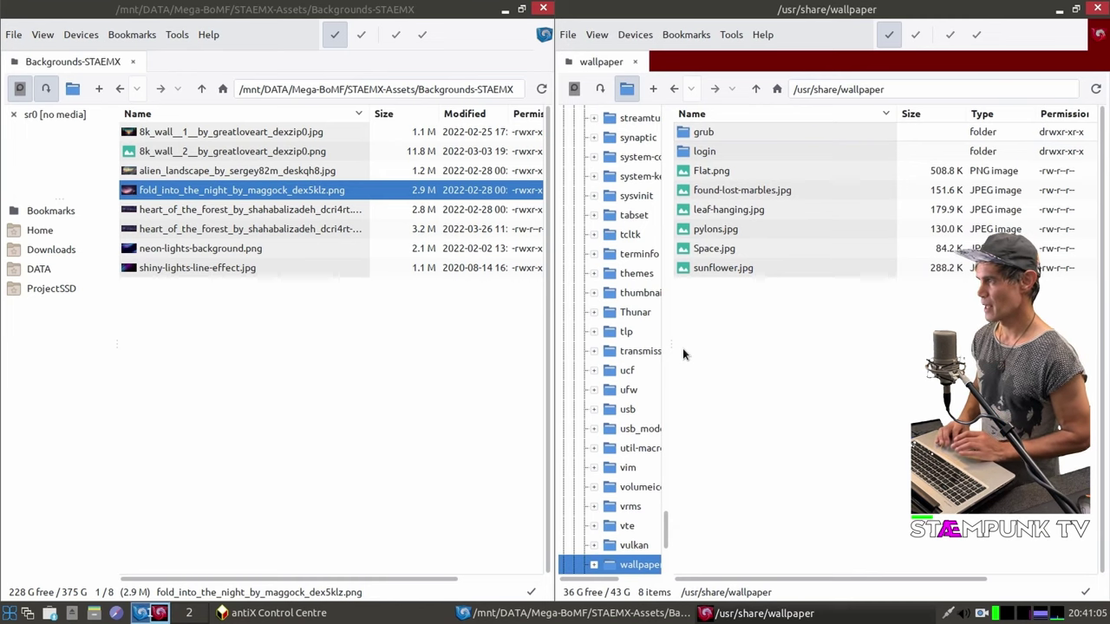
Copy fold_into_the_night_by_maggock_dex5klz.png and paste it into the /usr/share/wallpaper pane
right_click(264, 192)
click(338, 312)
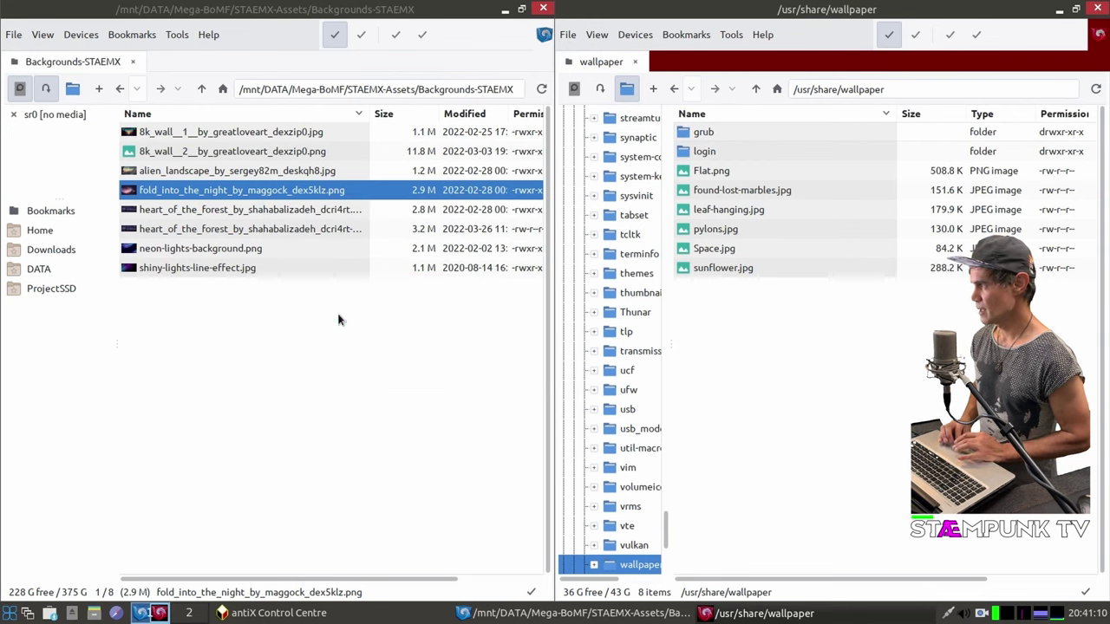
right_click(686, 303)
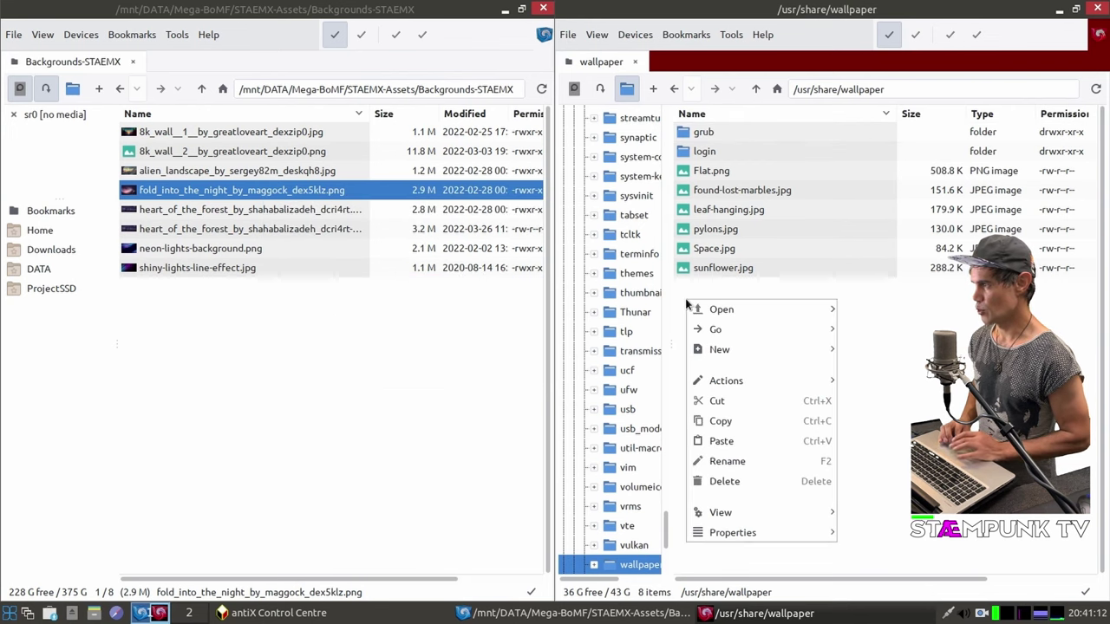
click(745, 442)
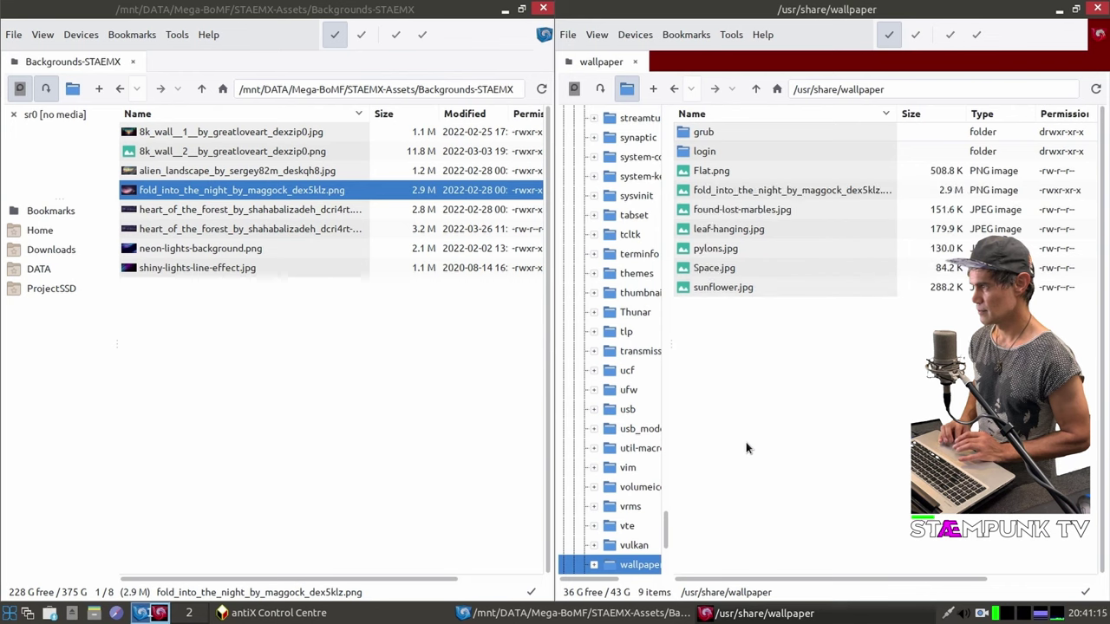
click(567, 36)
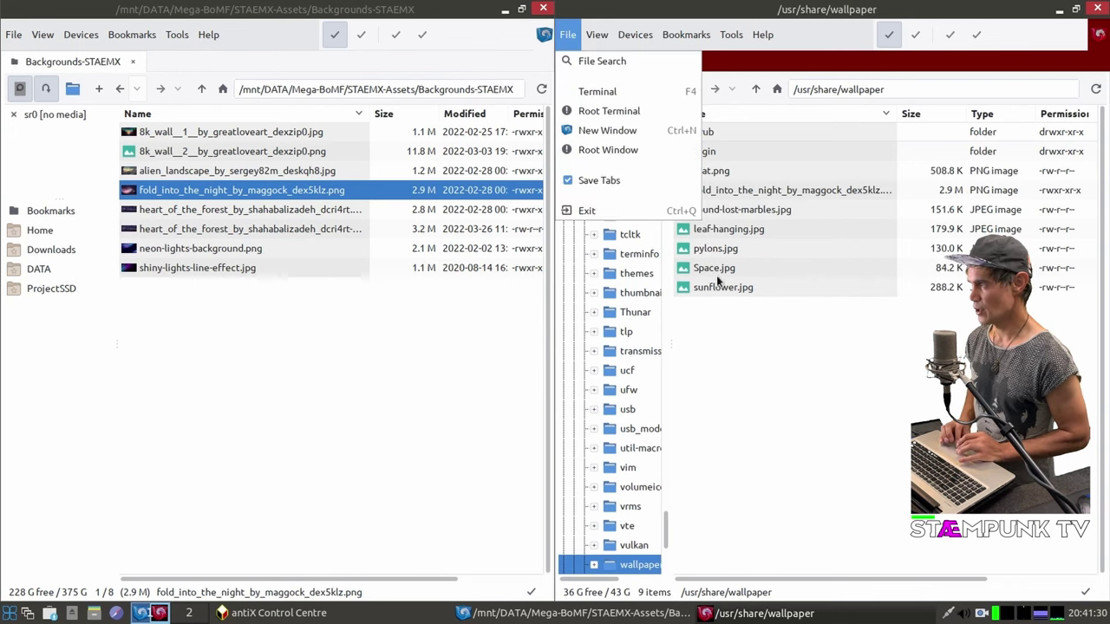
click(733, 344)
Show /usr/share/wallpaper in the left pane, select the copied image, and close both windows
triple_click(898, 89)
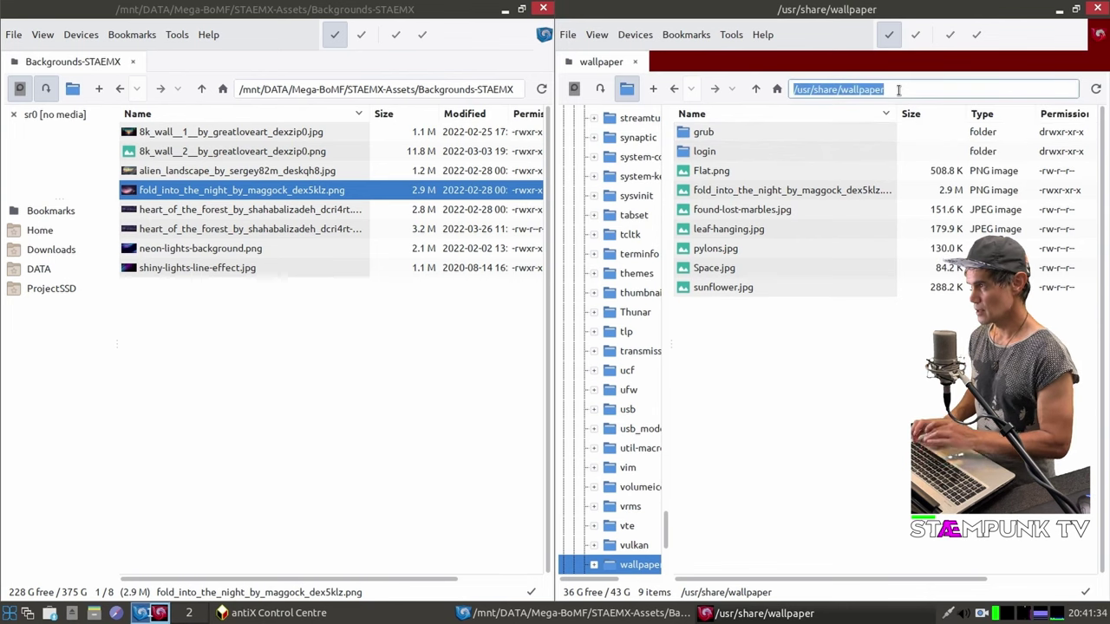
triple_click(427, 89)
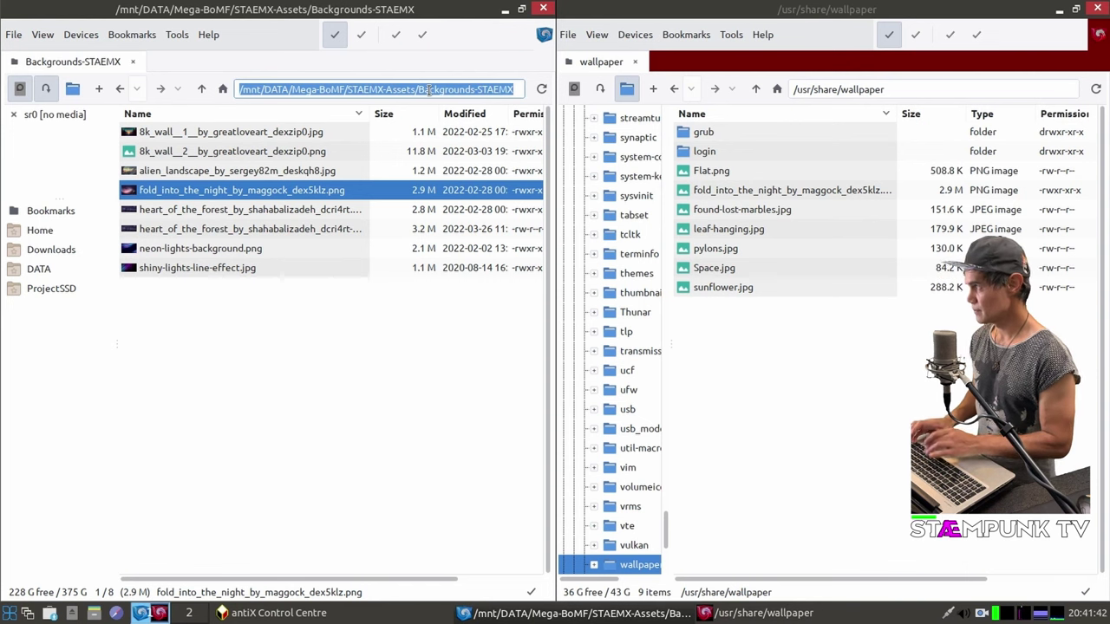
key(ctrl+v)
key(Return)
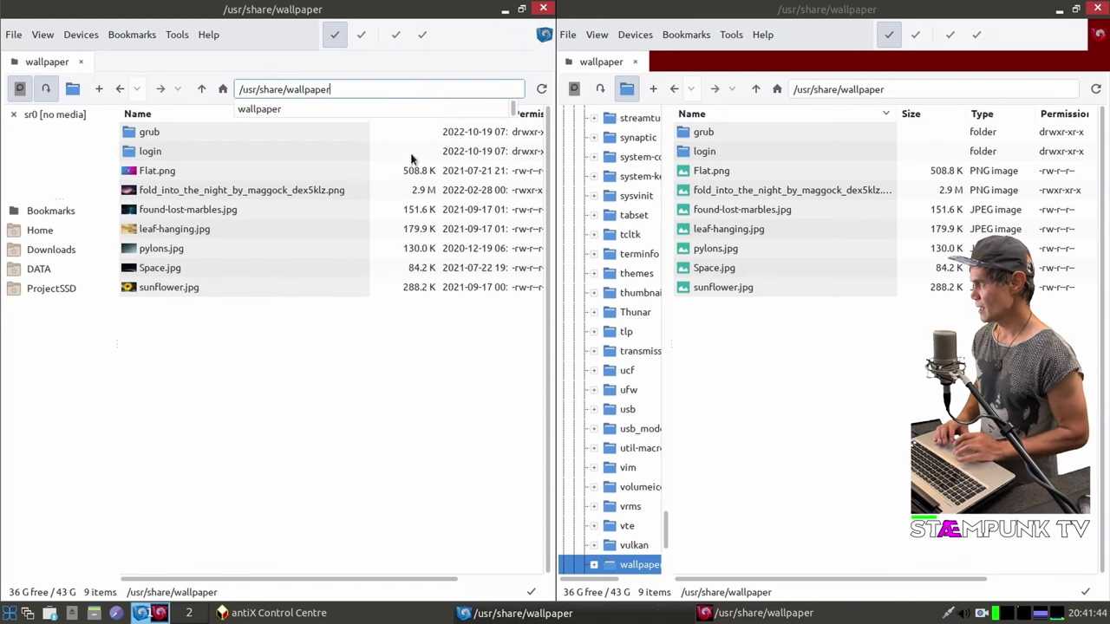
click(256, 314)
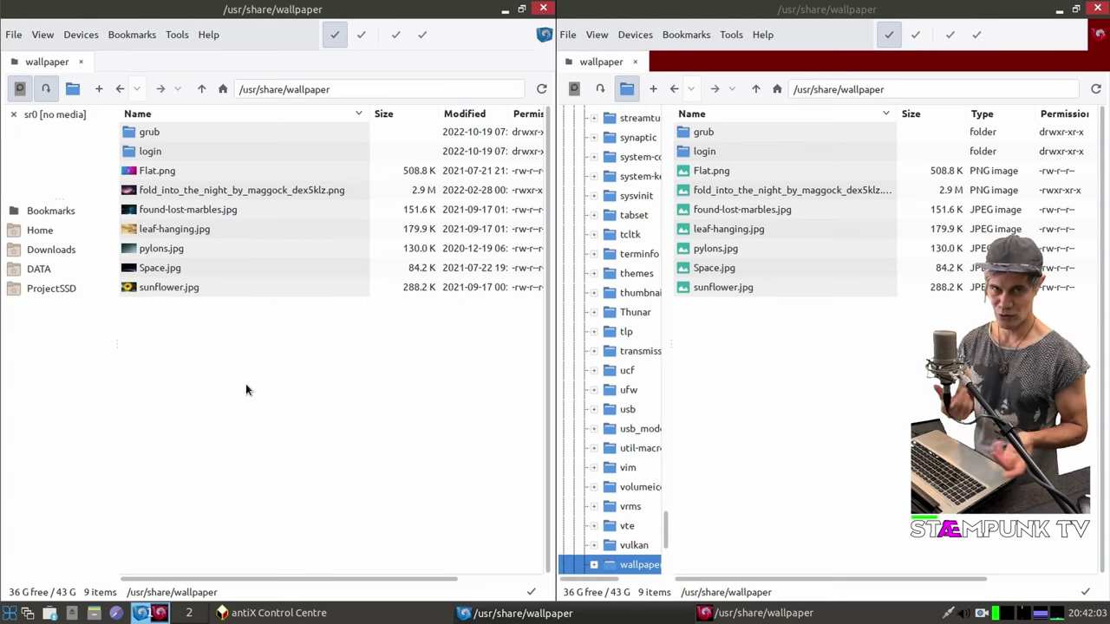
right_click(196, 342)
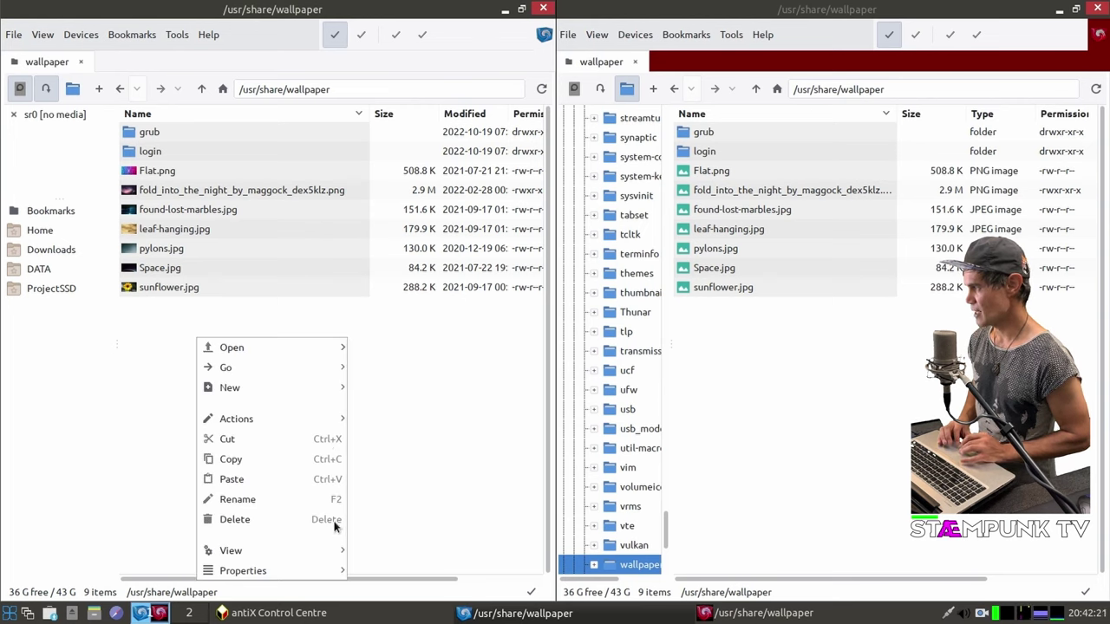
click(157, 378)
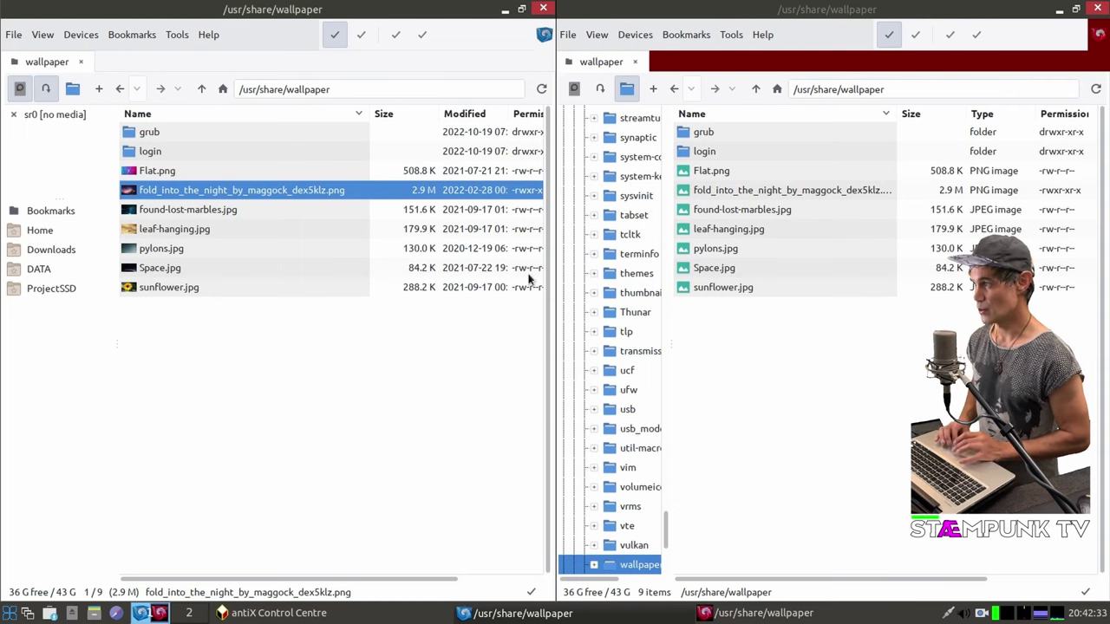
click(1104, 8)
click(543, 10)
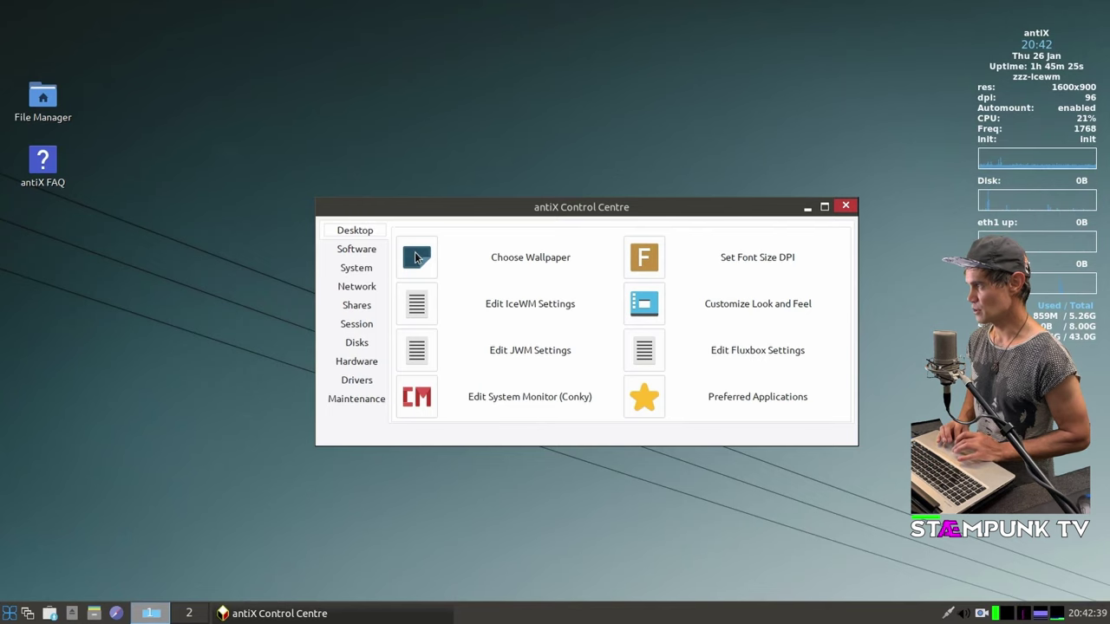
Apply fold_into_the_night_by_maggock_dex5klz.png as wallpaper, then close antiX Wallpaper and the Control Centre
click(415, 257)
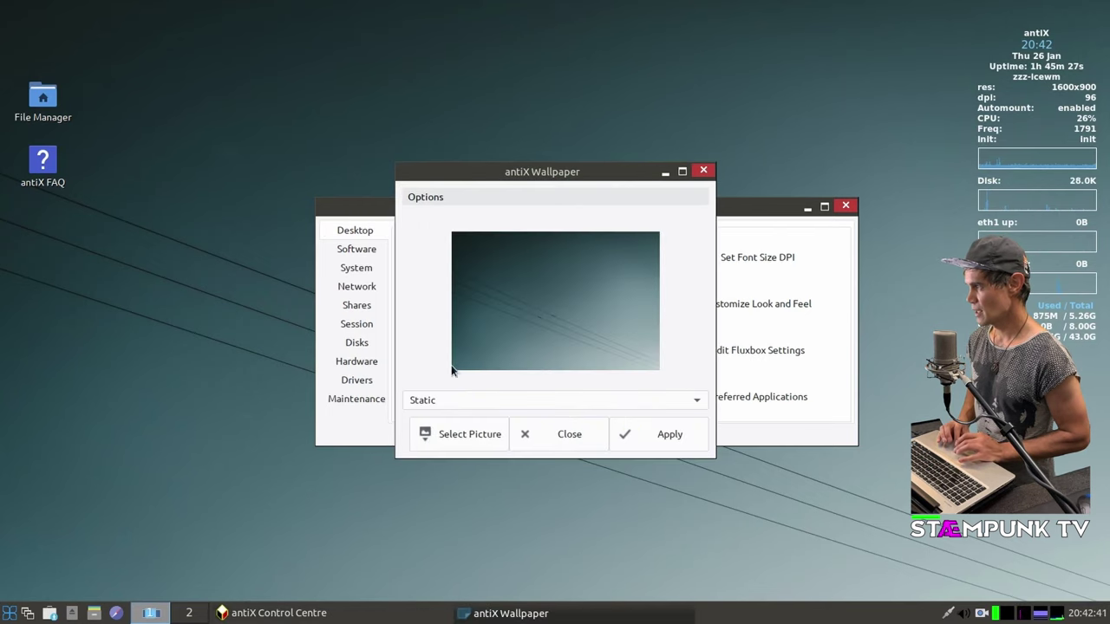
click(447, 434)
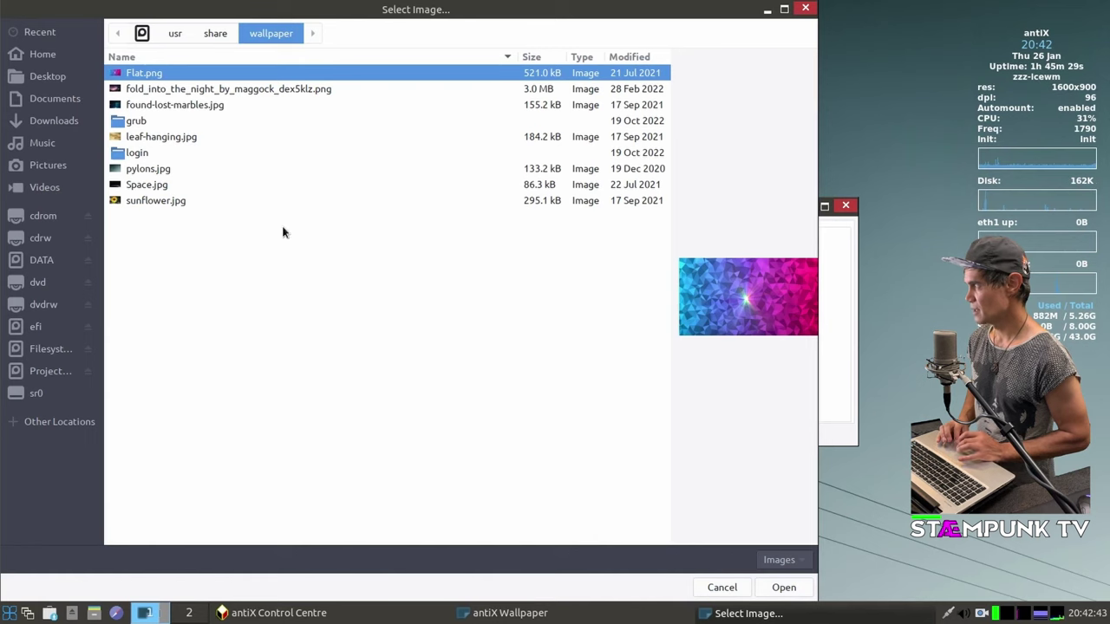
click(216, 89)
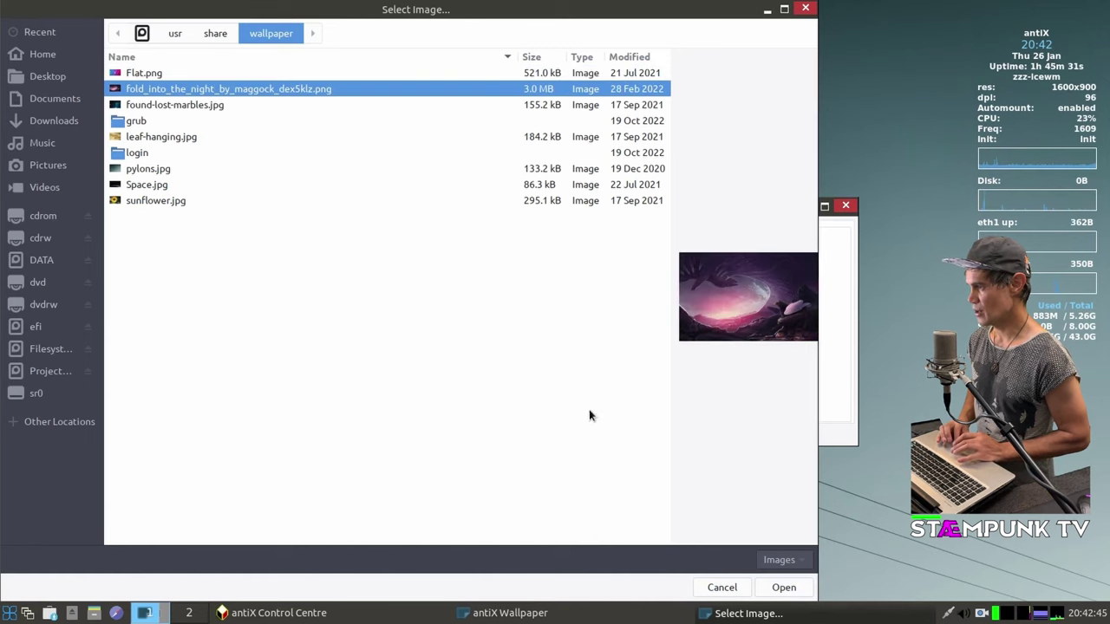
click(781, 587)
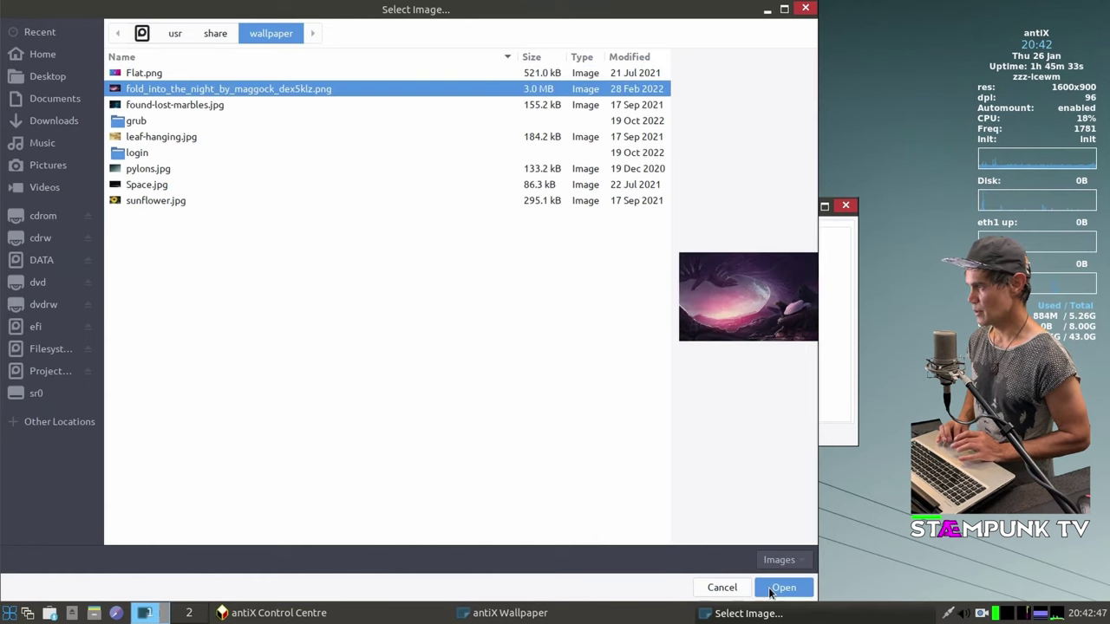
click(660, 435)
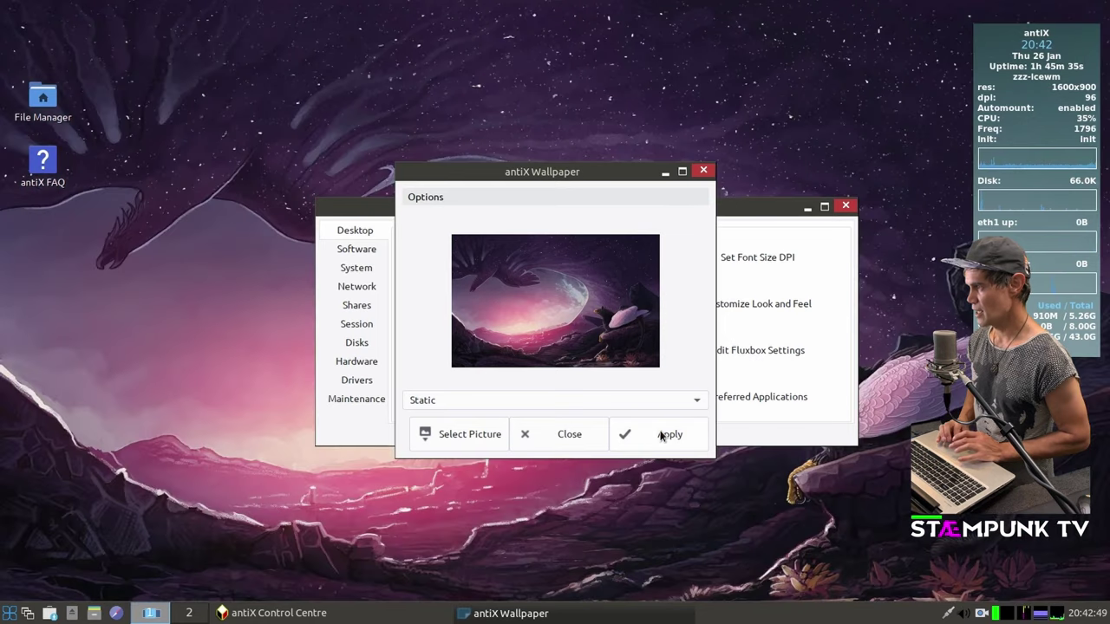
click(567, 434)
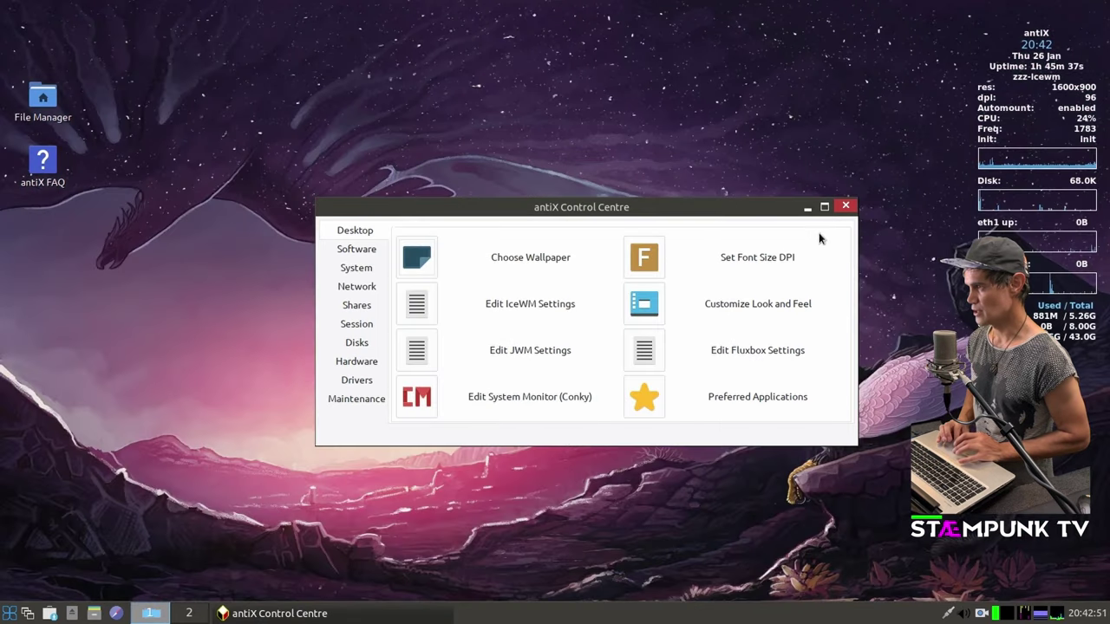
click(845, 207)
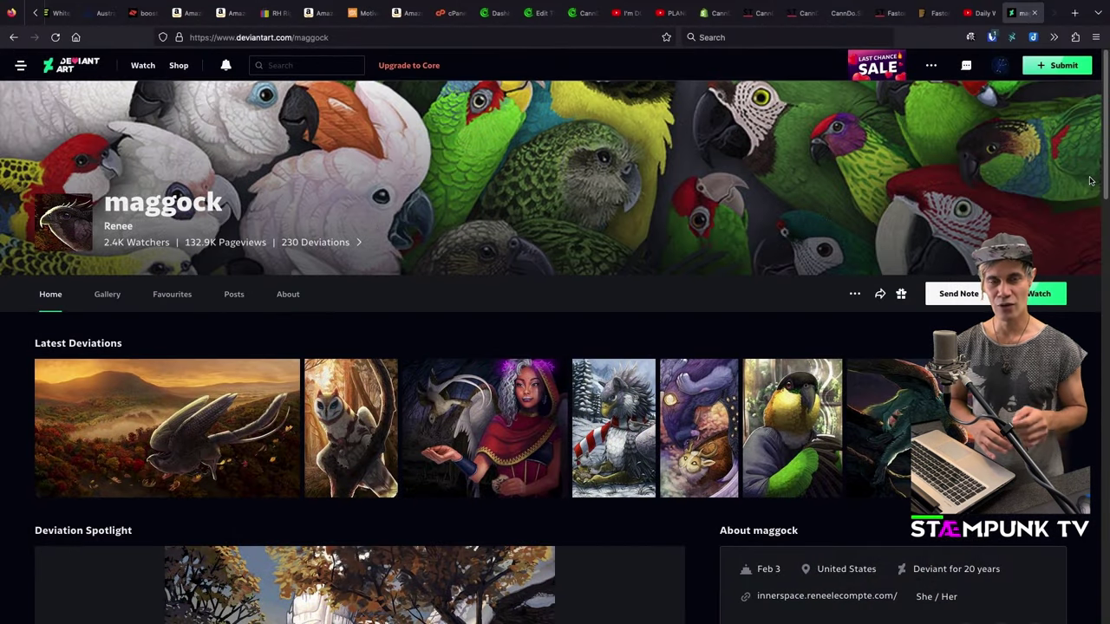
Autoscroll to Deviation Spotlight, open the Fold Into the Night artwork, then bring up the desktop menu
middle_click(1105, 126)
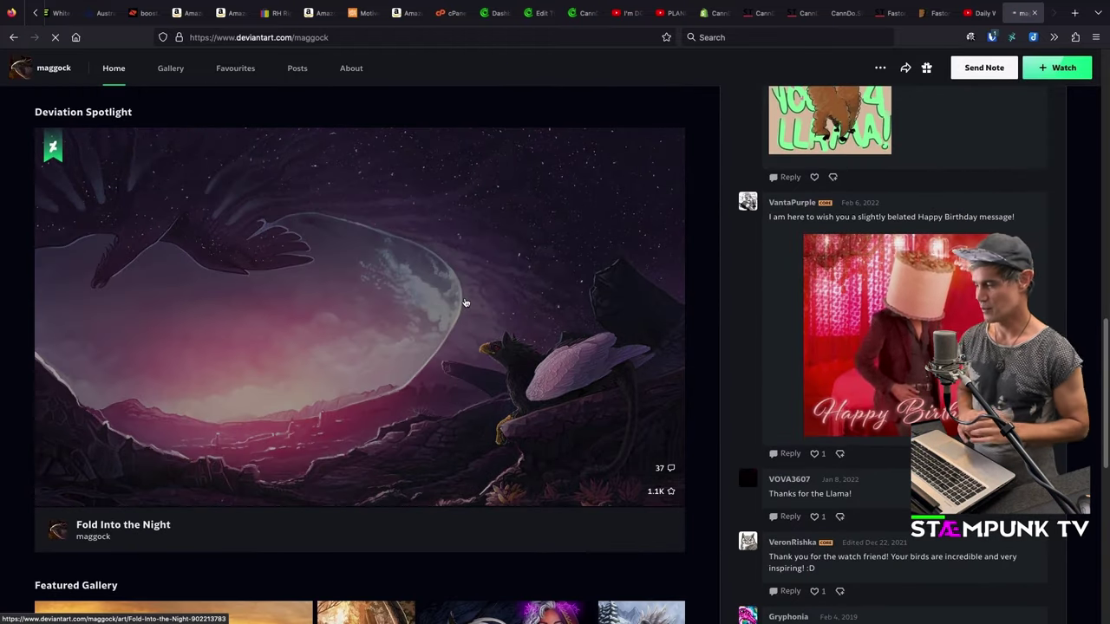
click(465, 303)
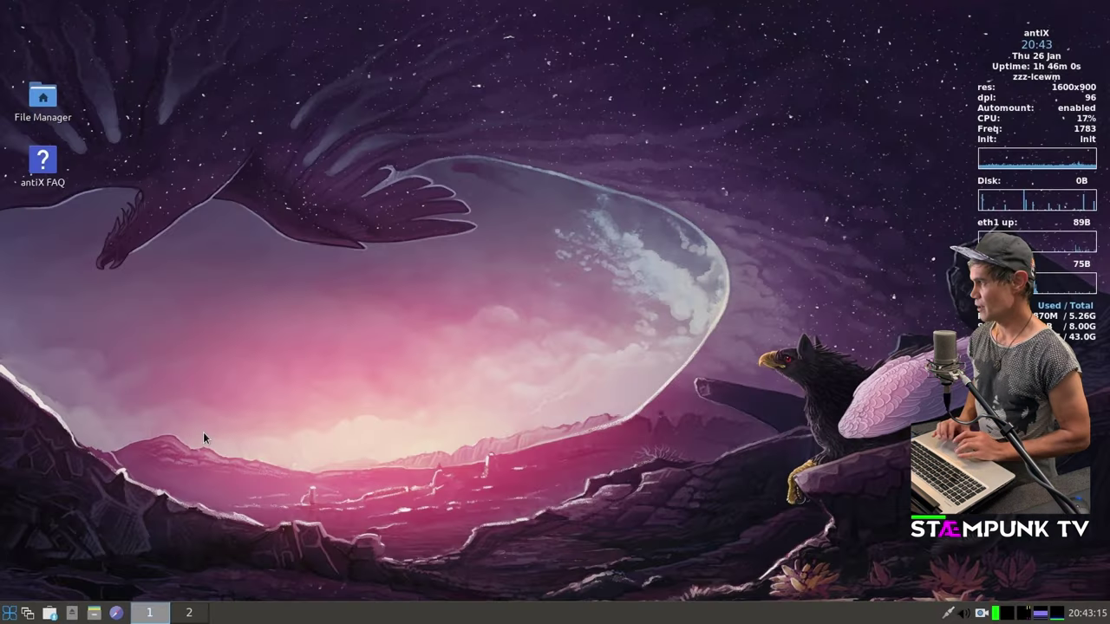
right_click(152, 353)
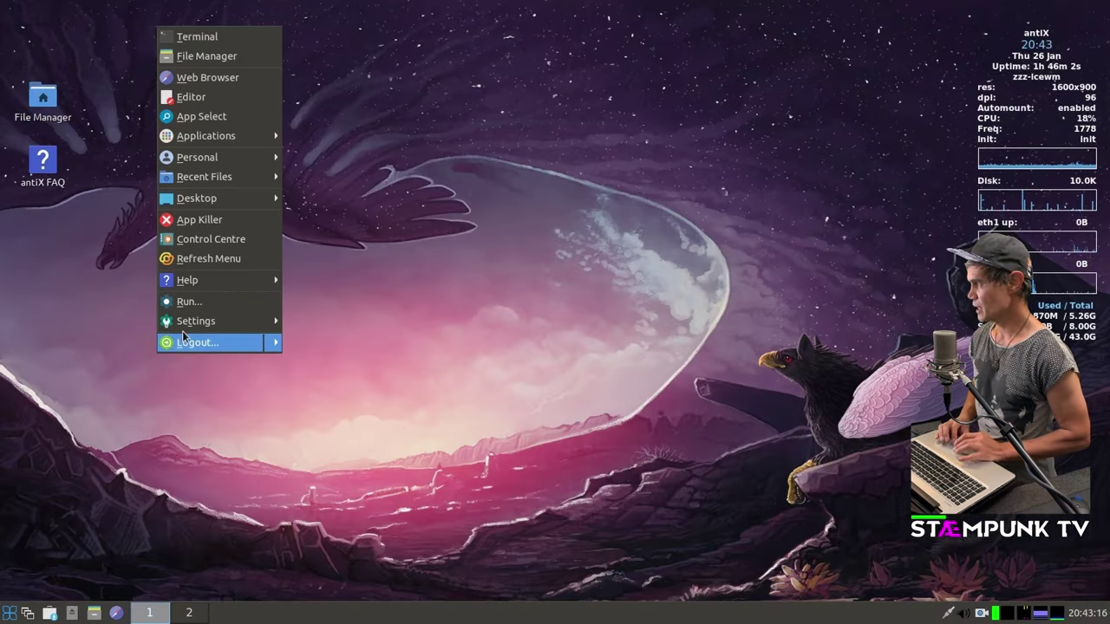
Launch the Control Centre, drag it near the top, and open Customize Look and Feel
click(223, 236)
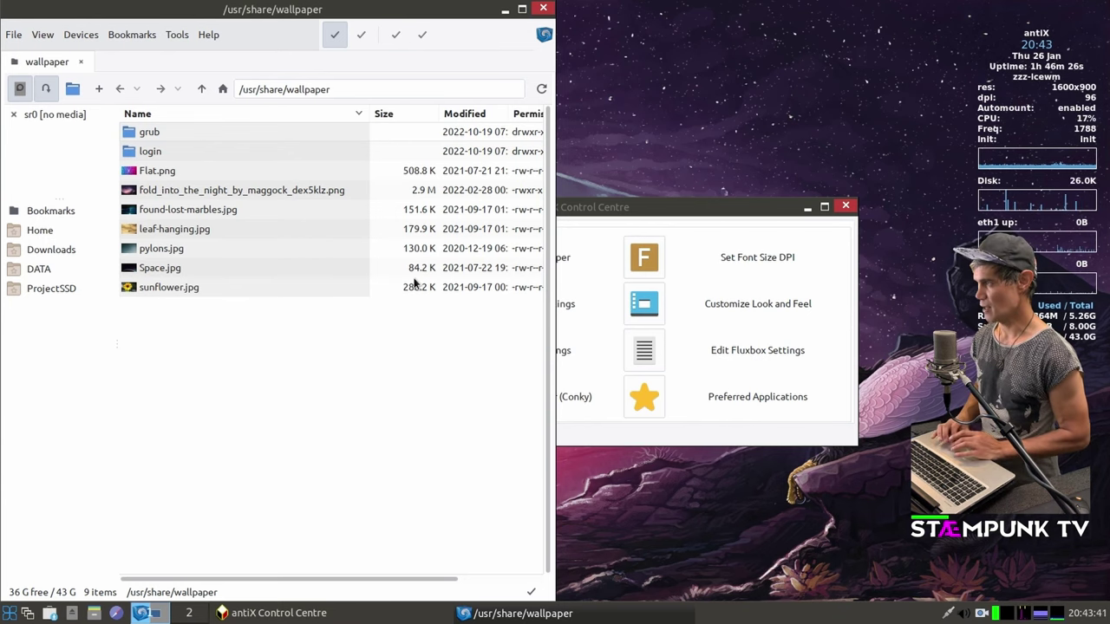
drag(641, 212, 631, 67)
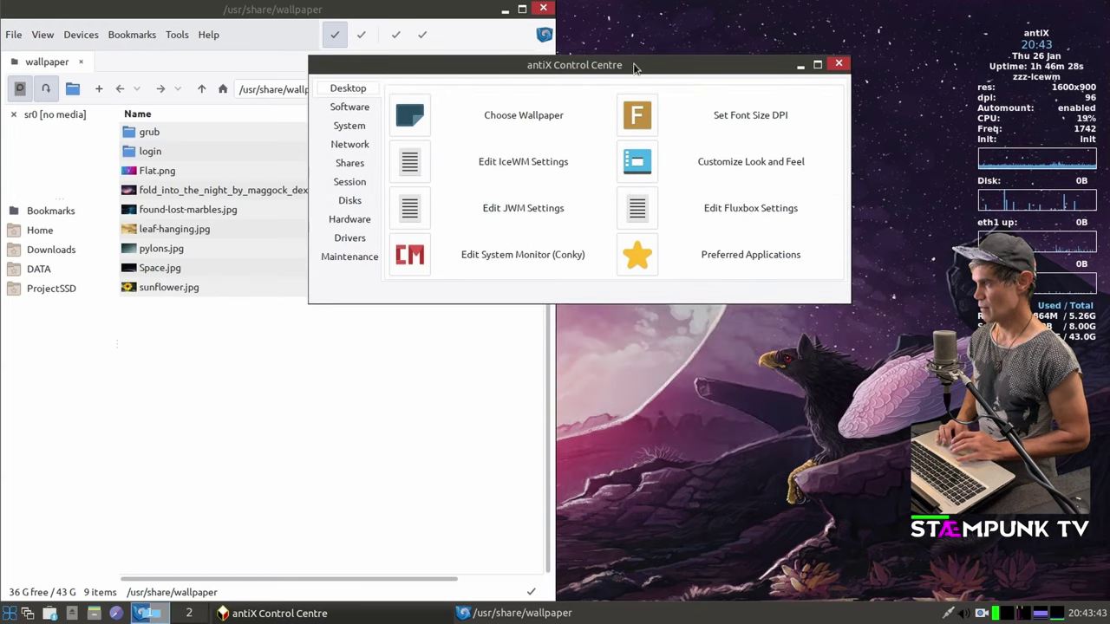
click(642, 163)
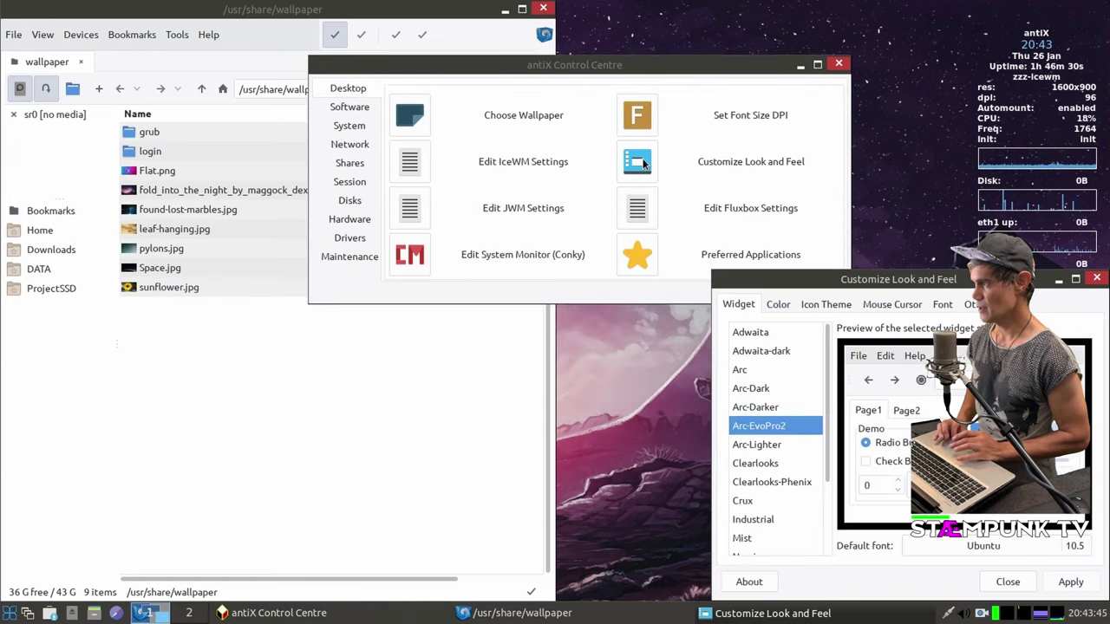
Move the dialog left and apply the Adwaita-dark widget theme
drag(785, 274, 330, 242)
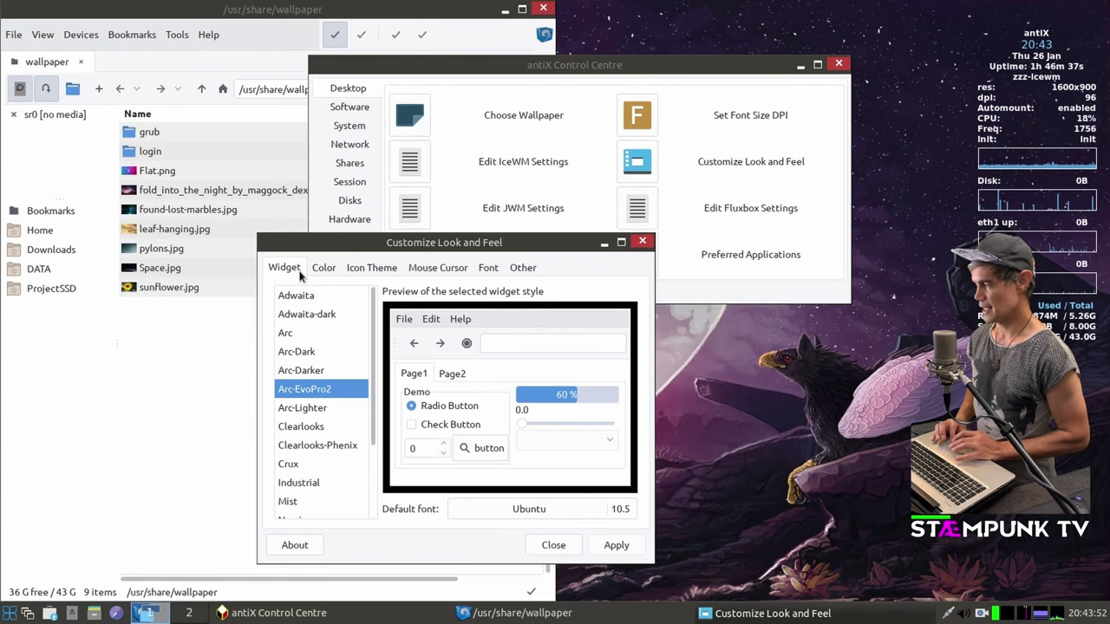
click(335, 315)
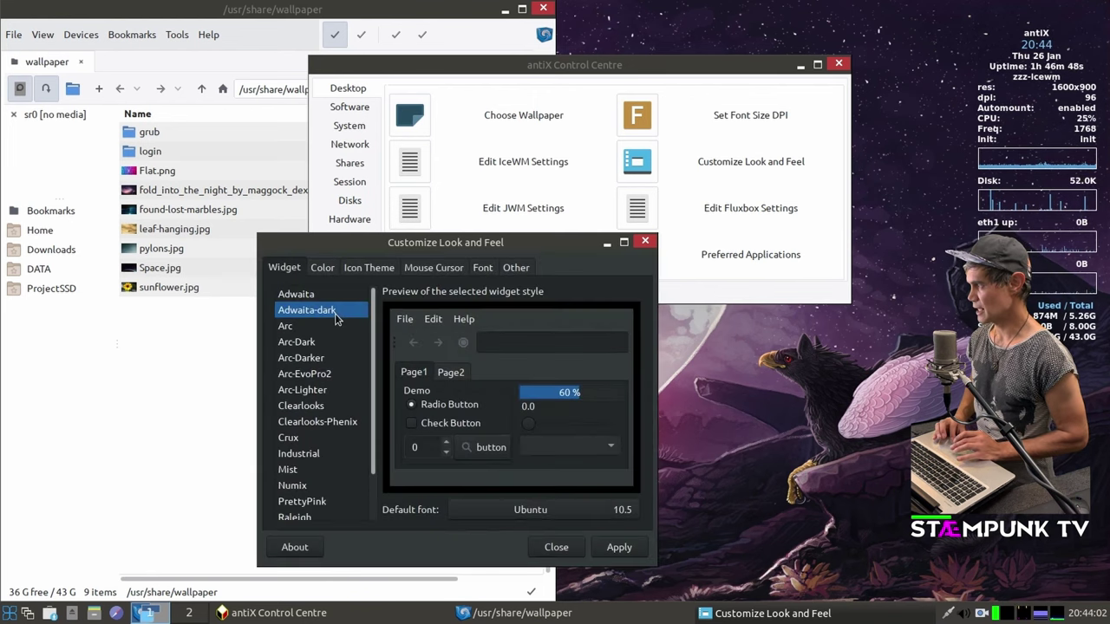
click(611, 550)
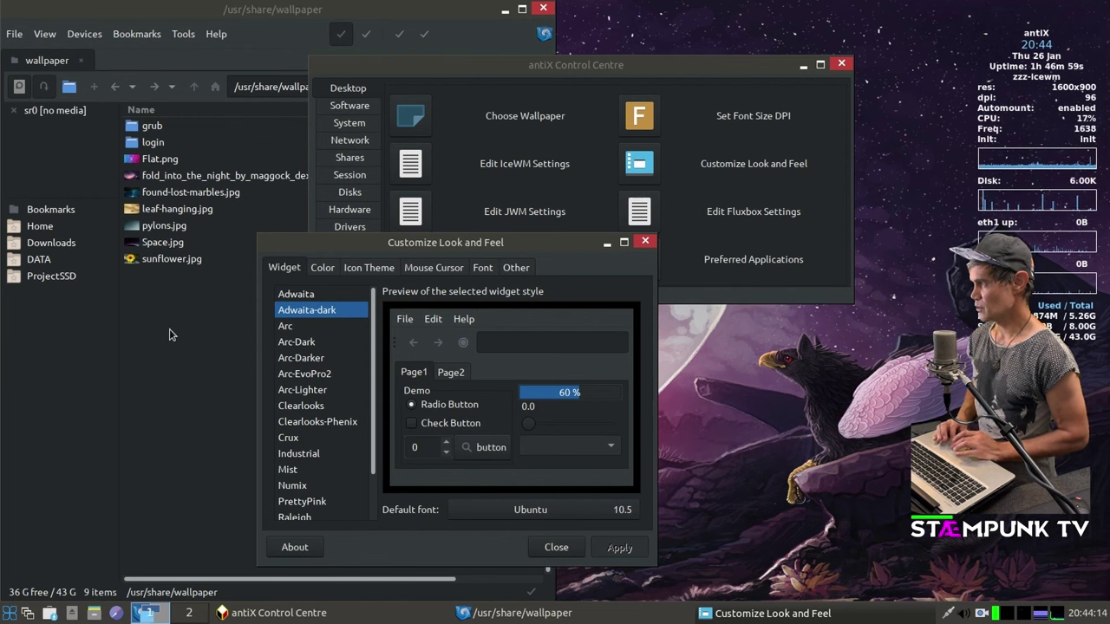
Apply the Breeze Snow mouse cursor theme and close the dialog
click(431, 271)
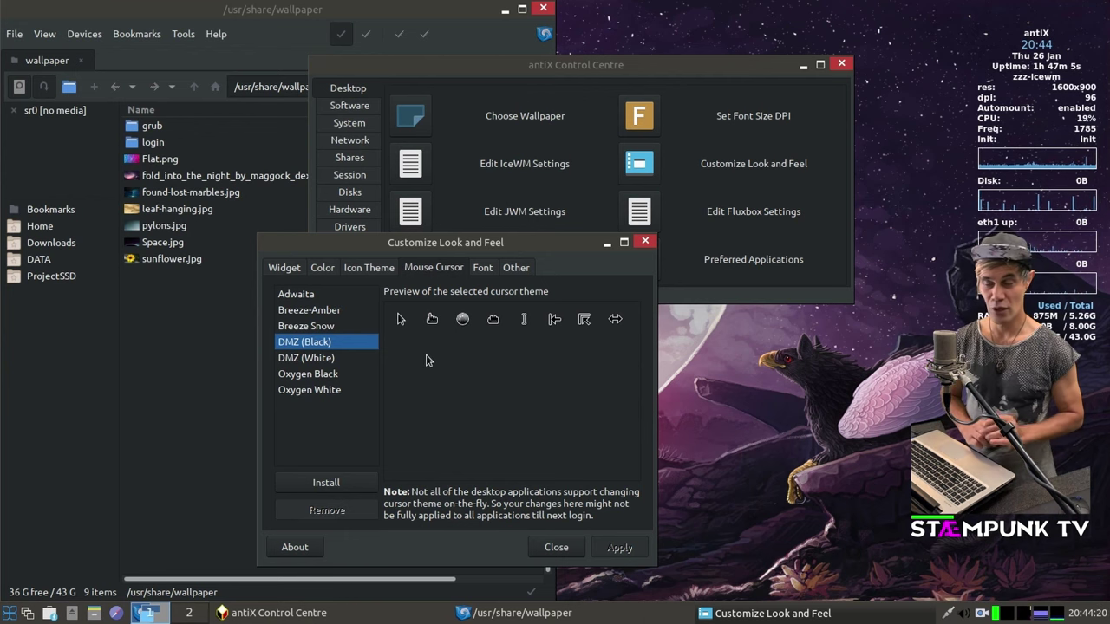
click(307, 326)
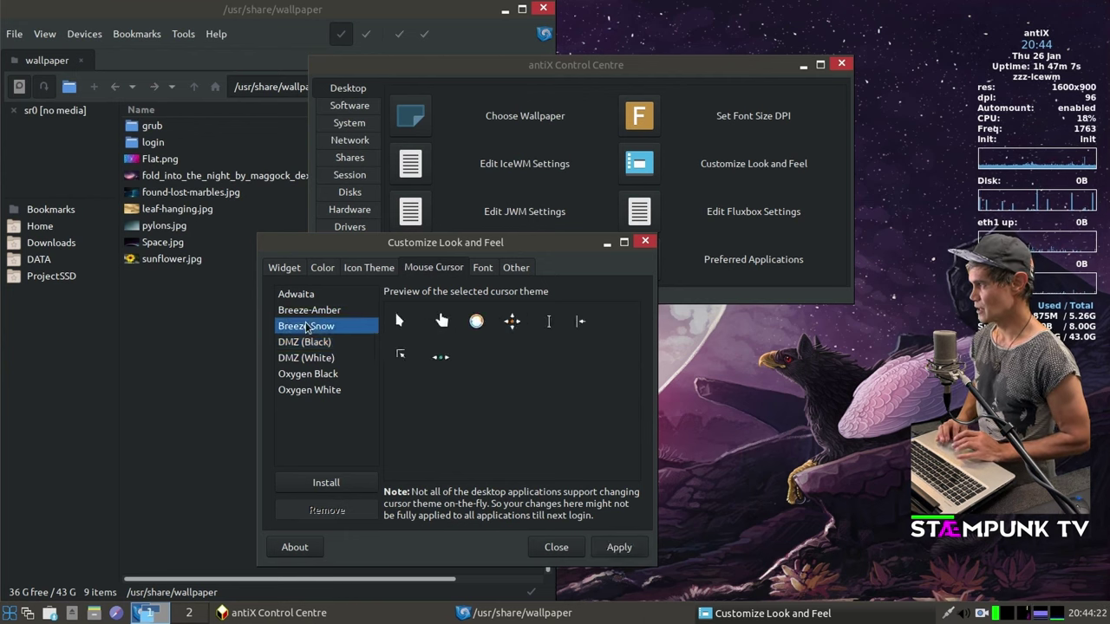
click(609, 547)
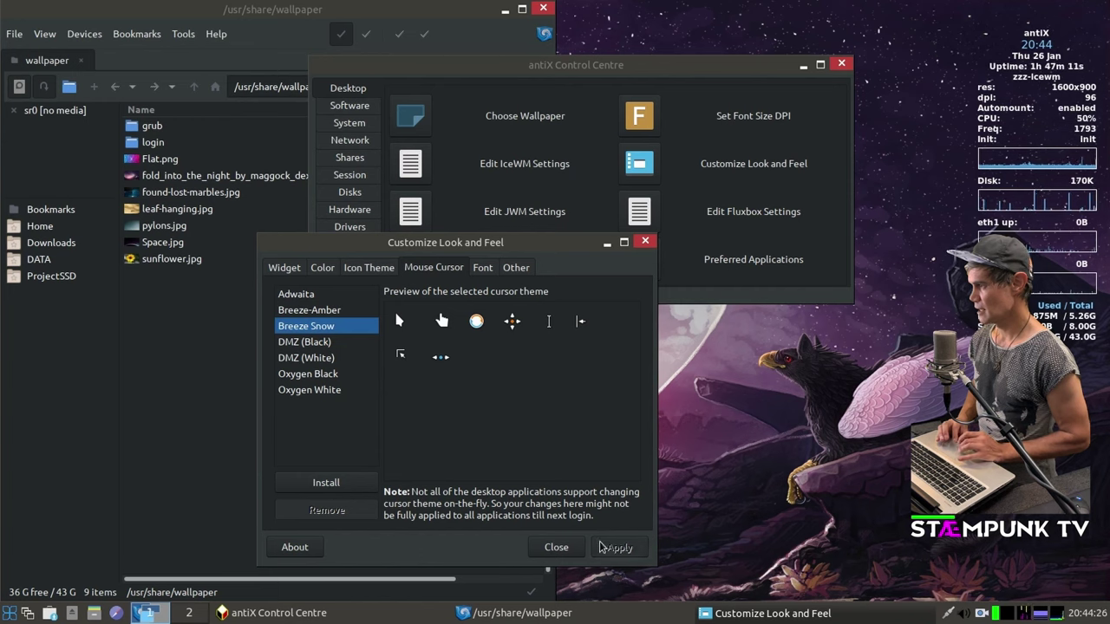
click(555, 547)
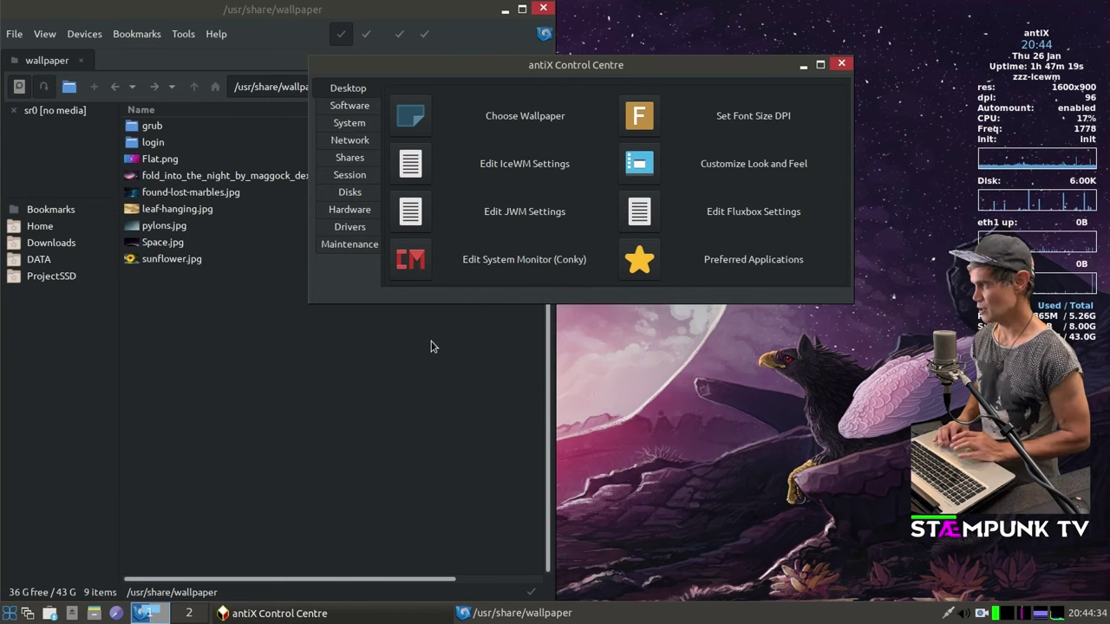
Restart the IceWM session through the root menu's Logout... > Restart Session
right_click(577, 319)
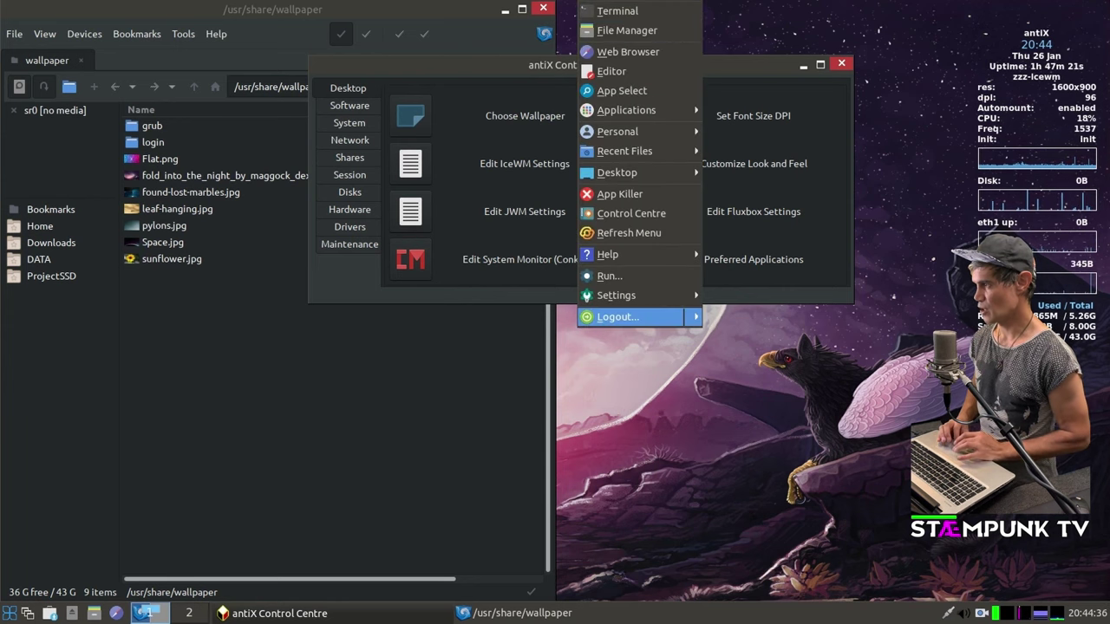
click(603, 316)
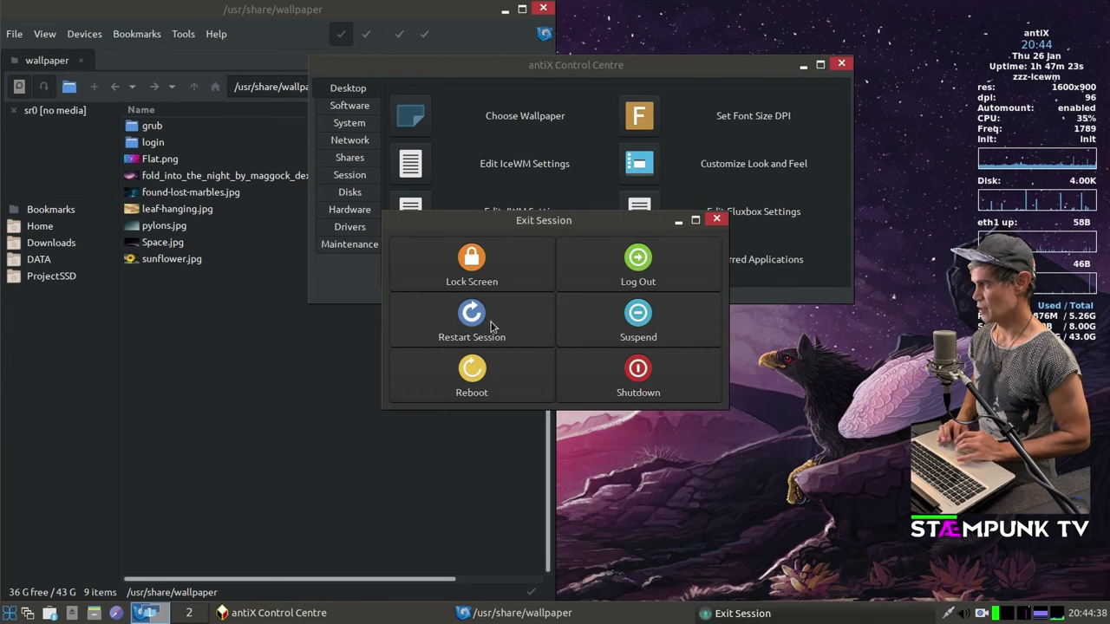
click(475, 332)
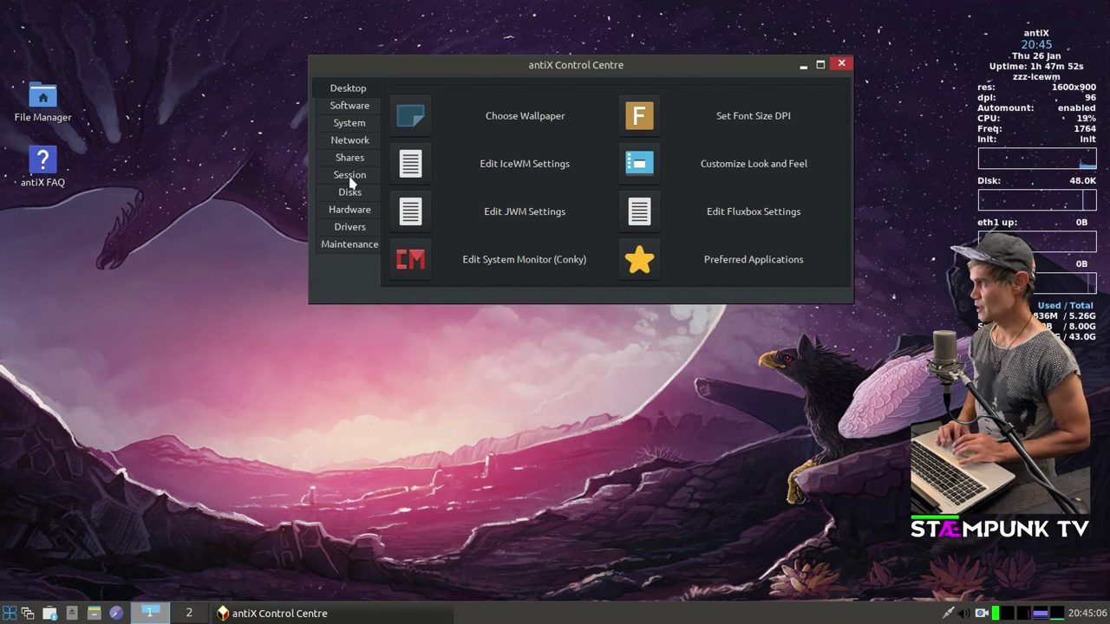
In the Login Manager, make the user account the default login and choose the BlueLines theme
click(352, 178)
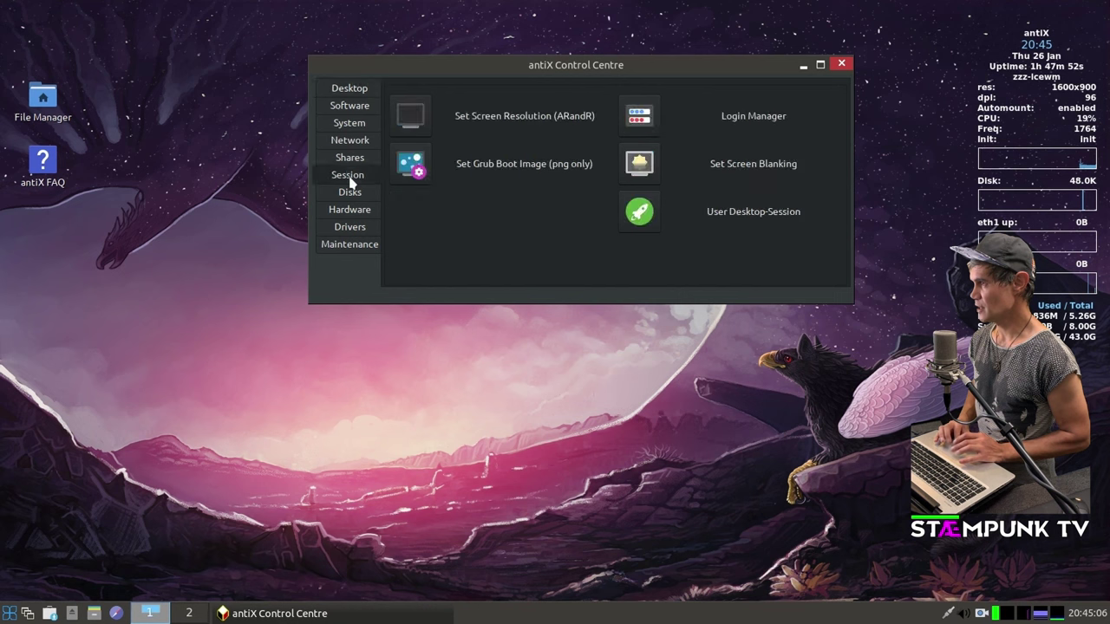
click(632, 120)
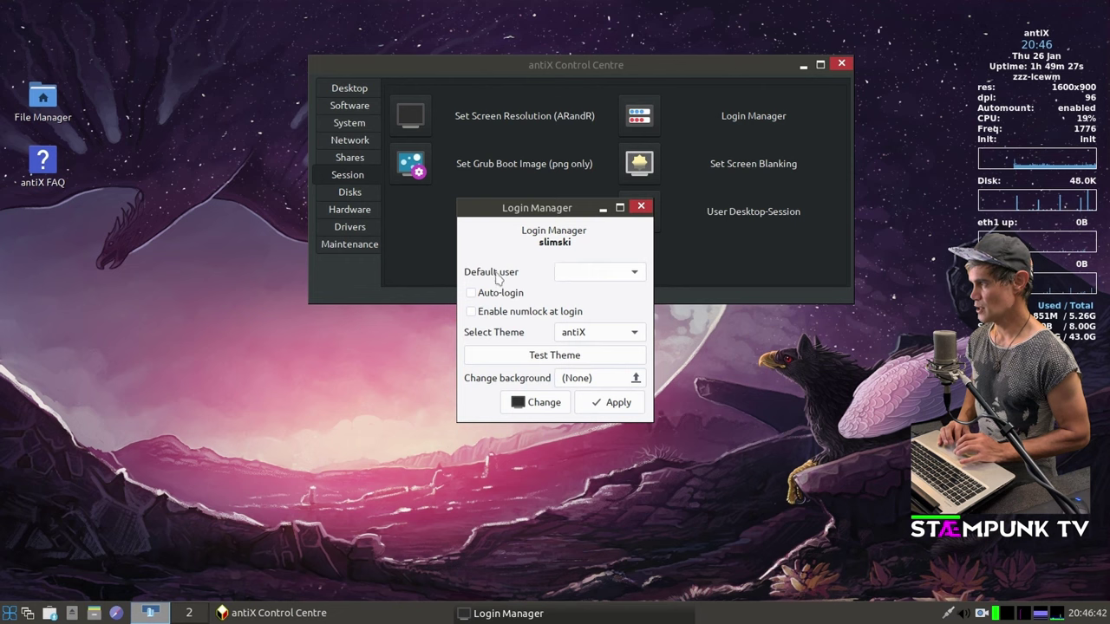
click(630, 274)
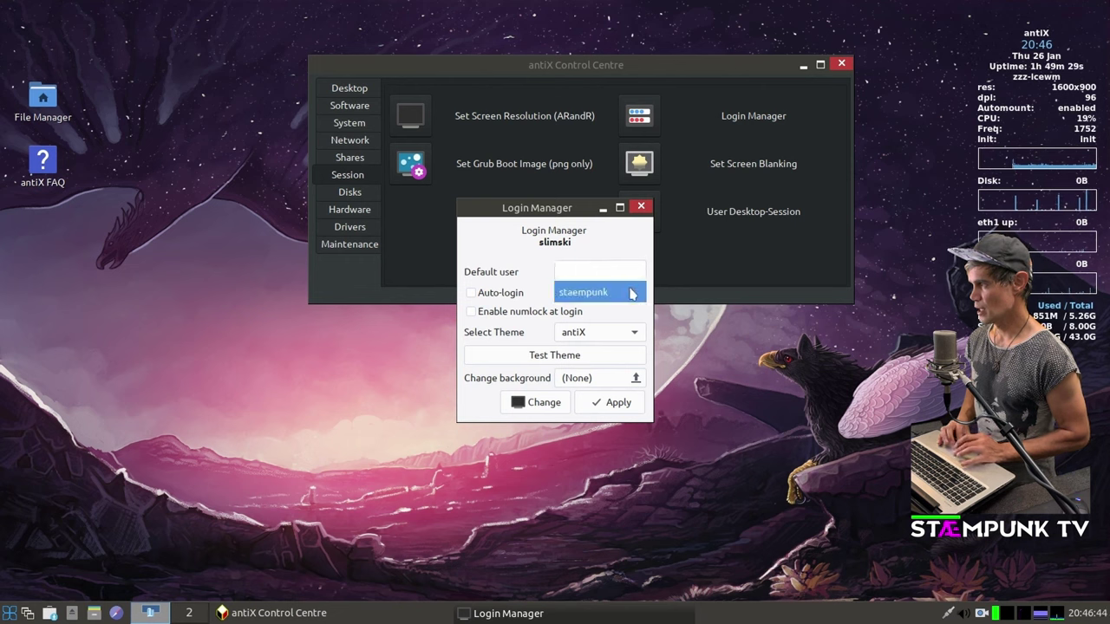
click(631, 299)
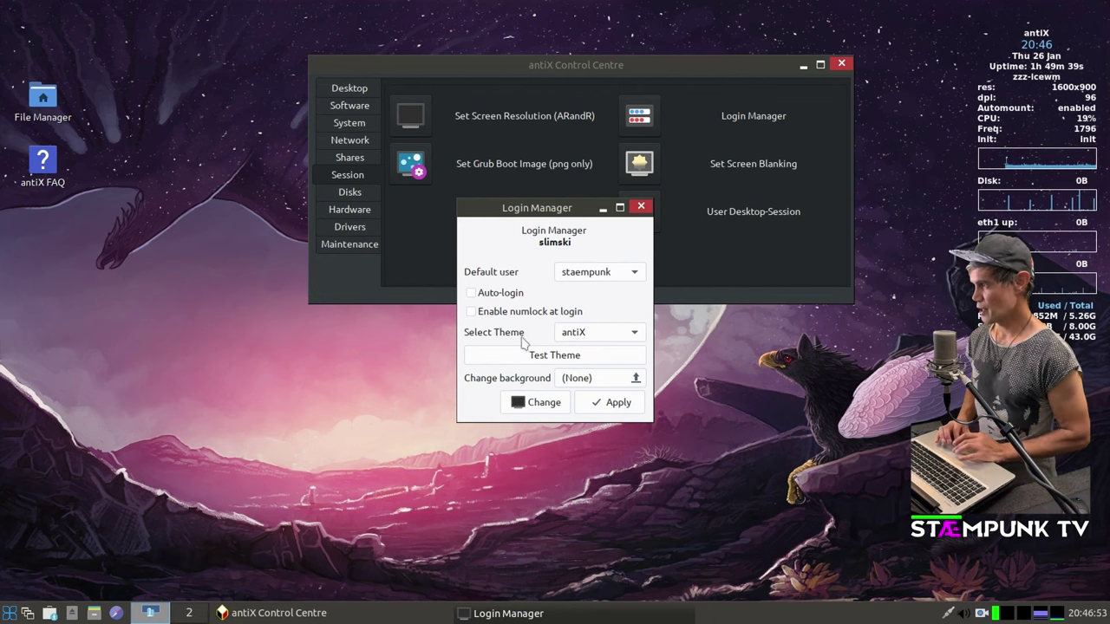
click(637, 334)
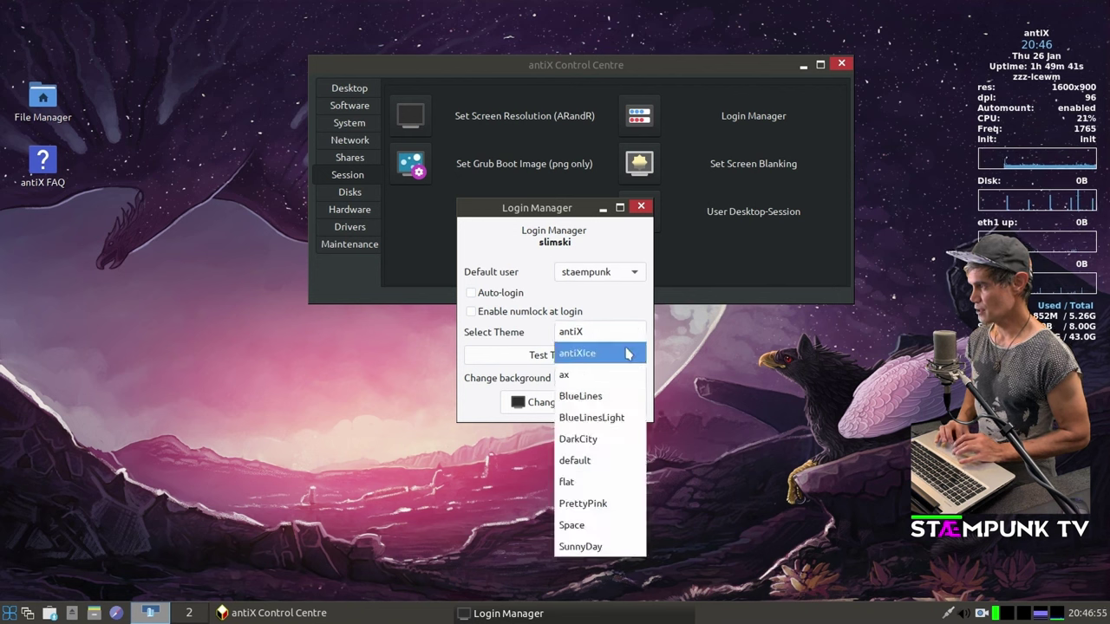
click(625, 395)
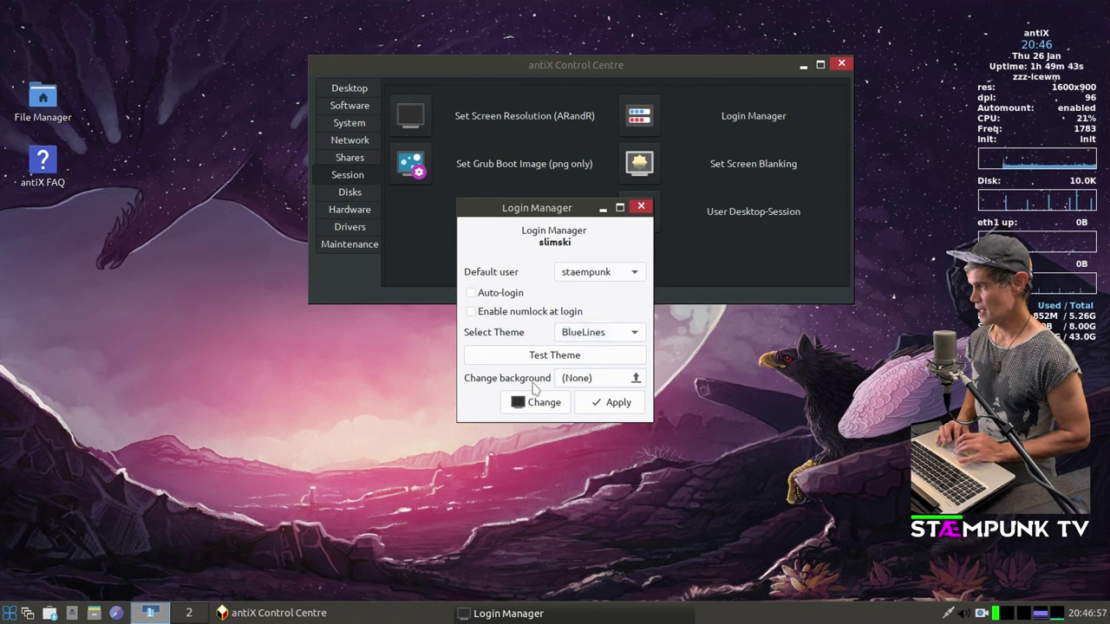
Set fold_into_the_night as the login background, apply, and close the Control Centre
click(611, 378)
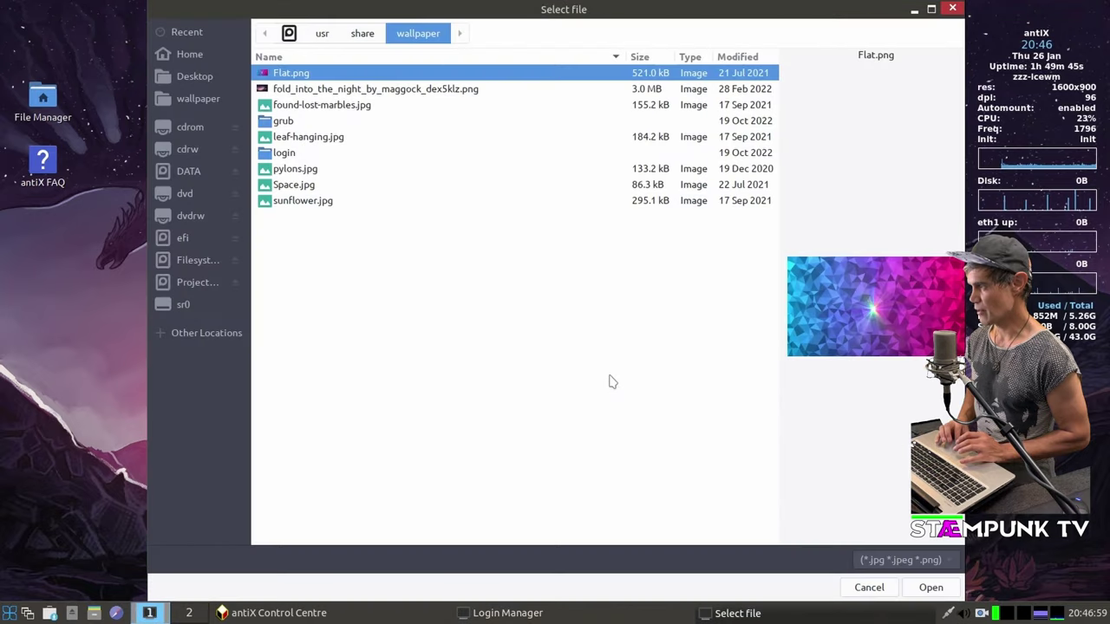
click(415, 91)
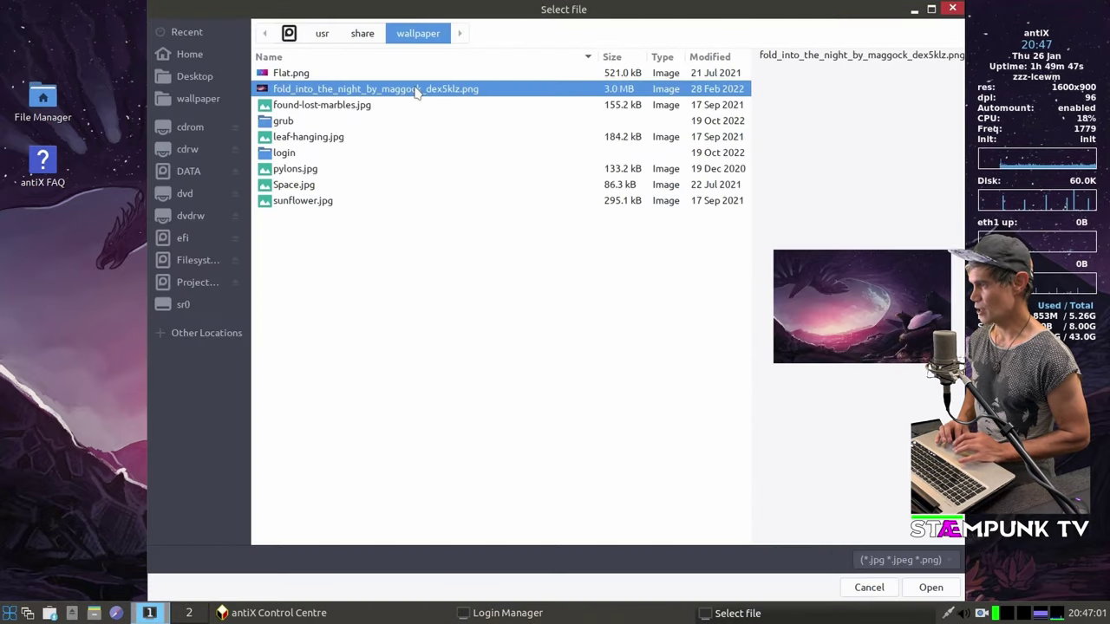
click(926, 588)
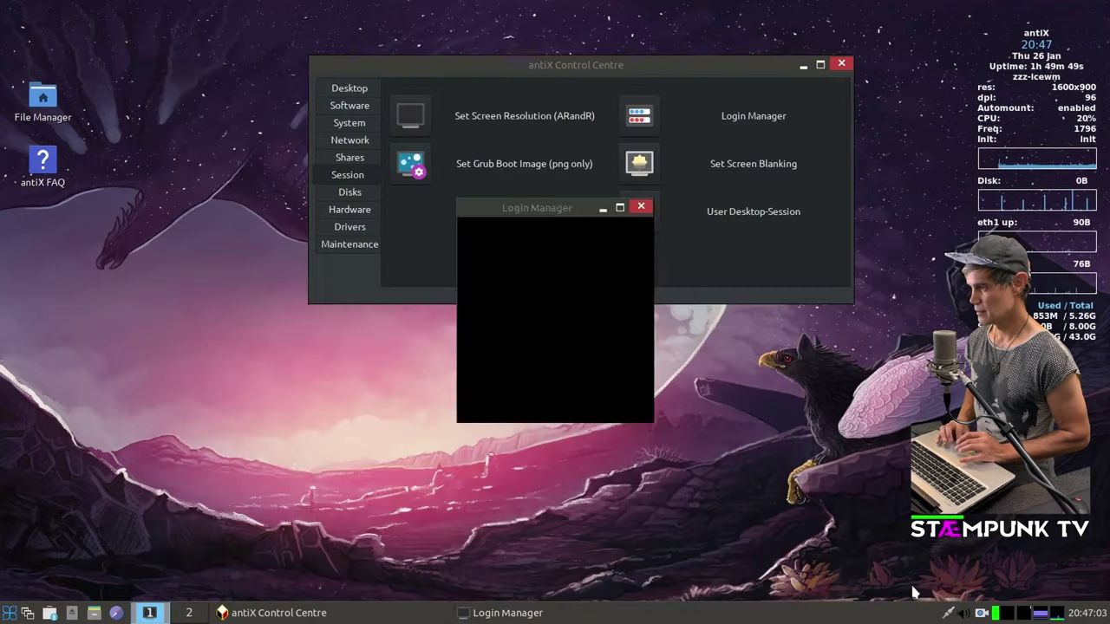
click(610, 403)
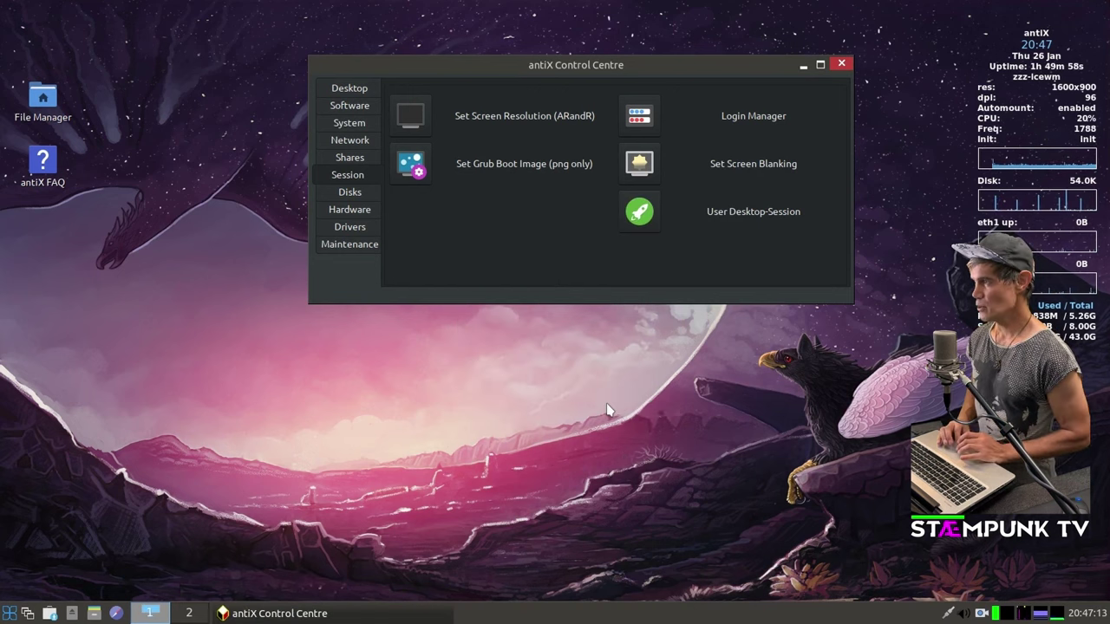
click(839, 65)
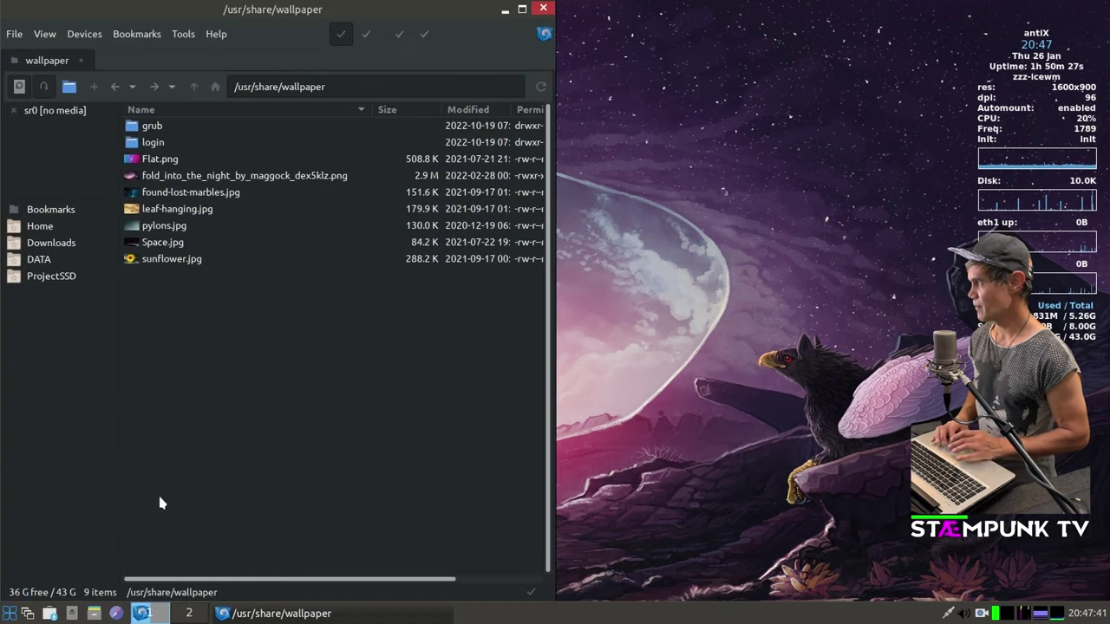
In a root file manager window, open /usr/share/icewm/themes/antiX-Magic-Medium/taskbar
click(14, 35)
click(52, 167)
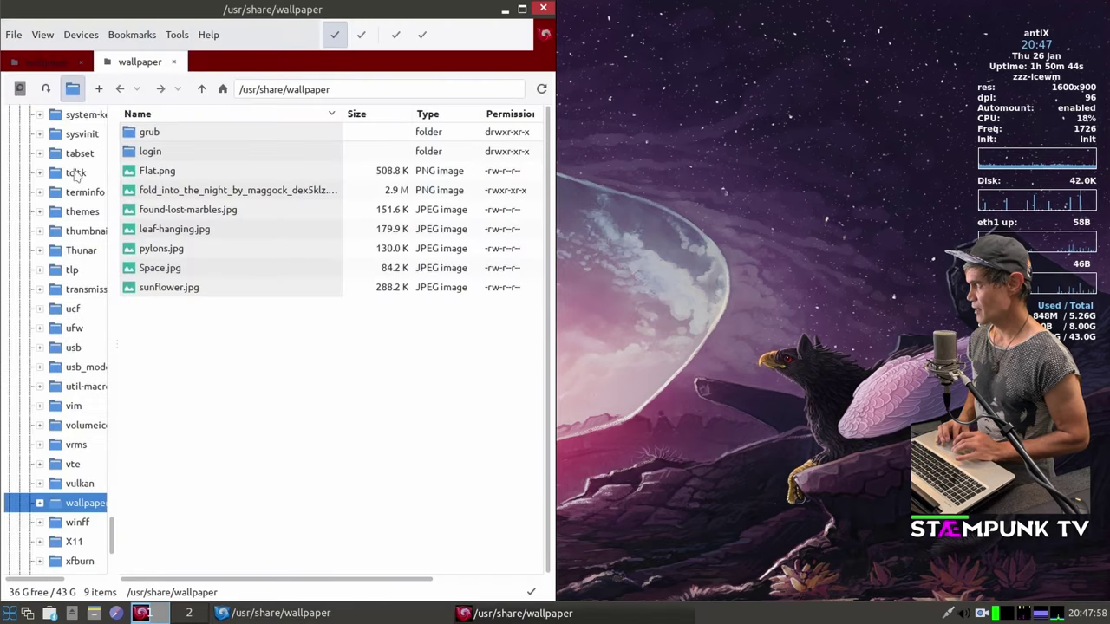
click(223, 90)
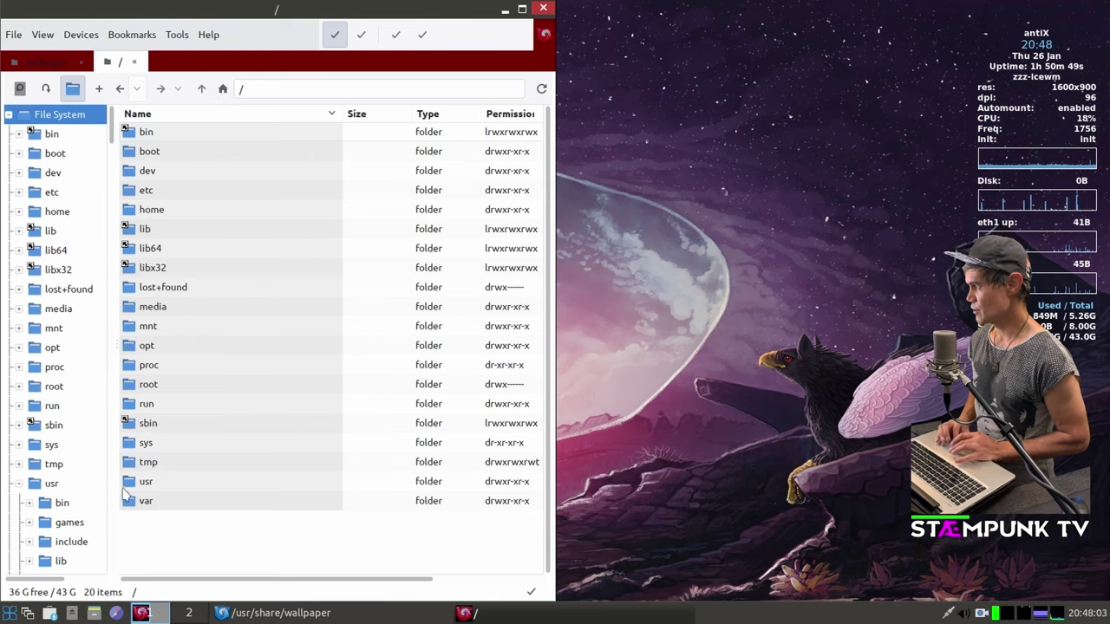
click(132, 487)
double_click(133, 487)
double_click(132, 329)
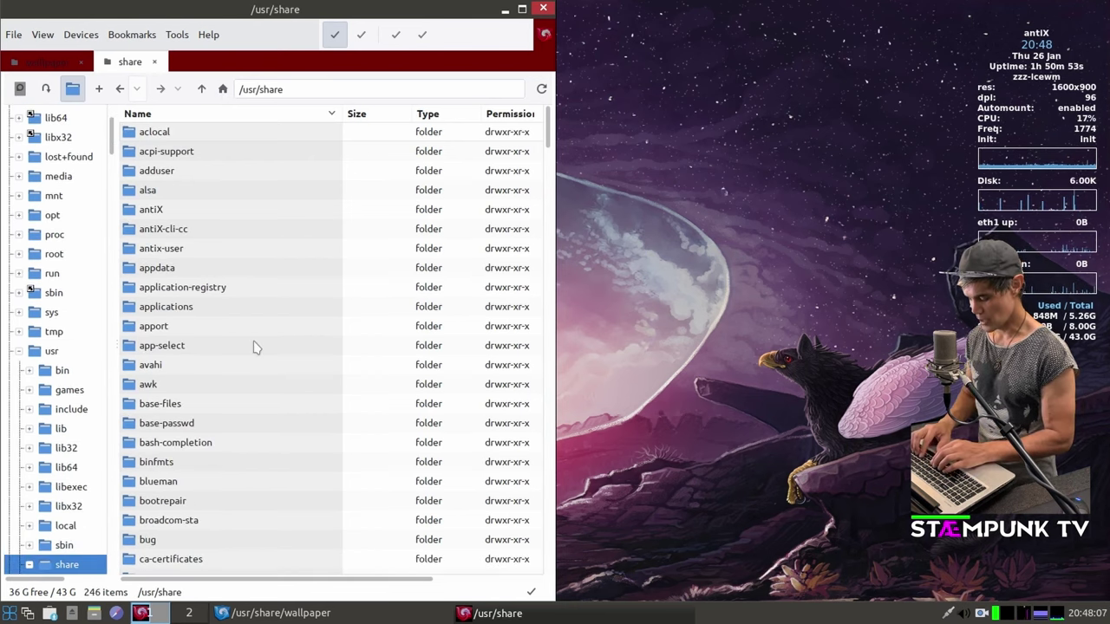
text(icewm)
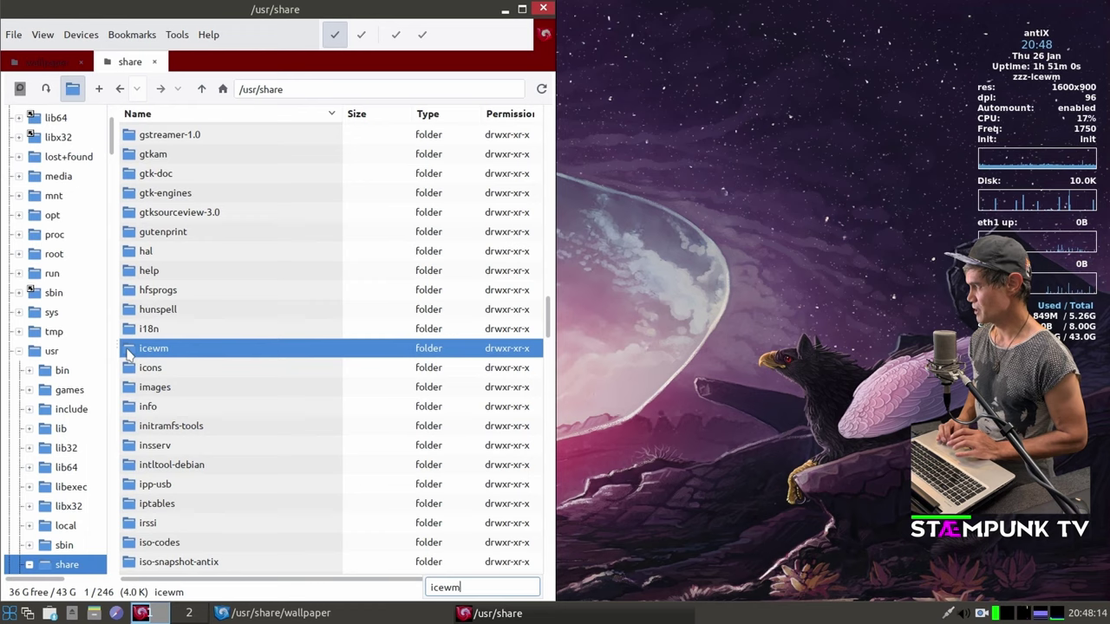
double_click(128, 351)
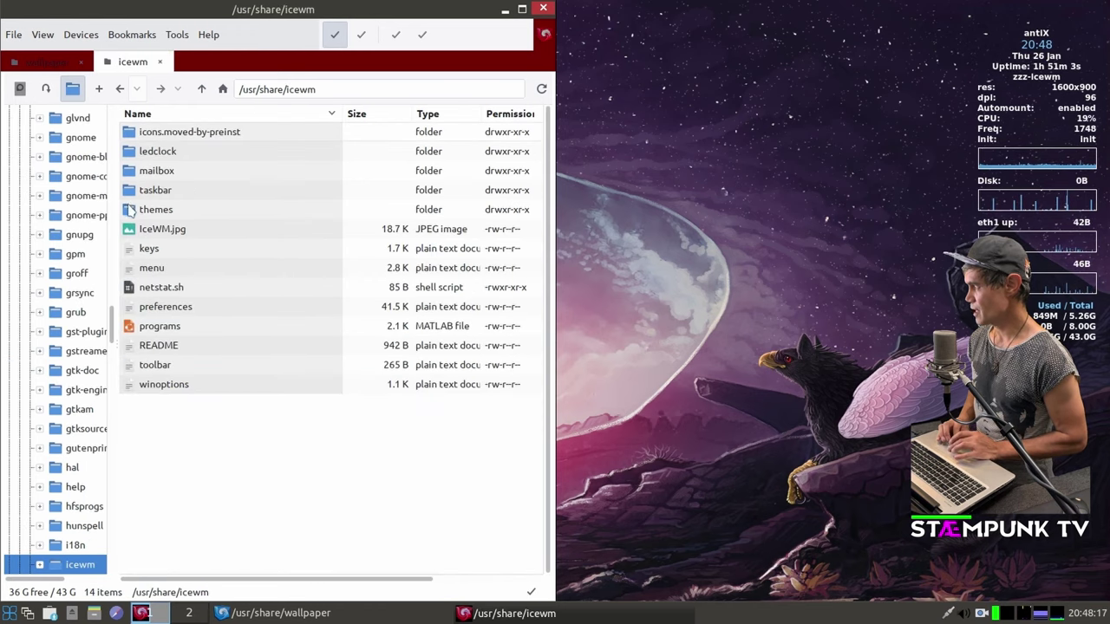
double_click(129, 210)
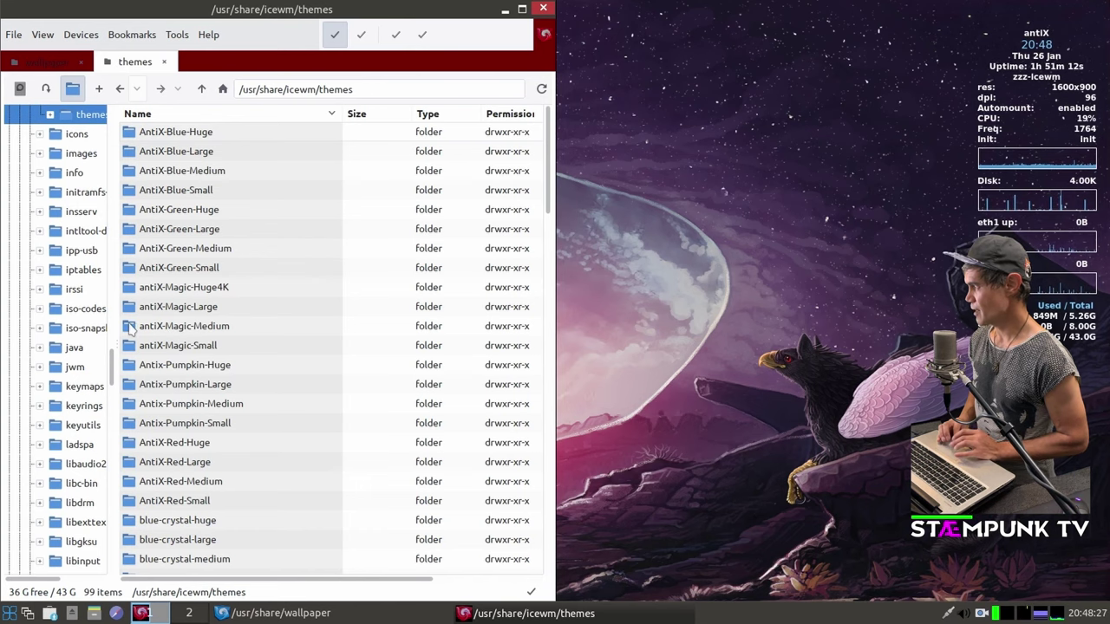
double_click(130, 326)
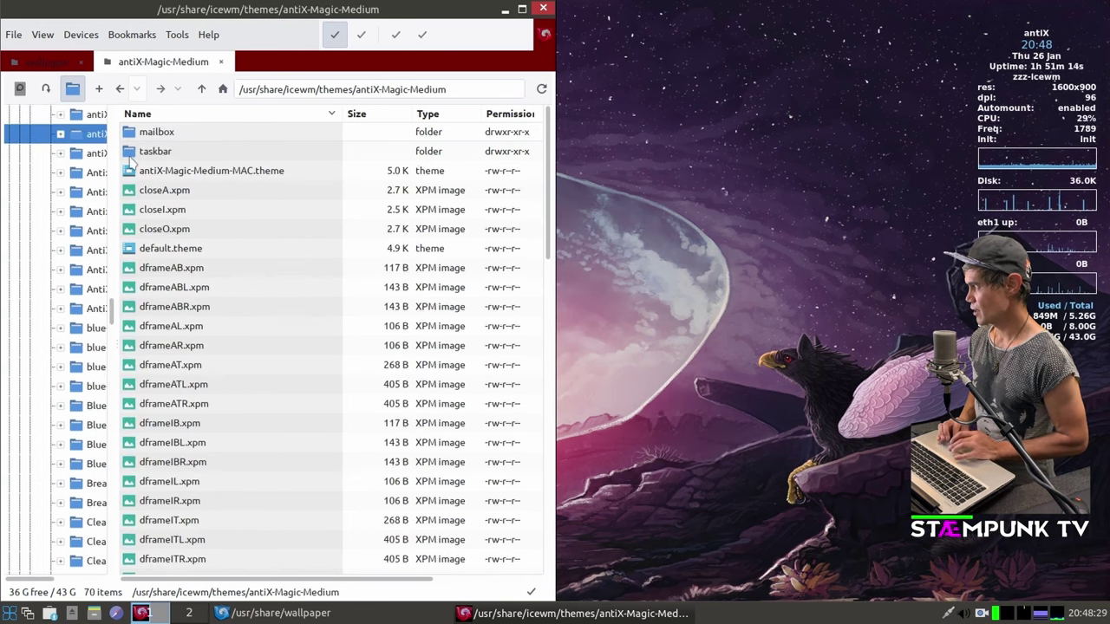
double_click(130, 151)
Copy antiX-Magic-Medium's start.xpm and move to the BlueDay-Medium taskbar folder
click(173, 210)
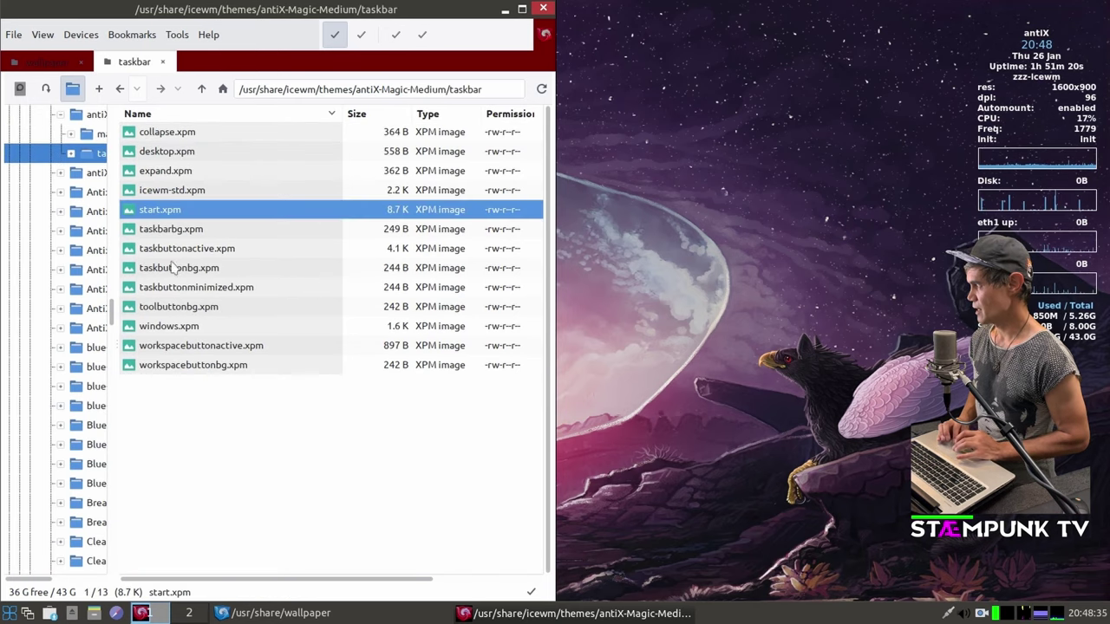
right_click(193, 213)
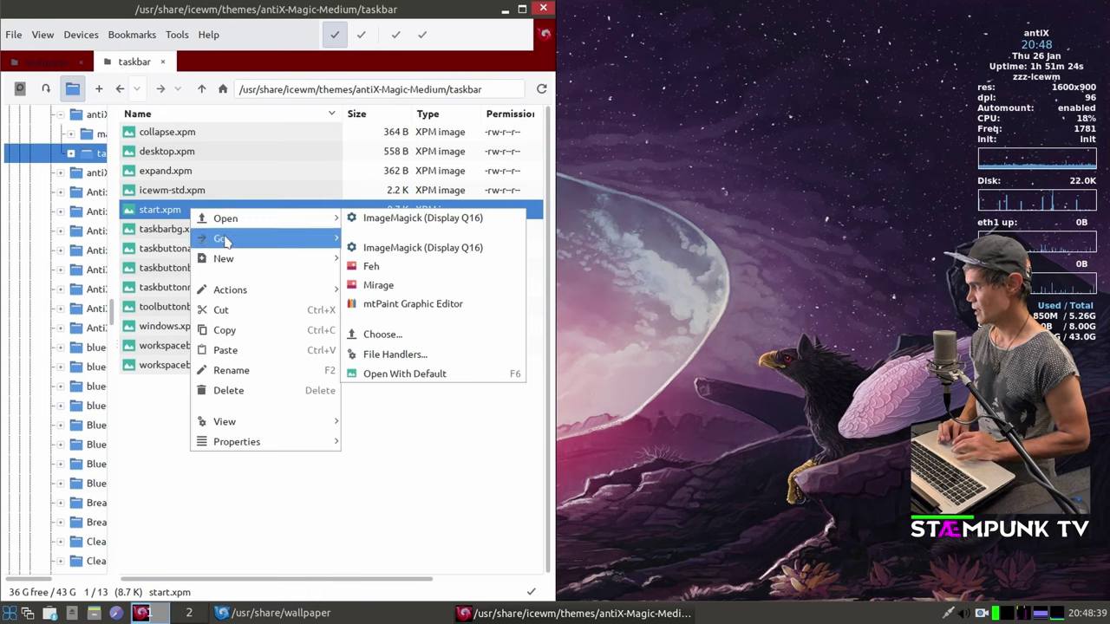
click(230, 332)
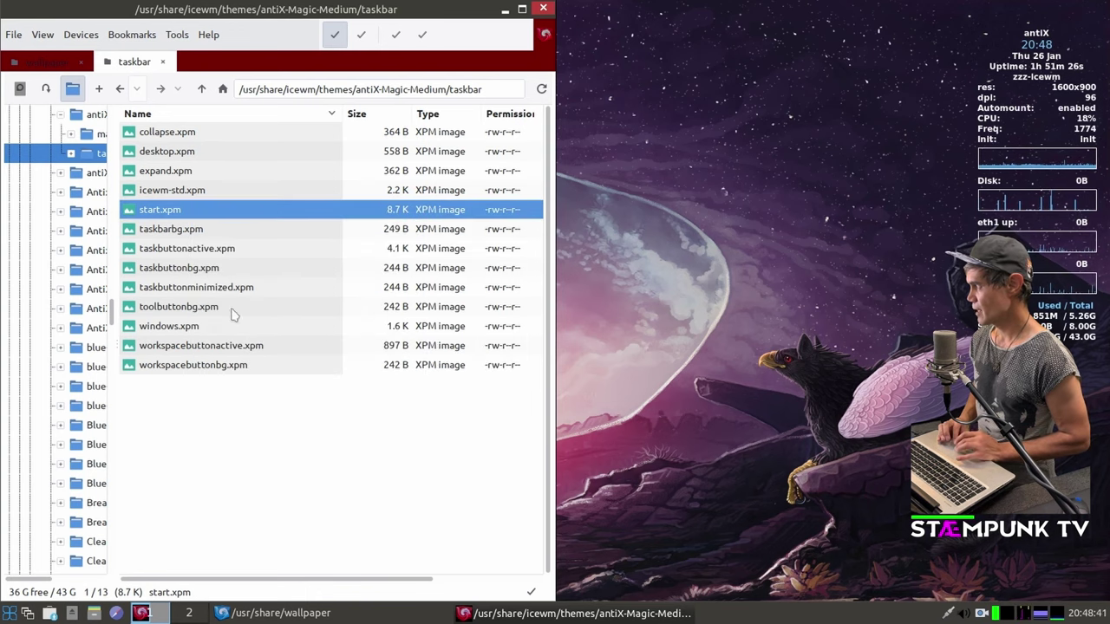
click(202, 90)
click(202, 90)
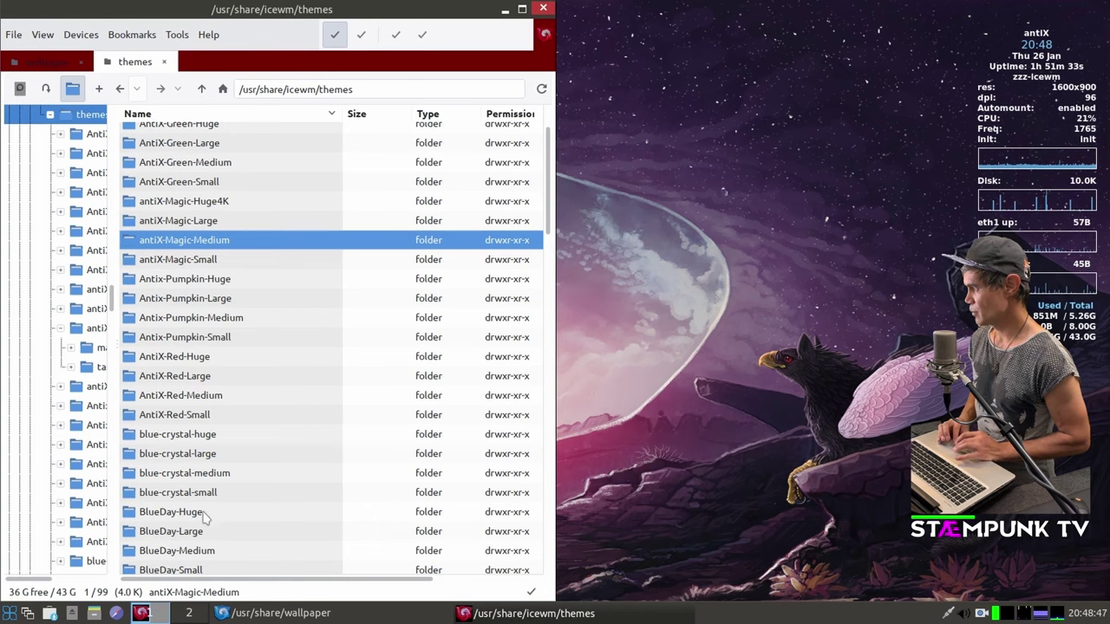
double_click(130, 551)
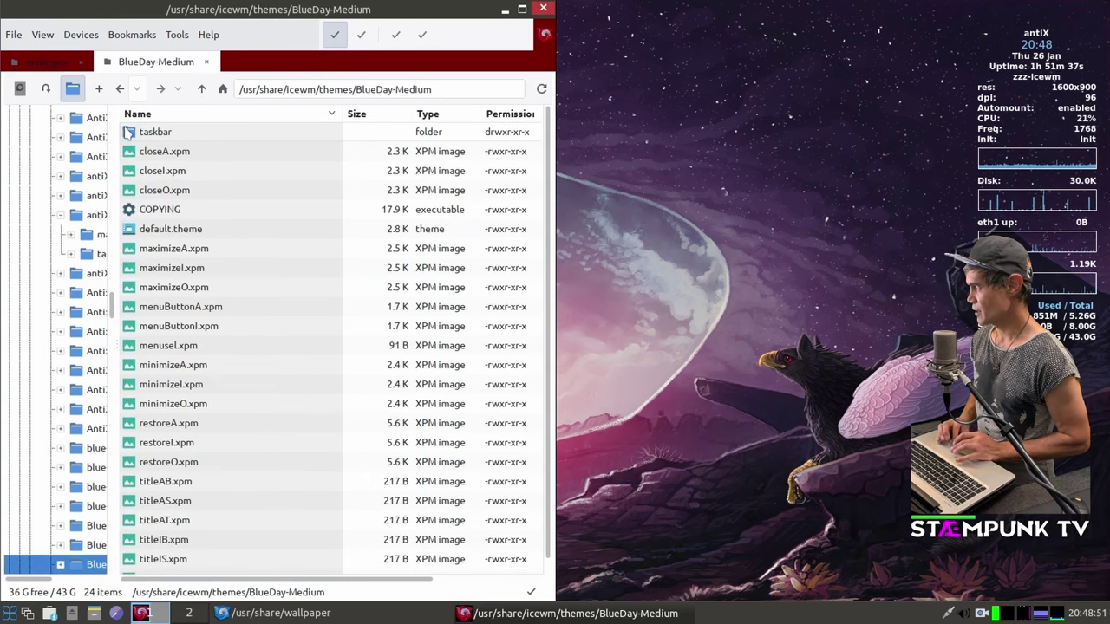
double_click(128, 135)
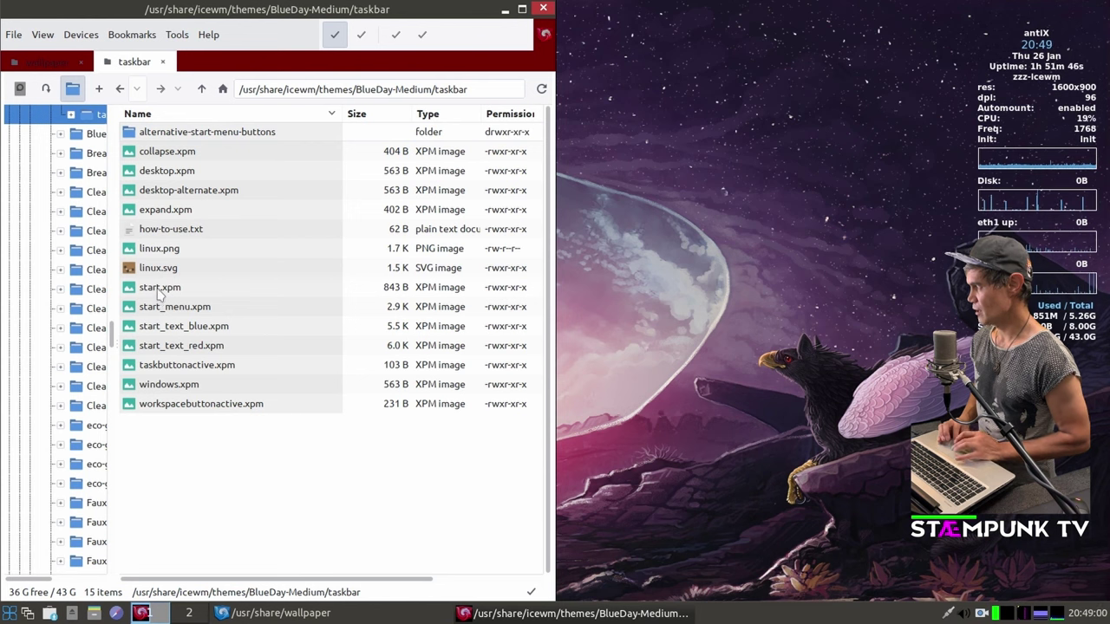
Rename BlueDay-Medium's start.xpm to start-original.xpm
click(159, 293)
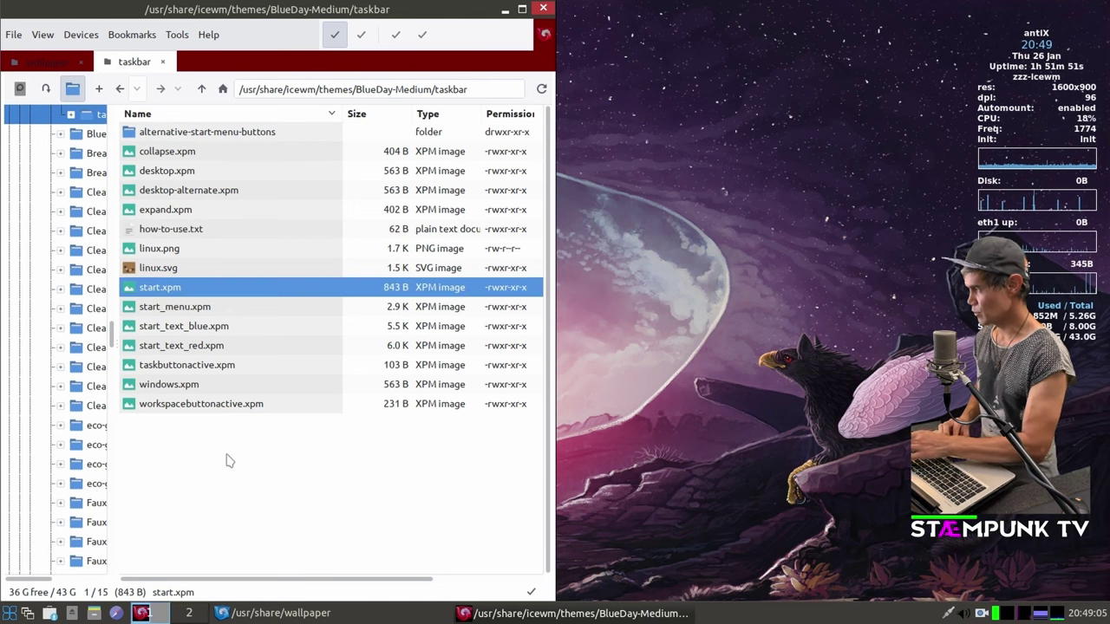
key(F2)
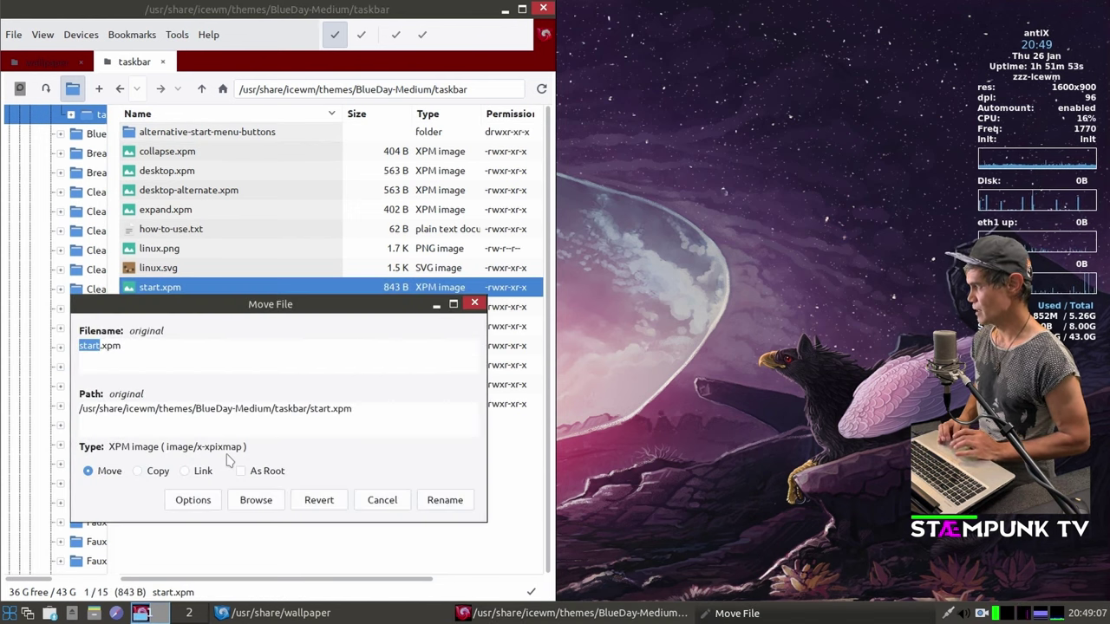
key(Escape)
right_click(173, 287)
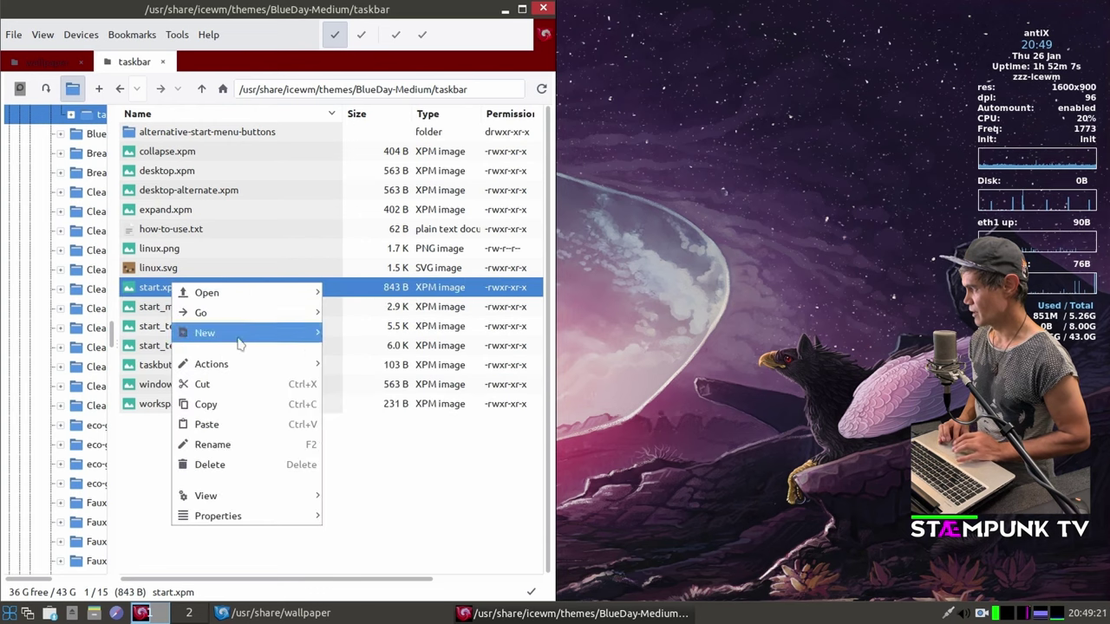
click(212, 444)
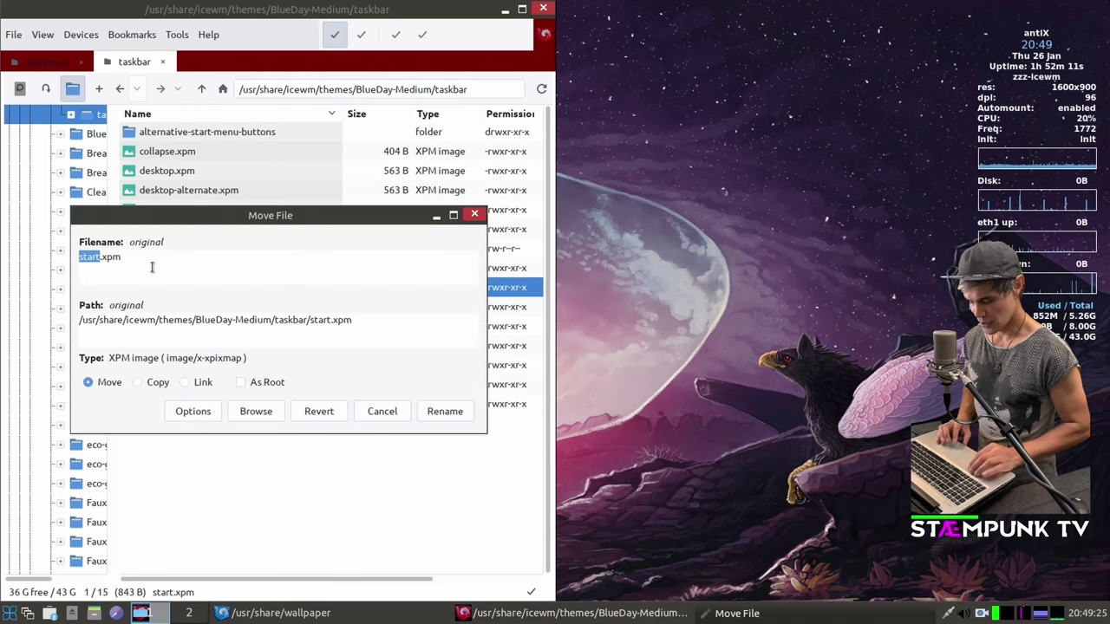
key(Right)
text(-origin)
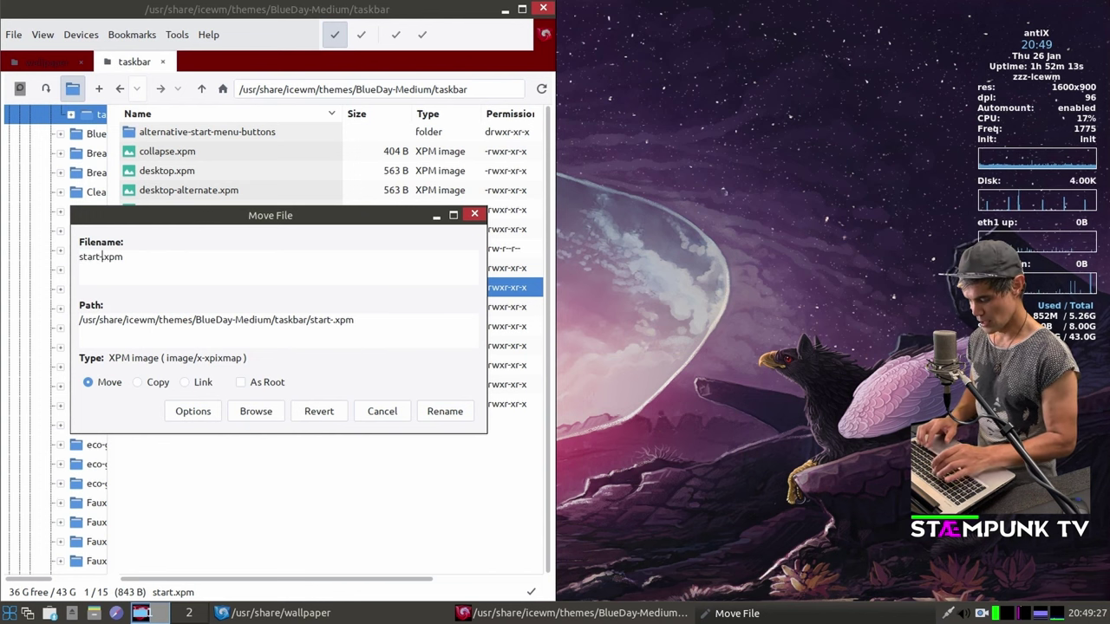
text(al)
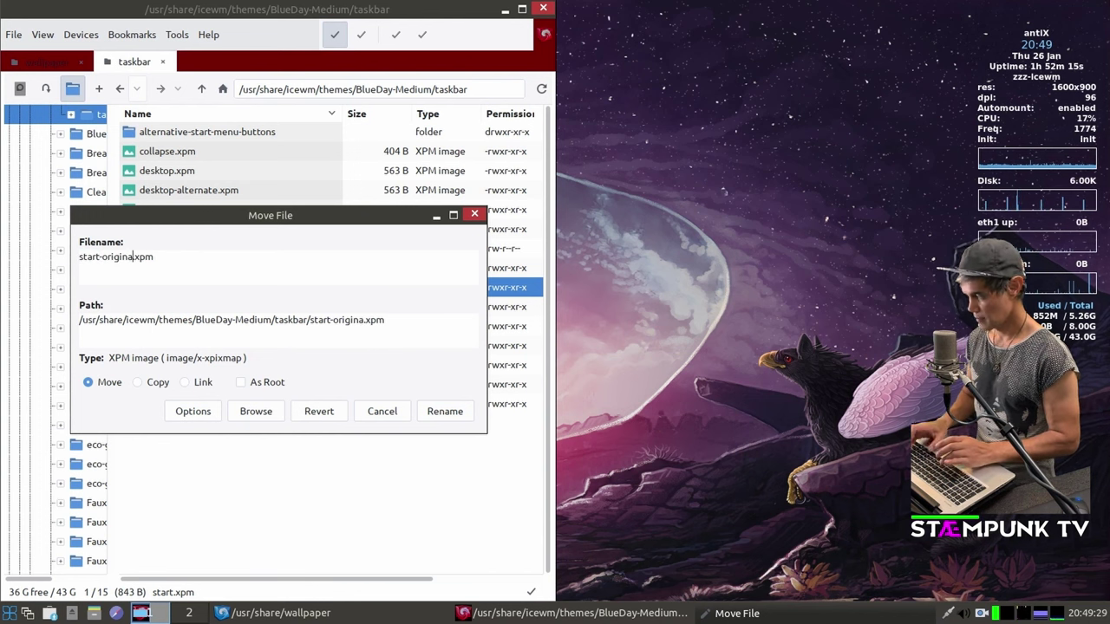
click(445, 409)
Paste the copied start.xpm into the taskbar folder and close both file manager windows
click(178, 310)
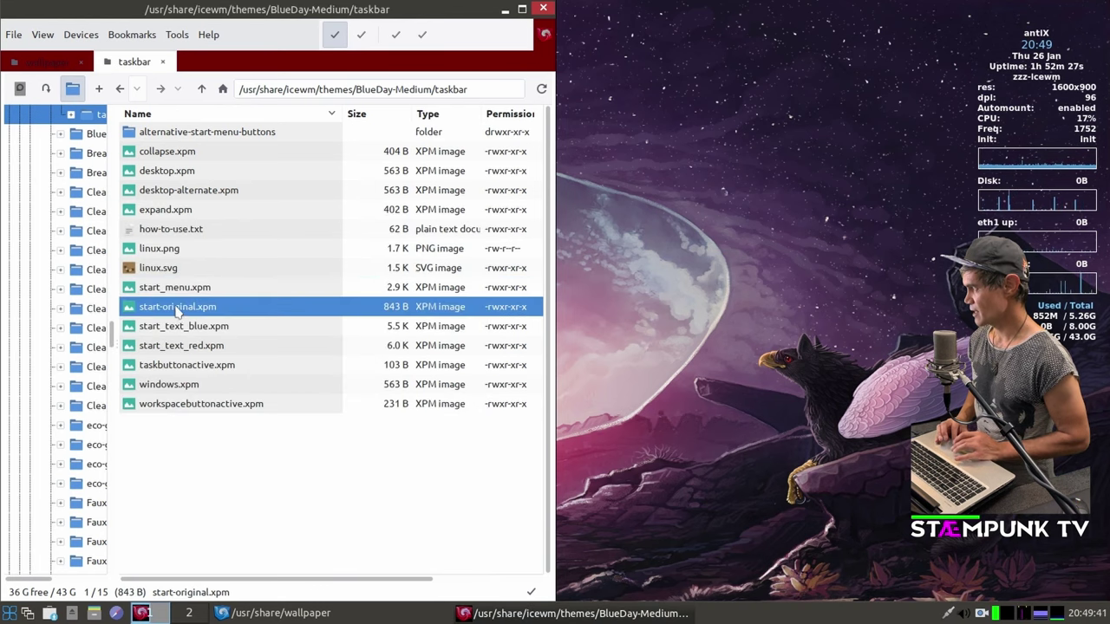
right_click(182, 486)
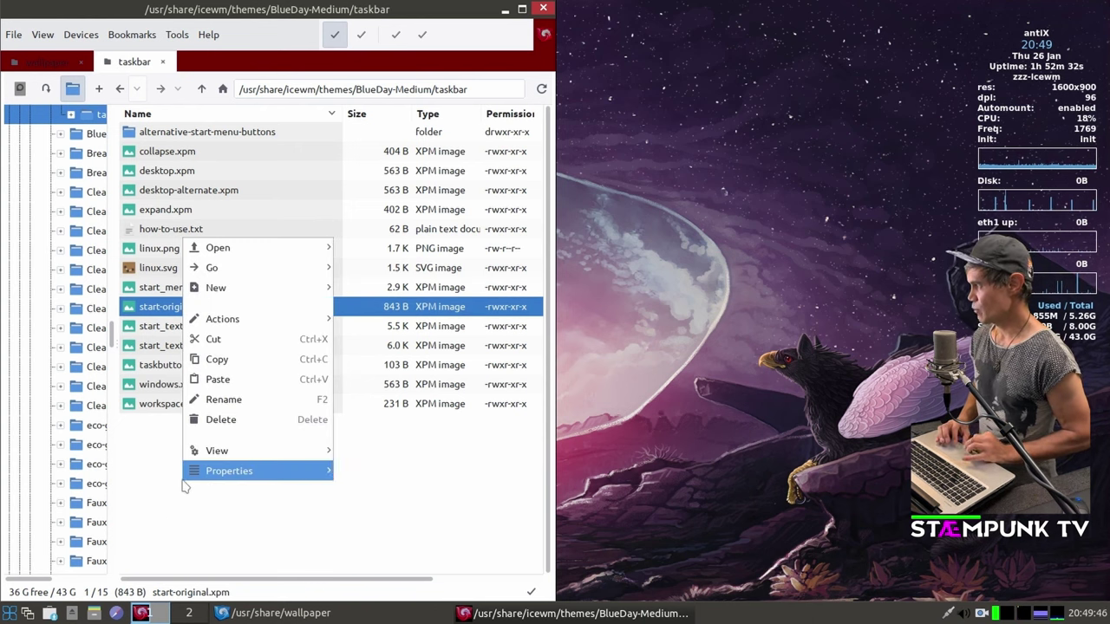
click(252, 383)
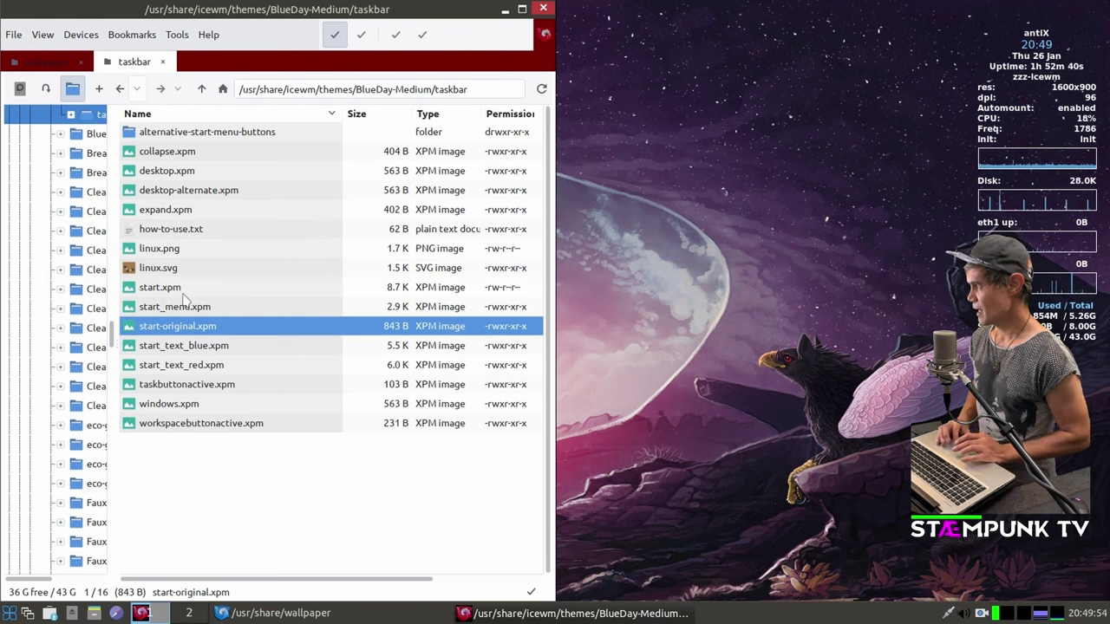
click(543, 9)
click(542, 10)
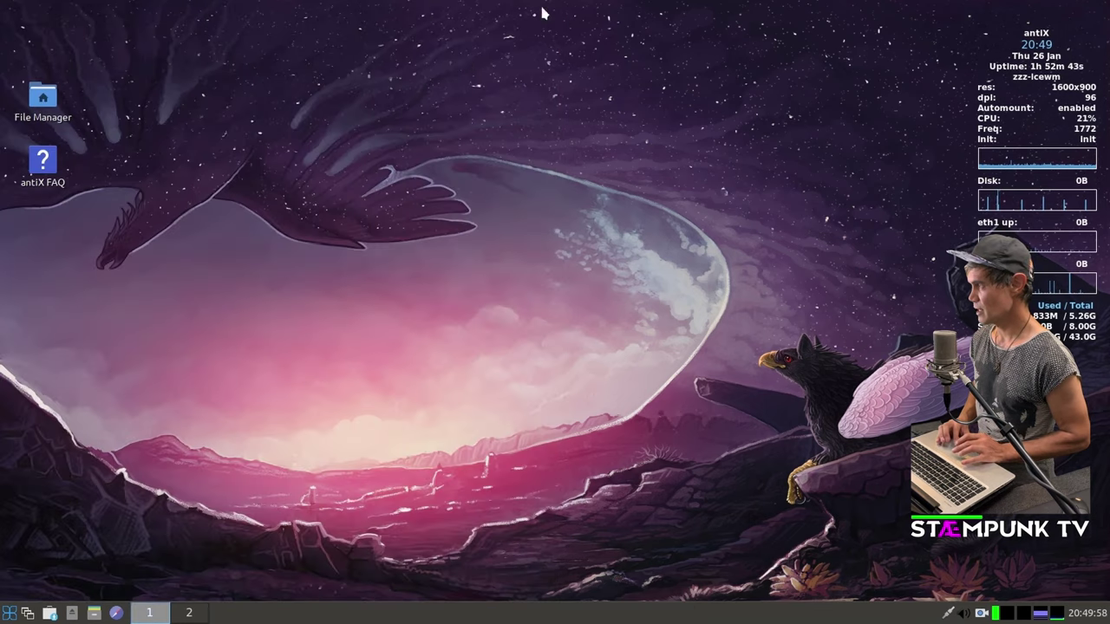
Restart the IceWM session from the desktop menu's logout options, then check the start menu
right_click(381, 86)
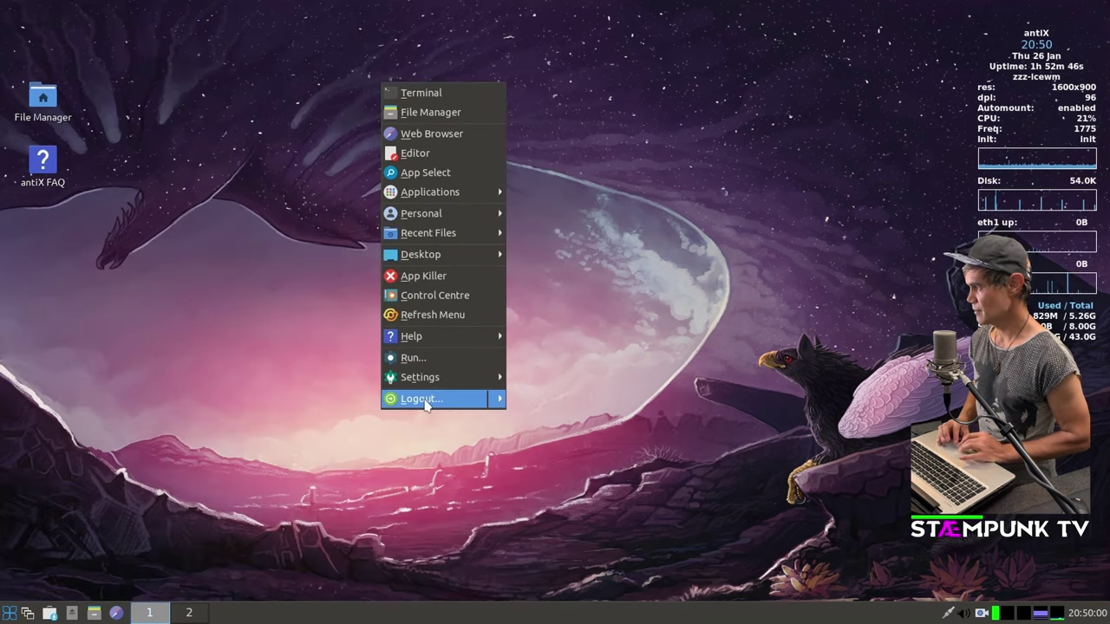
key(Escape)
click(464, 312)
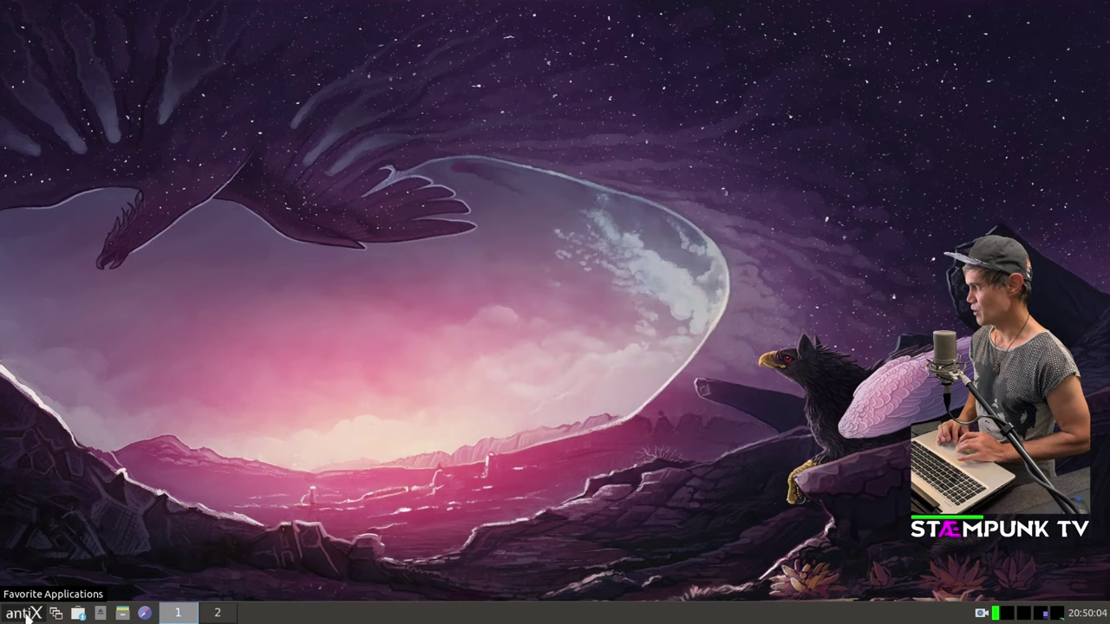
click(26, 614)
click(28, 616)
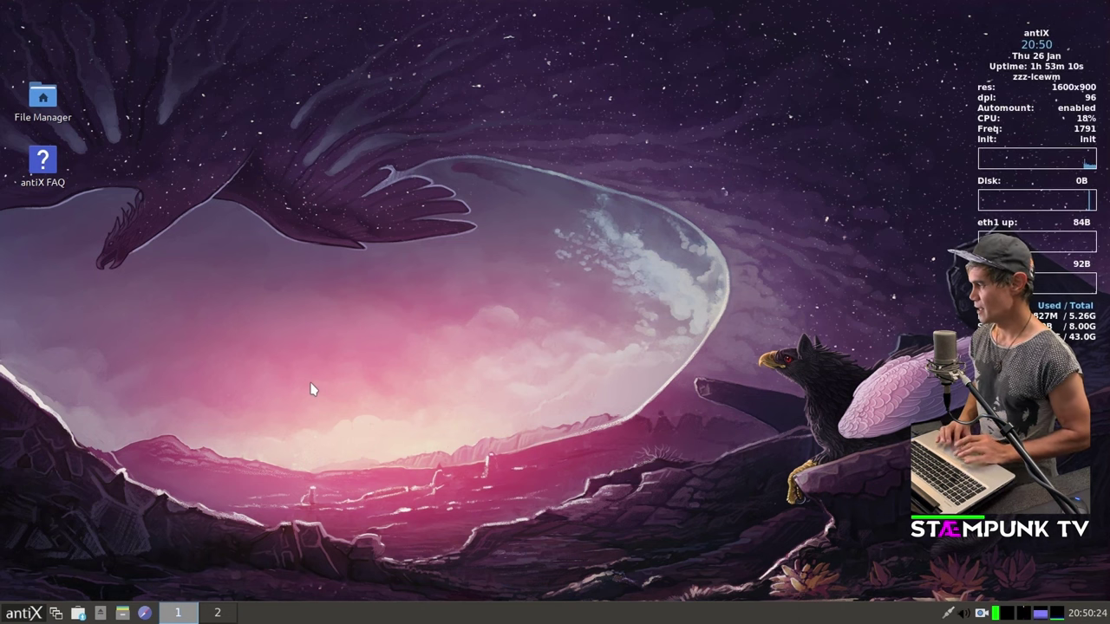
Launch Firefox maximized with a fresh tab, closing the stalled first one
click(145, 613)
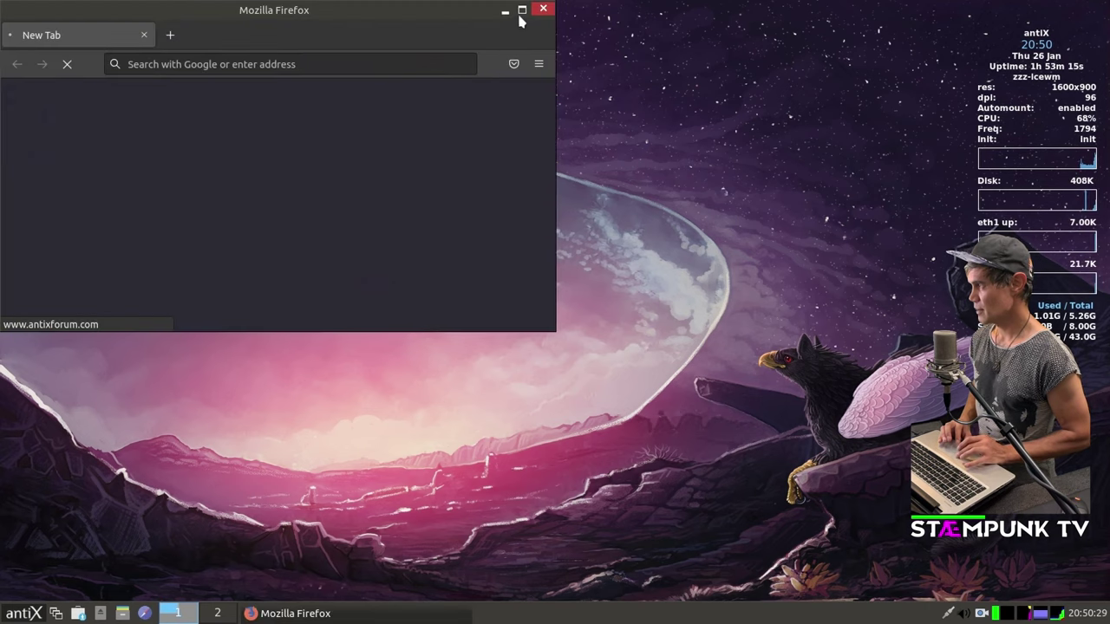
click(521, 10)
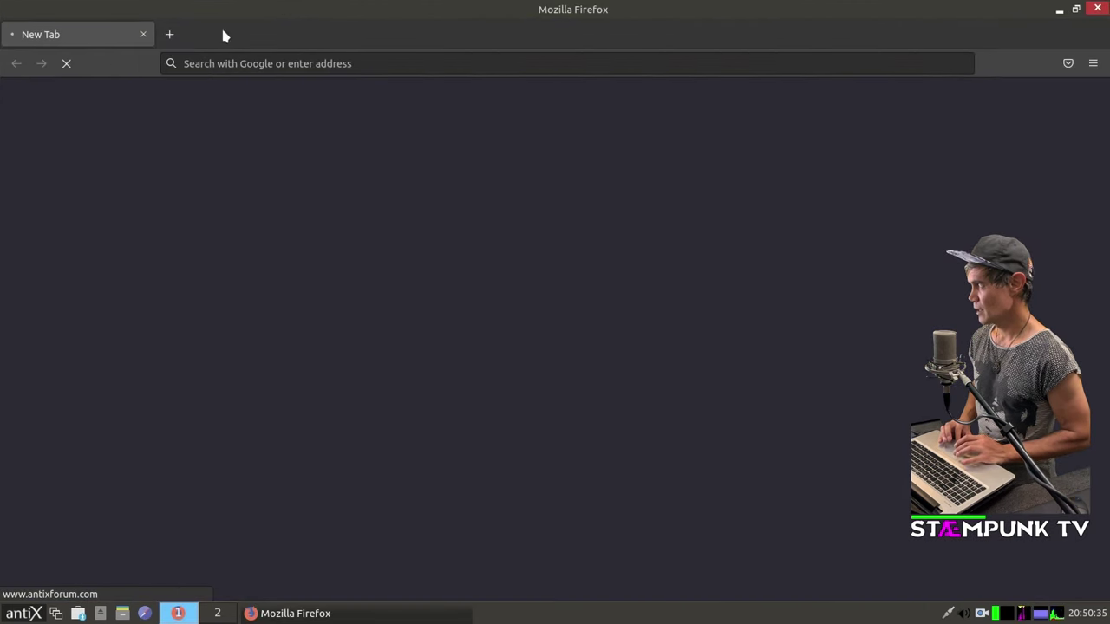
click(167, 38)
click(142, 35)
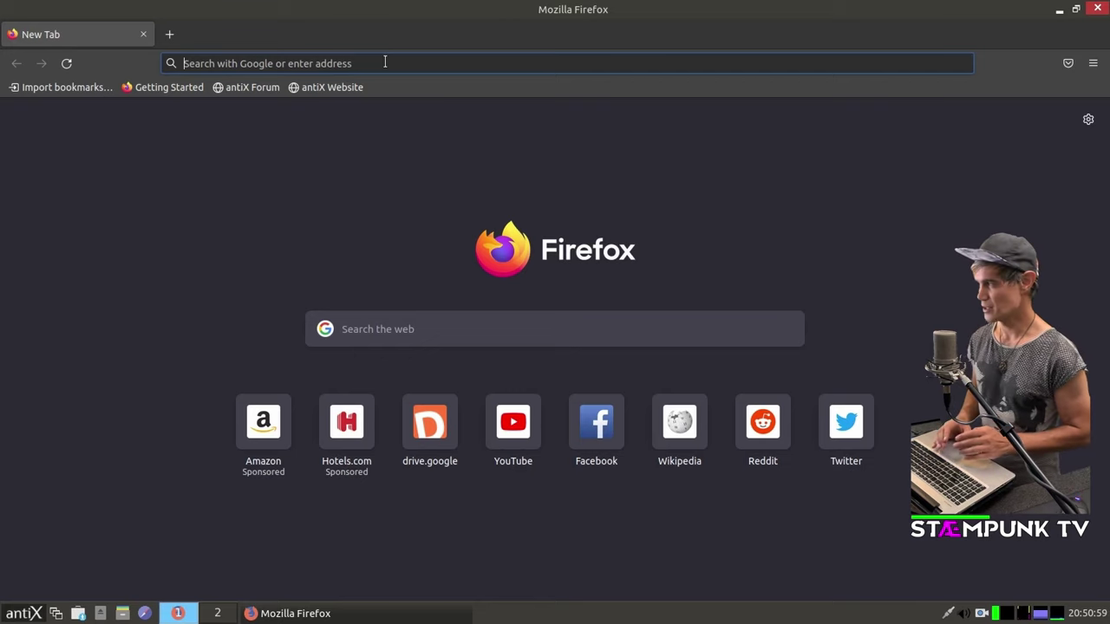
Search 'kora icon theme', open the bikass/kora GitHub page at Installation, and tile it left
text(k)
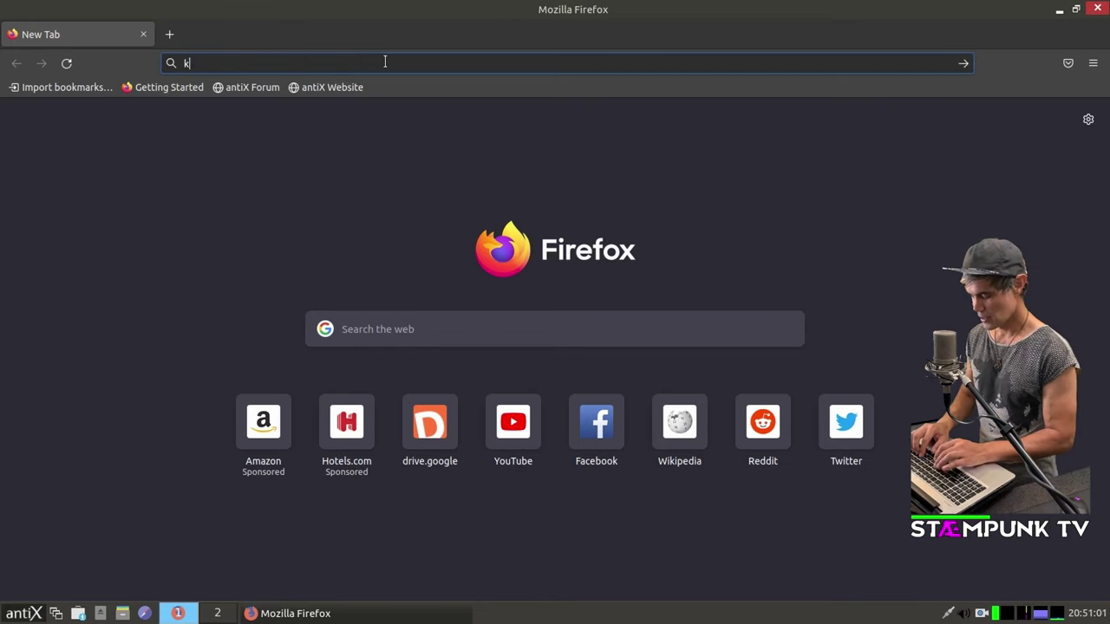
text(ora icon theme)
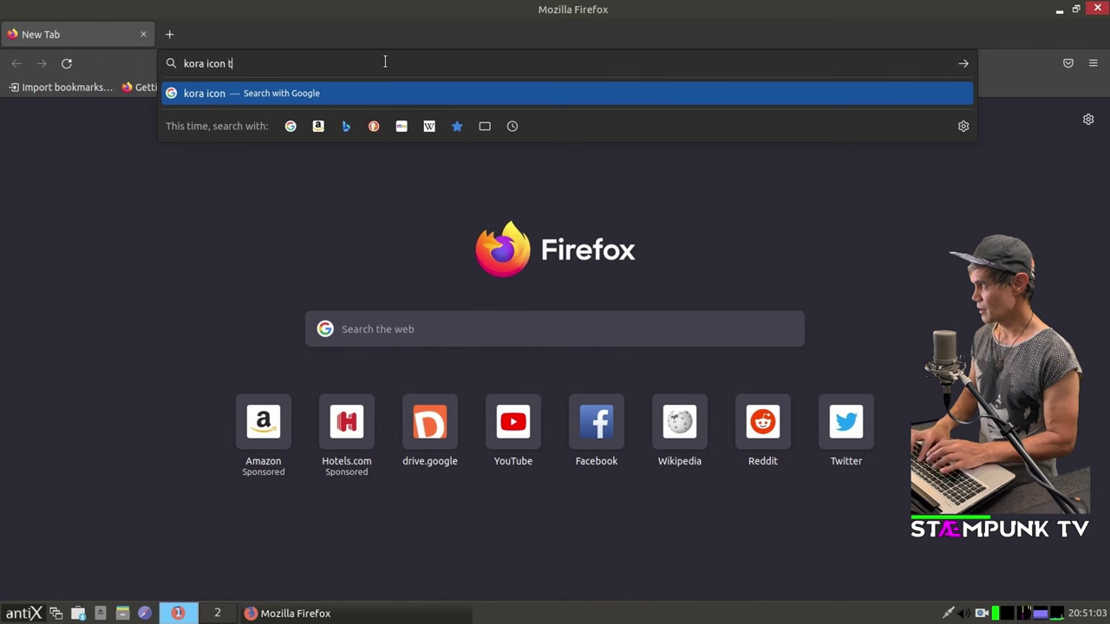
key(Return)
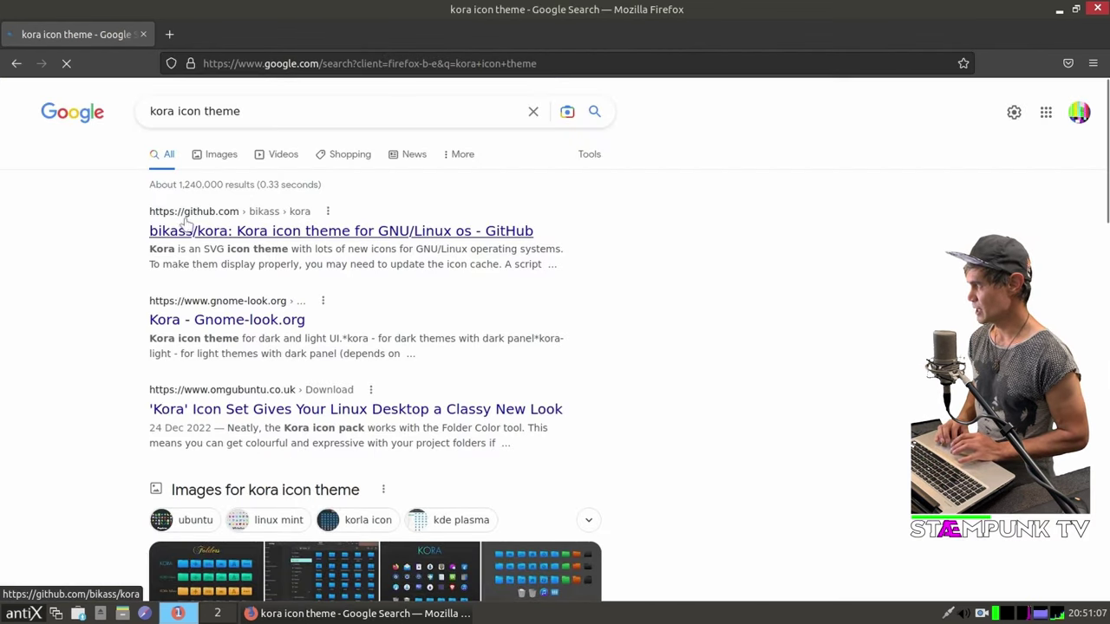
click(270, 239)
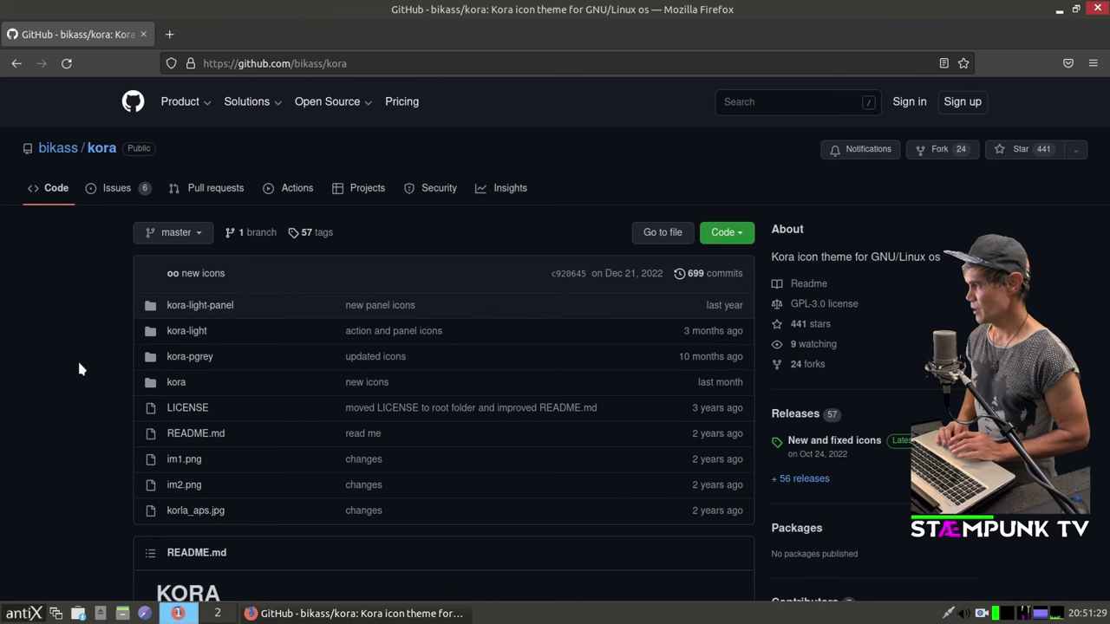
scroll(78, 369, down, 6)
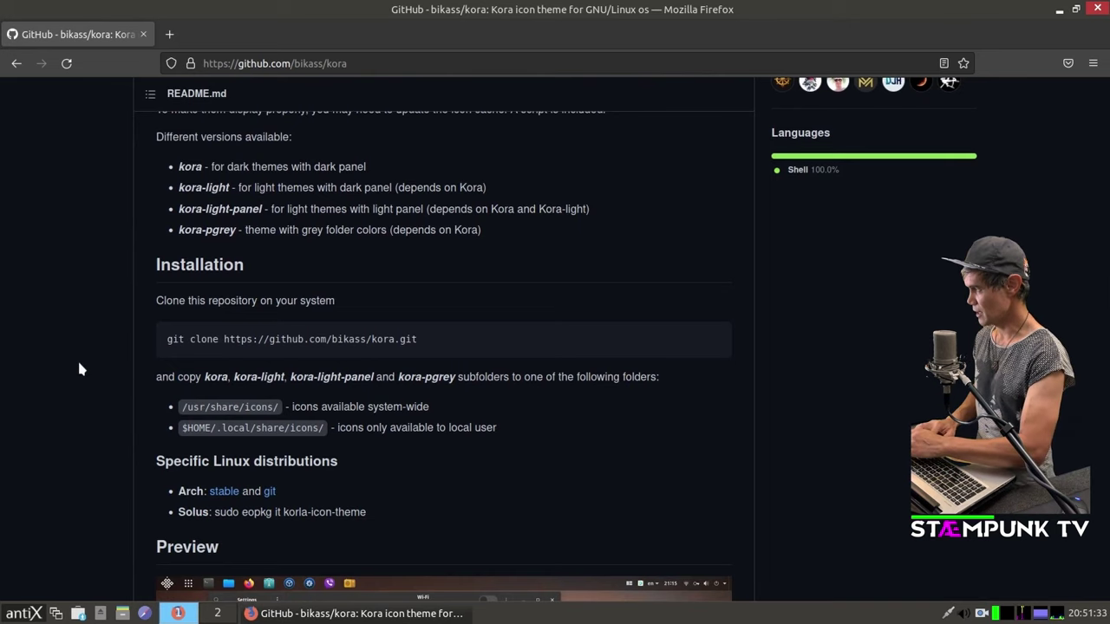
key(super+Left)
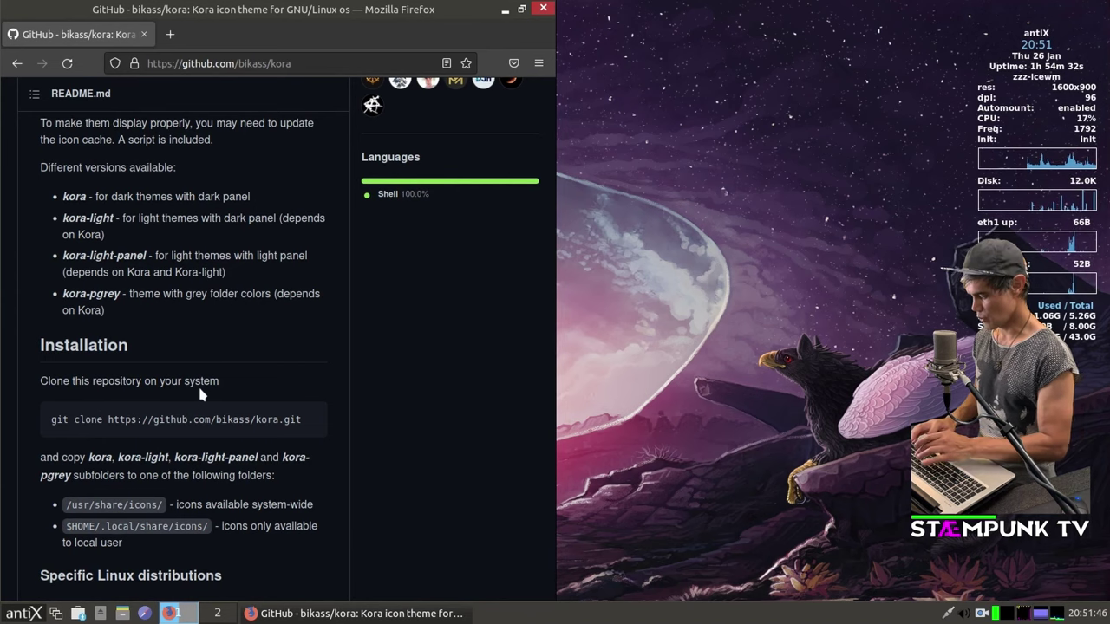
Open a terminal in ~/Downloads and run the git clone command copied from the Kora page
key(ctrl+alt+t)
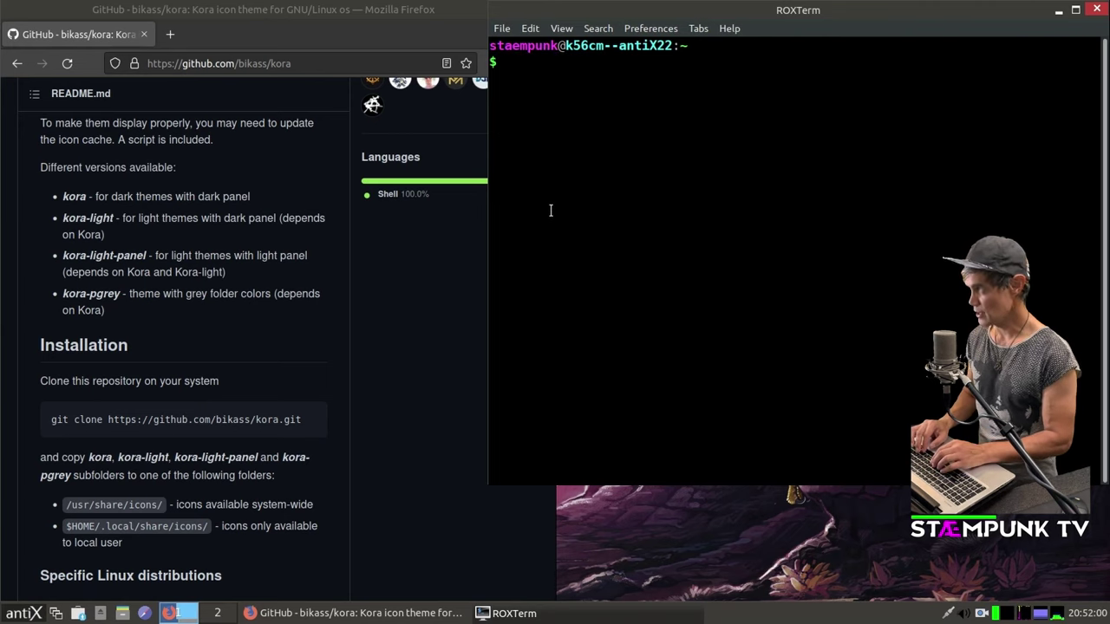
text(cd D)
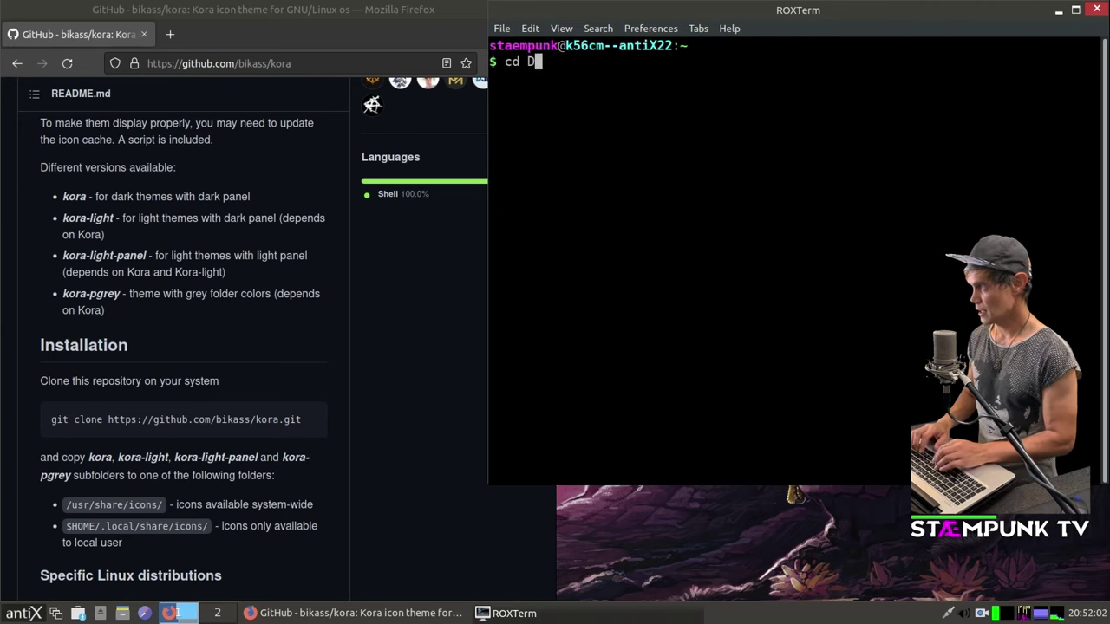
text(ownloads)
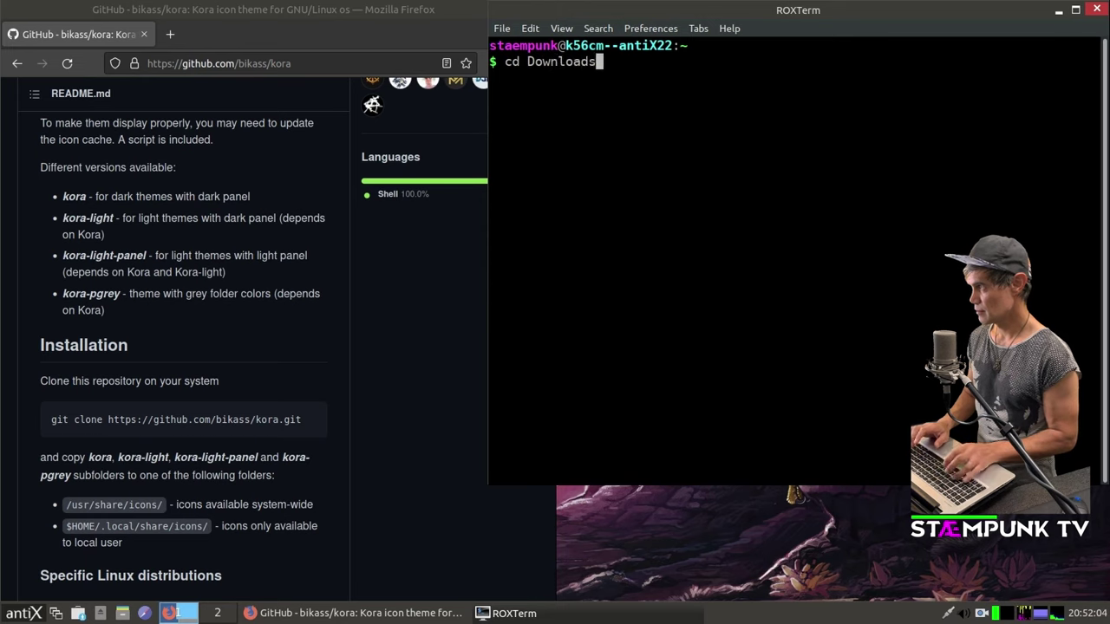
key(Return)
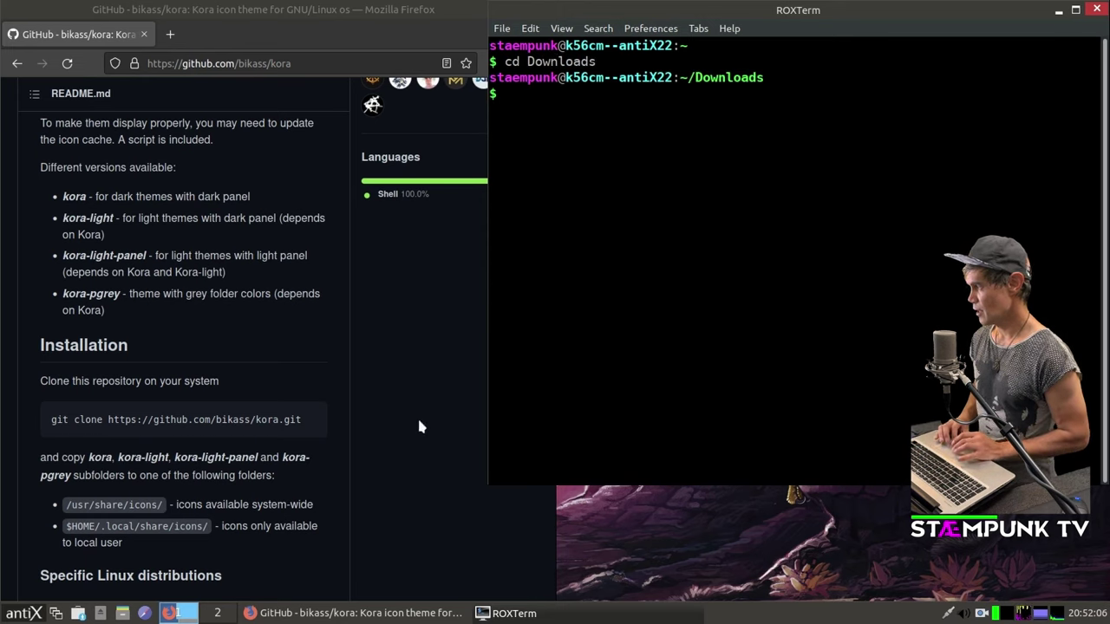
click(307, 422)
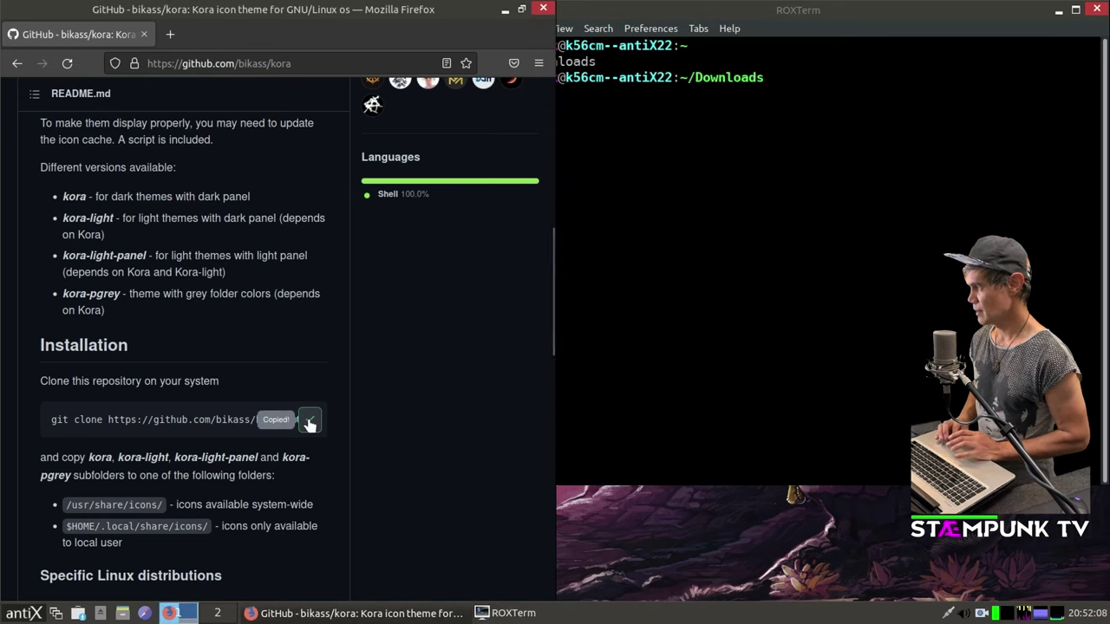
click(591, 240)
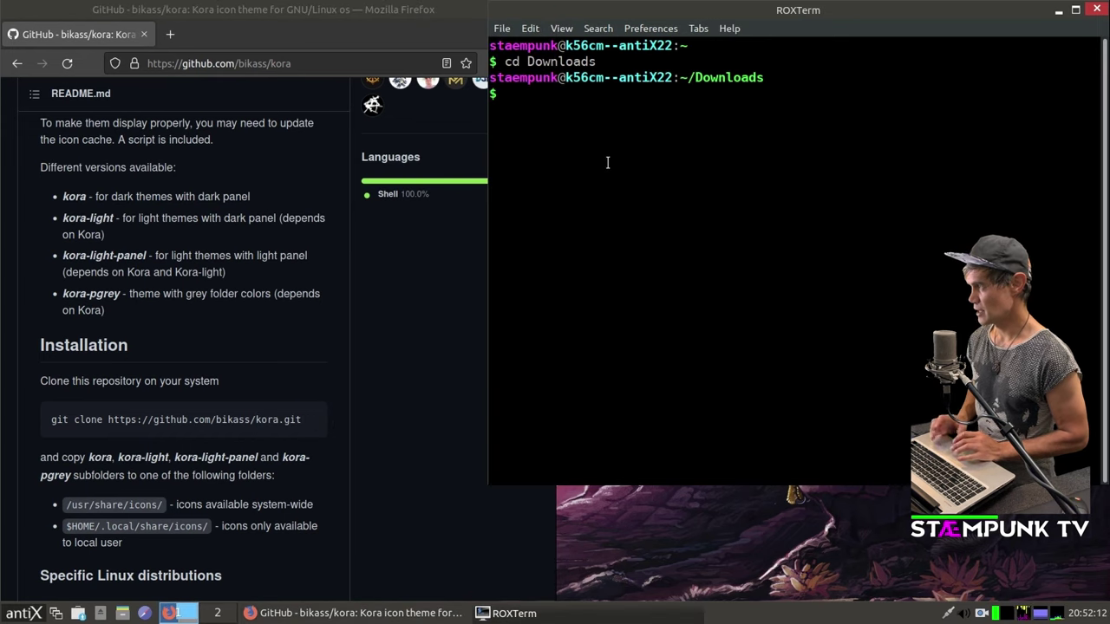
key(ctrl+shift+v)
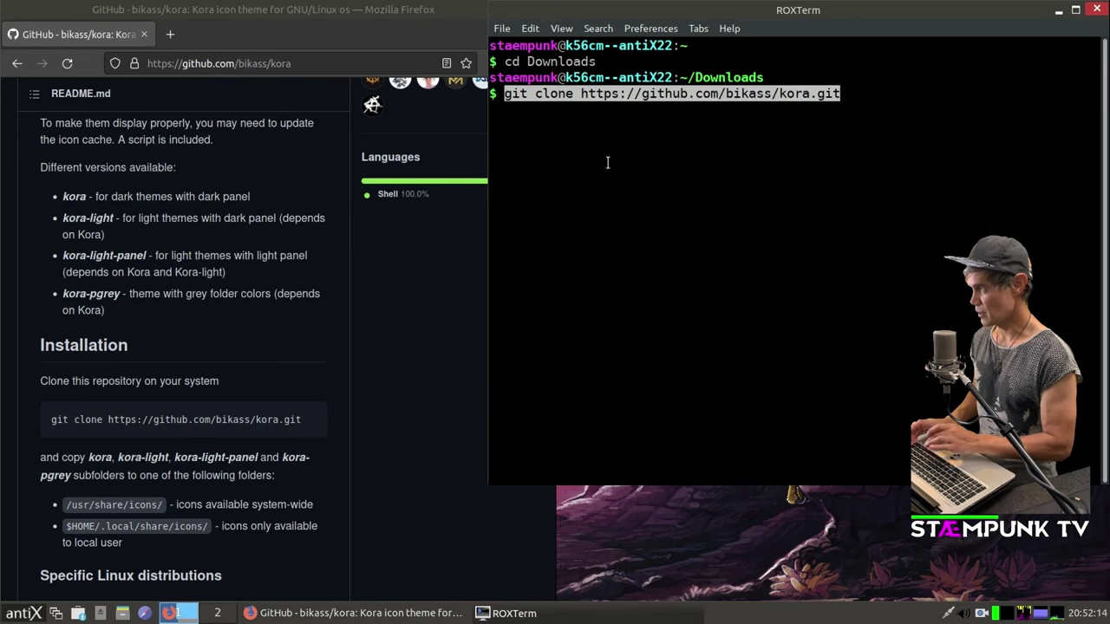
key(Return)
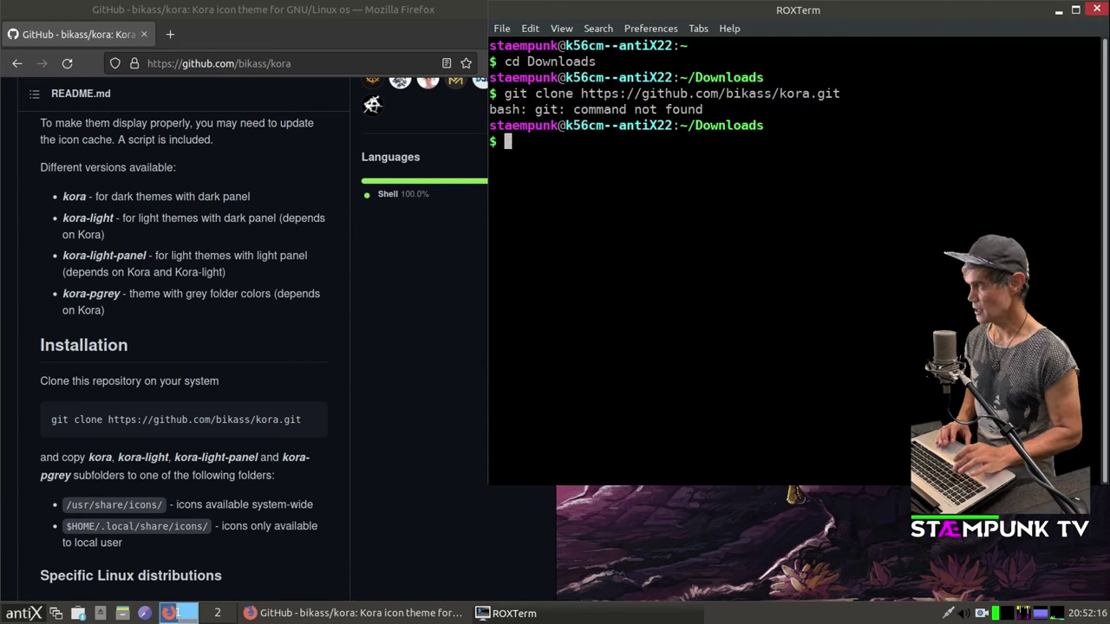
After the clone fails, install git with 'sudo apt install git -y' and clear the screen
double_click(547, 109)
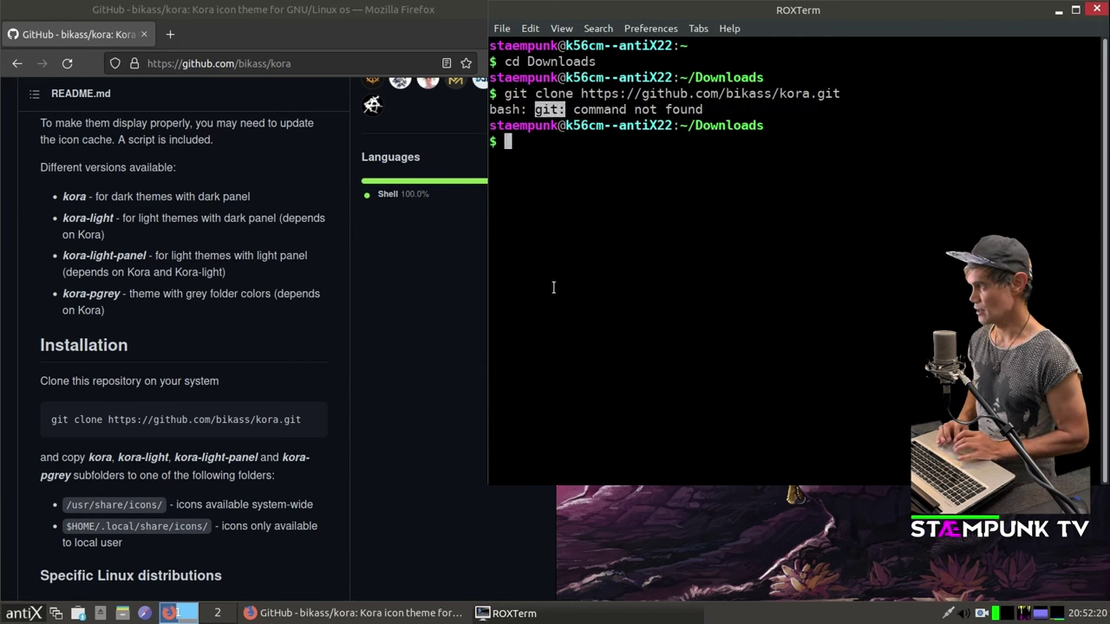
click(553, 287)
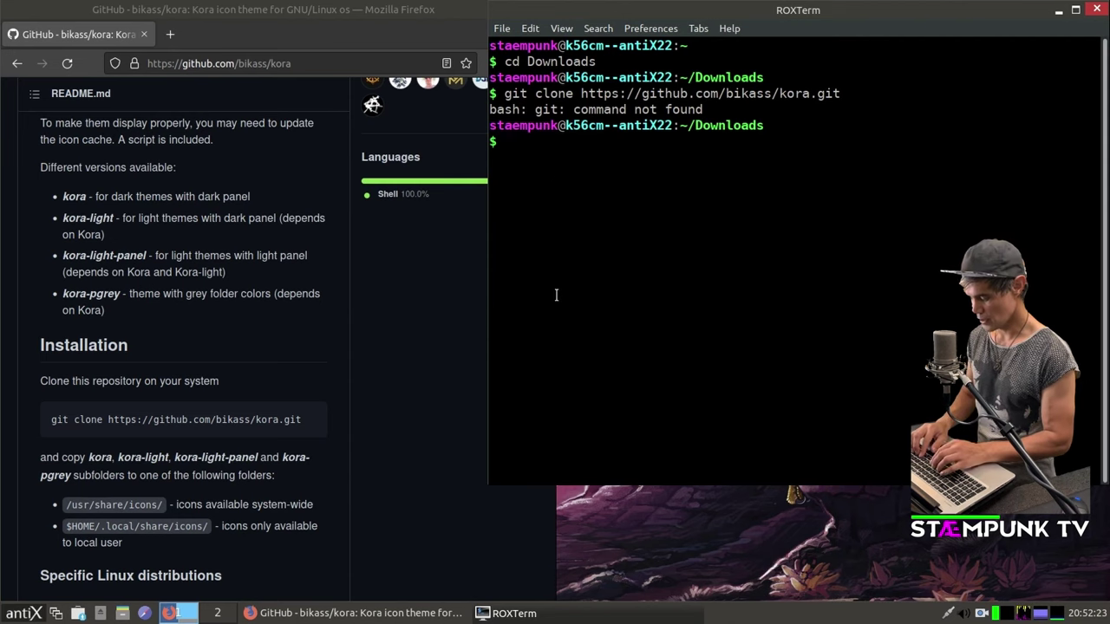
text(sudo apt ins)
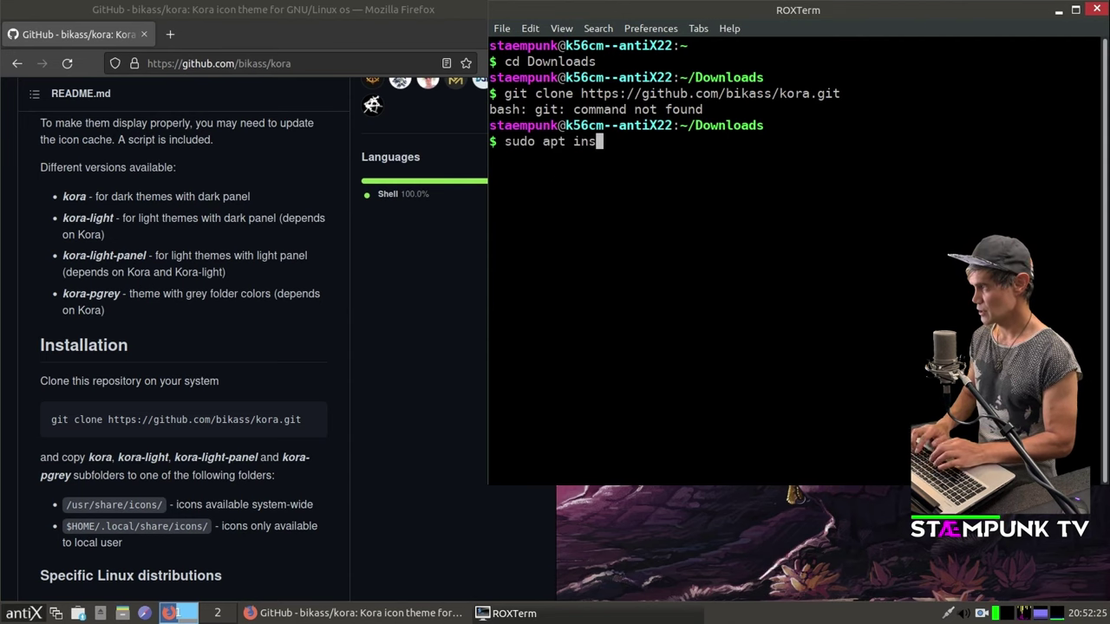
text(tall git )
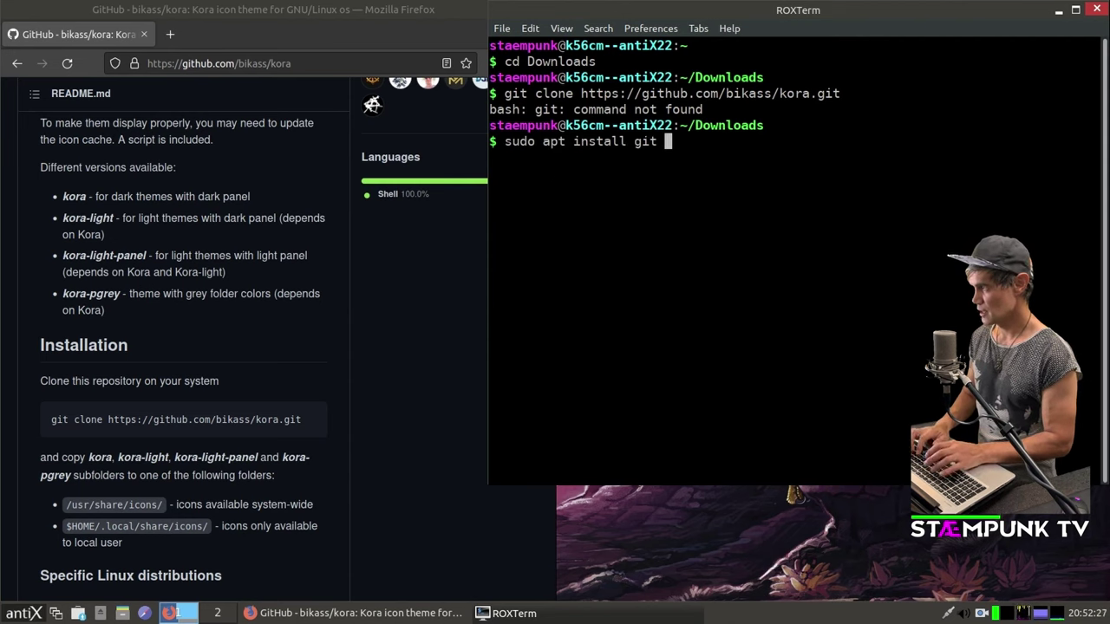
text(-y)
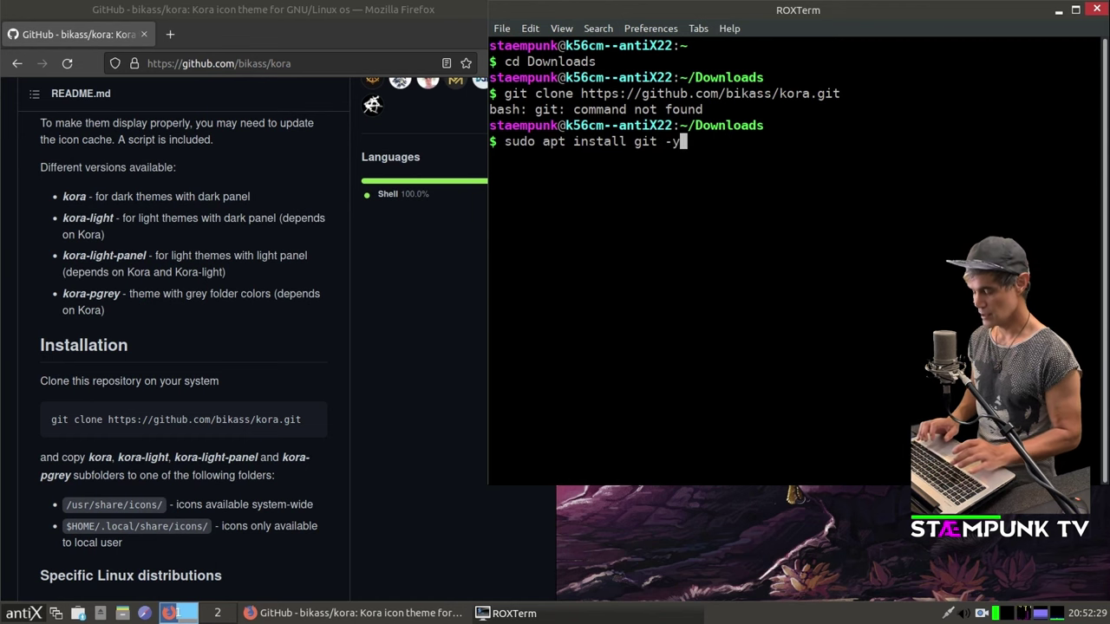
key(Return)
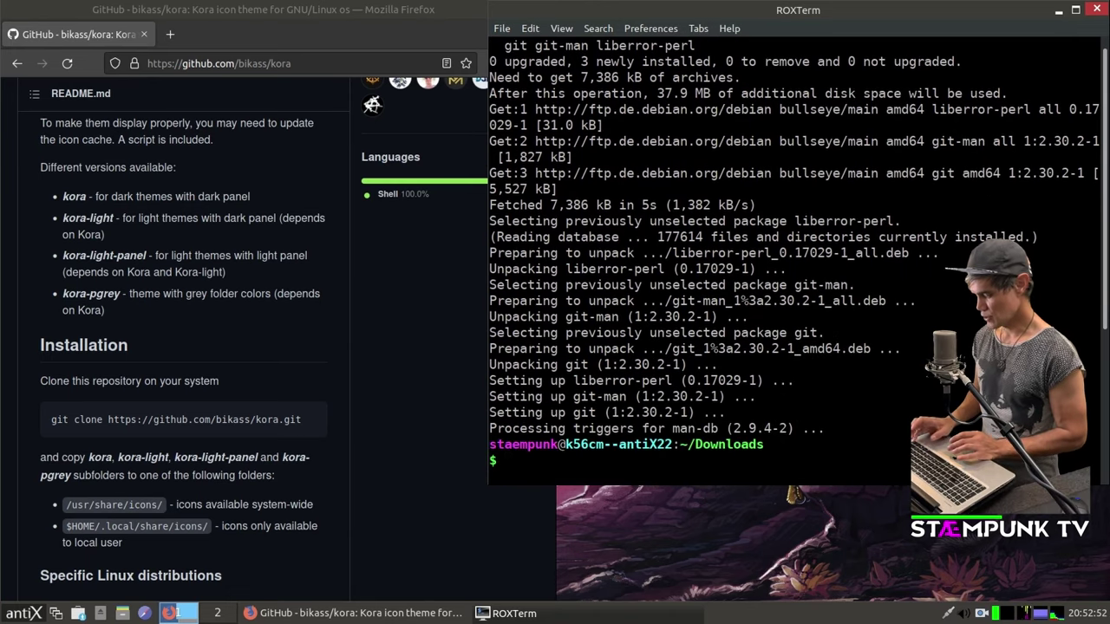
key(ctrl+l)
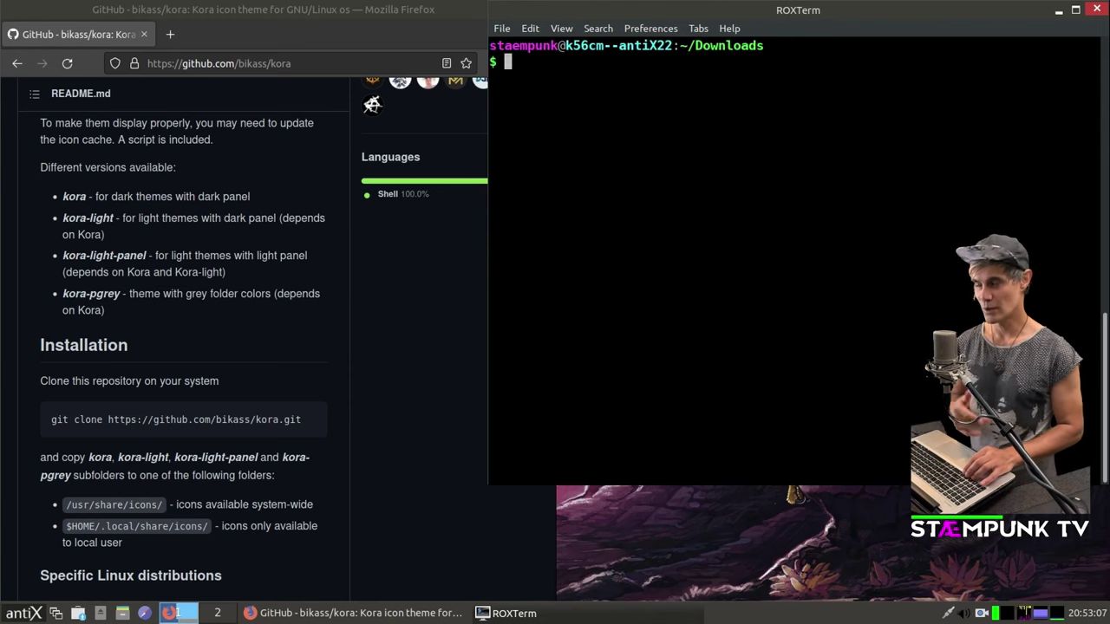
key(Up)
key(Up)
key(Up)
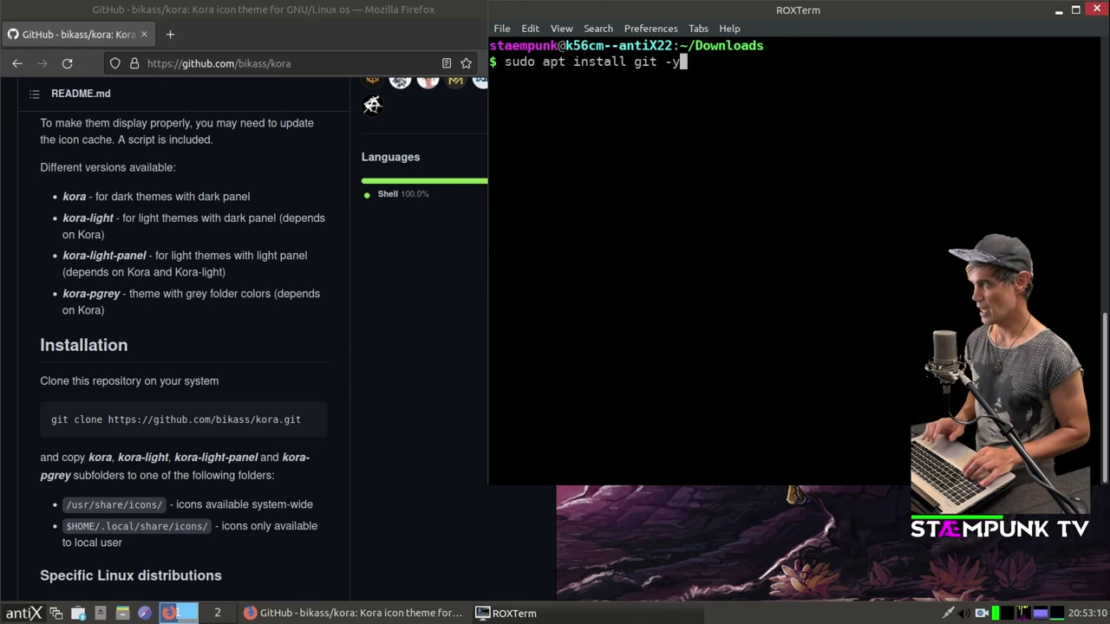
key(Return)
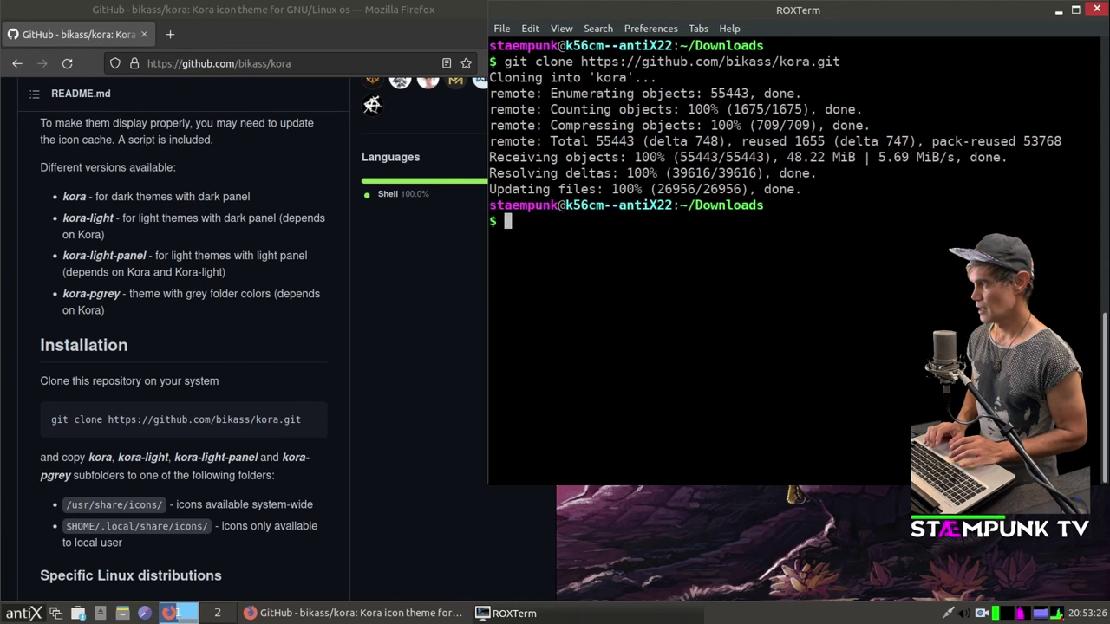
text(exit)
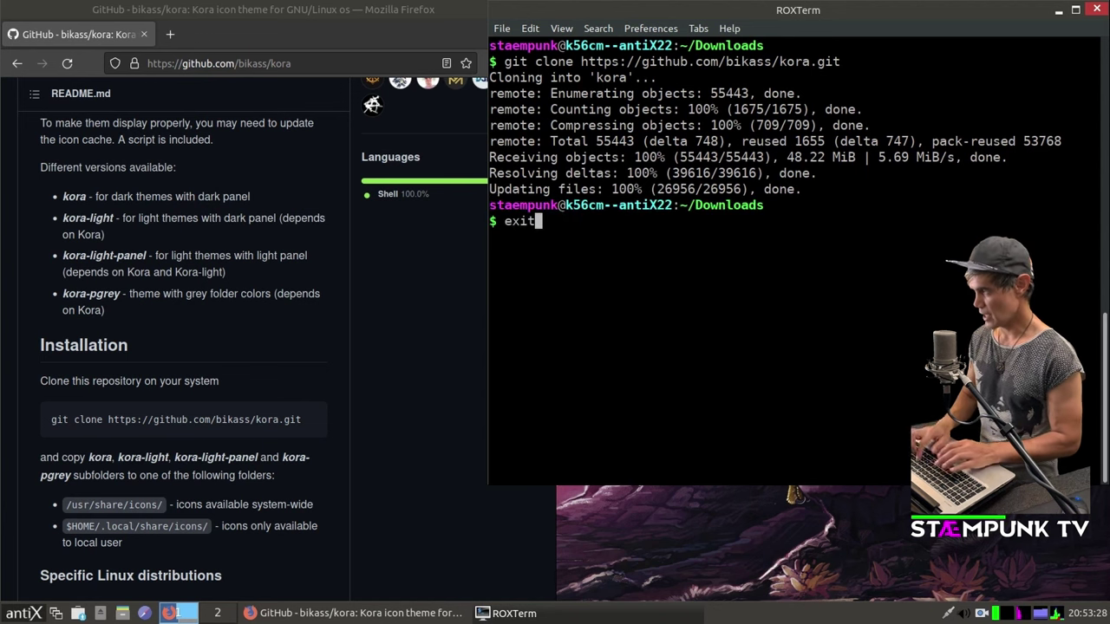
key(Return)
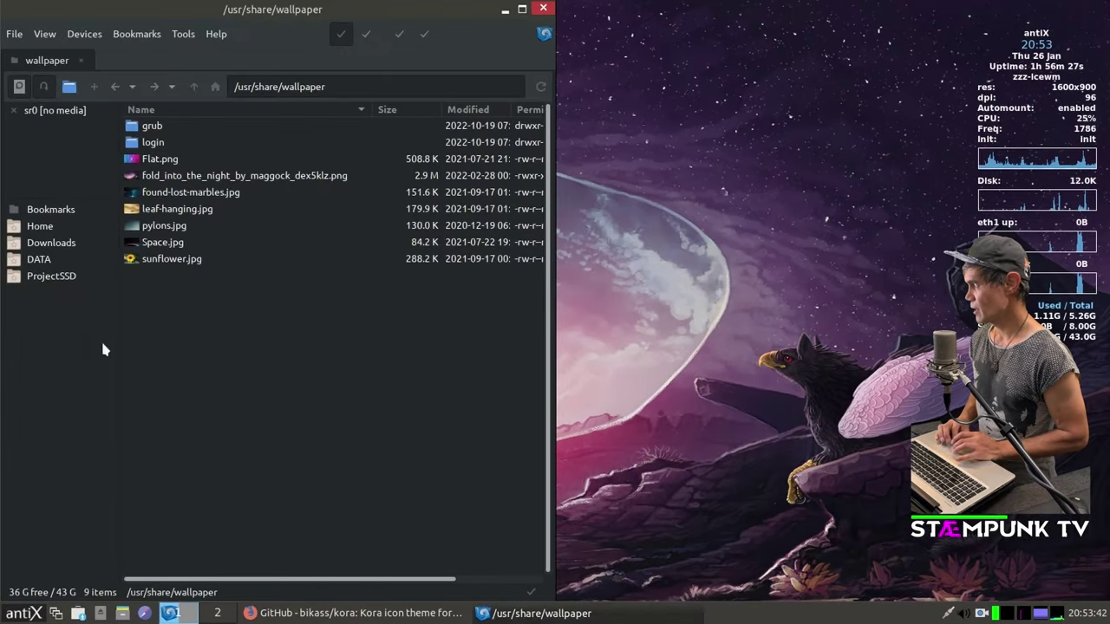
Open ~/Downloads/kora, check the inner kora folder's contents, and copy that kora folder
click(49, 245)
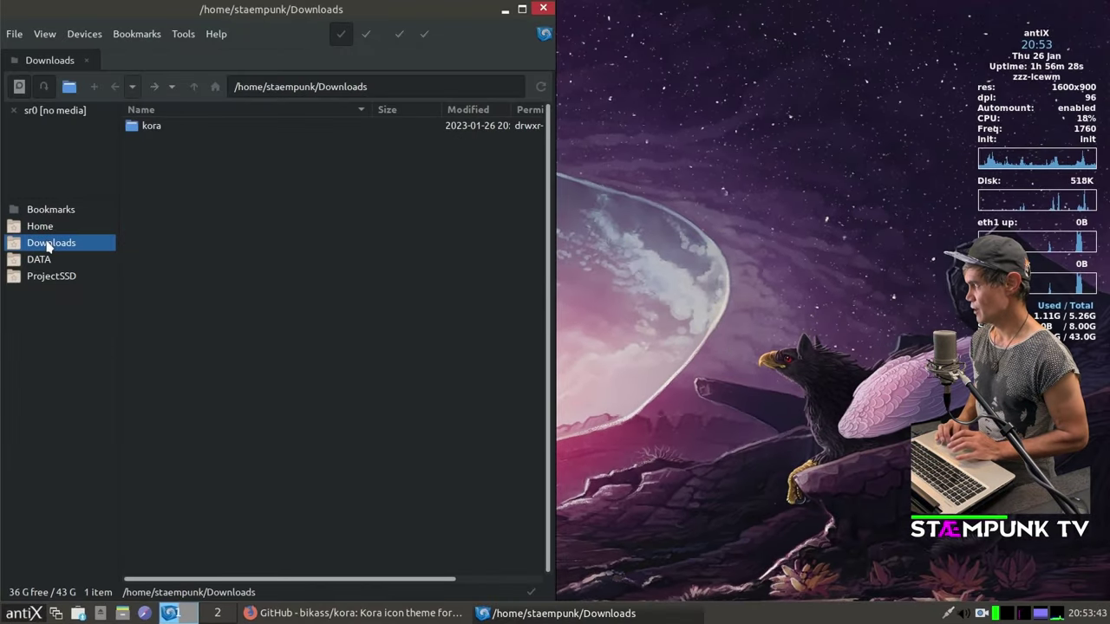
double_click(133, 130)
click(139, 128)
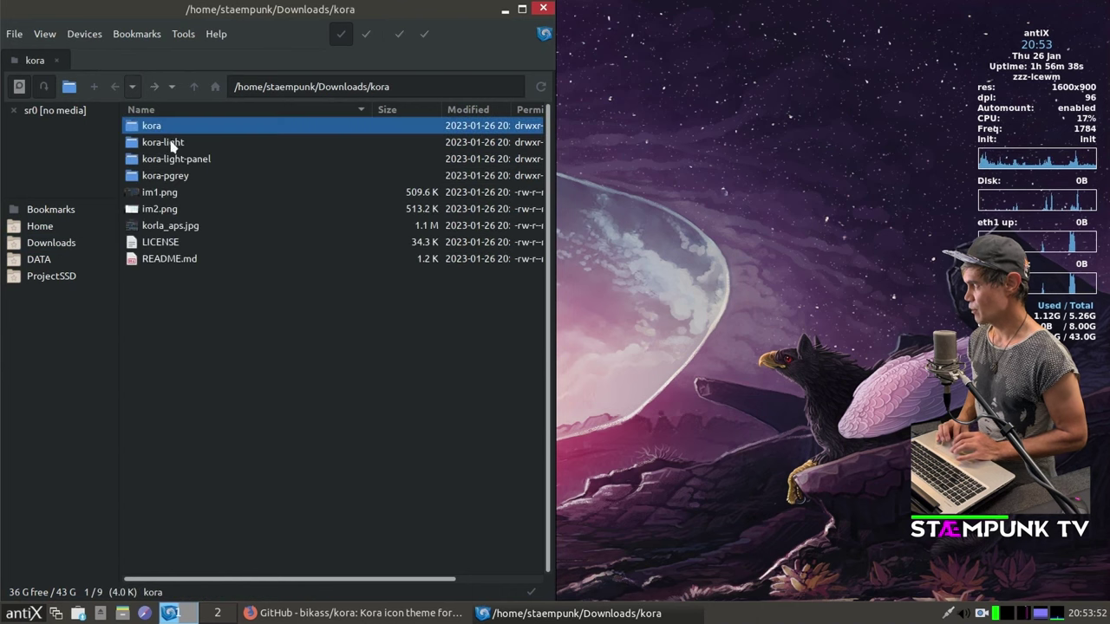
double_click(131, 128)
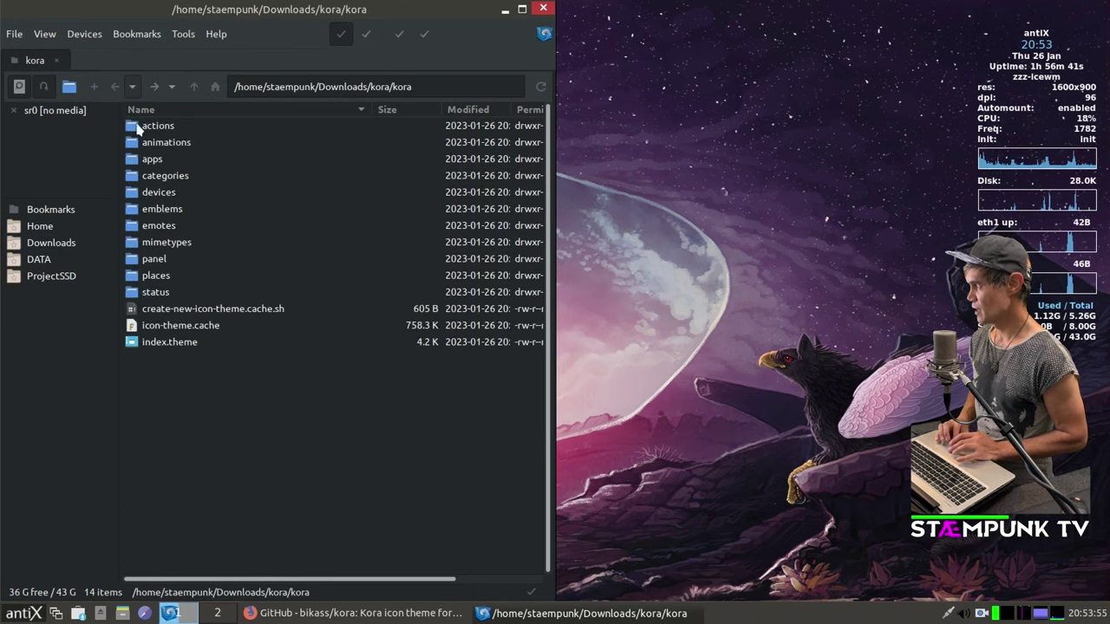
key(alt+Left)
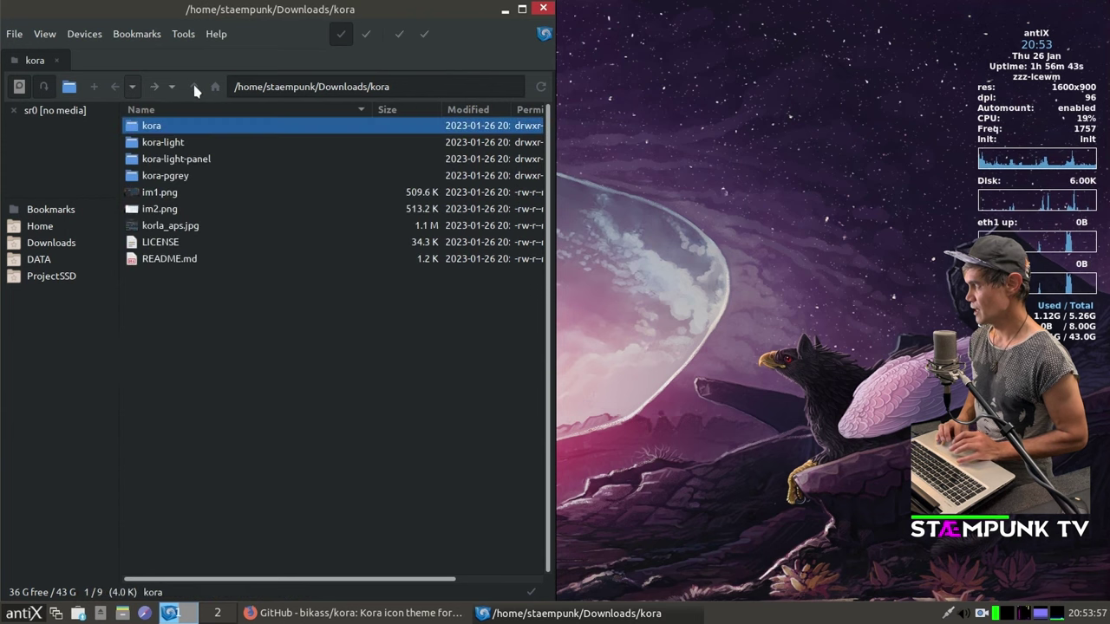
right_click(132, 127)
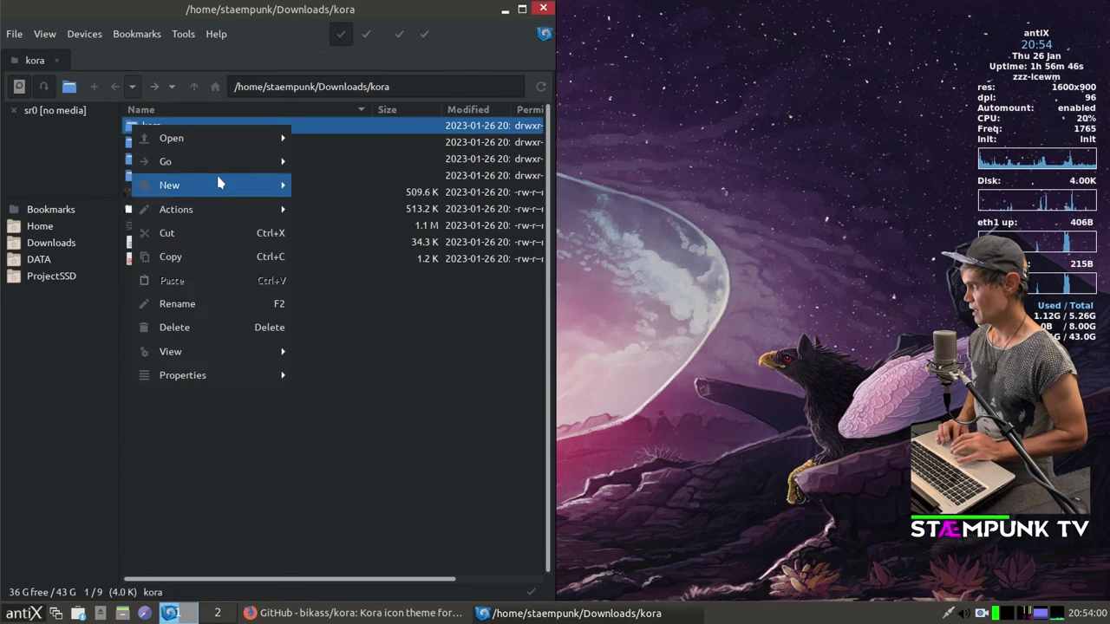
click(219, 248)
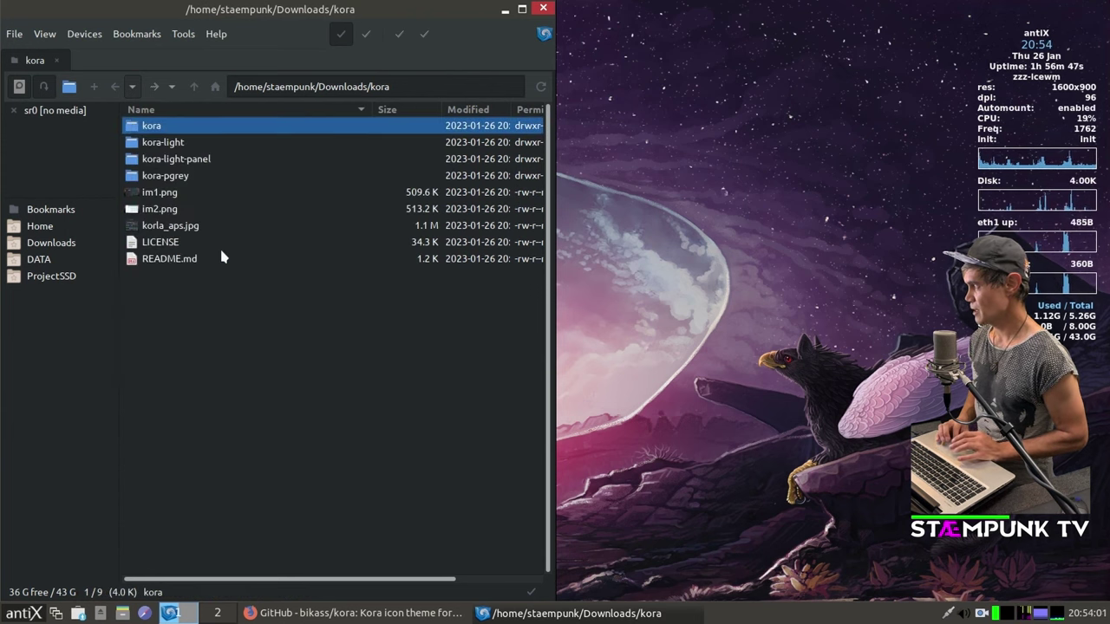
click(14, 34)
Open a root file manager on the right half and go to /usr/share/icons
click(50, 170)
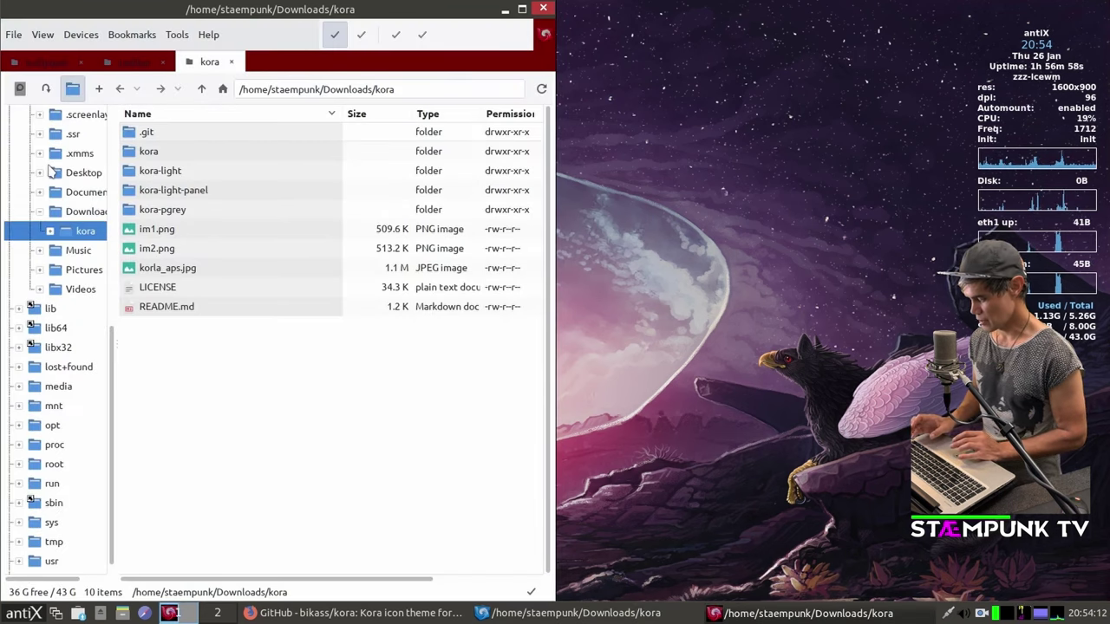
key(super+Right)
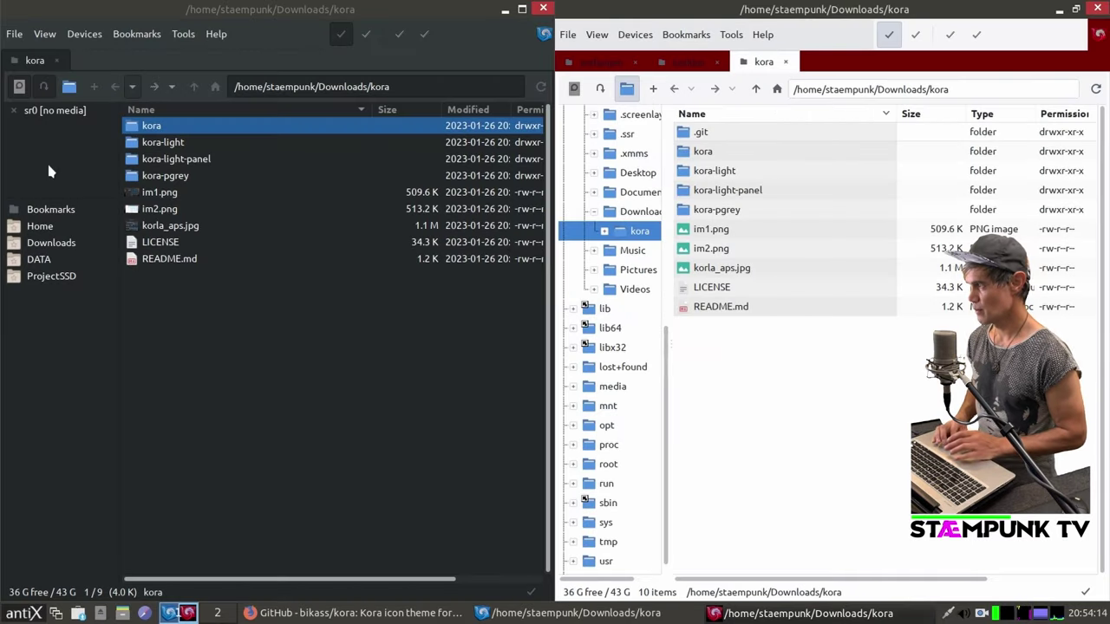
click(777, 90)
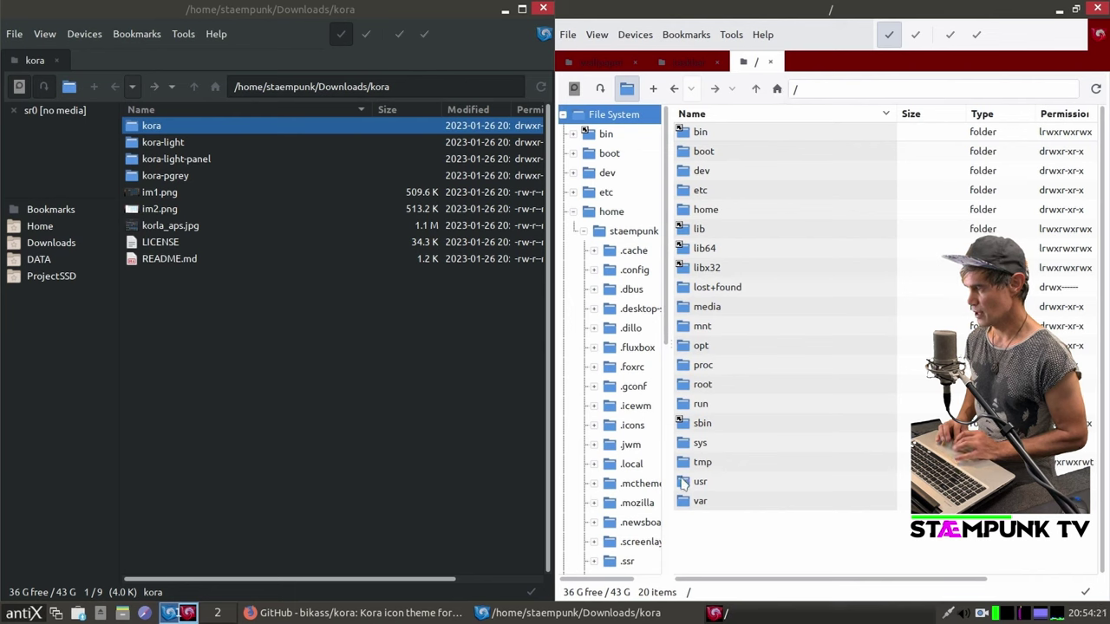
double_click(684, 482)
double_click(684, 329)
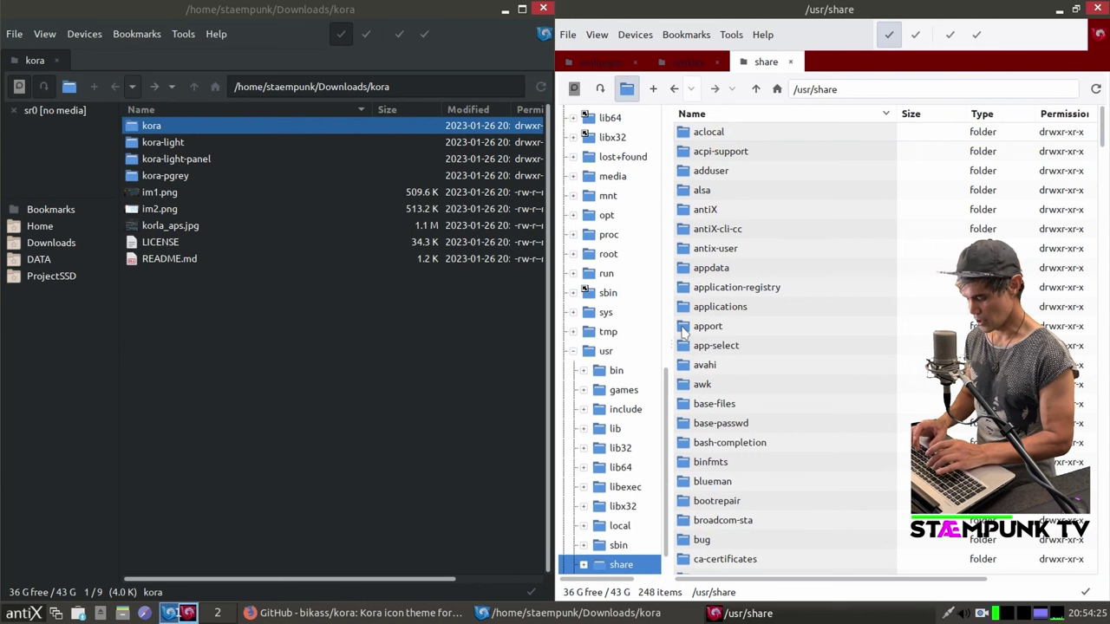
text(ico)
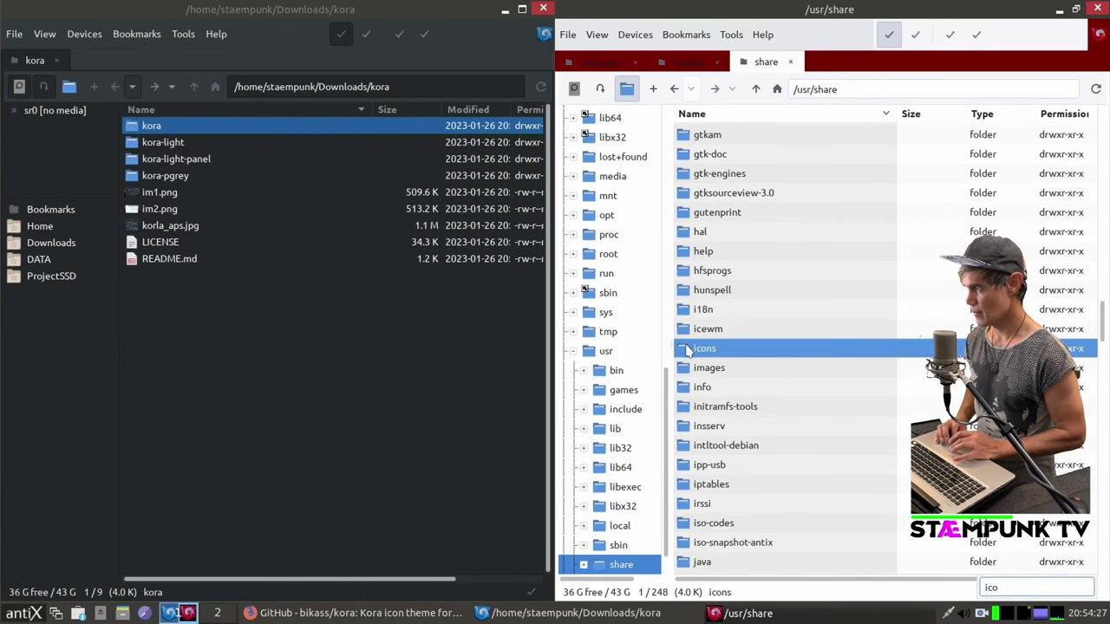
double_click(691, 350)
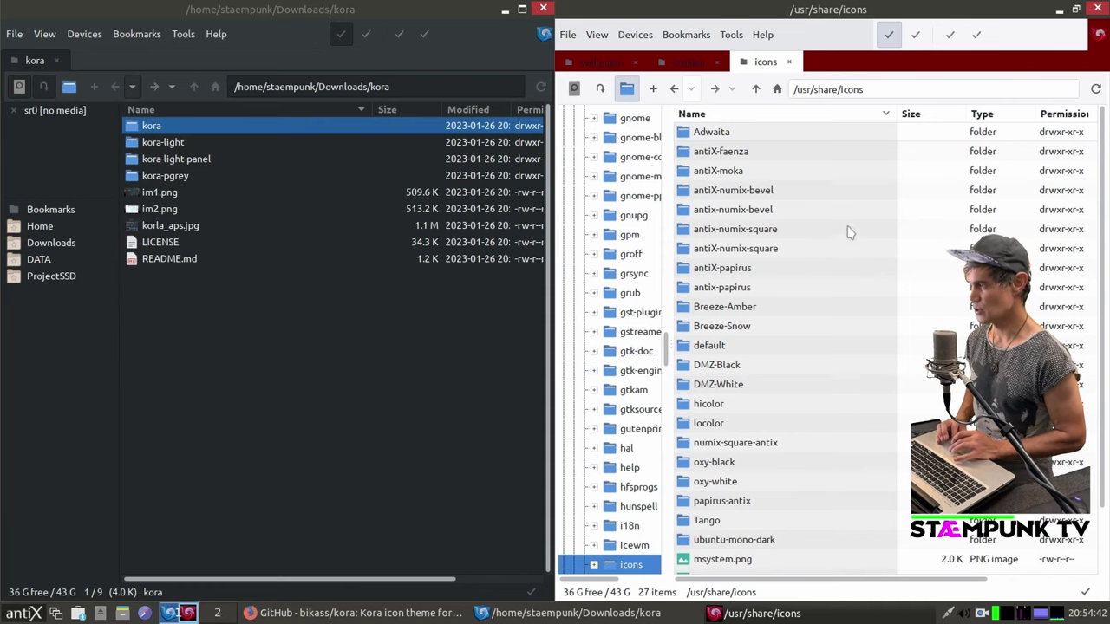
Paste the kora folder into /usr/share/icons, then show the home folder
scroll(848, 220, right, 5)
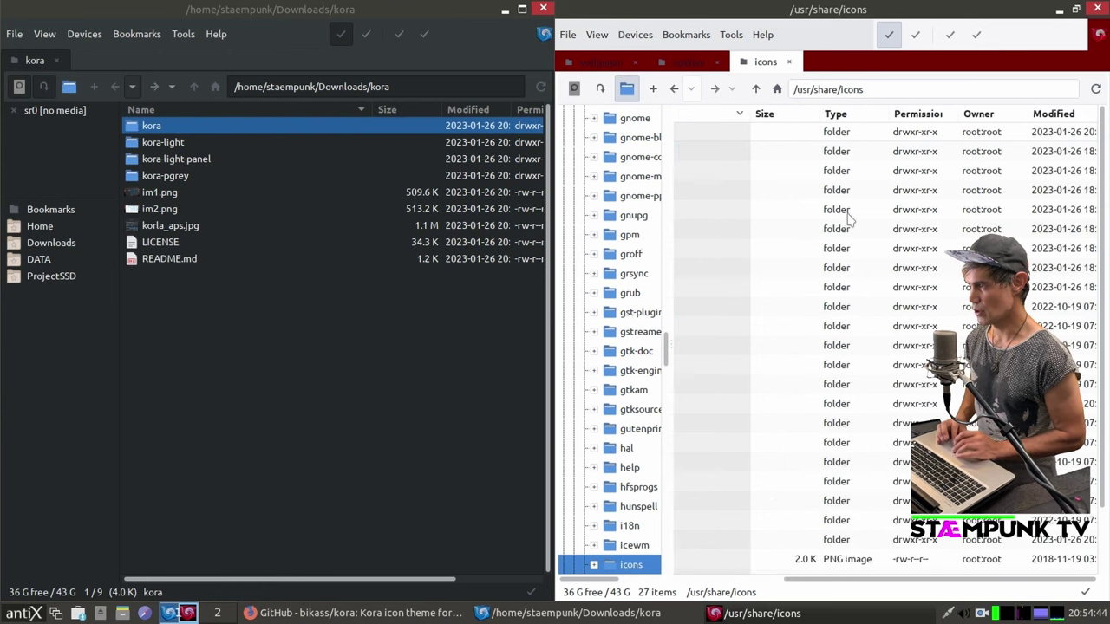
right_click(1088, 155)
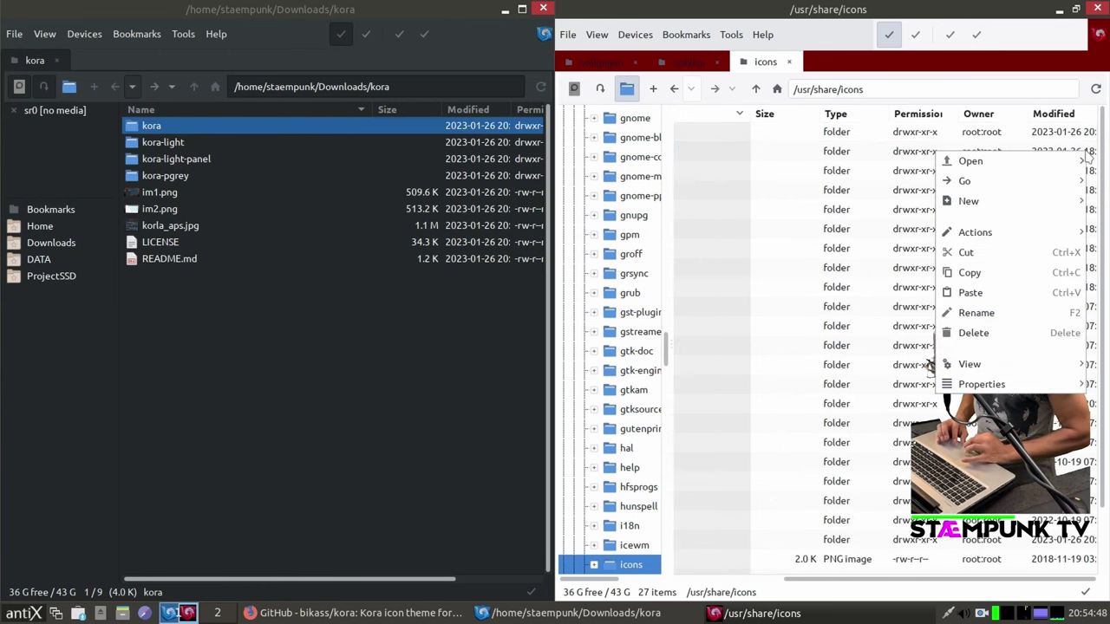
click(1035, 299)
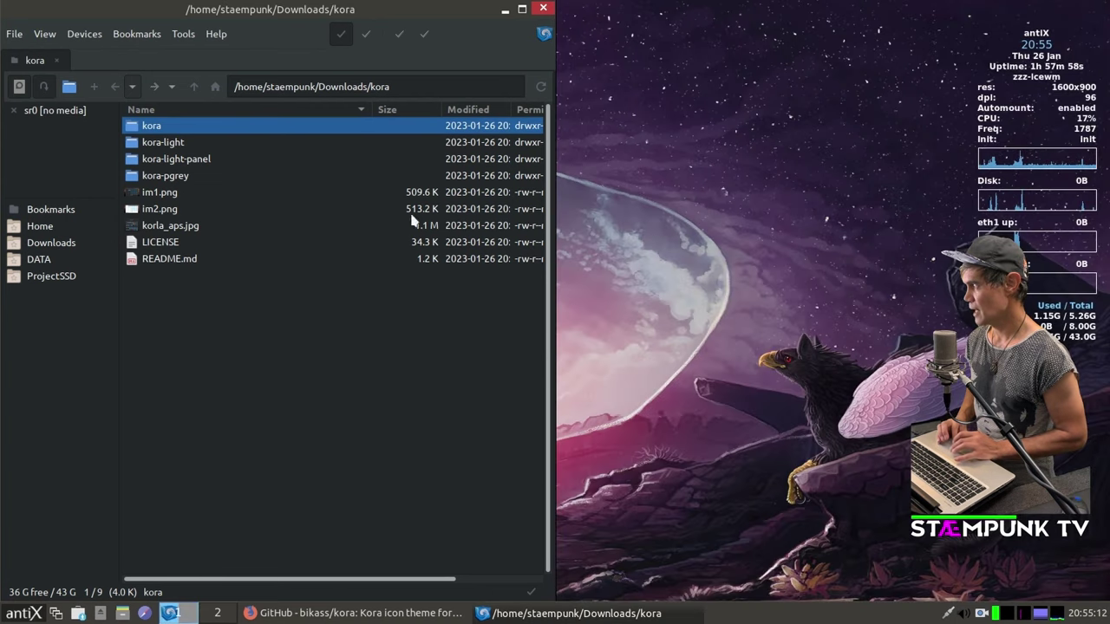
click(40, 228)
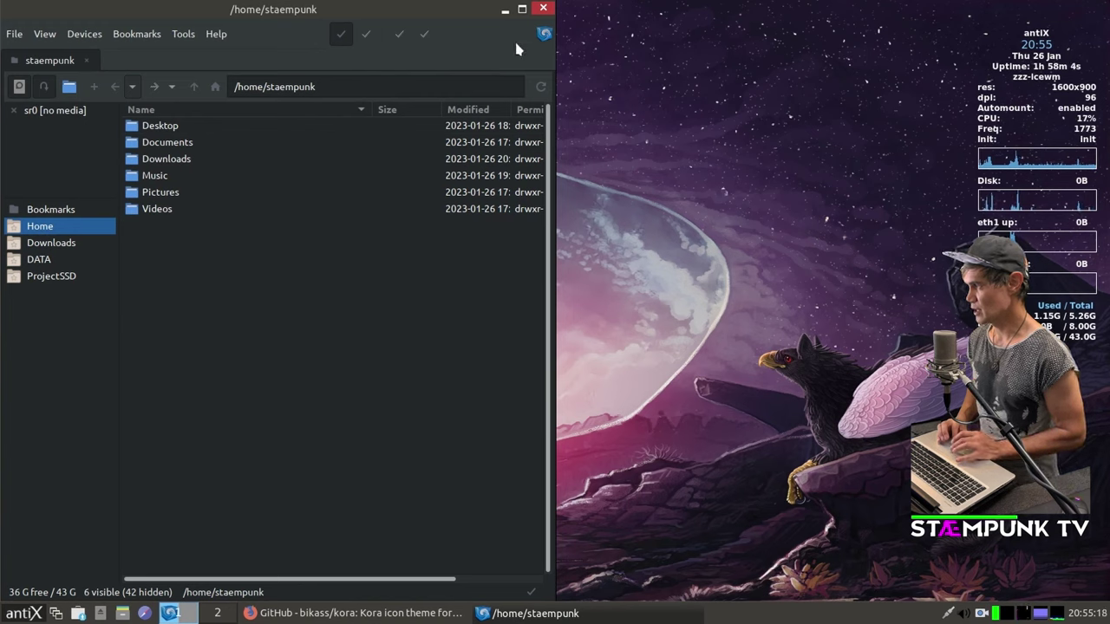
In Customize Look and Feel, select and apply the Kora icon theme
right_click(595, 33)
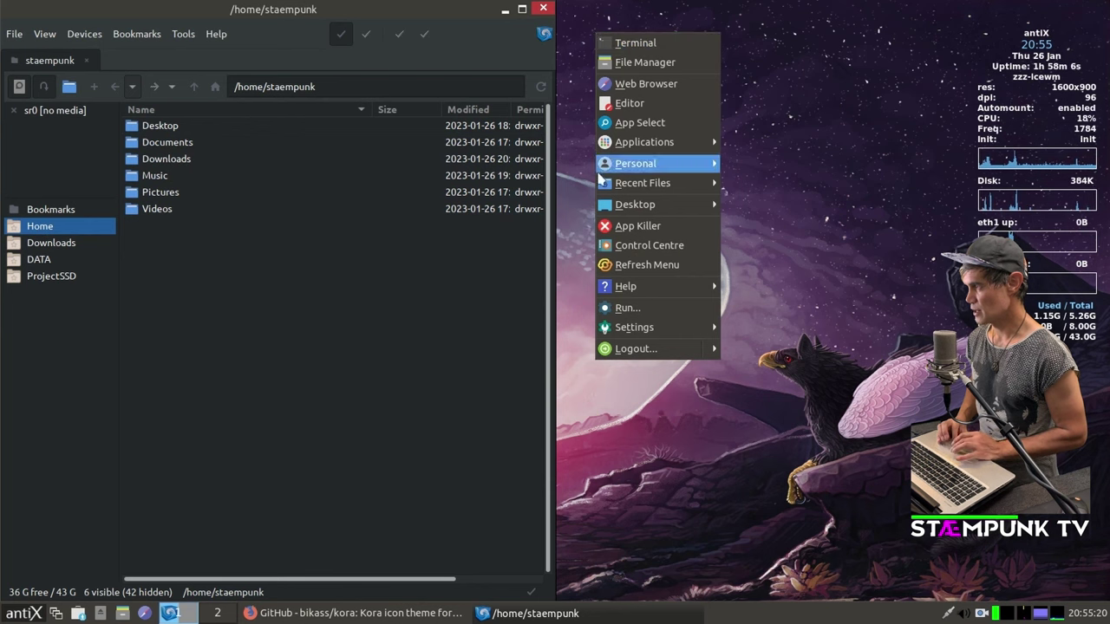
click(622, 245)
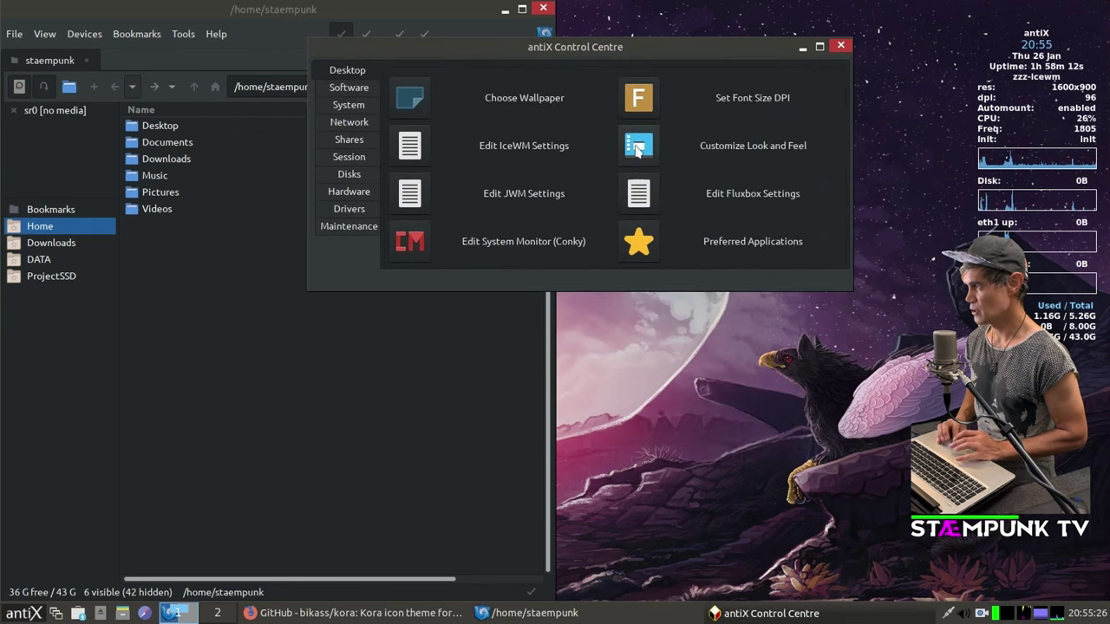
click(638, 146)
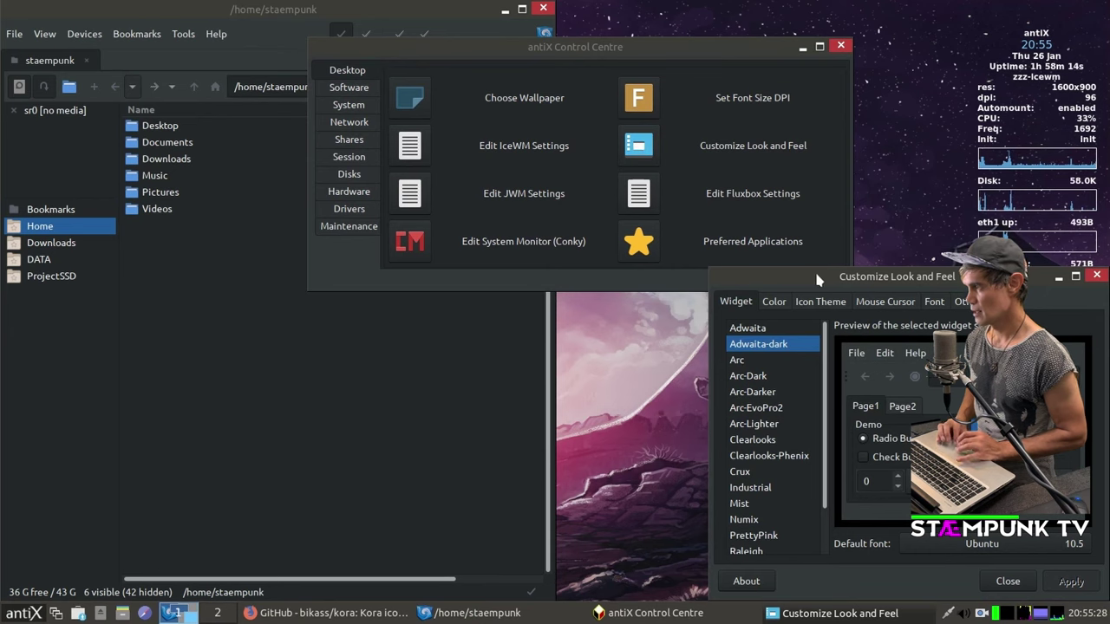
drag(815, 276, 426, 41)
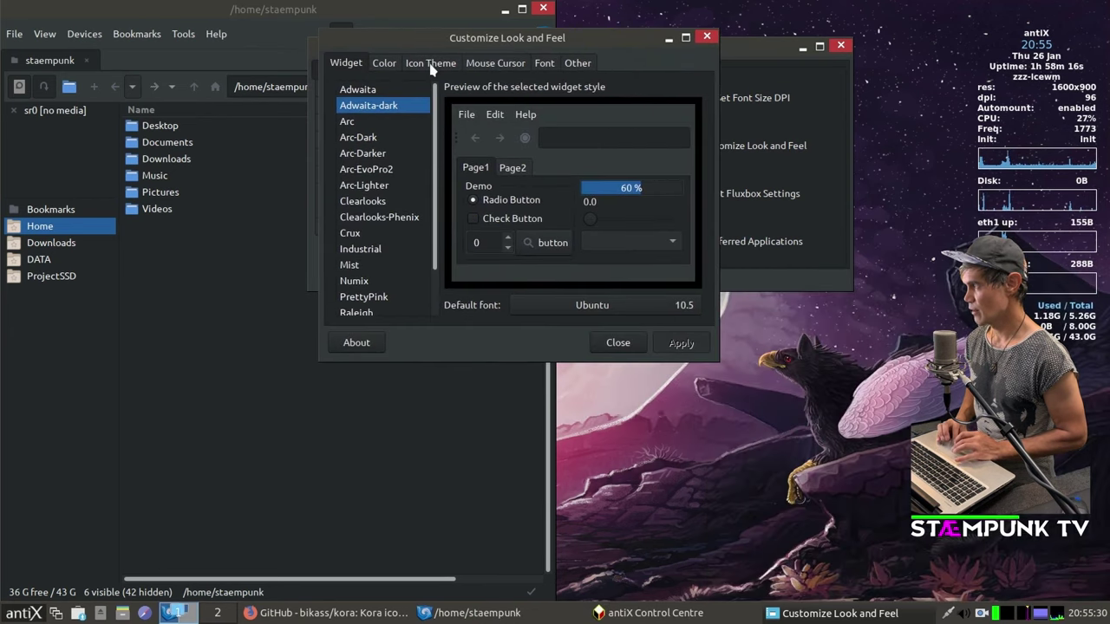
click(432, 65)
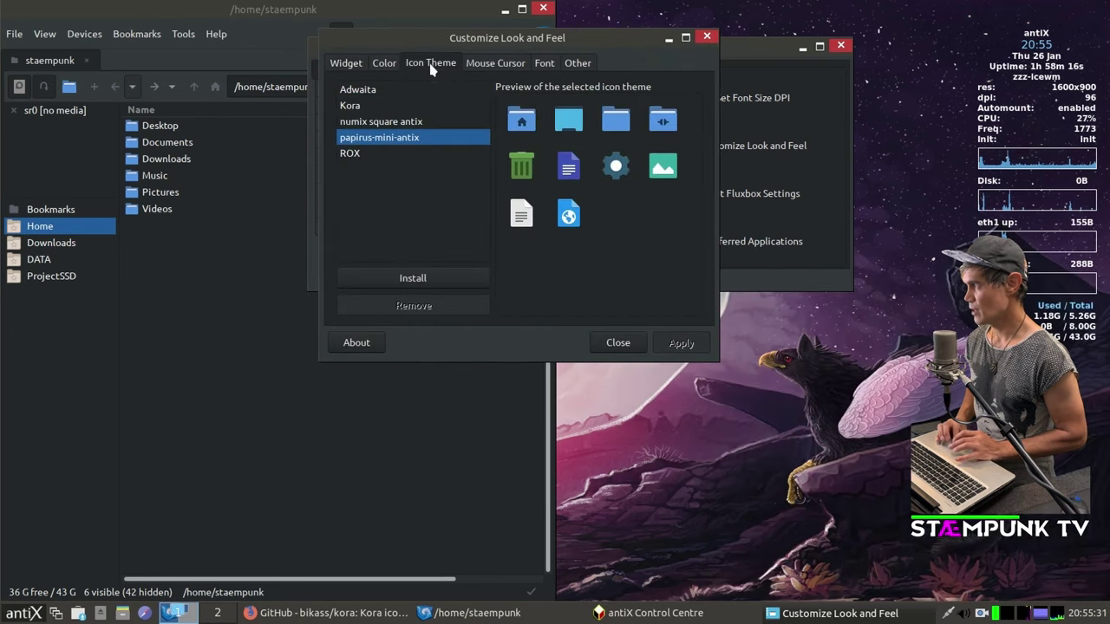
click(351, 106)
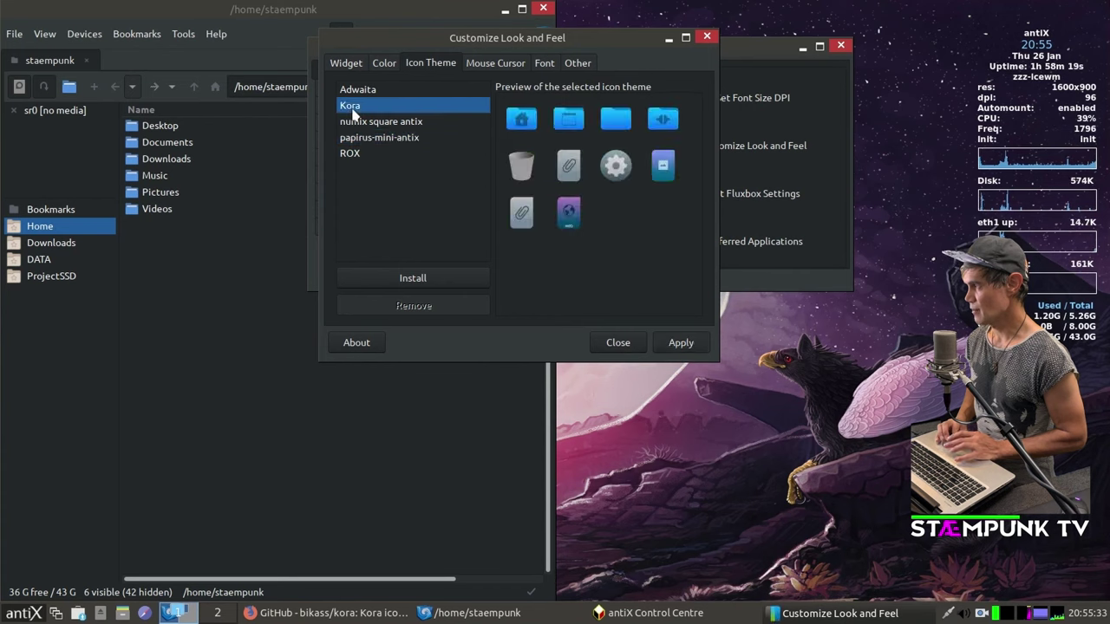
click(673, 344)
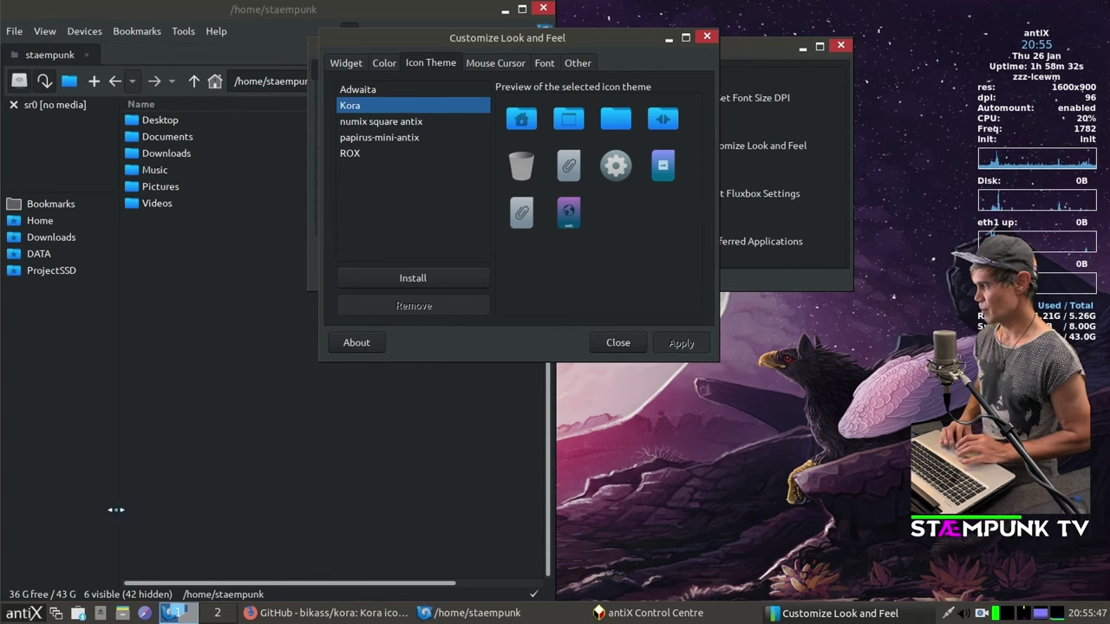
Browse the start menu submenus to check the Kora icons, then close Look and Feel
click(24, 614)
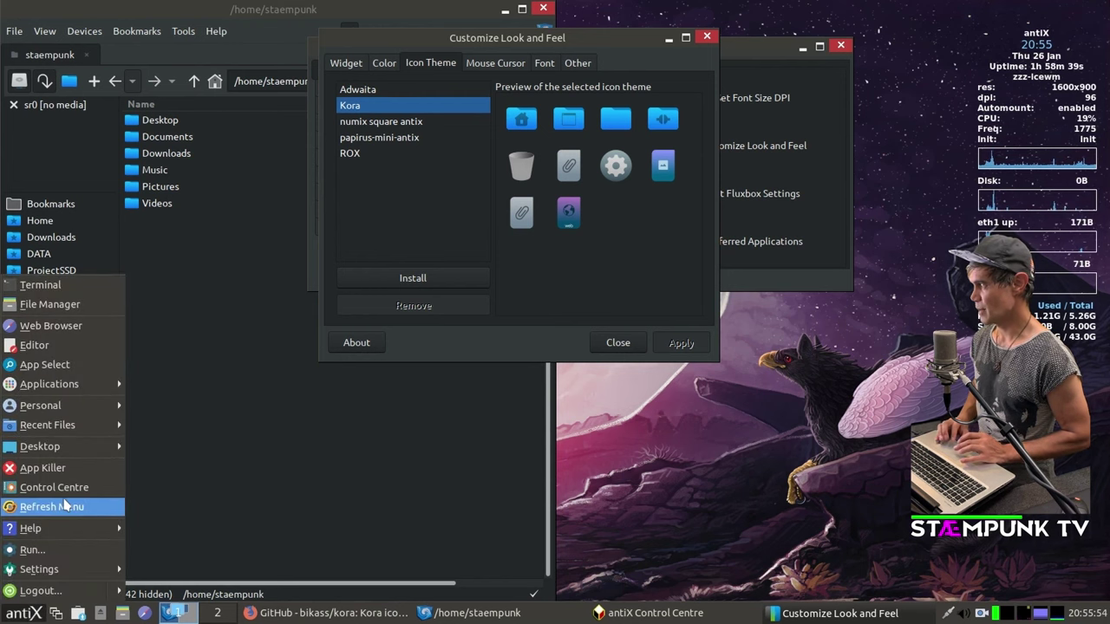
mouse_move(67, 387)
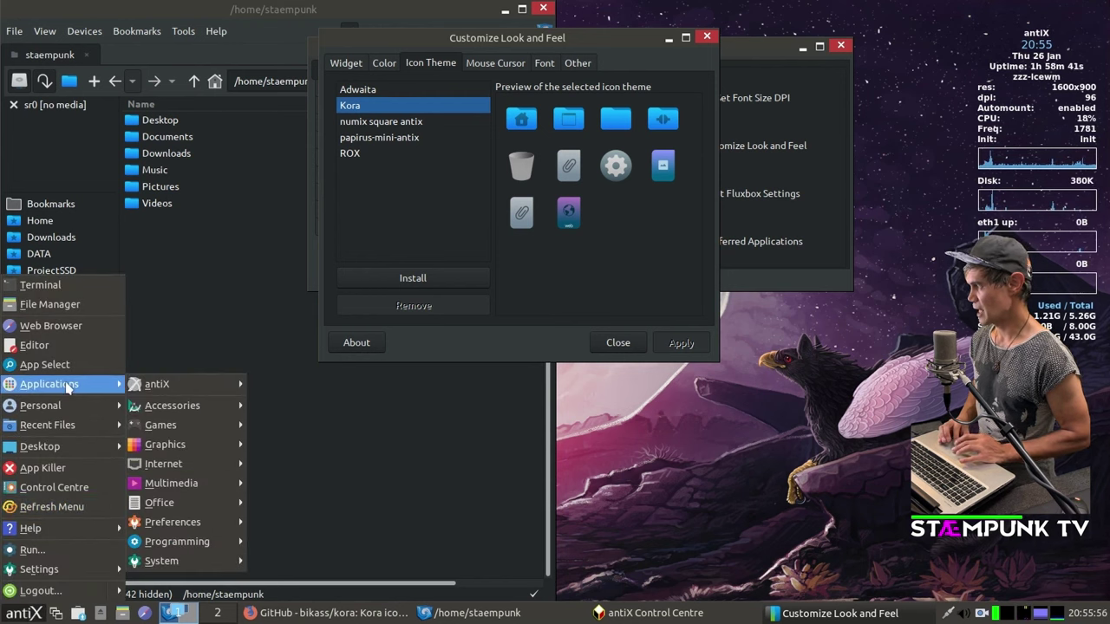
mouse_move(165, 403)
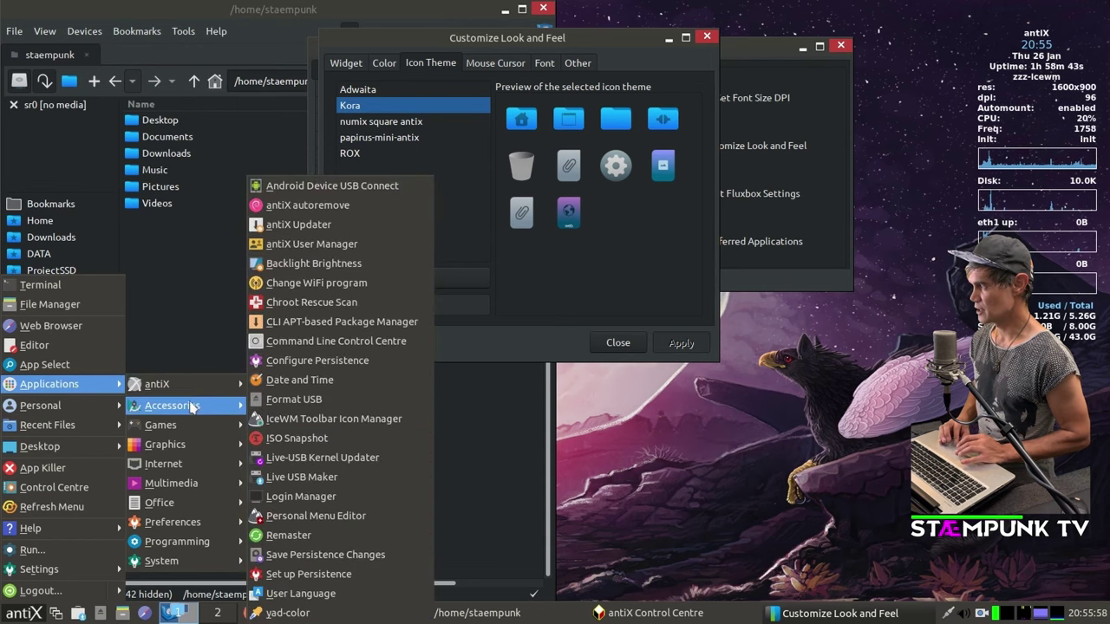
mouse_move(192, 431)
mouse_move(210, 468)
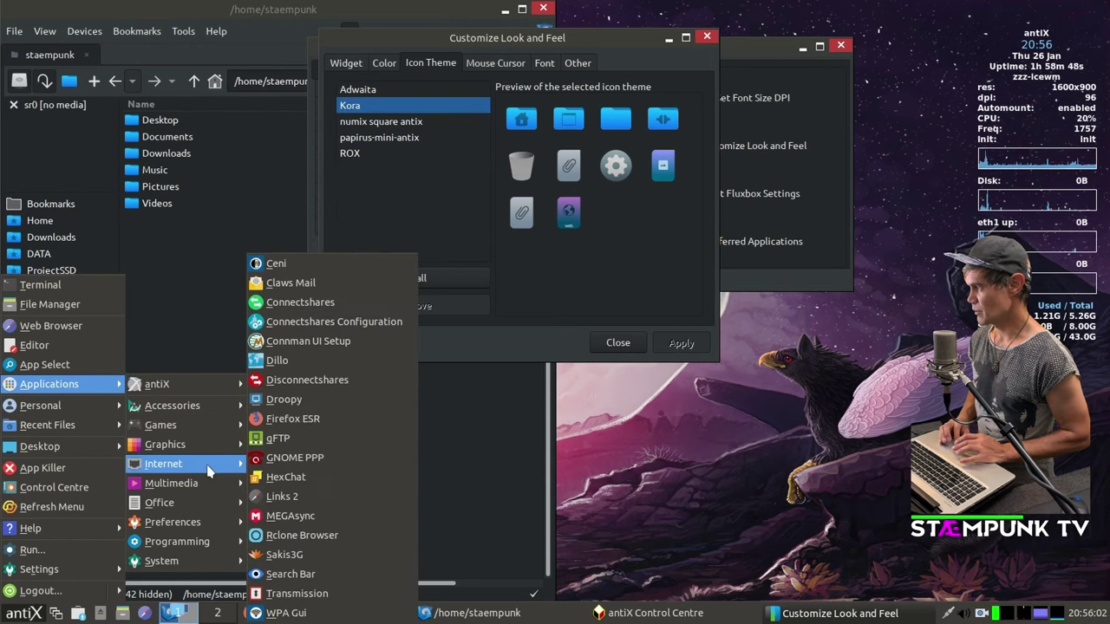
click(389, 441)
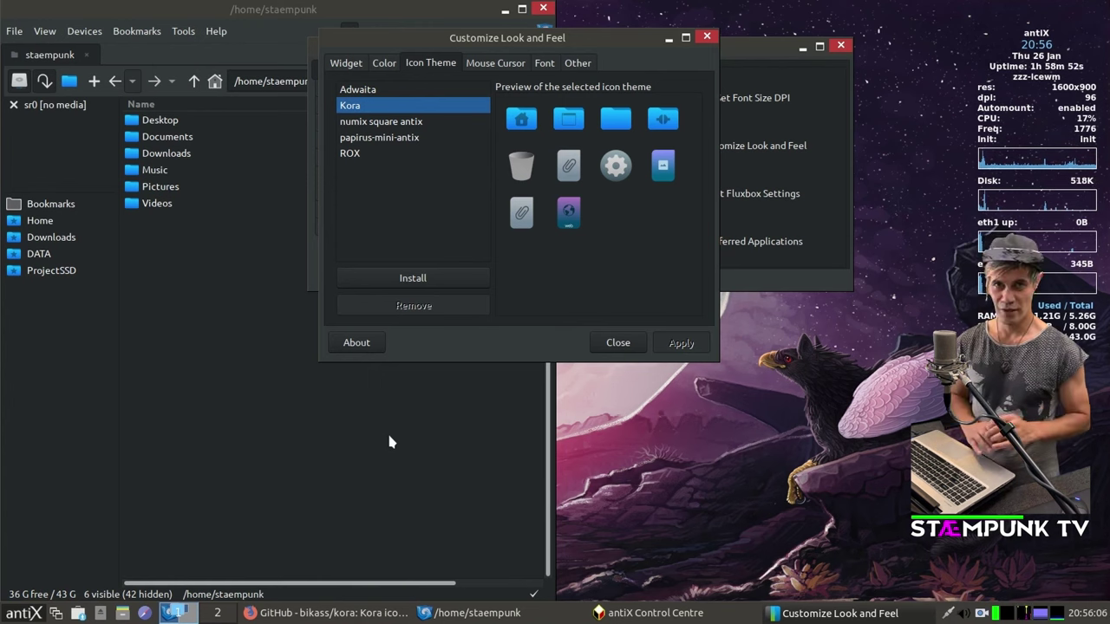
click(617, 343)
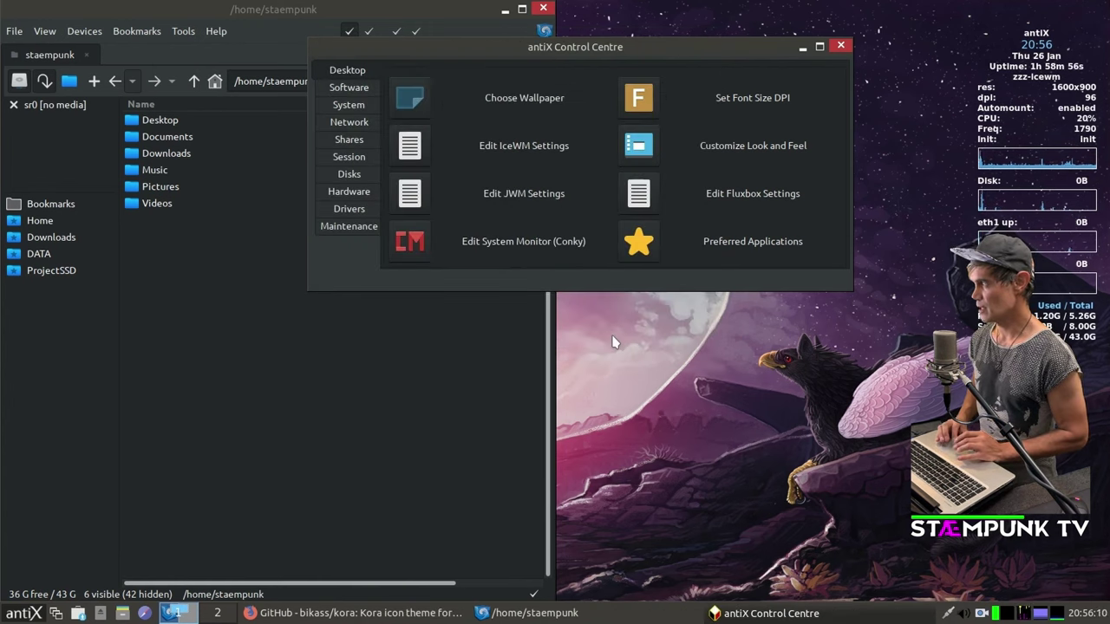
Close the file manager and Firefox, then launch Edit IceWM Settings from the Control Centre
click(541, 8)
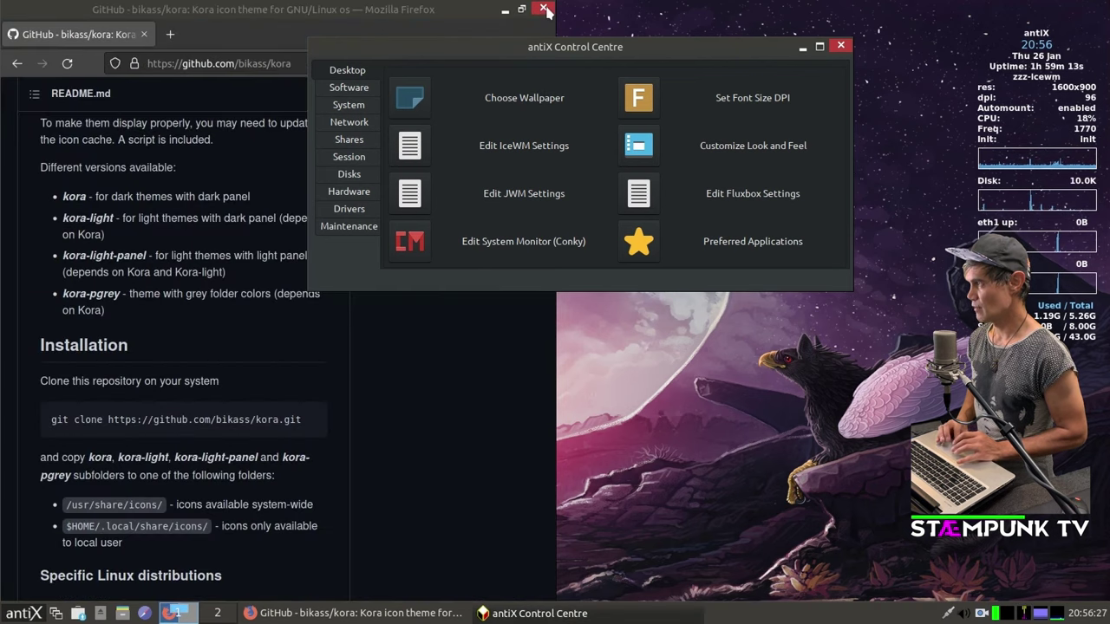
click(543, 9)
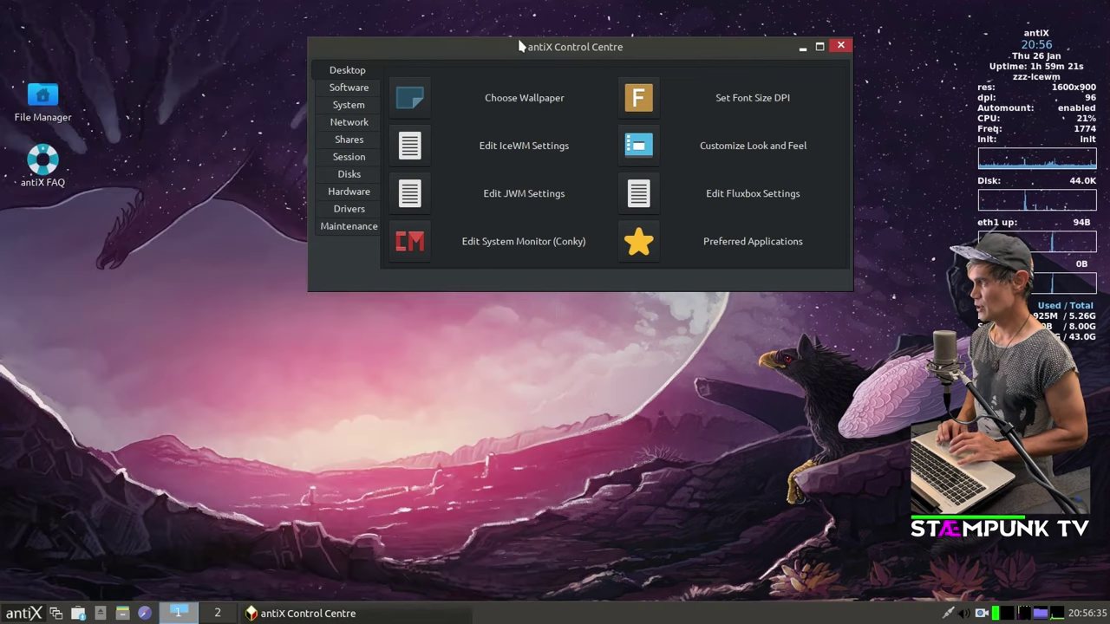
click(413, 146)
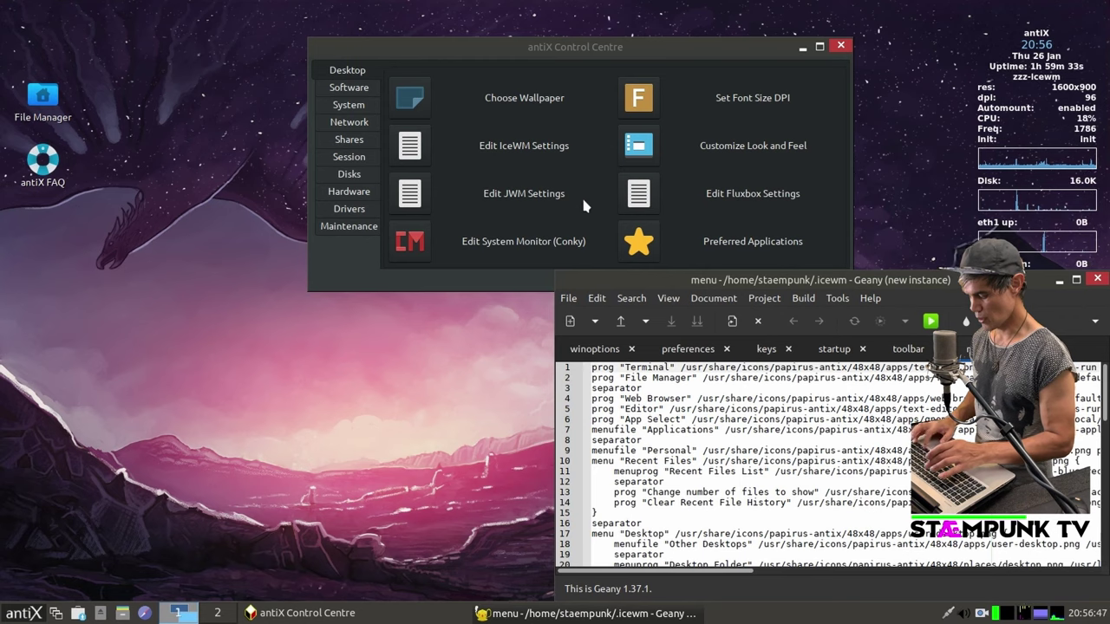
Maximize Geany, show the IceWM preferences file and scroll to its IconPath line near 563
key(alt+F10)
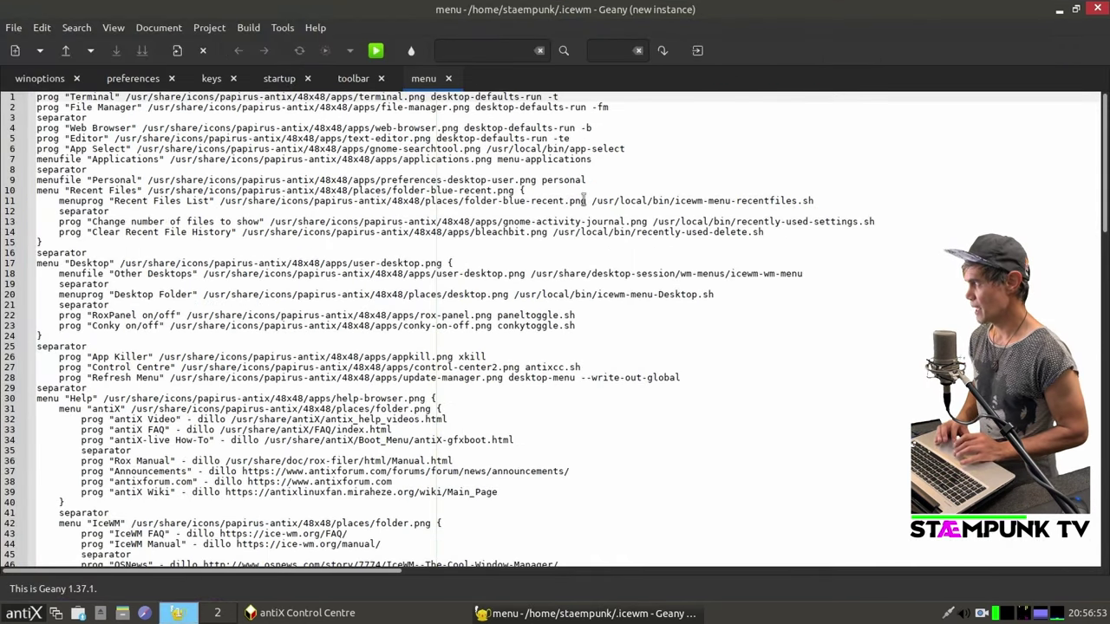
click(135, 79)
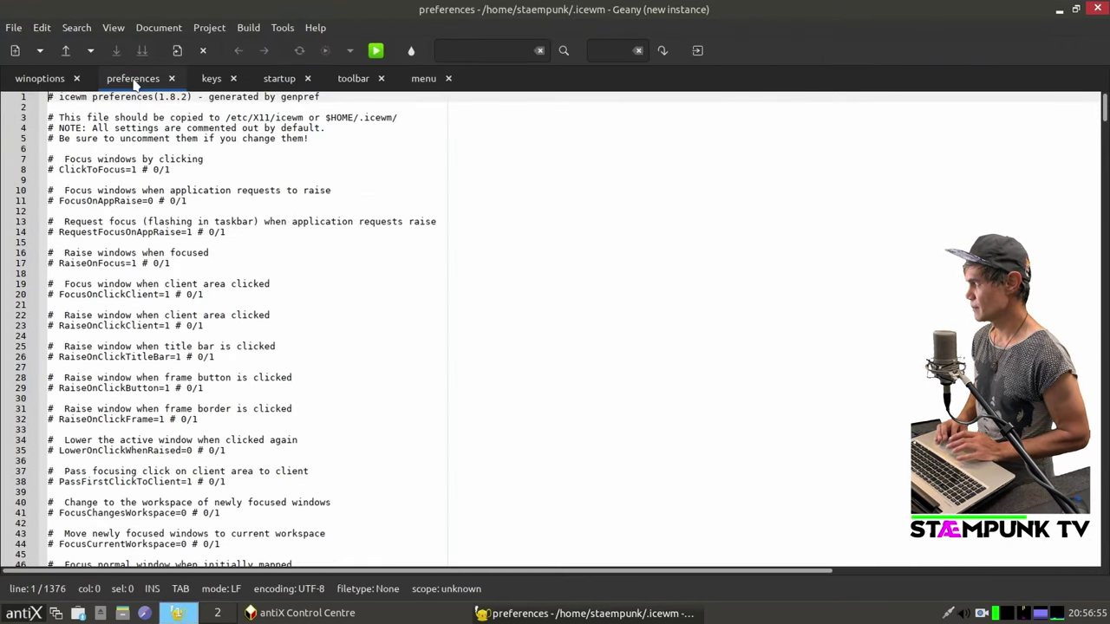
scroll(342, 255, down, 20)
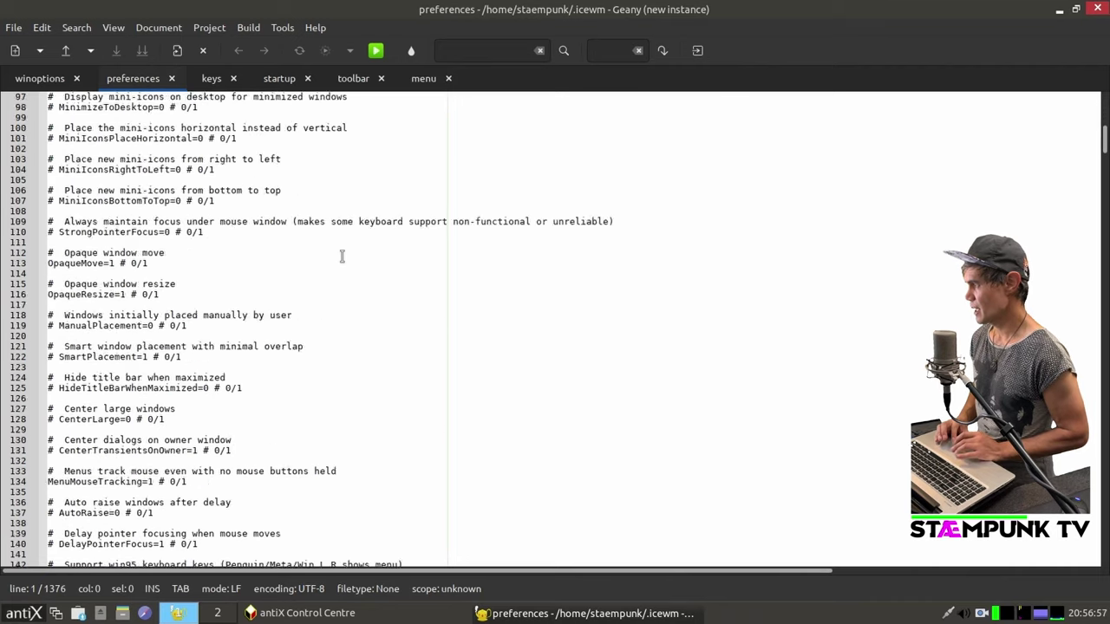
scroll(342, 255, down, 20)
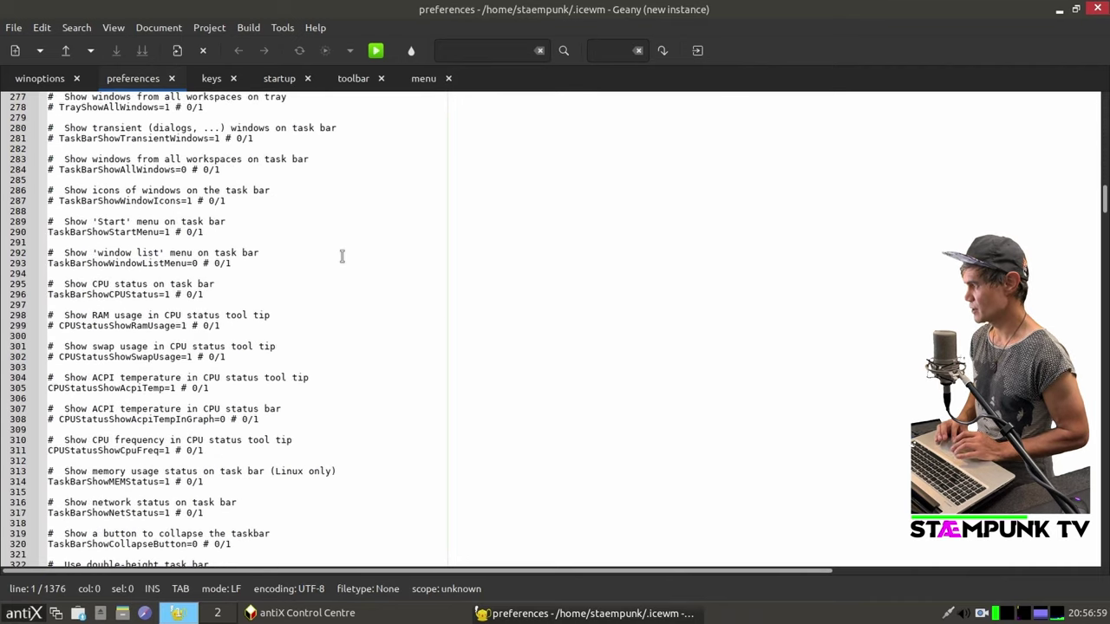
scroll(341, 255, down, 20)
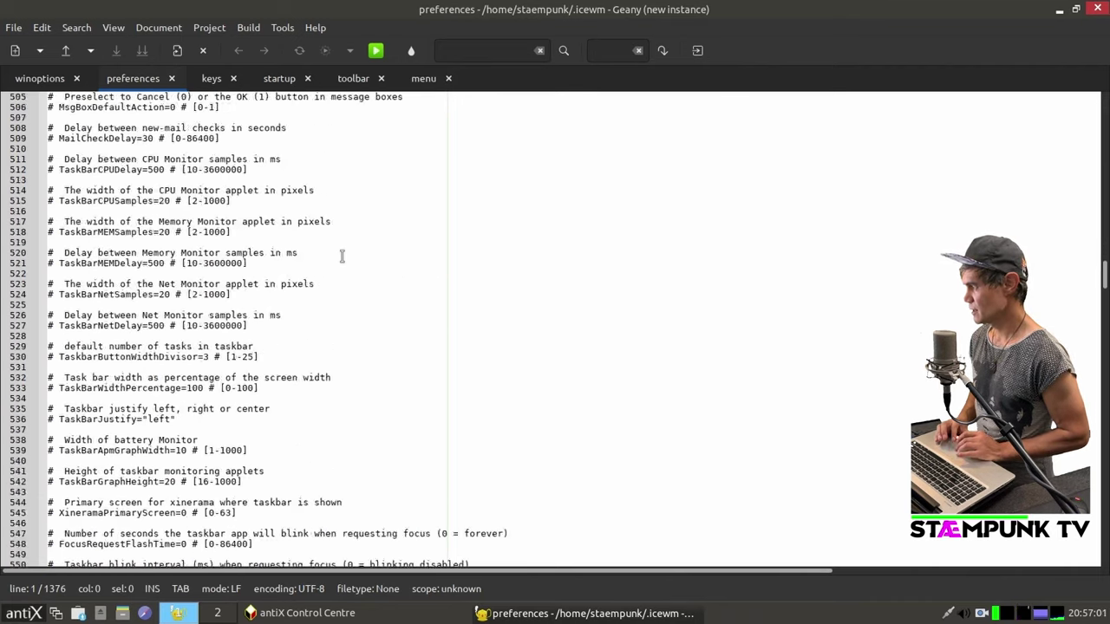
scroll(341, 255, down, 12)
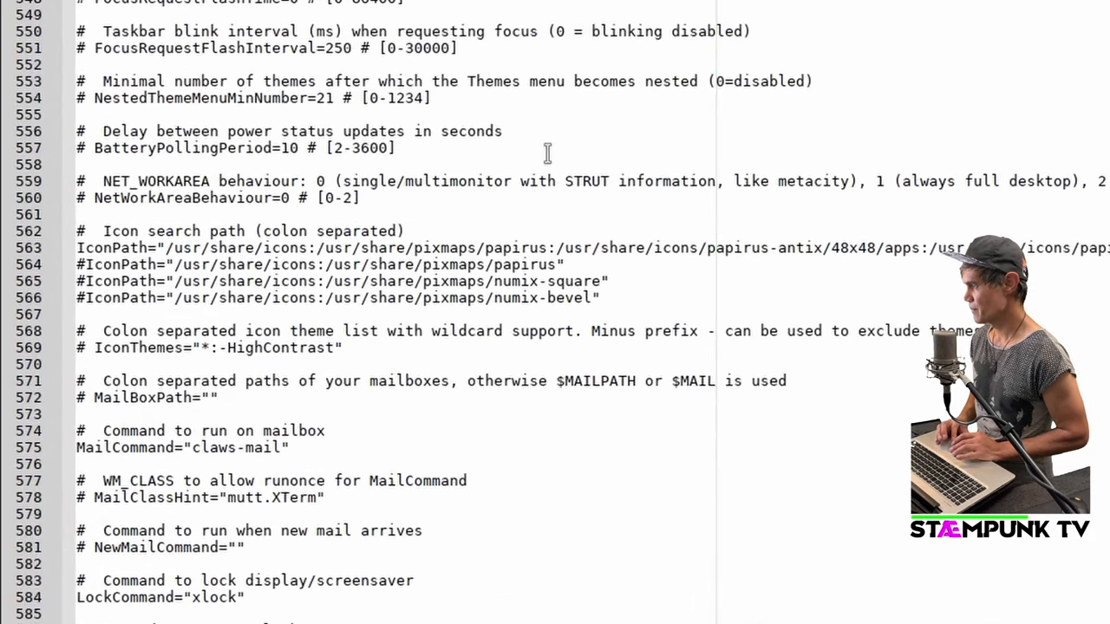
scroll(547, 152, down, 1)
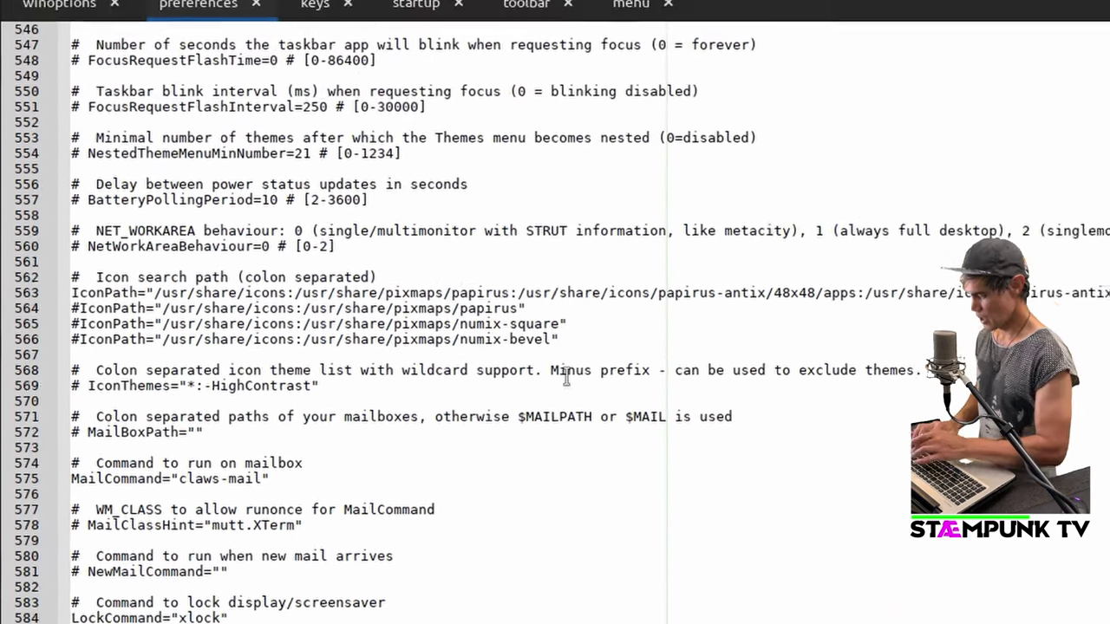
In zzzFM, browse to /usr/share/icons/kora/apps/scalable and select its location path
key(super+e)
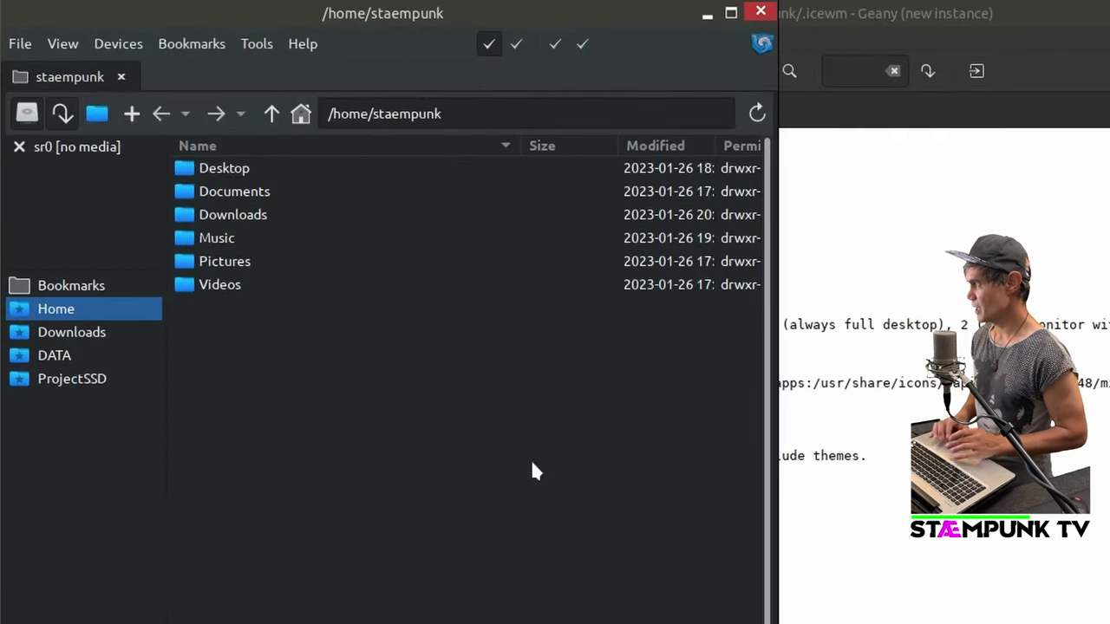
click(272, 115)
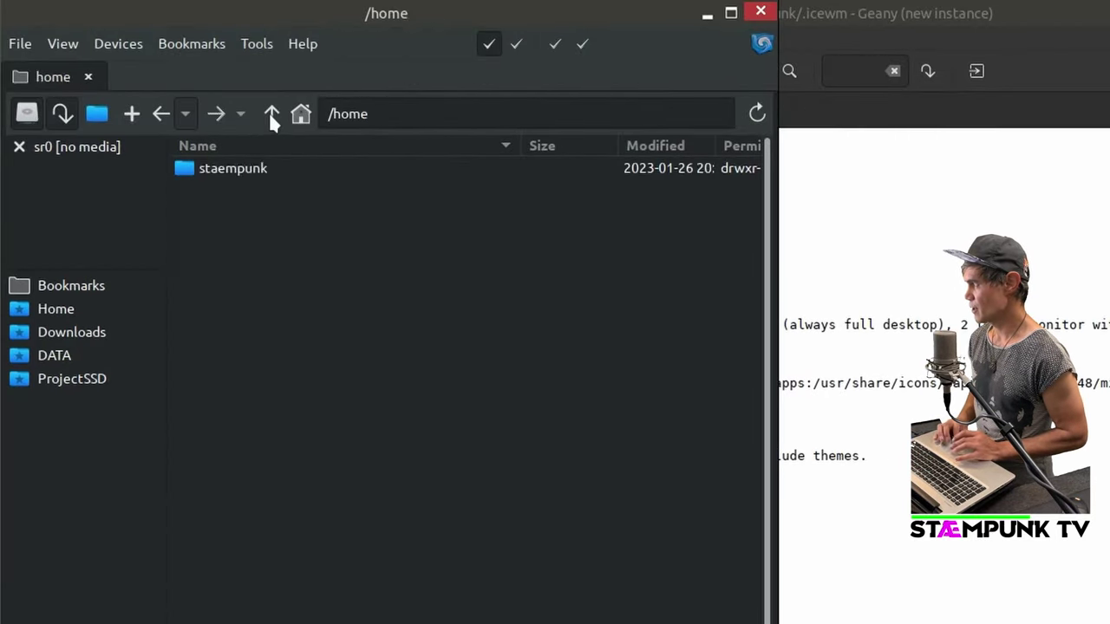
click(270, 113)
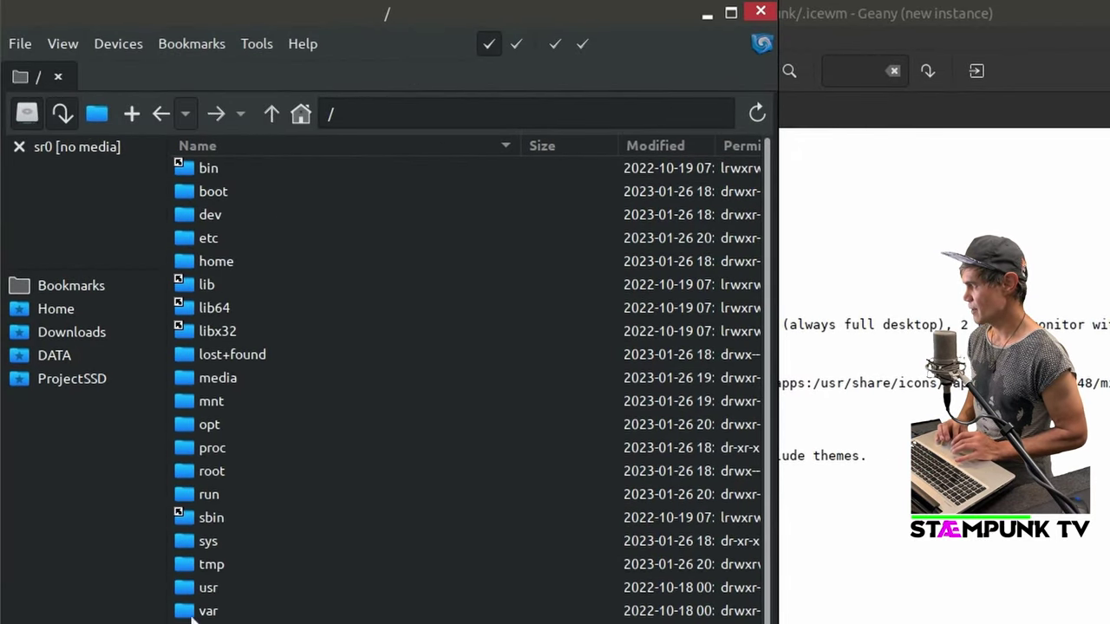
double_click(184, 587)
double_click(186, 405)
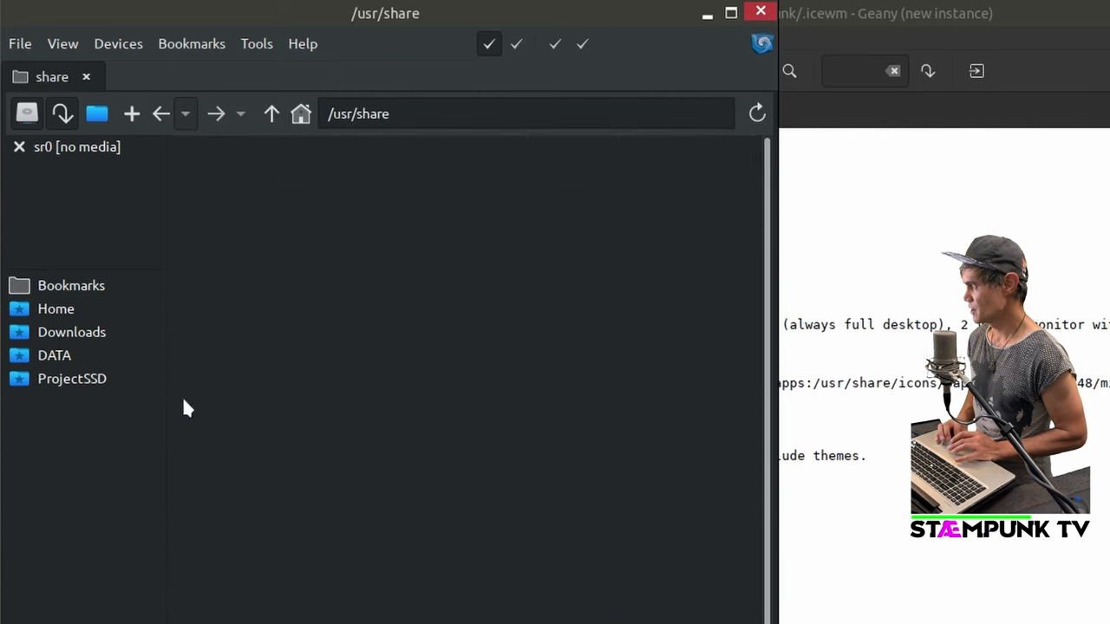
text(icons)
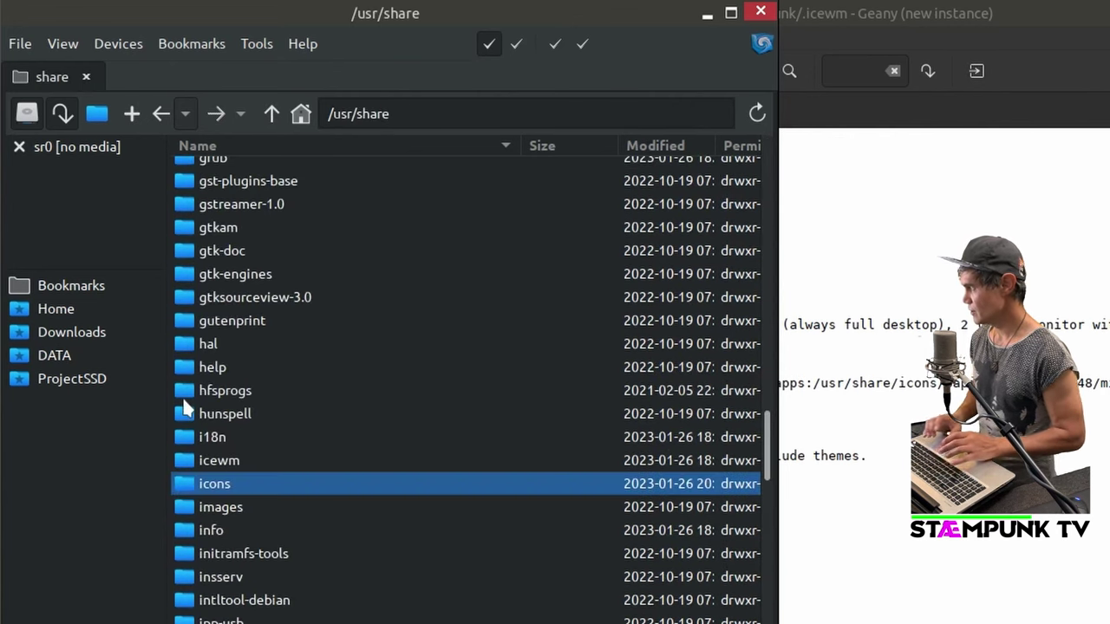
key(Return)
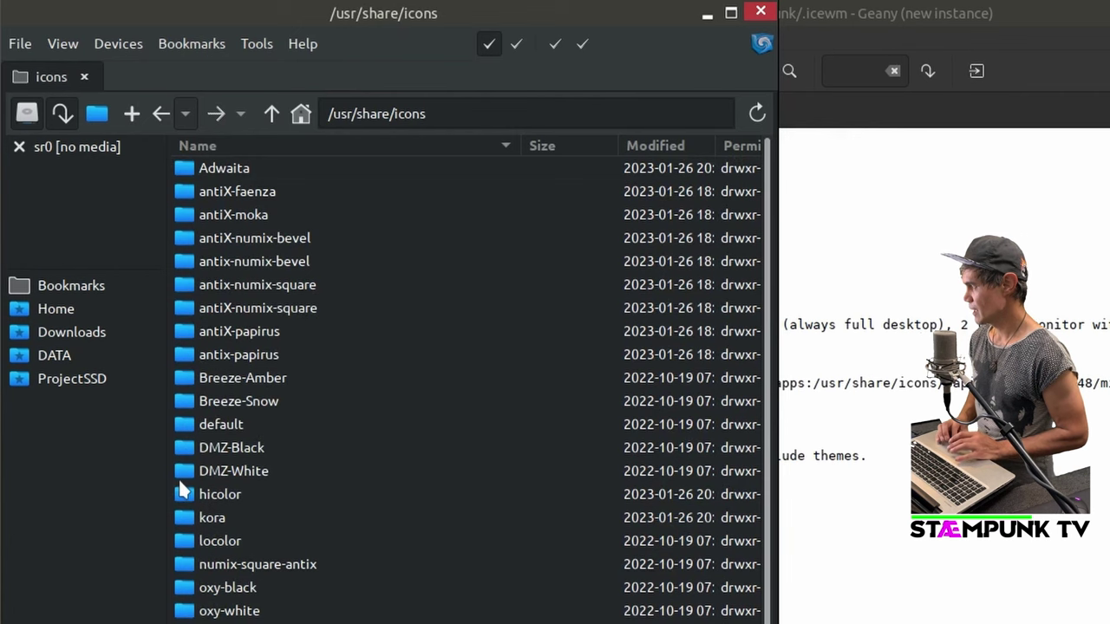
double_click(202, 517)
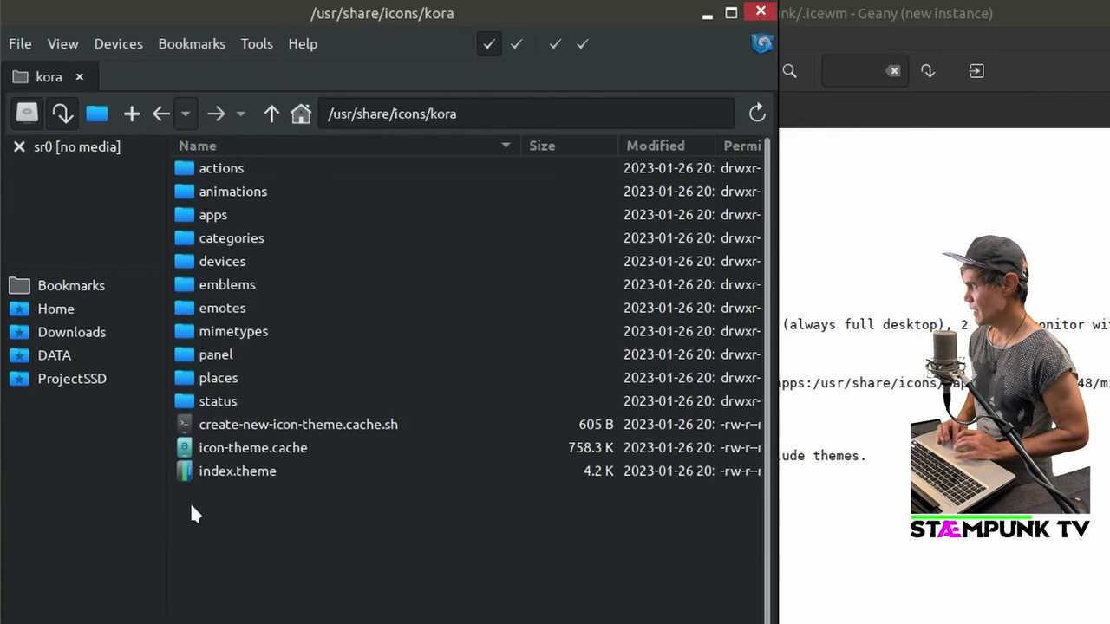
double_click(187, 216)
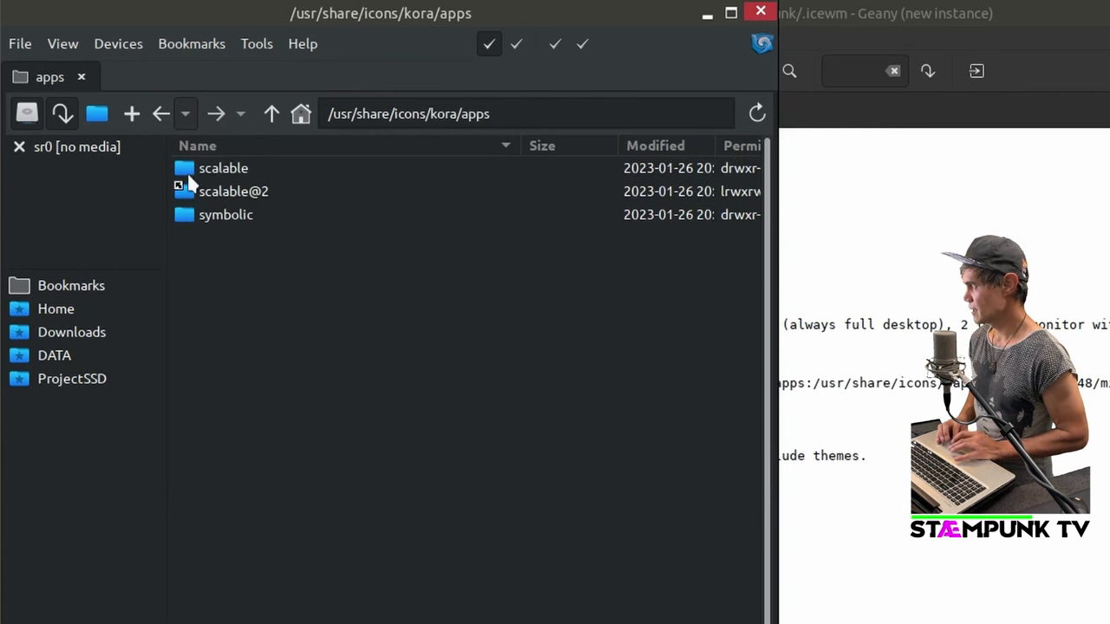
double_click(186, 168)
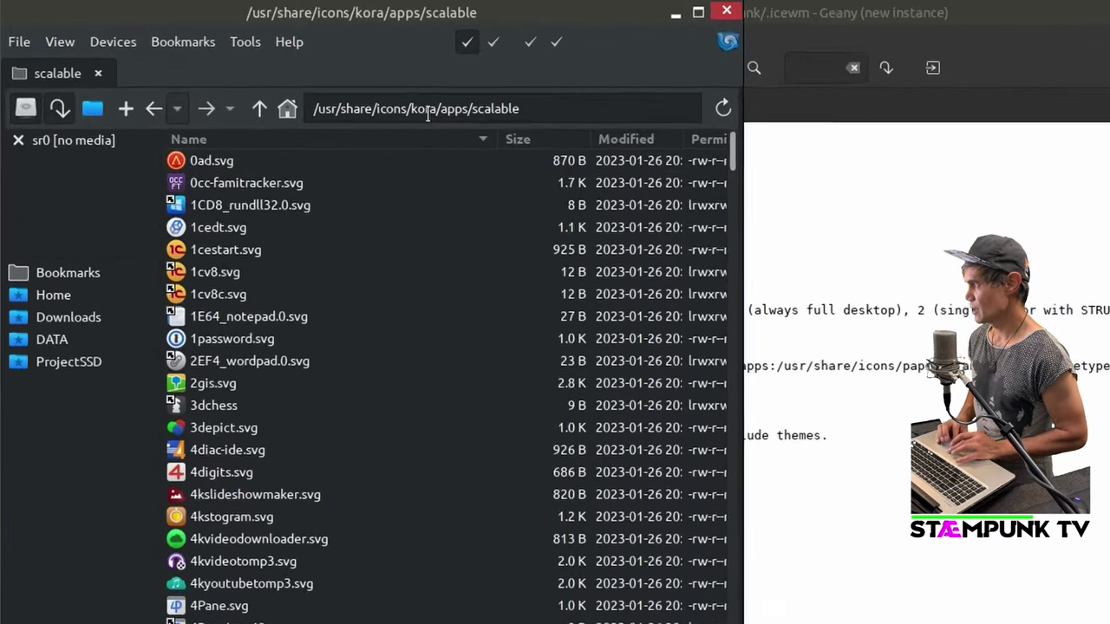
triple_click(428, 113)
key(ctrl+c)
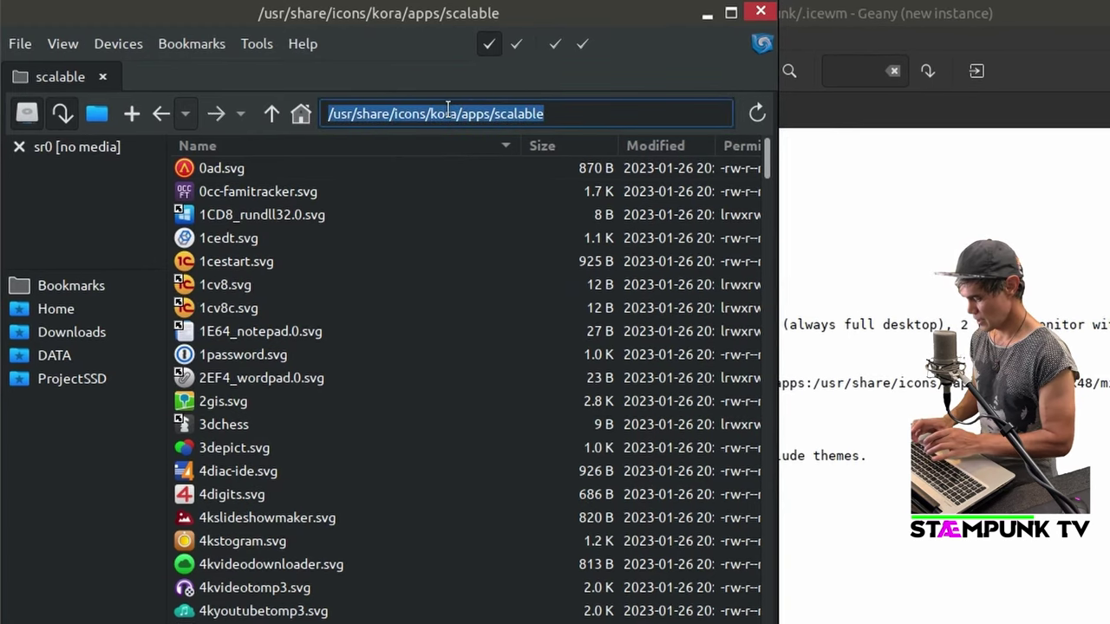
Below the numix-bevel line, add IconPath="/usr/share/icons/kora/apps/scalable: using the pasted path
click(927, 417)
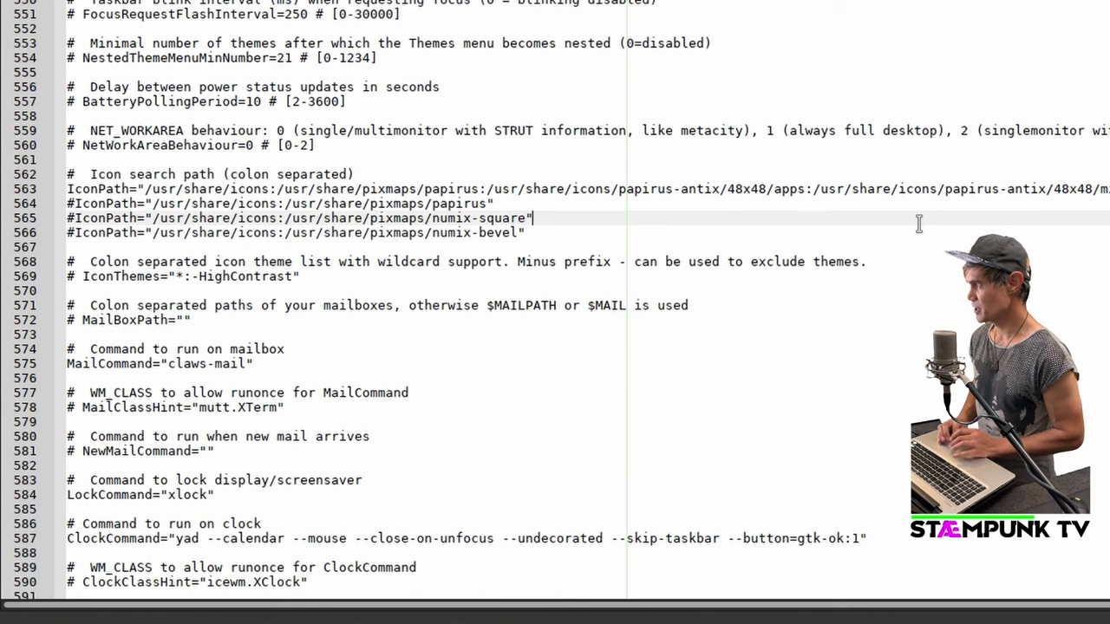
click(534, 232)
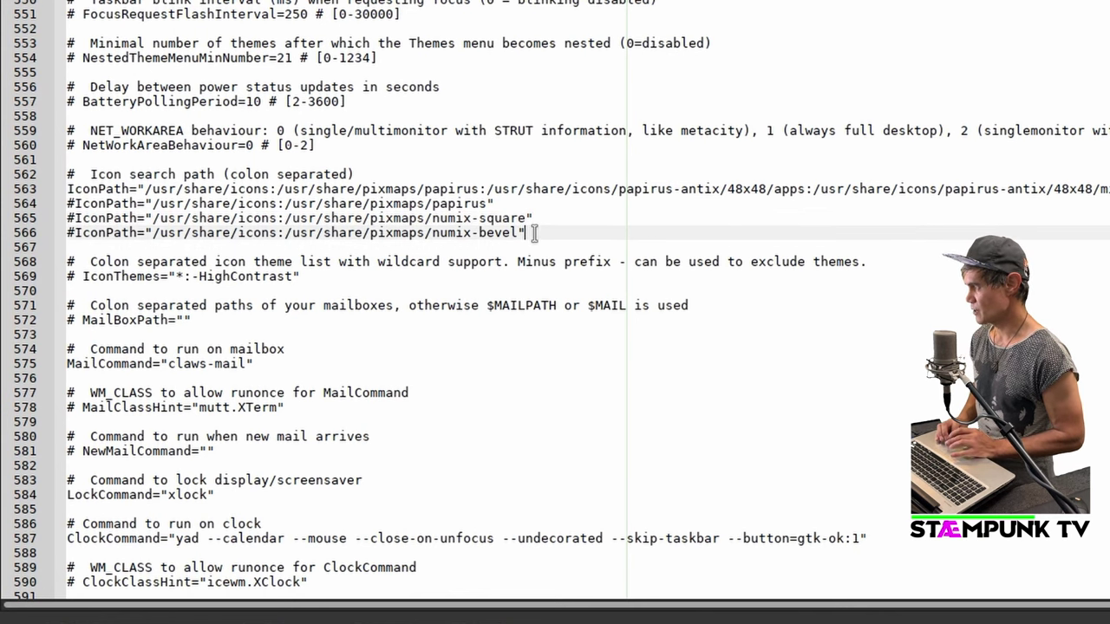
key(Return)
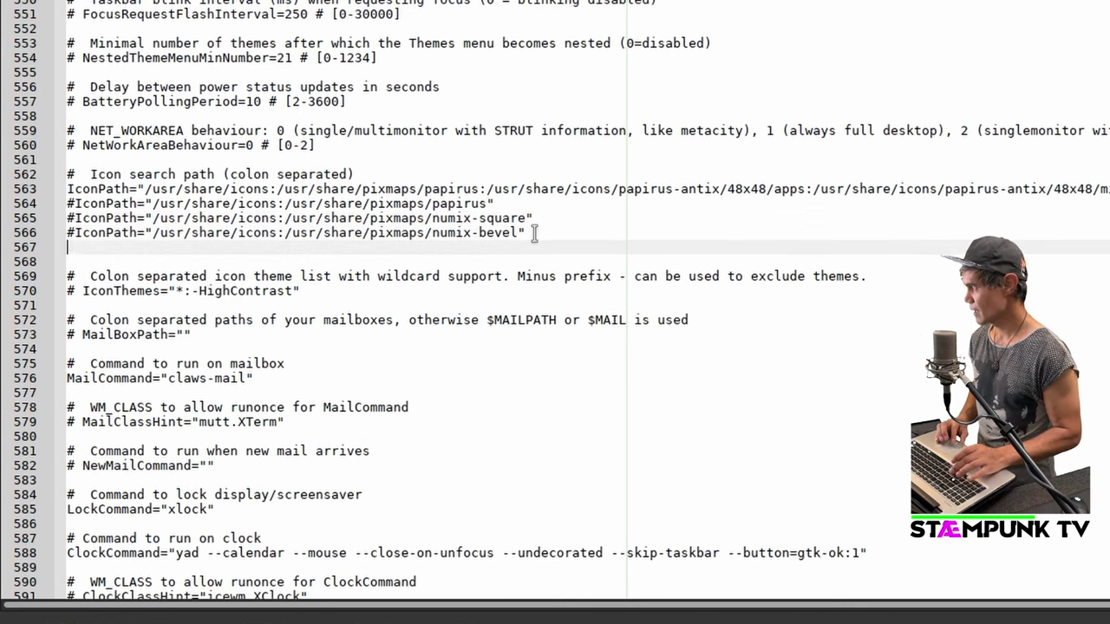
text(Ico)
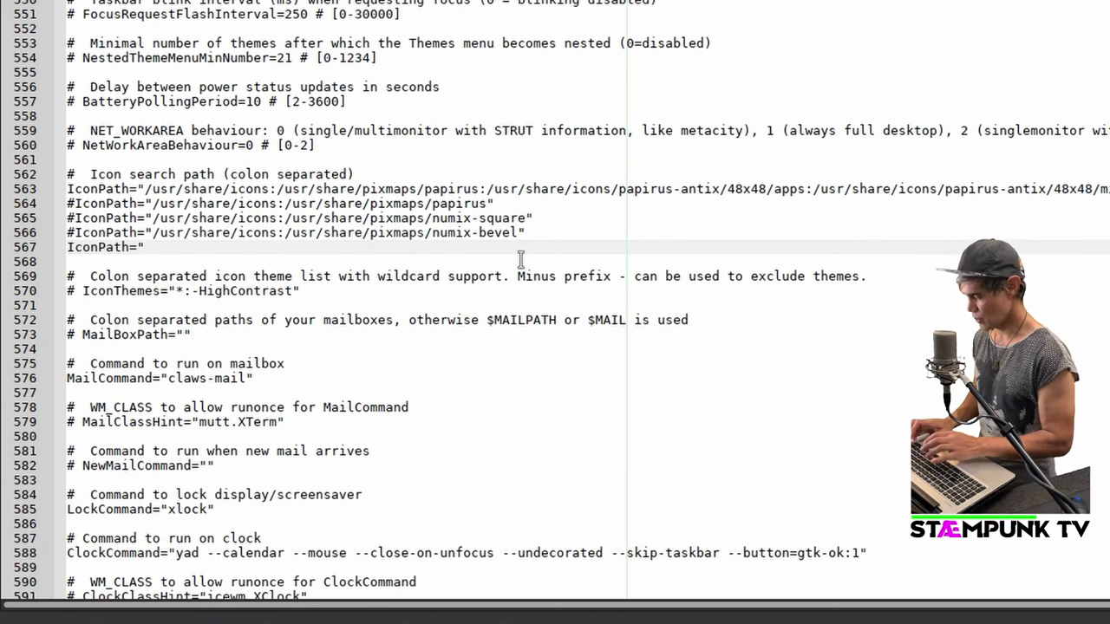
text(nPath=")
key(ctrl+v)
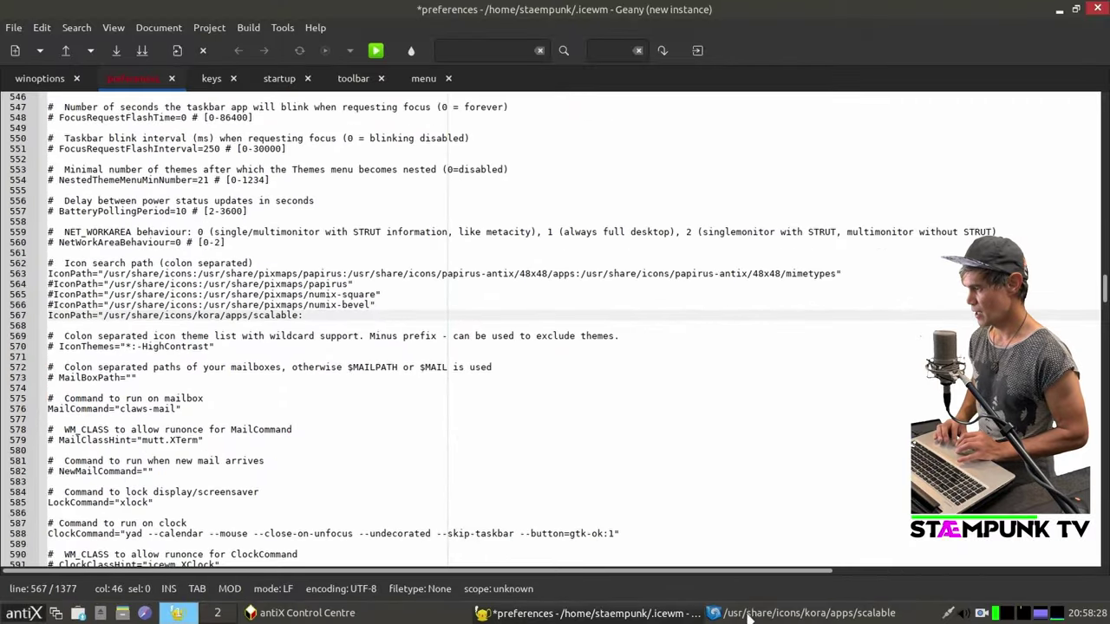
Navigate zzzFM to /usr/share/icons/kora/mimetypes/scalable and select its path
click(749, 617)
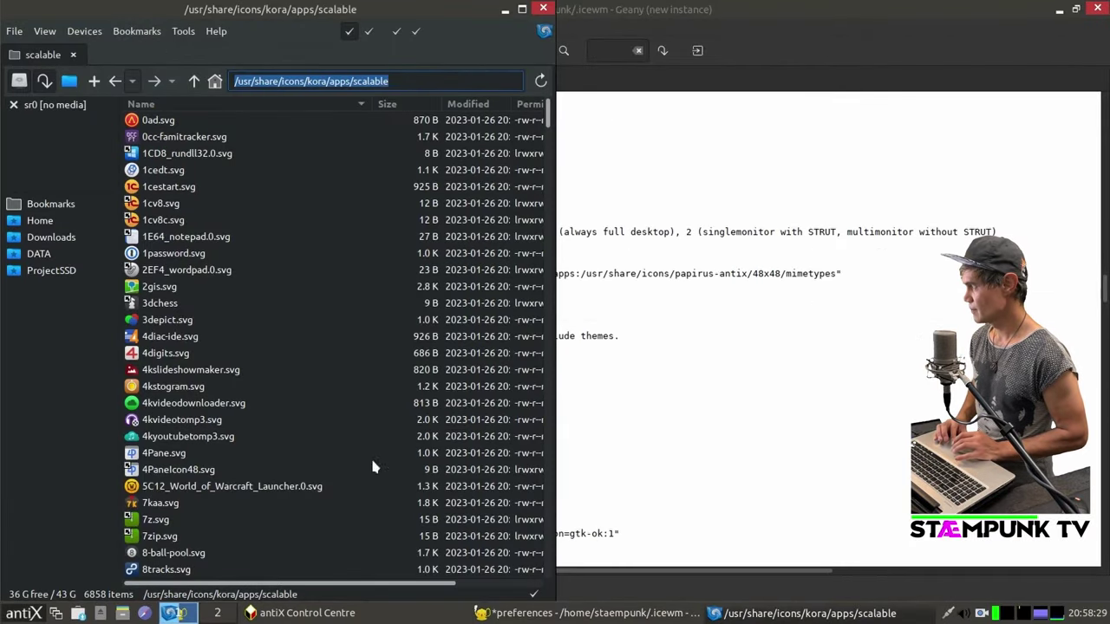
click(193, 81)
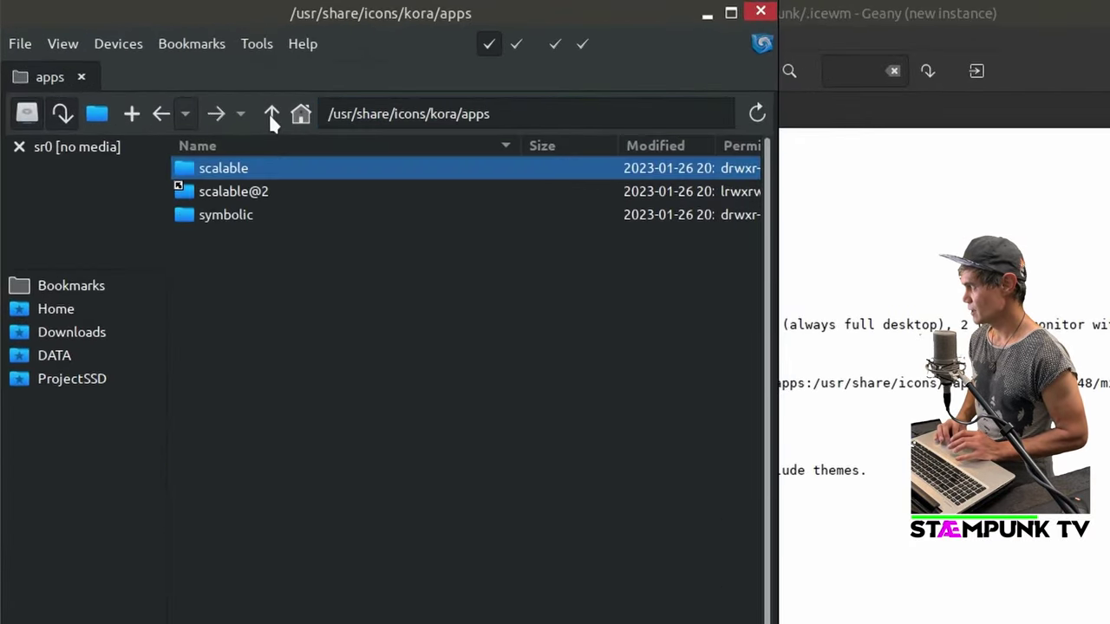
click(270, 113)
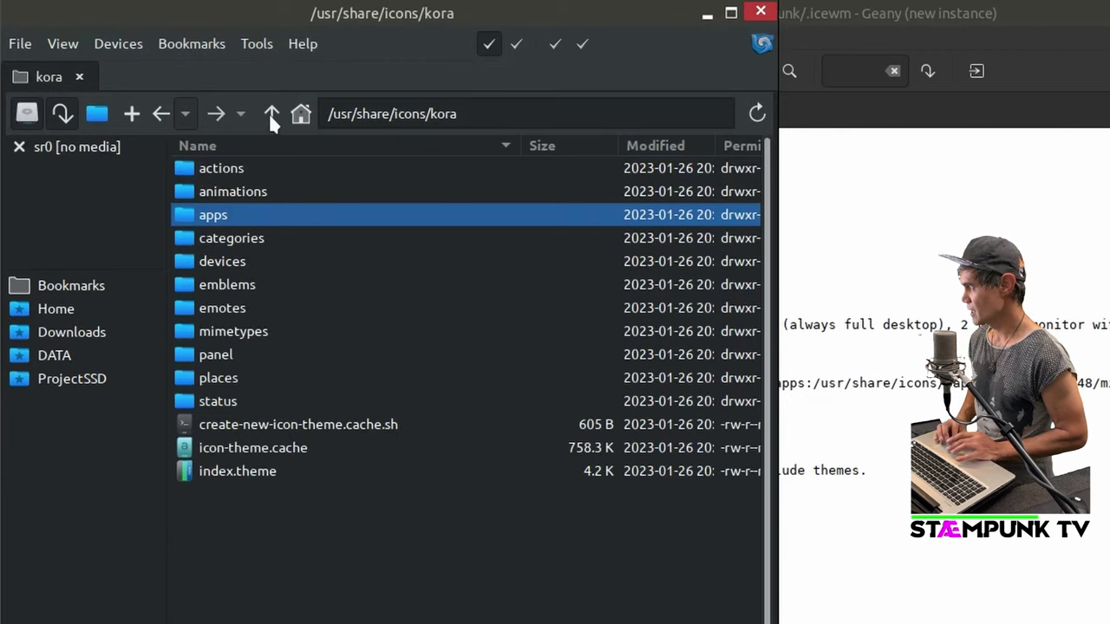
double_click(185, 332)
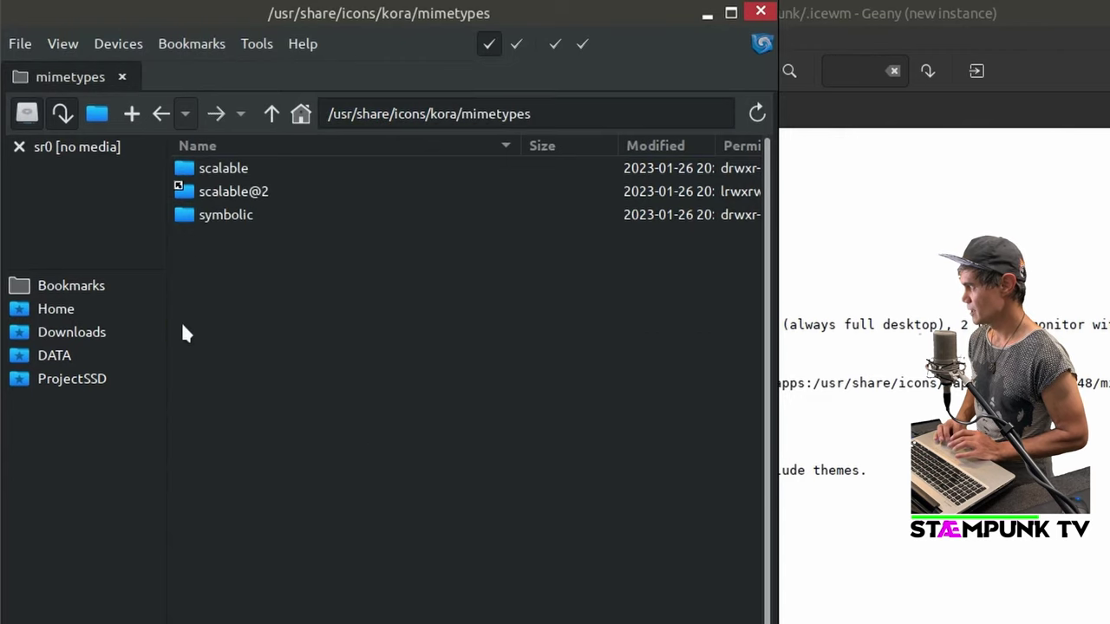
double_click(184, 168)
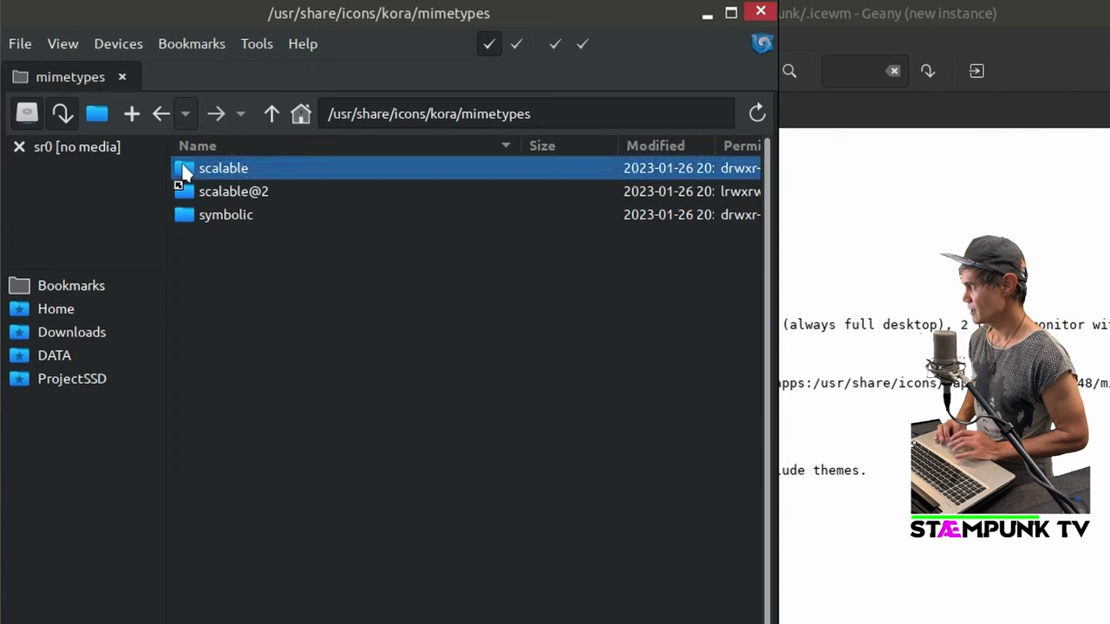
click(421, 114)
key(ctrl+c)
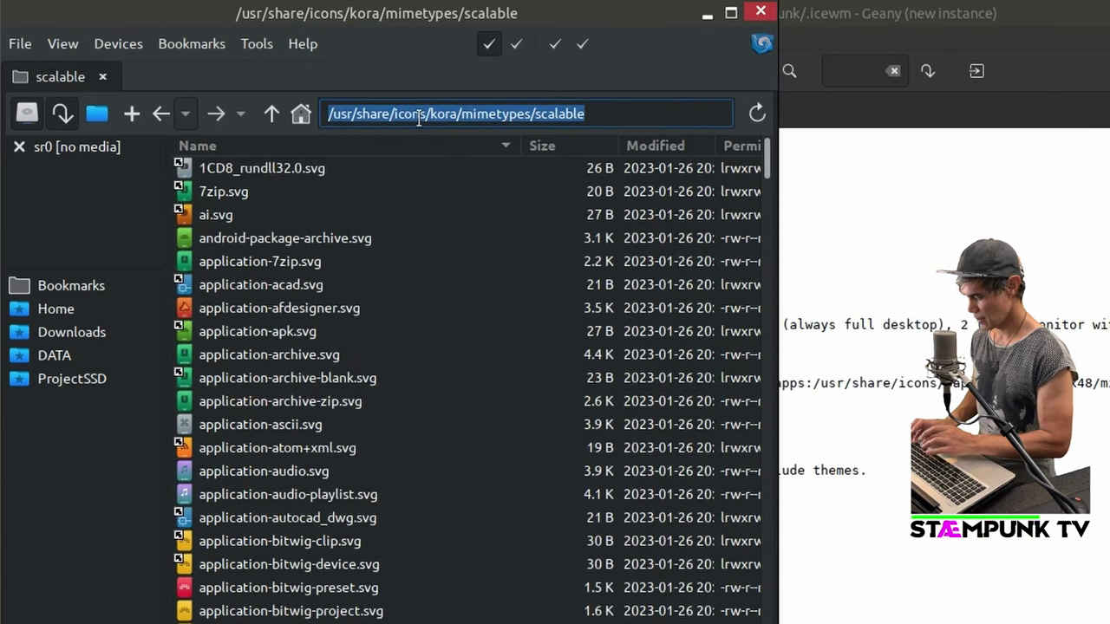
Append the kora mimetypes scalable path to the new kora IconPath line
click(815, 436)
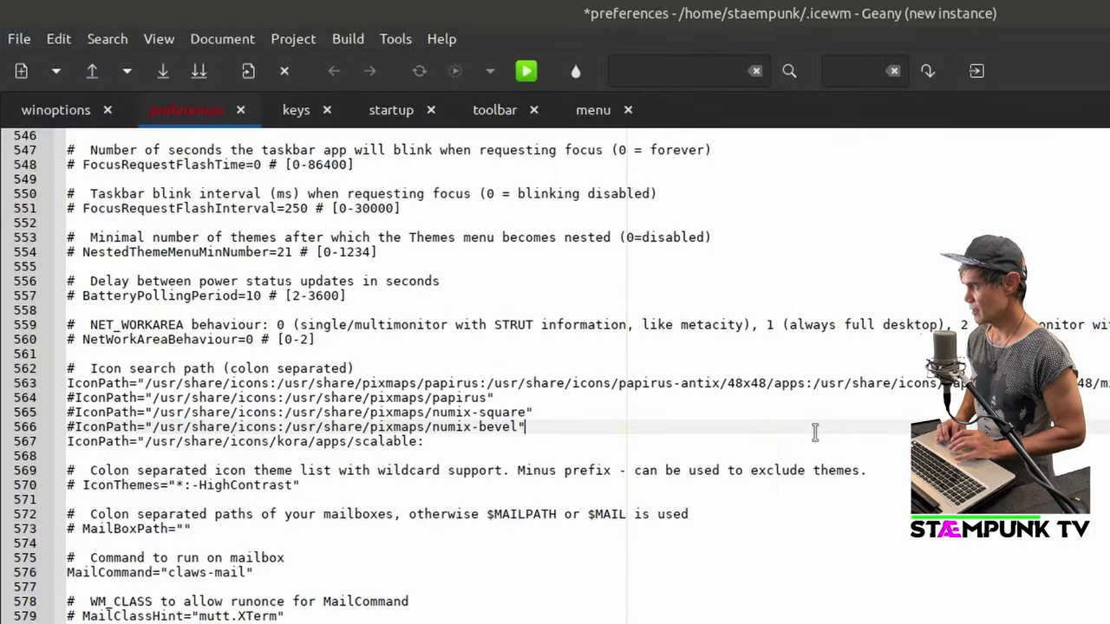
click(469, 260)
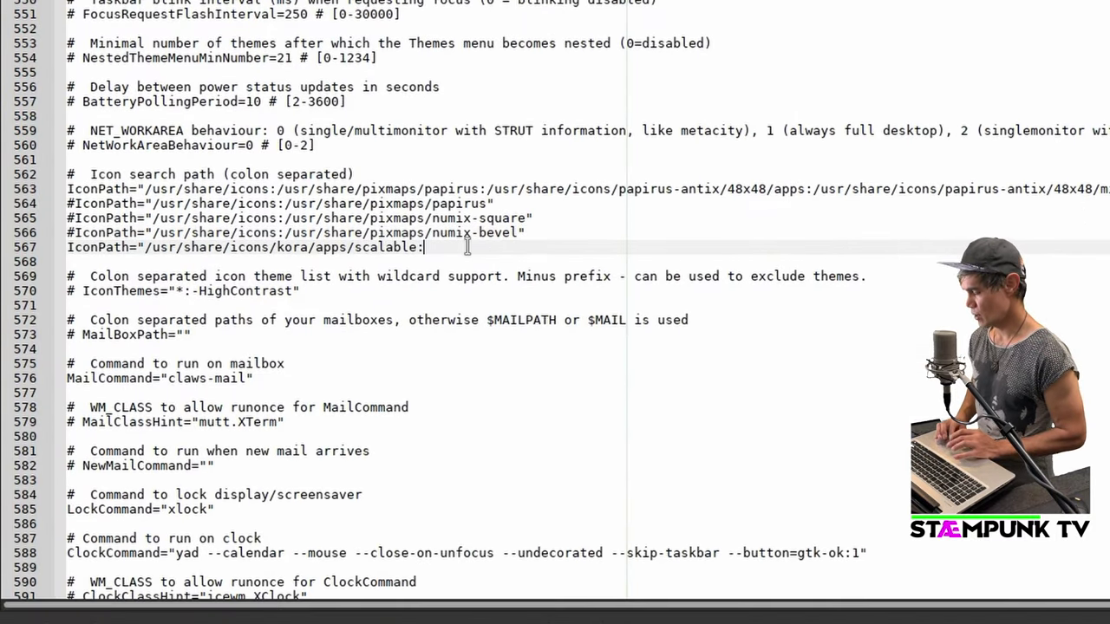
key(ctrl+v)
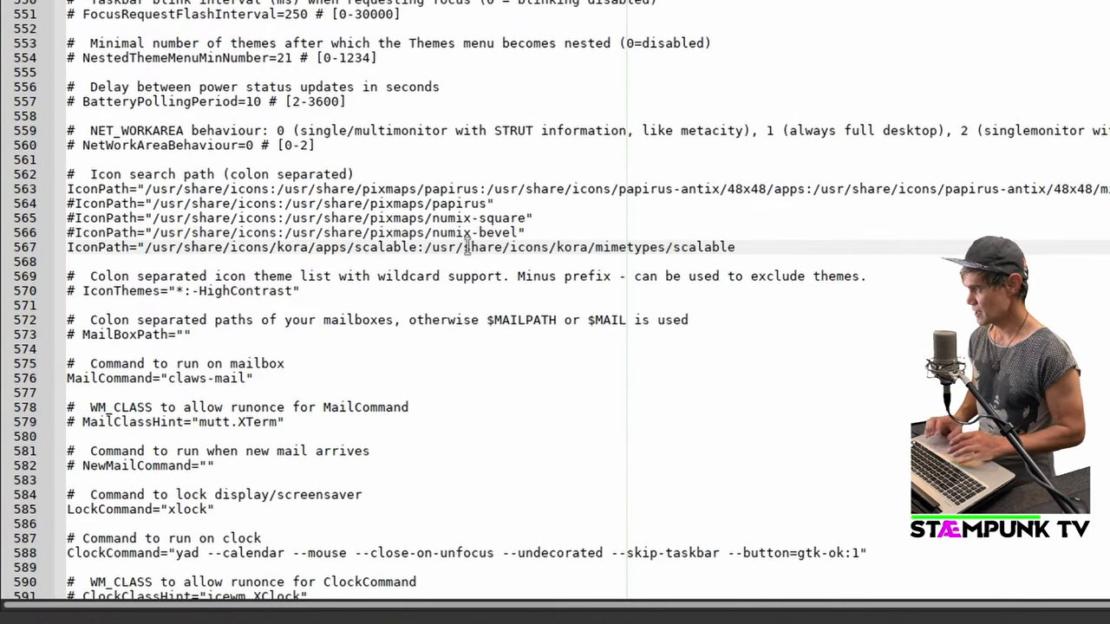
Duplicate the original IconPath line 563 and comment out the original with #
click(485, 188)
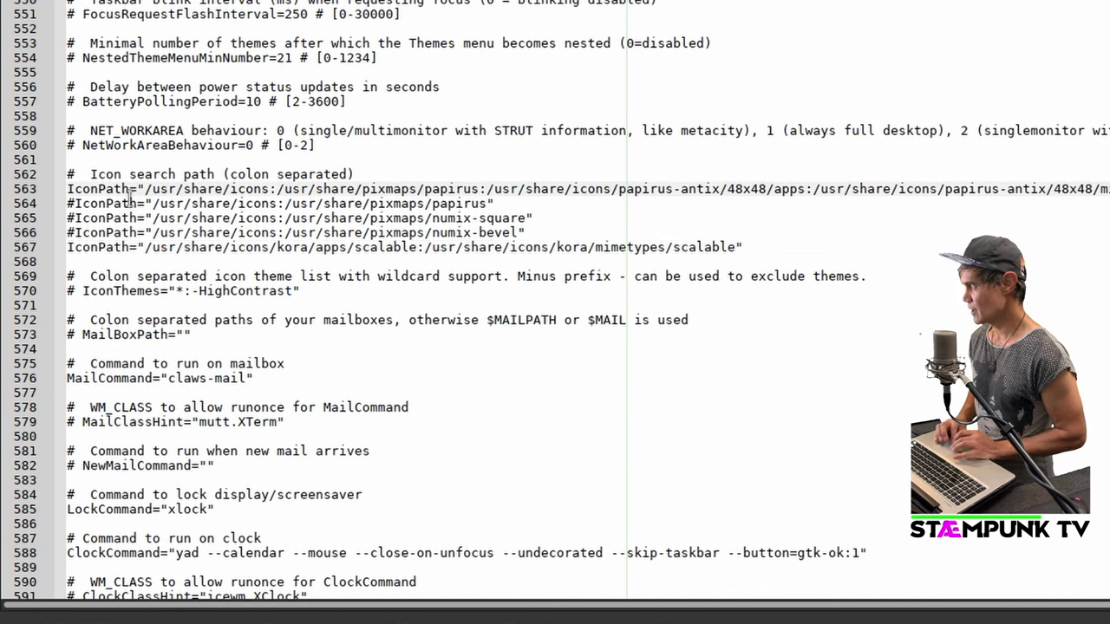
triple_click(80, 189)
key(ctrl+c)
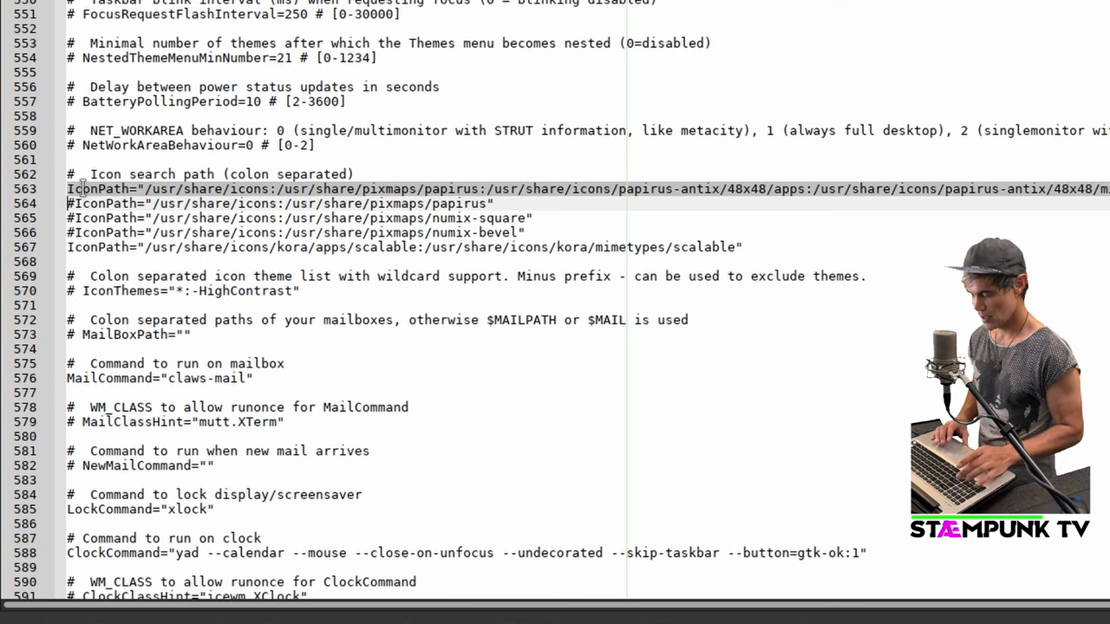
key(Escape)
key(Return)
key(Up)
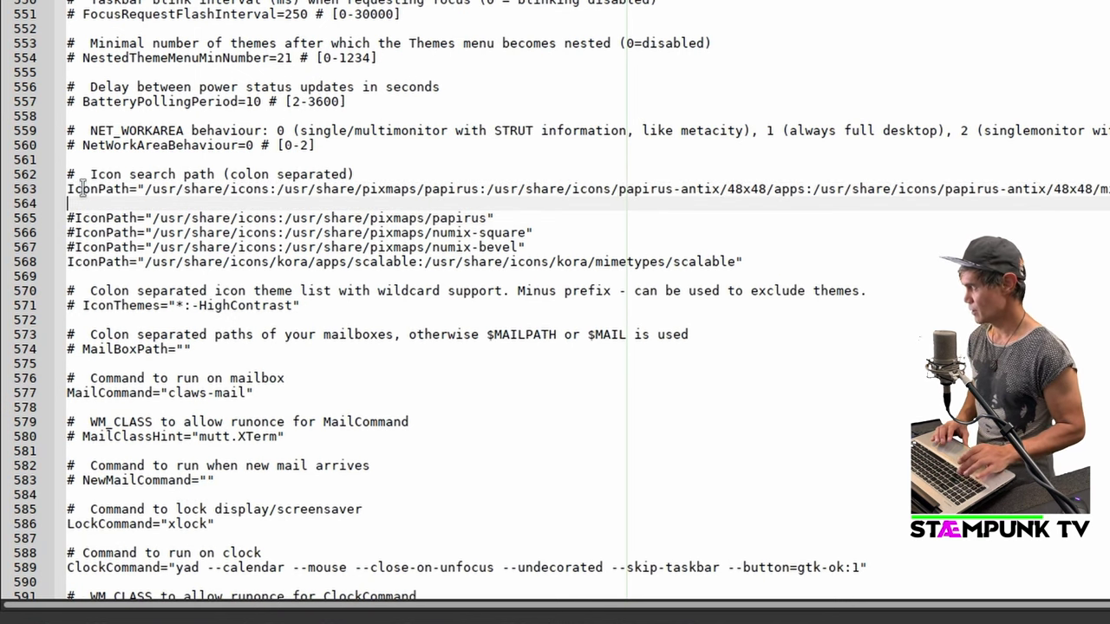
key(ctrl+v)
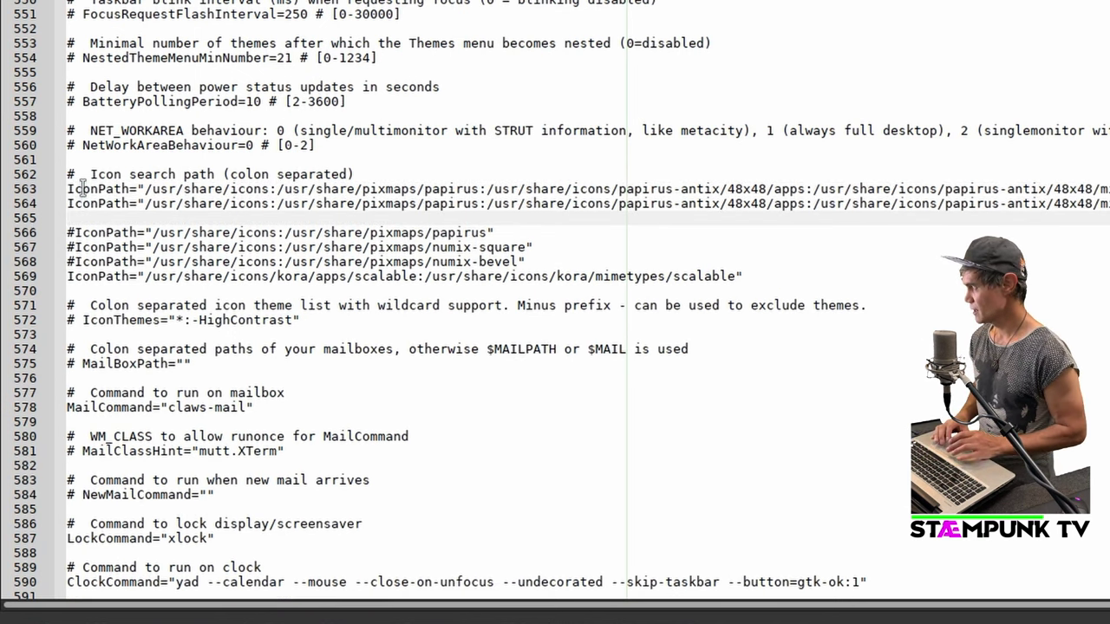
key(BackSpace)
key(Up)
key(Home)
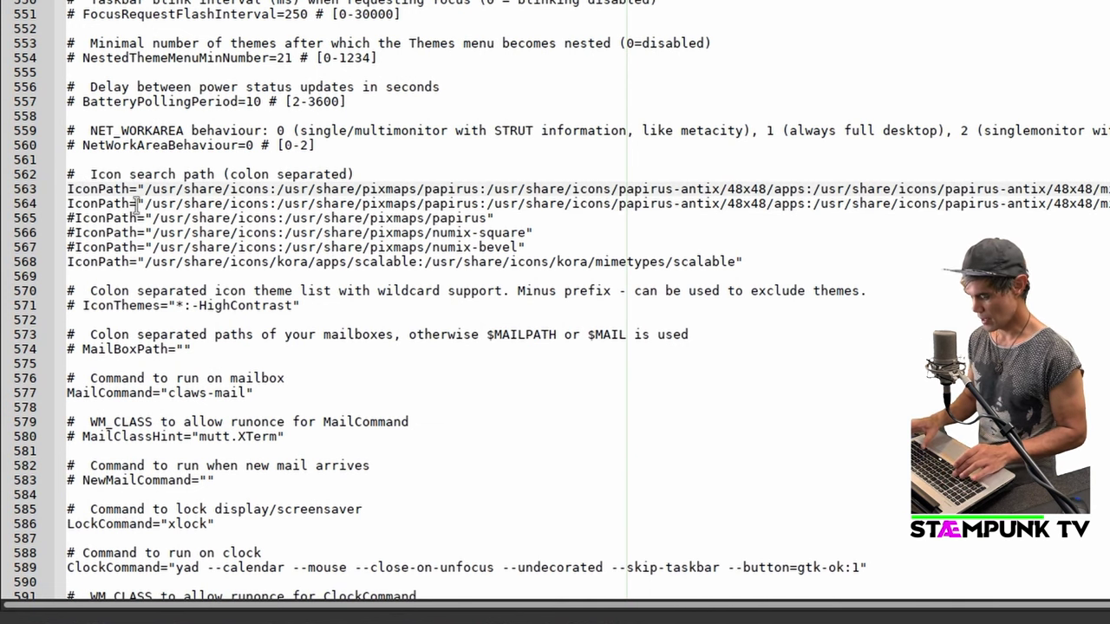
text(#)
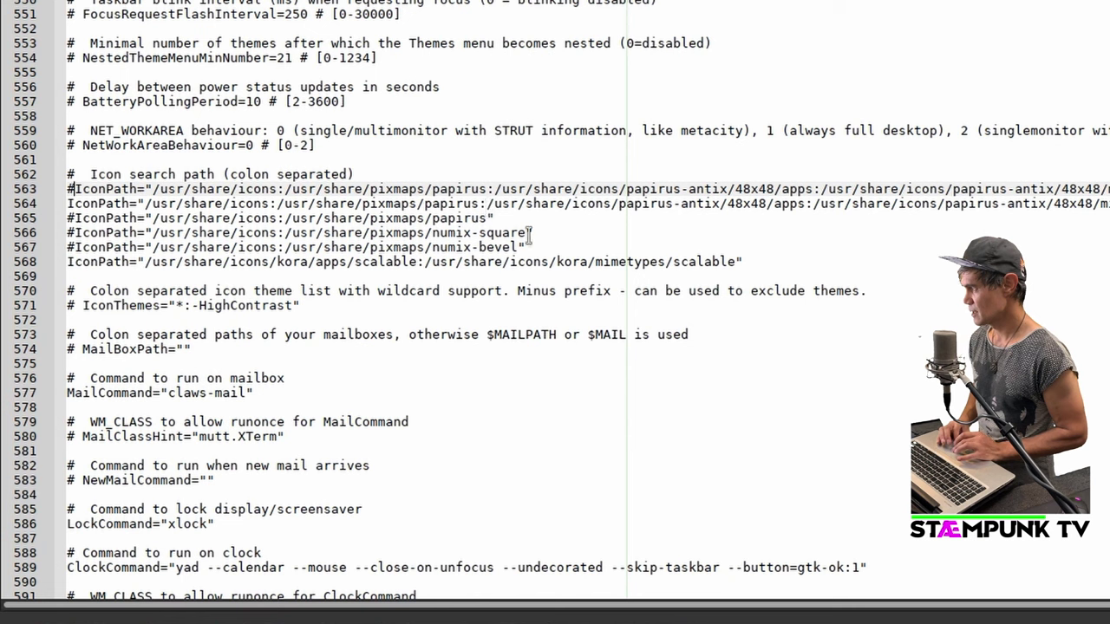
Remove the papirus-antix apps entry from the copied IconPath line and save the preferences file
drag(486, 204, 812, 206)
key(Delete)
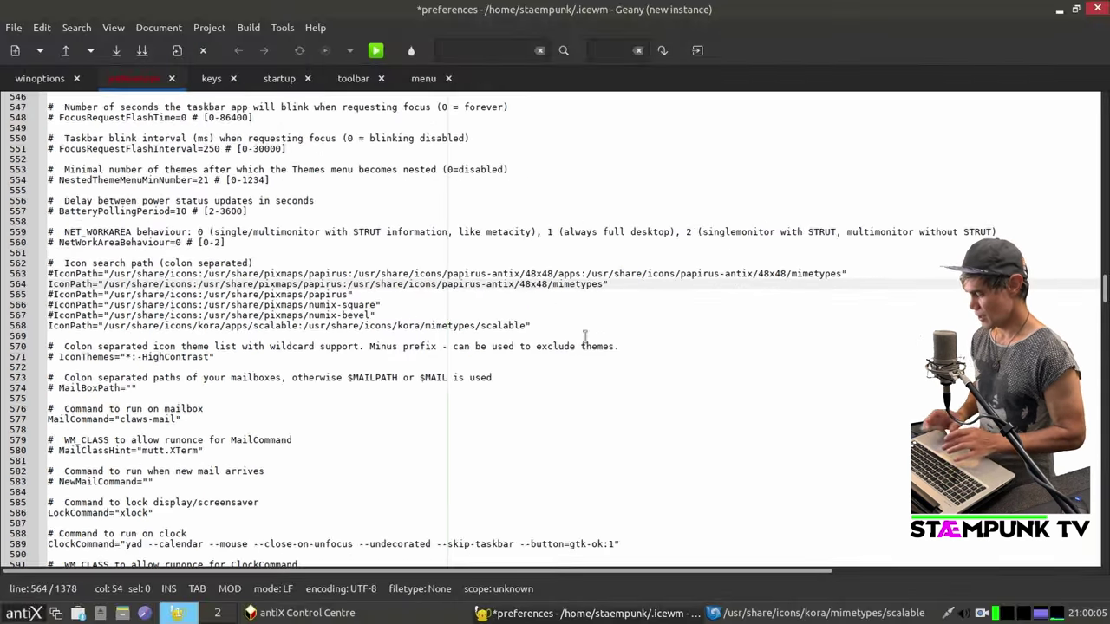
key(ctrl+s)
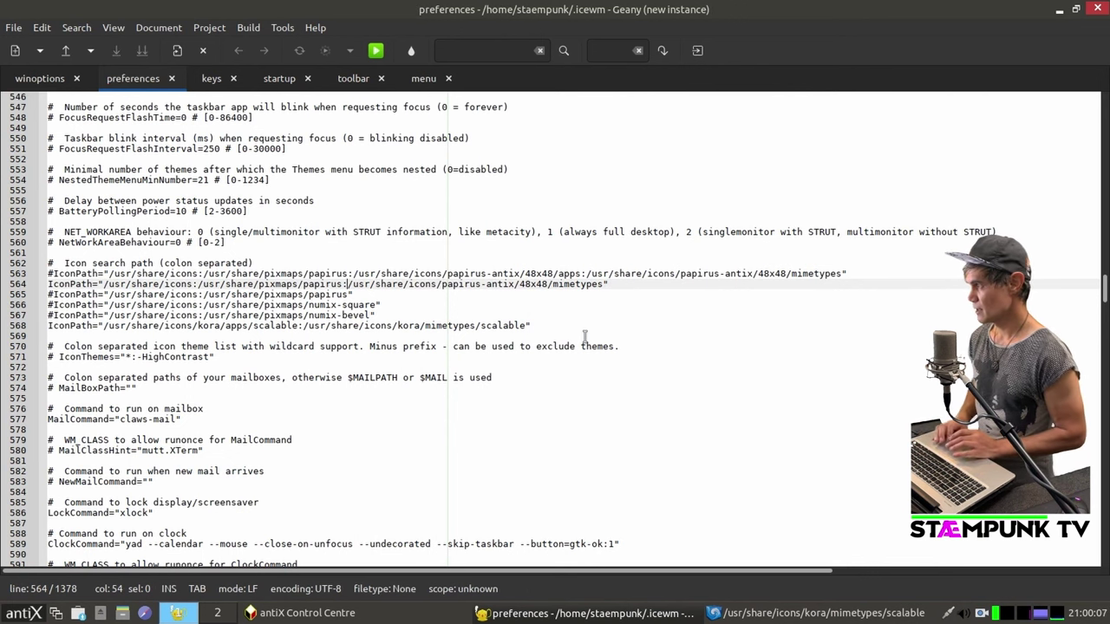
Close Geany, minimize the file manager and restart the IceWM session to load the new icons
click(1099, 8)
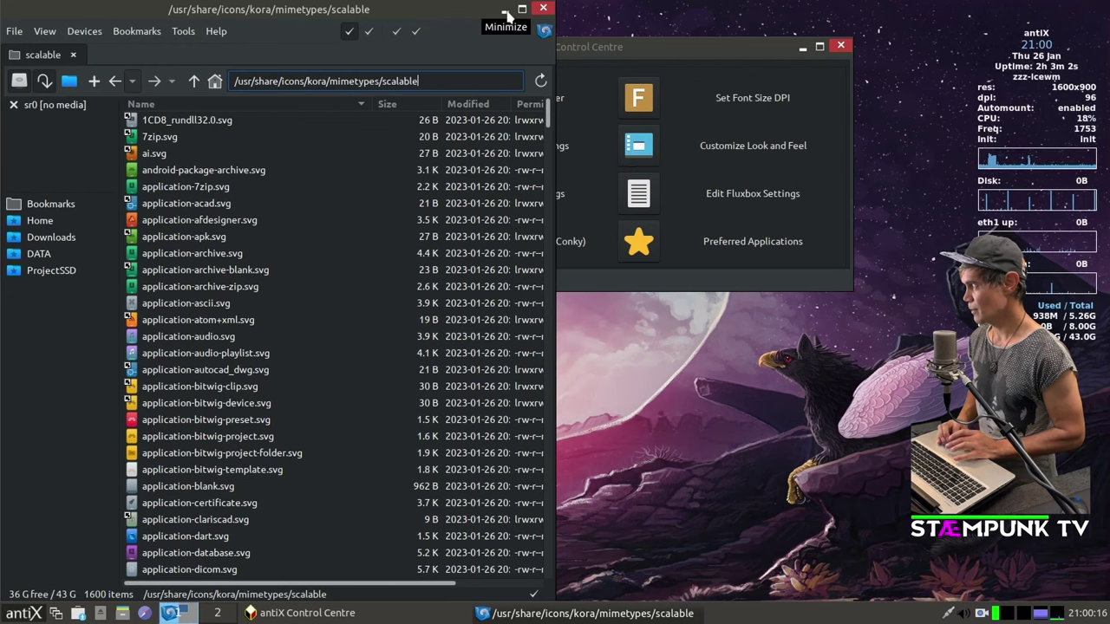
click(507, 12)
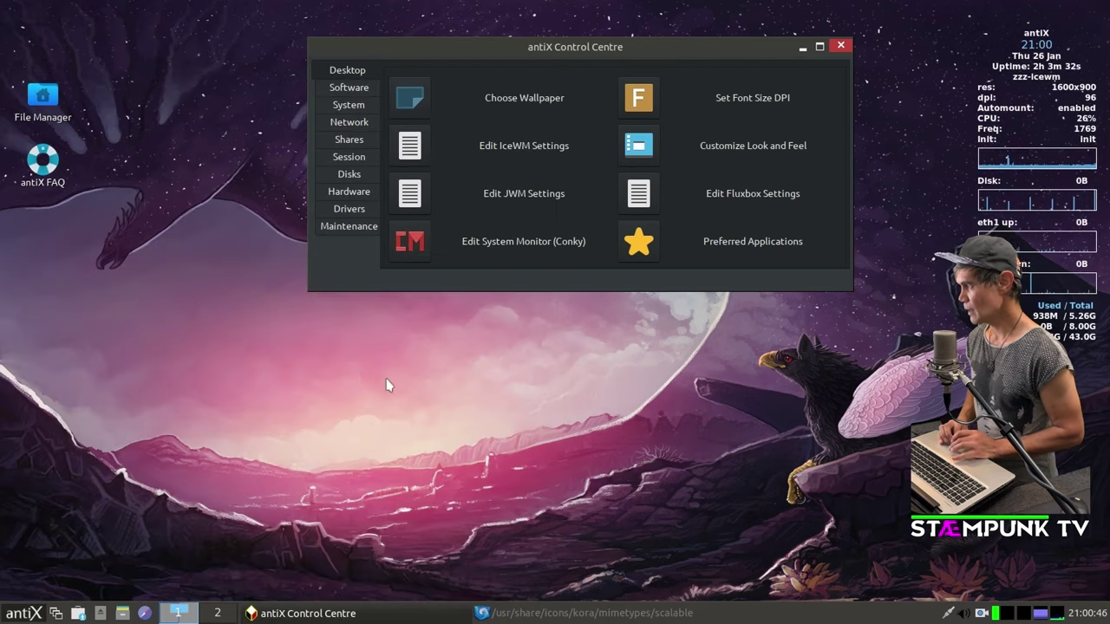
right_click(248, 289)
click(286, 598)
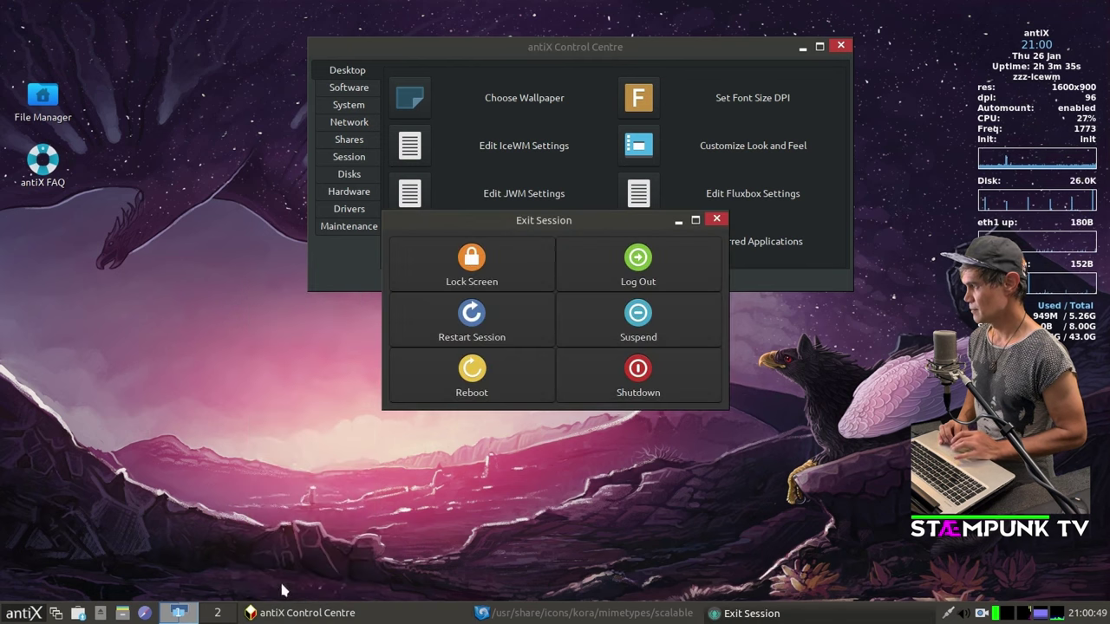
click(440, 327)
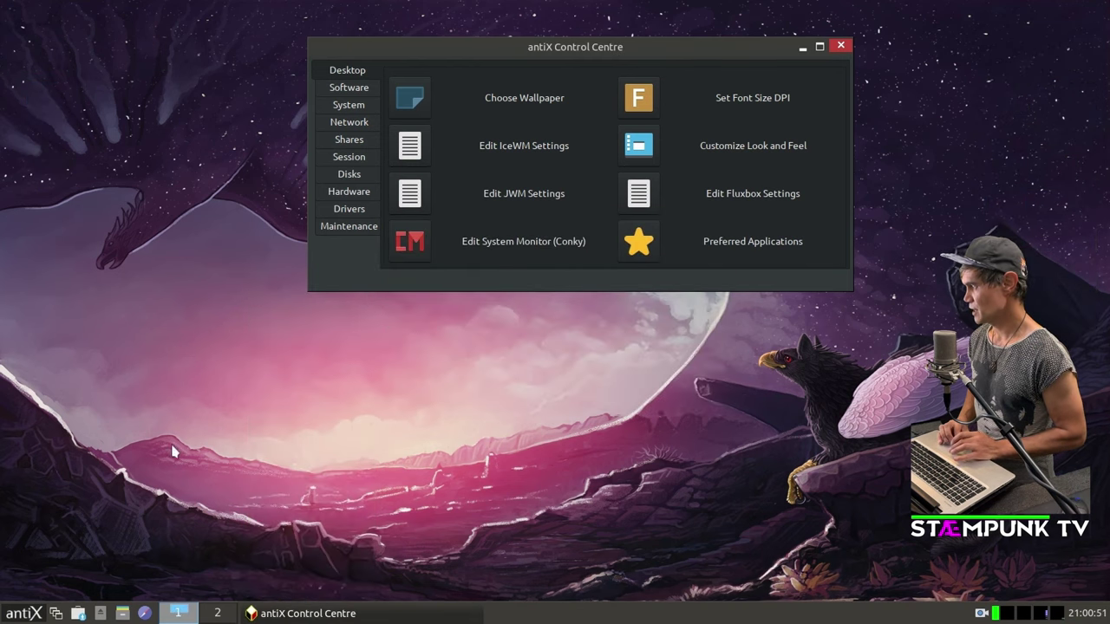
Open the start menu's Applications > Preferences submenu
click(25, 614)
mouse_move(74, 384)
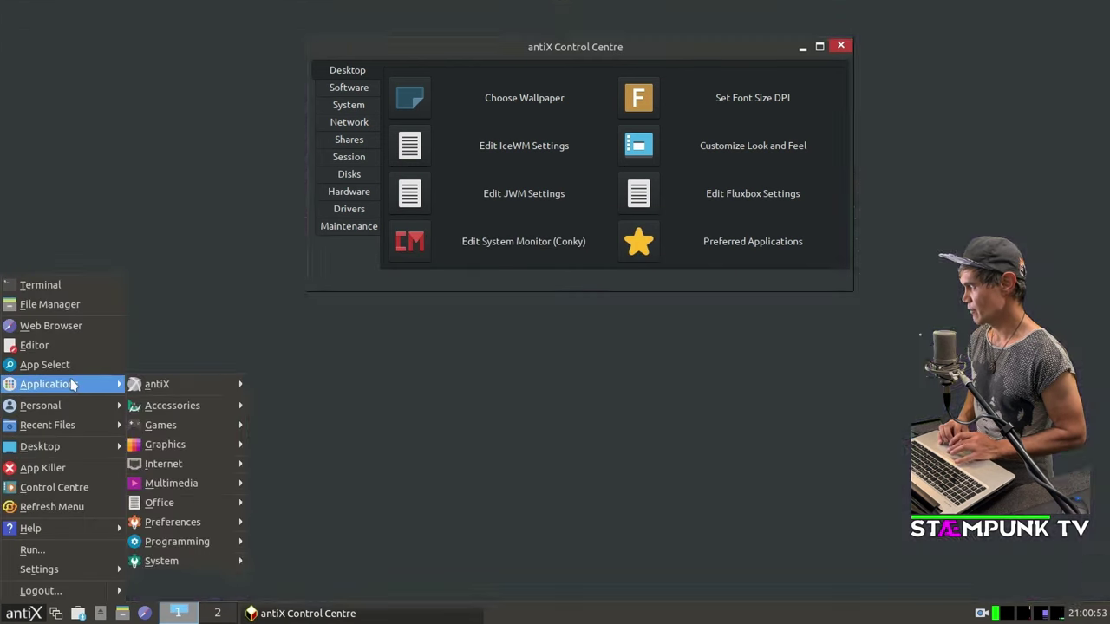
mouse_move(163, 413)
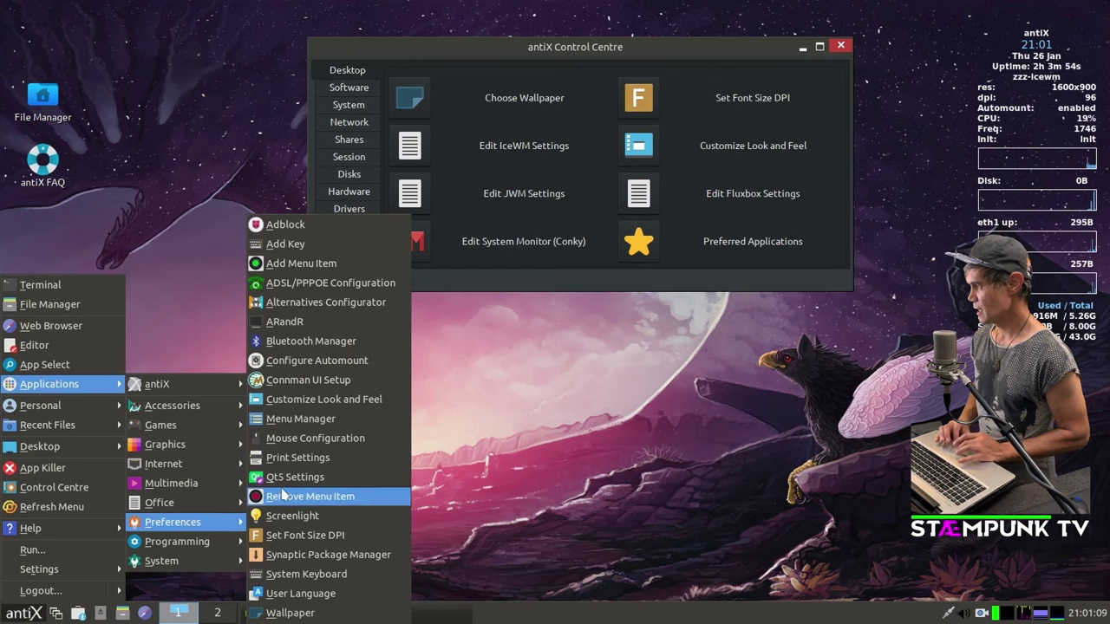
In Menu Manager, choose to show an Applications menu item and pick MEGAsync
click(310, 420)
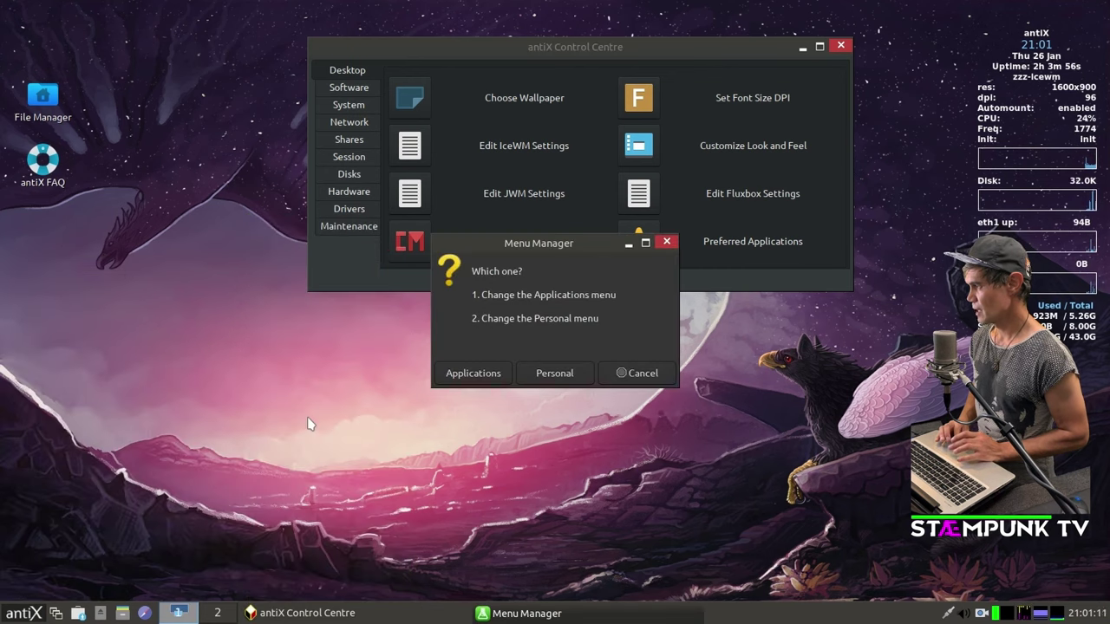
click(460, 368)
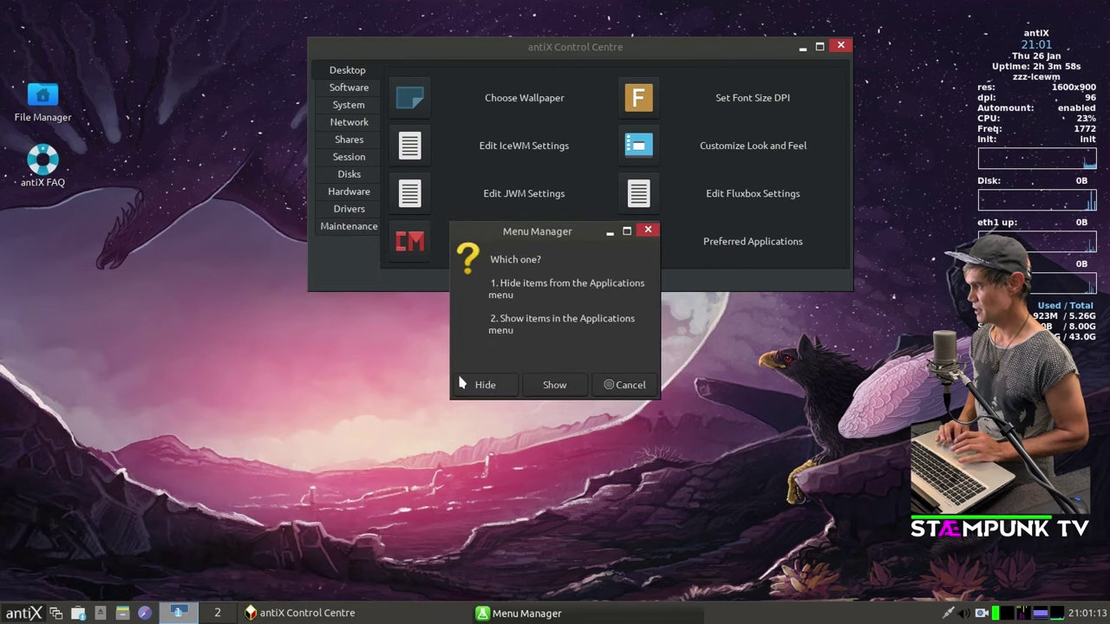
click(553, 386)
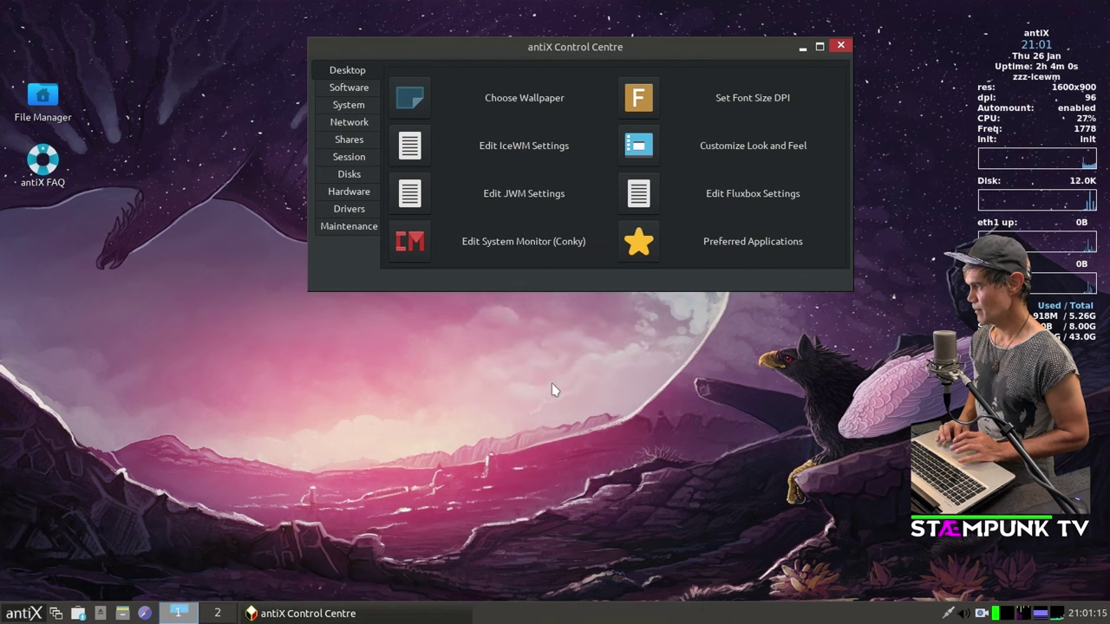
scroll(237, 285, down, 4)
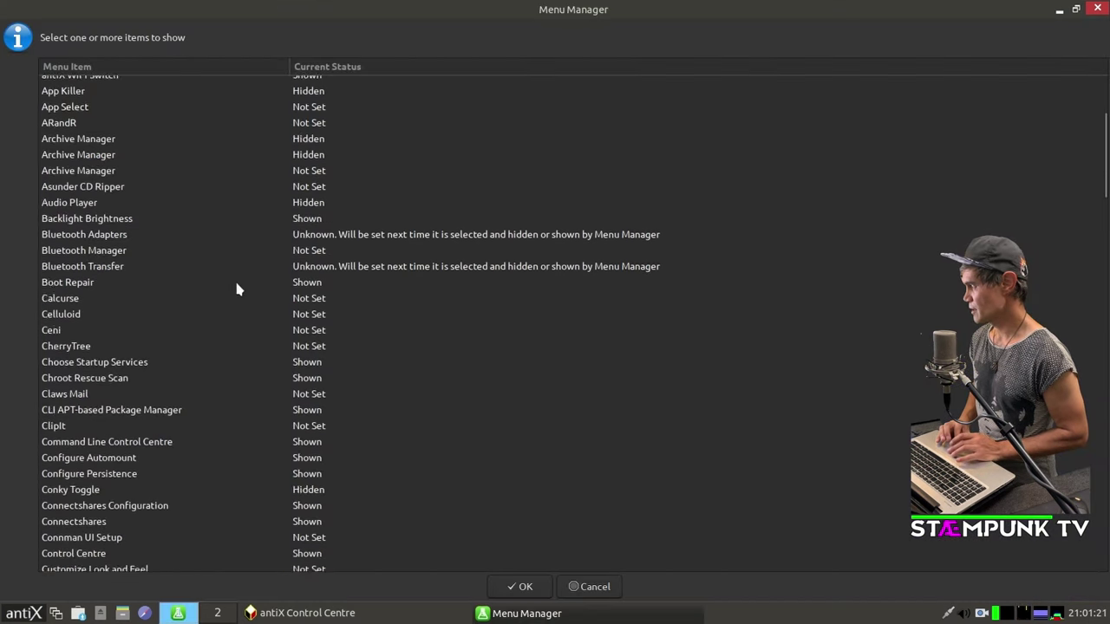
scroll(238, 289, down, 20)
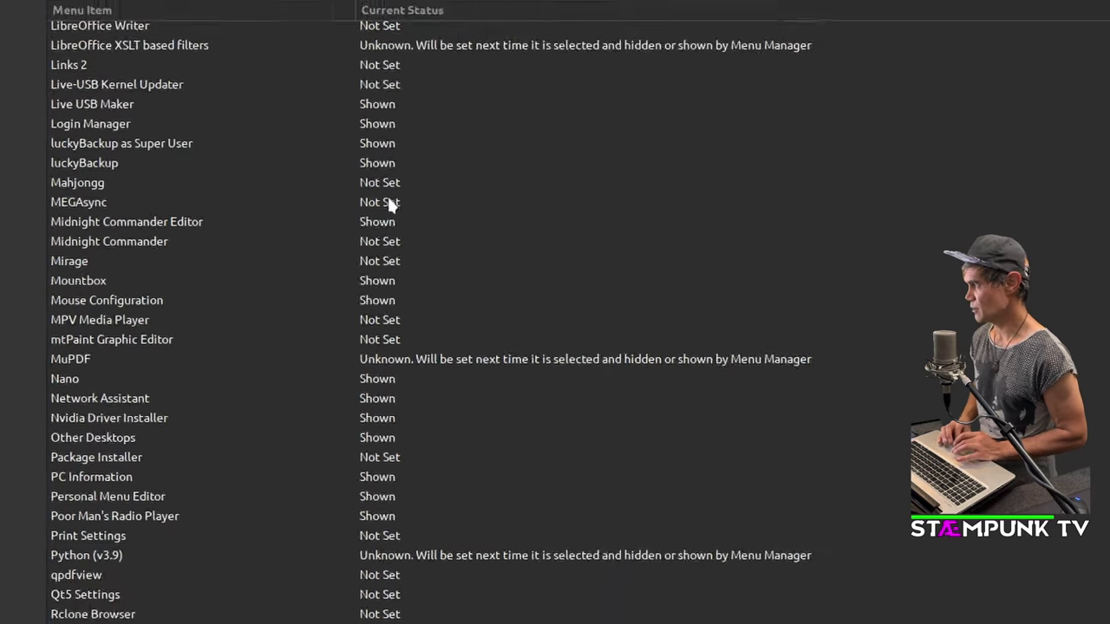
double_click(388, 202)
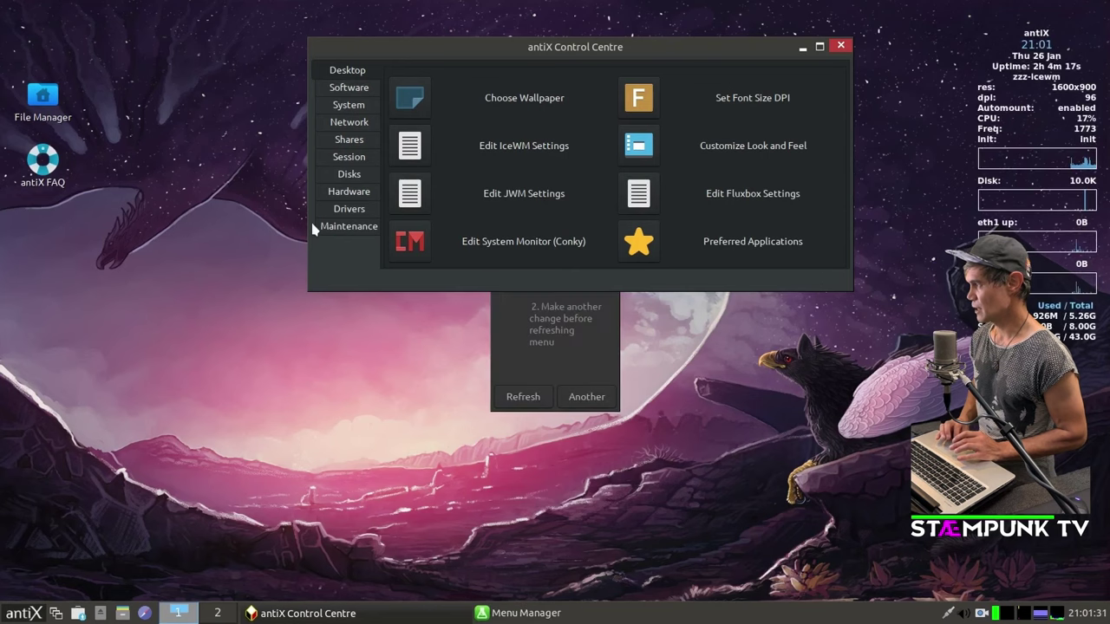
Refresh the menu, then browse the rebuilt Applications submenus and Personal before closing the start menu
click(510, 317)
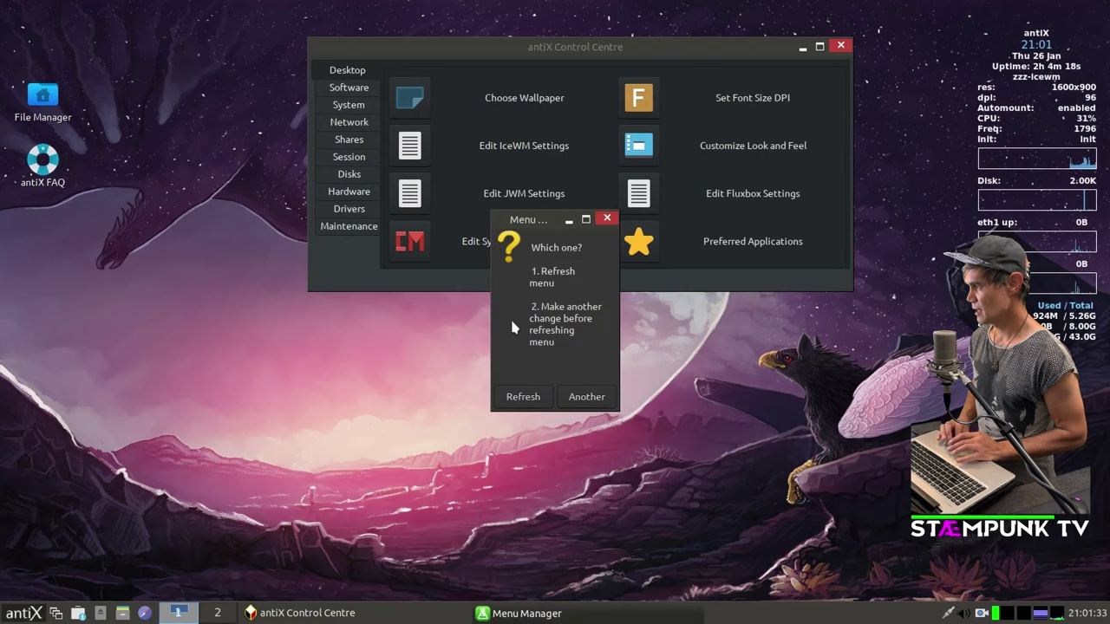
click(518, 400)
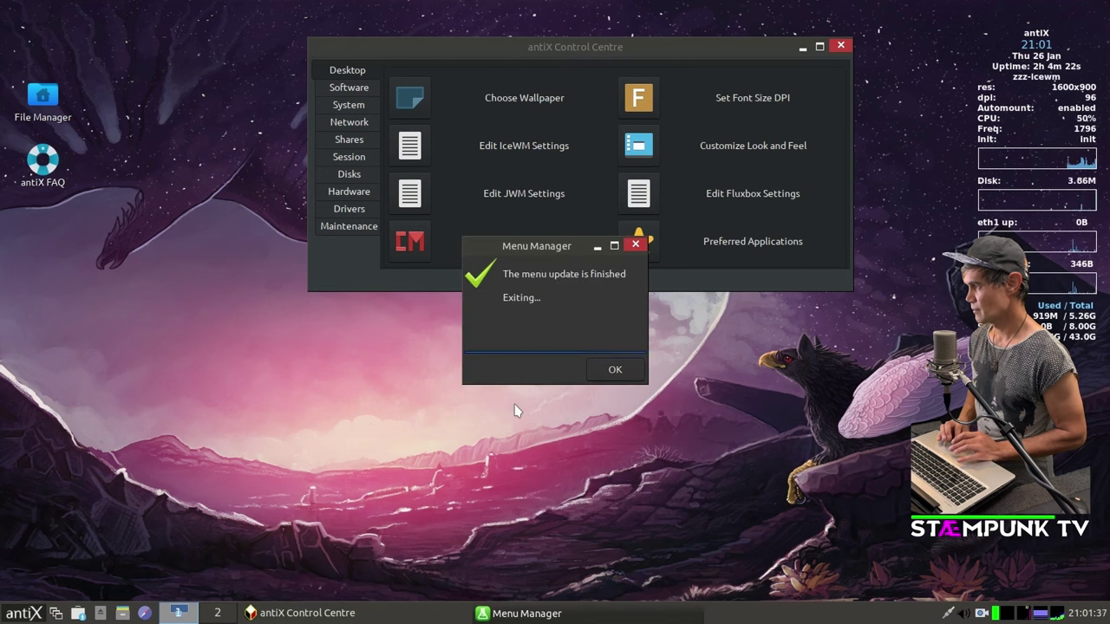
click(24, 614)
mouse_move(76, 391)
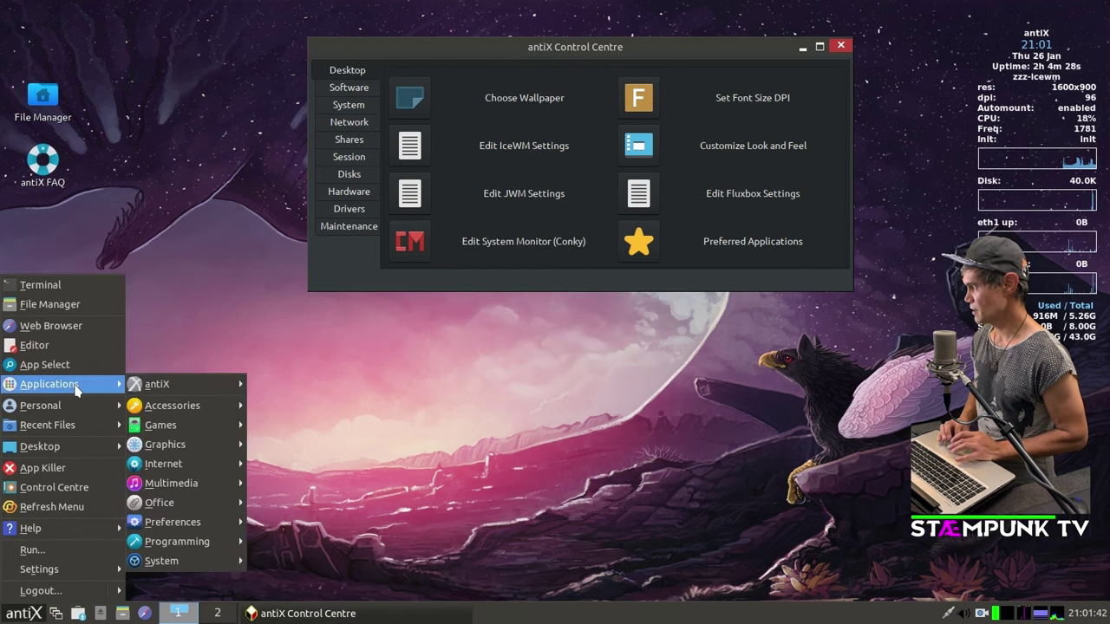
mouse_move(163, 389)
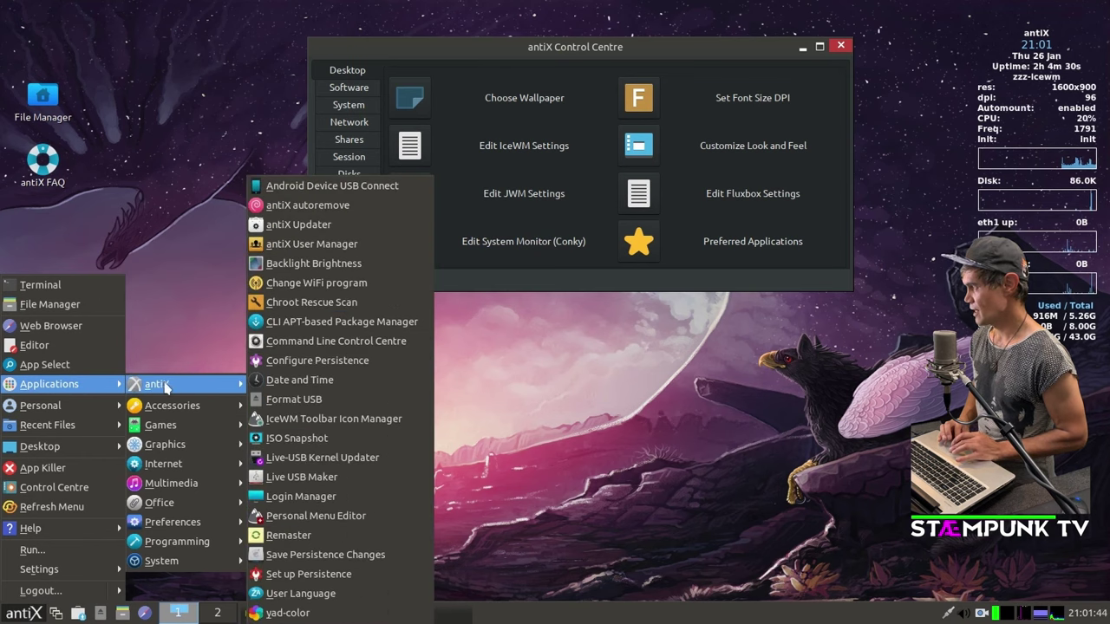
mouse_move(187, 409)
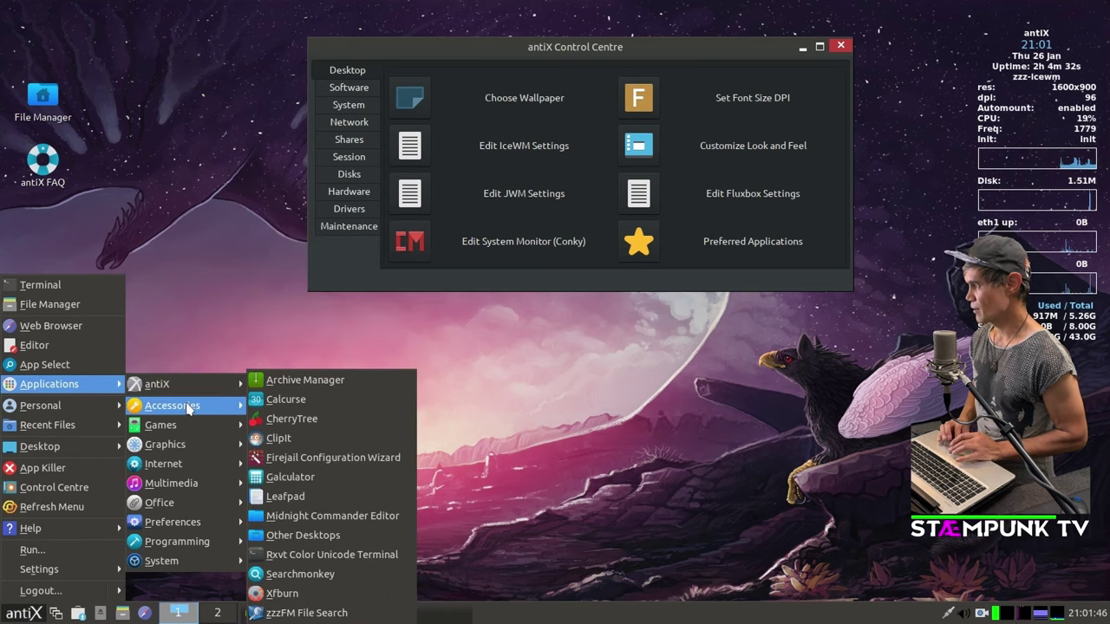
mouse_move(187, 446)
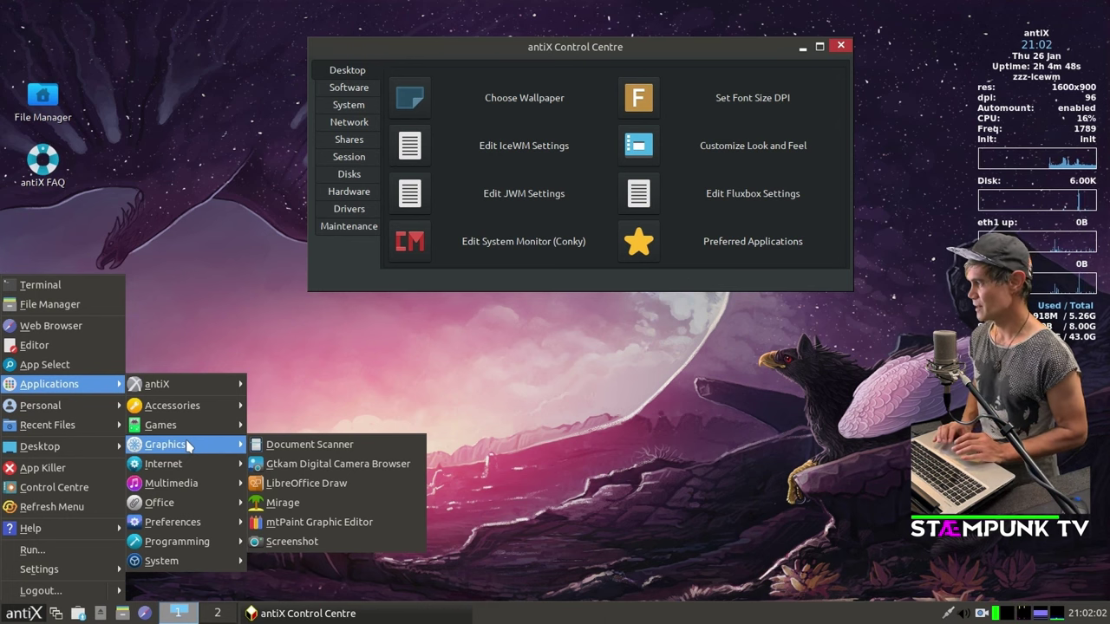
mouse_move(188, 466)
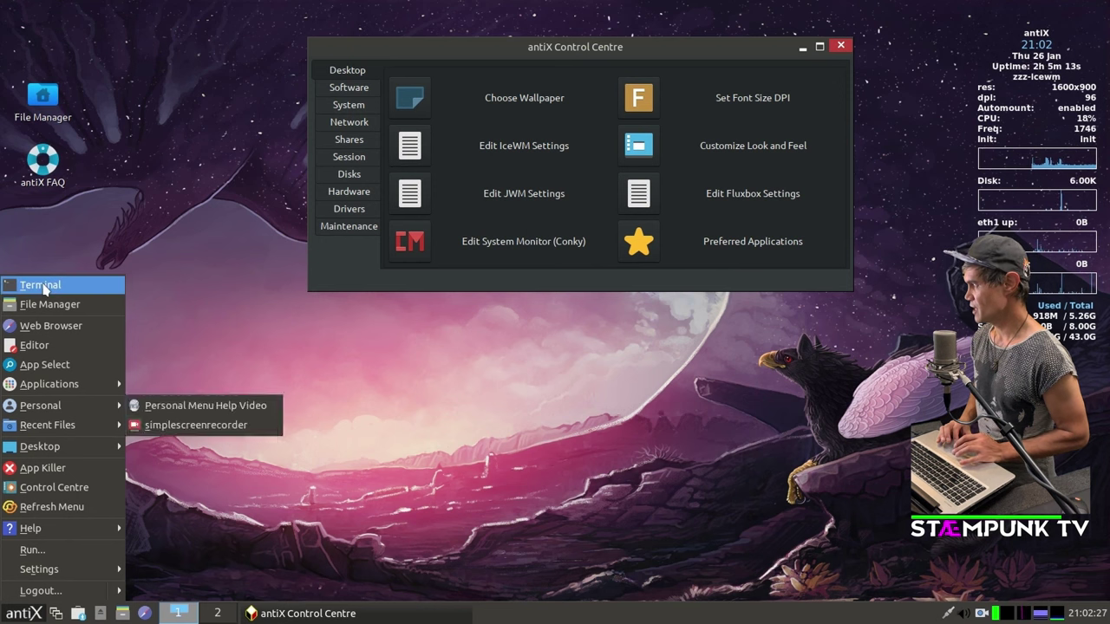
click(192, 159)
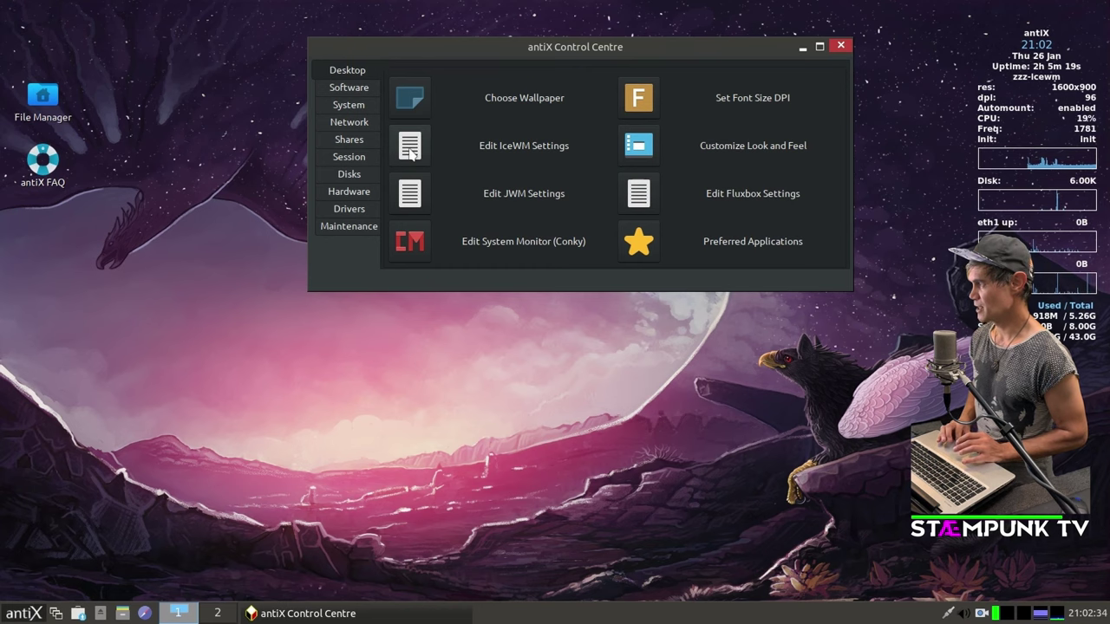
Open the IceWM menu file via Edit IceWM Settings and tile Geany to the right half
click(410, 147)
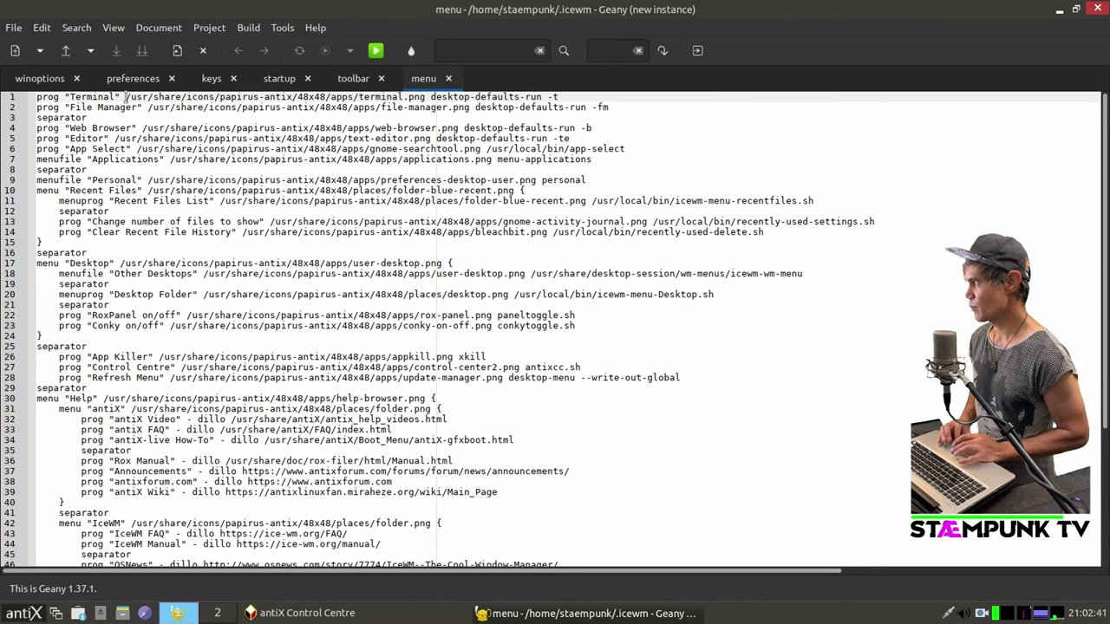
drag(126, 97, 425, 97)
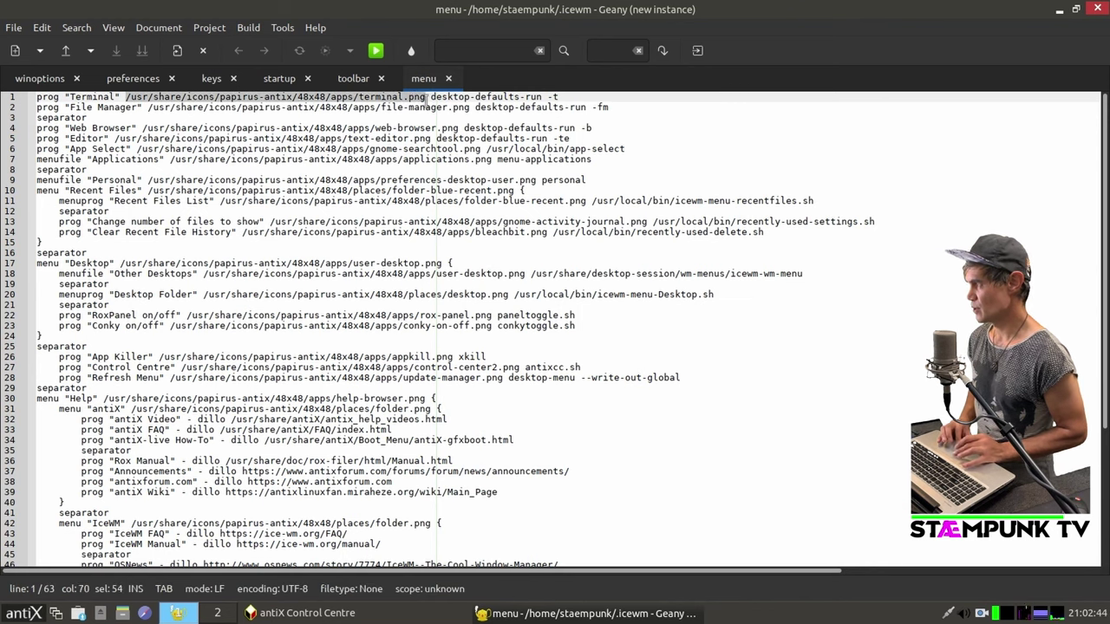
click(343, 179)
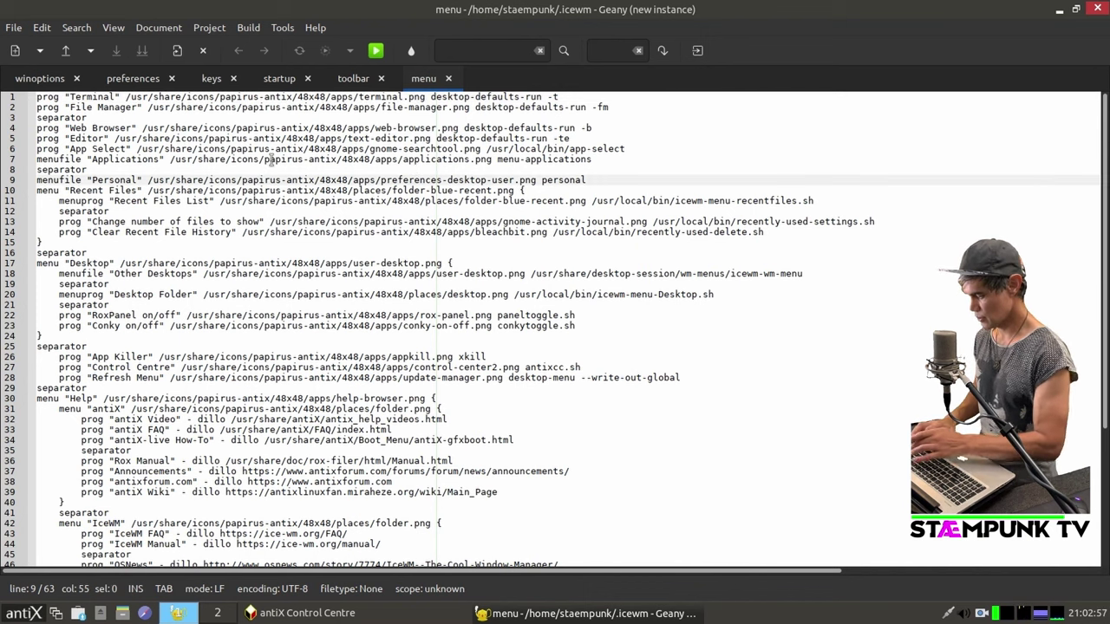
key(super+Right)
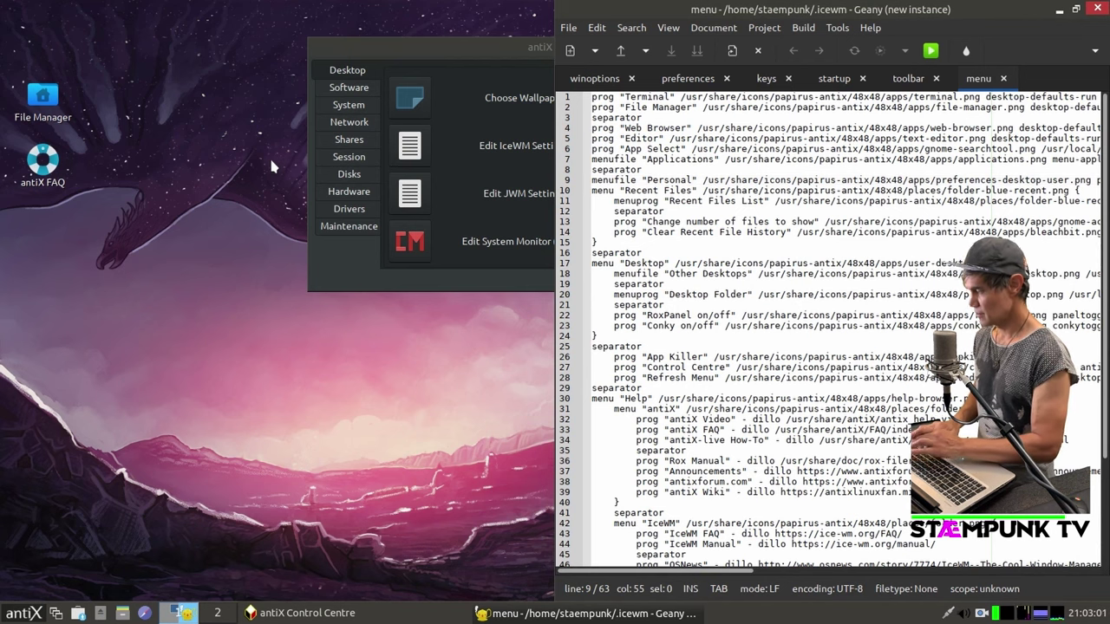
Open zzzFM on the left and browse into the kora apps scalable folder
key(super+e)
click(194, 81)
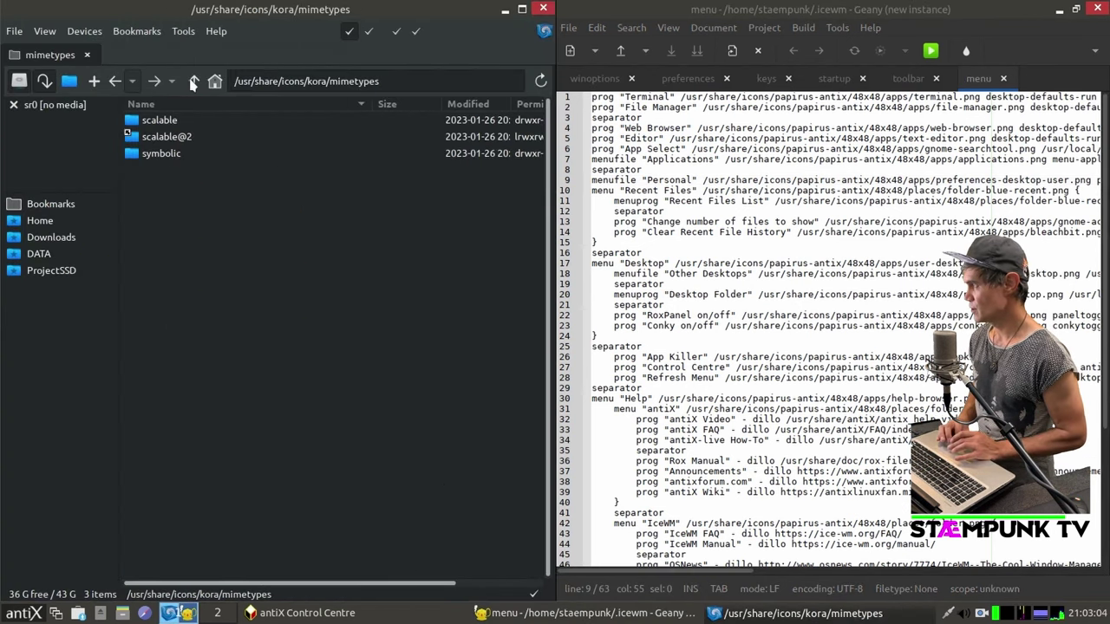
click(194, 81)
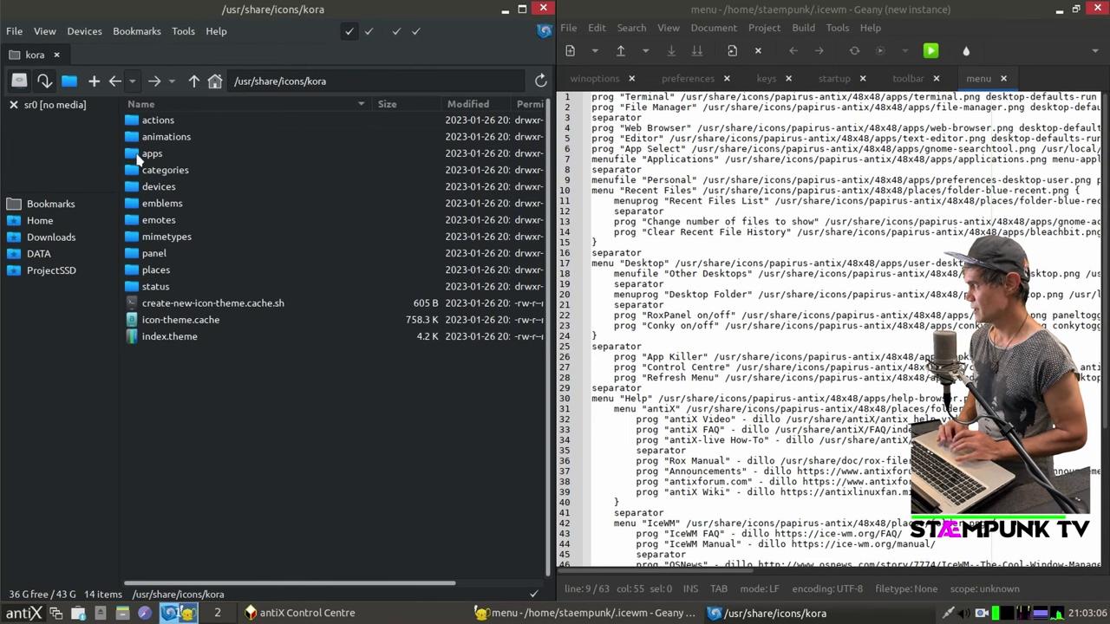
double_click(152, 155)
click(131, 121)
double_click(132, 121)
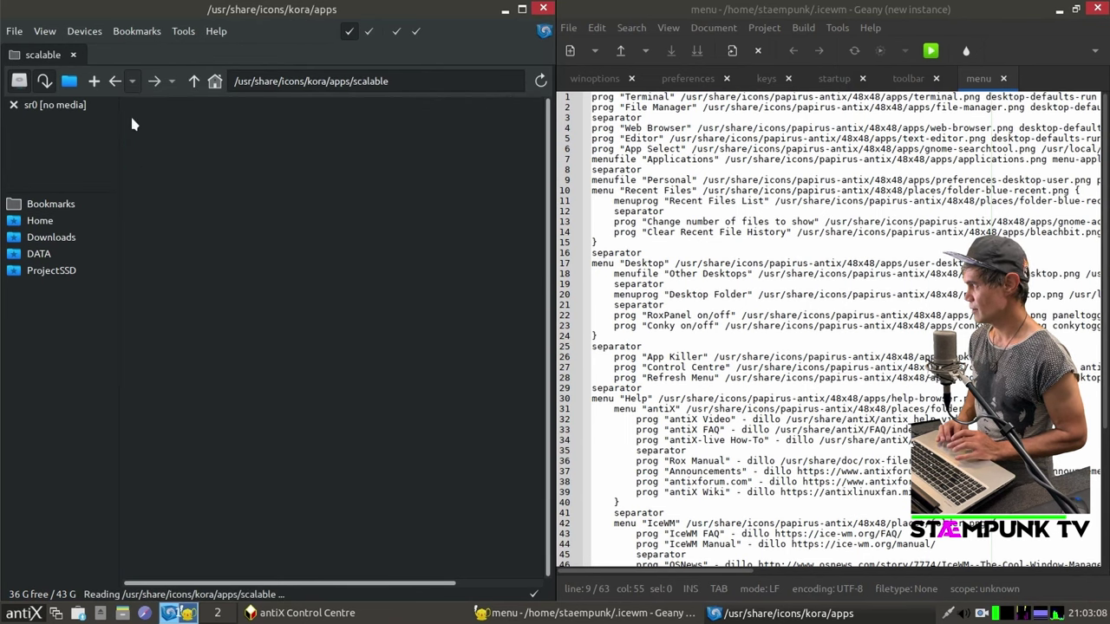
click(194, 80)
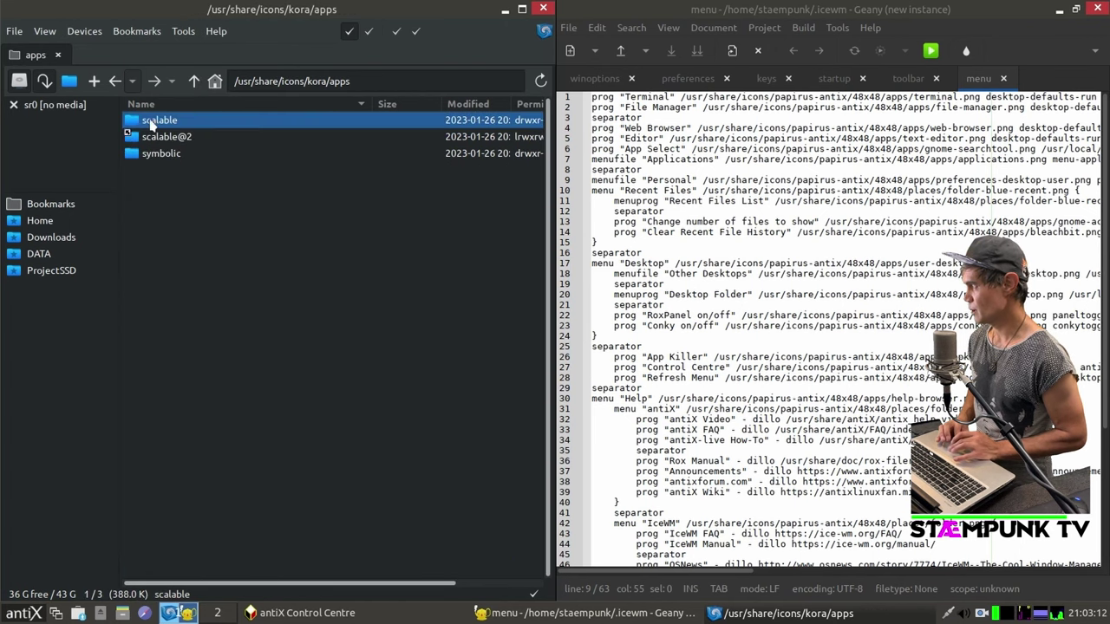
Bookmark the kora apps scalable folder and return into it
right_click(128, 124)
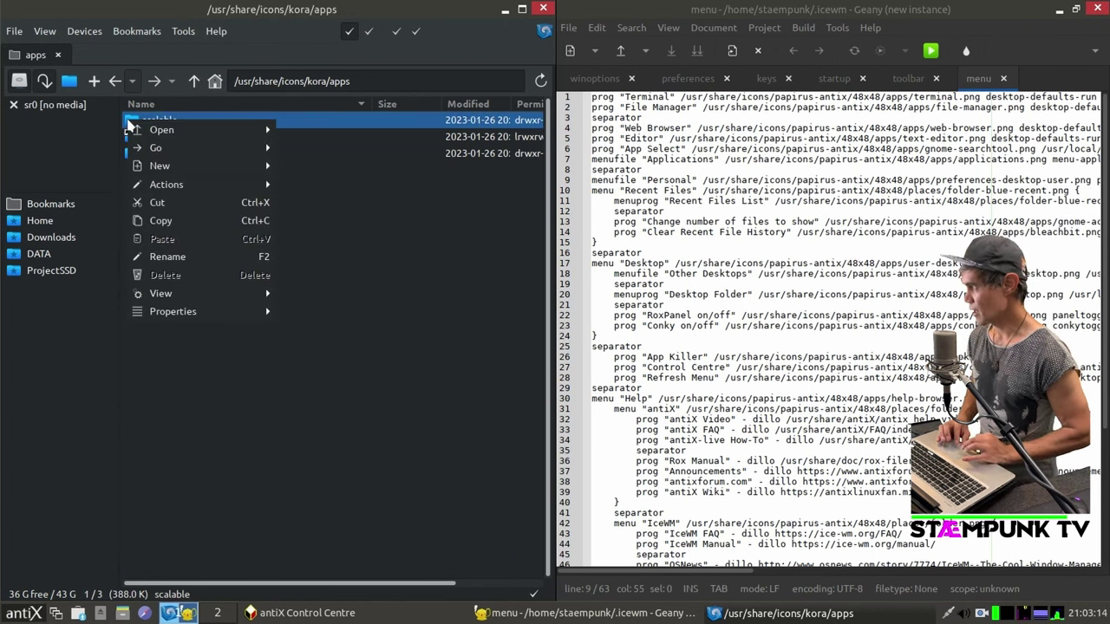
mouse_move(199, 170)
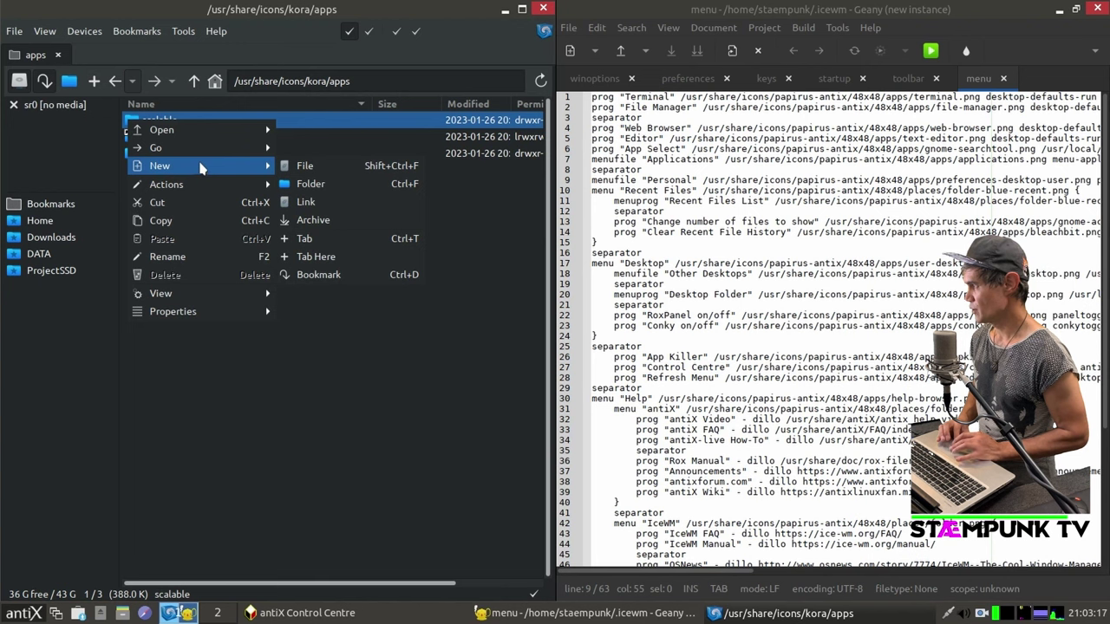
click(319, 275)
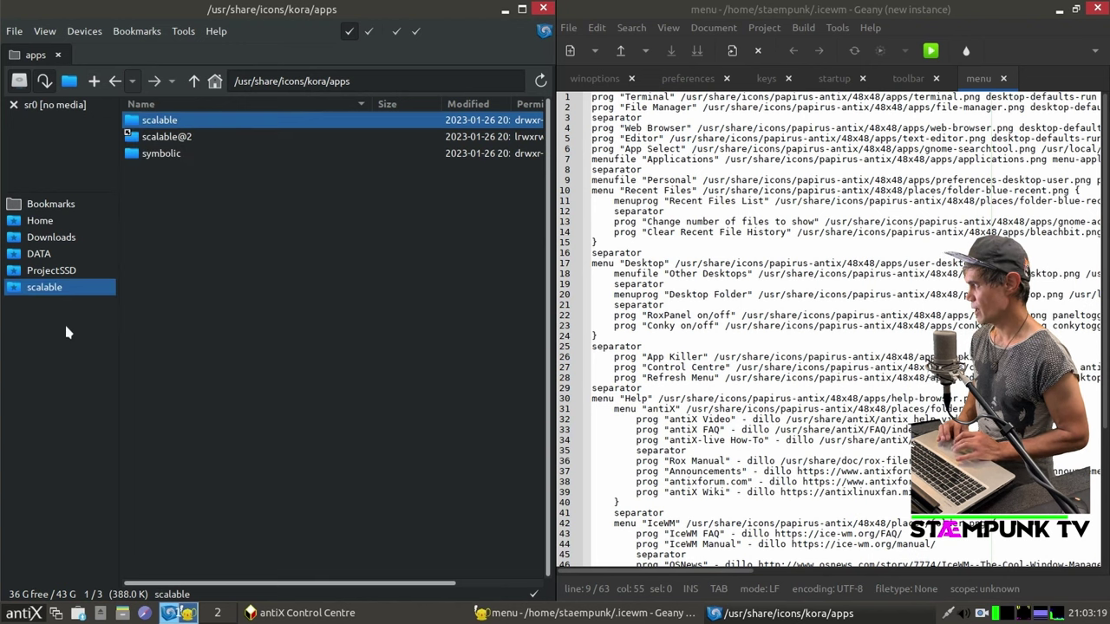
click(39, 292)
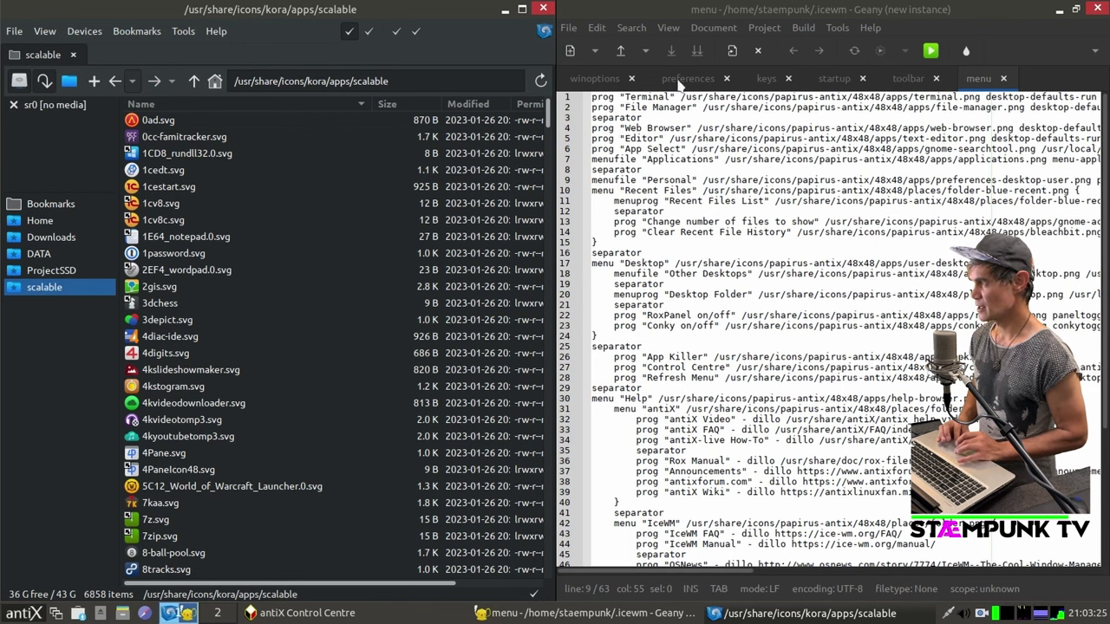
Locate terminal.svg in the scalable folder and copy its full path
click(165, 303)
drag(547, 121, 547, 512)
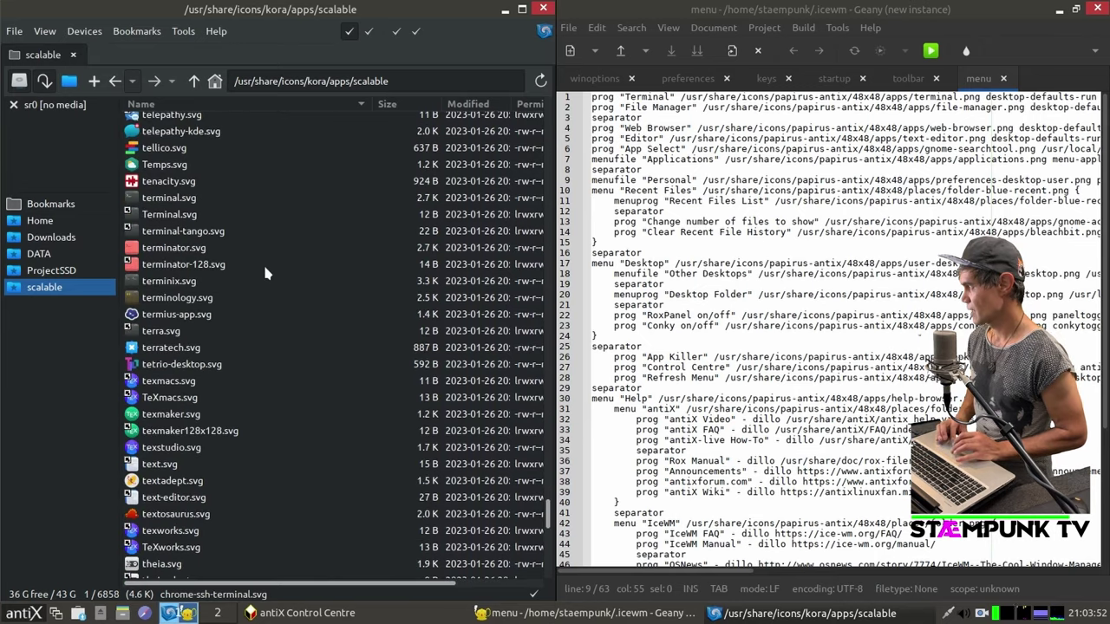
click(171, 201)
right_click(171, 202)
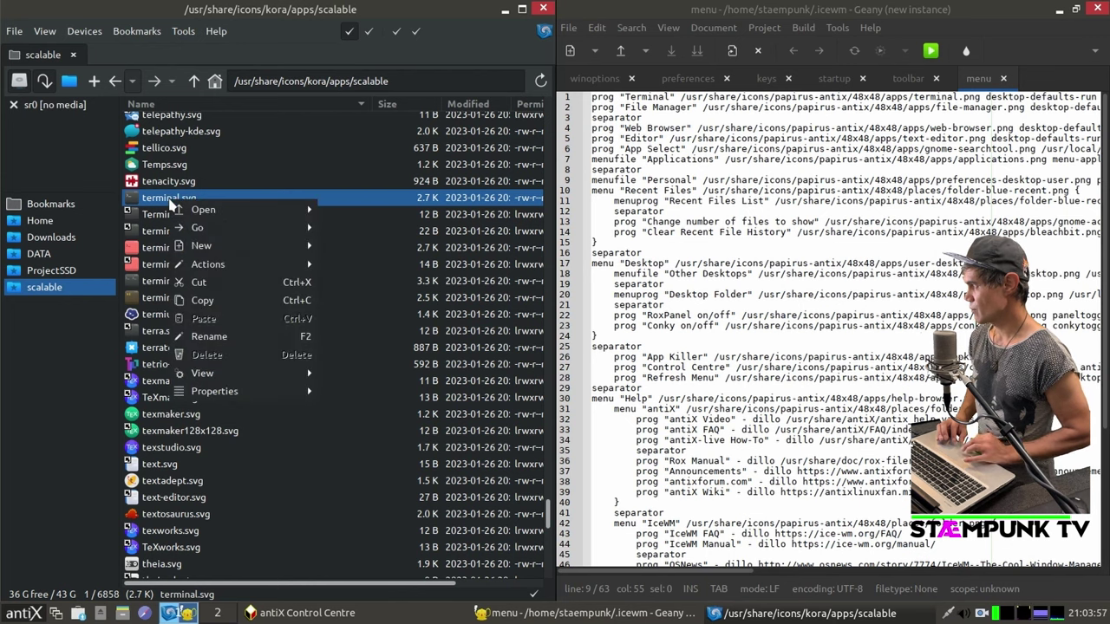
mouse_move(226, 272)
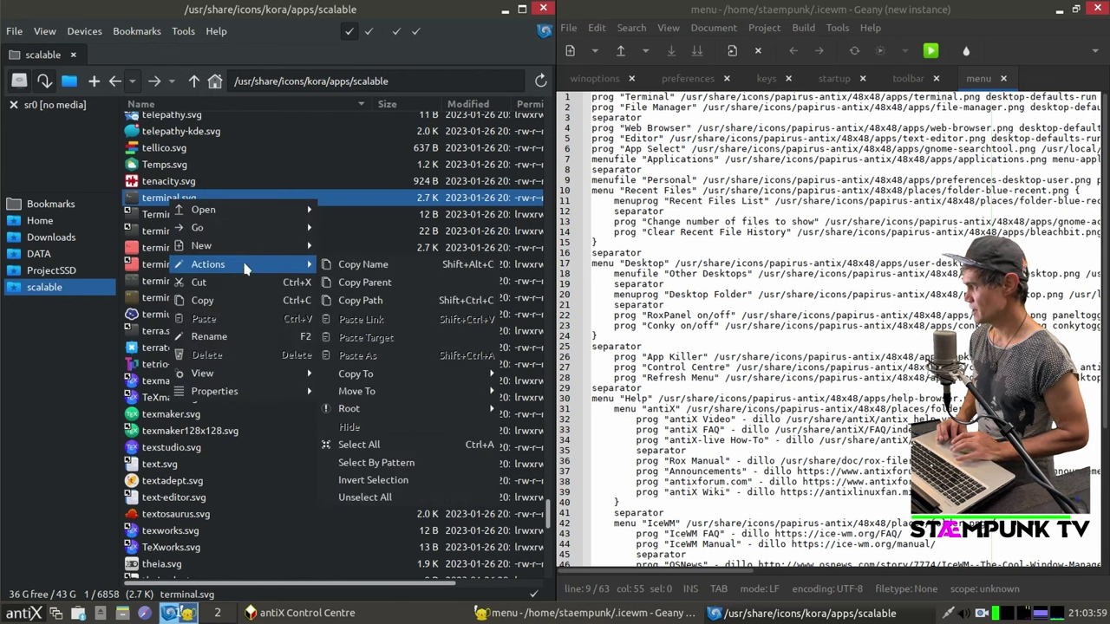
click(378, 297)
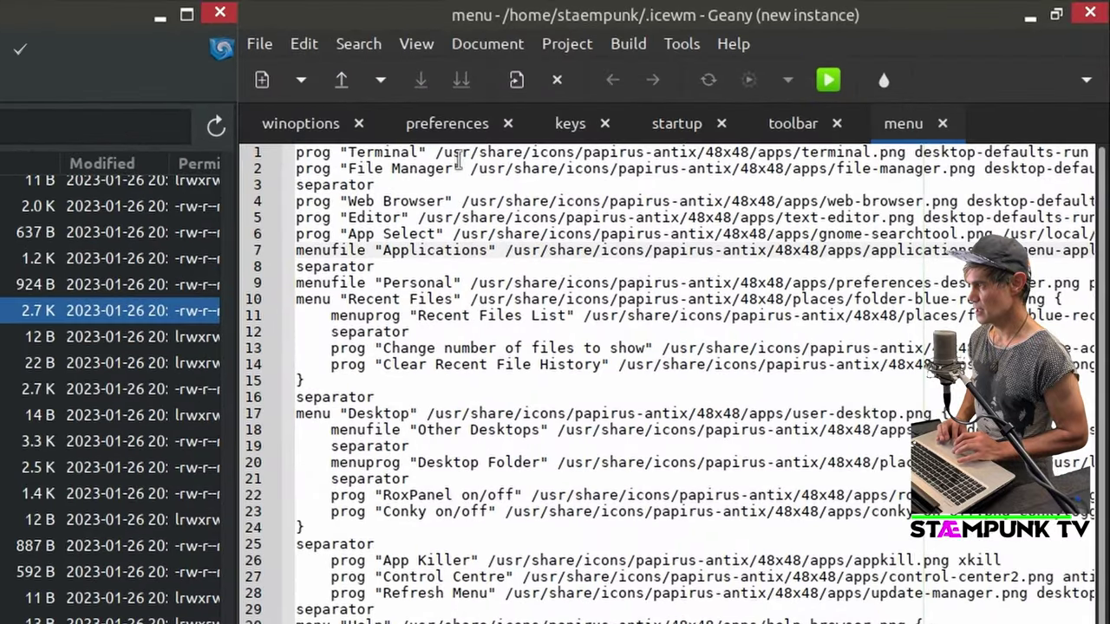
Set the Terminal entry's icon to unquoted /usr/share/icons/kora/apps/scalable/terminal.svg, save, and check the start menu
drag(435, 153, 906, 152)
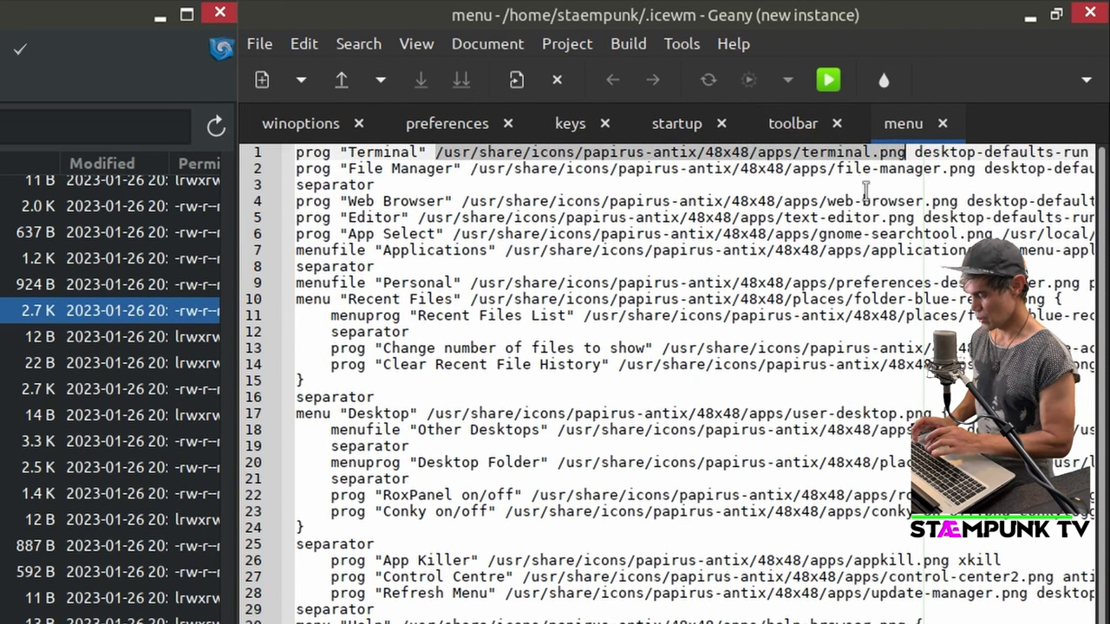
text('/usr/share/icons/kora/apps/scalable/terminal.svg')
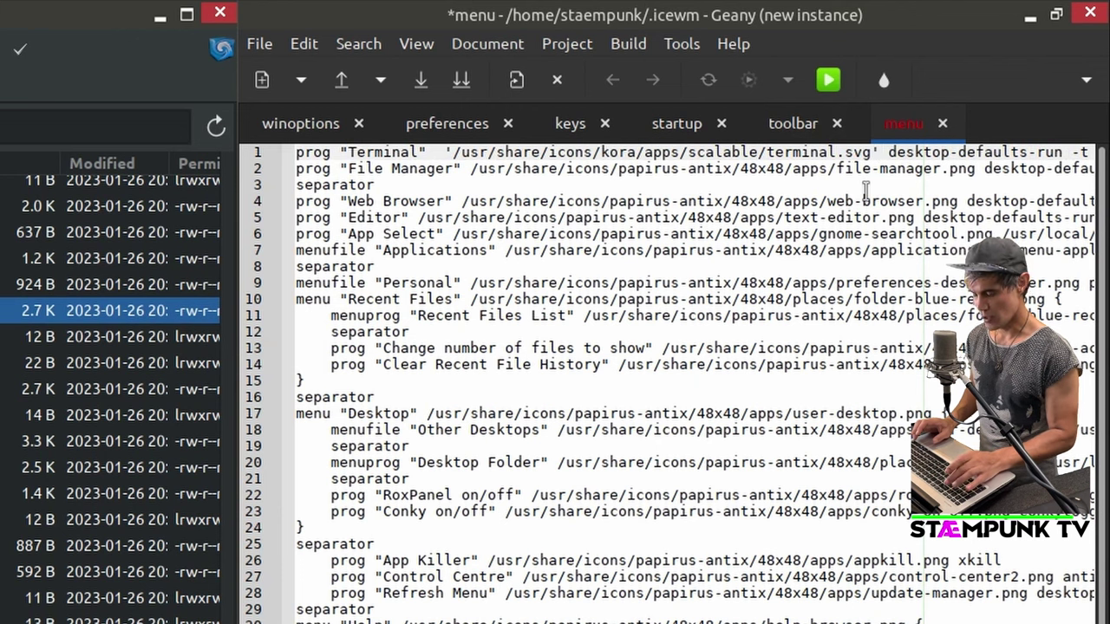
key(BackSpace)
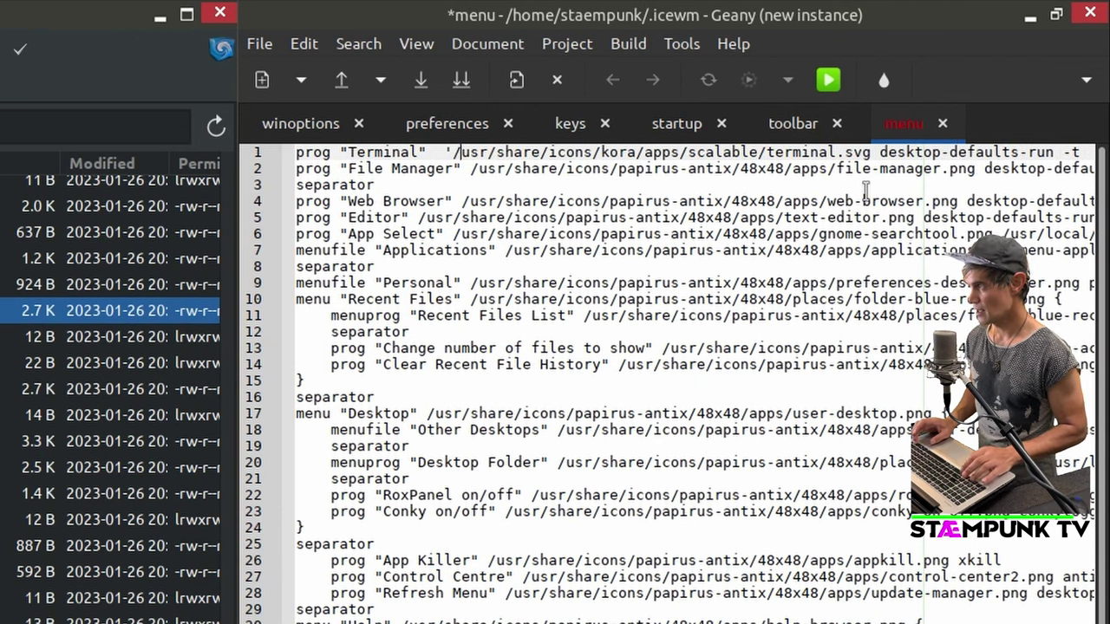
key(BackSpace)
key(BackSpace)
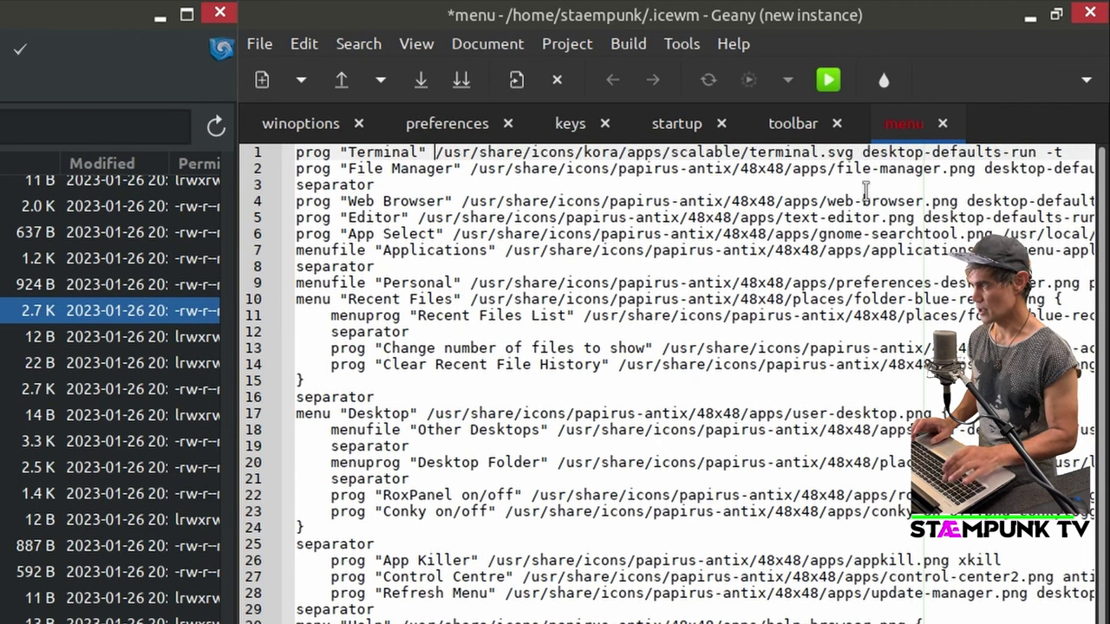
key(ctrl+s)
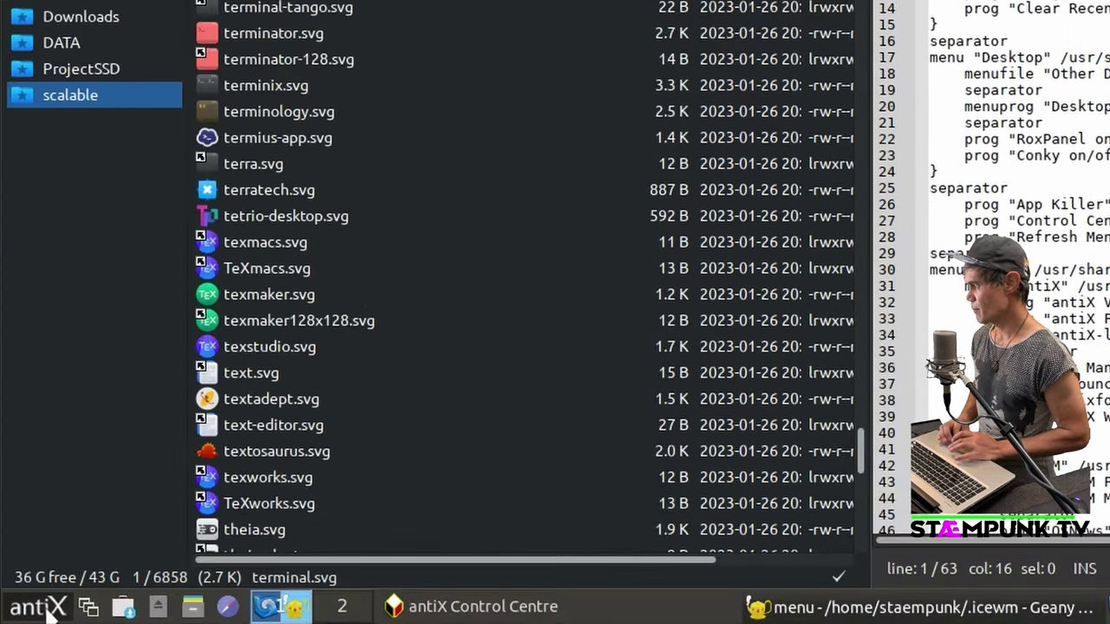
click(44, 608)
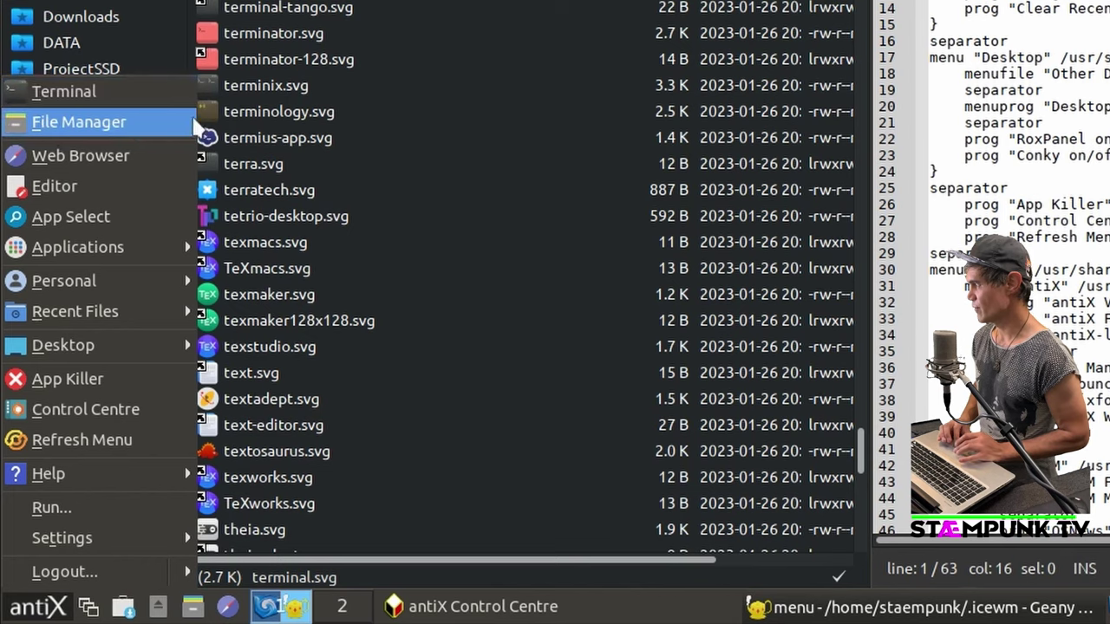
click(299, 115)
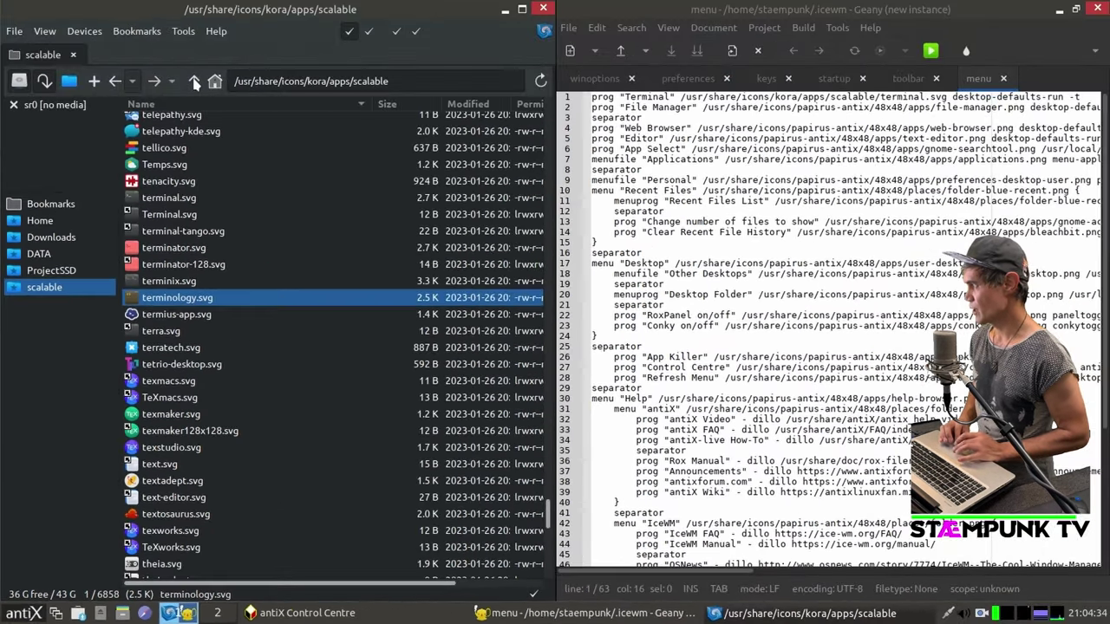
Browse zzzFM to /usr/share/icons/kora/places/scalable and copy folder.svg's full path
click(195, 82)
click(195, 81)
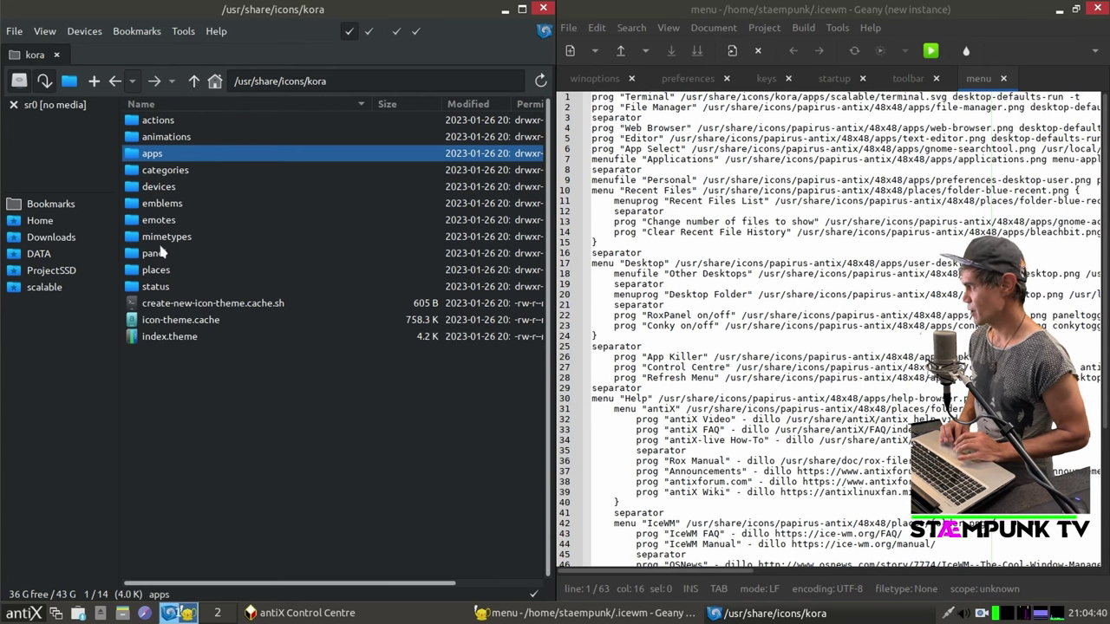
double_click(138, 270)
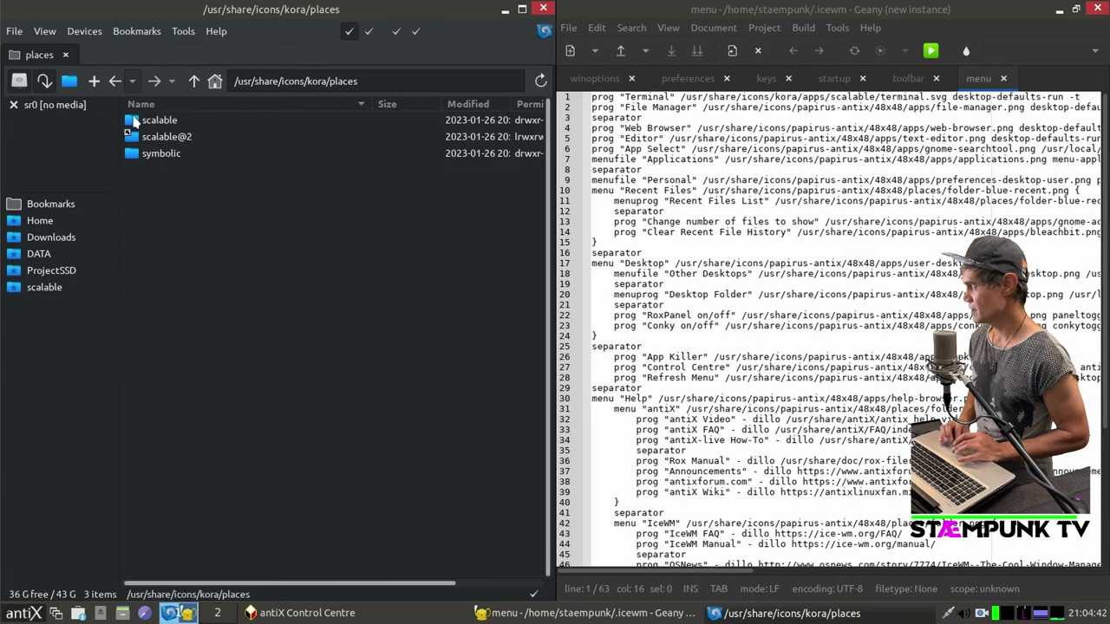
double_click(136, 121)
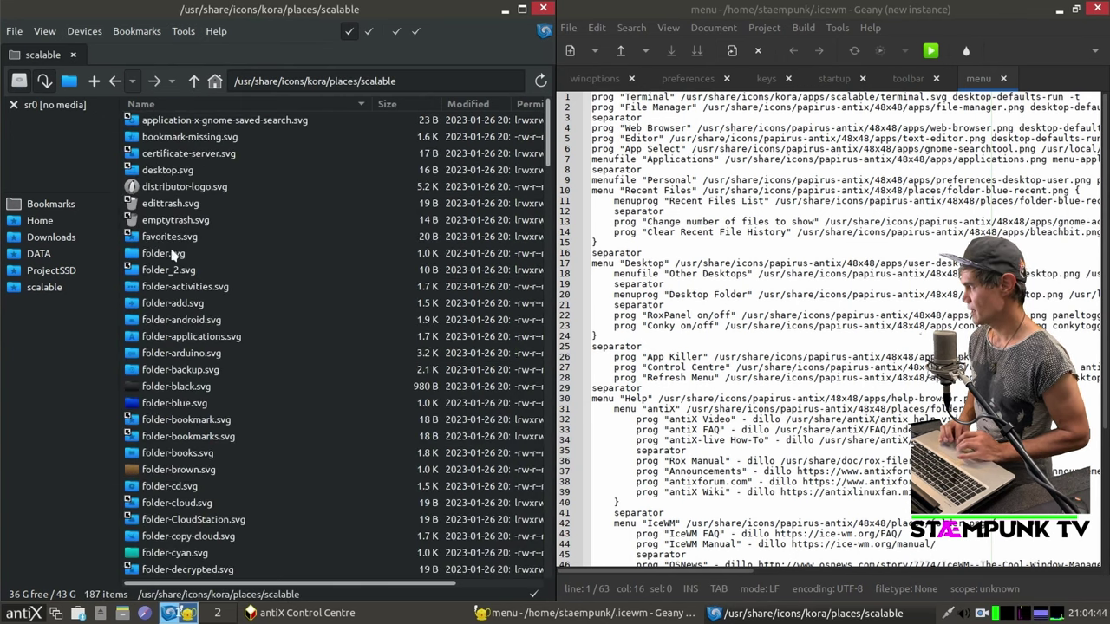
click(162, 252)
right_click(162, 251)
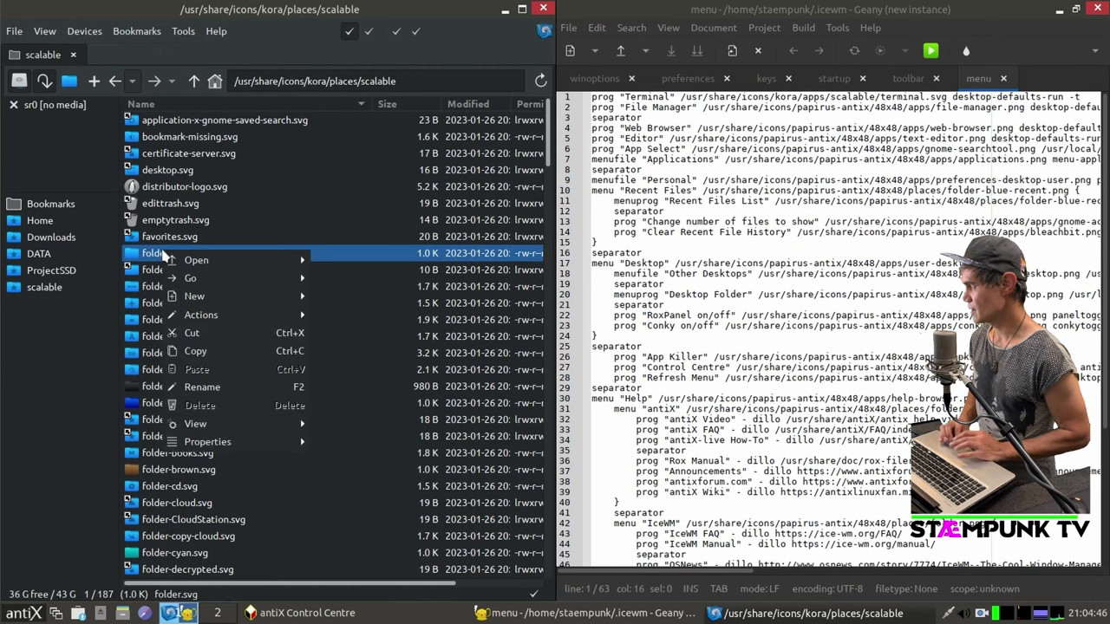
mouse_move(251, 323)
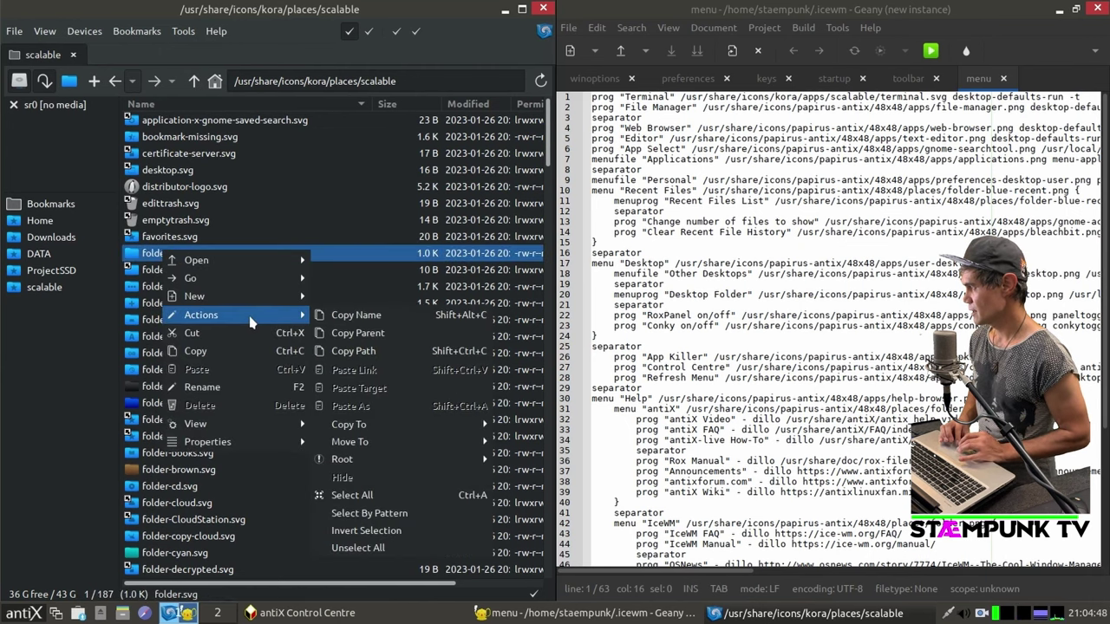
click(378, 351)
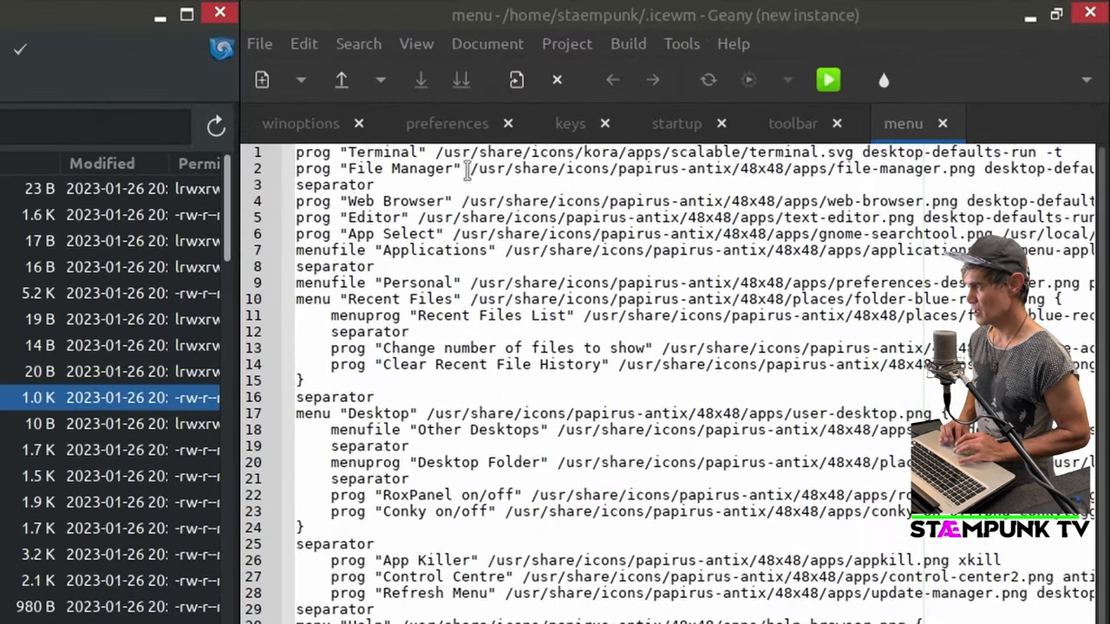
Replace line 2's icon path with the unquoted Kora folder.svg path, save, and check the start menu
drag(470, 170, 973, 171)
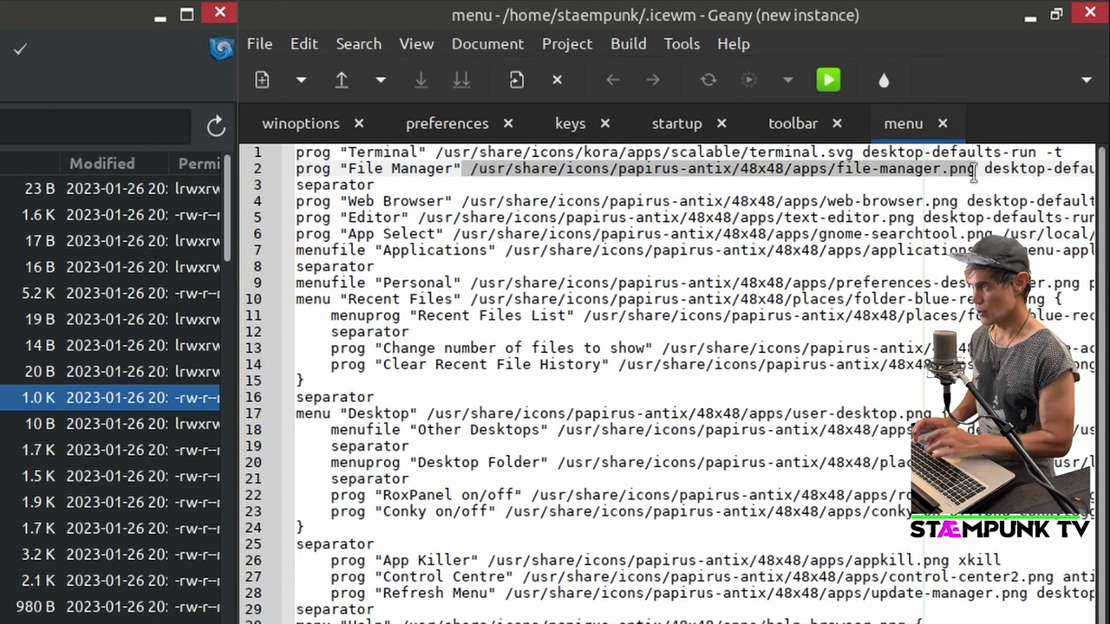
text('/usr/share/icons/kora/places/scalable/folder.svg')
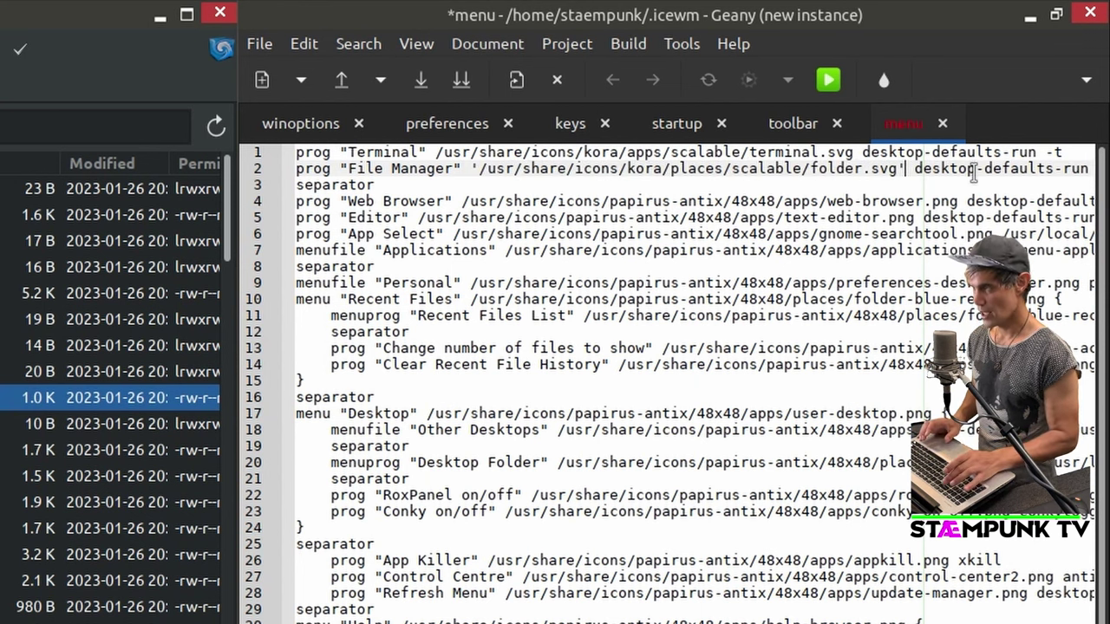
key(BackSpace)
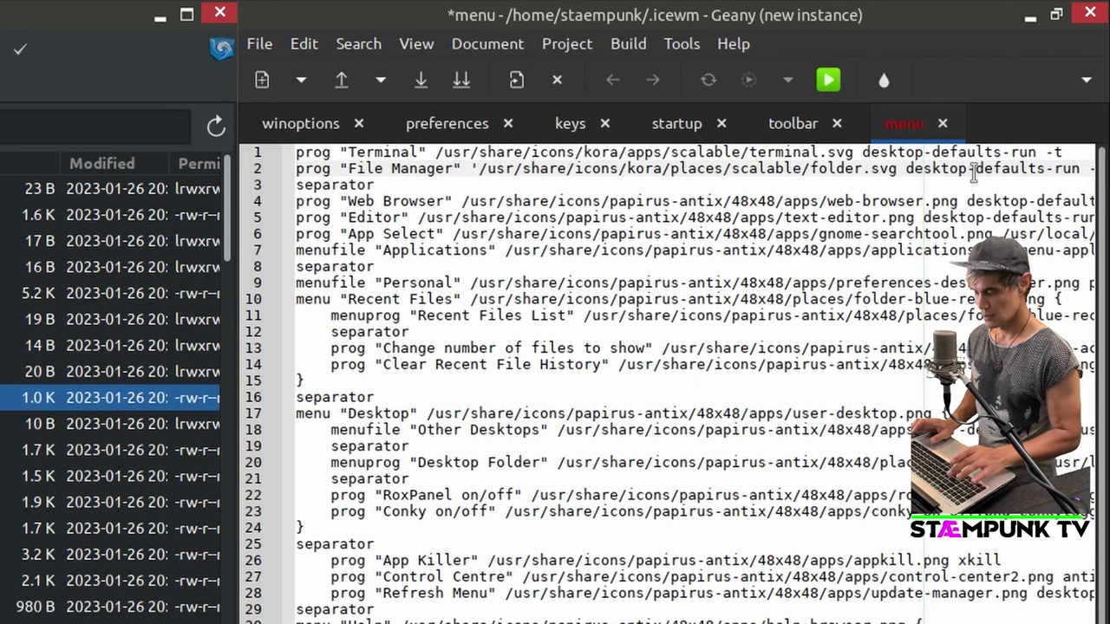
key(BackSpace)
key(ctrl+s)
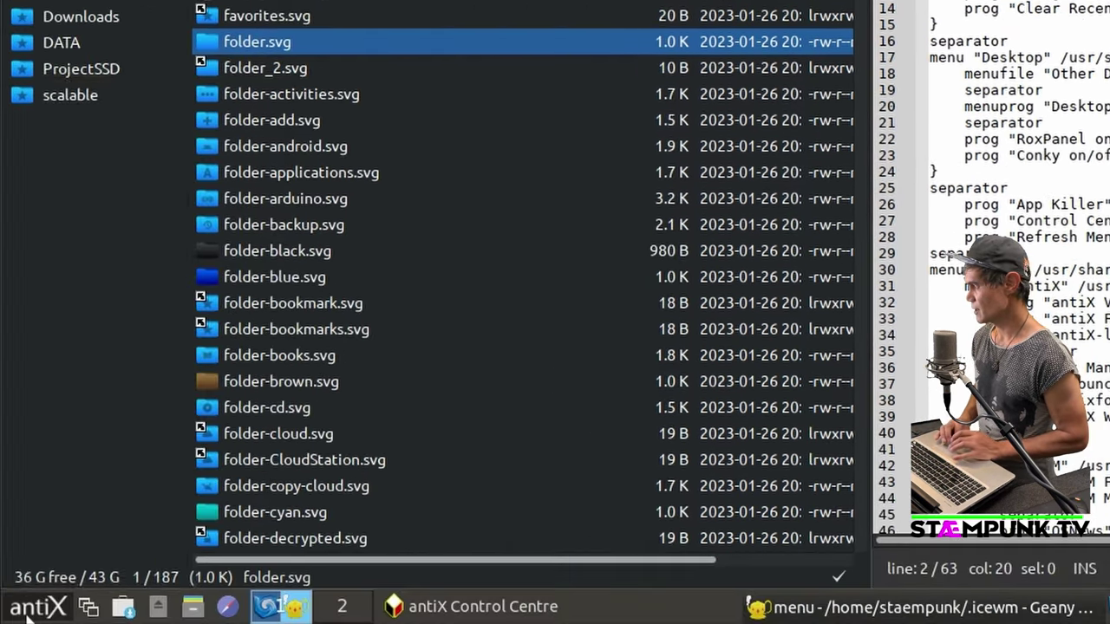
click(26, 609)
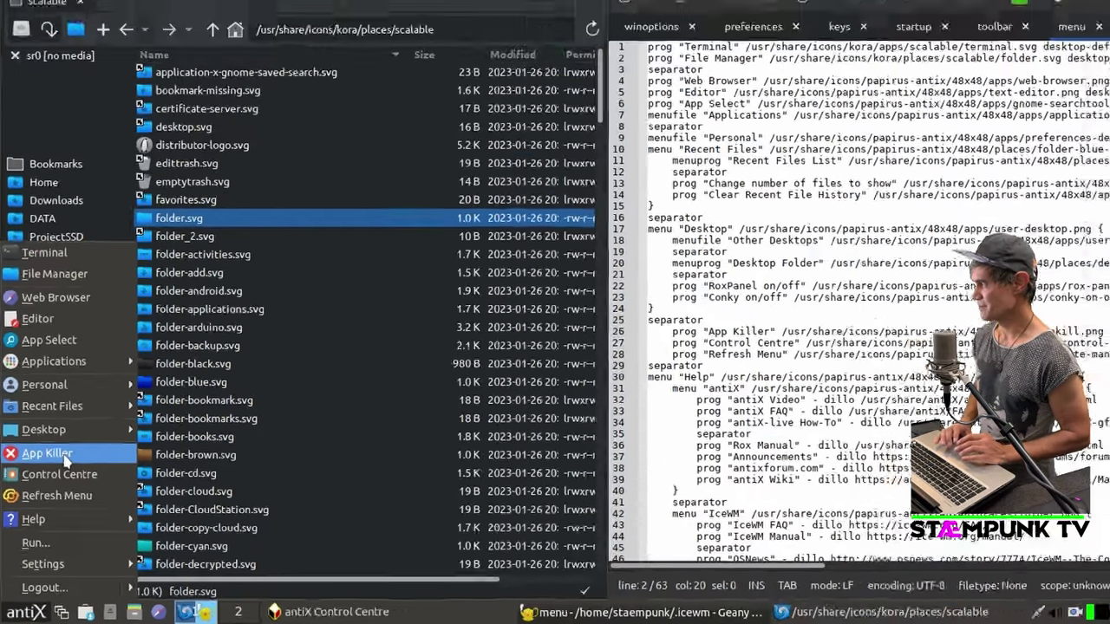
scroll(520, 345, down, 10)
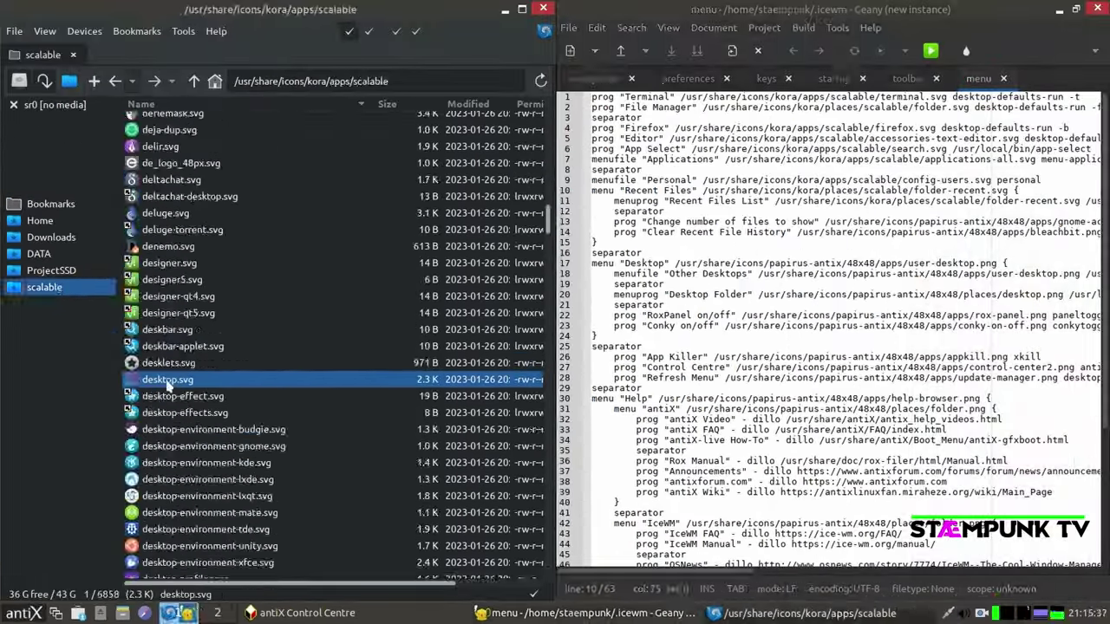
Scroll down and back up to review the remaining menu entries
scroll(373, 425, down, 20)
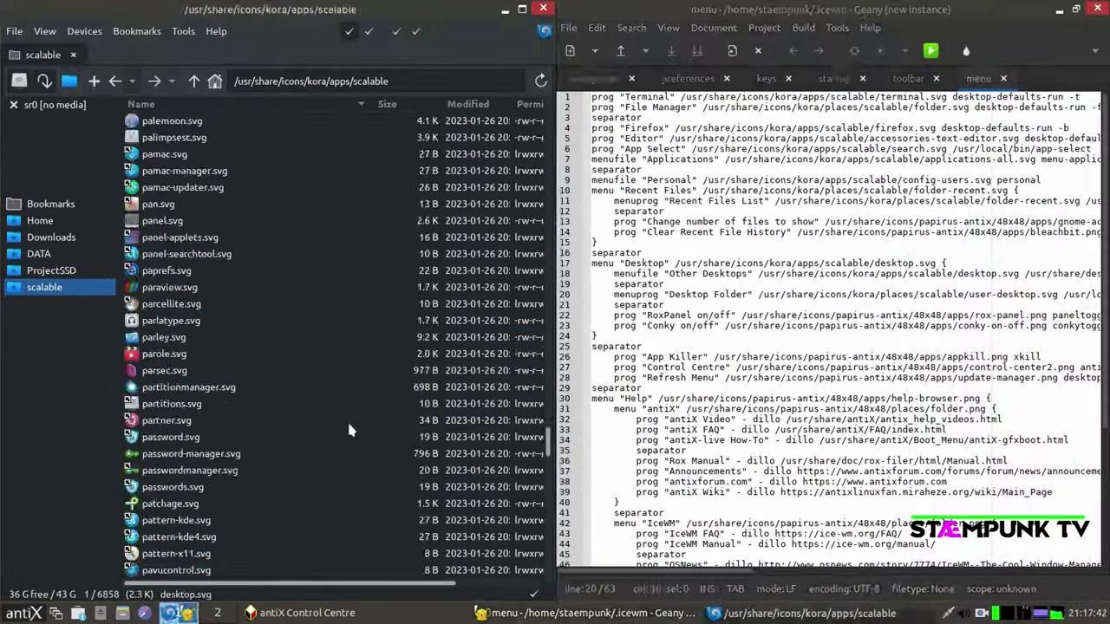
scroll(372, 424, up, 15)
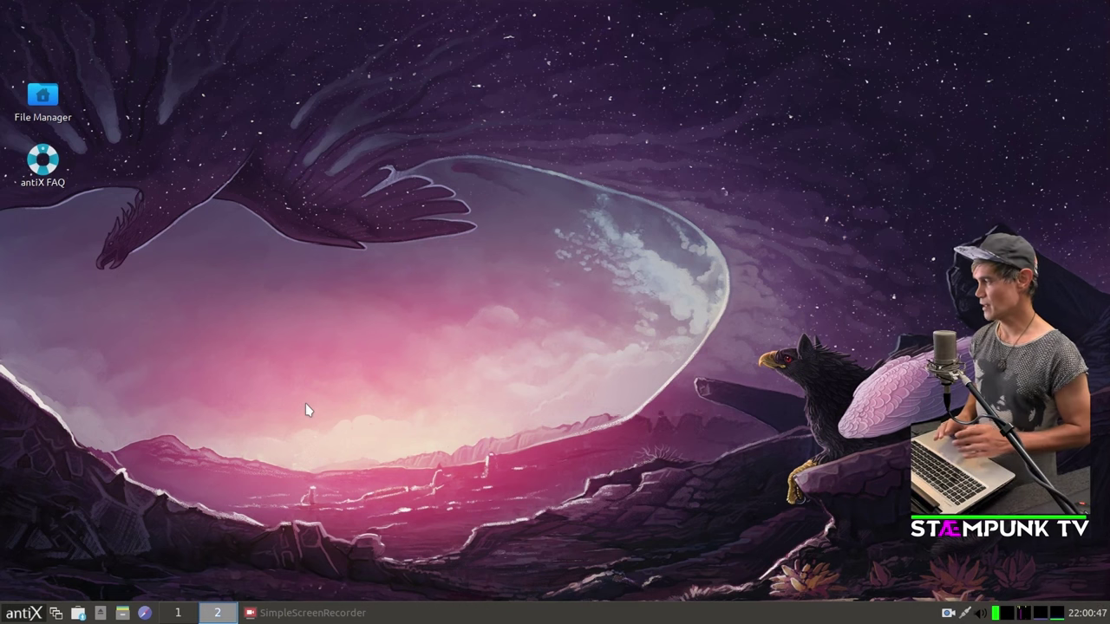
Review the new icons in the antiX start menu's Recent Files, Desktop and Help submenus
click(19, 616)
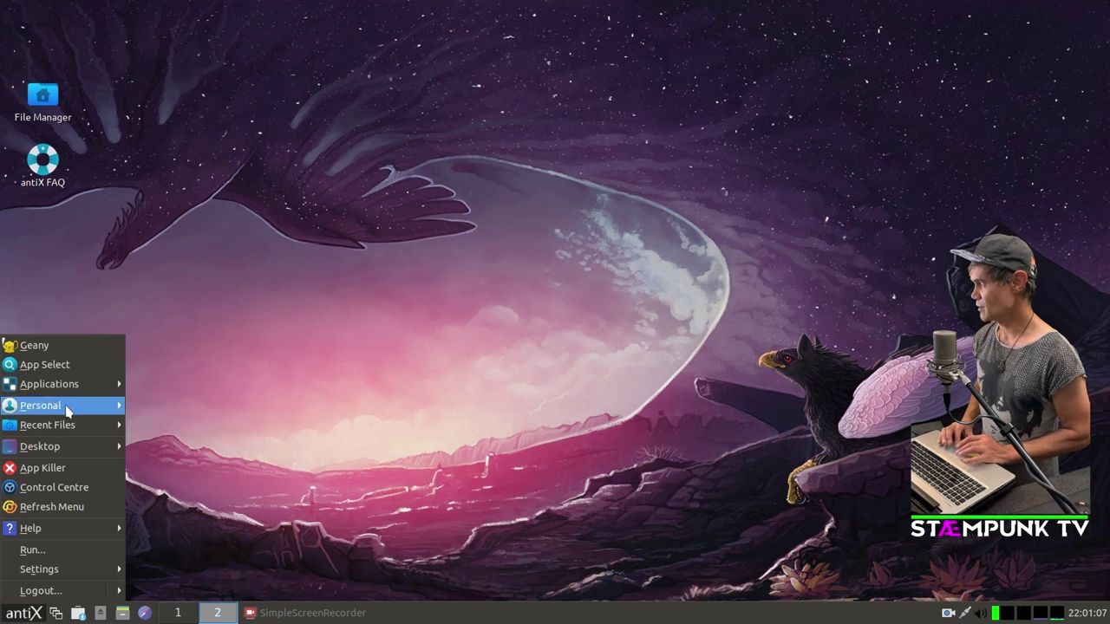
mouse_move(62, 425)
mouse_move(174, 427)
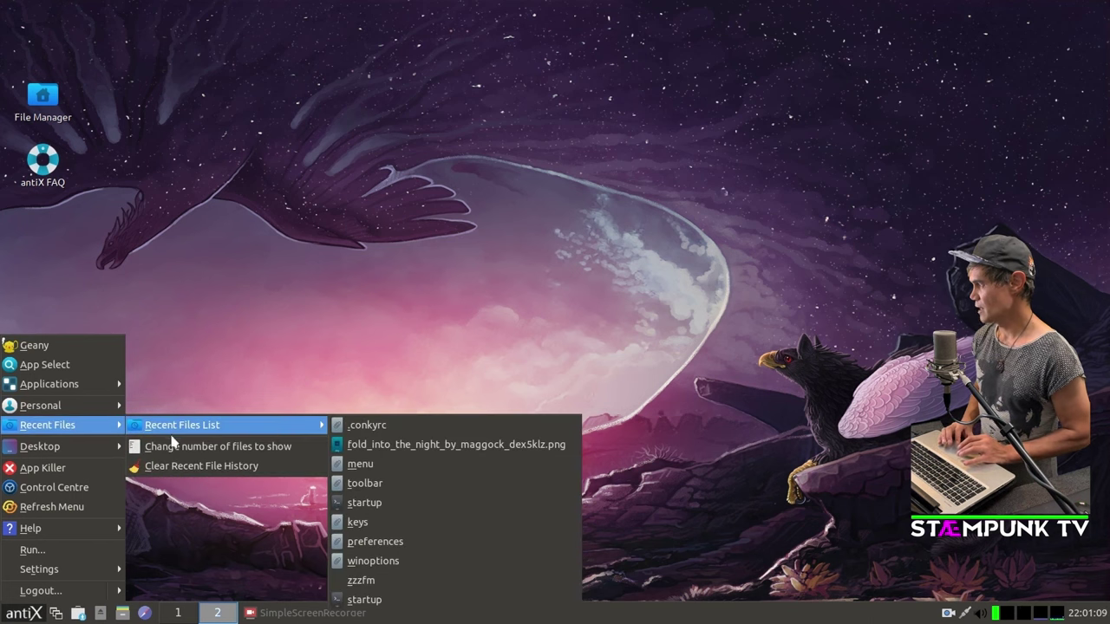
mouse_move(91, 447)
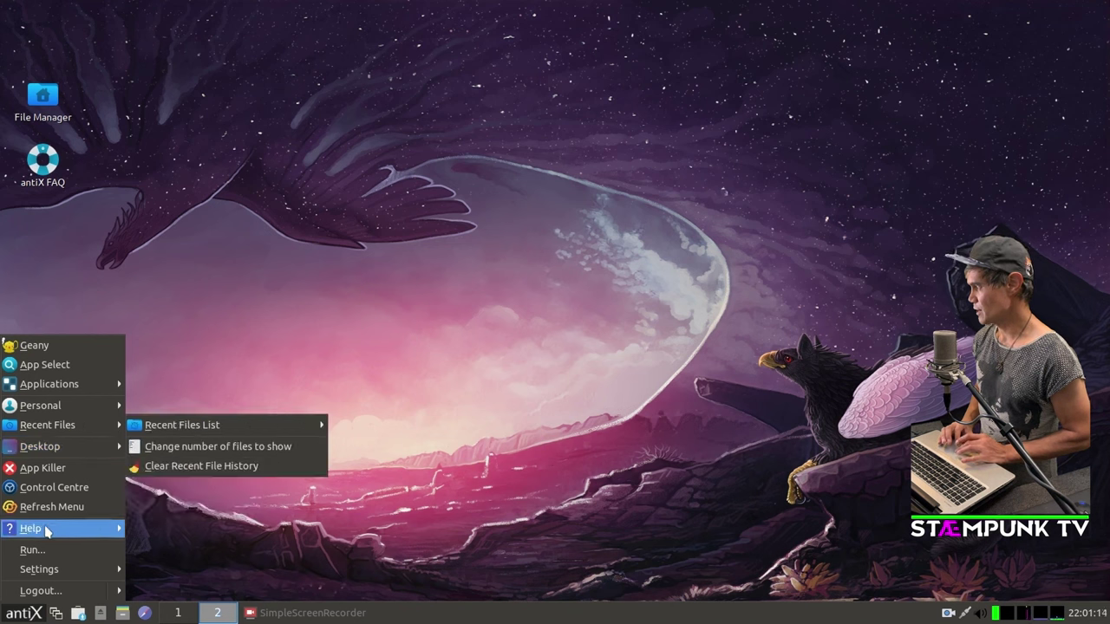
mouse_move(52, 530)
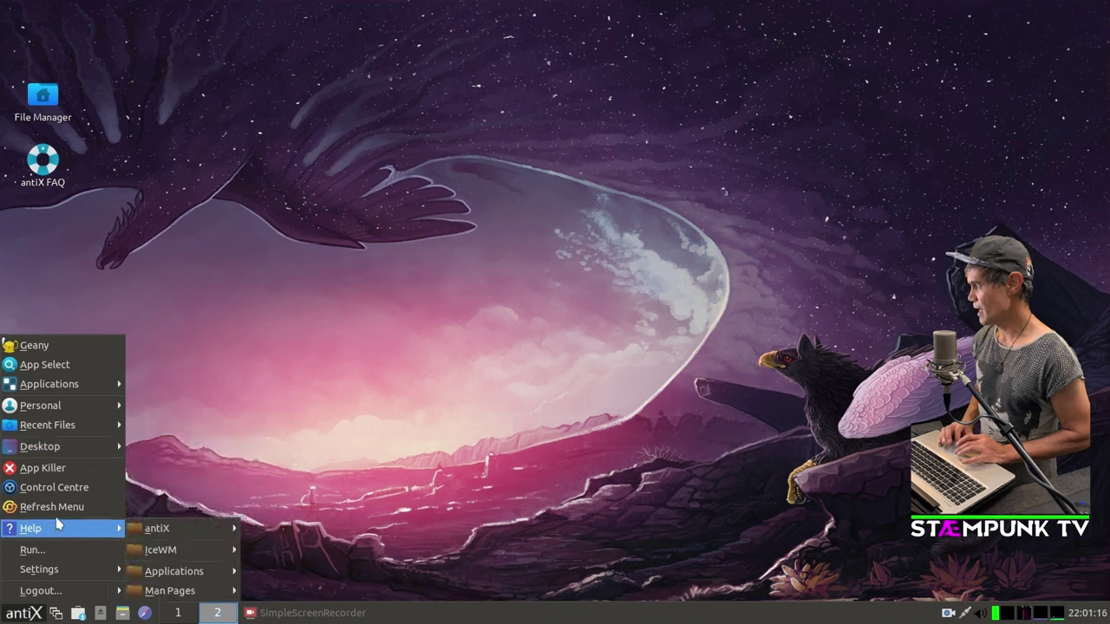
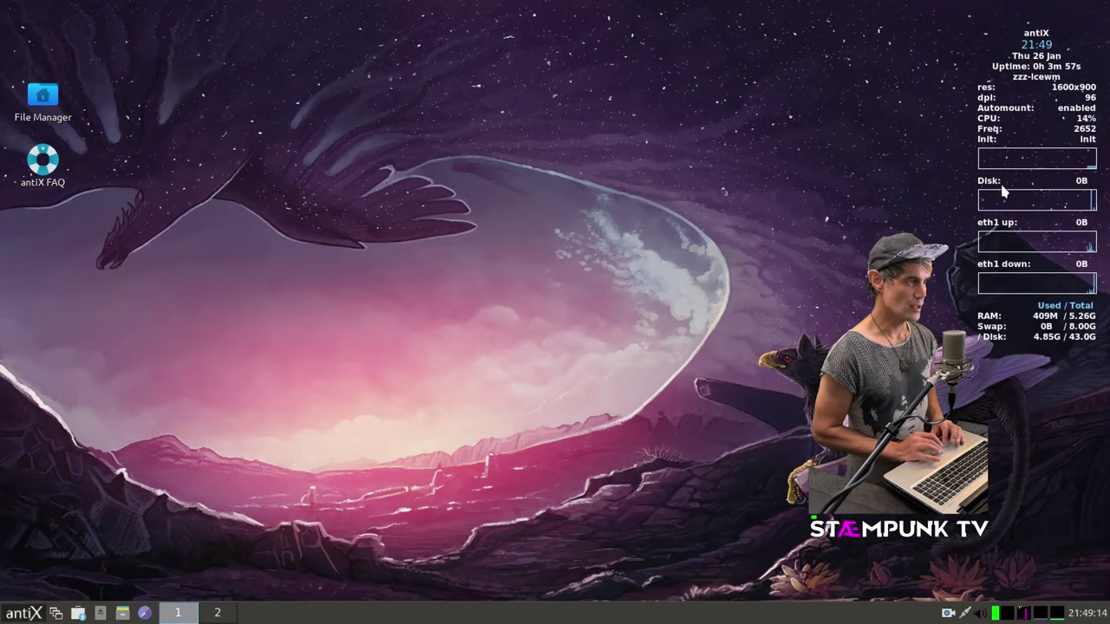
Open .conkyrc in Geany from antiX Control Centre, then widen the window and enlarge the text
right_click(217, 159)
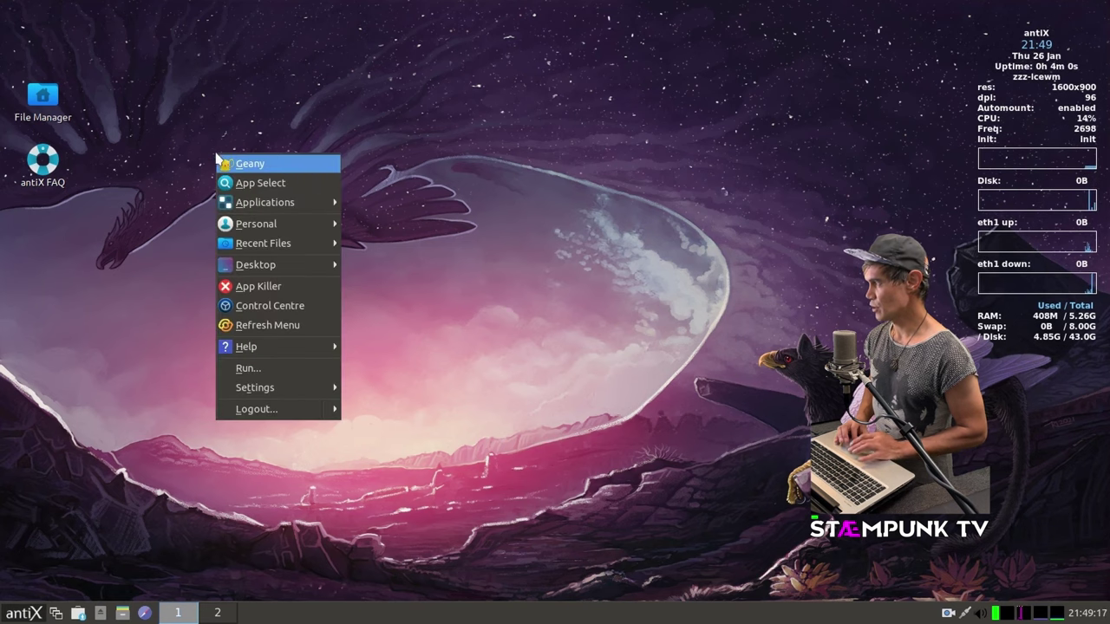
click(257, 307)
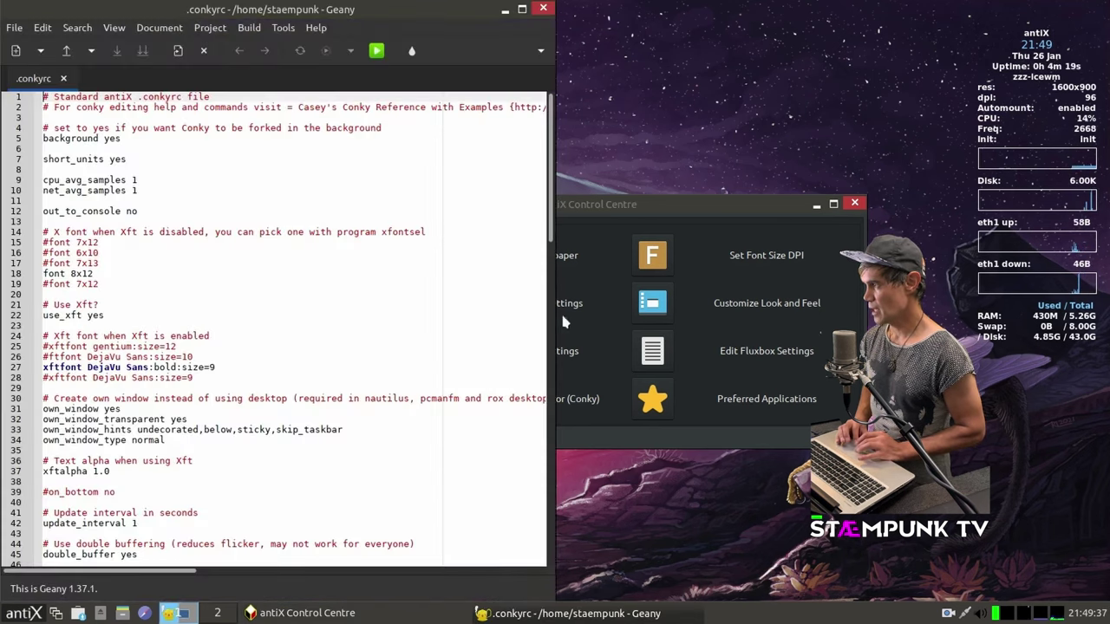
drag(553, 299, 725, 280)
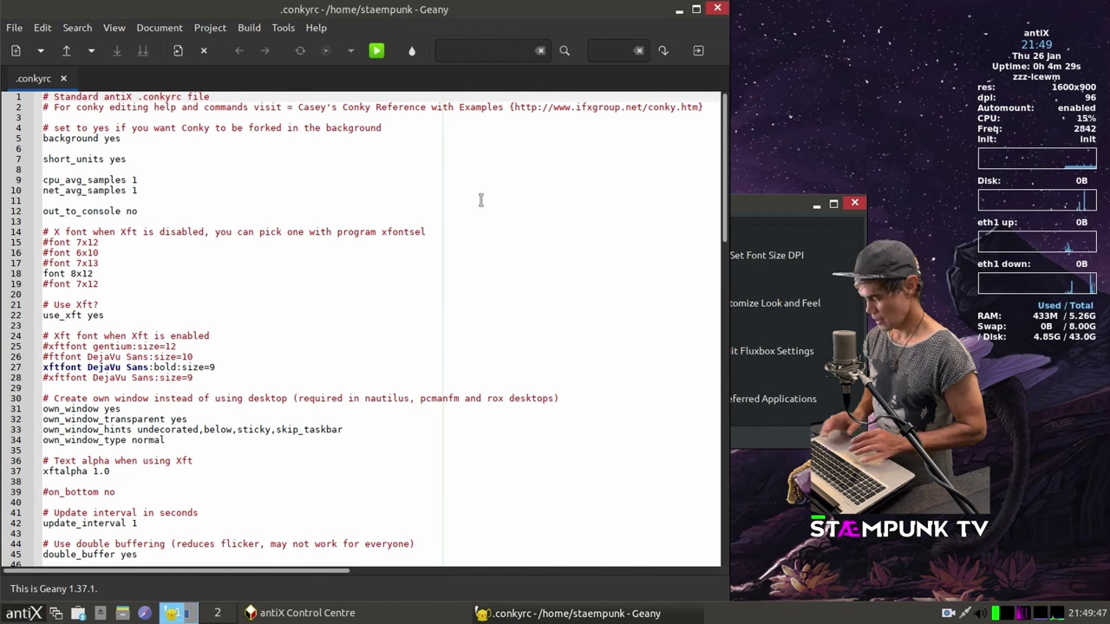
key(ctrl+plus)
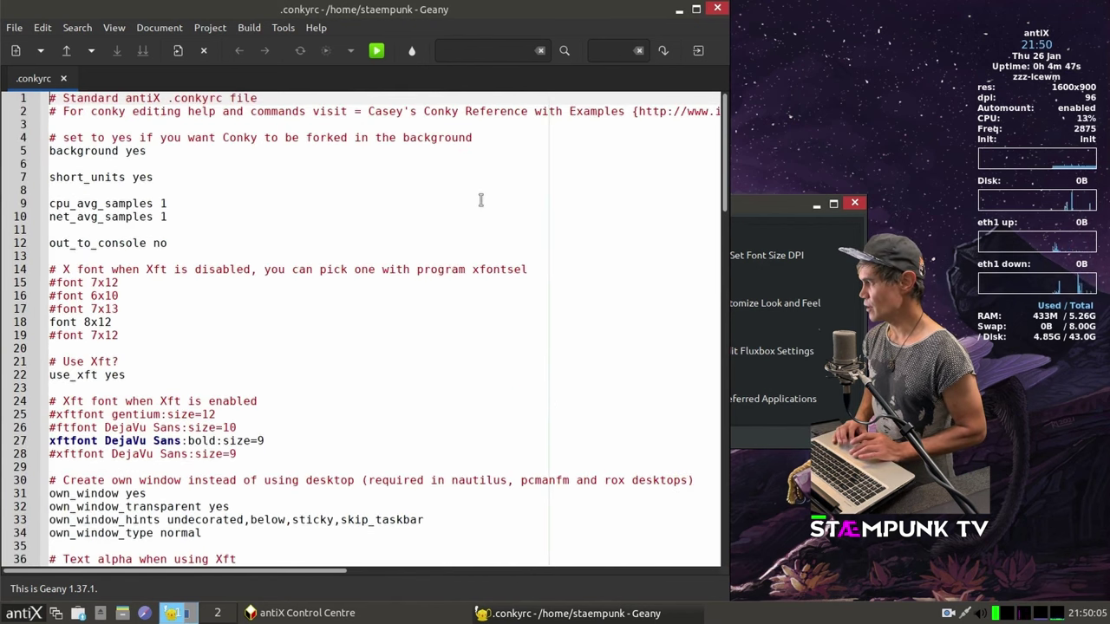
scroll(480, 201, down, 15)
scroll(480, 200, down, 18)
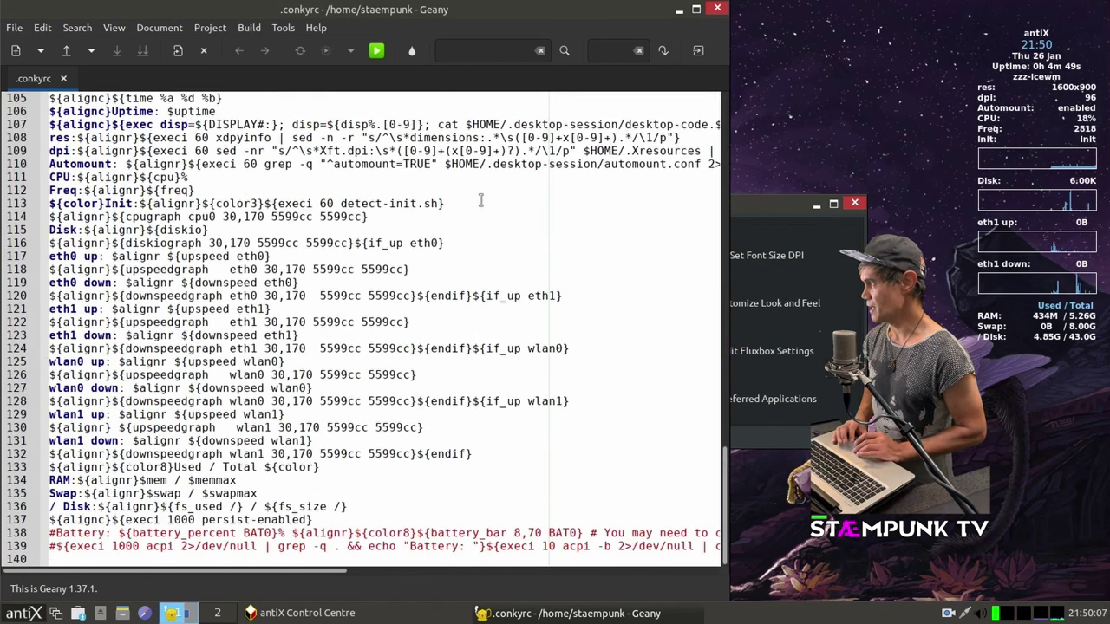
scroll(420, 221, up, 2)
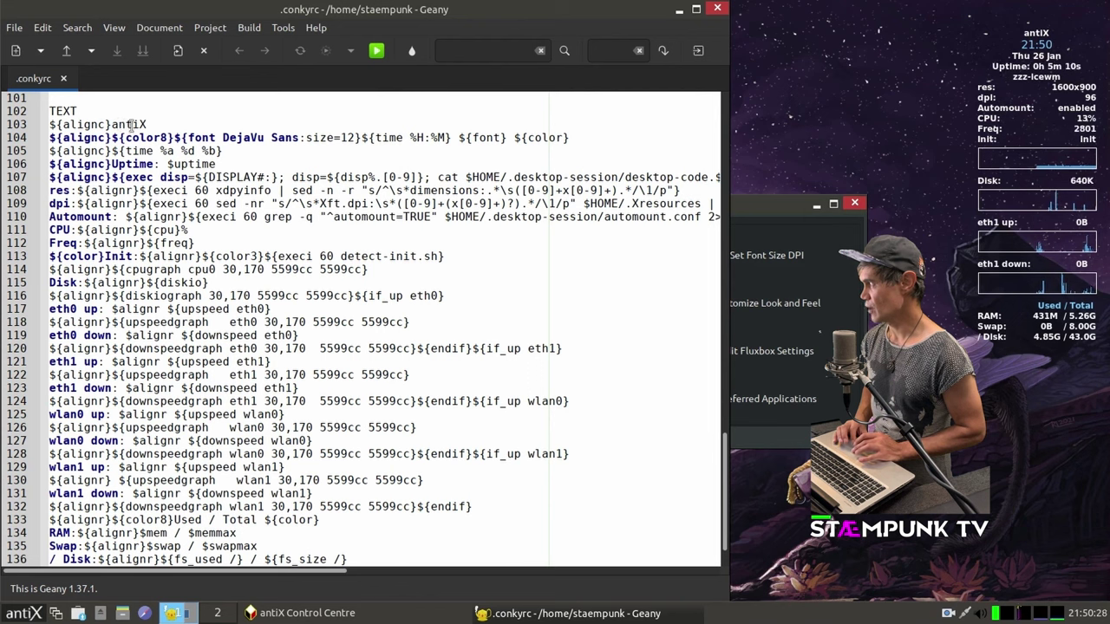
Append 22 after antiX on line 103 so the header reads antiX 22, and save
click(147, 124)
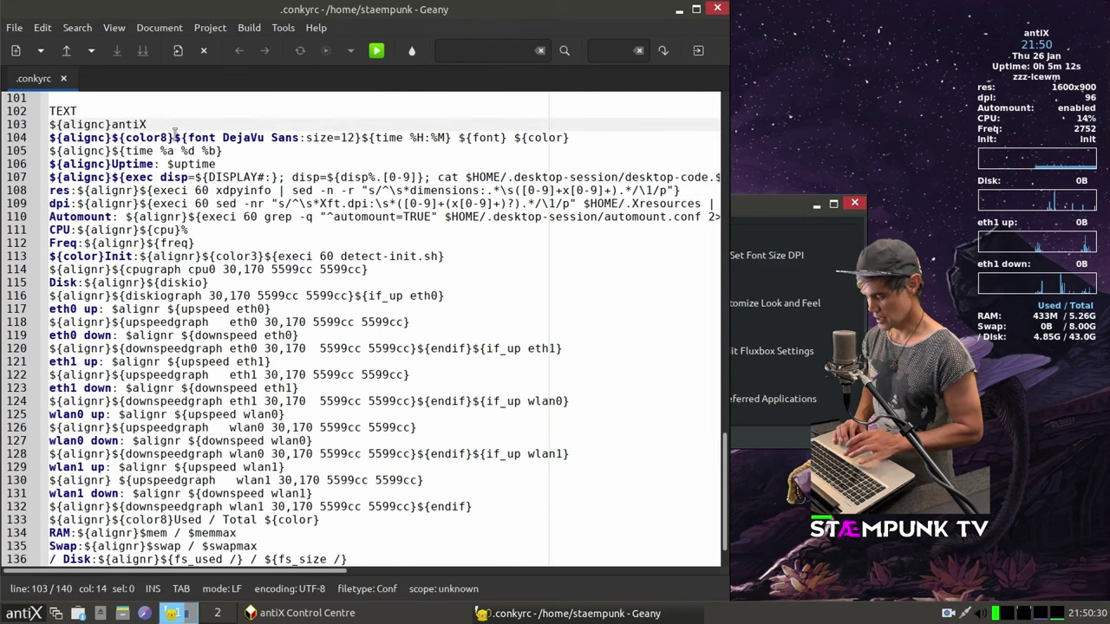
text(22)
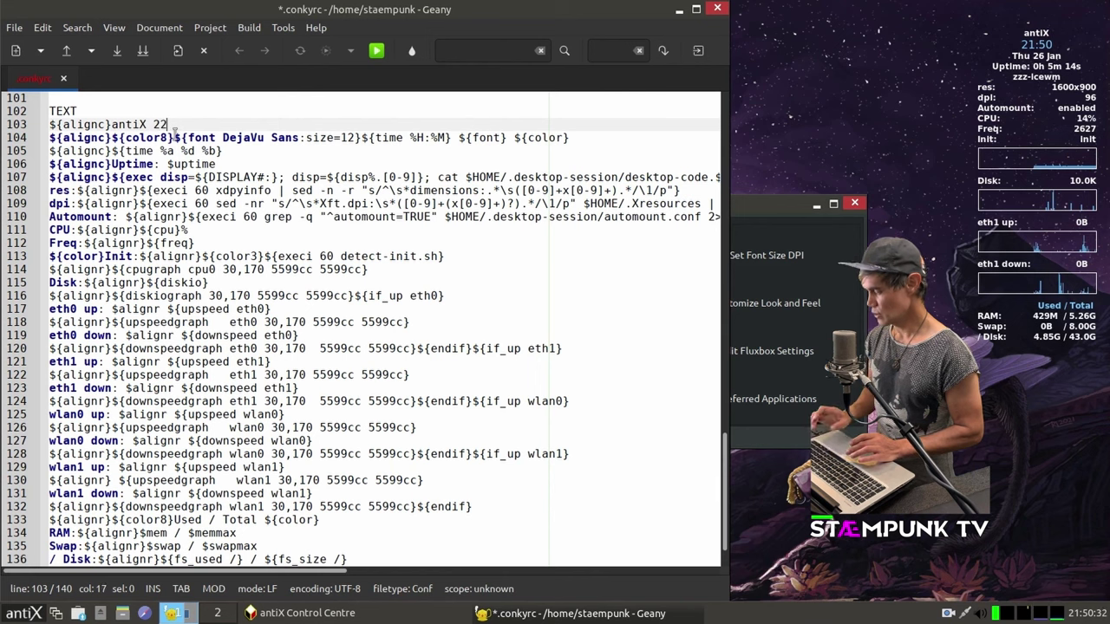
key(ctrl+s)
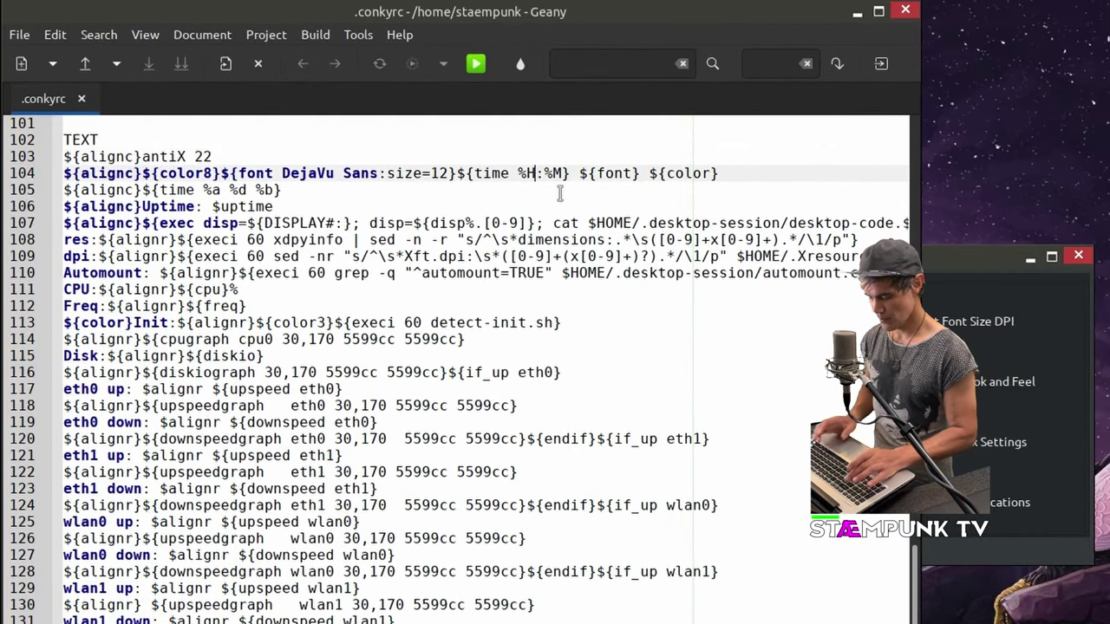
Change the clock format to the 12-hour %l:%M %P and save
key(BackSpace)
text(l:%M)
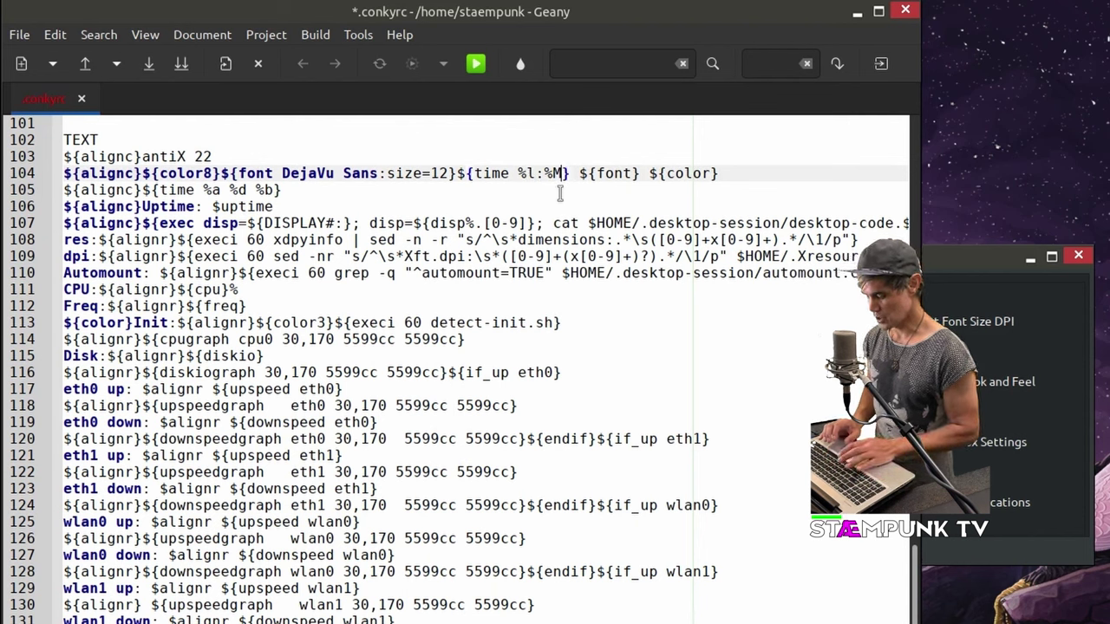
text( %)
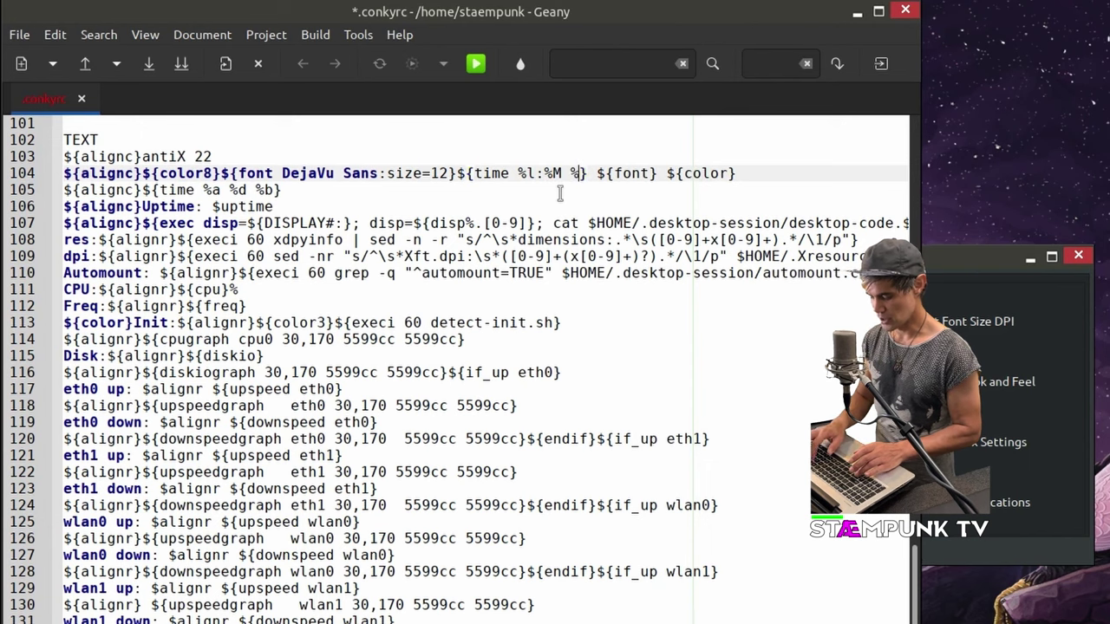
text(P)
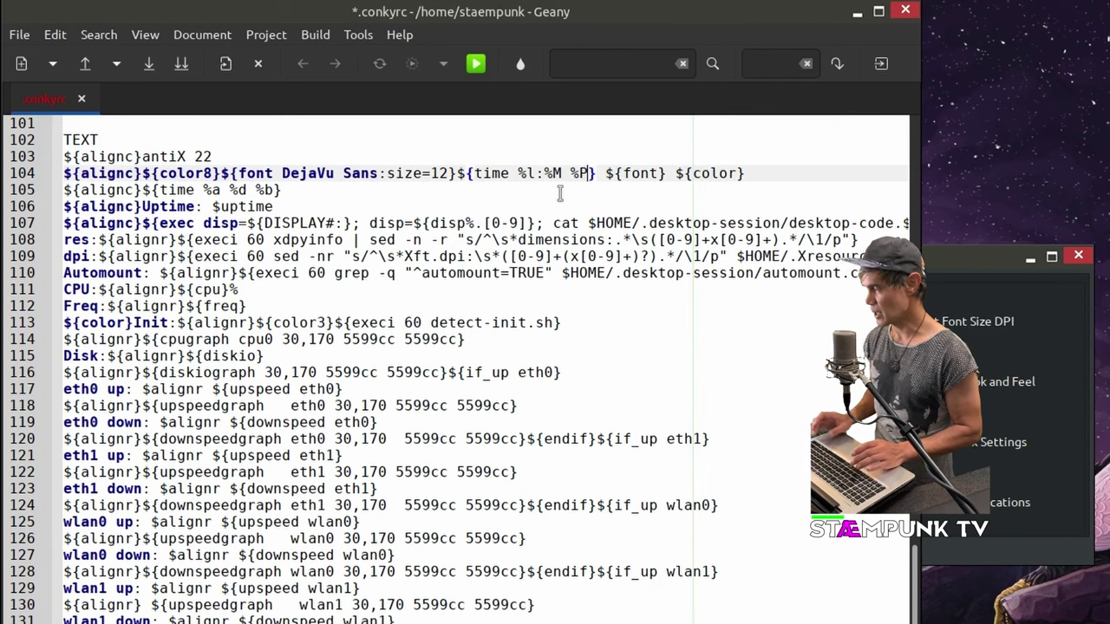
key(ctrl+s)
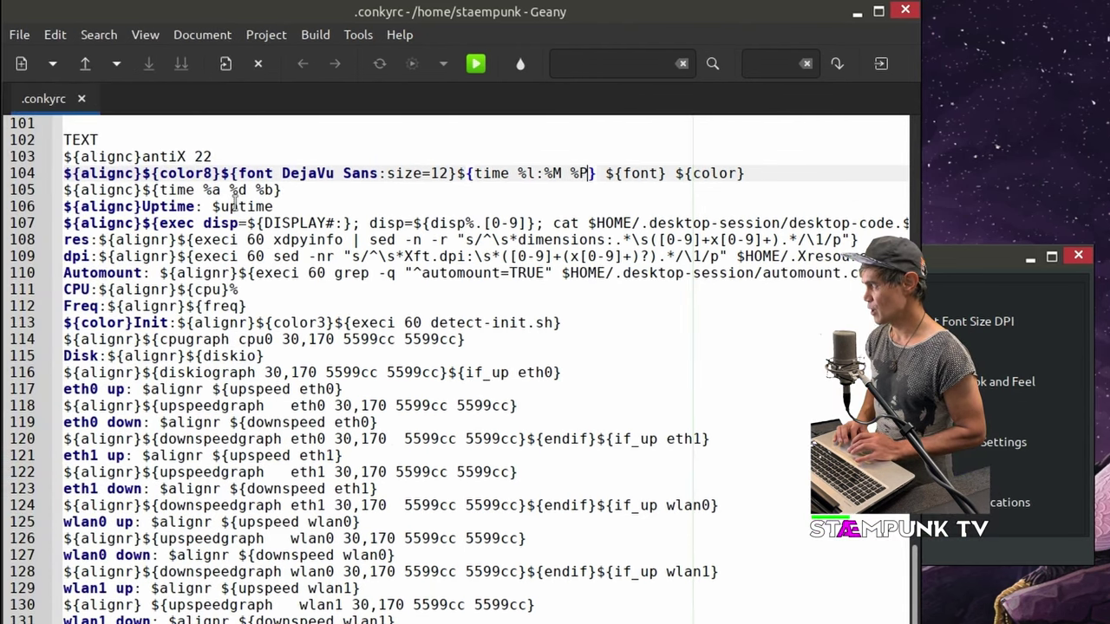
Comment out the Uptime line with # and save
click(65, 208)
text(#)
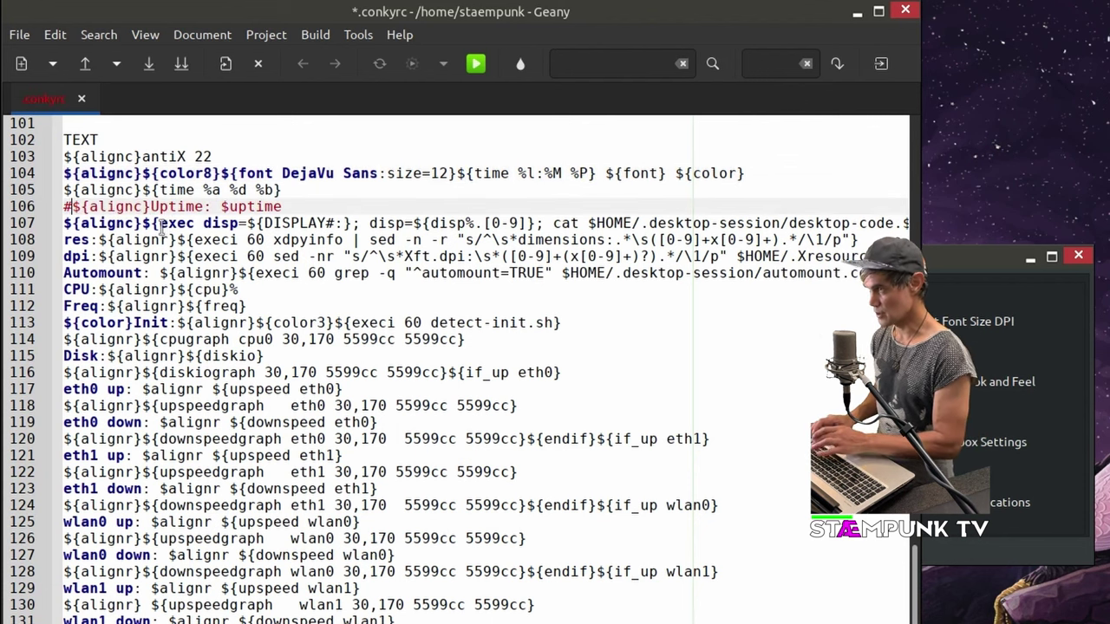
key(ctrl+s)
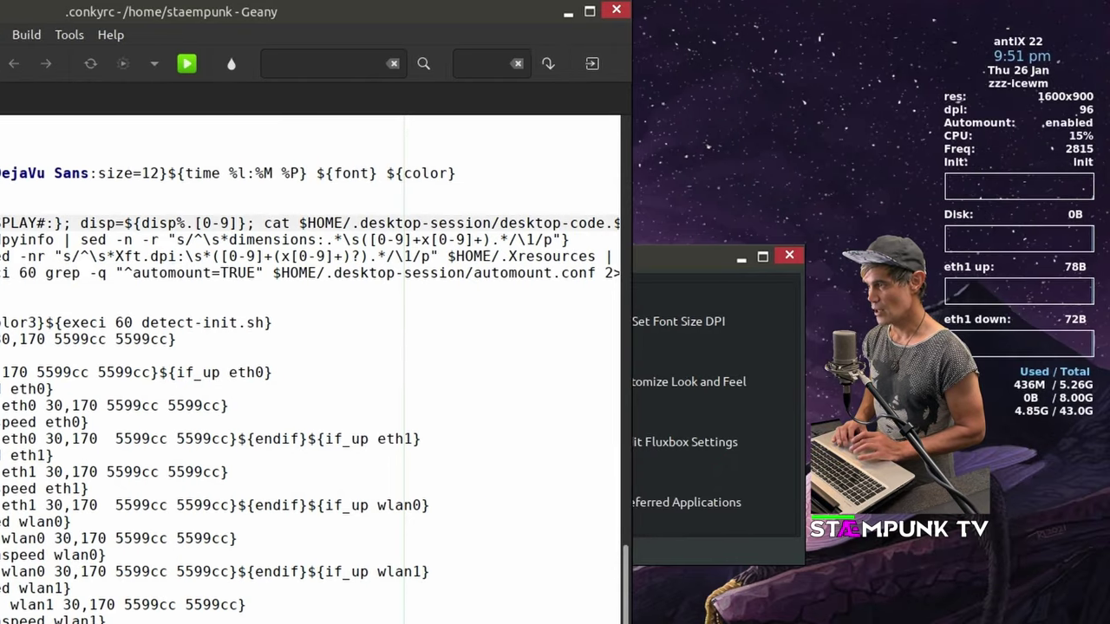
Delete the leading # on line 138 to enable the Battery line
scroll(312, 365, down, 2)
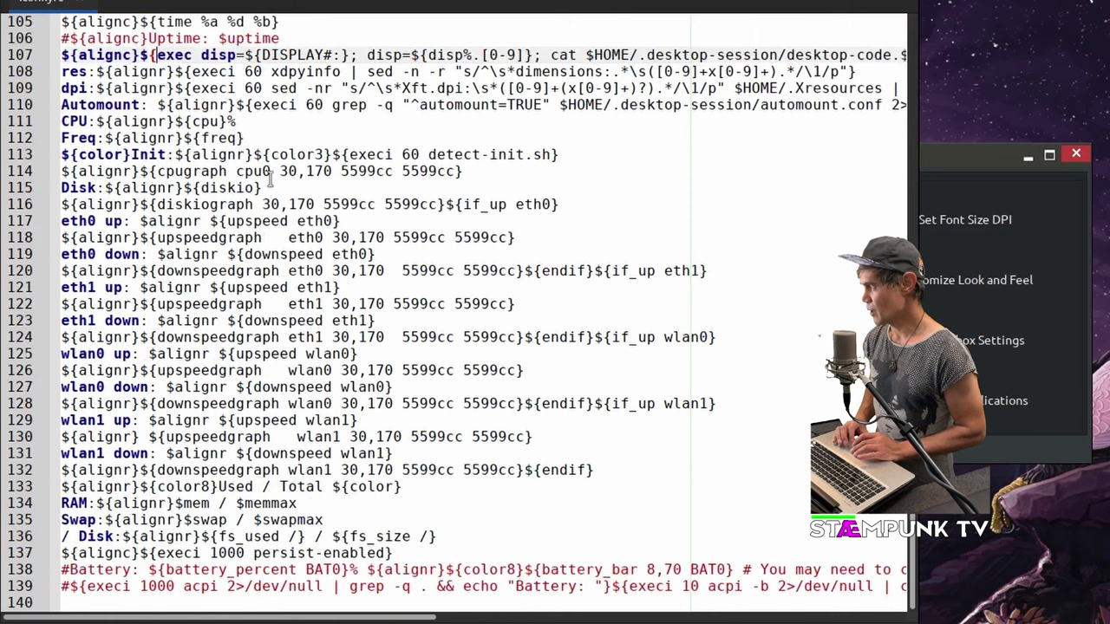
click(65, 567)
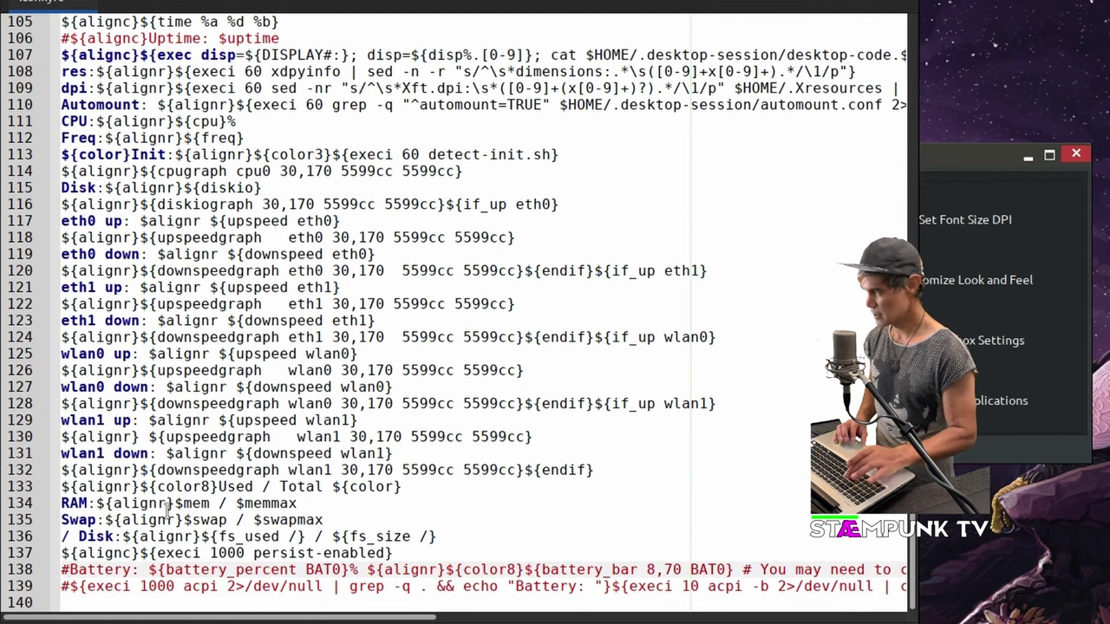
key(Delete)
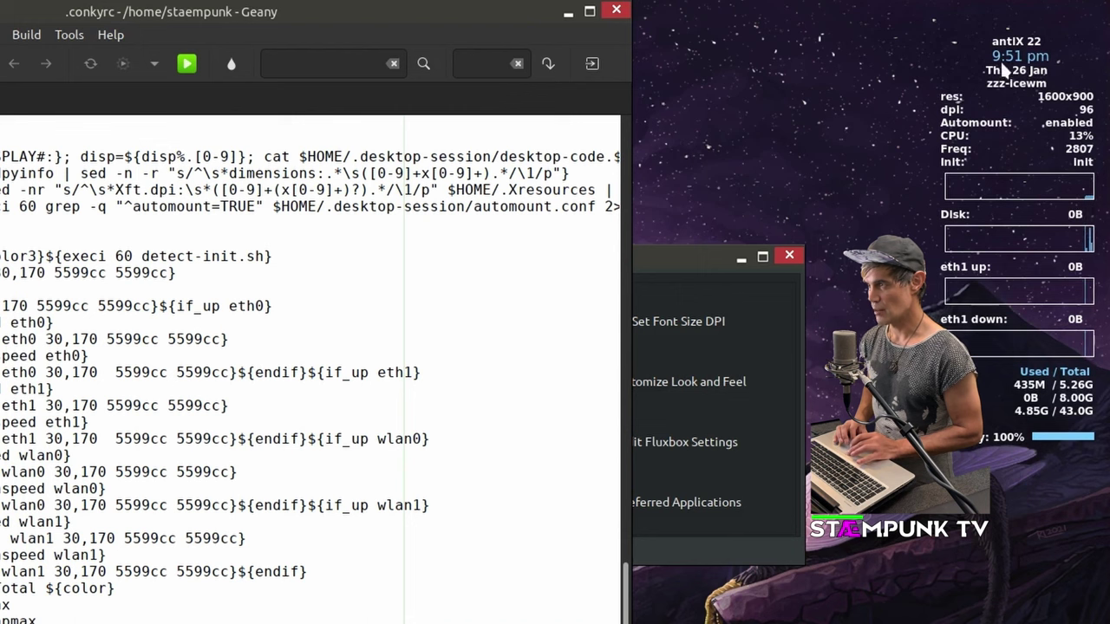
scroll(296, 298, up, 3)
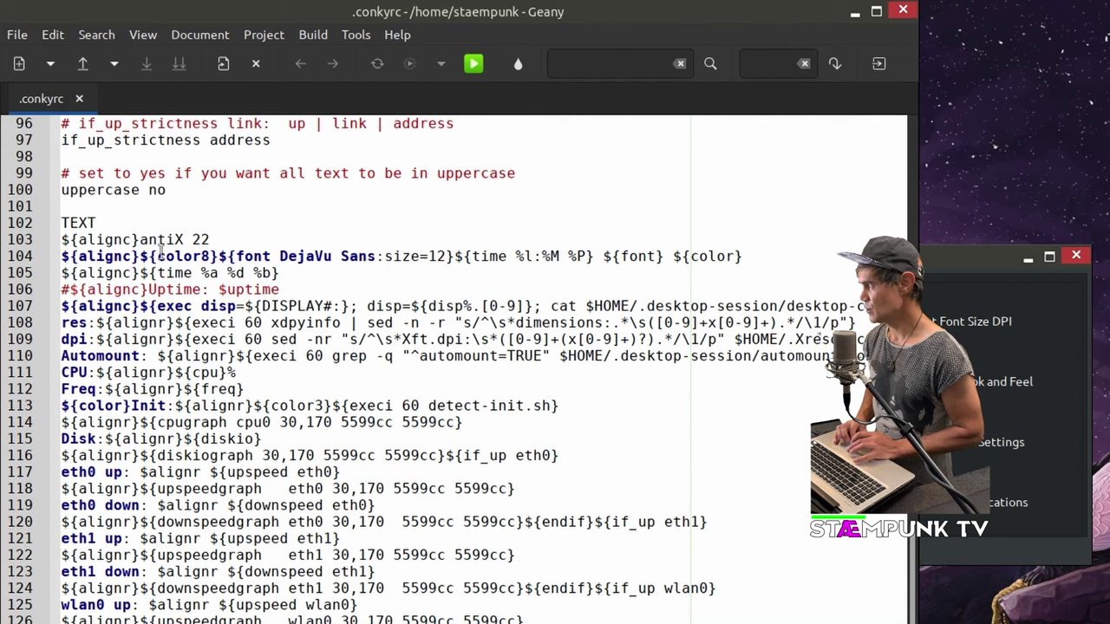
scroll(339, 274, up, 9)
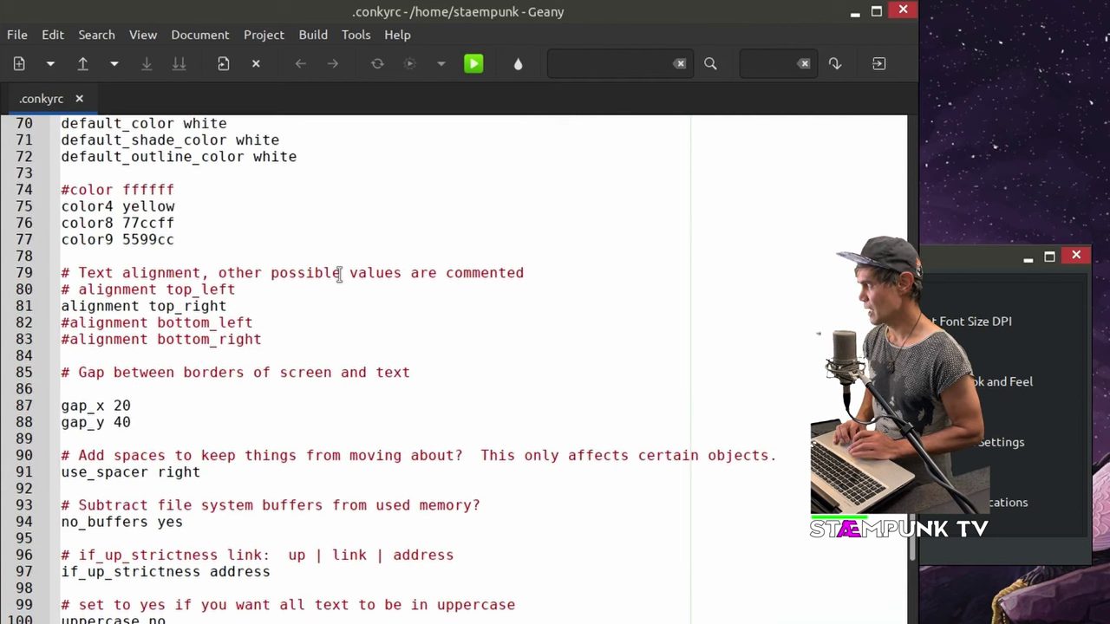
Select the color8 value 77ccff and launch yad-color from the antiX Applications menu
double_click(152, 223)
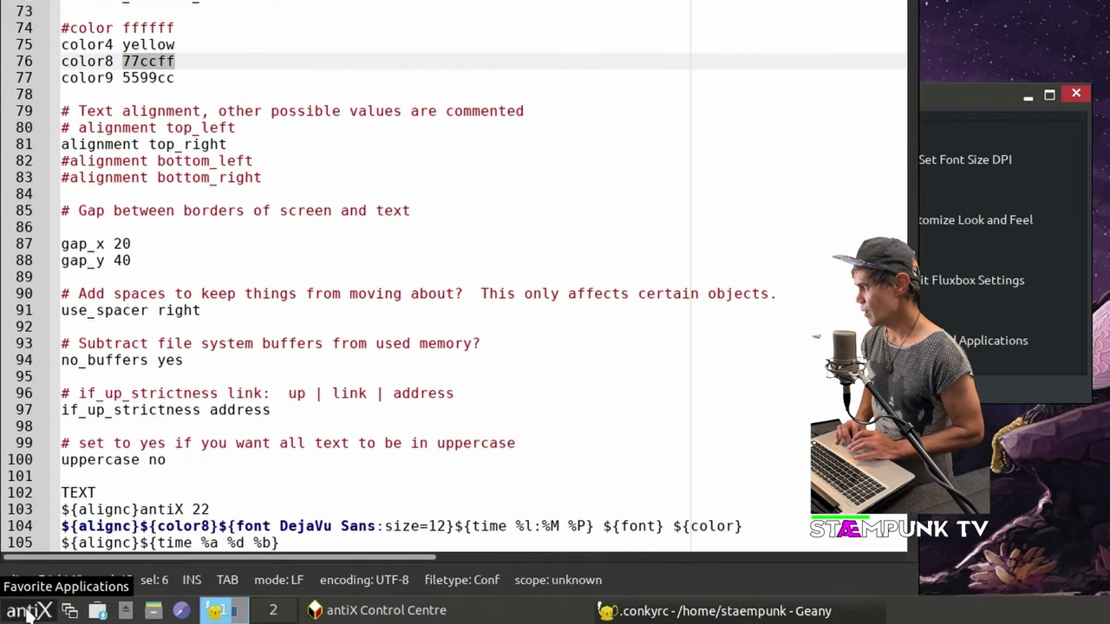
click(26, 610)
mouse_move(86, 329)
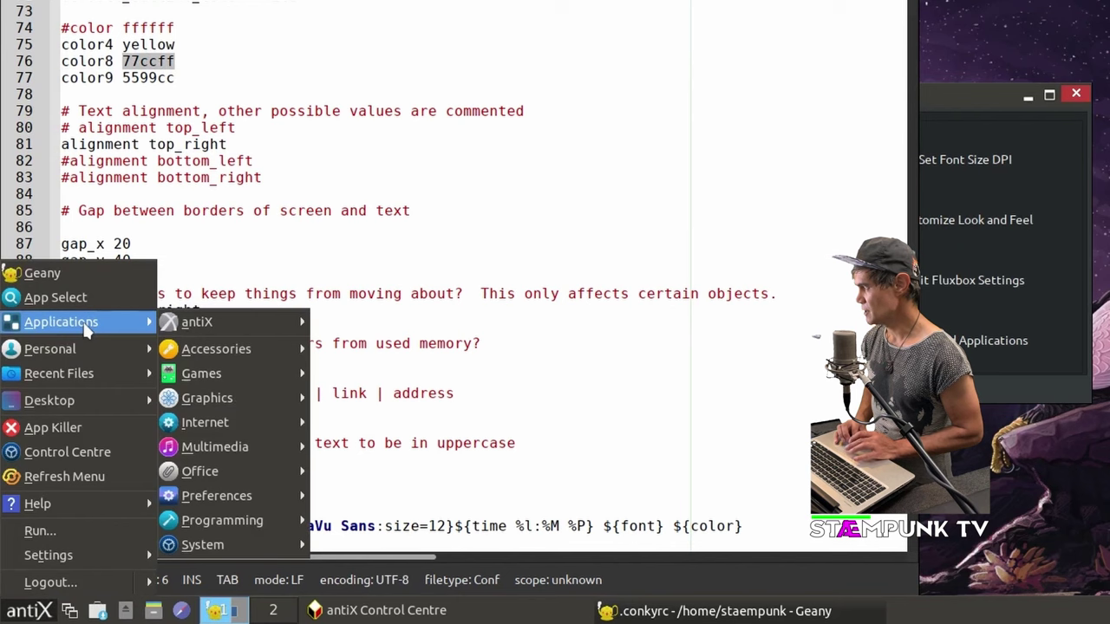
mouse_move(221, 334)
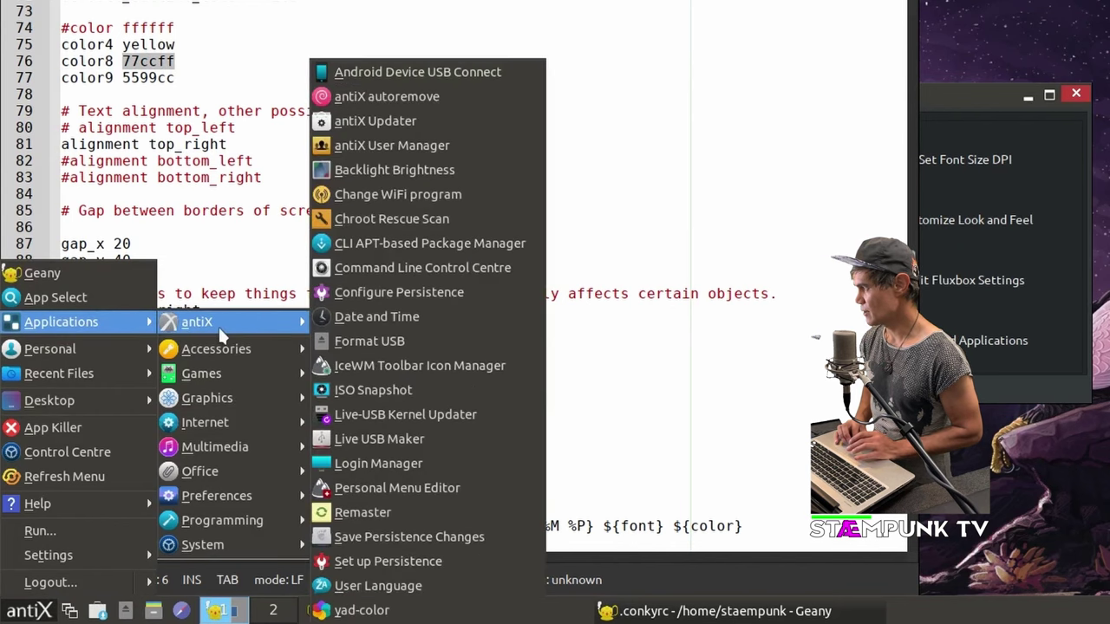
click(368, 616)
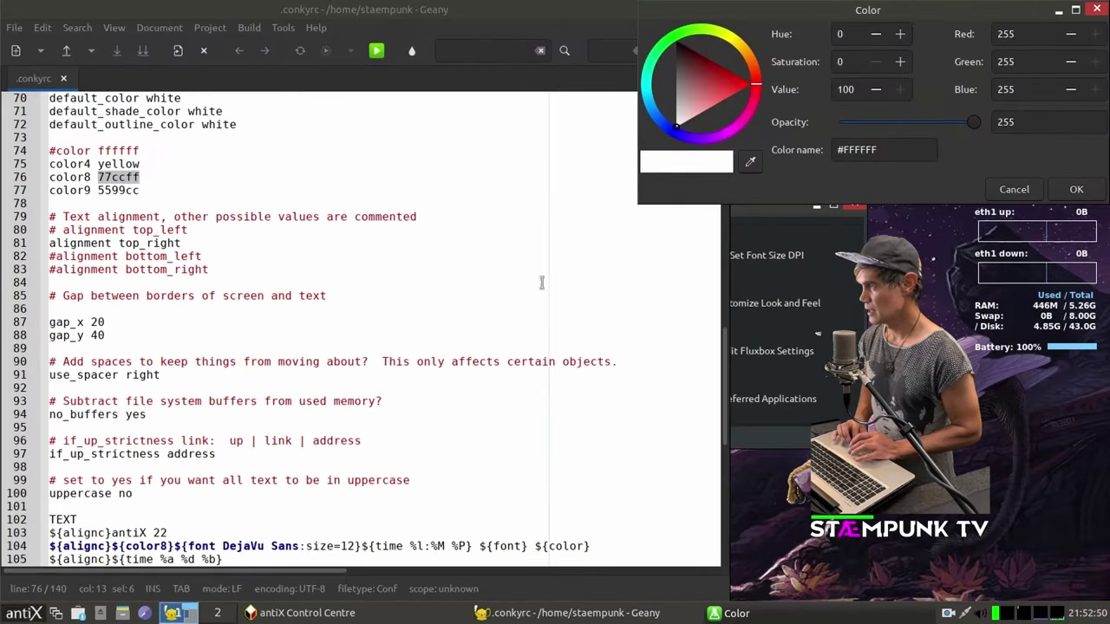
drag(795, 16, 552, 52)
Enter #77ccff as yad-color's Color name to preview it, and minimize Geany
key(alt+Tab)
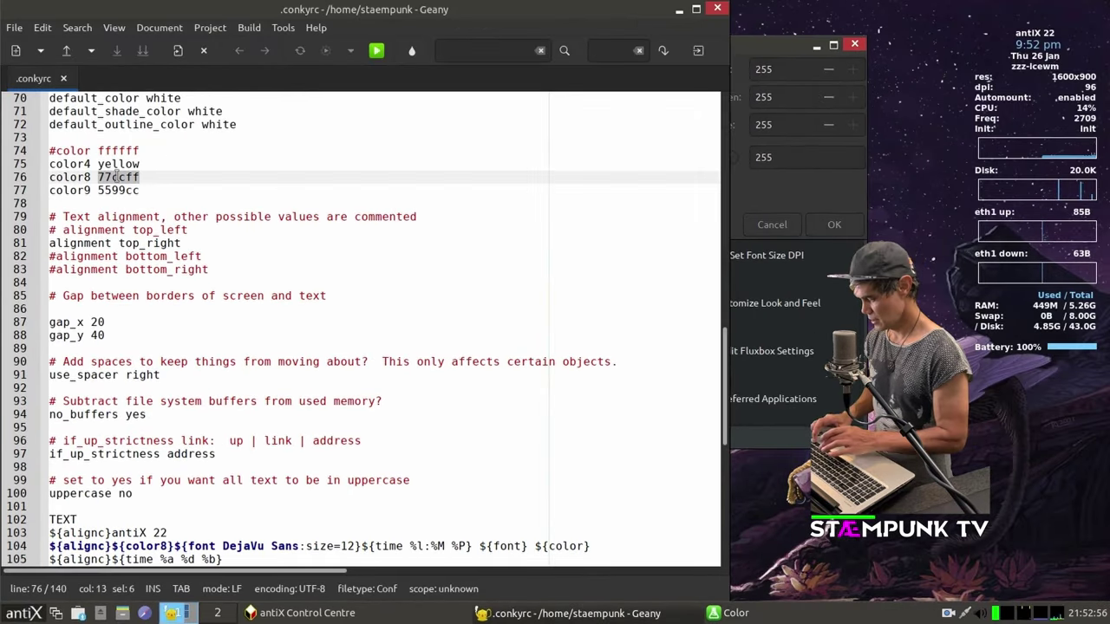
click(785, 184)
triple_click(620, 188)
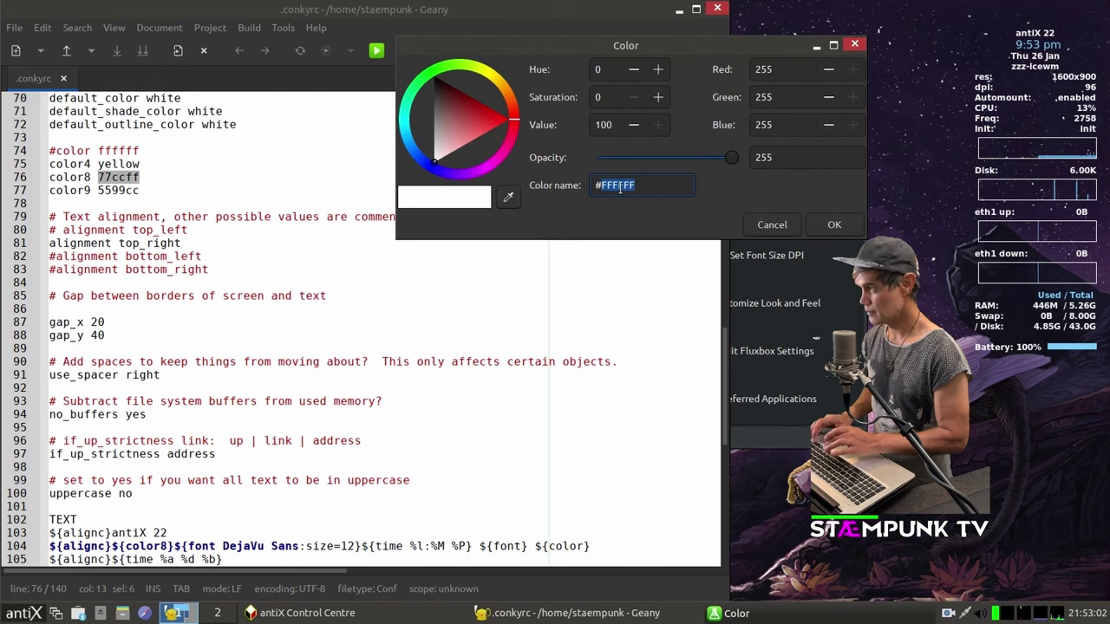
text(#77ccff)
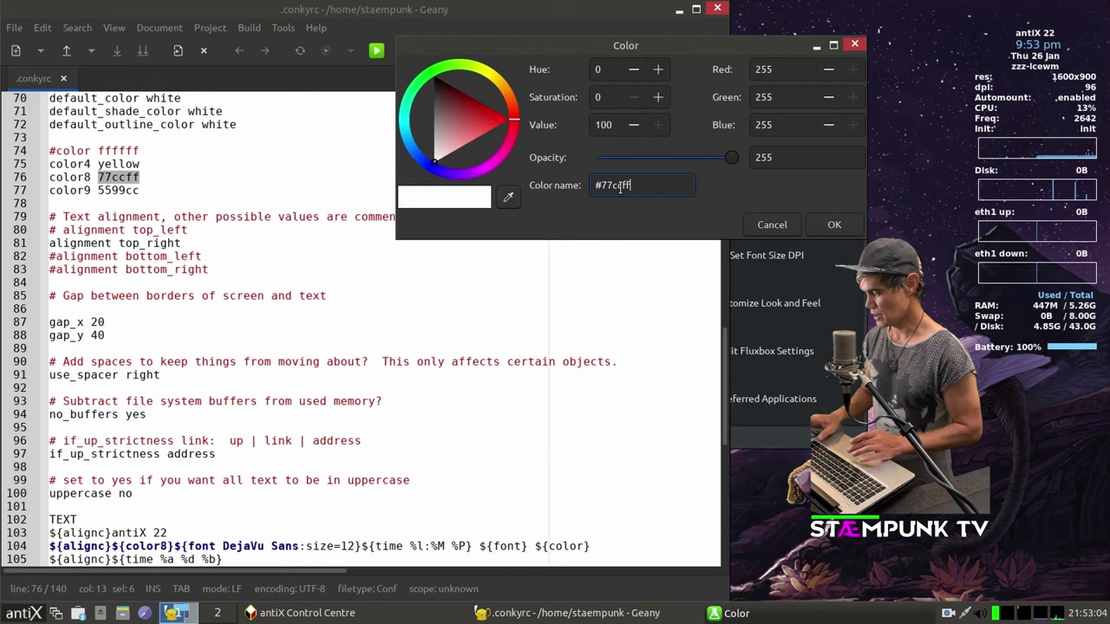
key(Return)
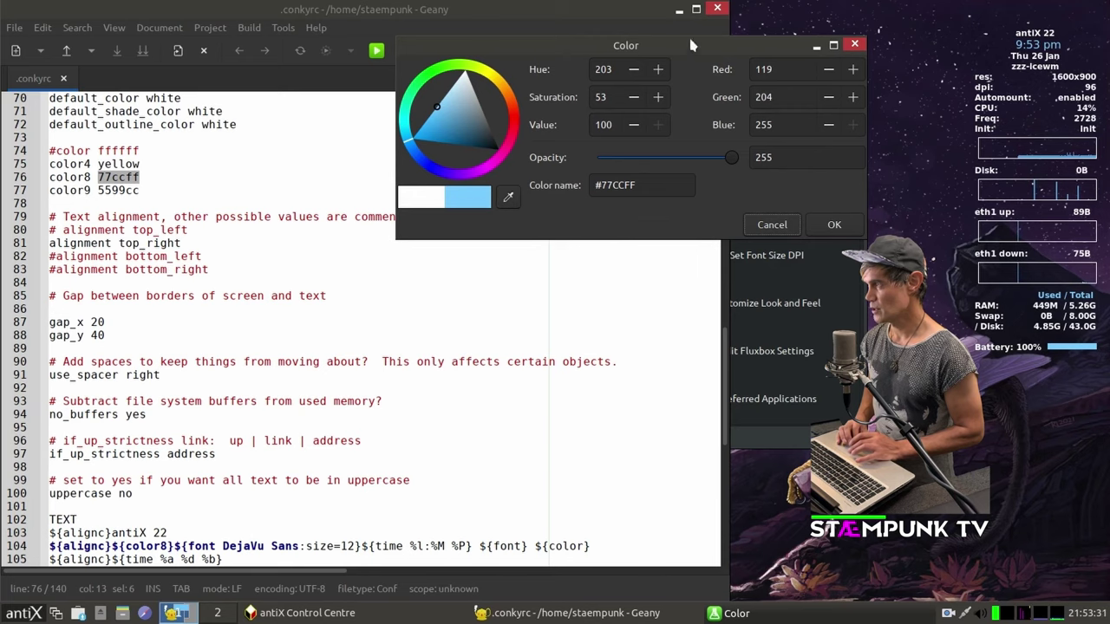
click(679, 11)
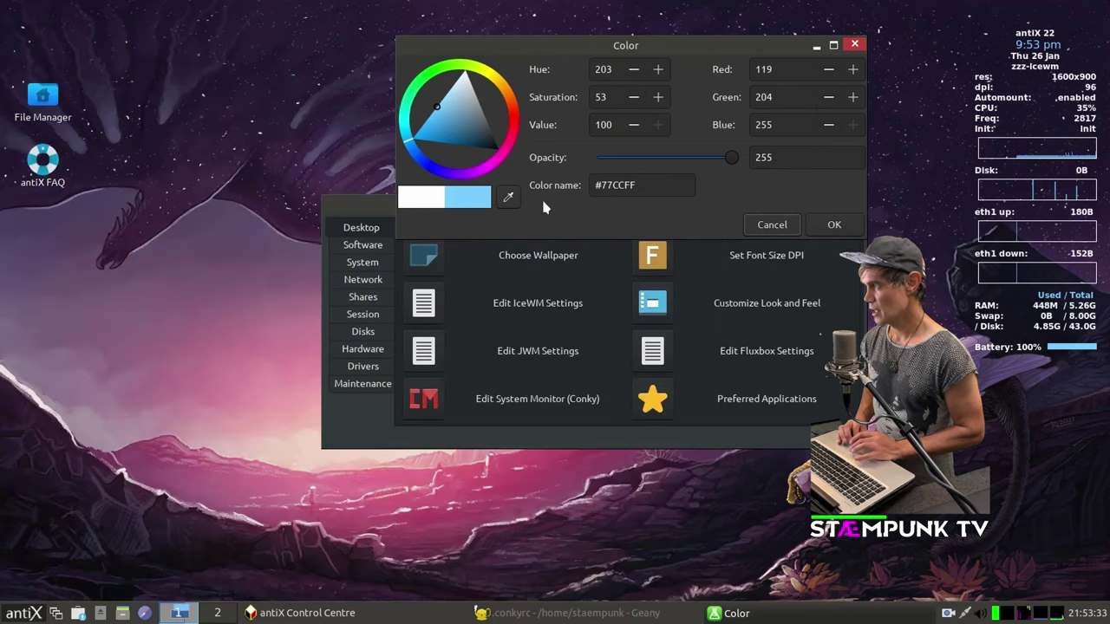
Eyedrop the wallpaper in yad-color until it reads deep pink #B24165, then return to Geany
click(509, 199)
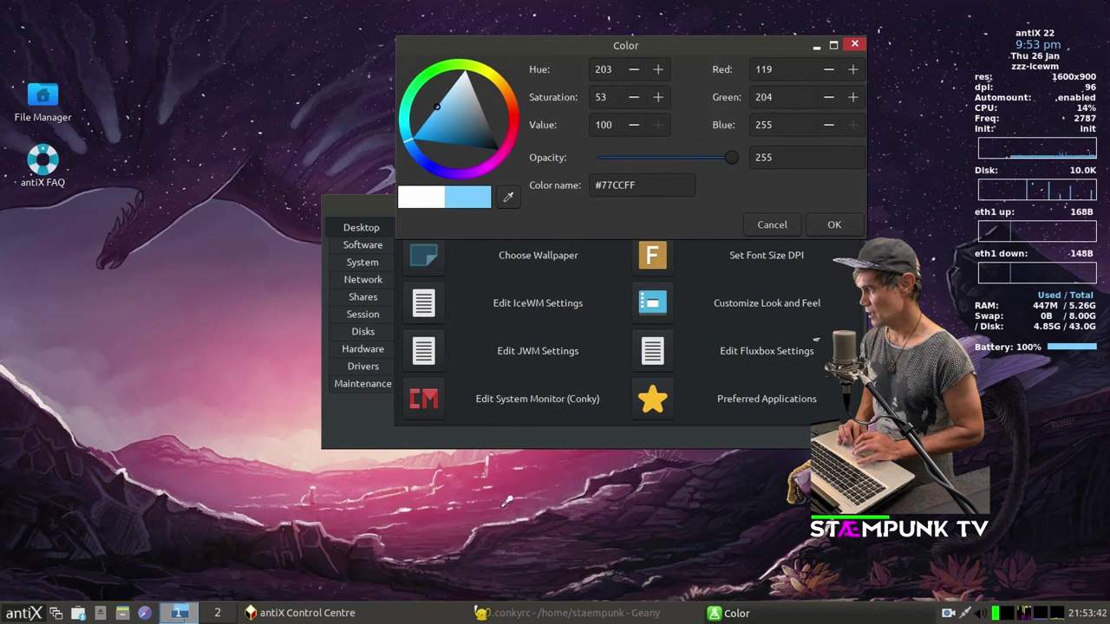
click(581, 510)
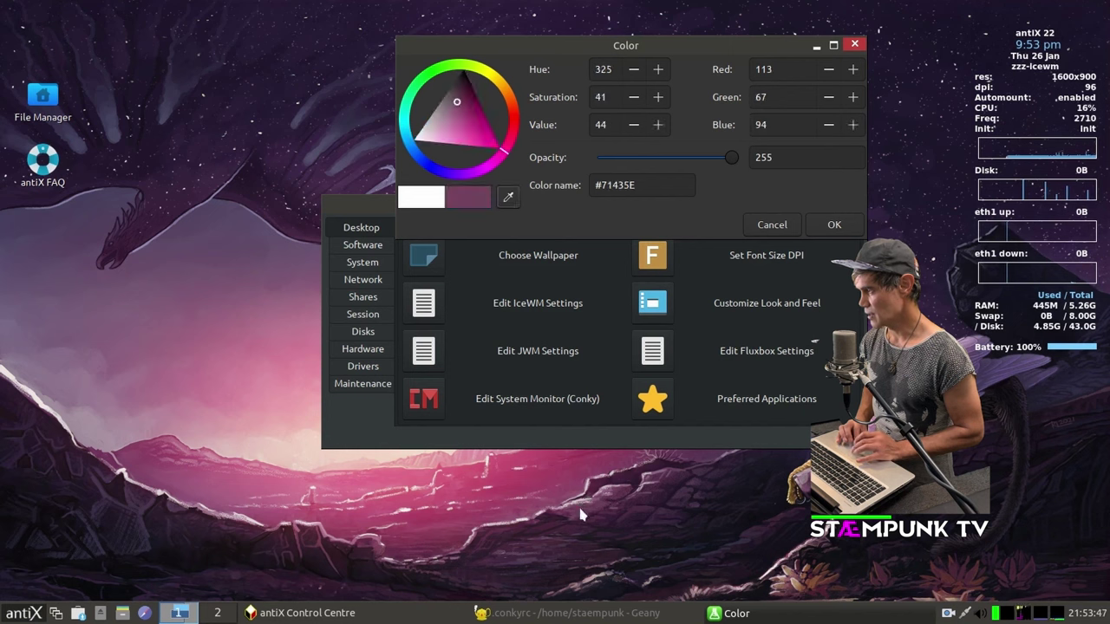
click(508, 197)
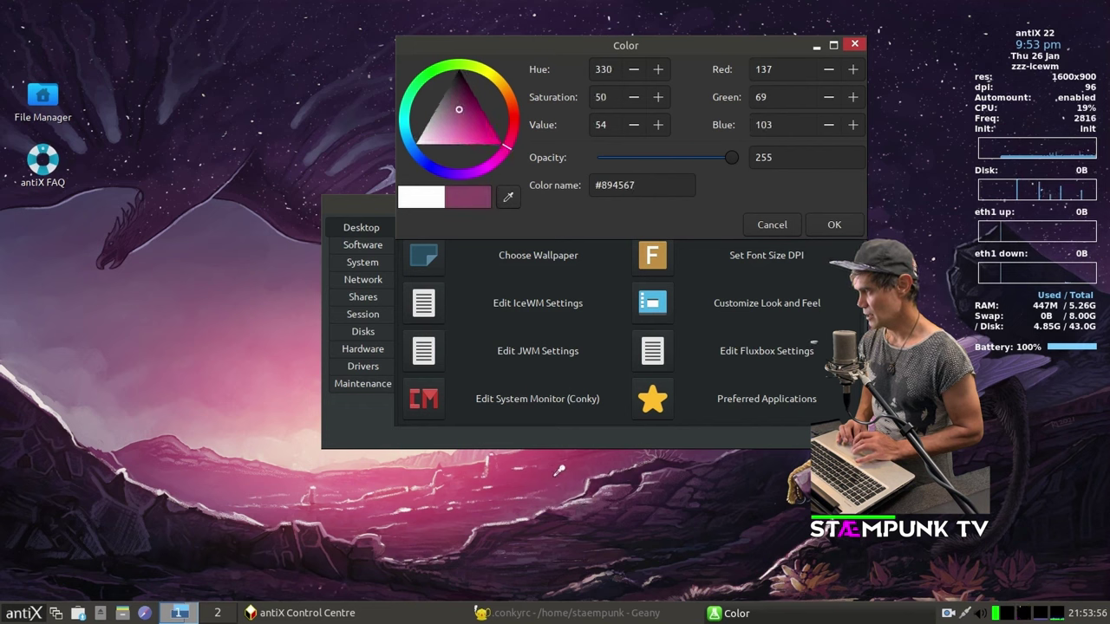
click(520, 482)
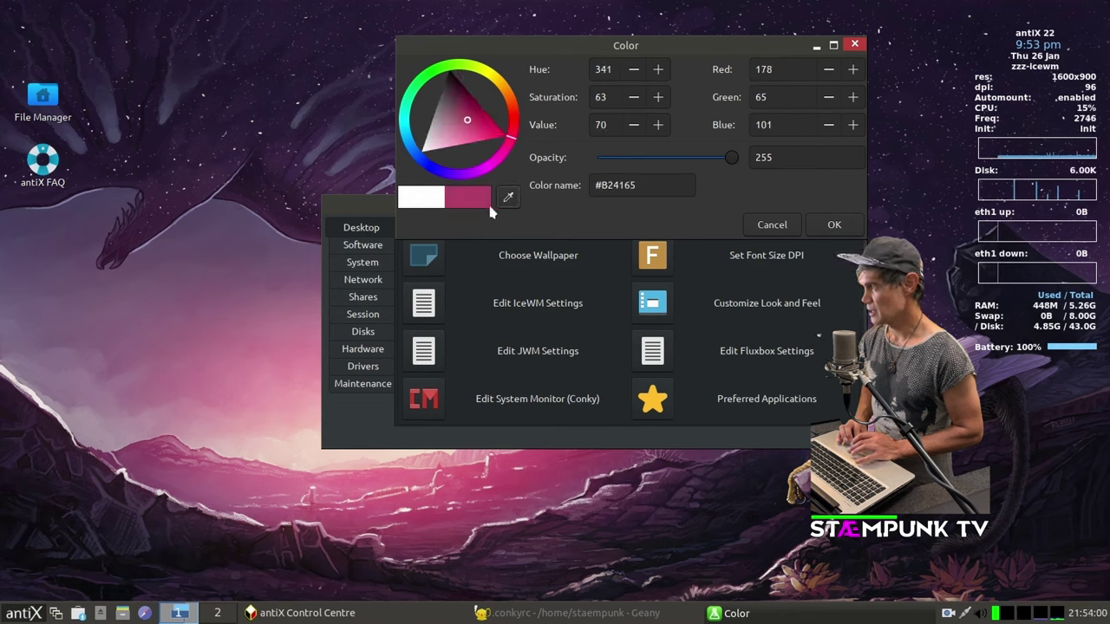
click(620, 185)
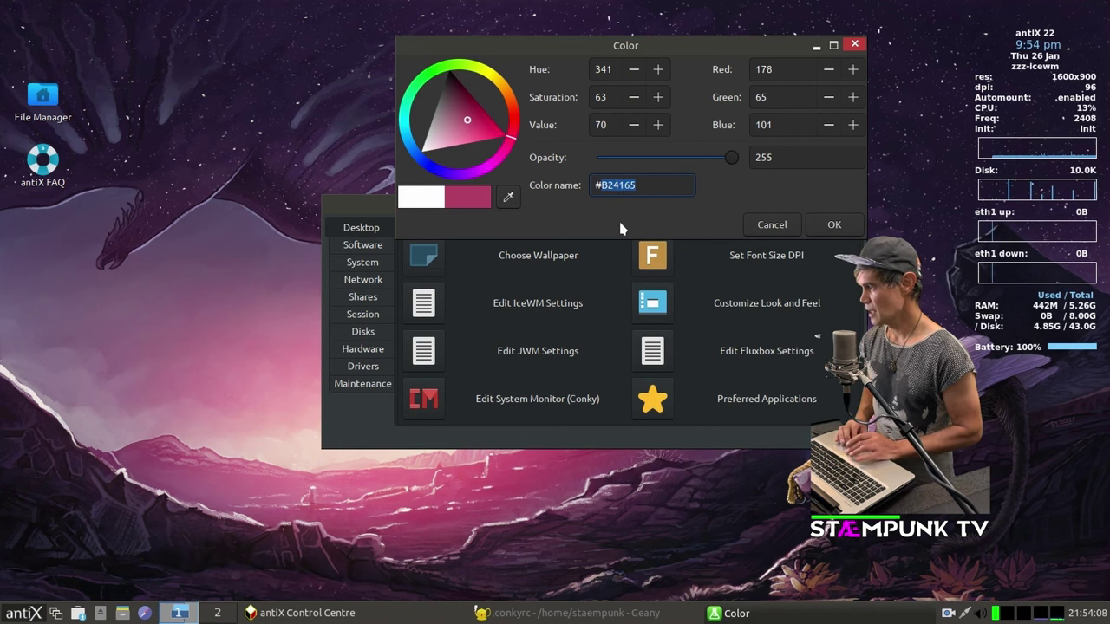
click(565, 613)
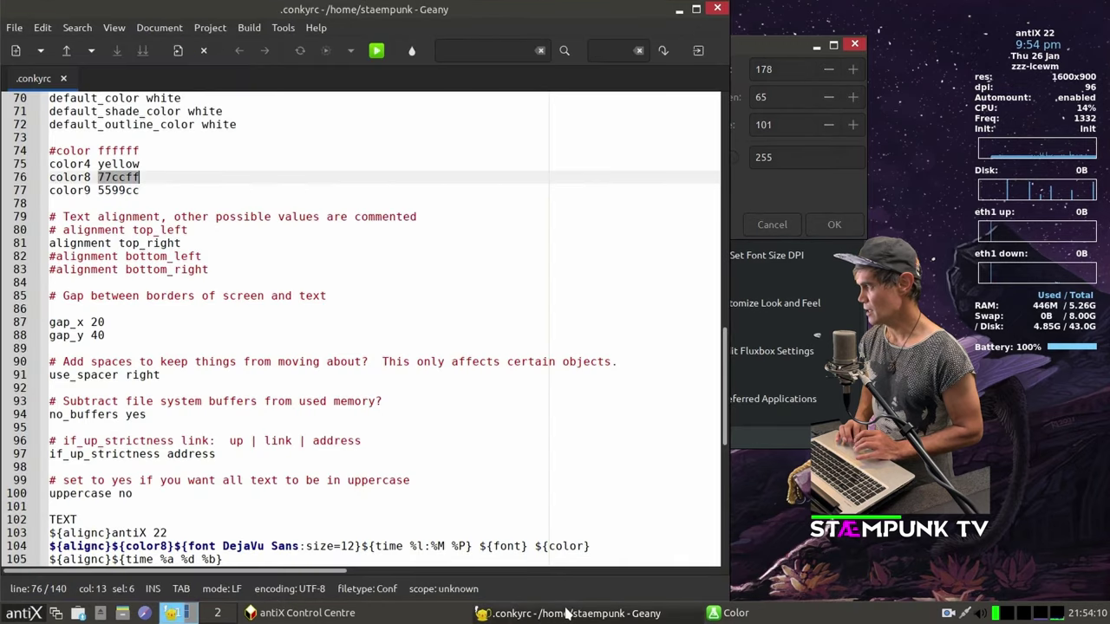
Replace color8's 77ccff with B24165 on line 76 and save .conkyrc
double_click(121, 177)
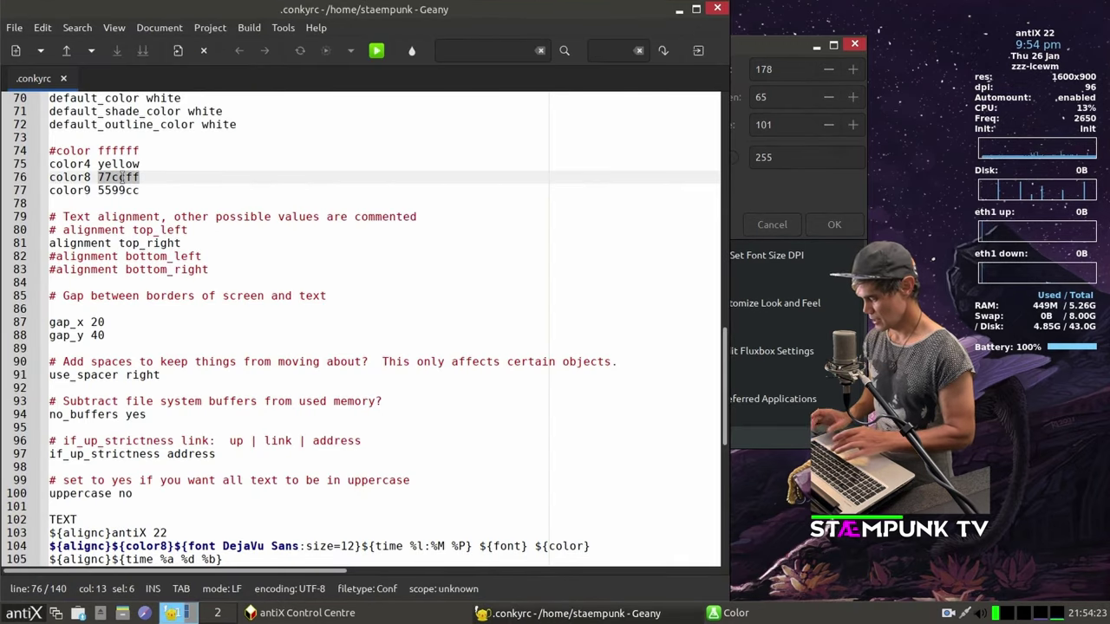
text(B24165)
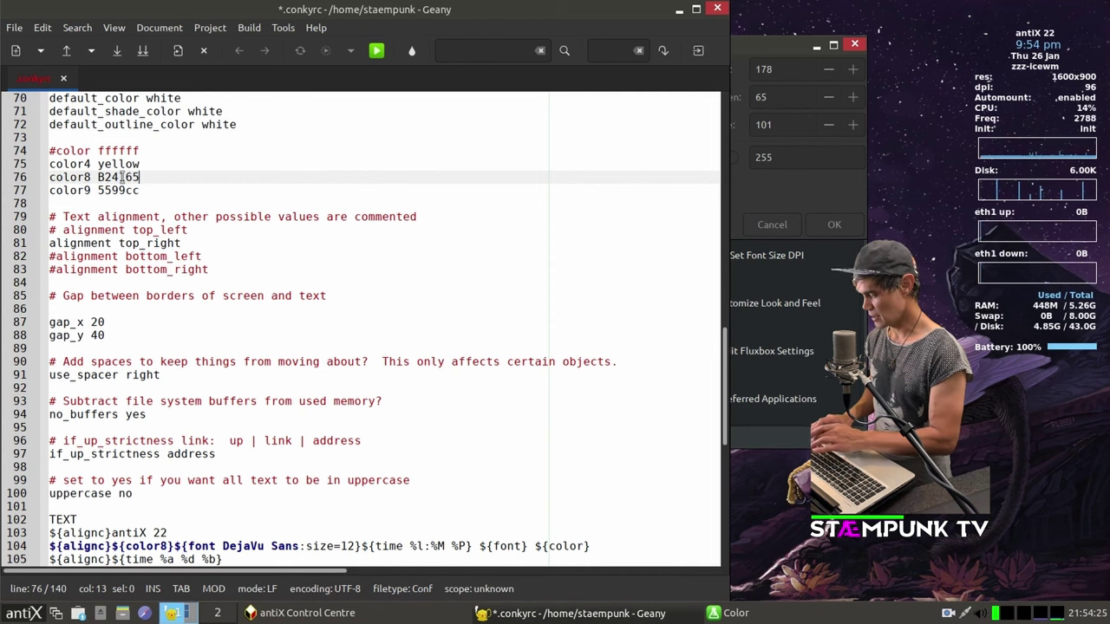
key(ctrl+s)
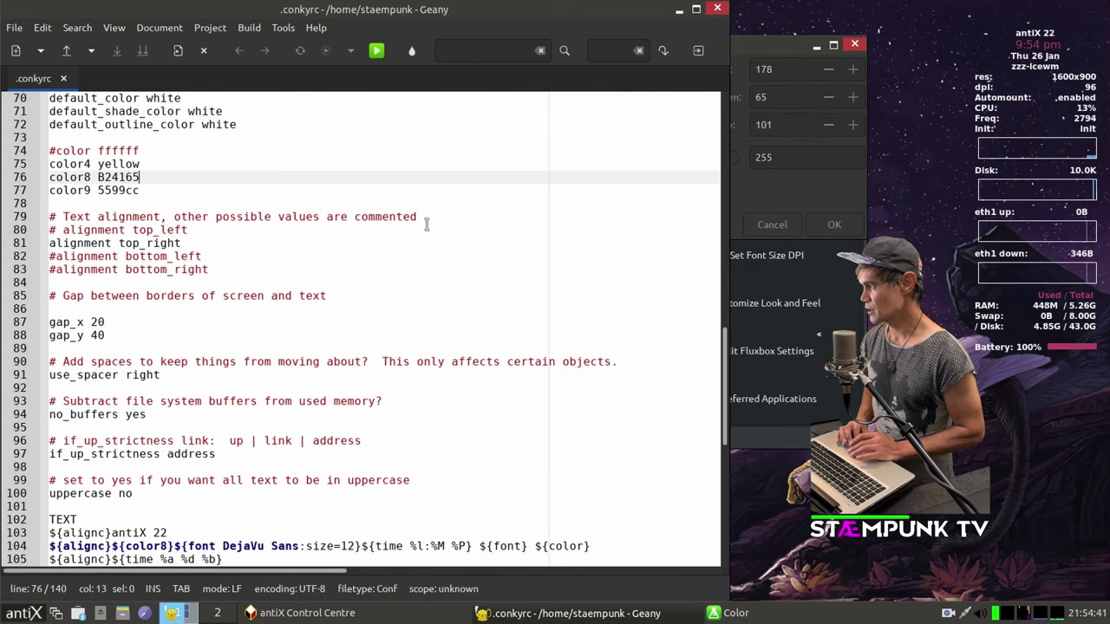
scroll(426, 224, down, 3)
scroll(426, 224, down, 6)
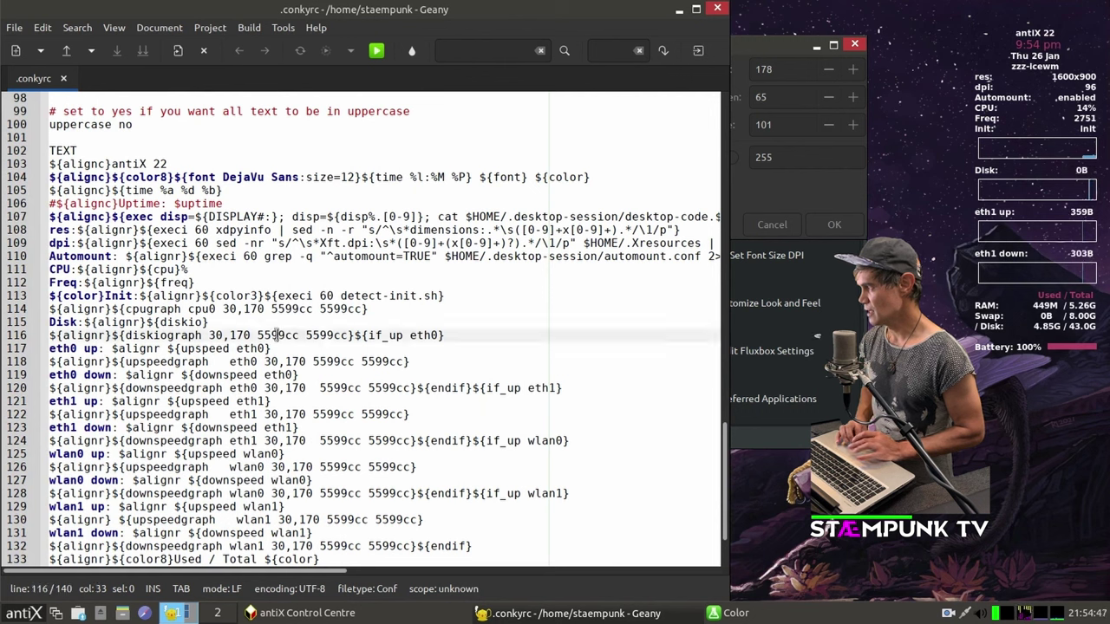
Paste the line 116 graph colour 5599cc into yad-color's Color name to preview it
double_click(276, 335)
key(ctrl+c)
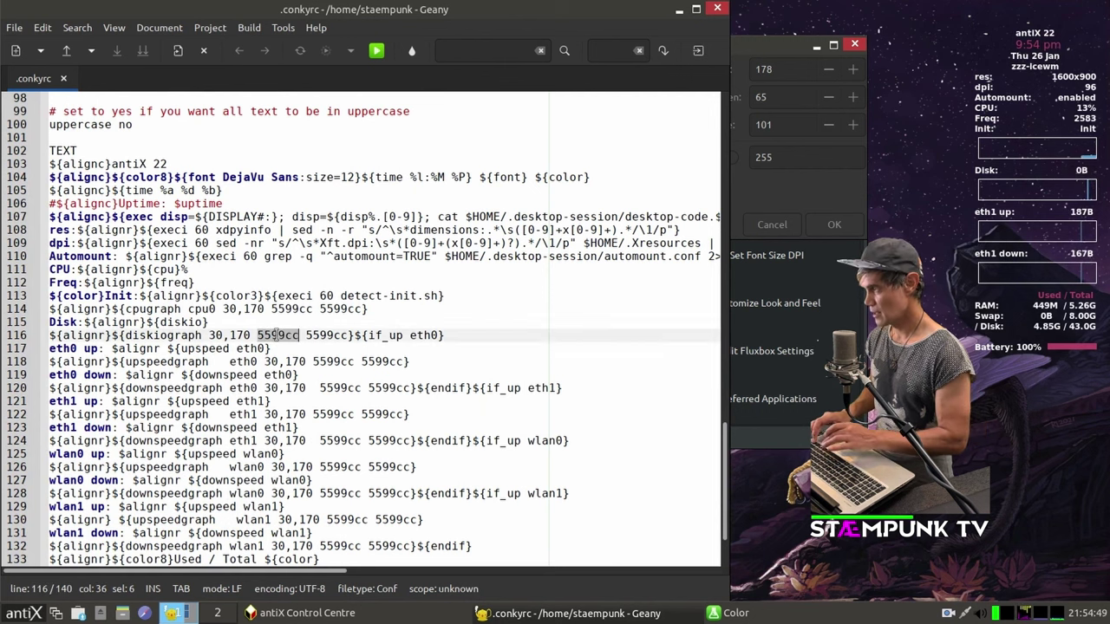
click(776, 191)
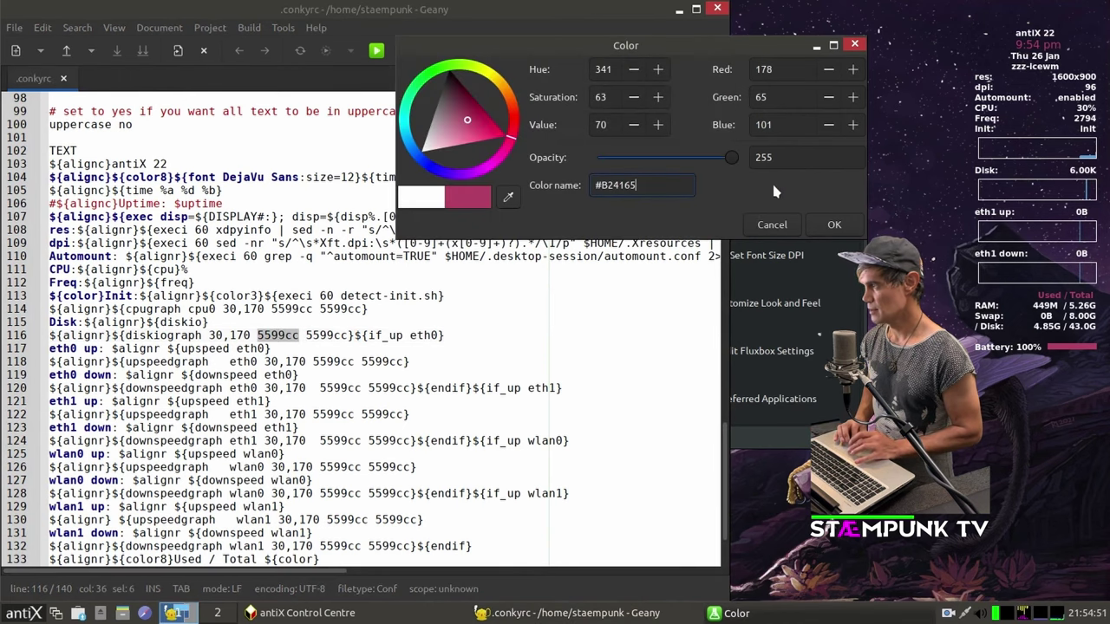
key(ctrl+a)
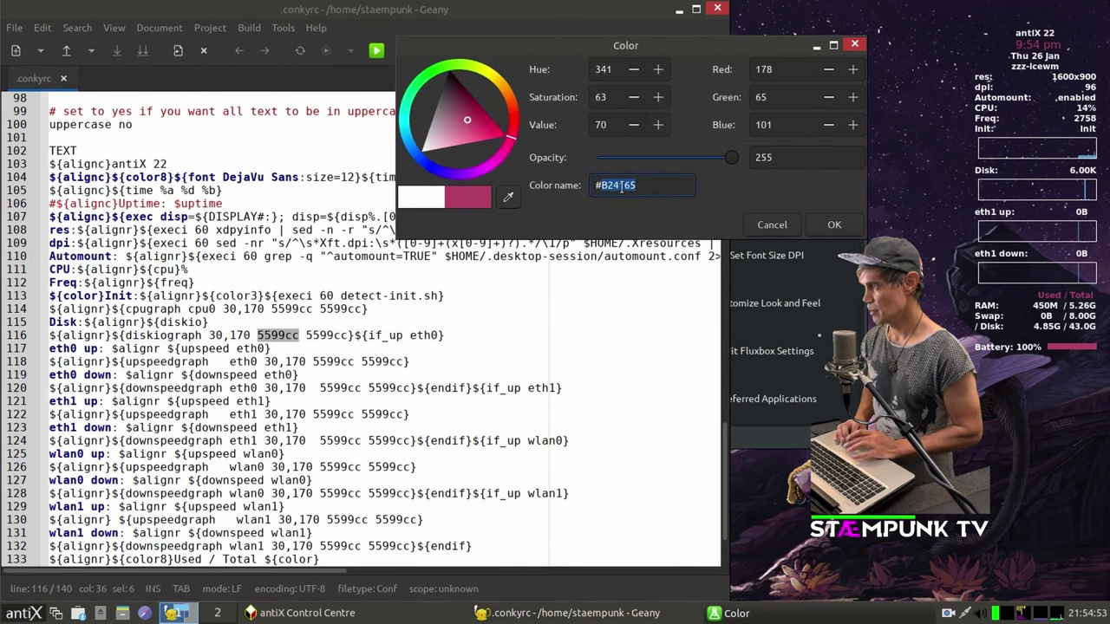
key(ctrl+v)
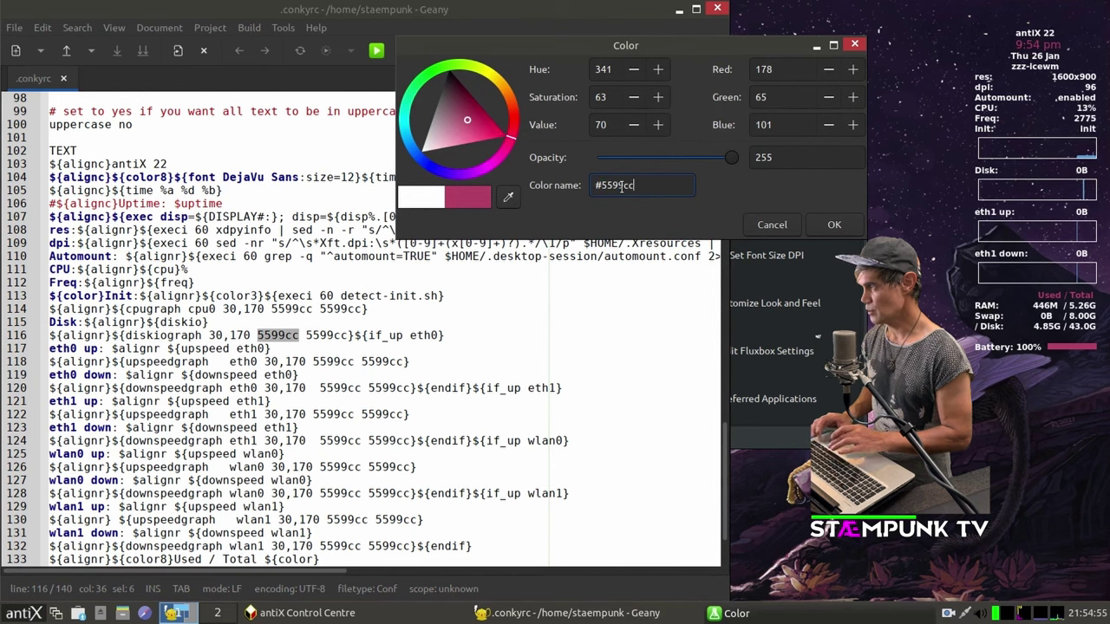
key(Return)
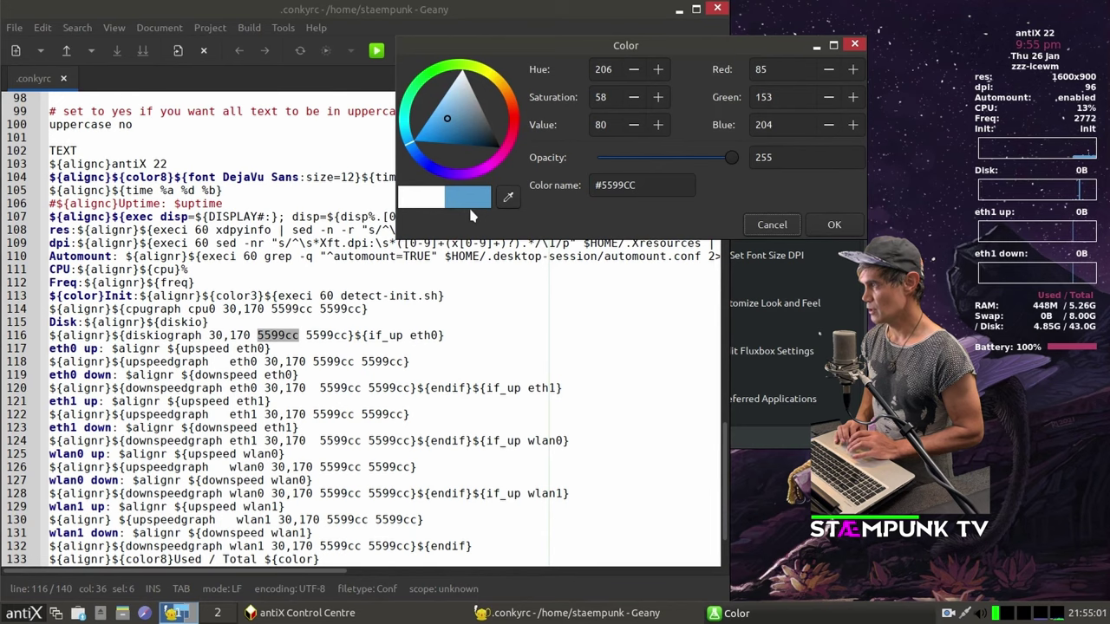
click(679, 10)
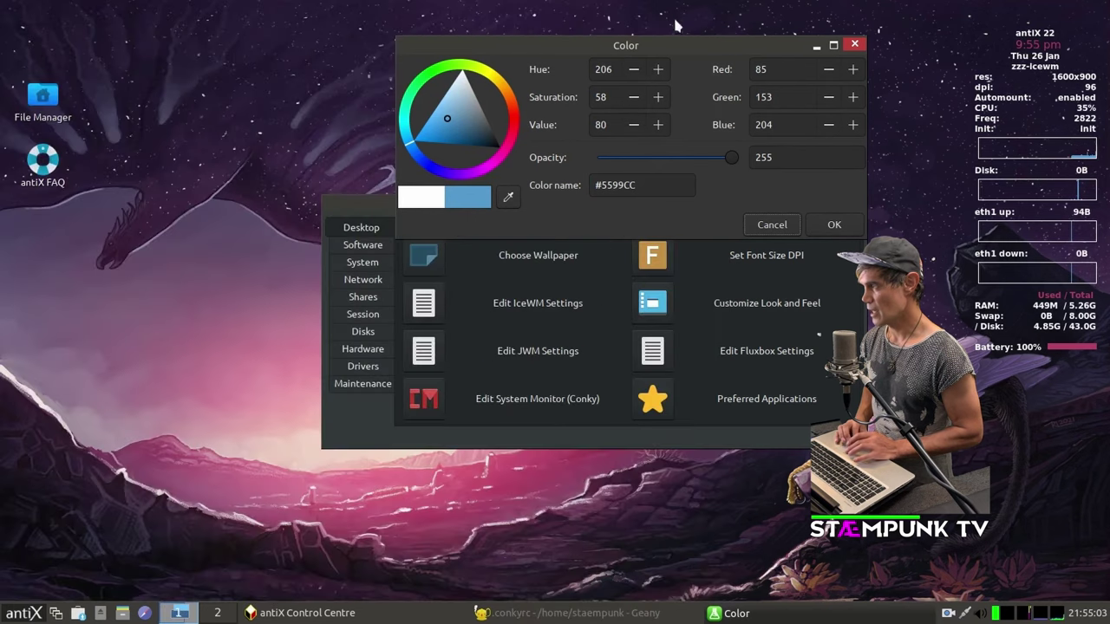
Eyedrop a pale pink #E2BFBC from the wallpaper and select its hex code
click(507, 197)
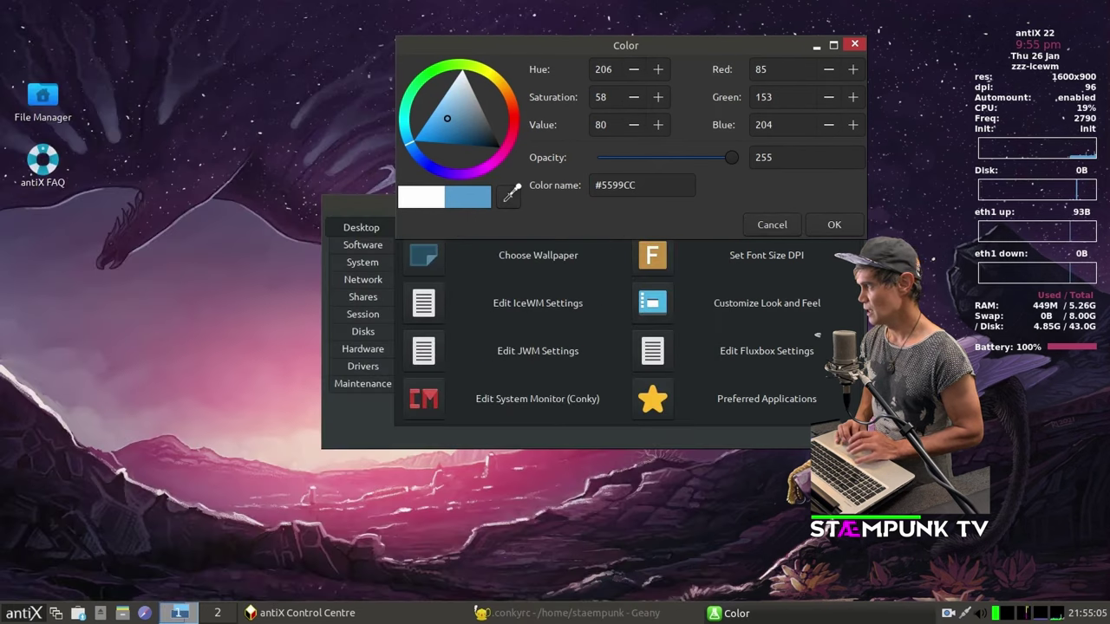
click(251, 448)
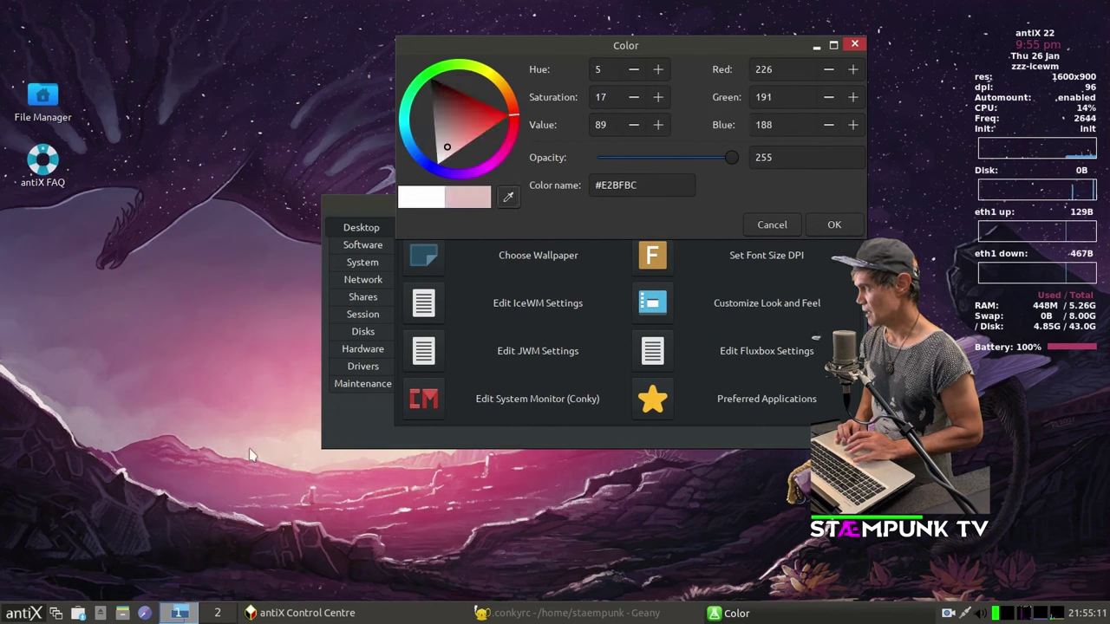
triple_click(621, 185)
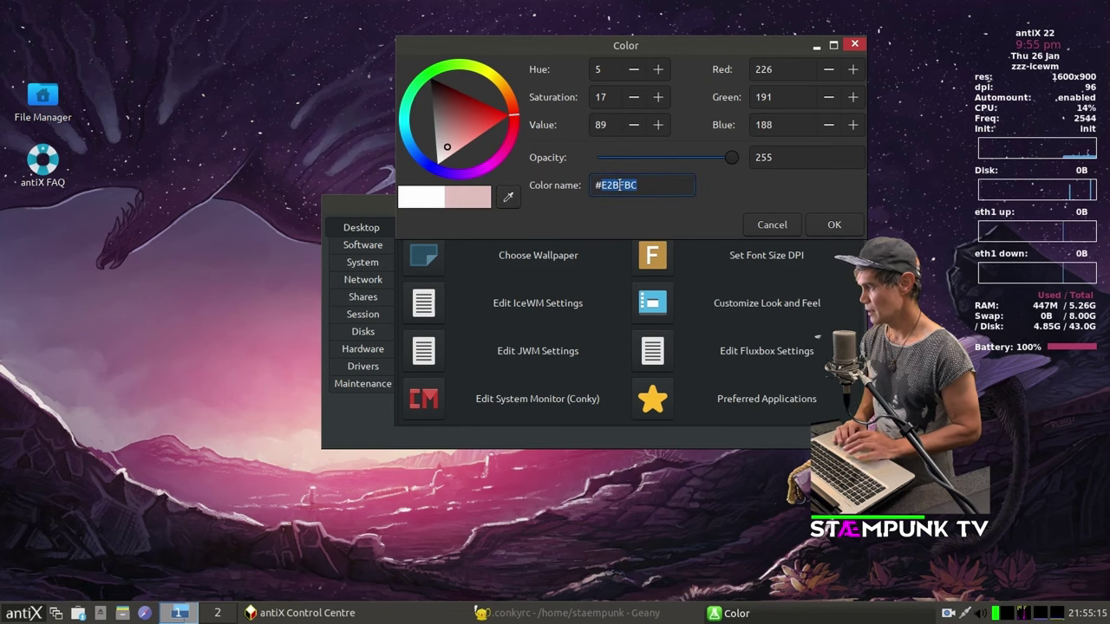
Return to Geany and open the Replace dialog searching for 5599cc
click(590, 614)
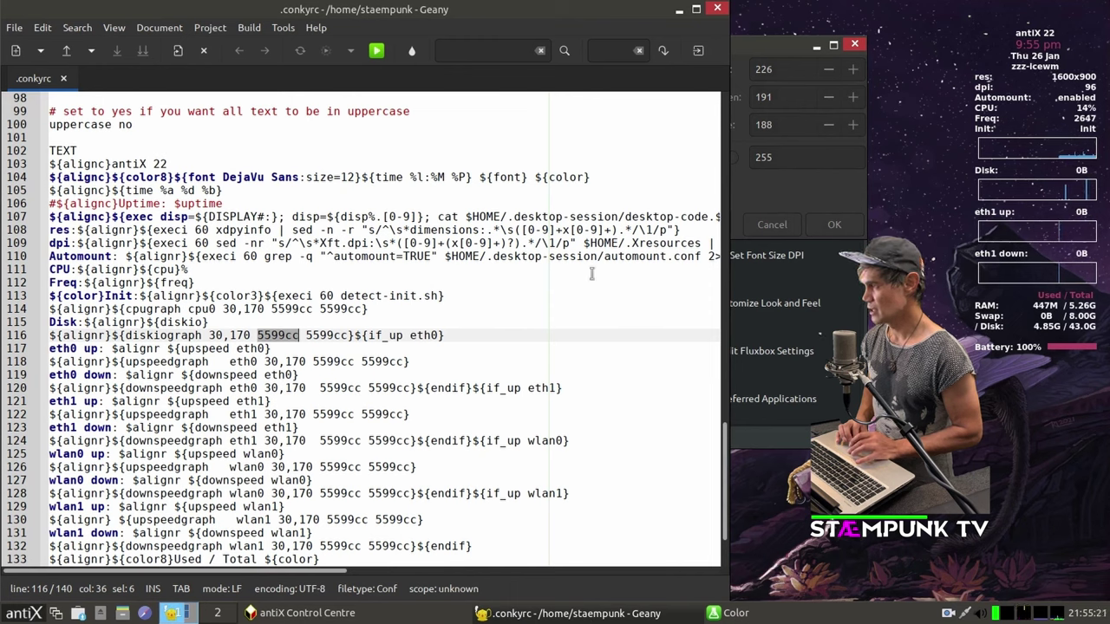
click(777, 197)
key(ctrl+c)
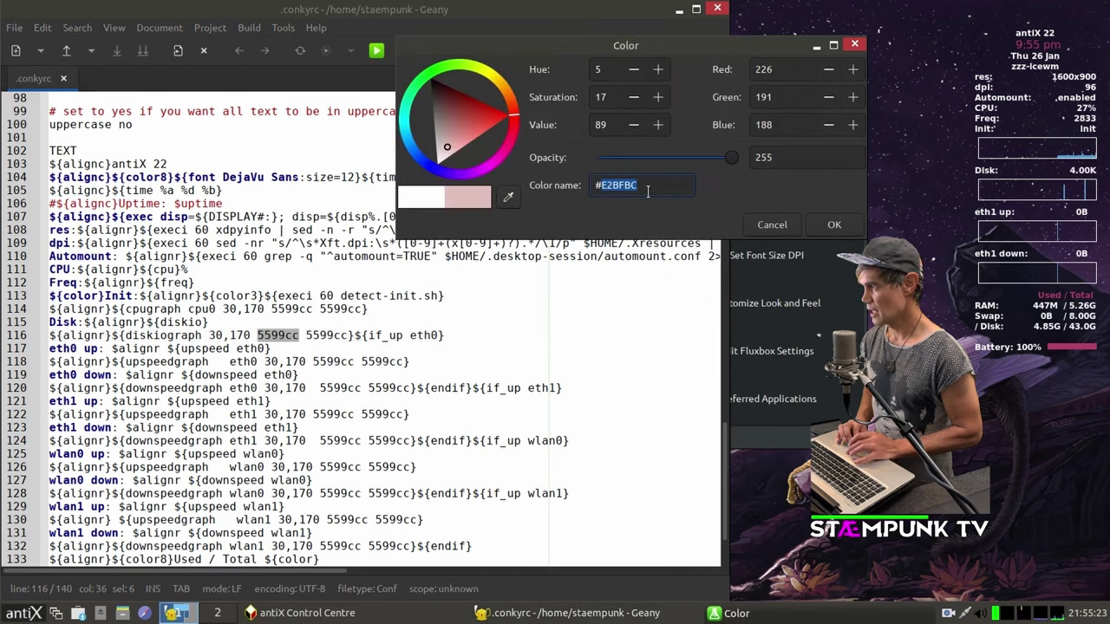
click(538, 9)
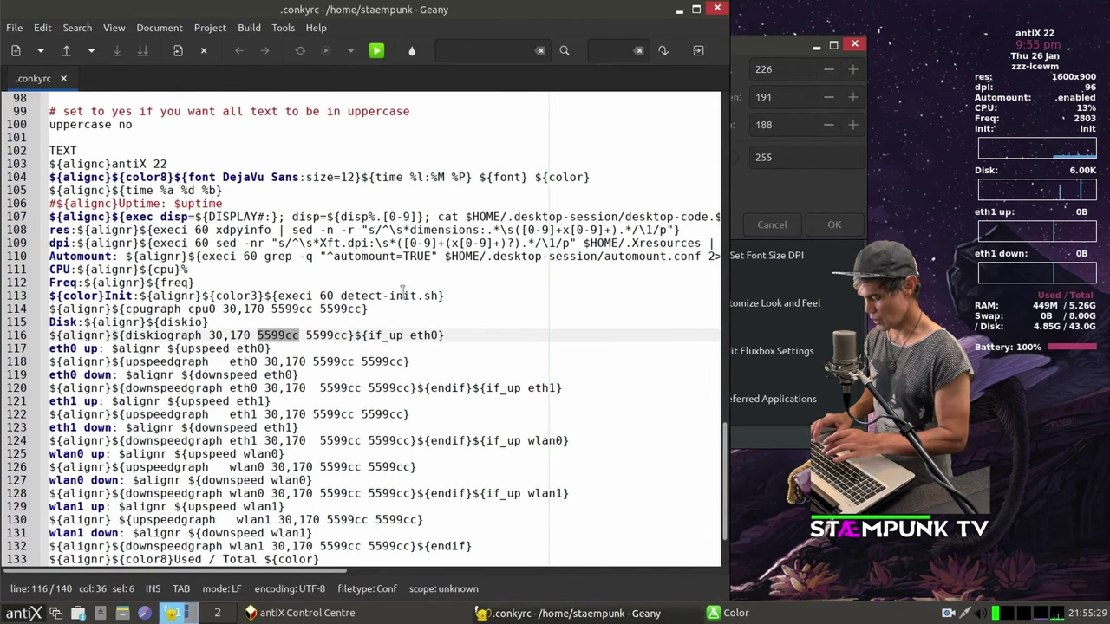
key(ctrl+h)
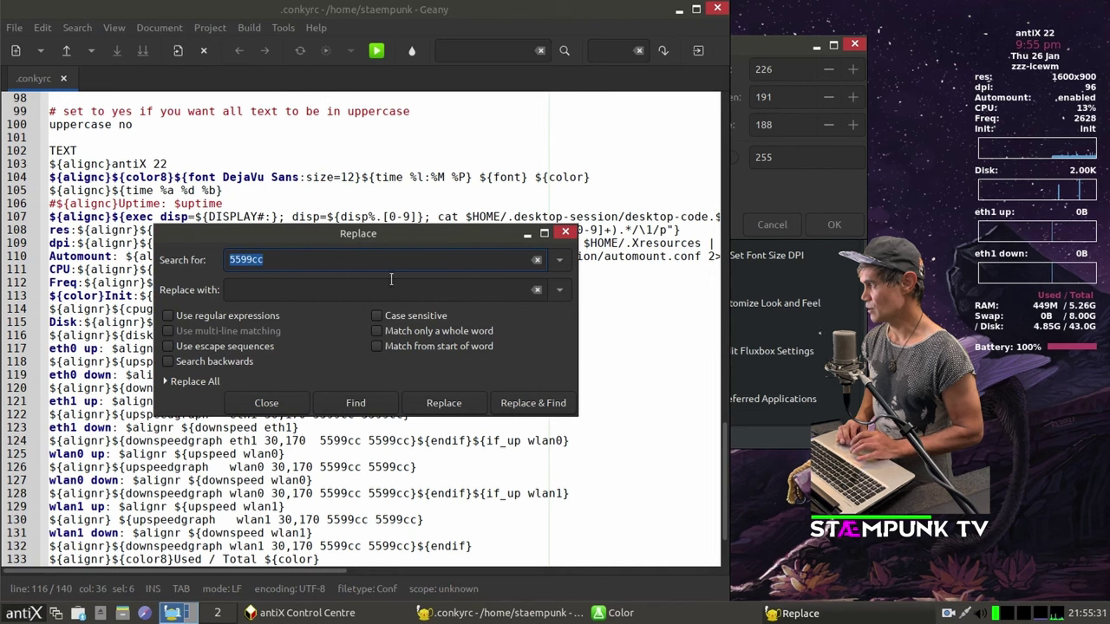
Replace all 21 occurrences of 5599cc with E2BFBC in the document and save
click(77, 28)
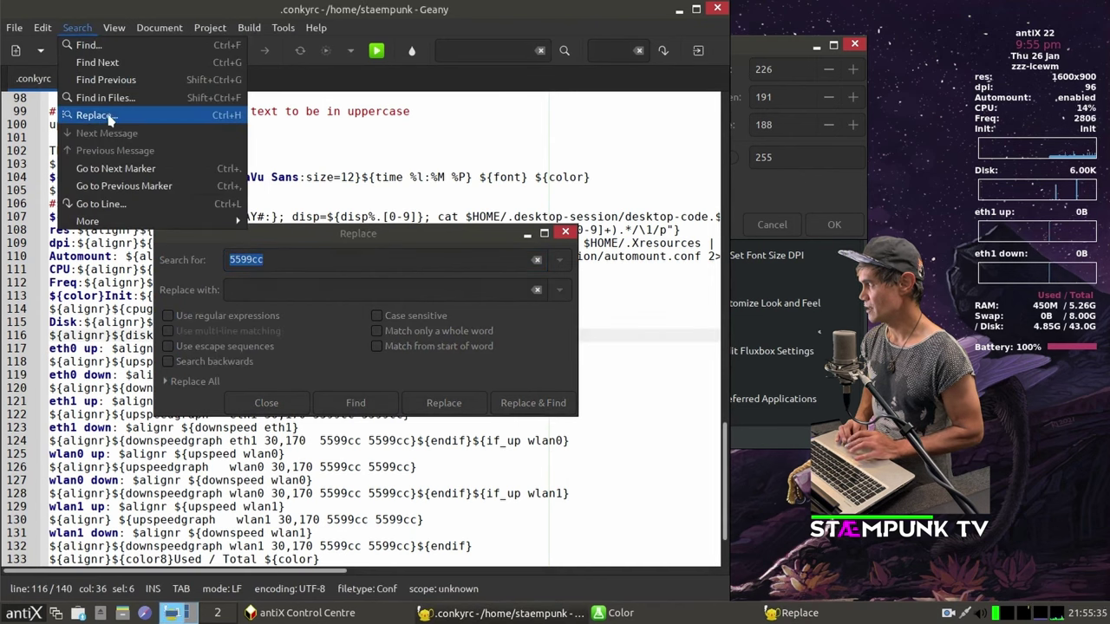
click(315, 225)
drag(296, 225, 410, 111)
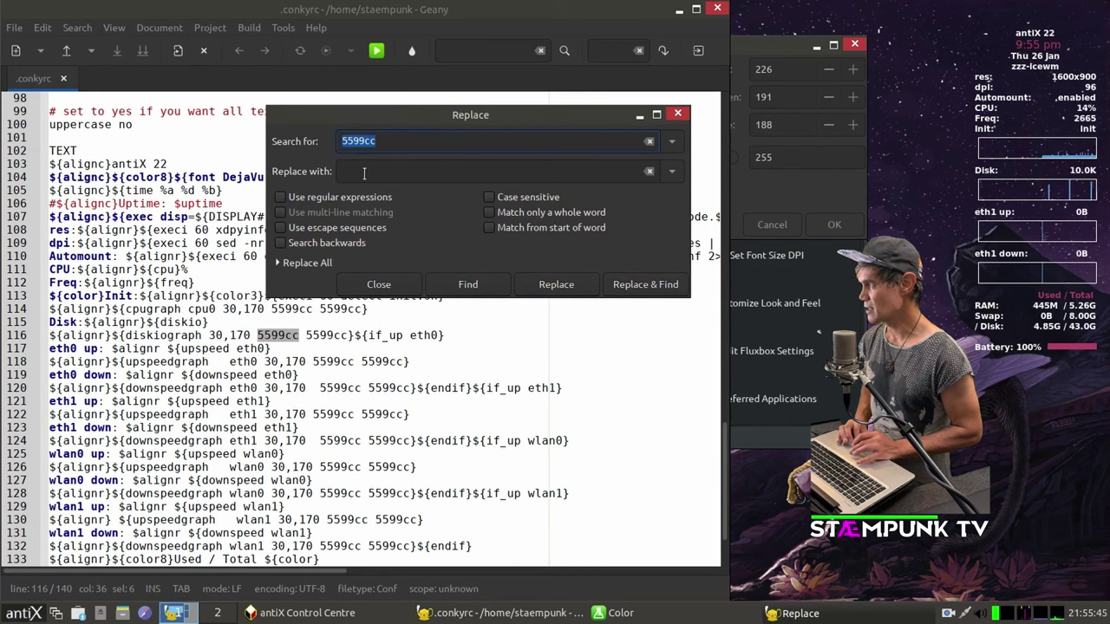
click(364, 173)
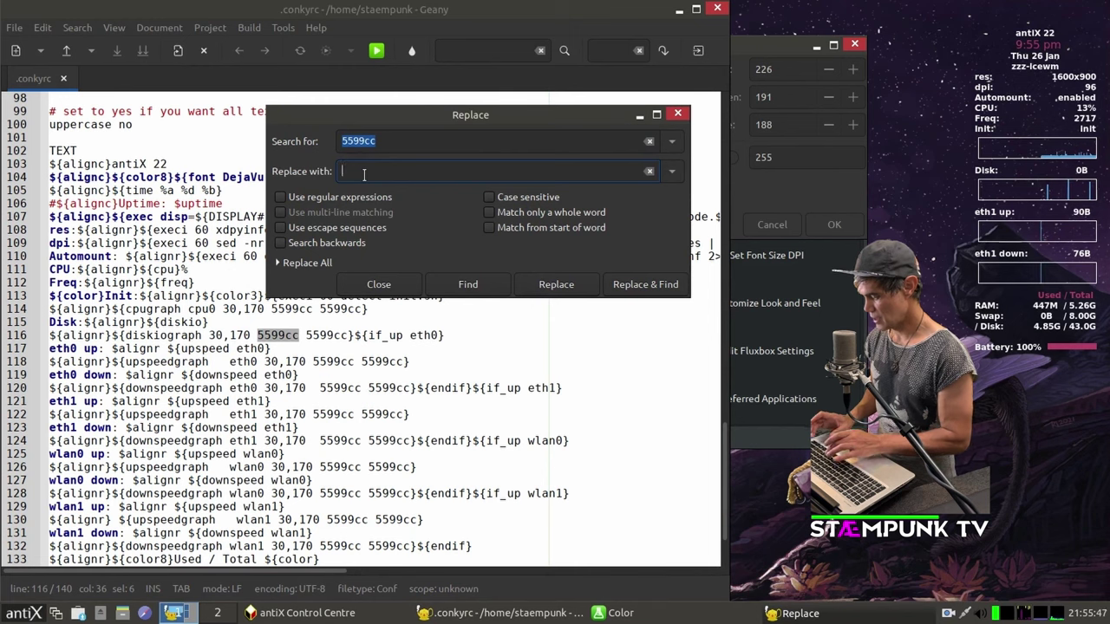
key(ctrl+v)
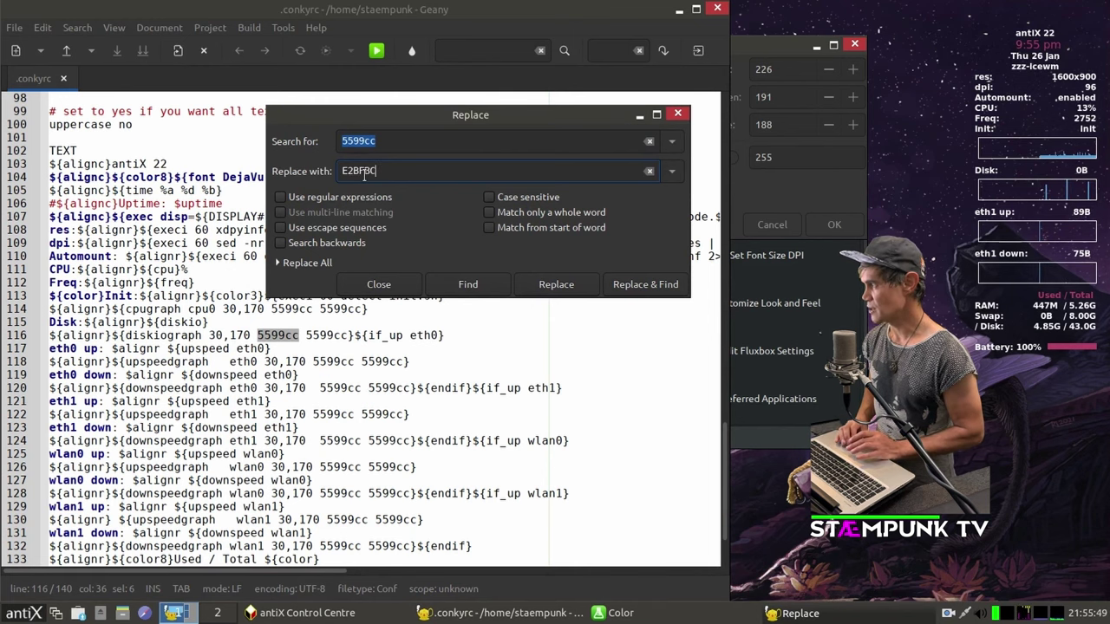
click(289, 262)
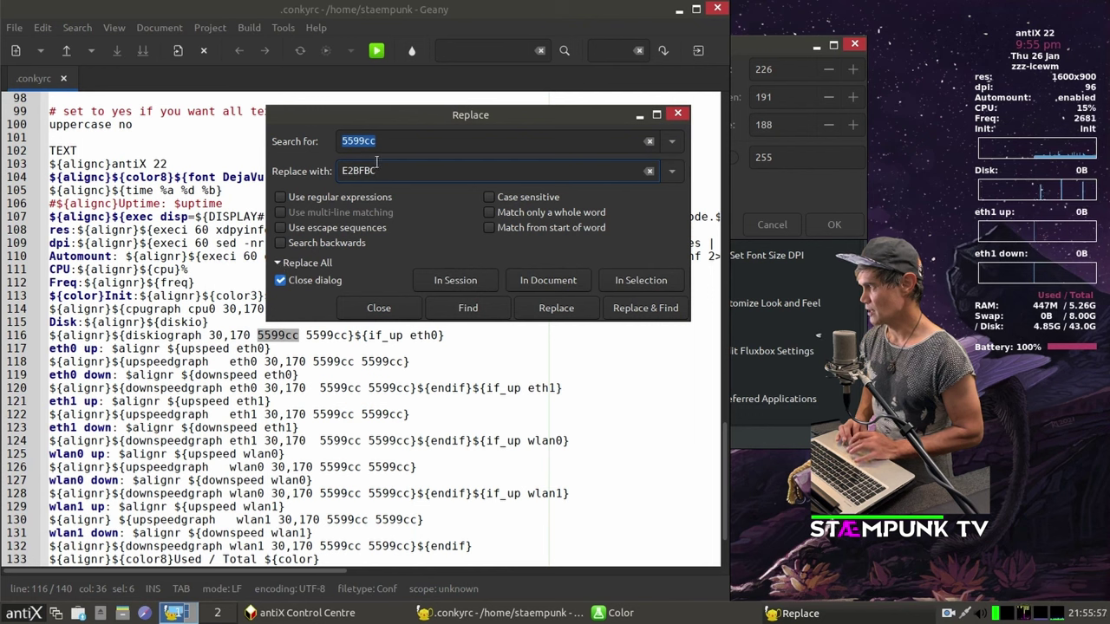
click(549, 280)
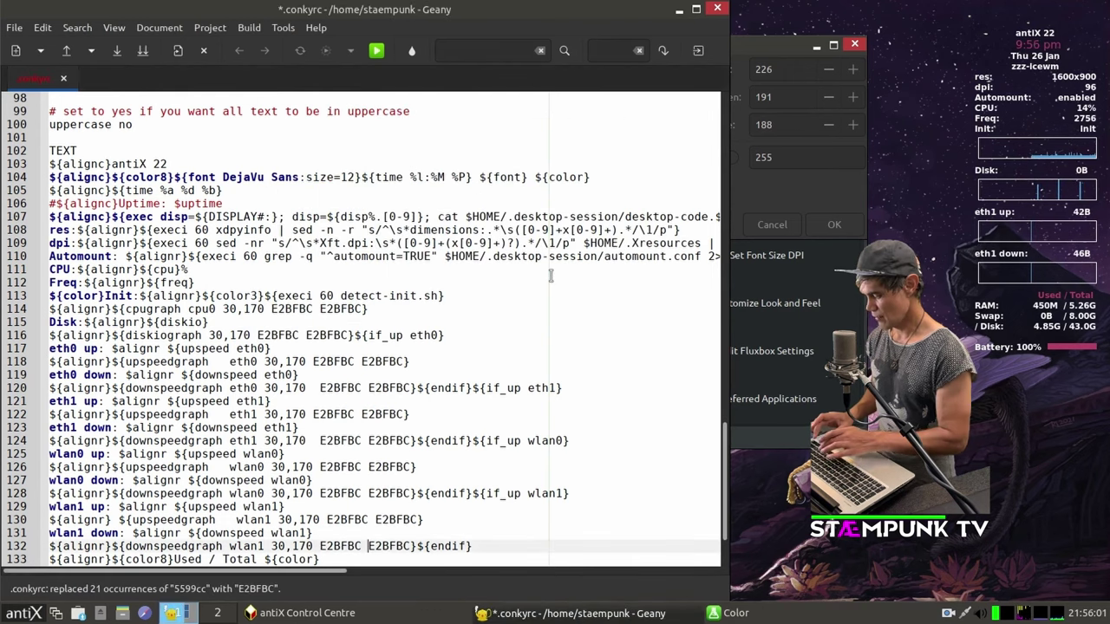
key(ctrl+s)
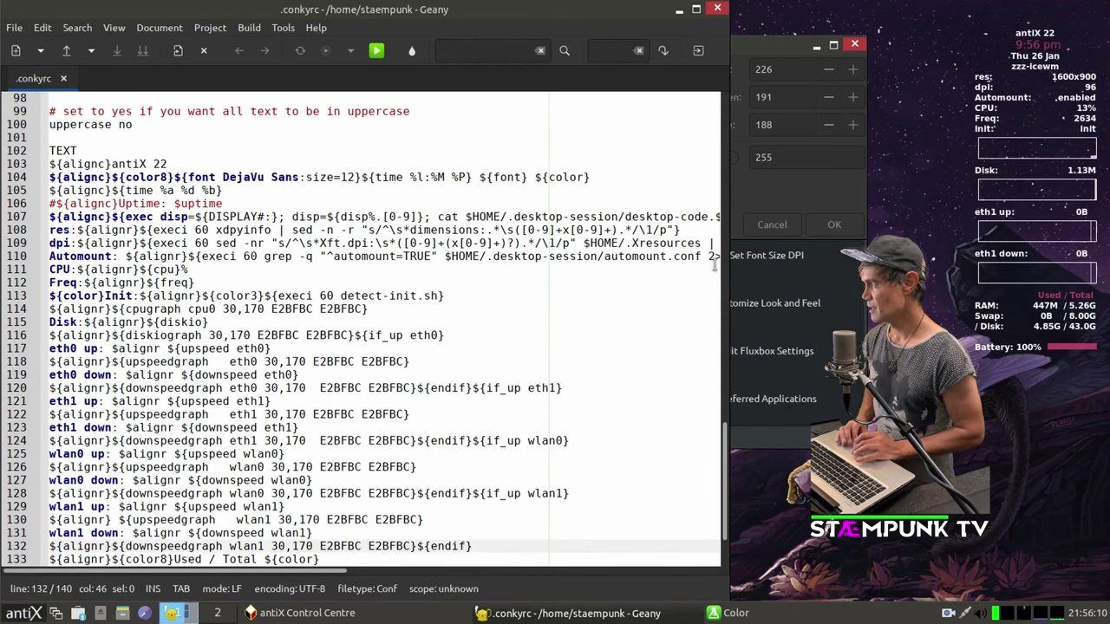
Select the font name DejaVu Sans on line 104
click(242, 177)
double_click(243, 177)
drag(242, 176, 283, 182)
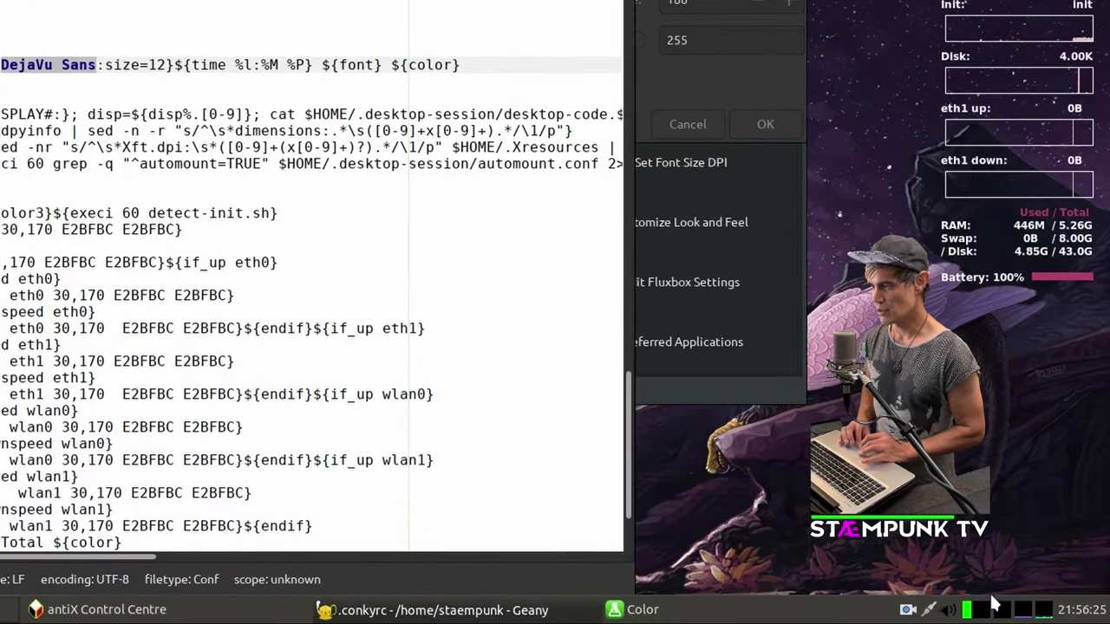
Close the .conkyrc editor window in Geany
mouse_move(986, 617)
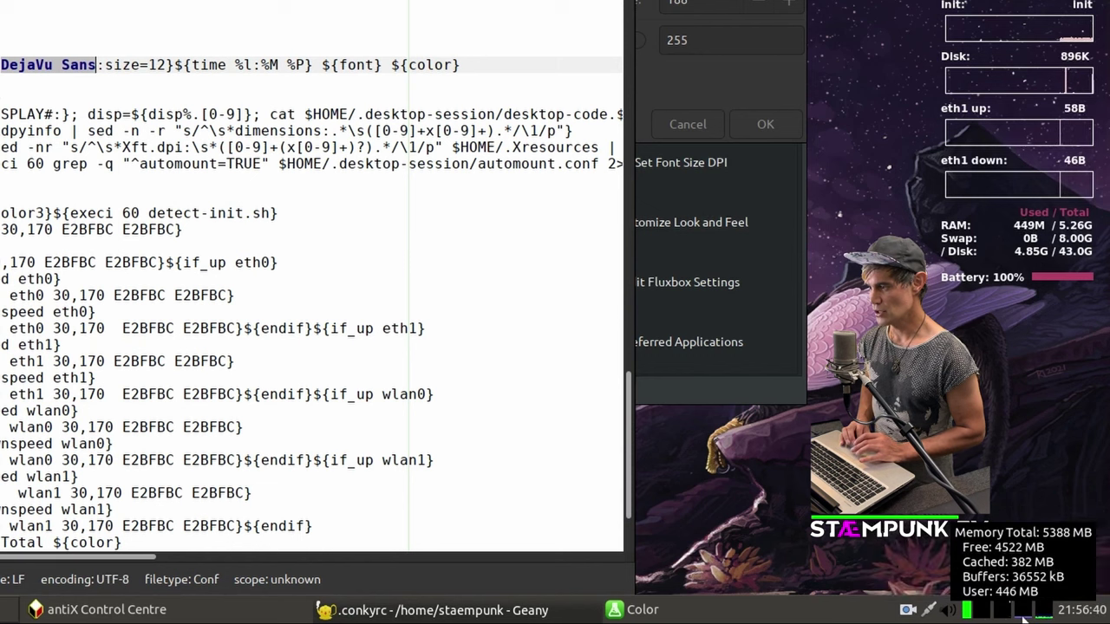
mouse_move(1047, 614)
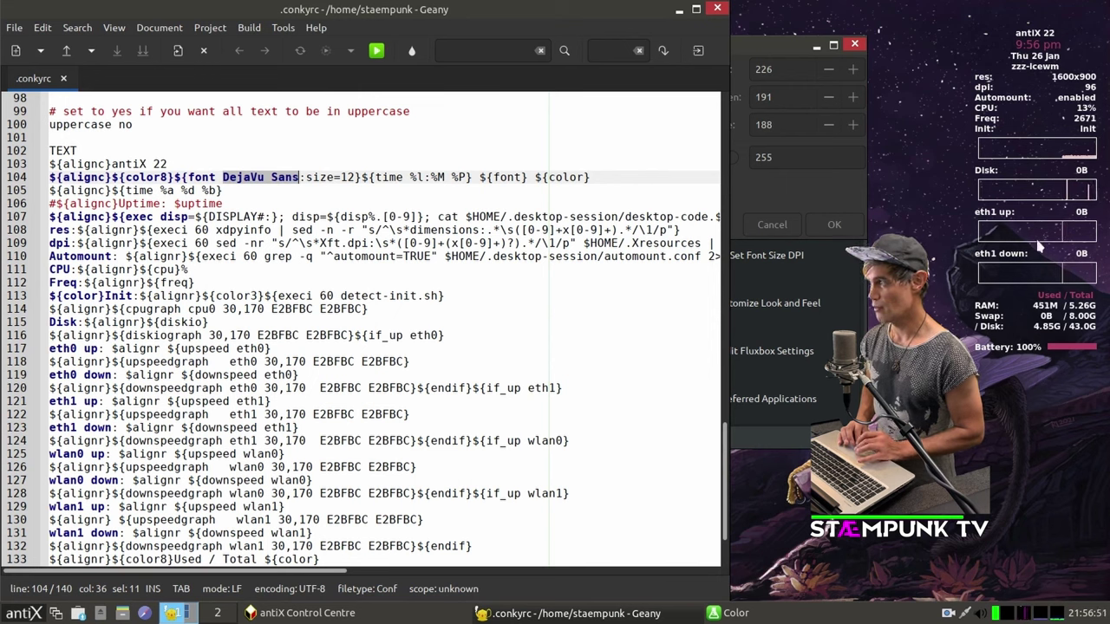
click(717, 10)
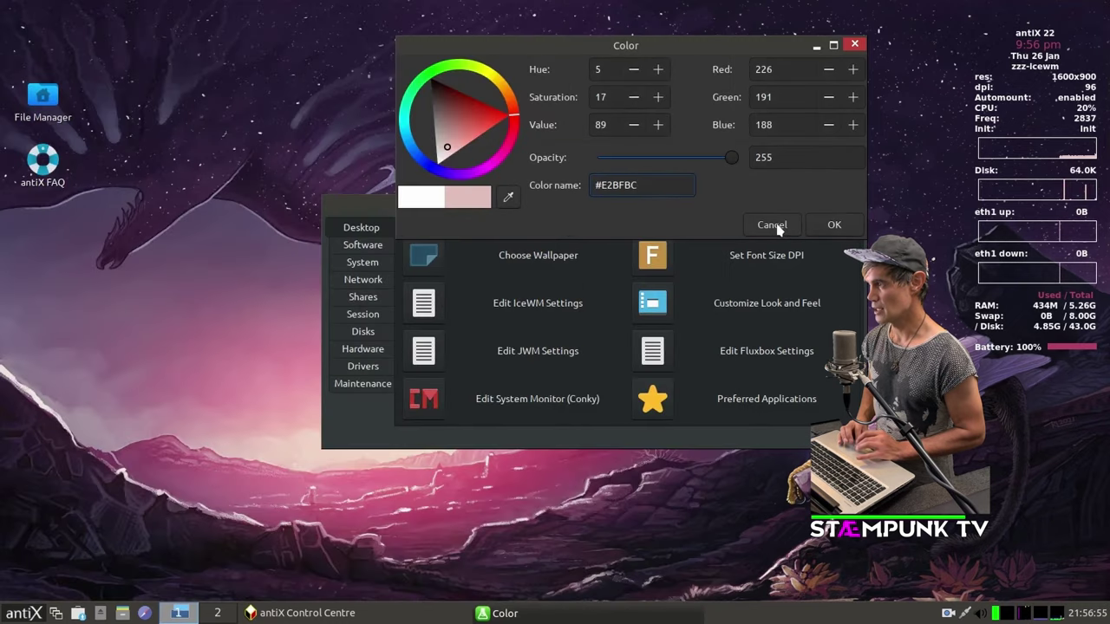
Close the Color dialog, turn Conky off via Desktop > Conky on/off, and view the Session page
click(854, 45)
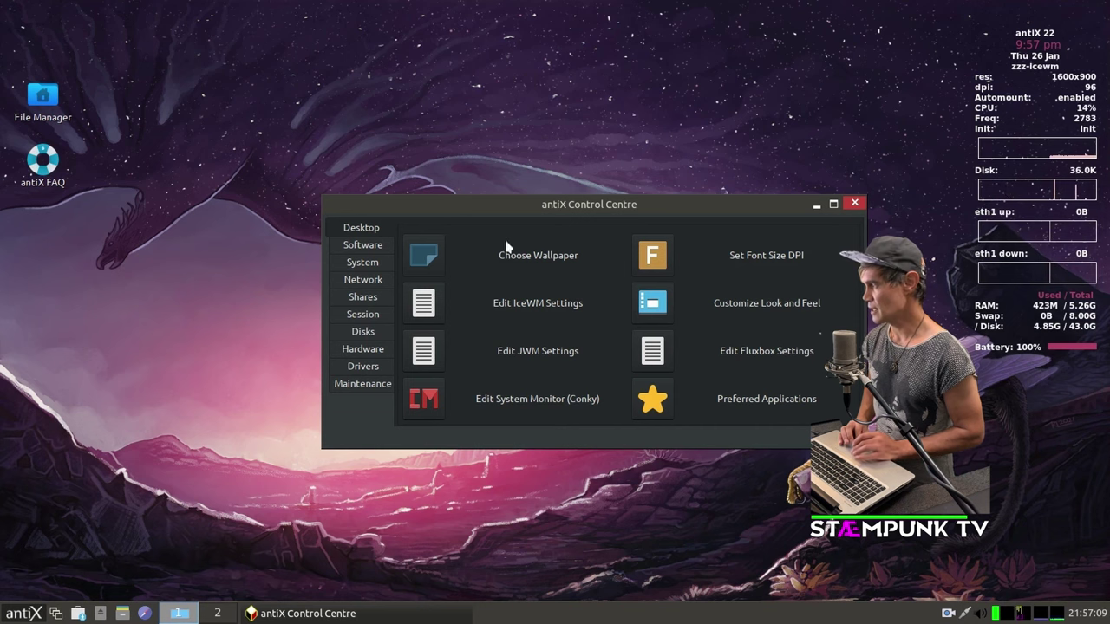
click(24, 614)
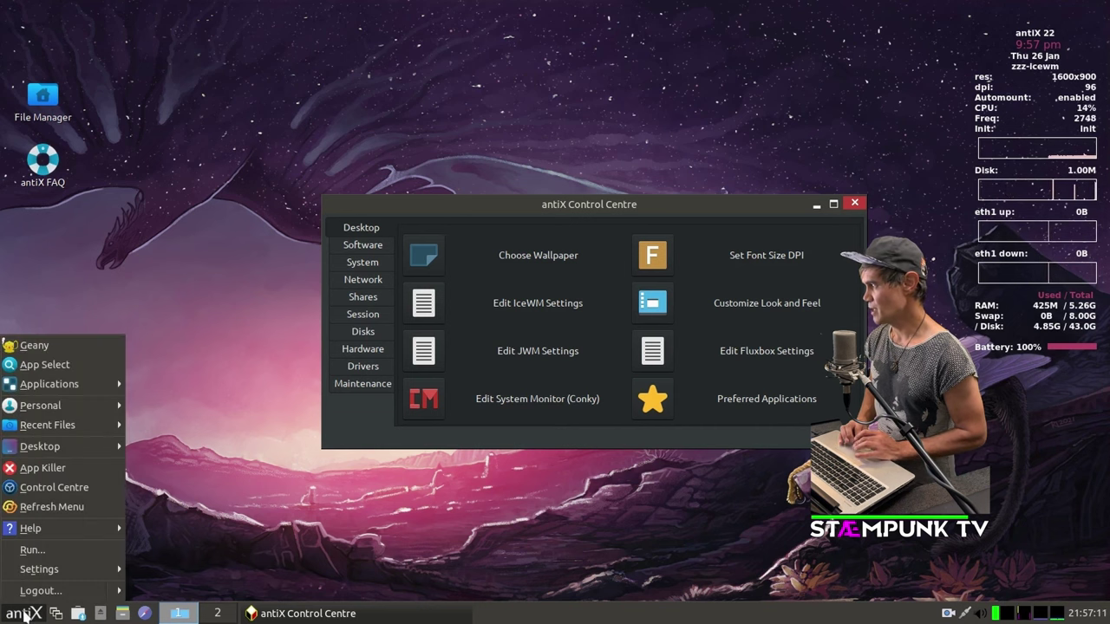
mouse_move(62, 450)
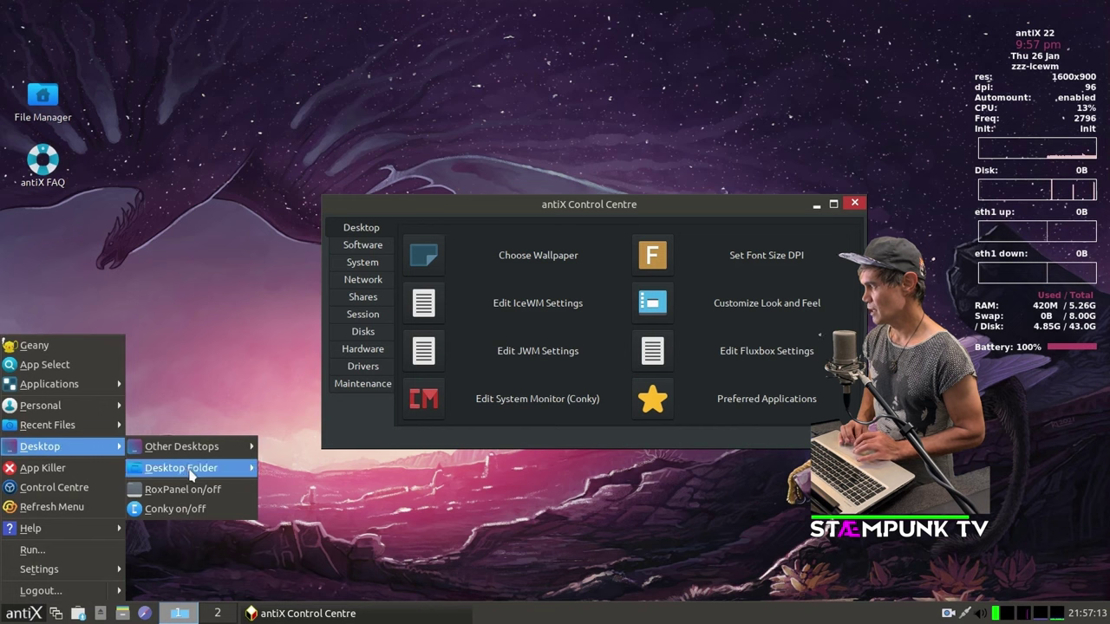
click(219, 513)
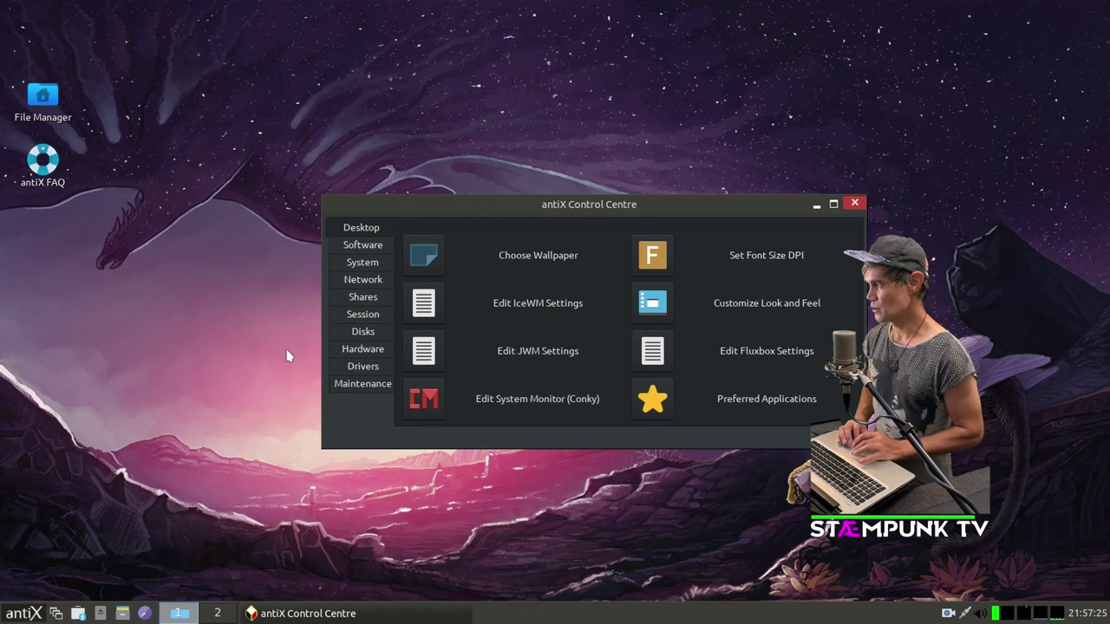
click(361, 316)
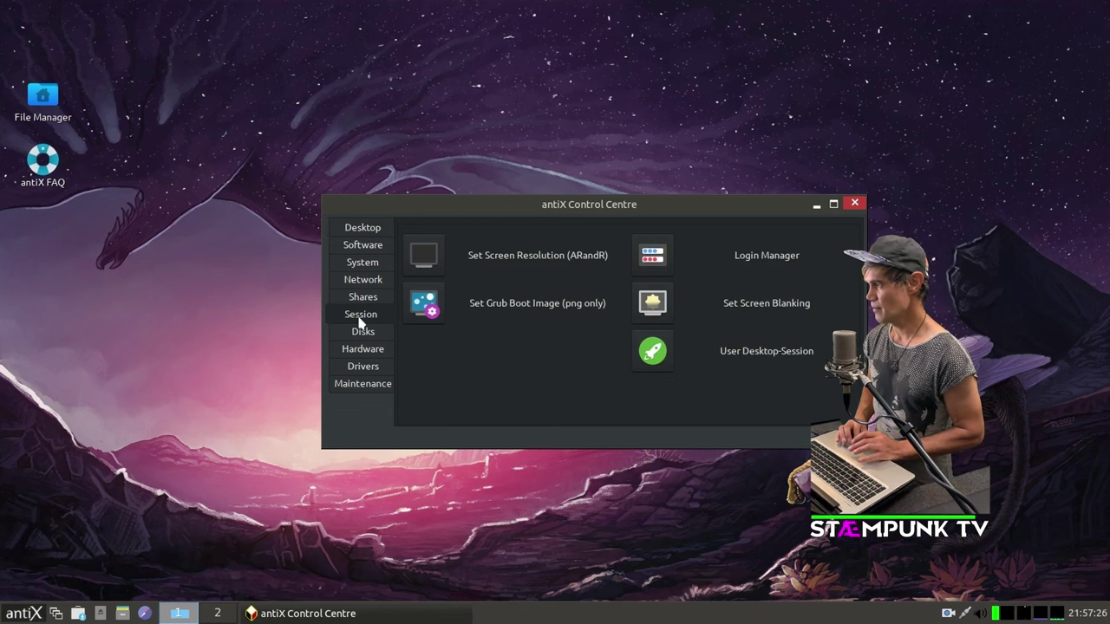
click(652, 350)
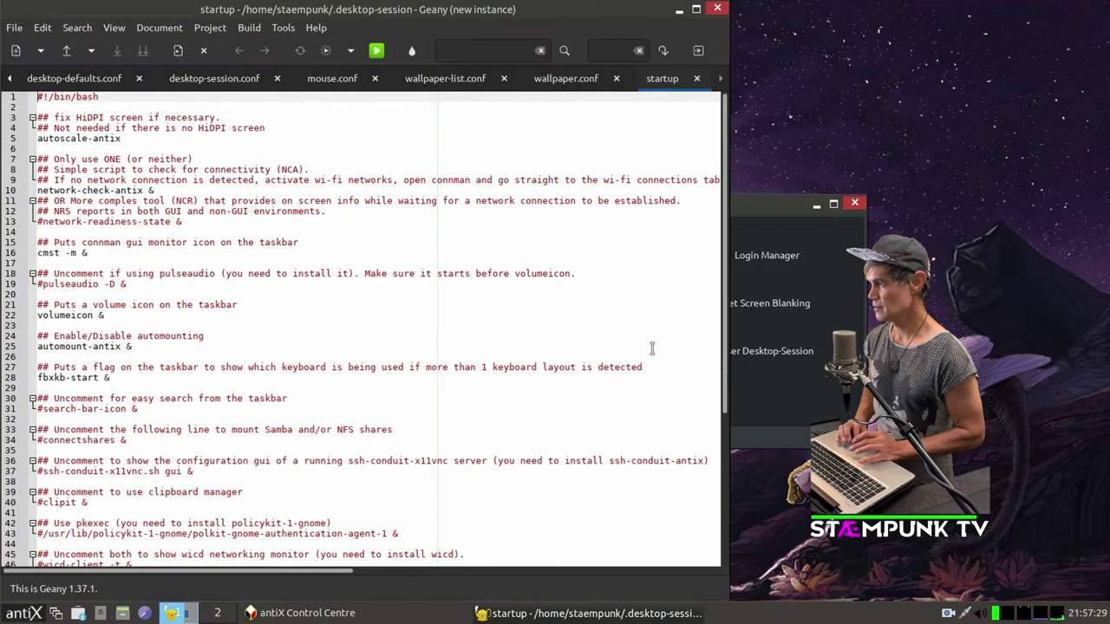
click(231, 82)
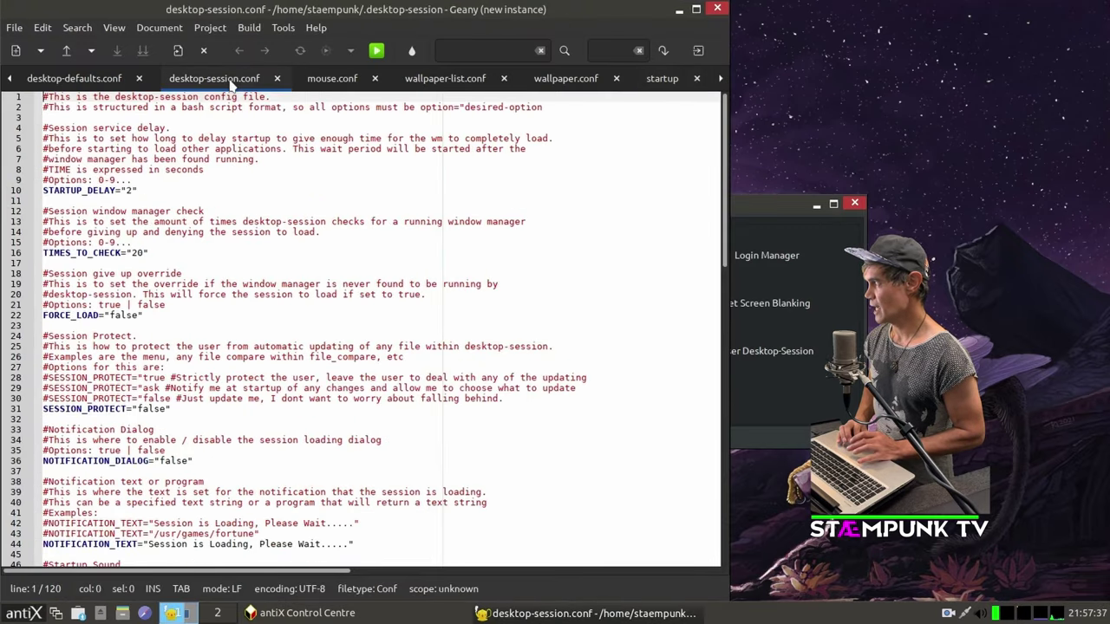
scroll(339, 165, down, 8)
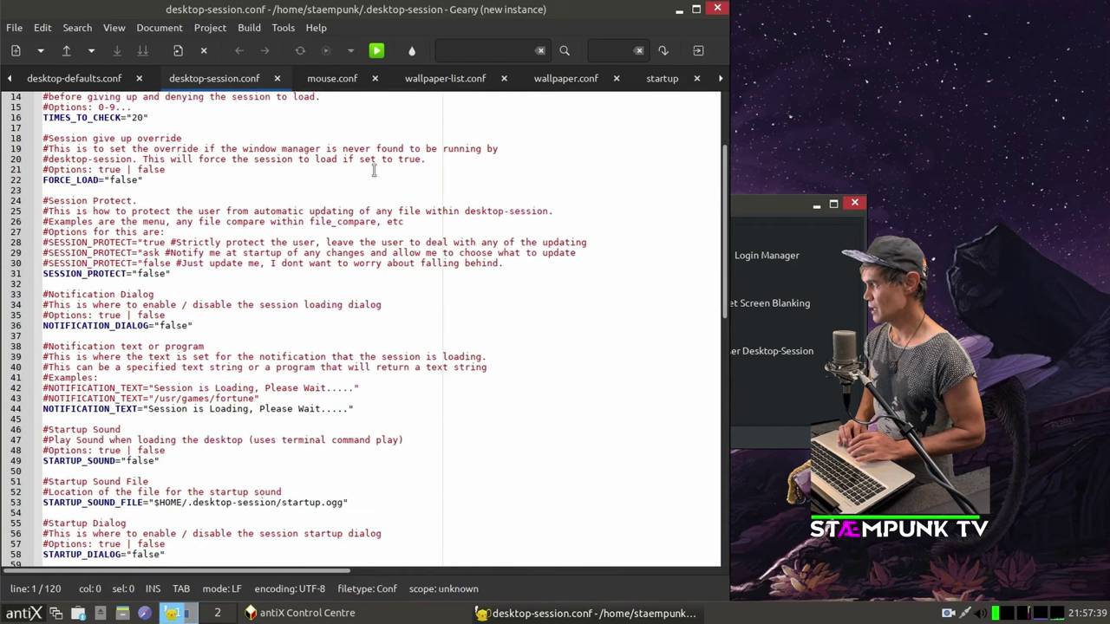
scroll(373, 169, down, 9)
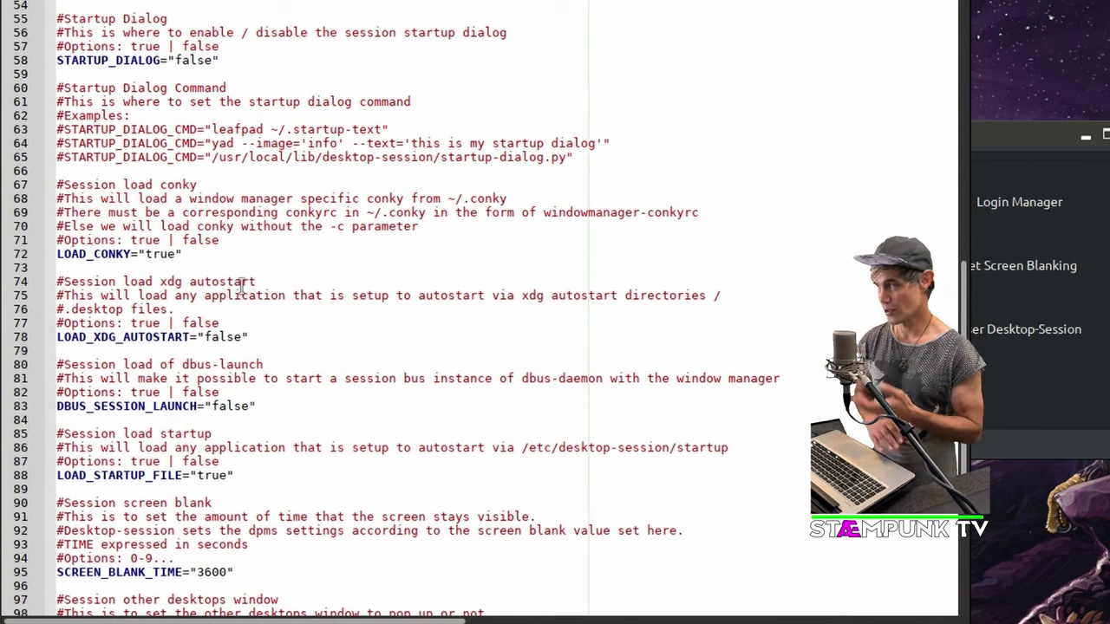
double_click(164, 255)
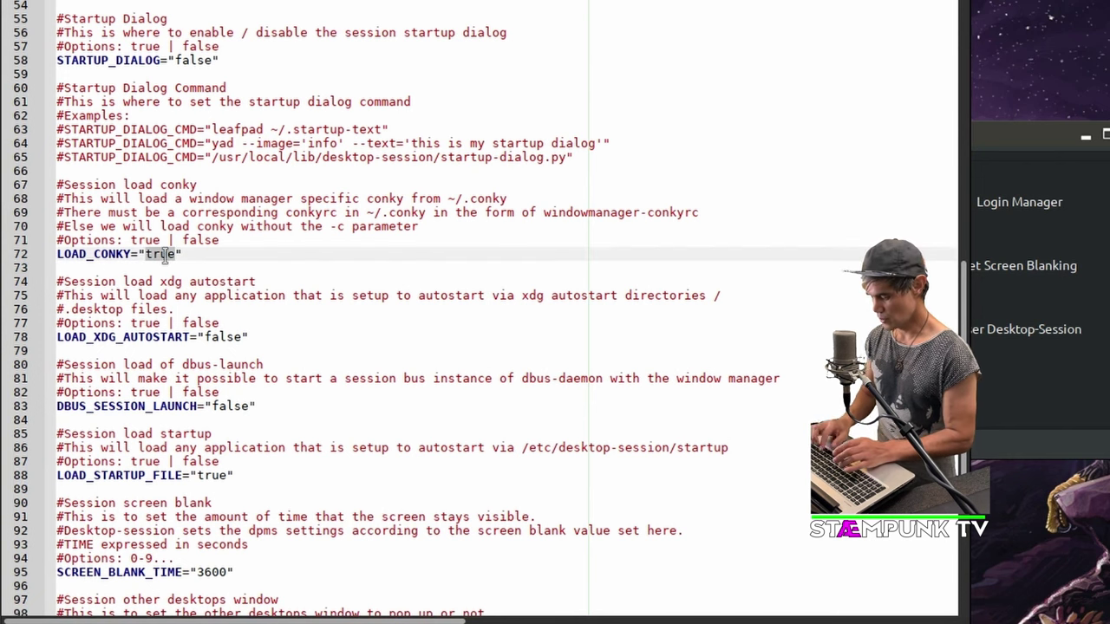
text(fals)
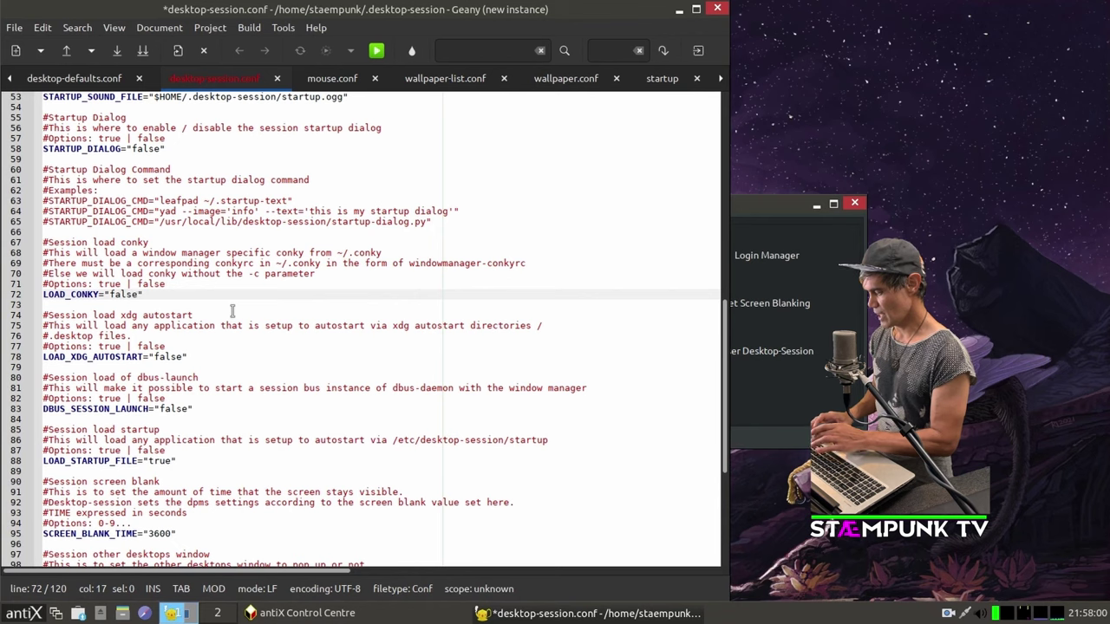
key(ctrl+s)
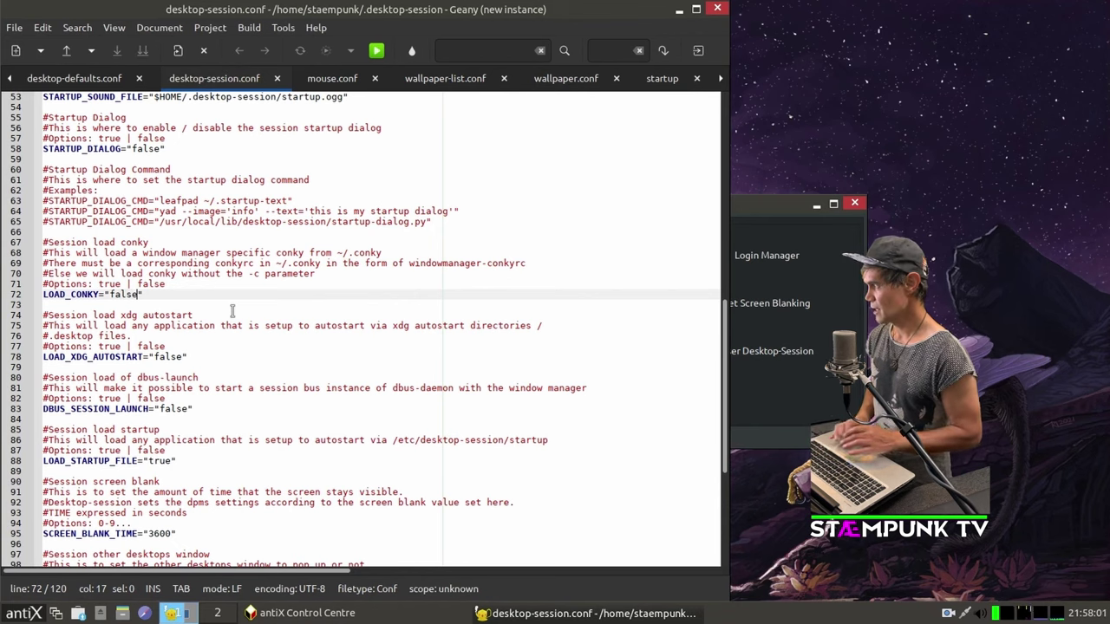
click(718, 9)
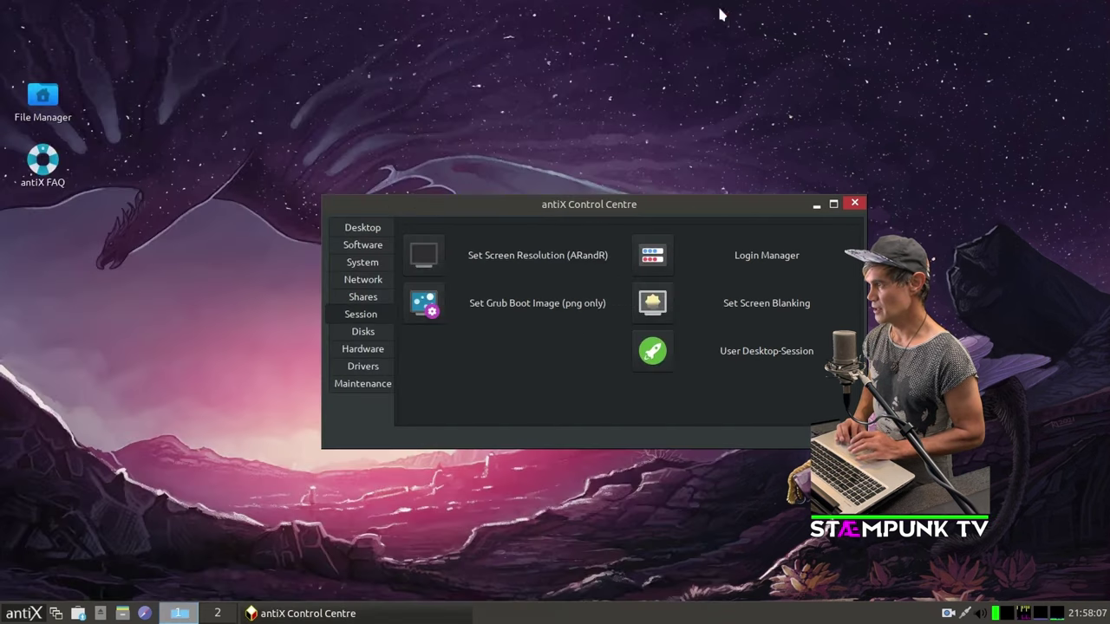
Close the Control Centre and delete the File Manager desktop icon
click(854, 203)
right_click(475, 216)
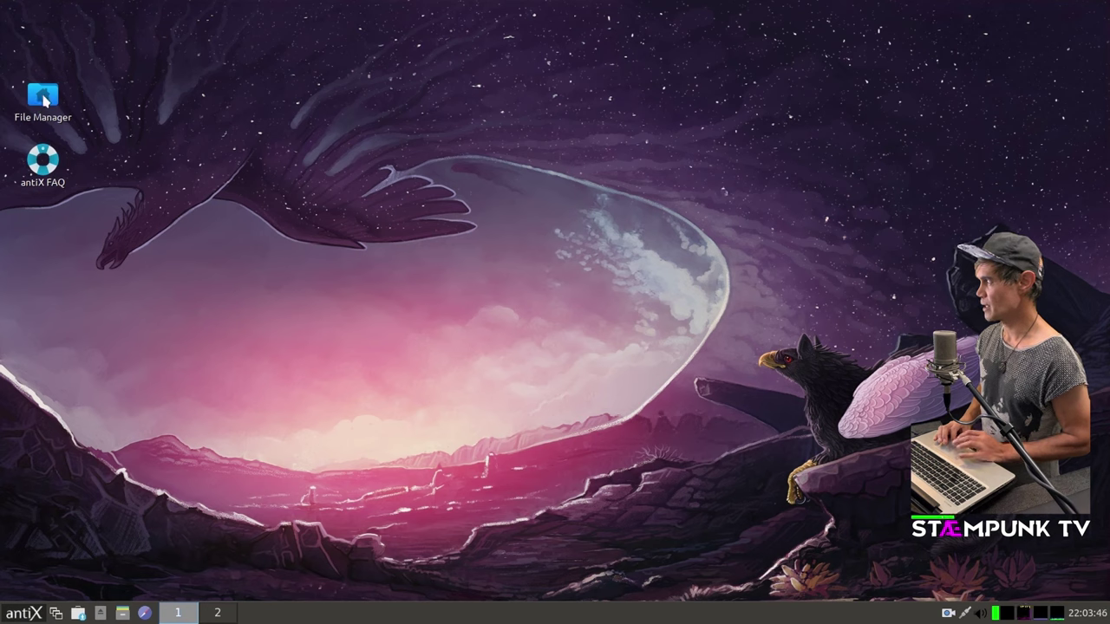
click(42, 93)
right_click(44, 95)
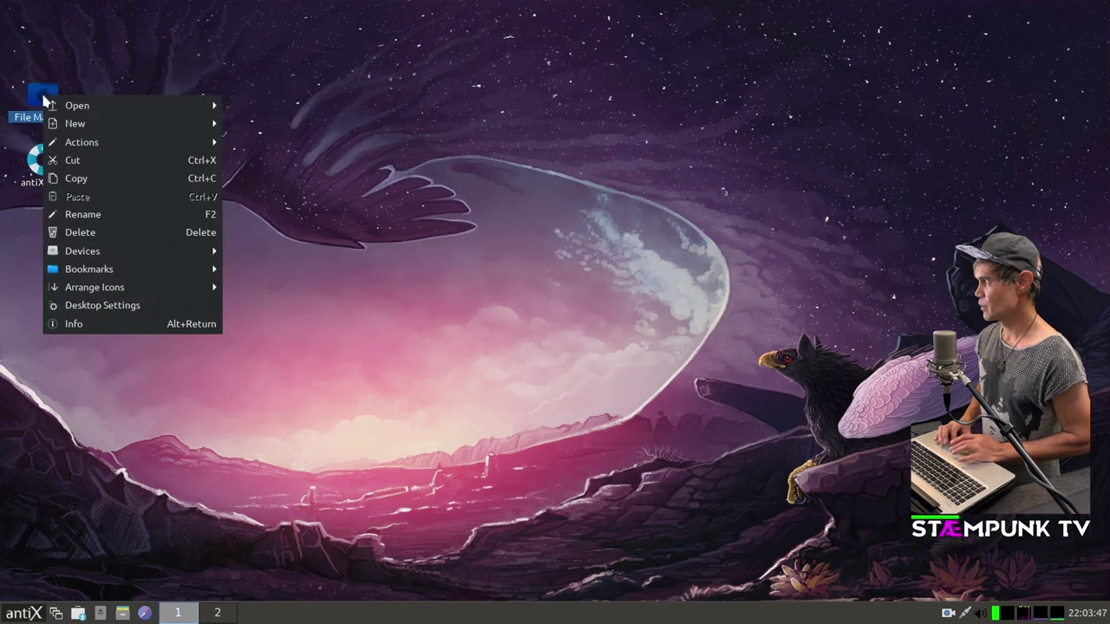
click(137, 232)
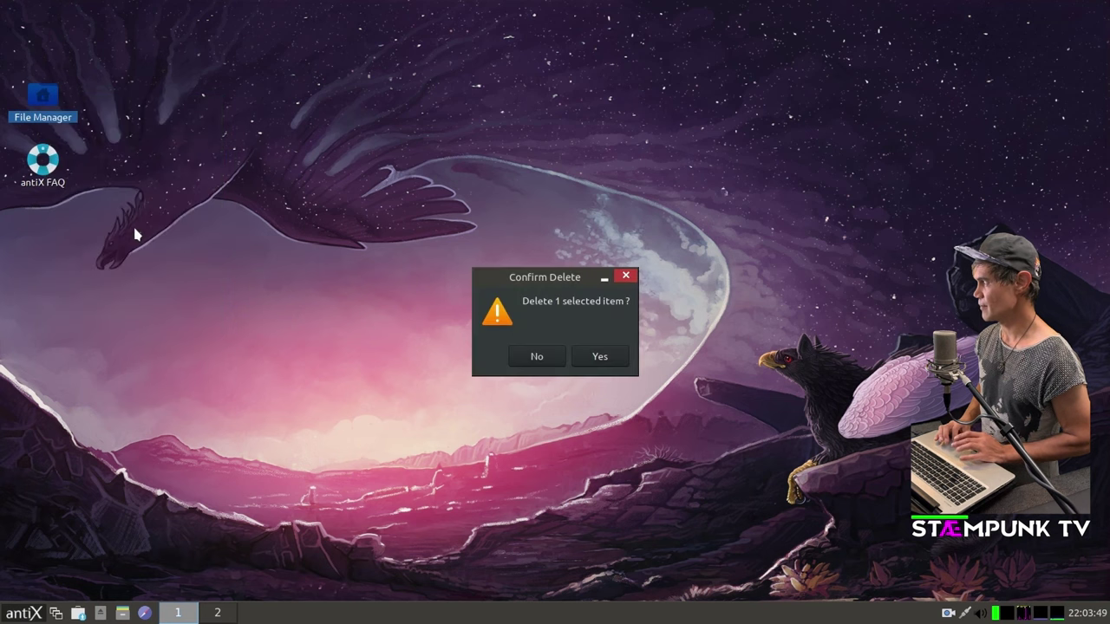
click(600, 357)
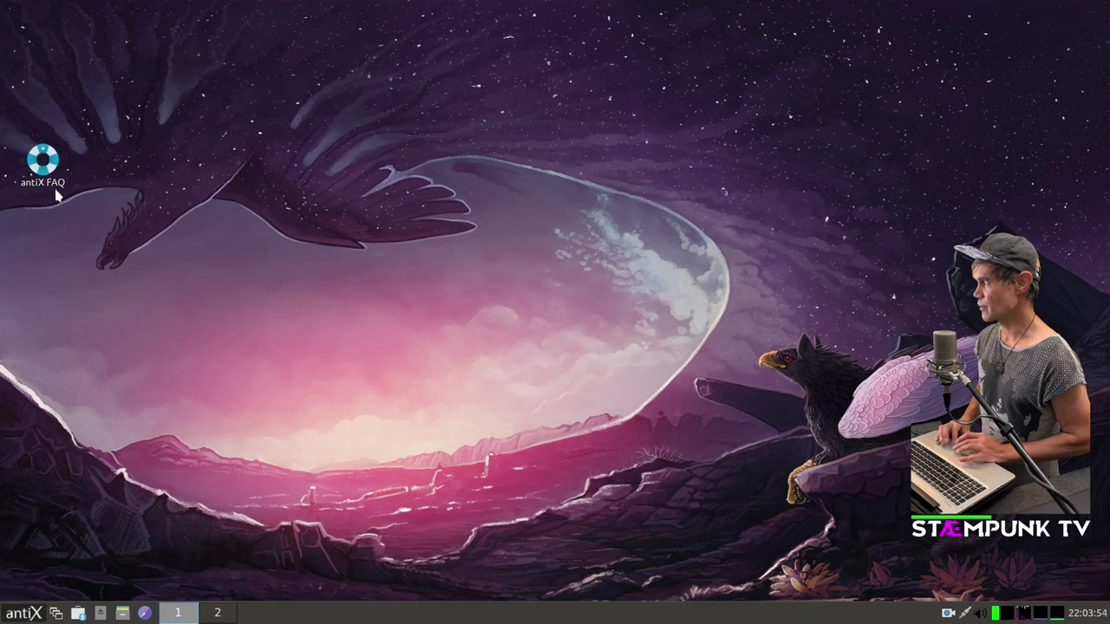
Delete the antiX FAQ desktop icon
click(28, 614)
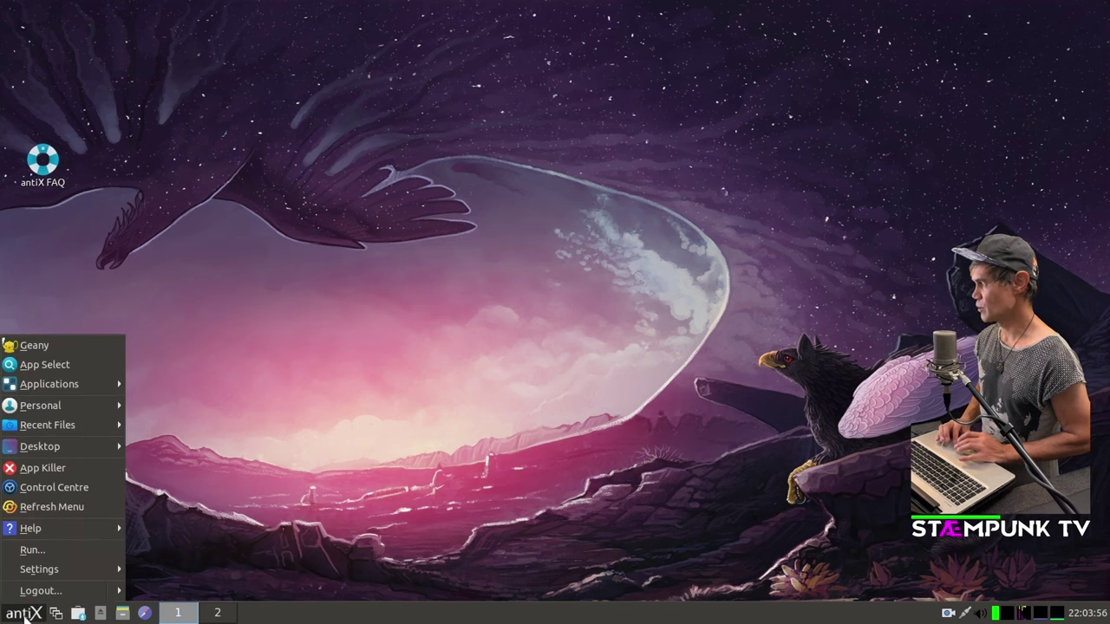
mouse_move(59, 538)
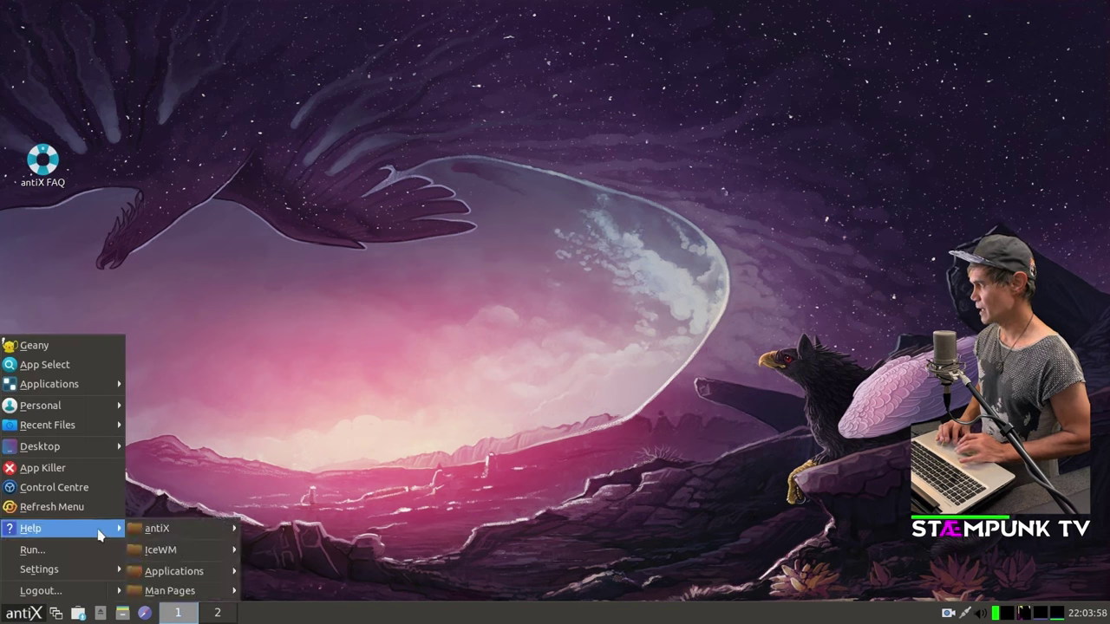
mouse_move(167, 528)
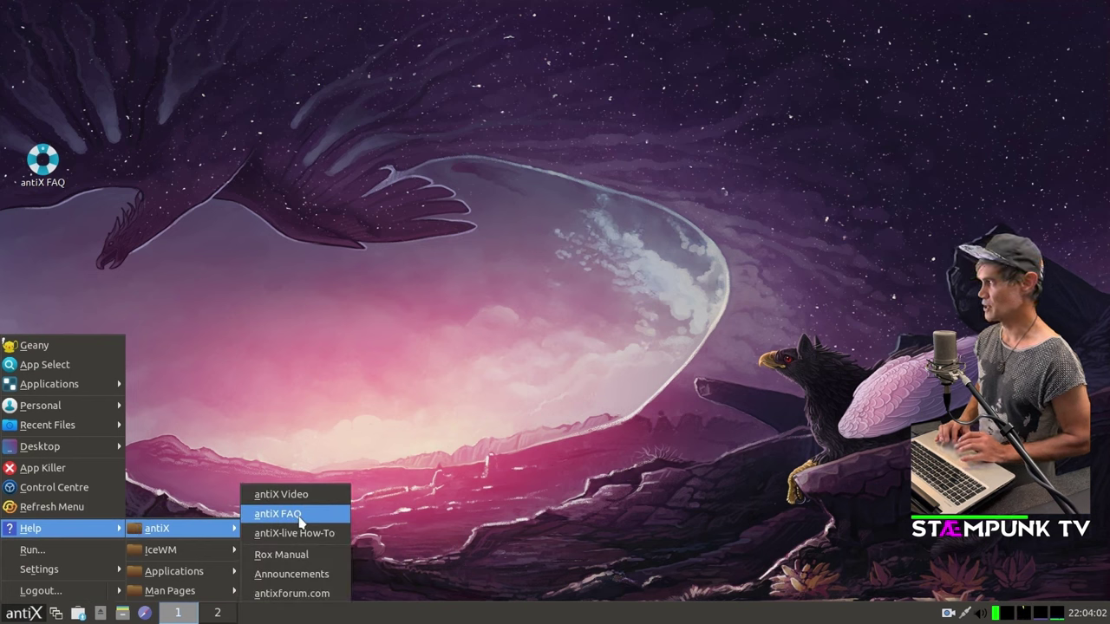
click(205, 222)
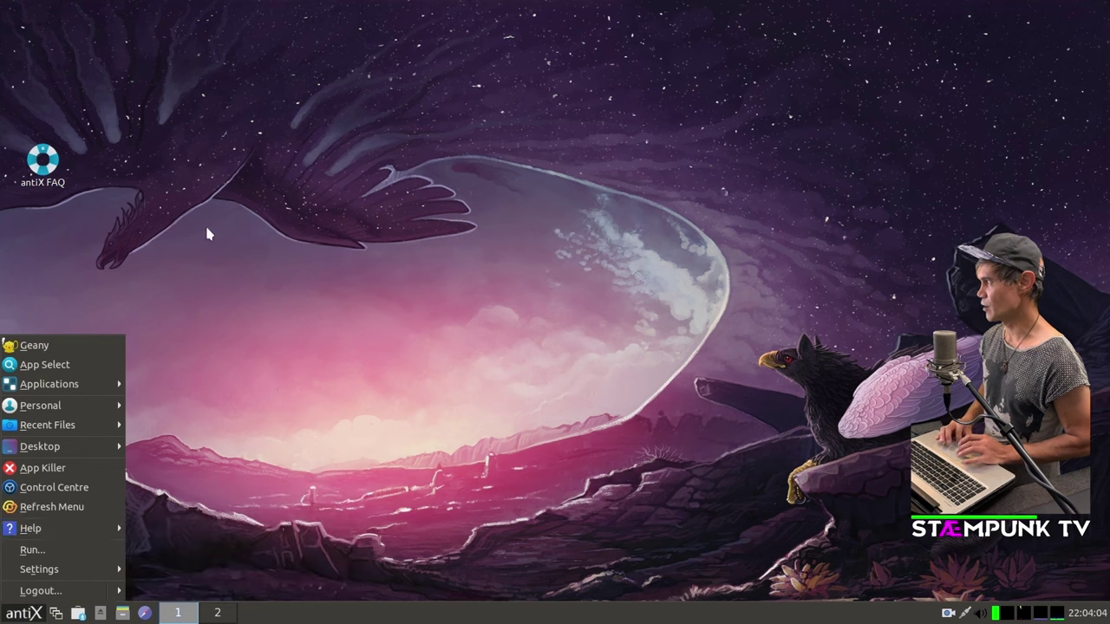
right_click(50, 166)
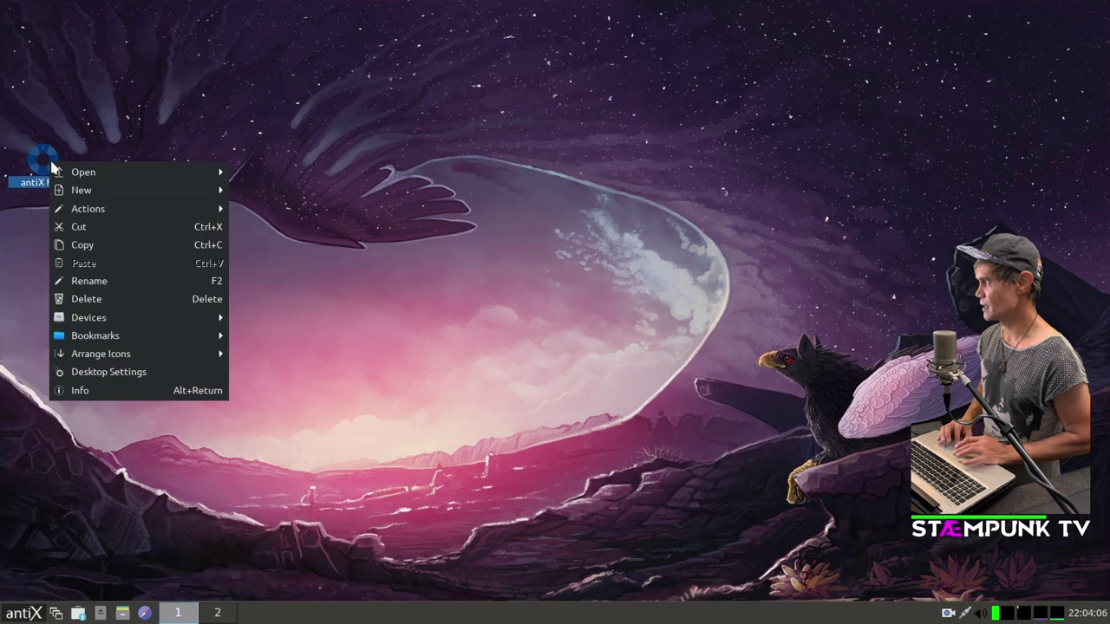
click(109, 299)
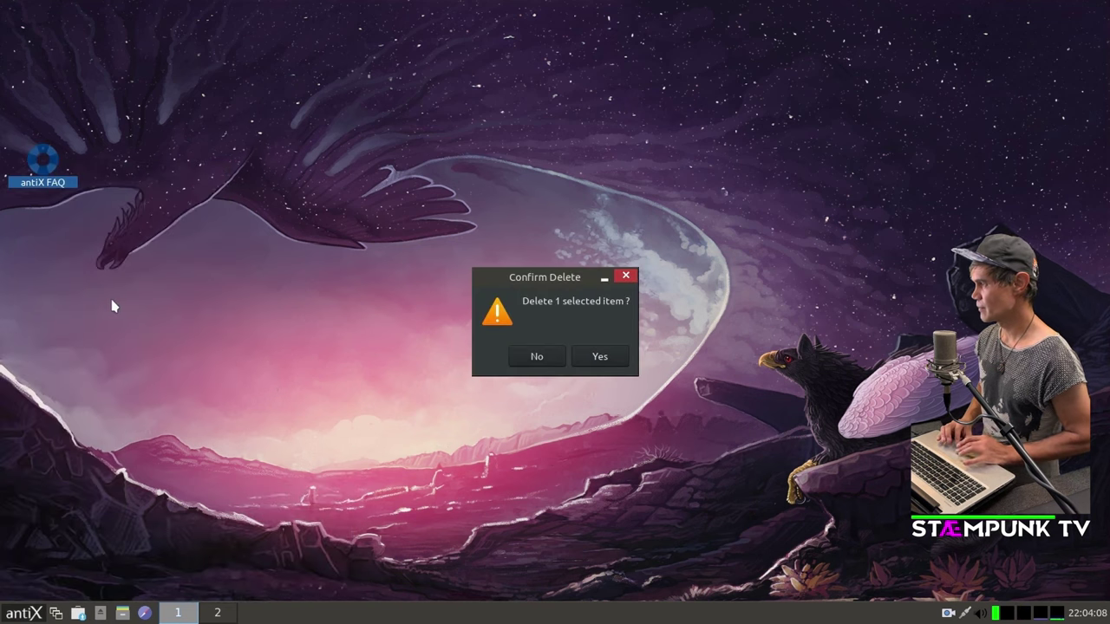
click(594, 355)
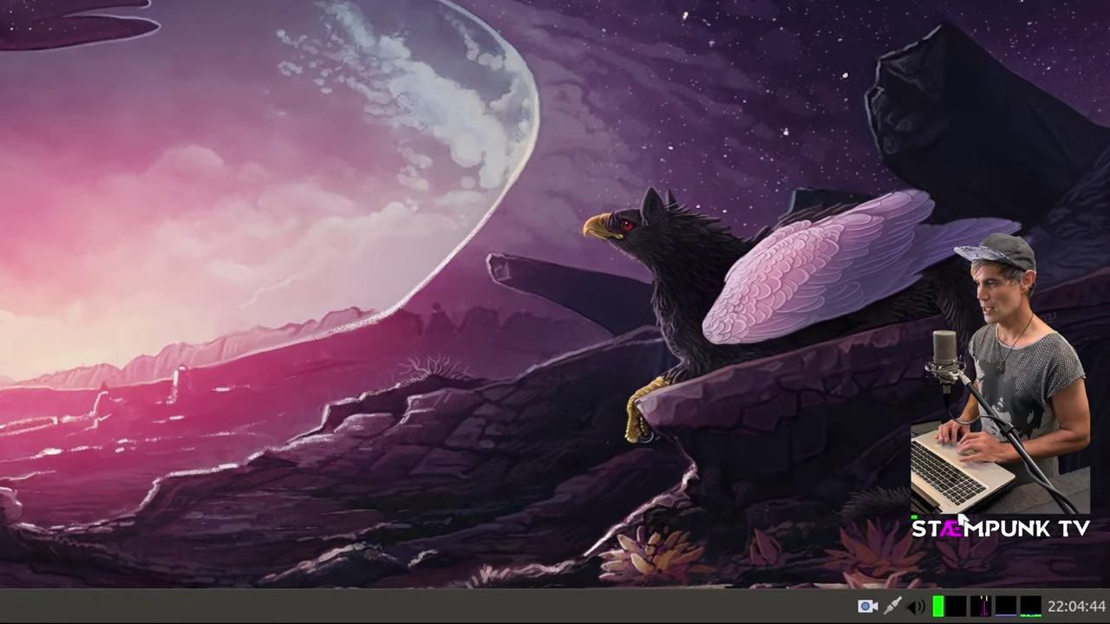
Switch the panel clock to the full-date format, then open the Control Centre from the root menu
mouse_move(1081, 605)
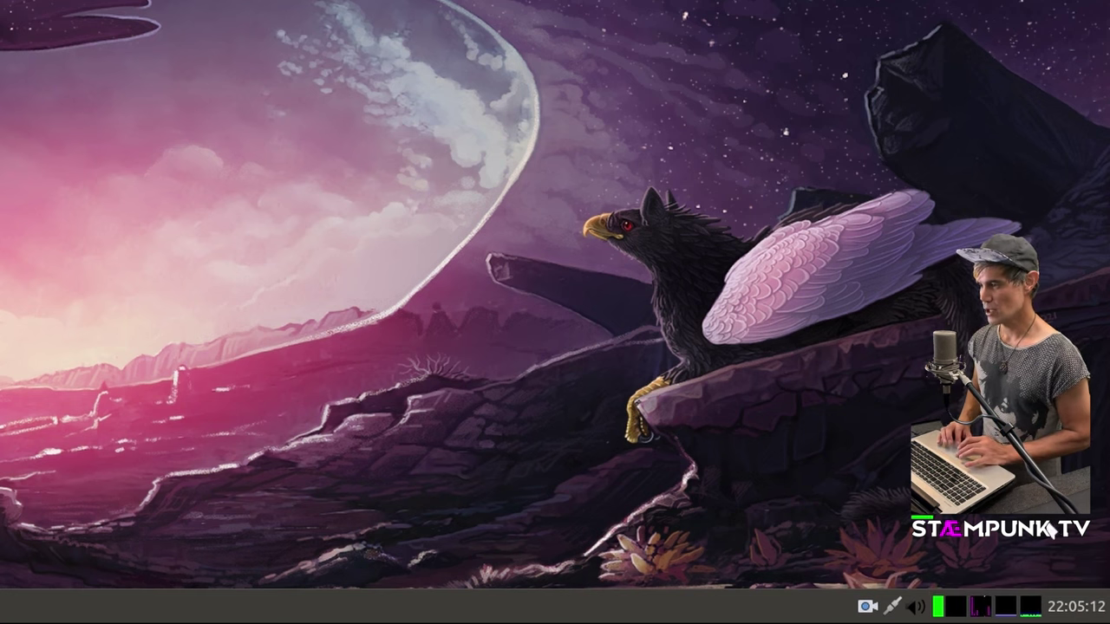
right_click(1069, 612)
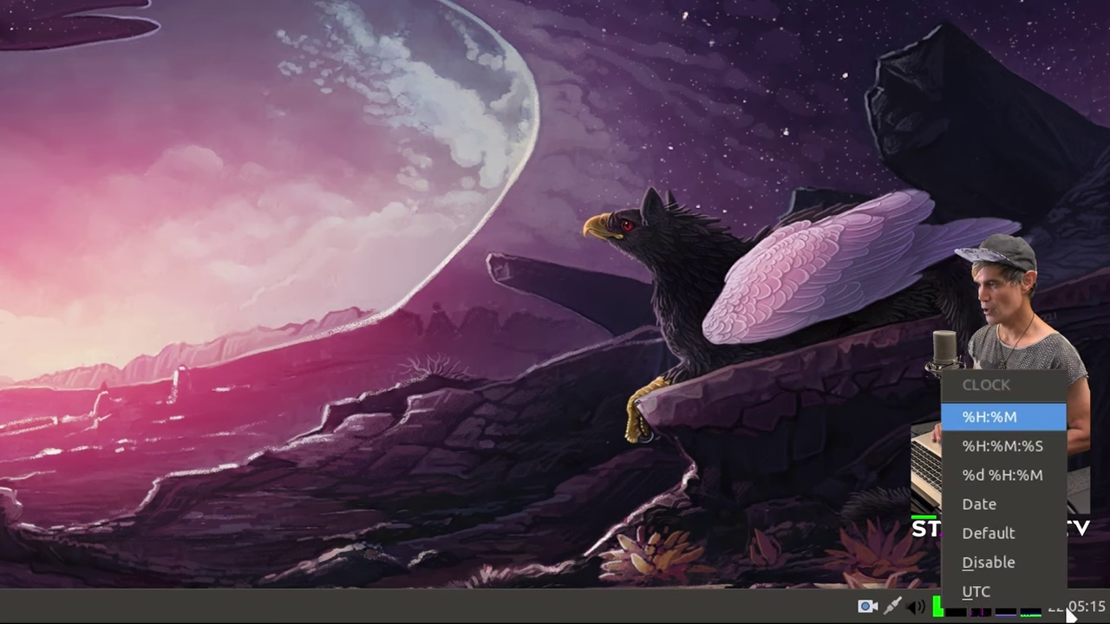
click(1038, 506)
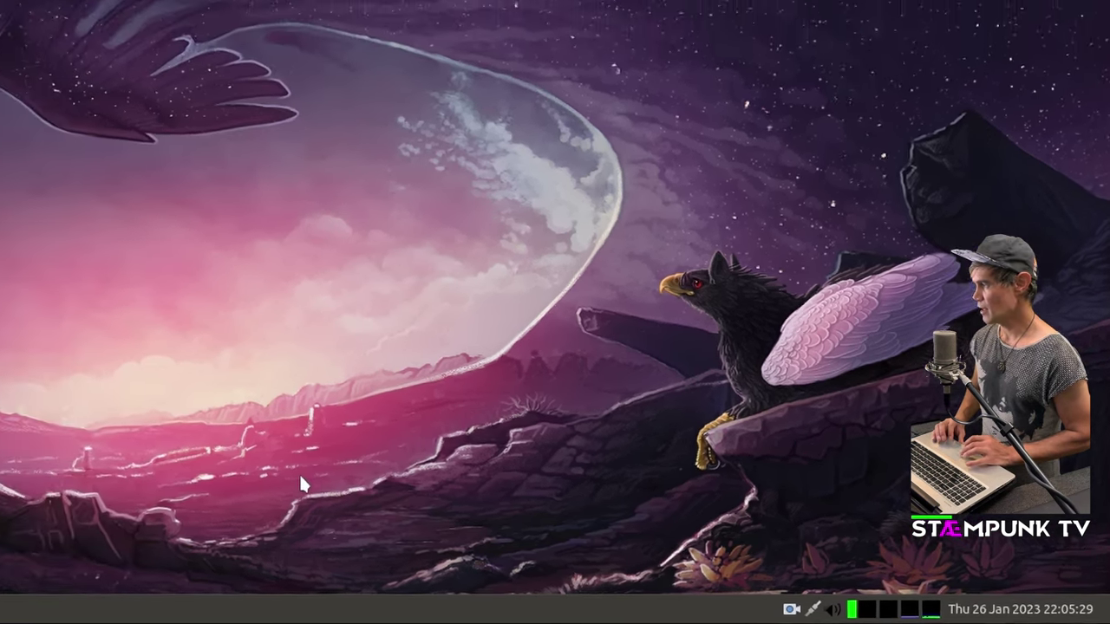
right_click(125, 205)
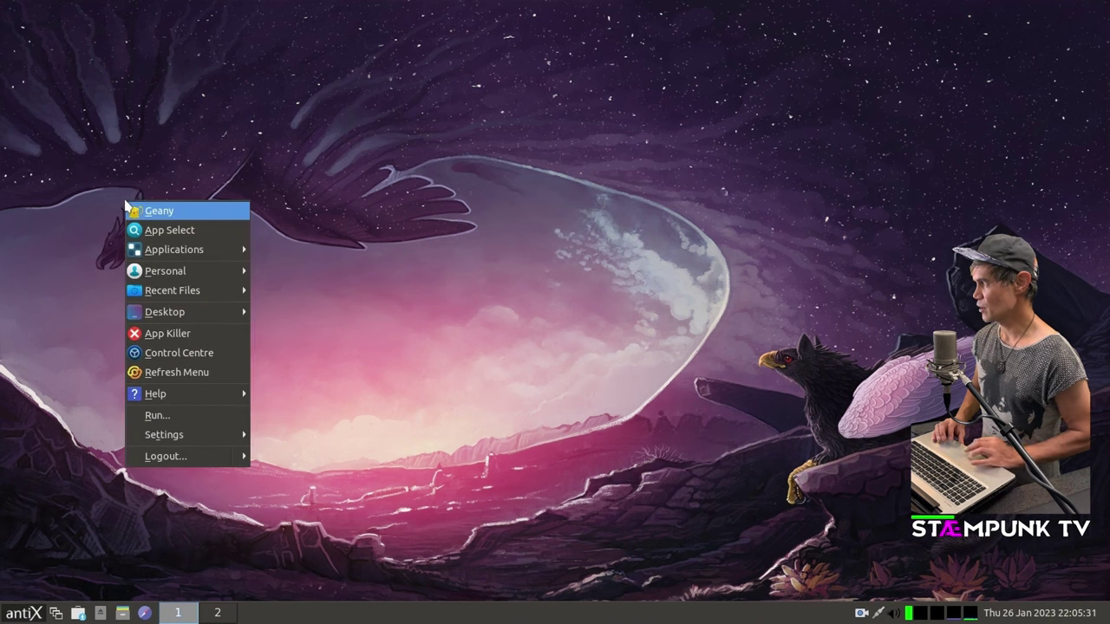
click(208, 354)
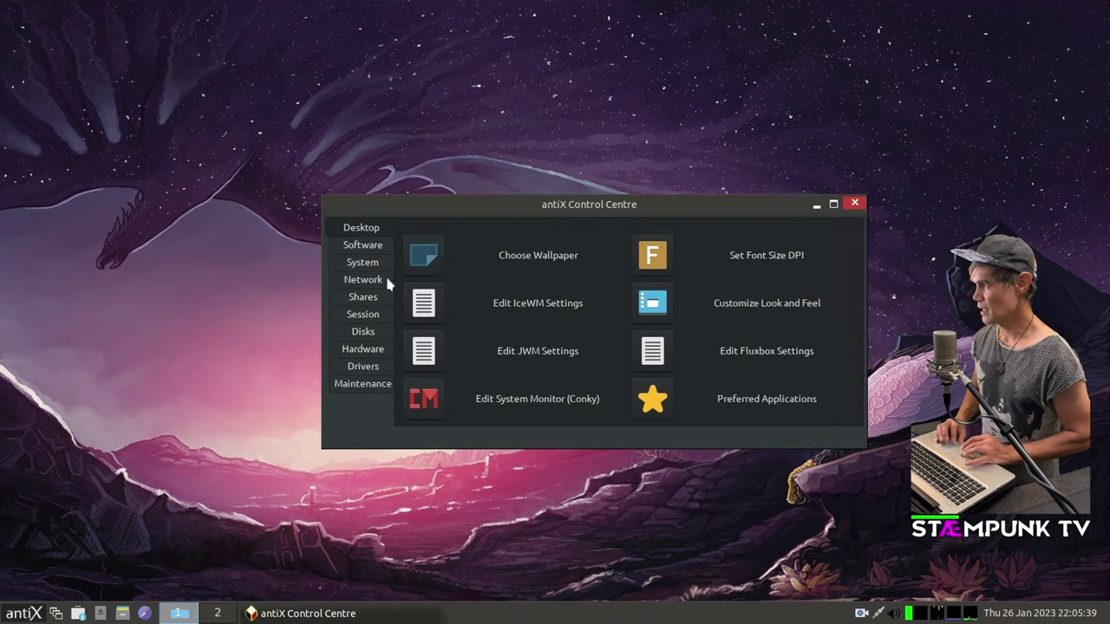
In the IceWM preferences file, add a TimeFormat line "%a %_d %b %l%M %P" below line 640
click(424, 305)
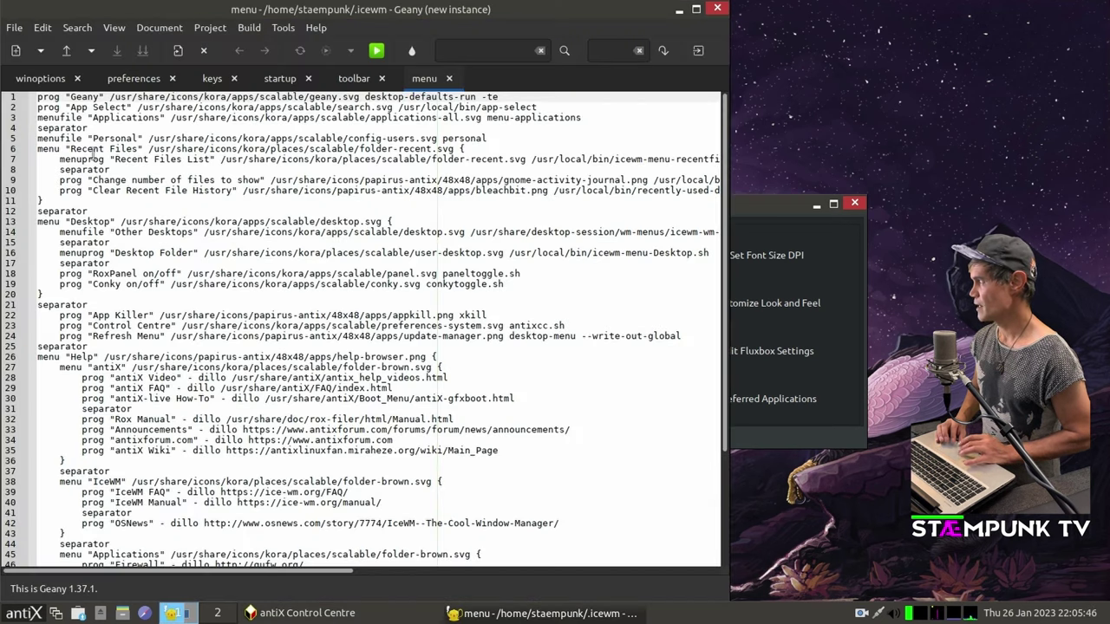
click(133, 80)
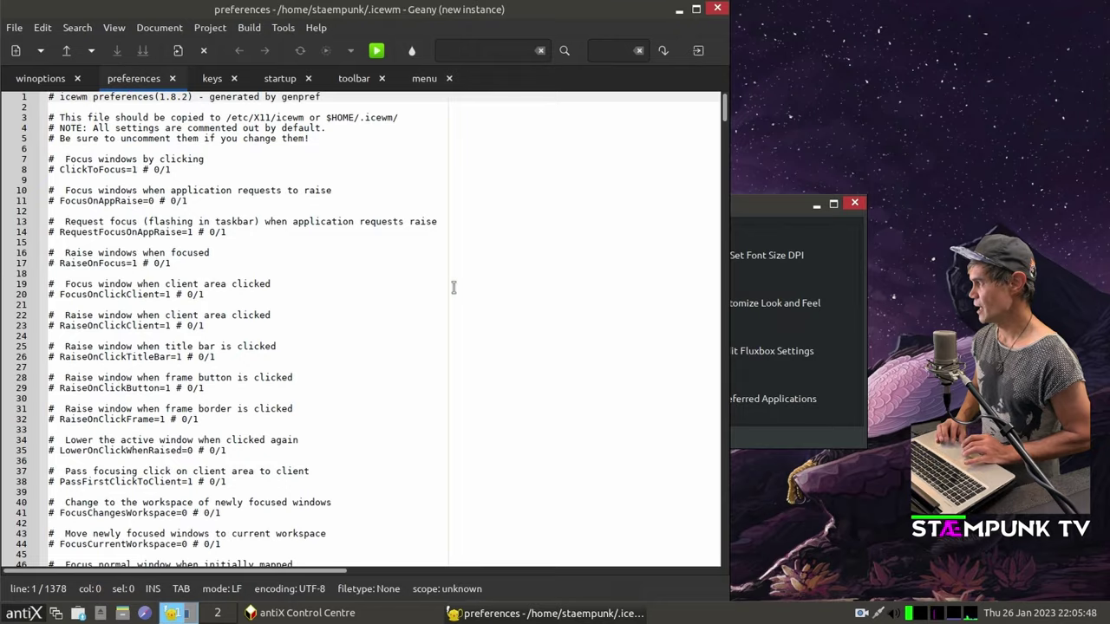
scroll(380, 247, down, 10)
scroll(380, 247, down, 20)
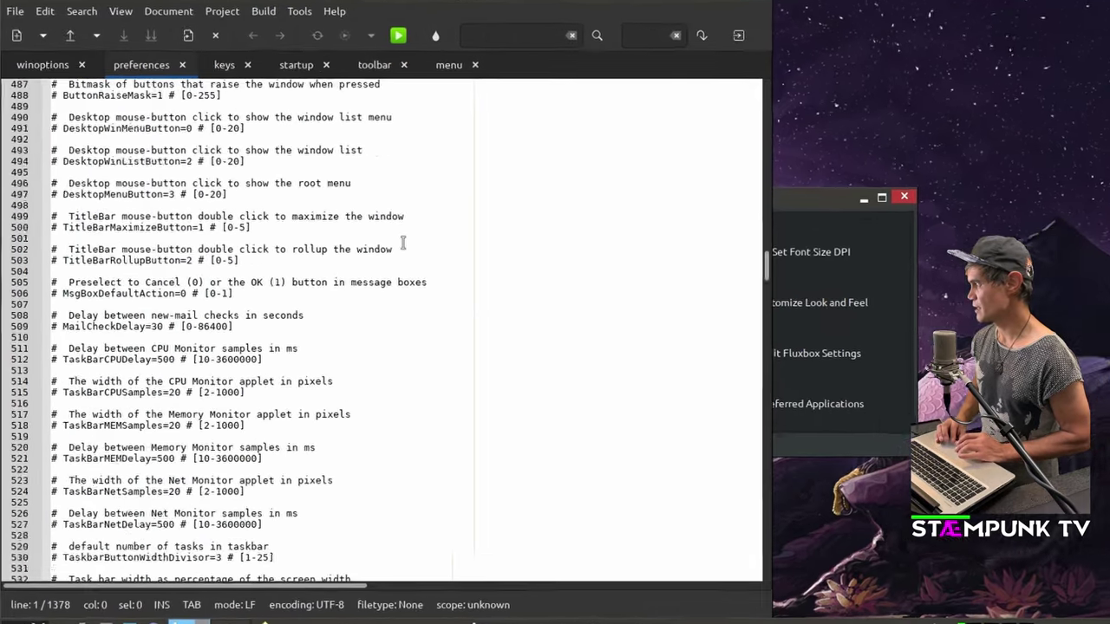
scroll(403, 242, down, 10)
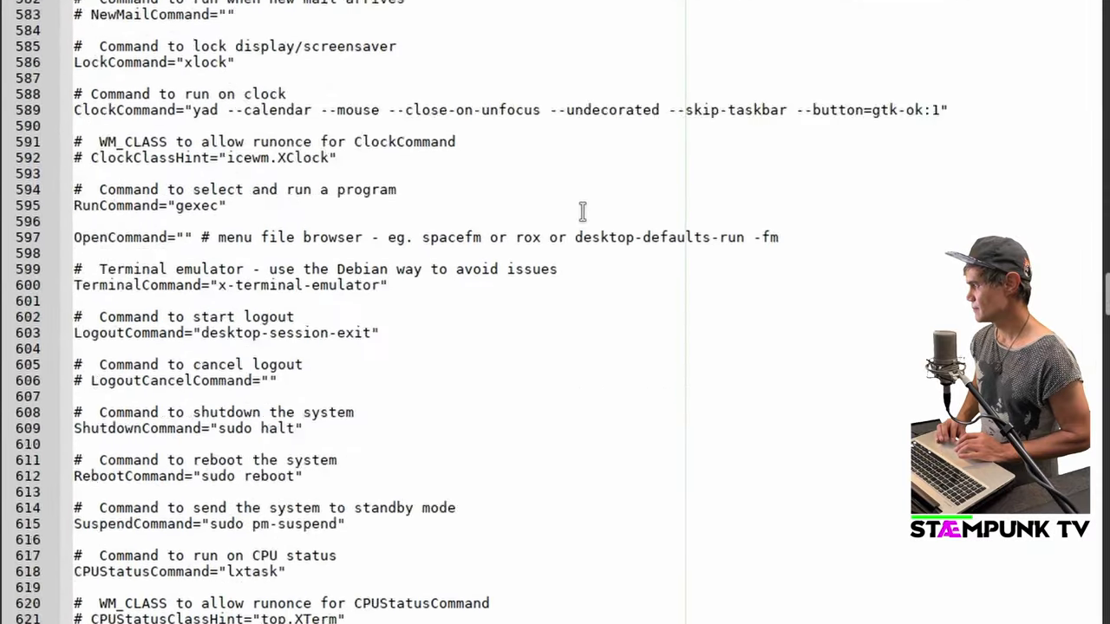
scroll(582, 212, down, 13)
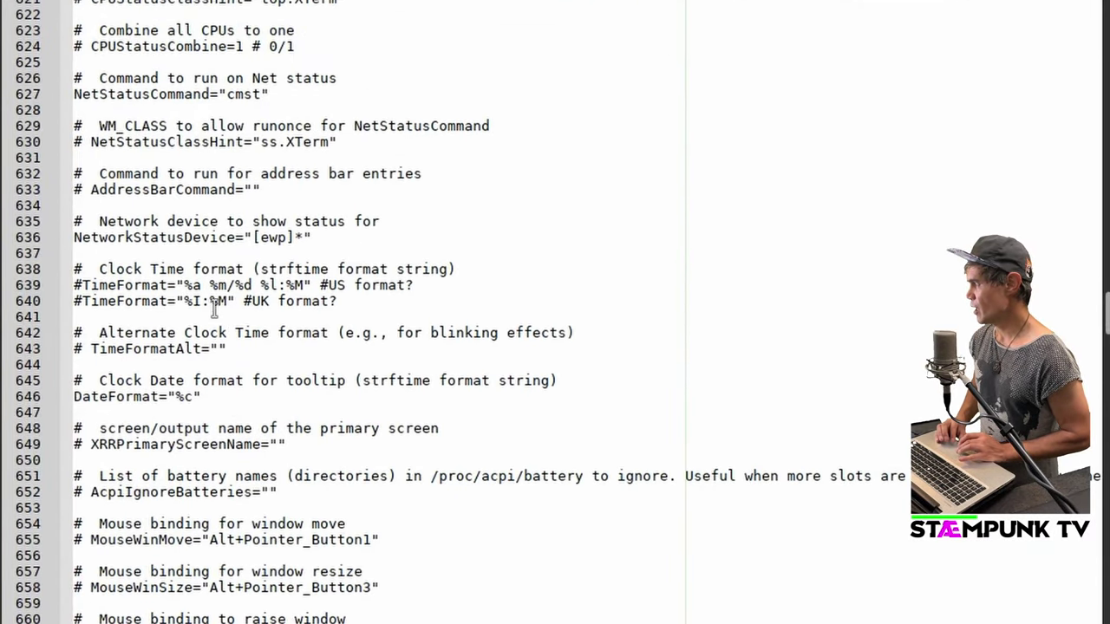
click(341, 300)
key(Return)
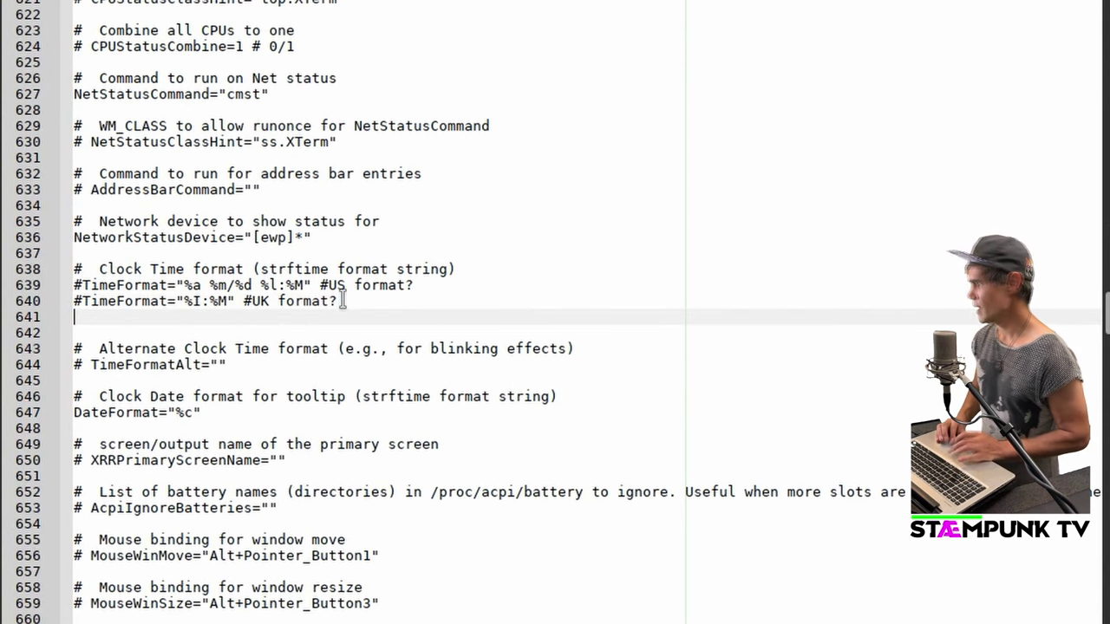
text(Time)
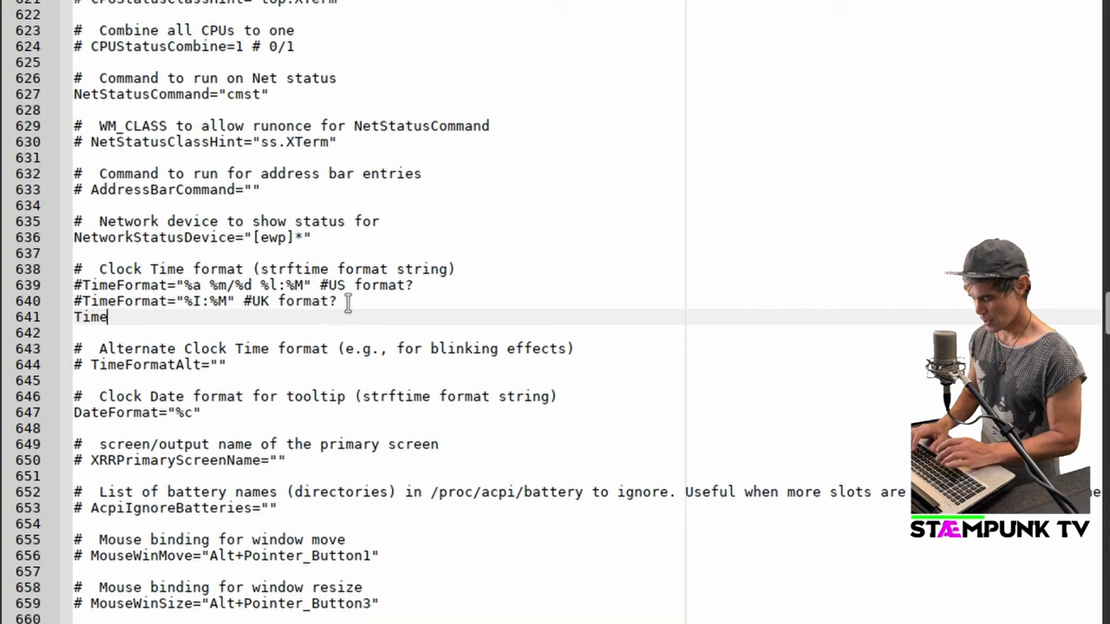
text(Format="%a %_d)
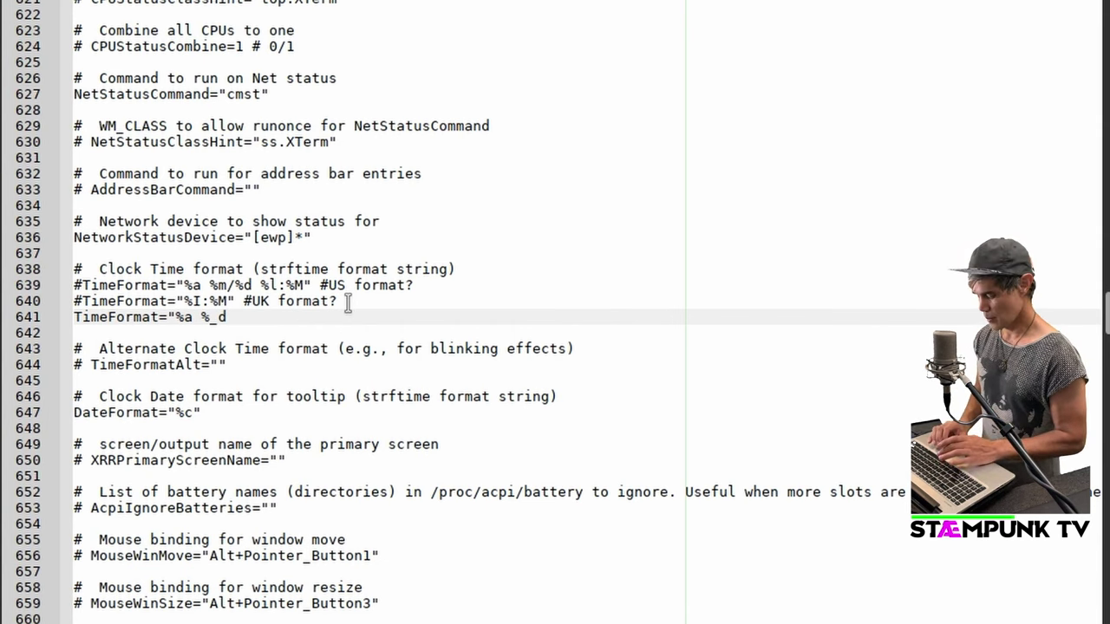
text(%b %l%M %P)
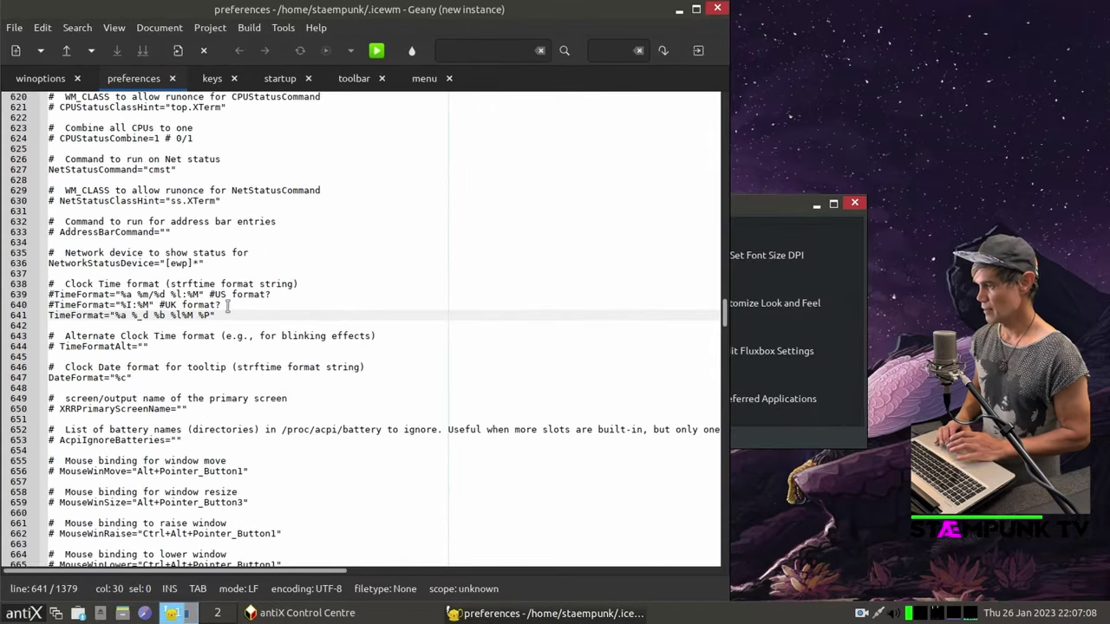
Close Geany and restart the IceWM session from the root menu's Logout options
click(717, 10)
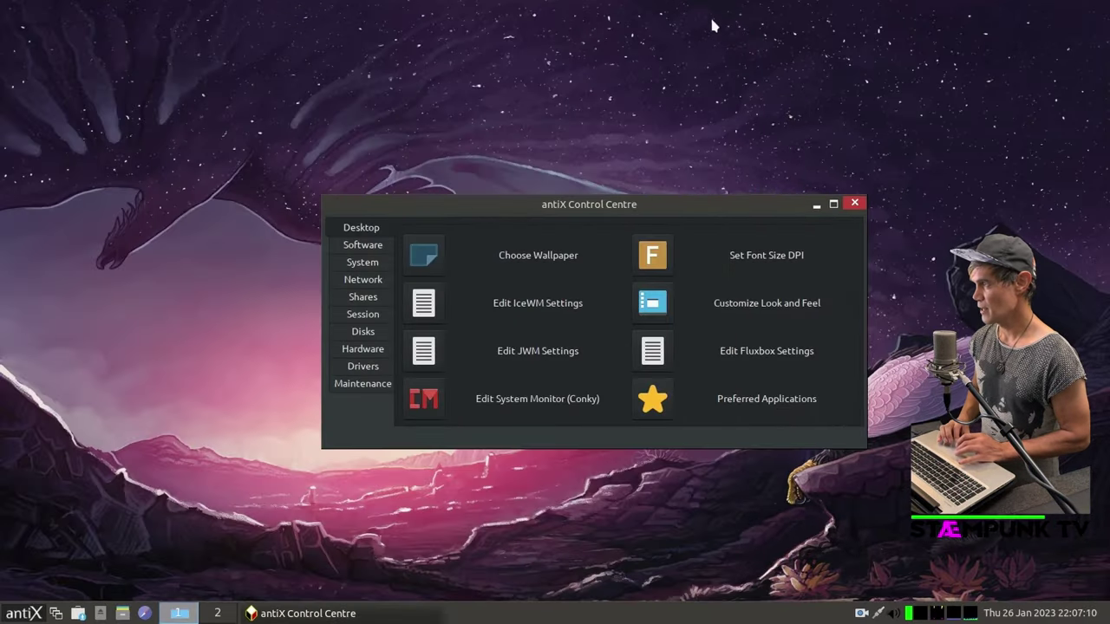
right_click(417, 86)
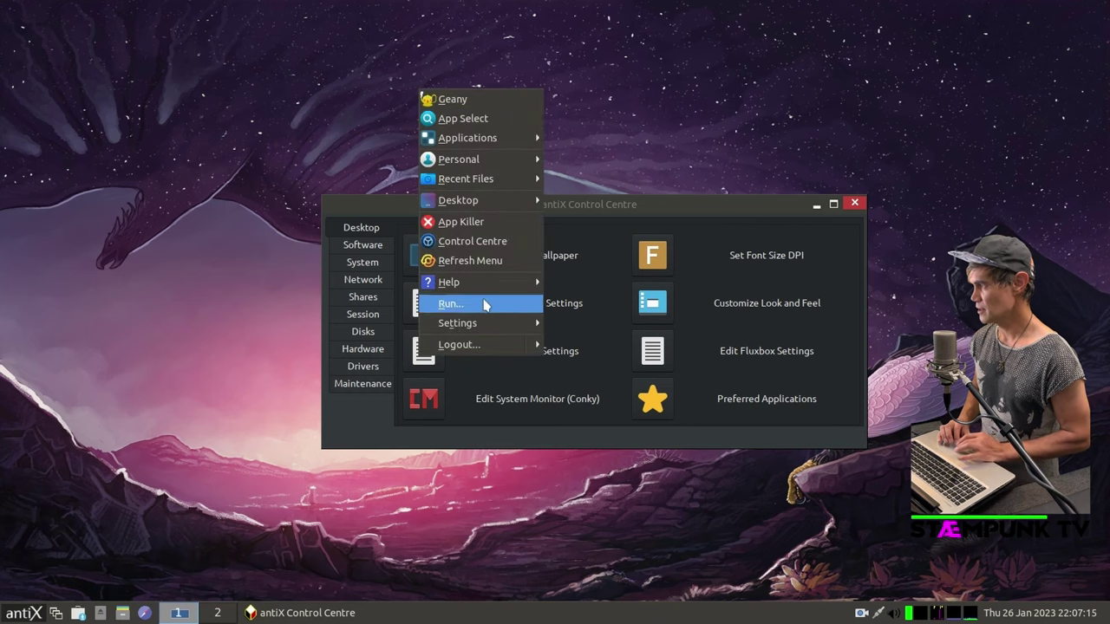
click(482, 347)
click(481, 322)
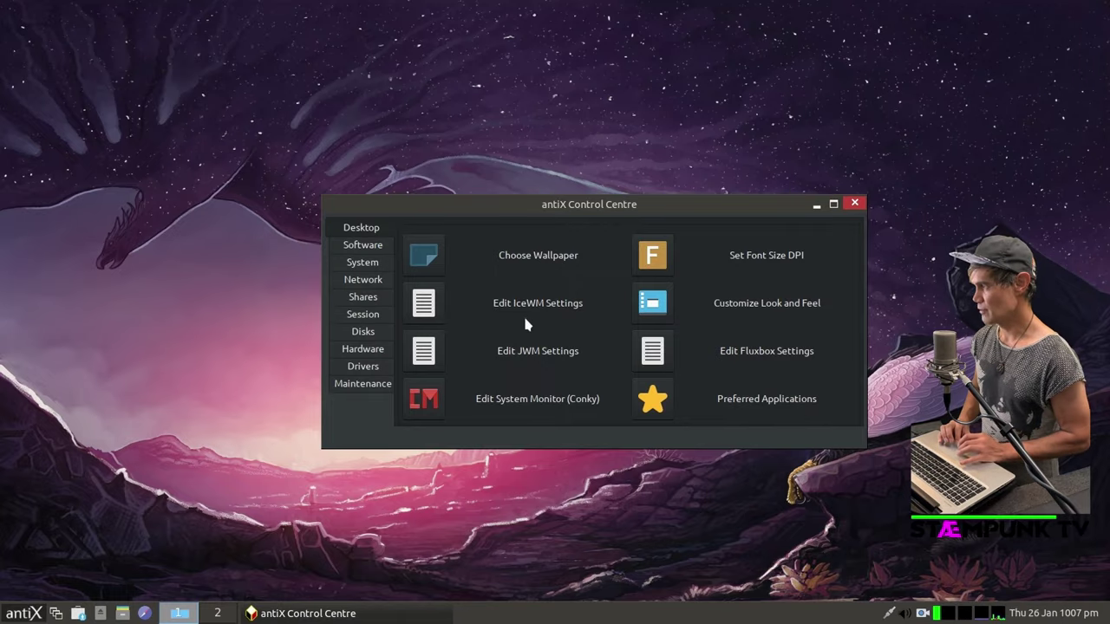
Insert a colon so TimeFormat reads "%a %_d %b %l:%M %P", close Geany, and open the root menu
click(424, 305)
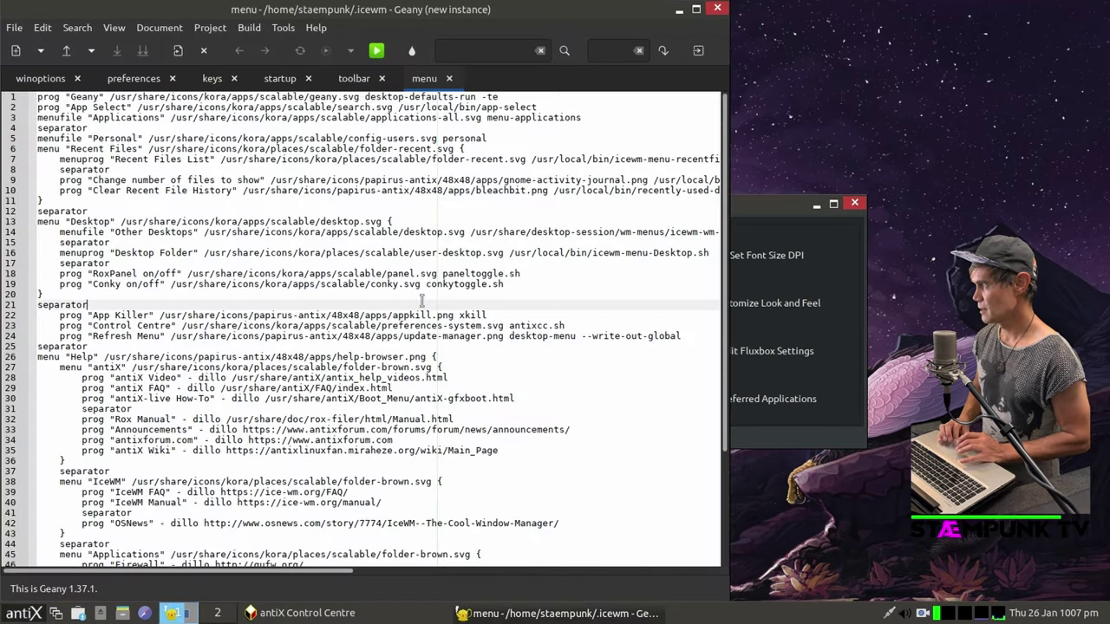
scroll(438, 243, down, 20)
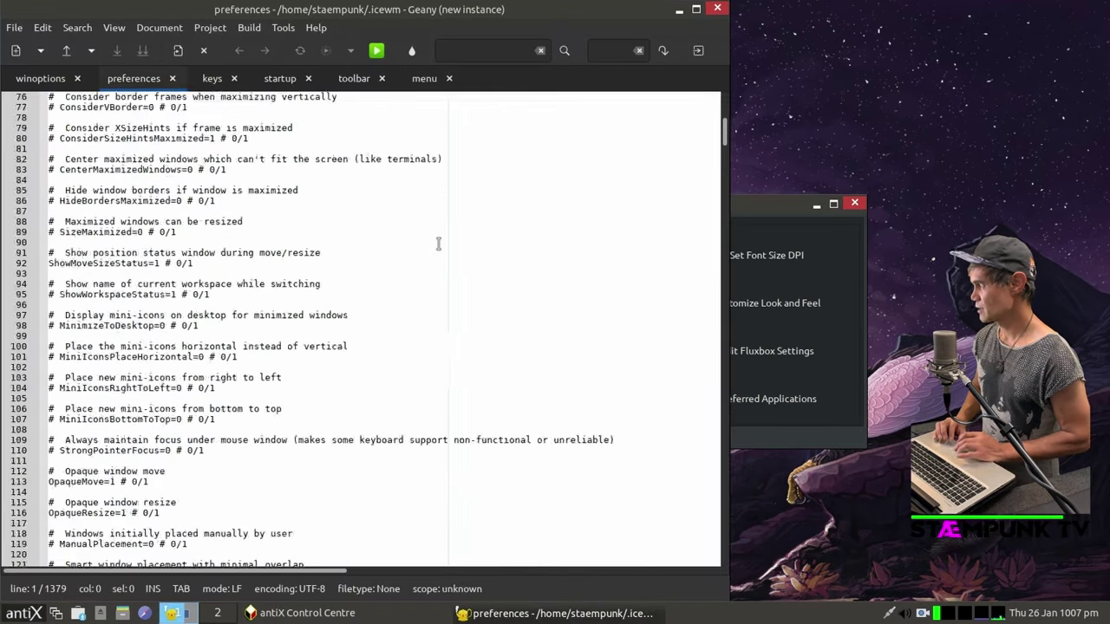
scroll(439, 244, down, 20)
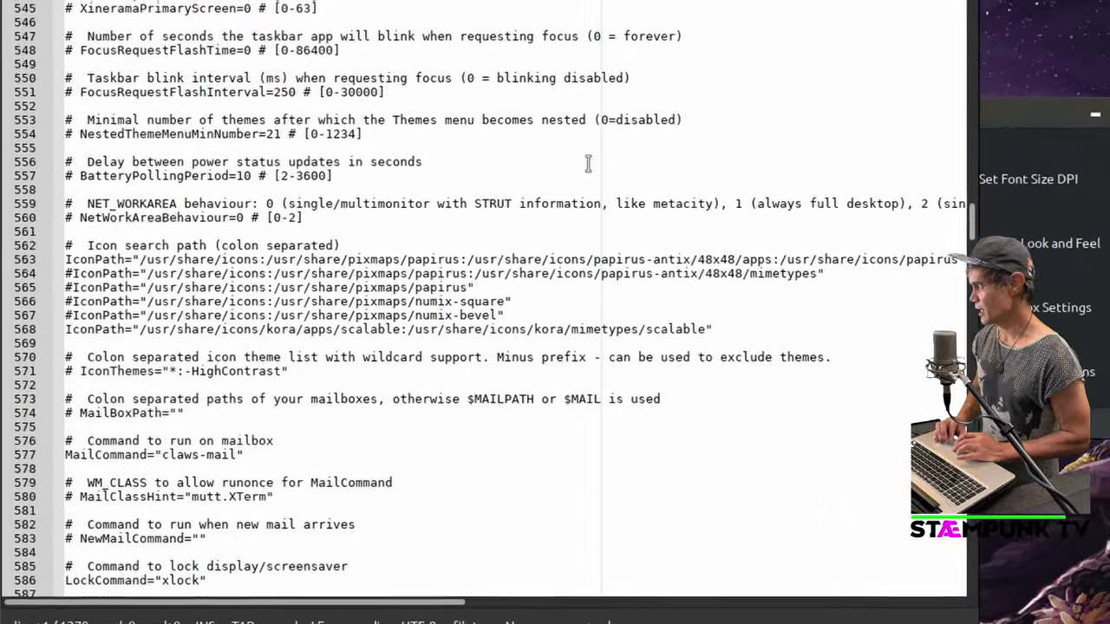
scroll(588, 163, down, 20)
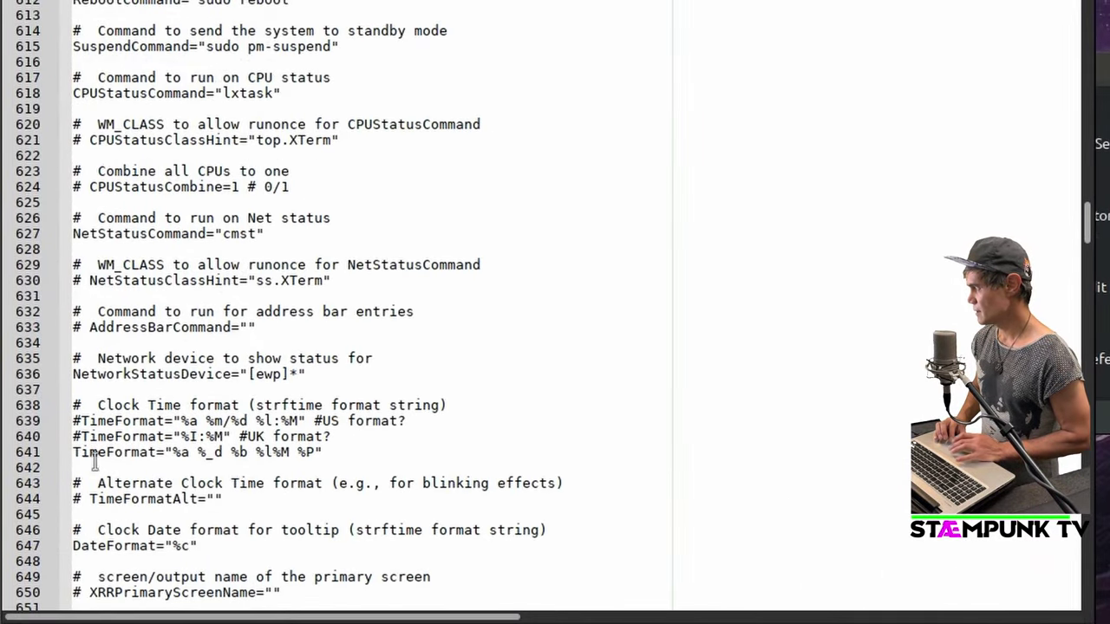
click(271, 452)
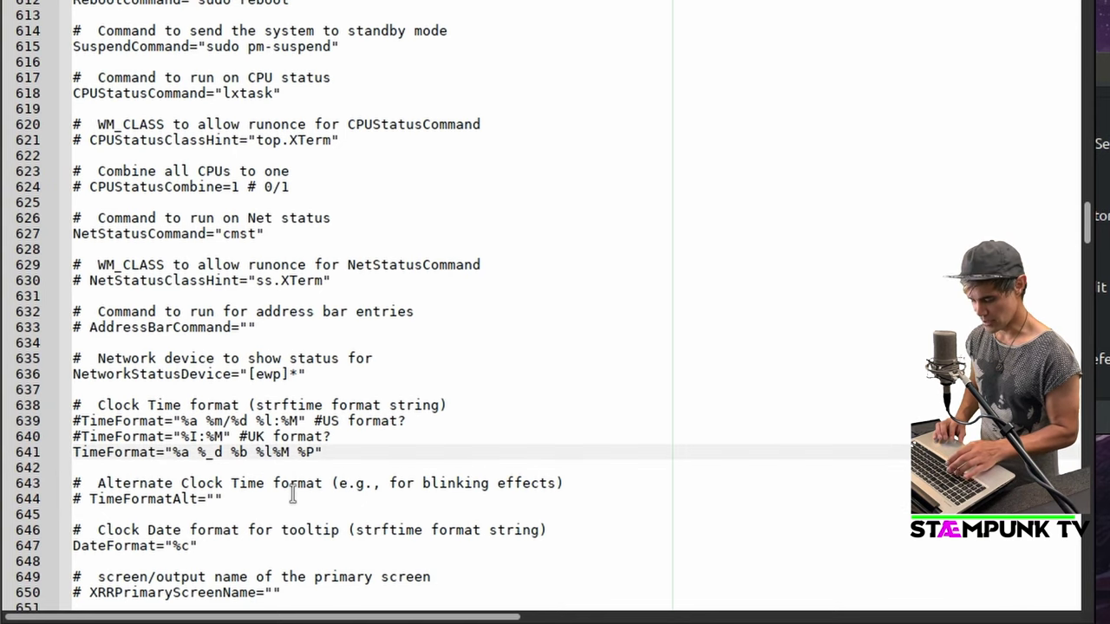
text(:)
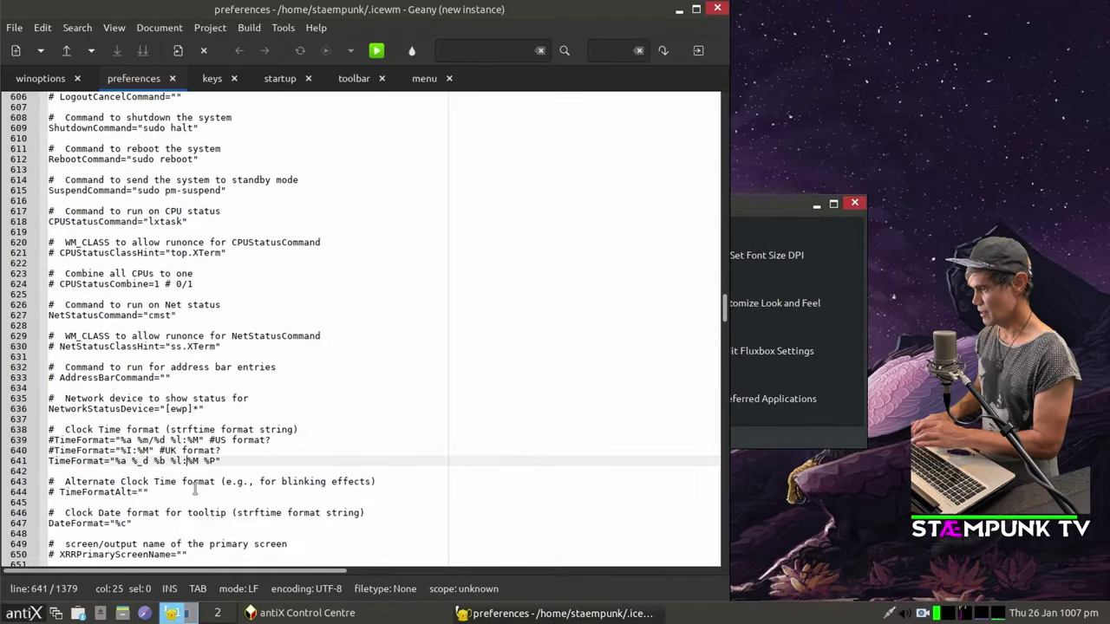
click(716, 8)
right_click(275, 111)
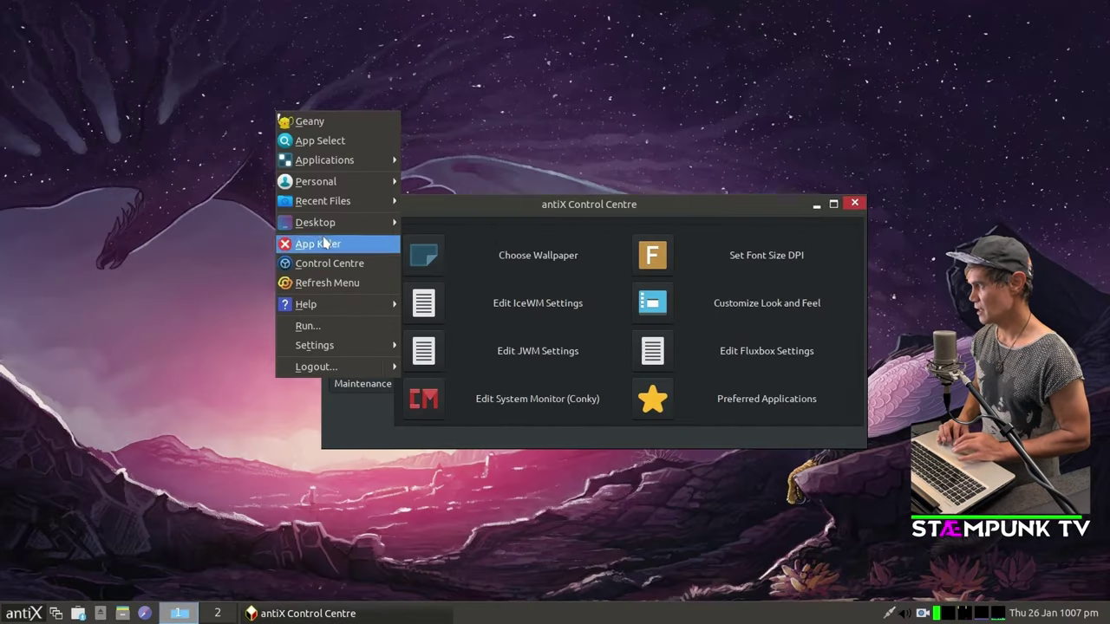
Restart the session so the clock reads "Thu 26 Jan 10:14 pm", then reopen the Control Centre
click(326, 368)
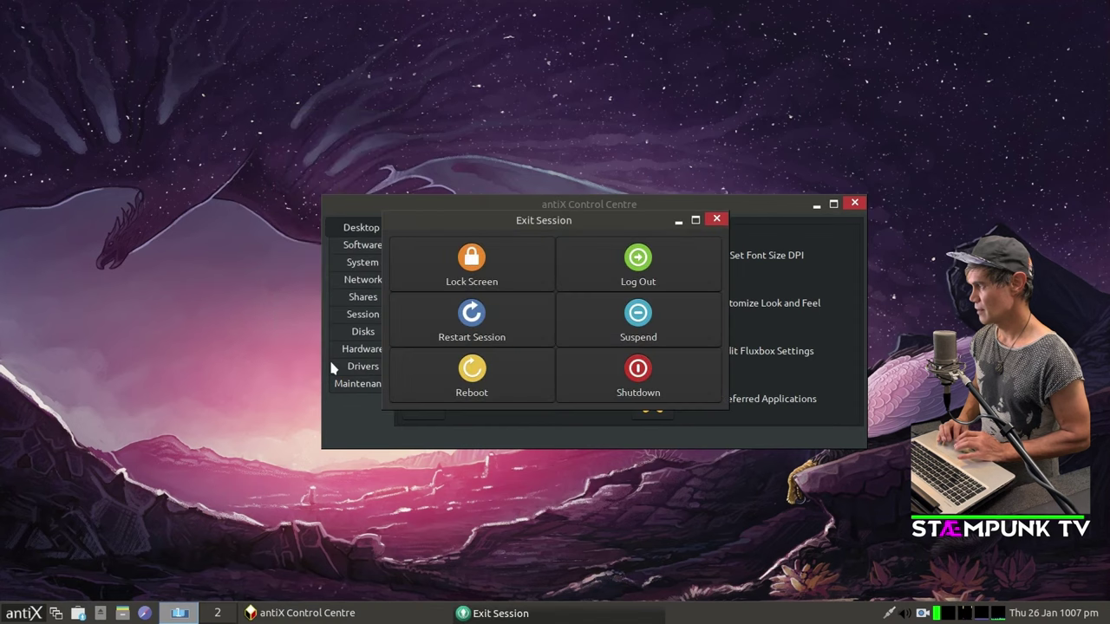
click(429, 324)
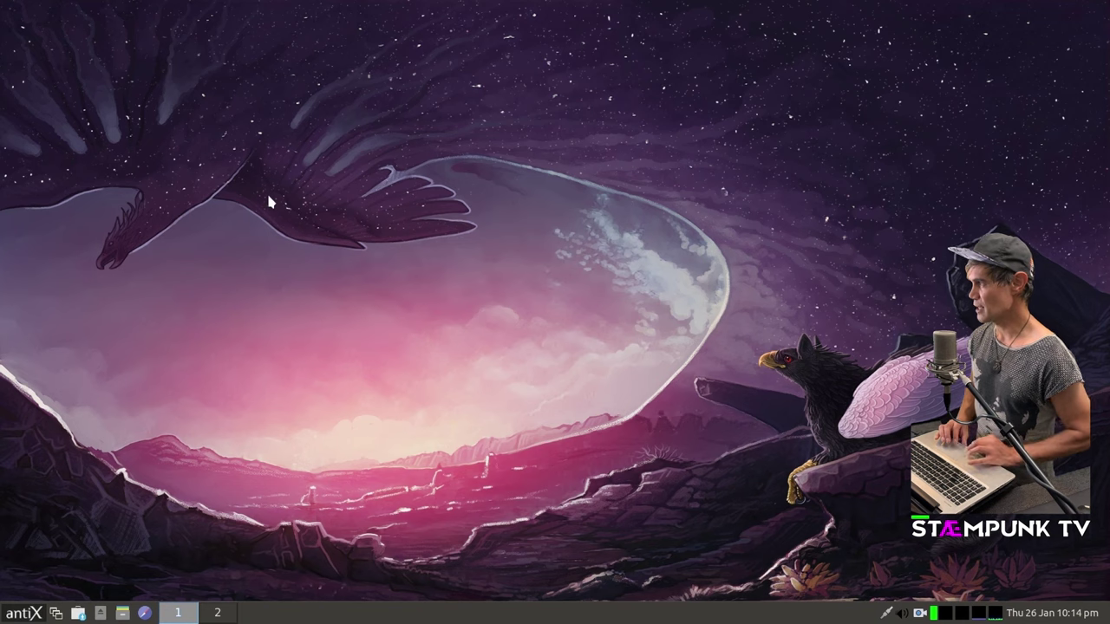
right_click(266, 191)
click(338, 349)
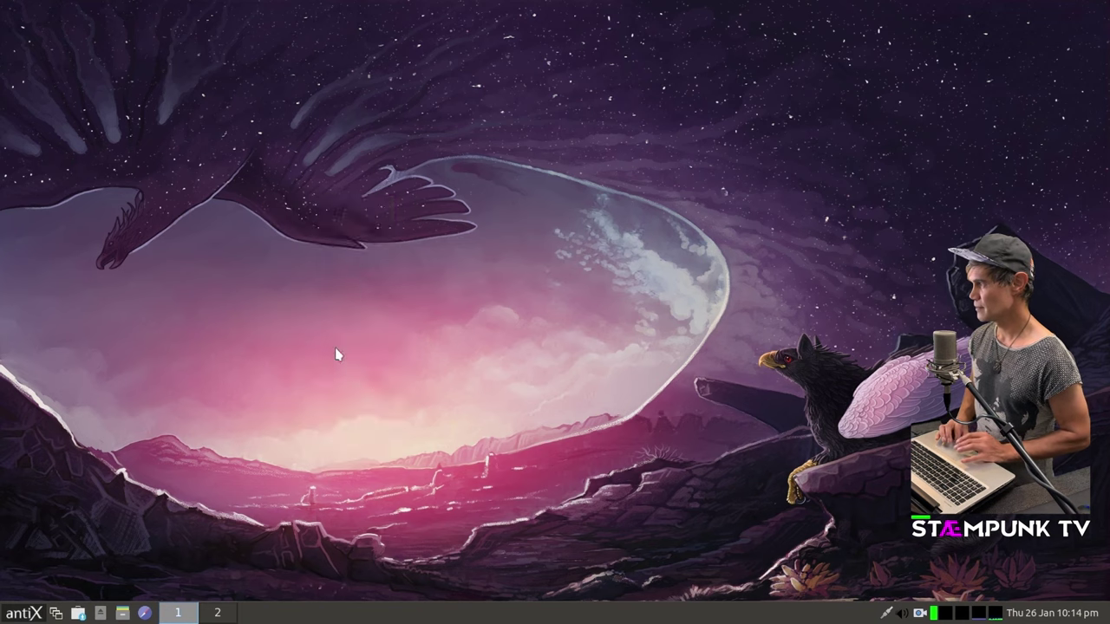
Launch Package Installer from the Software page with the administrator password and expand the Browser category
click(362, 246)
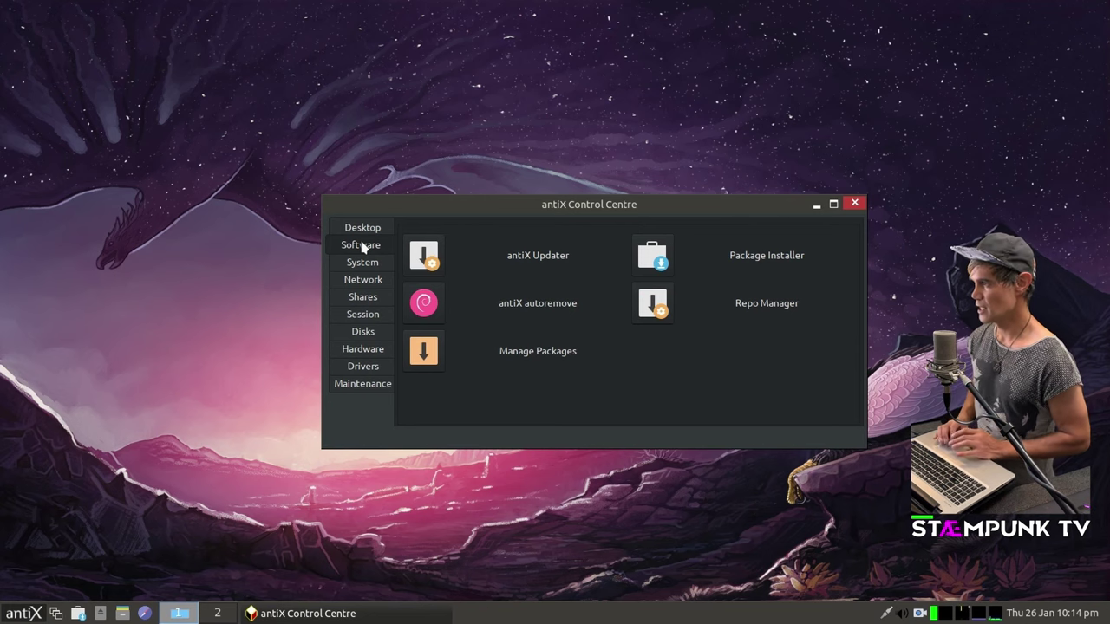
click(652, 253)
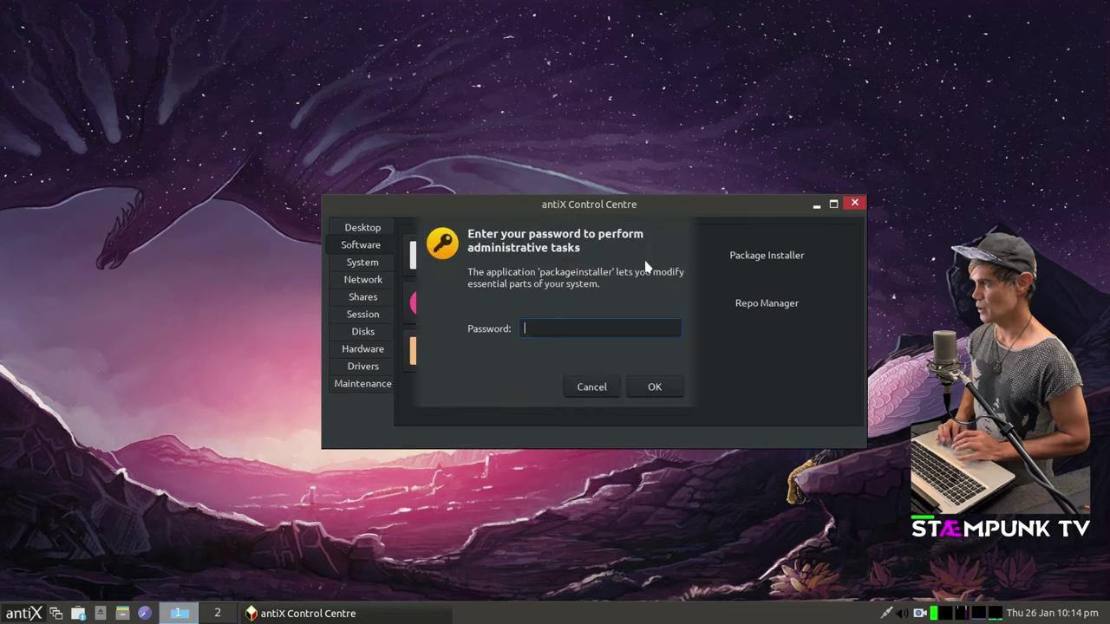
text(•••••)
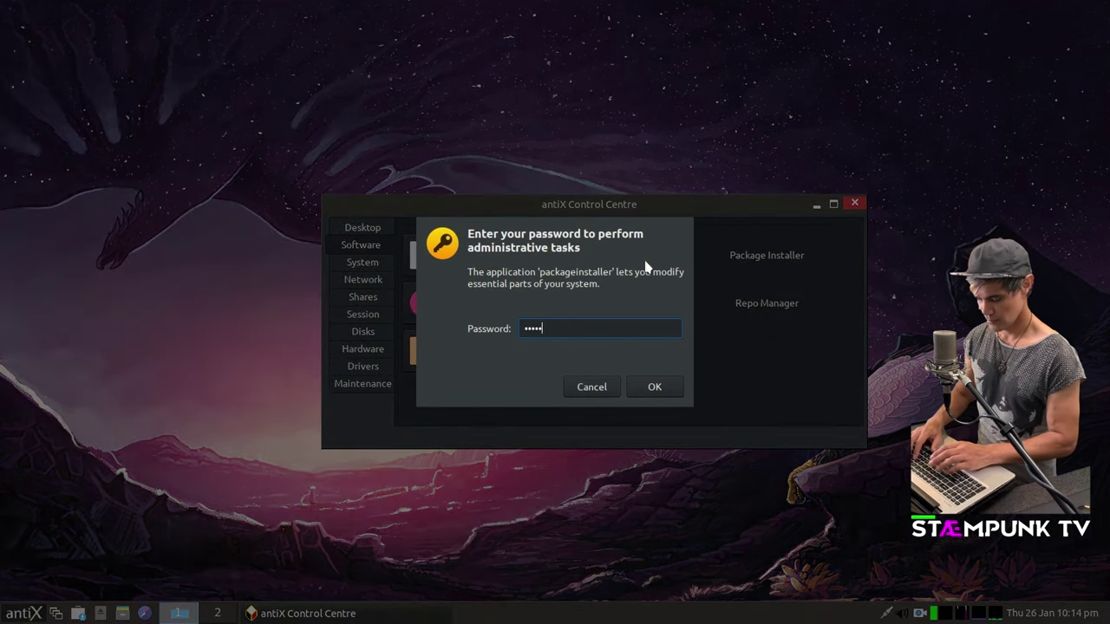
key(Return)
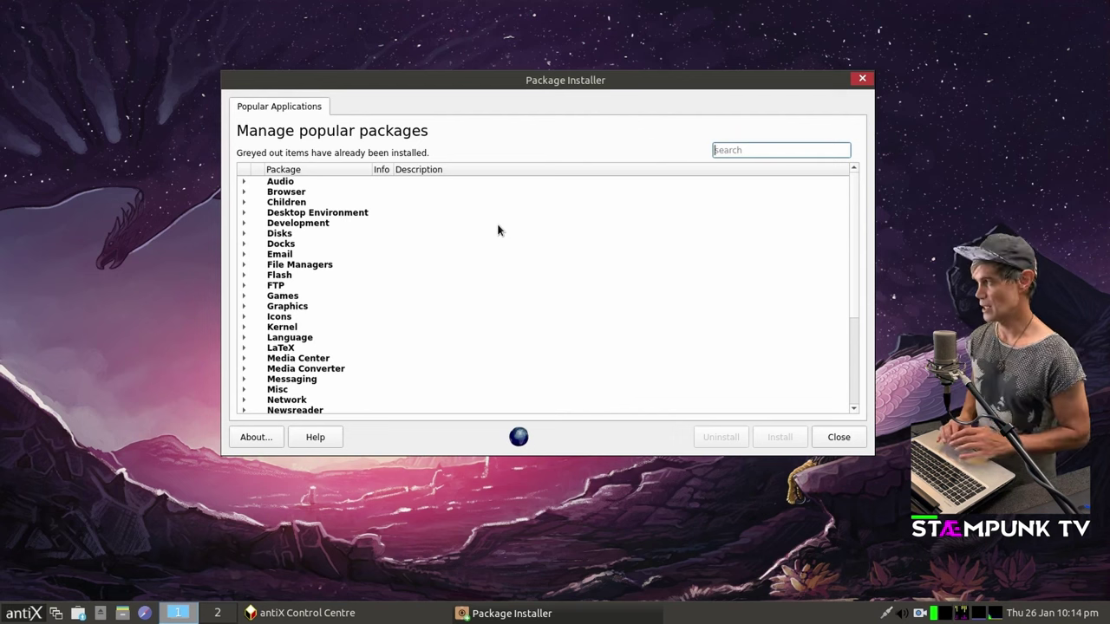
click(243, 192)
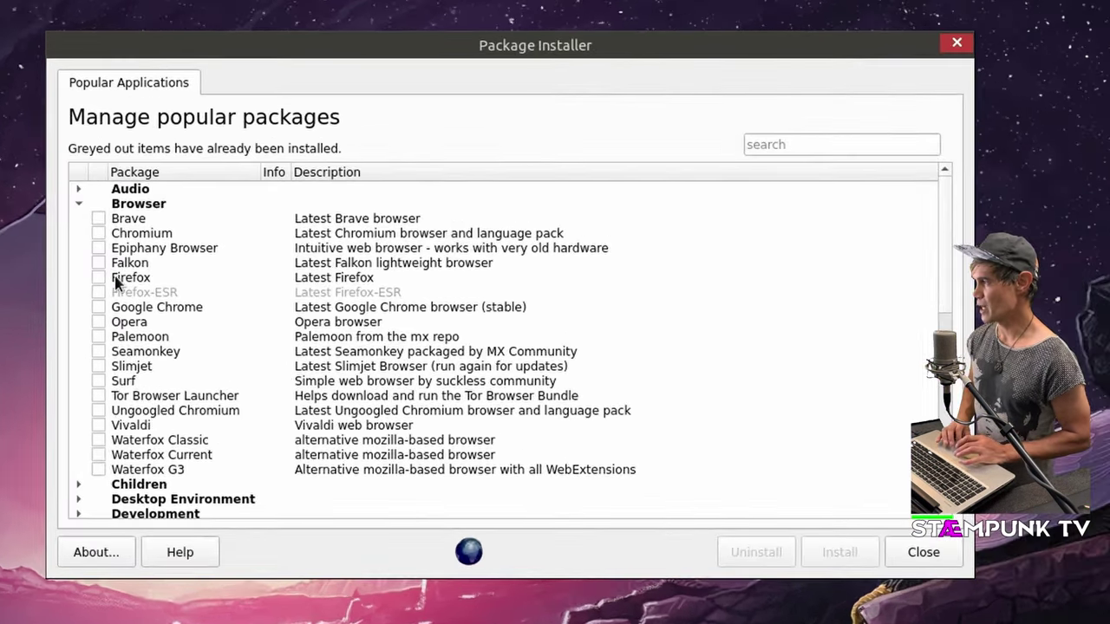
Tick Falkon and Non-Free Video codecs, then start the install (129 packages, 270 MB)
click(97, 266)
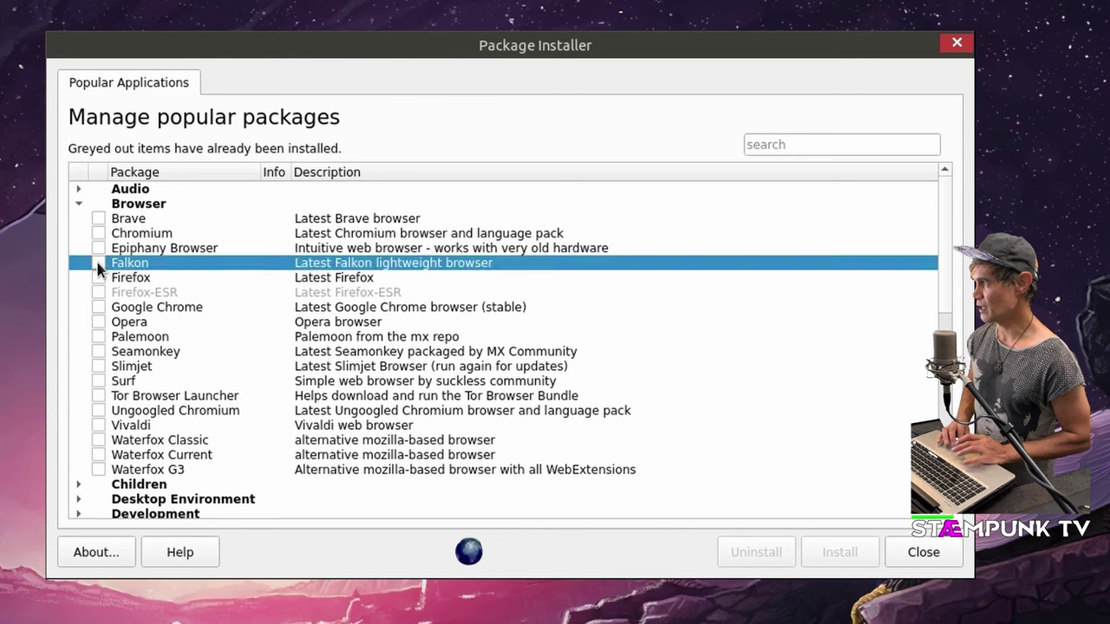
click(98, 263)
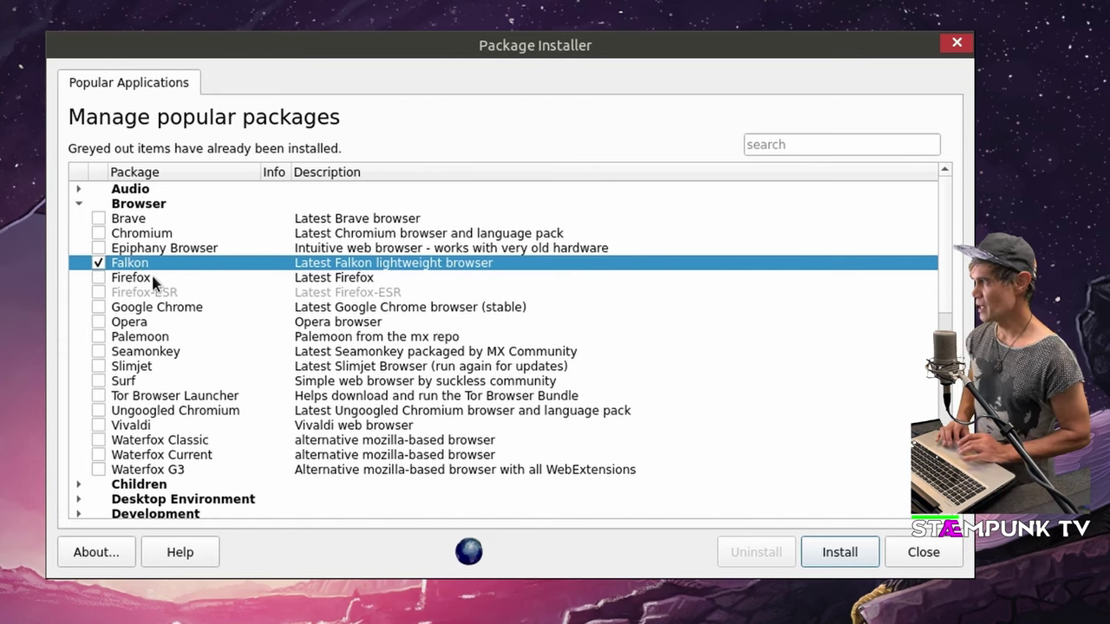
scroll(199, 286, down, 7)
scroll(200, 287, down, 3)
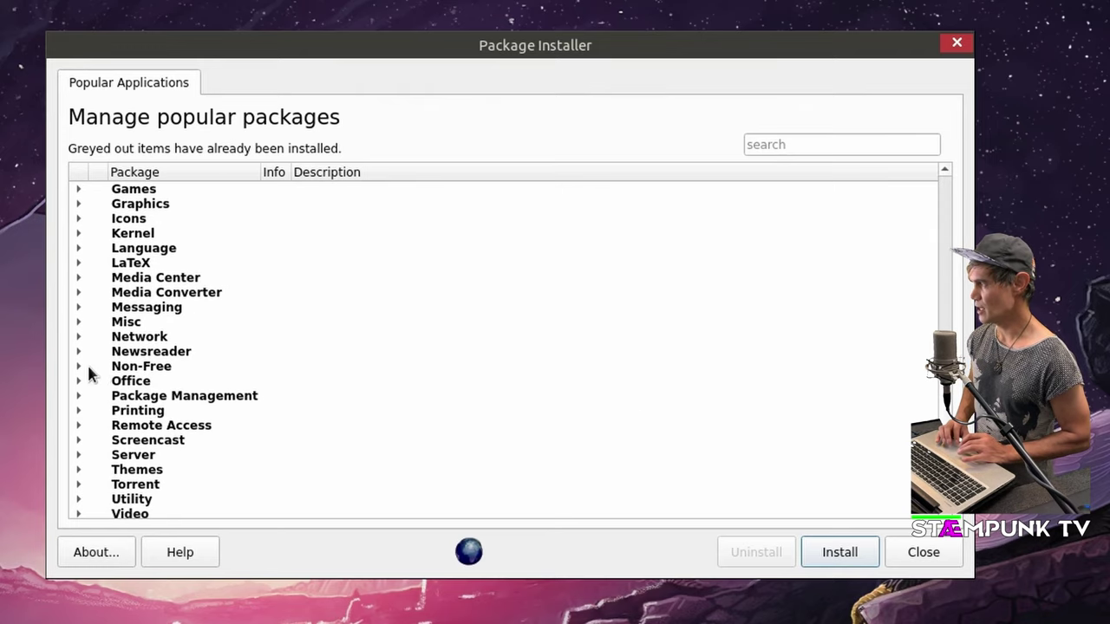
click(78, 367)
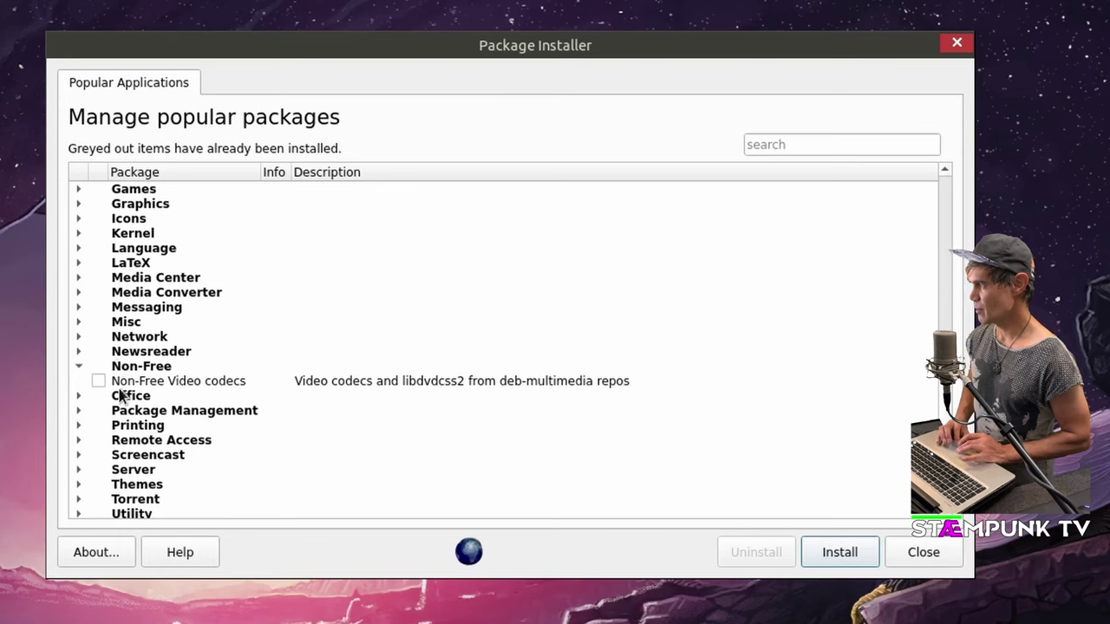
click(97, 382)
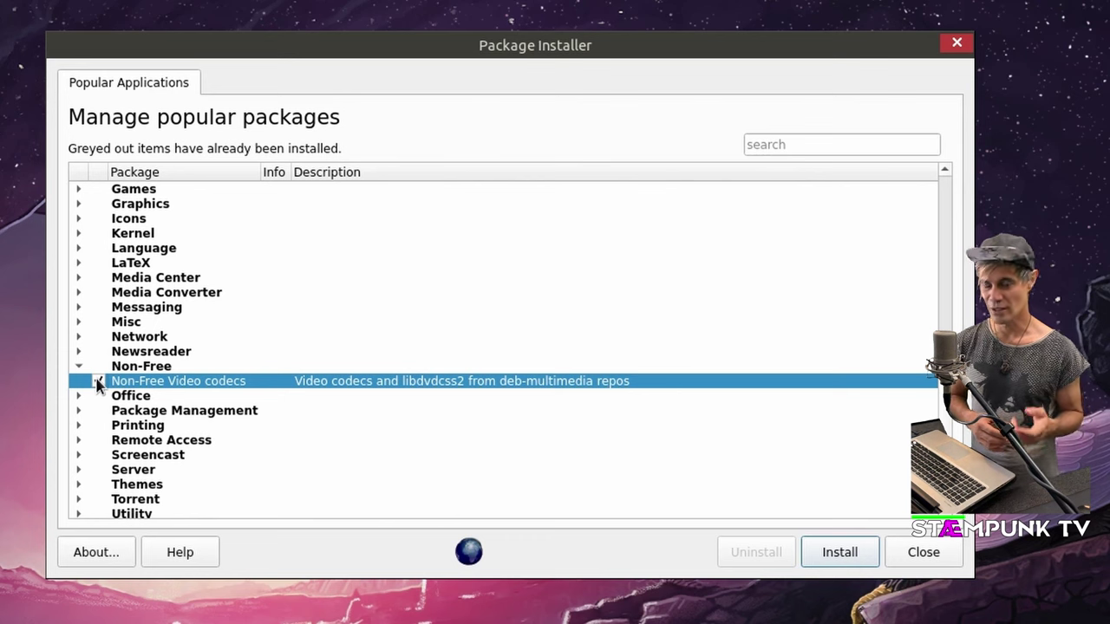
scroll(241, 386, up, 2)
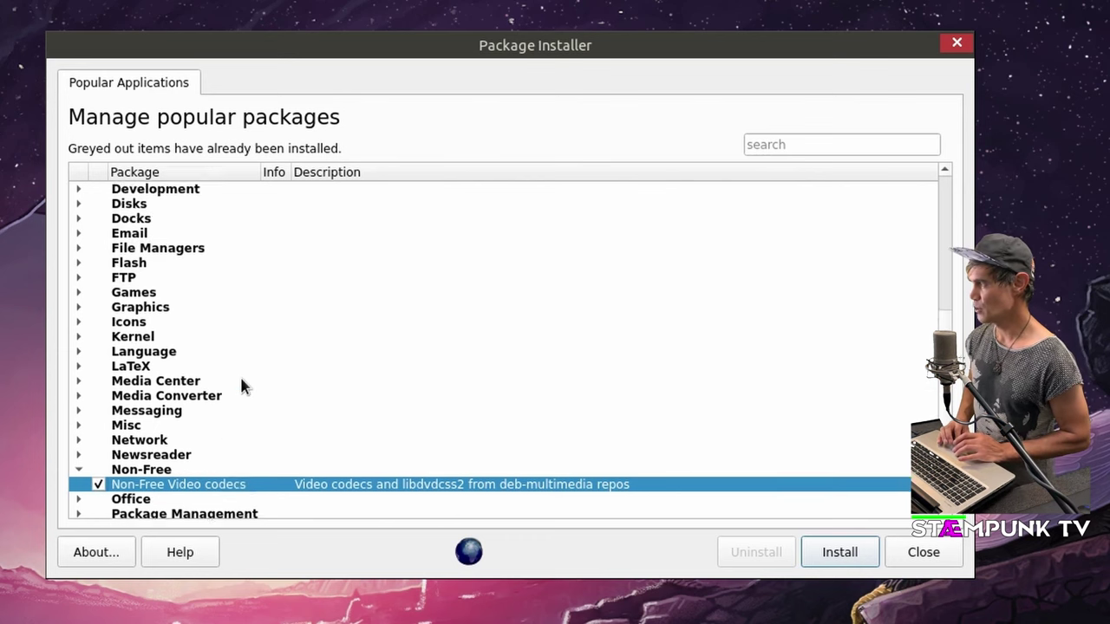
scroll(241, 381, up, 7)
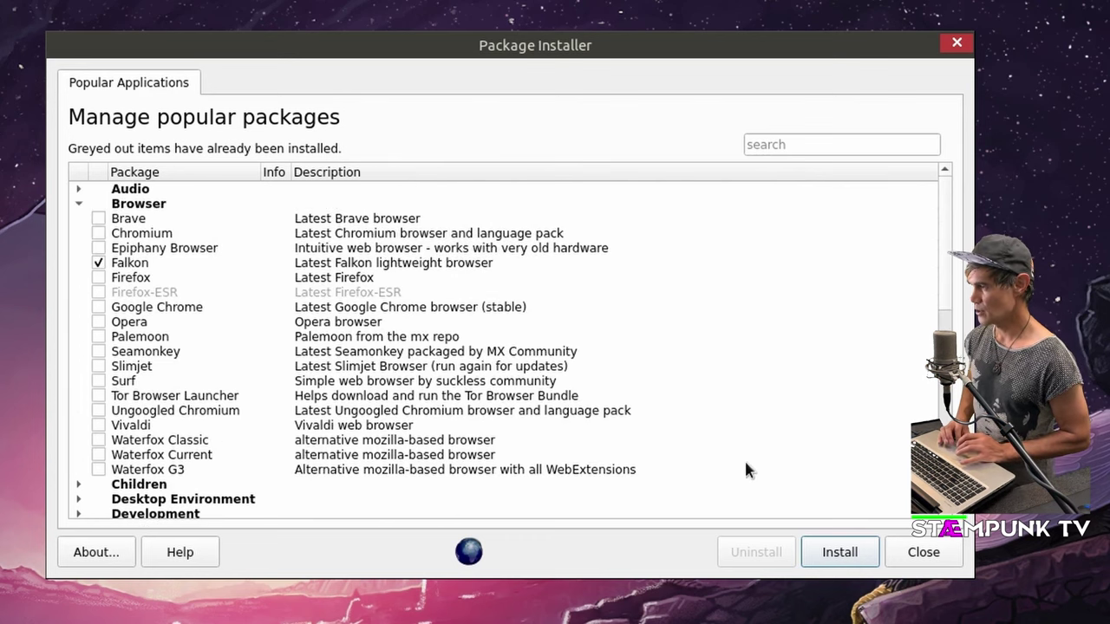
click(834, 555)
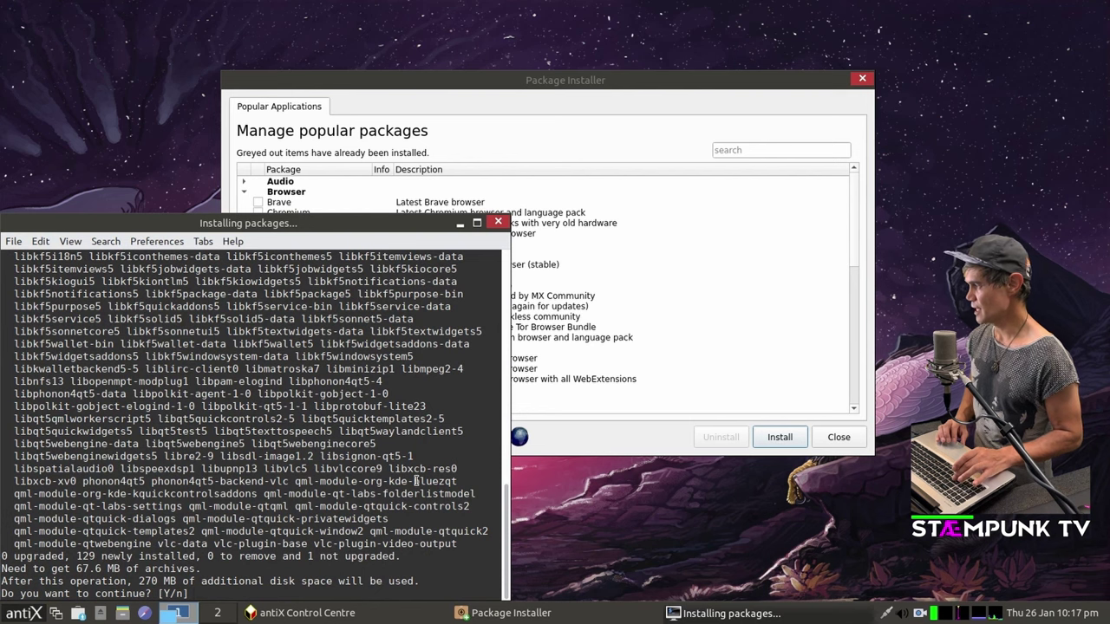
Accept the apt prompt to install Falkon and the codecs, then choose No to keep Package Installer open
key(Return)
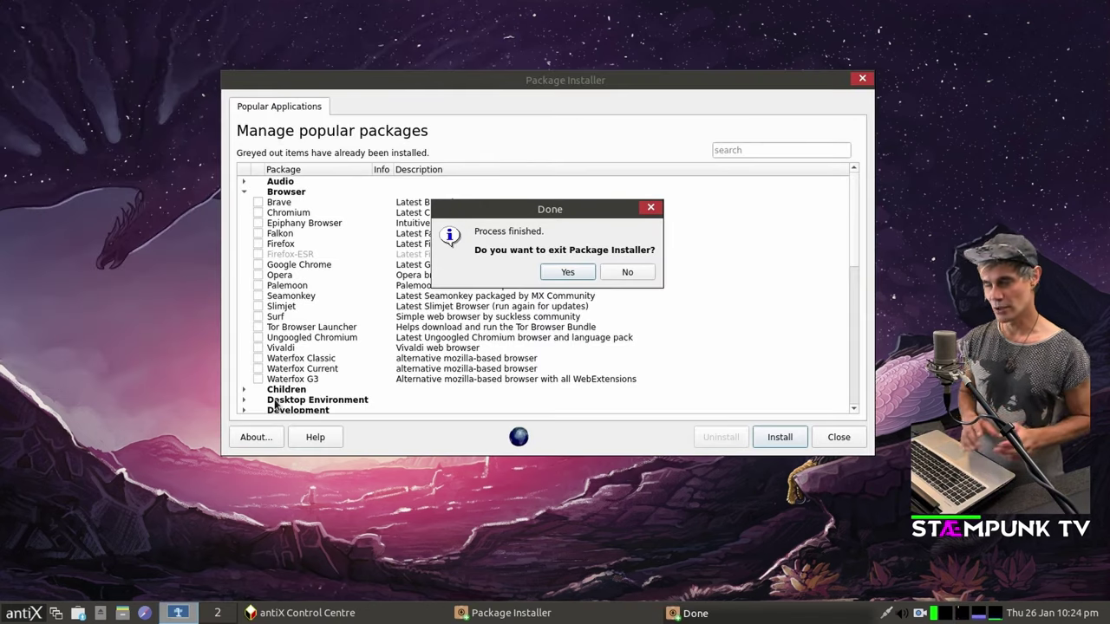
click(640, 272)
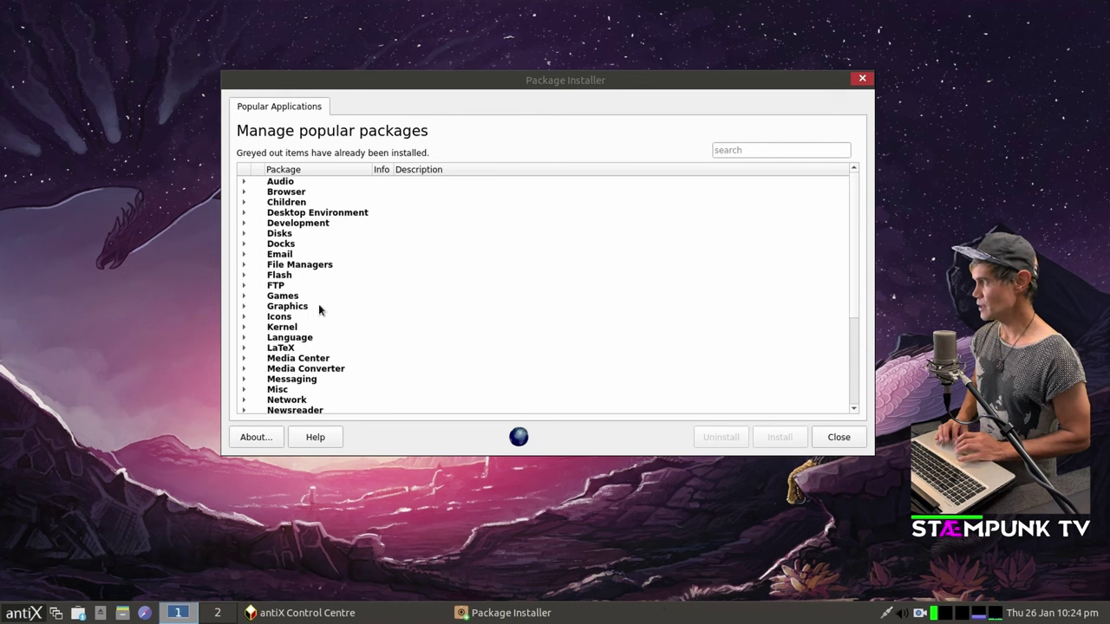
Tick the already-installed SMtube under Video and close Package Installer
scroll(244, 295, down, 3)
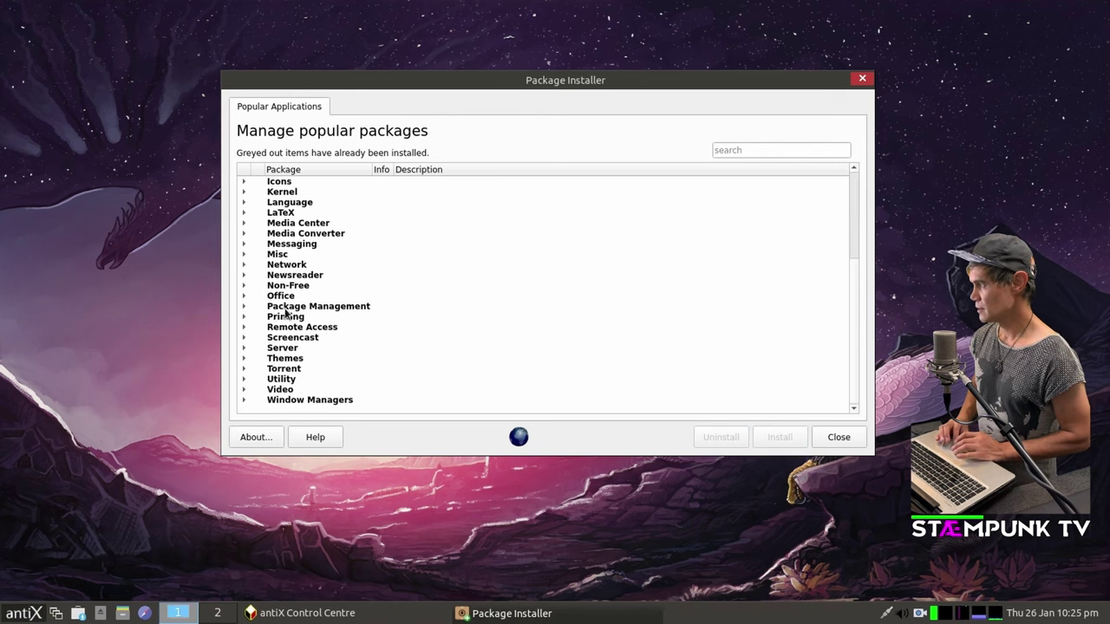
click(245, 390)
scroll(327, 334, down, 3)
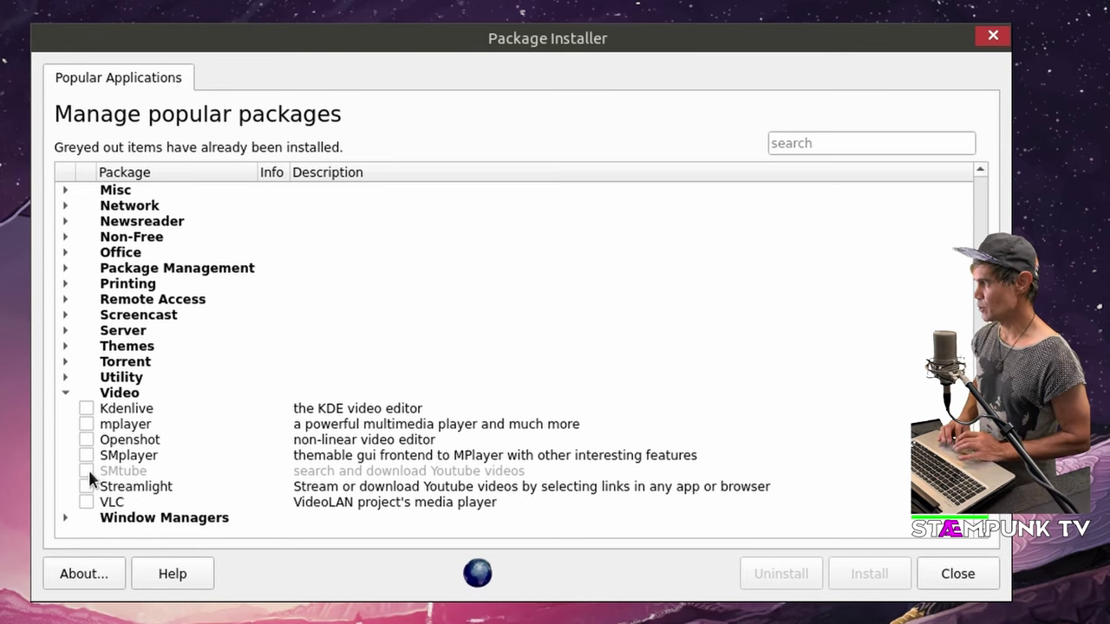
click(88, 472)
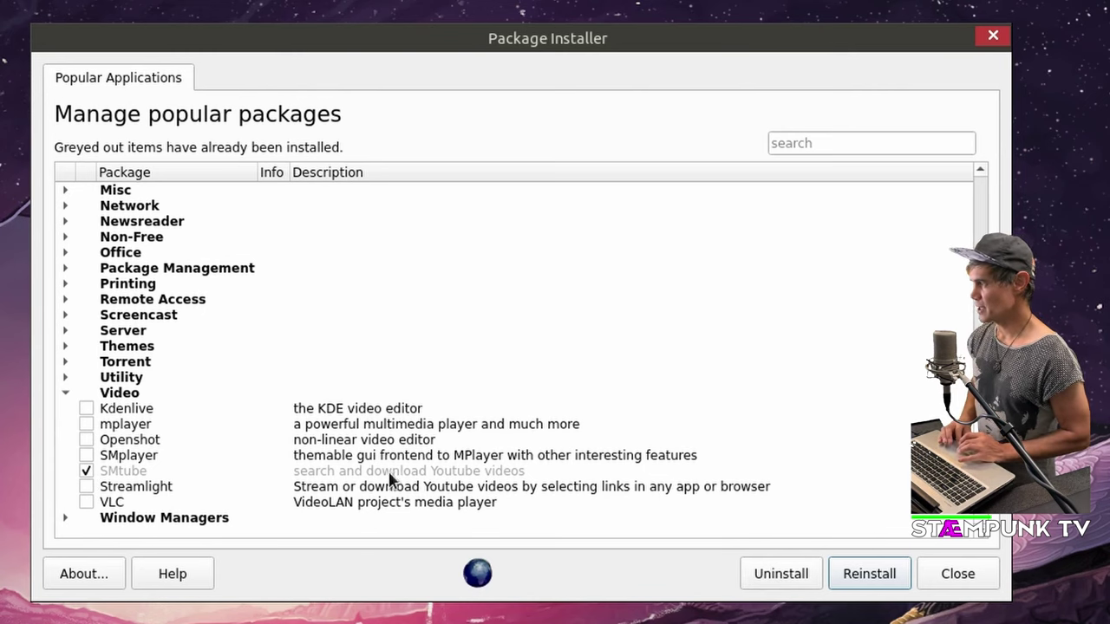
click(964, 576)
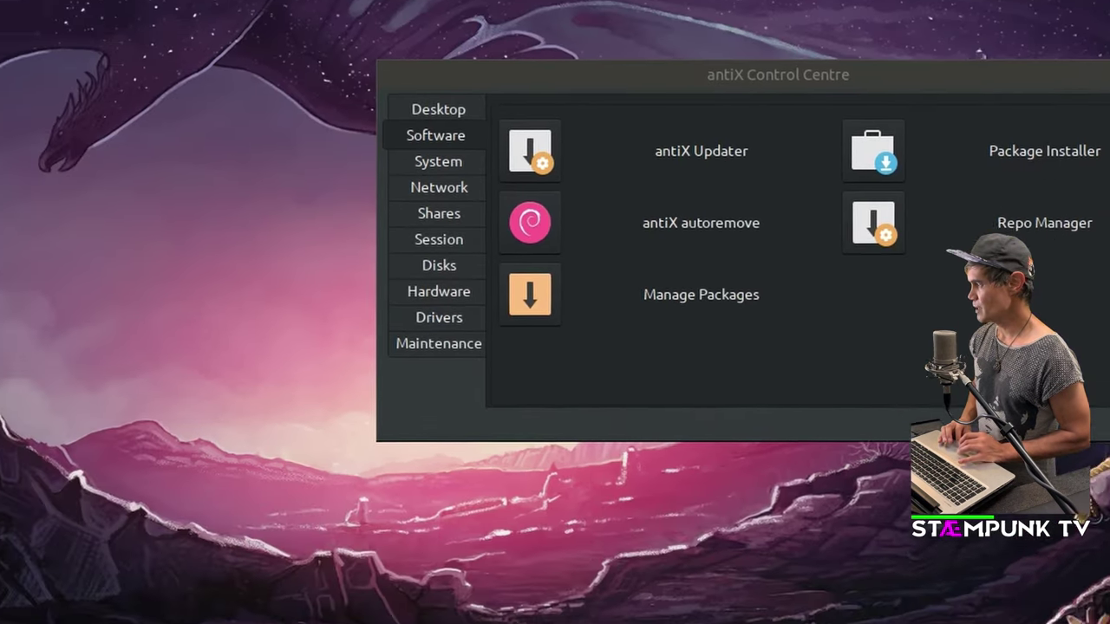
click(33, 606)
mouse_move(103, 266)
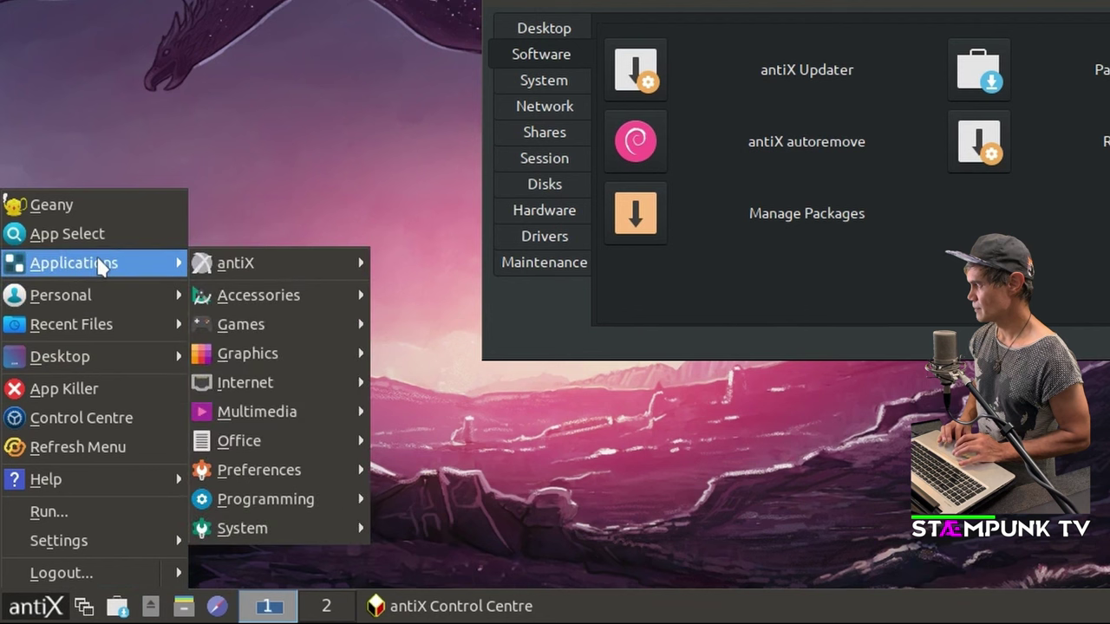
mouse_move(260, 328)
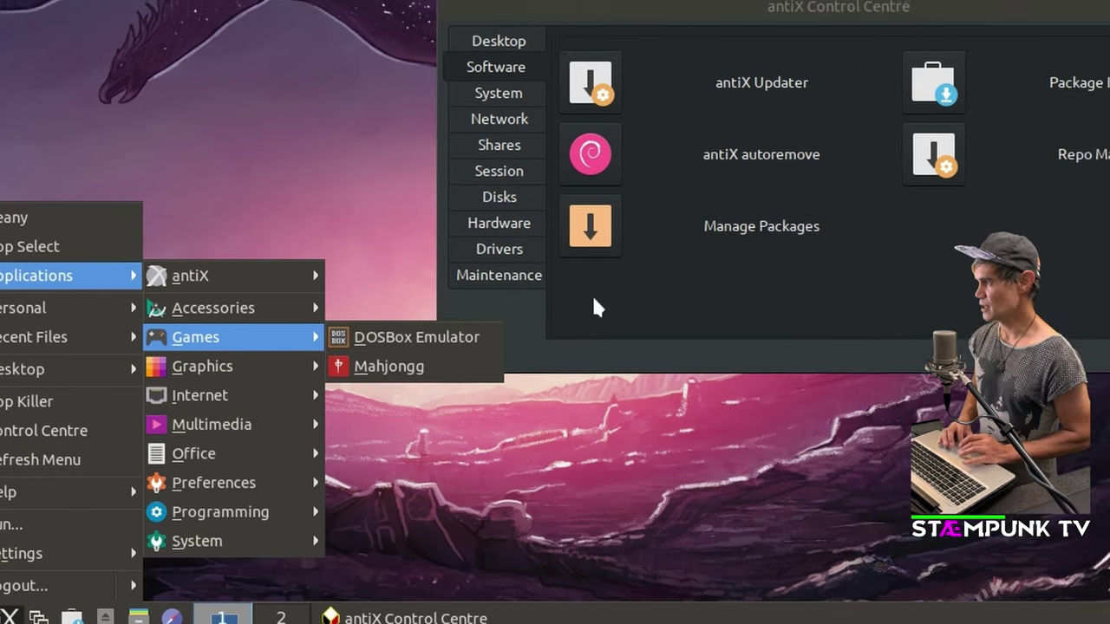
click(641, 294)
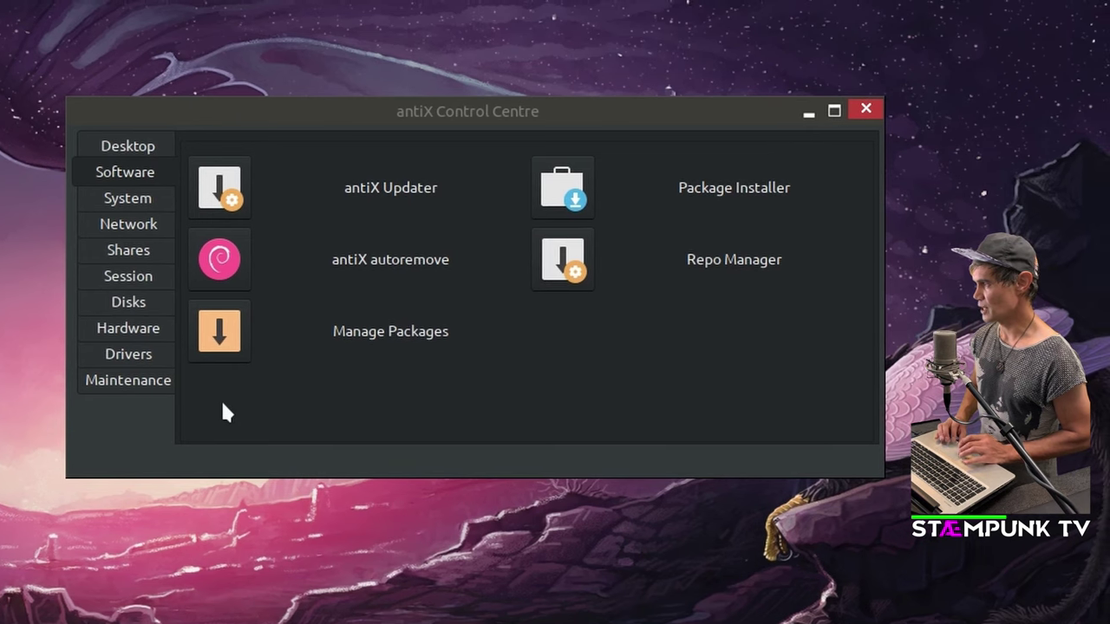
In Synaptic, mark dosbox for complete removal, then start a new search for 'mah'
click(220, 333)
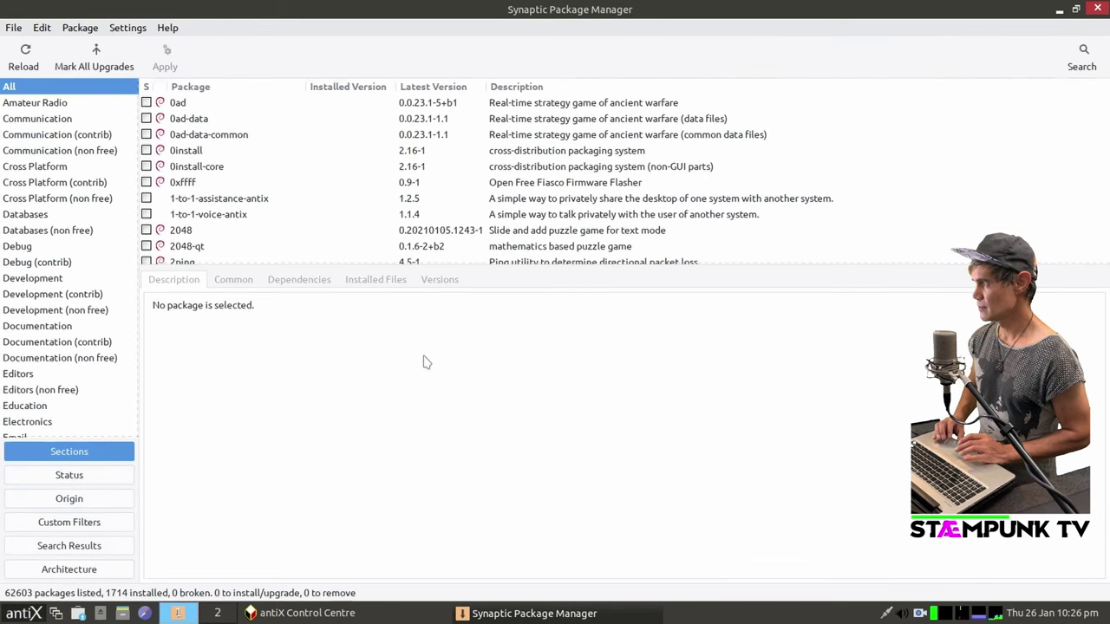
click(1081, 56)
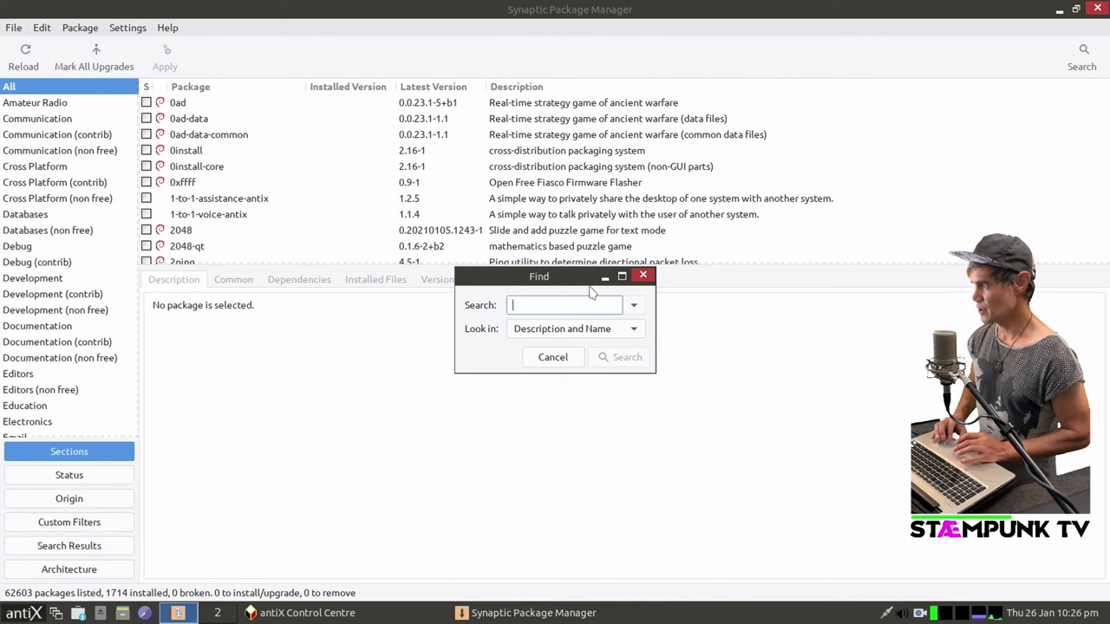
text(dosbox)
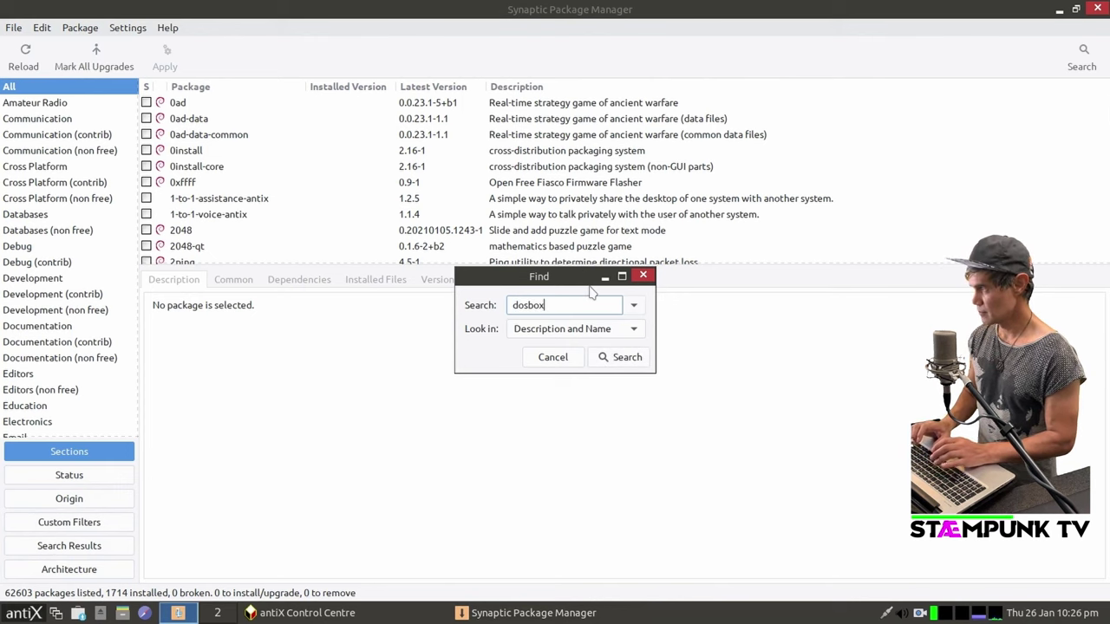
key(Return)
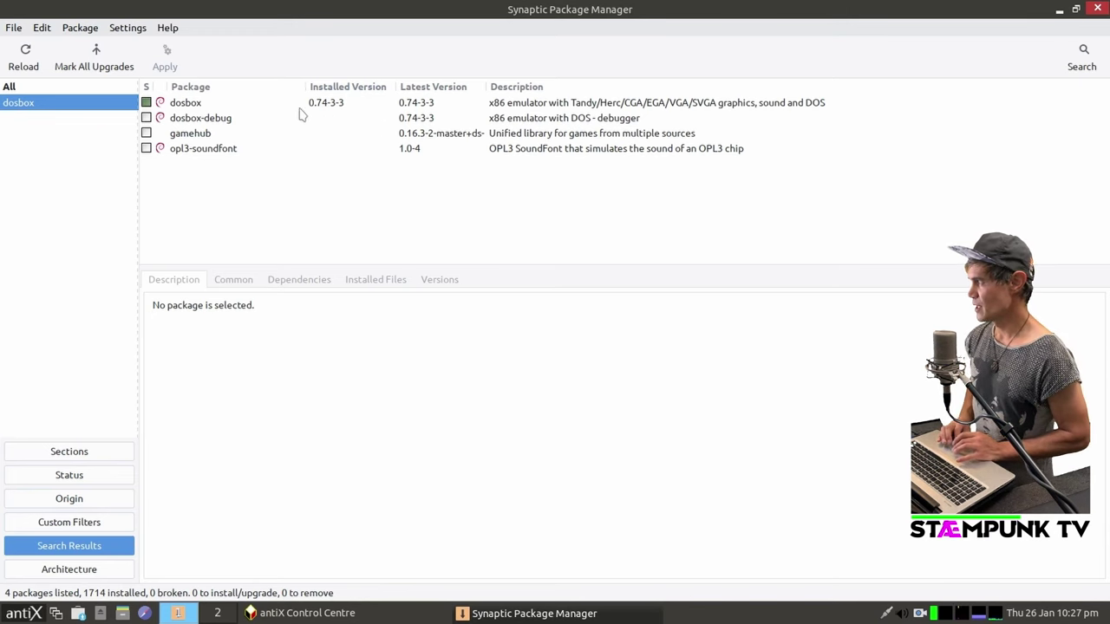
click(146, 102)
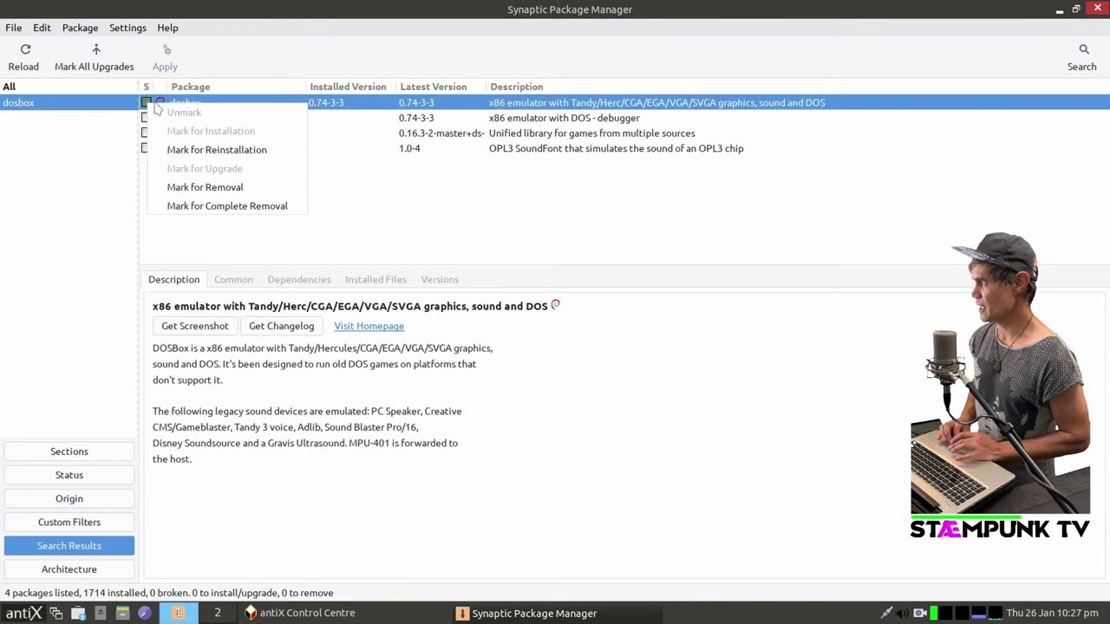
click(240, 208)
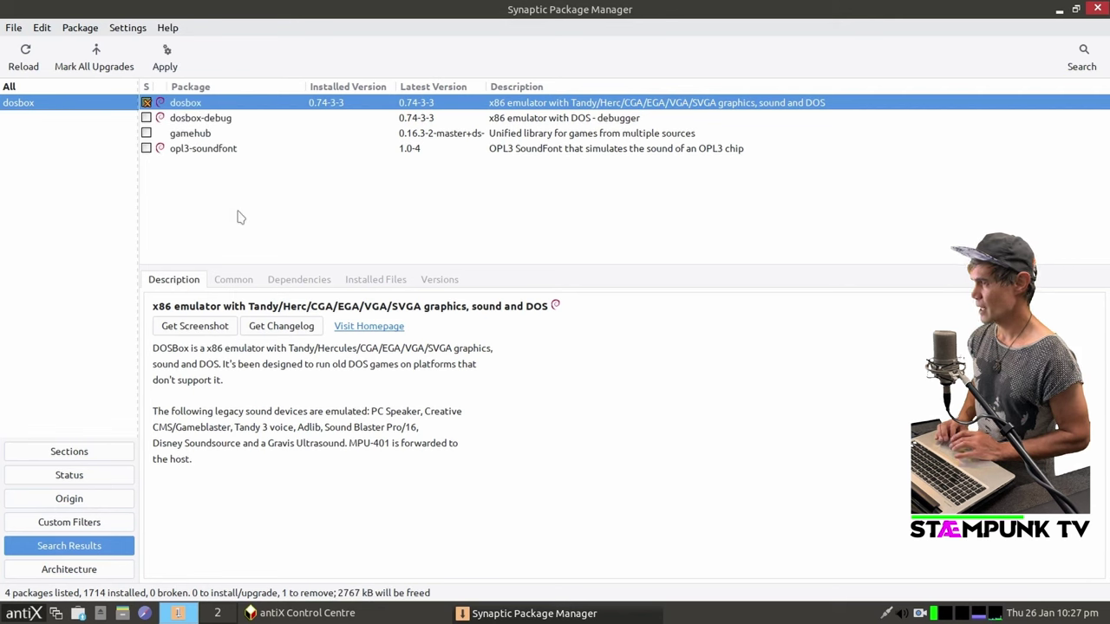
click(1083, 55)
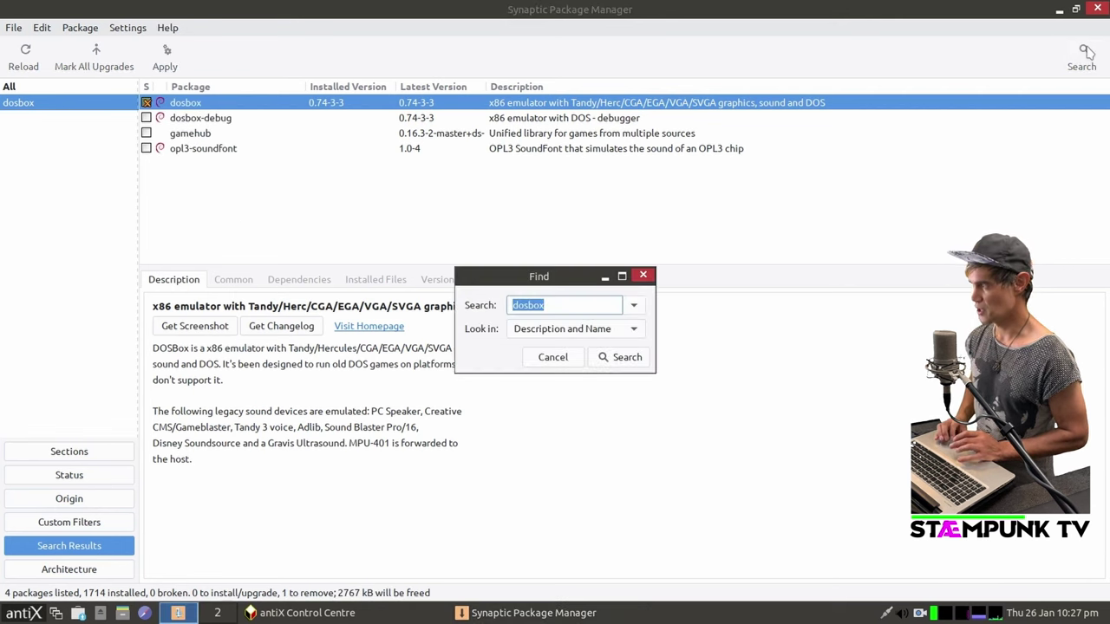
text(mahjongg)
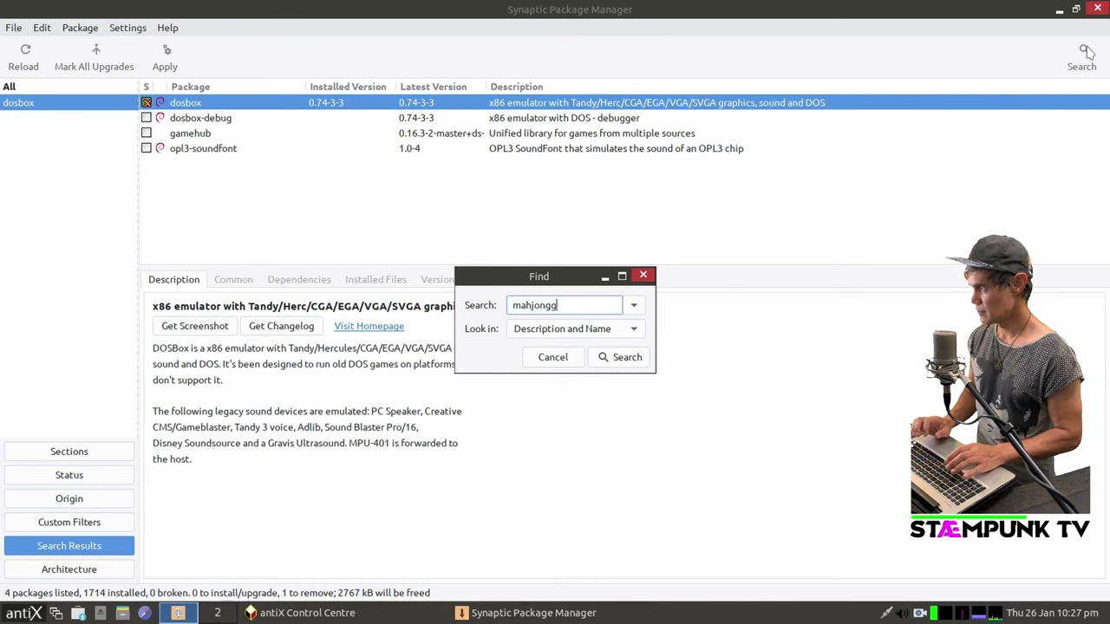
Mark gnome-mahjongg for complete removal as well
key(Return)
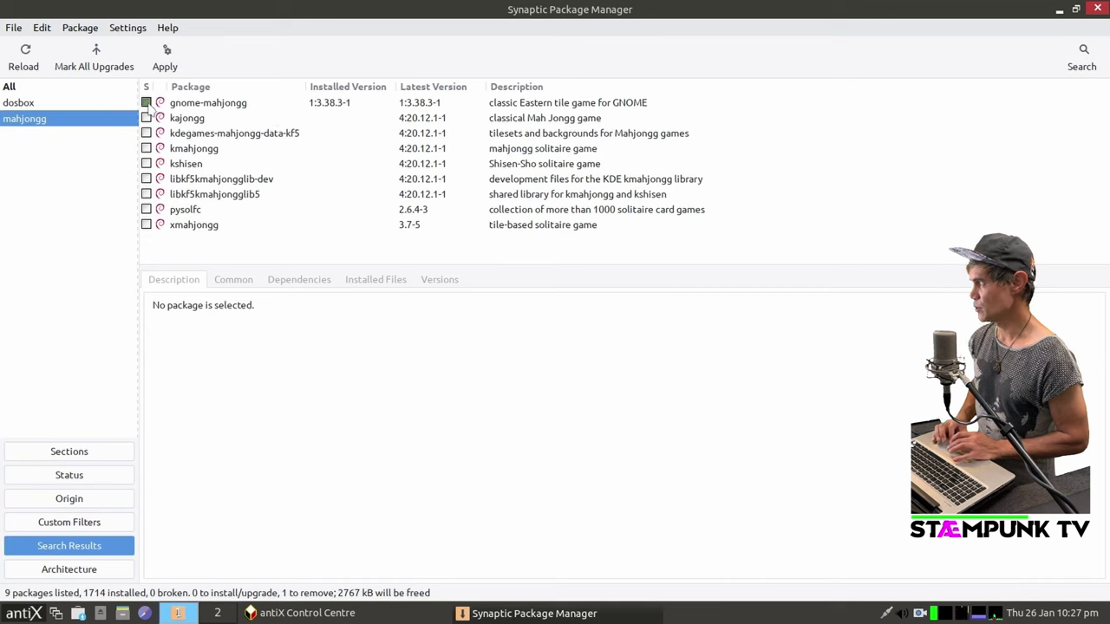
click(147, 104)
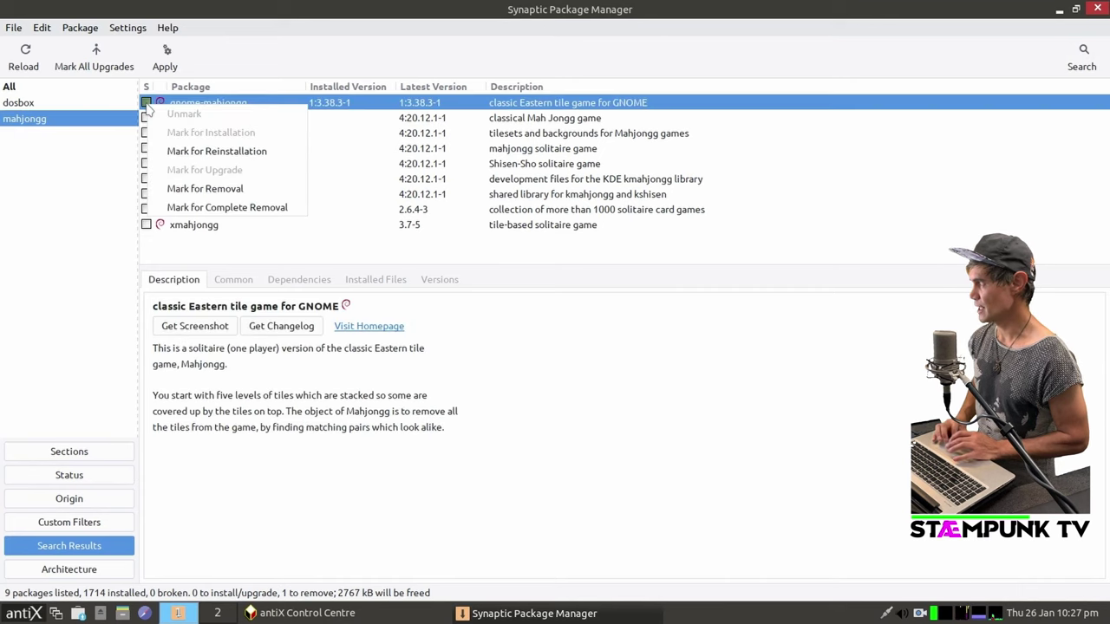
click(236, 208)
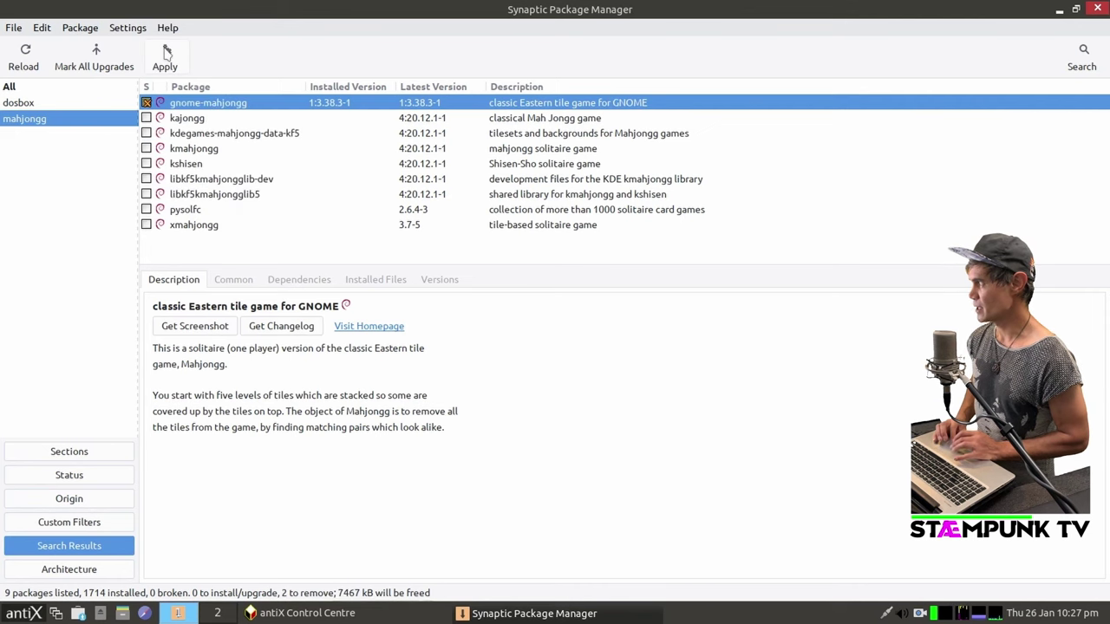
Apply removal of dosbox and gnome-mahjongg, view the detailed log, and minimise Synaptic
click(167, 54)
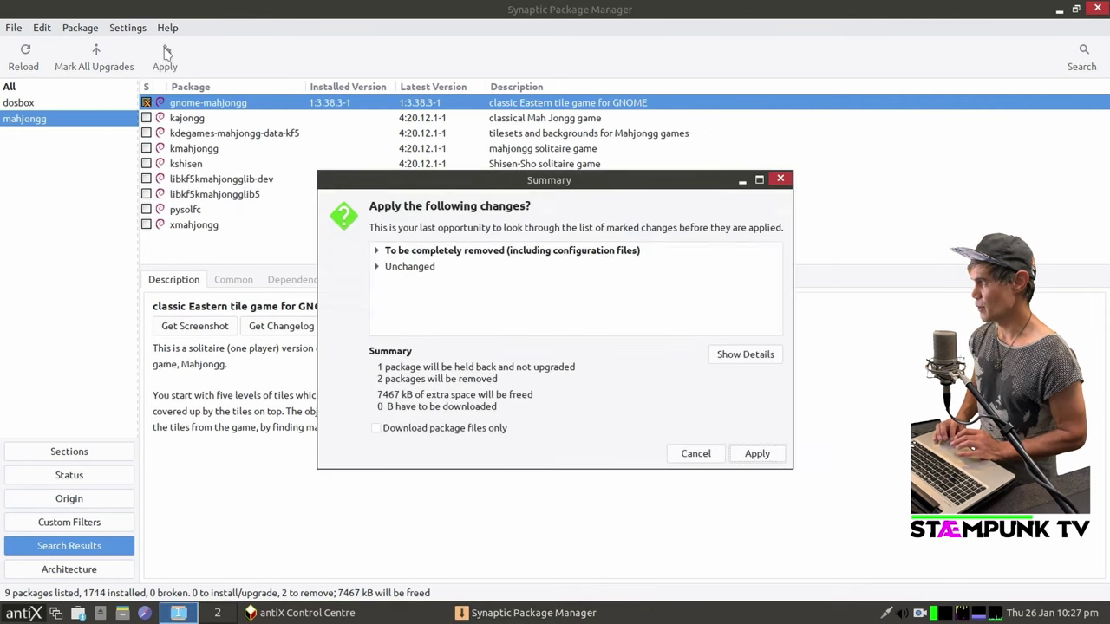
click(750, 454)
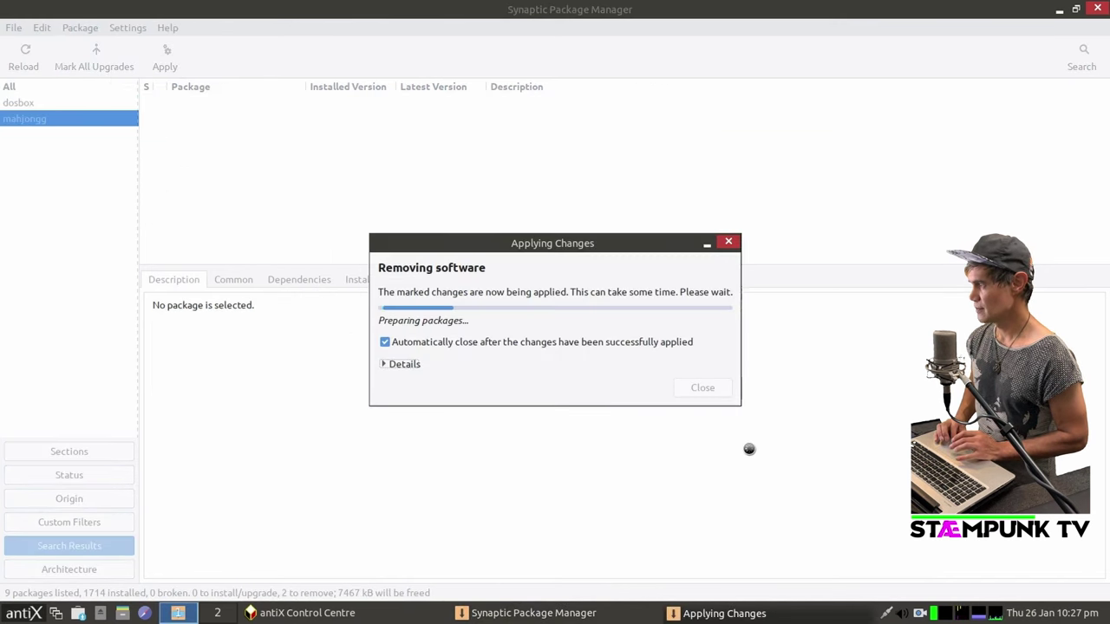
click(381, 365)
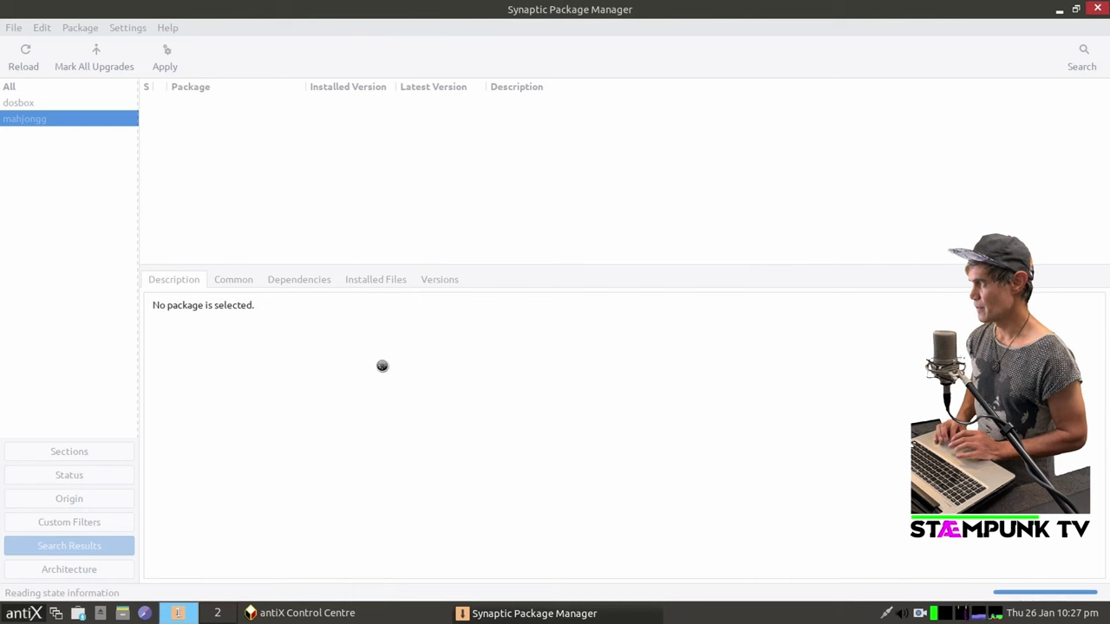
click(535, 614)
Browse the main menu's Graphics and Internet applications, close it, and restore Synaptic
click(26, 615)
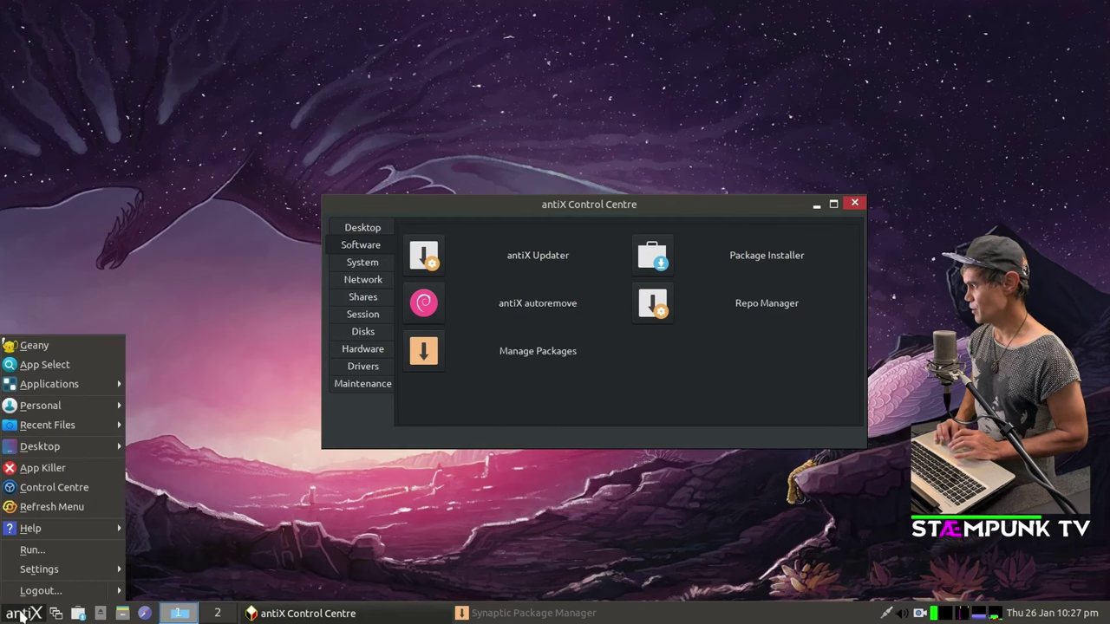
mouse_move(54, 387)
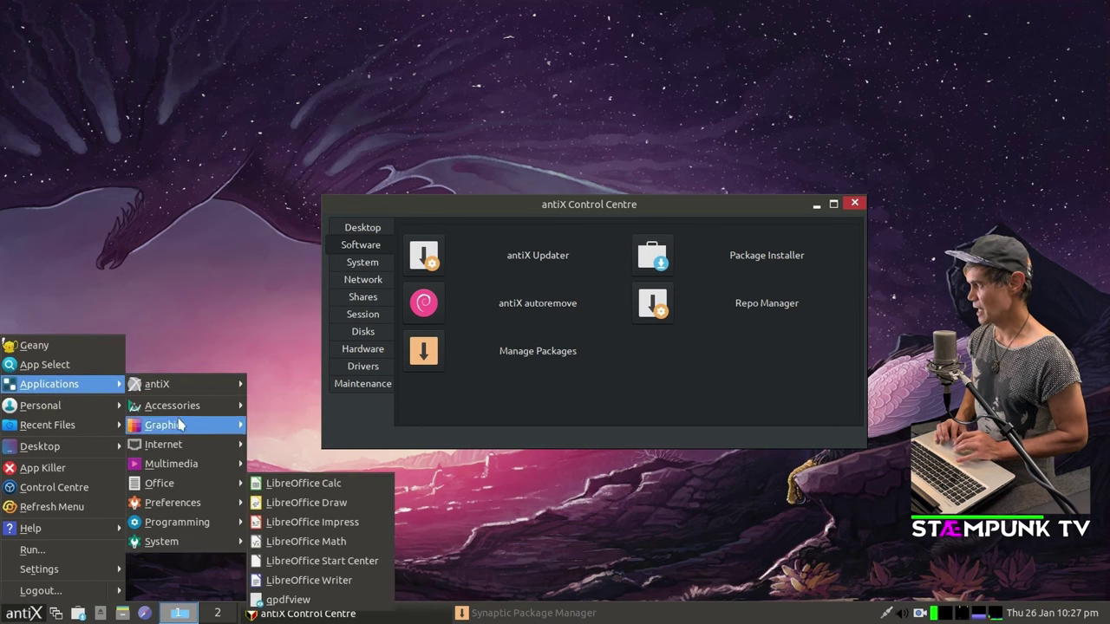
mouse_move(177, 445)
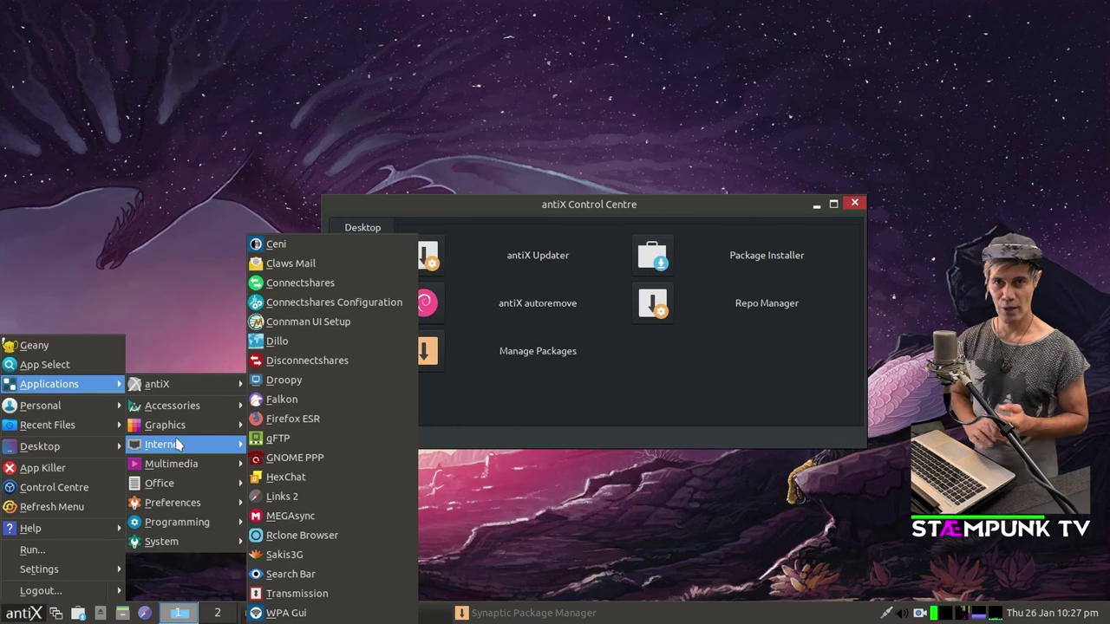
click(493, 508)
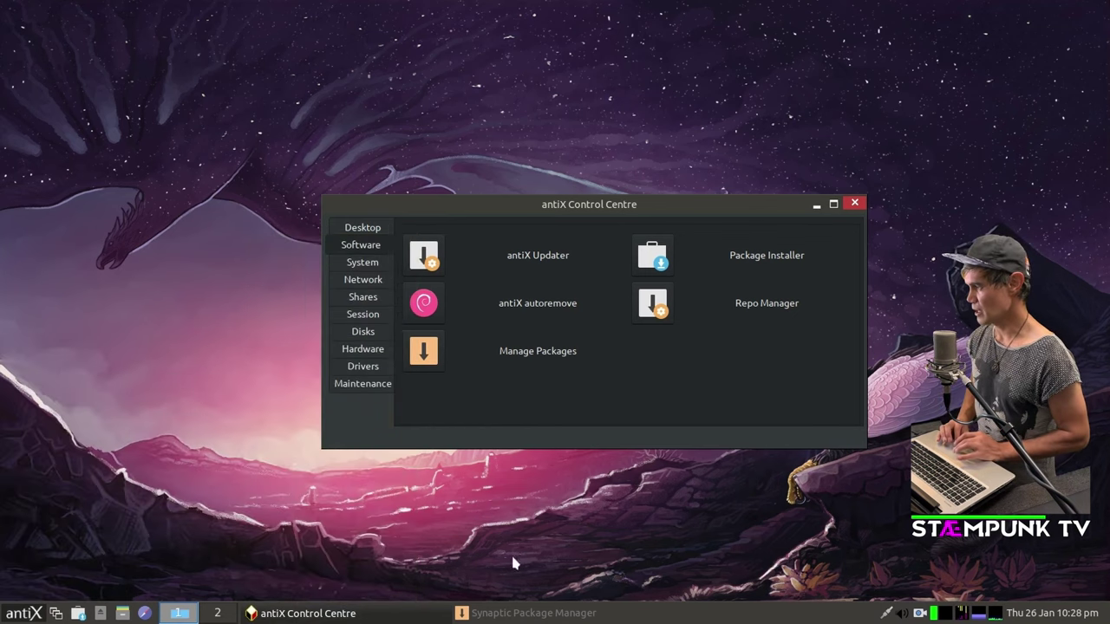
click(503, 618)
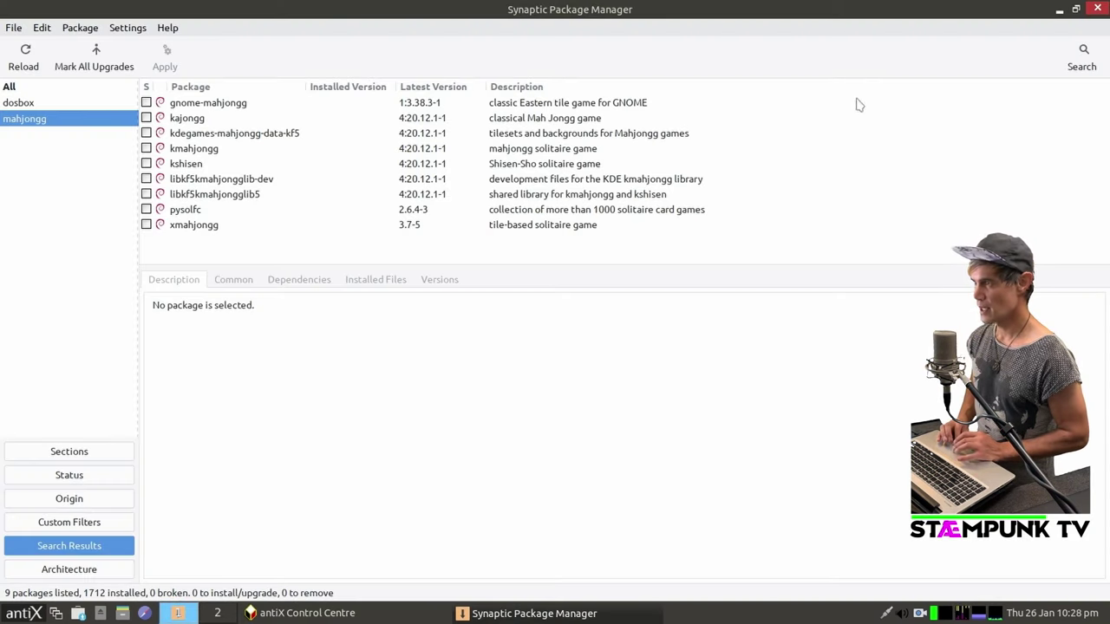
Search for sudoku, mark and apply its installation, then close Synaptic
click(1085, 61)
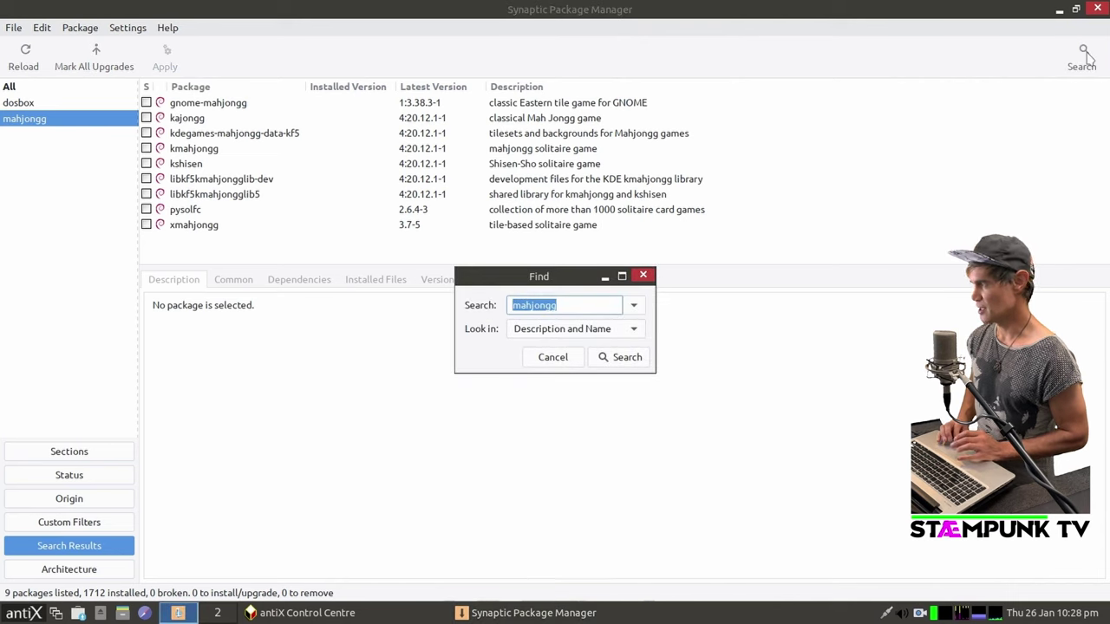
text(sudo)
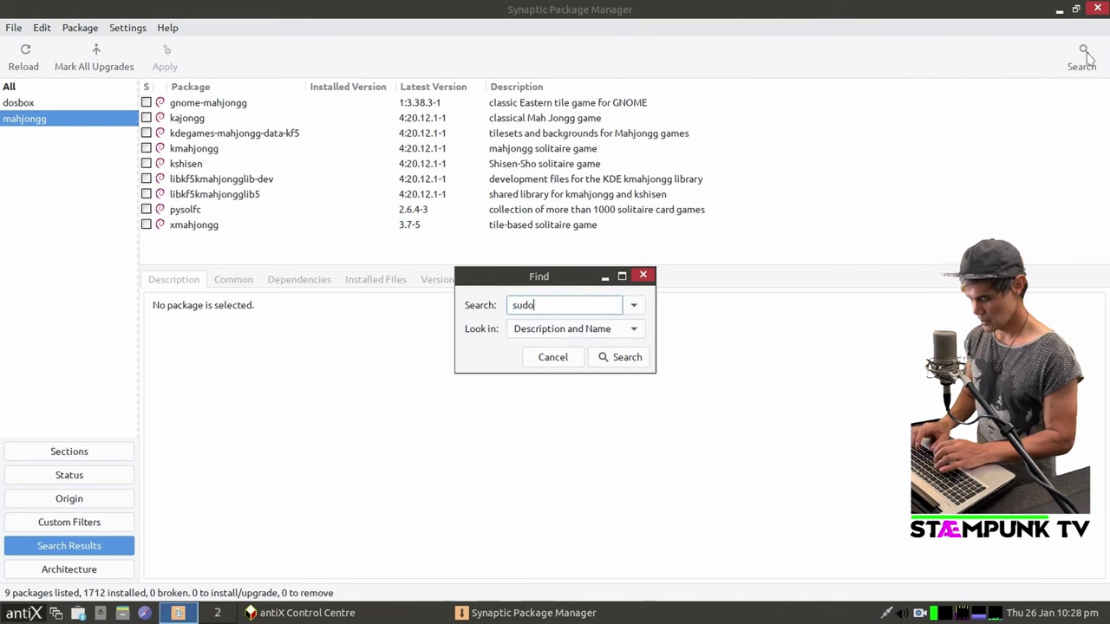
text(ku)
key(Return)
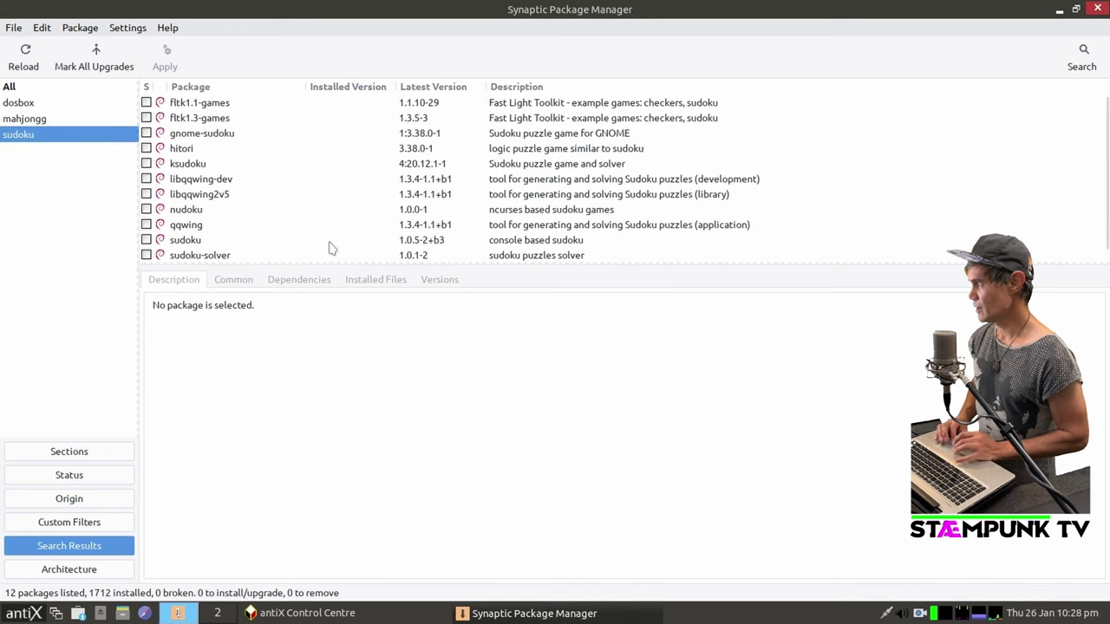
click(146, 242)
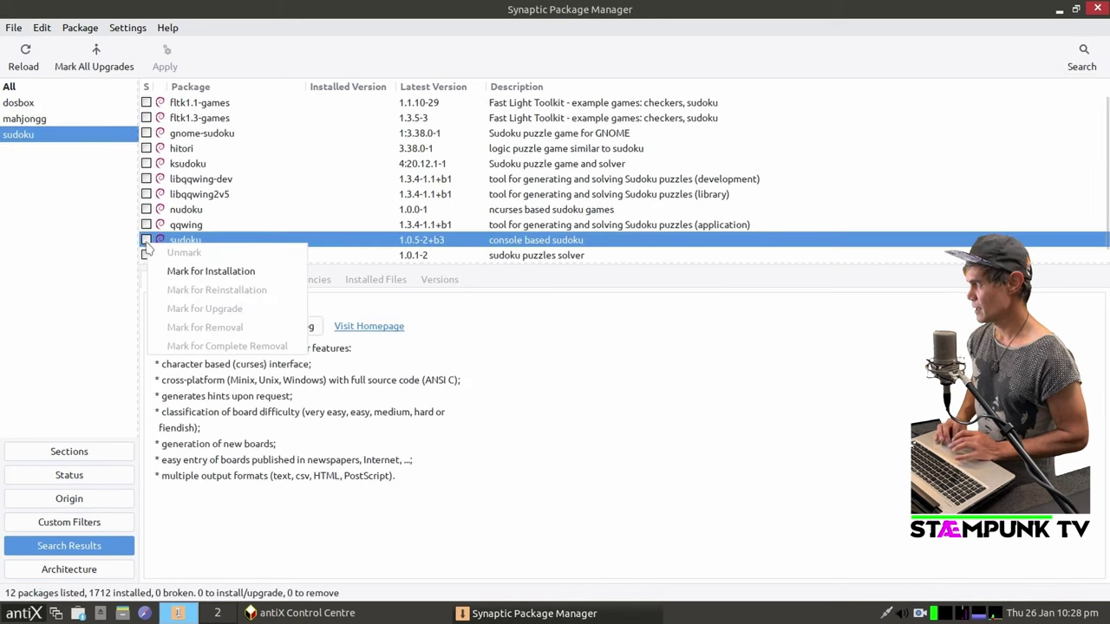
click(208, 272)
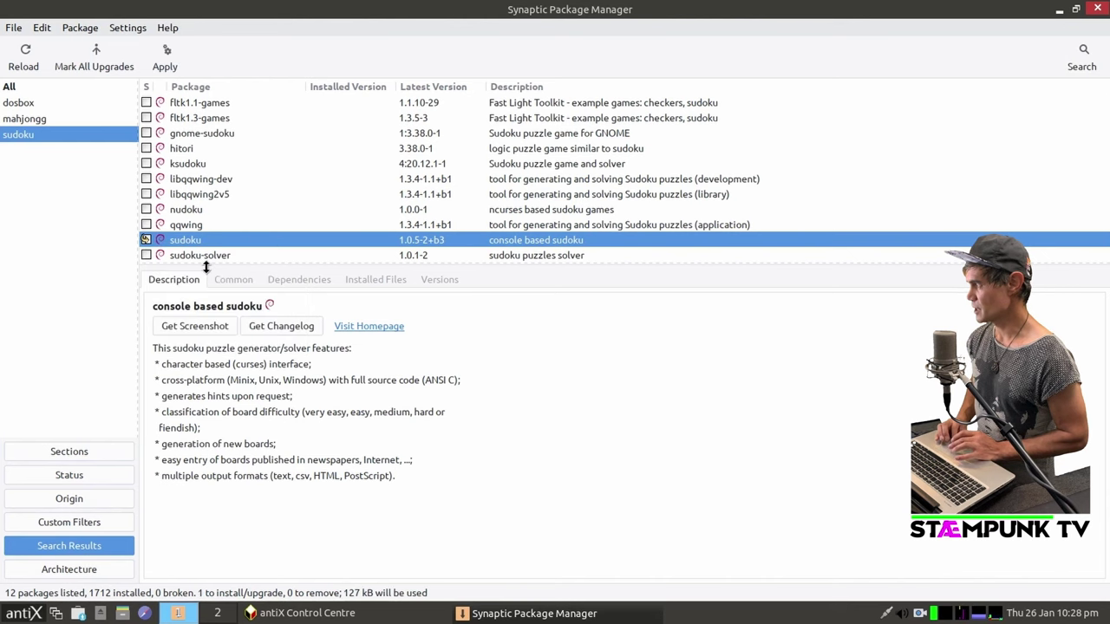
click(165, 59)
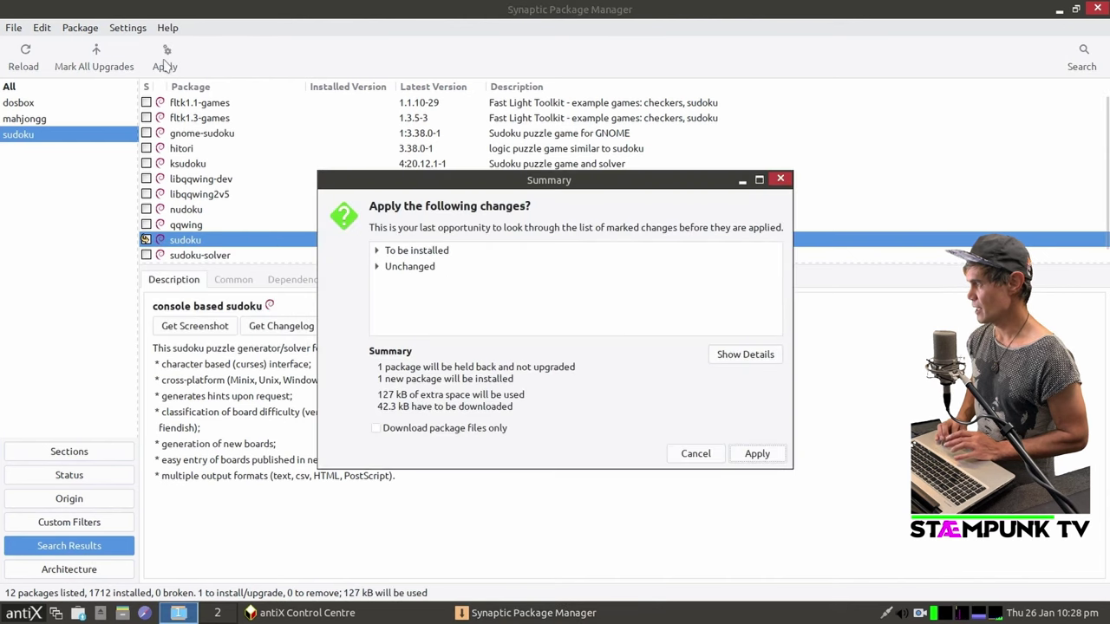
click(752, 457)
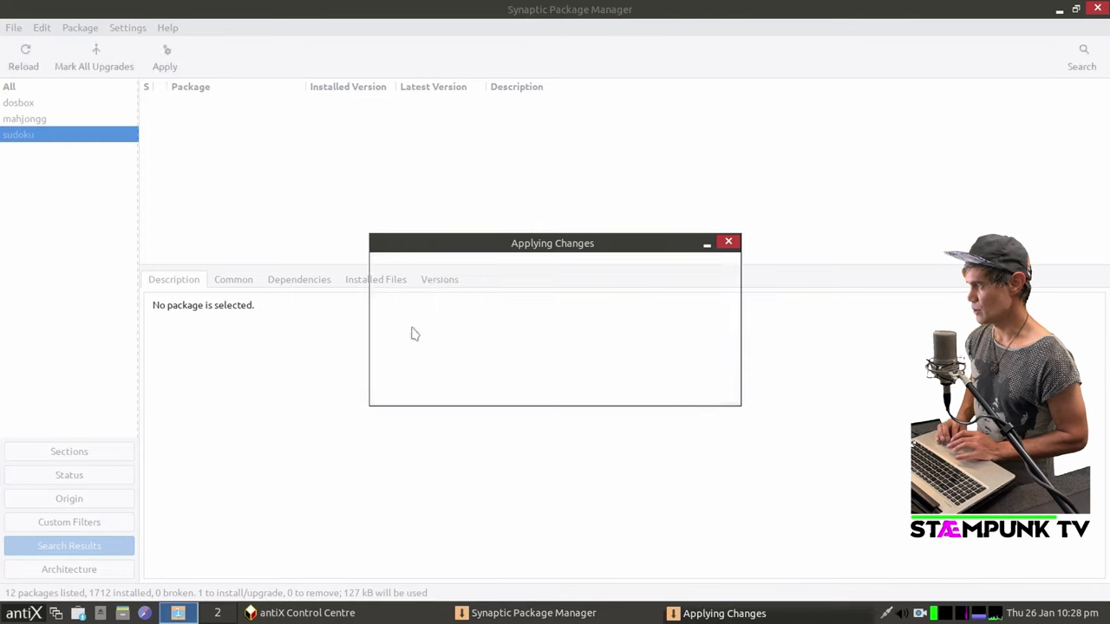
click(386, 365)
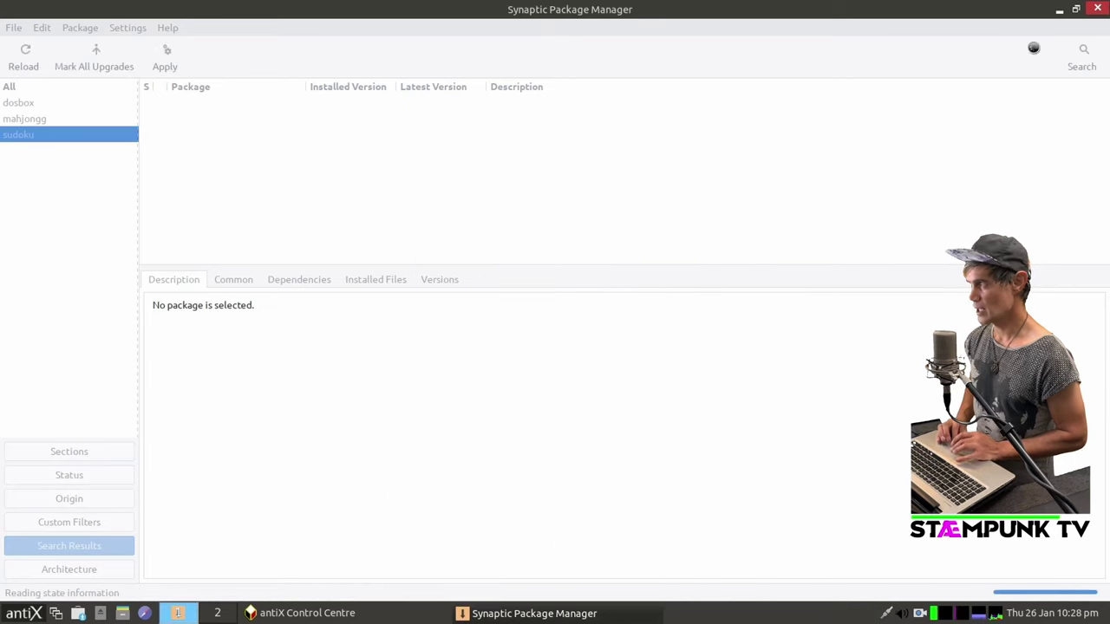
click(1098, 11)
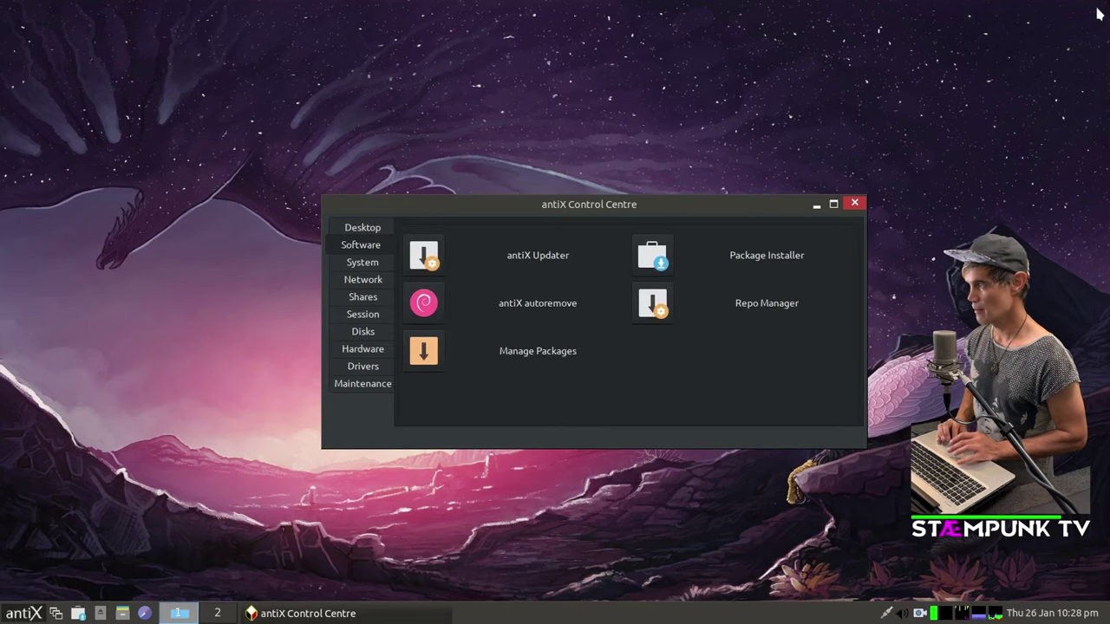
Confirm Sudoku is listed under Applications > Games, then show the Preferences submenu
click(16, 615)
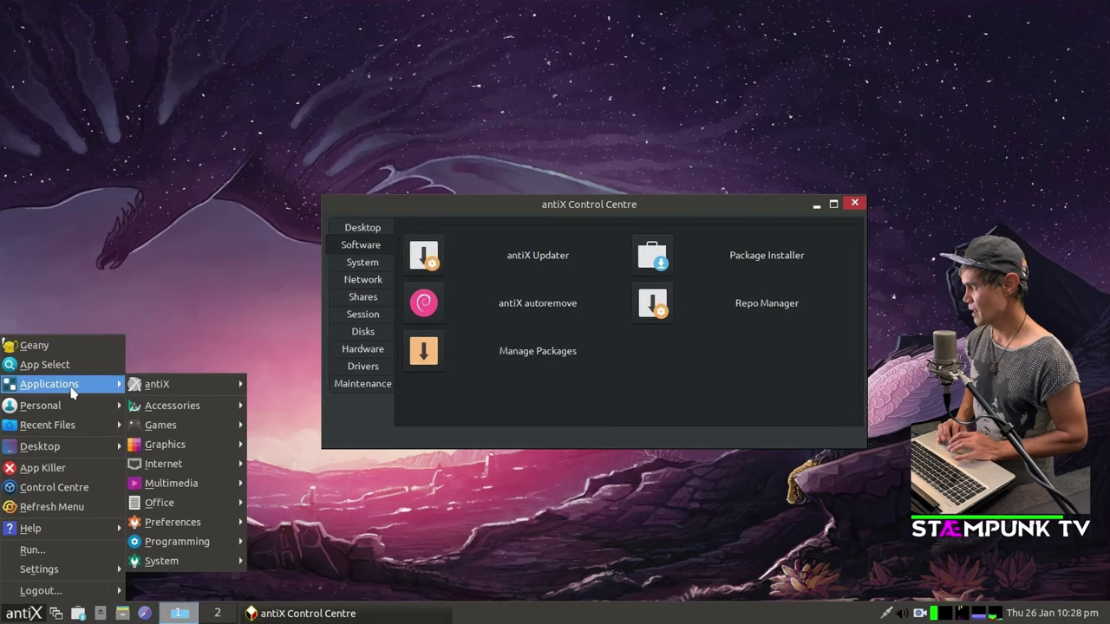
mouse_move(173, 425)
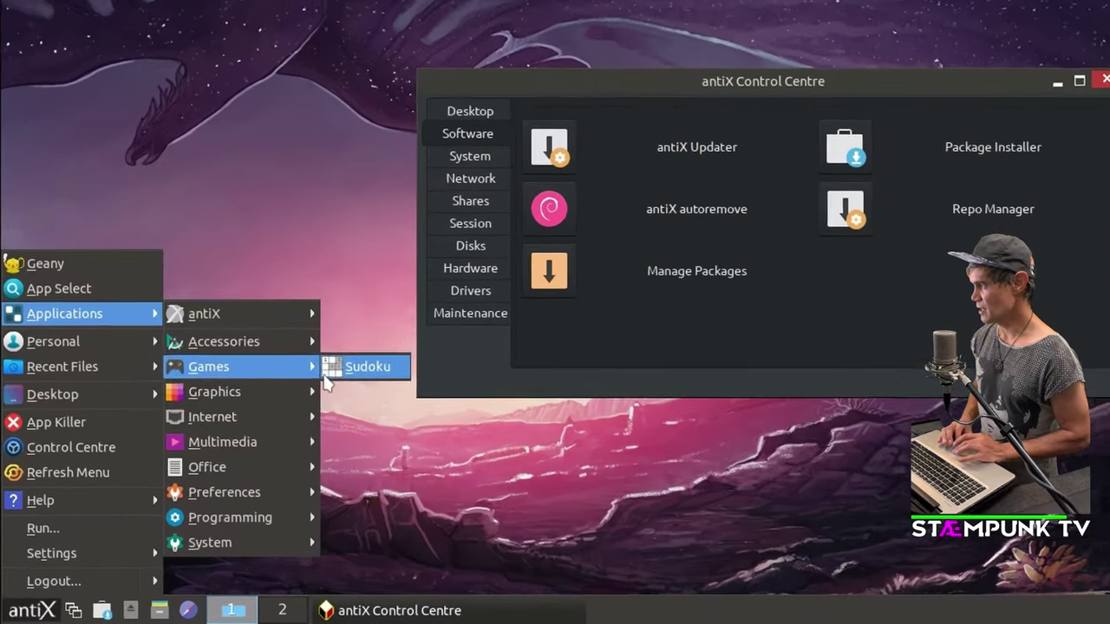
mouse_move(222, 448)
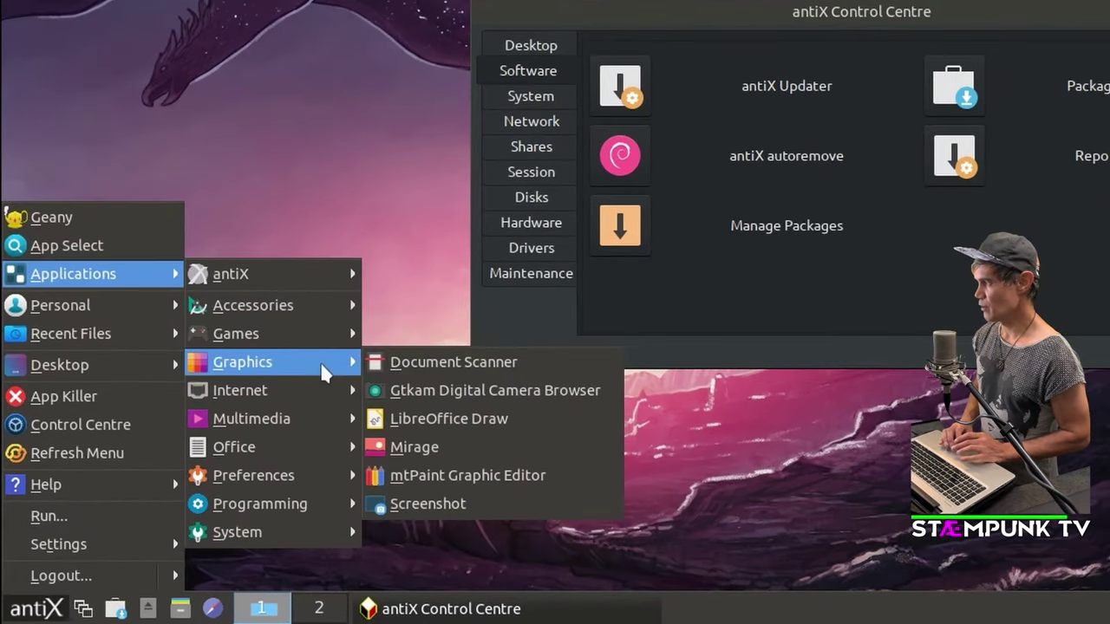
mouse_move(326, 392)
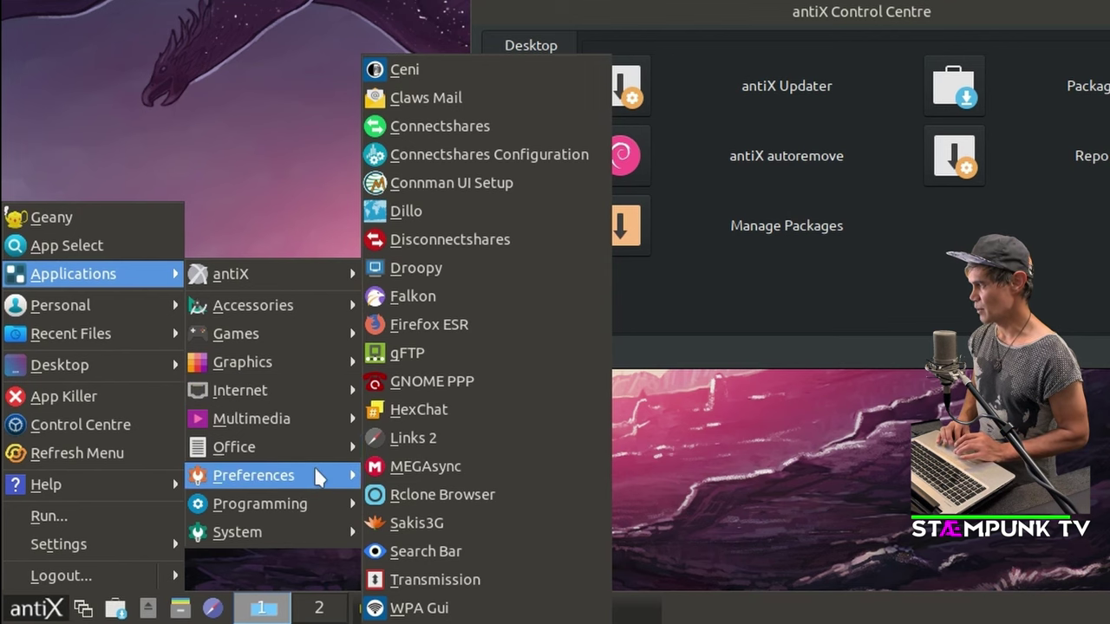
mouse_move(319, 478)
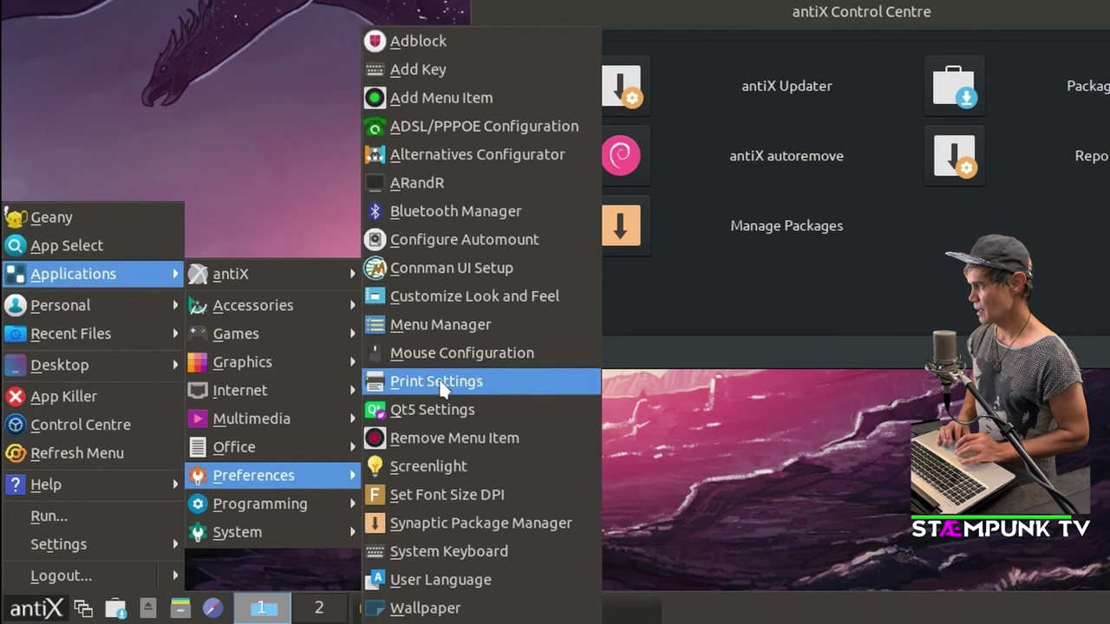
Use Menu Manager to show Sudoku in the Applications menu, refresh, and reopen the menu
click(433, 324)
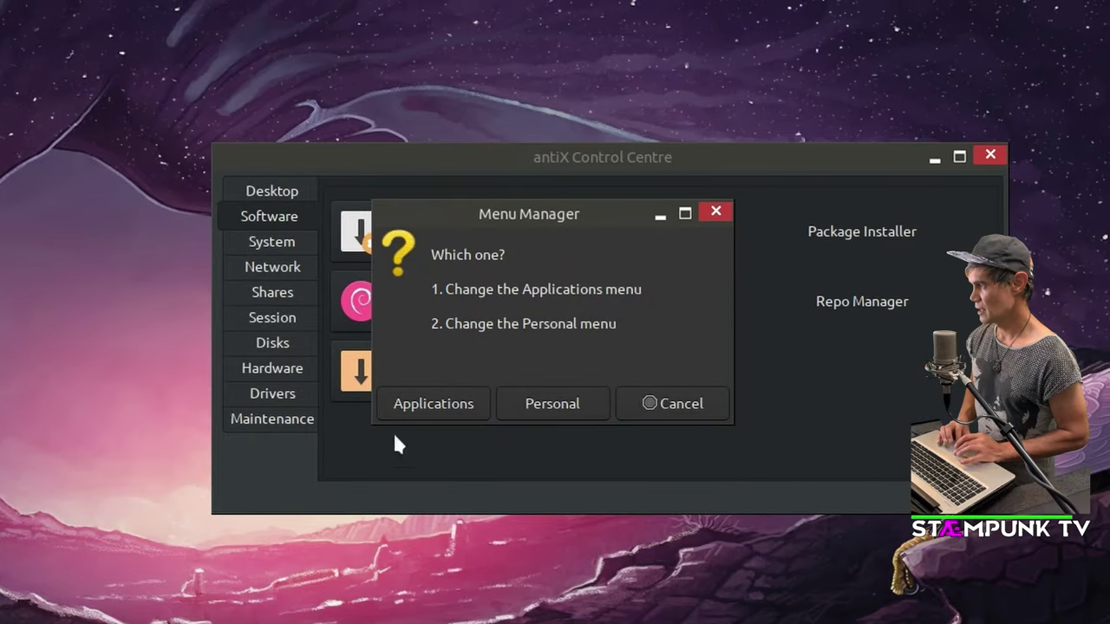
click(433, 399)
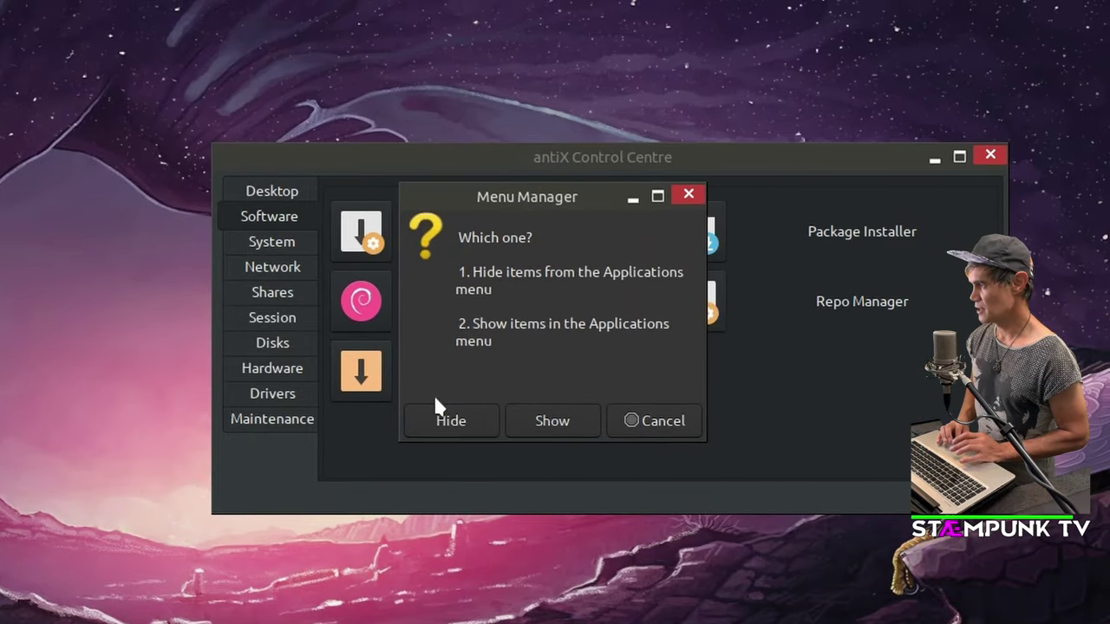
click(553, 421)
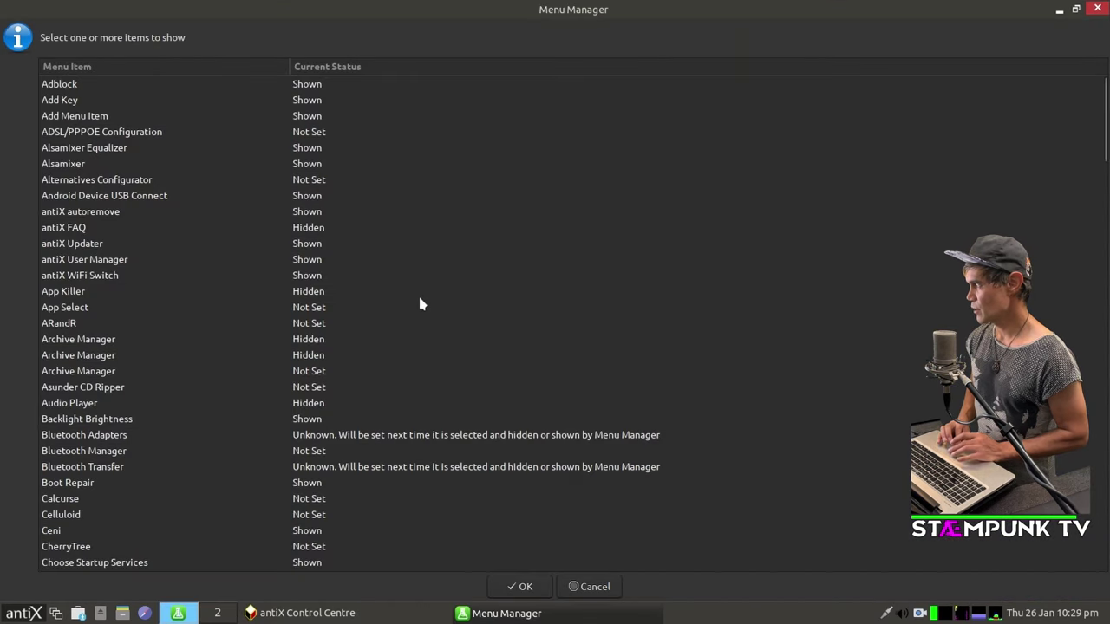
scroll(417, 295, down, 18)
scroll(420, 301, down, 13)
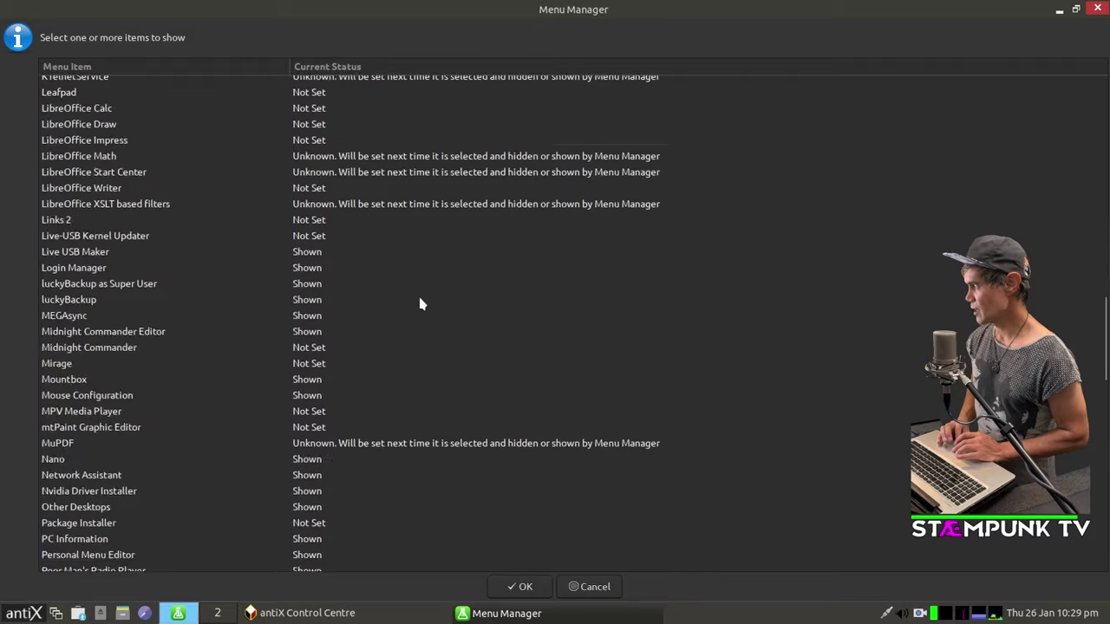
scroll(420, 304, down, 10)
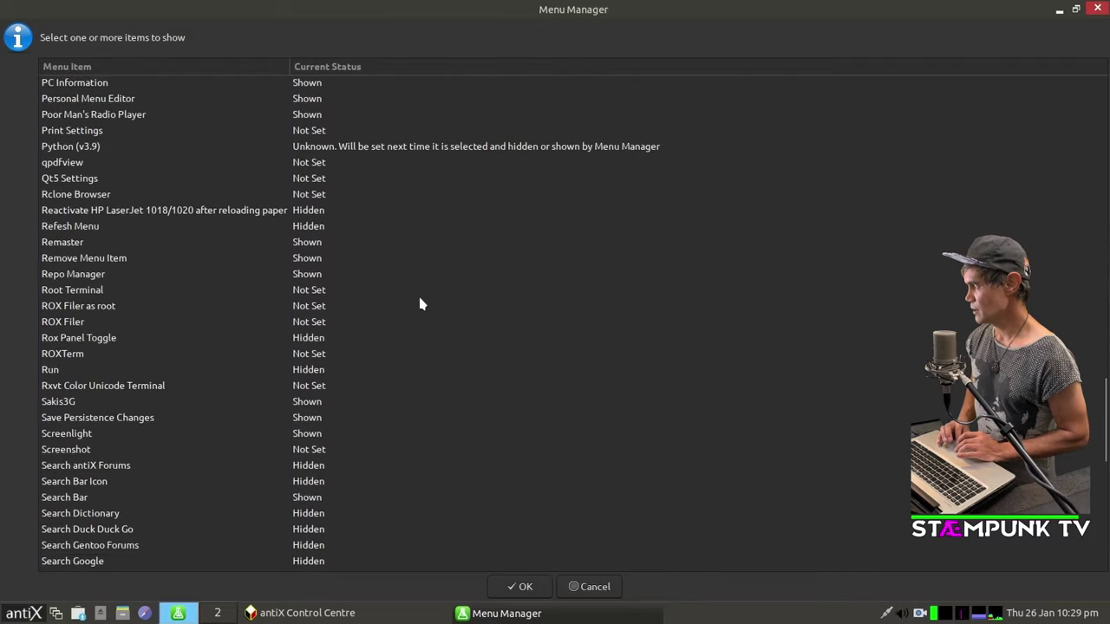
scroll(419, 303, down, 3)
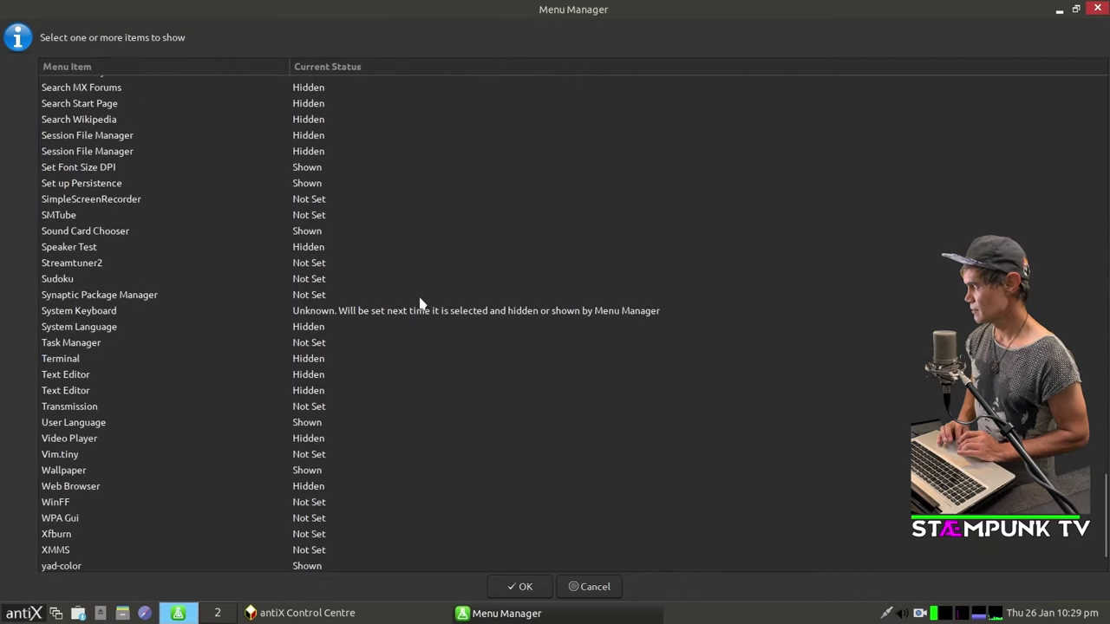
click(315, 282)
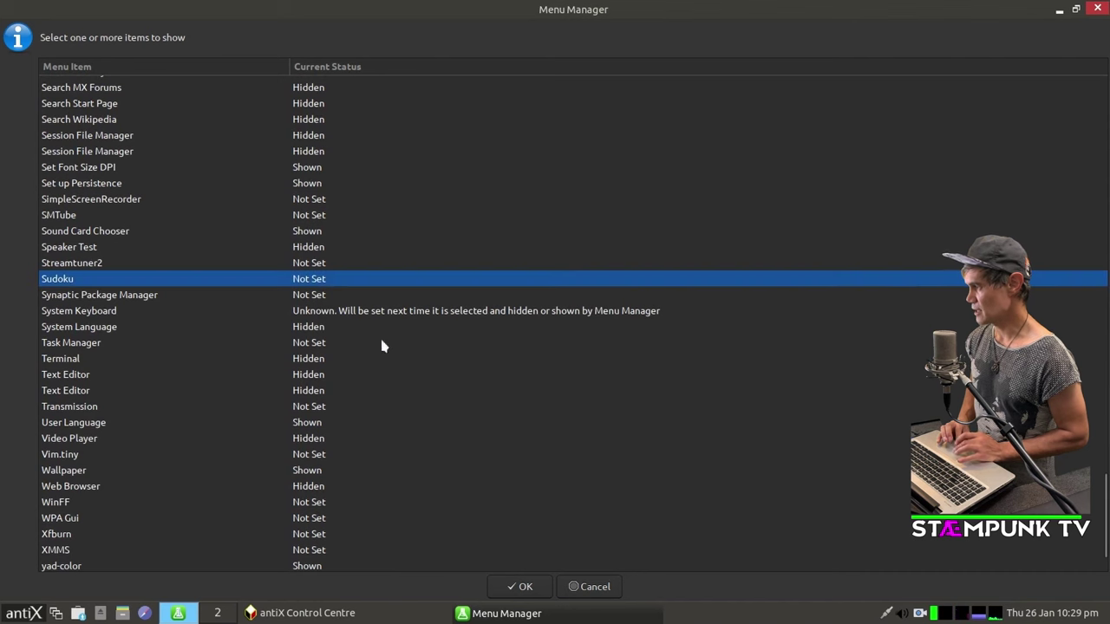
click(520, 584)
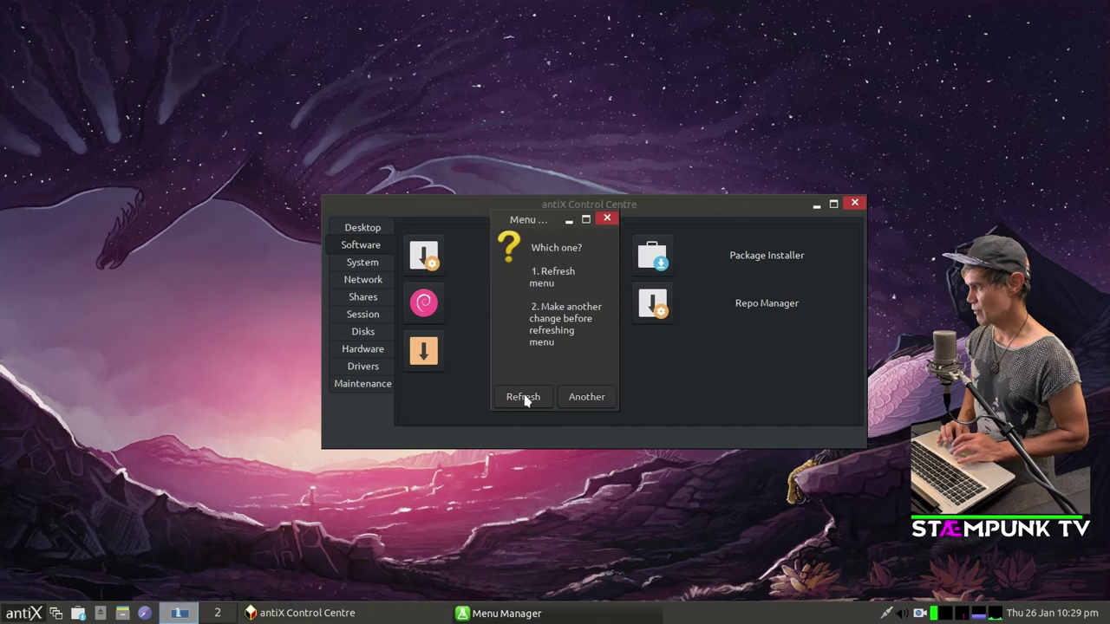
click(523, 397)
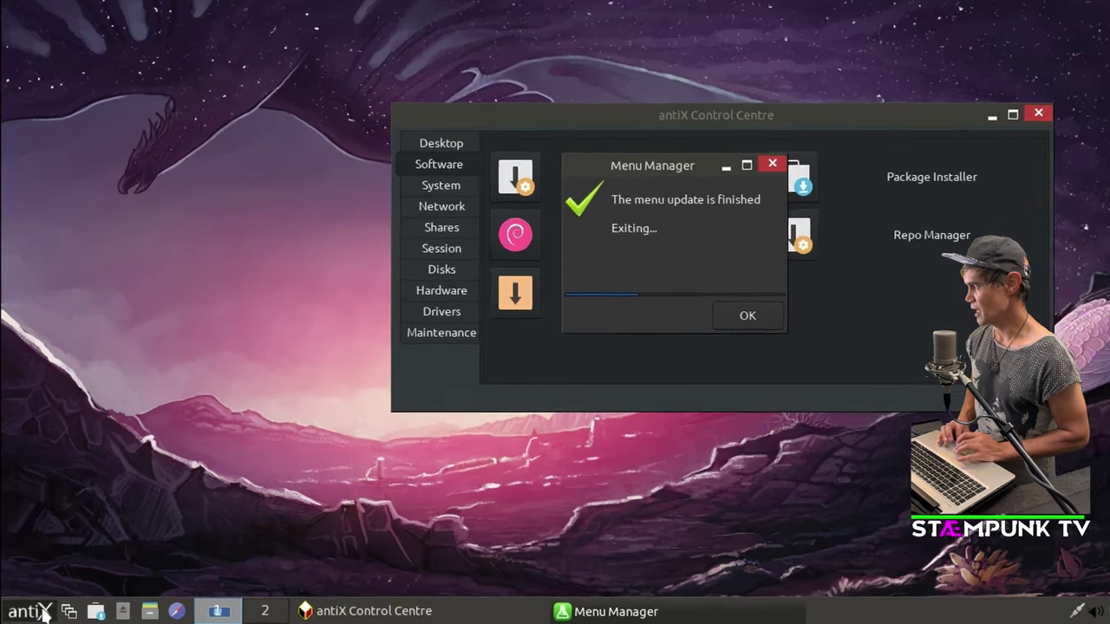
click(43, 613)
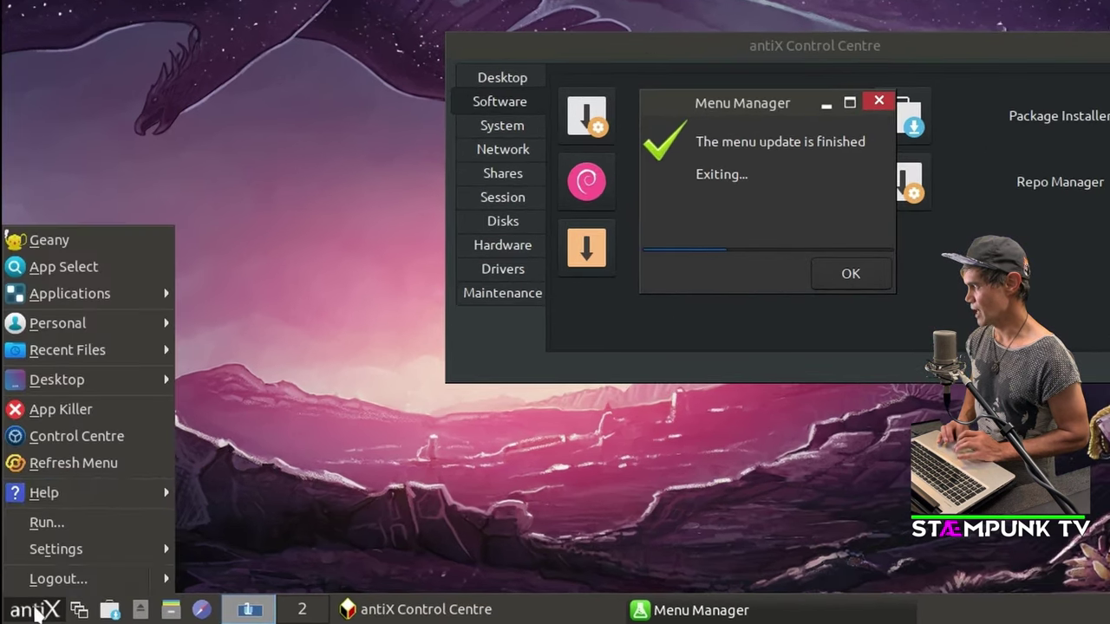
Open the start menu's Applications > antiX submenu listing IceWM Toolbar Icon Manager
mouse_move(82, 331)
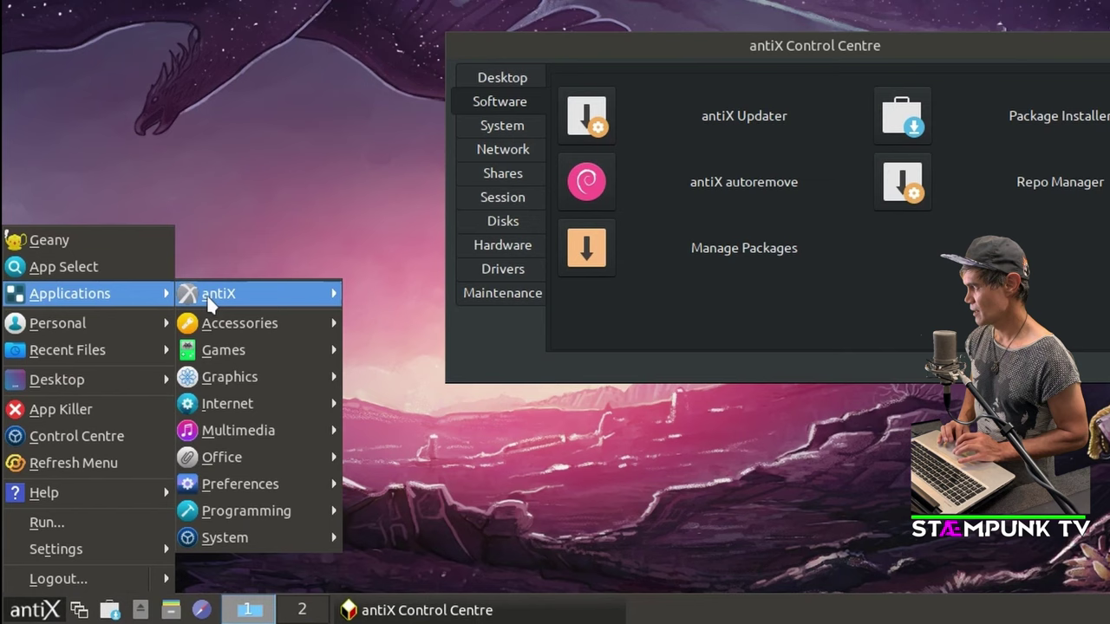
mouse_move(237, 302)
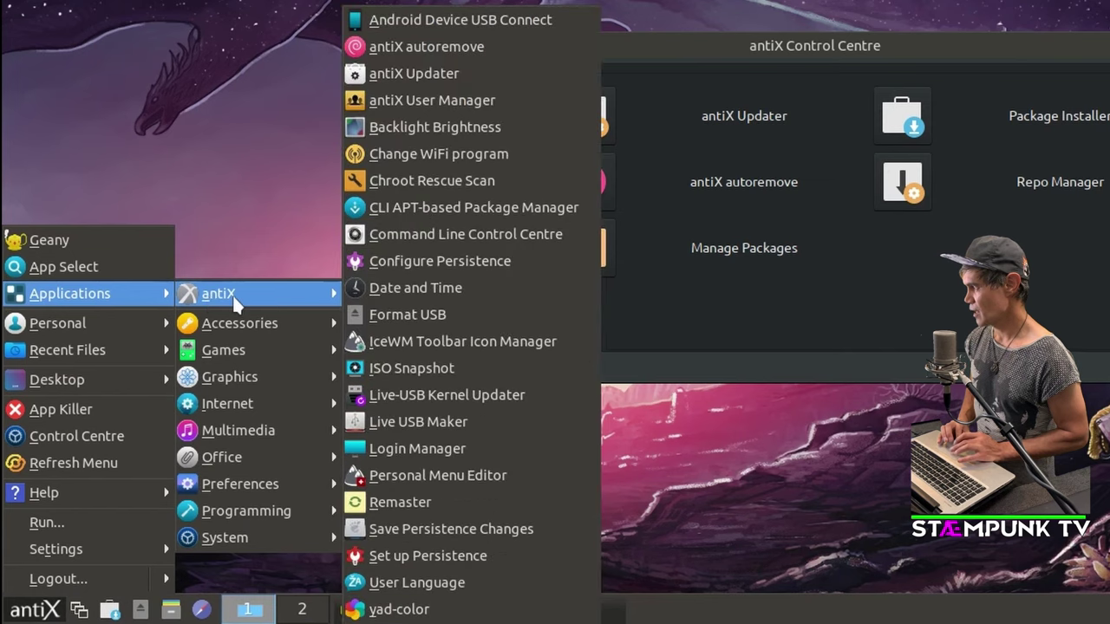
mouse_move(274, 324)
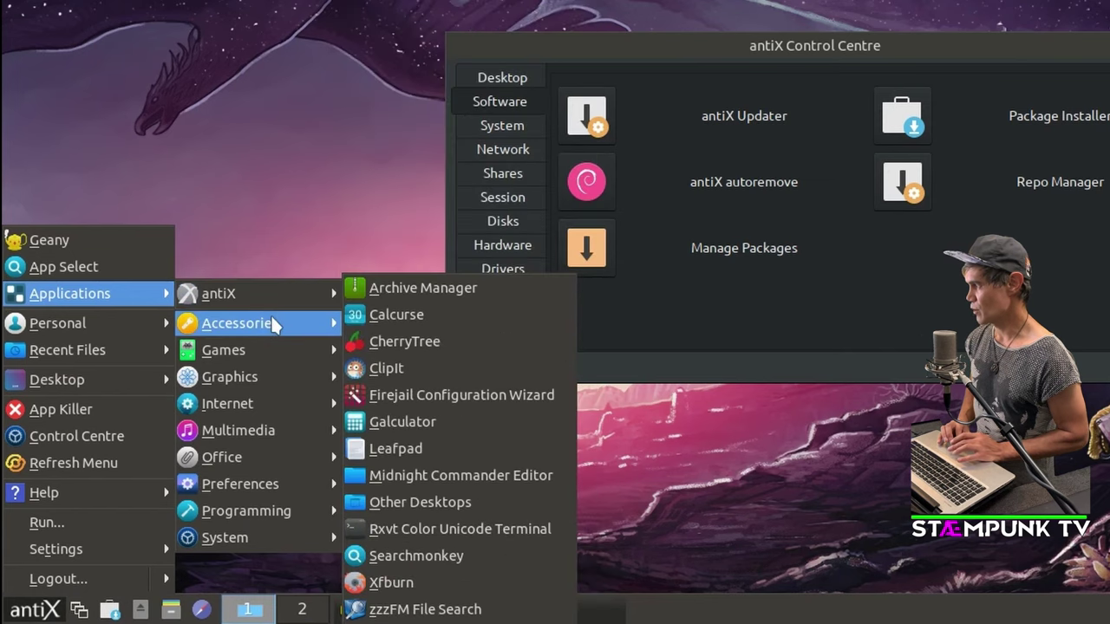
mouse_move(279, 356)
mouse_move(279, 380)
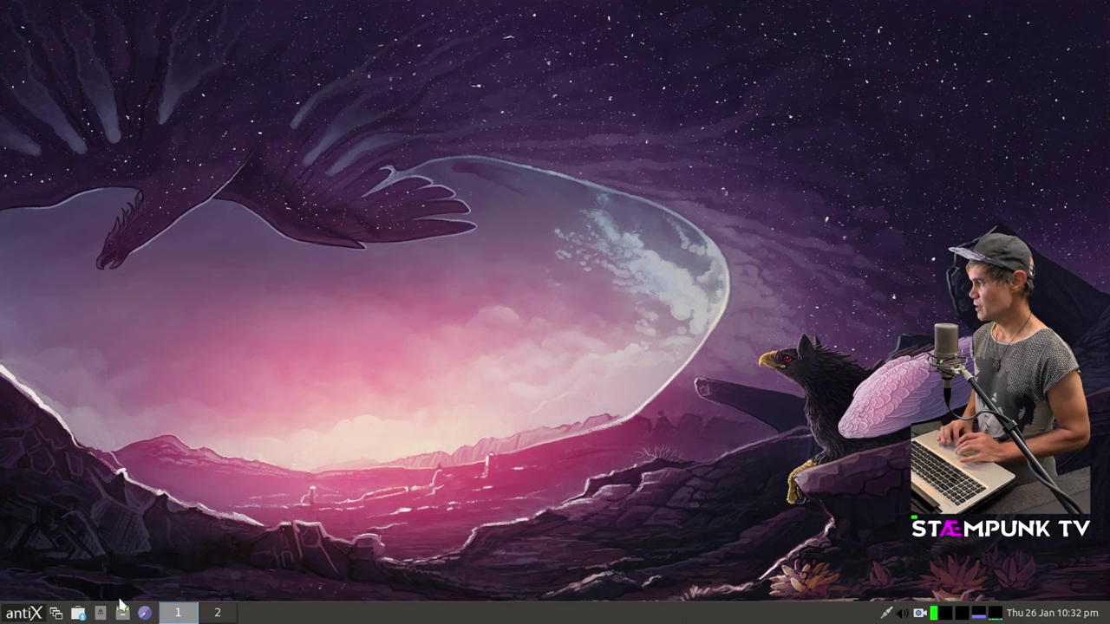
click(20, 616)
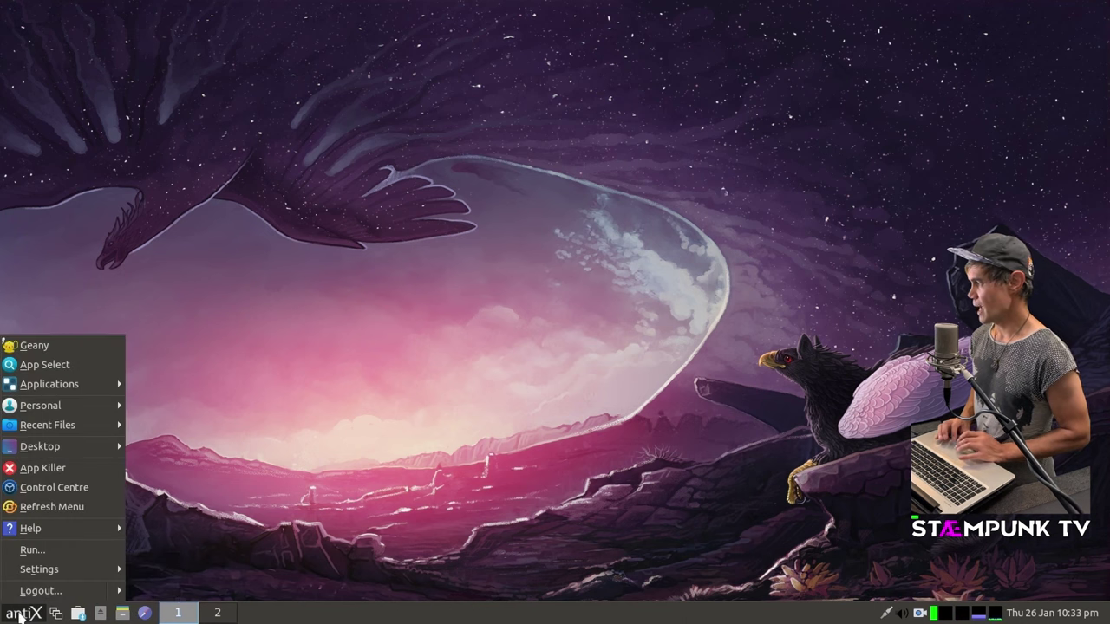
mouse_move(56, 390)
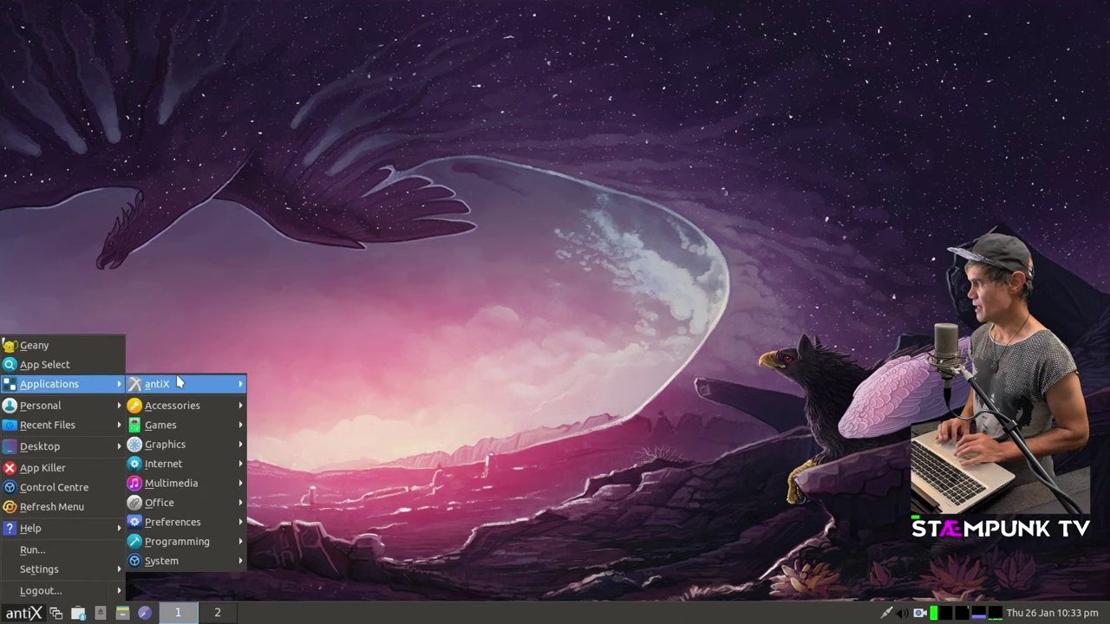
mouse_move(178, 382)
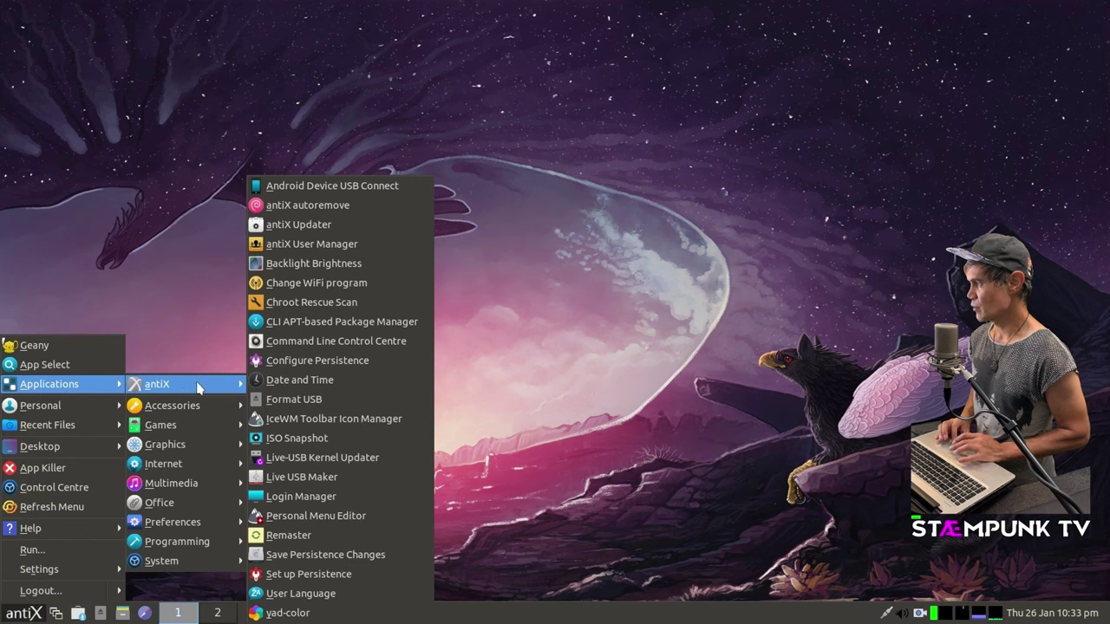
Launch IceWM Toolbar Icon Manager and add a Firefox ESR toolbar icon
click(407, 420)
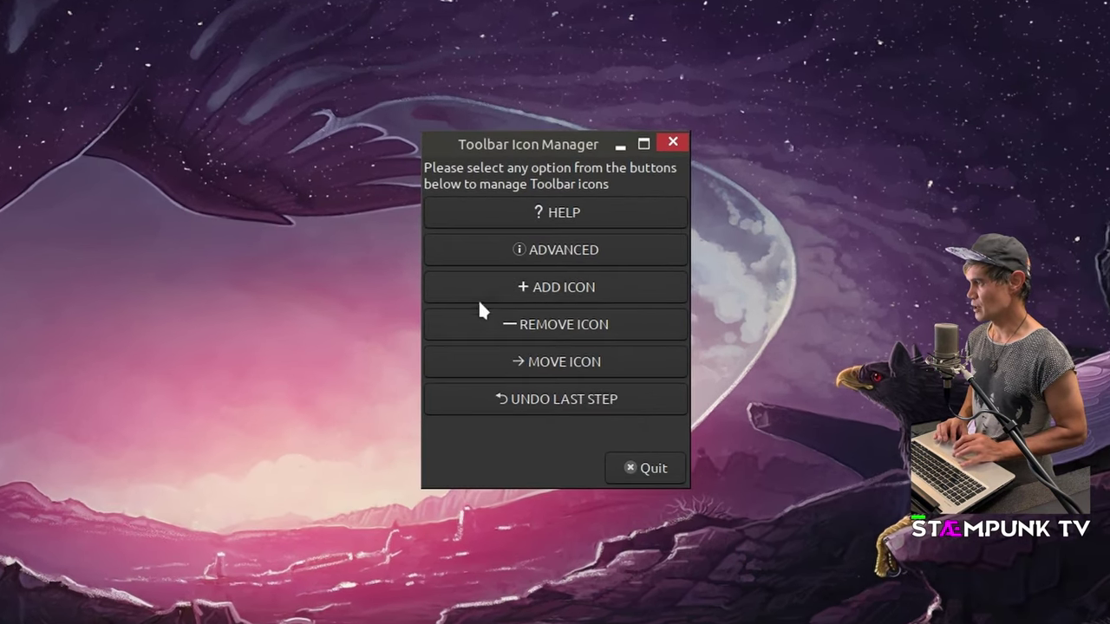
click(496, 288)
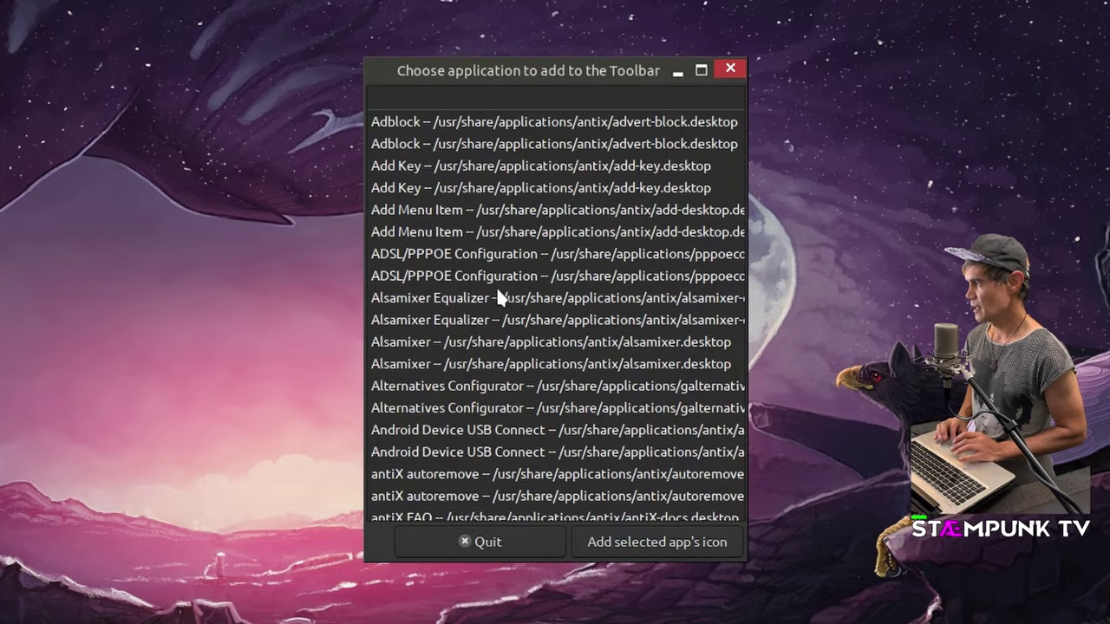
scroll(526, 263, down, 7)
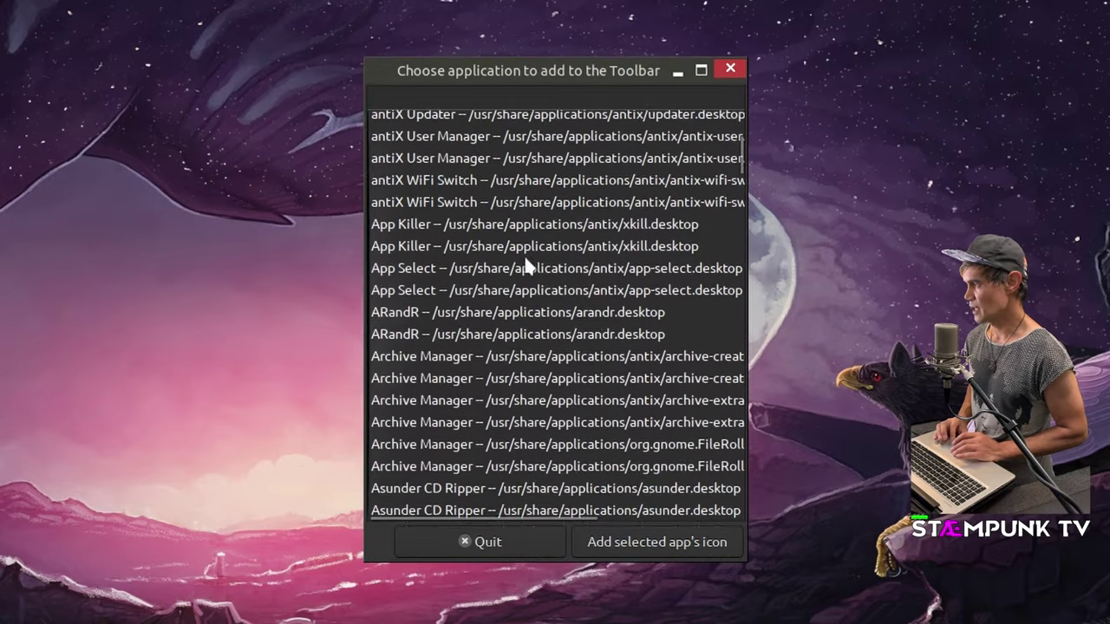
scroll(525, 264, down, 15)
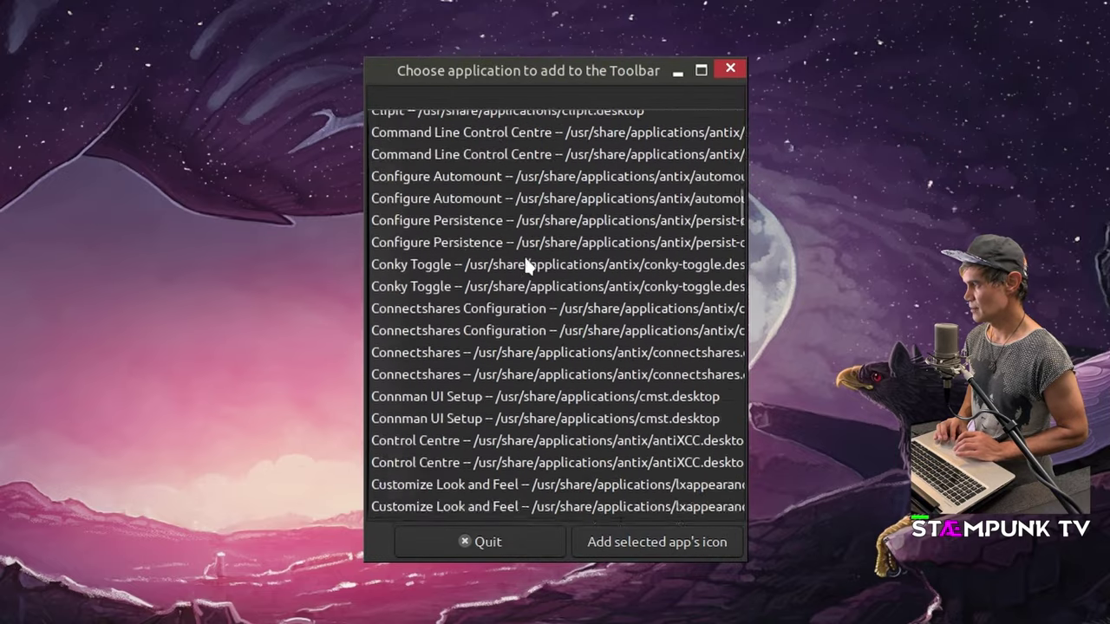
scroll(525, 264, down, 11)
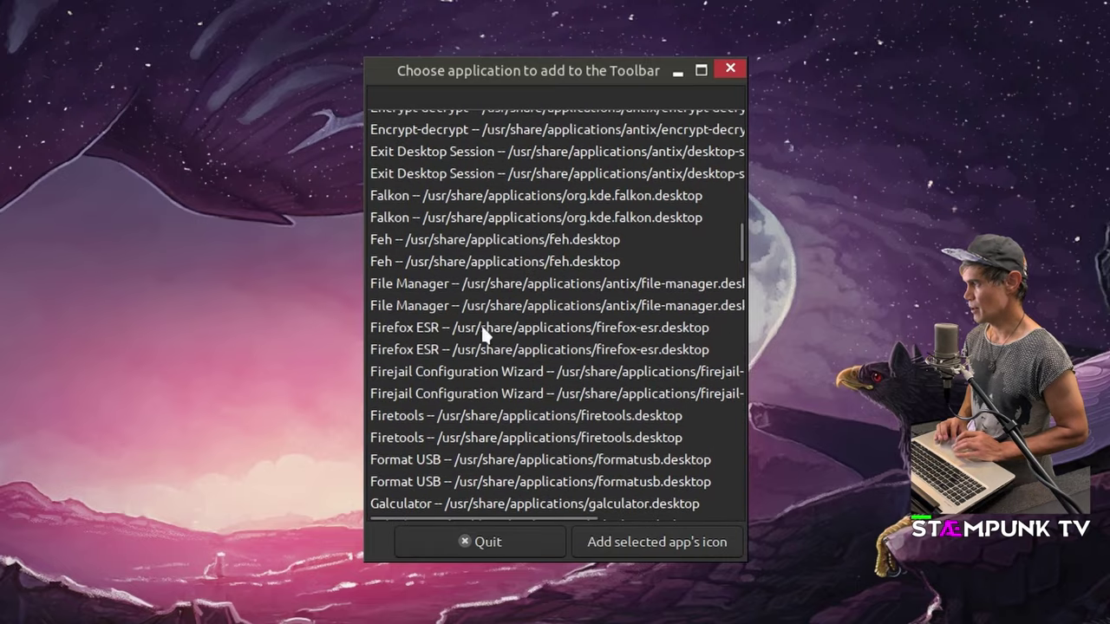
click(480, 323)
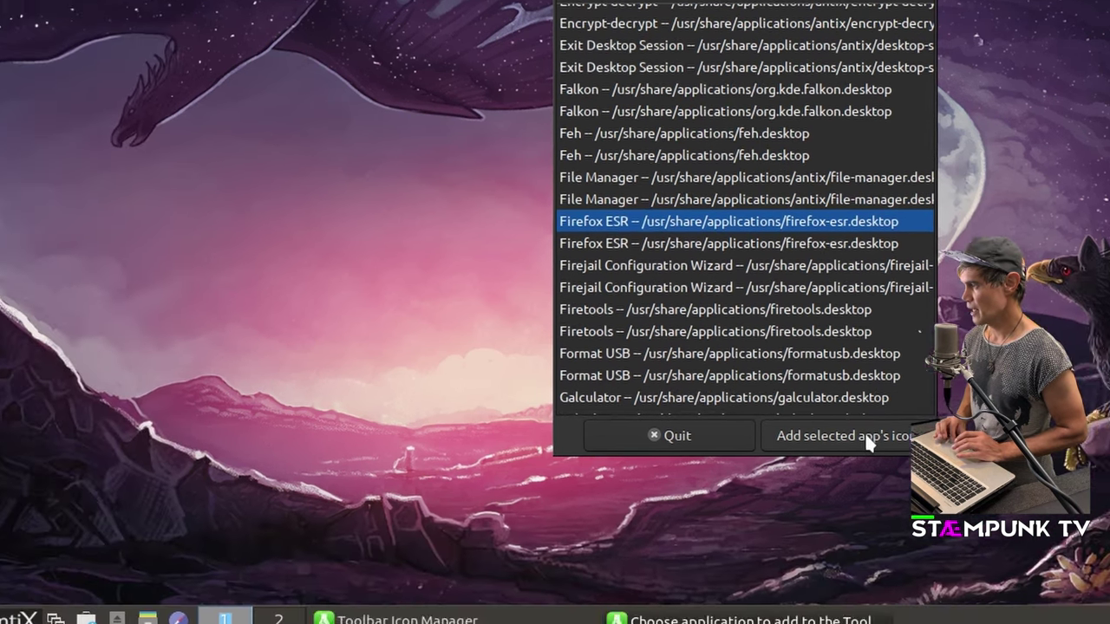
click(674, 523)
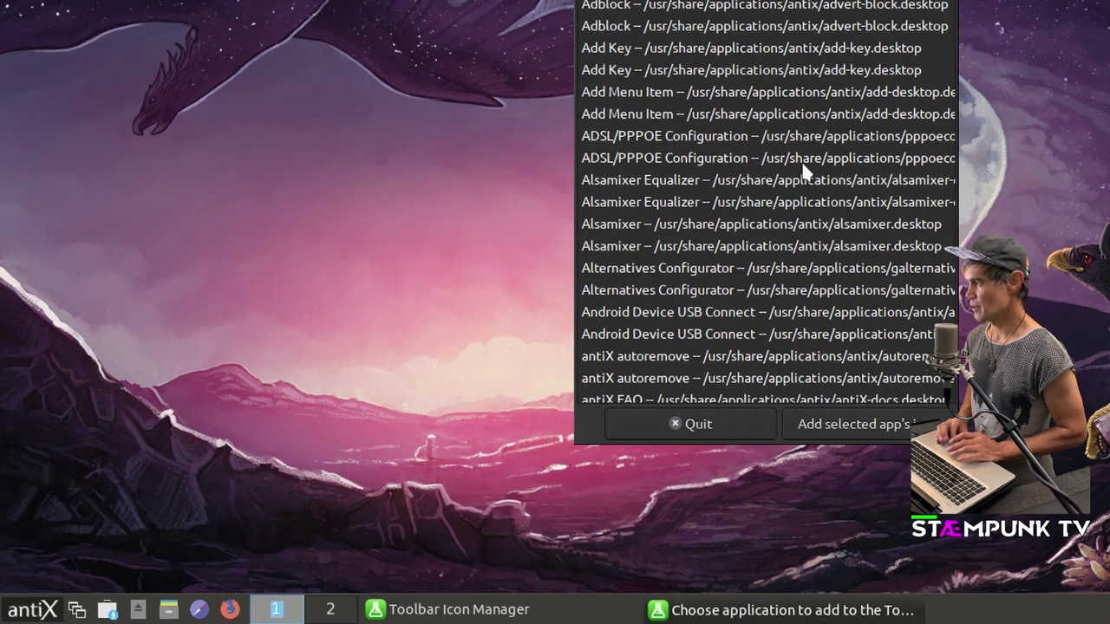
Add a MEGAsync icon to the IceWM toolbar
scroll(801, 171, down, 20)
scroll(802, 167, down, 20)
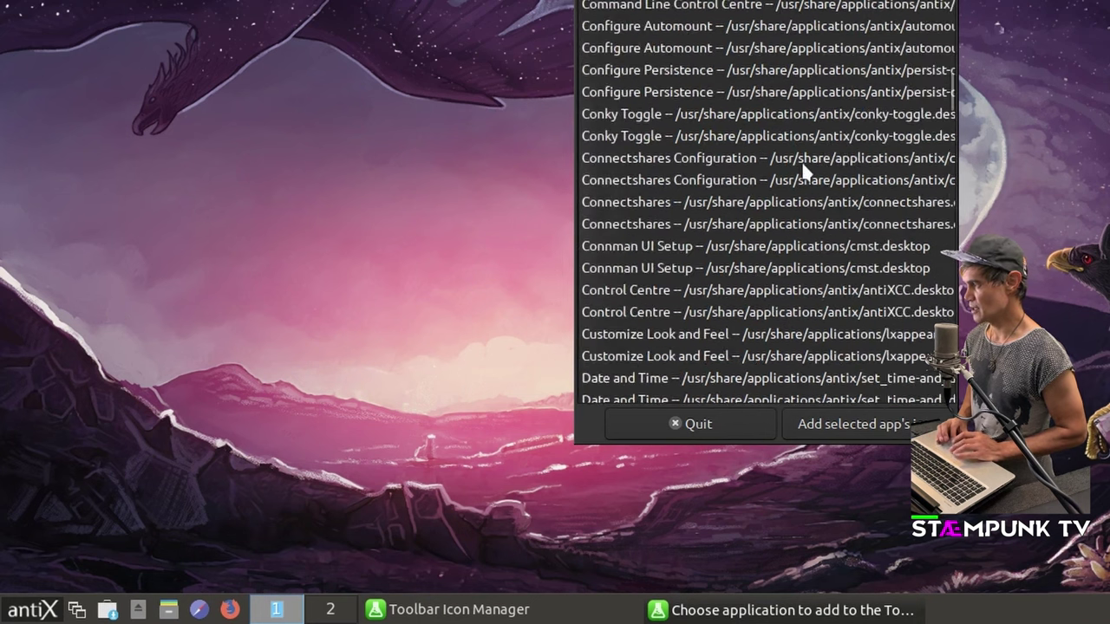
scroll(804, 171, down, 20)
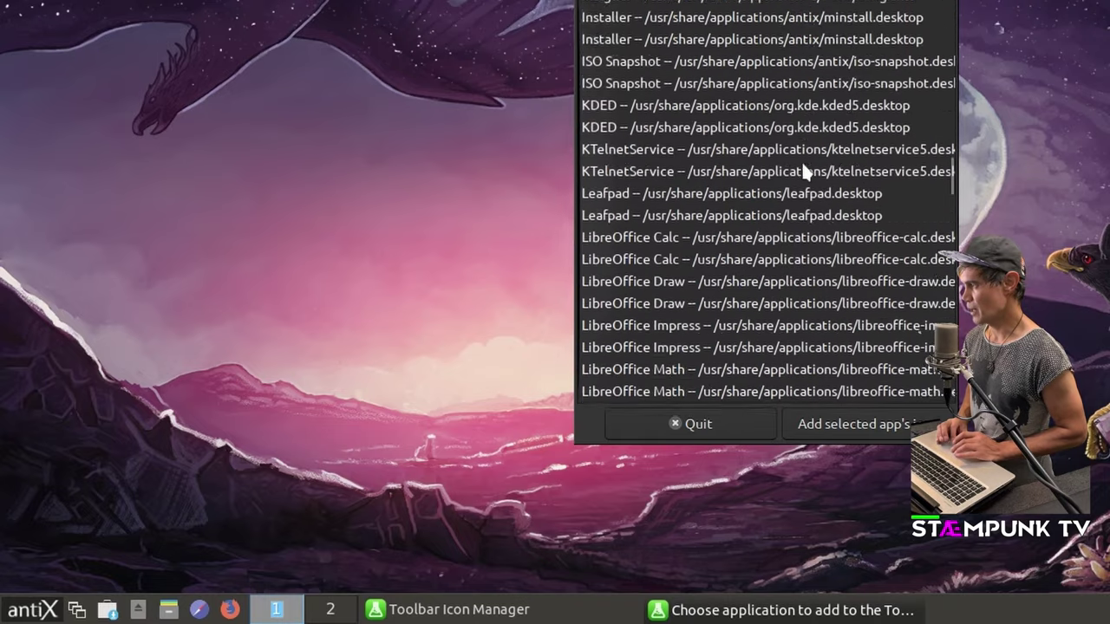
scroll(801, 171, up, 1)
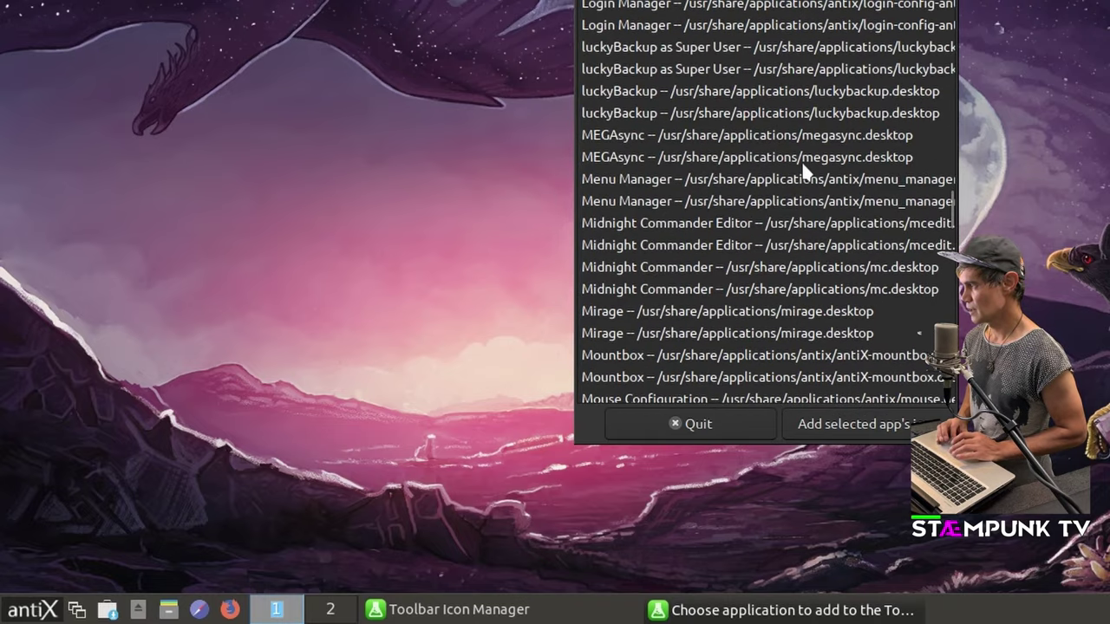
click(711, 137)
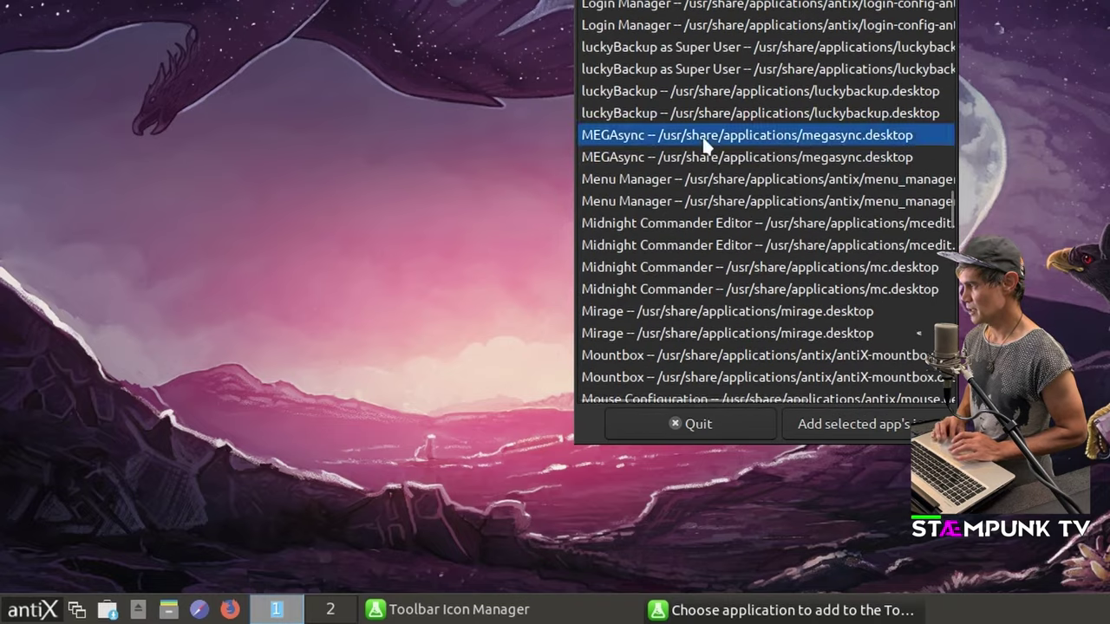
click(833, 424)
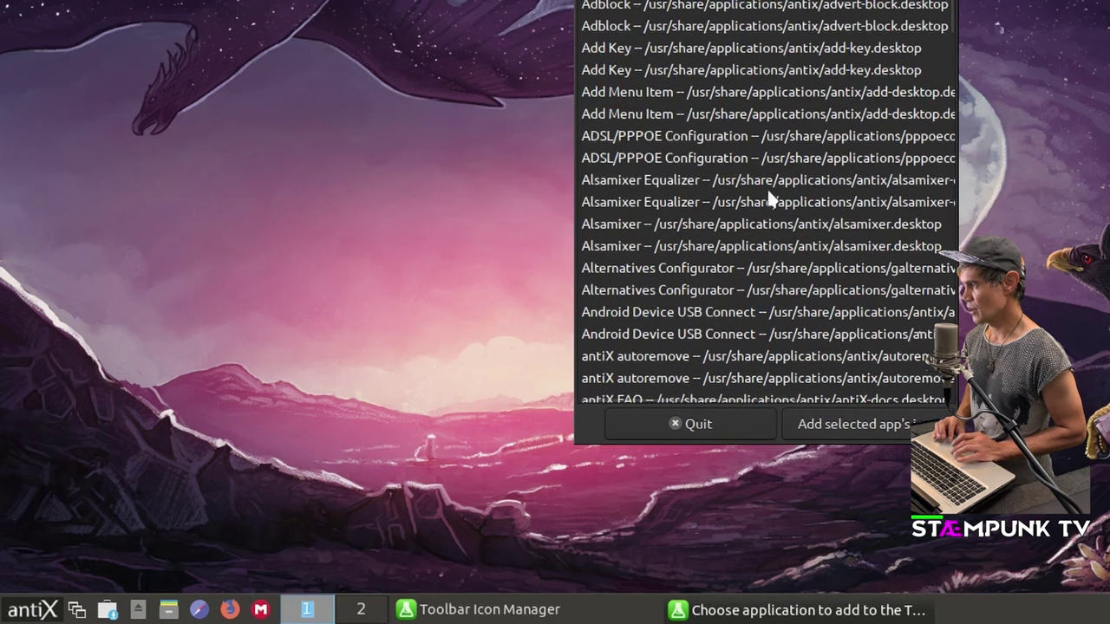
Add a Rclone Browser icon to the IceWM toolbar
scroll(767, 185, down, 5)
scroll(768, 184, down, 20)
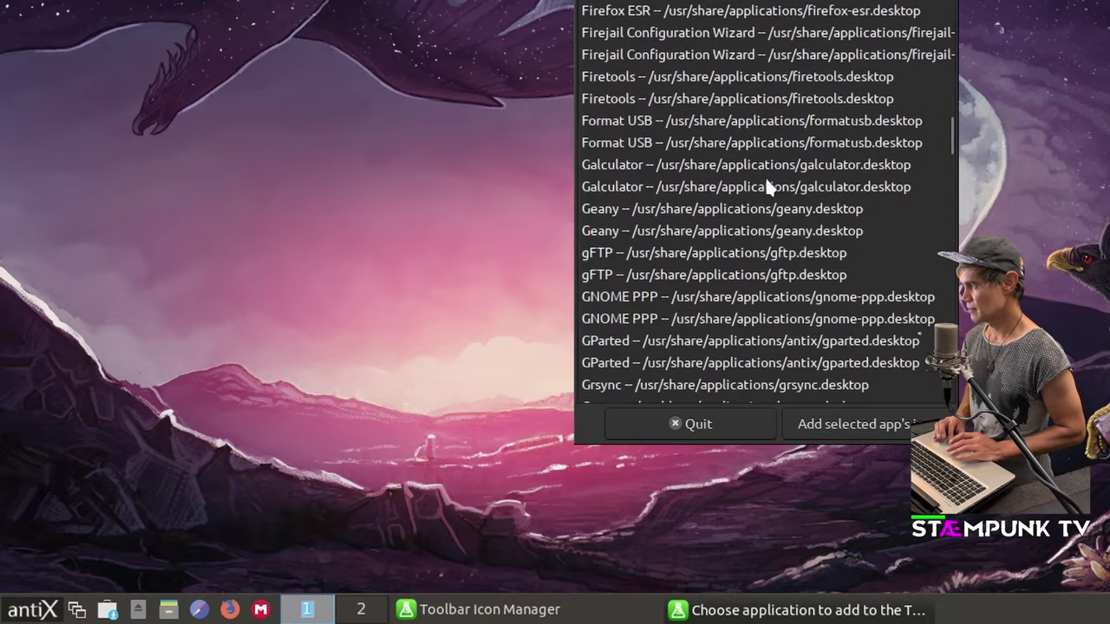
scroll(766, 182, down, 15)
scroll(766, 182, down, 7)
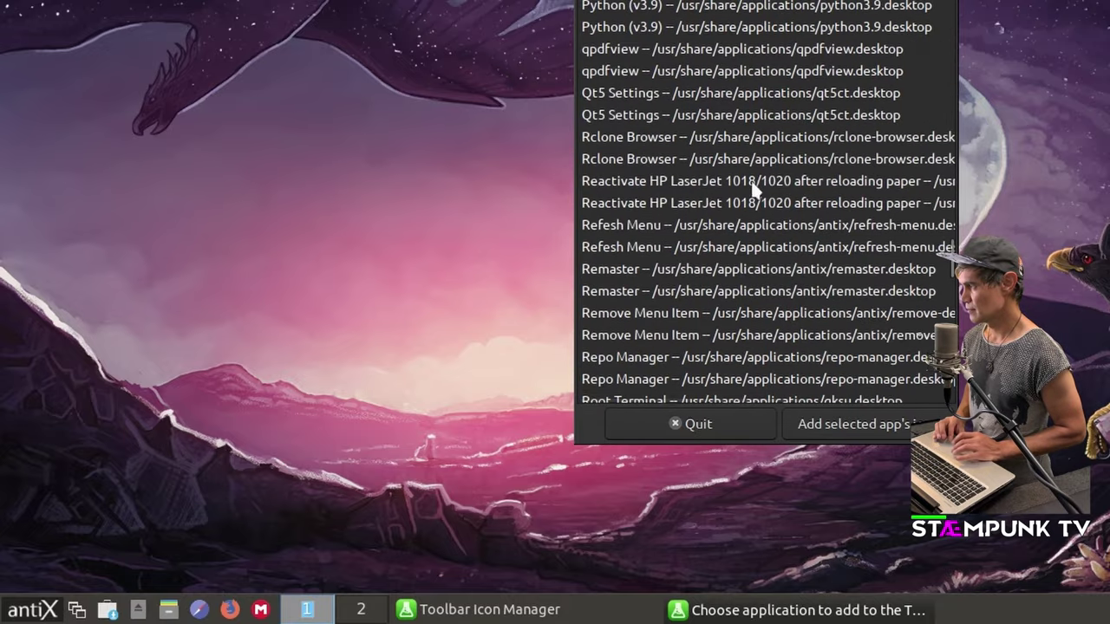
click(677, 136)
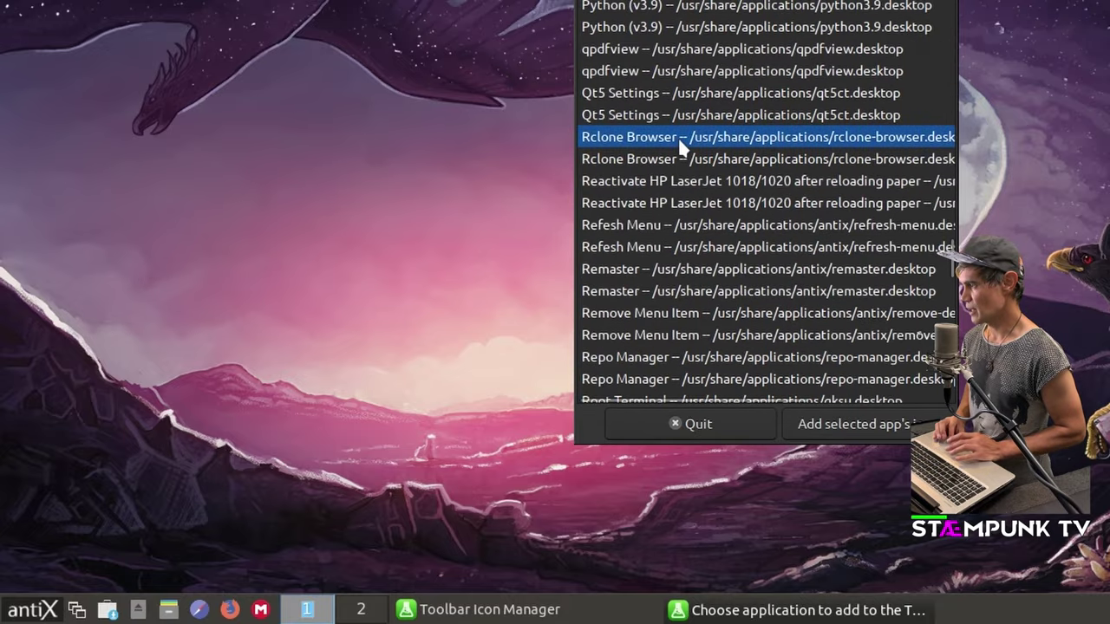
click(857, 426)
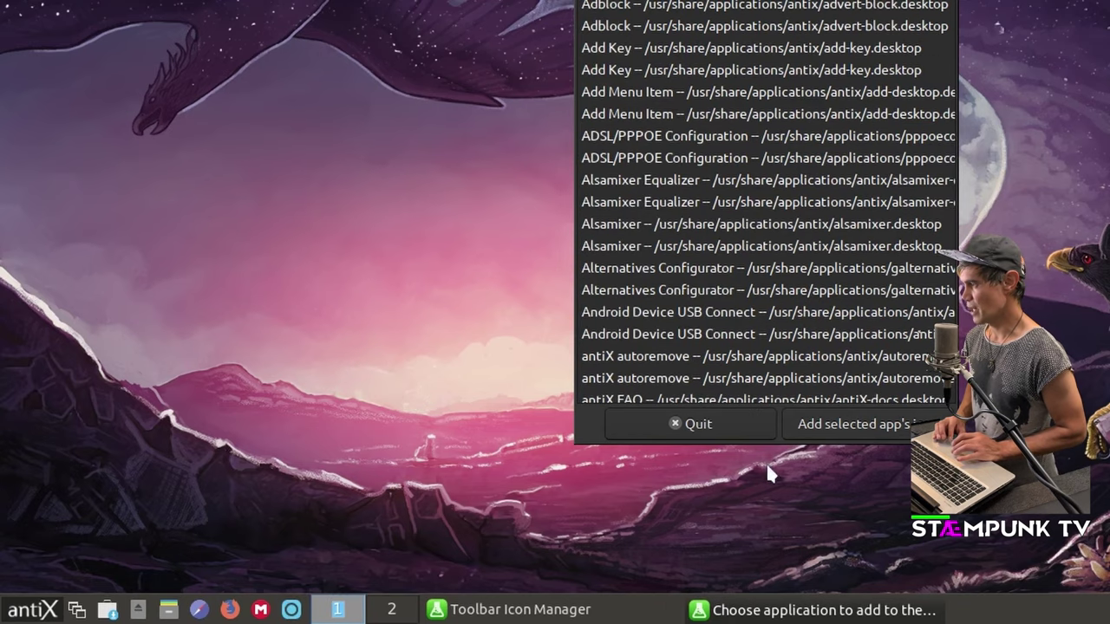
Remove the Software Installer and Web Browser icons from the toolbar
click(733, 425)
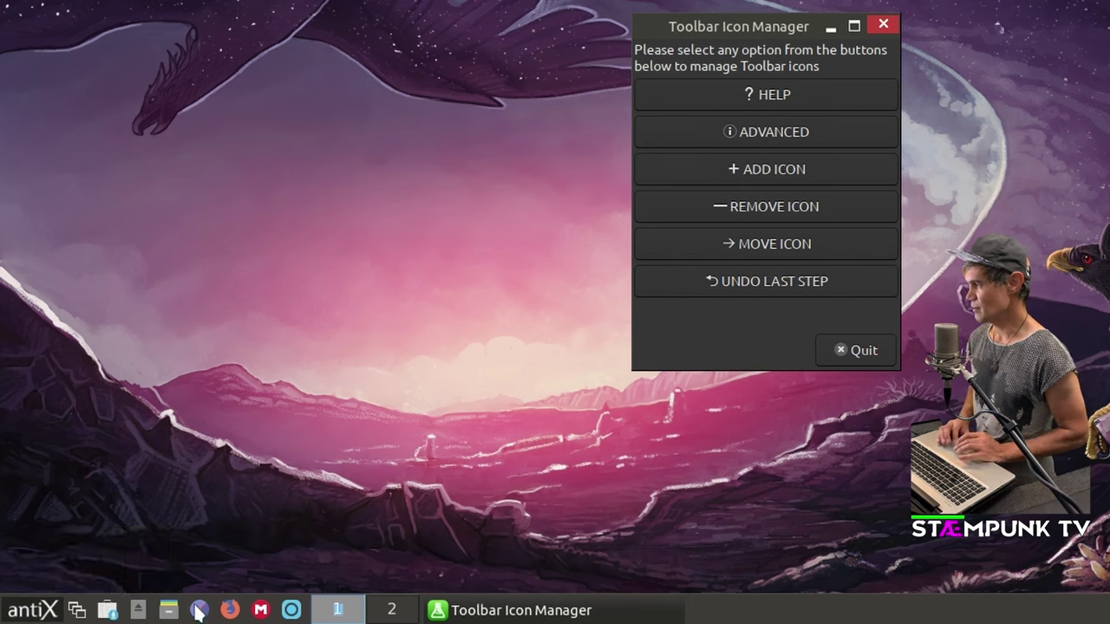
click(725, 208)
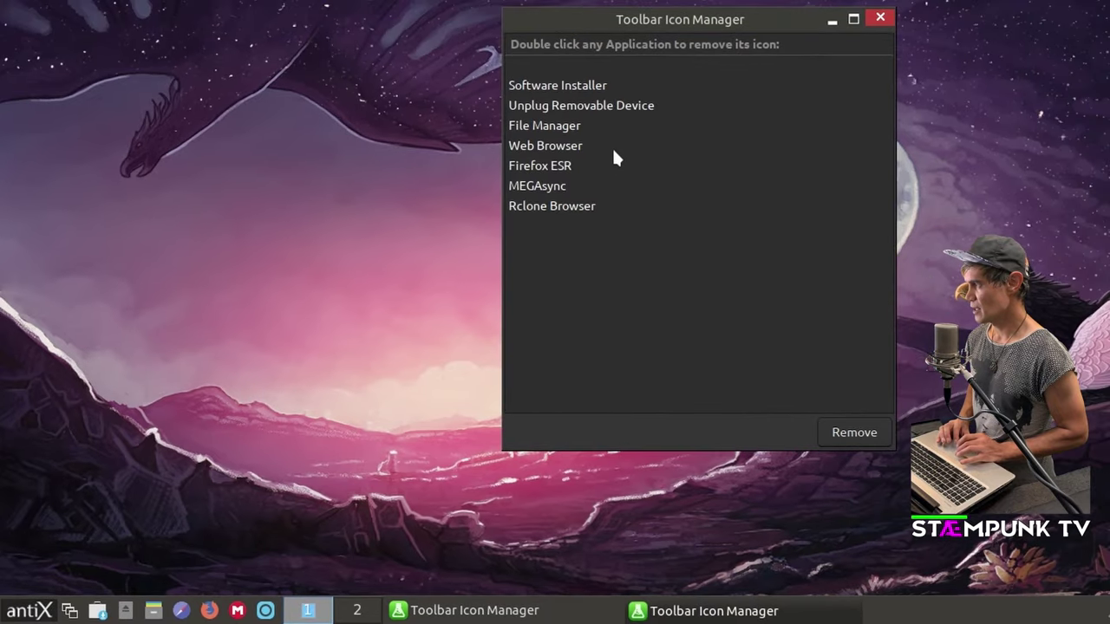
click(561, 87)
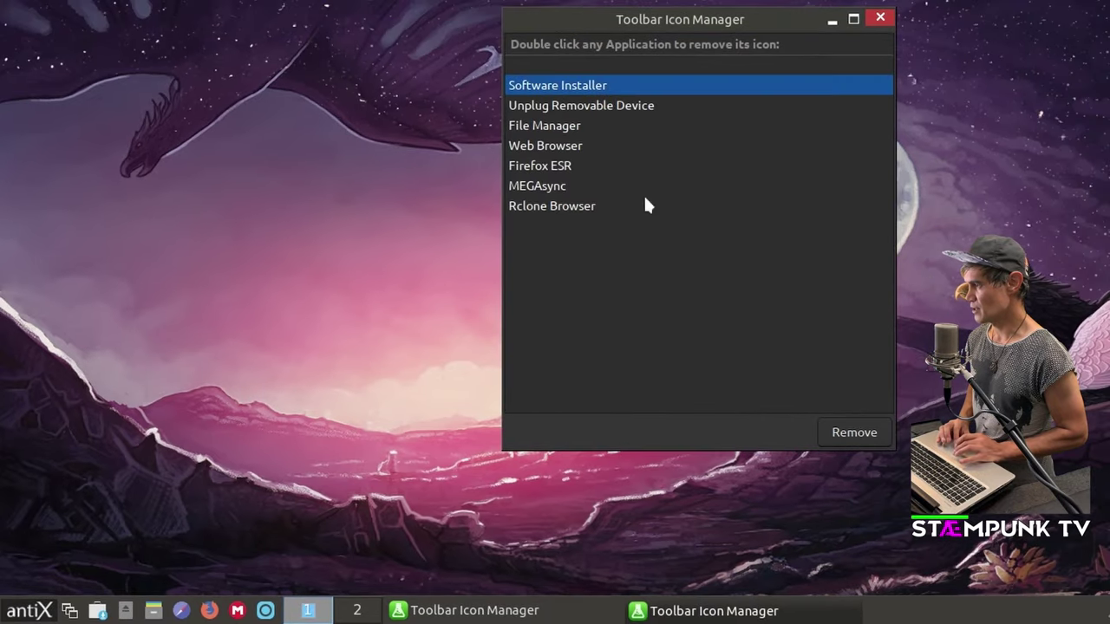
click(838, 435)
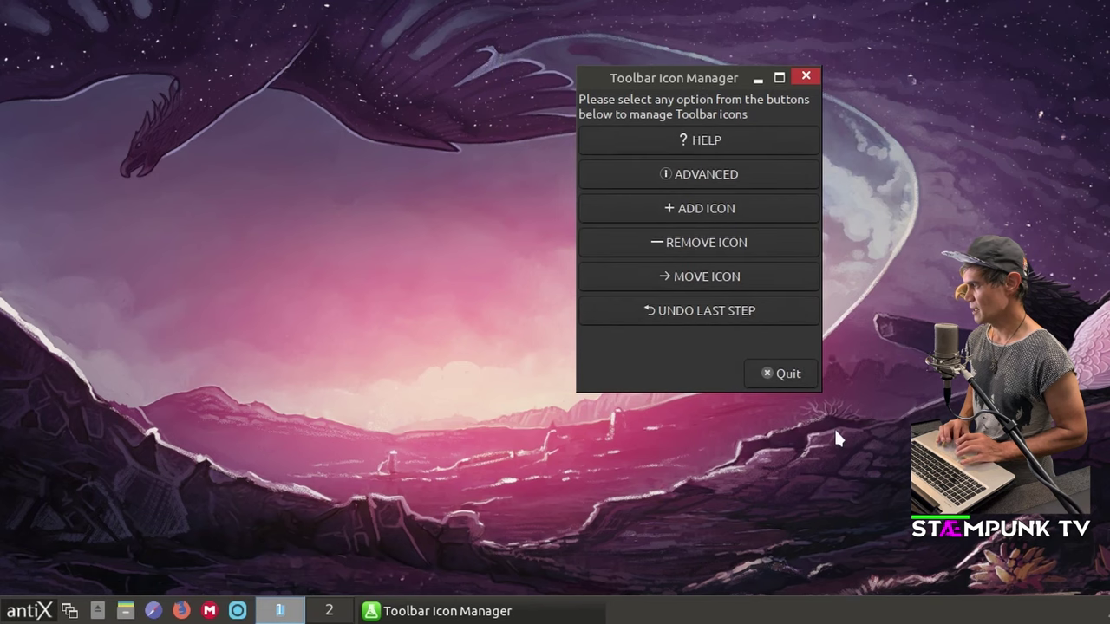
click(696, 244)
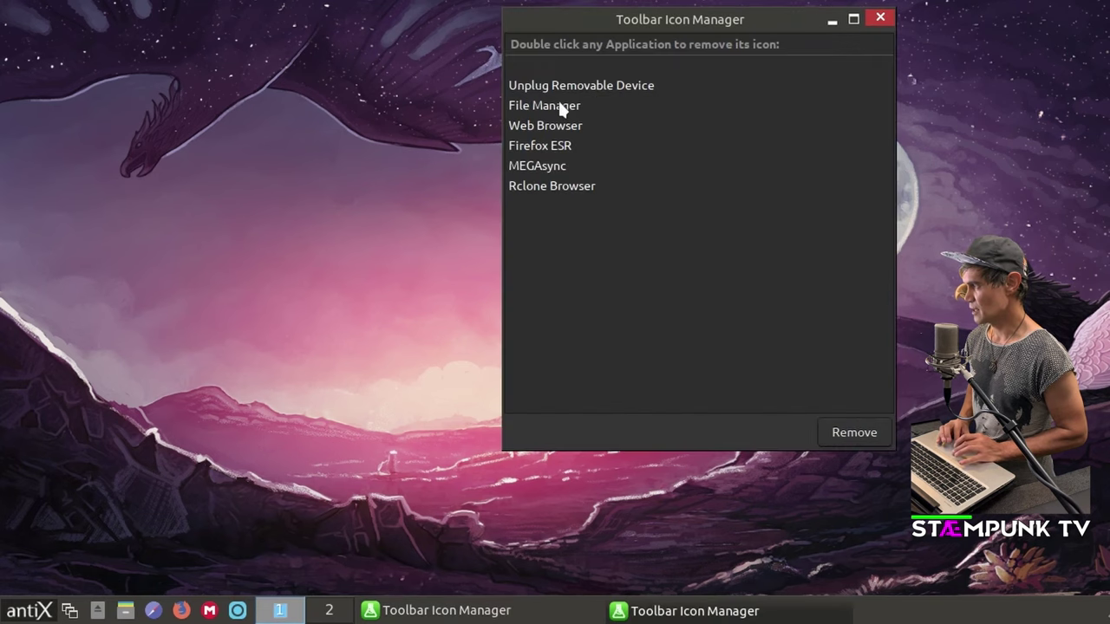
click(559, 124)
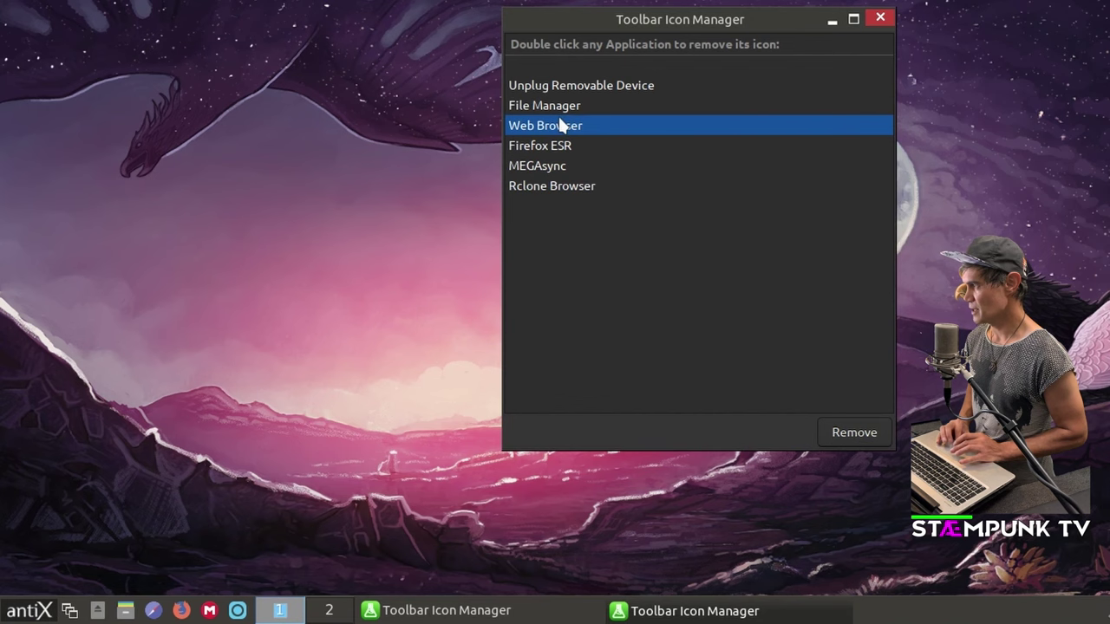
click(838, 433)
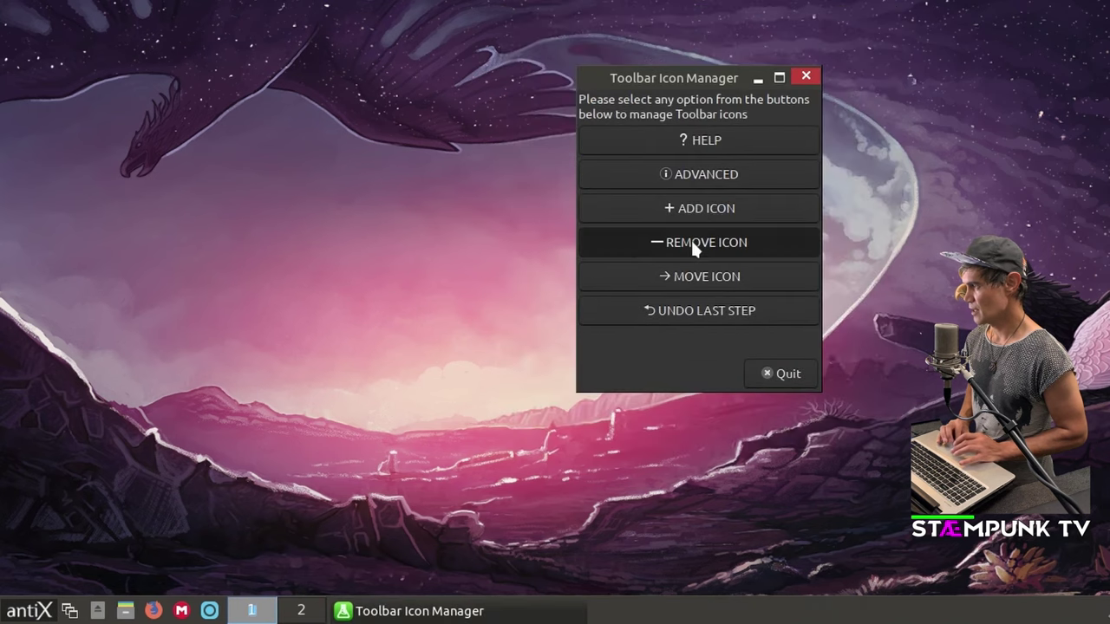
Remove the File Manager icon, then bring up the ADVANCED manual-edit notice
click(698, 243)
click(560, 108)
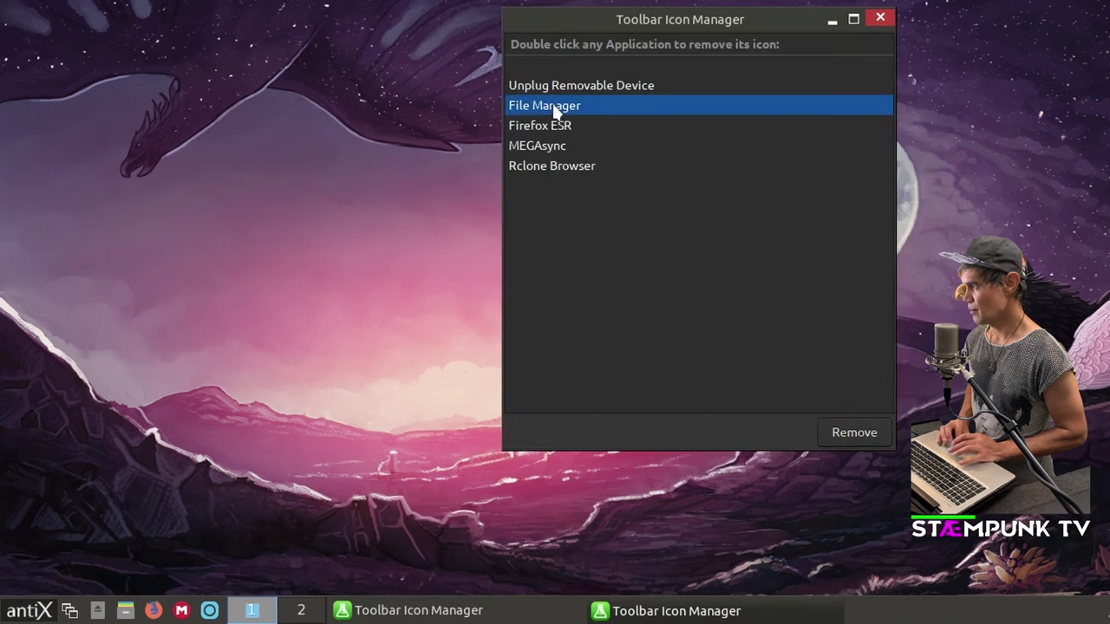
click(842, 433)
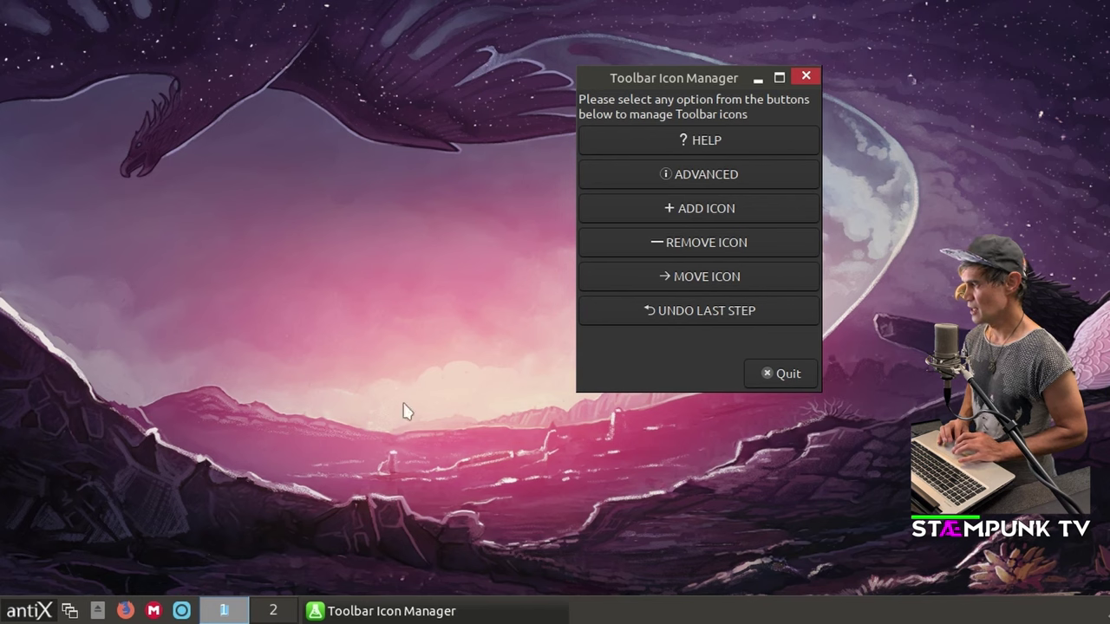
click(689, 178)
Agree to edit the toolbar file directly, tile Geany right, and close the duplicate scalable folder tab
click(839, 379)
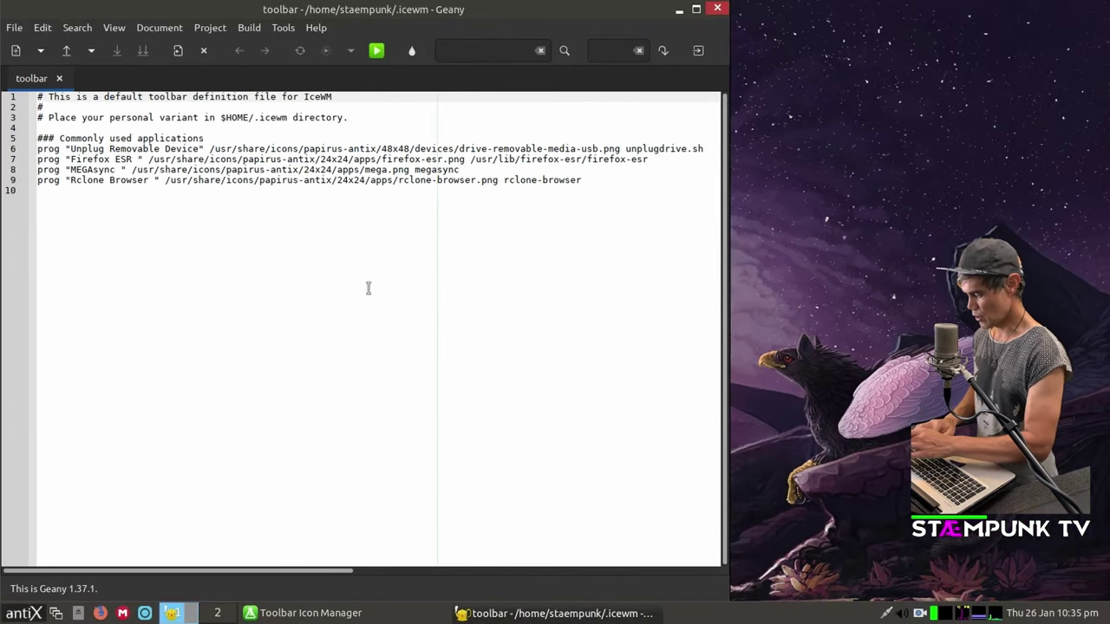
key(super+Right)
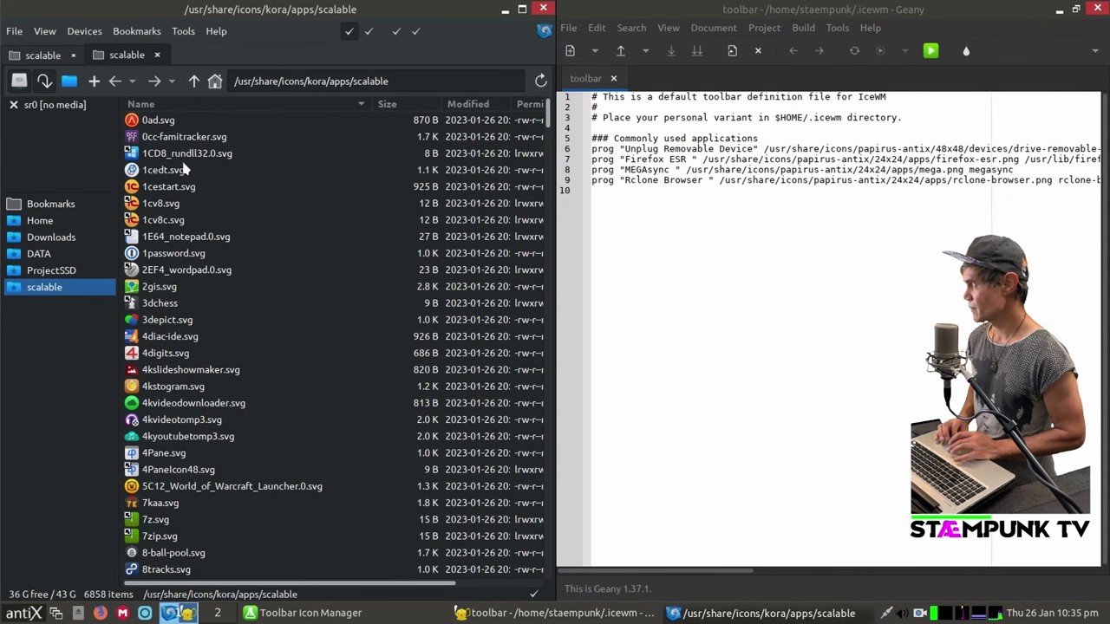
click(72, 55)
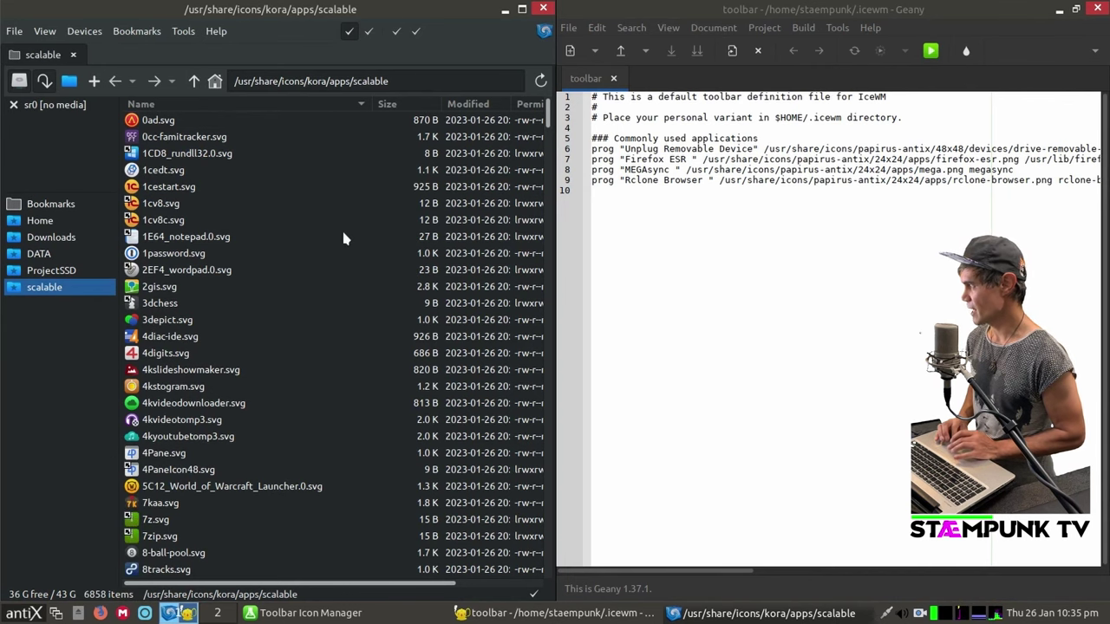
Replace the Firefox ESR icon path with the kora firefox.svg path, without quotes
click(176, 321)
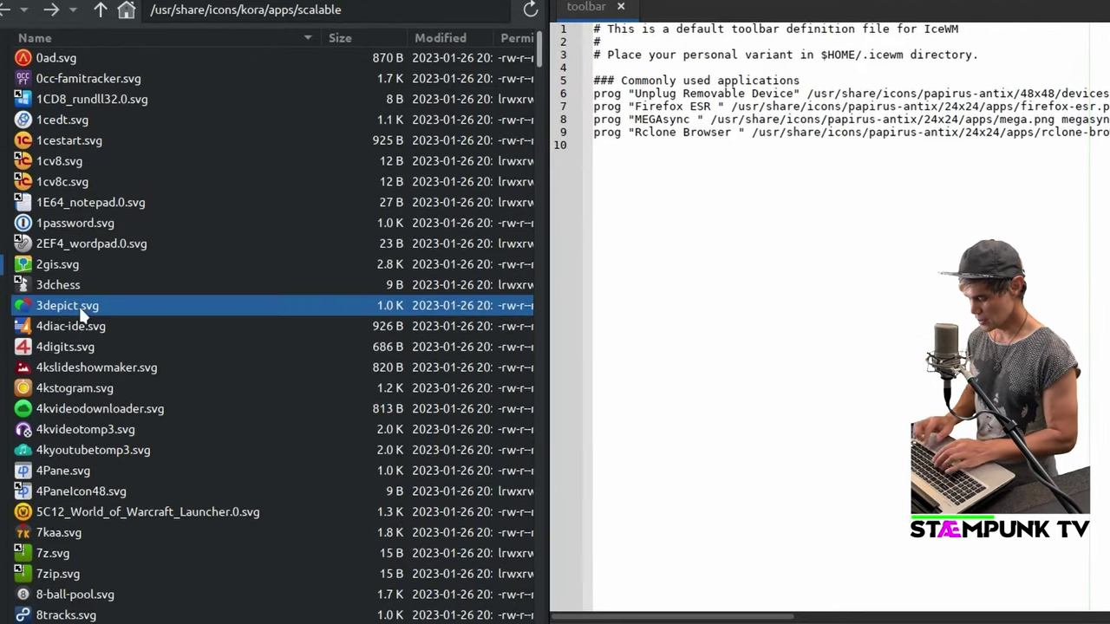
text(fir)
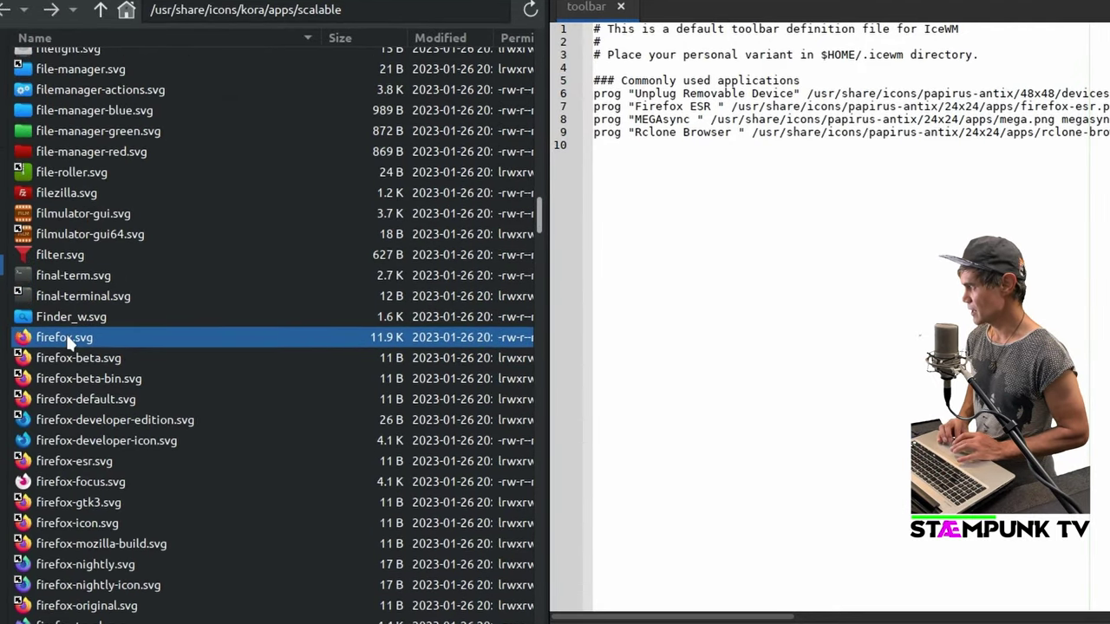
right_click(66, 345)
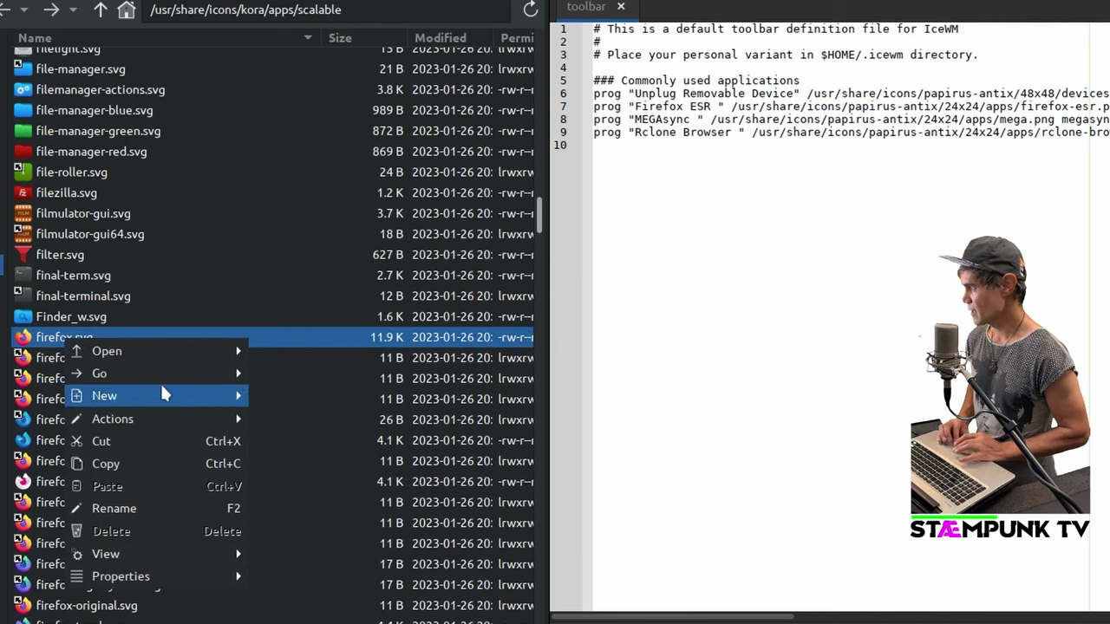
mouse_move(160, 416)
click(320, 422)
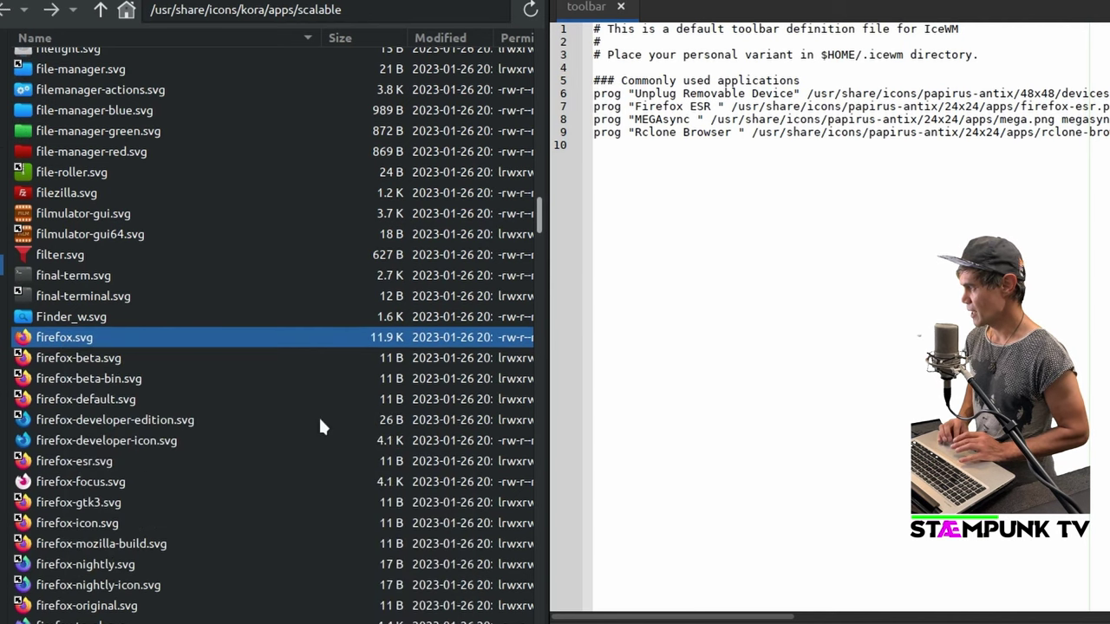
drag(724, 106, 1002, 105)
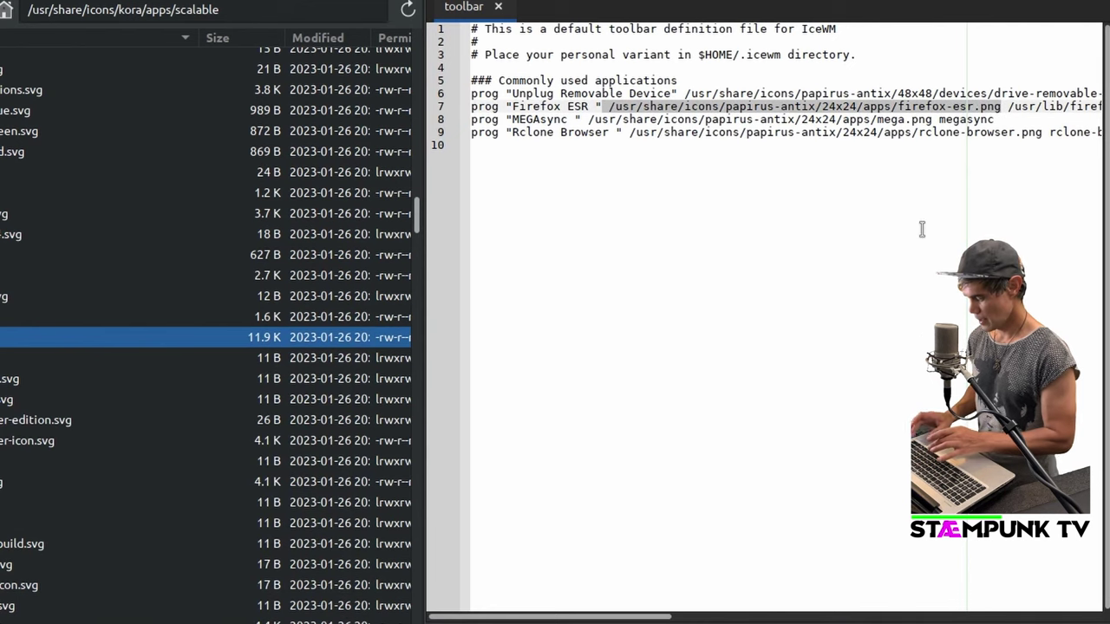
key(ctrl+v)
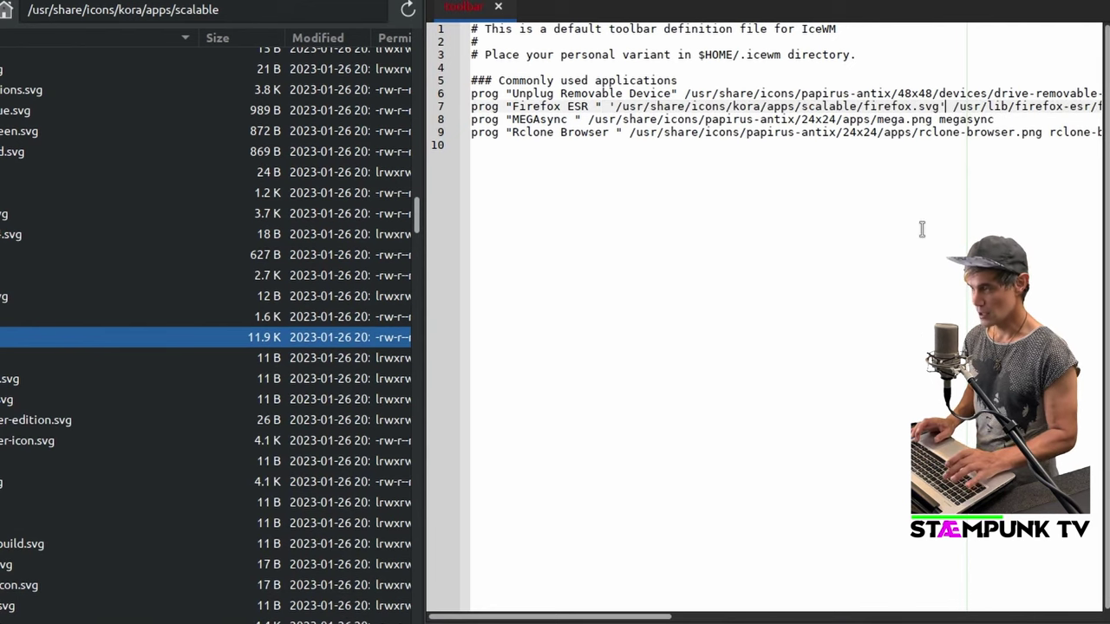
key(BackSpace)
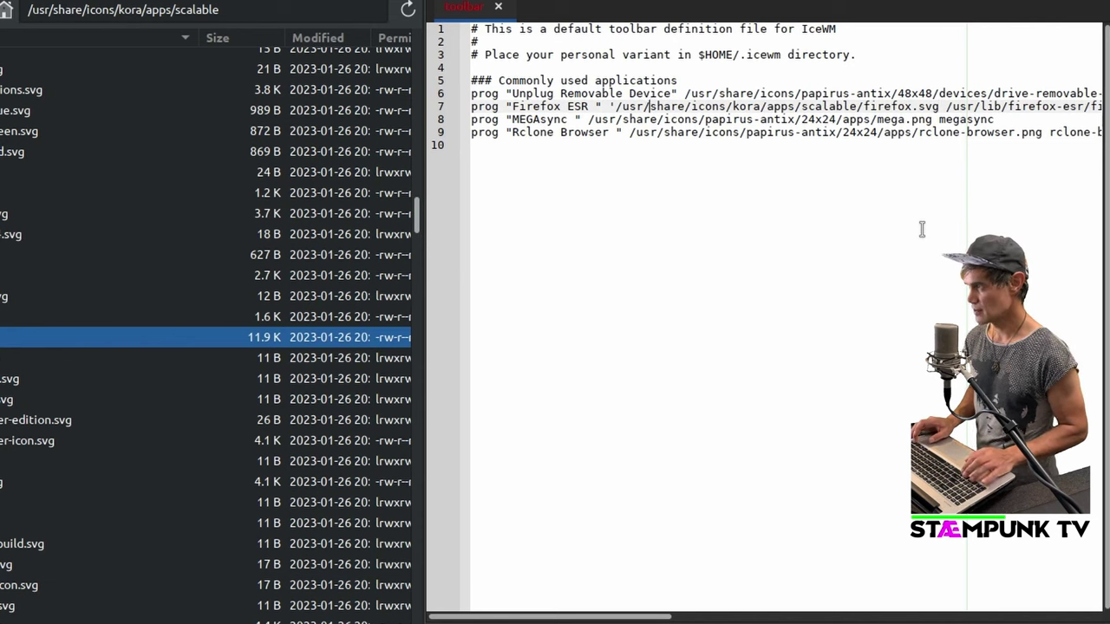
key(BackSpace)
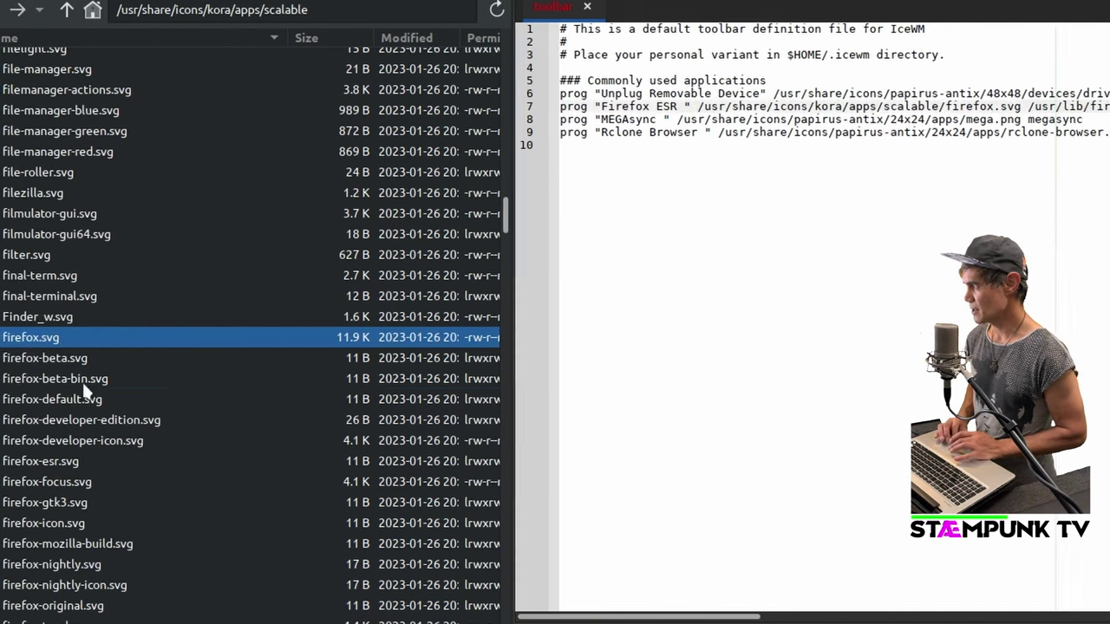
Replace the MEGAsync icon path with the kora mega.svg path, without quotes
click(130, 379)
text(mega)
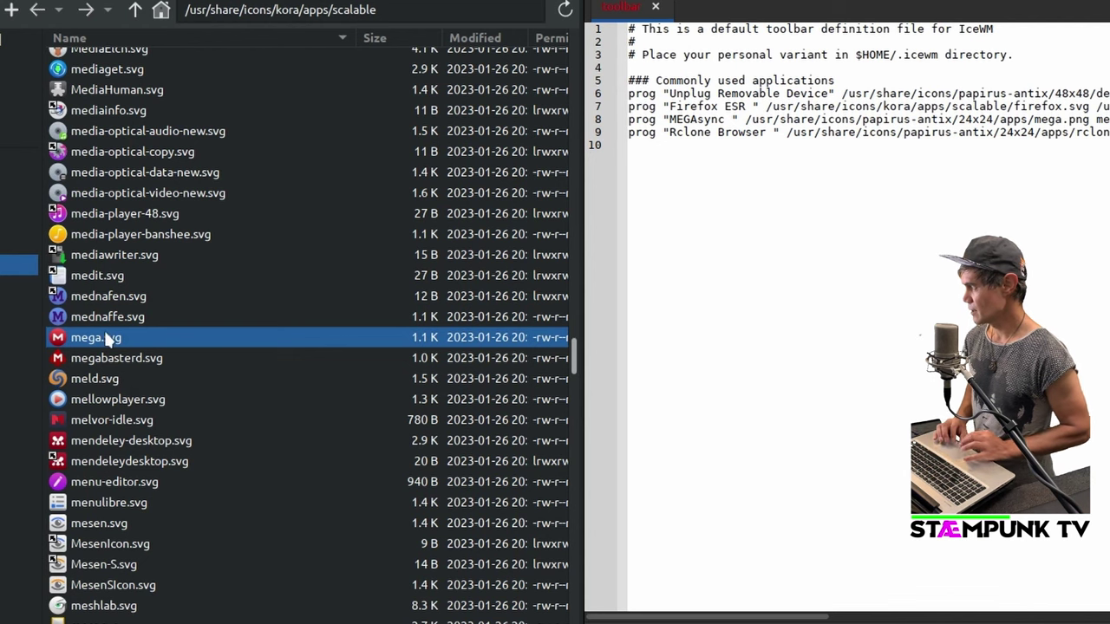
right_click(105, 339)
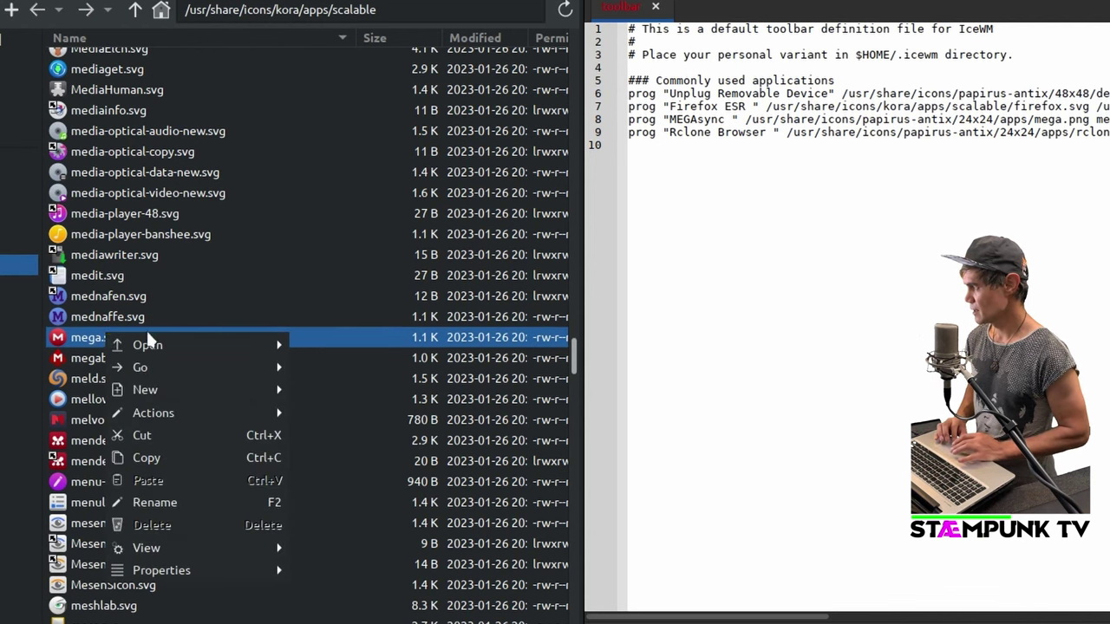
mouse_move(220, 414)
click(364, 426)
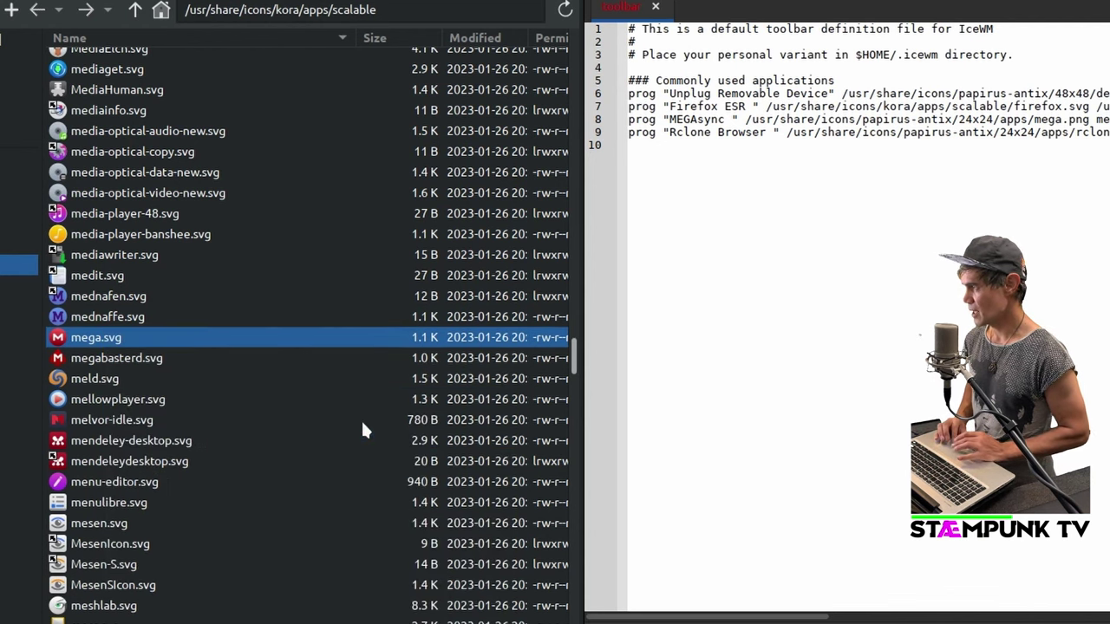
drag(606, 120, 928, 122)
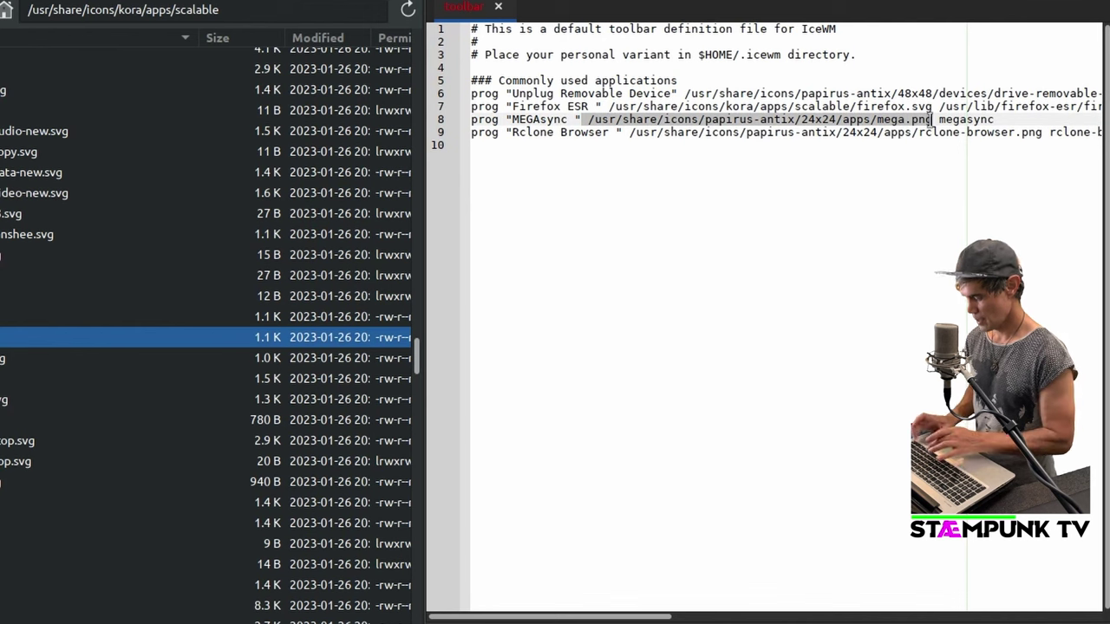
key(ctrl+v)
key(BackSpace)
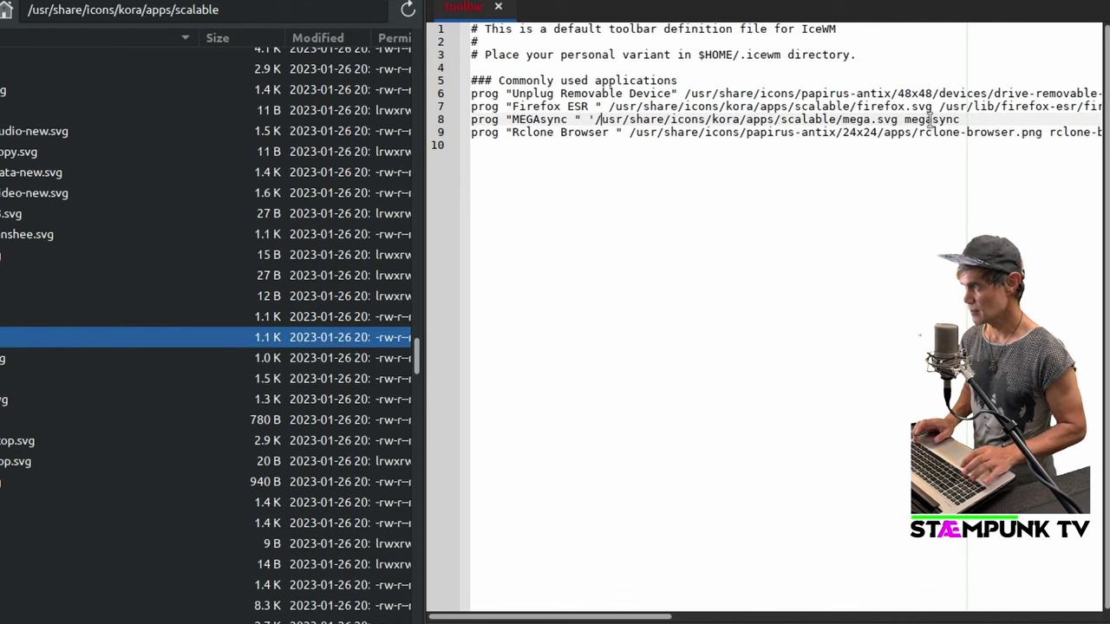
key(BackSpace)
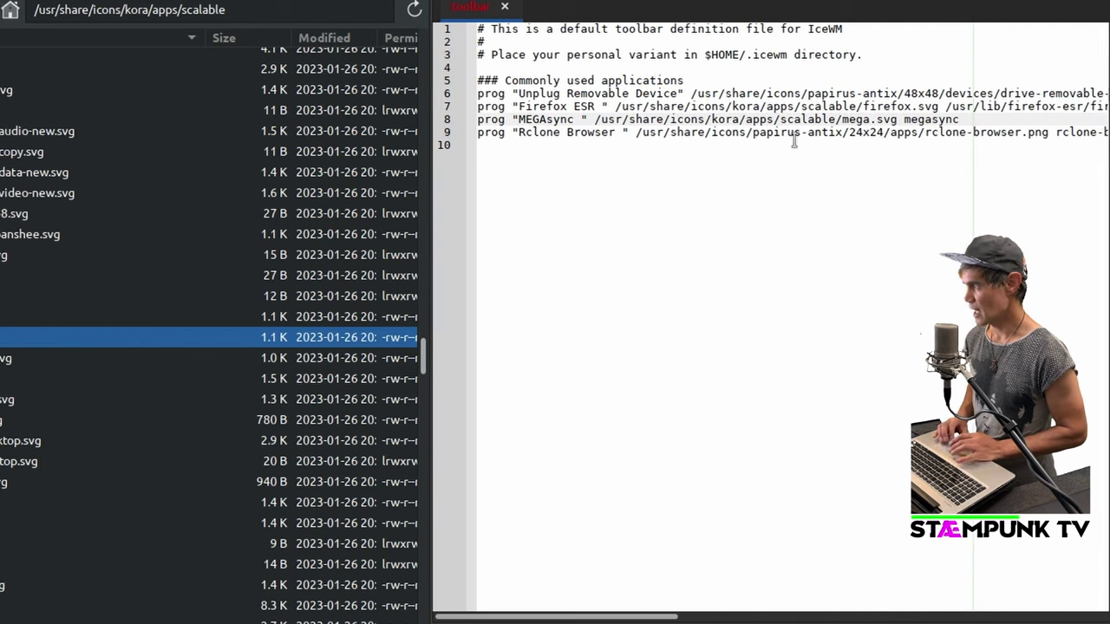
Point the Rclone Browser line at the kora rclone-browser.svg path, strip the quotes, and save
click(4, 399)
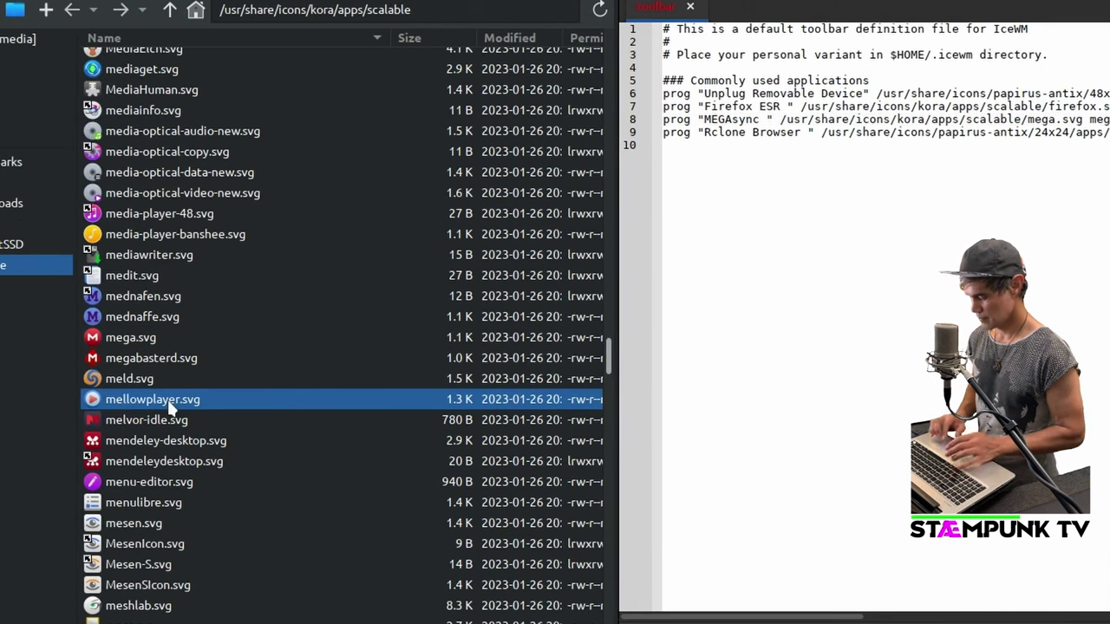
text(rclone)
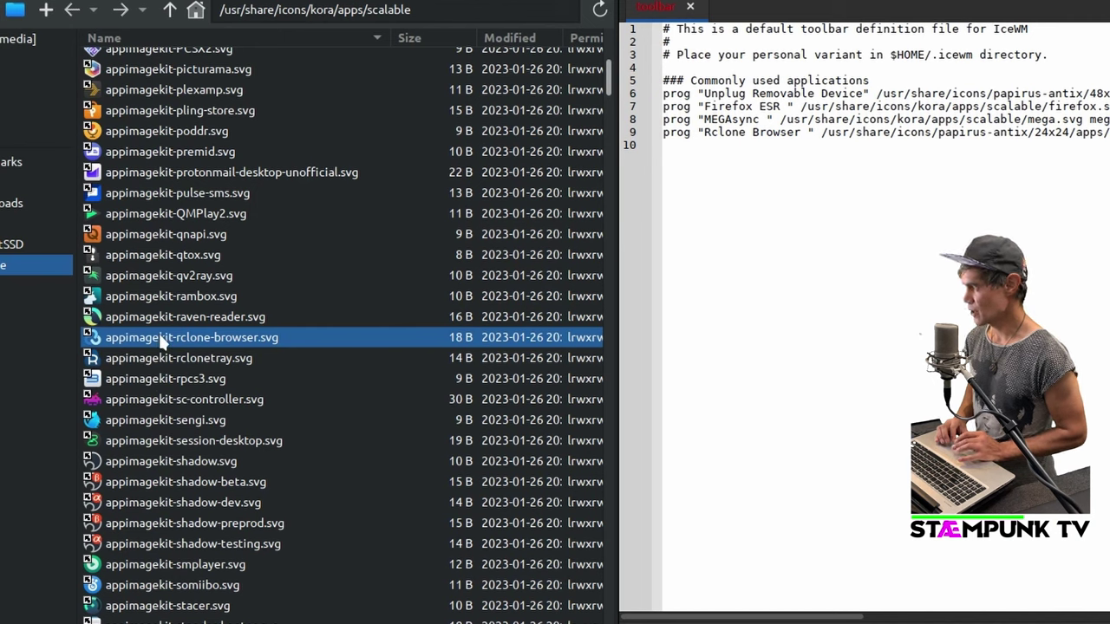
right_click(161, 341)
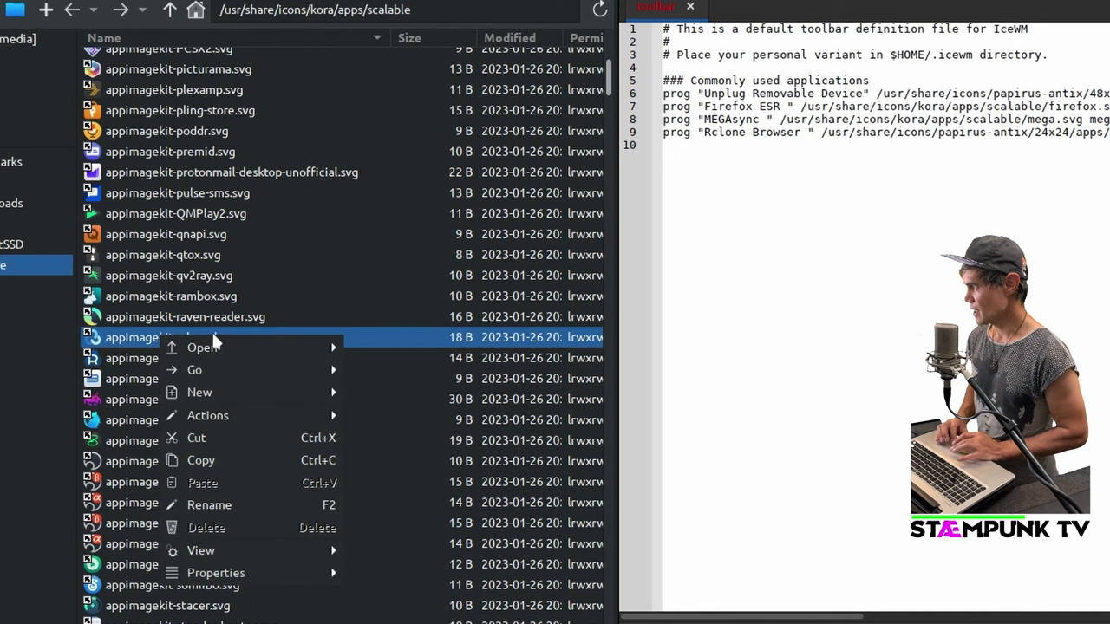
mouse_move(218, 376)
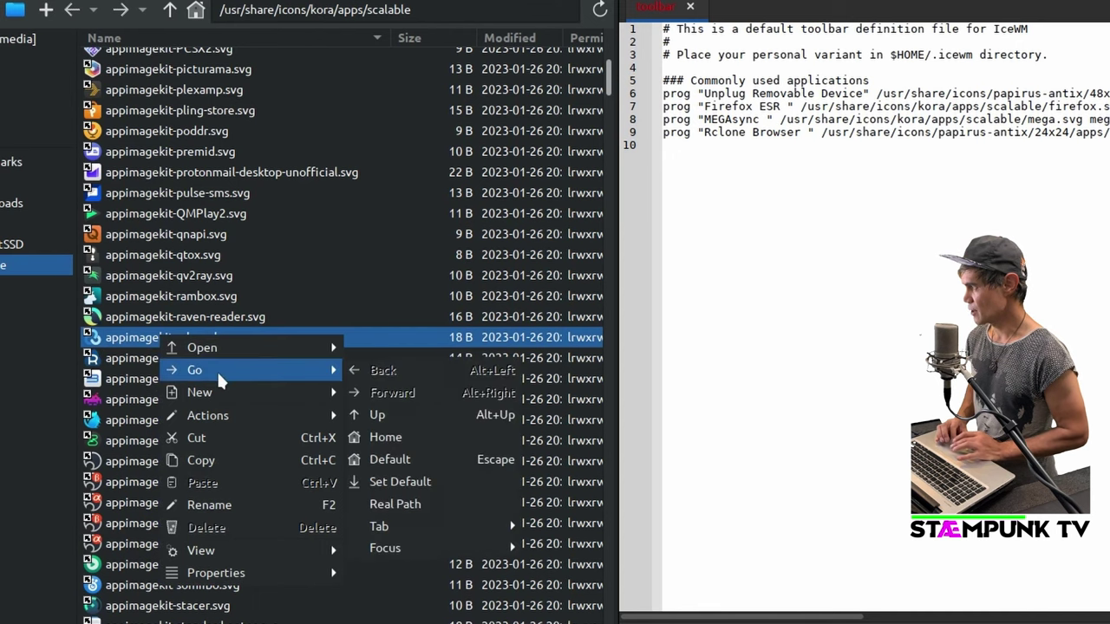
click(423, 505)
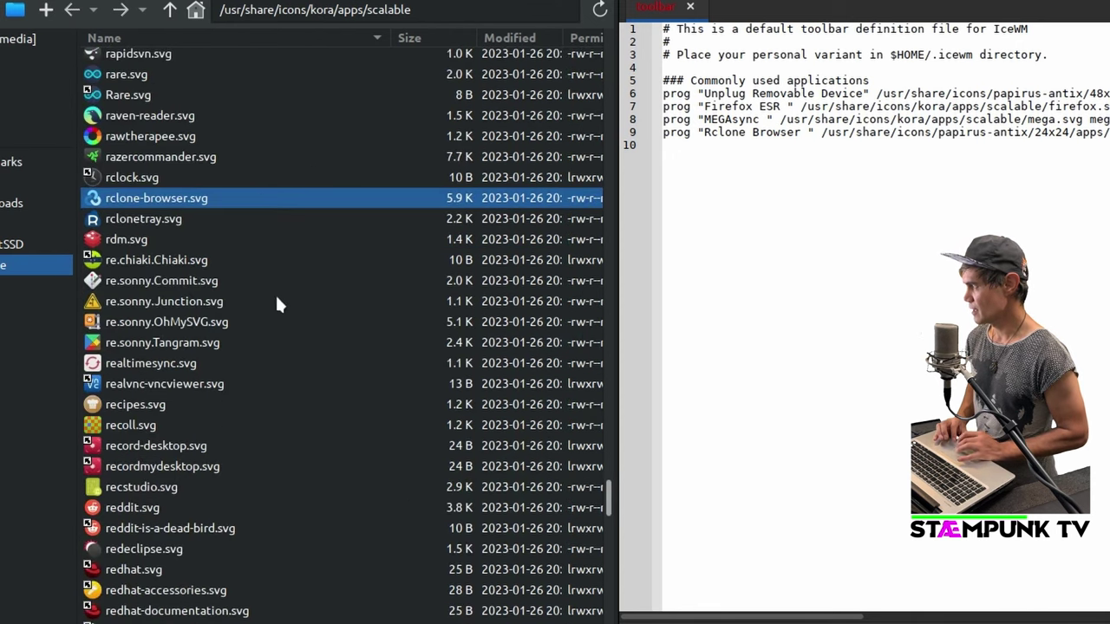
right_click(167, 198)
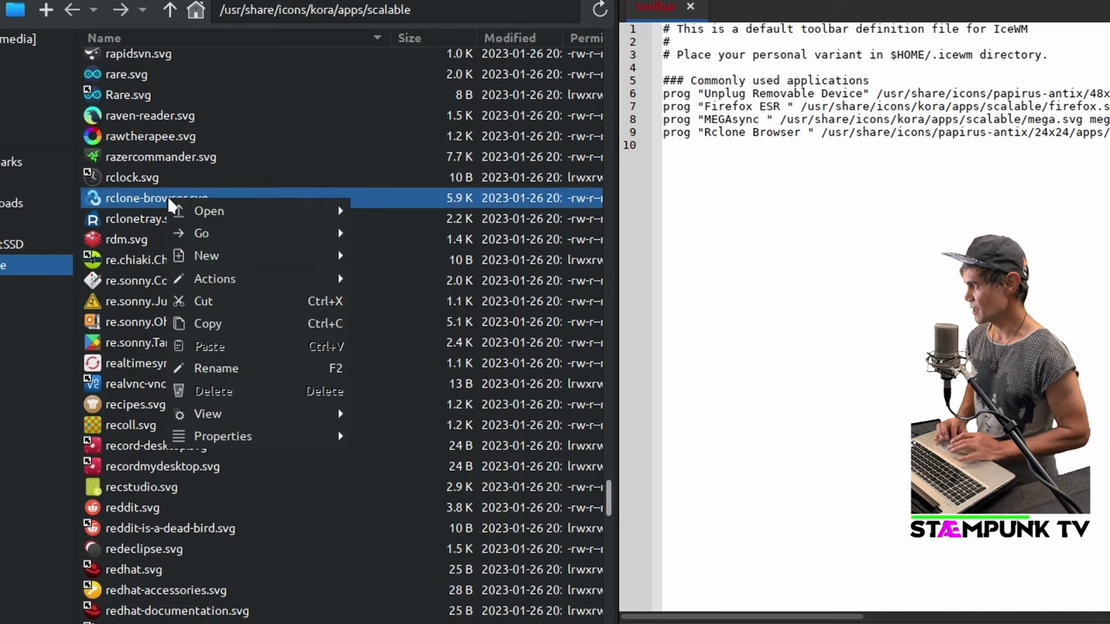
mouse_move(244, 283)
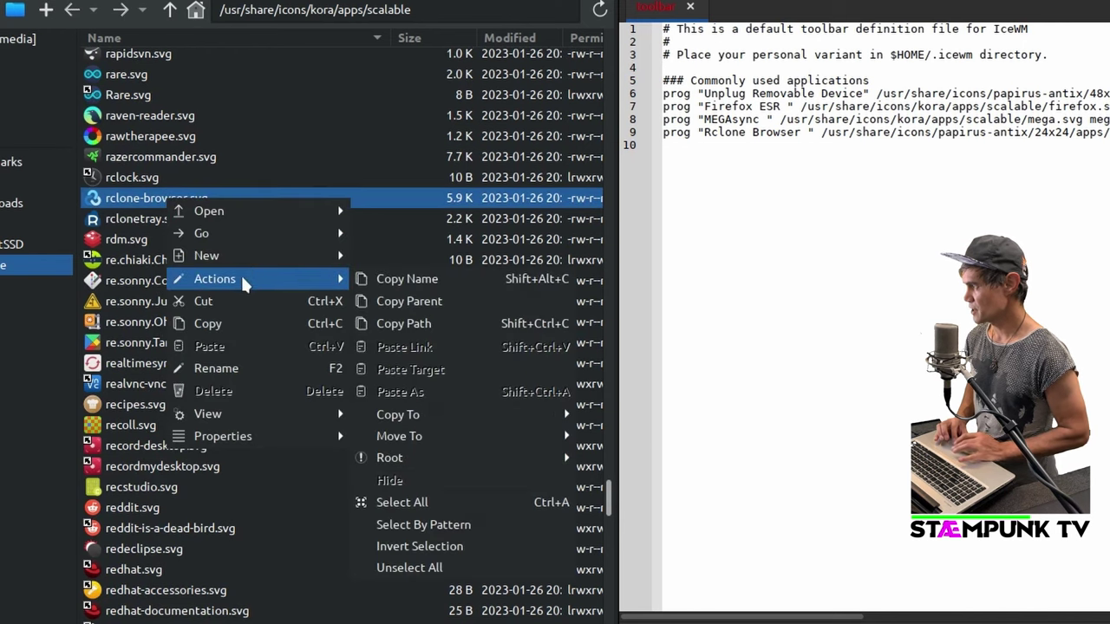
click(420, 323)
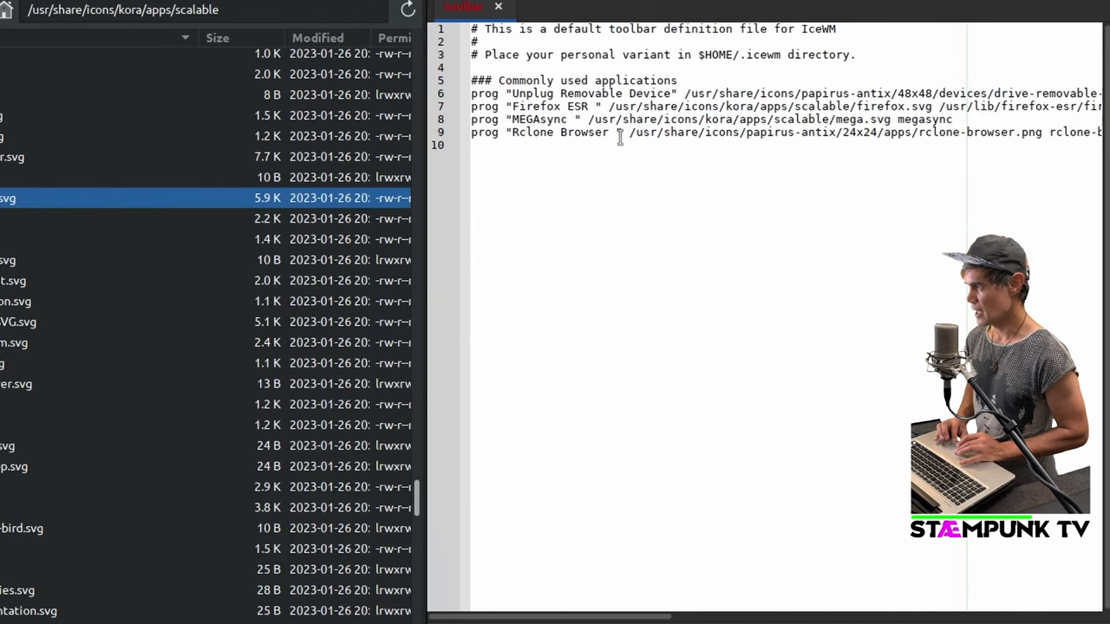
drag(621, 132, 1040, 135)
key(ctrl+v)
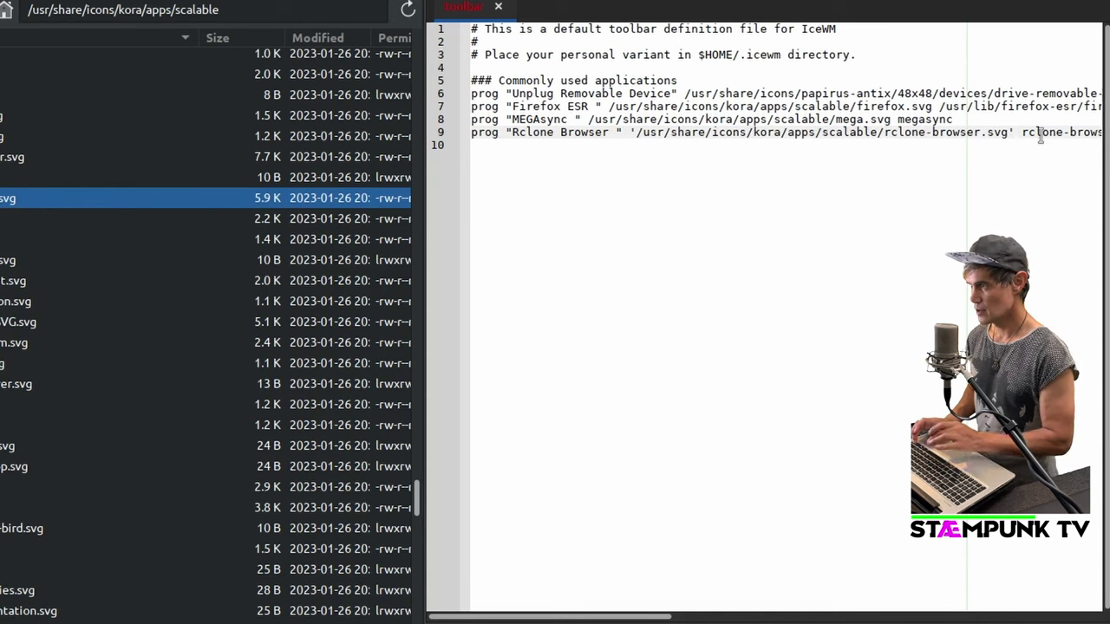
key(BackSpace)
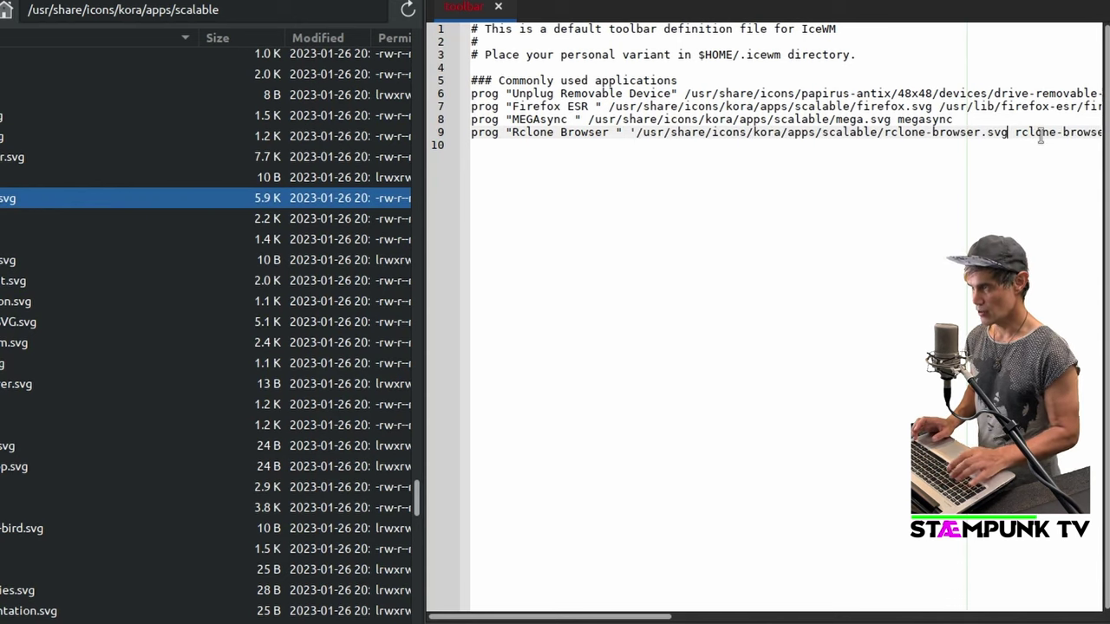
key(ctrl+Left)
key(ctrl+Left)
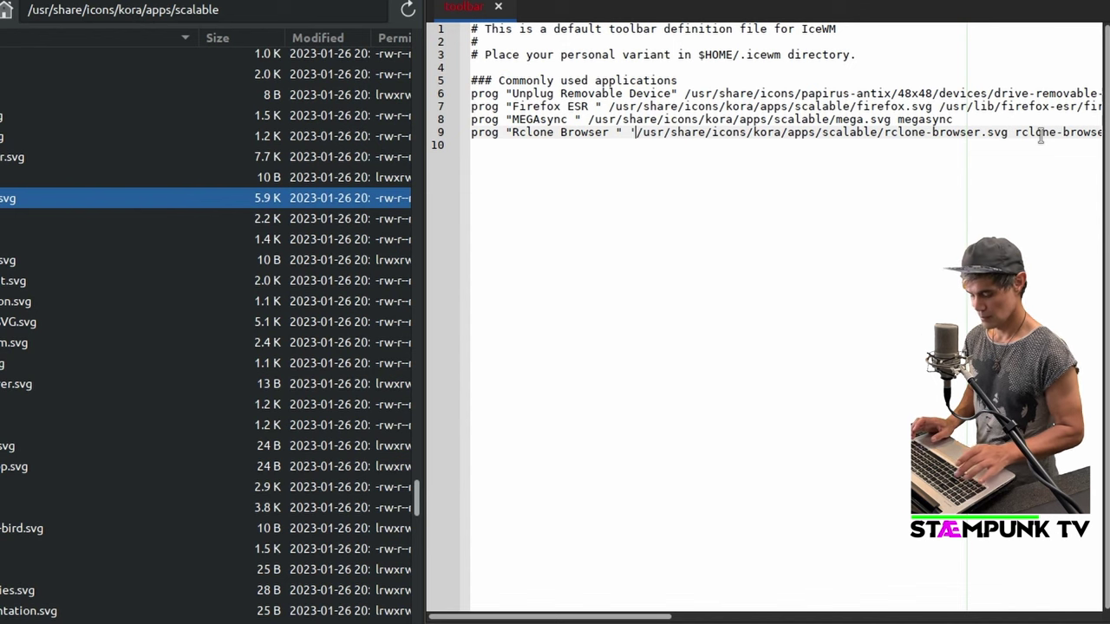
key(BackSpace)
key(ctrl+s)
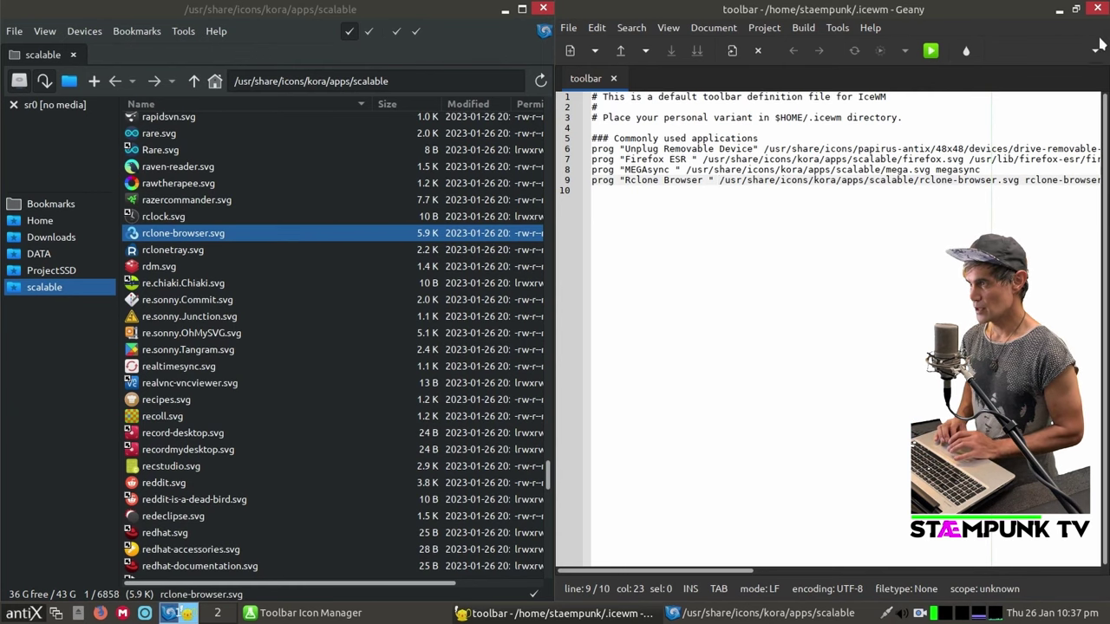
Close the Geany editor and icon folder windows, then dismiss the Exit Session dialog
click(1099, 9)
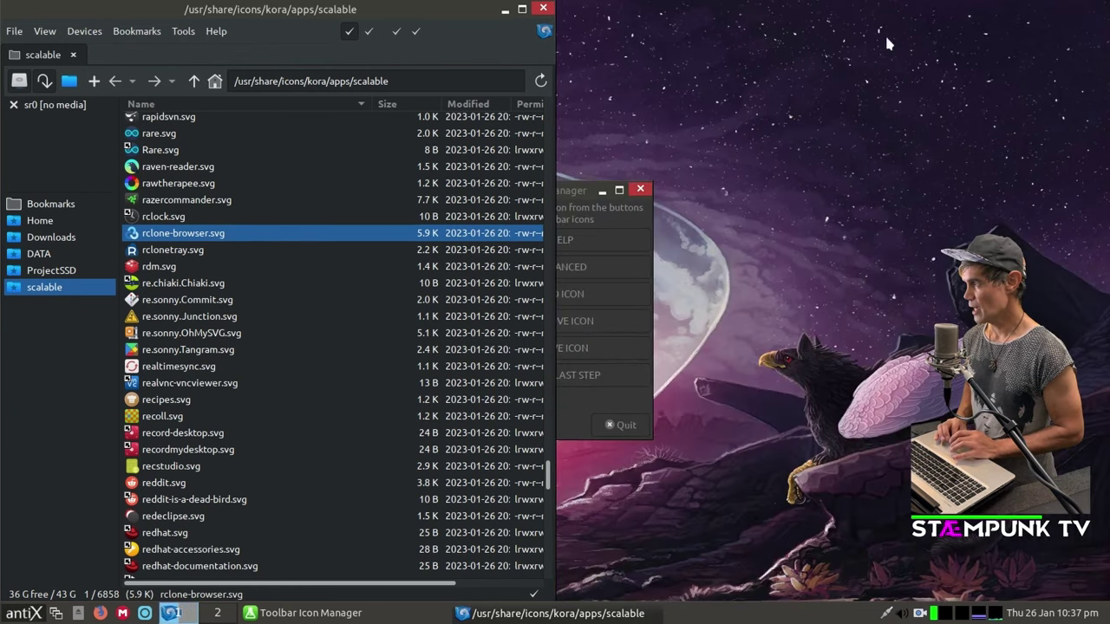
click(542, 8)
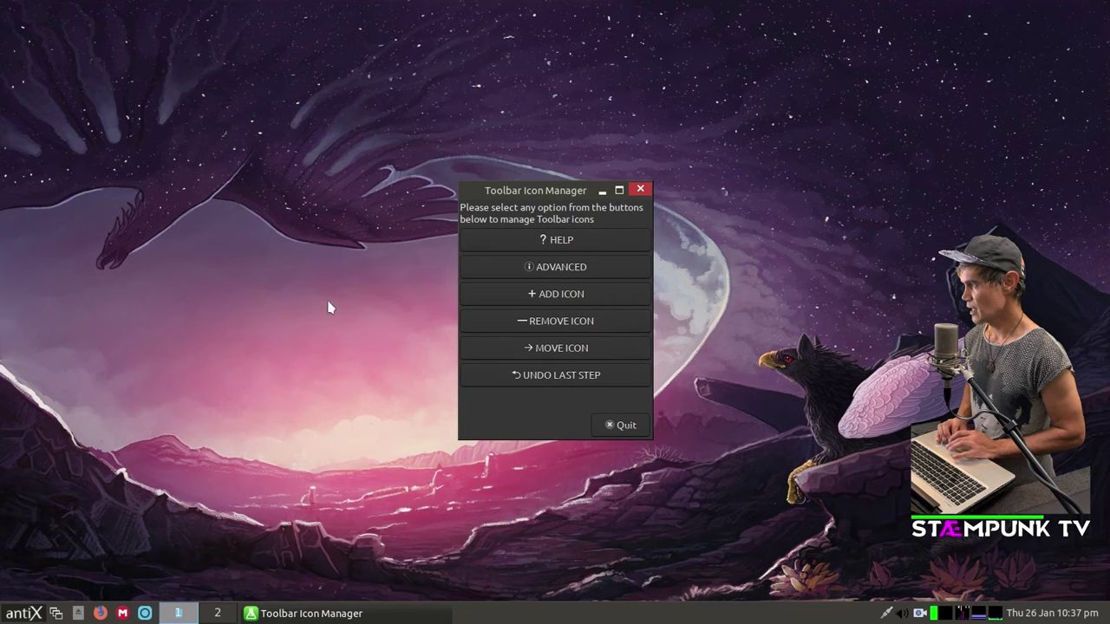
right_click(292, 239)
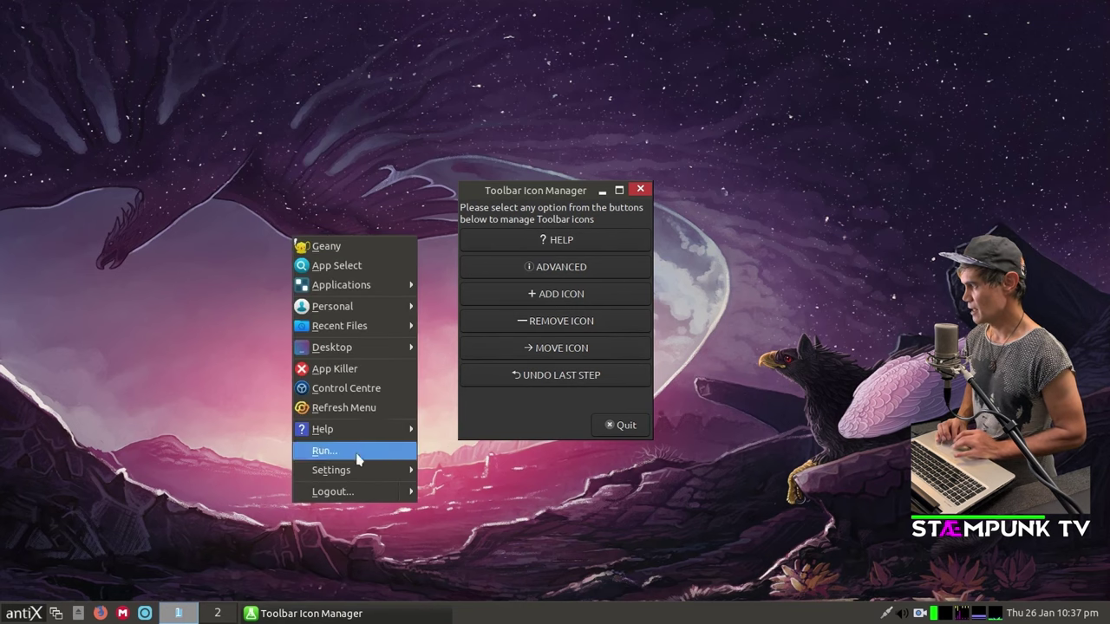
click(359, 491)
key(Escape)
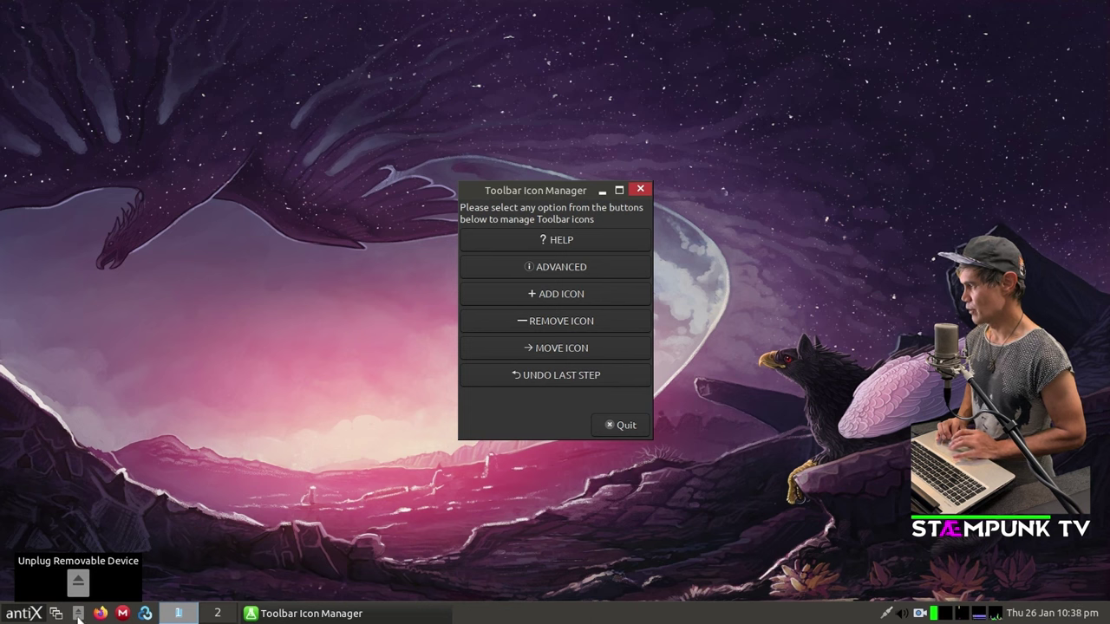
Use Toolbar Icon Manager's ADVANCED option to reopen the toolbar file in Geany, tiled right
click(558, 268)
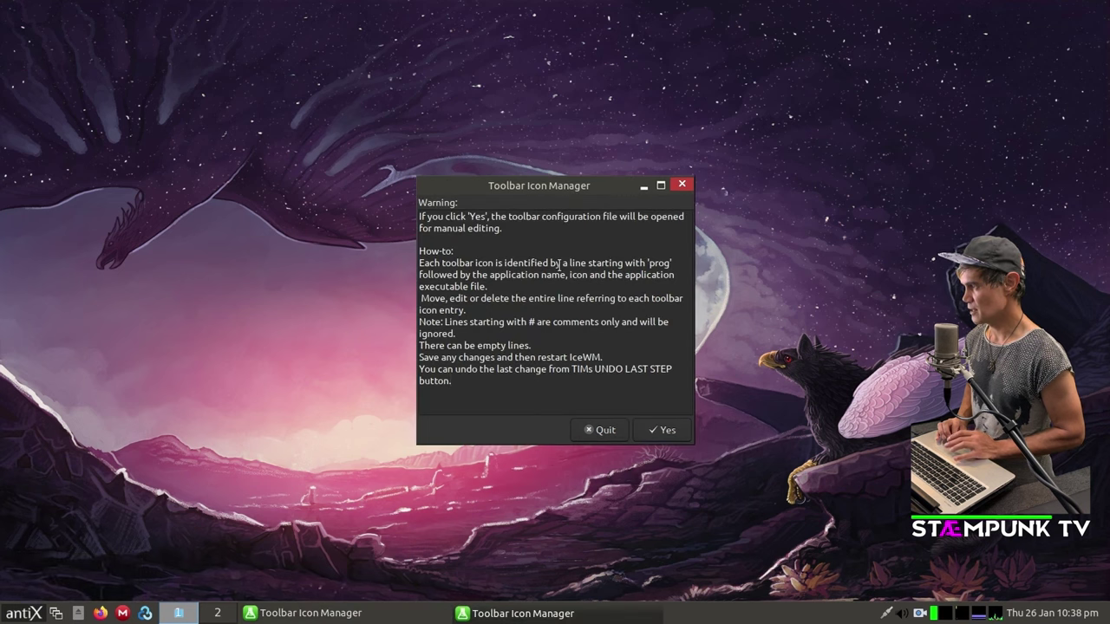
click(684, 427)
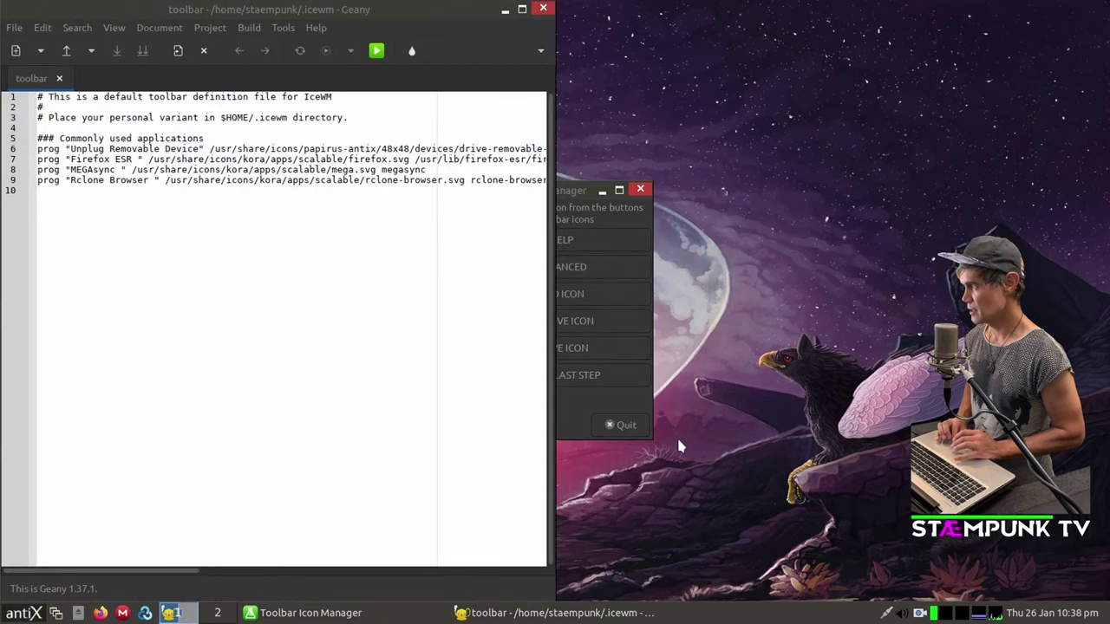
click(430, 330)
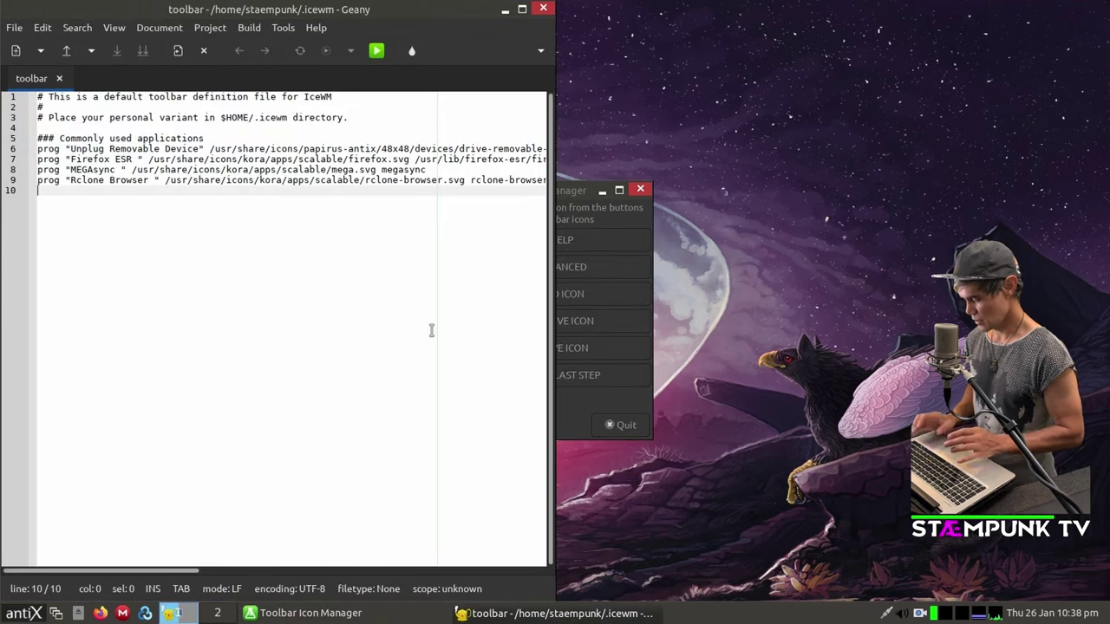
key(super+Right)
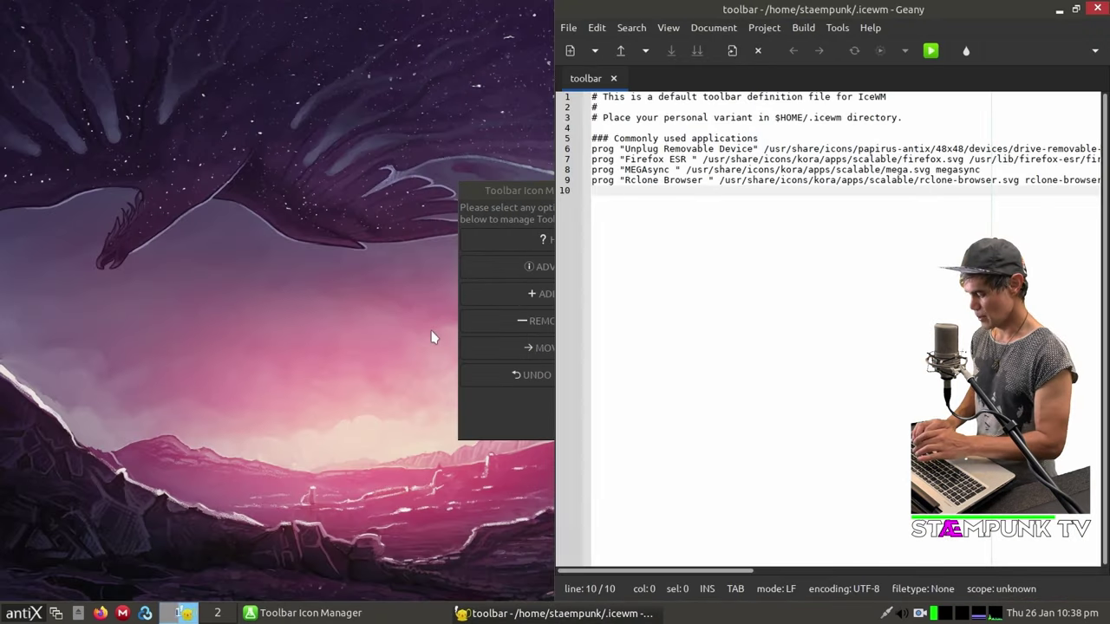
In the kora scalable icons folder, find usermount.svg and copy its full path
key(super+e)
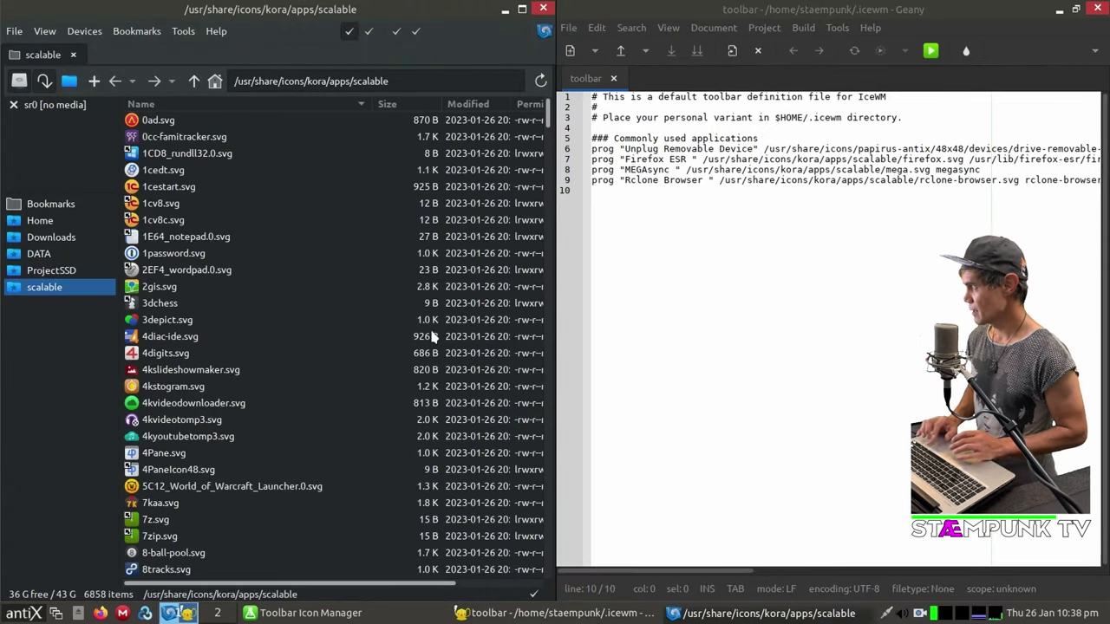
click(232, 371)
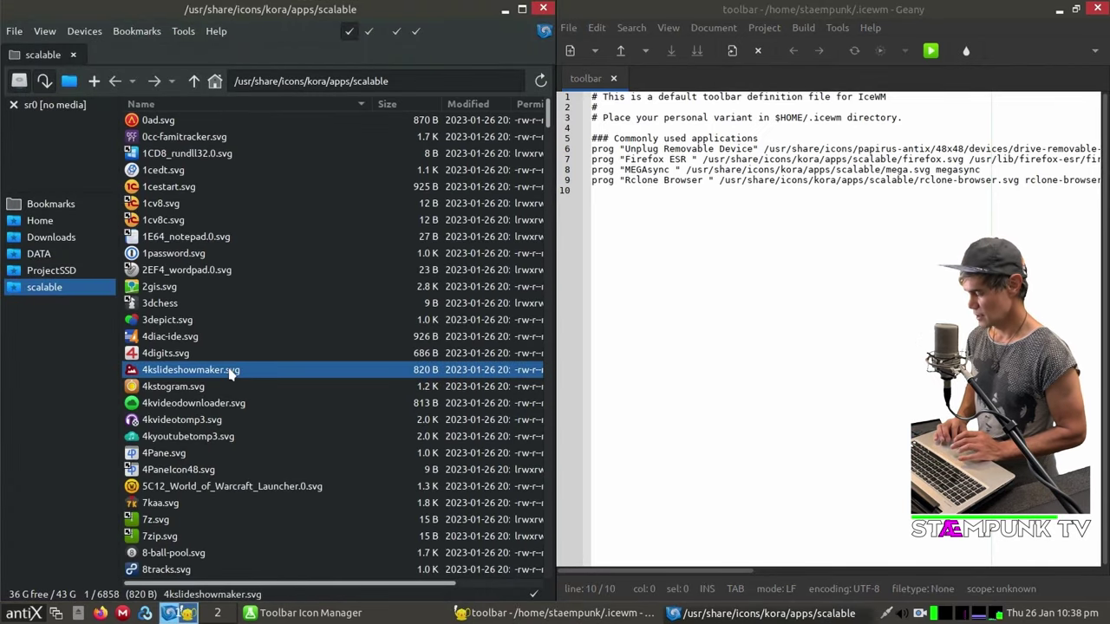
text(usb)
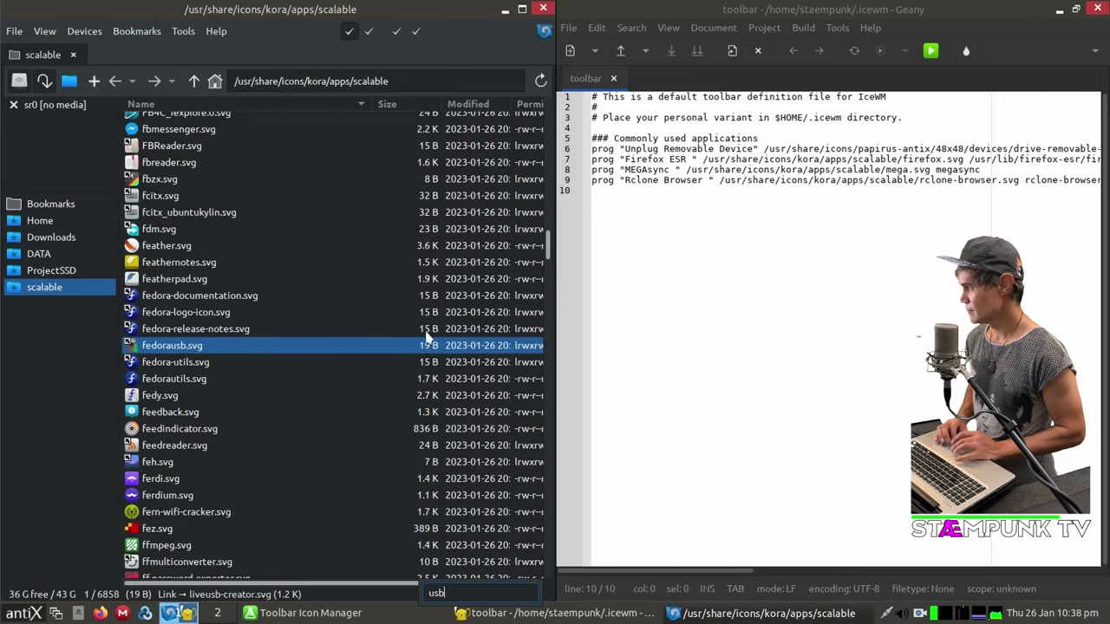
click(544, 274)
drag(544, 274, 528, 522)
click(175, 482)
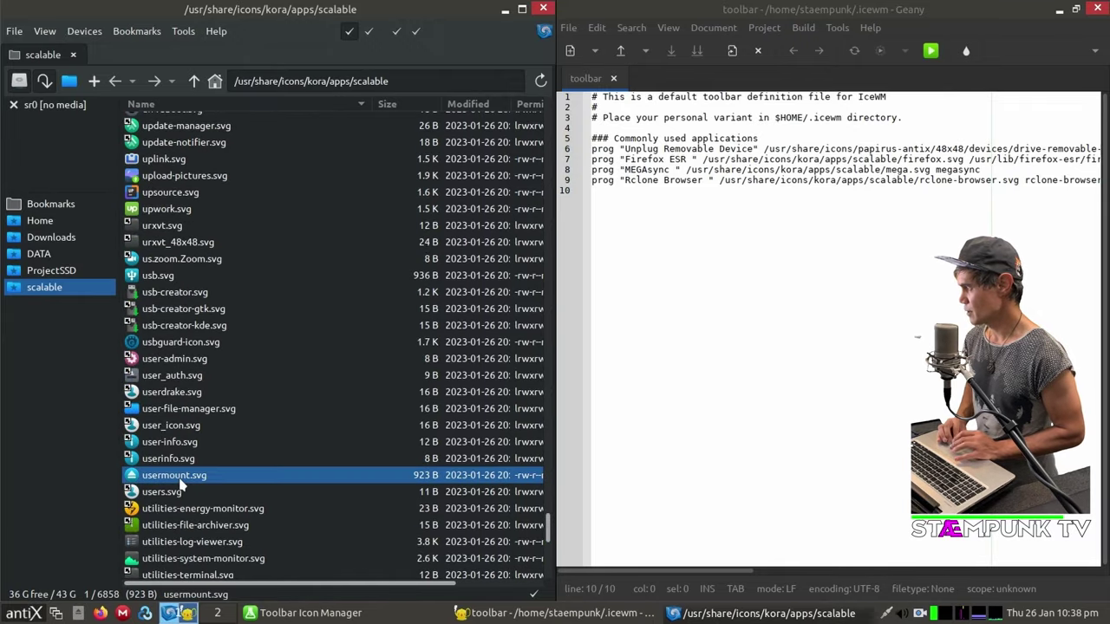
right_click(189, 482)
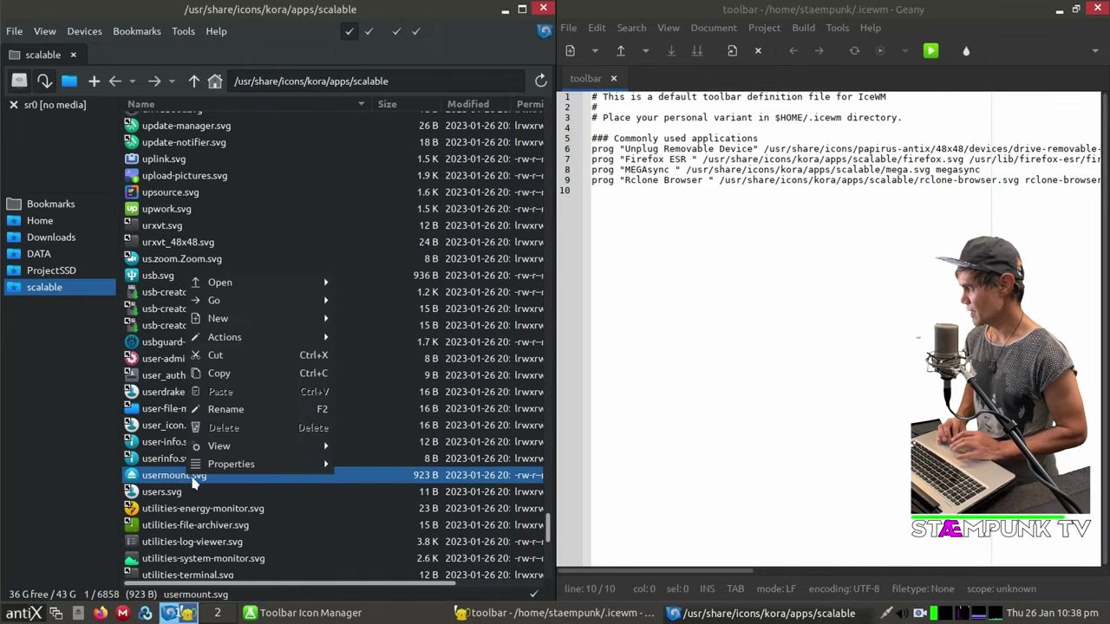
mouse_move(264, 341)
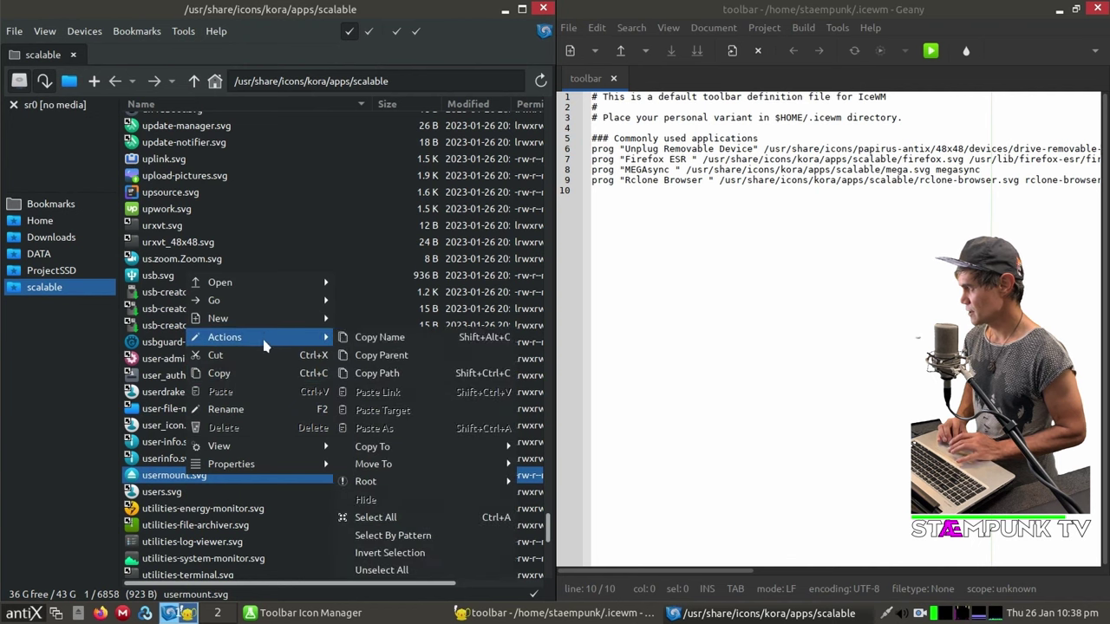
click(371, 373)
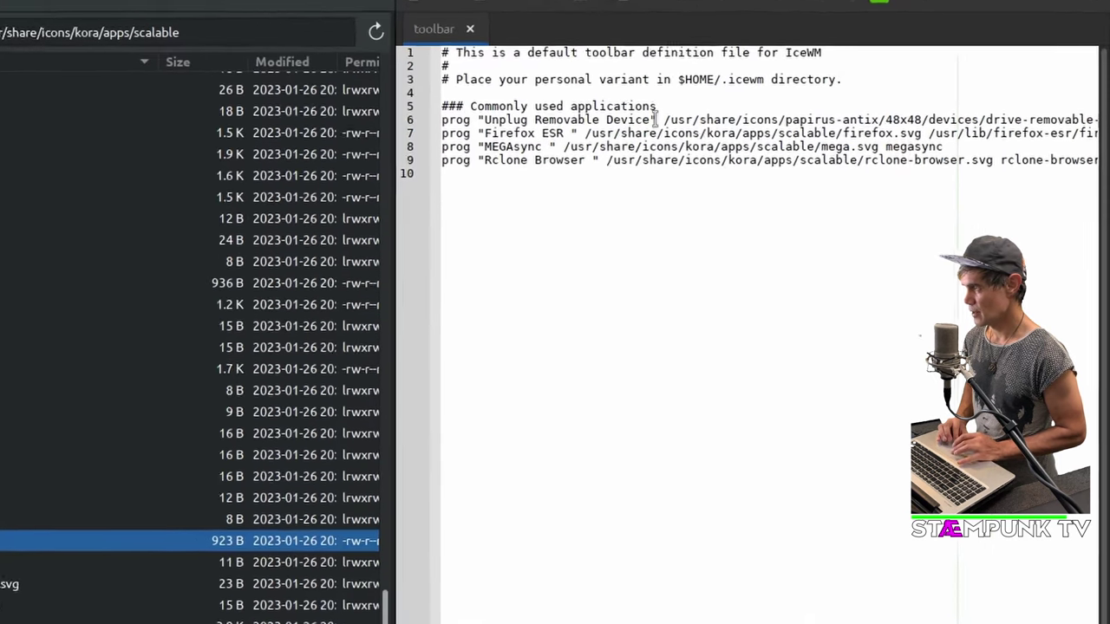
Replace line 6's old papirus path with the usermount.svg path, remove quotes, save and close
drag(657, 119, 854, 116)
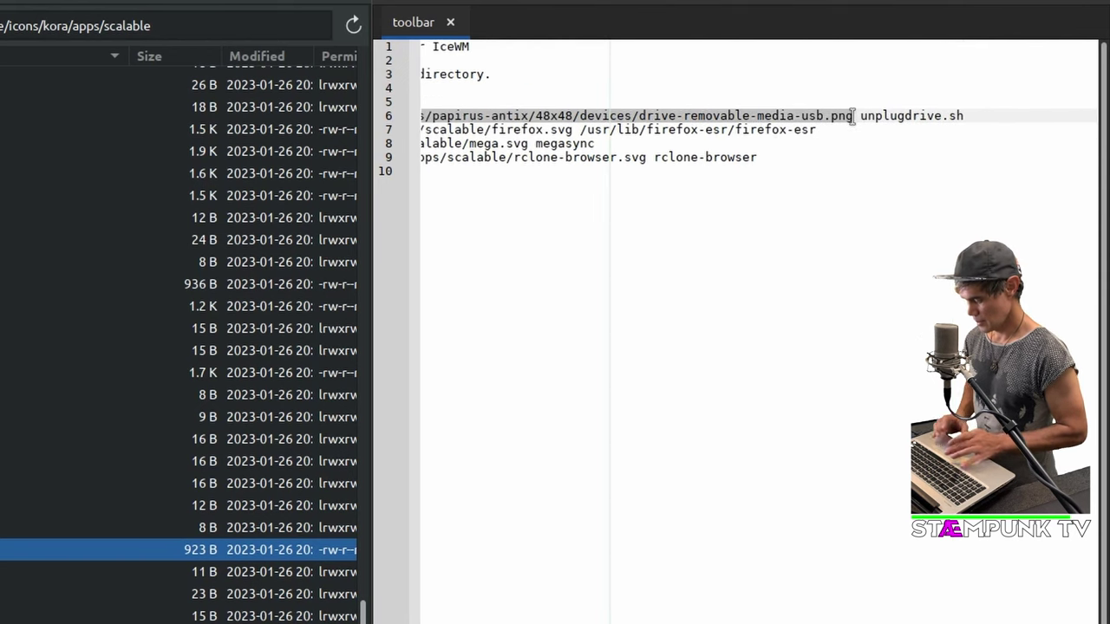
key(ctrl+v)
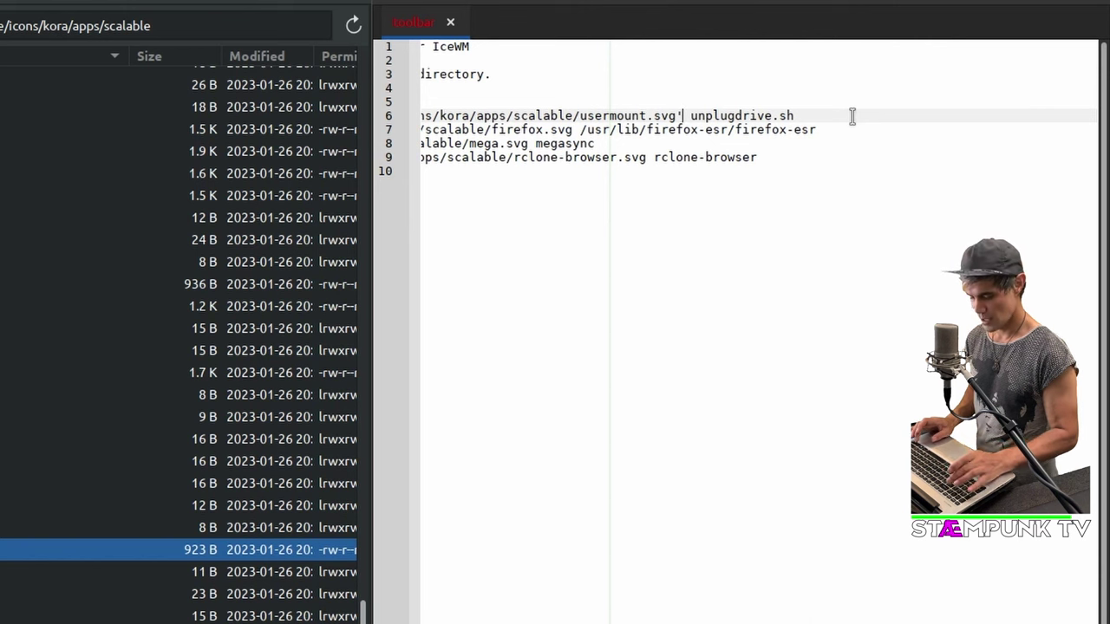
key(BackSpace)
key(ctrl+Left)
key(ctrl+Left)
key(ctrl+Left)
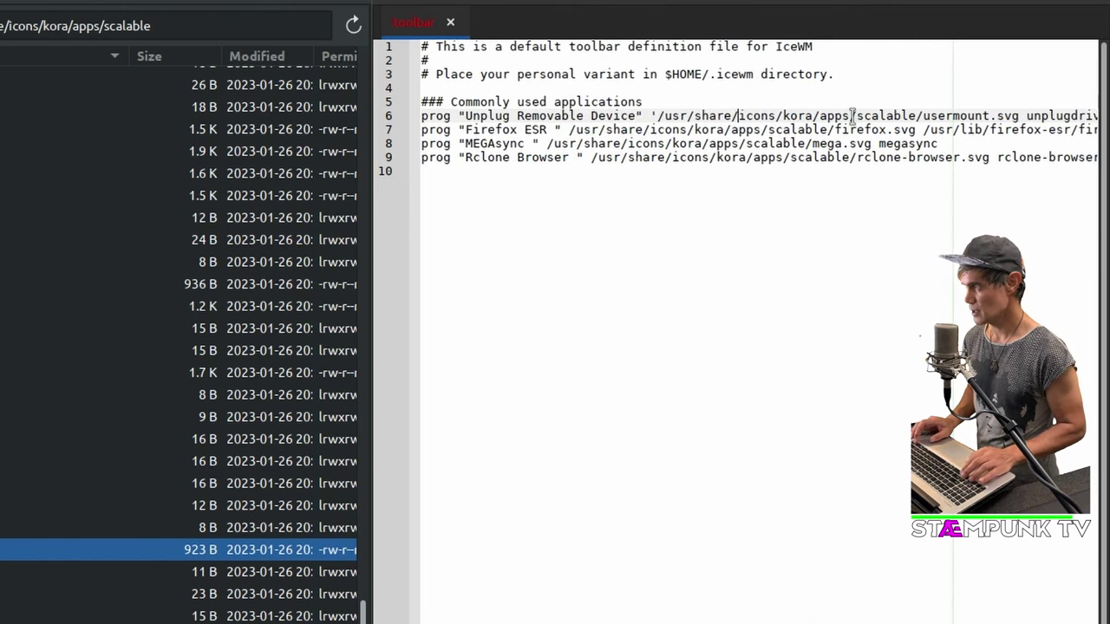
key(Left)
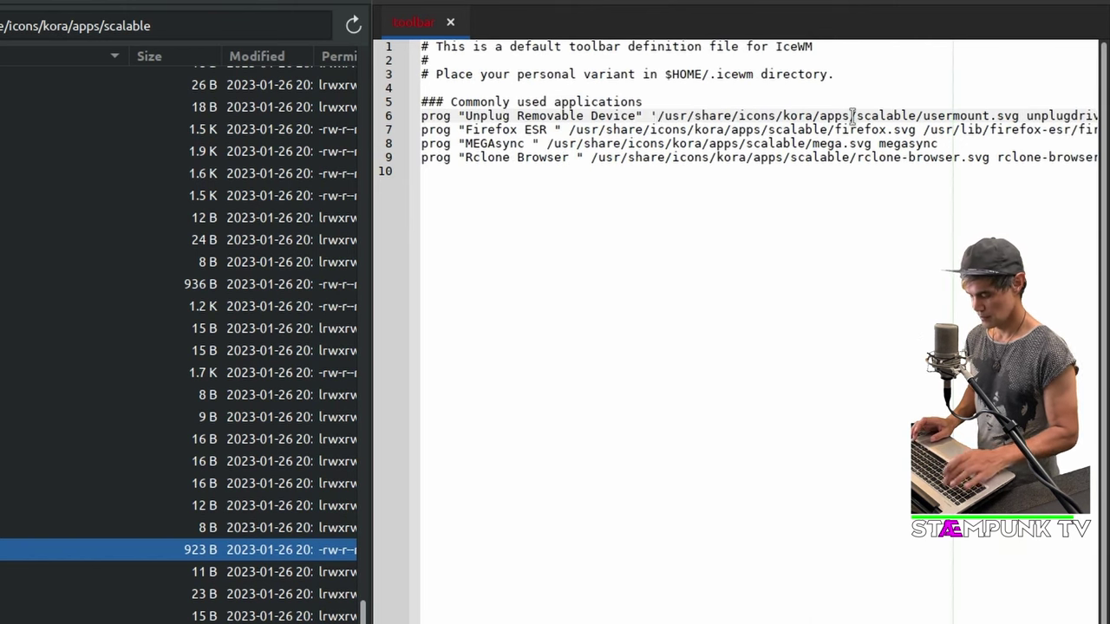
key(BackSpace)
key(ctrl+s)
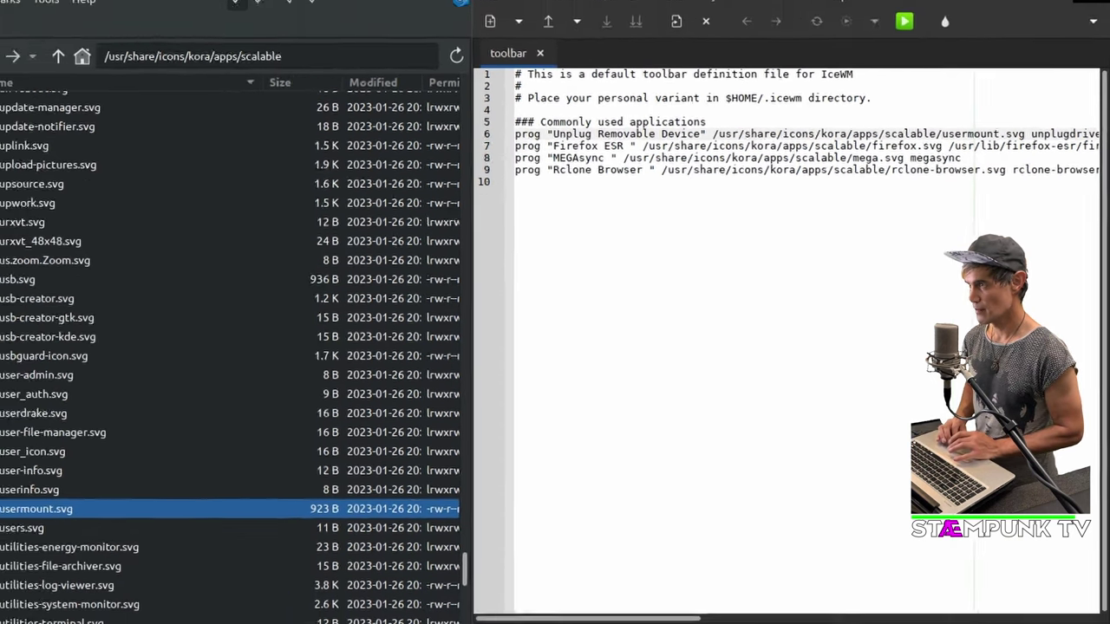
key(ctrl+q)
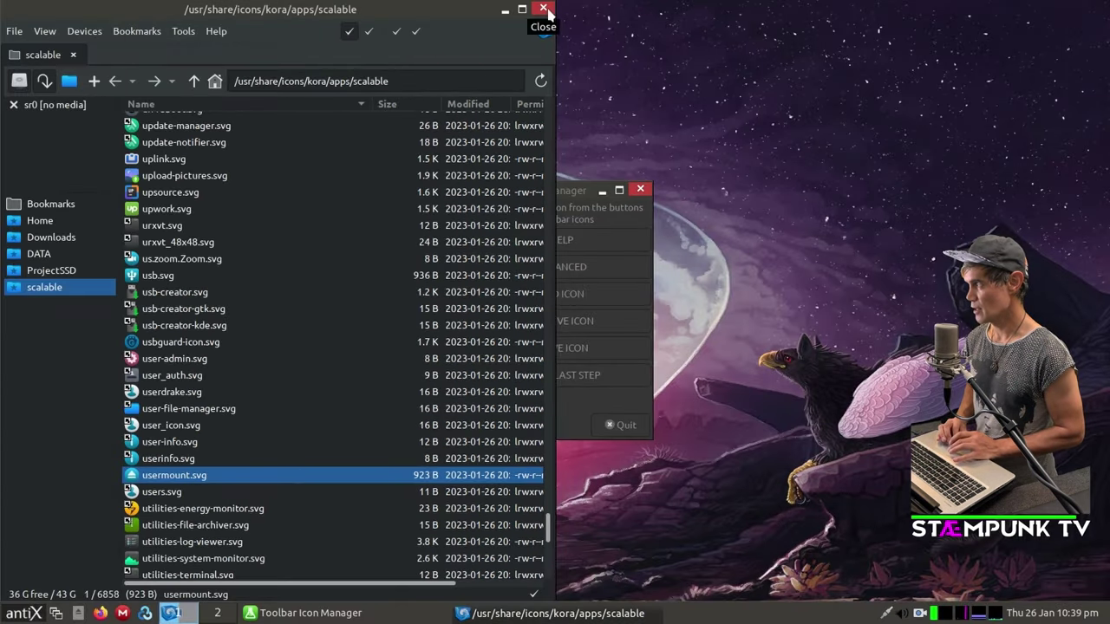
Close the file manager and restart the IceWM session to load the new icons
click(543, 9)
right_click(493, 97)
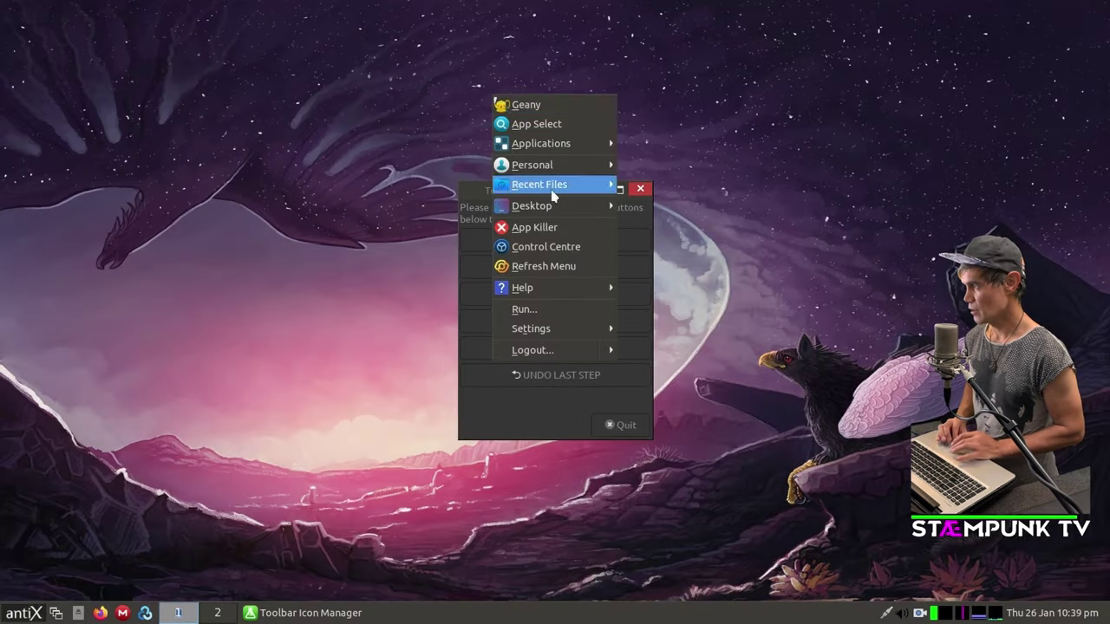
click(551, 352)
click(481, 321)
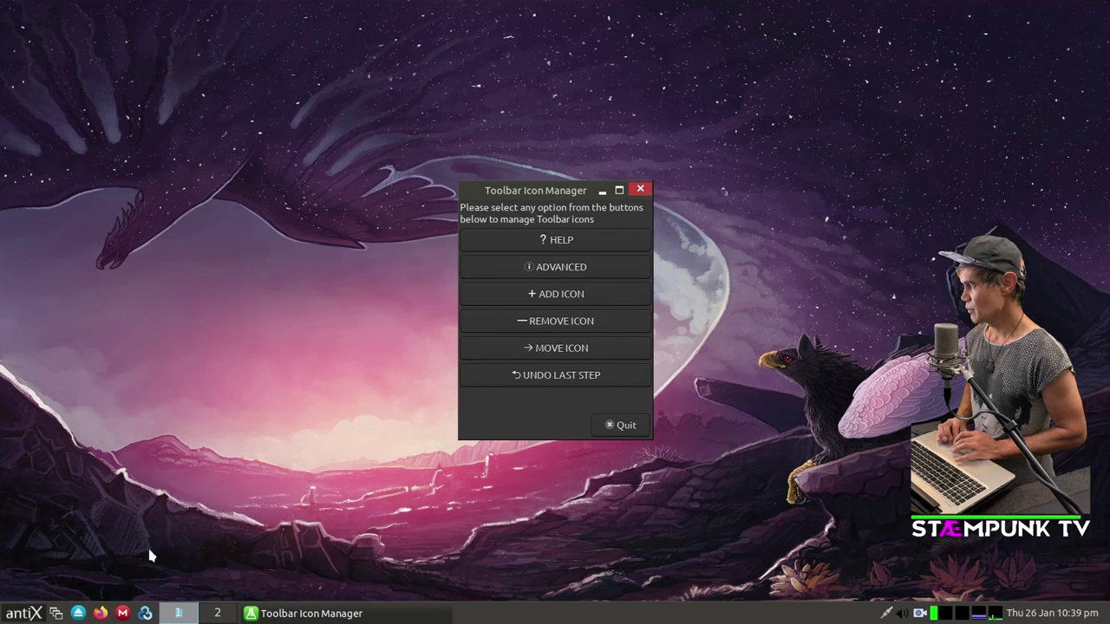
Move the Firefox ESR toolbar icon two places right, then quit Toolbar Icon Manager
click(534, 350)
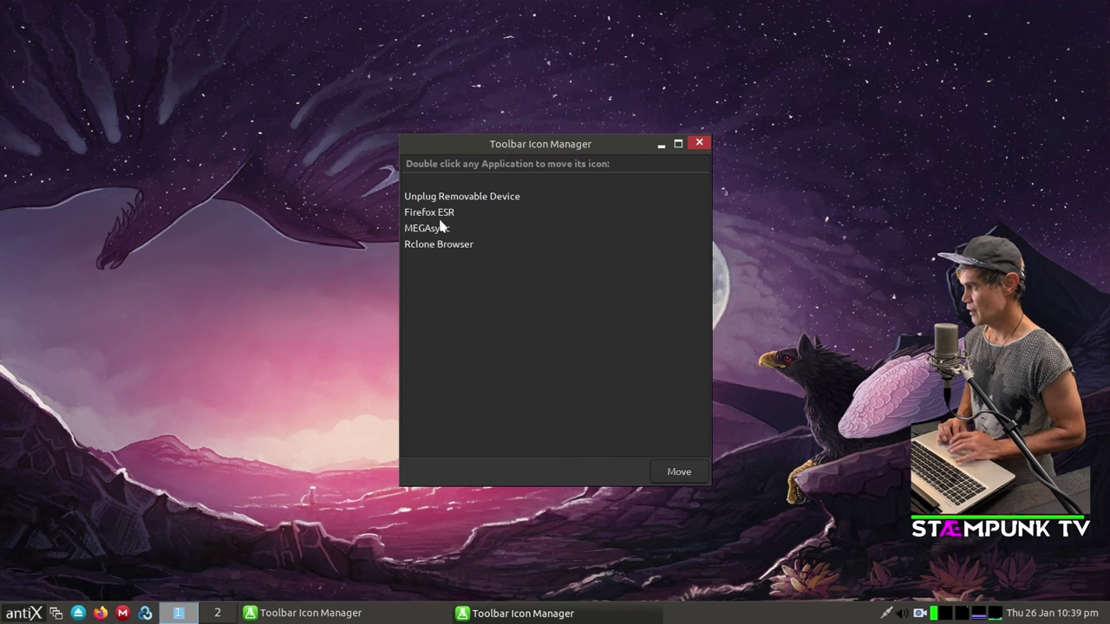
click(437, 216)
click(677, 472)
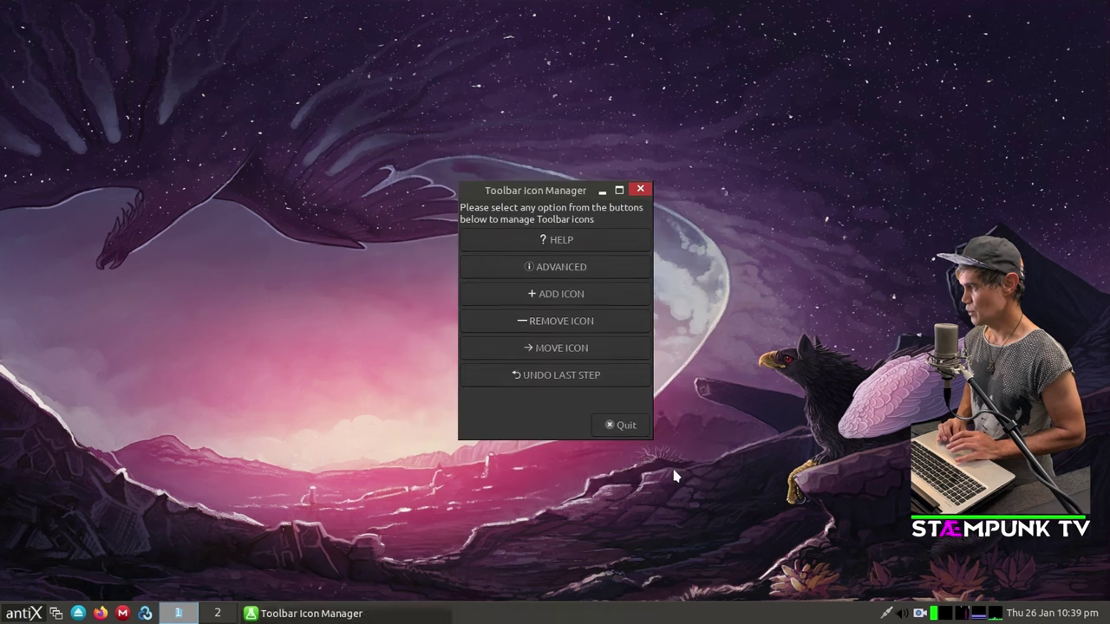
click(629, 311)
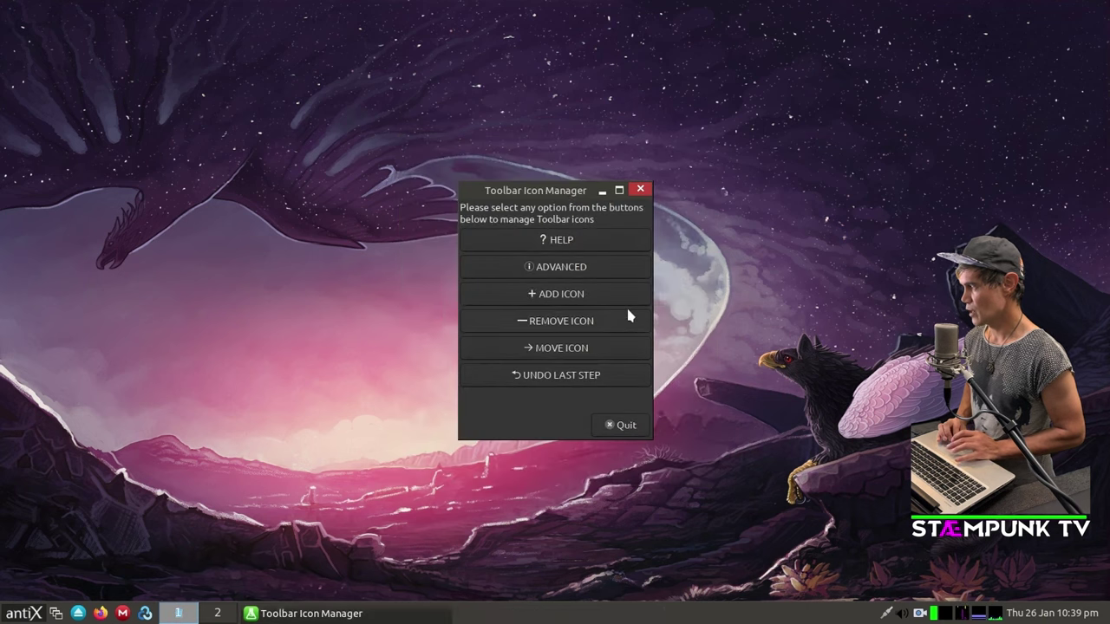
click(628, 310)
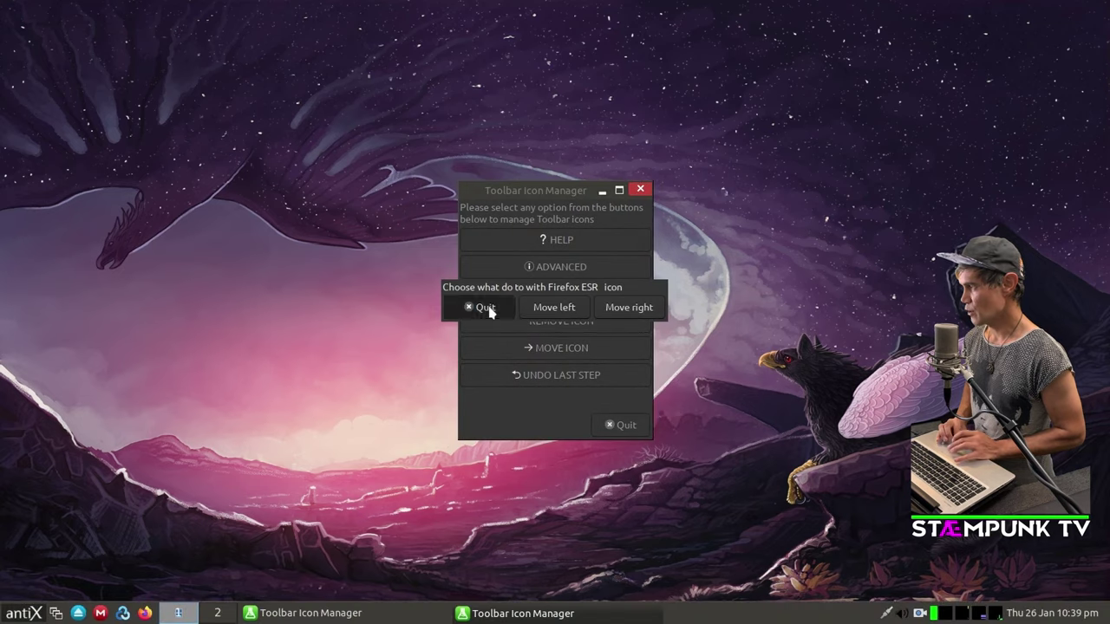
click(486, 309)
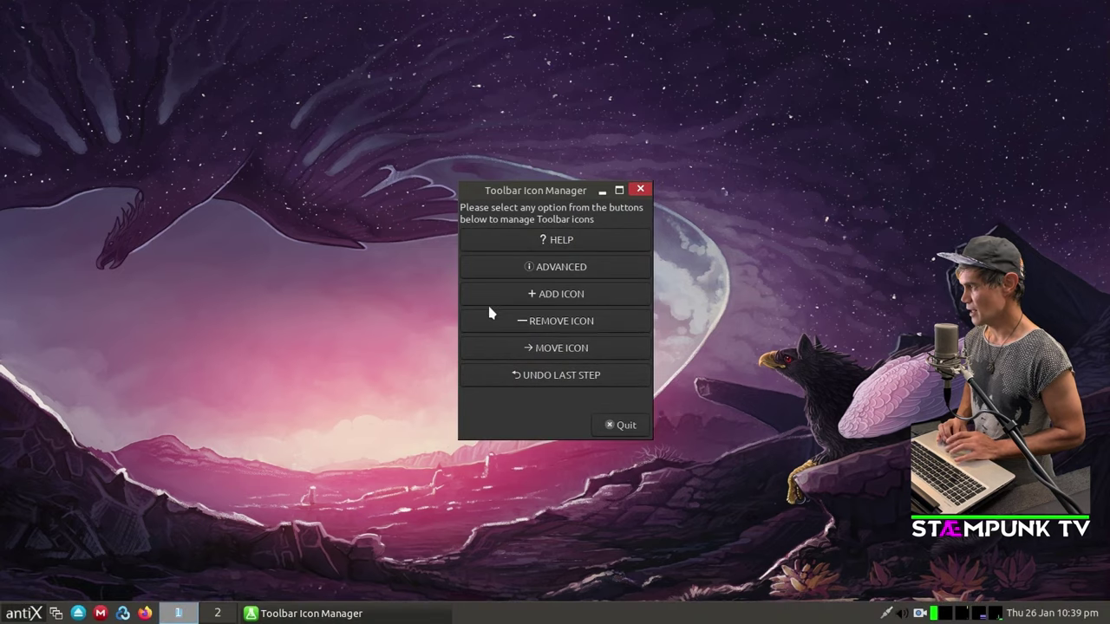
click(625, 426)
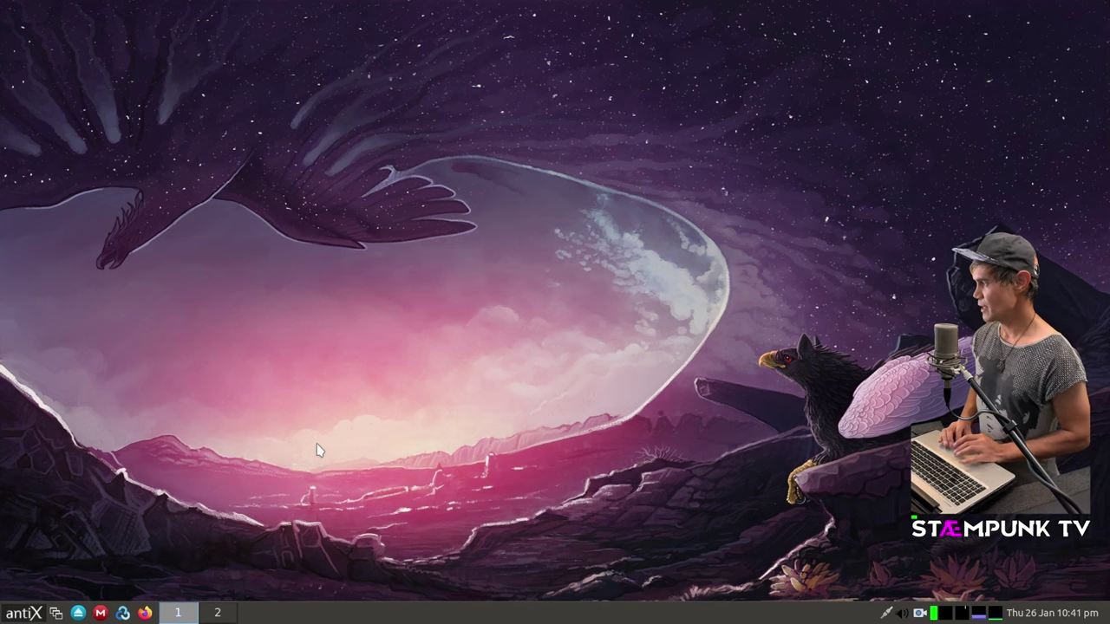
Show the antiX start menu's Personal submenu with its help video and simplescreenrecorder entries
click(30, 615)
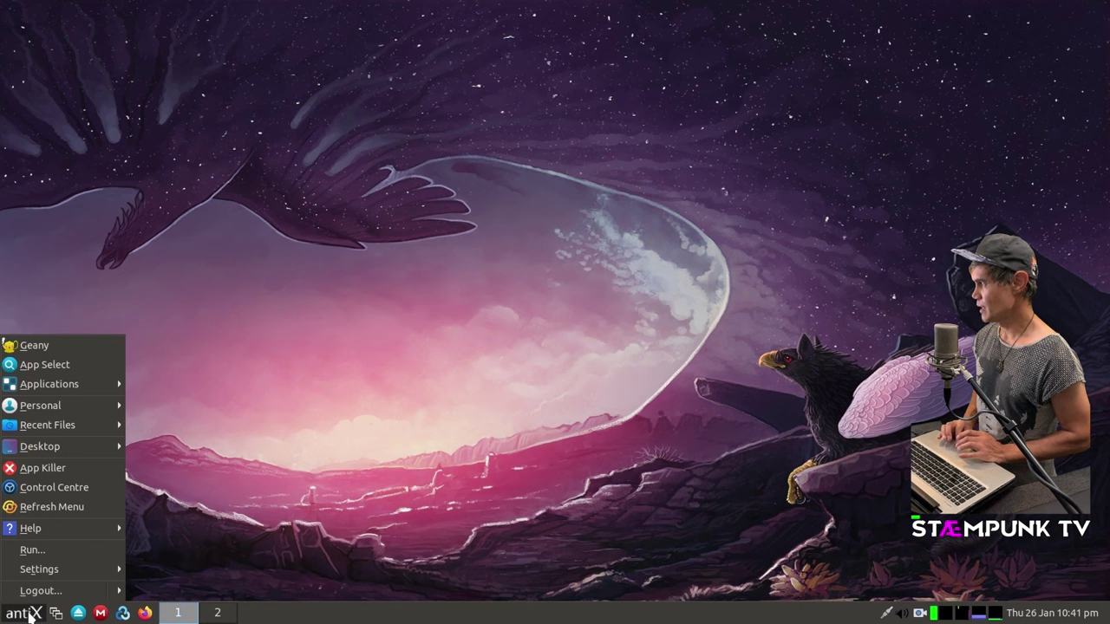
mouse_move(59, 405)
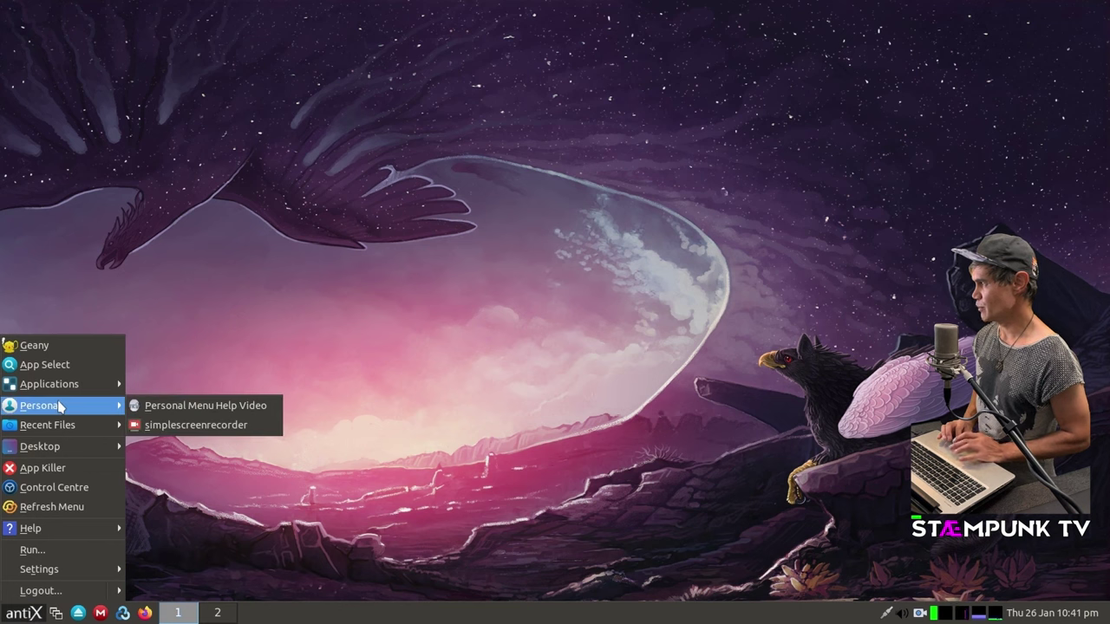
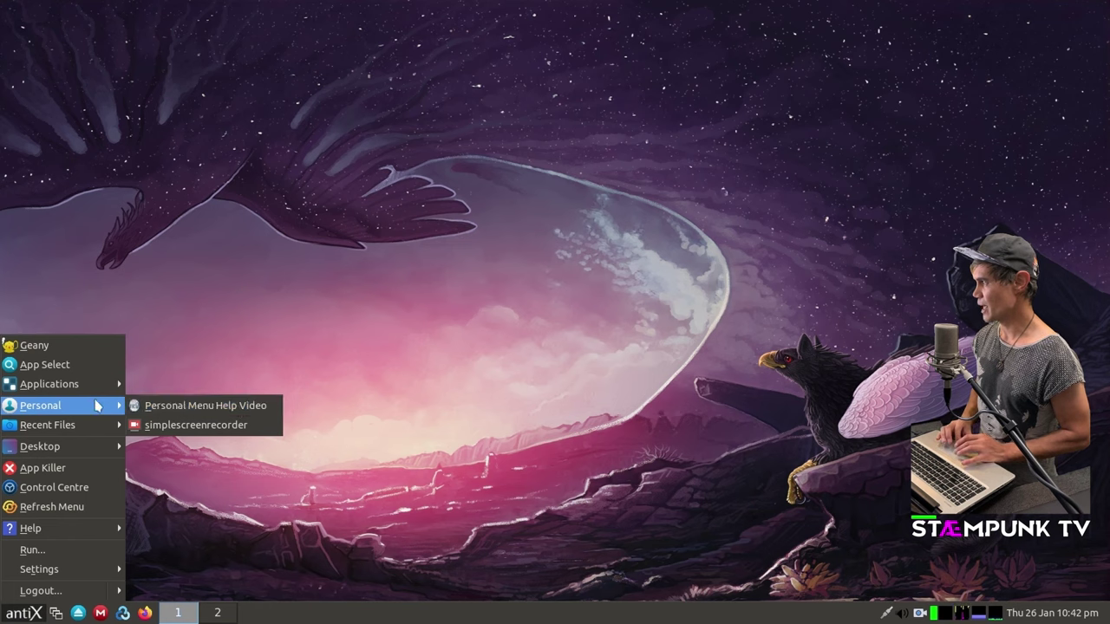
Launch the Personal Menu Editor from the antiX applications menu
mouse_move(83, 389)
mouse_move(186, 387)
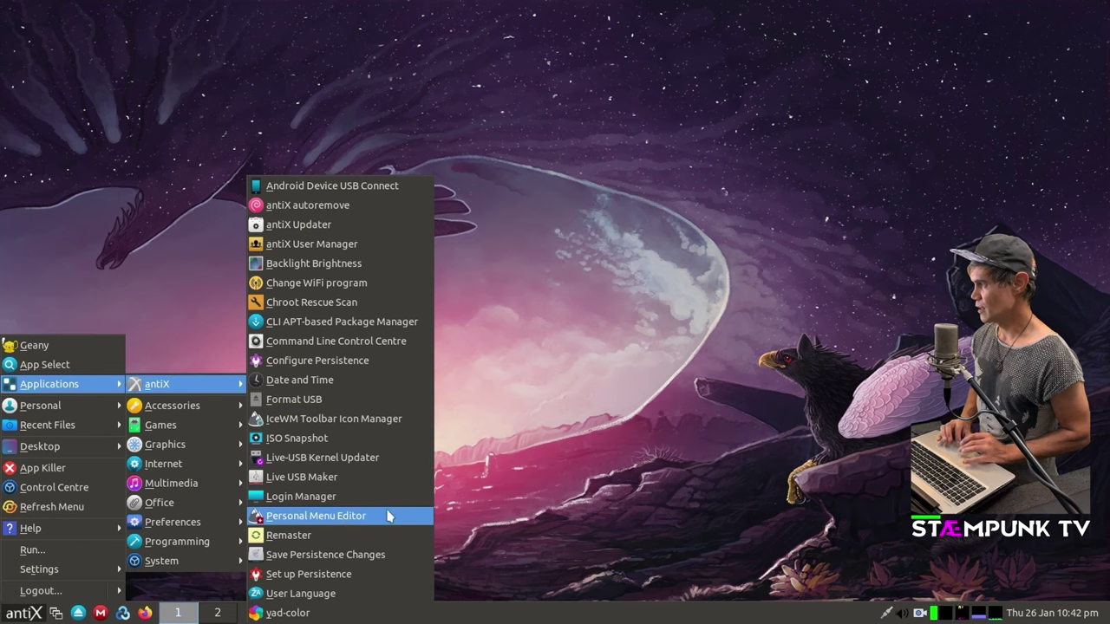
click(388, 517)
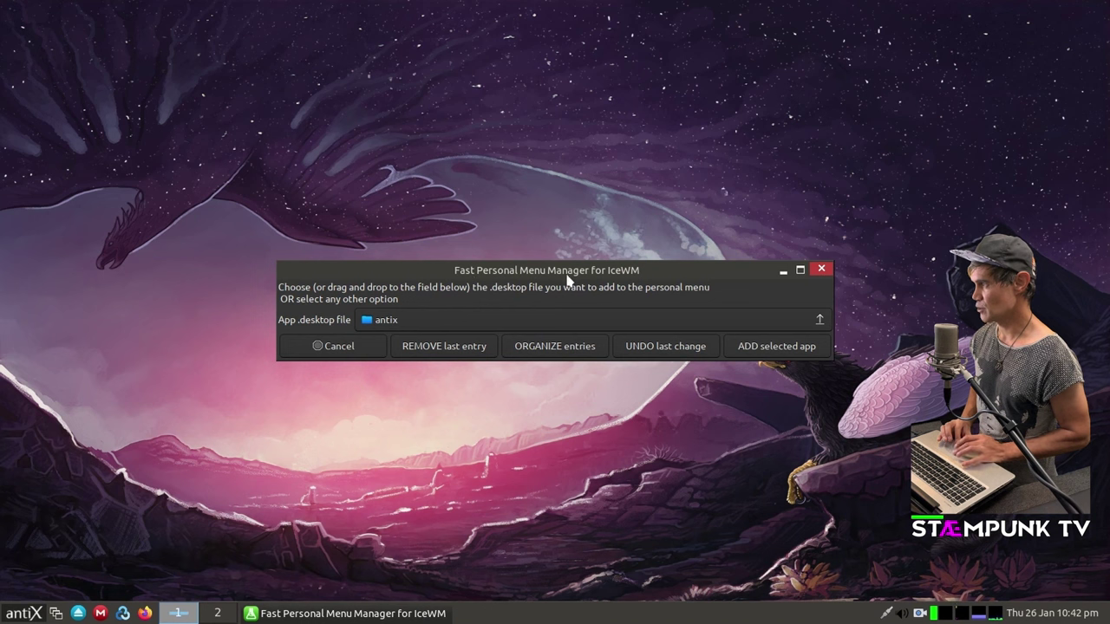
click(23, 613)
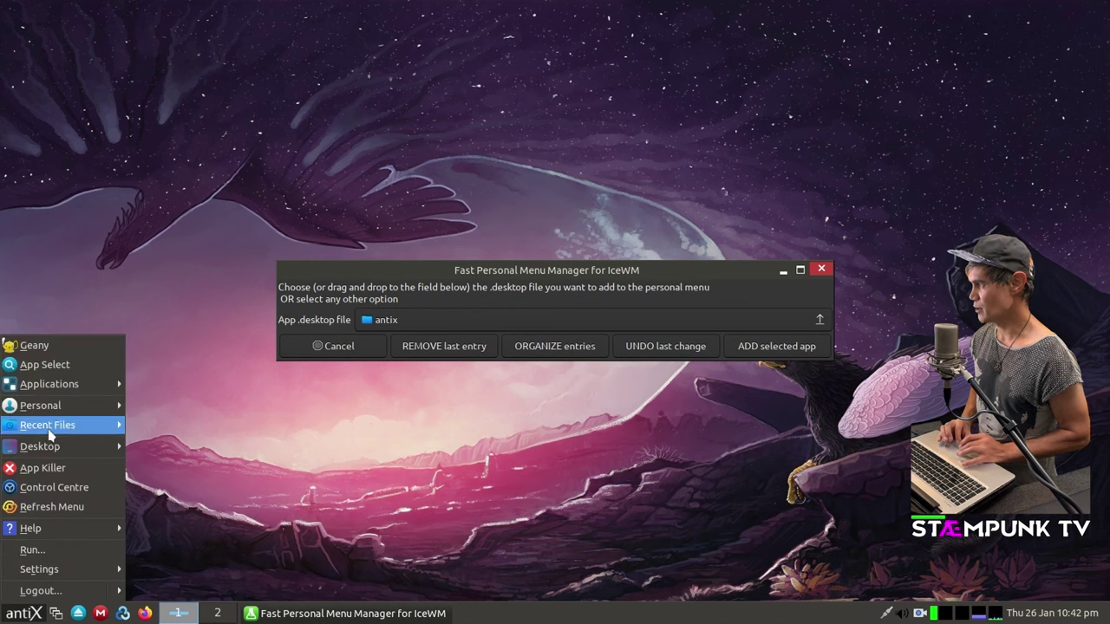
click(450, 327)
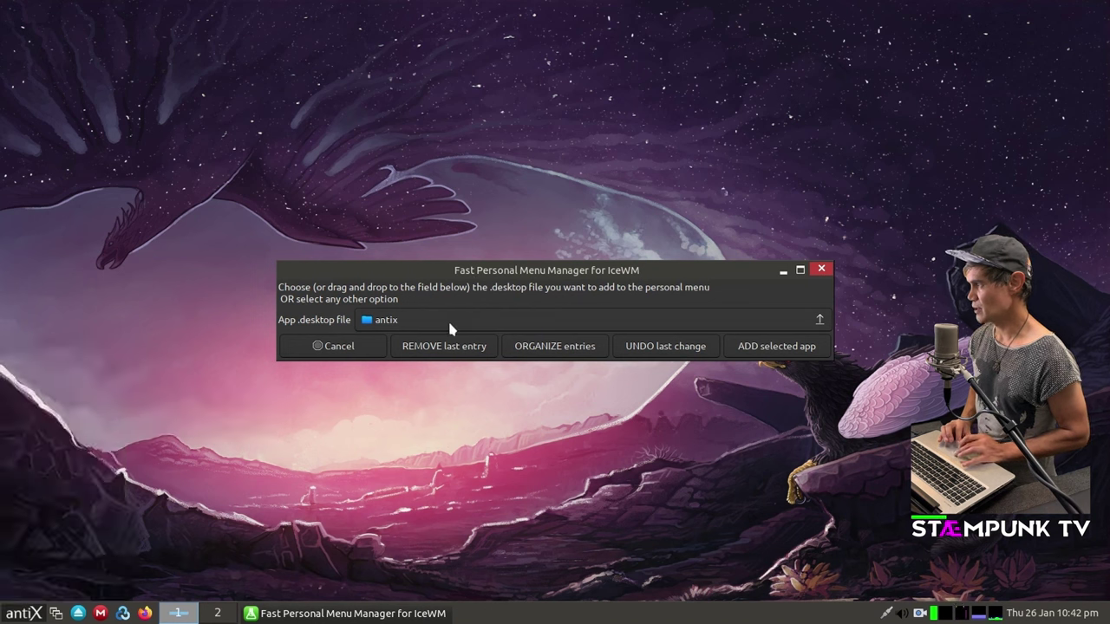
Pick fast_personal_menu_editor.desktop from the antix launchers folder as the app file
click(452, 326)
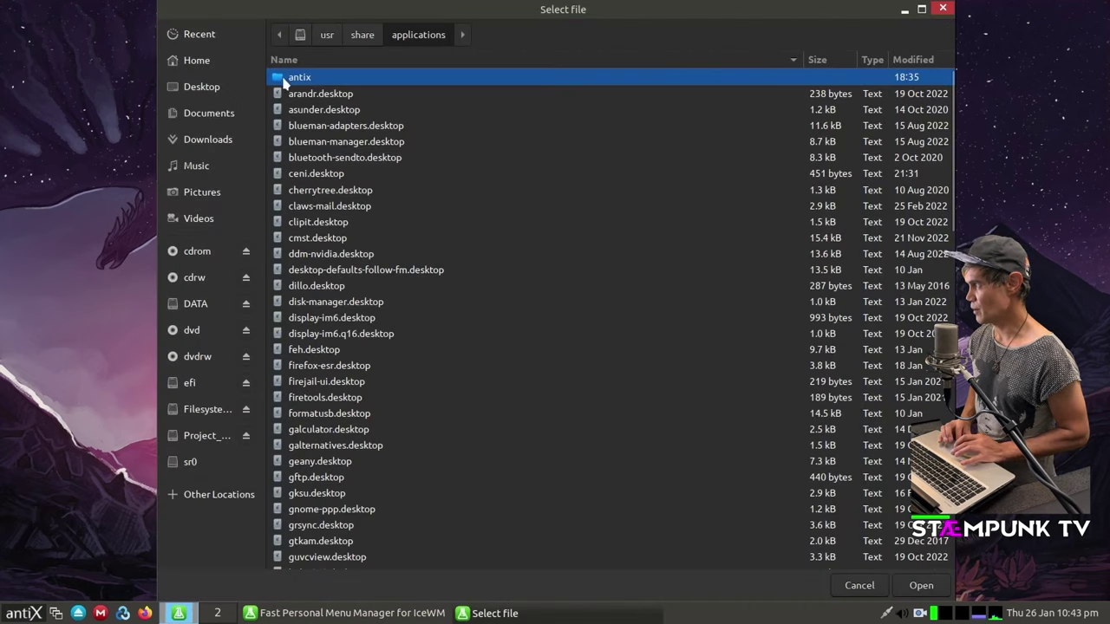
double_click(277, 78)
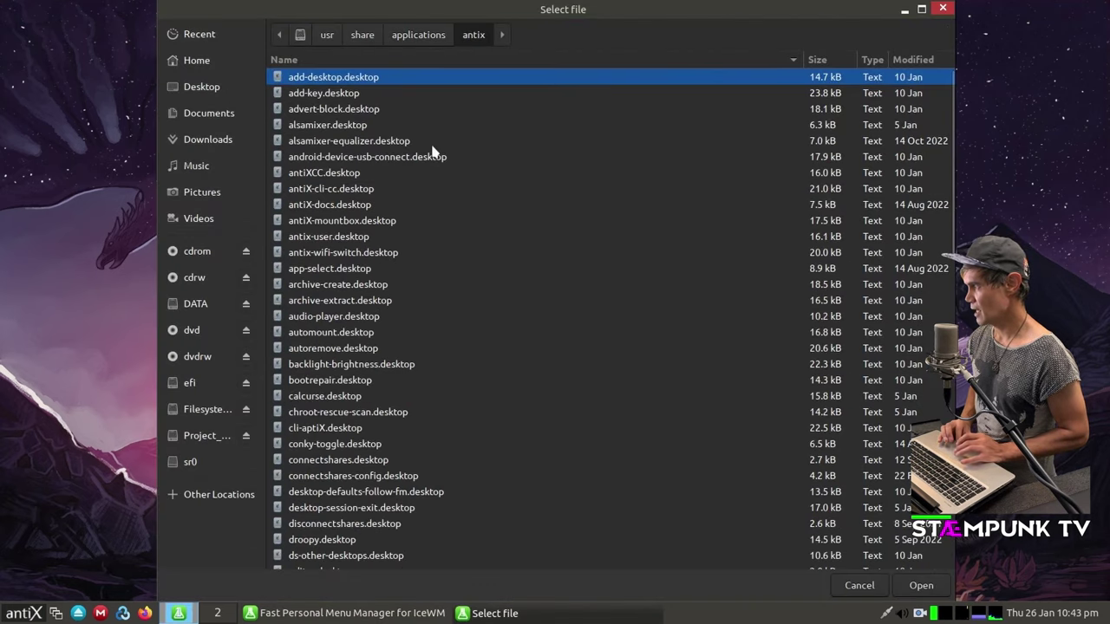
scroll(433, 148, down, 3)
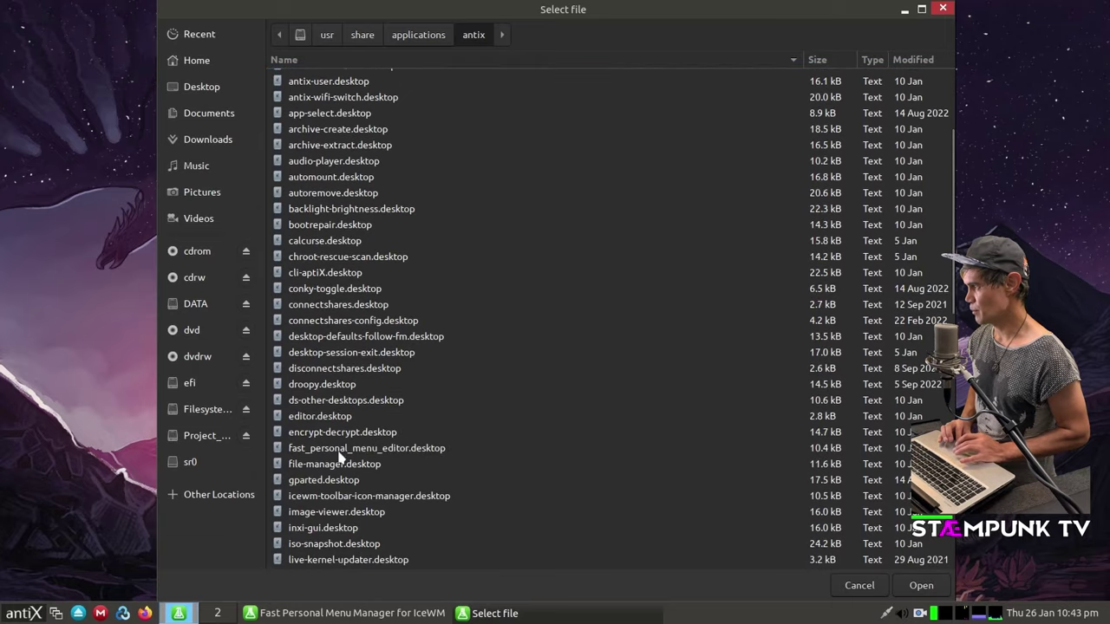
click(370, 448)
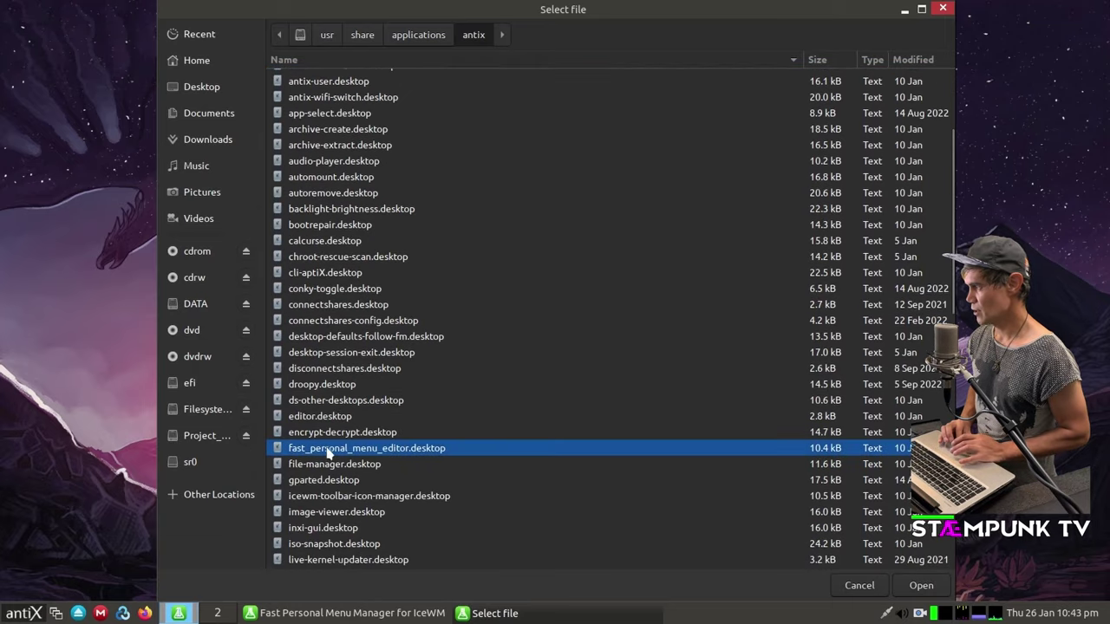
double_click(326, 449)
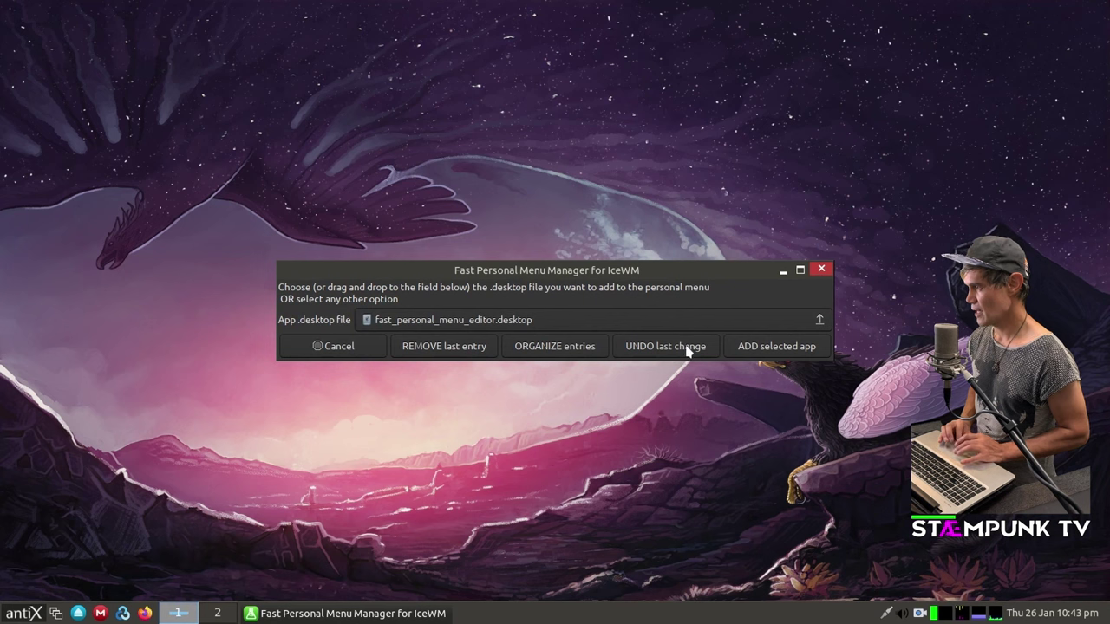
Add the menu editor launcher to Personal and relaunch the personal menu manager
click(752, 348)
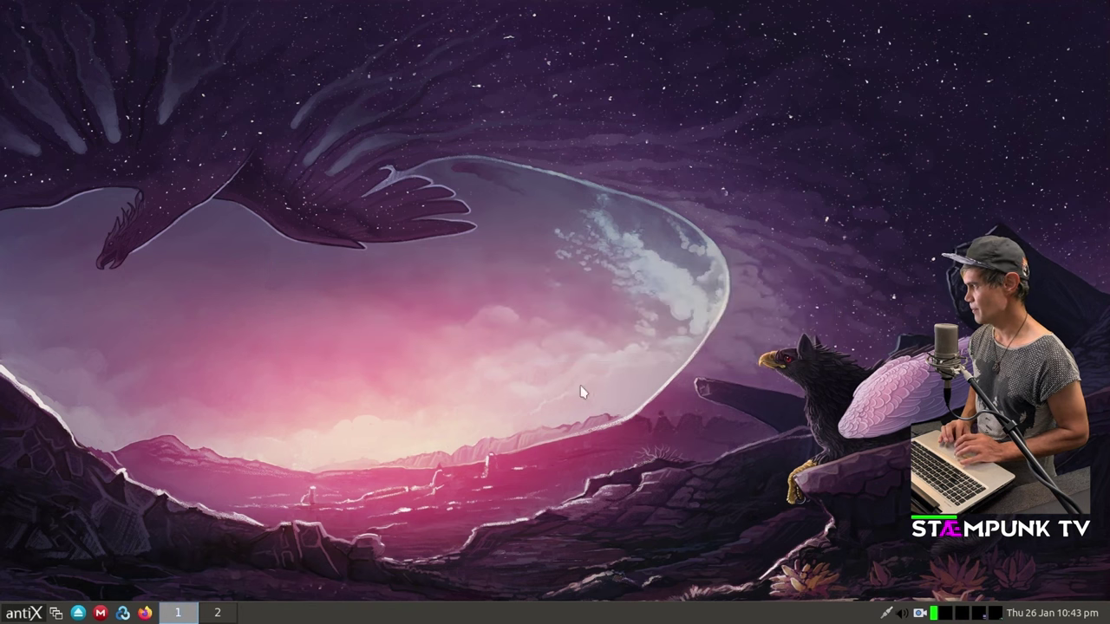
click(24, 613)
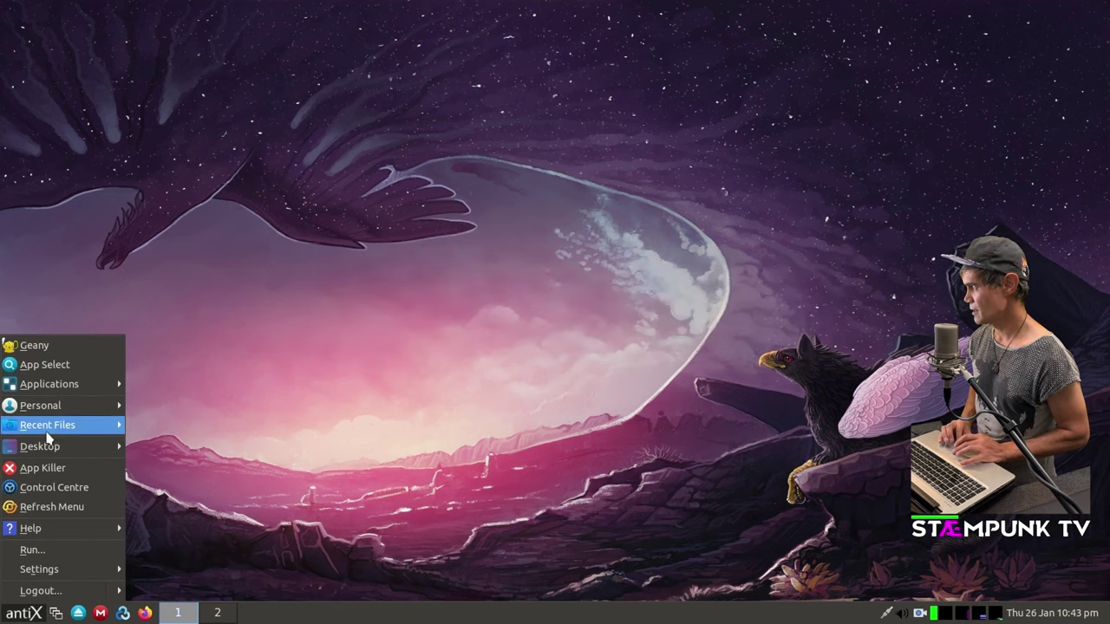
mouse_move(53, 412)
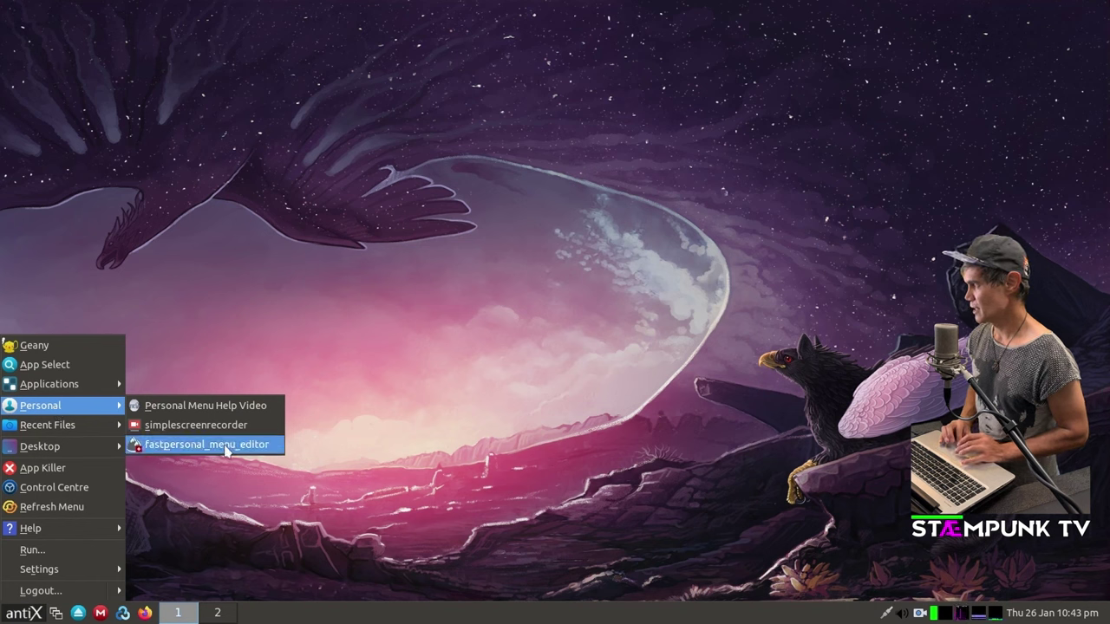
click(225, 446)
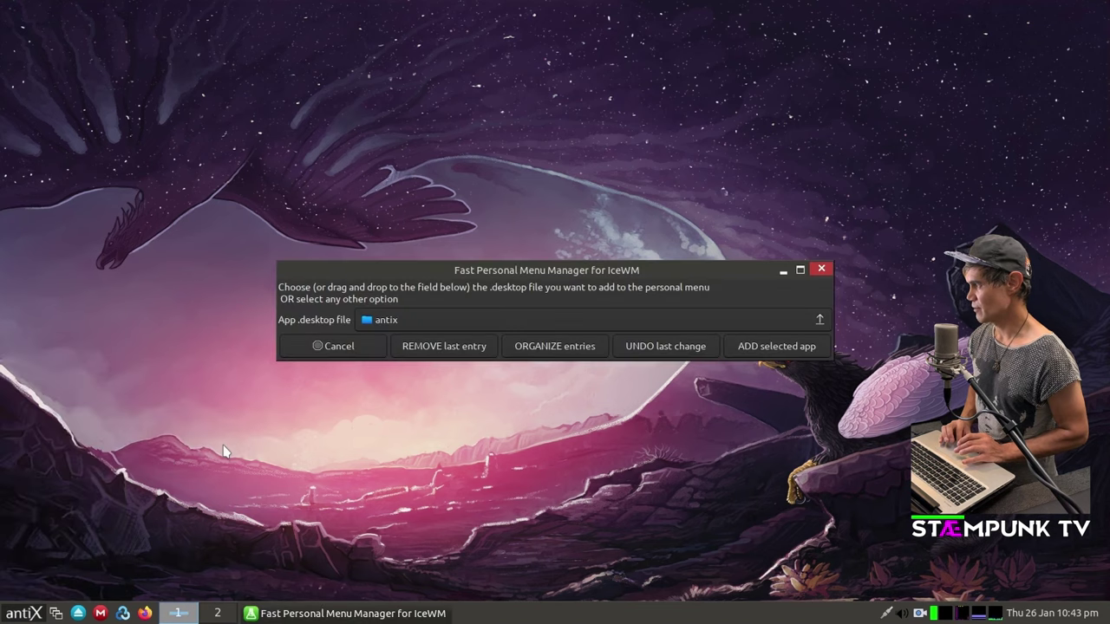
Add libreoffice-writer.desktop from /usr/share/applications to the Personal menu
click(511, 319)
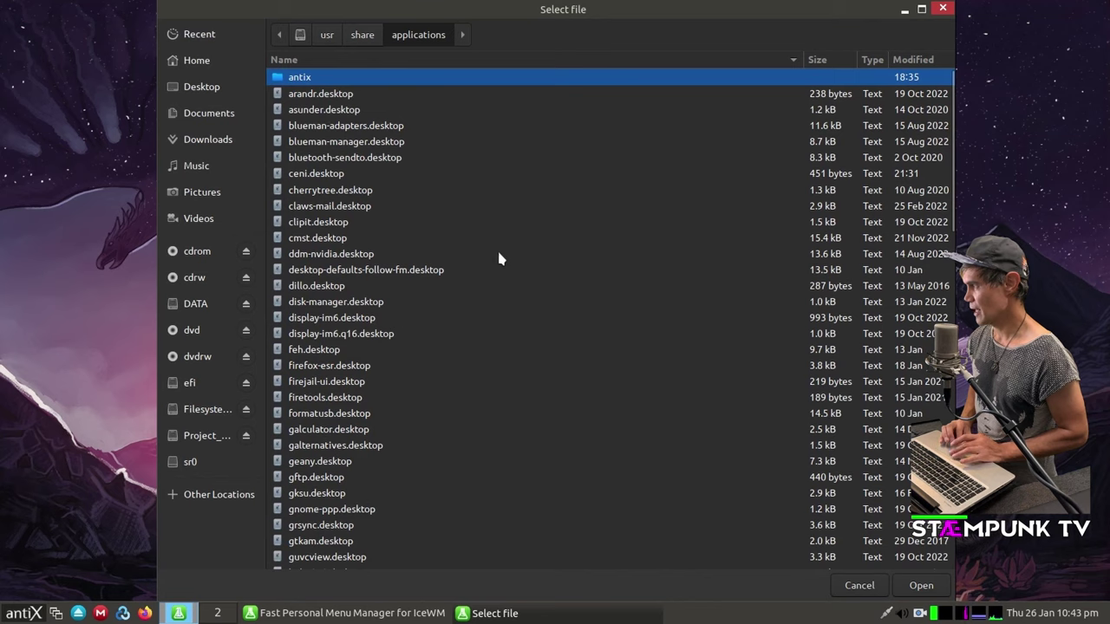
scroll(498, 258, down, 10)
scroll(499, 257, down, 1)
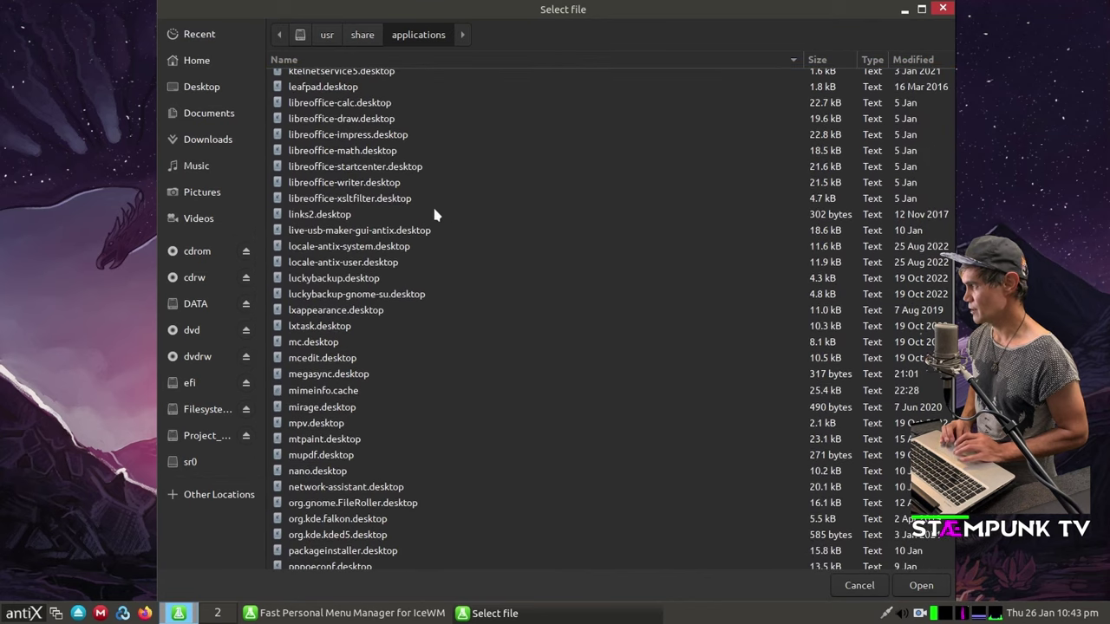
scroll(504, 259, up, 4)
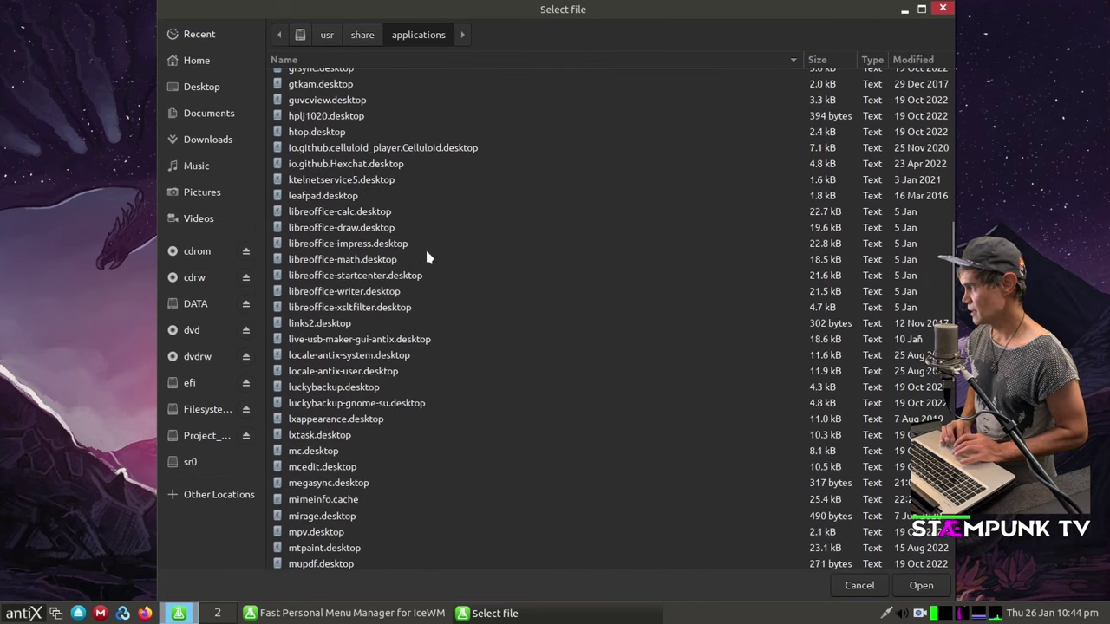
click(353, 295)
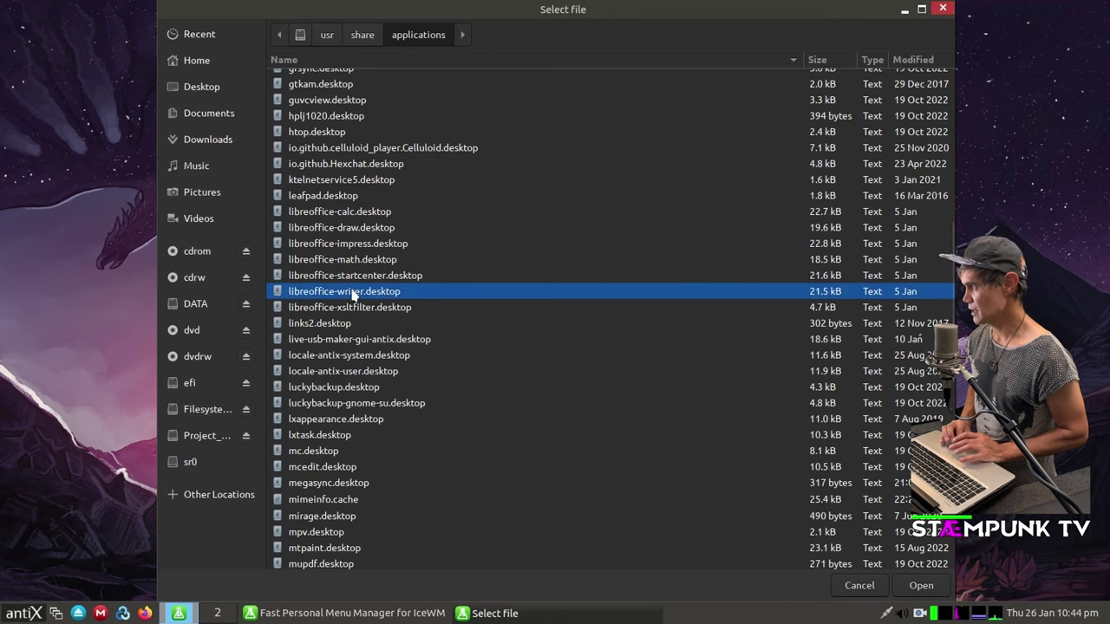
key(Return)
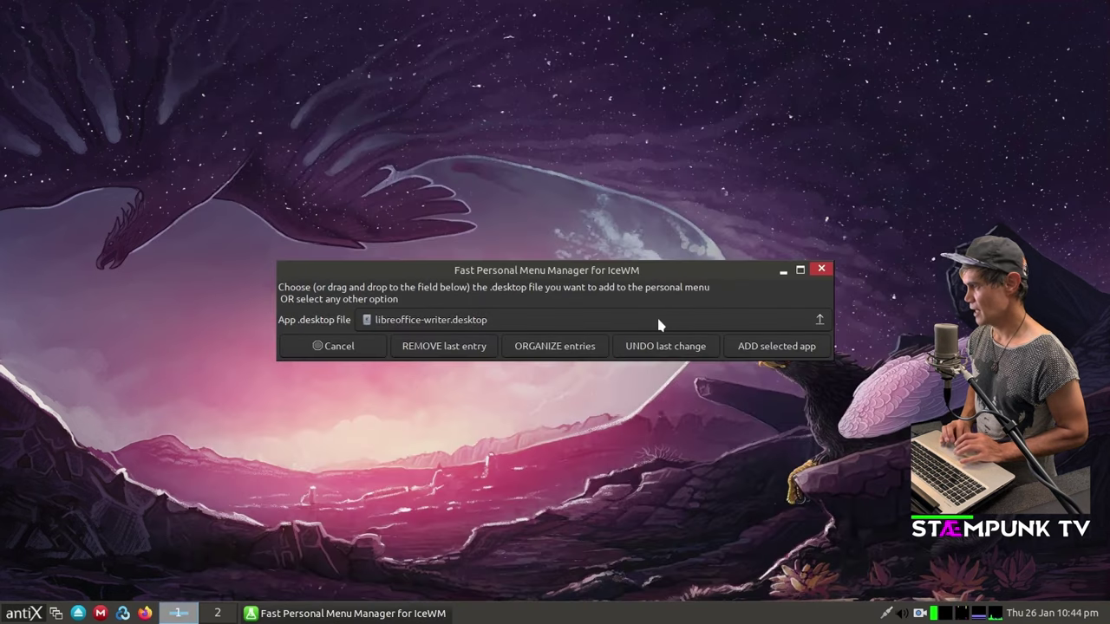
click(744, 347)
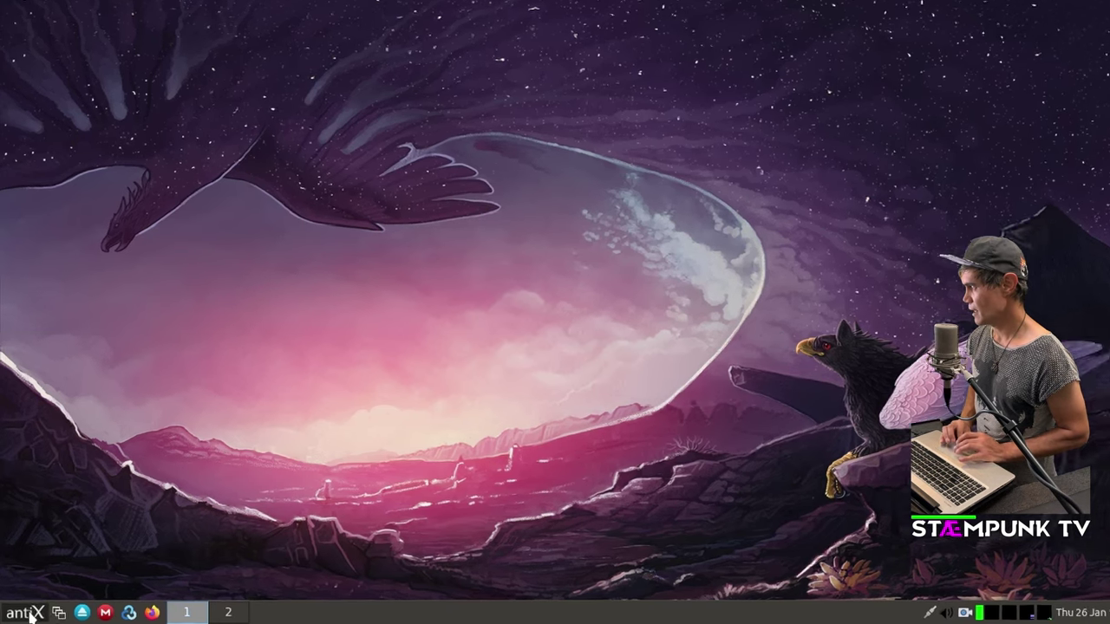
Launch fastpersonal_menu_editor from the Personal menu, which now lists libreoffice-writer
click(24, 613)
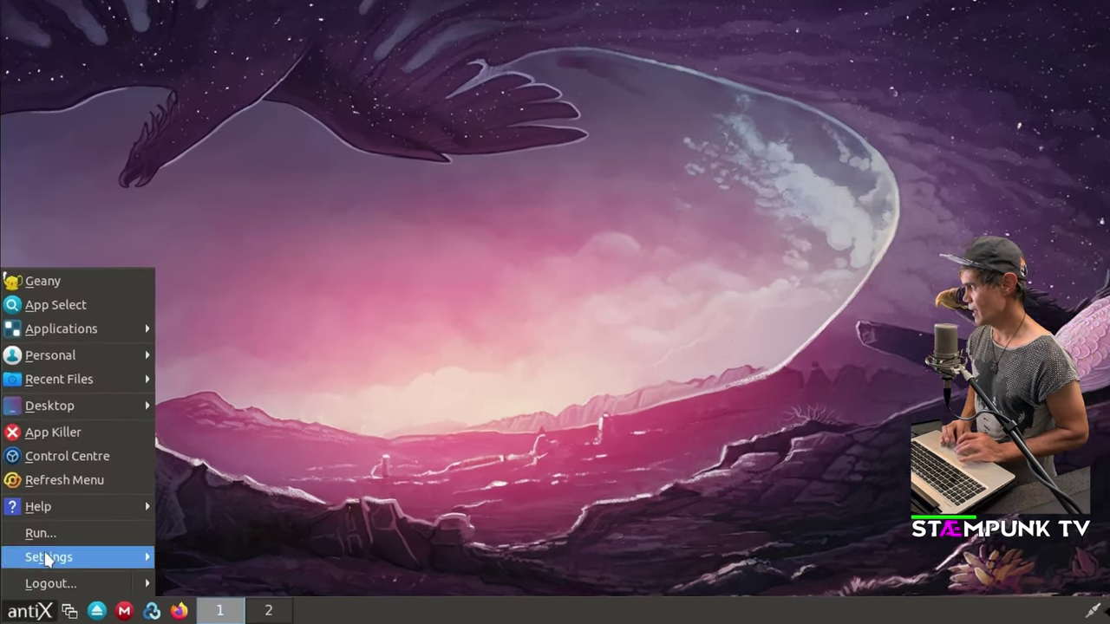
mouse_move(74, 409)
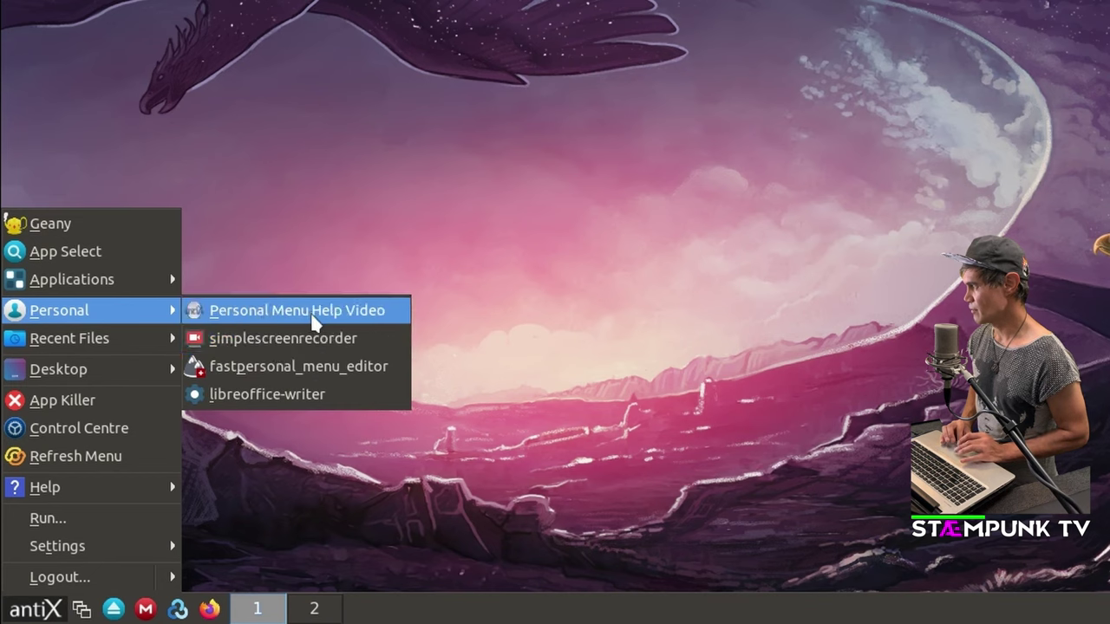
click(292, 375)
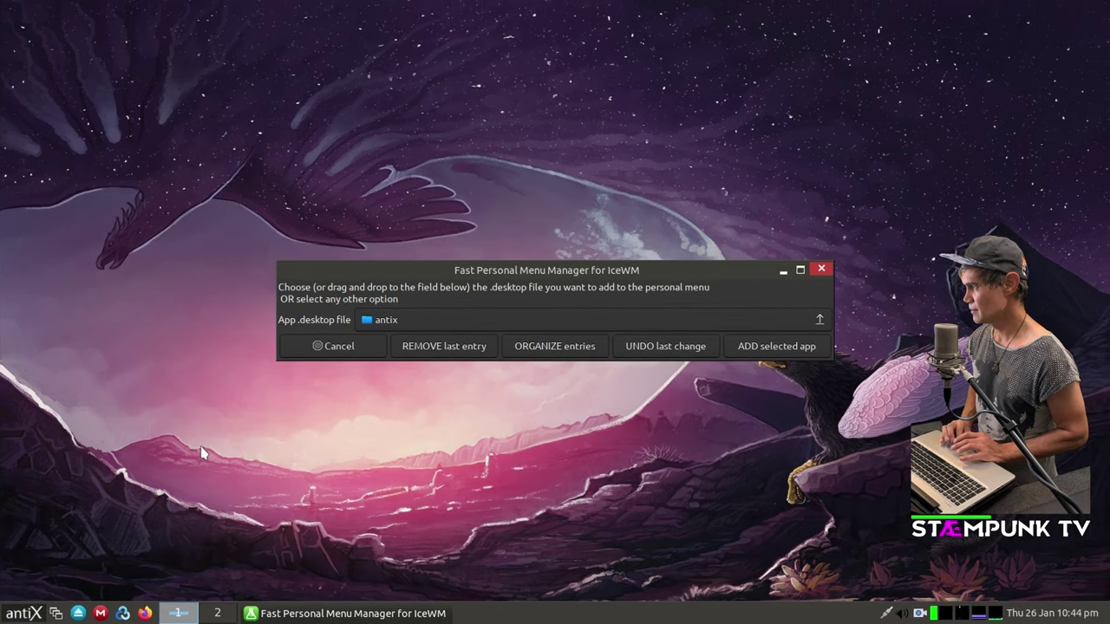
Open the menu config in Geany via ORGANIZE entries, tile it right, and open Kora scalable icons
click(548, 346)
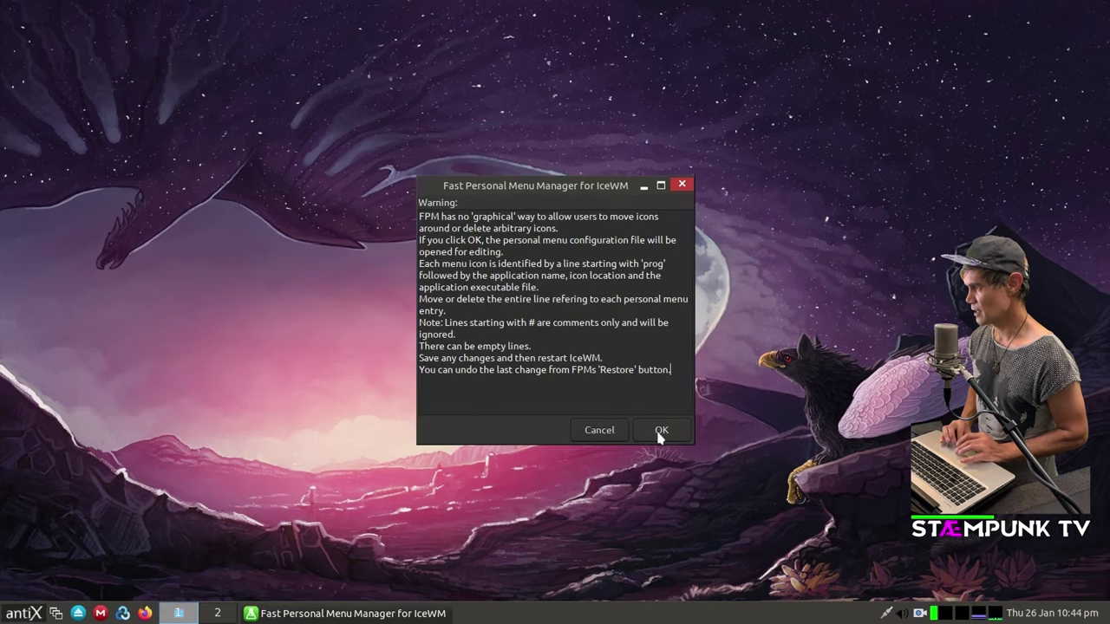
click(658, 431)
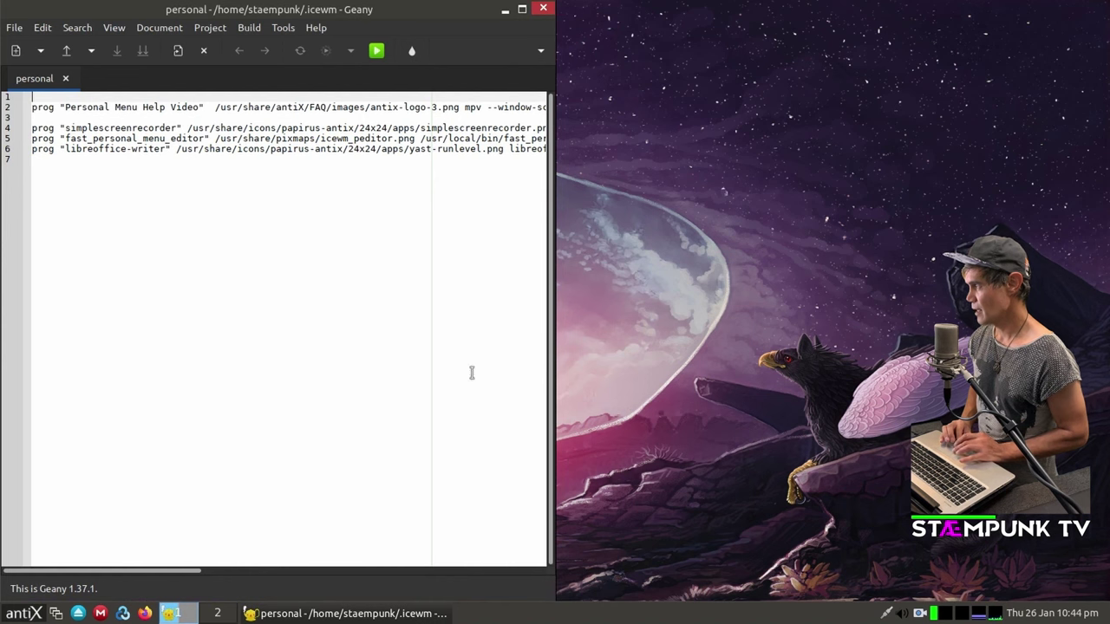
key(super+Right)
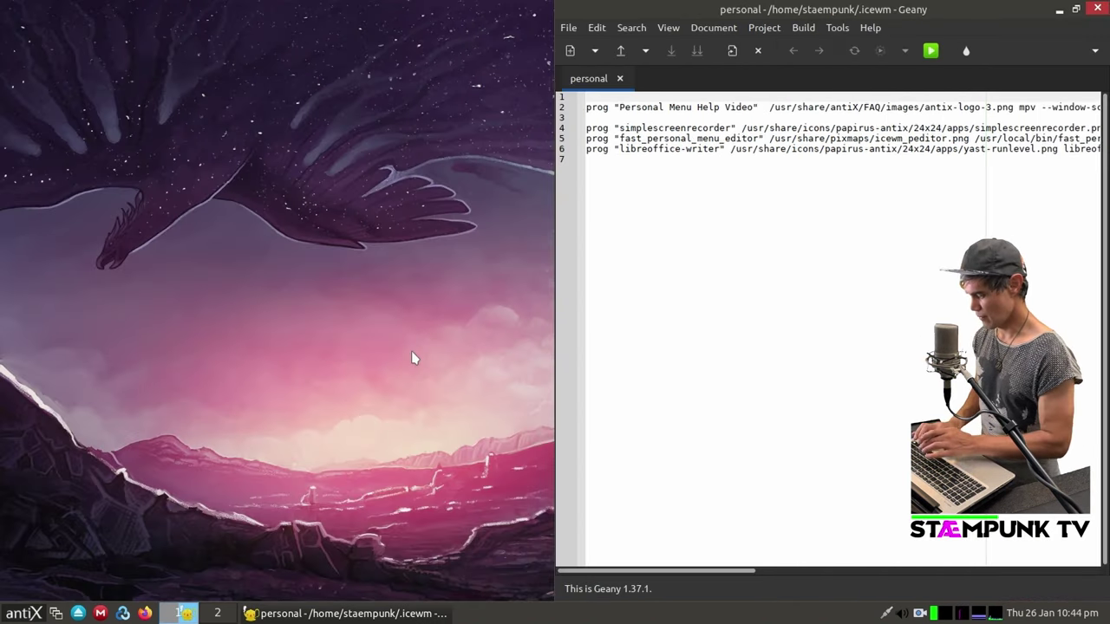
key(super+f)
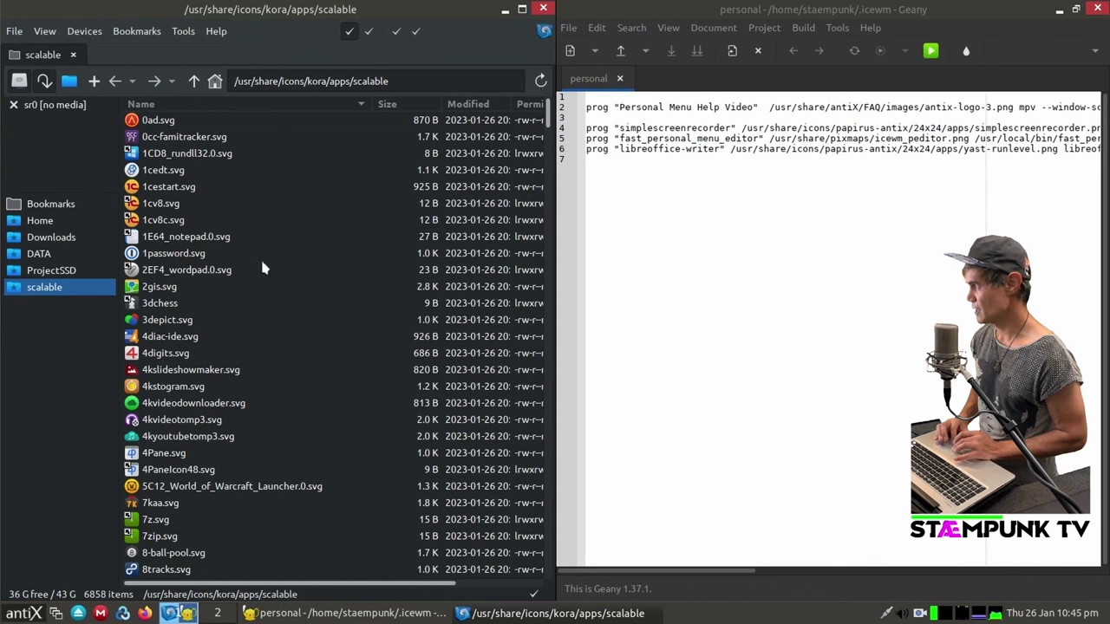
Find libreoffice3-writer.svg and jump to the real file it links to
click(206, 272)
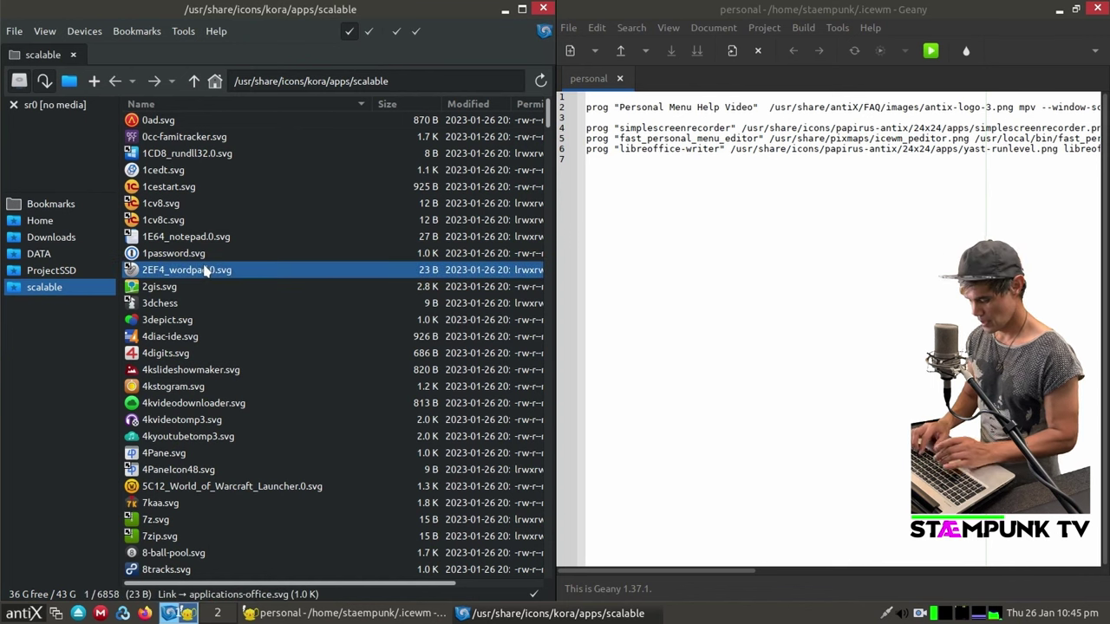
text(libre)
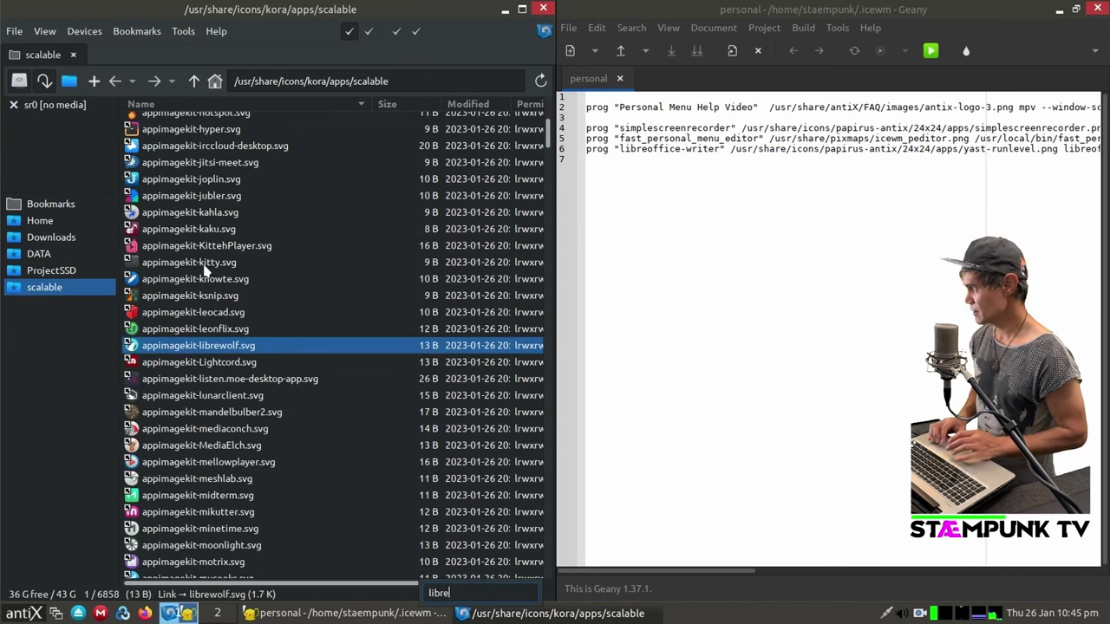
text(off)
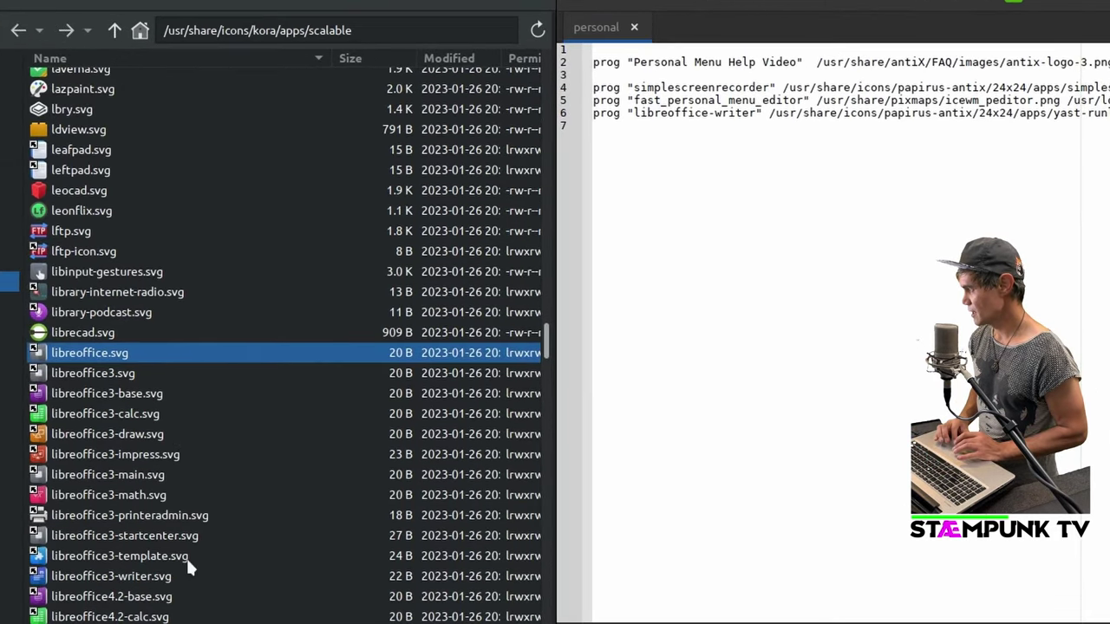
click(139, 580)
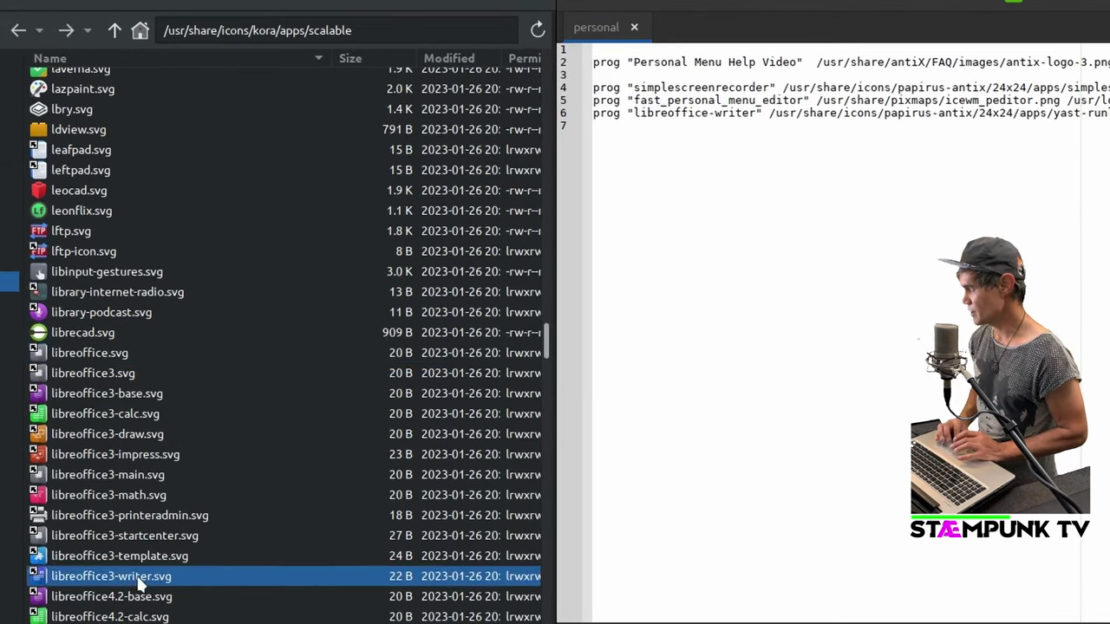
right_click(79, 576)
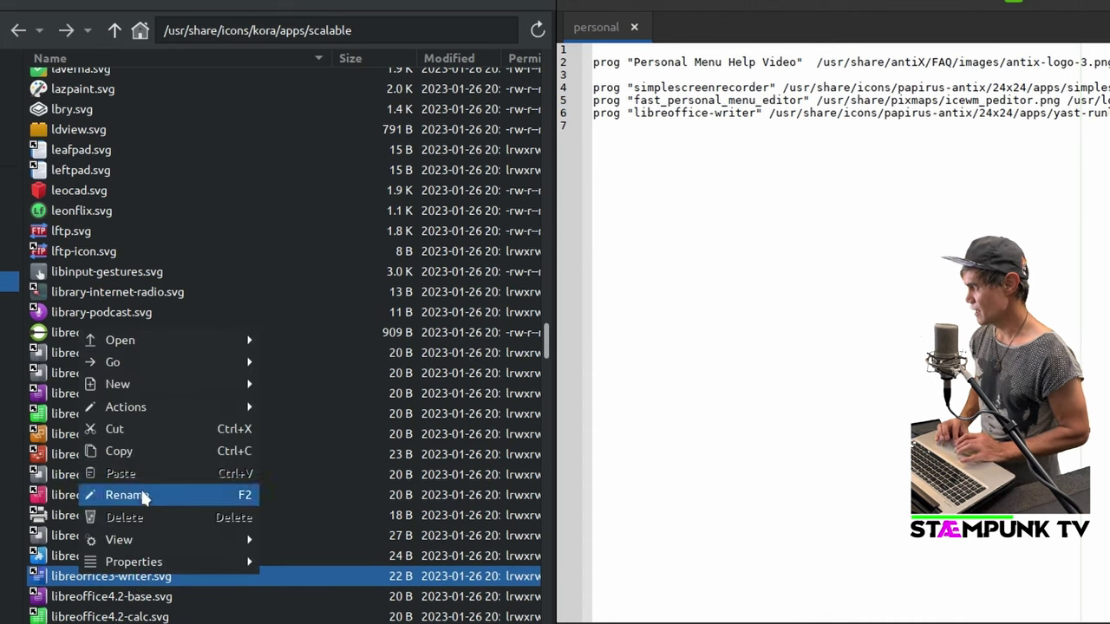
mouse_move(152, 364)
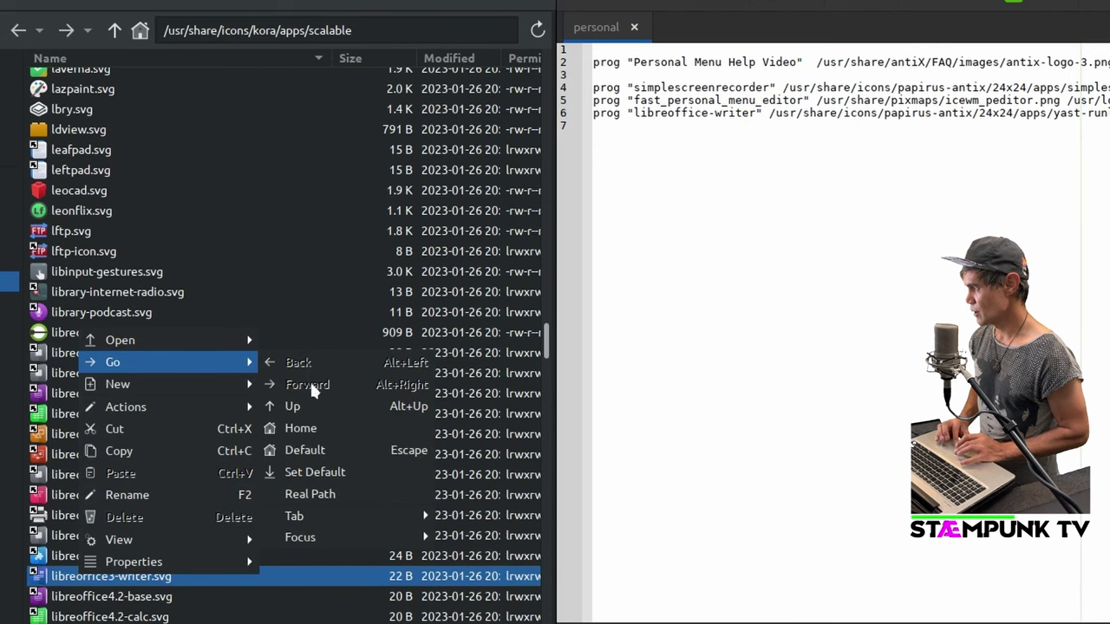
click(326, 493)
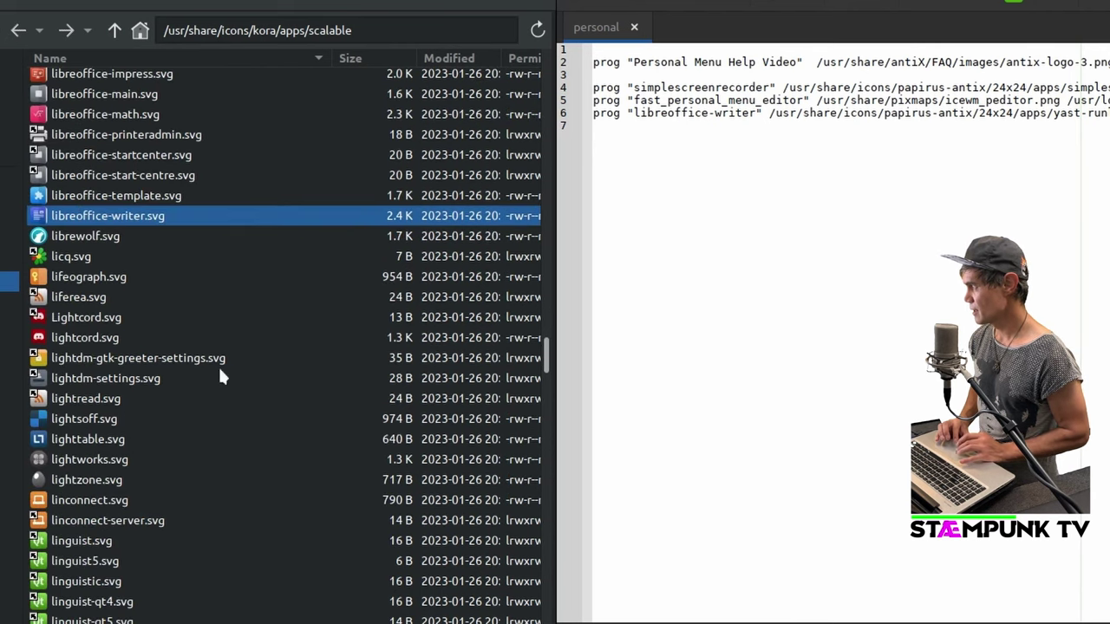
Copy the full path of libreoffice-writer.svg
right_click(108, 223)
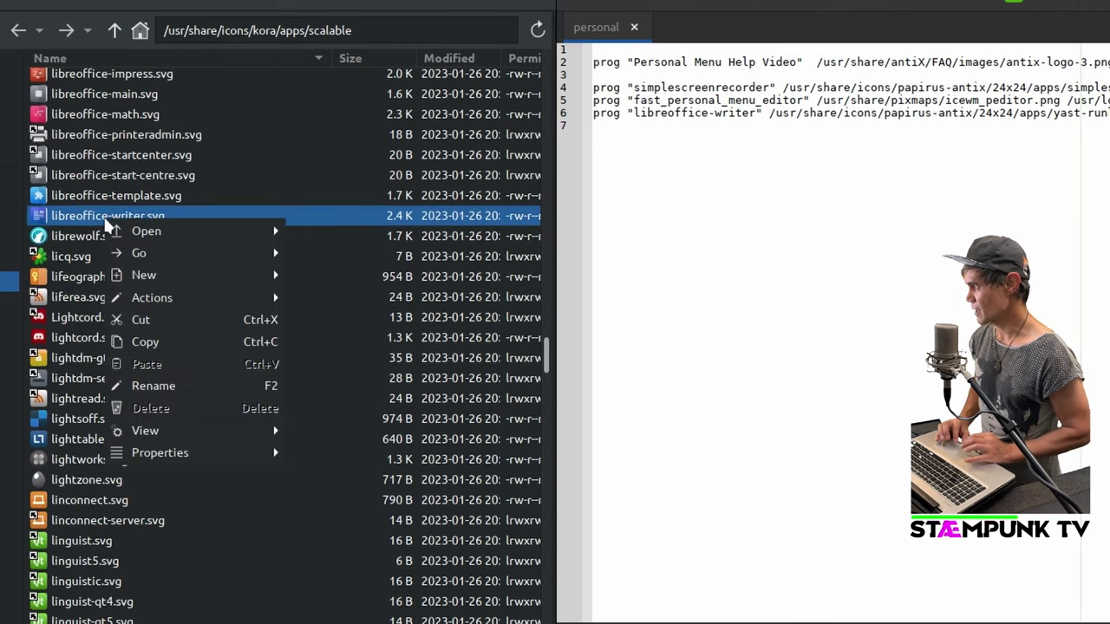
mouse_move(178, 301)
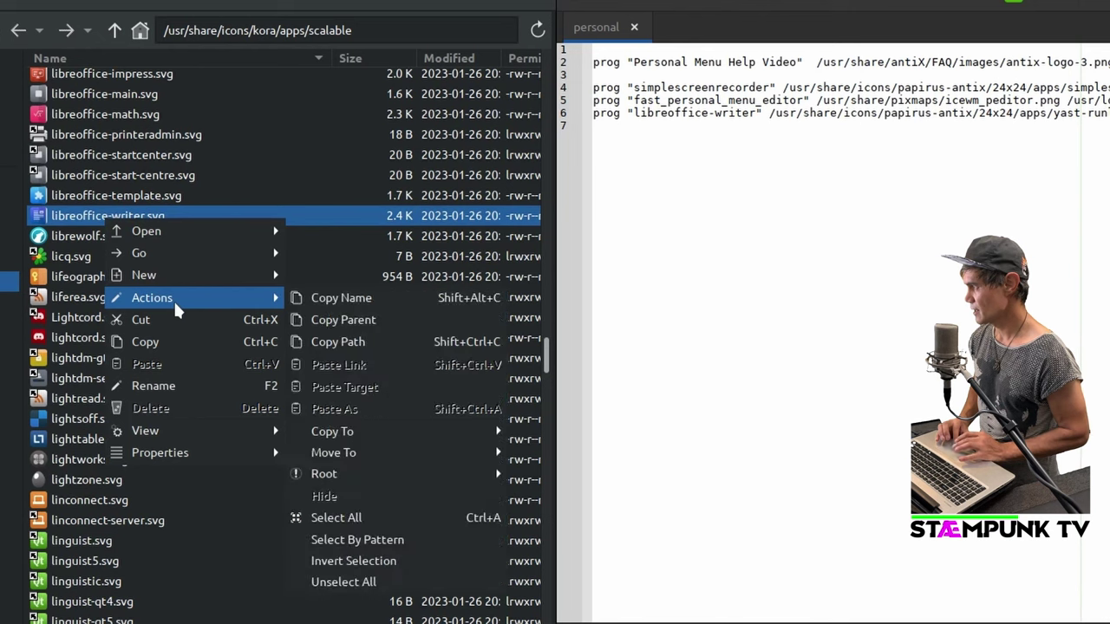
click(347, 340)
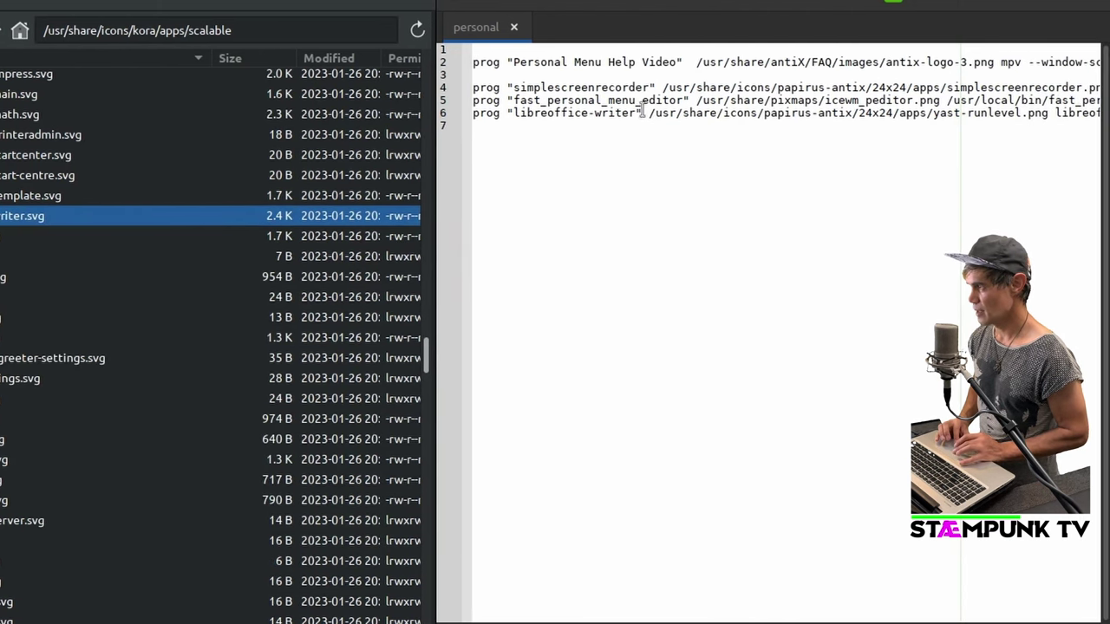
Paste the Kora libreoffice-writer.svg path as line 6's icon without quotes, and delete the label's lowercase l
drag(669, 113, 643, 115)
click(1011, 158)
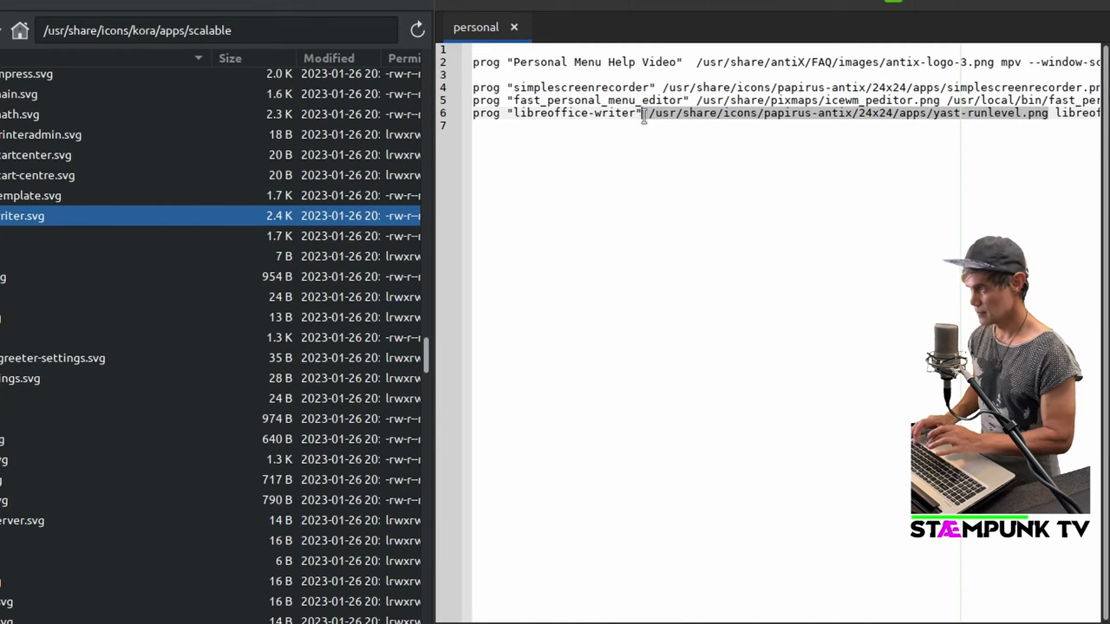
key(ctrl+v)
key(BackSpace)
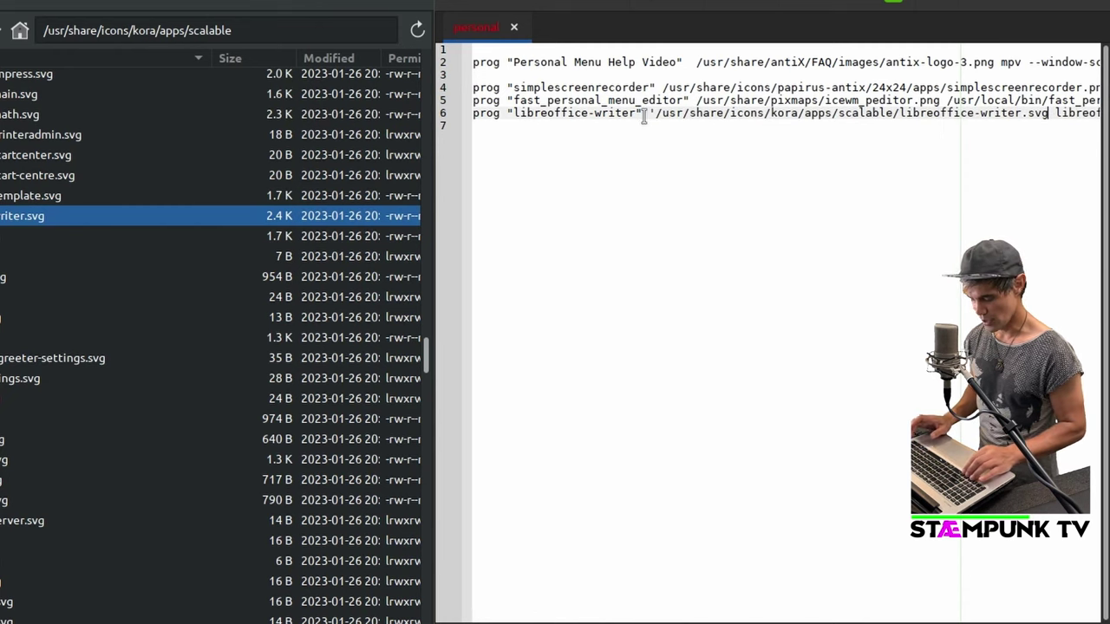
key(ctrl+Left)
key(ctrl+Left)
key(ctrl+Left)
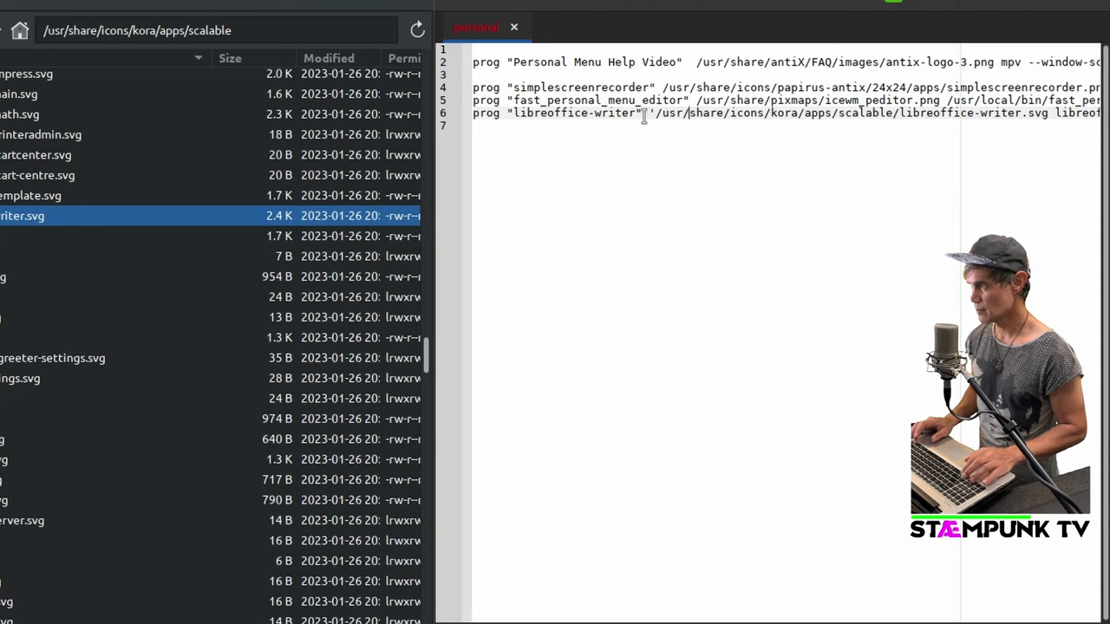
key(BackSpace)
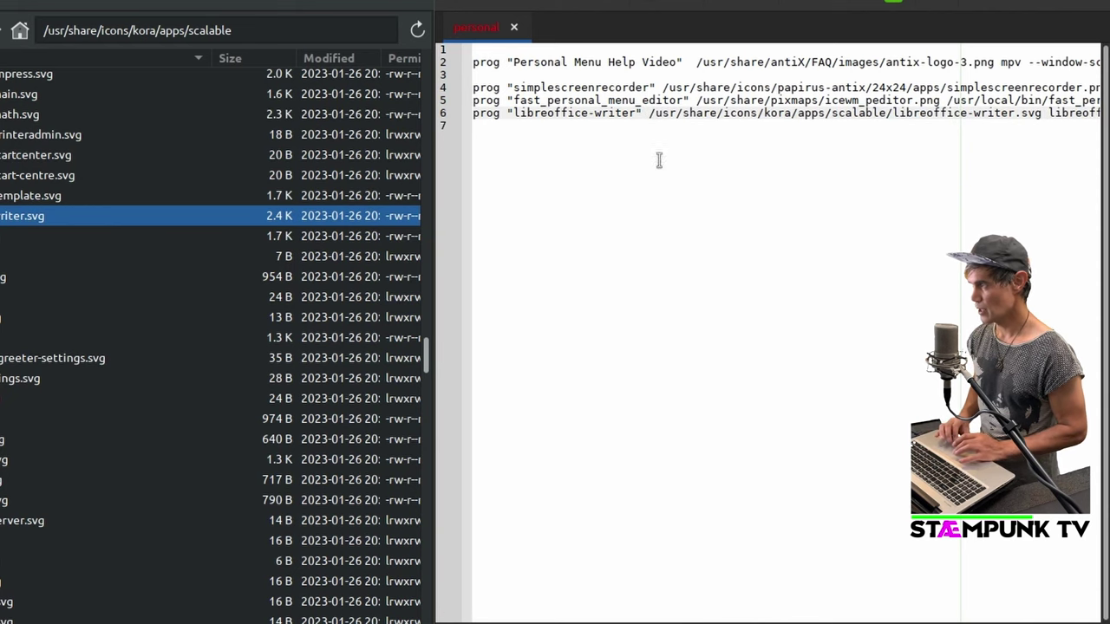
click(520, 113)
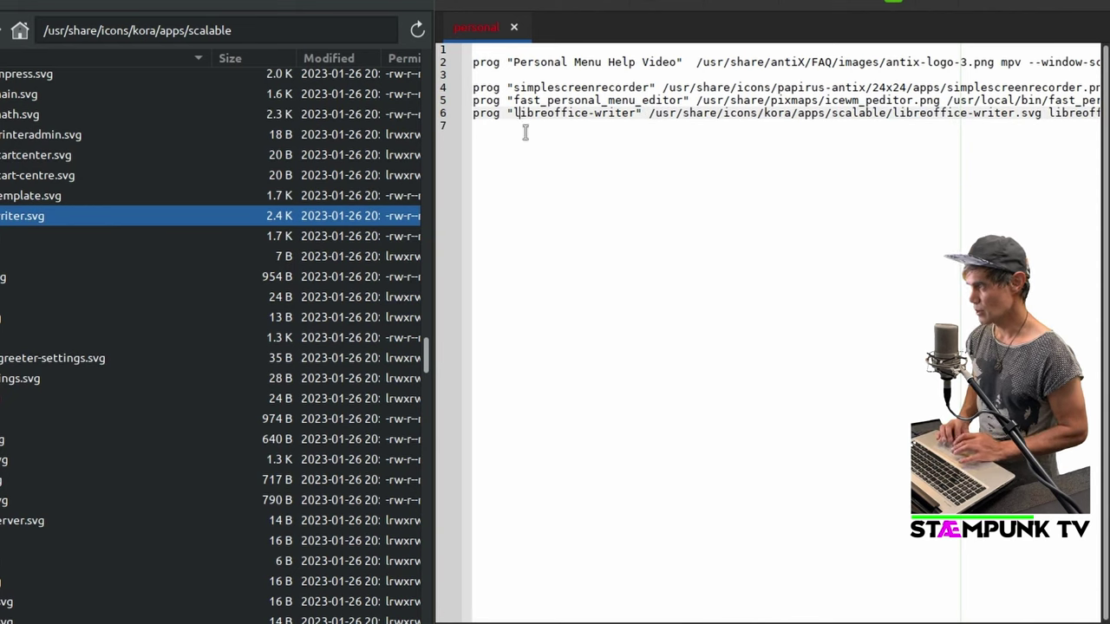
key(BackSpace)
Change line 6's label to "Libreoffice Writer"
text(L)
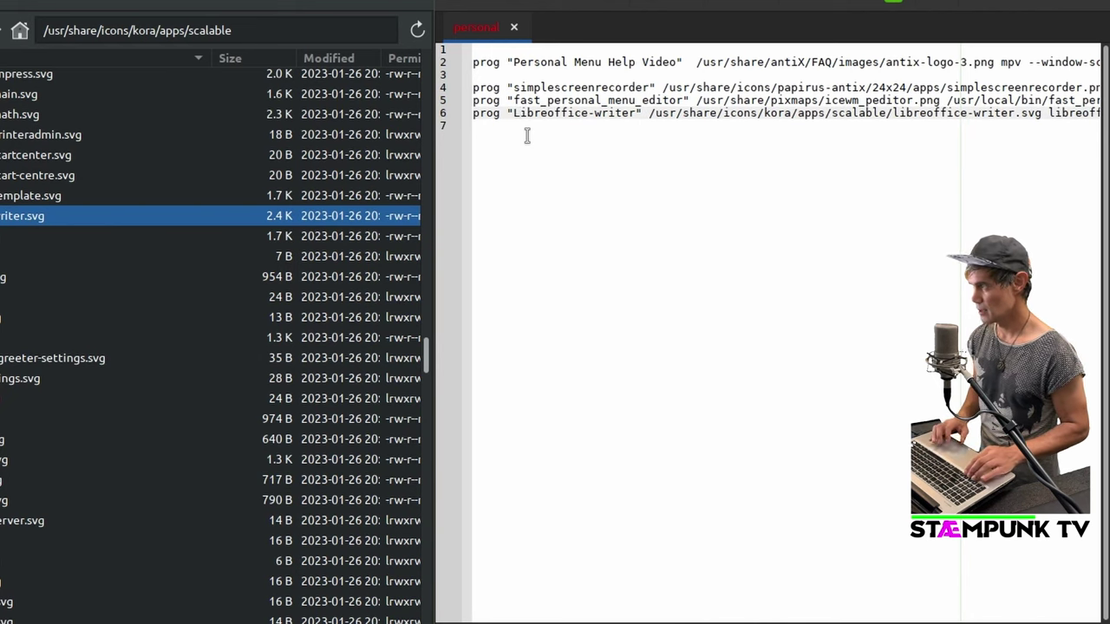
key(Right)
key(Right)
key(Right)
key(Right)
key(Right)
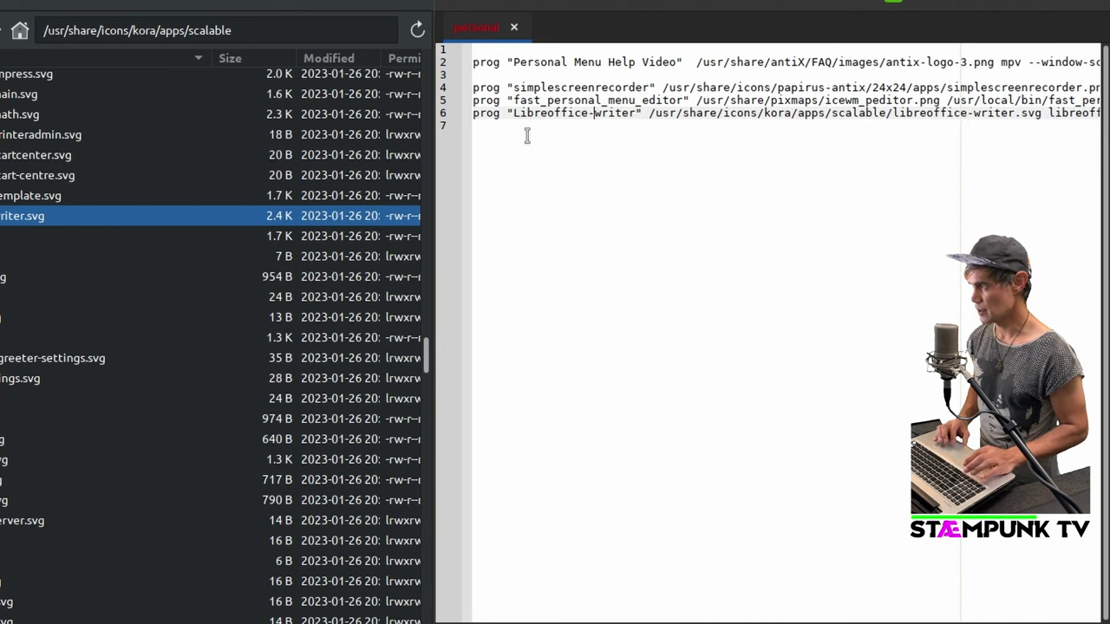
key(BackSpace)
key(Delete)
text(W)
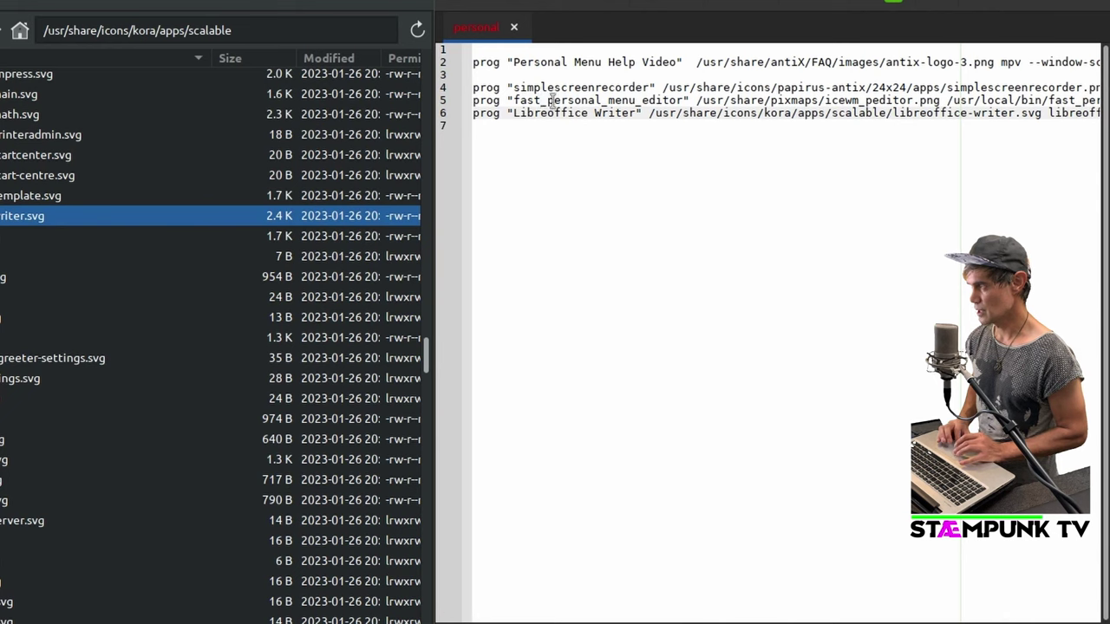
Rename line 5's "fast_personal_menu_editor" label to "Personal Menu Editor"
drag(555, 101, 514, 101)
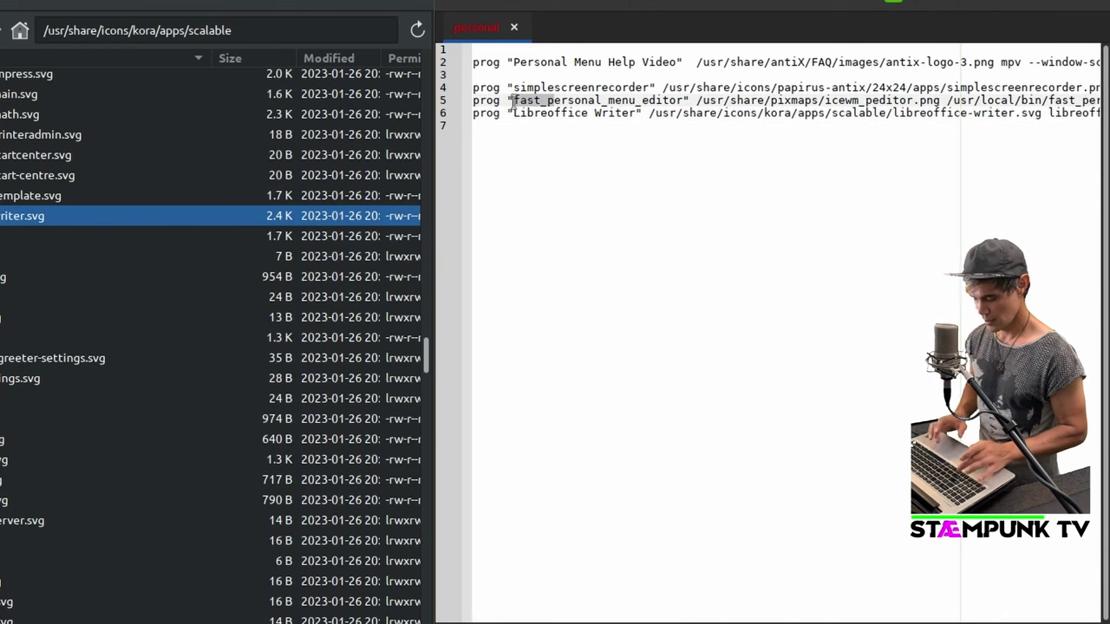
text(P)
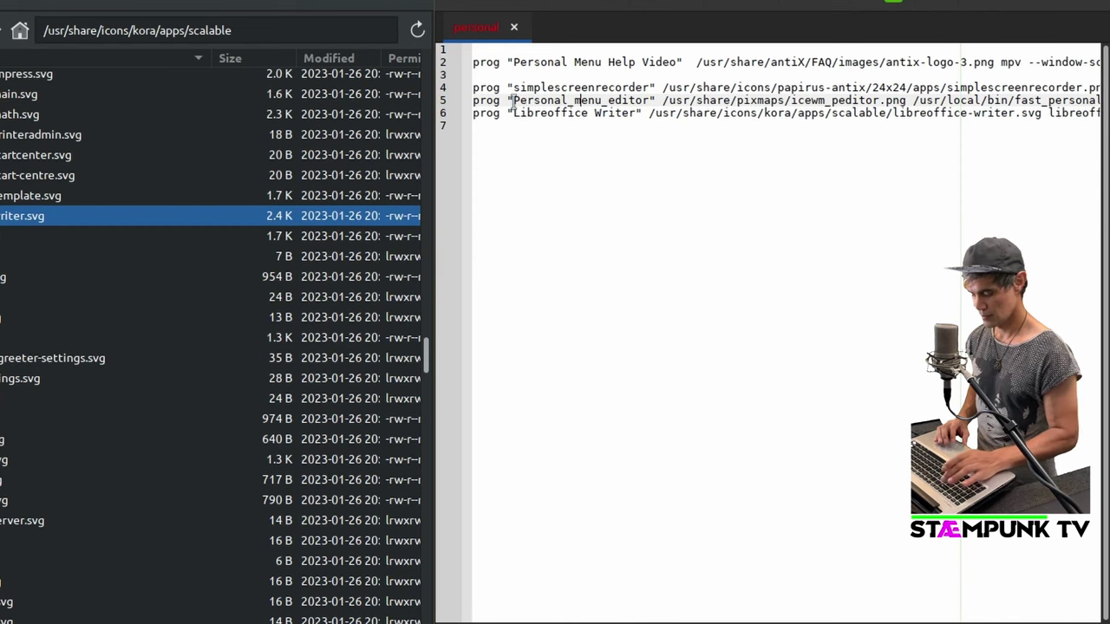
key(BackSpace)
key(Delete)
text(M)
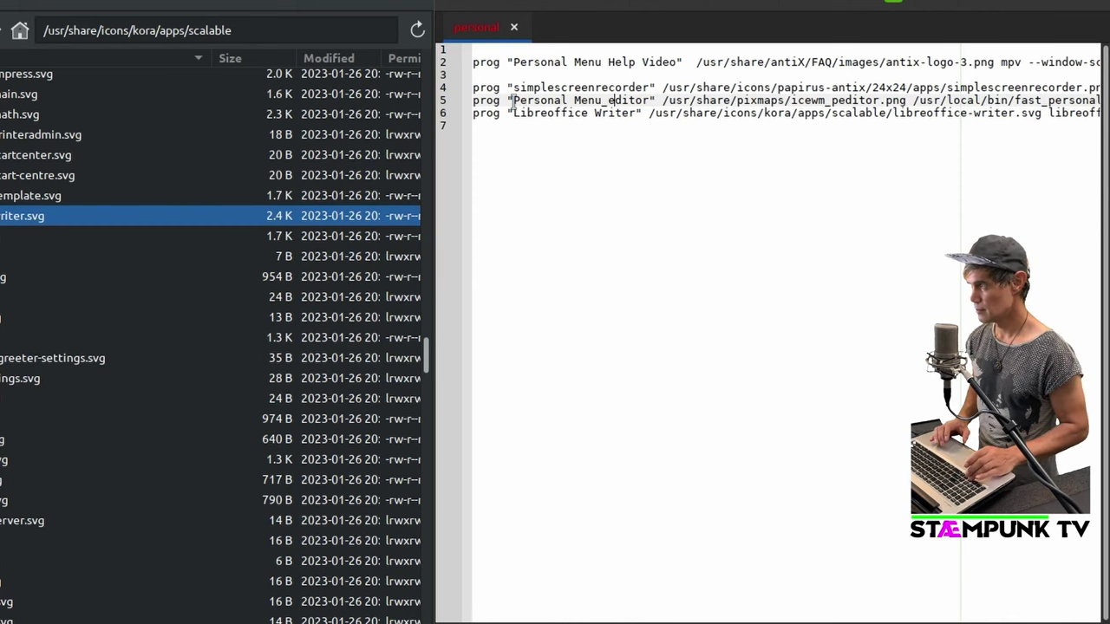
key(BackSpace)
key(BackSpace)
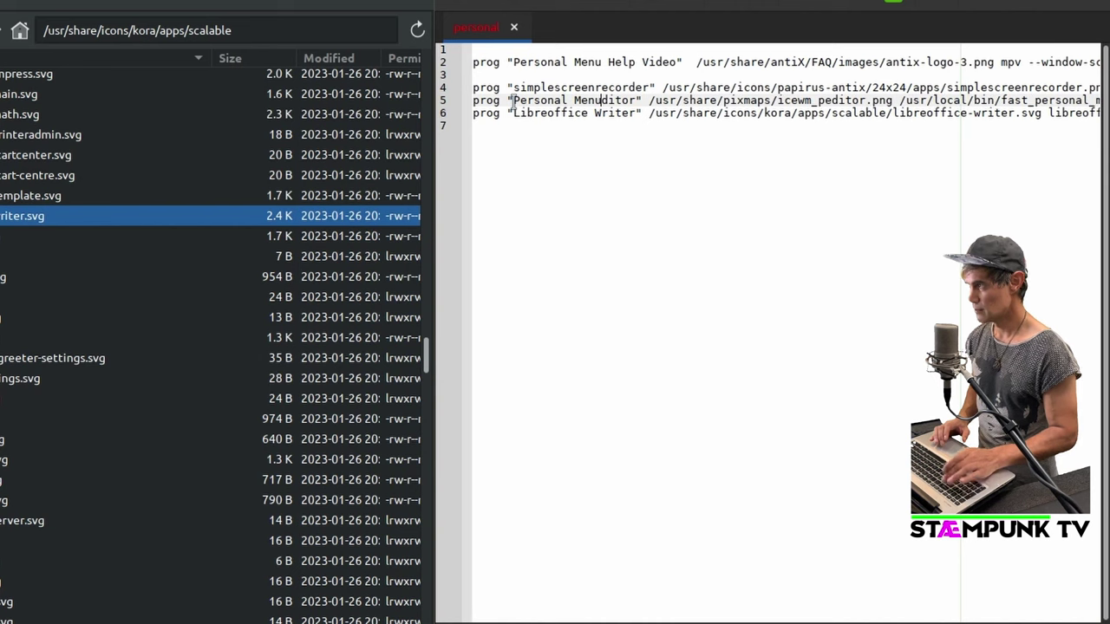
text(E)
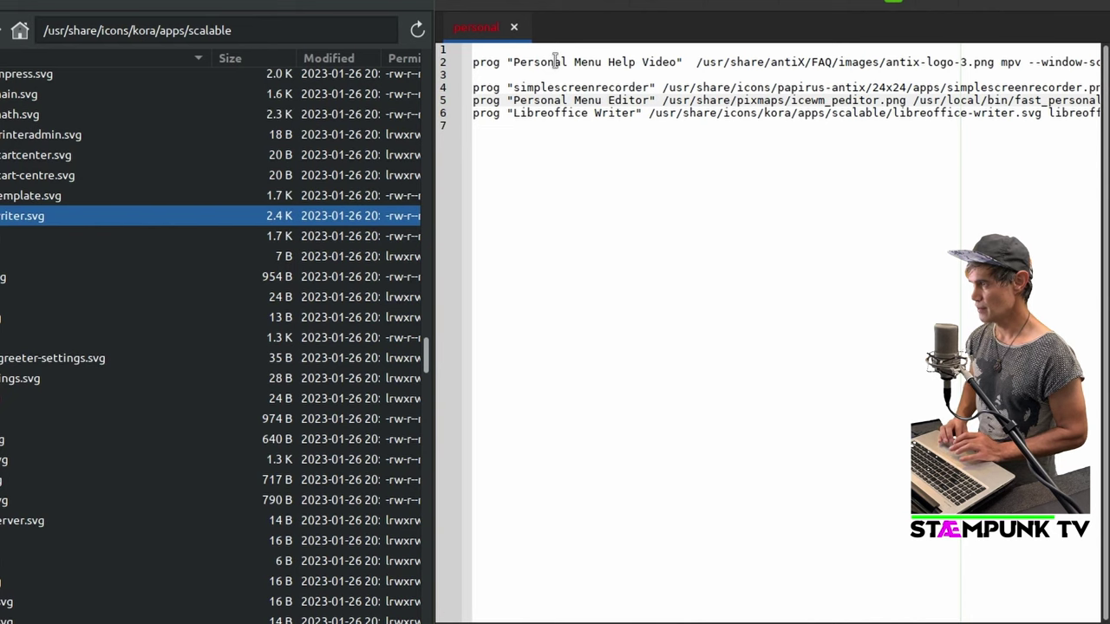
Delete the Personal Menu Help Video line and move Personal Menu Editor to the top
triple_click(555, 60)
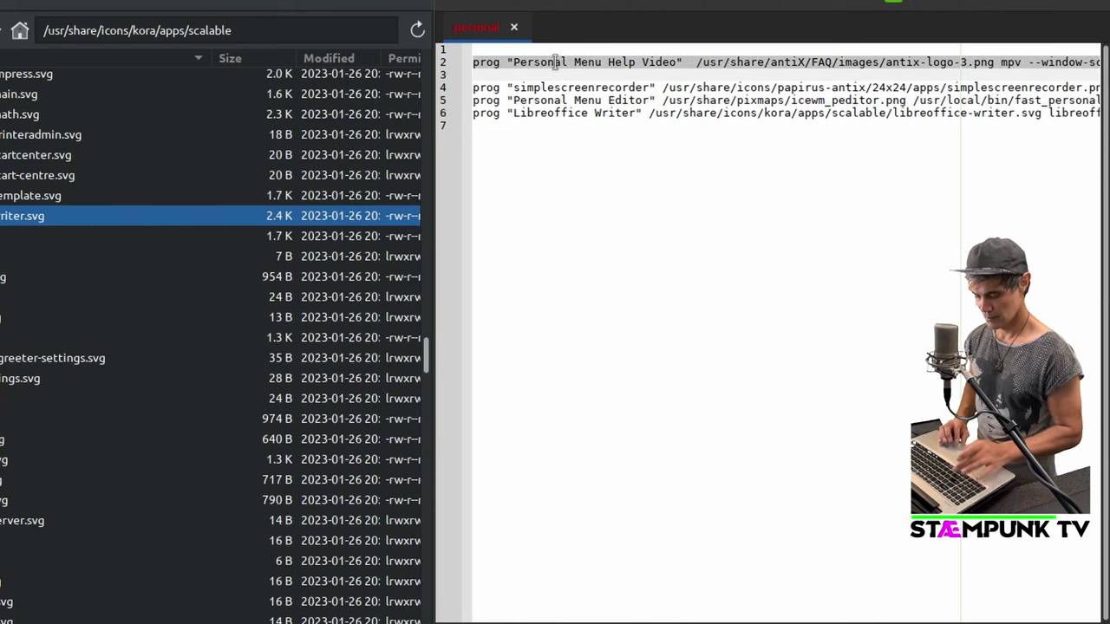
key(BackSpace)
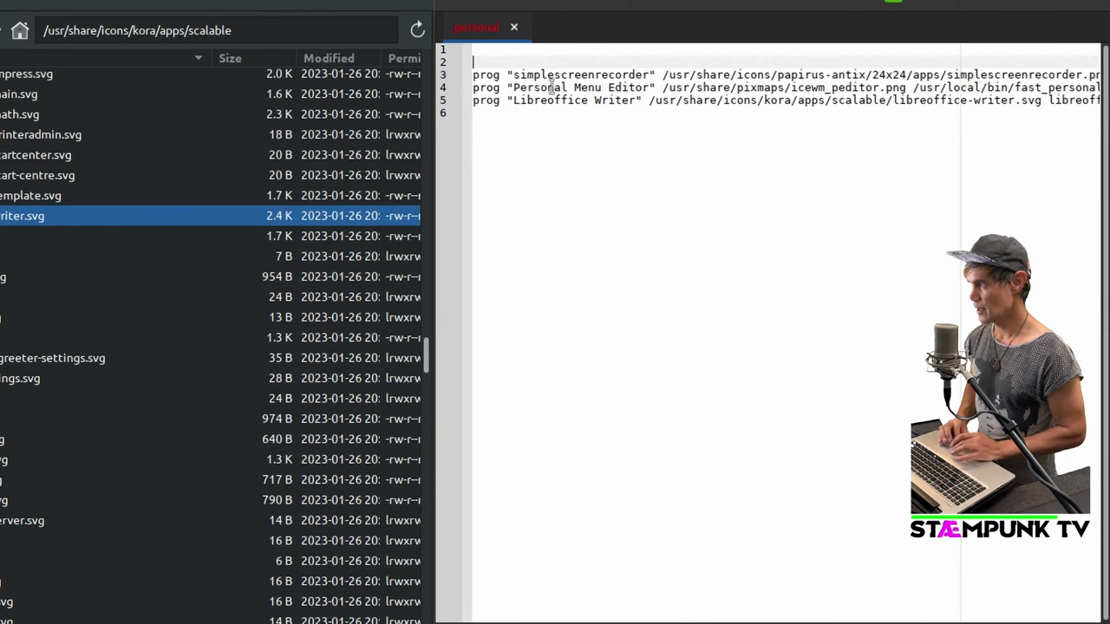
triple_click(544, 88)
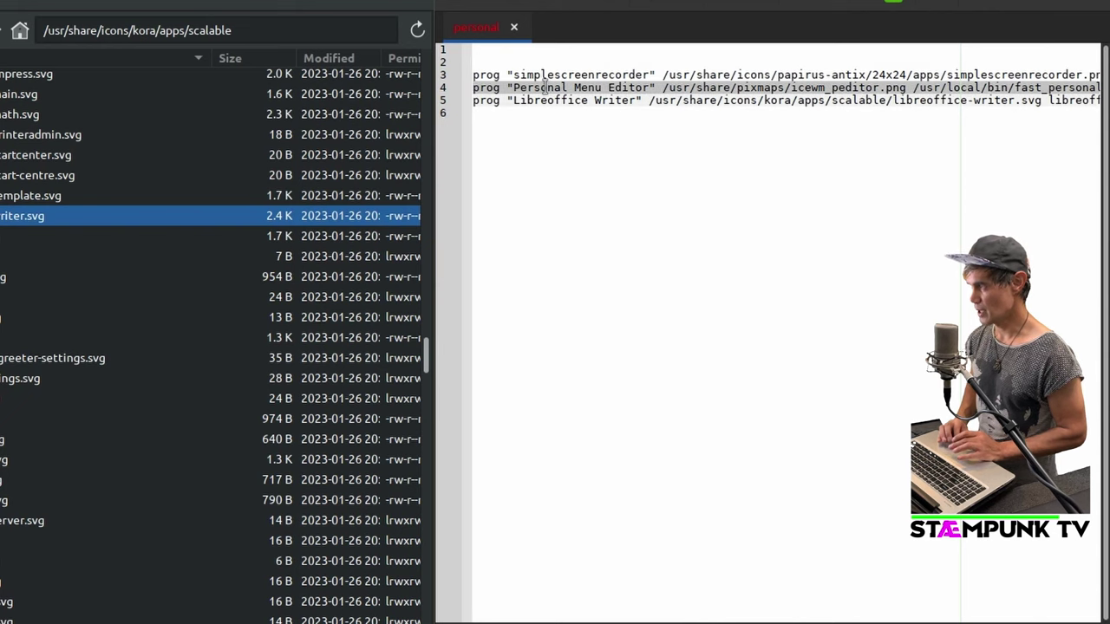
key(BackSpace)
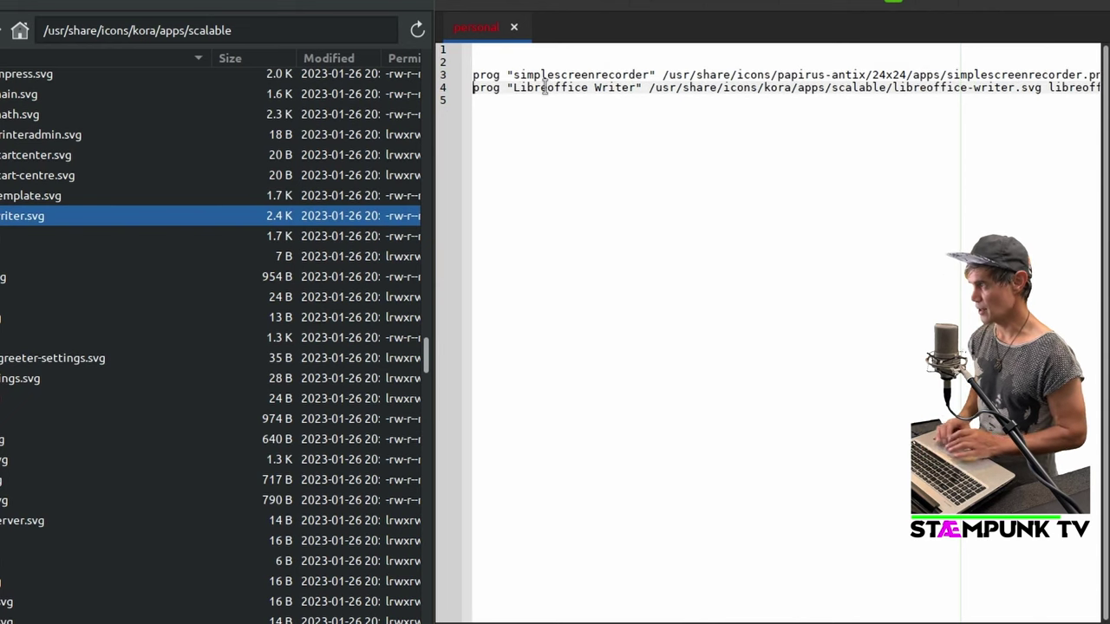
click(521, 62)
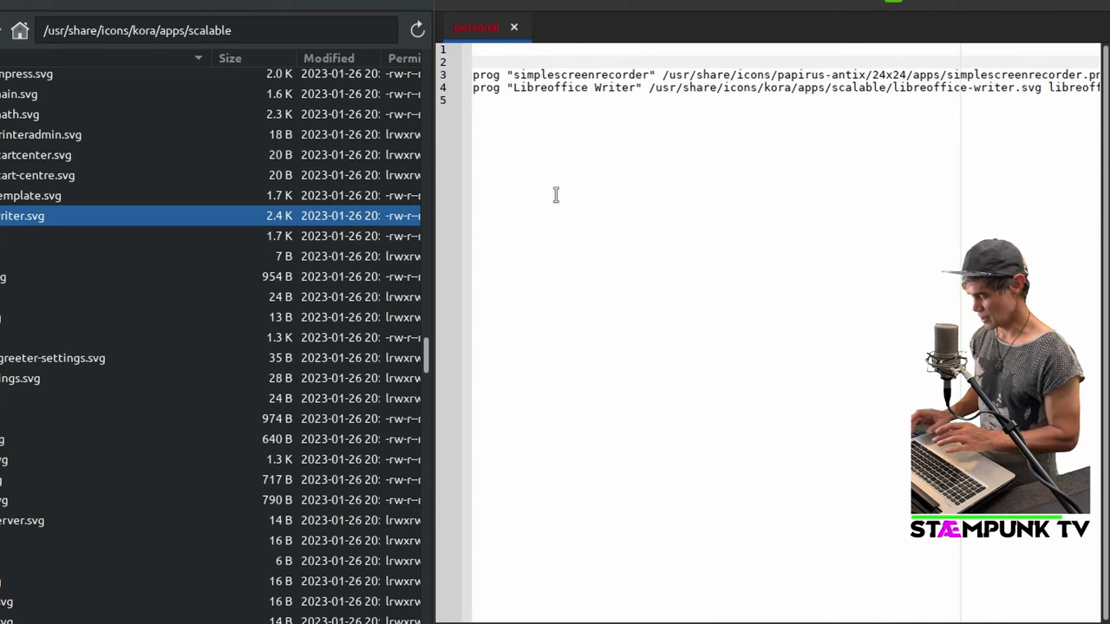
key(ctrl+v)
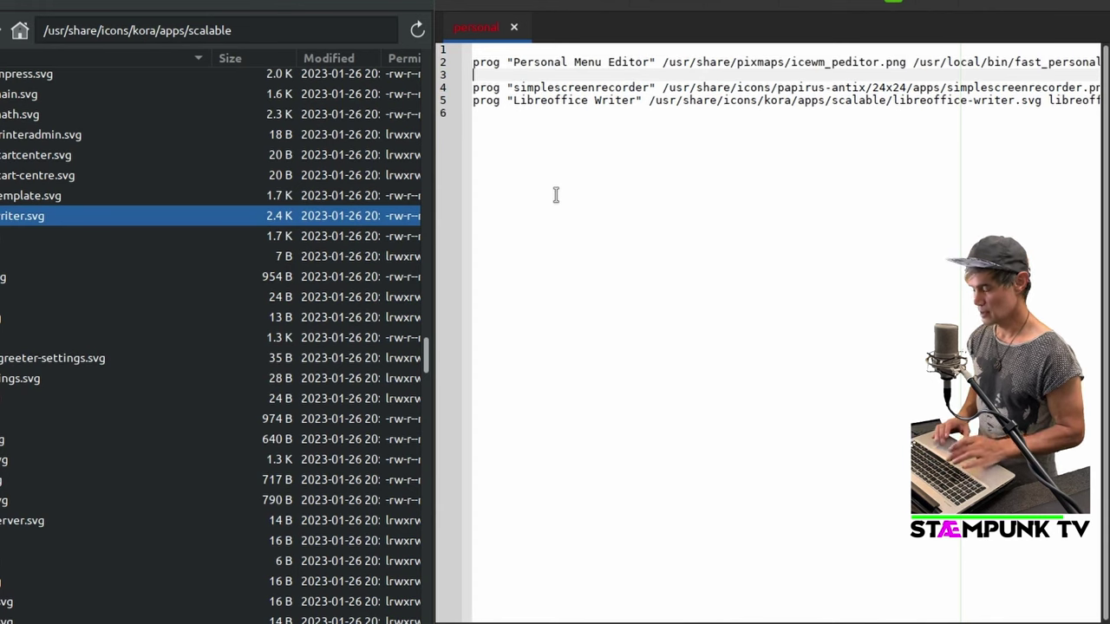
key(BackSpace)
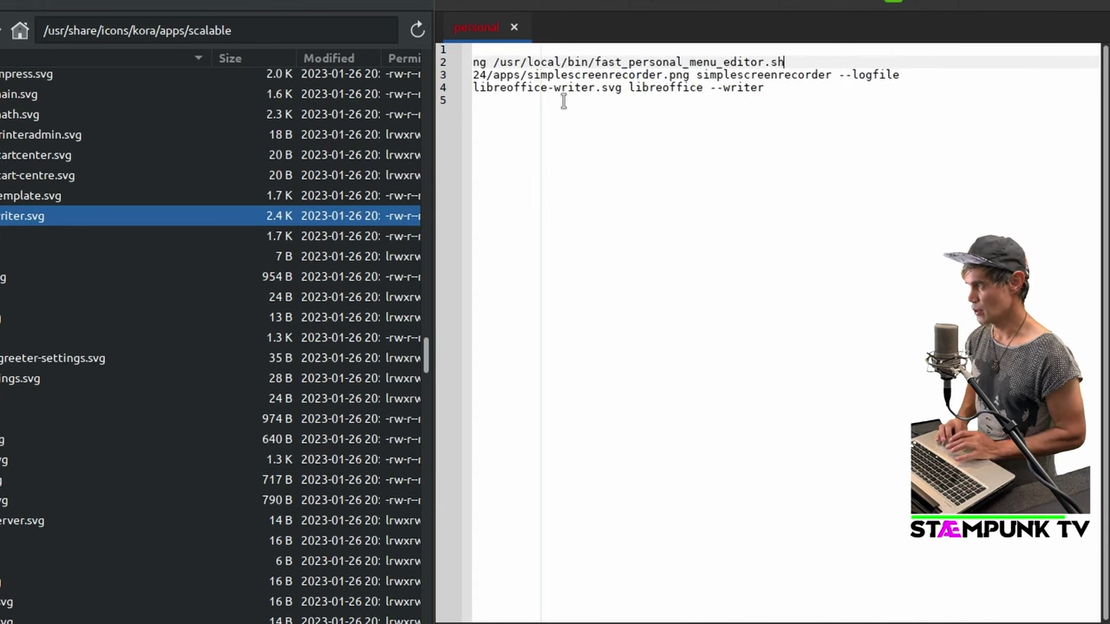
Move the simplescreenrecorder line below Libreoffice Writer and save the file
triple_click(550, 75)
key(Delete)
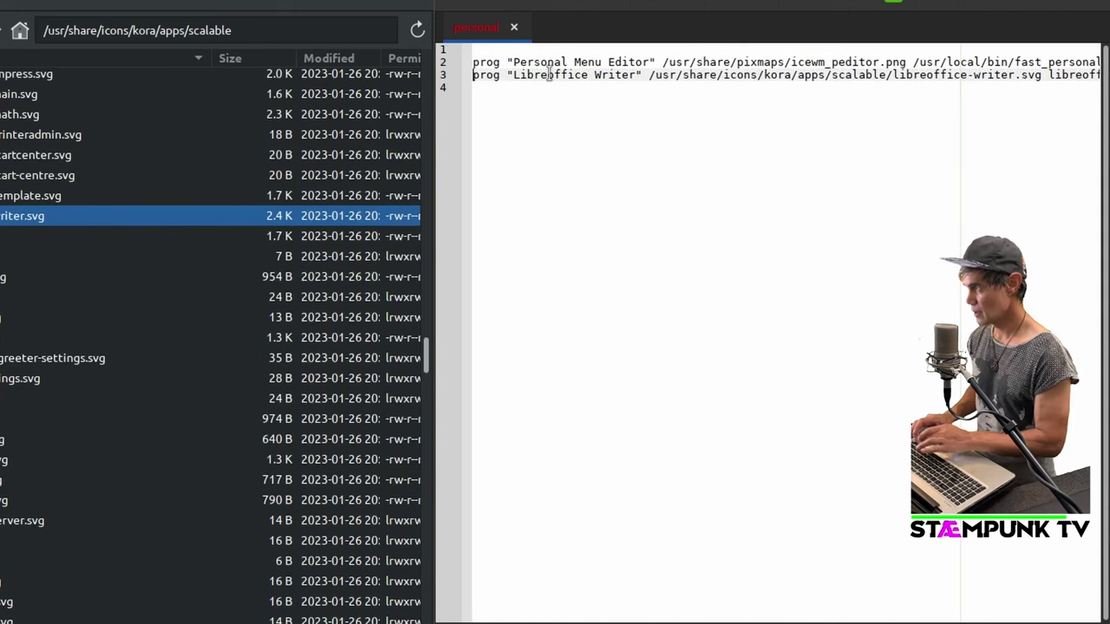
click(529, 118)
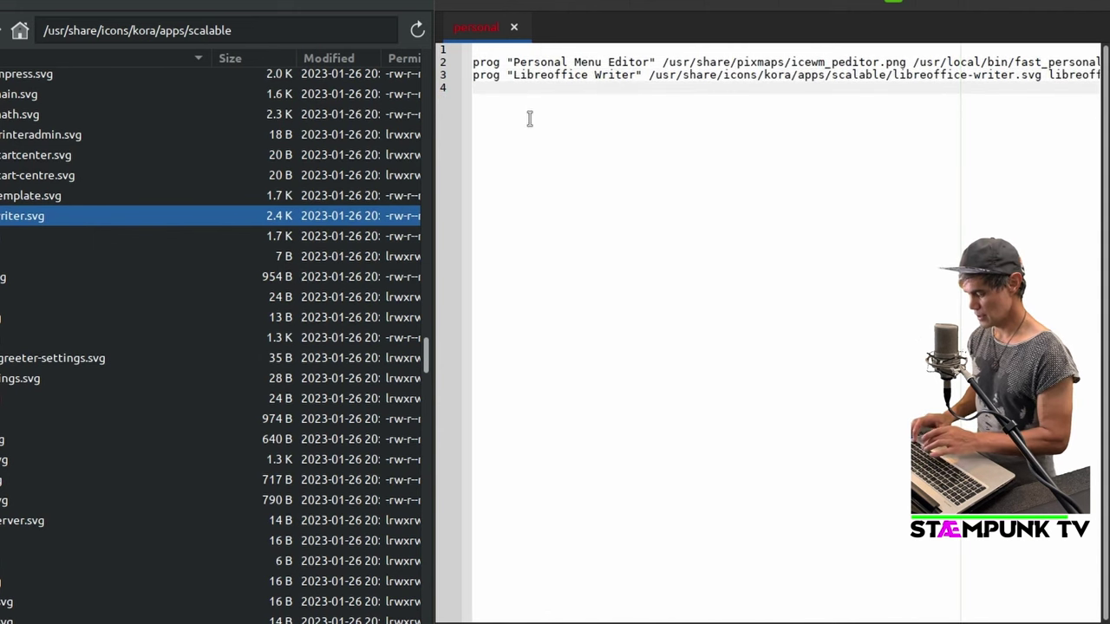
key(ctrl+v)
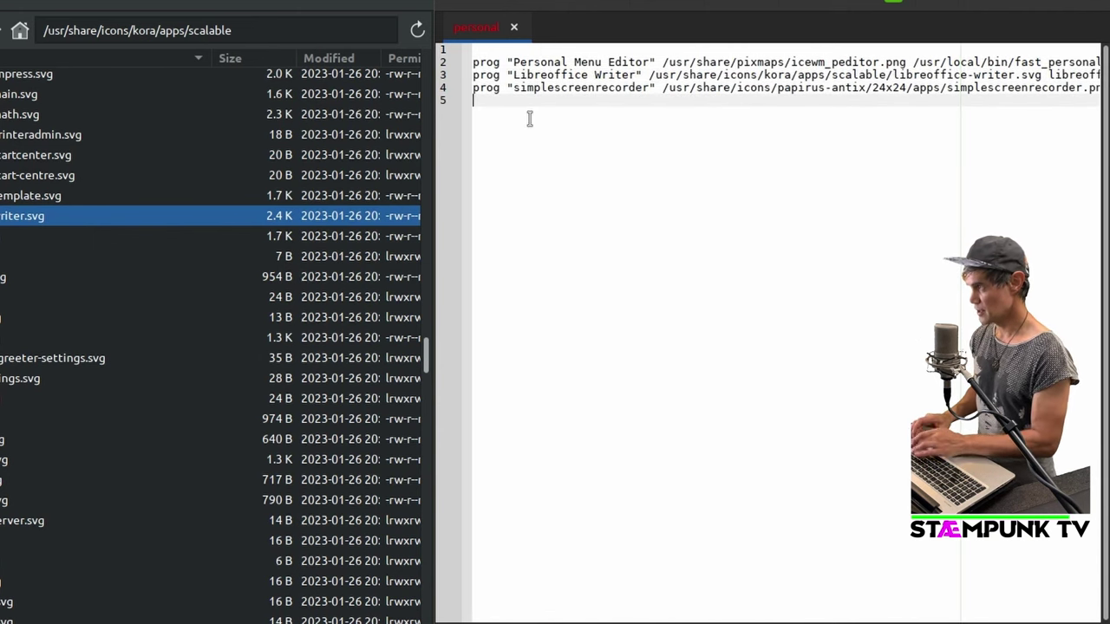
key(ctrl+s)
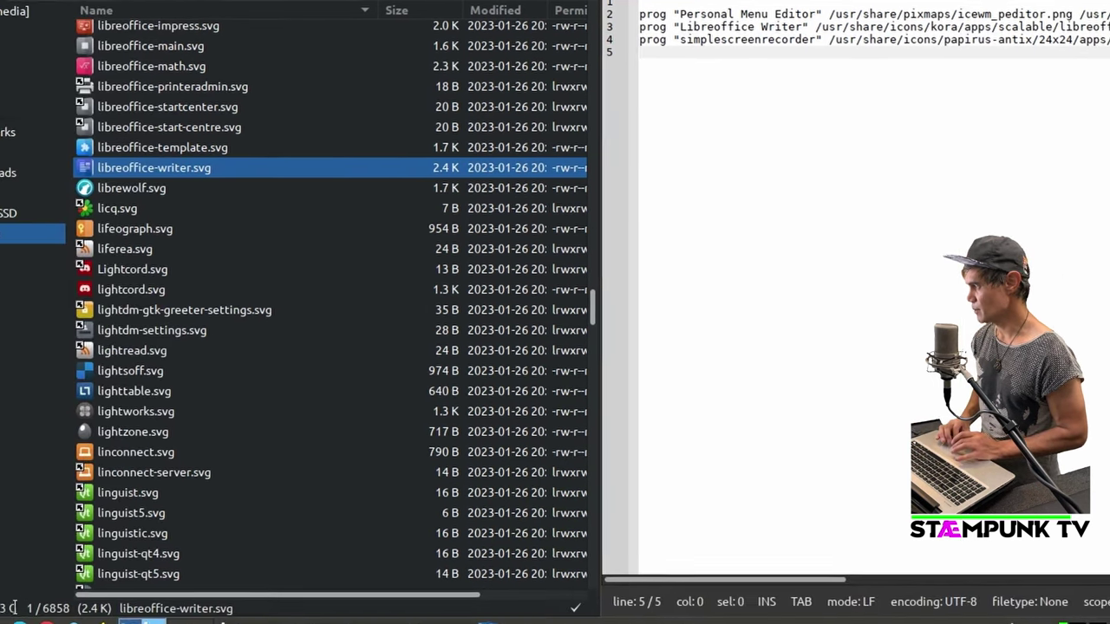
click(28, 609)
mouse_move(98, 360)
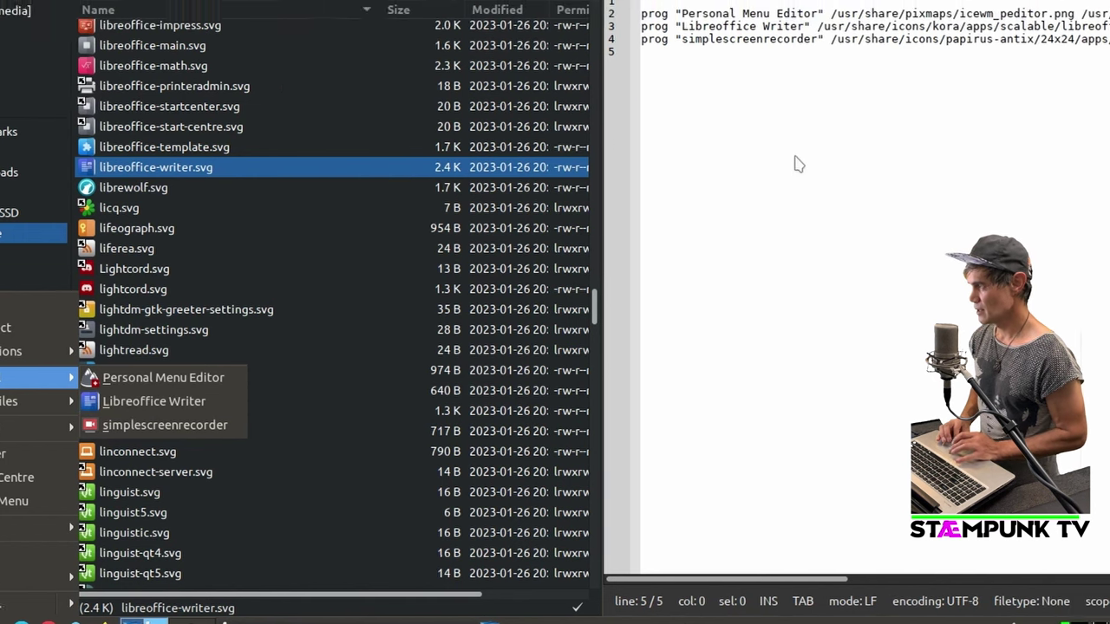
Capitalise line 4's label to "SimpleScreenRecorder" and save the personal menu file
key(Escape)
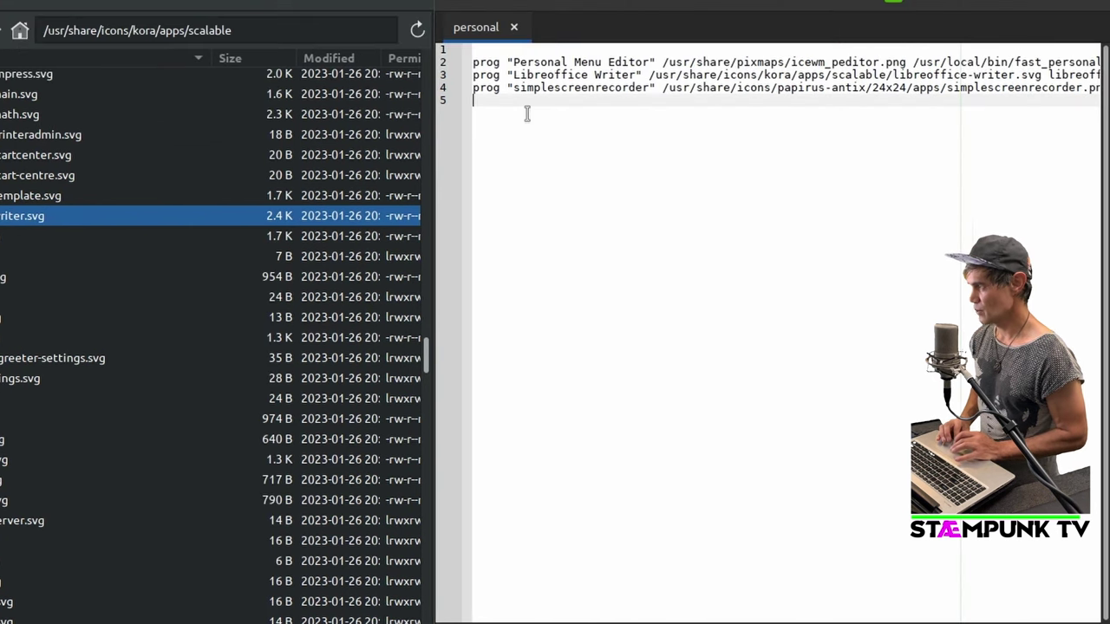
drag(515, 88, 520, 124)
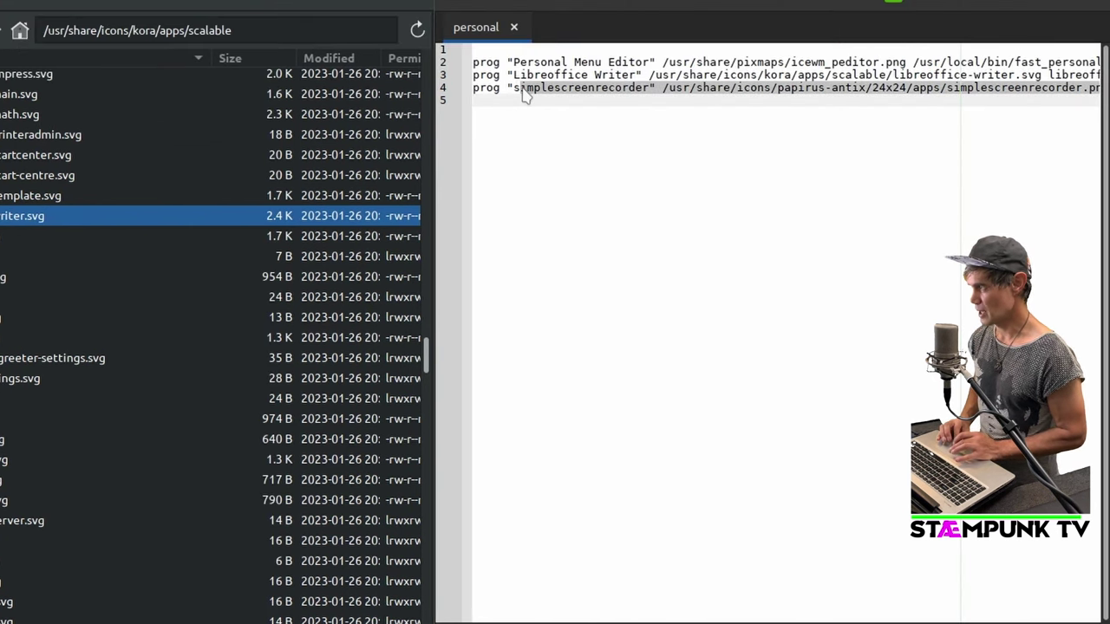
click(519, 87)
text(S)
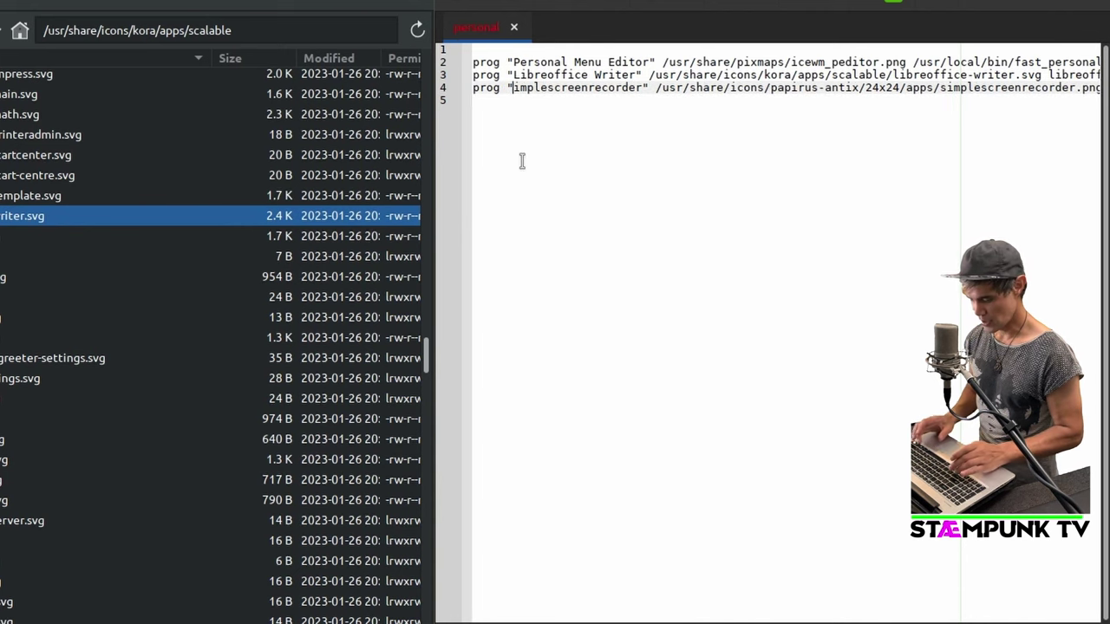
key(Delete)
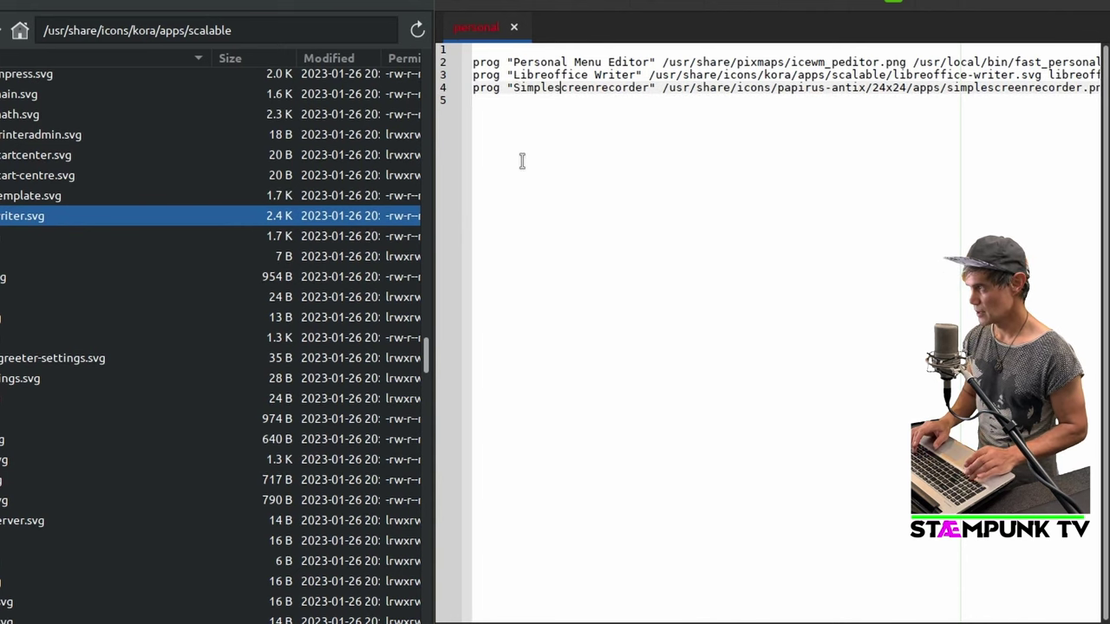
key(BackSpace)
text(S)
key(Right)
key(Right)
key(Right)
key(Right)
key(Right)
key(Right)
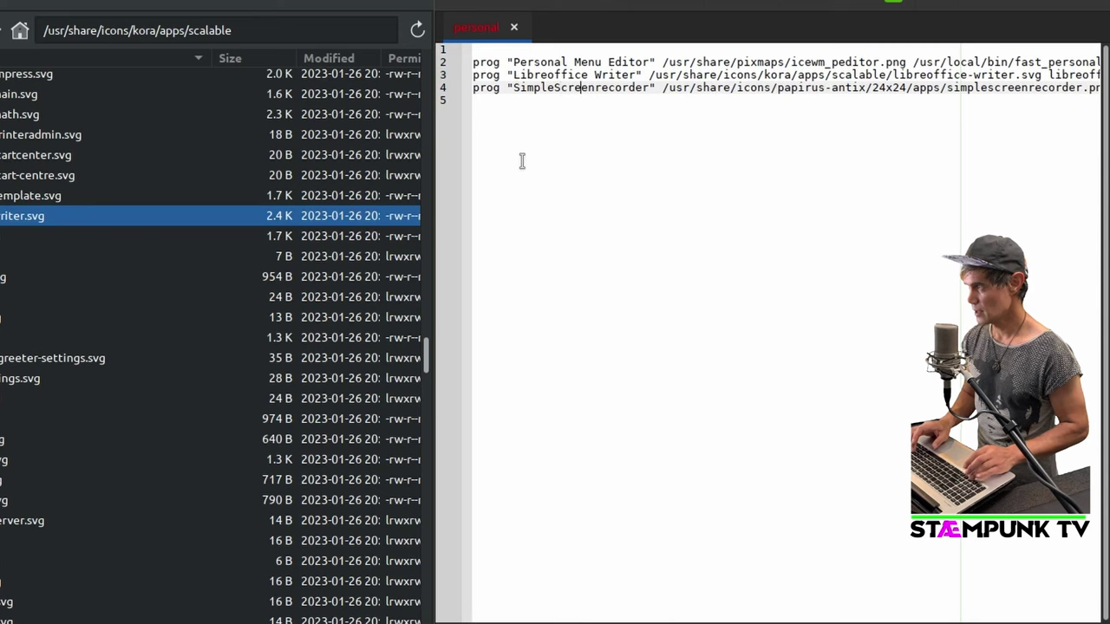
key(BackSpace)
text(R)
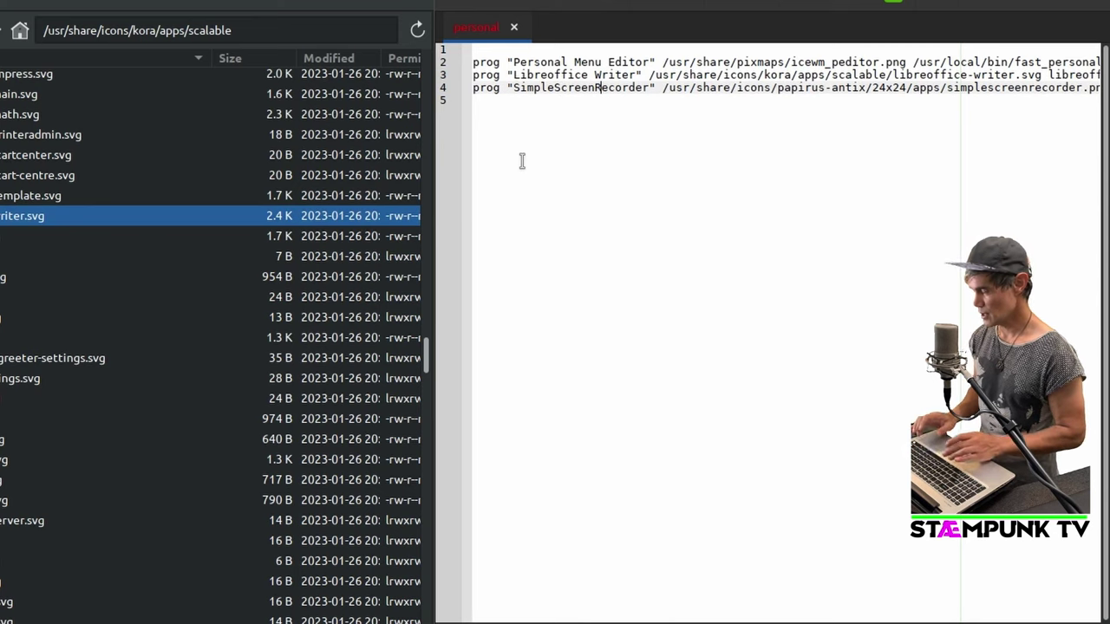
key(ctrl+s)
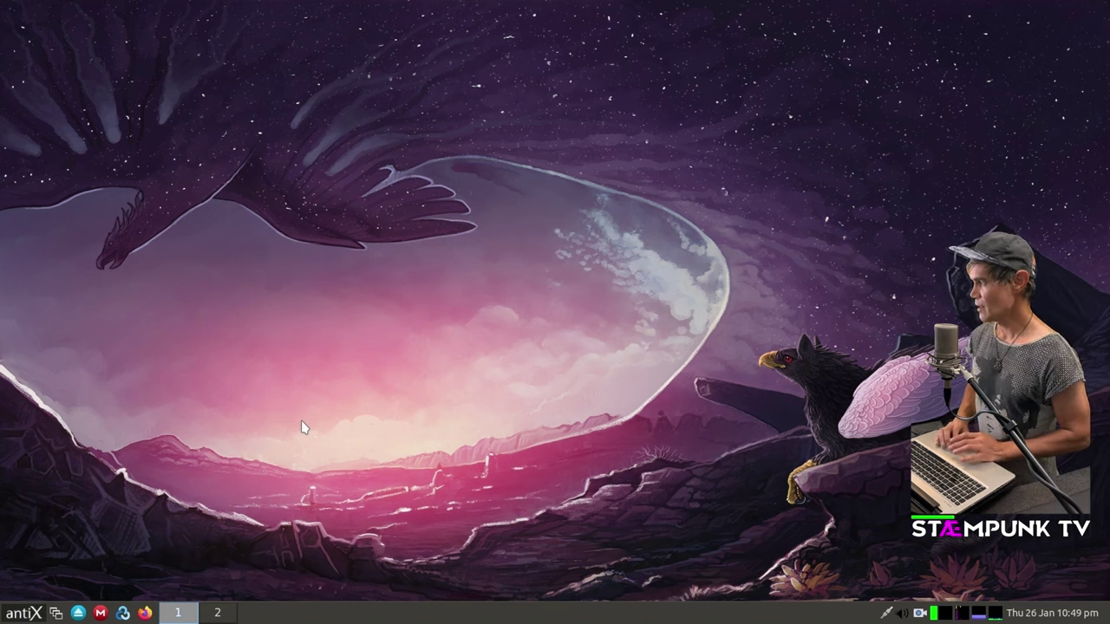
Open Preferred Applications in the antiX Control Centre from the desktop menu
right_click(136, 365)
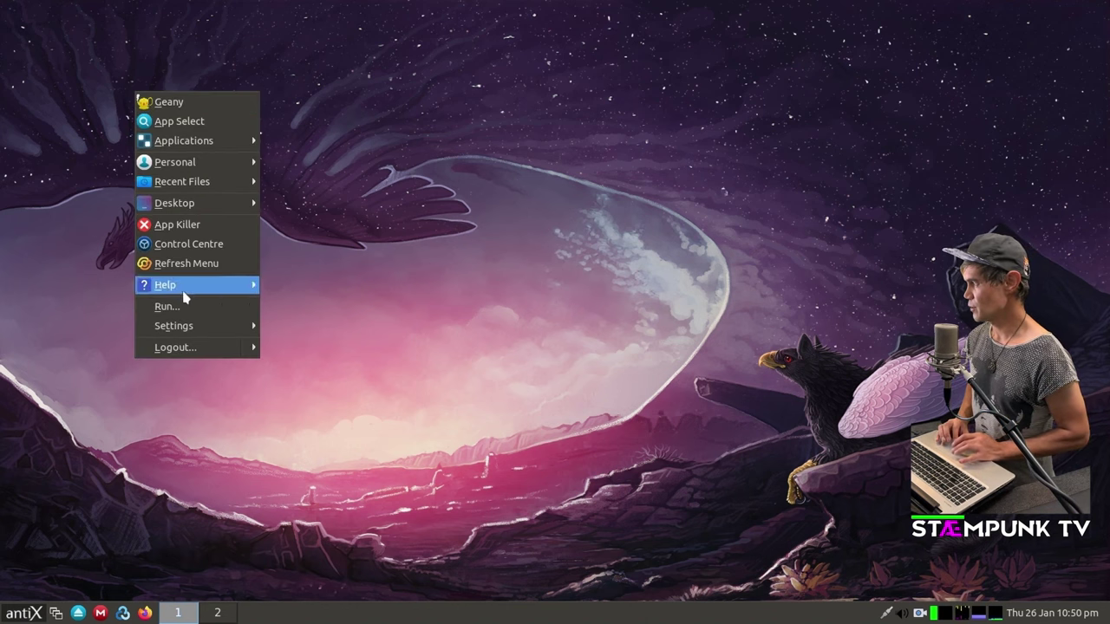
click(191, 242)
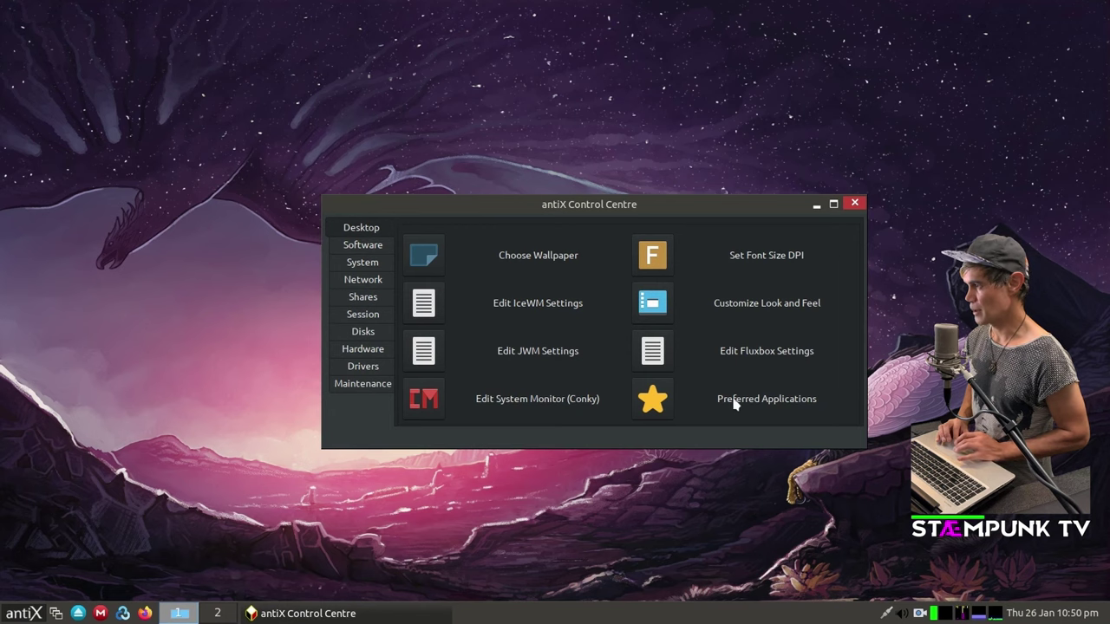
click(657, 404)
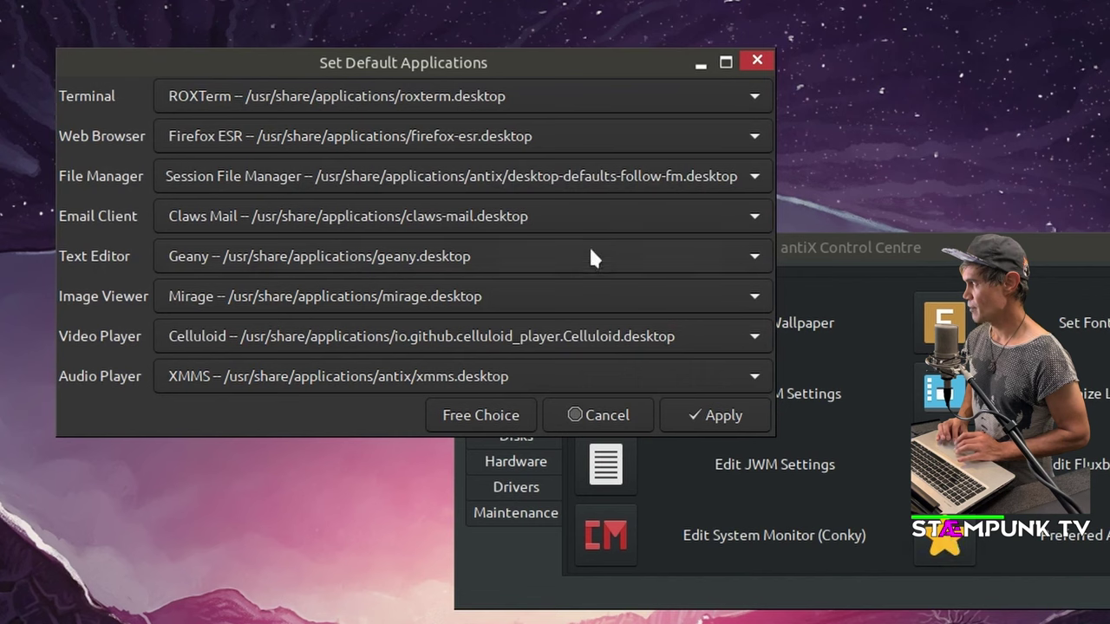
Switch the web browser to Falkon, back to Firefox ESR, and apply
click(556, 136)
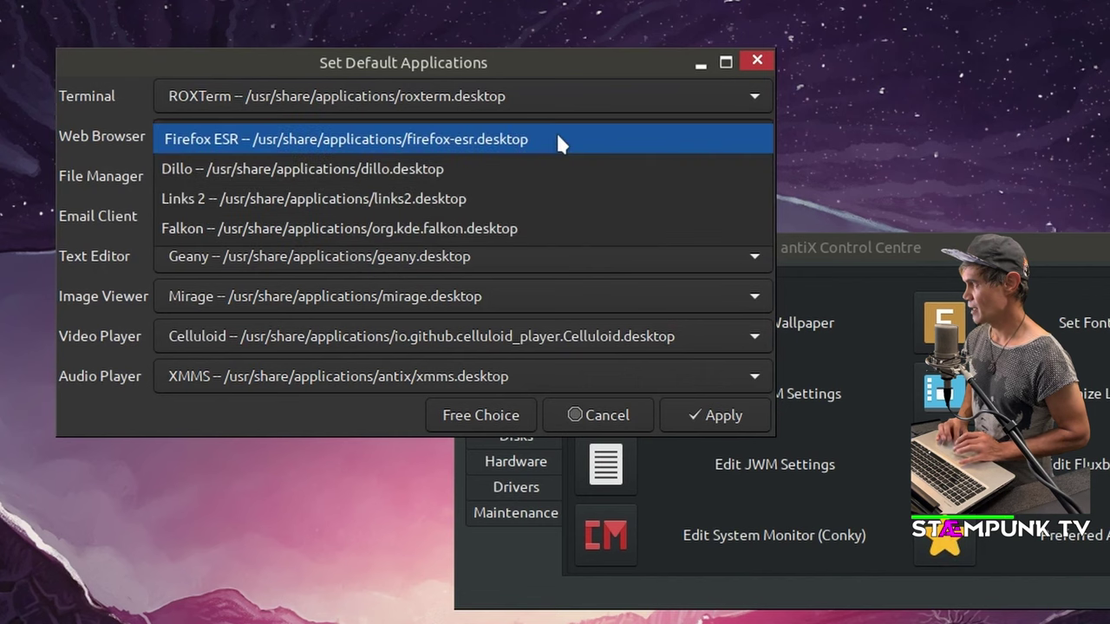
click(577, 228)
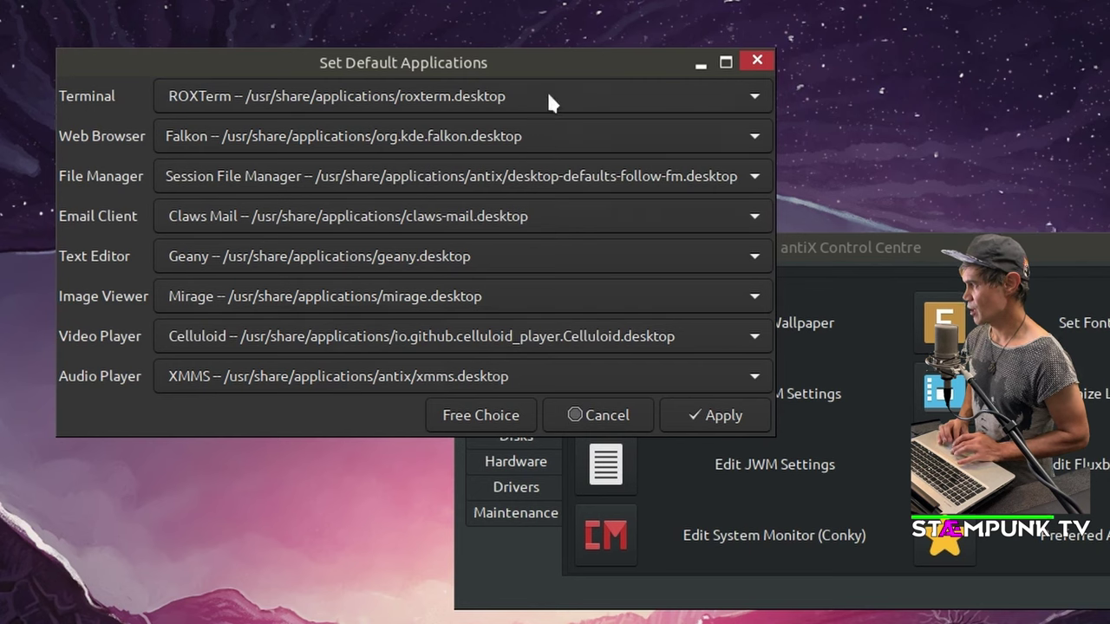
click(547, 130)
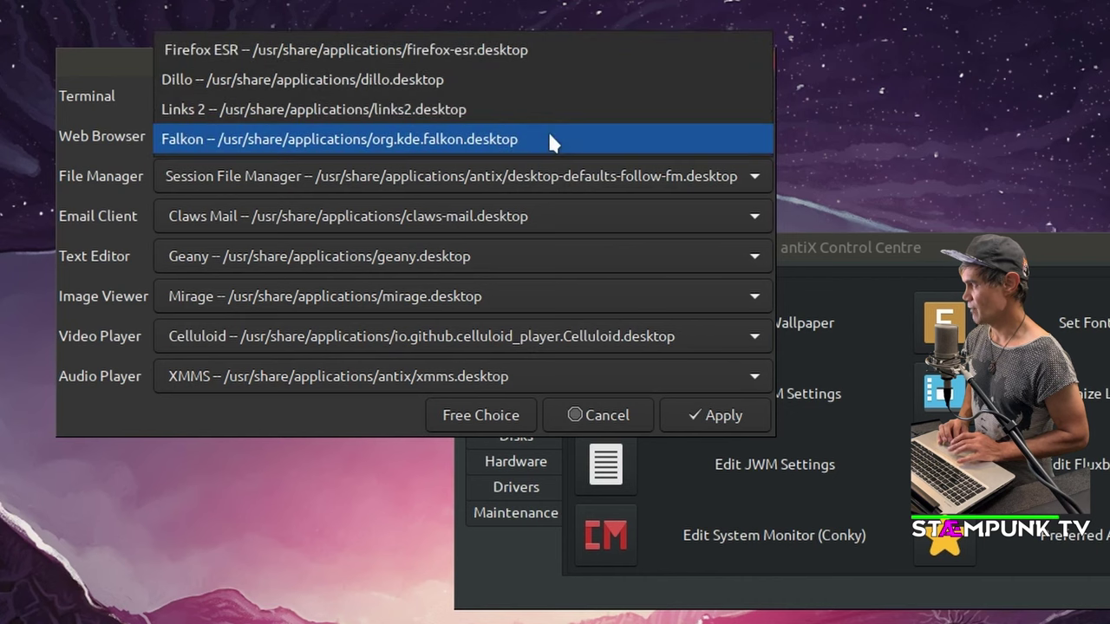
click(547, 50)
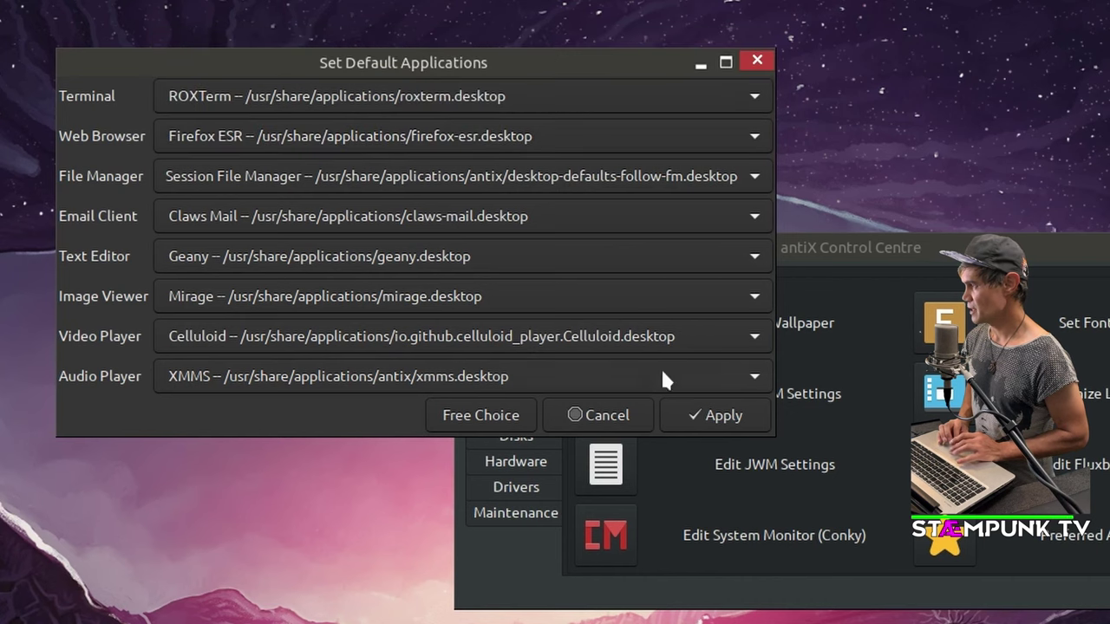
click(694, 413)
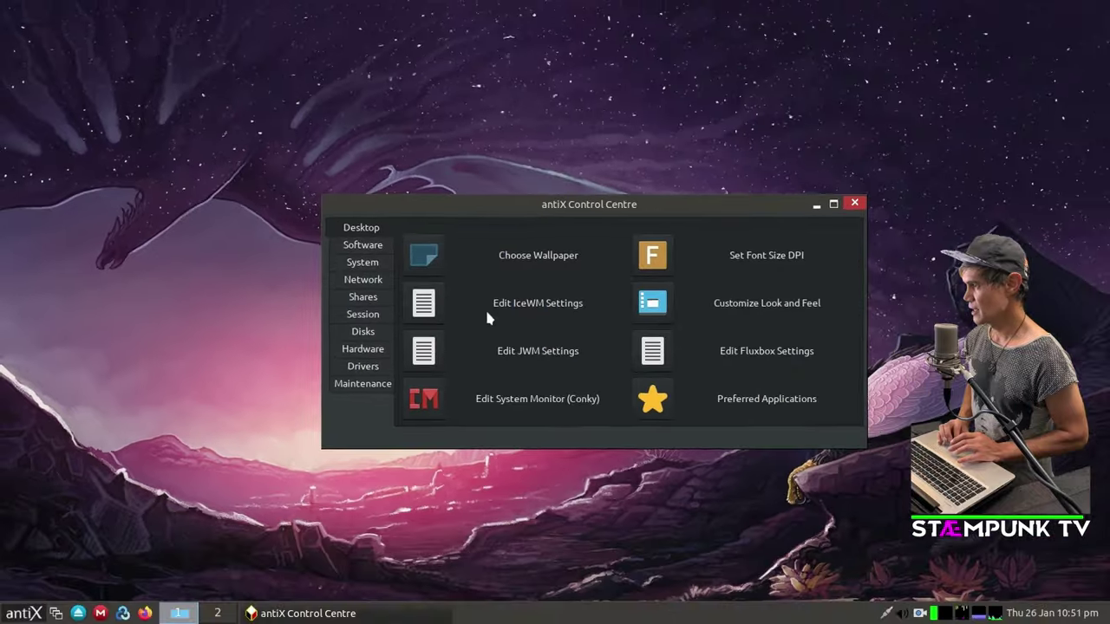
Close the antiX Control Centre window, leaving the empty desktop
click(855, 204)
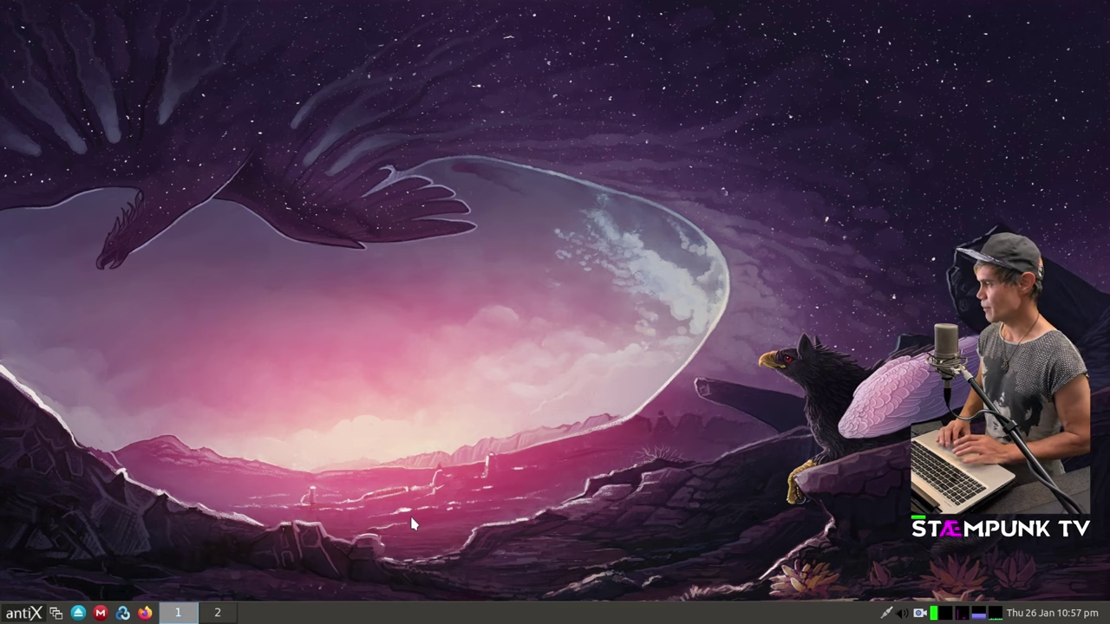
Launch Firefox, web-search 'inkscape' and open the 'Inkscape: Draw Freely' homepage at inkscape.org
click(145, 613)
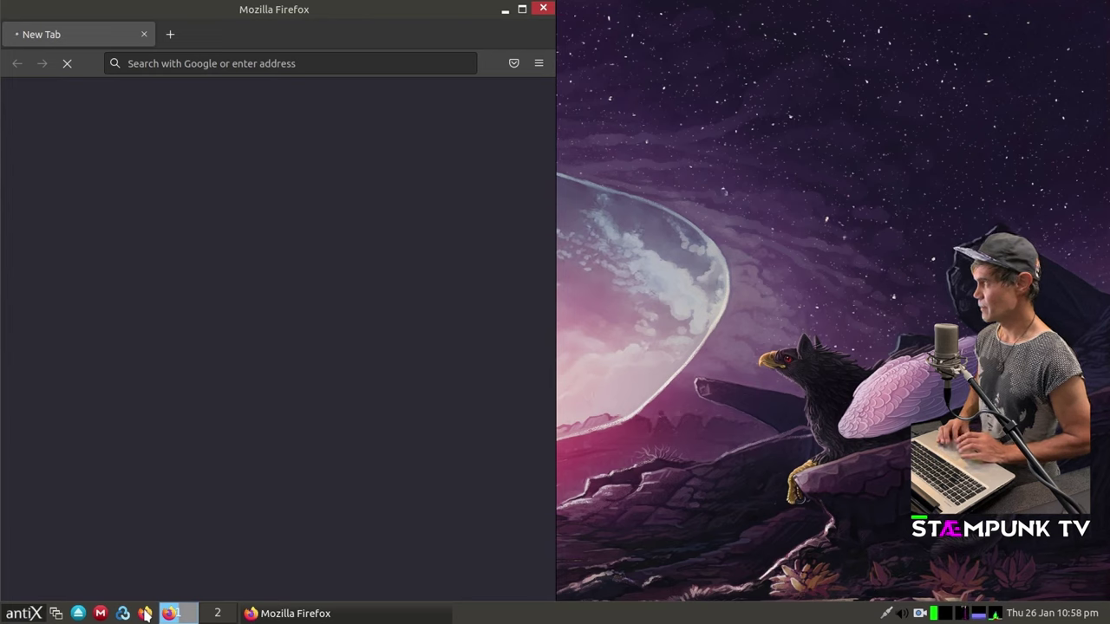
click(324, 63)
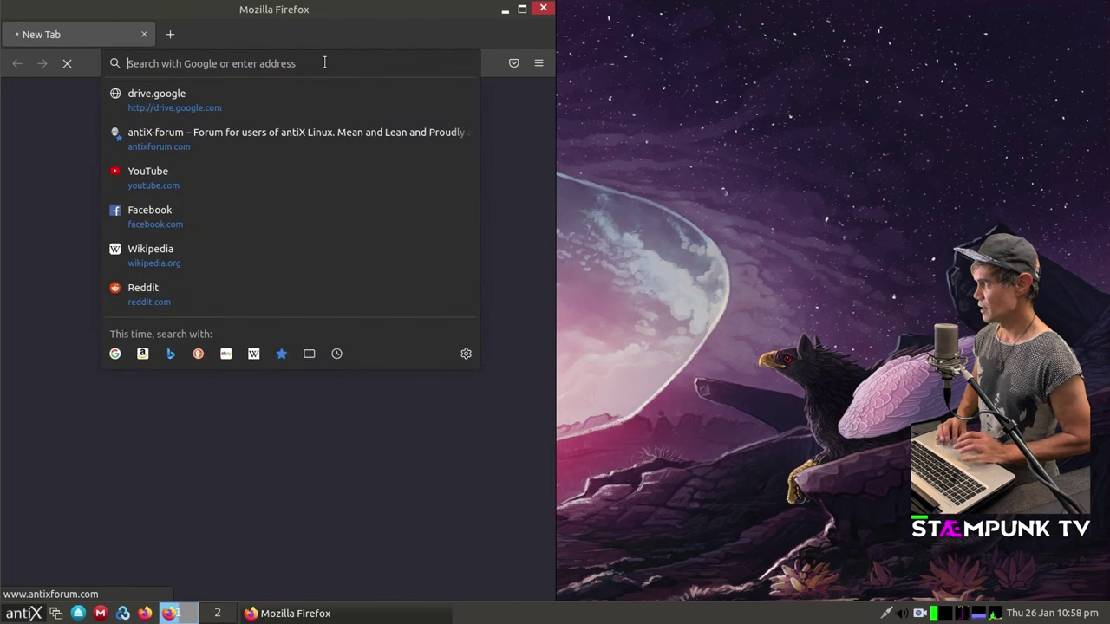
text(inks)
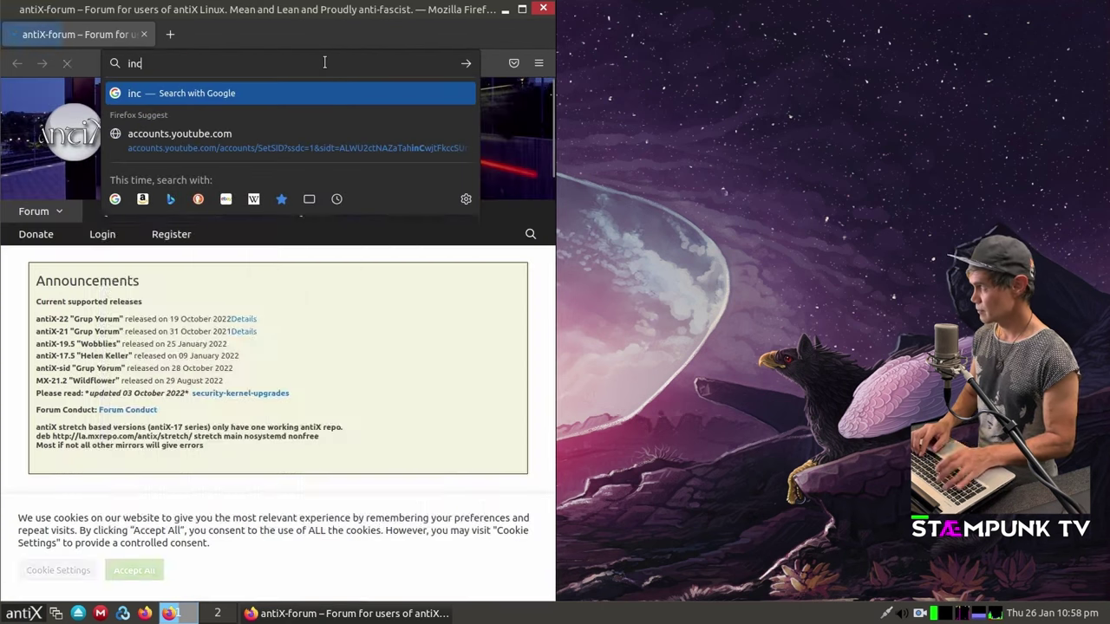
text(cape)
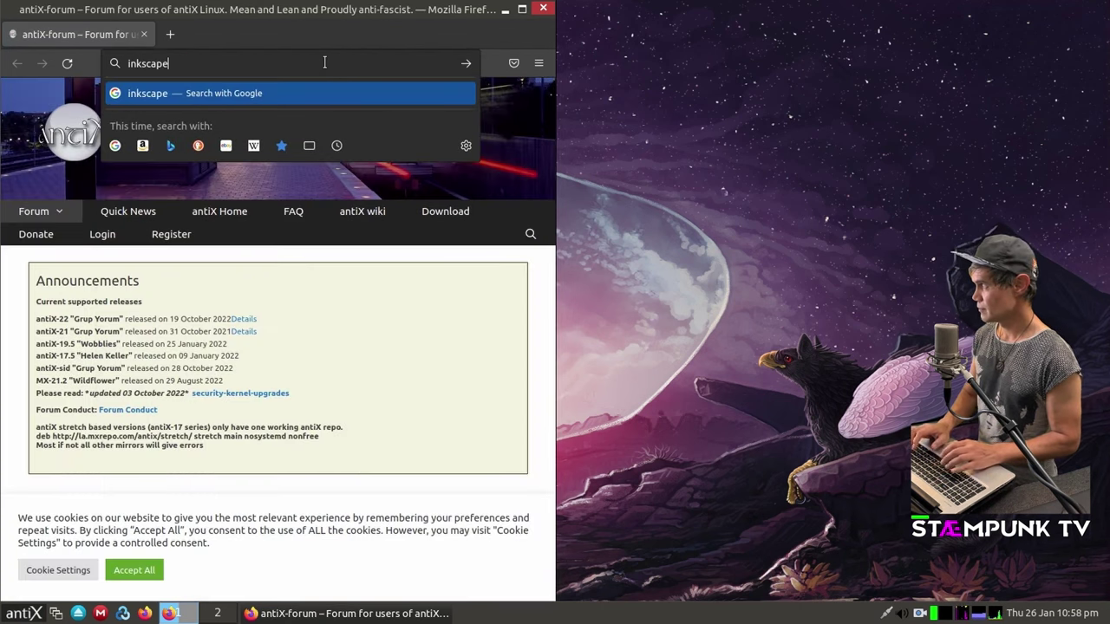
key(Return)
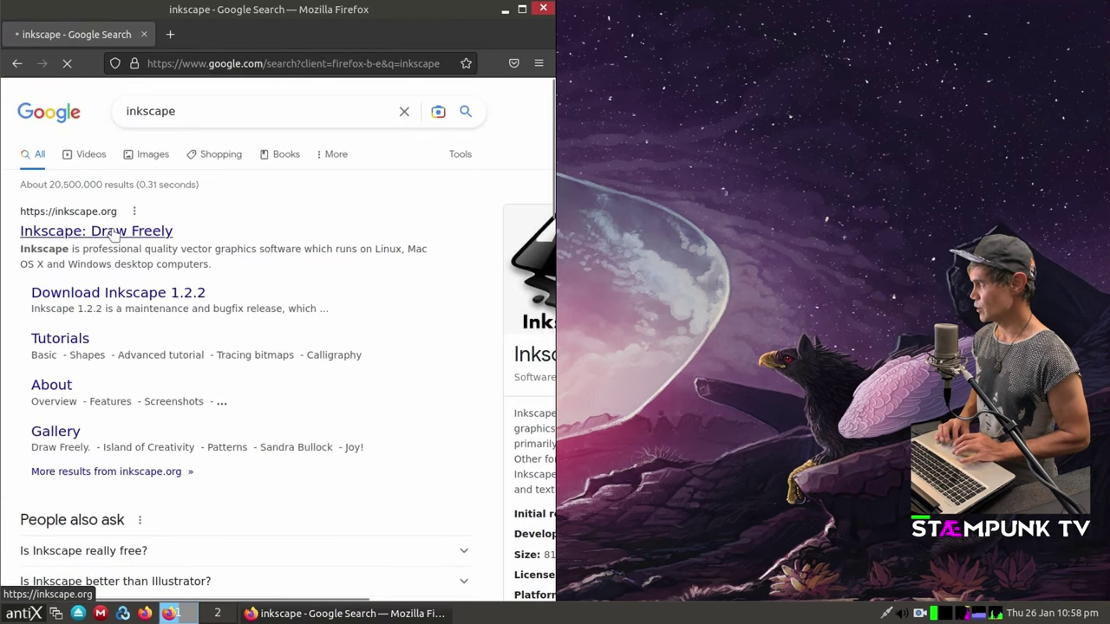
click(112, 234)
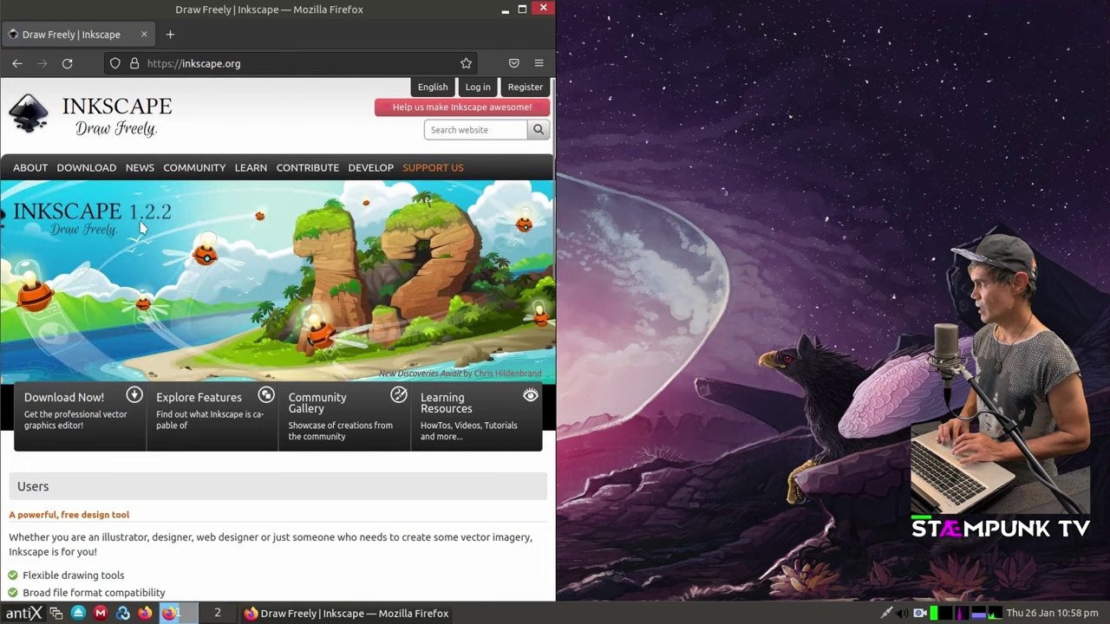
Open Synaptic Package Manager from the Control Centre's Software section
click(34, 614)
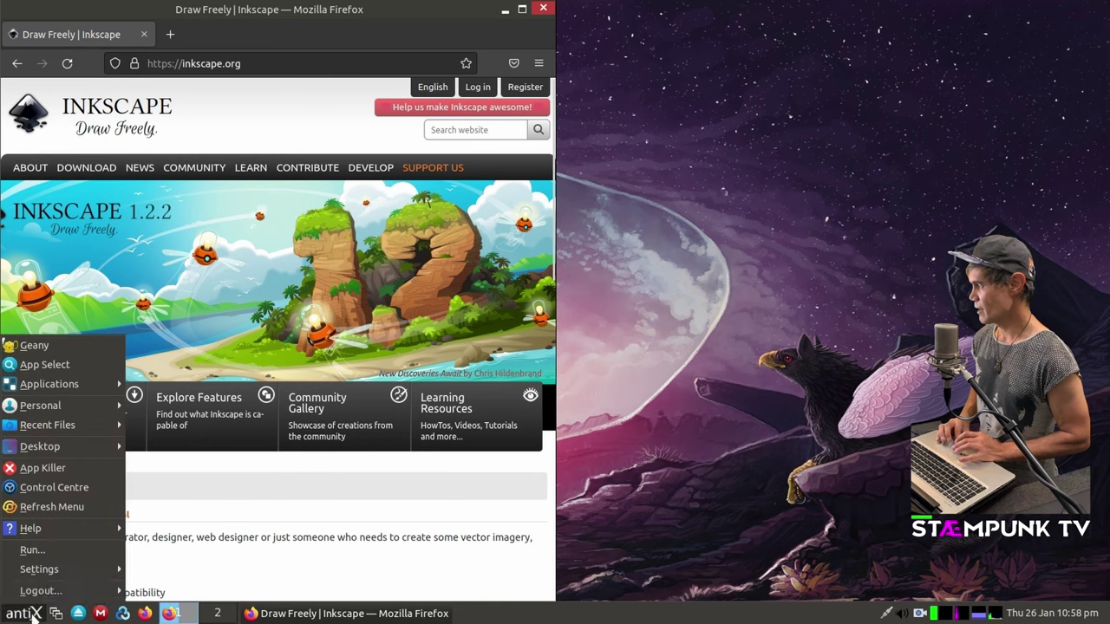
click(72, 490)
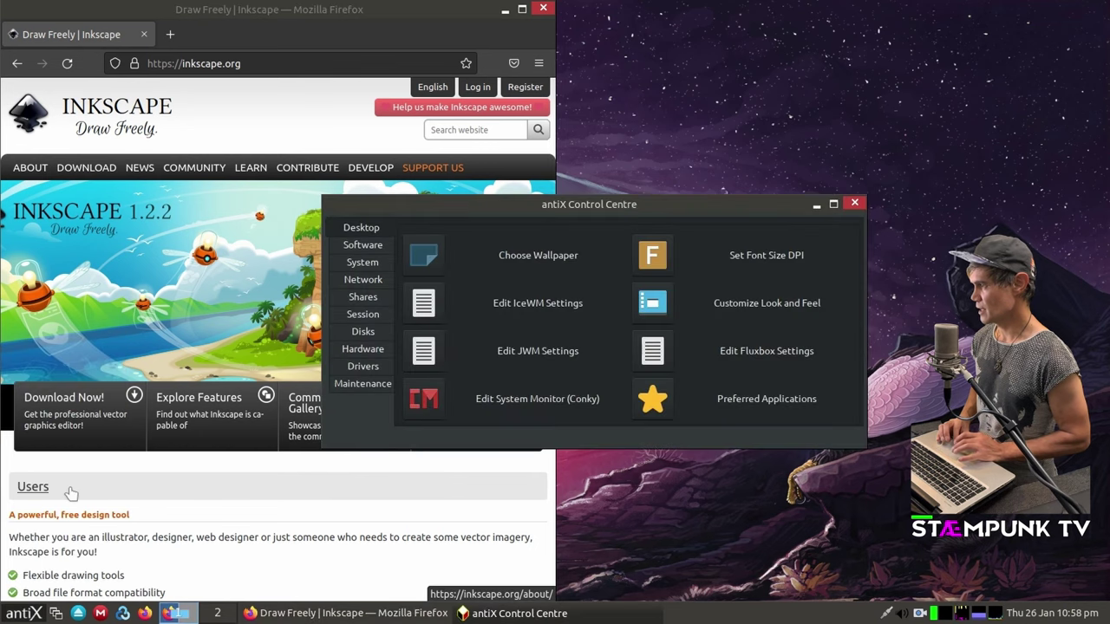
click(361, 246)
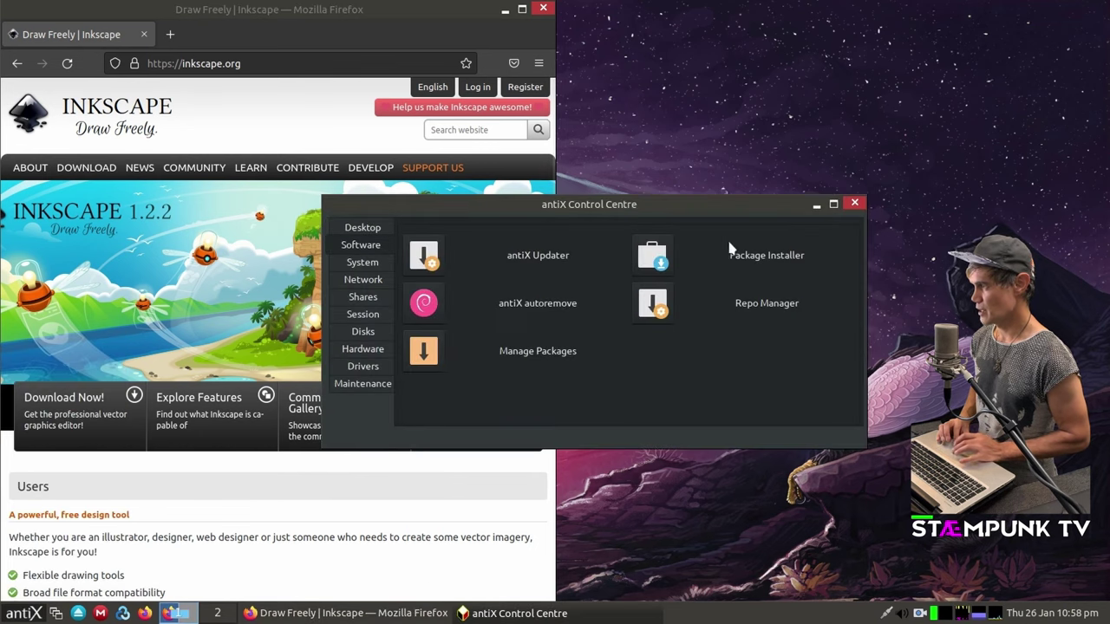
click(429, 350)
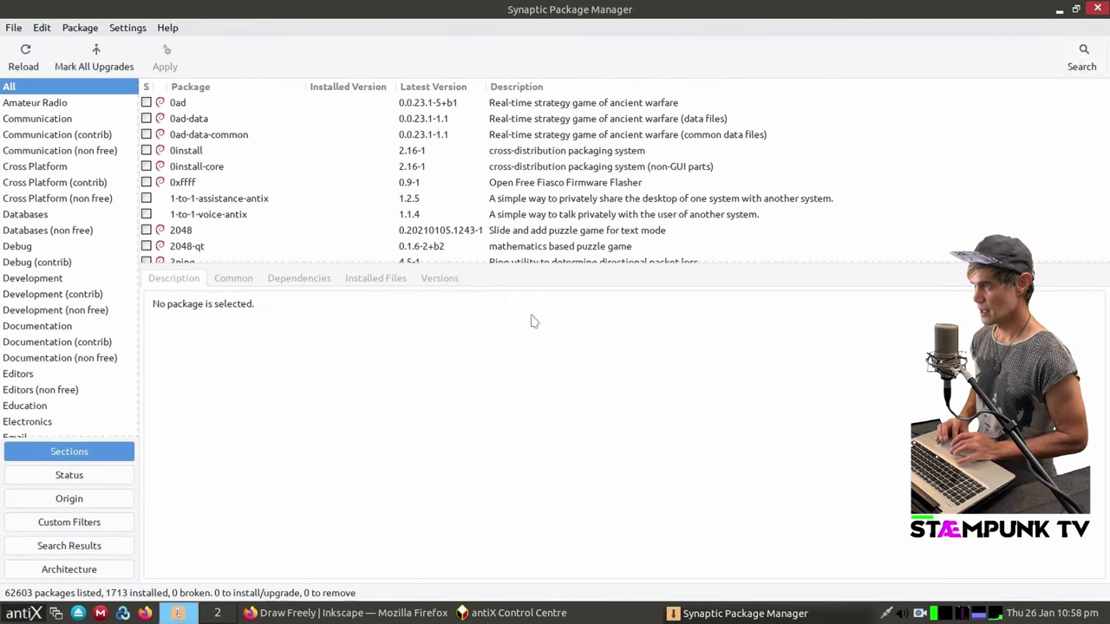
Search Synaptic for inkscape, find version 1.0.2-4 available, then close Synaptic
click(1083, 59)
text(inkscape)
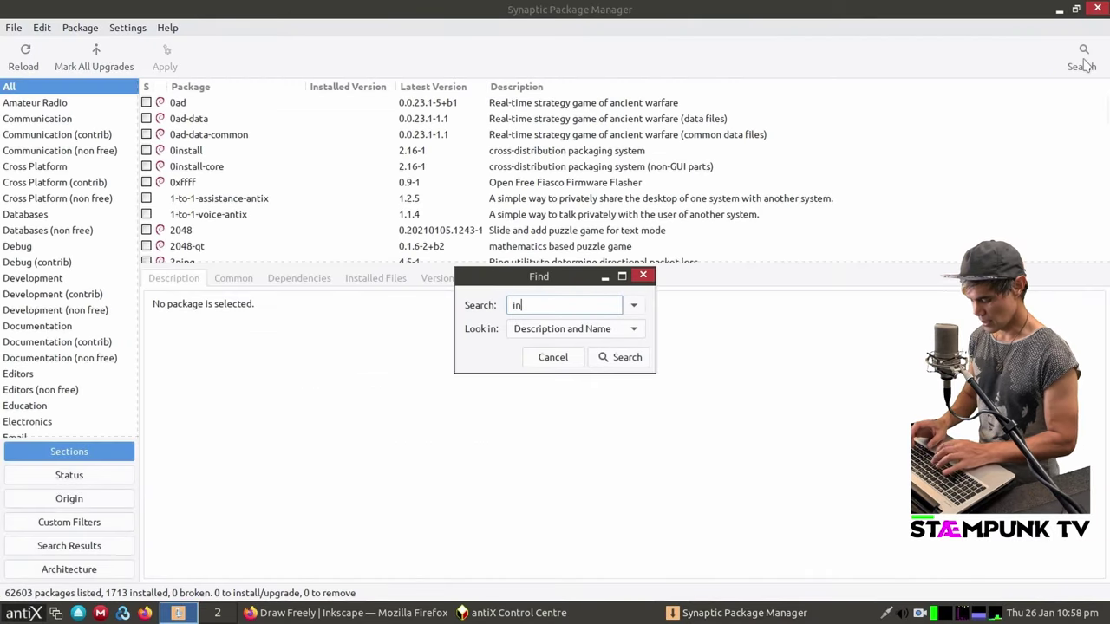
key(Return)
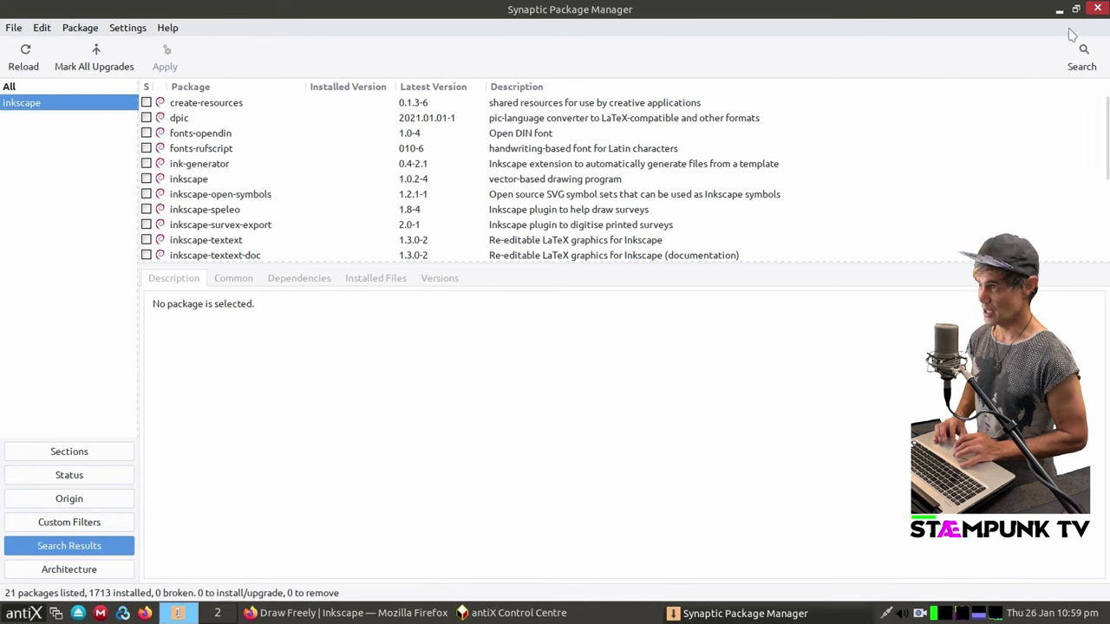
click(1096, 9)
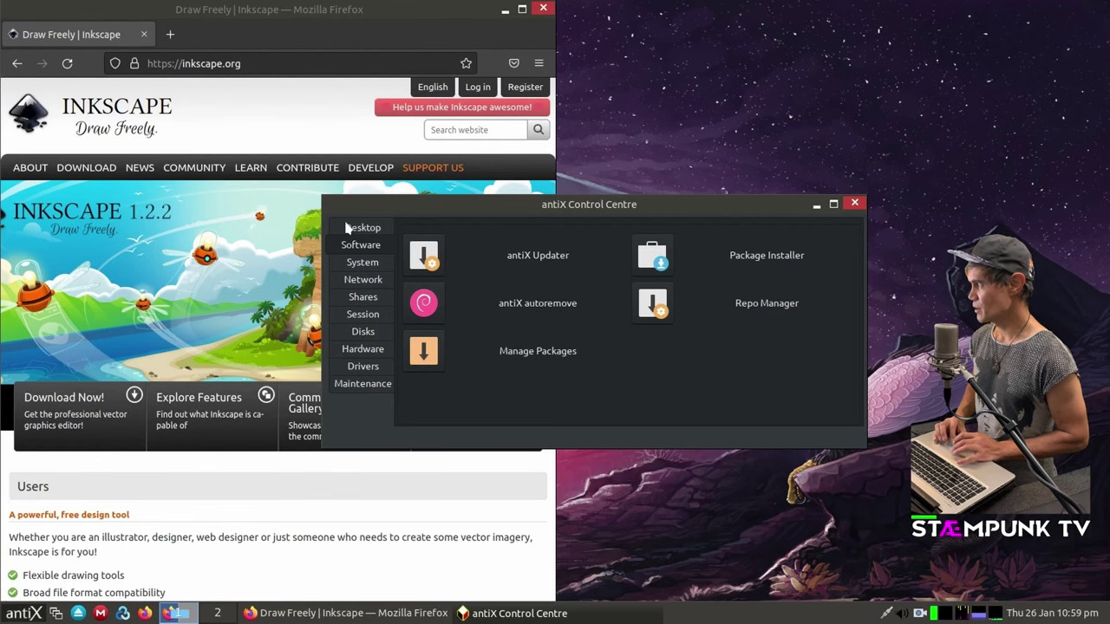
Download the Inkscape 1.2.2 GNU/Linux AppImage from inkscape.org, then close Firefox
click(854, 203)
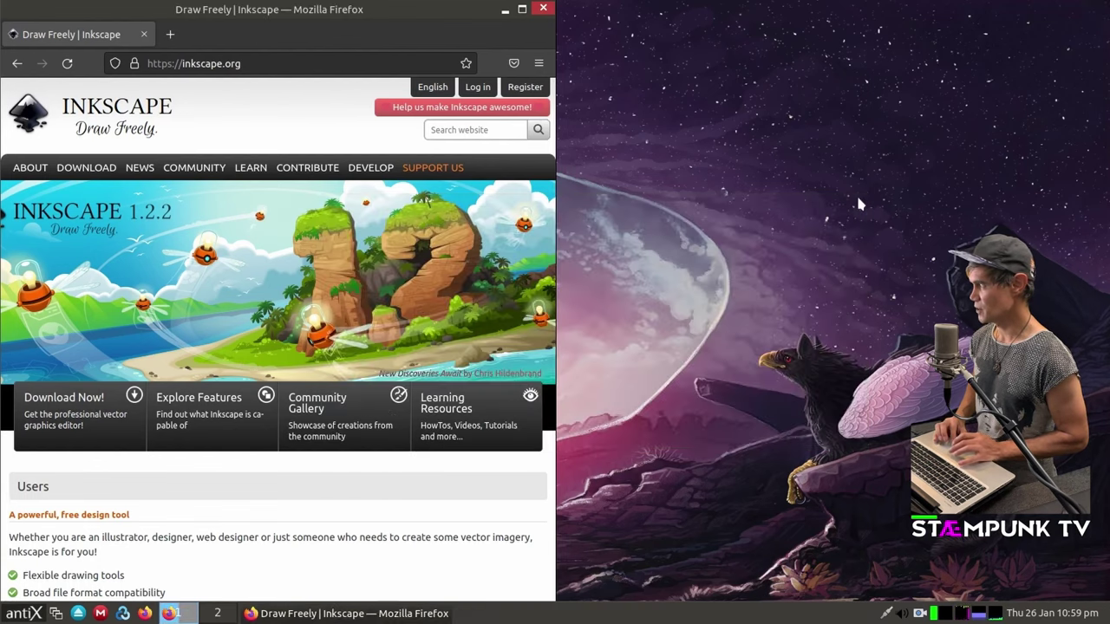
click(70, 408)
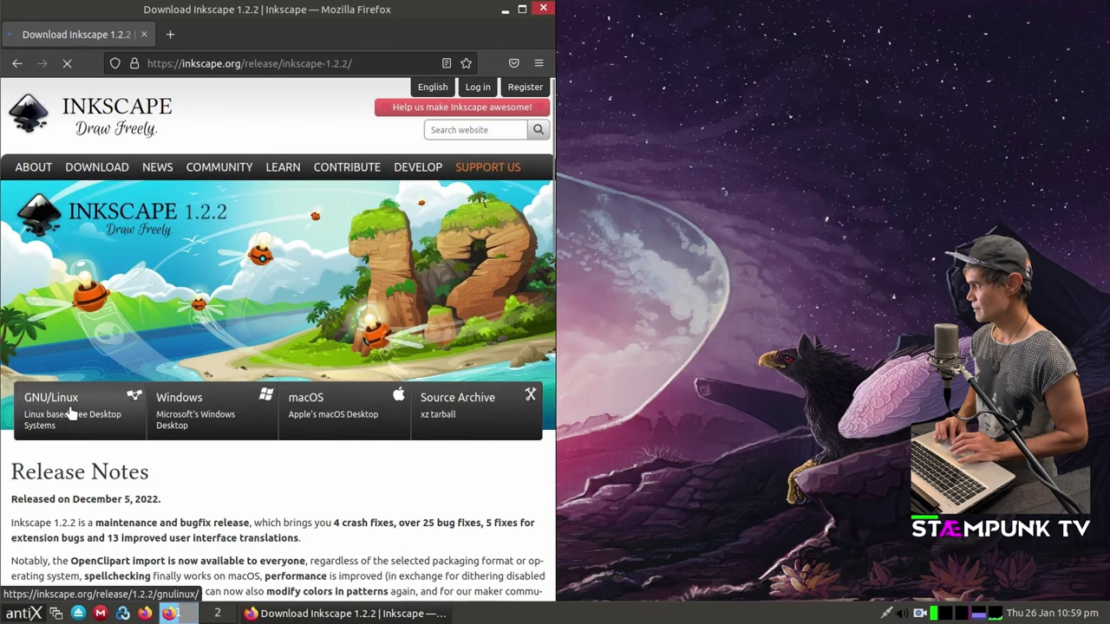
click(96, 414)
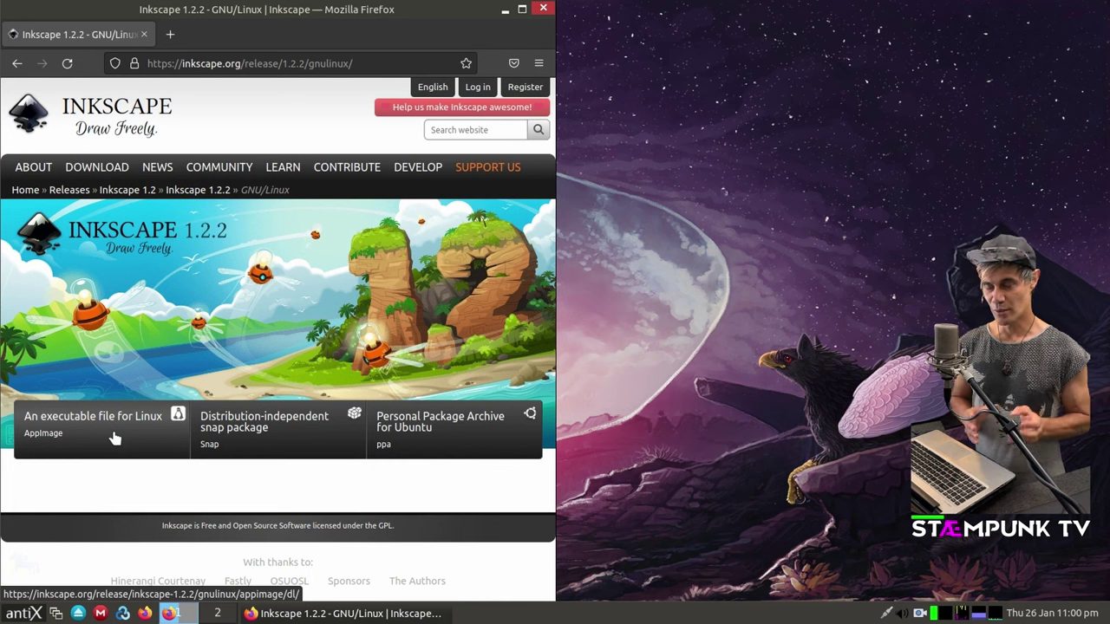
click(114, 438)
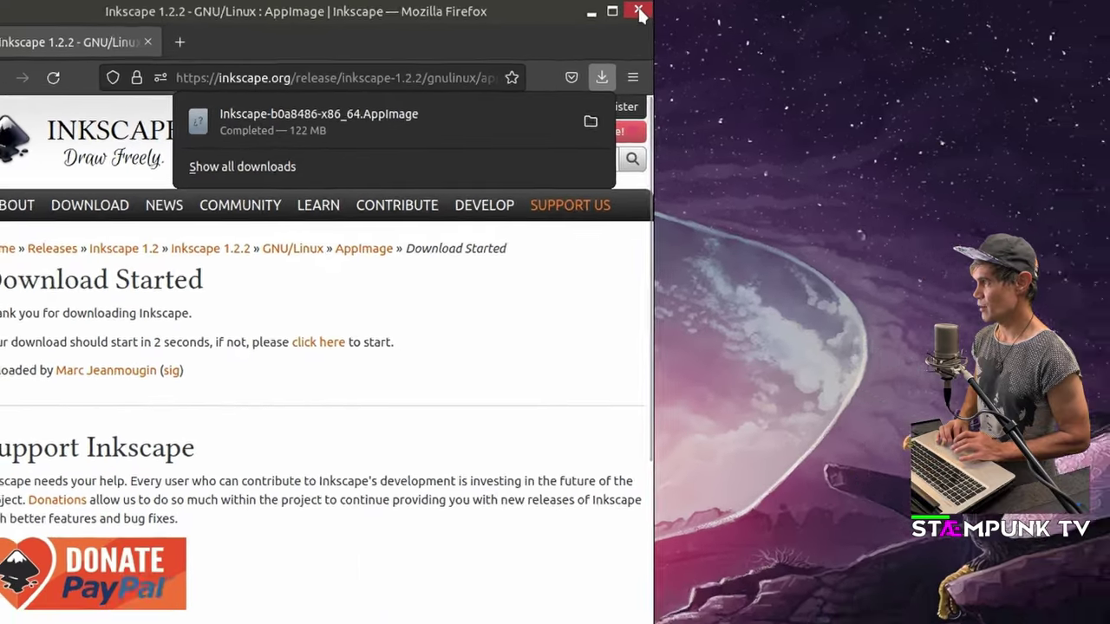
click(733, 10)
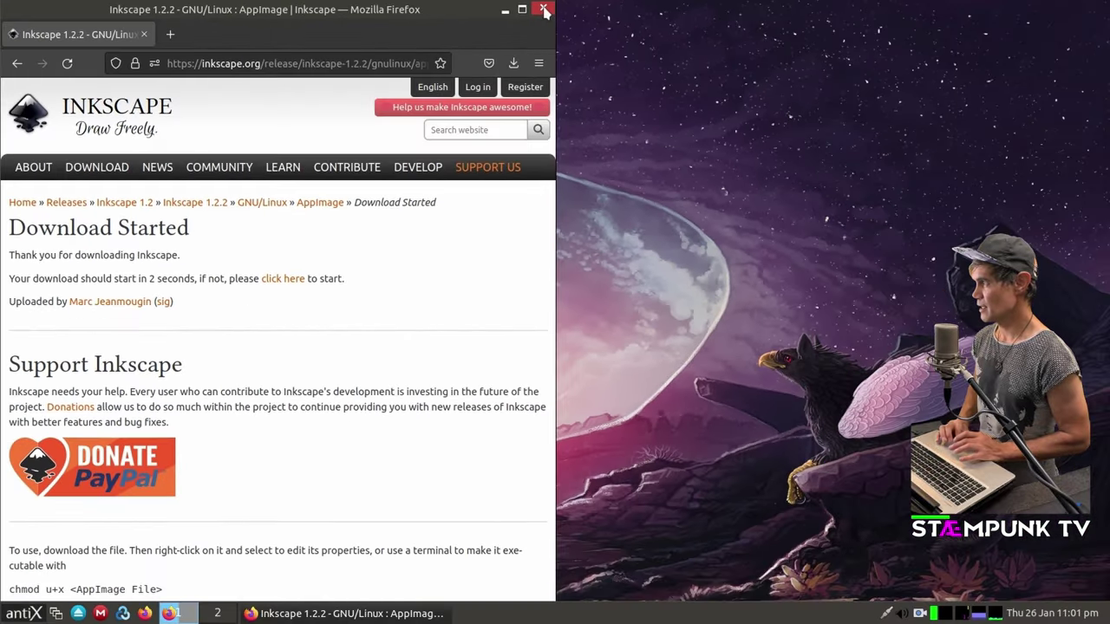
click(543, 10)
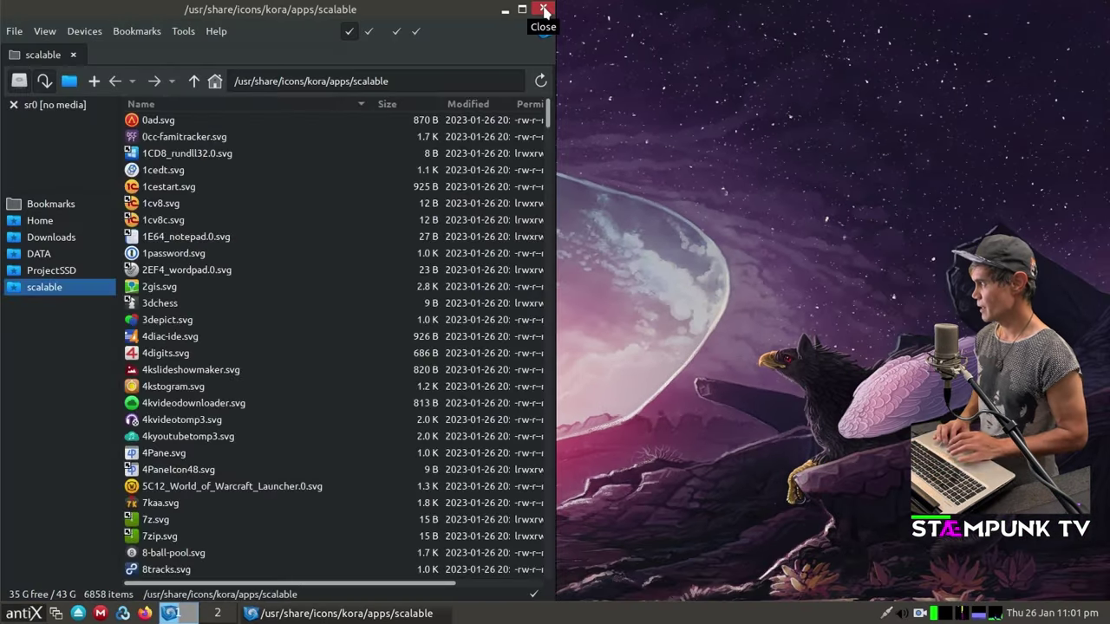
Open Downloads, then in a new Home tab show hidden files and create and open a '.apps' folder
click(50, 237)
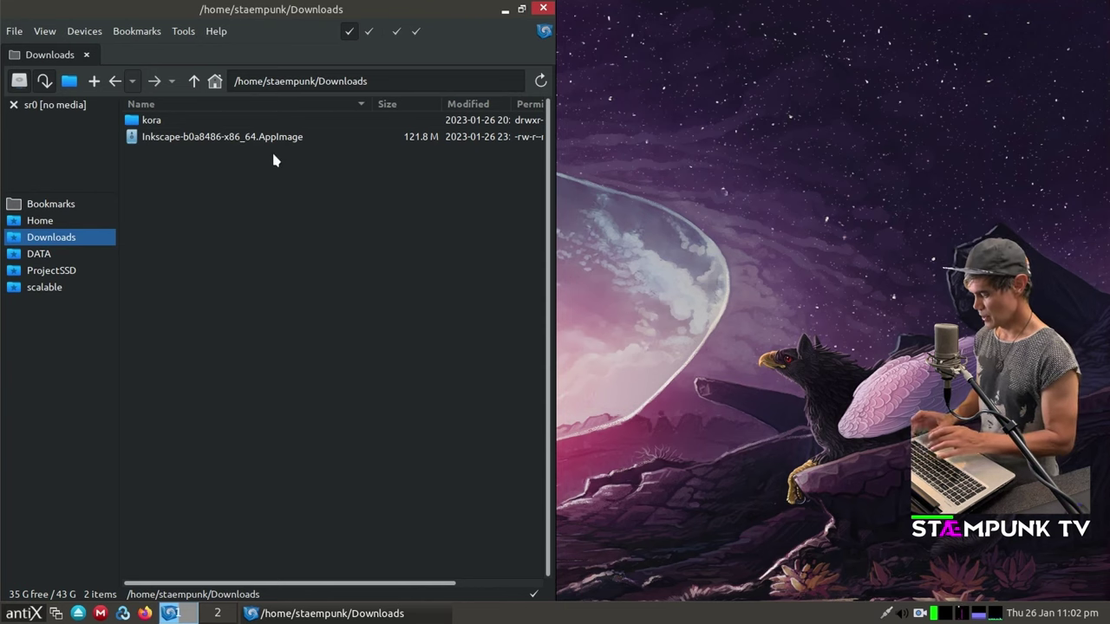
key(ctrl+t)
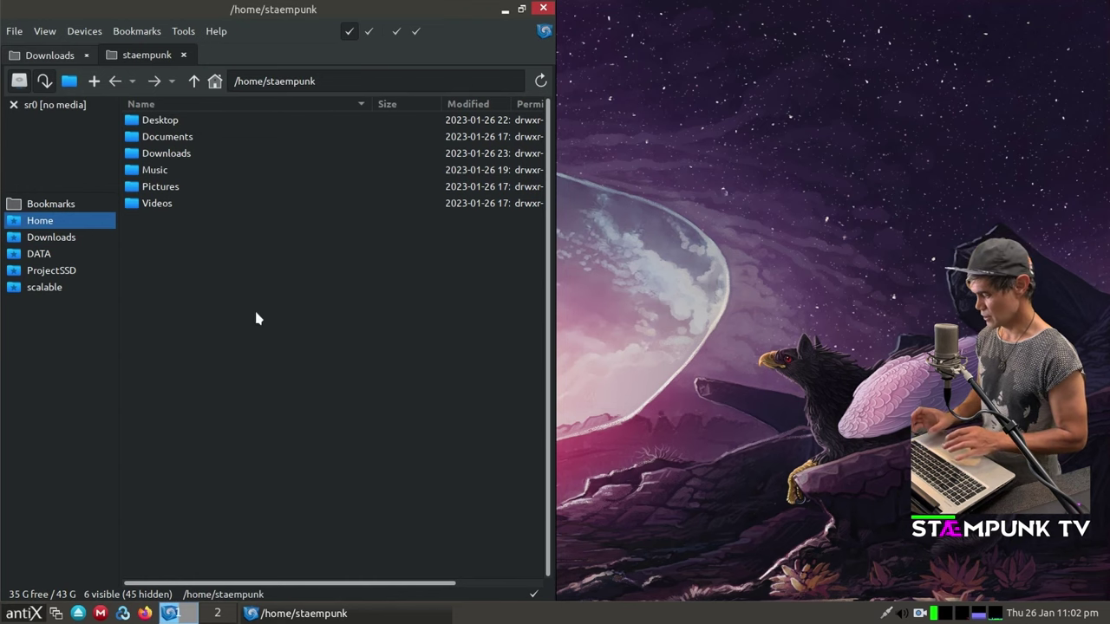
key(ctrl+h)
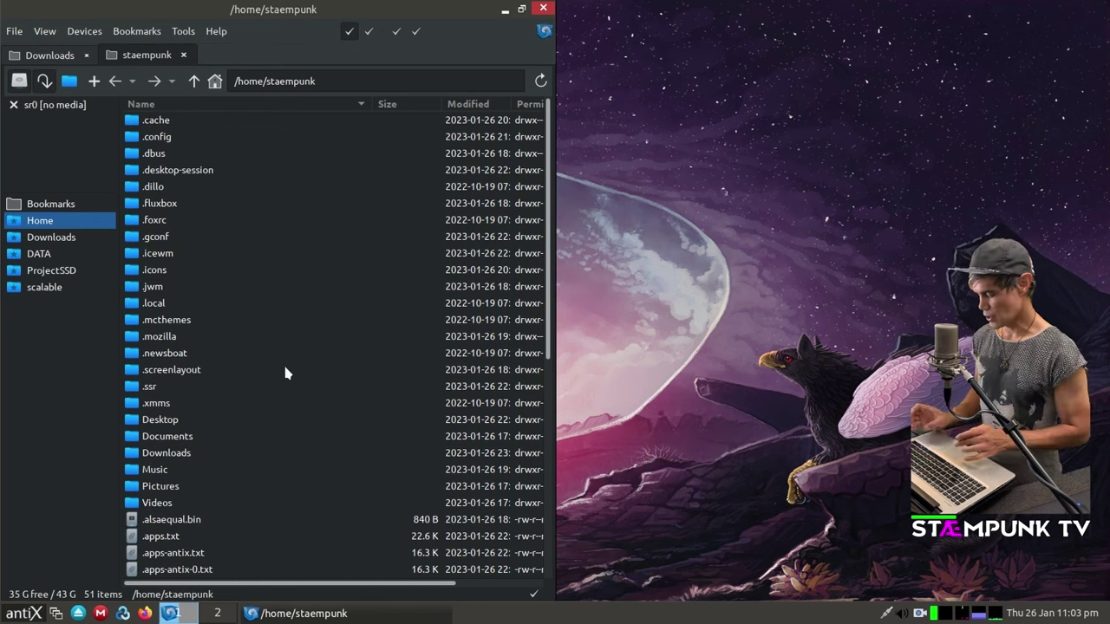
key(ctrl+shift+n)
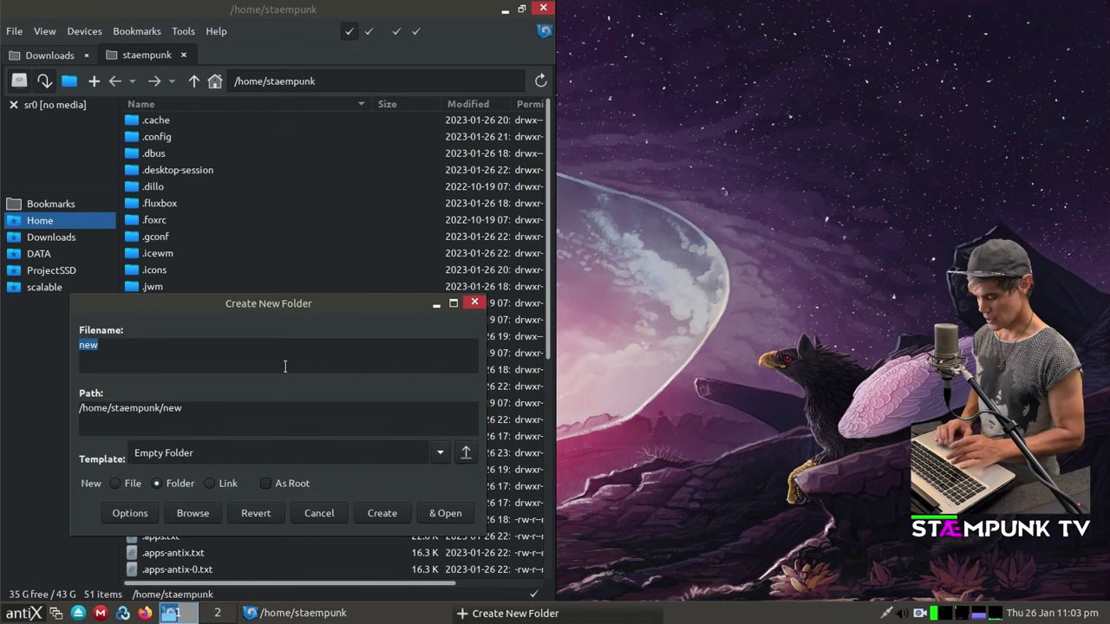
text(.apps)
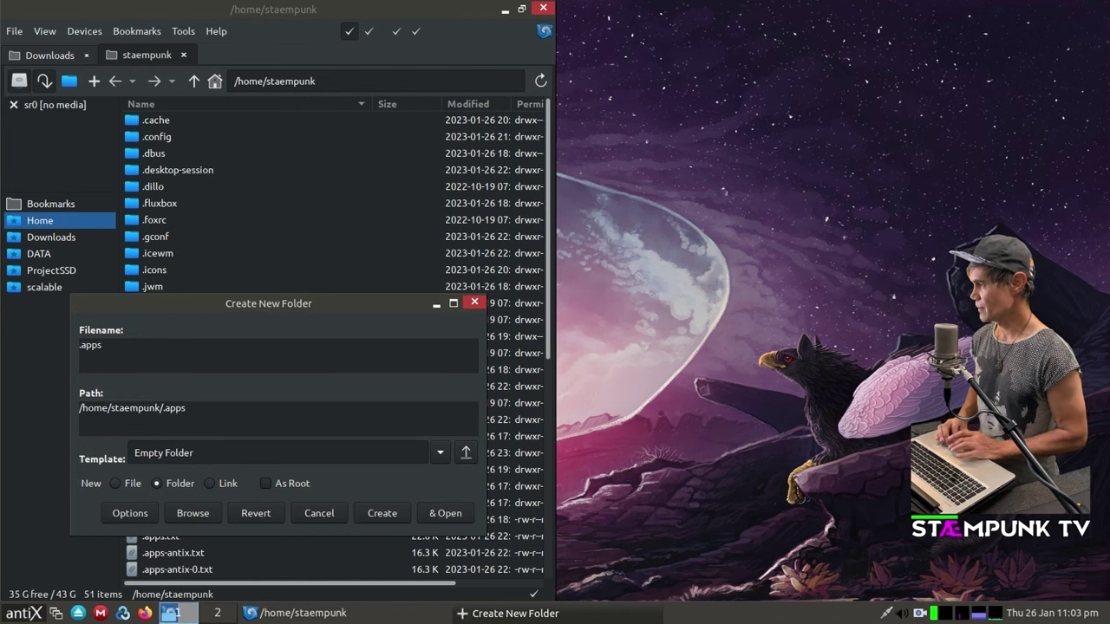
click(384, 513)
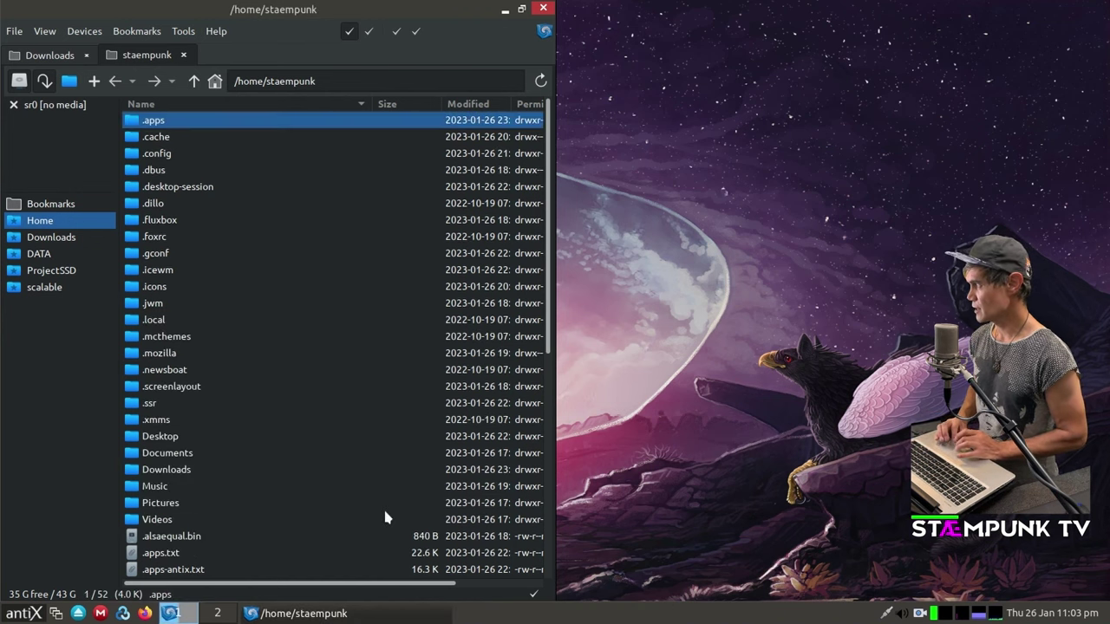
double_click(132, 123)
Move the Inkscape AppImage from Downloads into the .apps folder
click(52, 55)
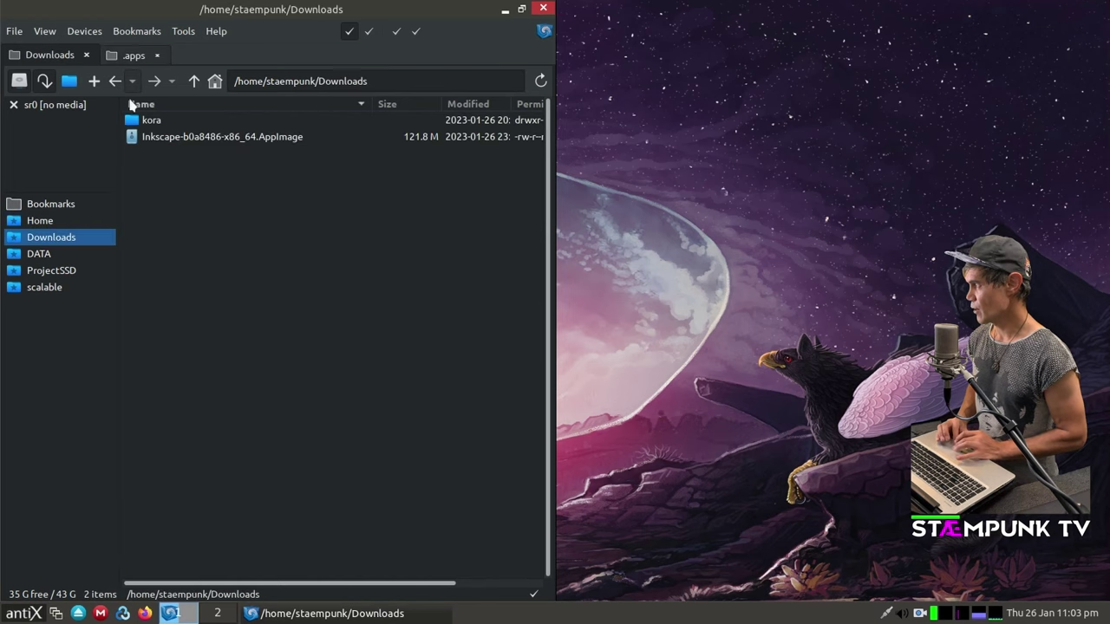
click(198, 139)
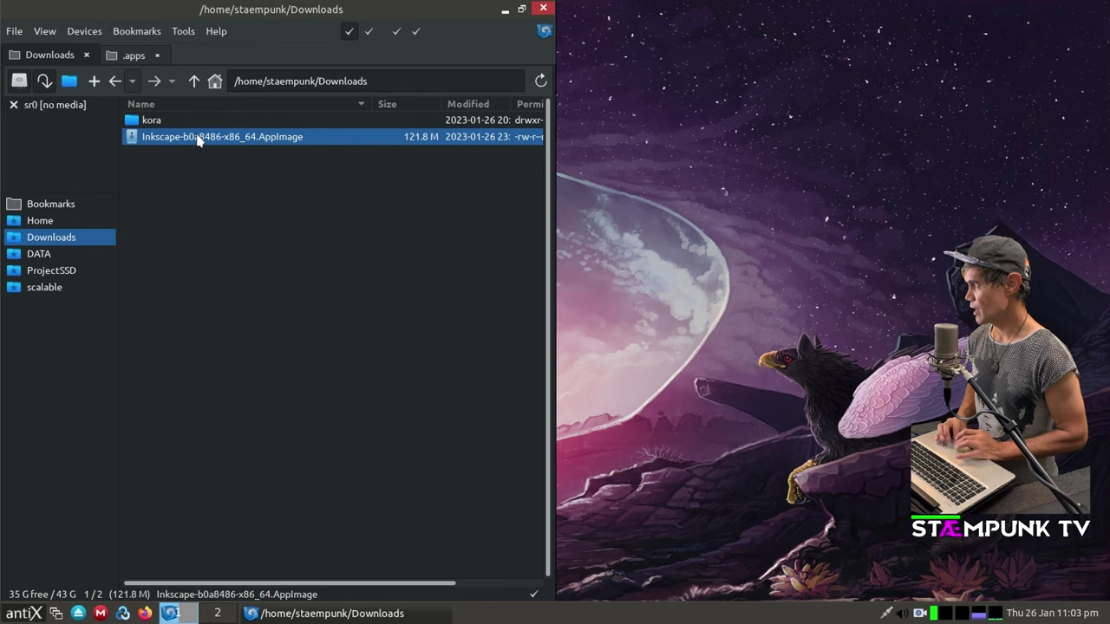
drag(197, 138, 206, 163)
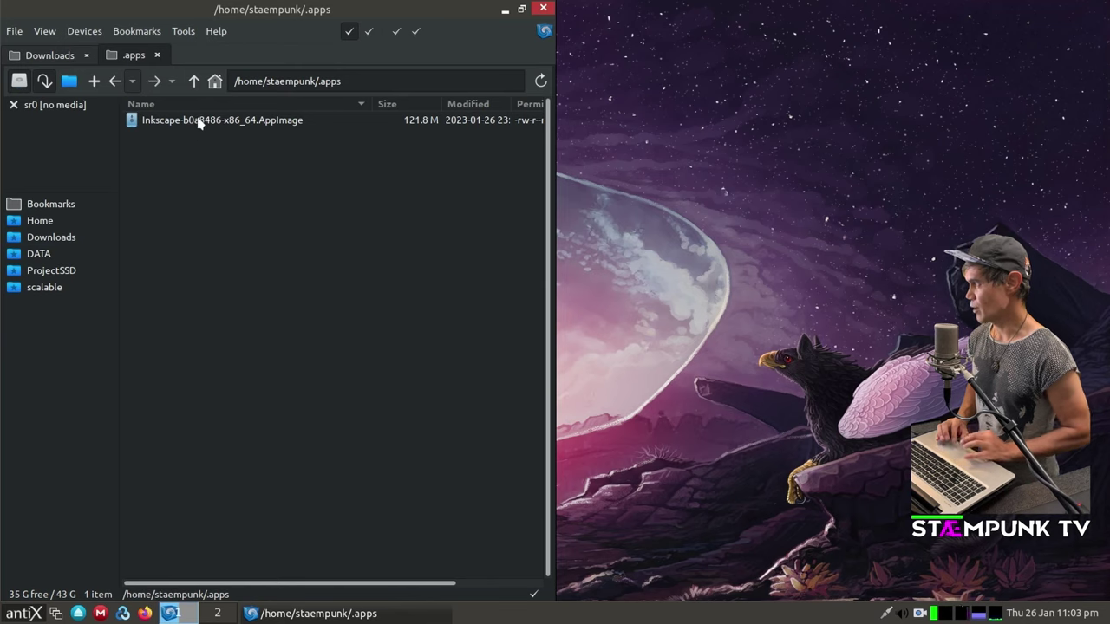
Give the AppImage owner execute permission (-rwxr--r--) in its Properties
right_click(199, 122)
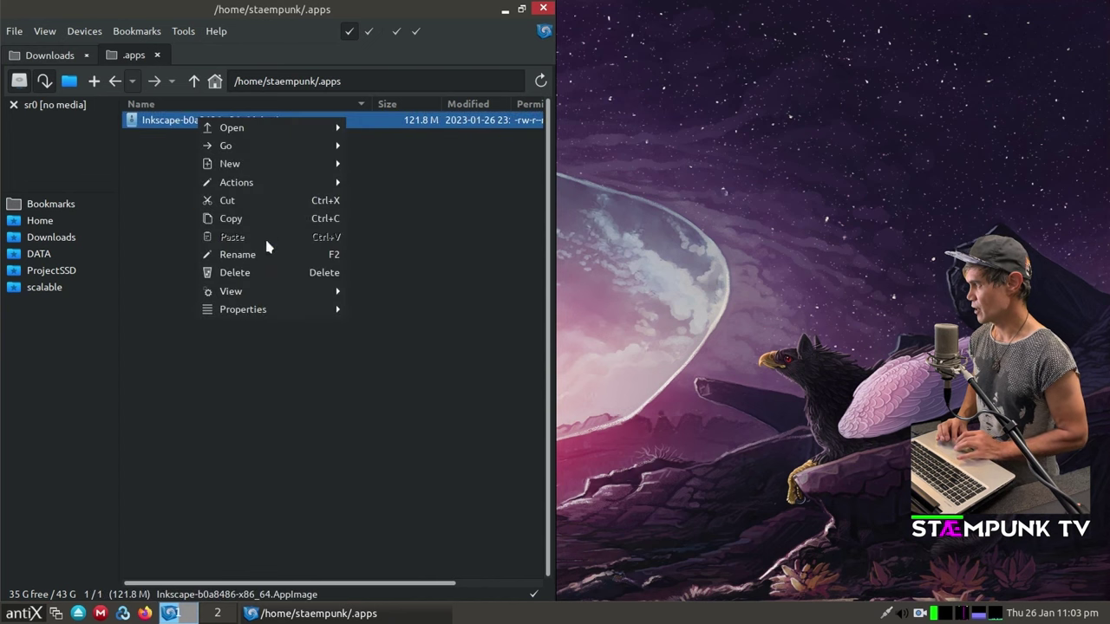
mouse_move(268, 309)
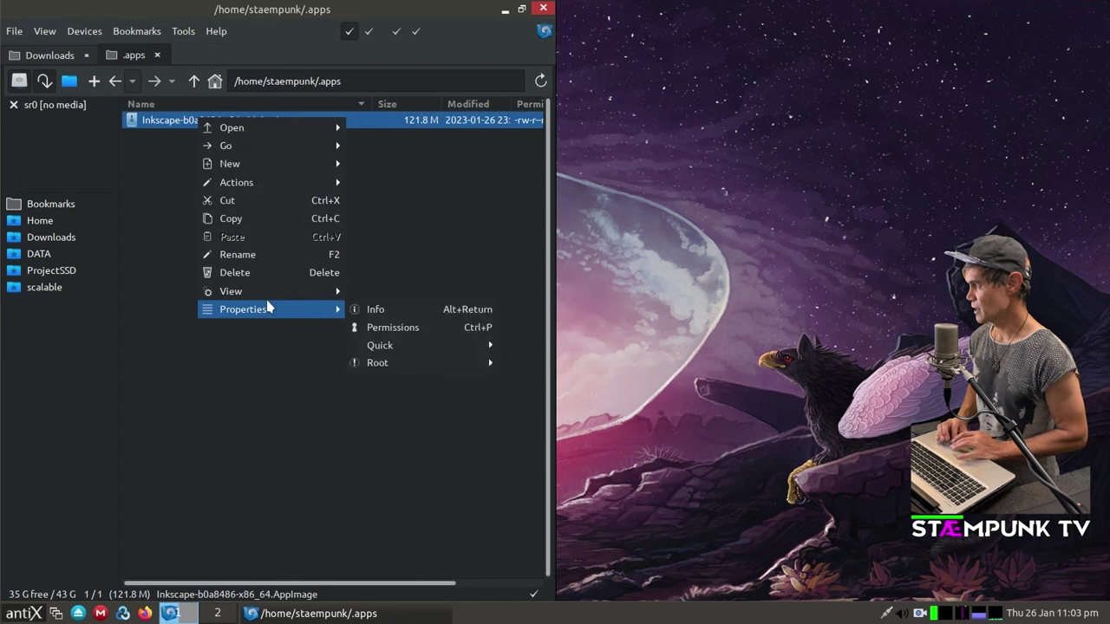
click(382, 326)
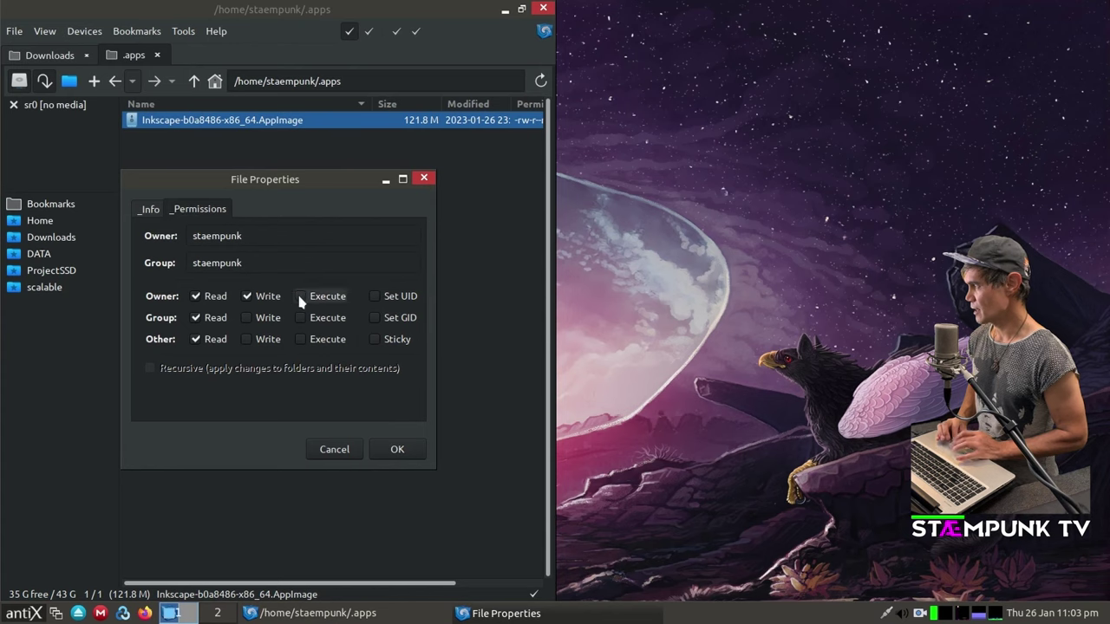
click(398, 450)
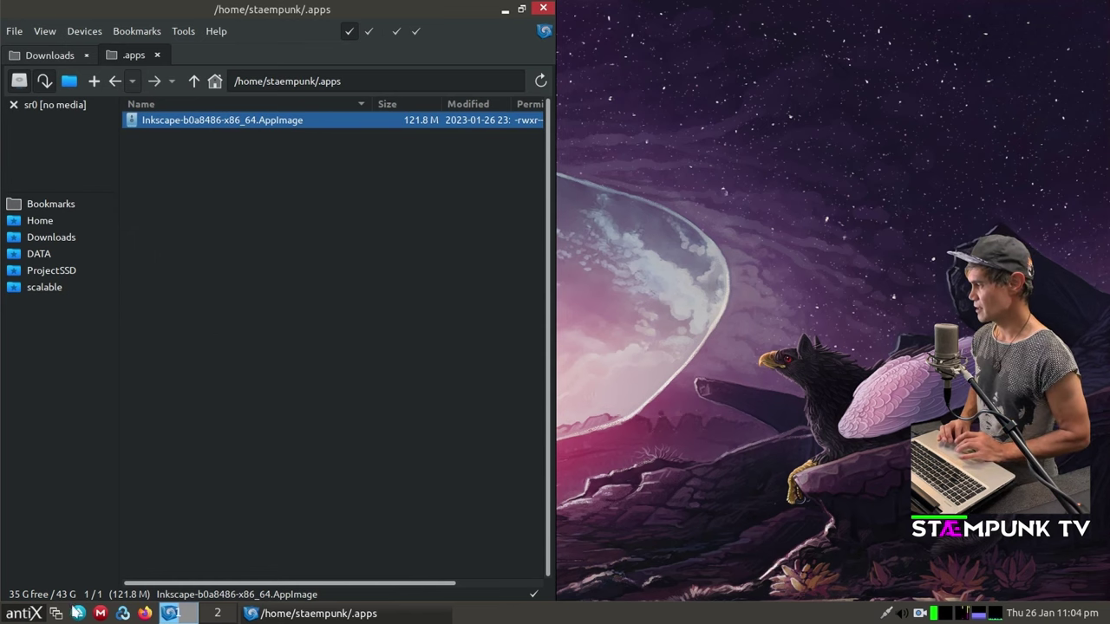
click(23, 612)
Open a root file manager window at /usr/share/applications
mouse_move(51, 414)
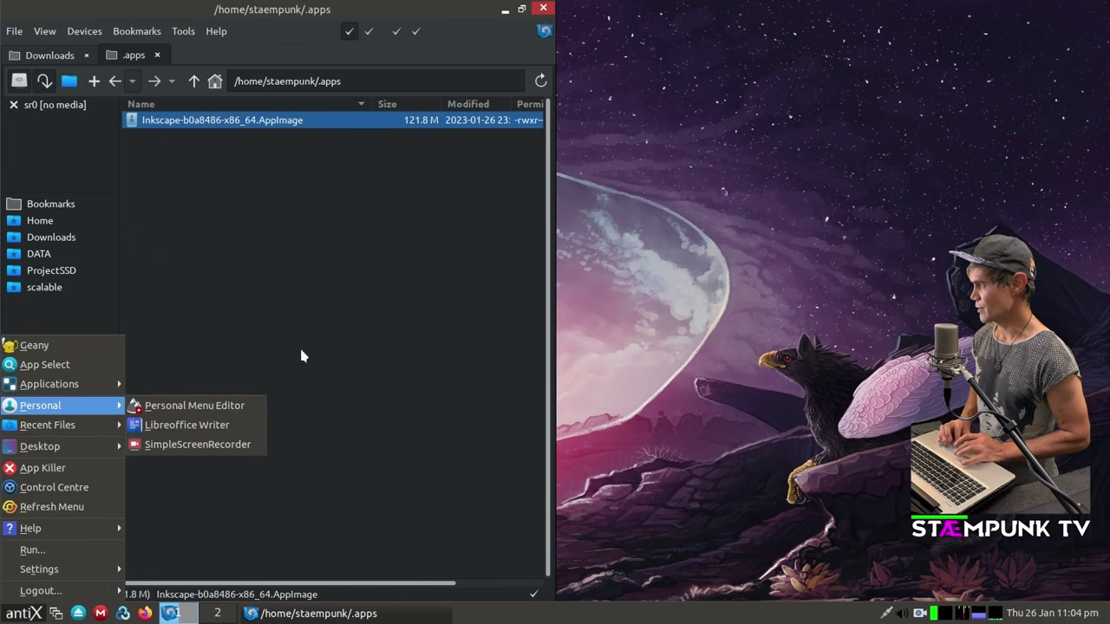
click(344, 329)
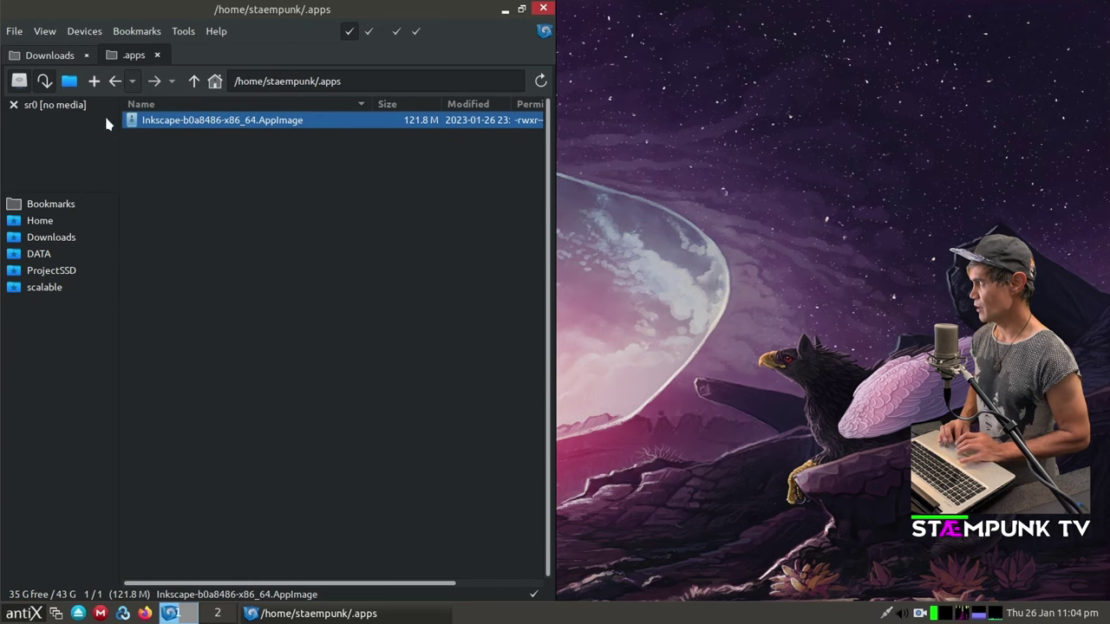
click(16, 32)
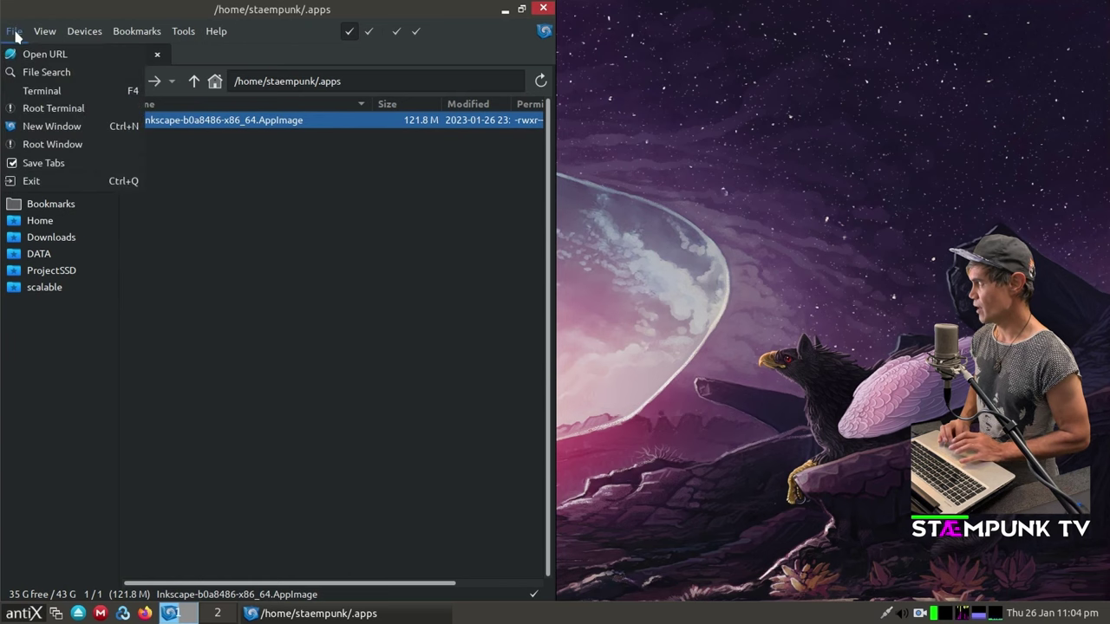
click(52, 143)
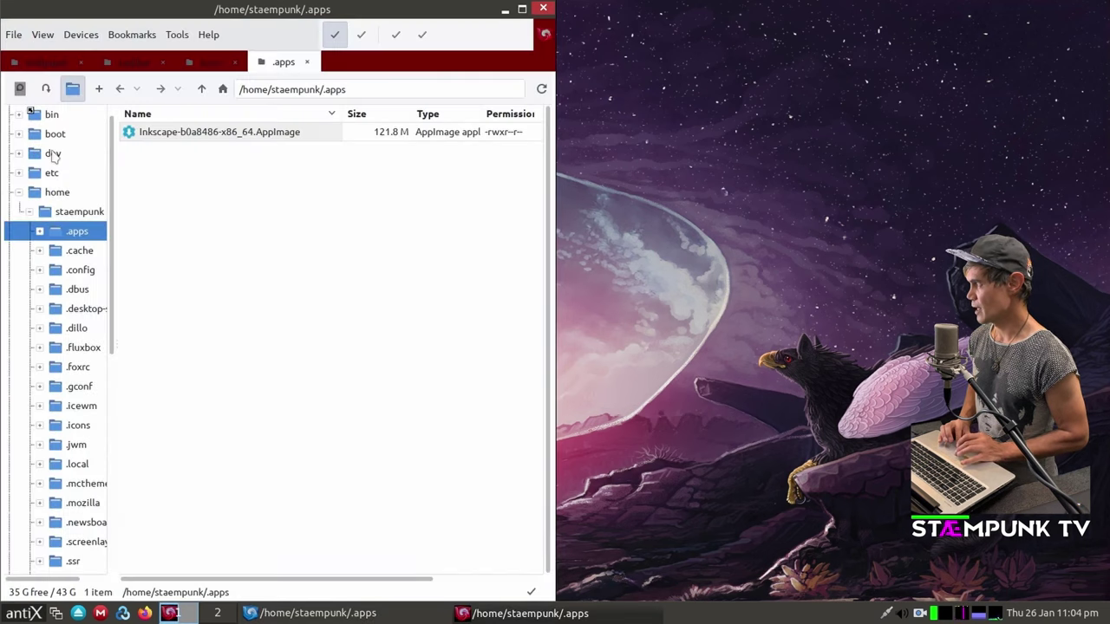
click(222, 90)
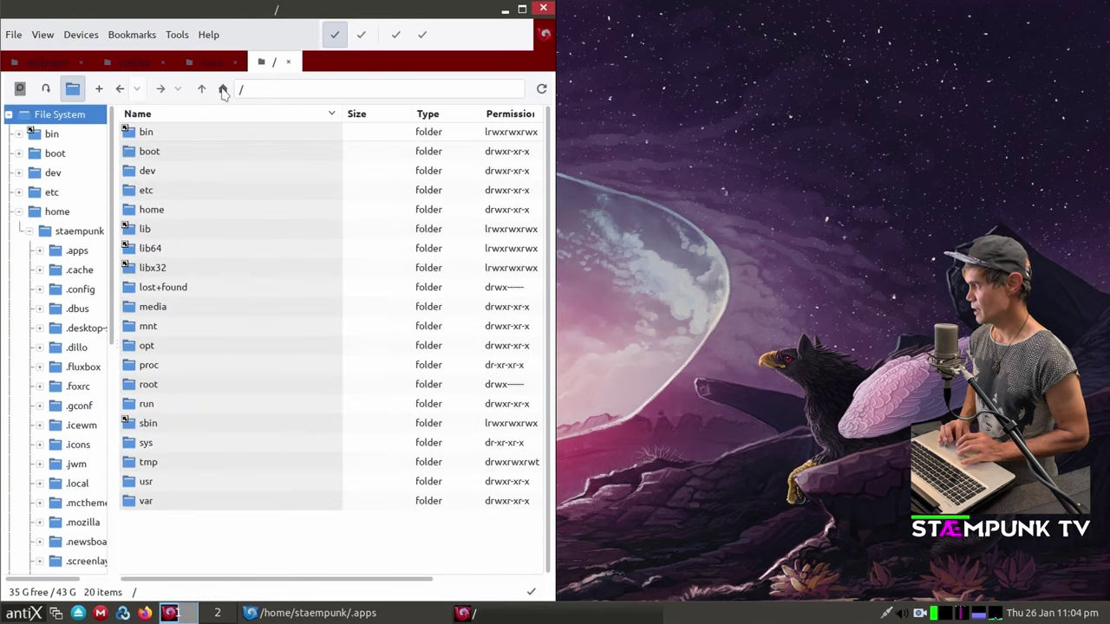
double_click(131, 483)
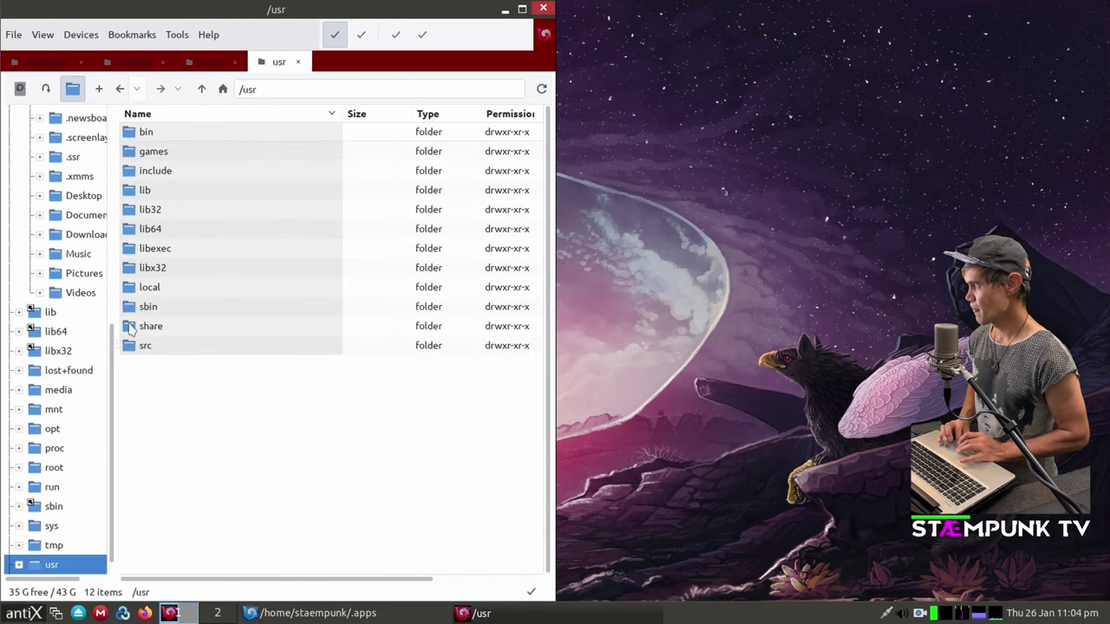
double_click(131, 326)
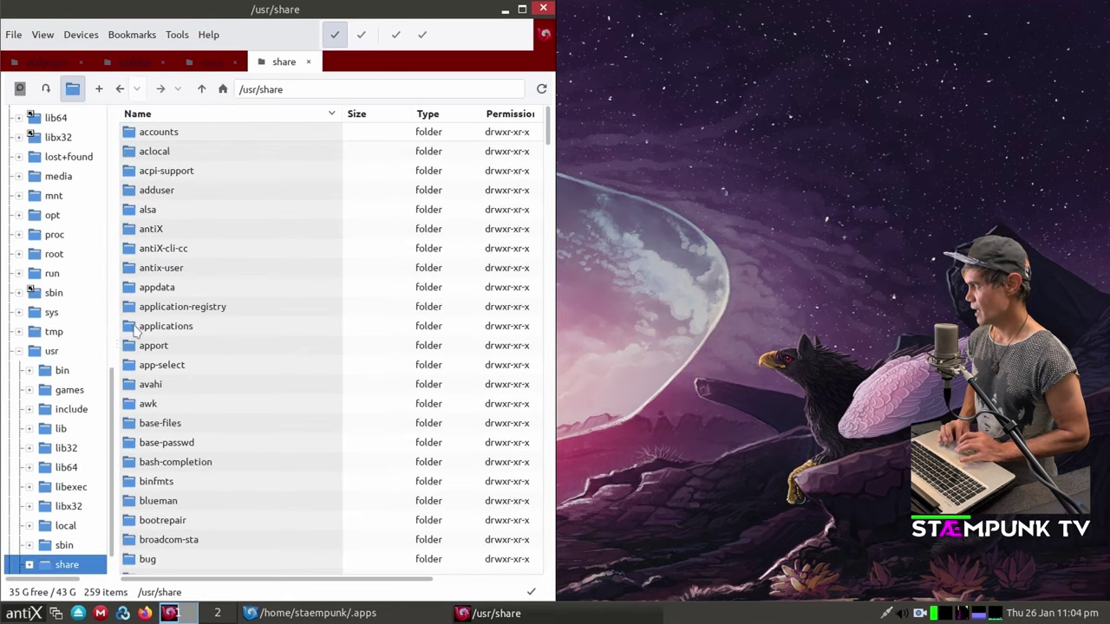
double_click(133, 329)
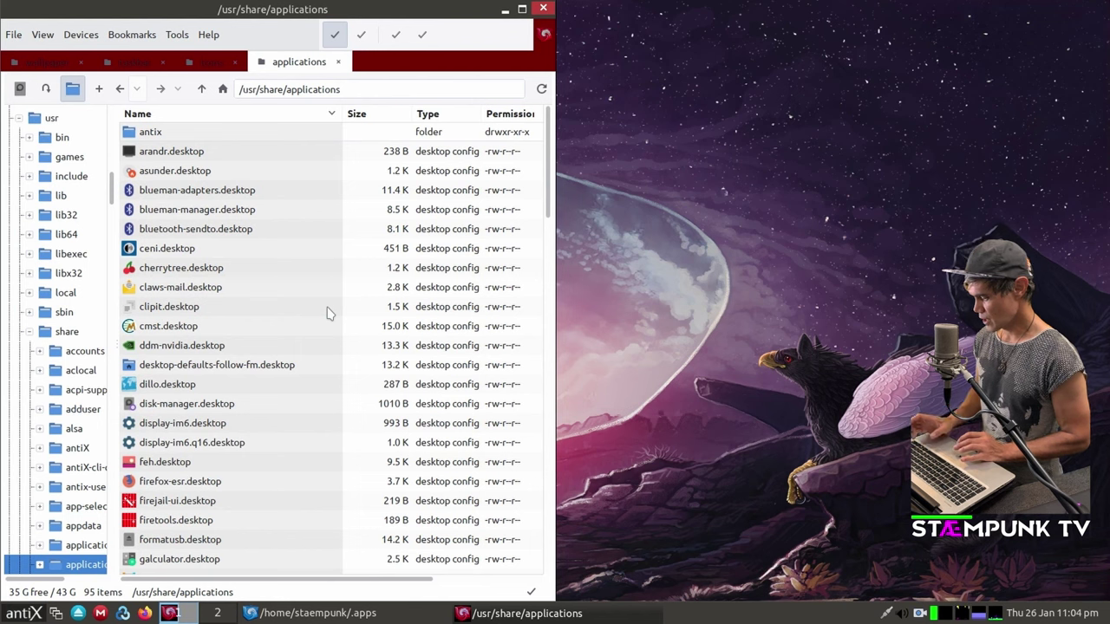
Create an empty Inkscape.desktop file there and open it in Geany
key(ctrl+shift+f)
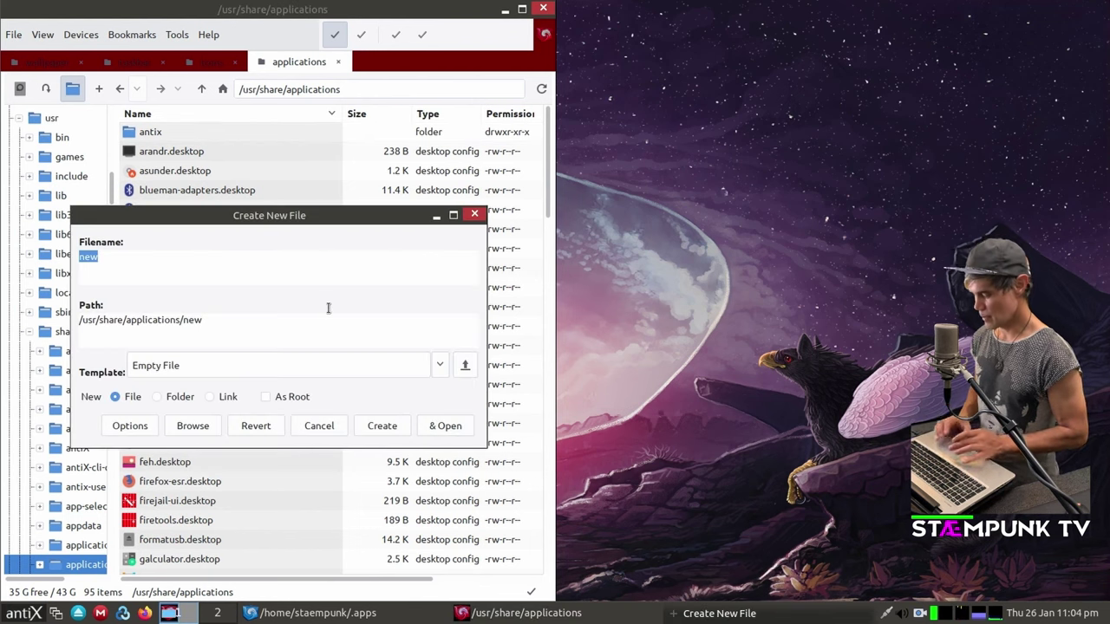
text(Inks)
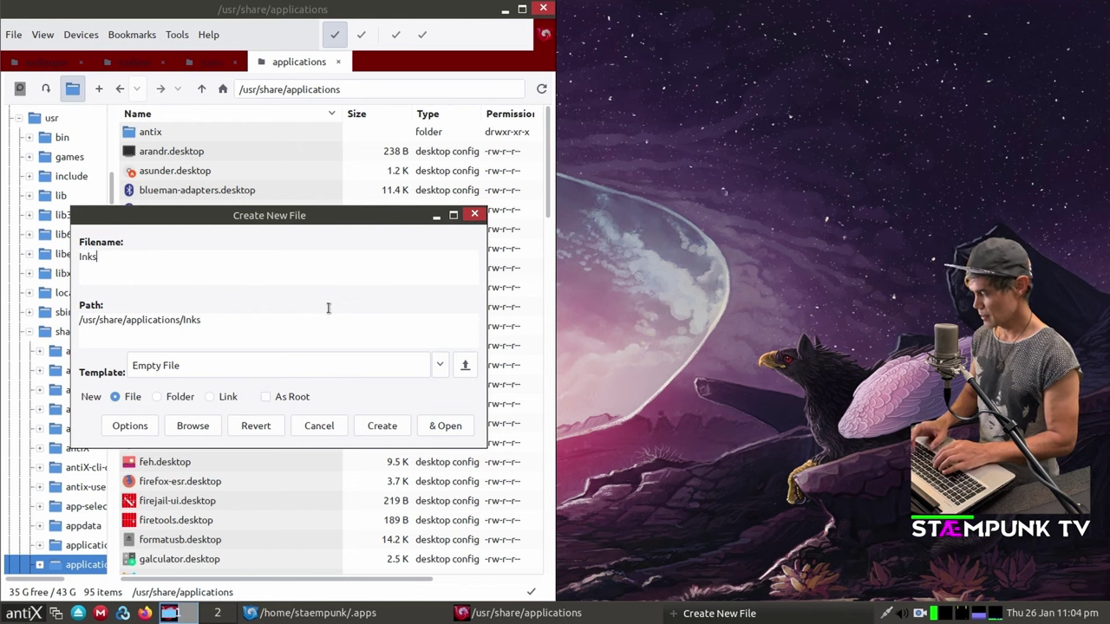
text(cape.)
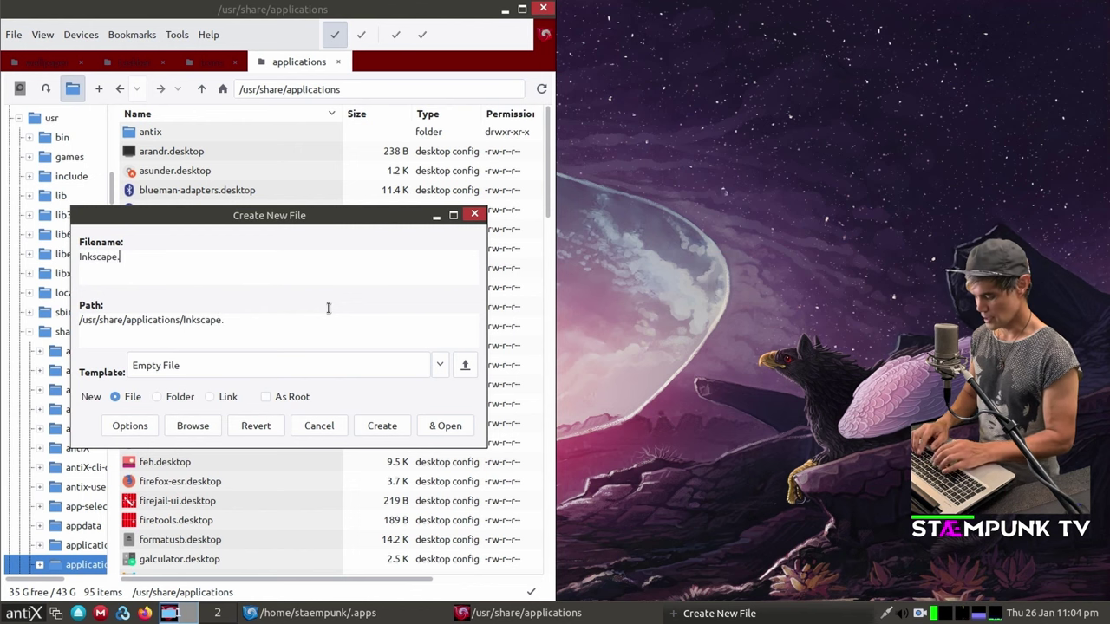
text(desktop)
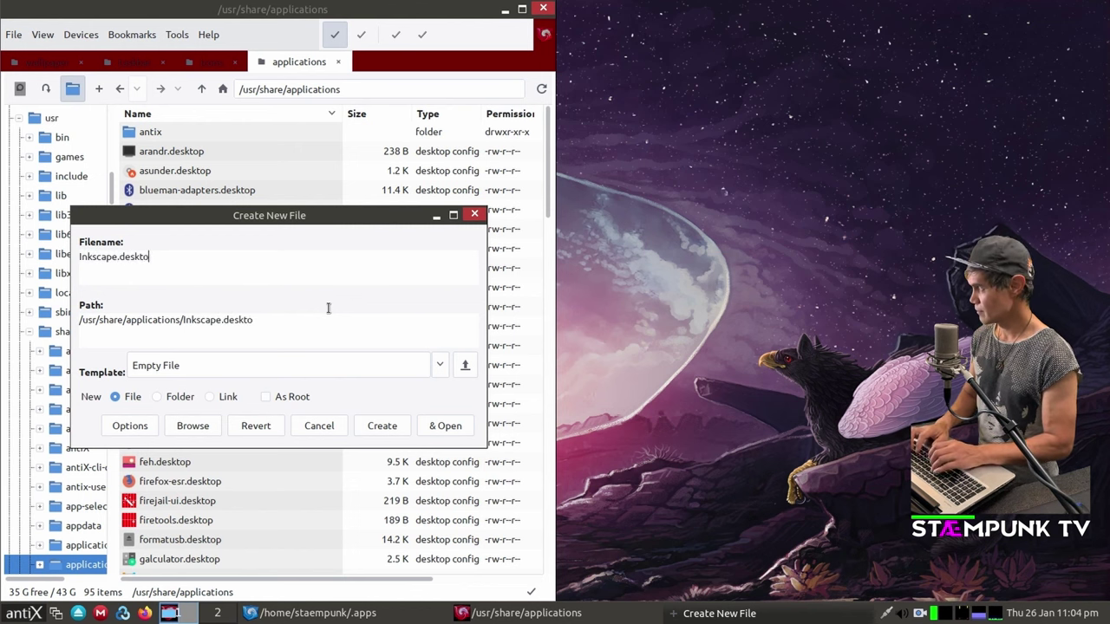
click(382, 426)
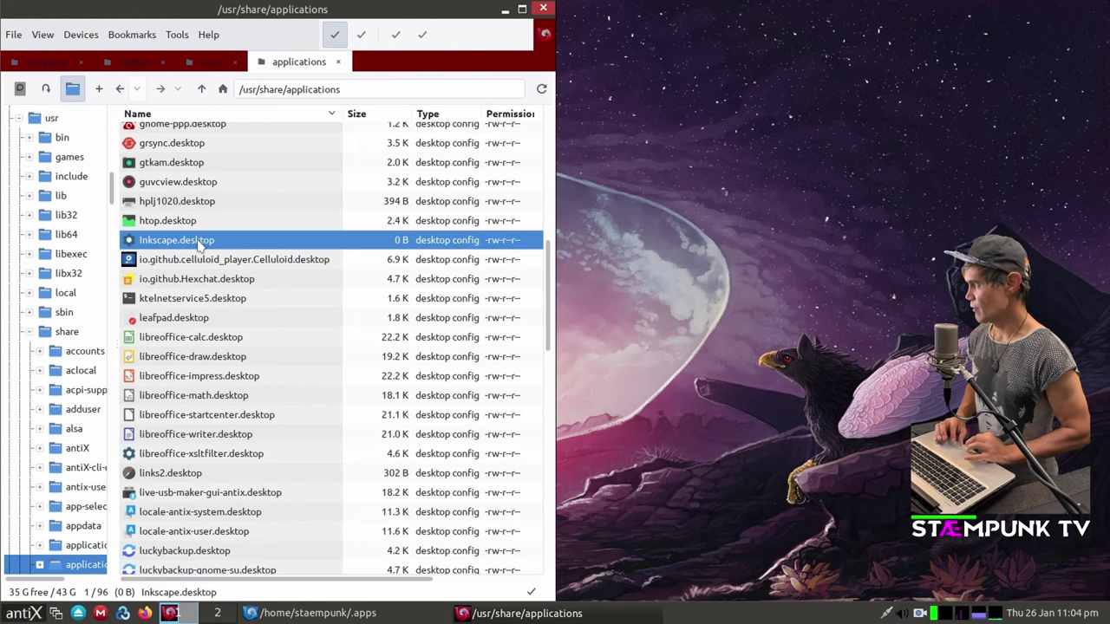
right_click(198, 245)
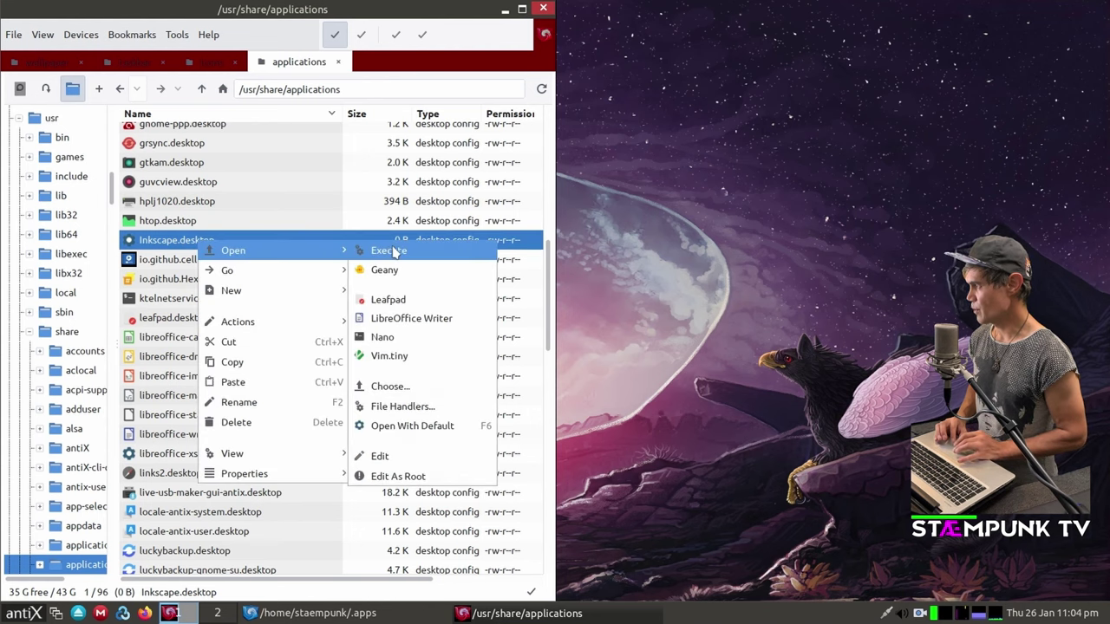
click(401, 272)
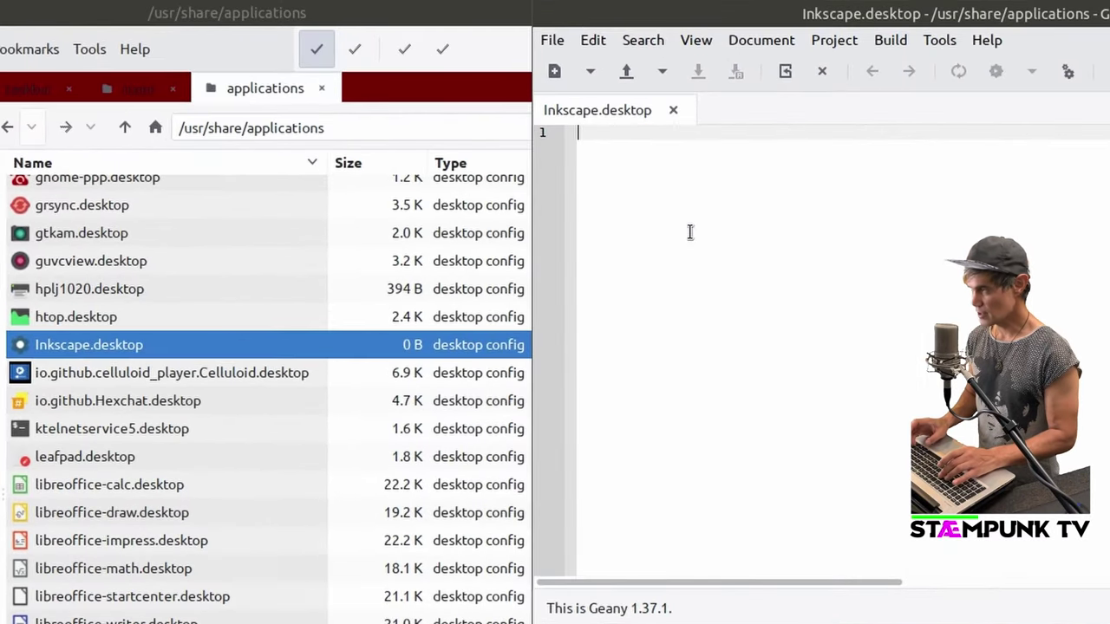
Write '[Desktop Entry]' and 'Type=Application' on separate lines, then begin an 'Exec=' line
text([Des)
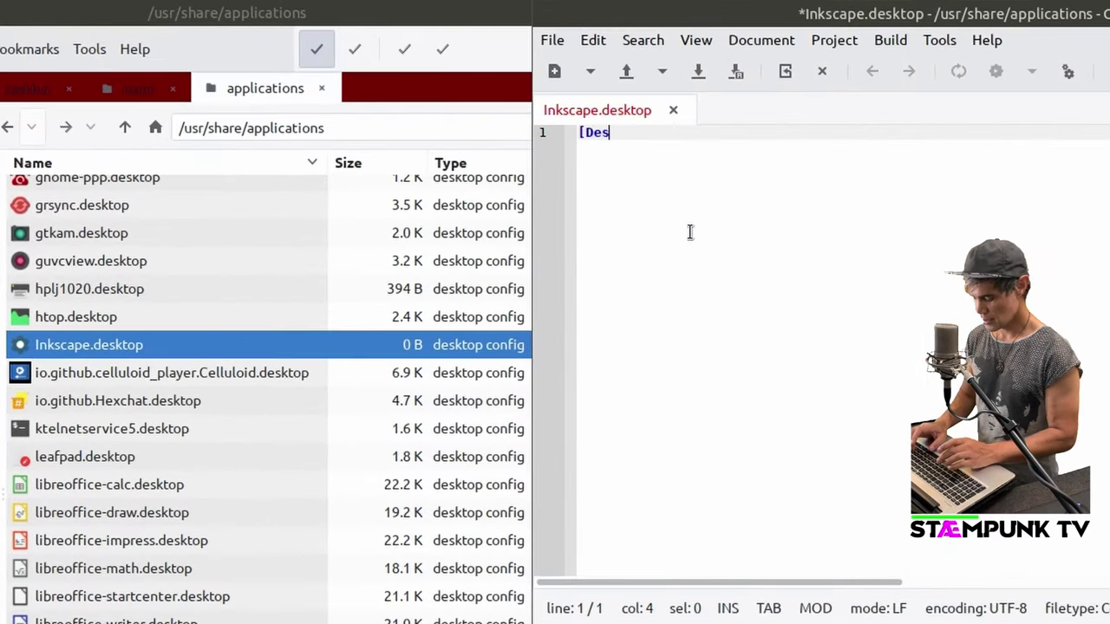
text(ktop E)
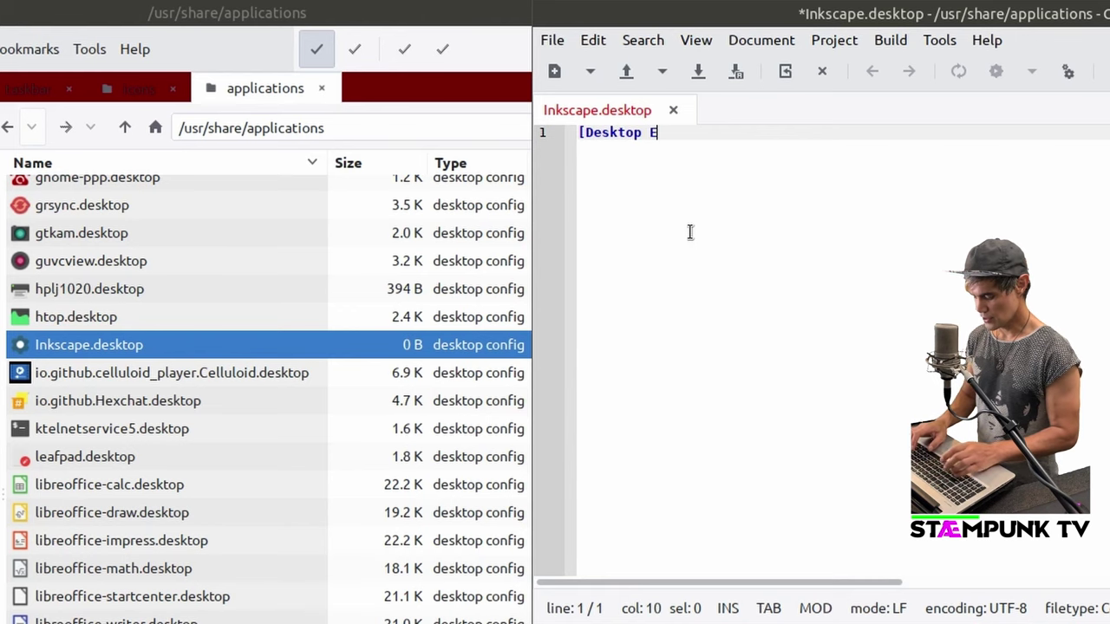
text(ntry)
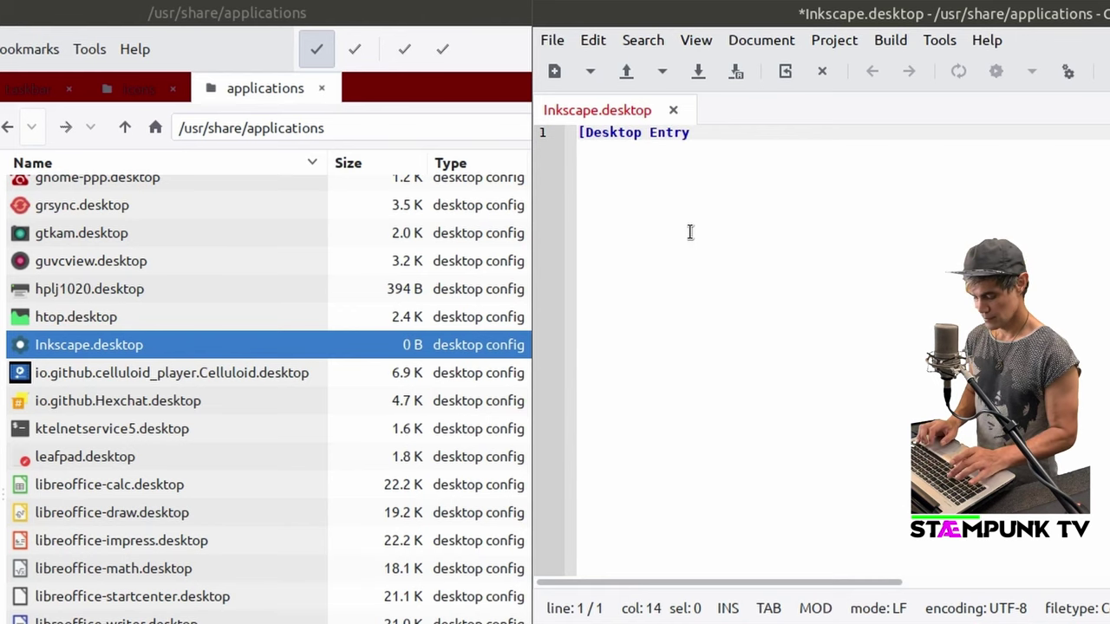
text(])
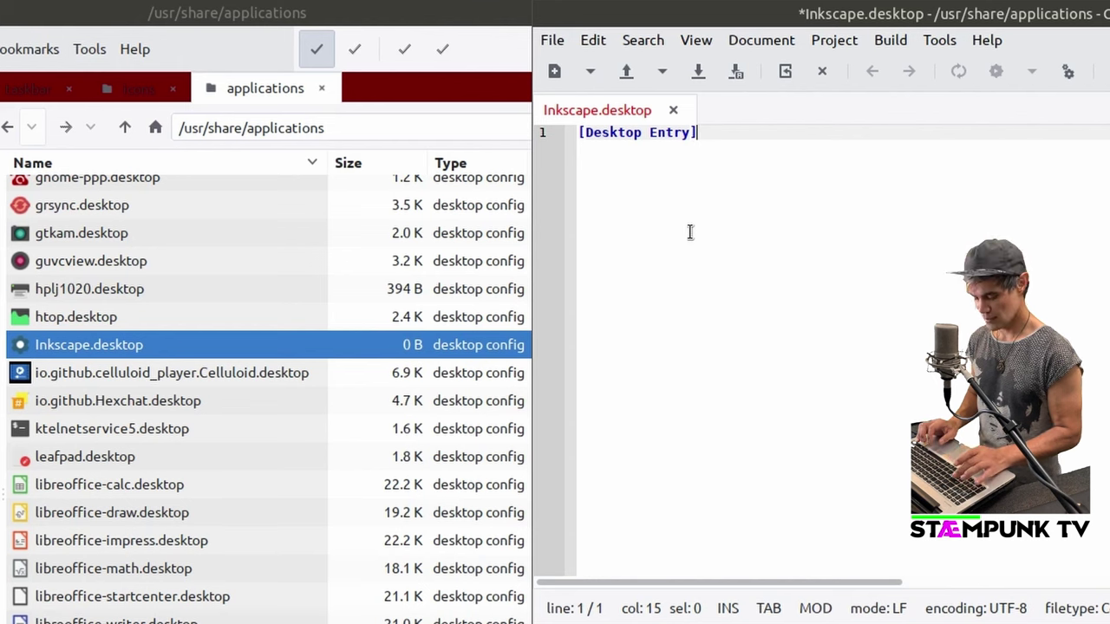
key(Return)
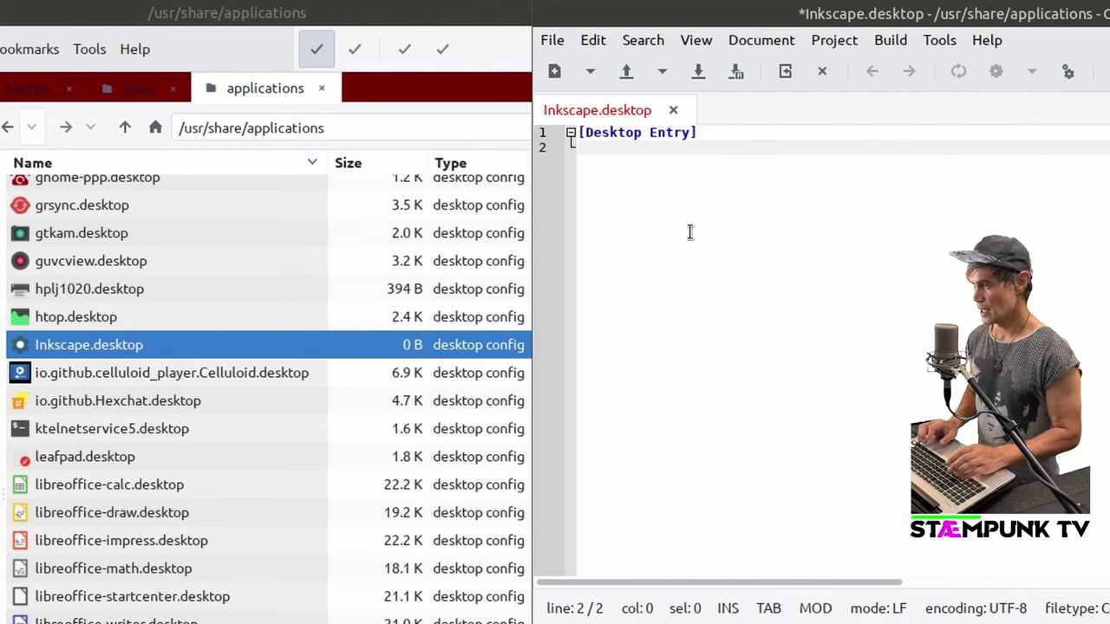
text(Ty)
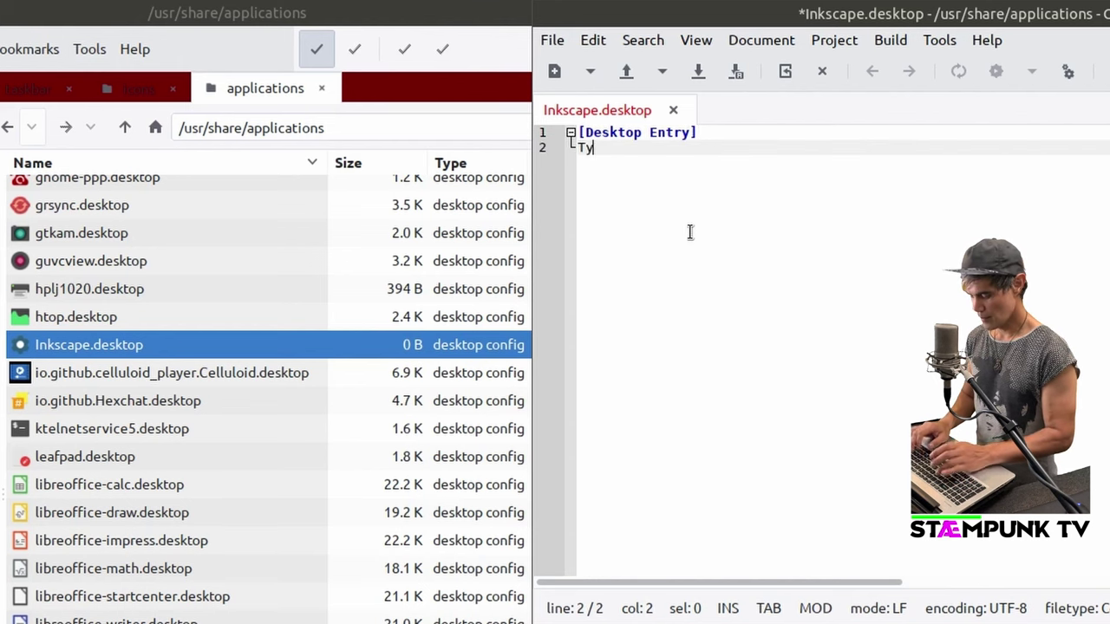
text(pe=A)
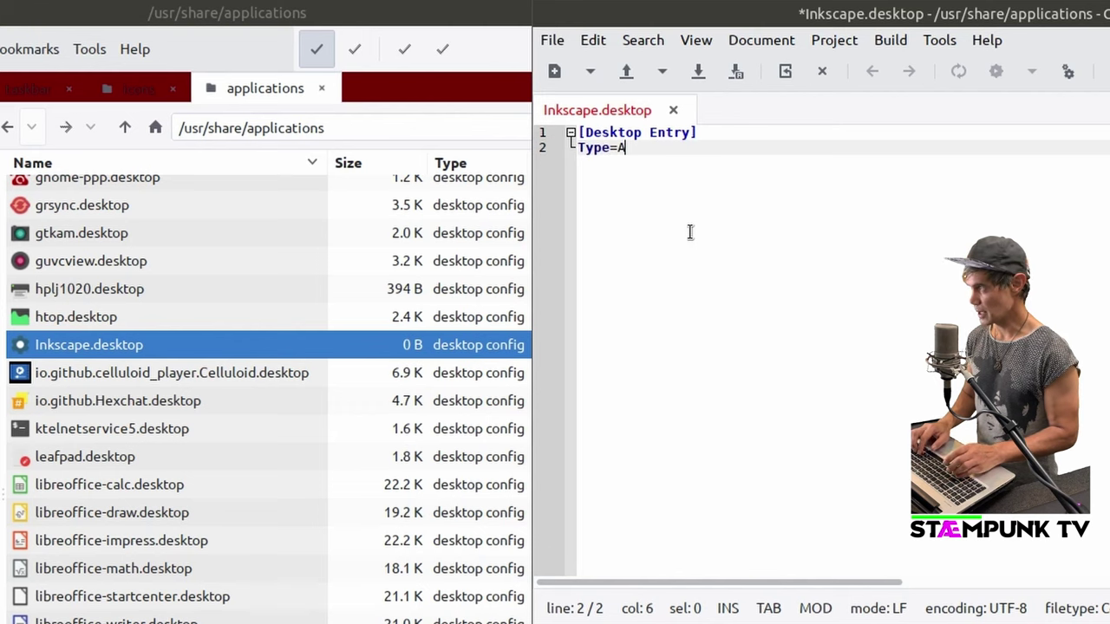
text(pplication)
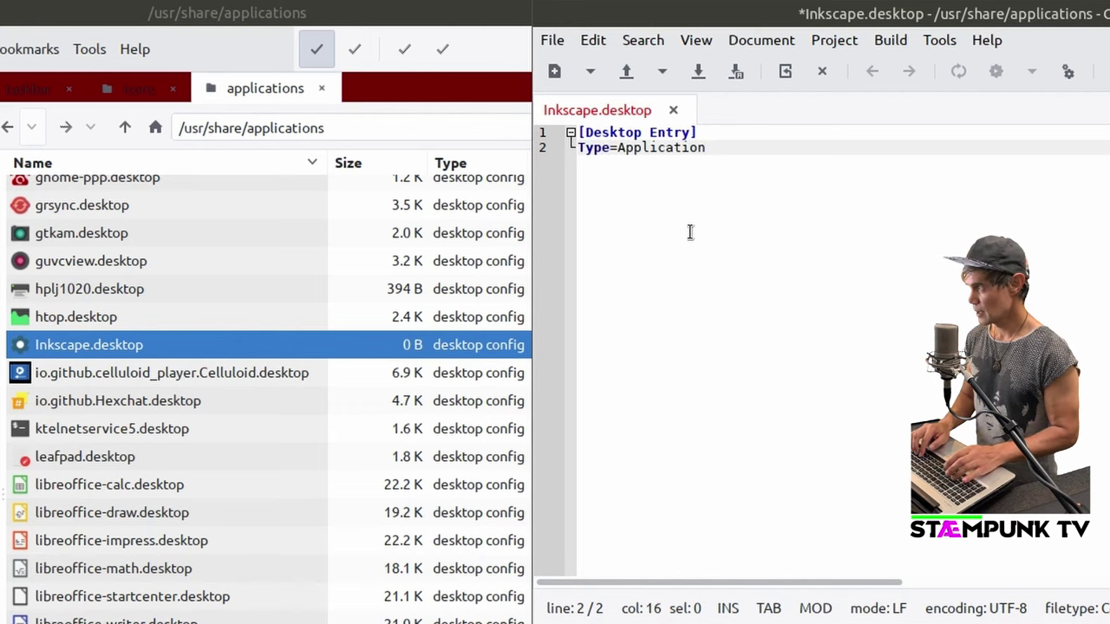
key(Return)
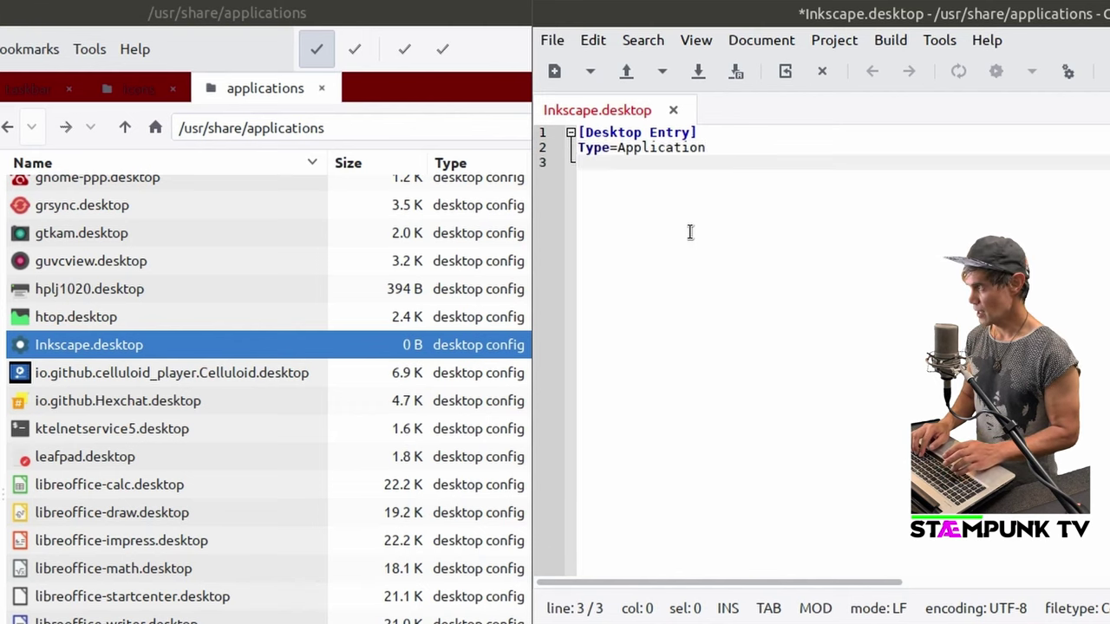
text(Exec)
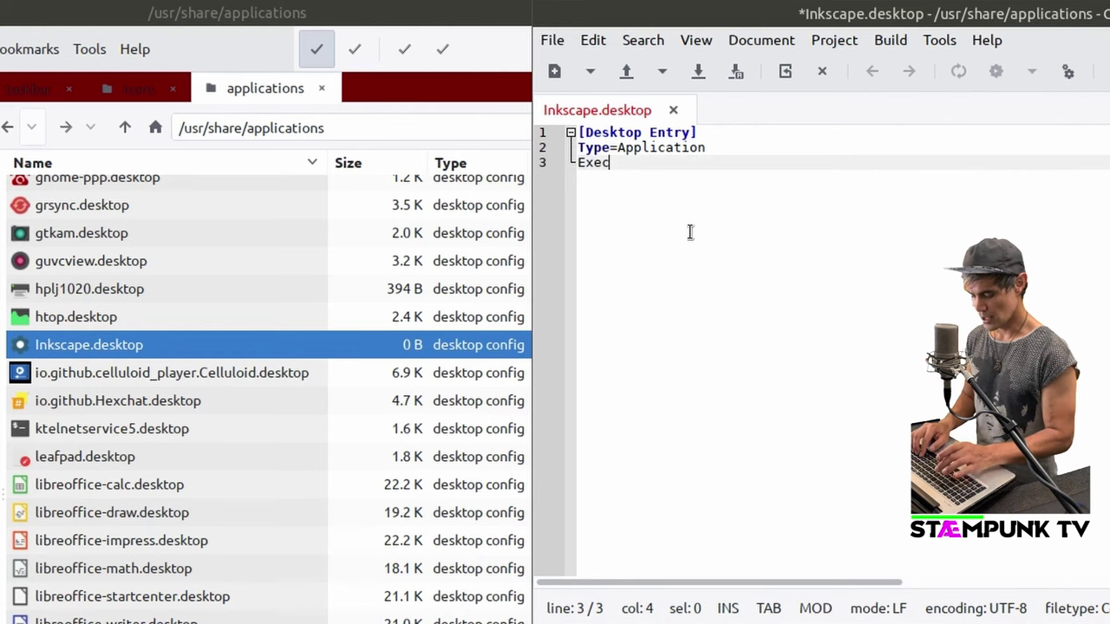
text(=)
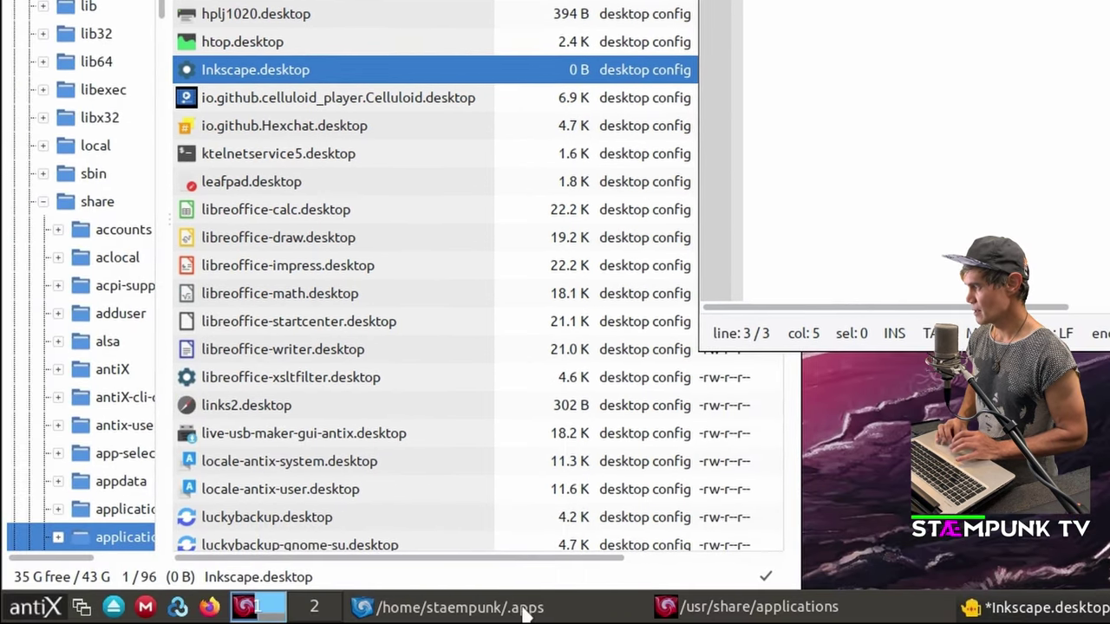
Copy the full path of the Inkscape AppImage in the .apps folder
click(524, 611)
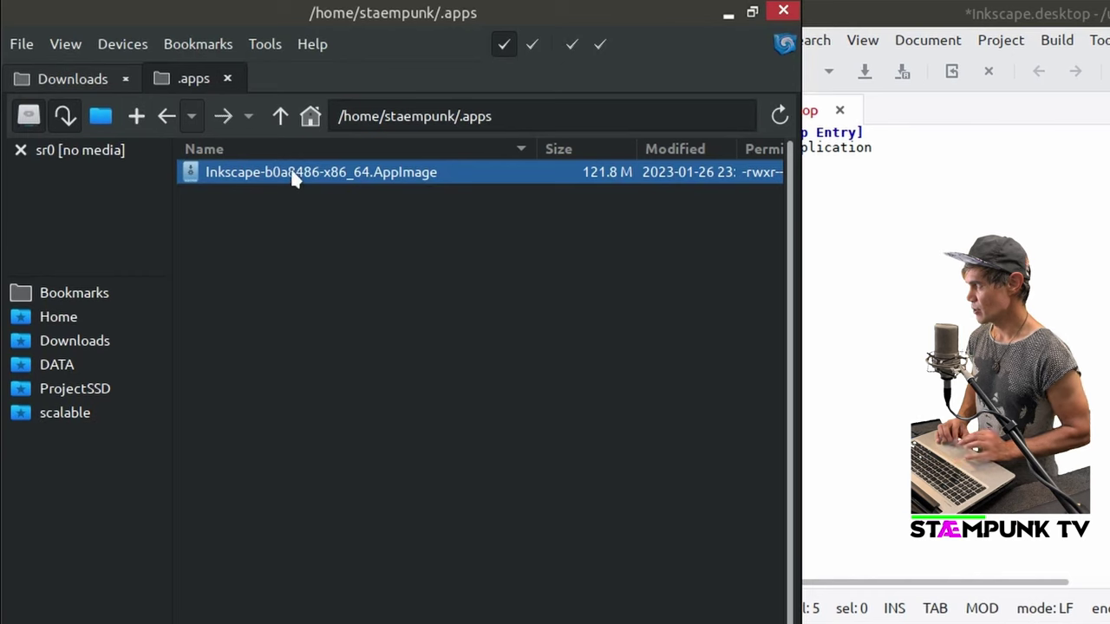
right_click(295, 178)
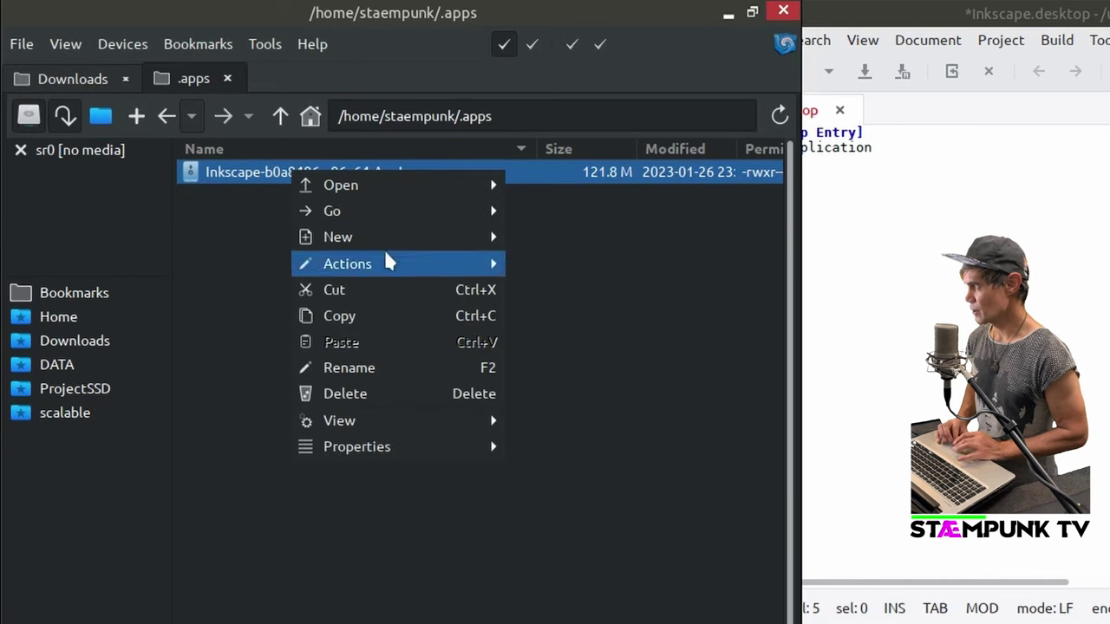
mouse_move(390, 273)
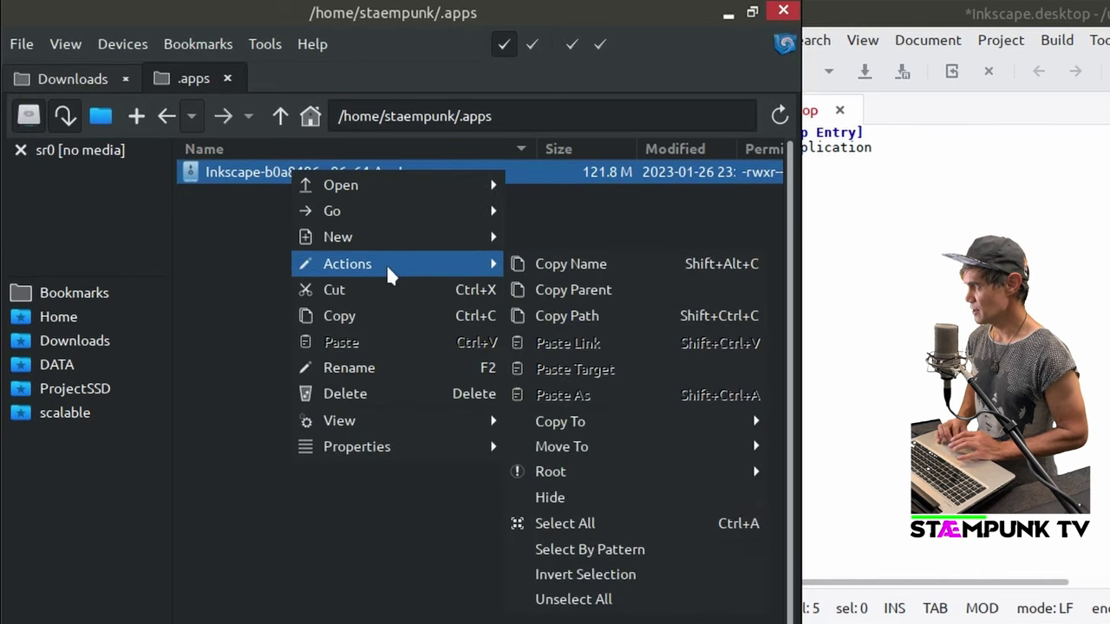
click(575, 316)
Paste the path after Exec= in Inkscape.desktop, remove both quotes, and start a new line
click(910, 242)
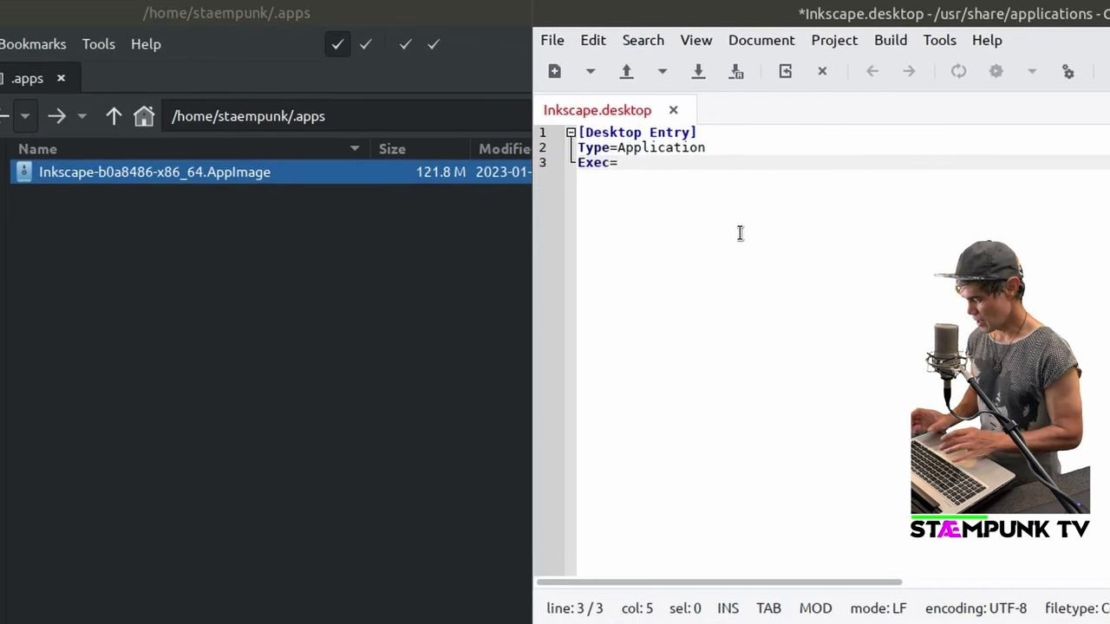
text('/home/staempunk/.apps/Inkscape-b0a8486-x86_64.AppImage')
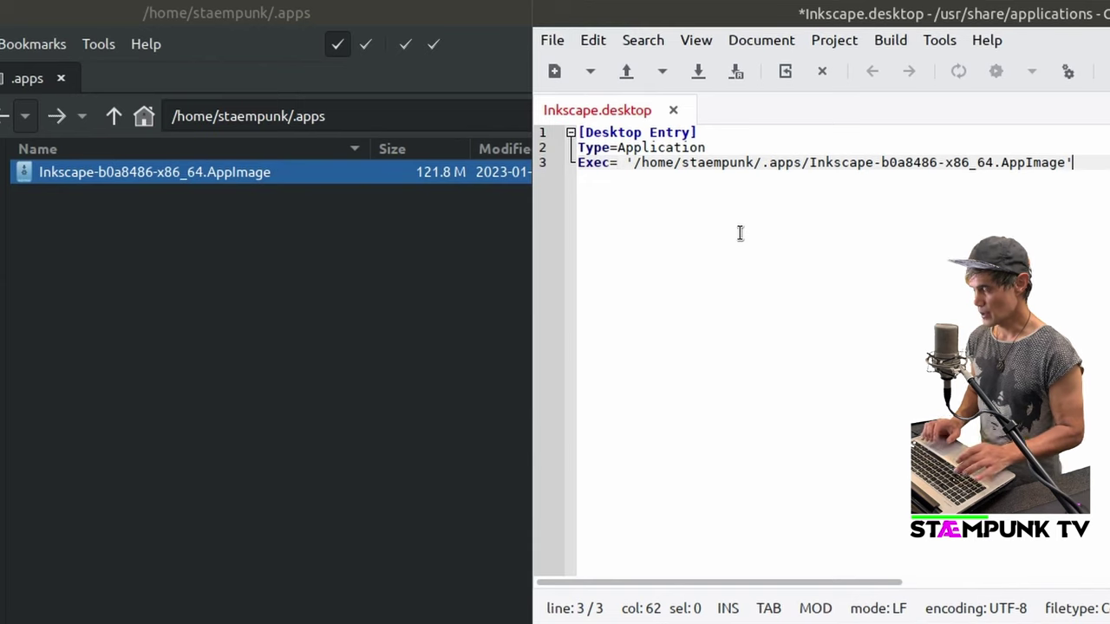
key(BackSpace)
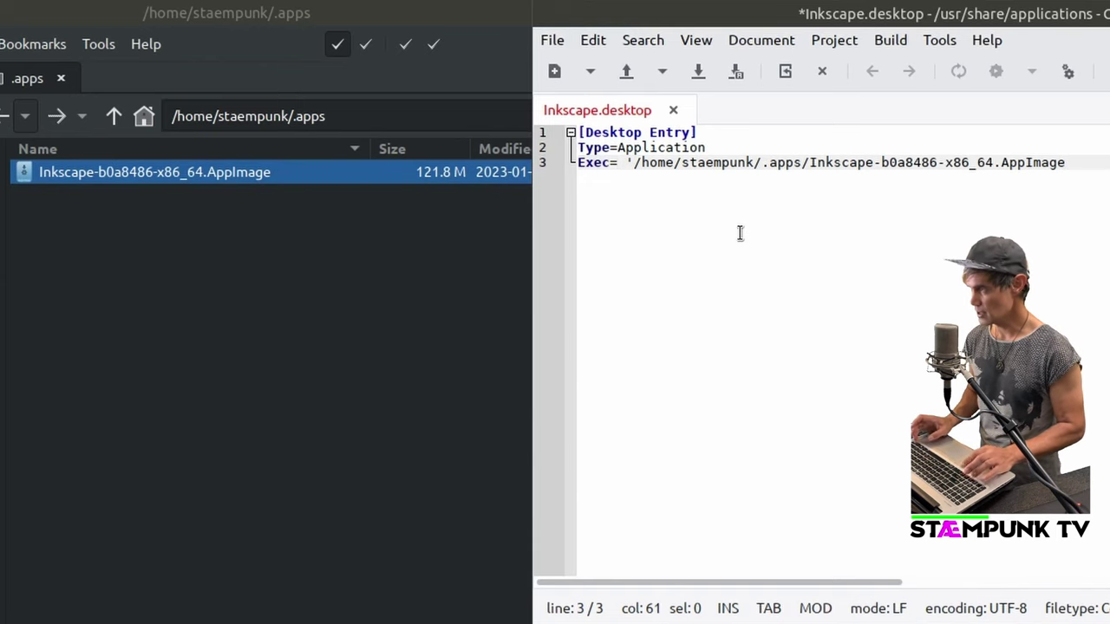
key(ctrl+Left)
key(ctrl+Left)
key(ctrl+Left)
key(ctrl+Left)
key(ctrl+Left)
key(ctrl+Left)
key(ctrl+Left)
key(ctrl+Left)
key(ctrl+Left)
key(ctrl+Left)
key(ctrl+Left)
key(ctrl+Left)
key(ctrl+Left)
key(ctrl+Left)
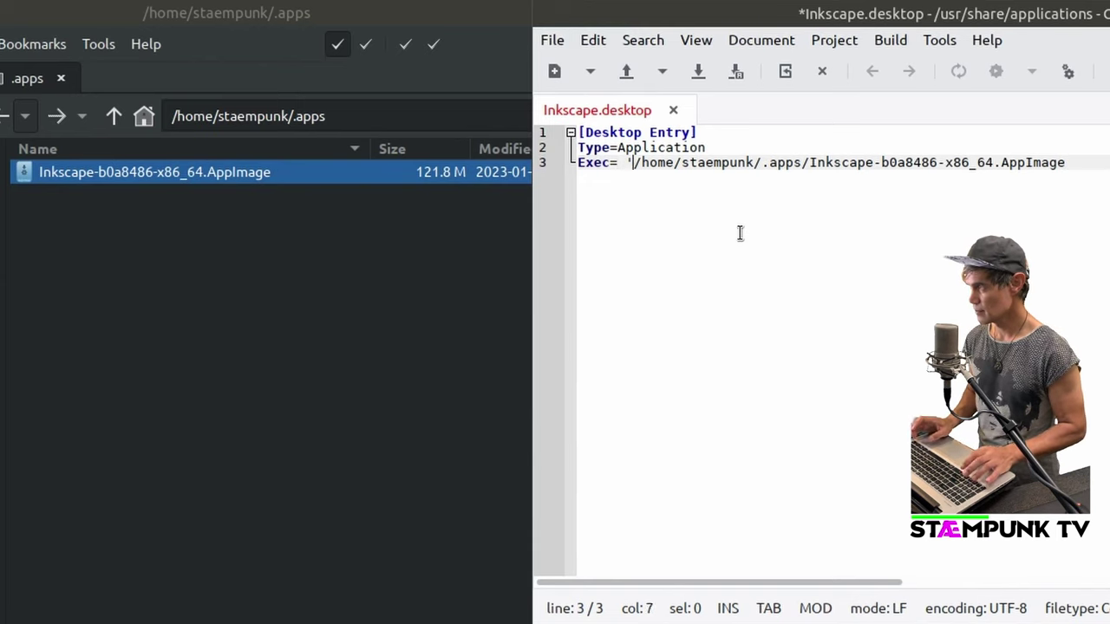
key(BackSpace)
key(BackSpace)
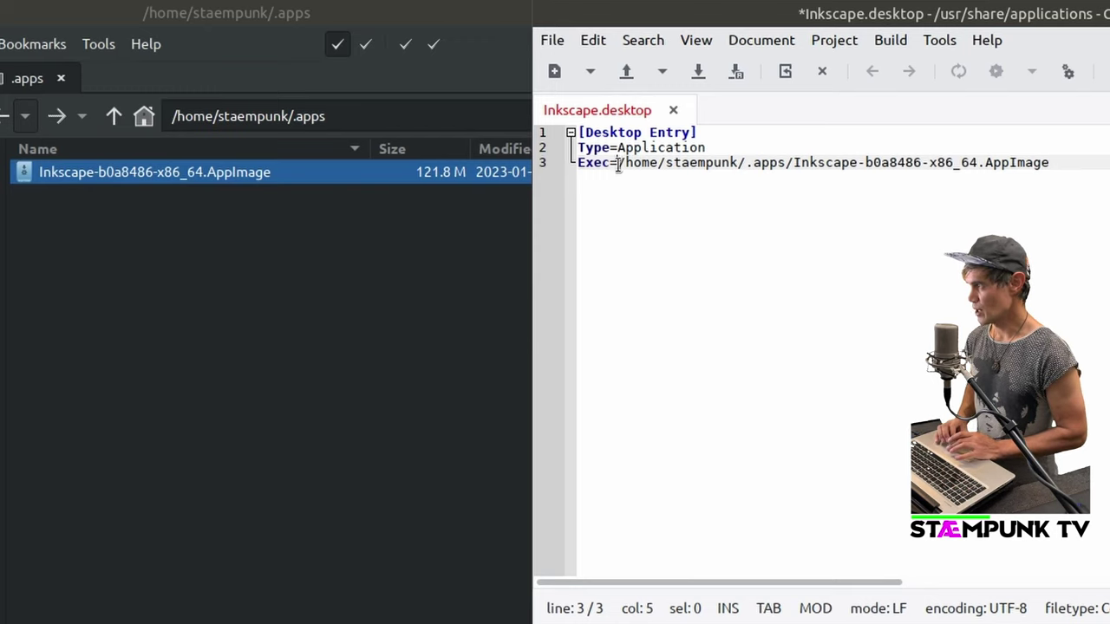
click(1063, 163)
key(Return)
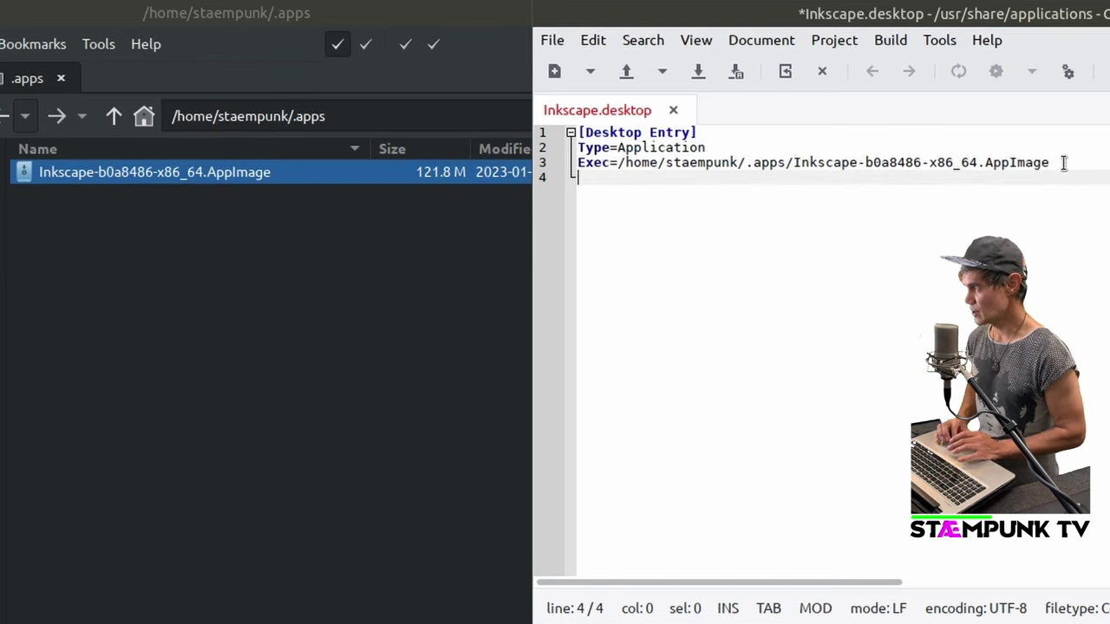
Type 'Icon=' and copy the path of inkscape.svg from the Kora scalable apps folder
text(Icon)
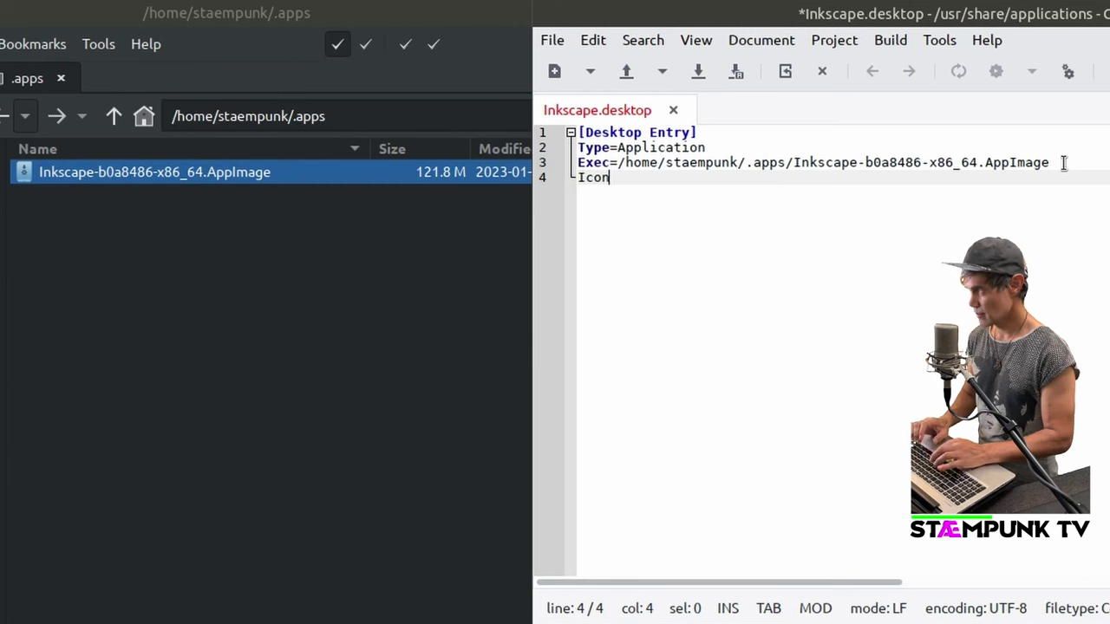
text(=)
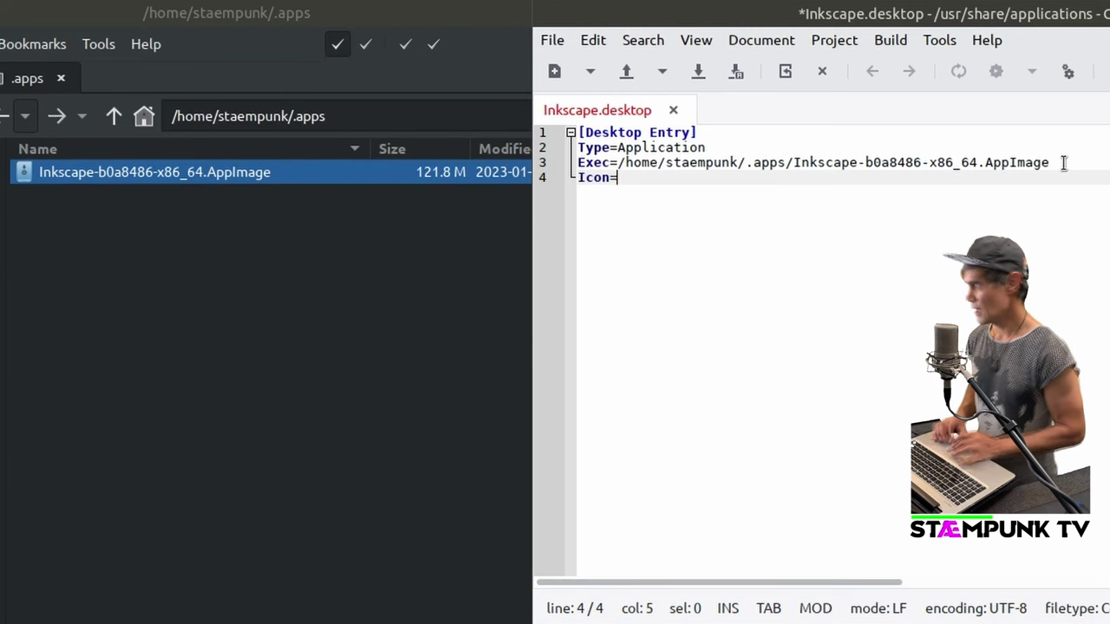
click(50, 415)
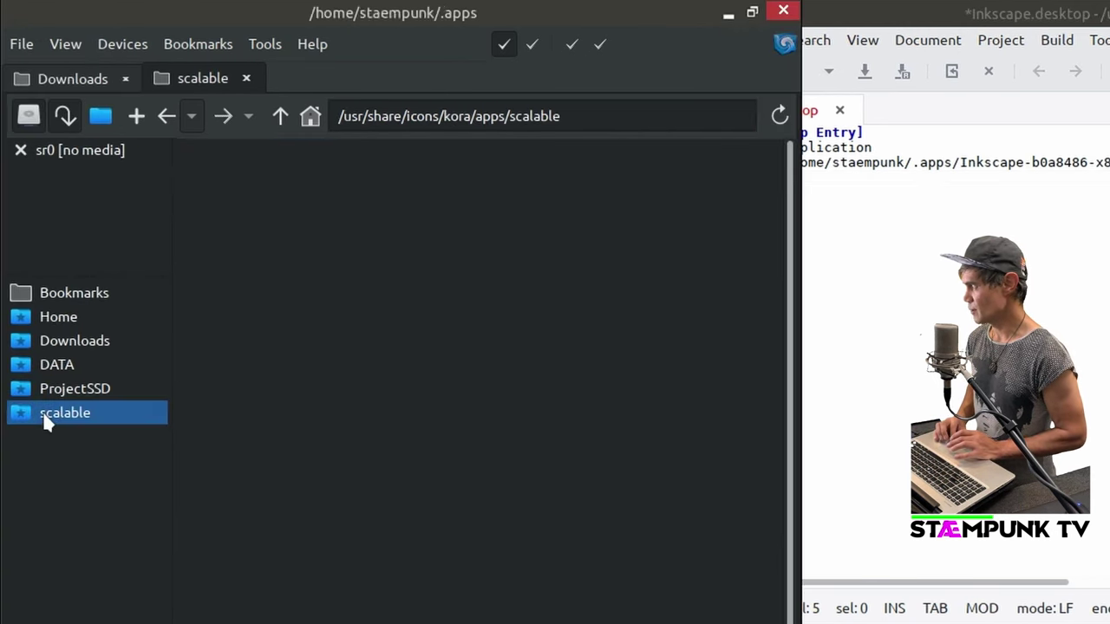
click(246, 418)
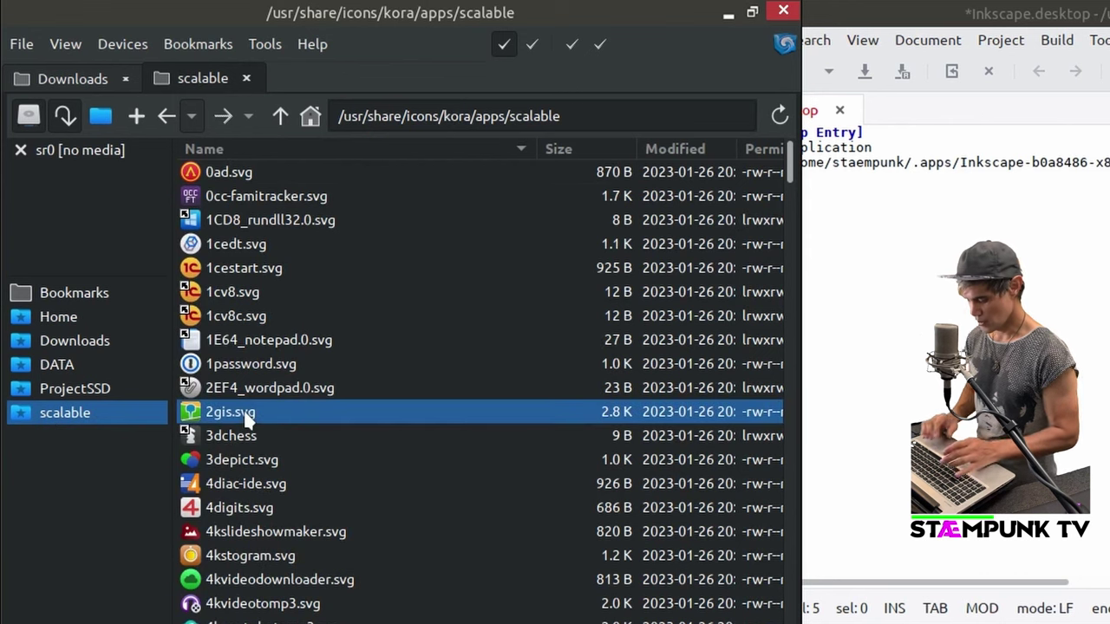
text(inkscape)
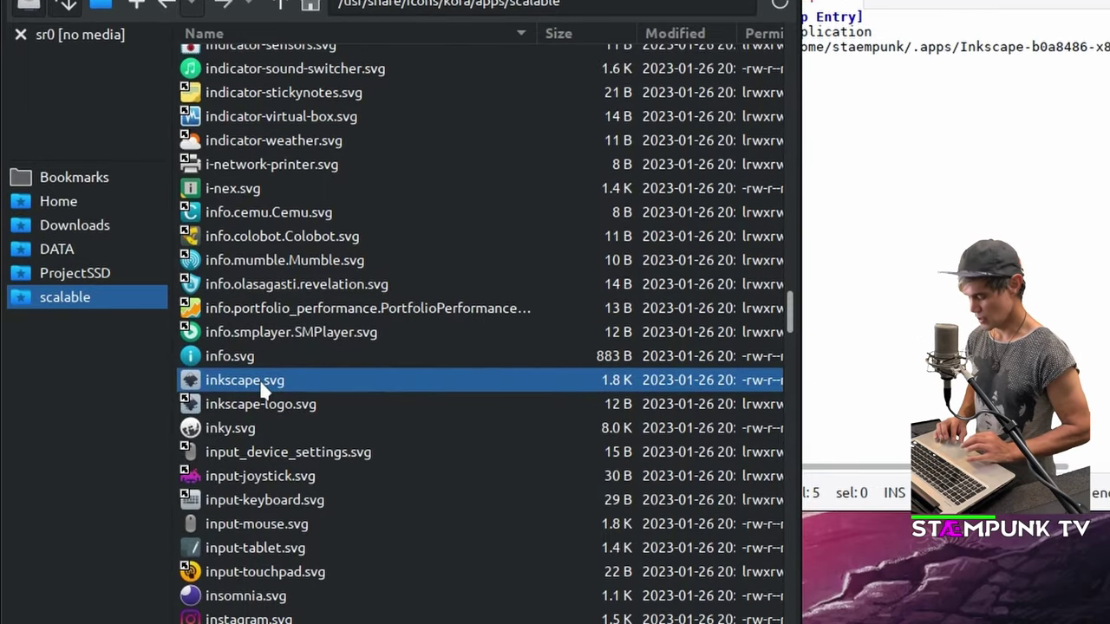
right_click(263, 388)
mouse_move(425, 473)
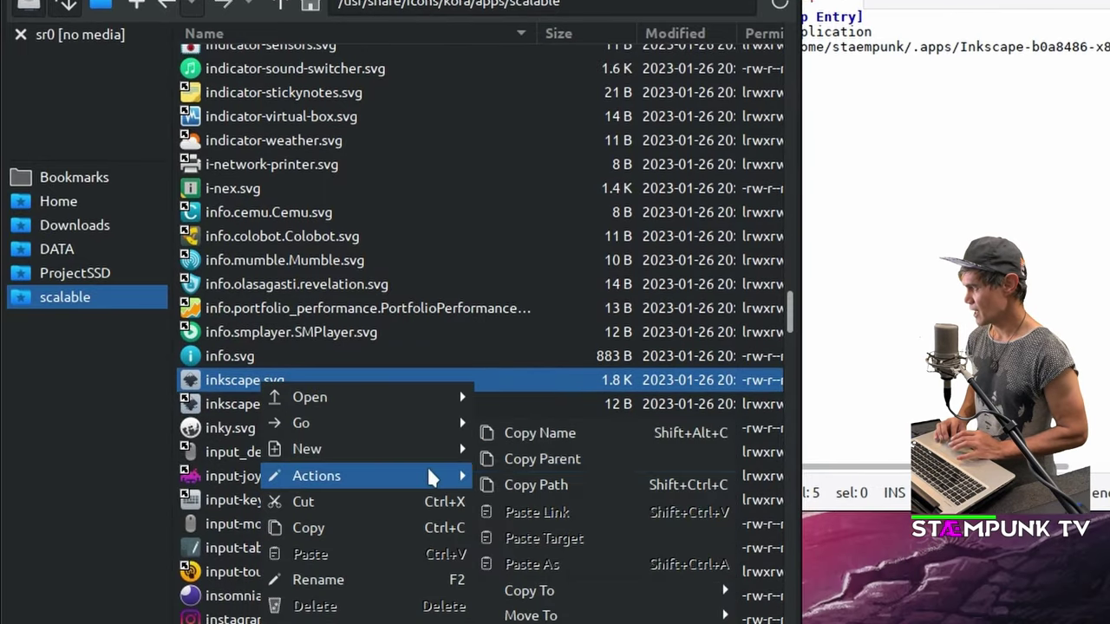
click(536, 485)
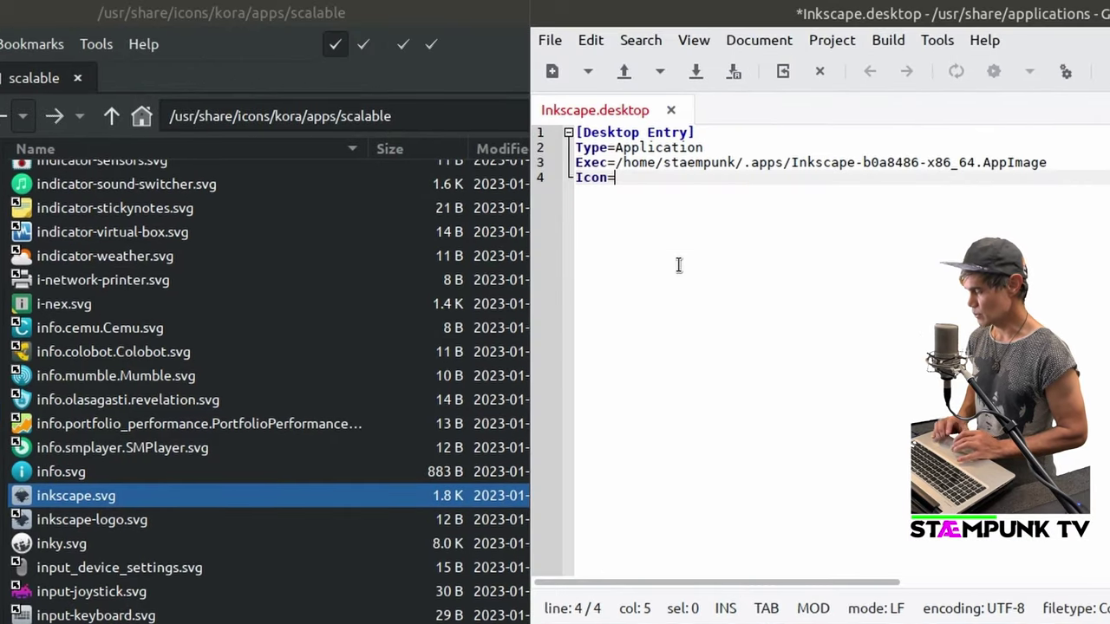
Paste the icon path after Icon=, strip the quotes and space, and start a new line
key(ctrl+v)
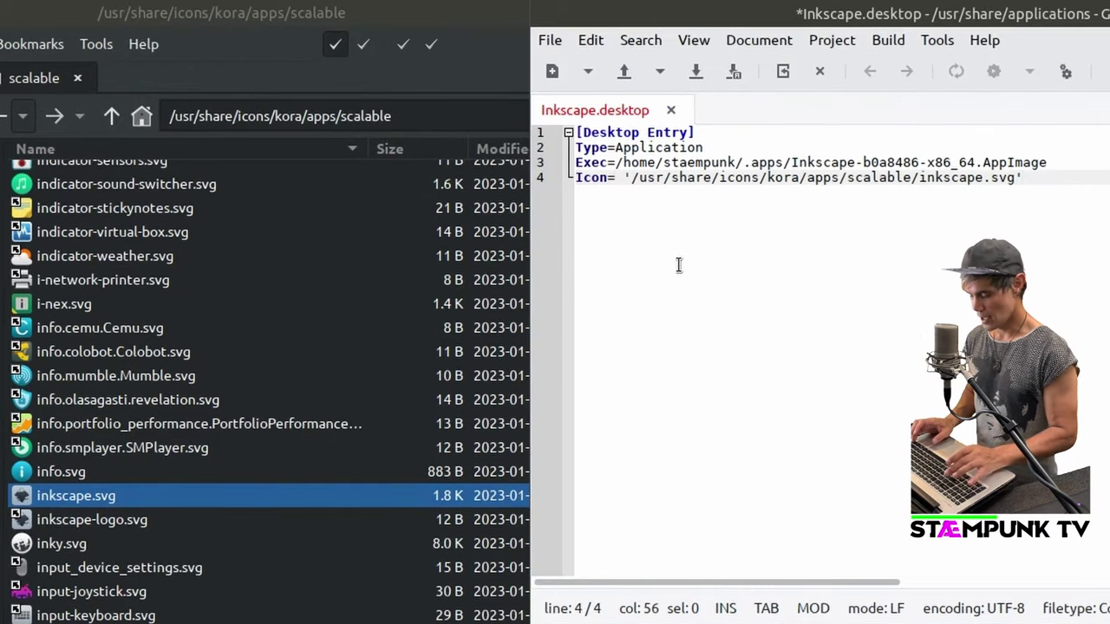
key(BackSpace)
key(ctrl+Left)
key(ctrl+Left)
key(ctrl+Left)
key(ctrl+Left)
key(ctrl+Left)
key(ctrl+Left)
key(ctrl+Left)
key(ctrl+Left)
key(ctrl+Left)
key(ctrl+Left)
key(ctrl+Left)
key(ctrl+Left)
key(ctrl+Left)
key(ctrl+Left)
key(ctrl+Left)
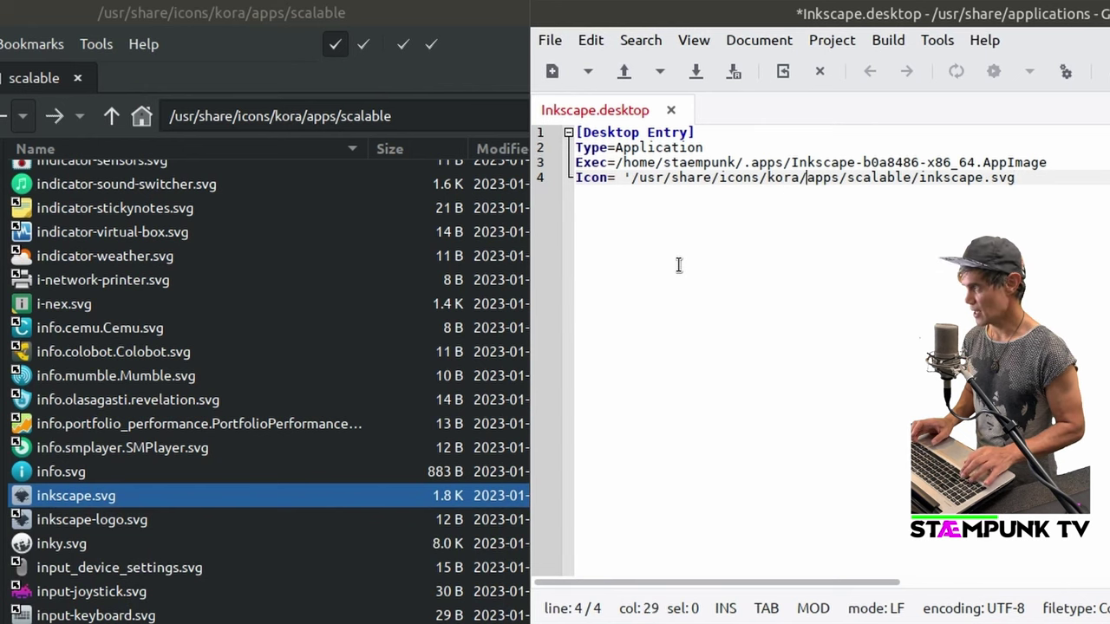
key(Left)
key(BackSpace)
key(BackSpace)
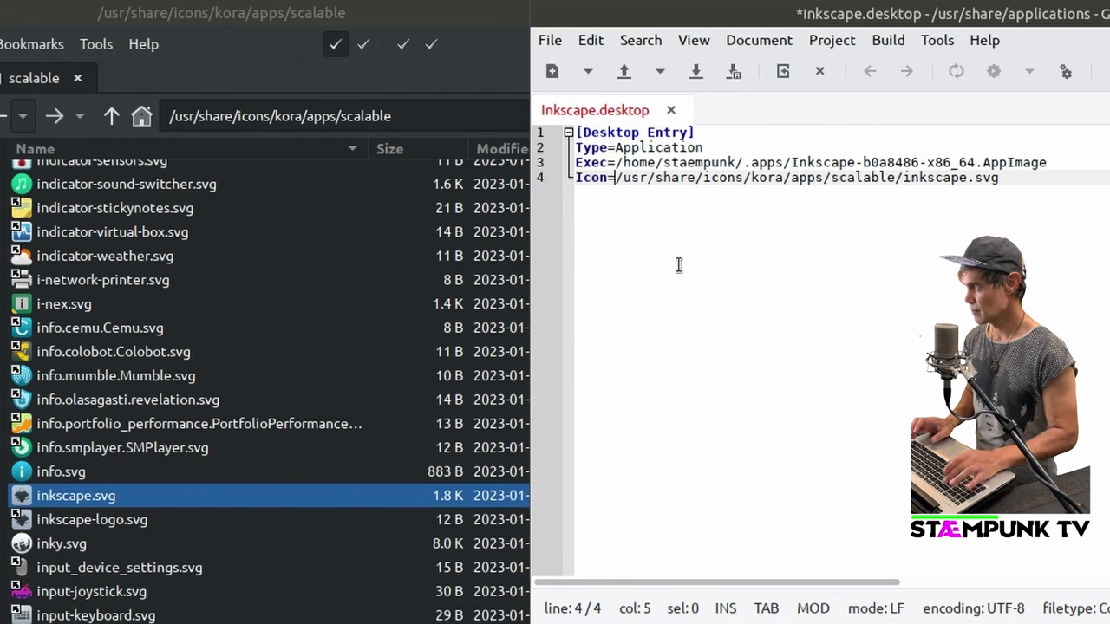
key(End)
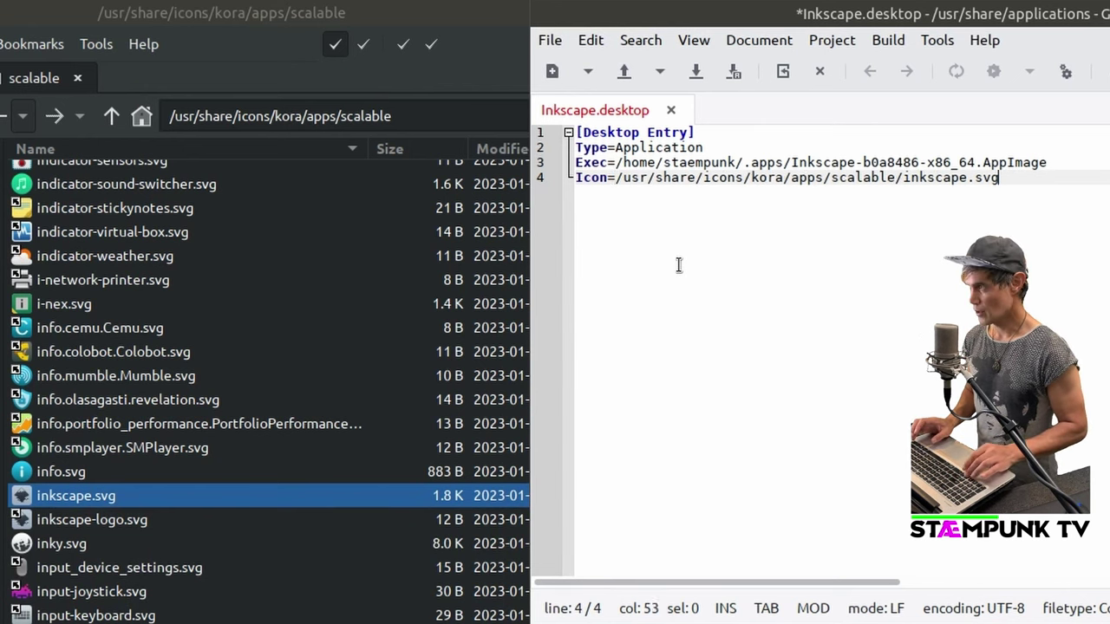
key(Return)
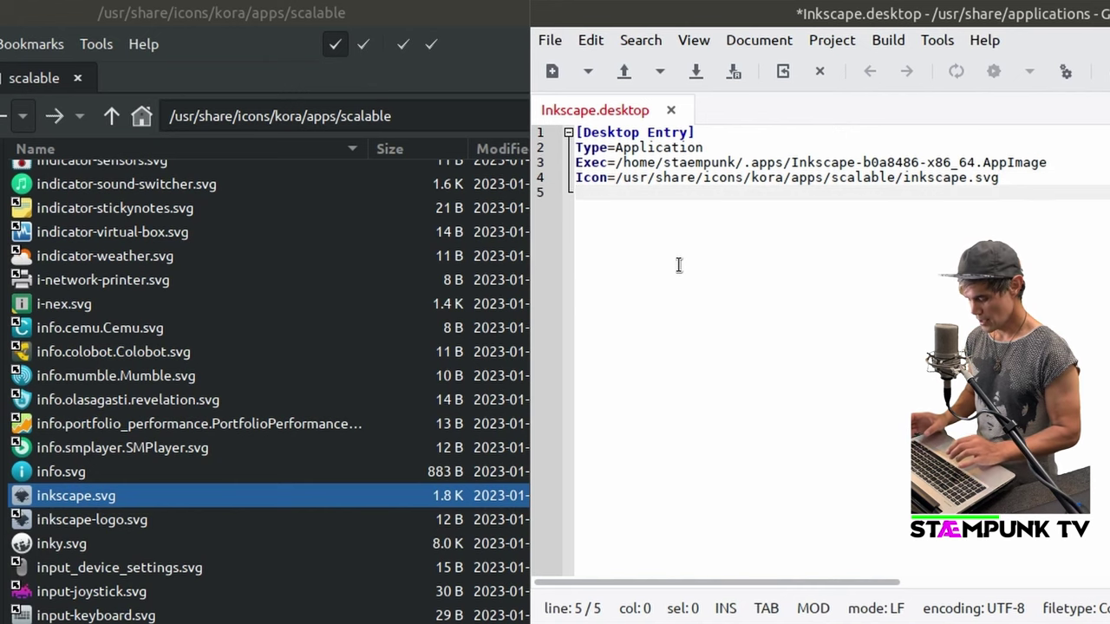
Add Name=Inkscape, Comment=Vector/Image Editor (AppImage) and Categories=Graphics; to Inkscape.desktop and save
text(Name=)
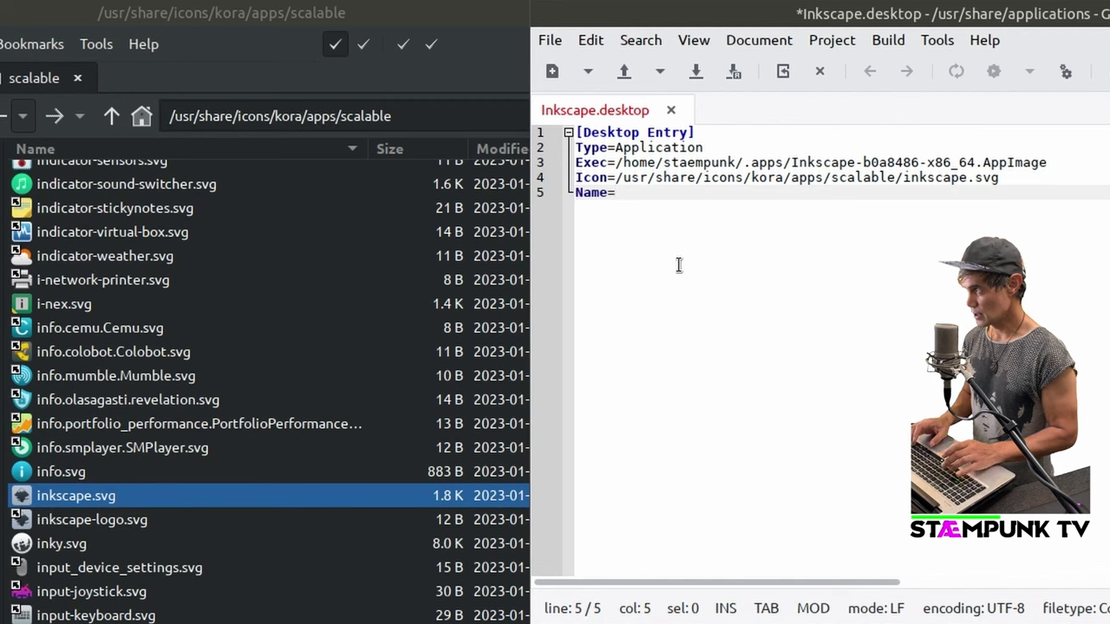
text(Inks)
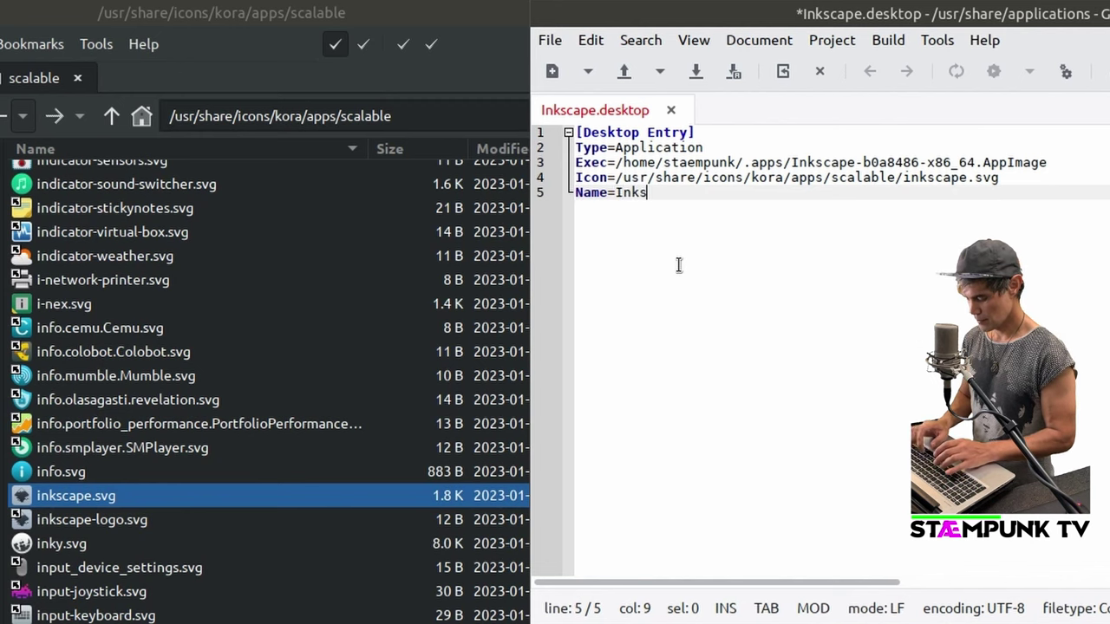
text(cape)
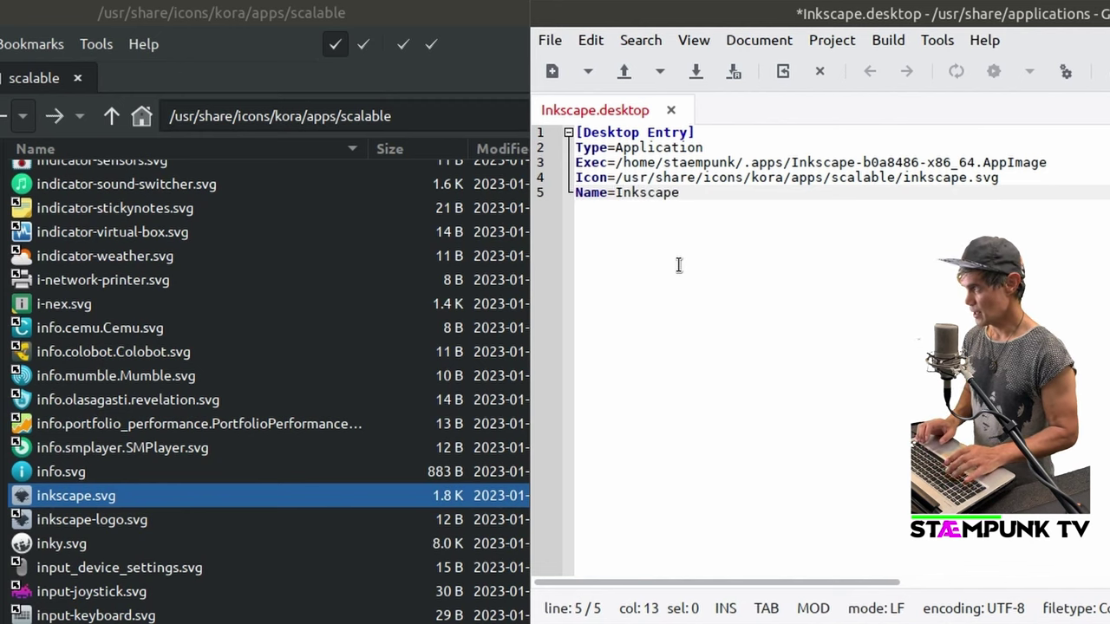
key(Return)
text(Co)
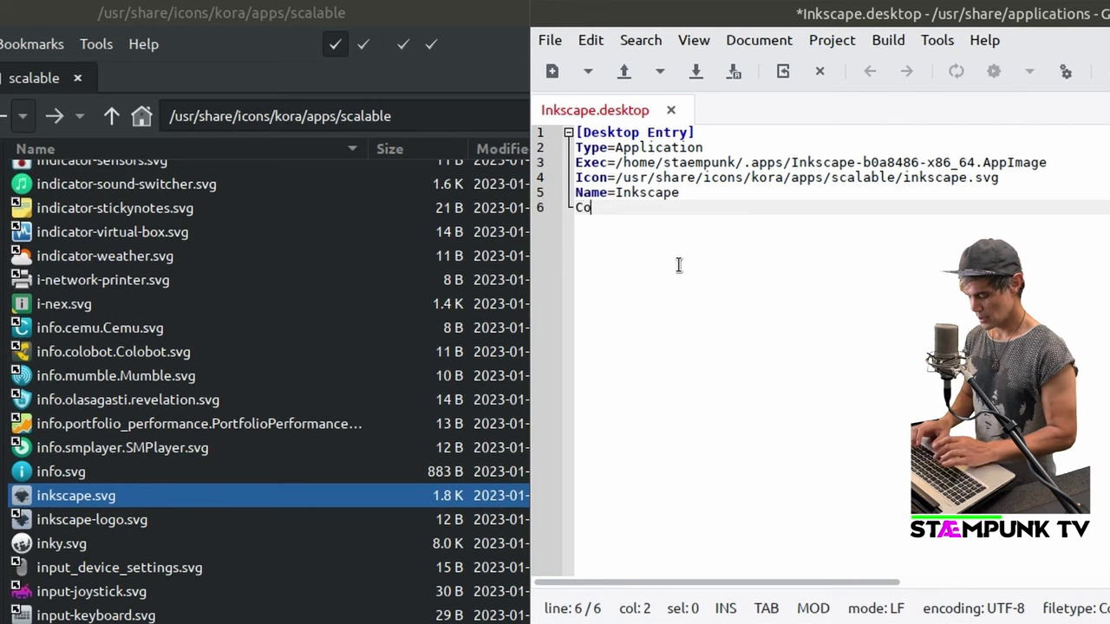
text(mment=)
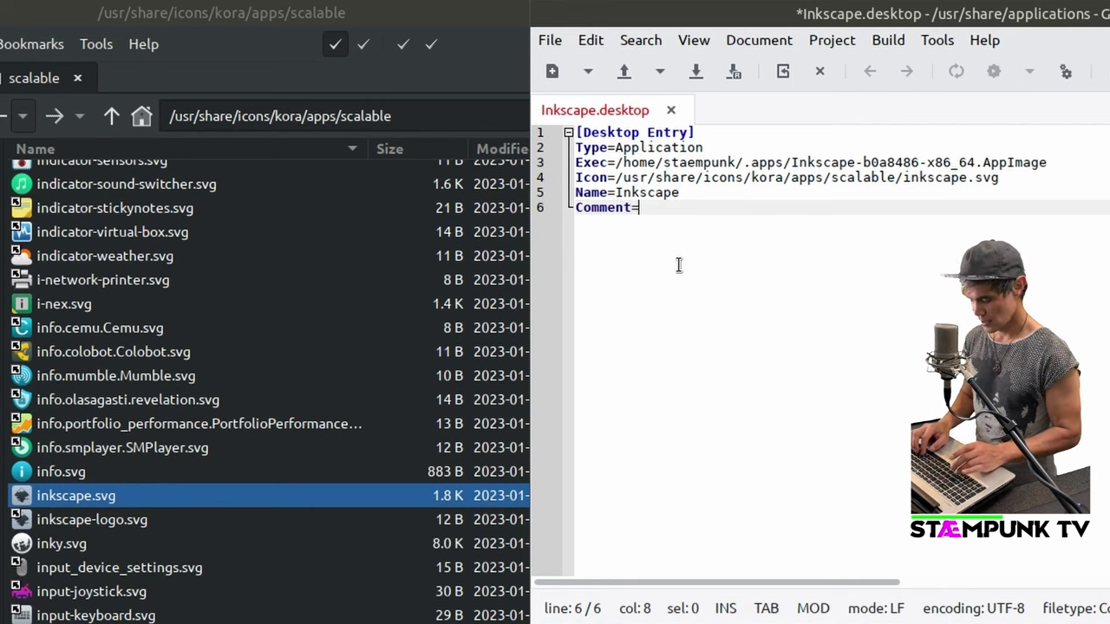
text(Vector)
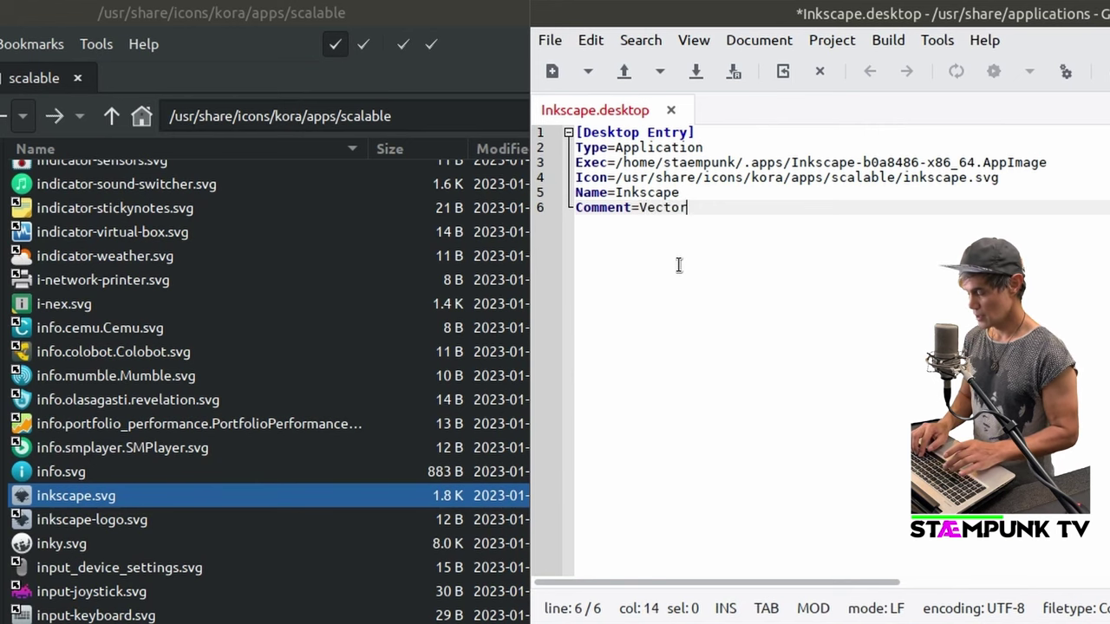
text(/Im)
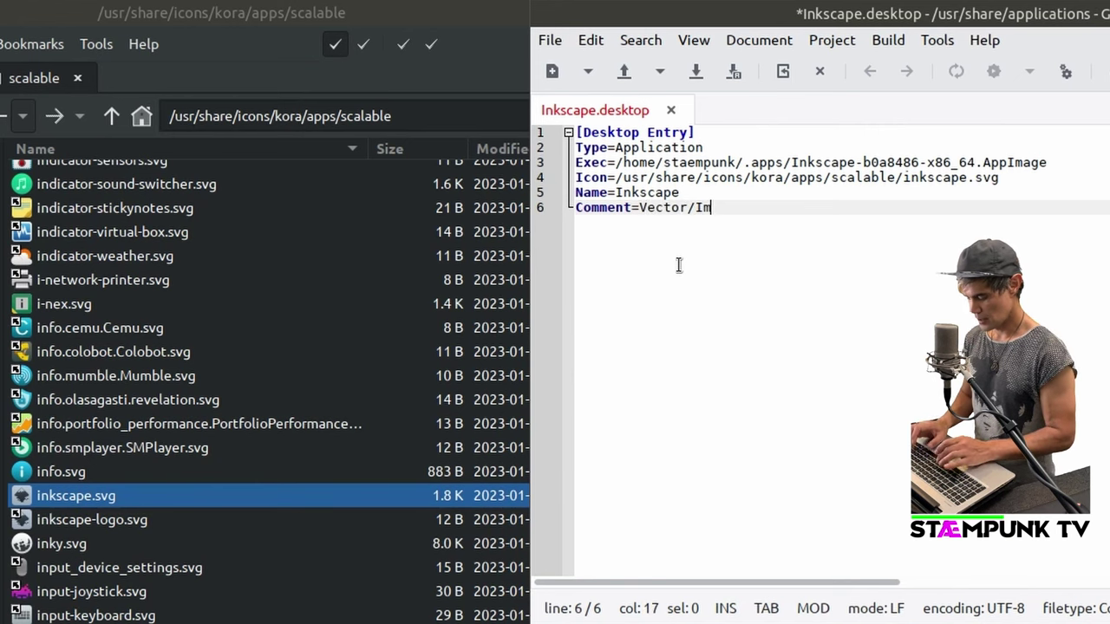
text(age Editr)
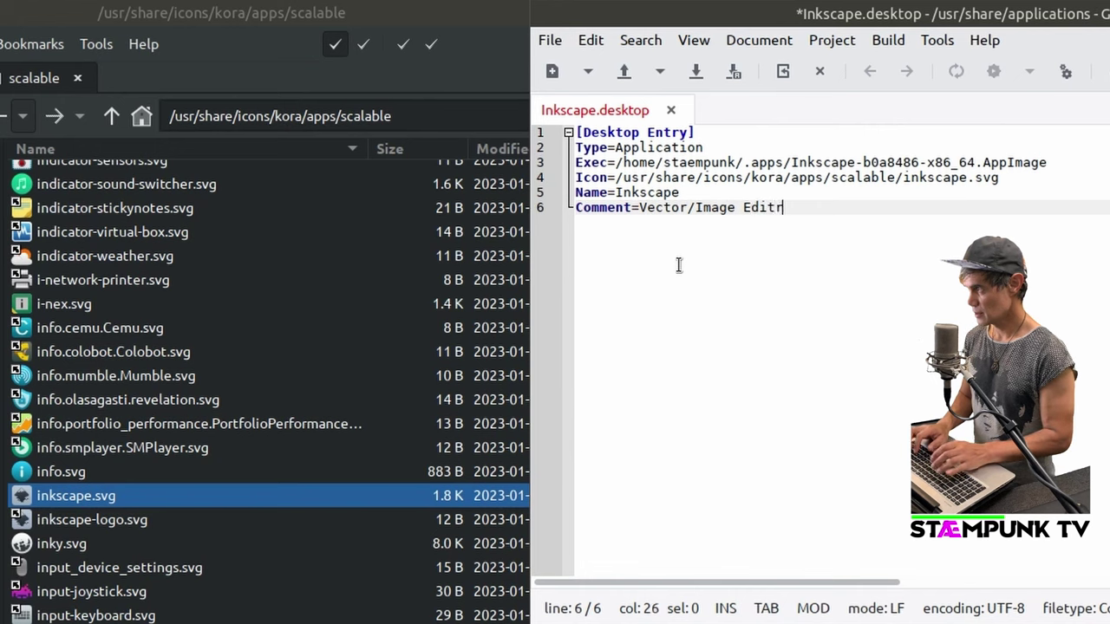
key(BackSpace)
text(or )
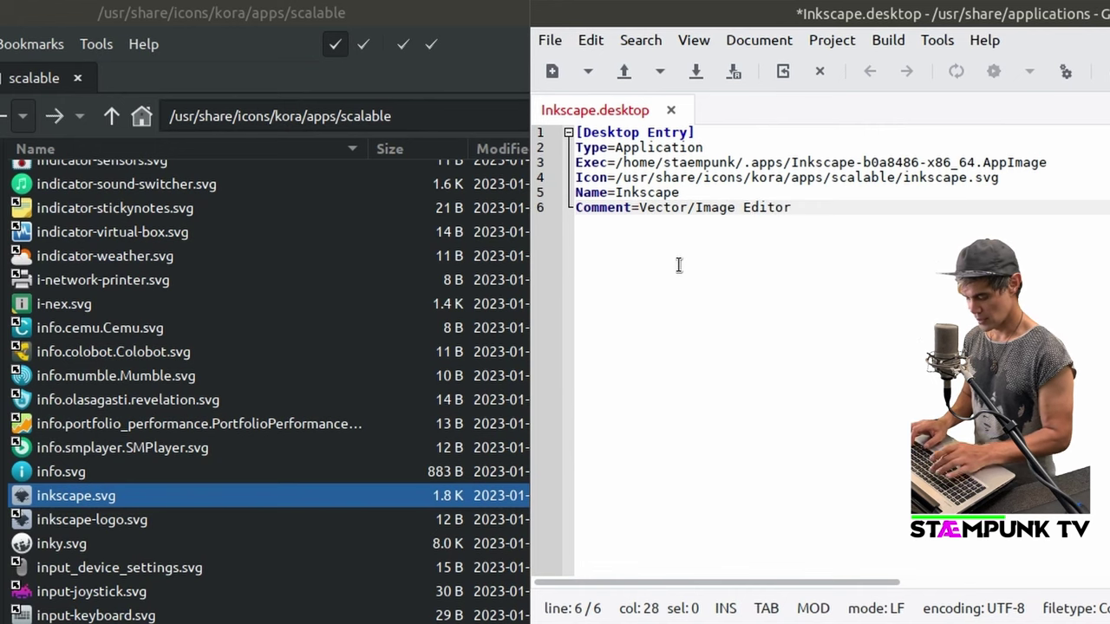
text((App)
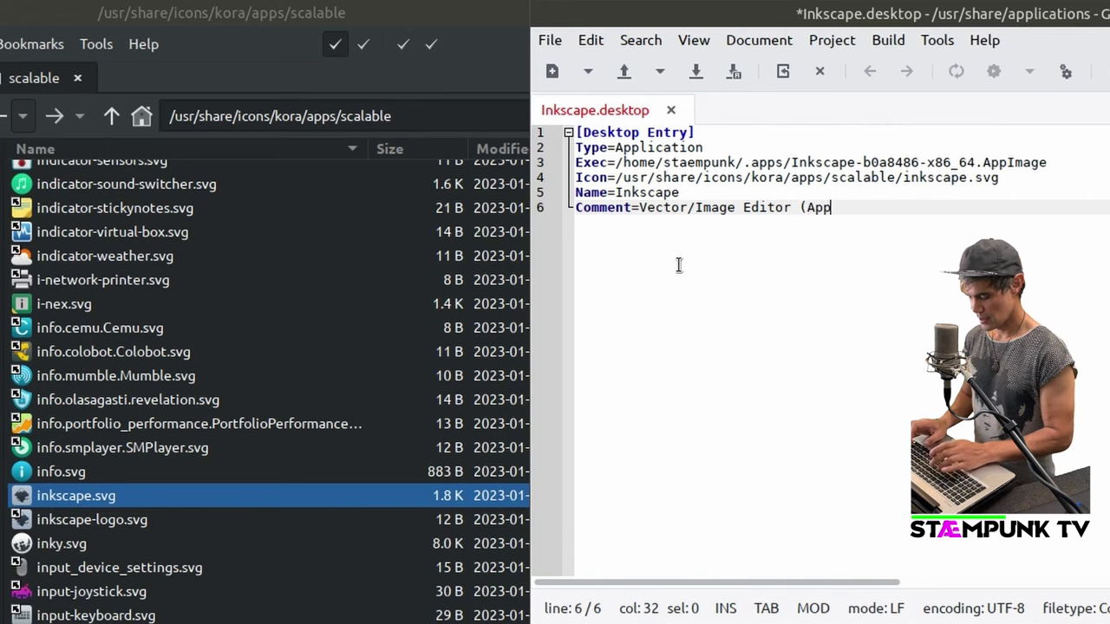
text(Image)
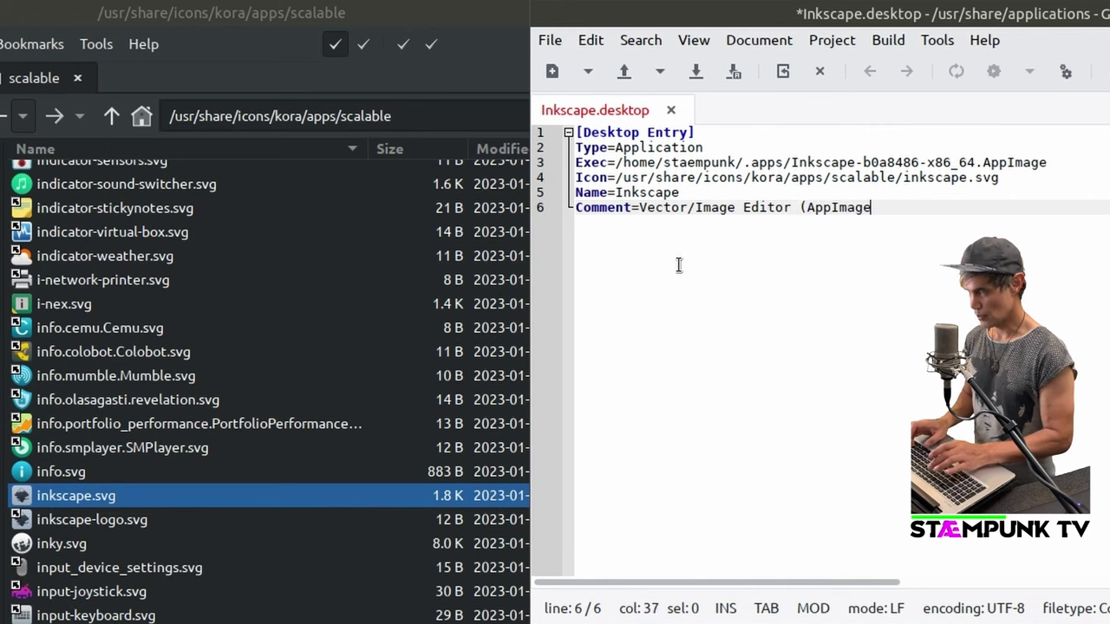
text())
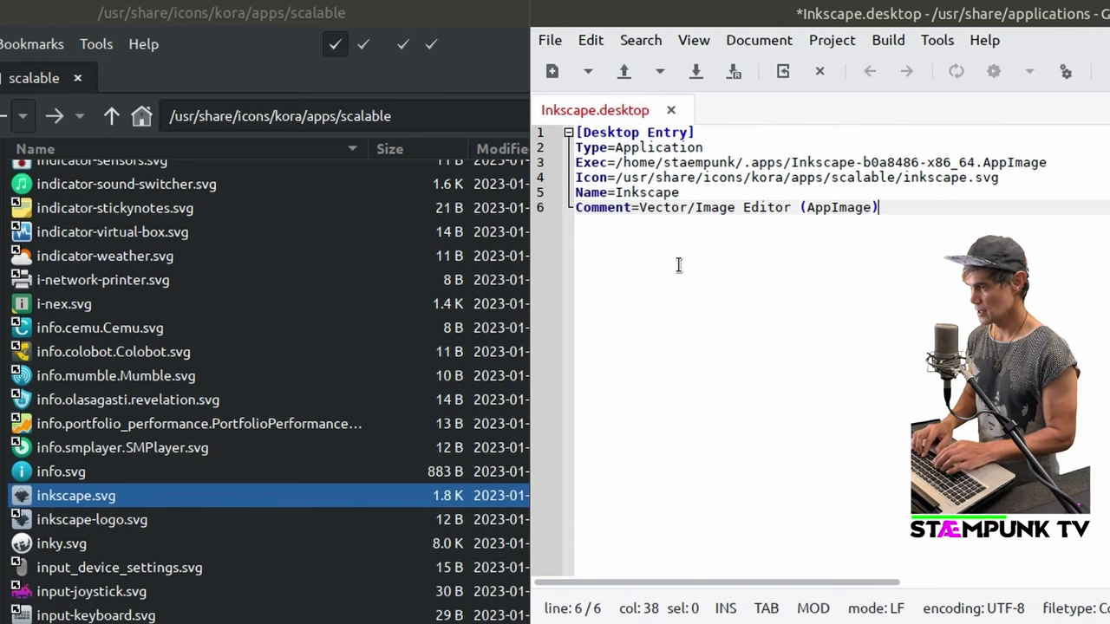
key(Return)
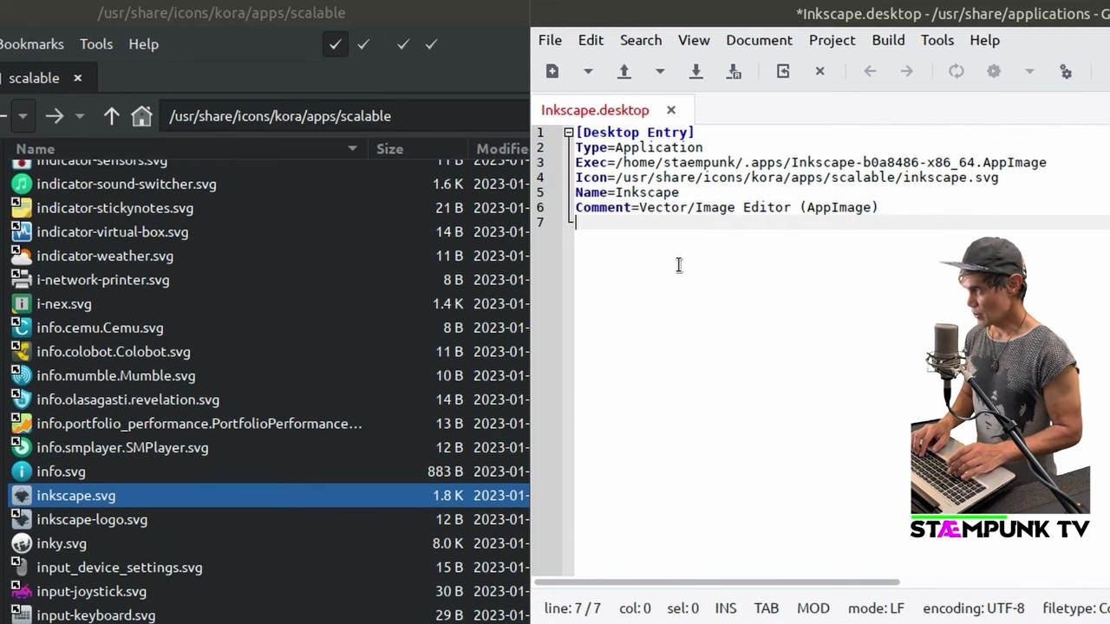
text(Categ)
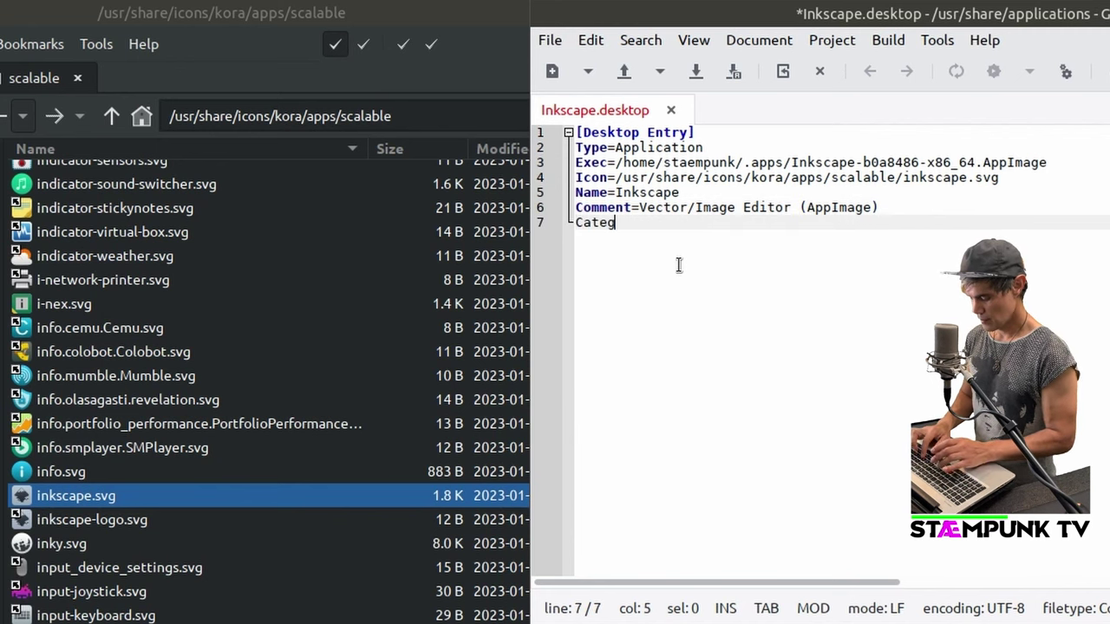
text(ories)
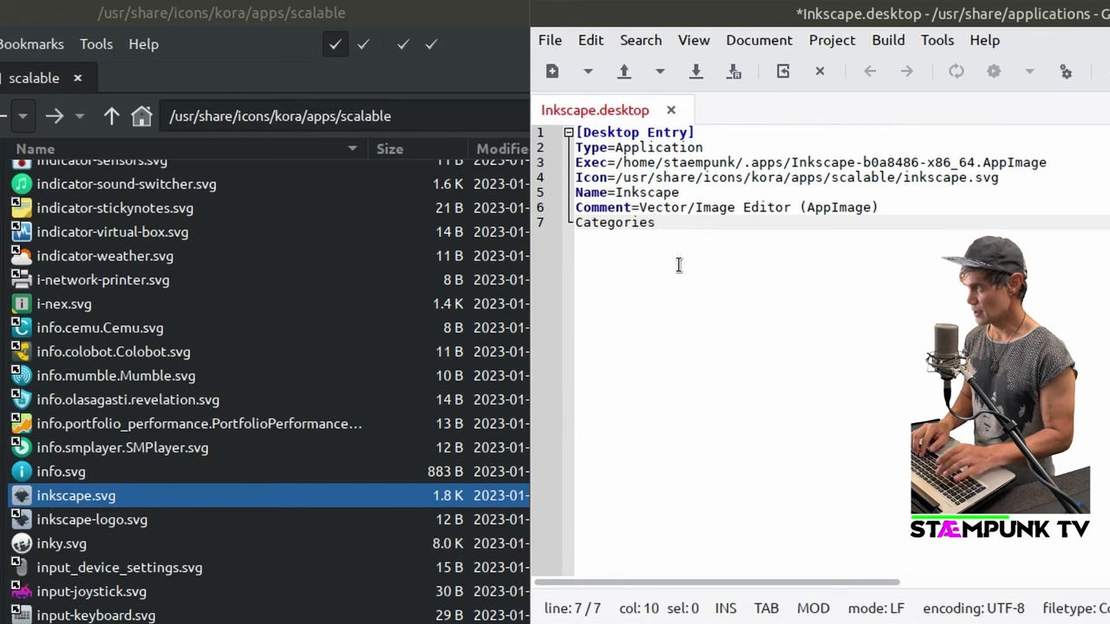
text(=)
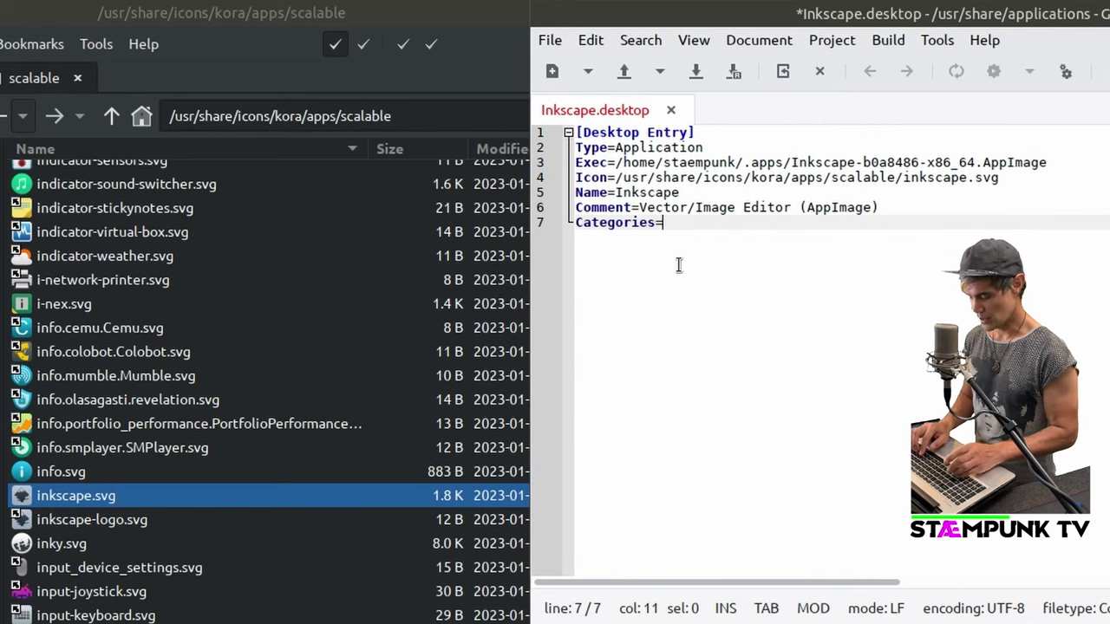
text(Graphics)
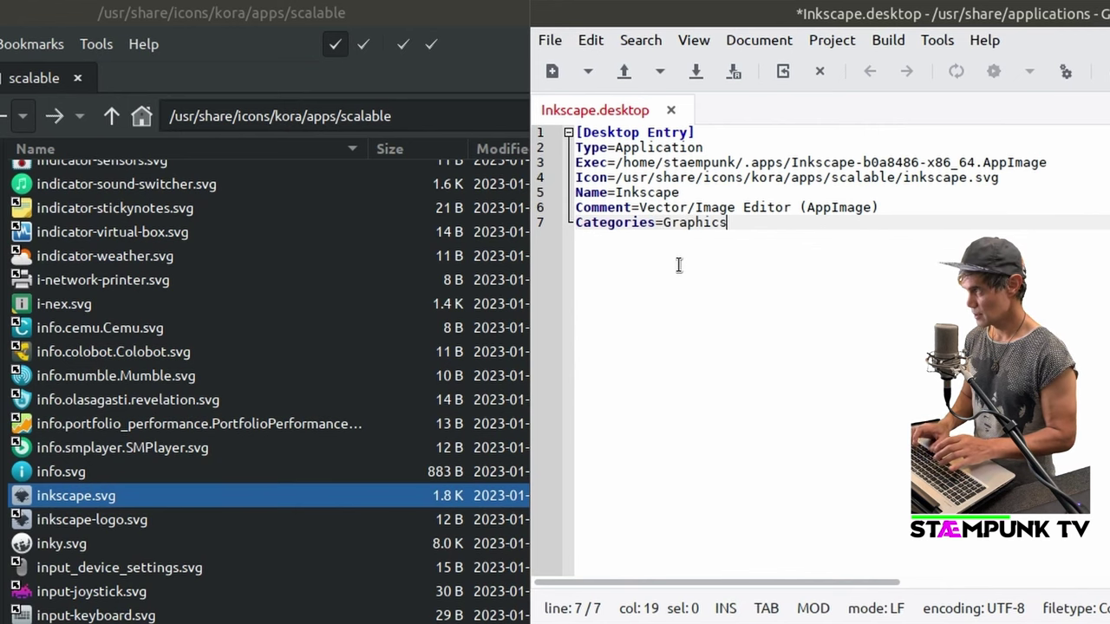
text(;)
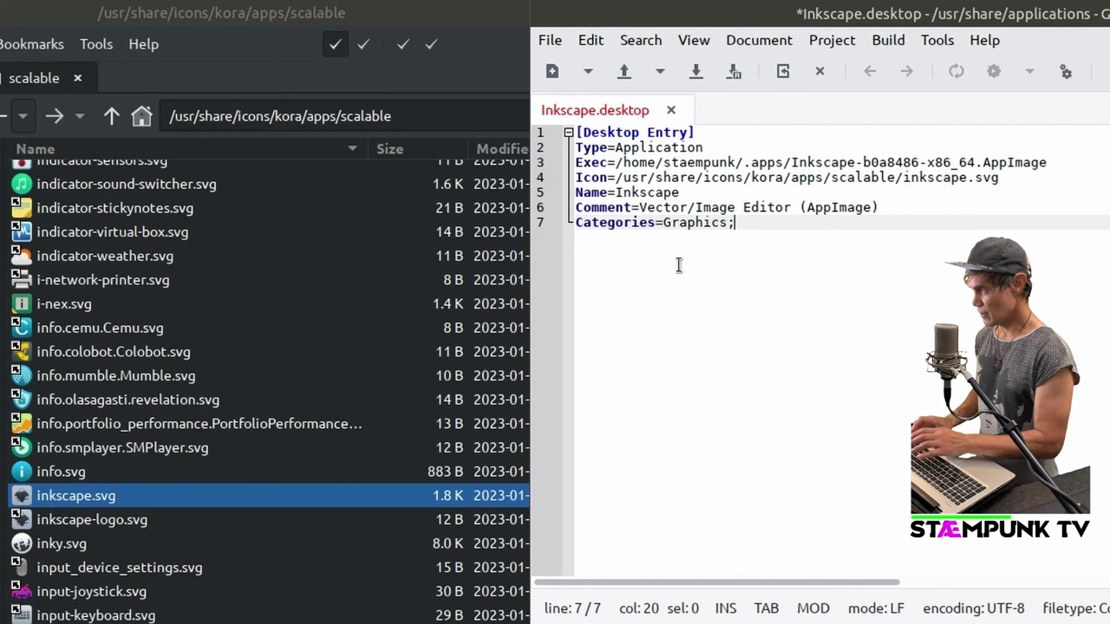
key(ctrl+s)
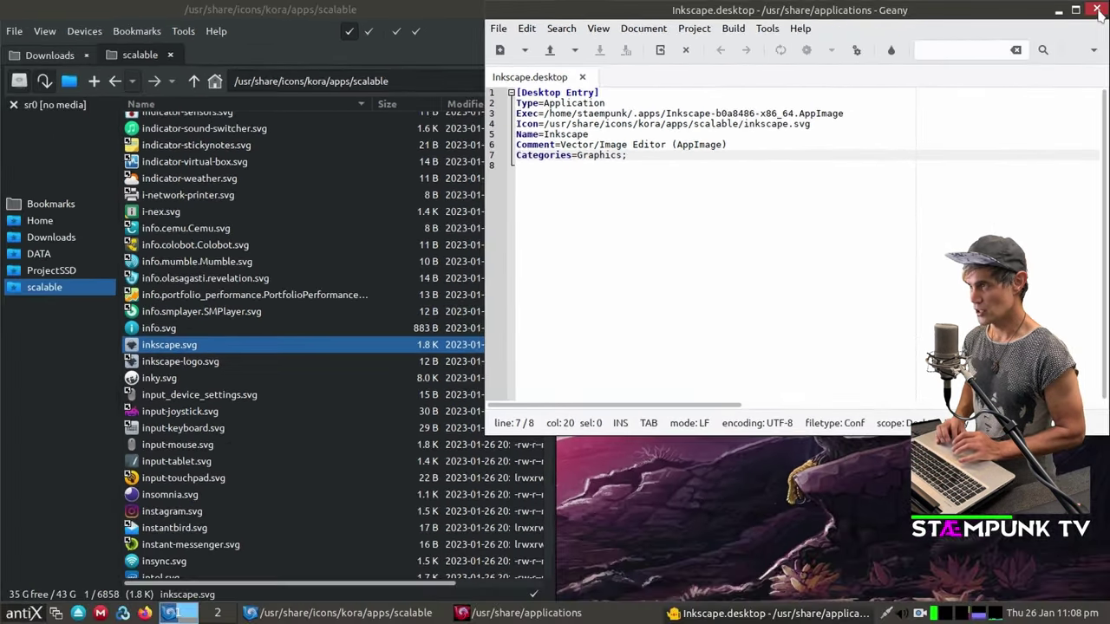
Close Geany and the scalable icons window, then launch the Personal Menu Editor
click(1096, 10)
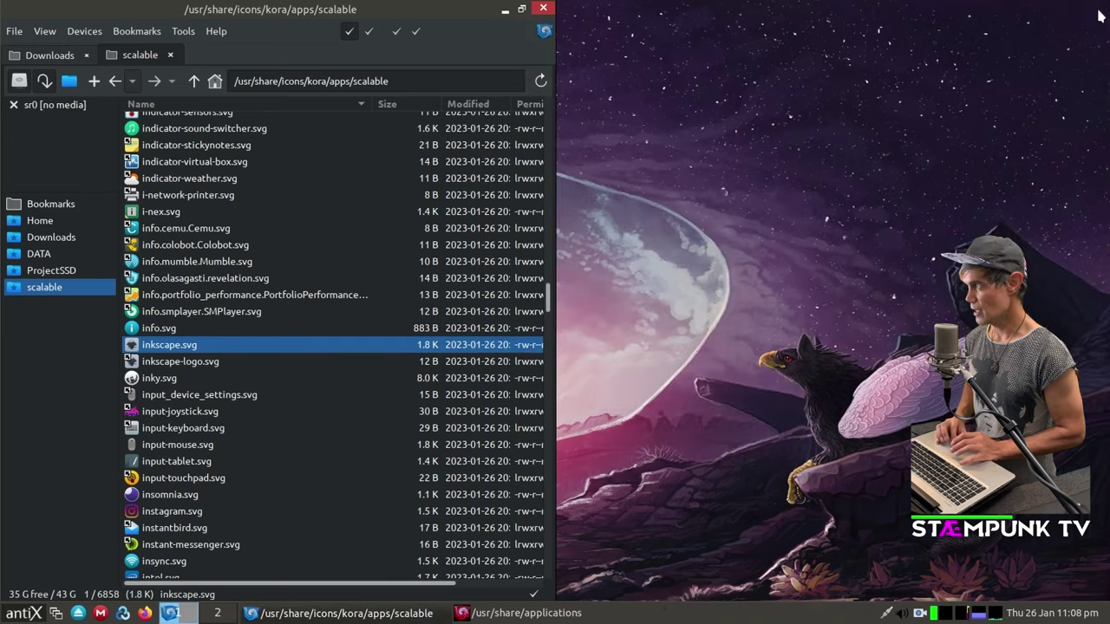
click(542, 8)
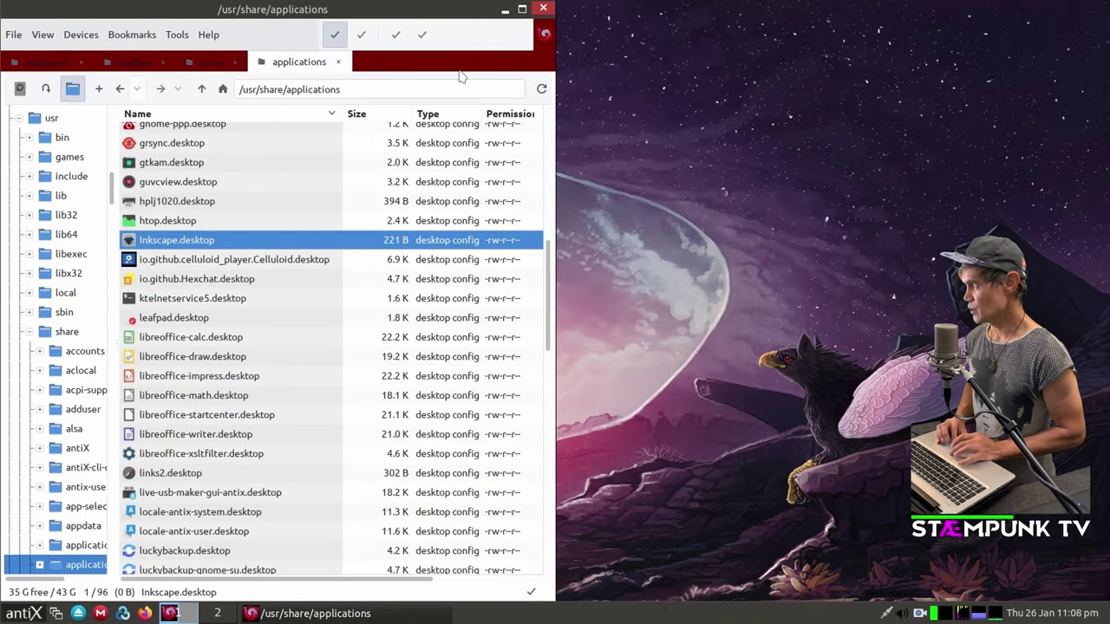
click(24, 613)
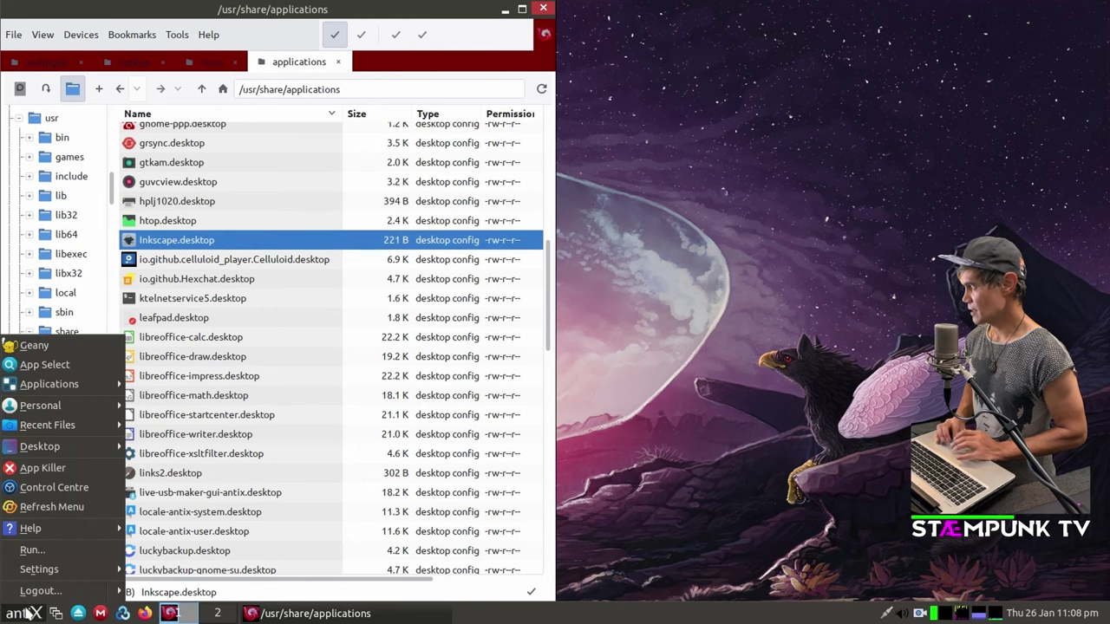
mouse_move(59, 406)
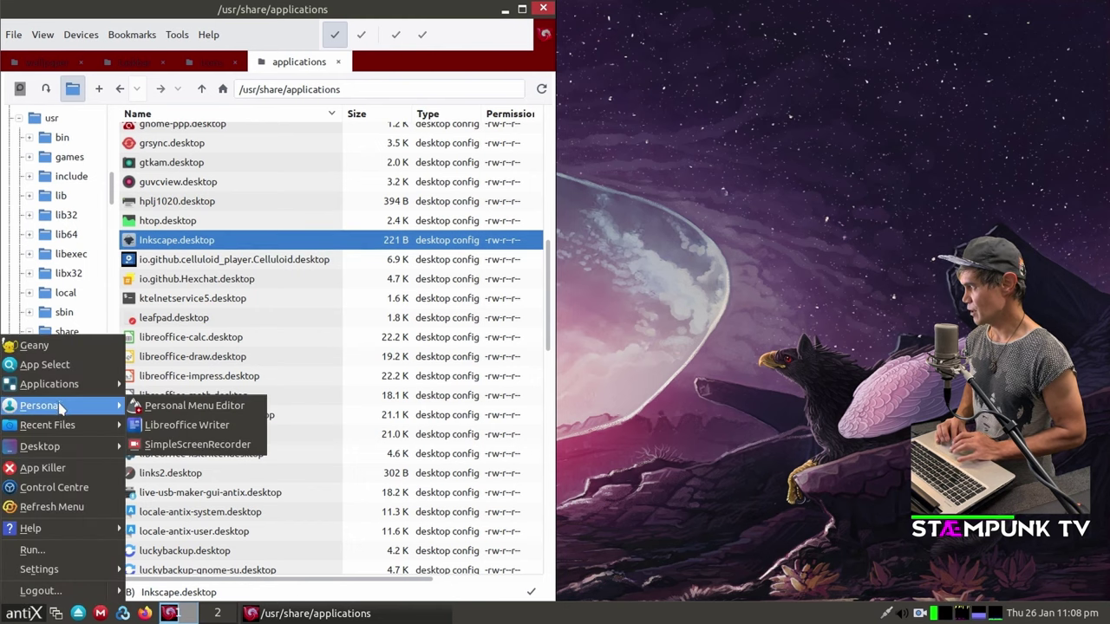
click(193, 406)
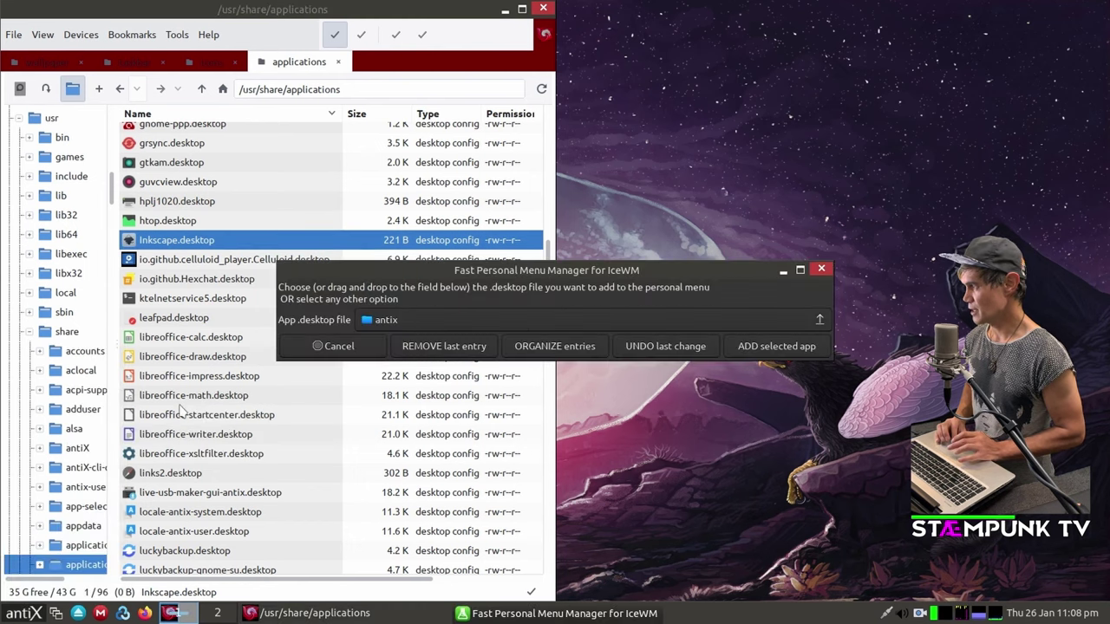
Add Inkscape.desktop from /usr/share/applications to the personal menu and close zzzFM
click(562, 326)
scroll(520, 268, down, 5)
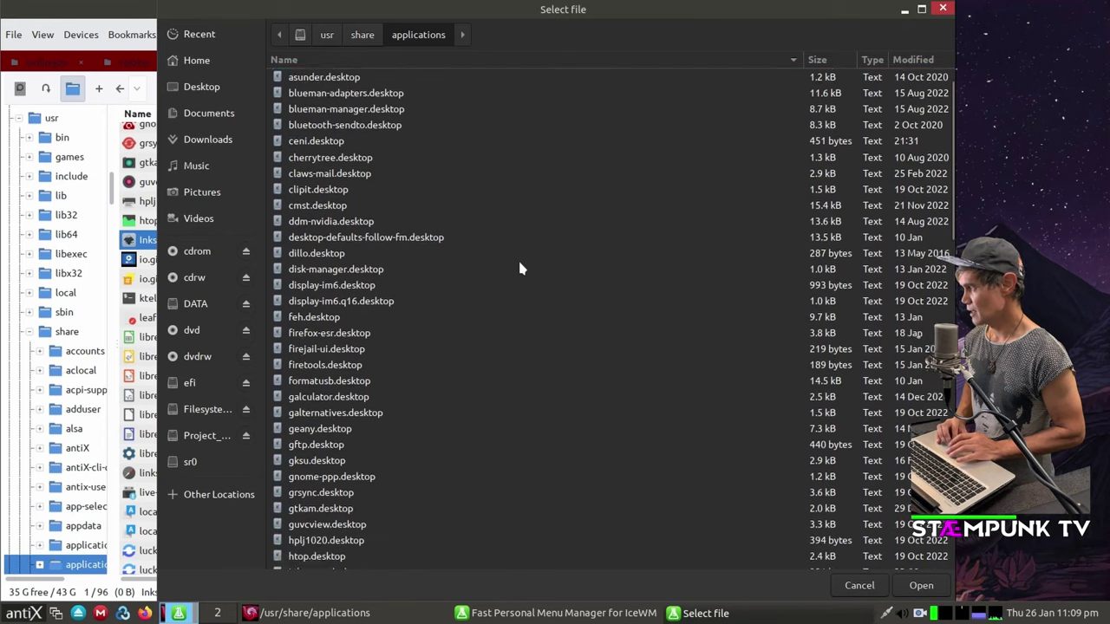
scroll(520, 265, down, 3)
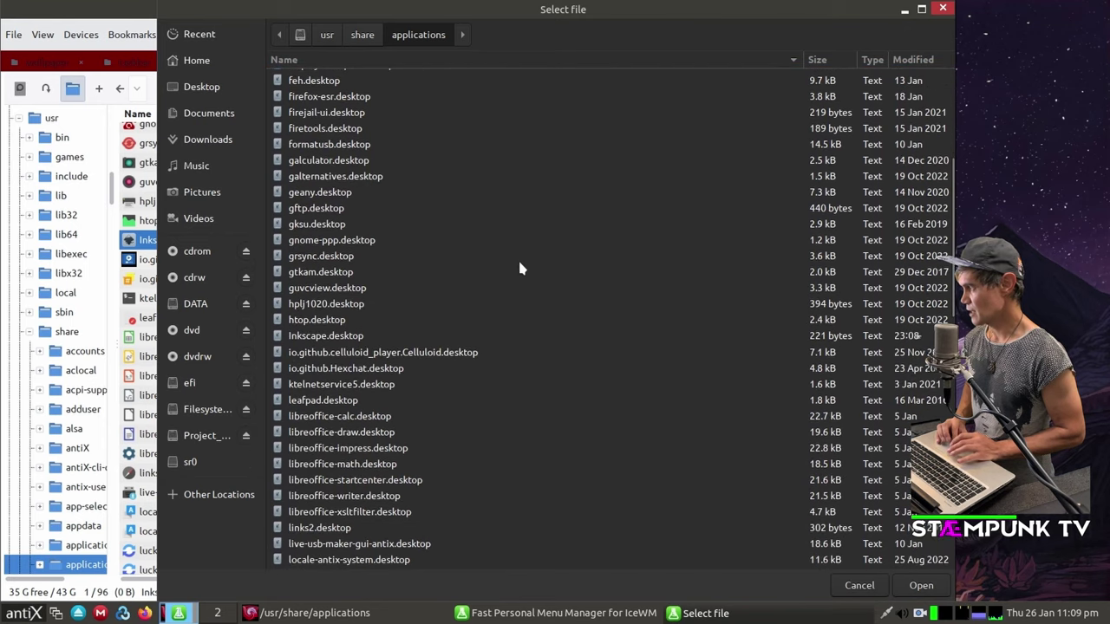
click(329, 339)
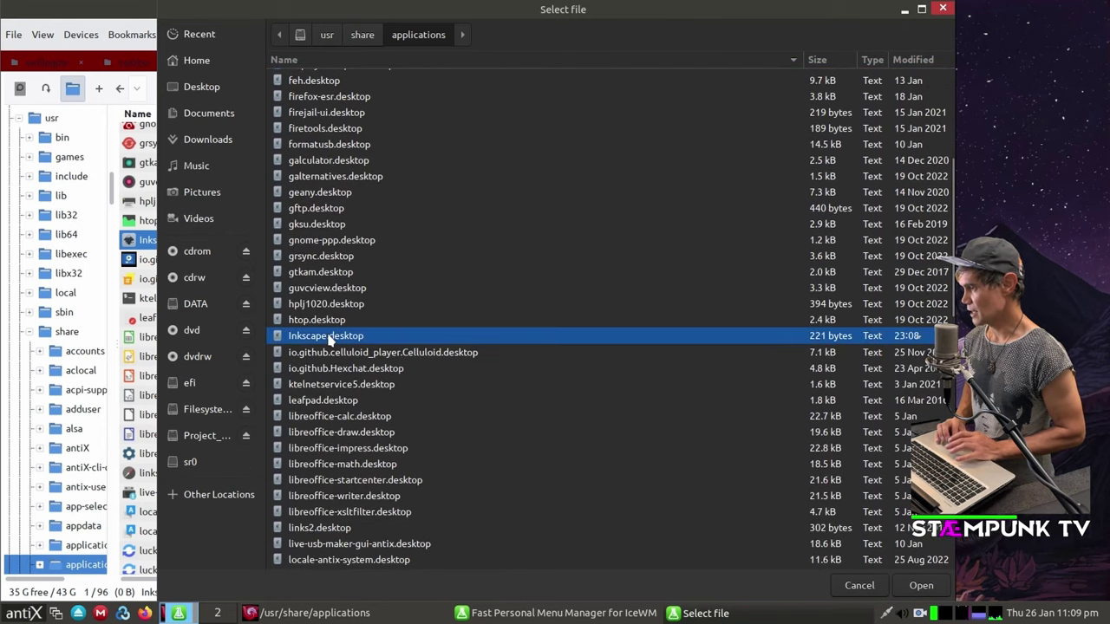
click(922, 587)
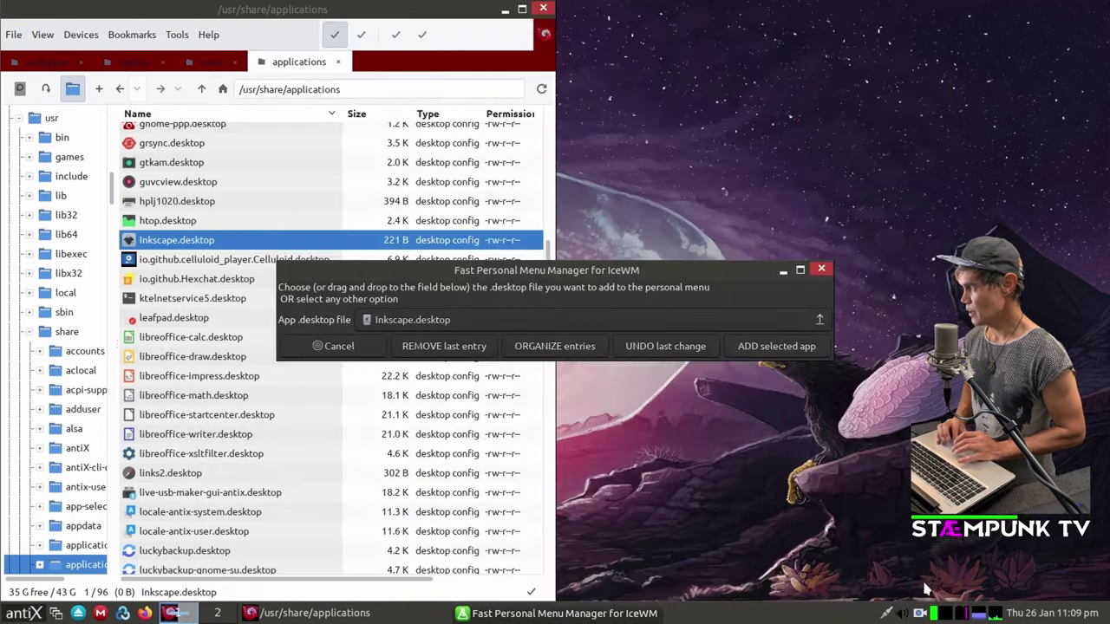
click(768, 347)
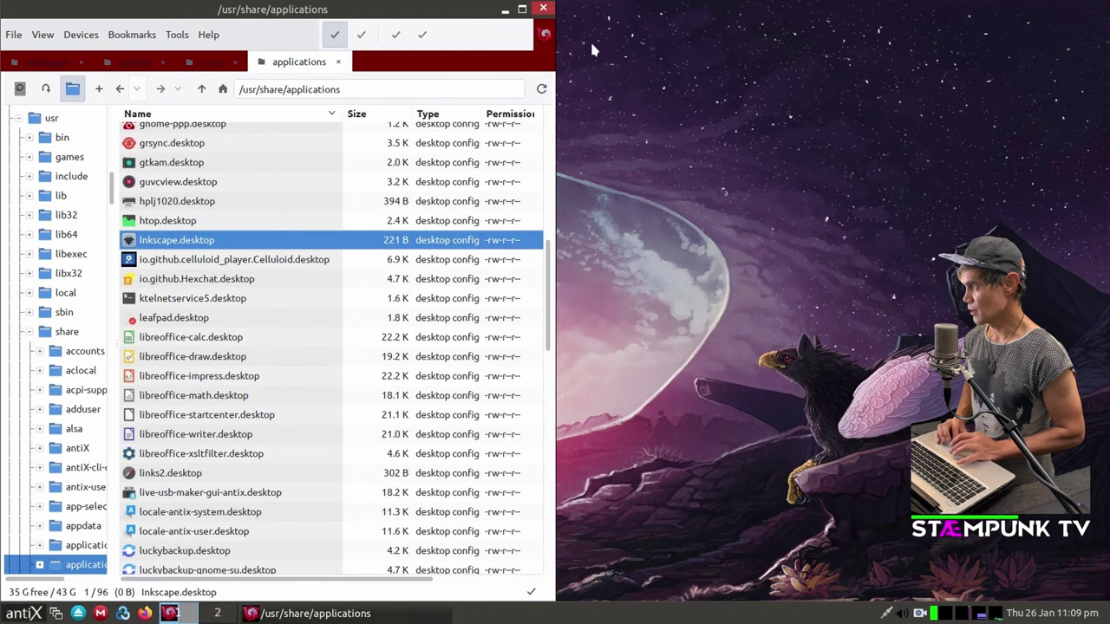
click(543, 8)
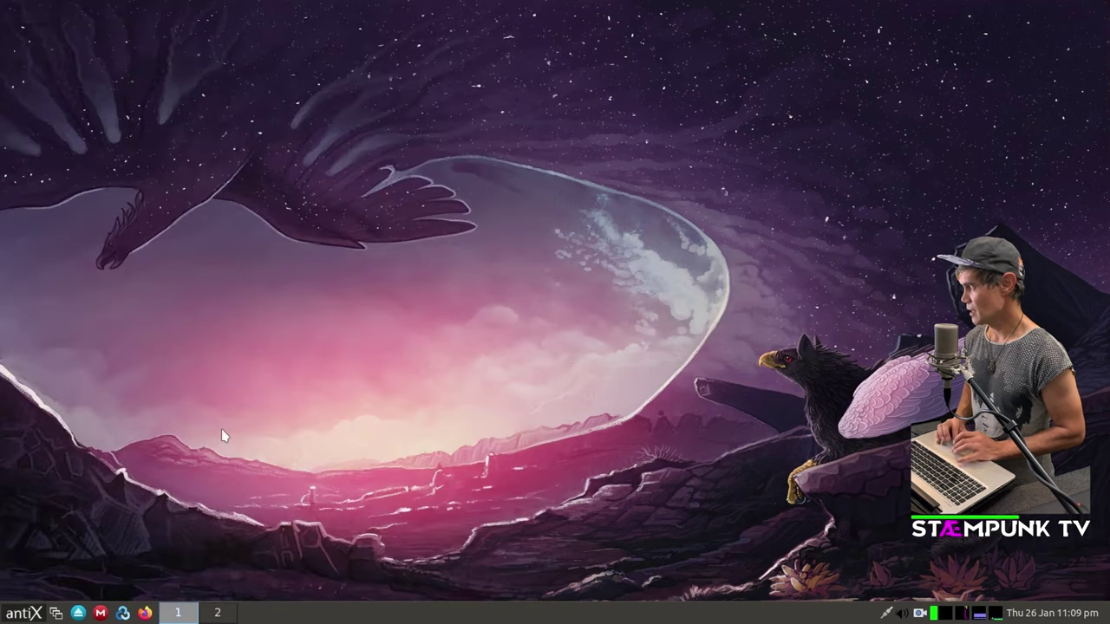
Launch the Personal Menu Editor and choose ORGANIZE entries, accepting the warning to edit the menu file
click(11, 609)
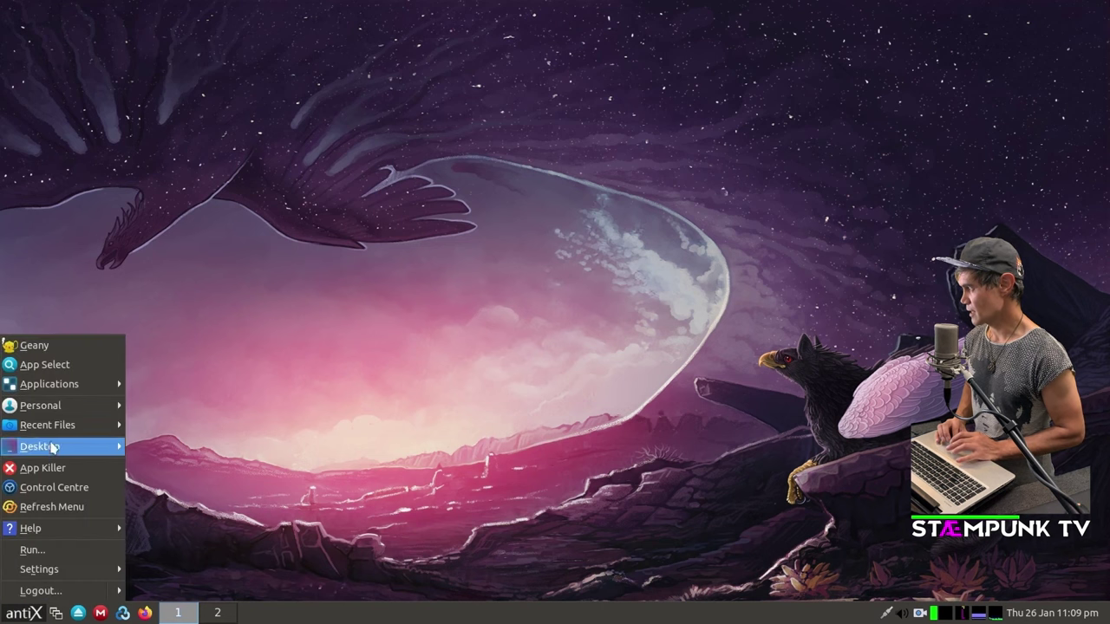
mouse_move(84, 410)
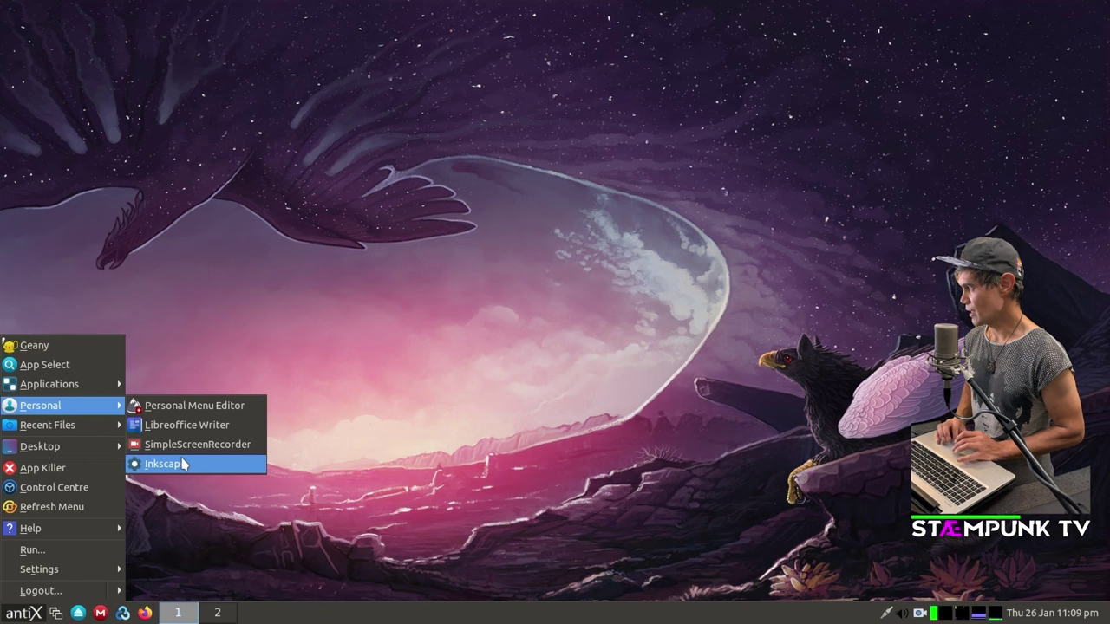
click(207, 406)
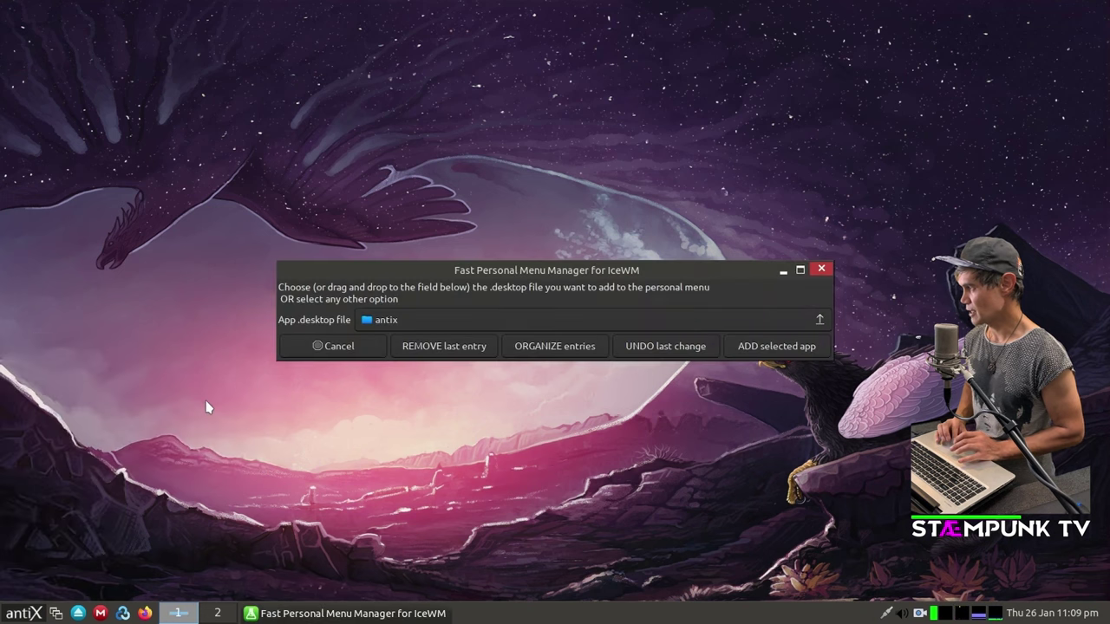
click(560, 348)
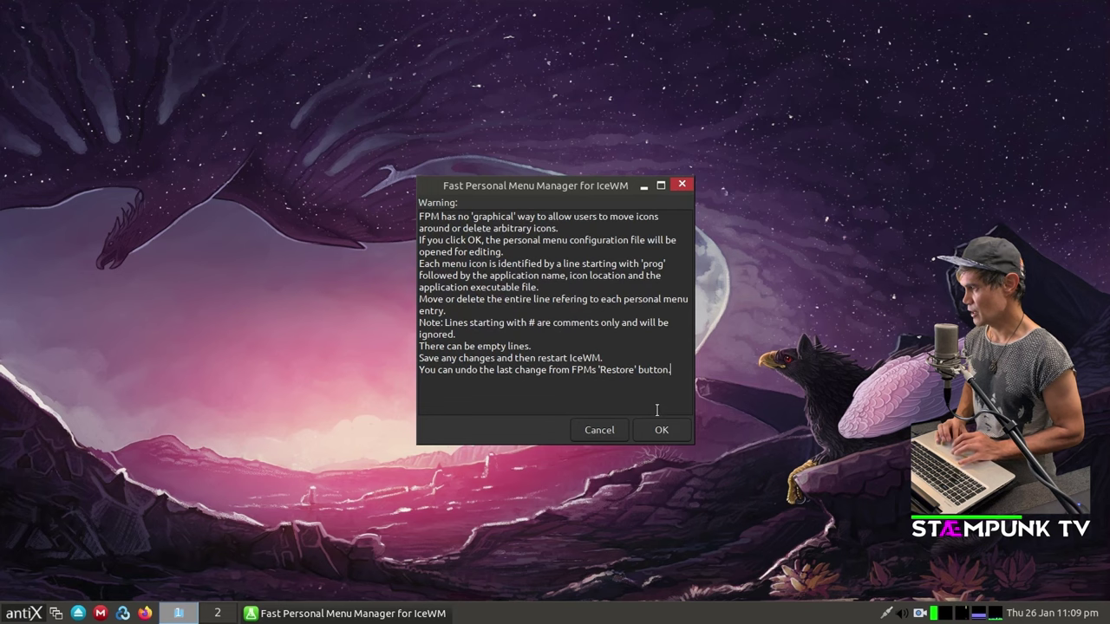
click(660, 429)
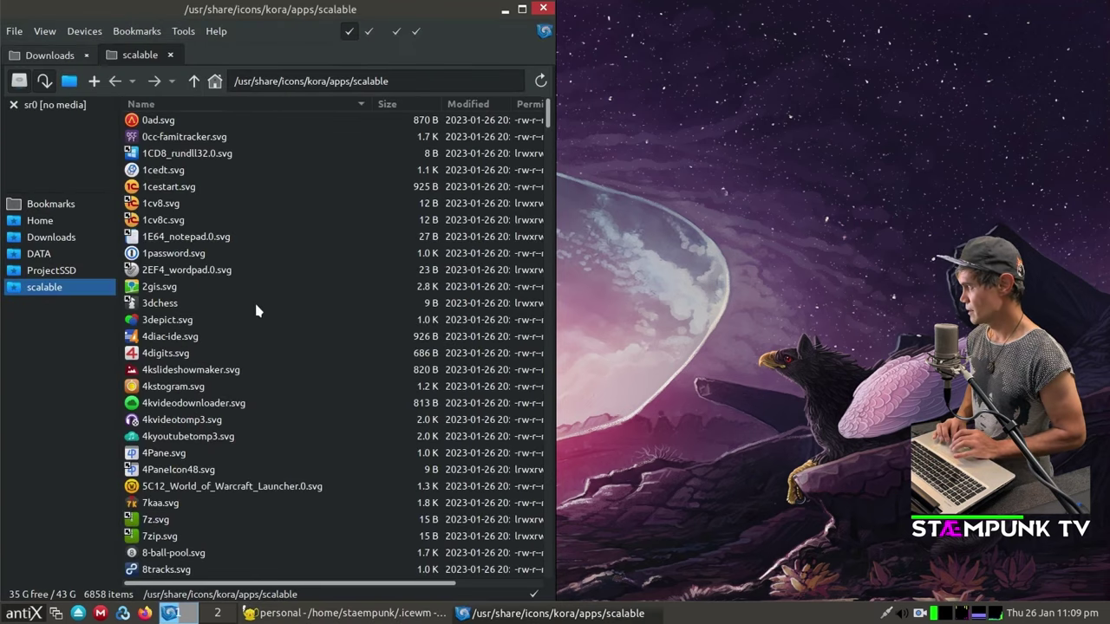
Copy the path of Kora's inkscape.svg from /usr/share/icons/kora/apps/scalable and return to Geany
click(186, 353)
text(inksc)
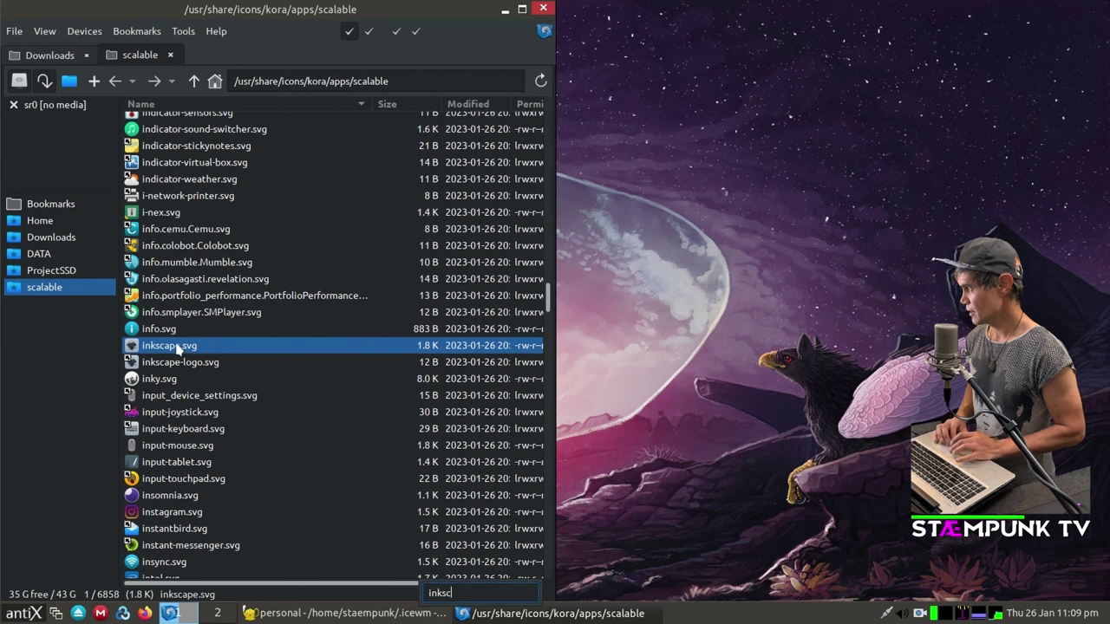
right_click(177, 348)
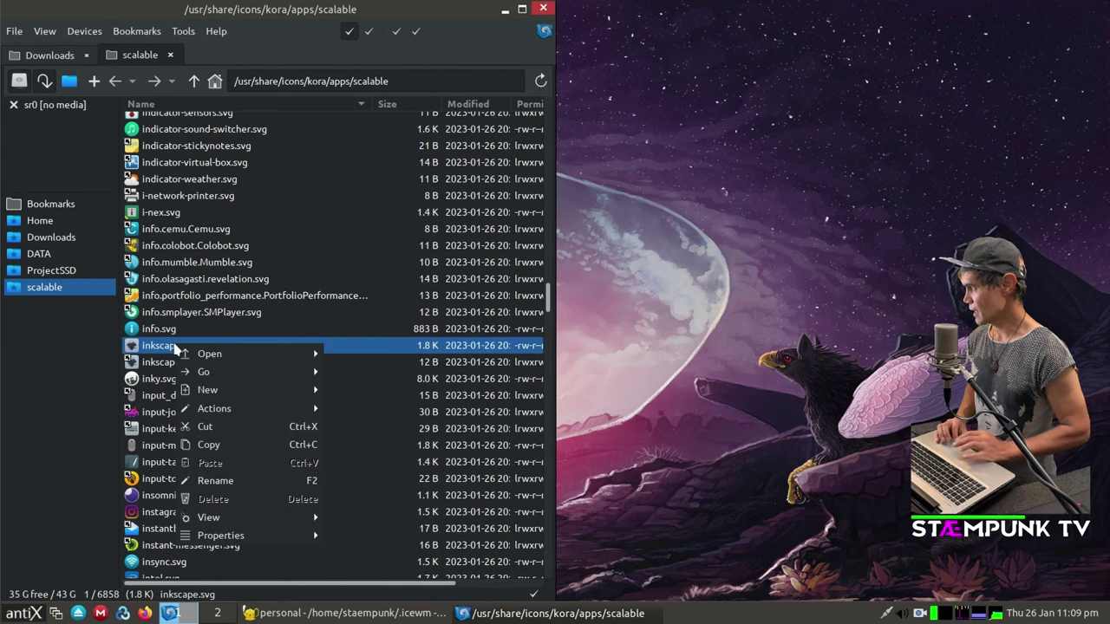
mouse_move(277, 408)
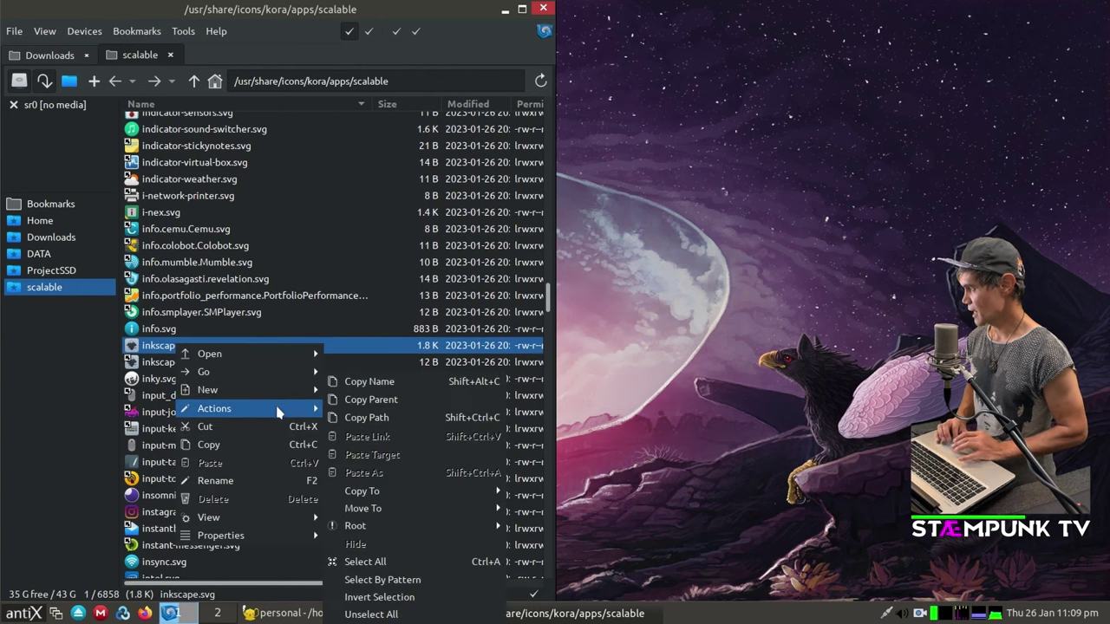
click(364, 418)
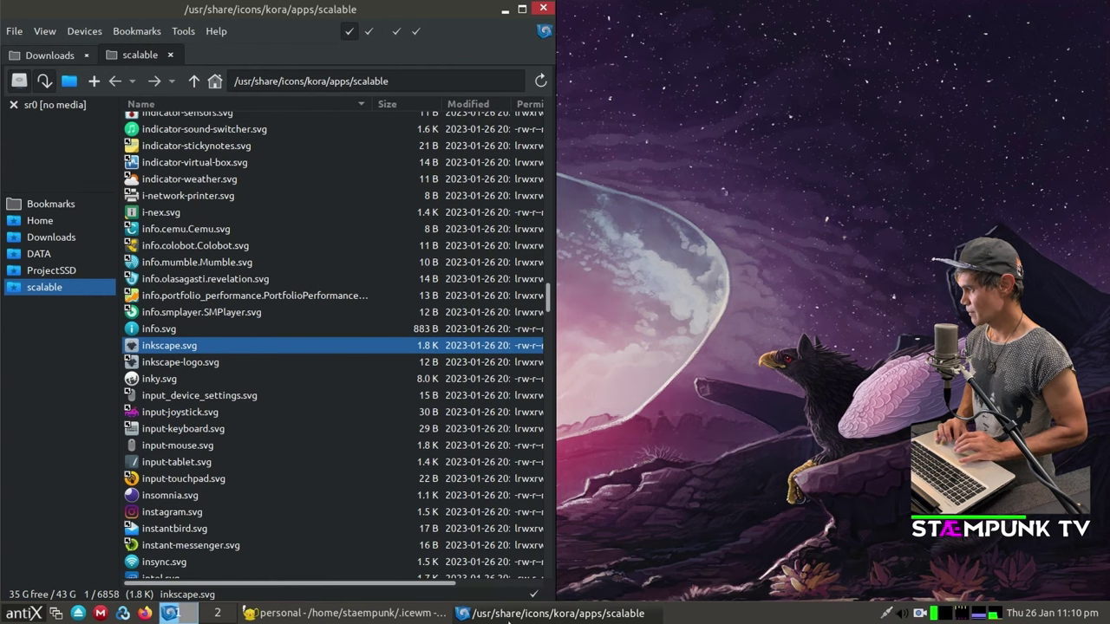
key(alt+Tab)
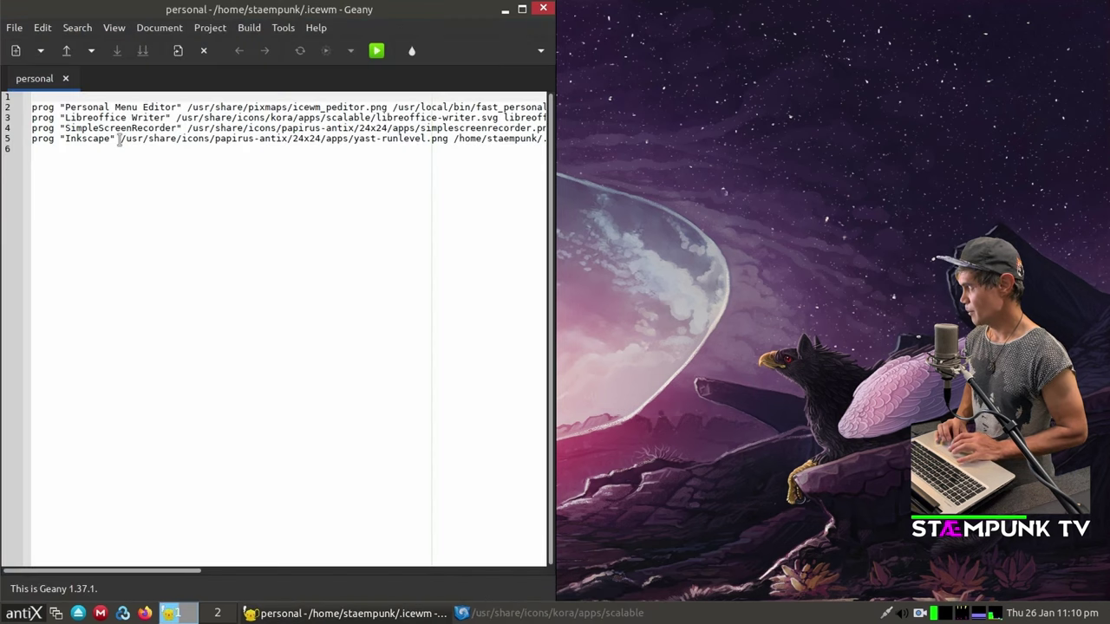
Replace the Inkscape entry's yast-runlevel.png icon with the unquoted Kora inkscape.svg path
drag(117, 139, 448, 144)
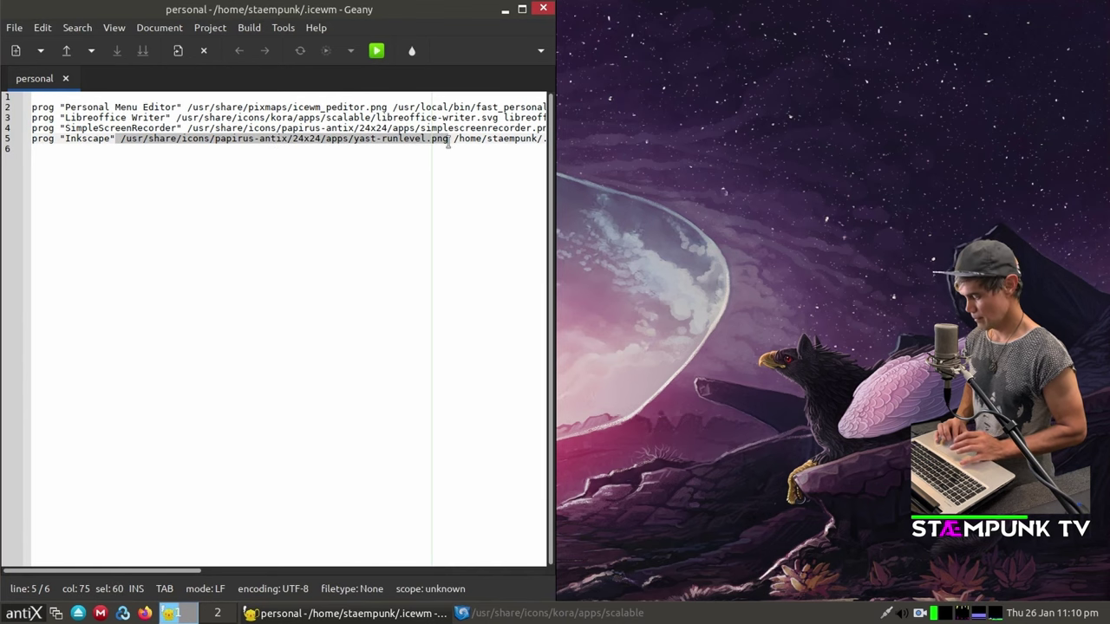
text('/usr/share/icons/kora/apps/scalable/inkscape.svg')
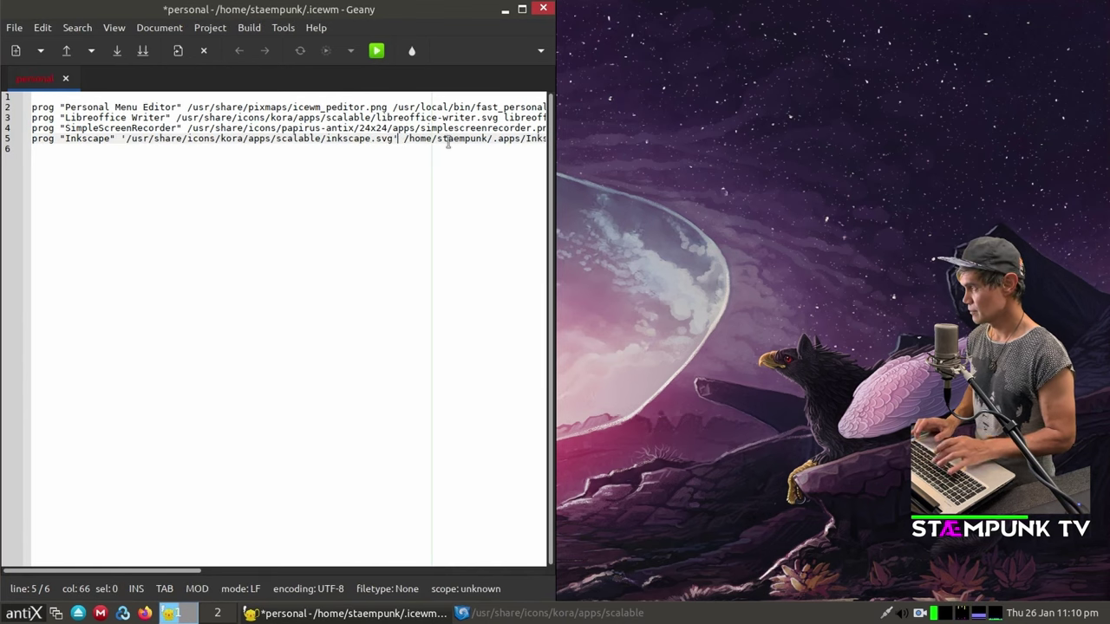
key(BackSpace)
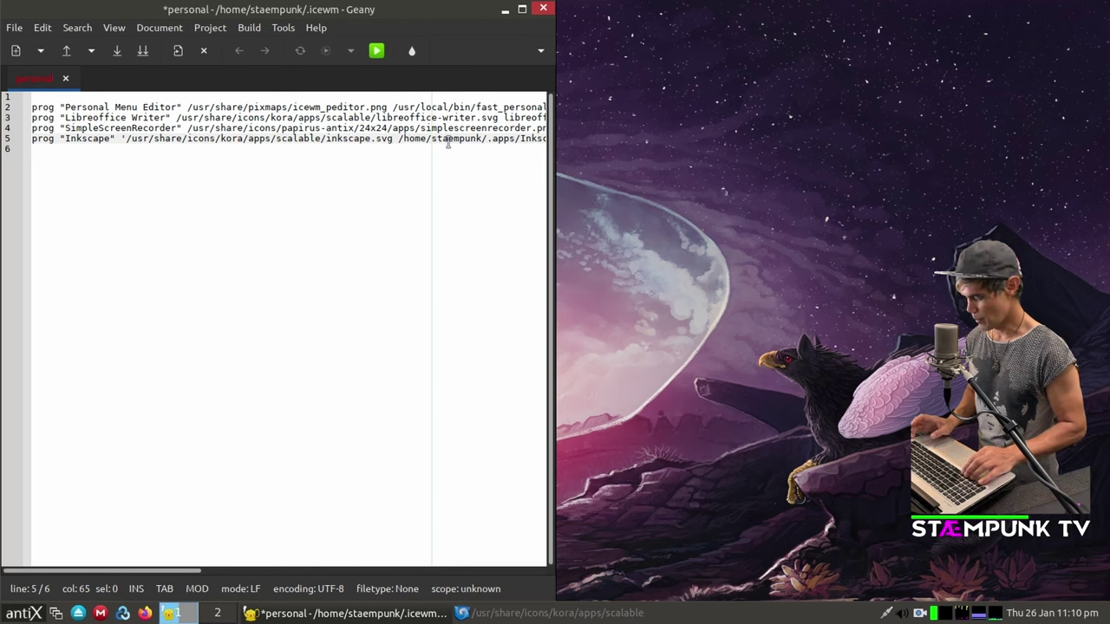
key(ctrl+Left)
key(ctrl+Left)
key(ctrl+Left)
key(ctrl+Left)
key(ctrl+Left)
key(ctrl+Left)
key(ctrl+Left)
key(ctrl+Left)
key(ctrl+Left)
key(ctrl+Left)
key(ctrl+Left)
key(ctrl+Left)
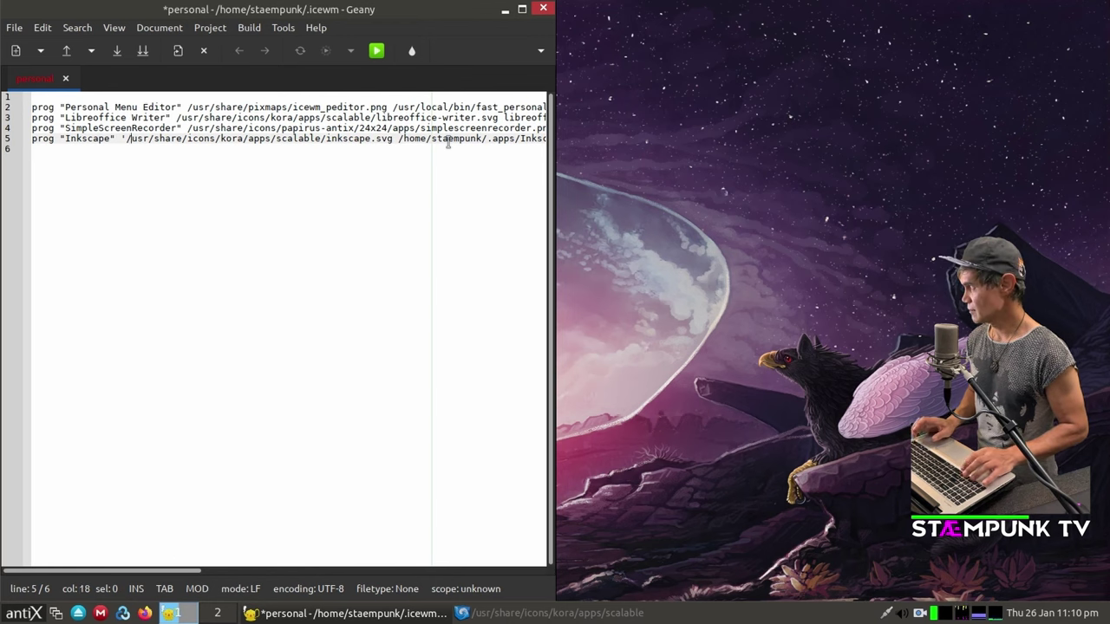
key(BackSpace)
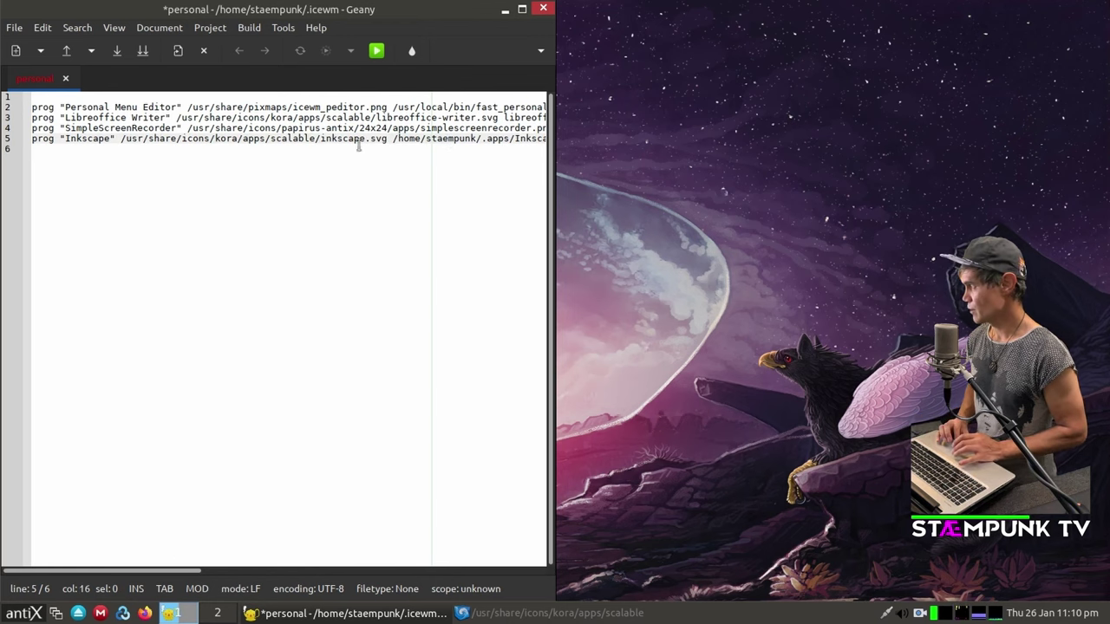
Move the Inkscape line to sit directly above the SimpleScreenRecorder entry
click(330, 142)
triple_click(330, 141)
key(ctrl+c)
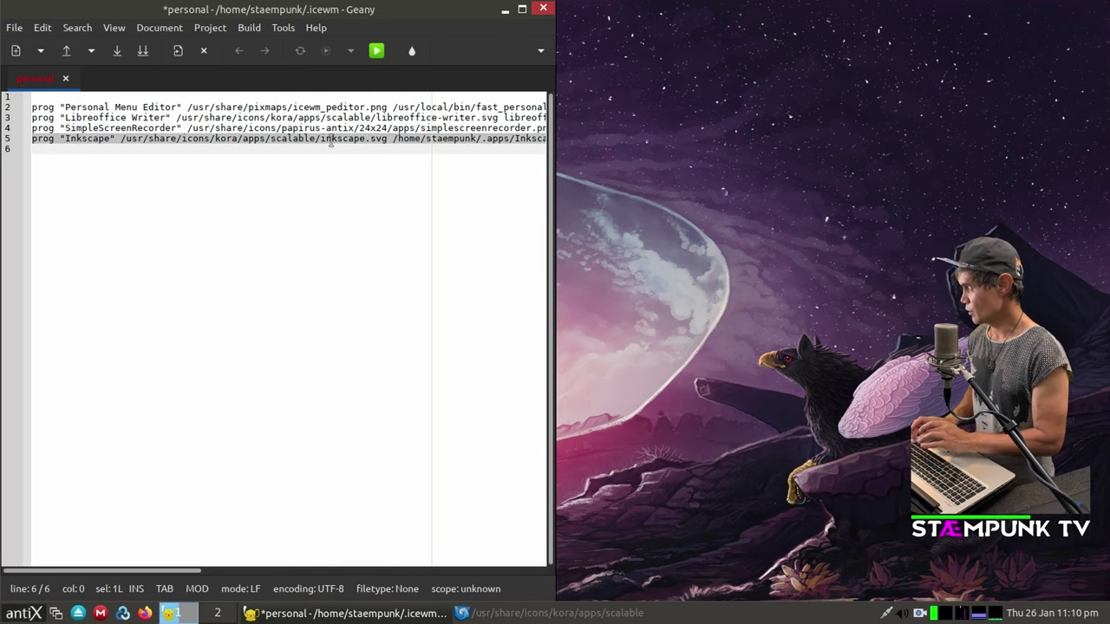
key(Delete)
key(Up)
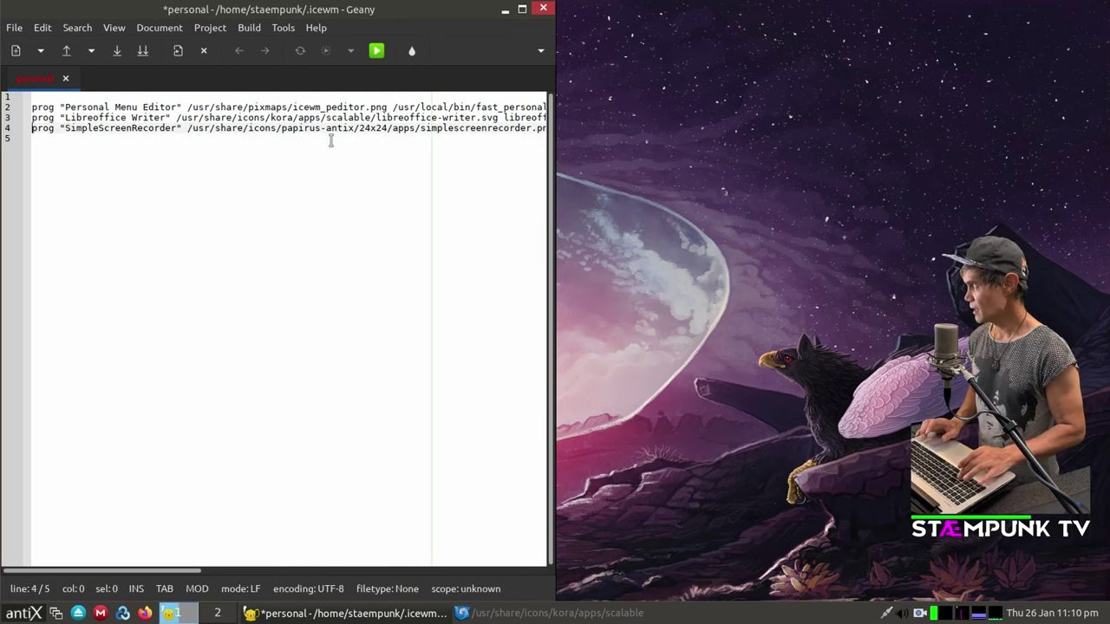
key(Return)
key(Up)
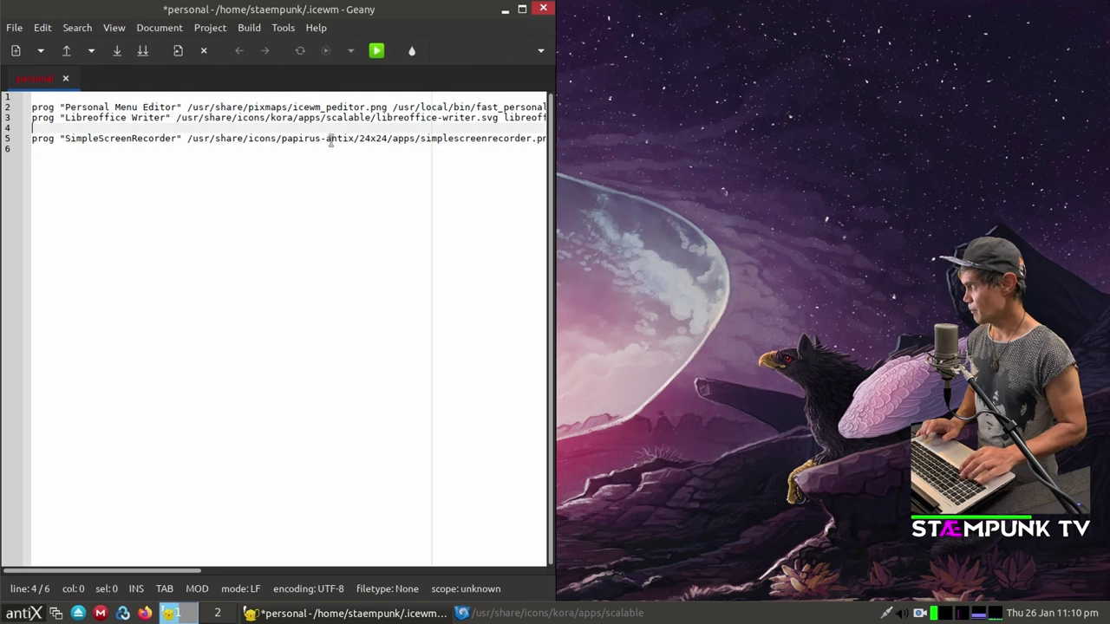
key(ctrl+v)
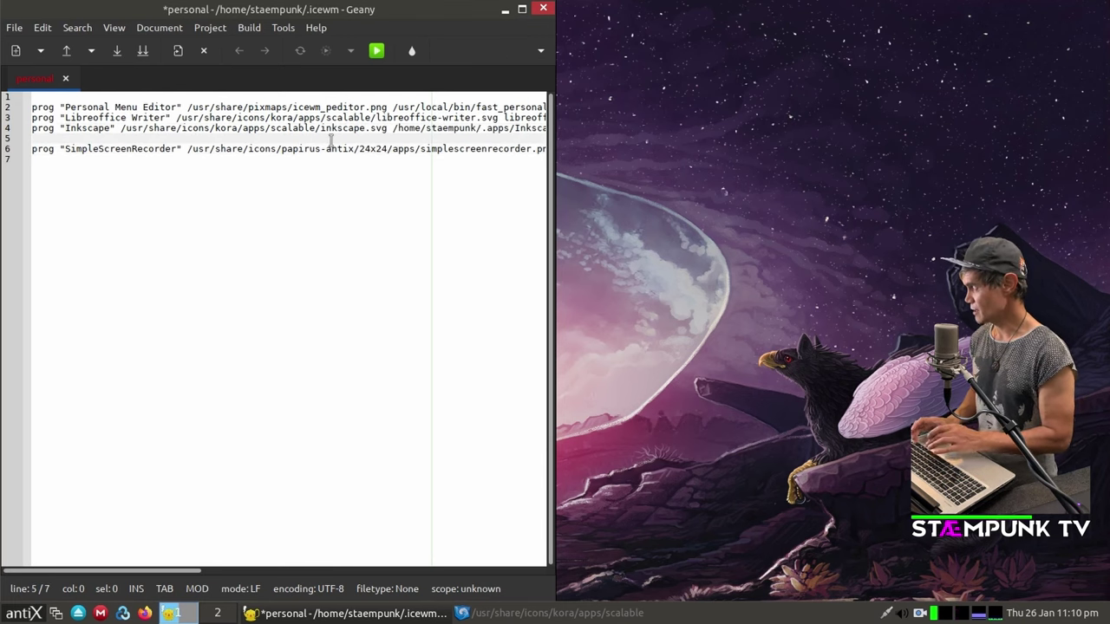
key(BackSpace)
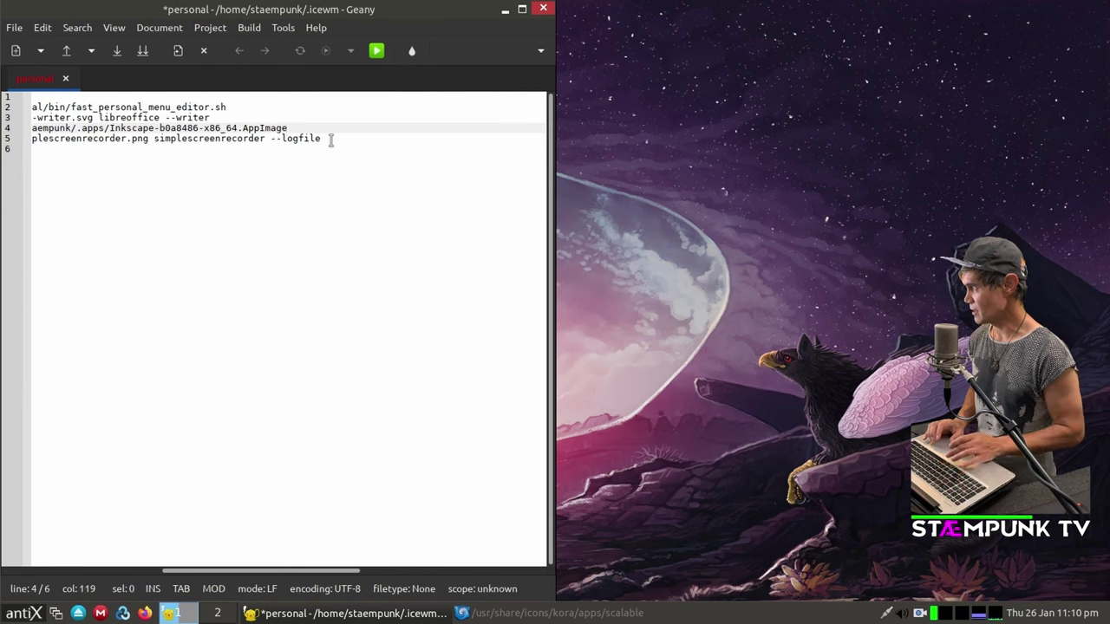
Save the personal menu file, close Geany, and open the Personal menu to check it
key(ctrl+s)
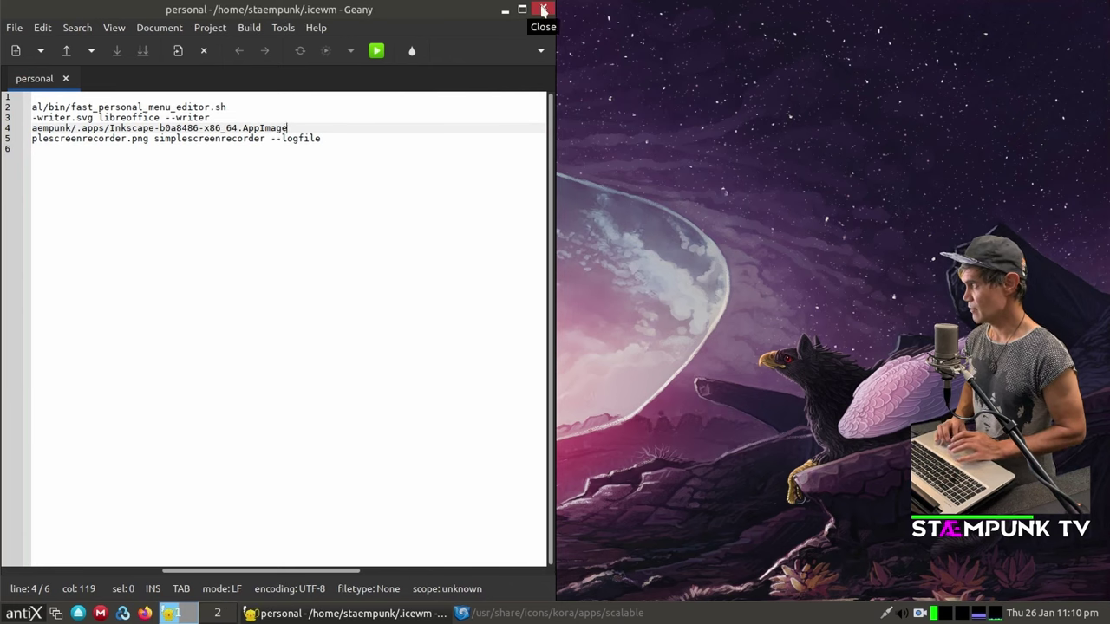
click(542, 10)
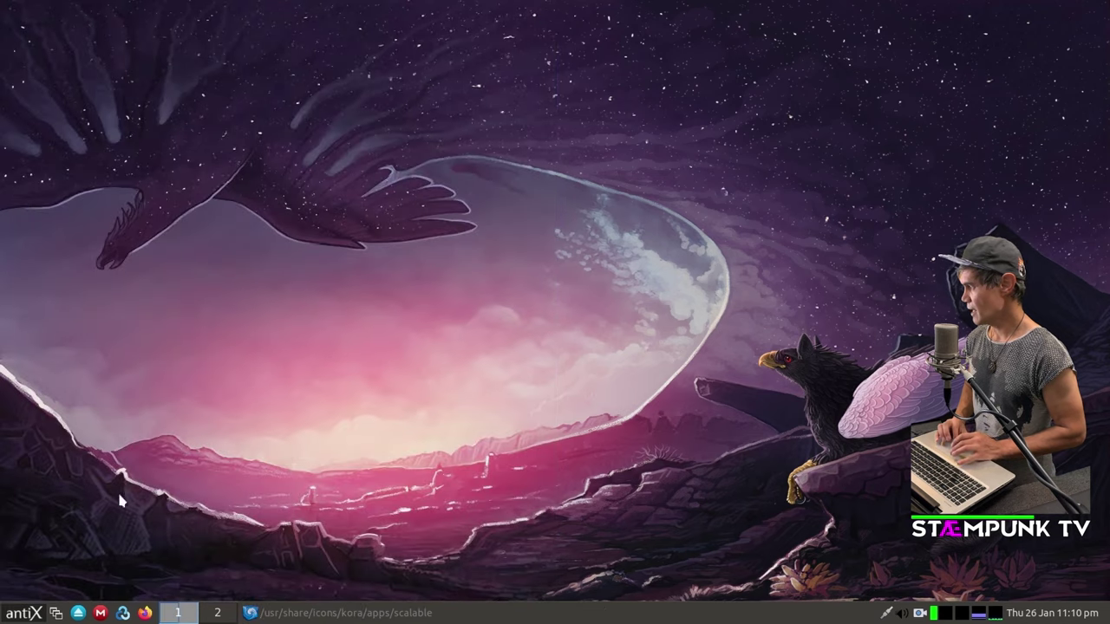
click(31, 614)
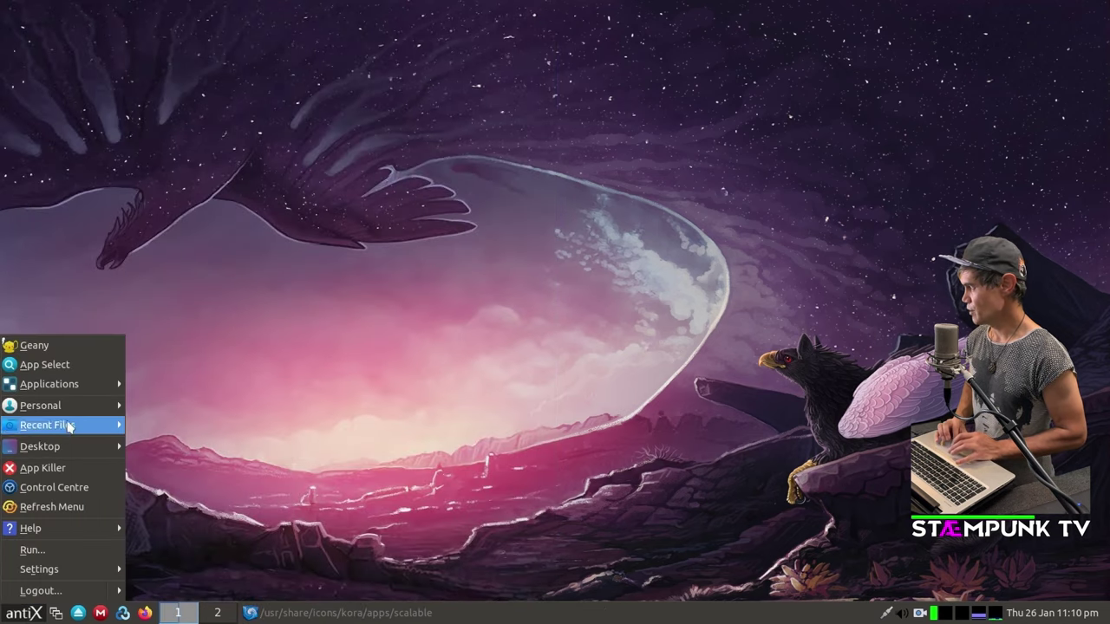
mouse_move(75, 405)
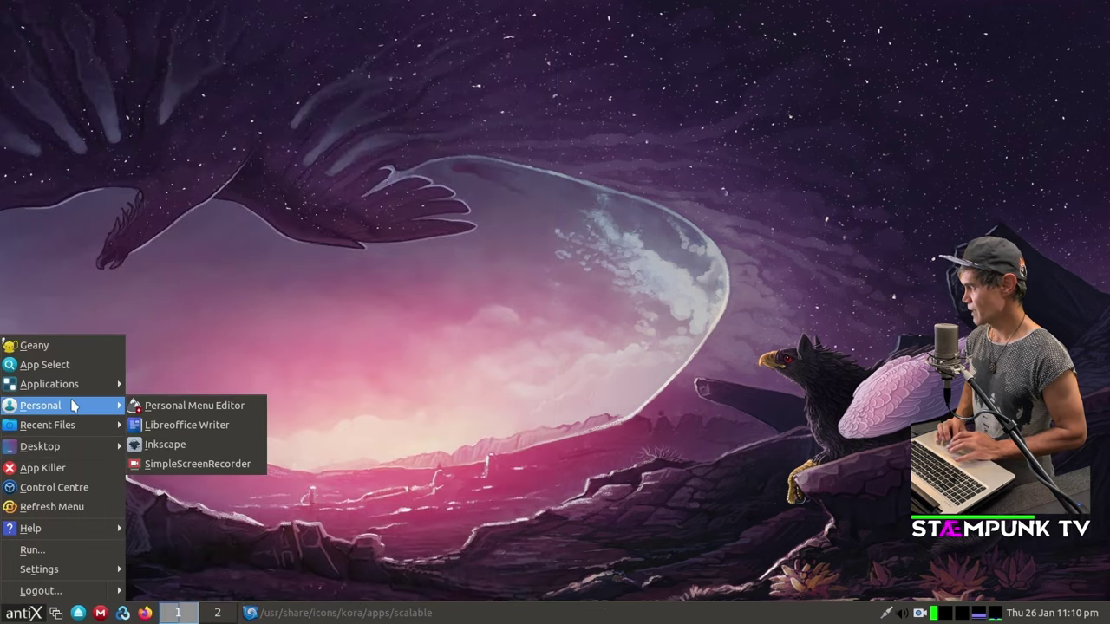
Start Inkscape from the Personal menu and pass Save and Thanks! to New Document
click(215, 449)
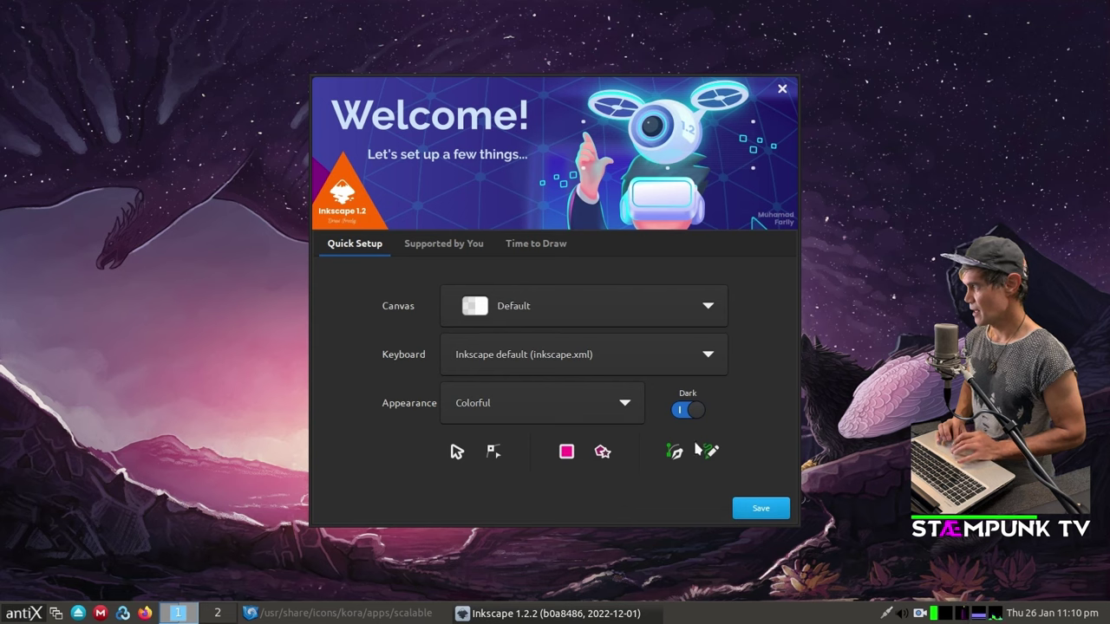
click(745, 509)
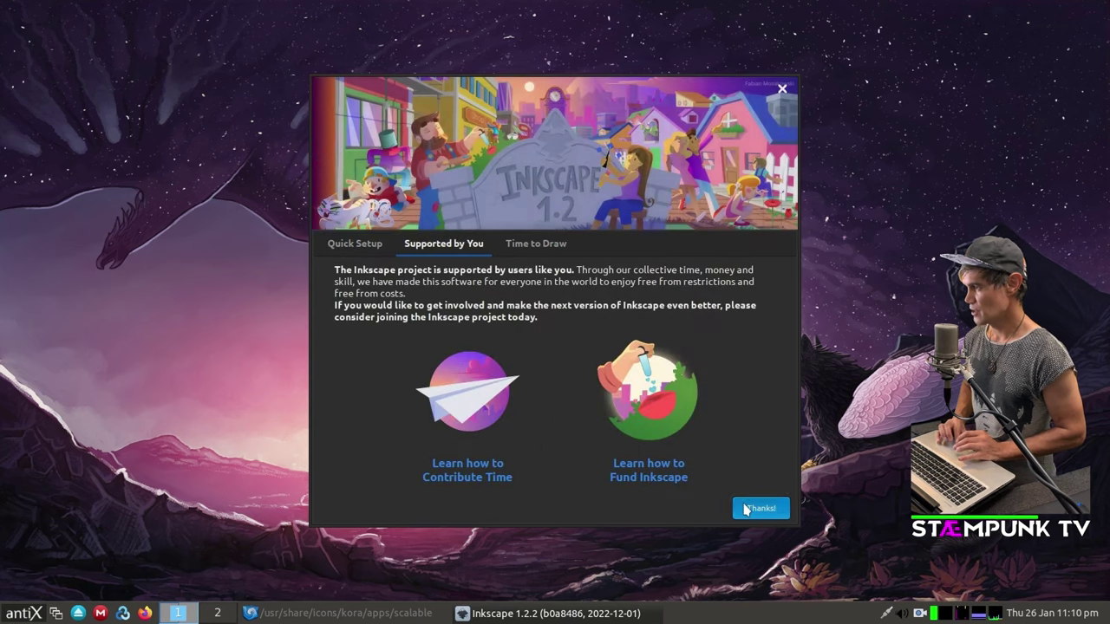
click(744, 510)
click(744, 509)
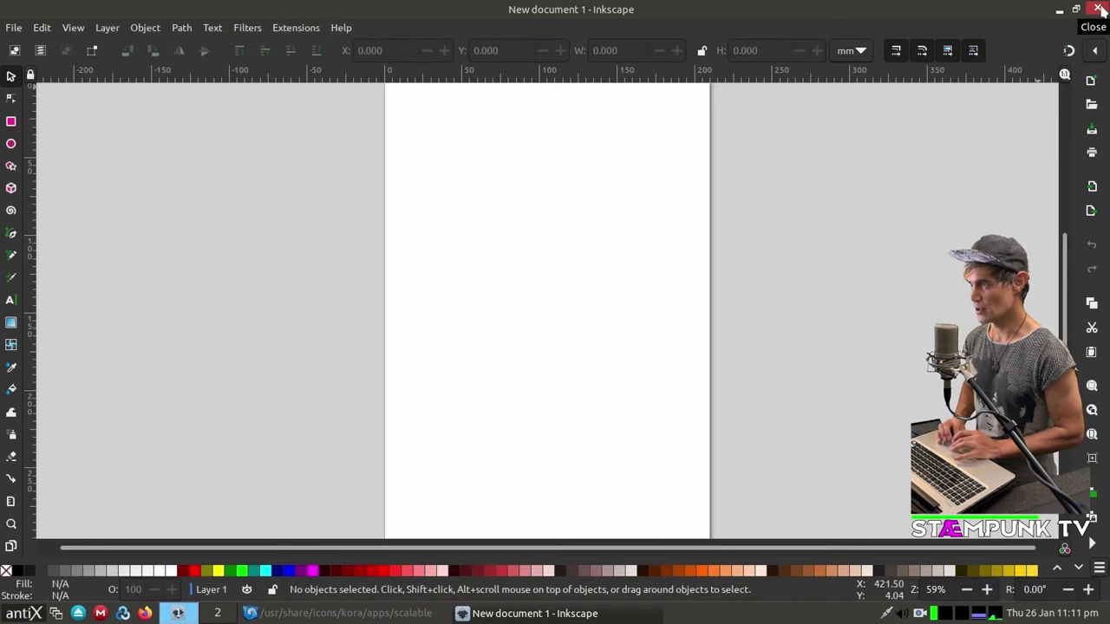
Close Inkscape and open a root zzzFM window
click(1099, 10)
key(alt+Tab)
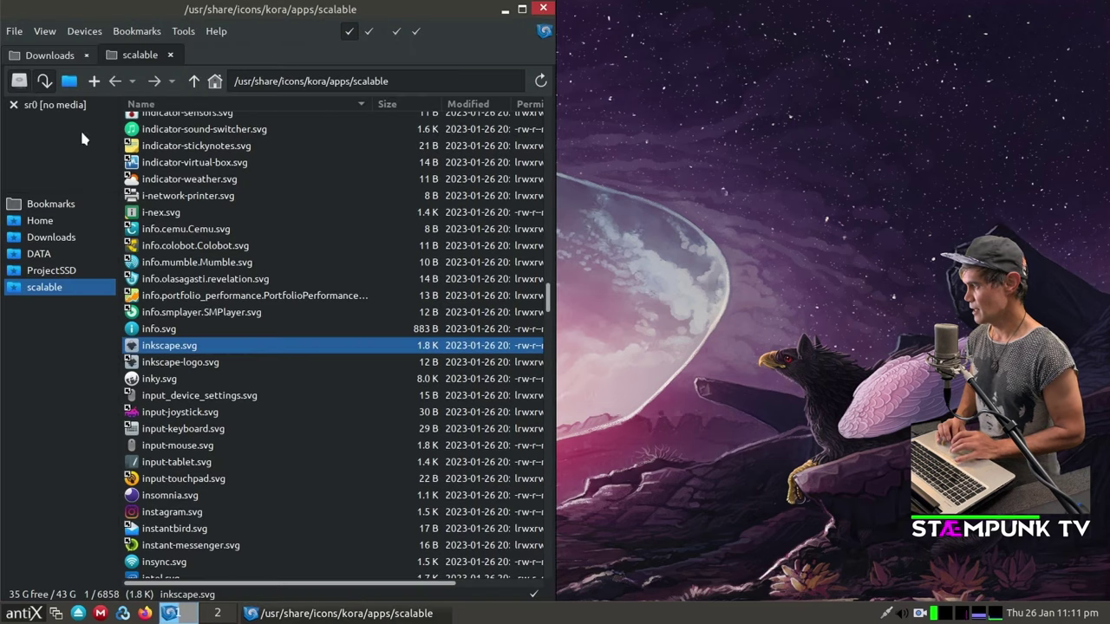
click(13, 31)
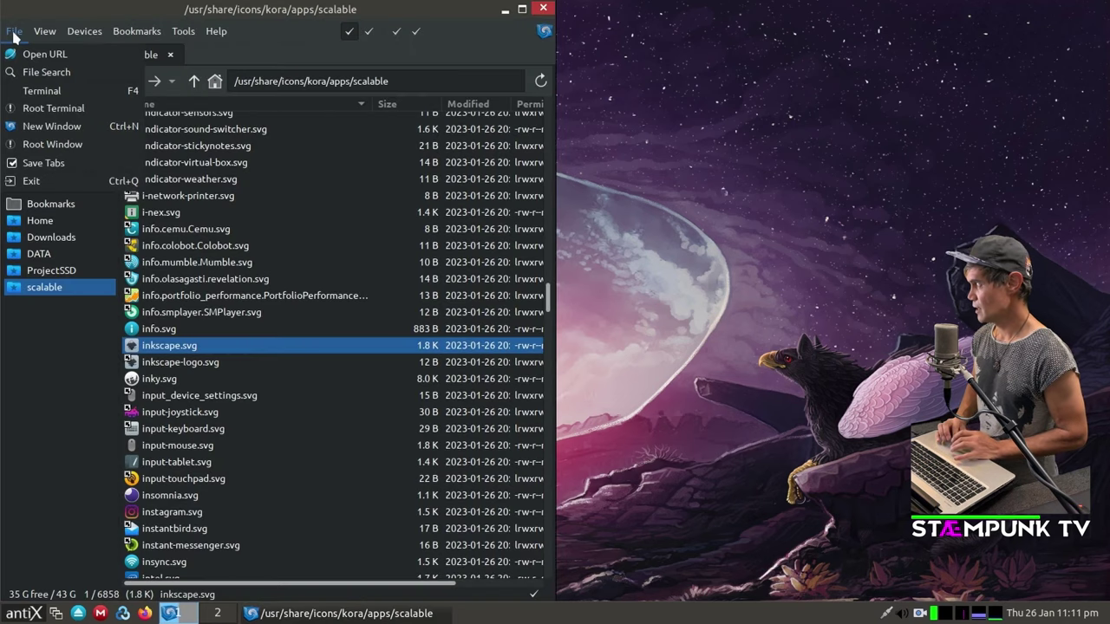
click(50, 144)
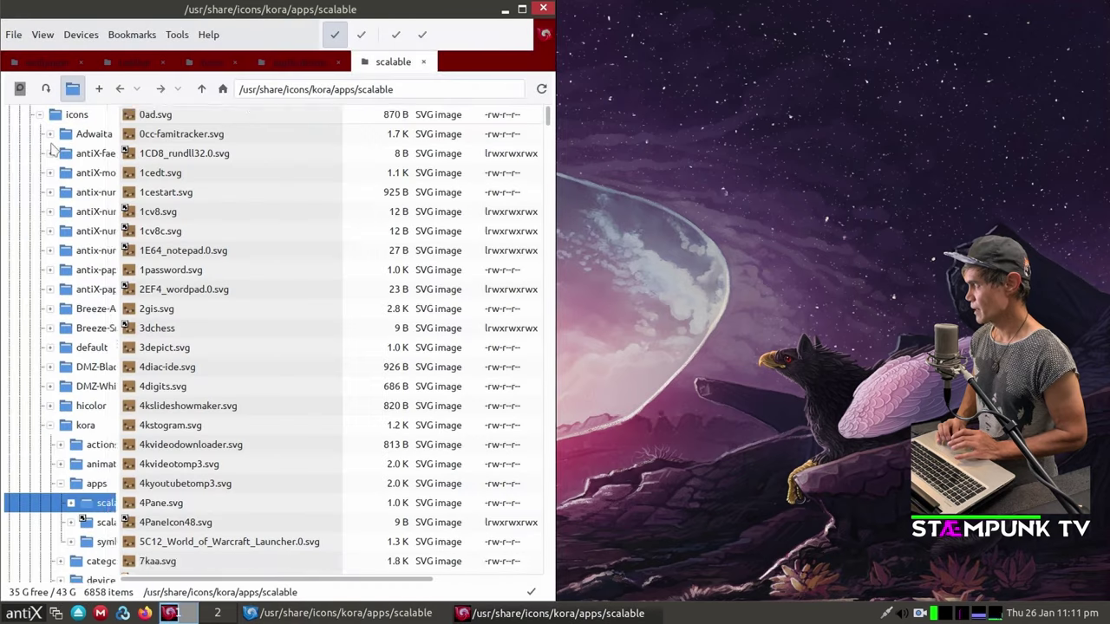
Find Inkscape.desktop in /usr/share/applications, close the root window, and go to the home folder
click(295, 69)
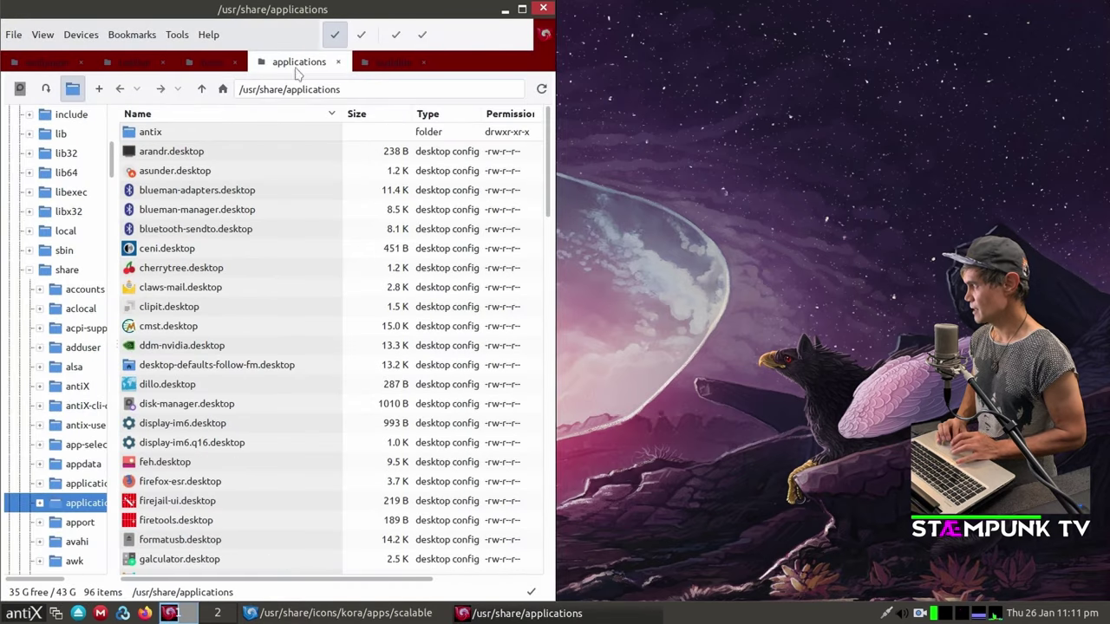
scroll(263, 321, down, 7)
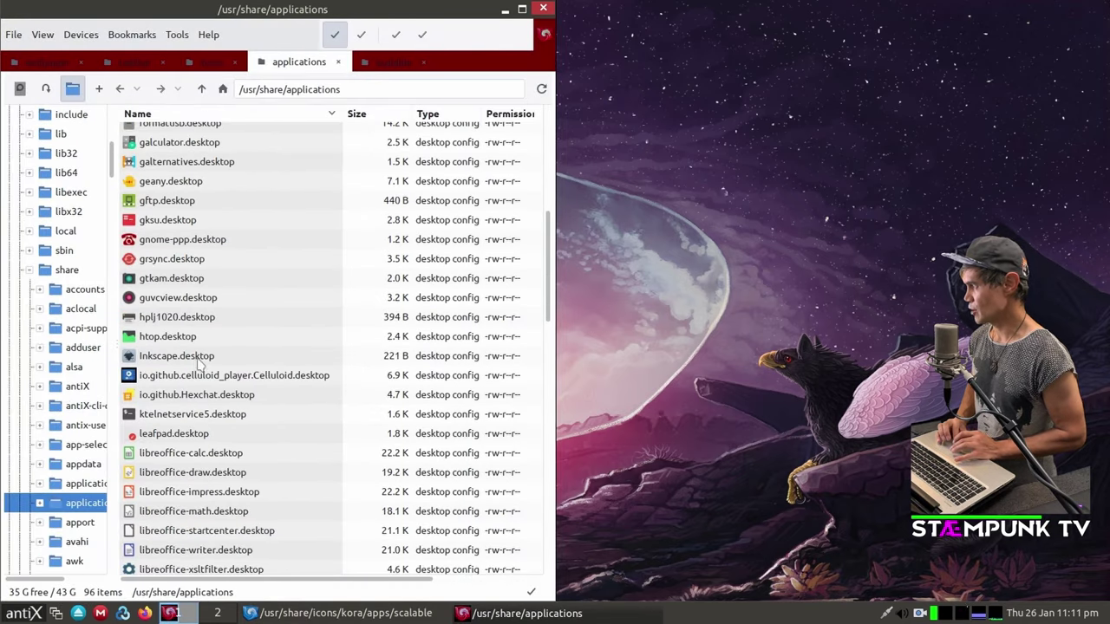
click(199, 363)
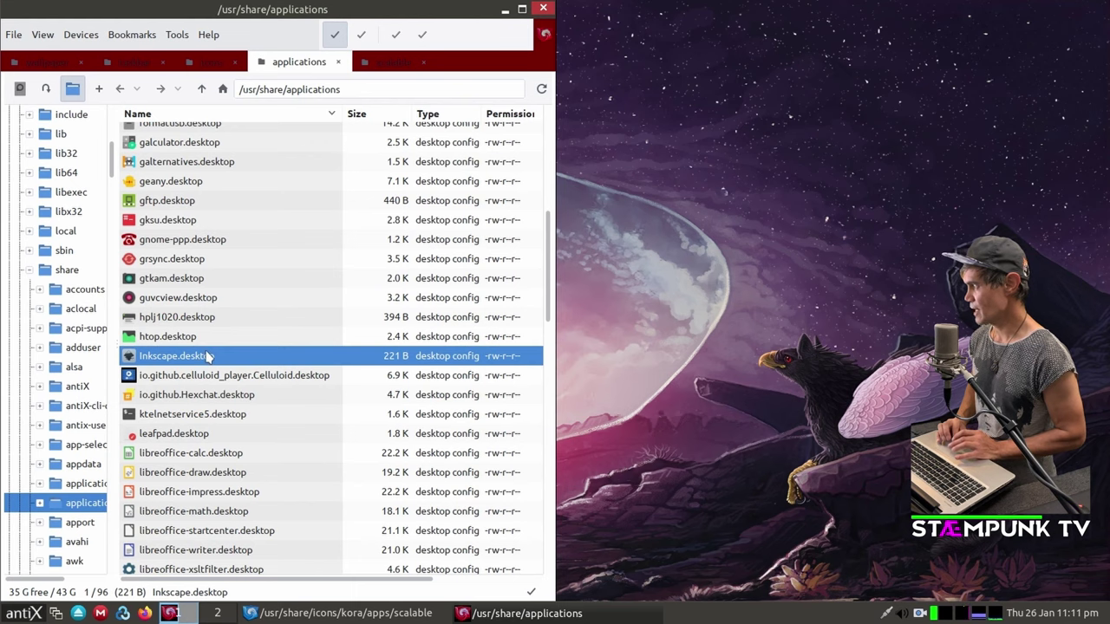
click(543, 11)
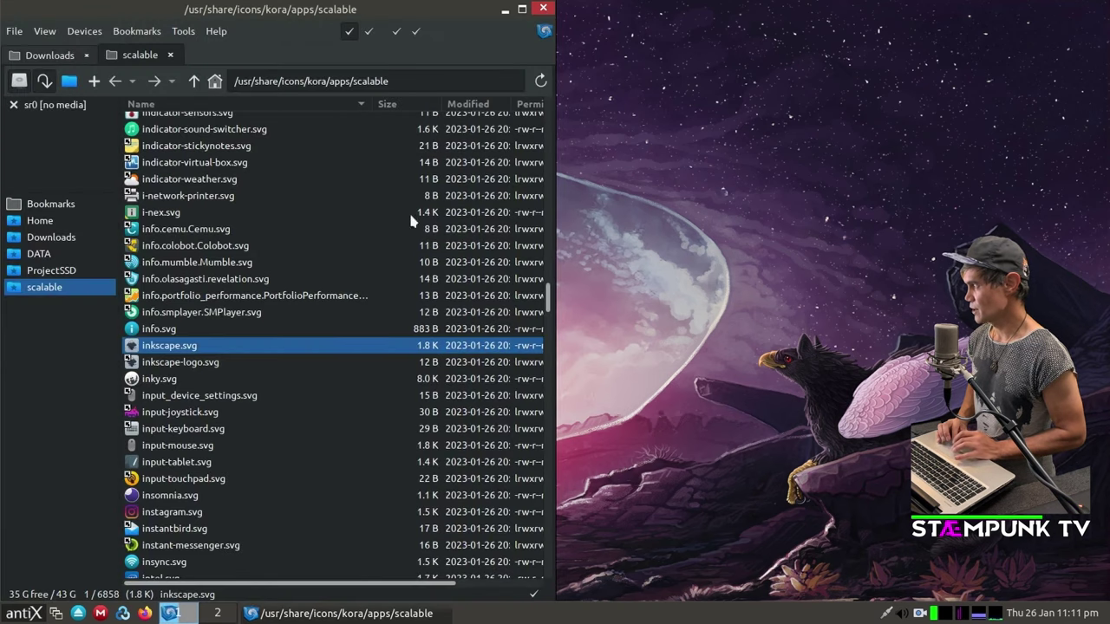
click(41, 221)
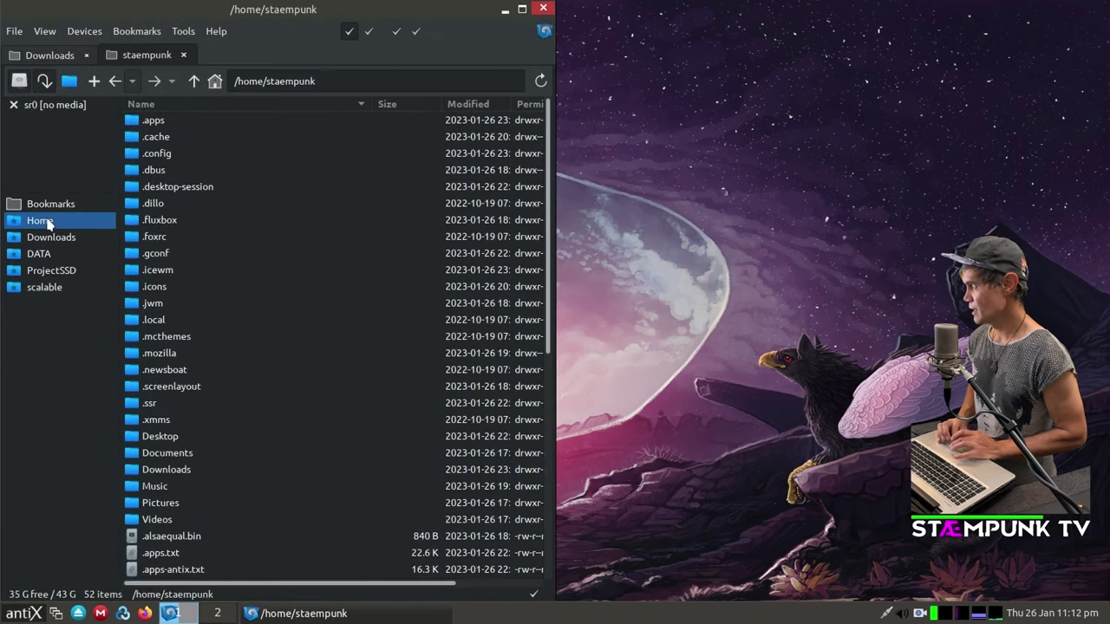
Browse home's .apps and .config folders, select the inkscape folder, then open /mnt/DATA
double_click(132, 121)
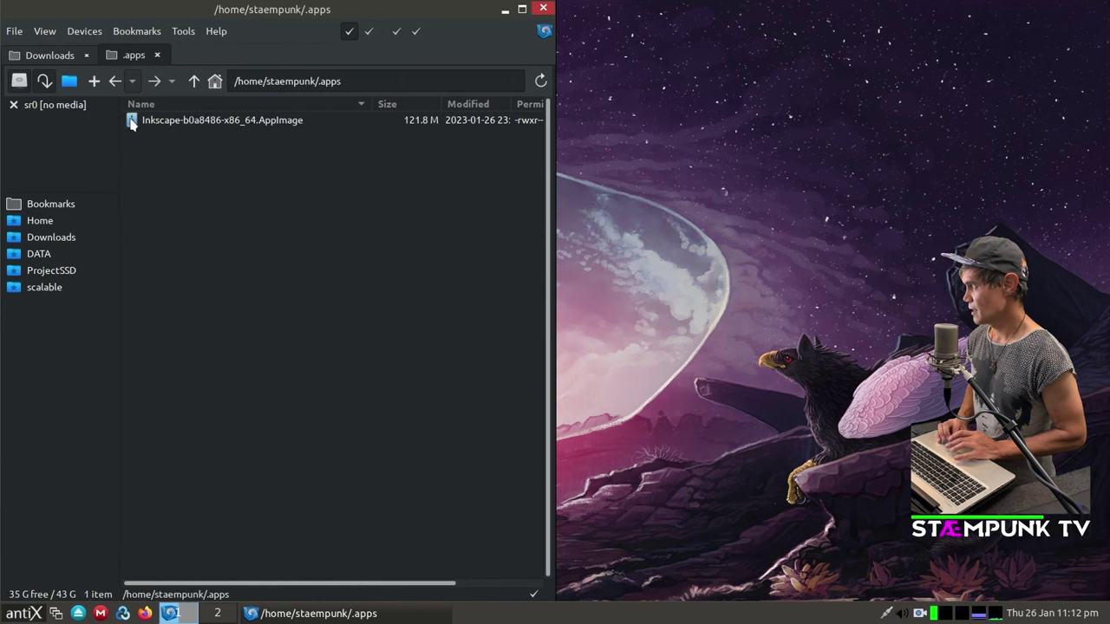
click(194, 82)
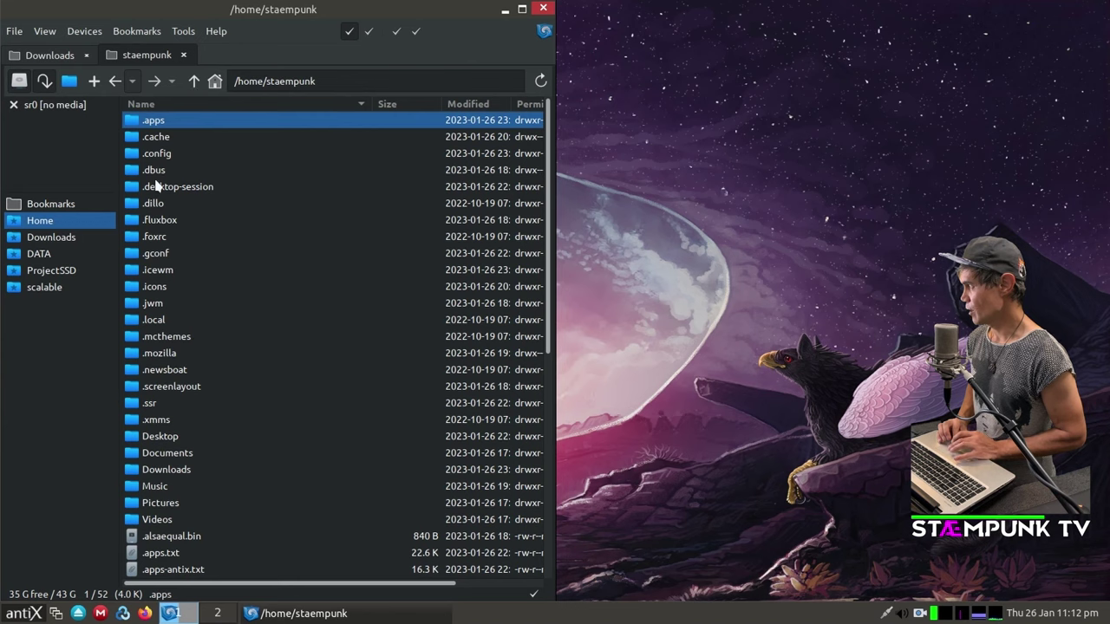
double_click(133, 154)
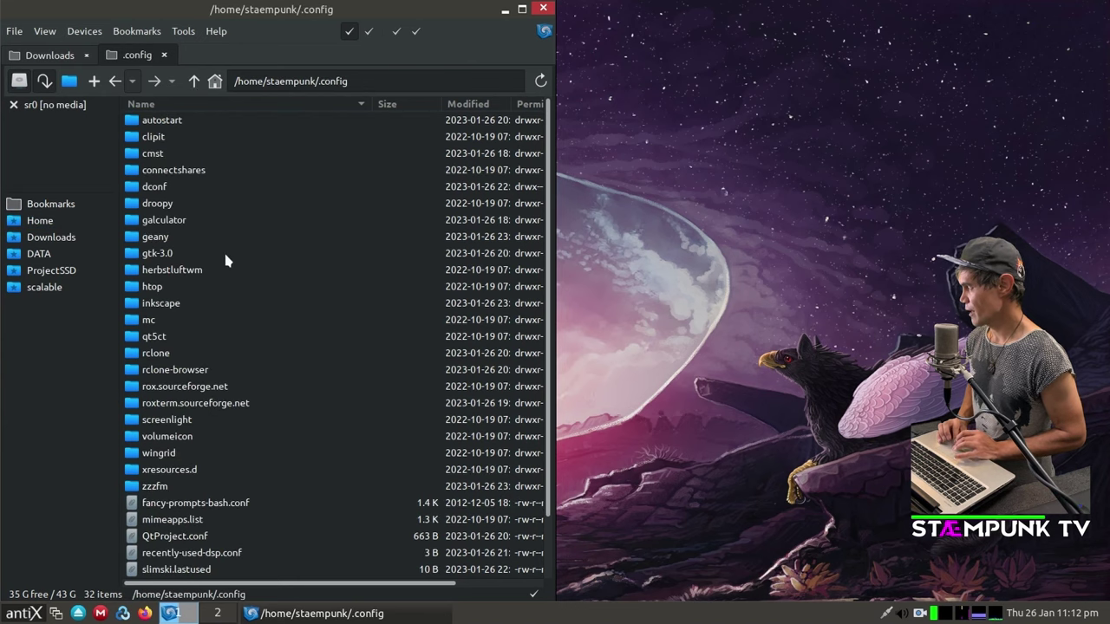
click(133, 306)
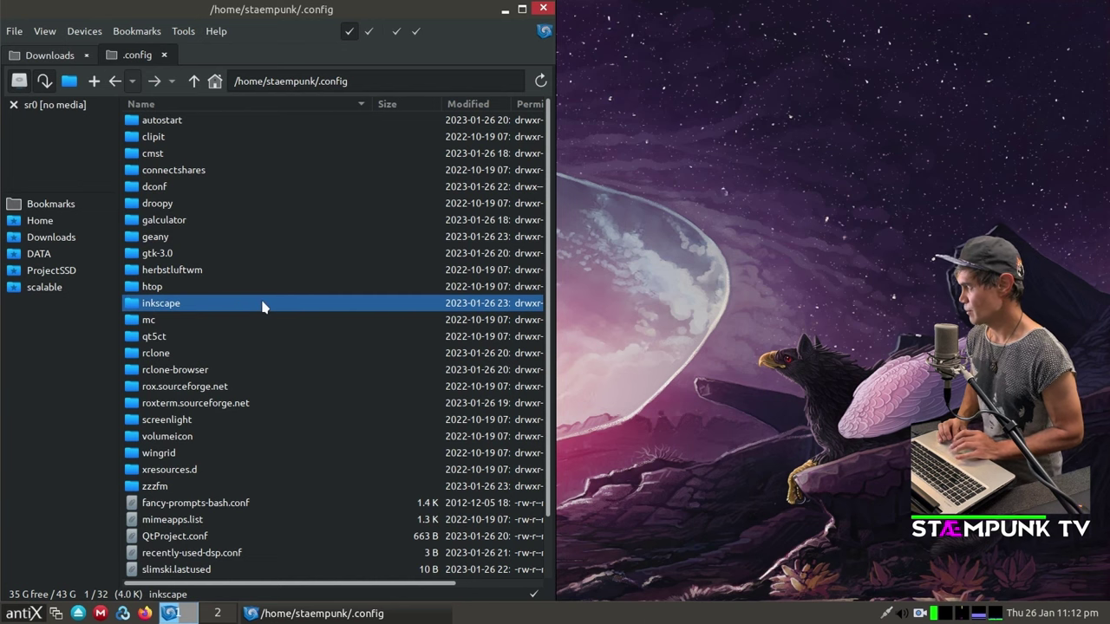
scroll(264, 306, down, 1)
scroll(264, 306, up, 1)
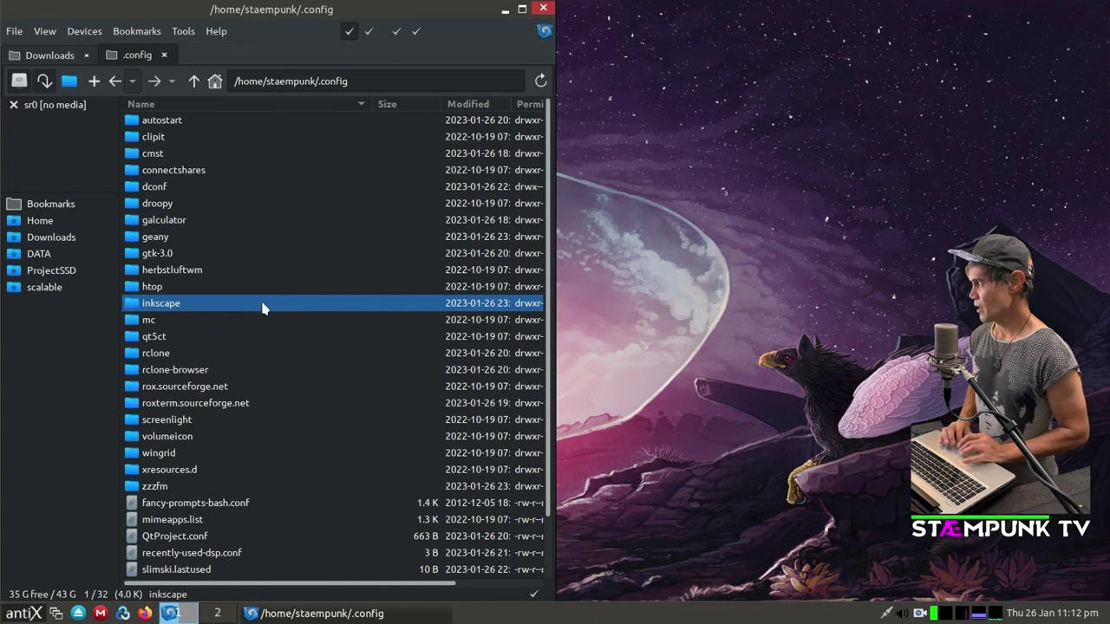
click(19, 256)
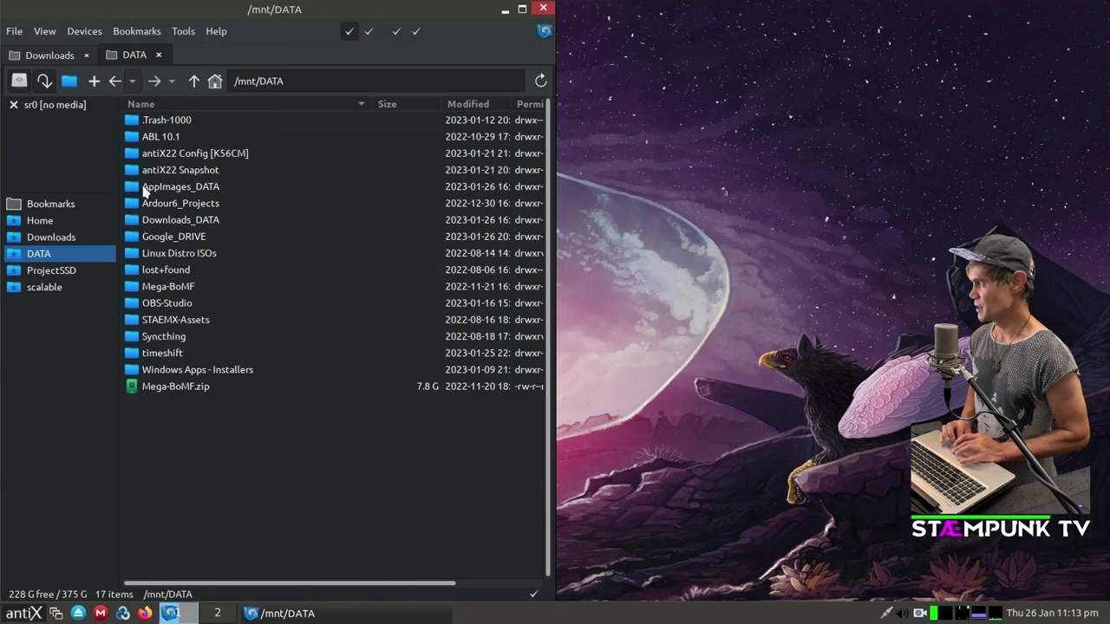
Select the Inkscape AppImage in AppImages_DATA, open home's .apps folder, and start a root window
double_click(134, 190)
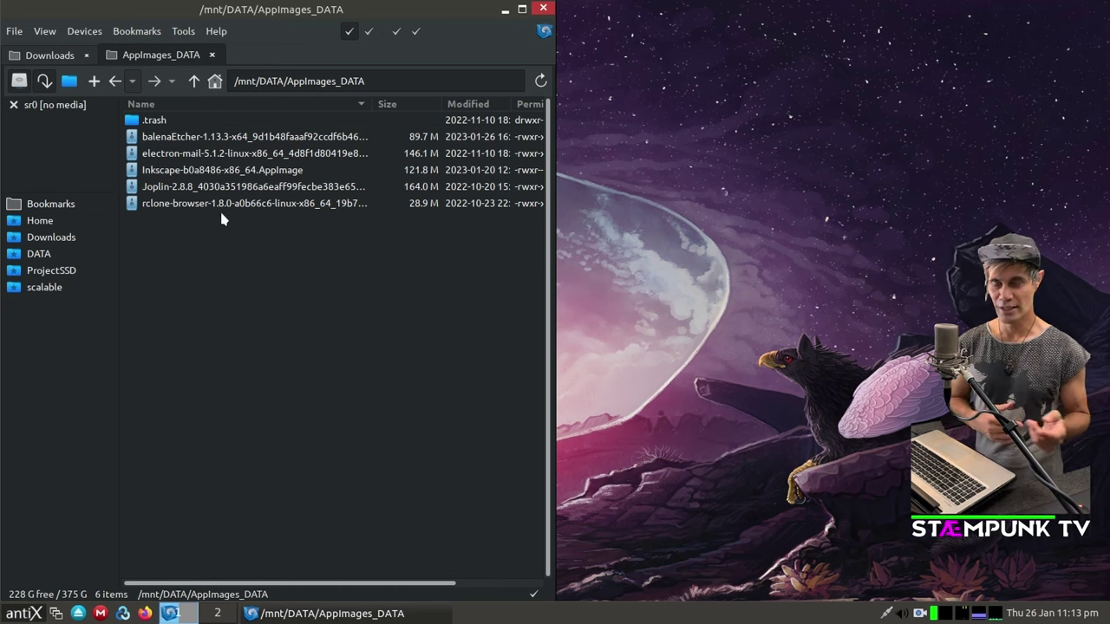
click(191, 169)
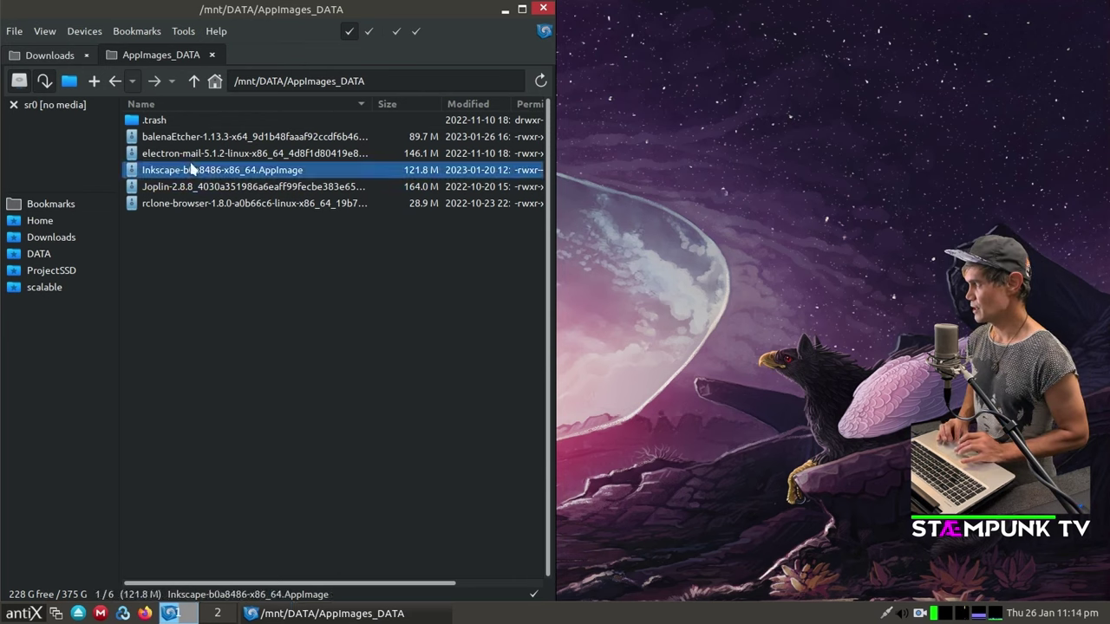
click(19, 222)
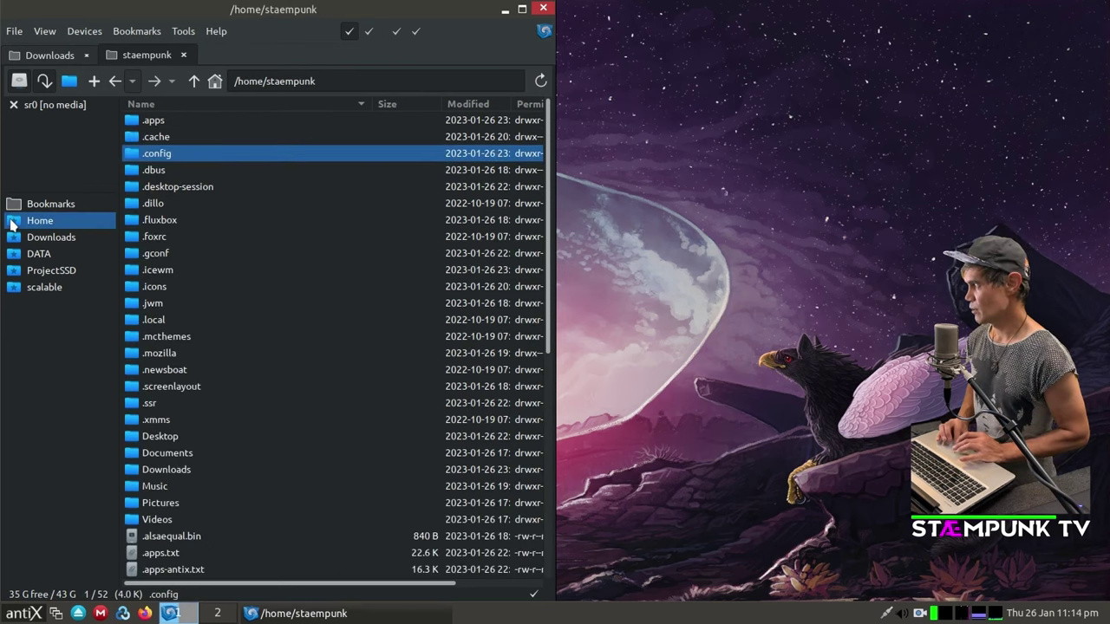
double_click(130, 119)
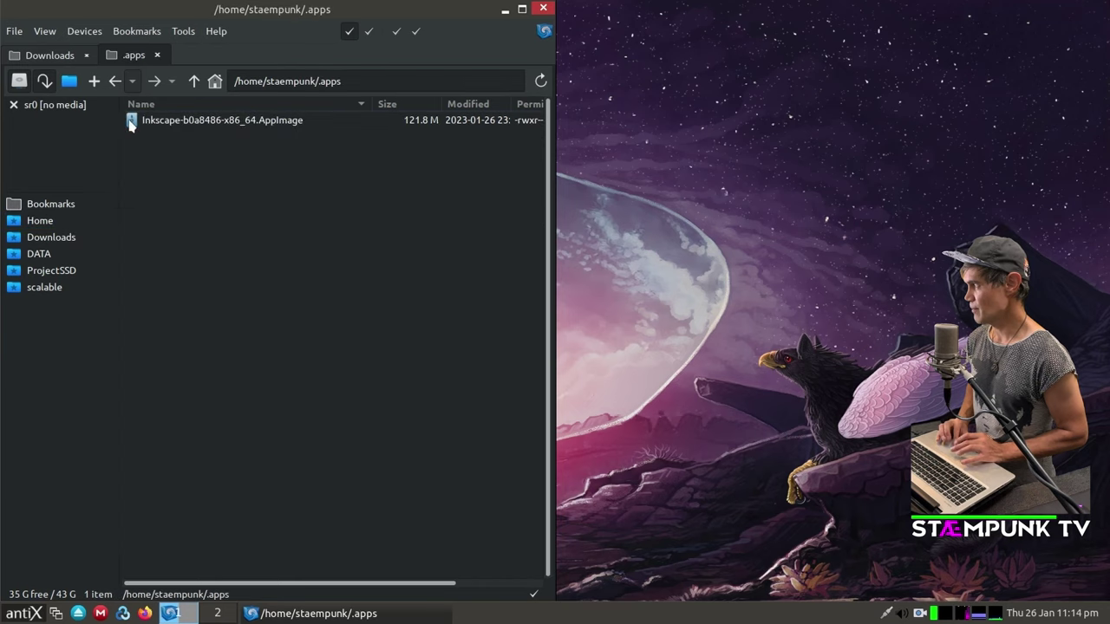
click(16, 33)
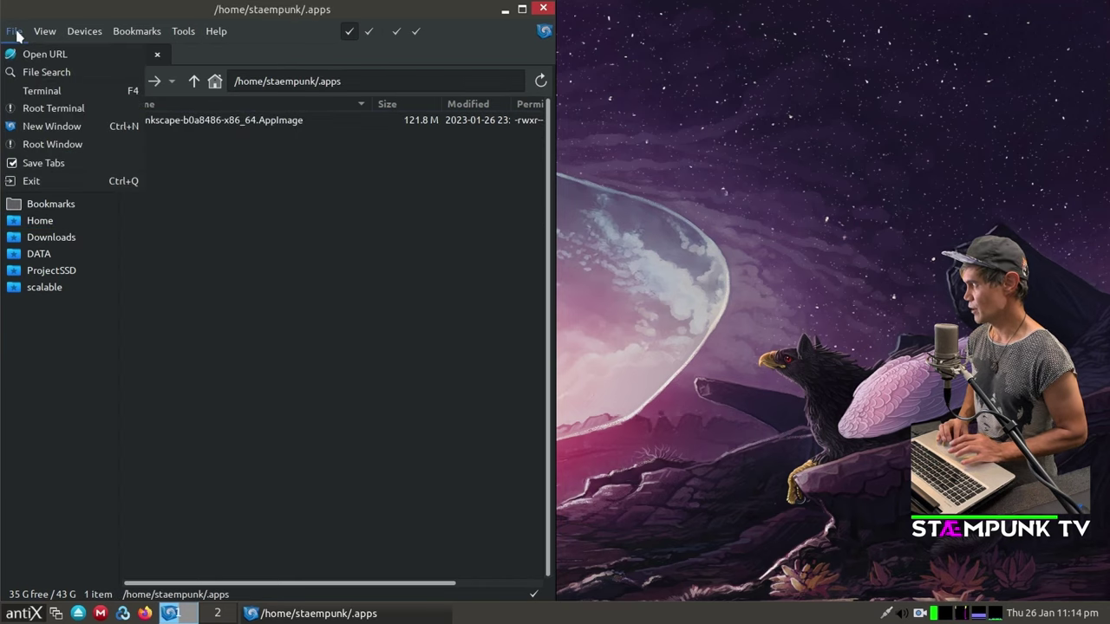
click(34, 142)
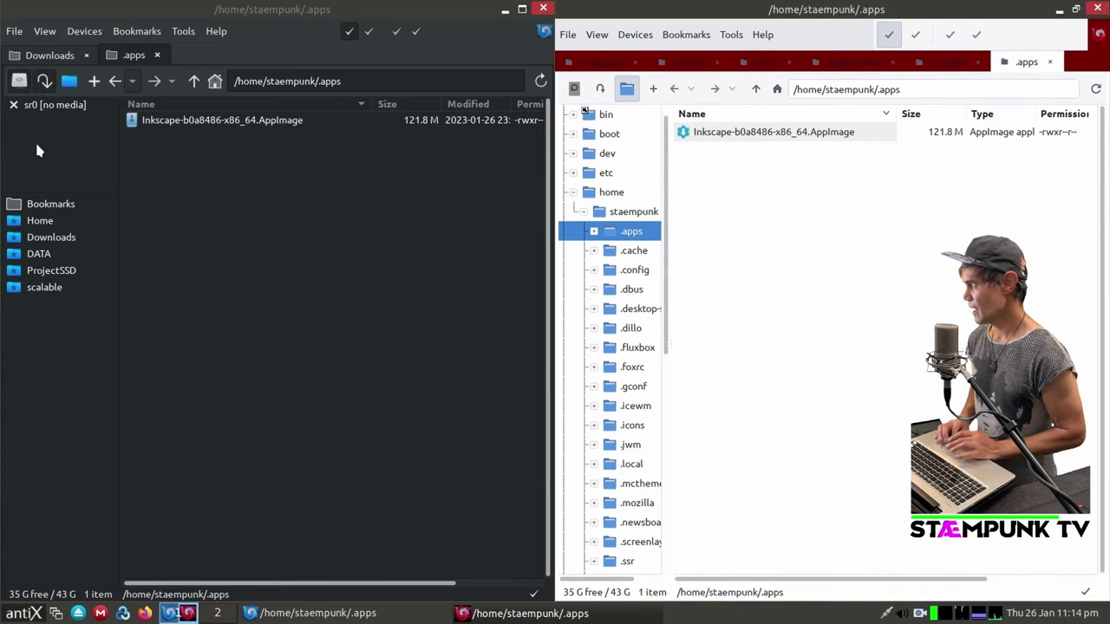
Copy the full path of the Inkscape AppImage in /mnt/DATA/AppImages_DATA
click(52, 253)
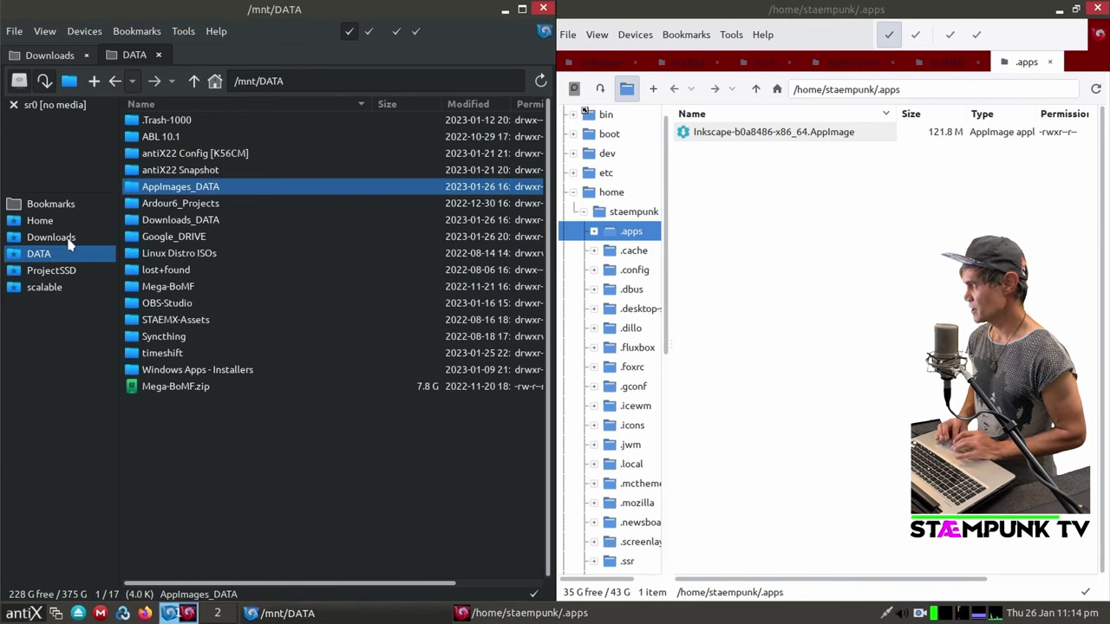
double_click(132, 189)
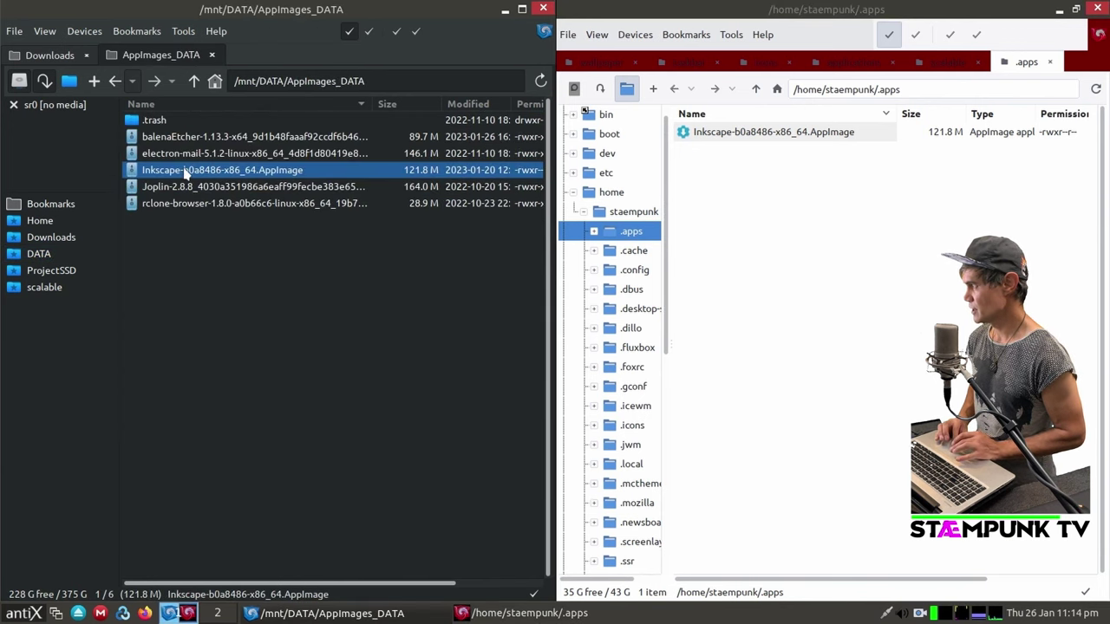
right_click(184, 173)
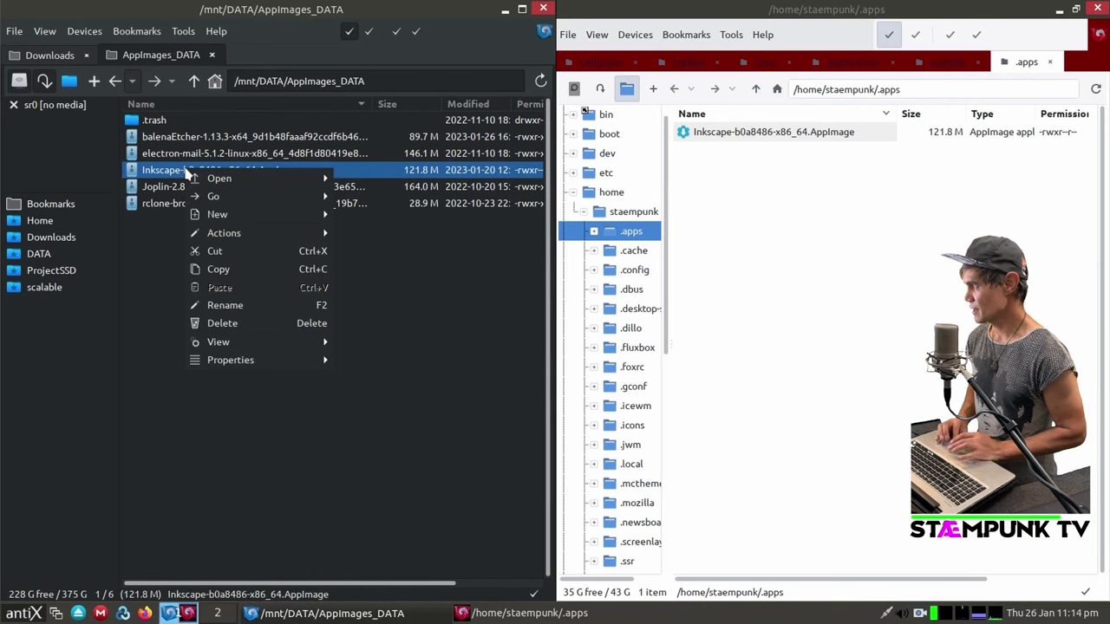
mouse_move(257, 232)
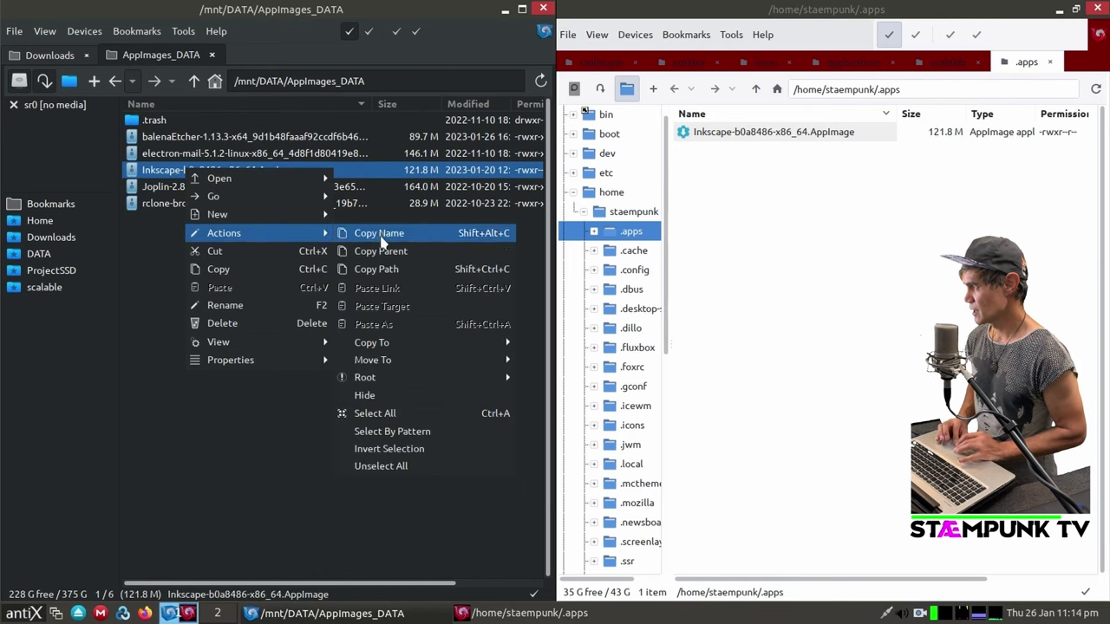
click(380, 267)
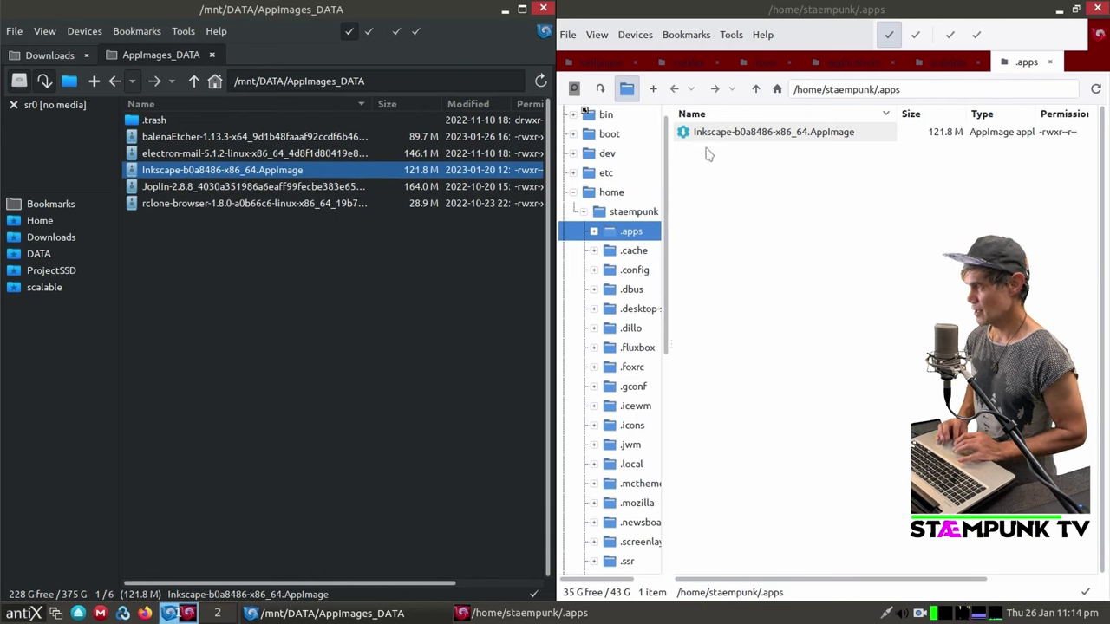
In the root window, open /usr/share/applications/Inkscape.desktop in Geany
click(776, 90)
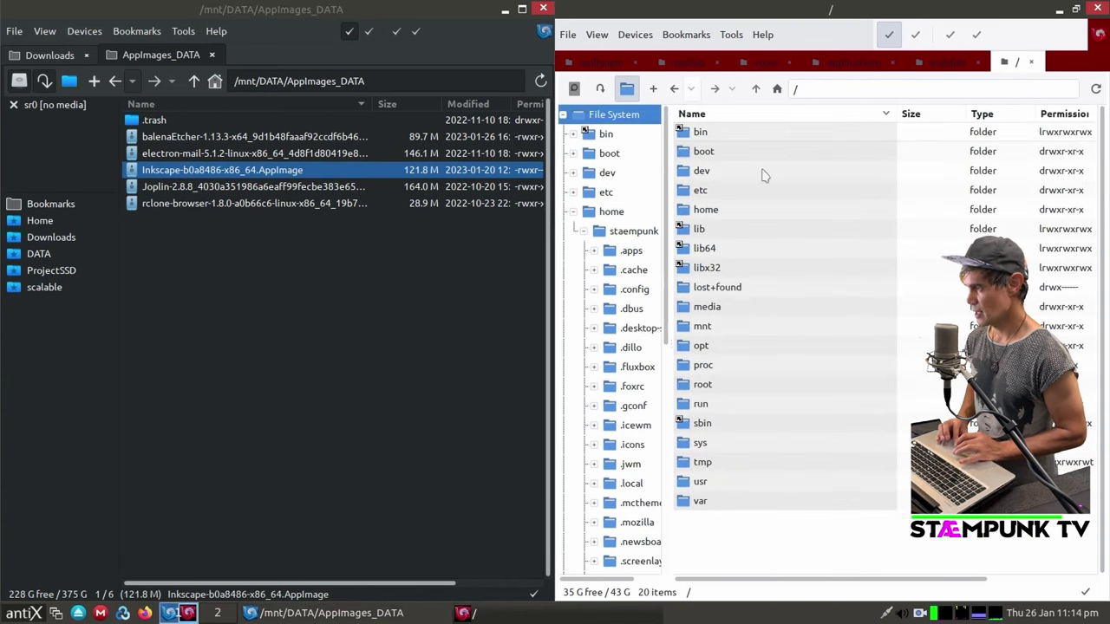
double_click(698, 481)
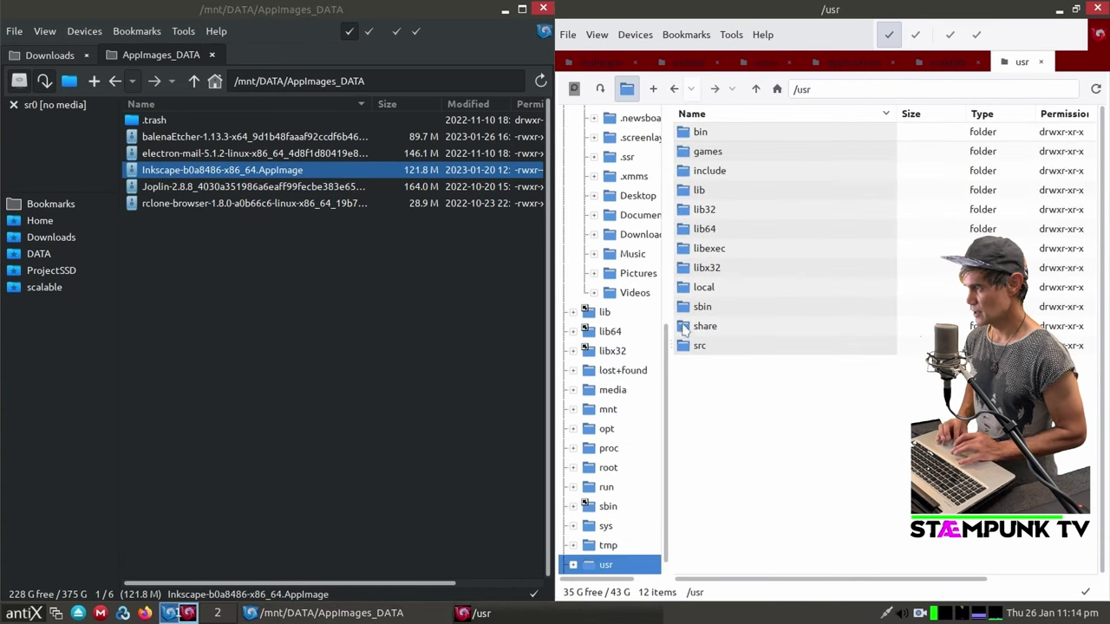
double_click(687, 326)
double_click(687, 326)
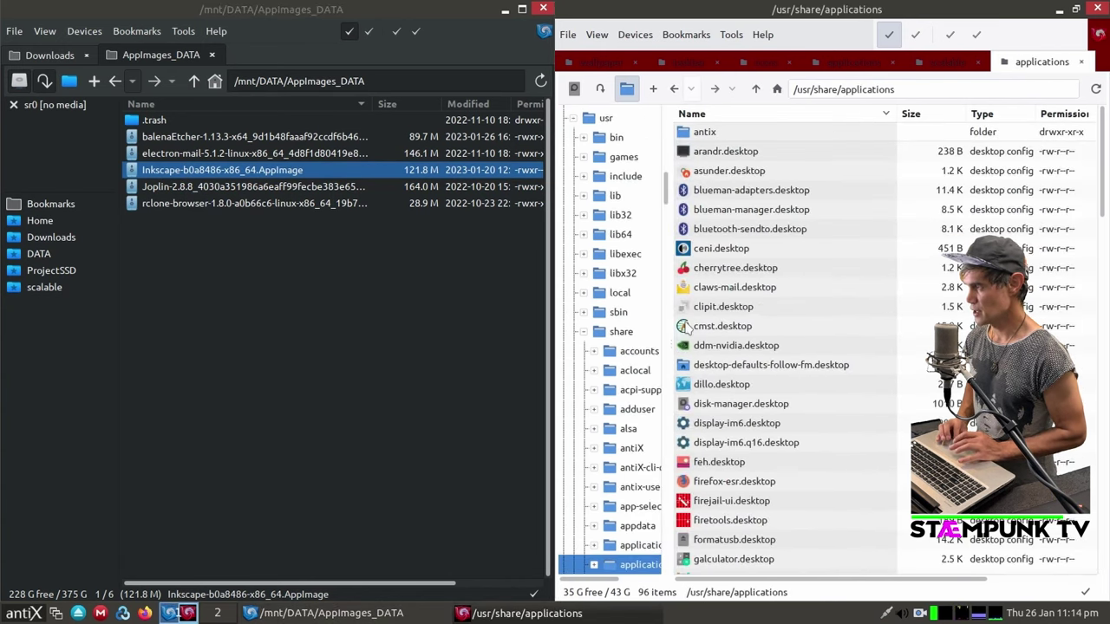
scroll(796, 288, down, 3)
scroll(796, 288, down, 4)
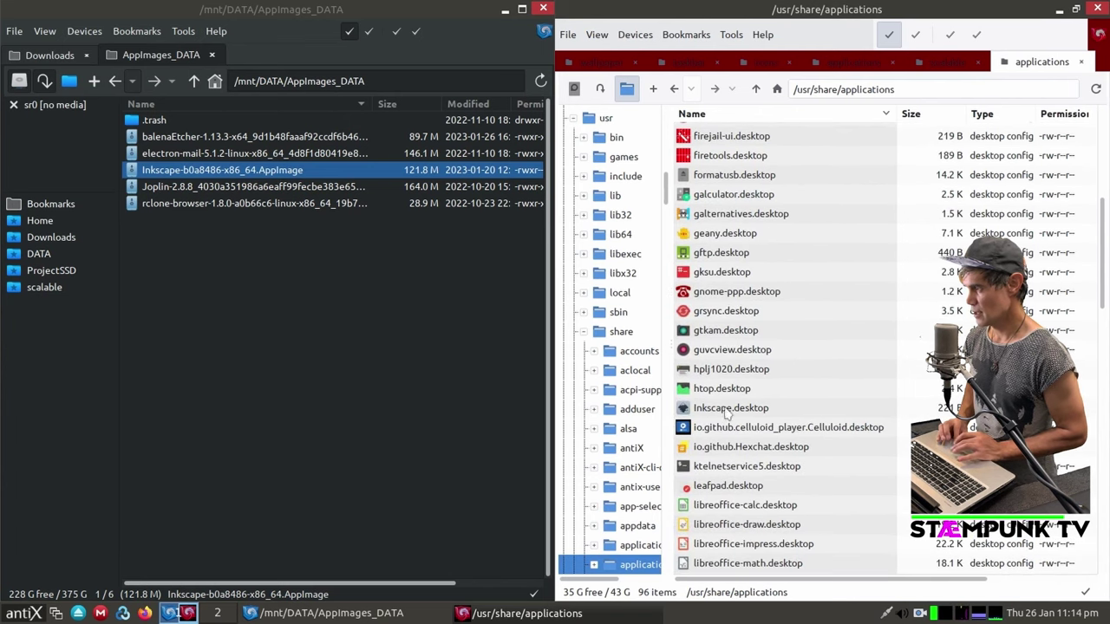
click(726, 409)
right_click(727, 413)
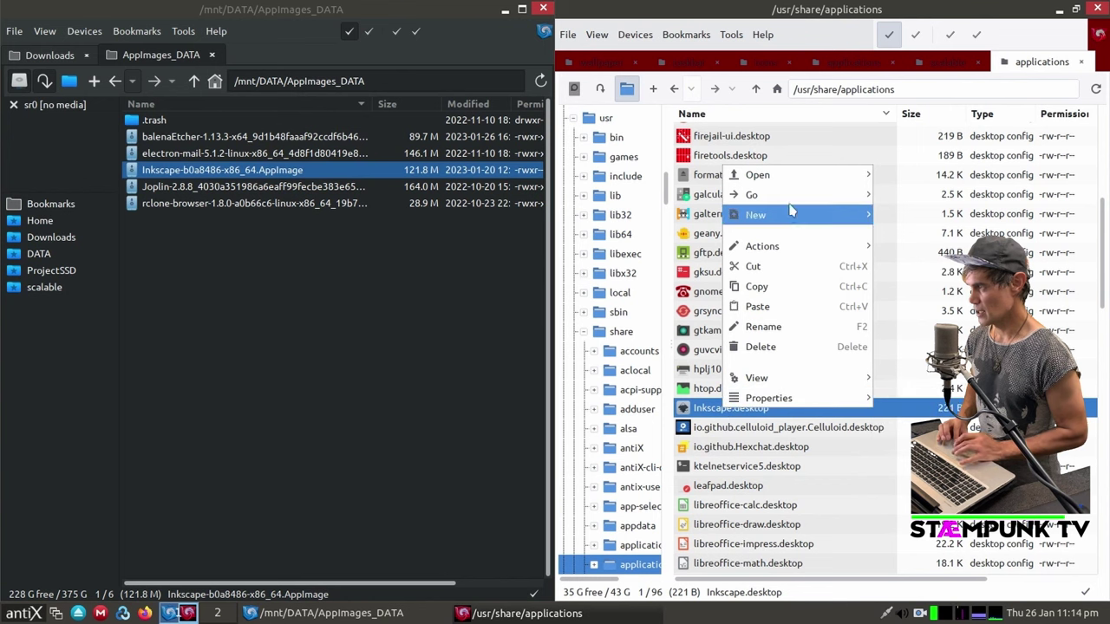
mouse_move(785, 177)
click(908, 194)
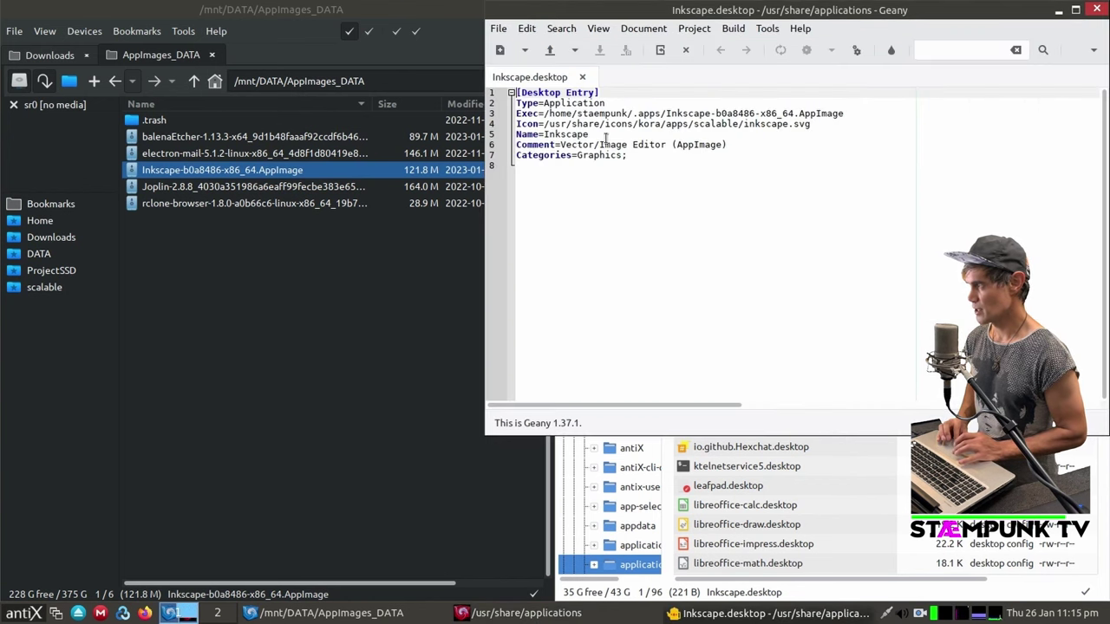
Replace the Exec path on line 3 with the unquoted /mnt/DATA/AppImages_DATA Inkscape AppImage path
click(543, 113)
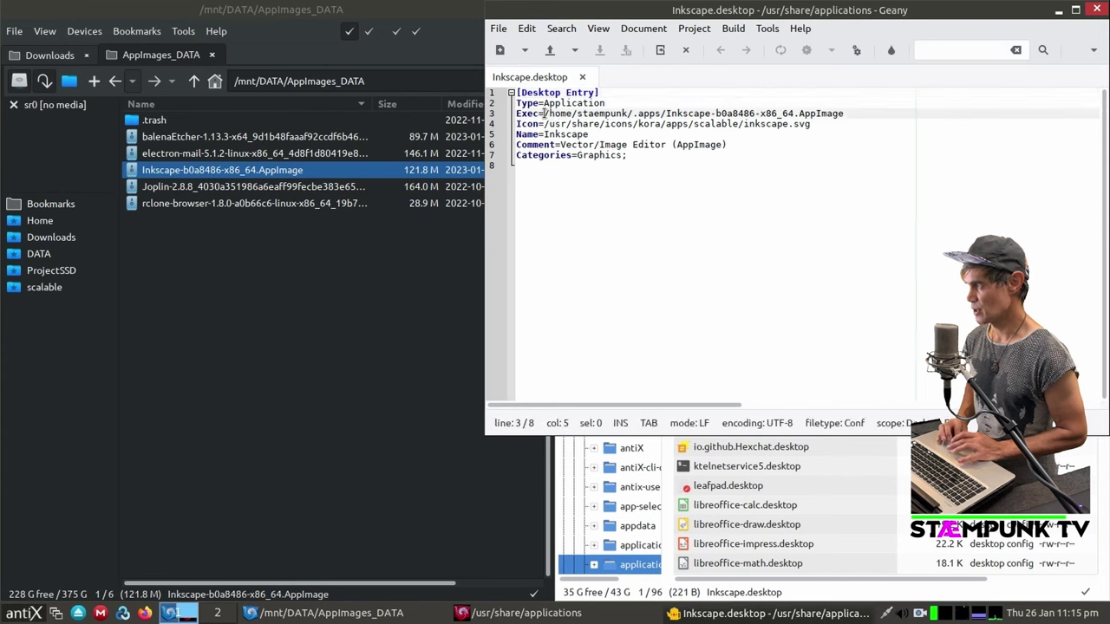
drag(544, 113, 843, 114)
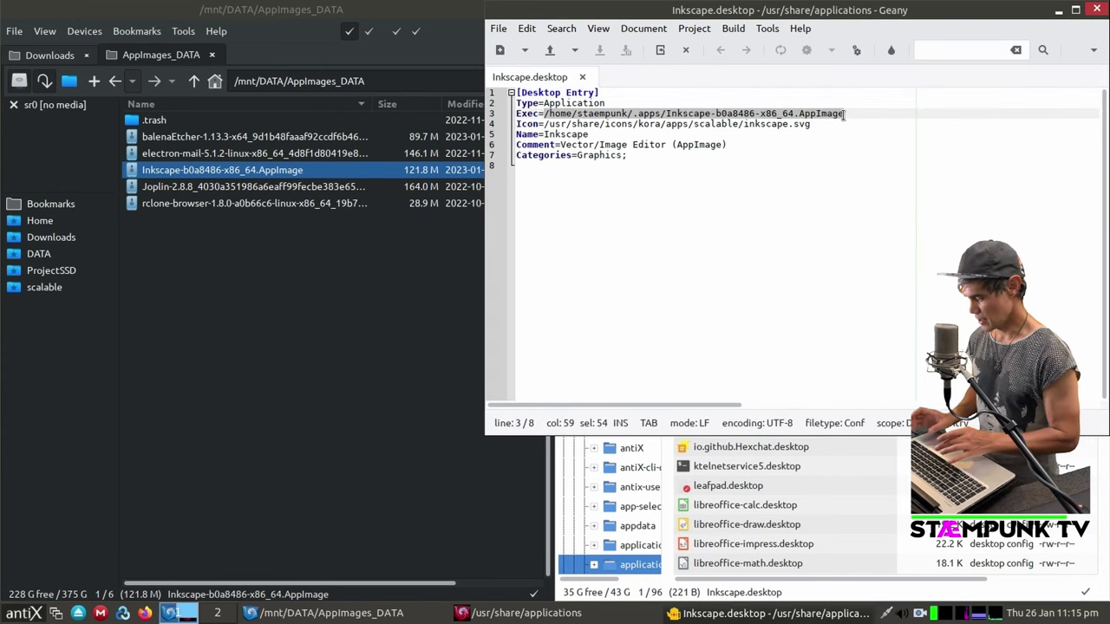
text('/mnt/DATA/AppImages_DATA/Inkscape-b0a8486-x86_64.AppImage')
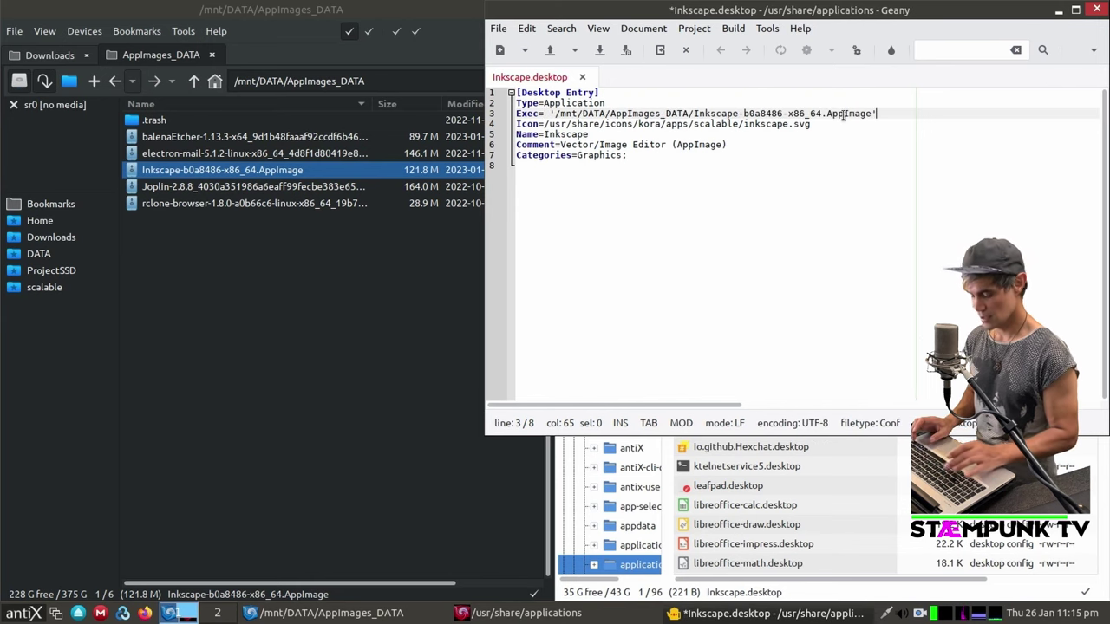
key(ctrl+Left)
key(ctrl+Left)
key(ctrl+Left)
key(ctrl+Left)
key(ctrl+Left)
key(ctrl+Left)
key(ctrl+Left)
key(ctrl+Left)
key(ctrl+Left)
key(ctrl+Left)
key(ctrl+Left)
key(ctrl+Left)
key(ctrl+Left)
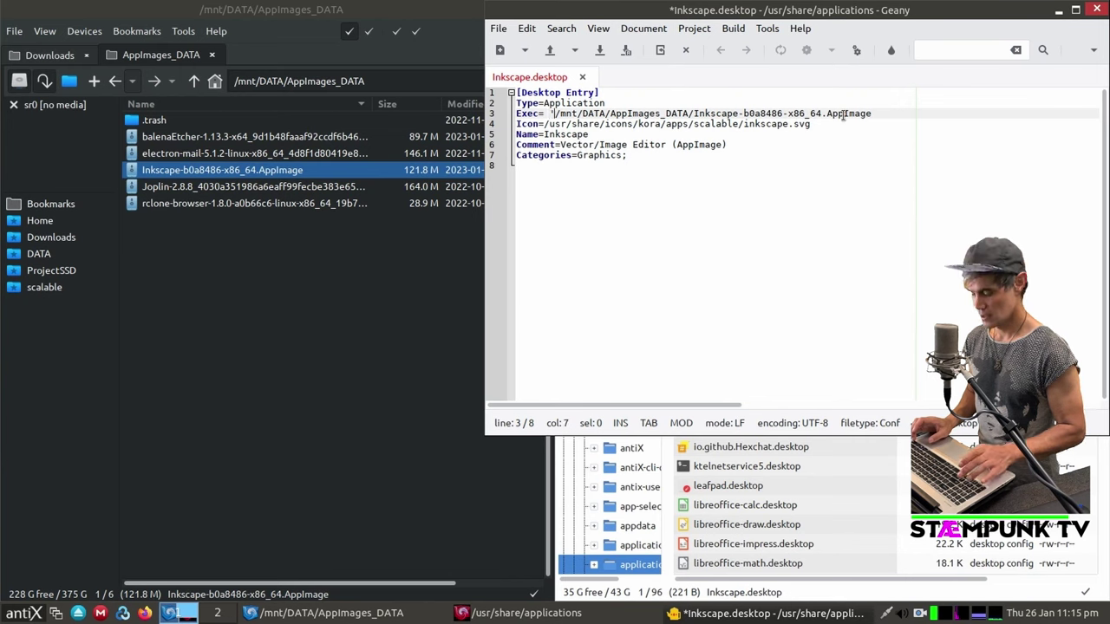
key(BackSpace)
key(BackSpace)
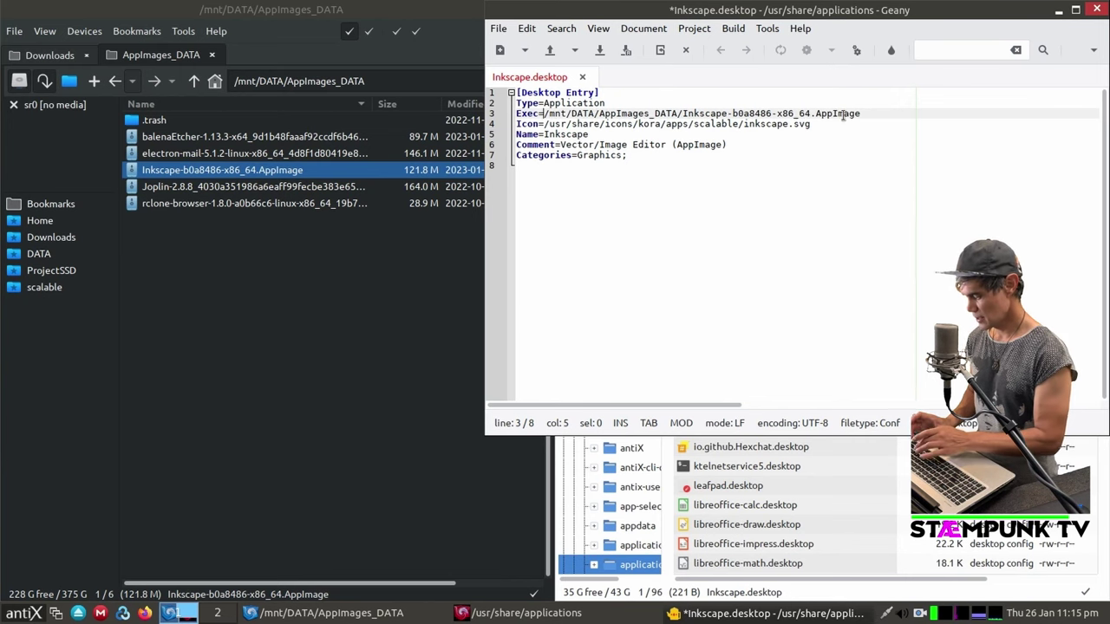
Save Inkscape.desktop, close Geany and the second file manager, and go to the home folder
key(ctrl+s)
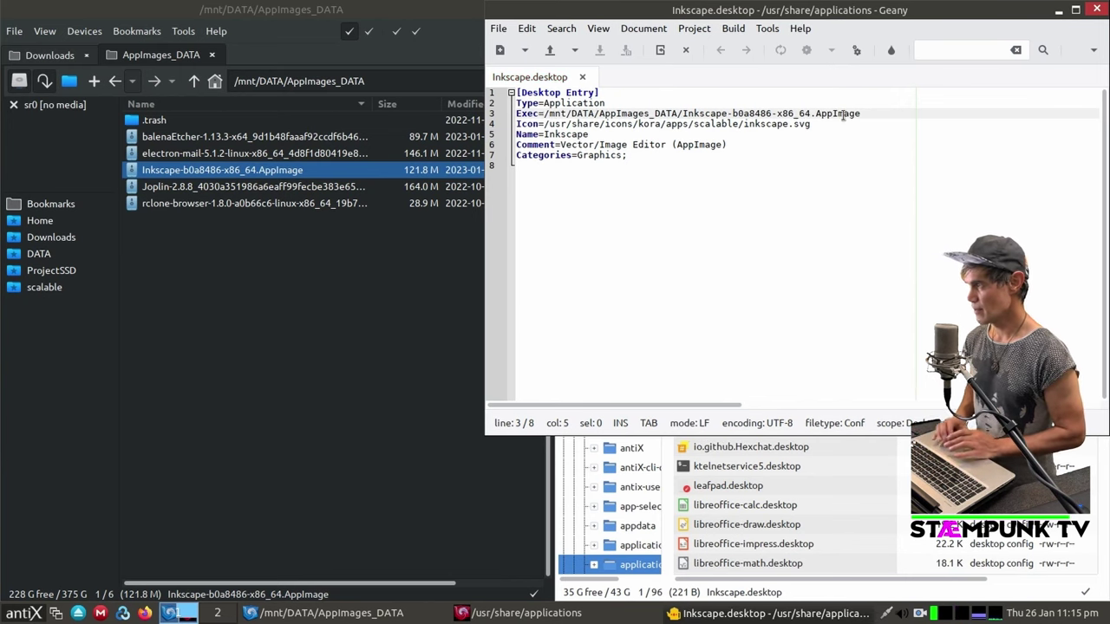
click(1096, 10)
click(1097, 10)
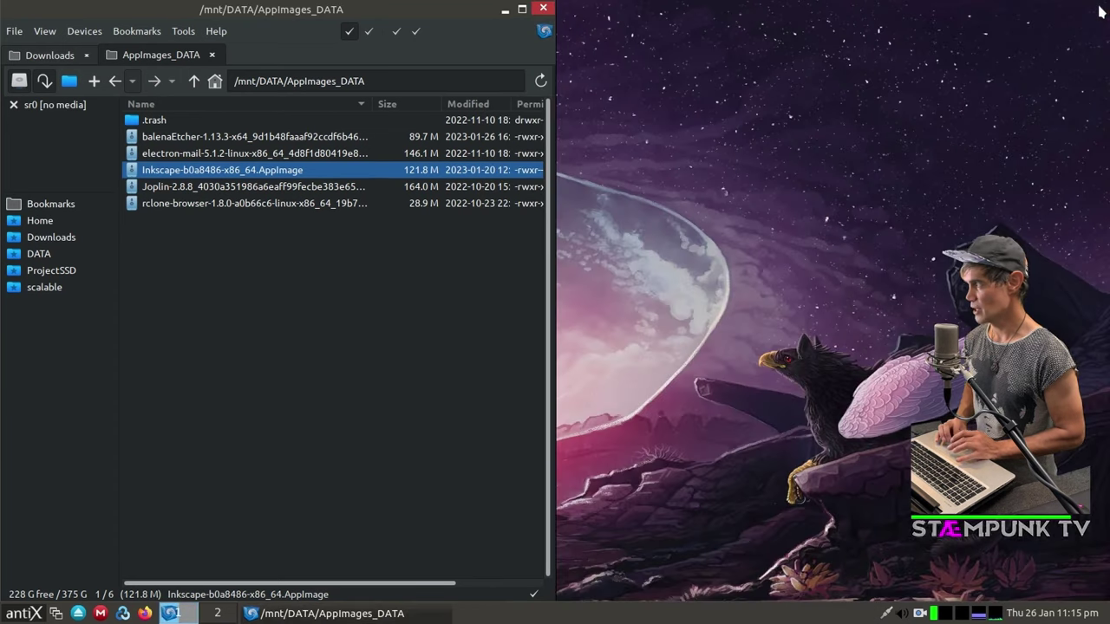
click(35, 221)
Delete the old Inkscape AppImage from the hidden ~/.apps folder, confirm, and close zzzFM
double_click(136, 121)
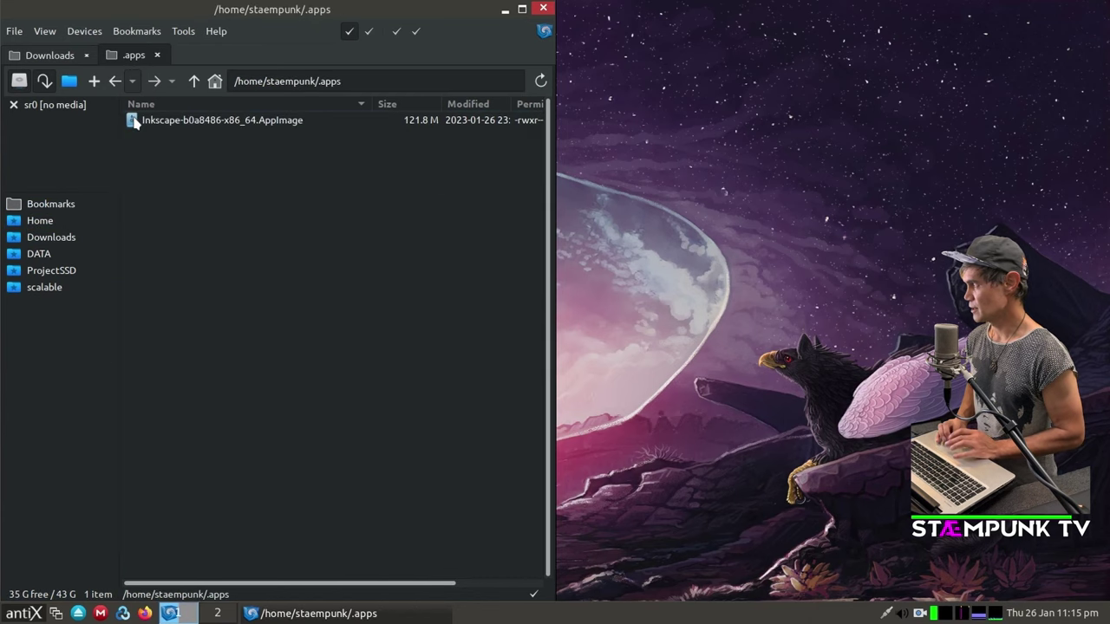
click(189, 123)
right_click(189, 122)
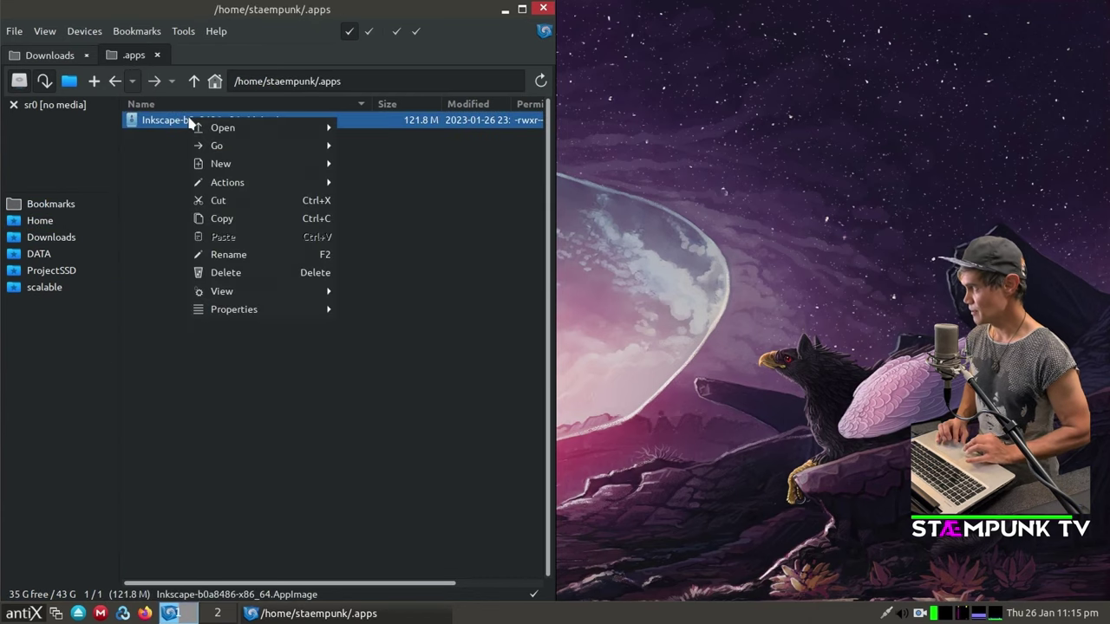
click(265, 274)
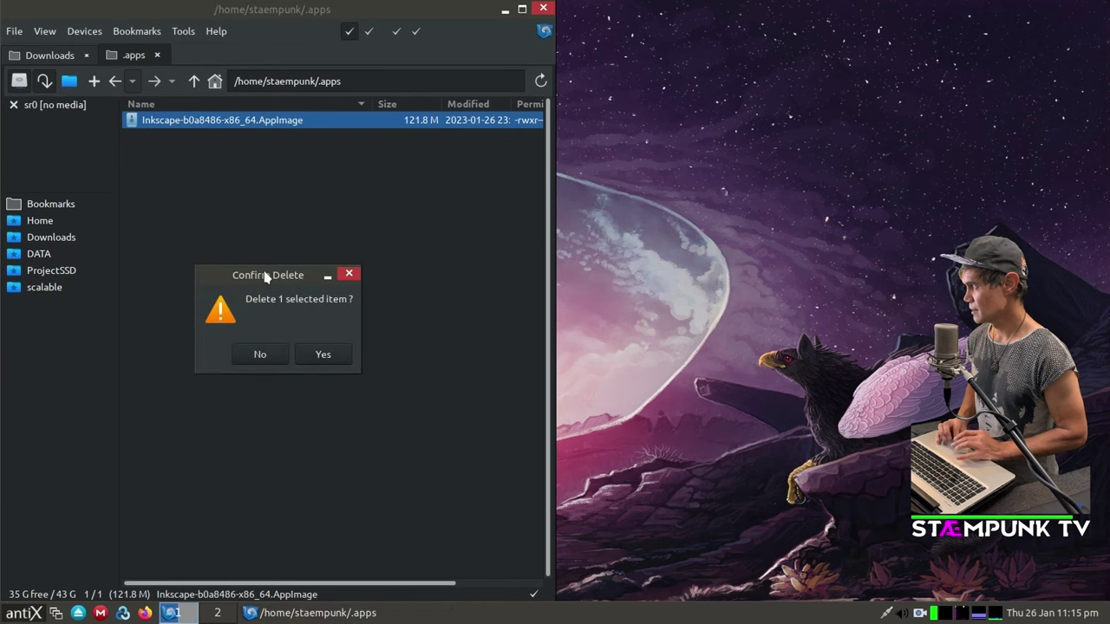
click(322, 352)
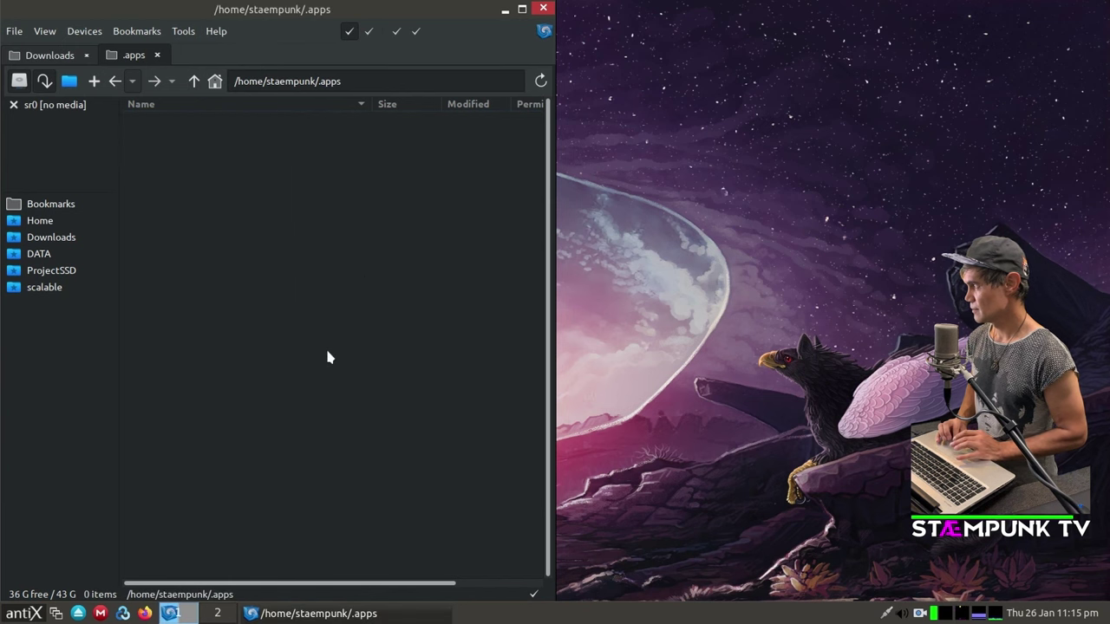
click(543, 9)
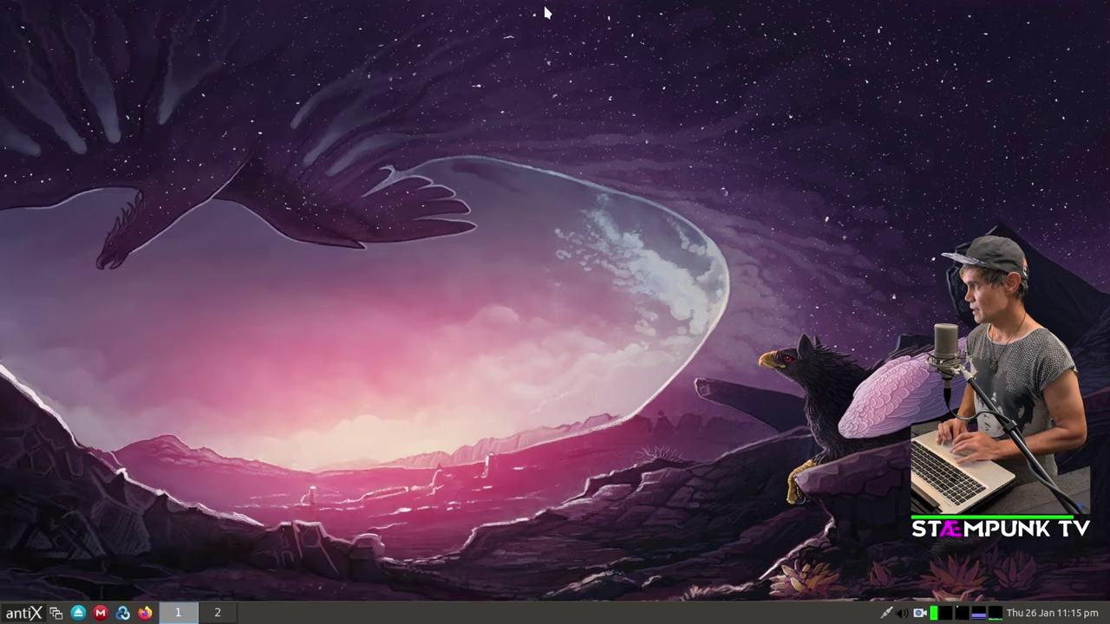
Add Inkscape.desktop to the IceWM Personal menu with the Personal Menu Editor
click(19, 614)
mouse_move(41, 412)
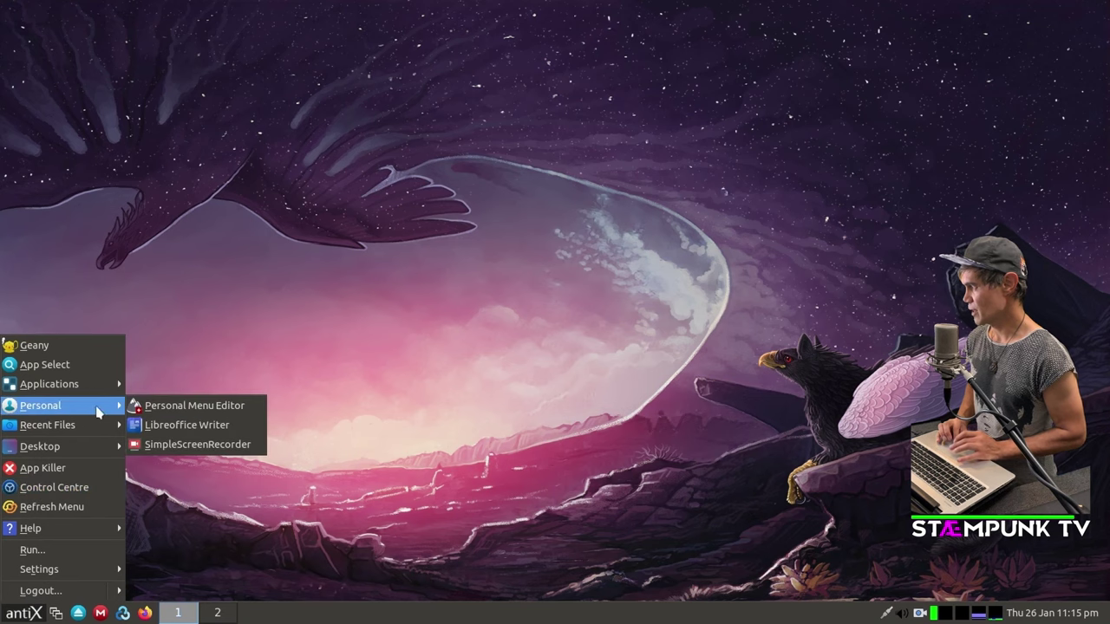
click(182, 407)
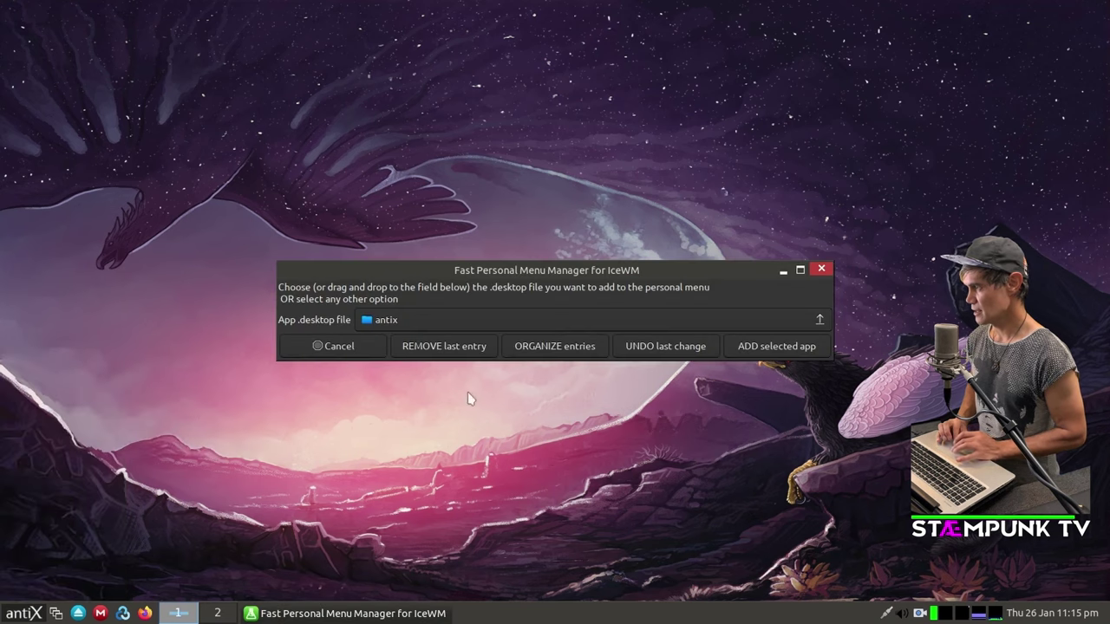
click(632, 313)
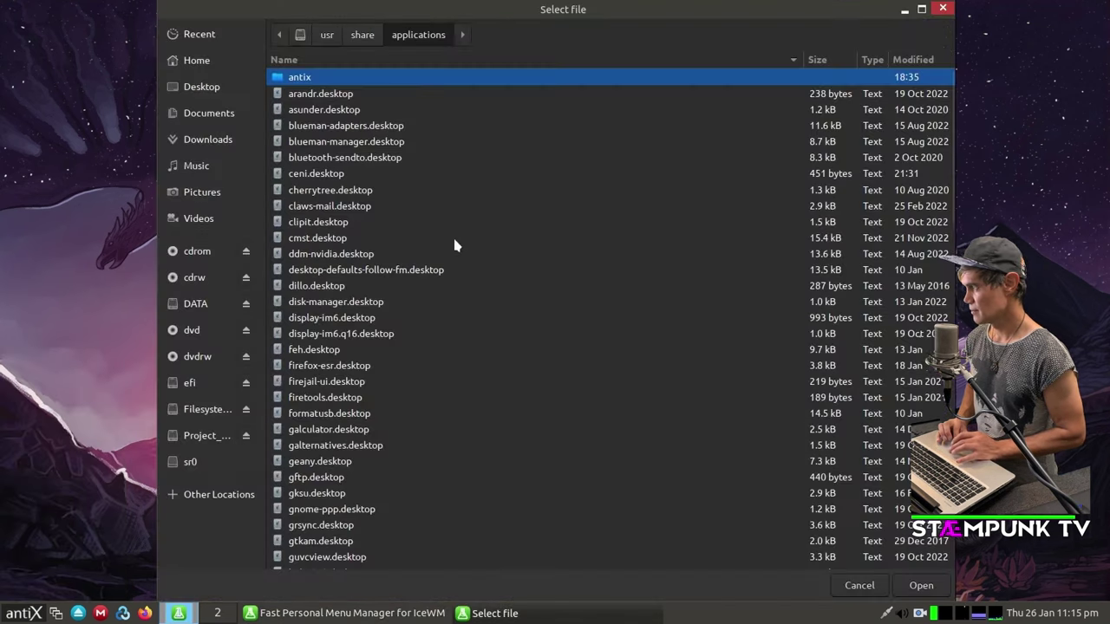
scroll(455, 245, down, 5)
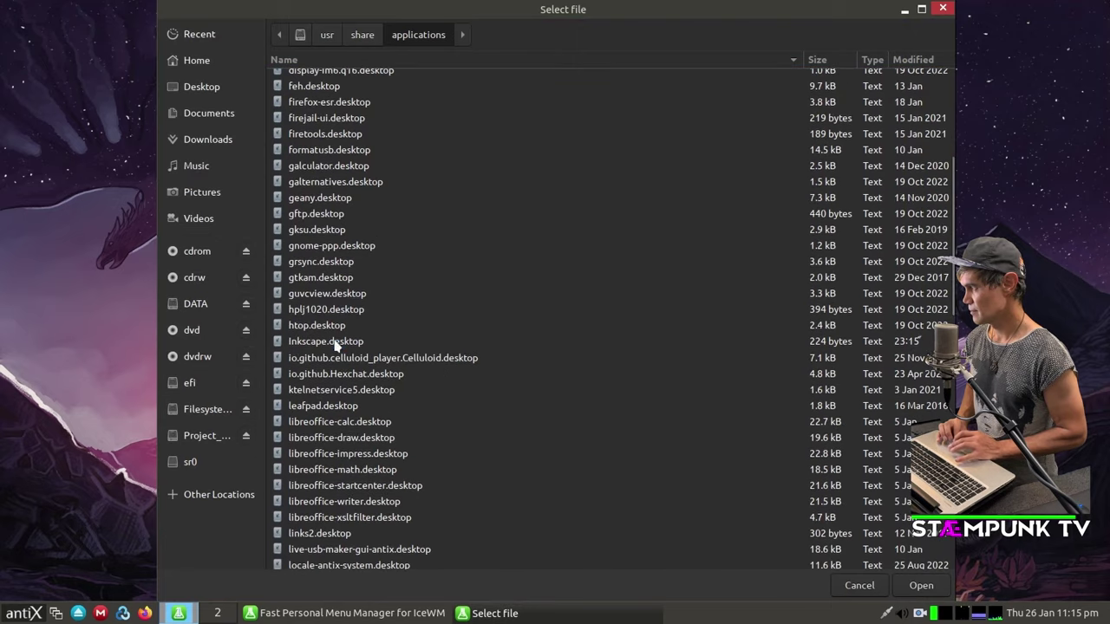
double_click(338, 343)
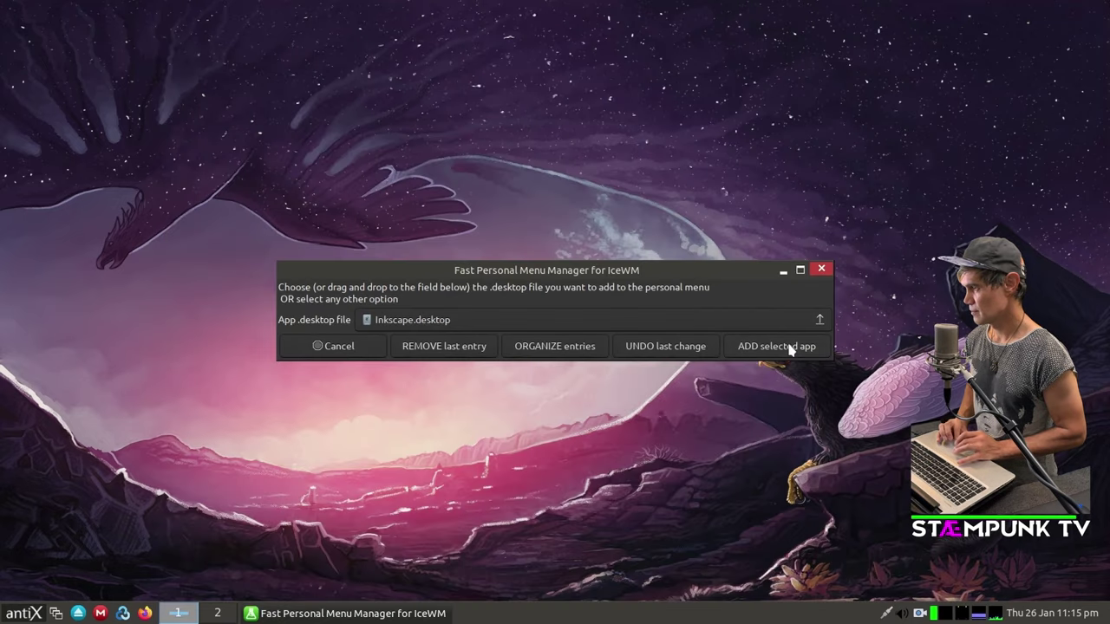
click(790, 347)
Reopen the Personal Menu Editor and choose ORGANIZE entries, accepting the warning to open the menu file
click(29, 614)
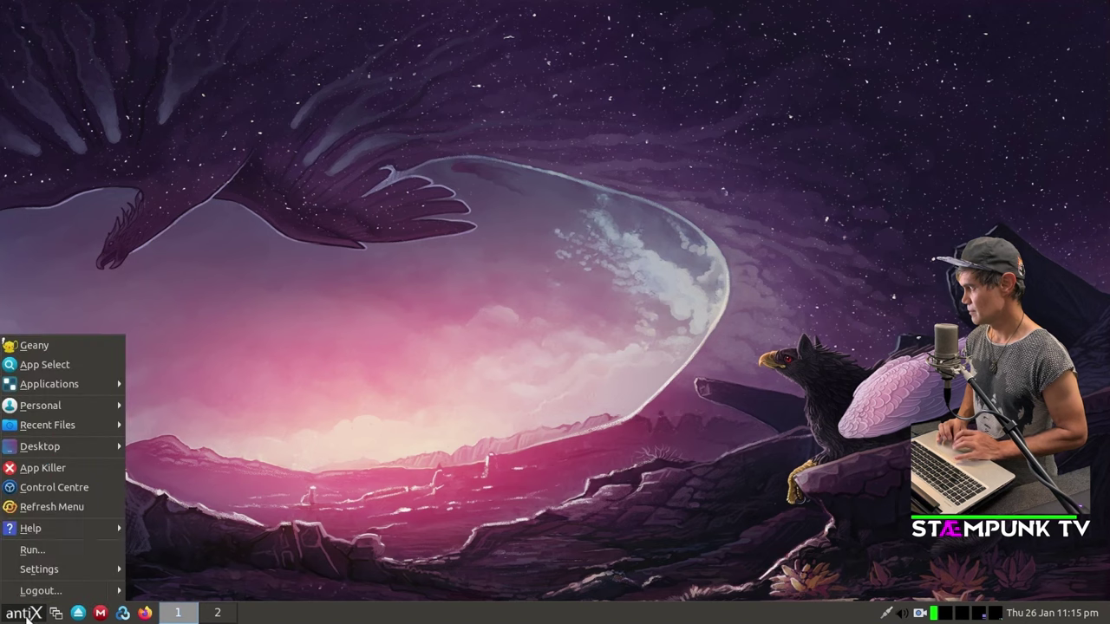
mouse_move(76, 414)
click(151, 406)
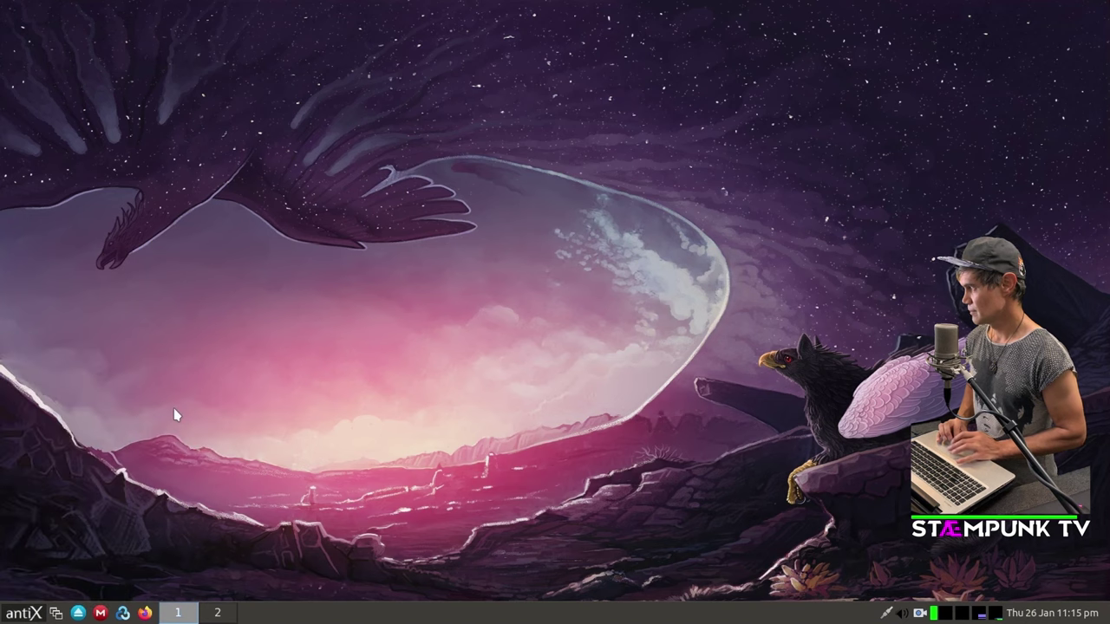
click(537, 346)
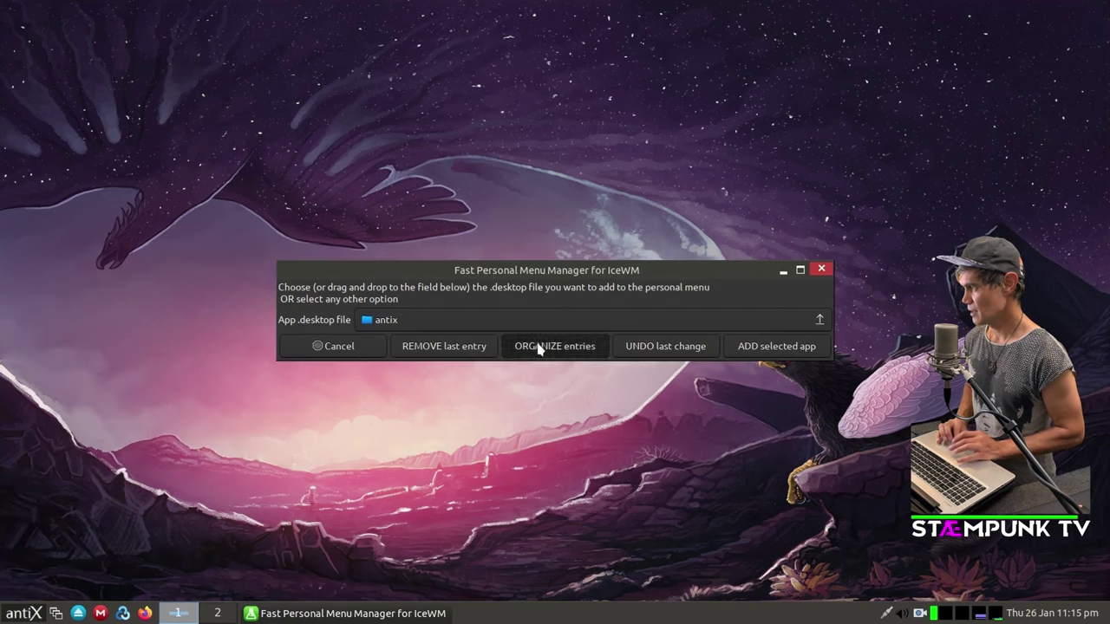
click(655, 434)
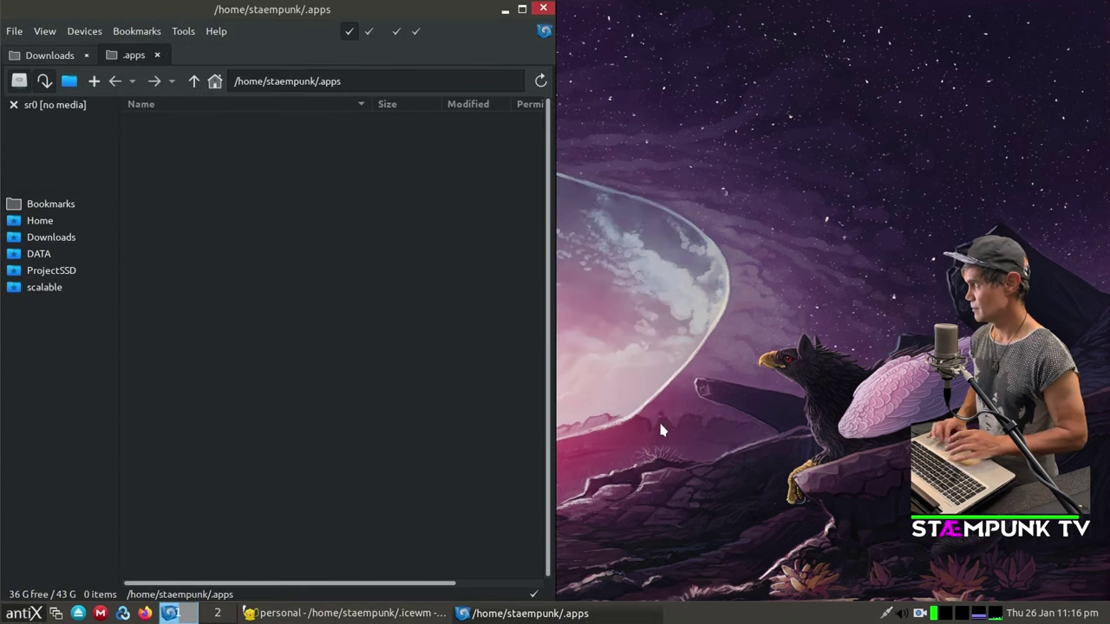
Copy the full path of inkscape.svg from the Kora scalable icons folder, then minimize zzzFM
click(43, 287)
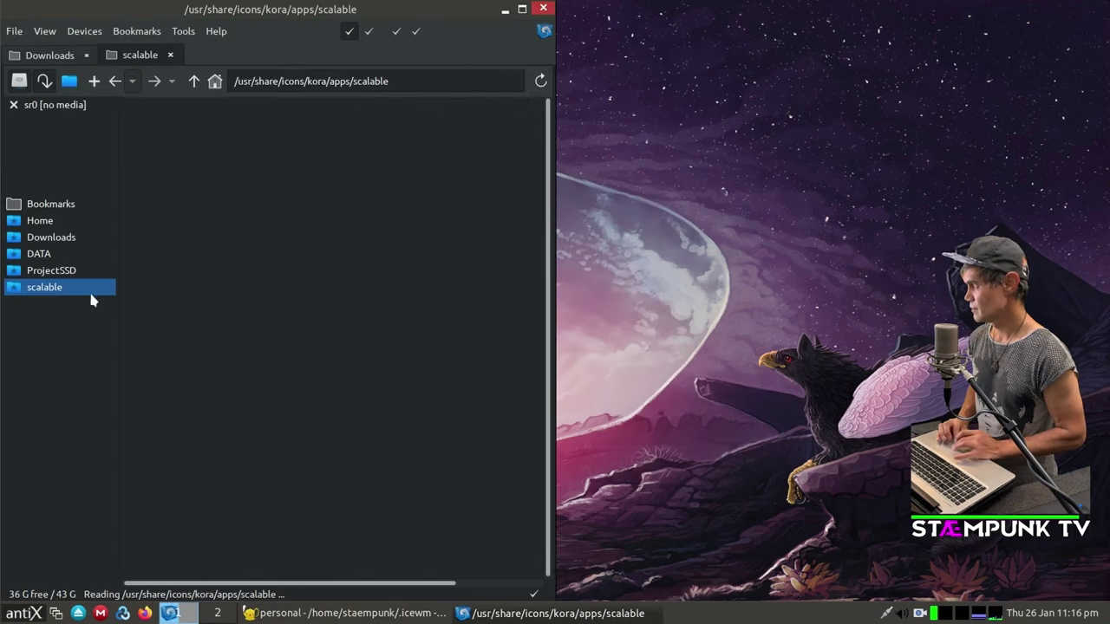
click(152, 307)
text(inks)
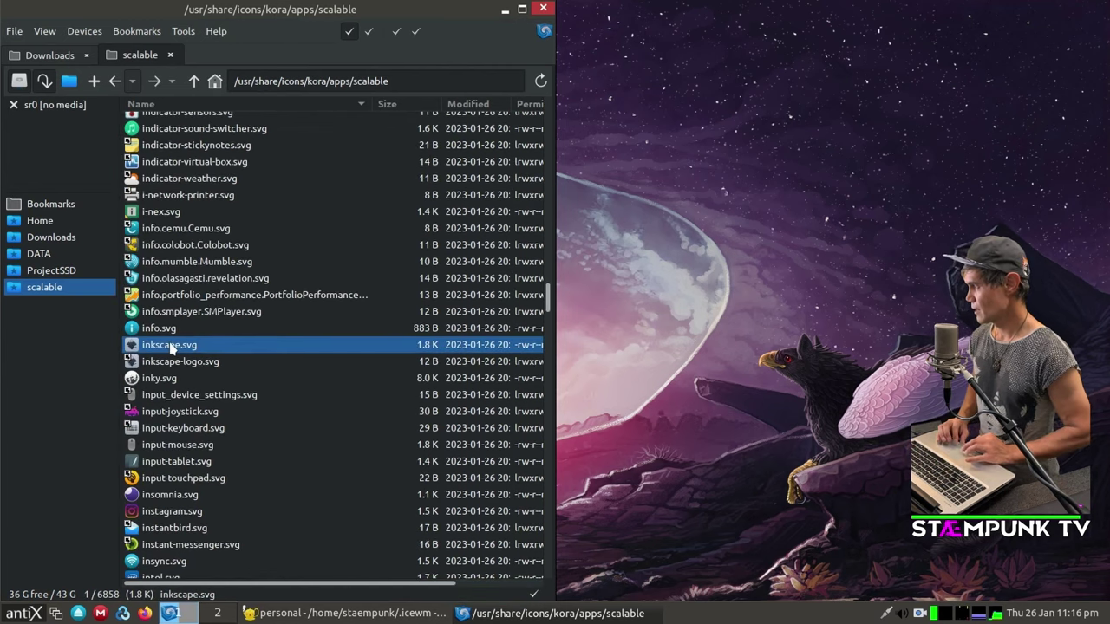
right_click(173, 346)
mouse_move(256, 411)
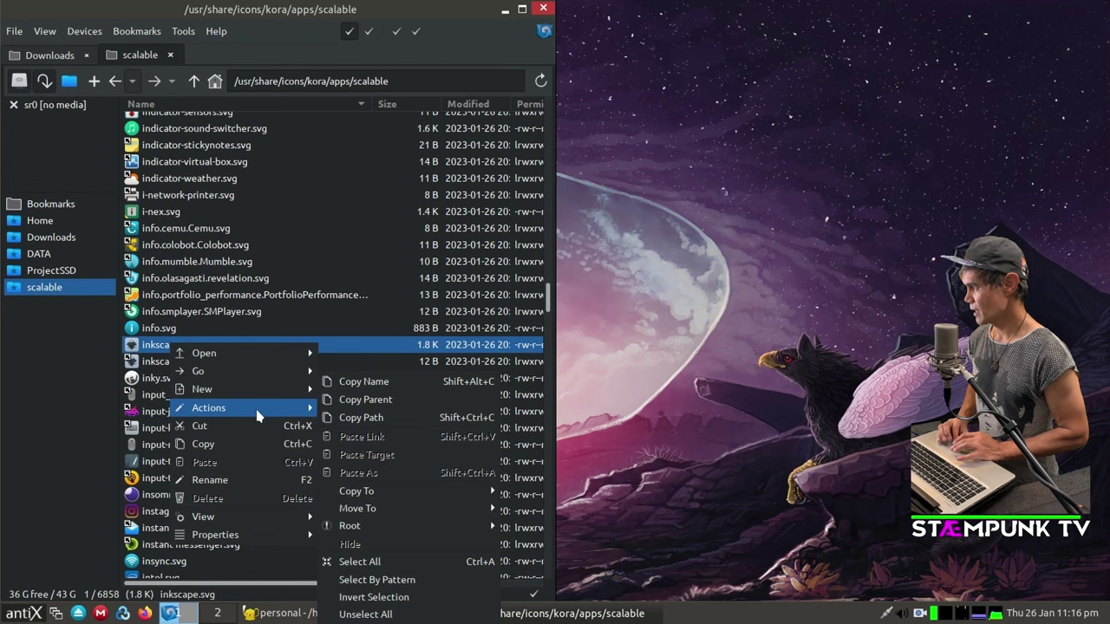
click(379, 418)
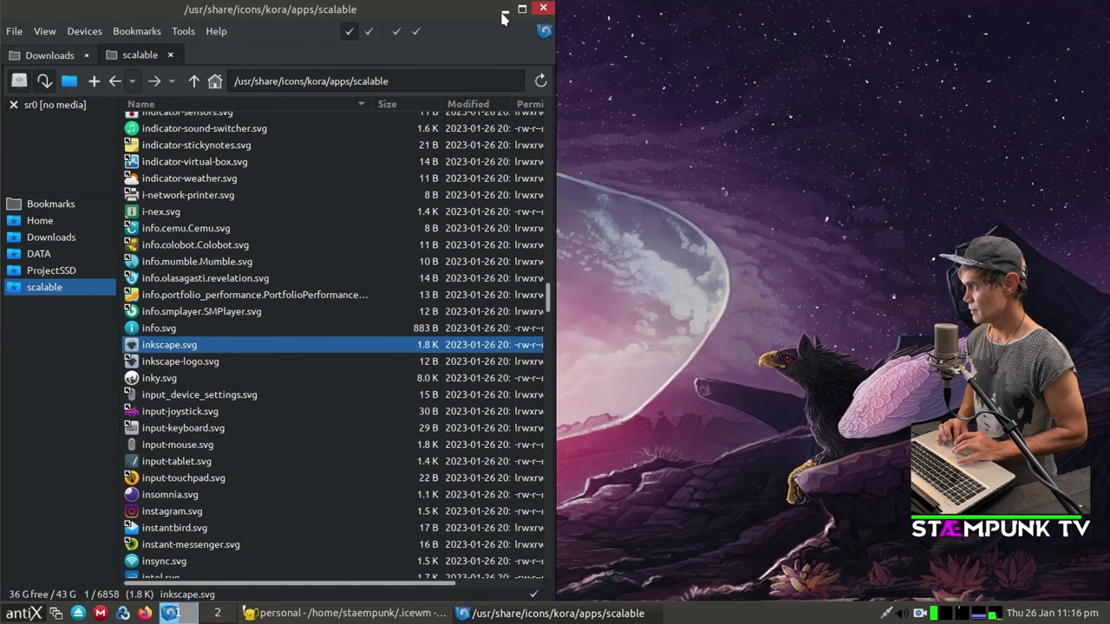
click(505, 9)
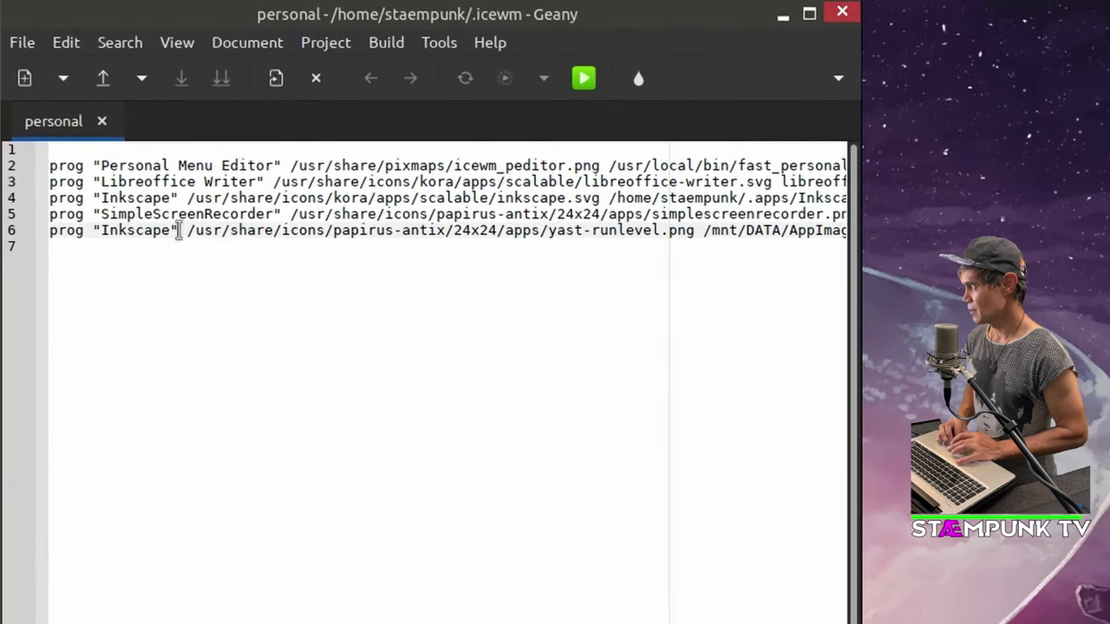
Replace the yast-runlevel.png icon on line 6 with the unquoted Kora inkscape.svg path
drag(115, 148, 356, 148)
drag(558, 230, 692, 230)
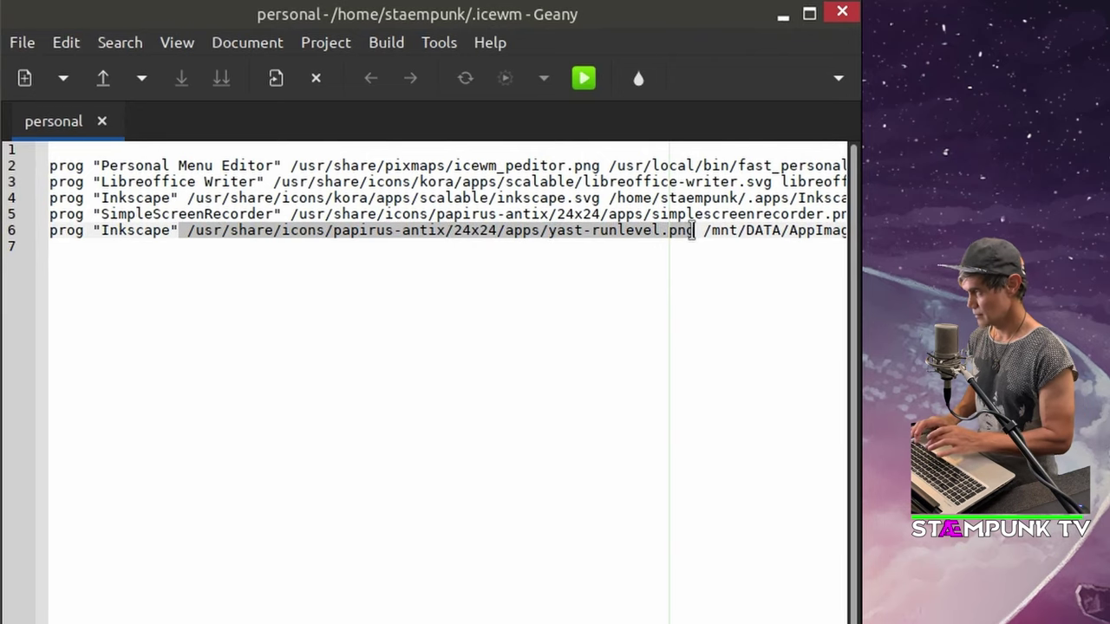
key(ctrl+v)
key(BackSpace)
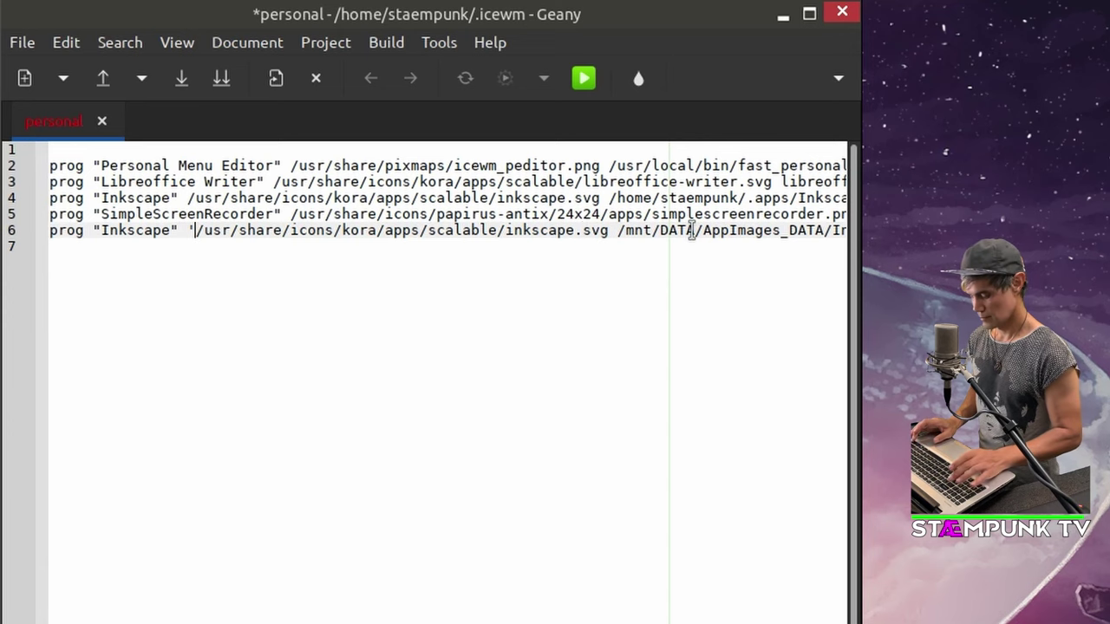
key(BackSpace)
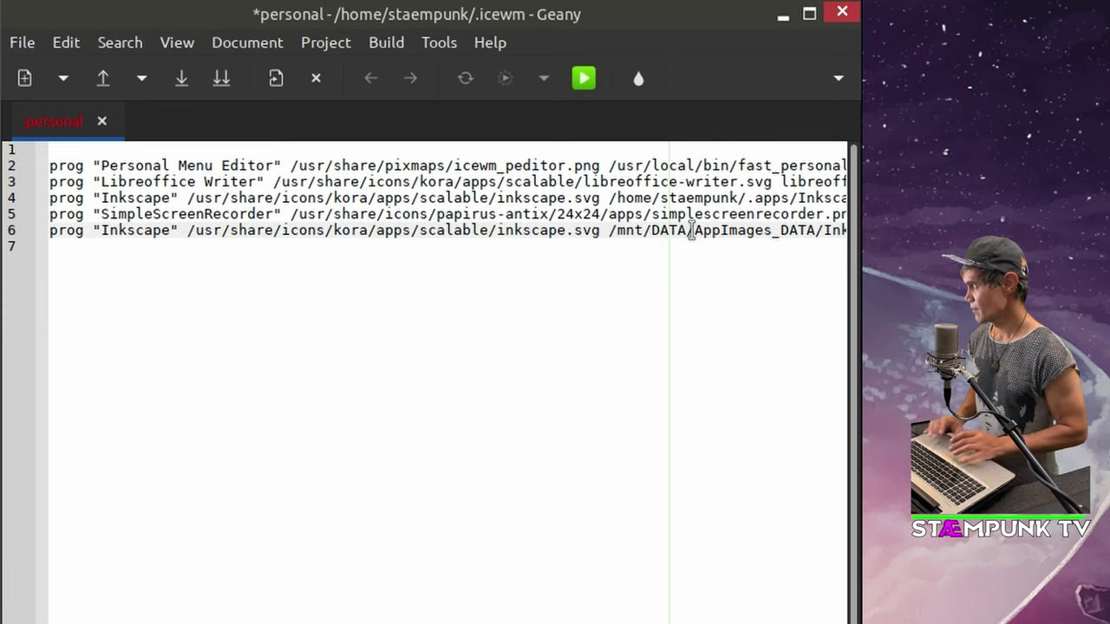
Move the SimpleScreenRecorder line to the end of the menu file and save it
triple_click(341, 217)
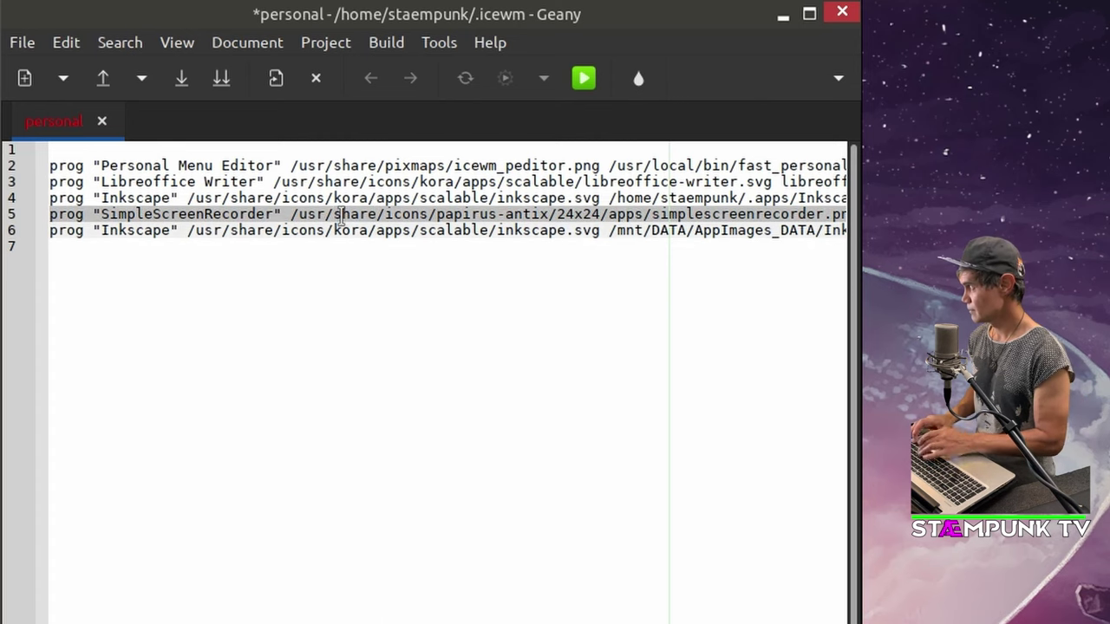
key(BackSpace)
click(318, 266)
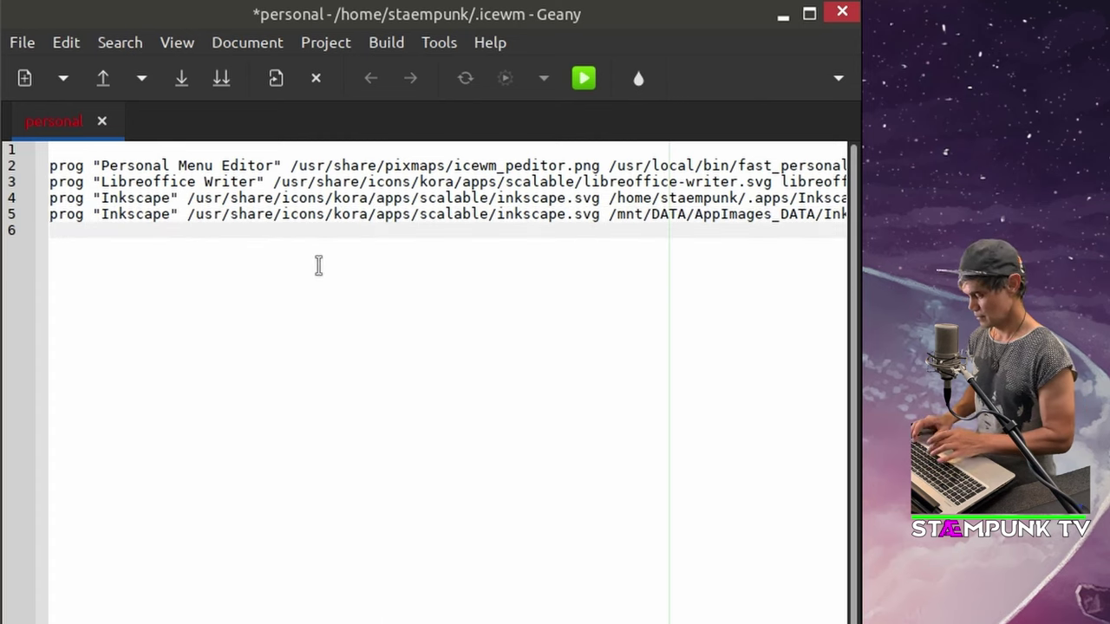
key(ctrl+v)
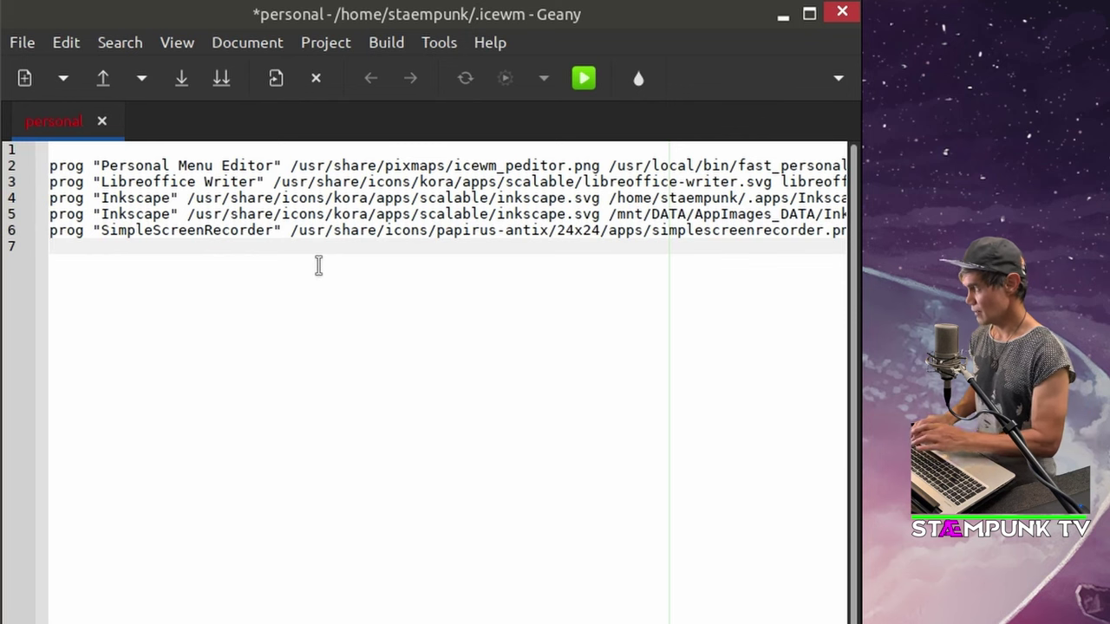
key(ctrl+s)
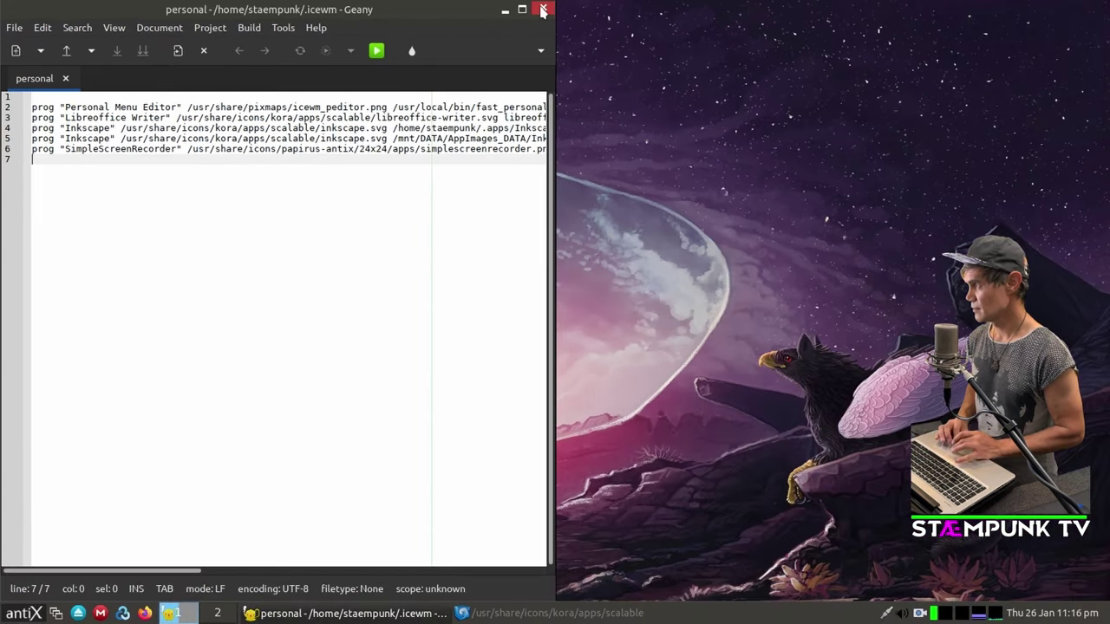
Close Geany and launch Inkscape from the new entry in the IceWM Personal submenu
click(841, 11)
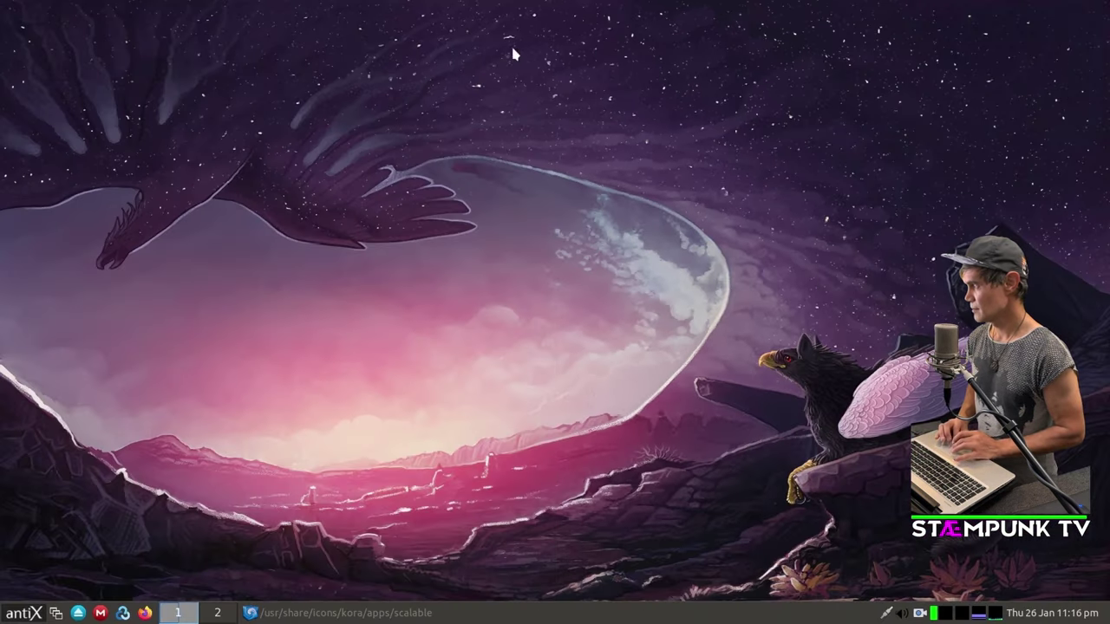
click(23, 613)
mouse_move(87, 404)
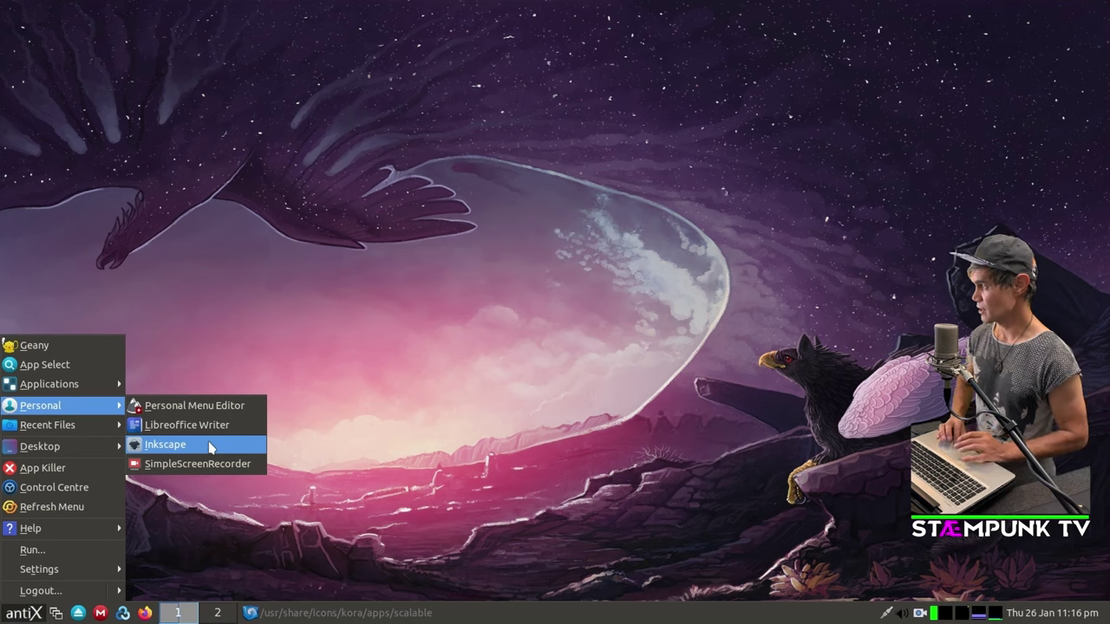
click(165, 444)
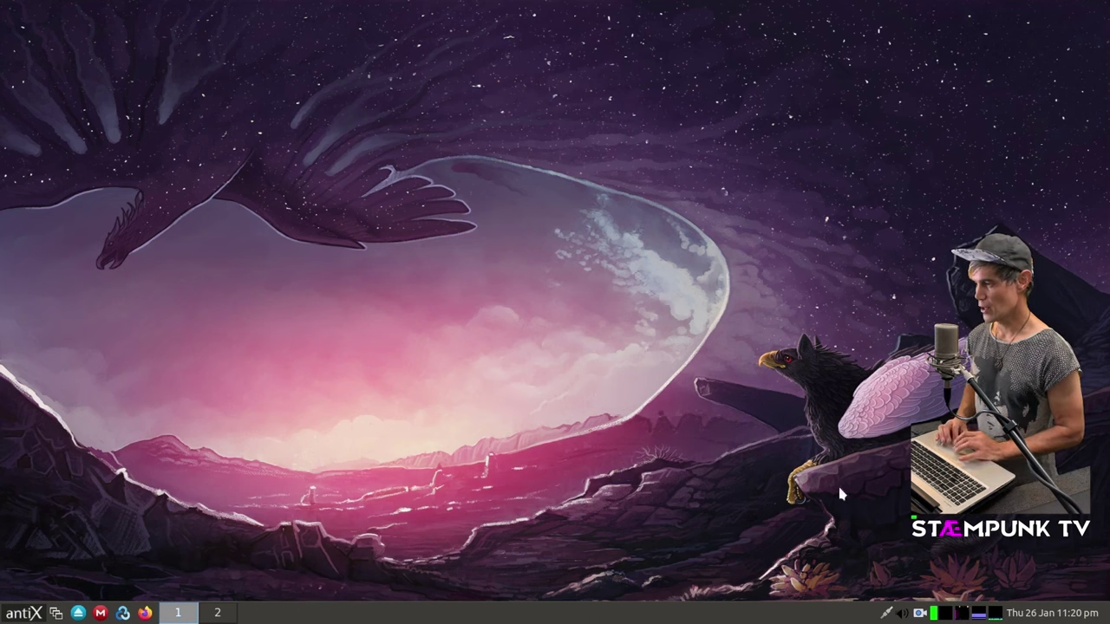
Open AlsaMixer from the tray volume icon and raise the Mic level to 87
right_click(902, 613)
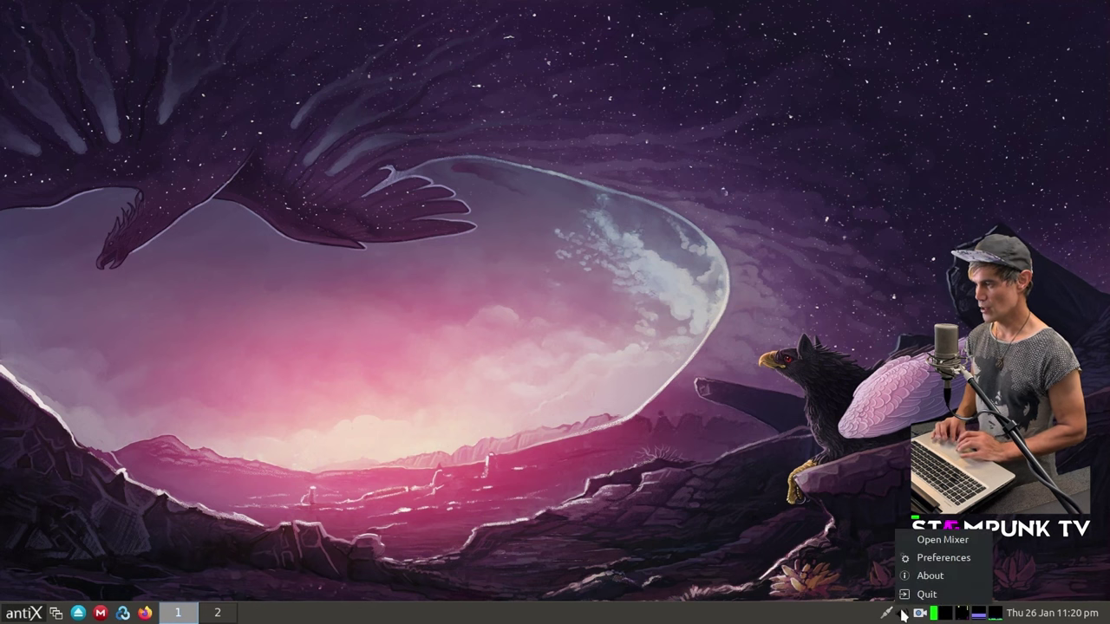
click(935, 540)
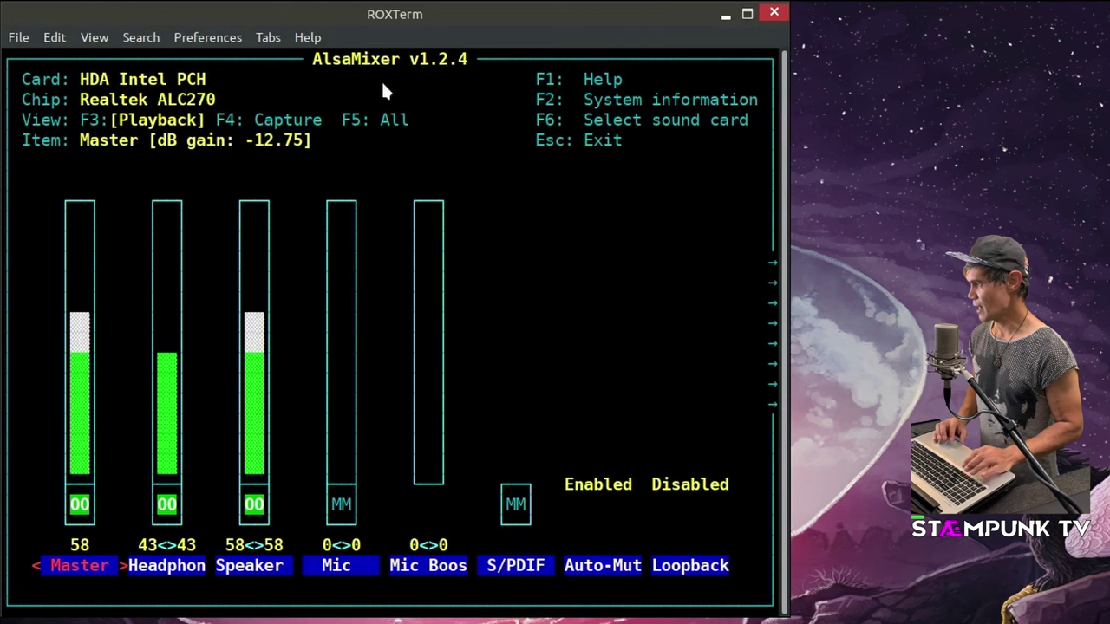
key(Right)
key(Right)
key(Right)
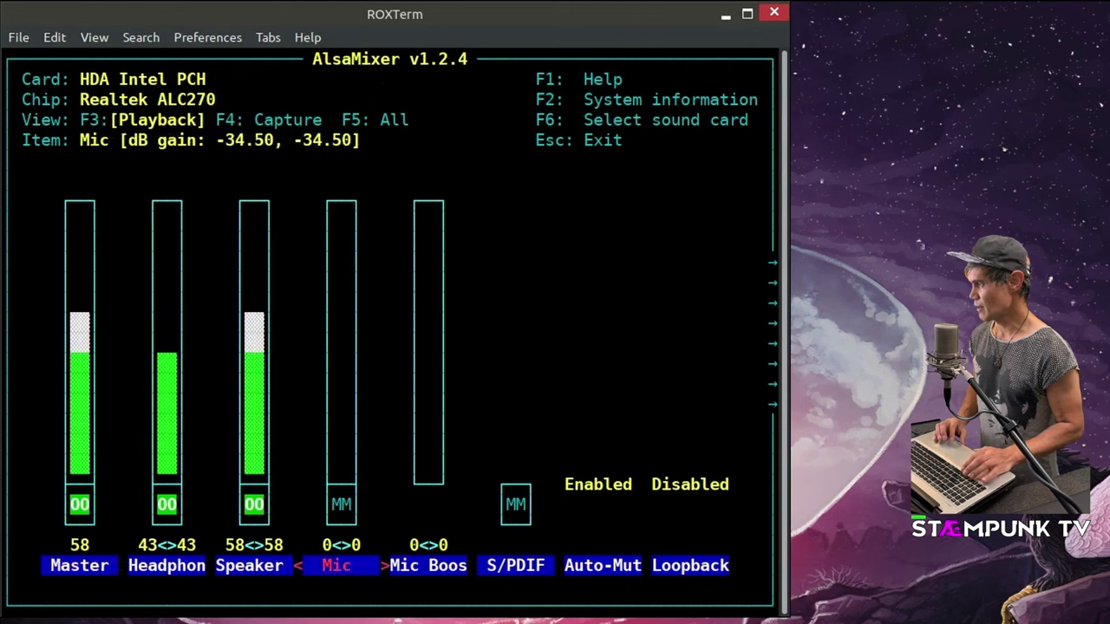
key(Right)
key(Right)
key(Right)
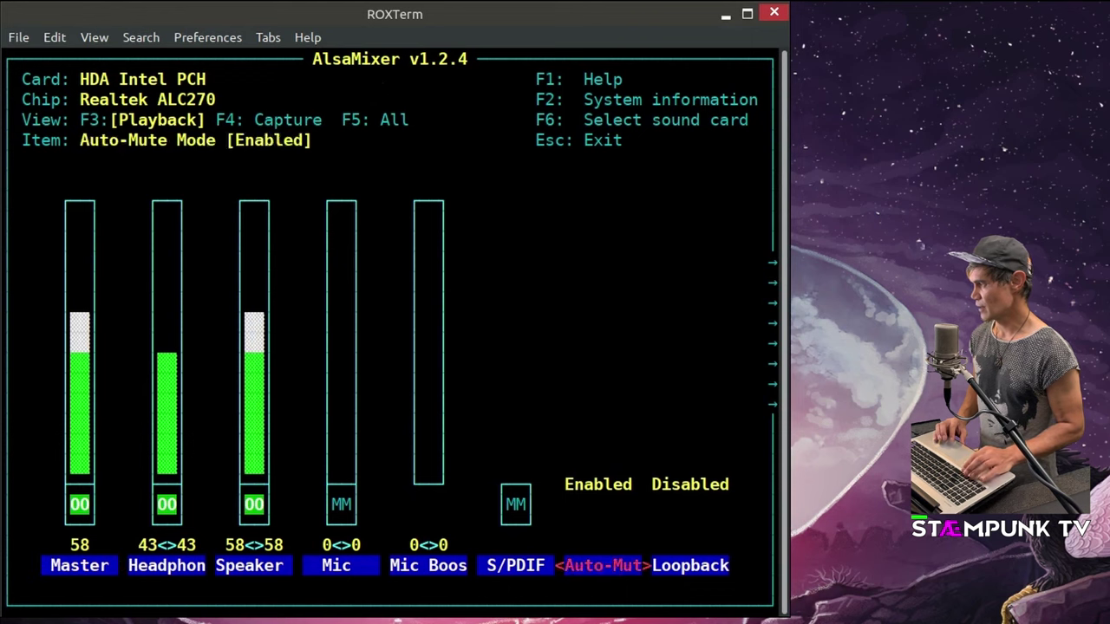
key(Left)
key(Left)
key(Left)
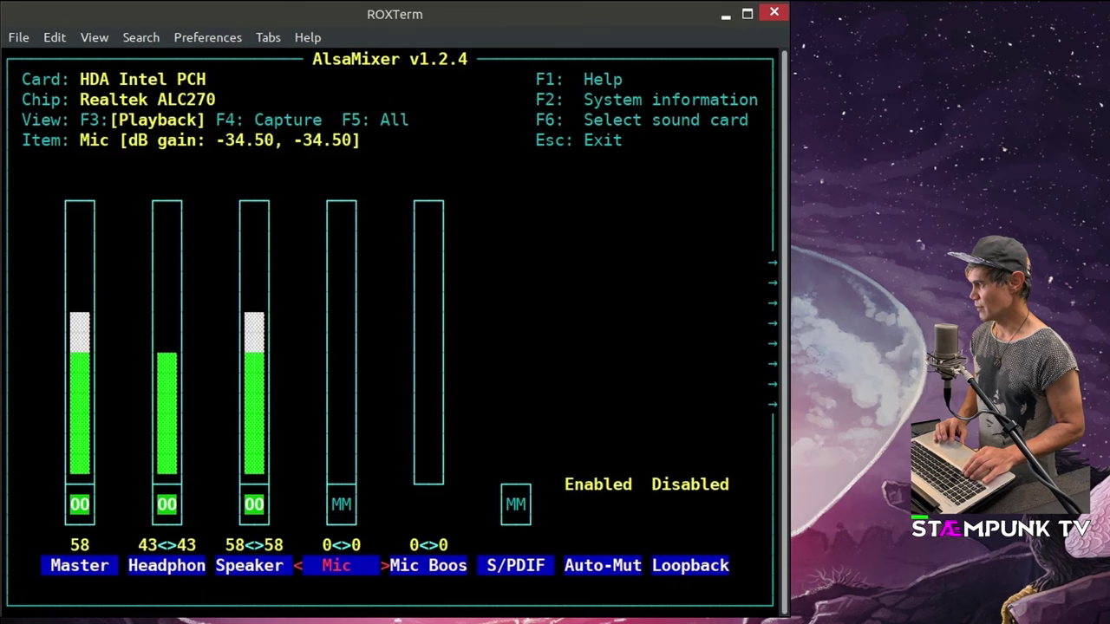
key(Up)
key(Up)
key(Up)
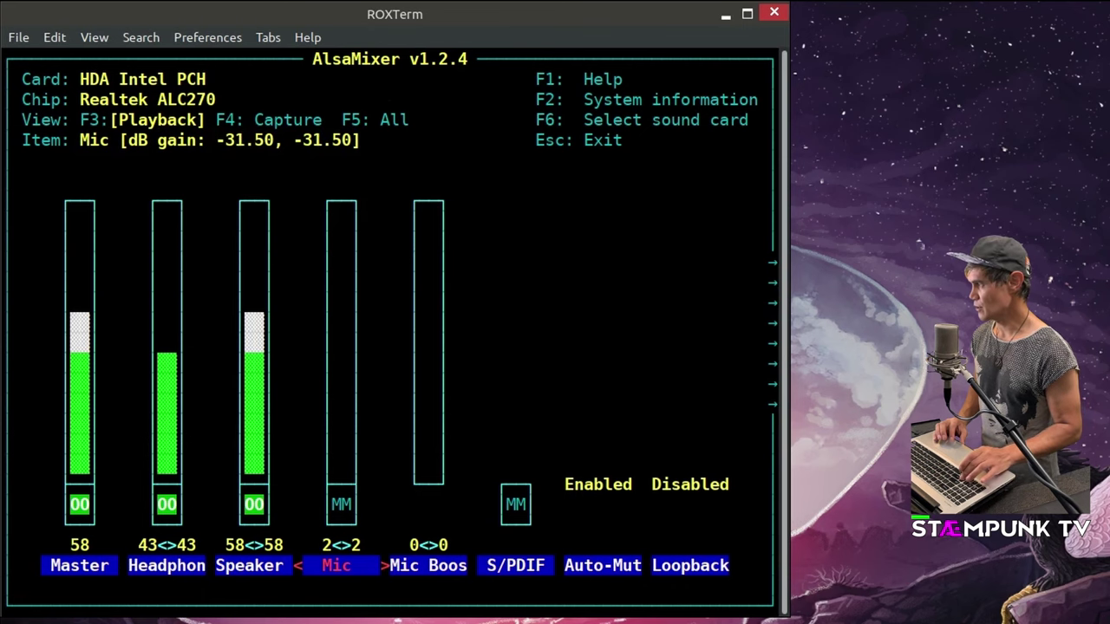
key(Up)
key(Up)
key(Up)
key(Up)
key(Up)
key(Up)
key(Up)
key(Up)
key(Up)
key(Up)
key(Up)
key(Up)
key(Up)
key(Up)
key(Up)
key(Up)
key(Up)
key(Up)
key(Up)
key(Up)
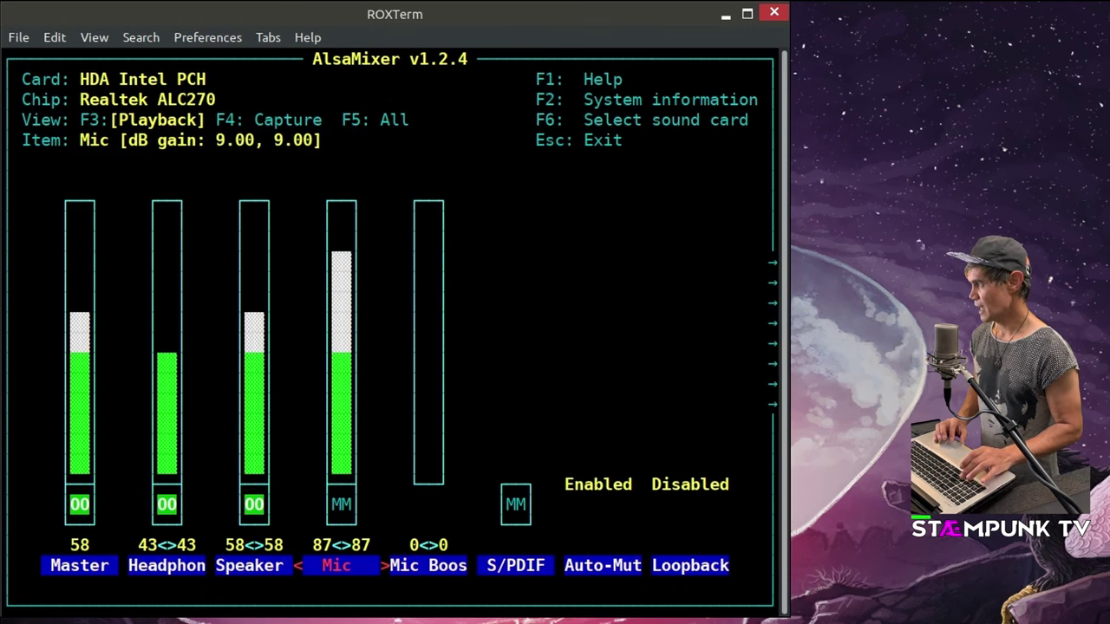
Set Mic Boost to 51 (24 dB gain)
key(Right)
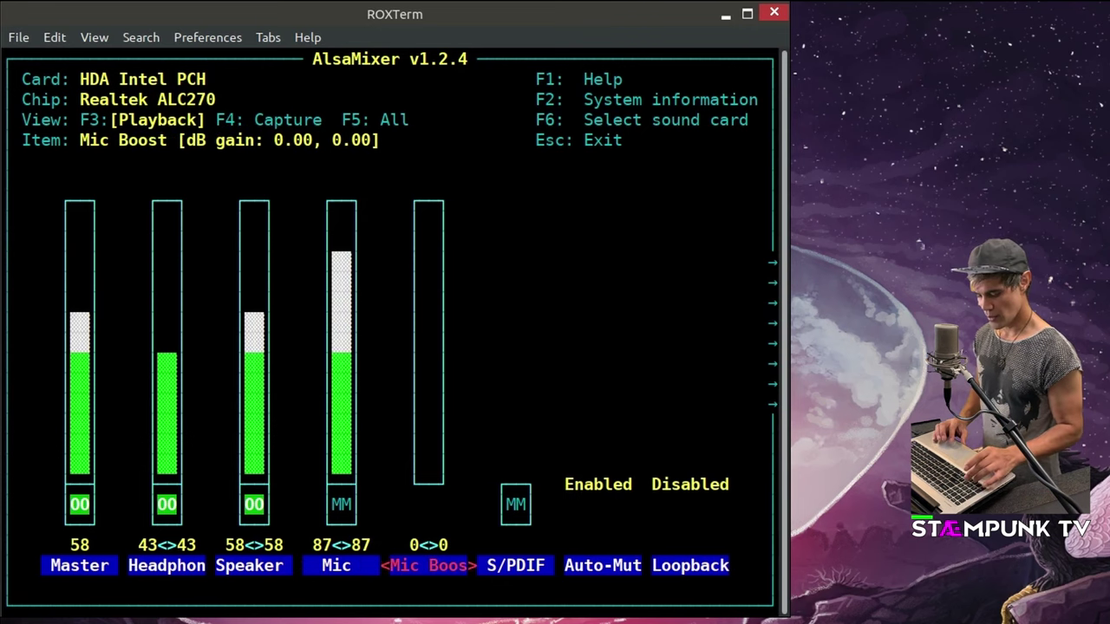
key(Up)
key(Up)
key(Up)
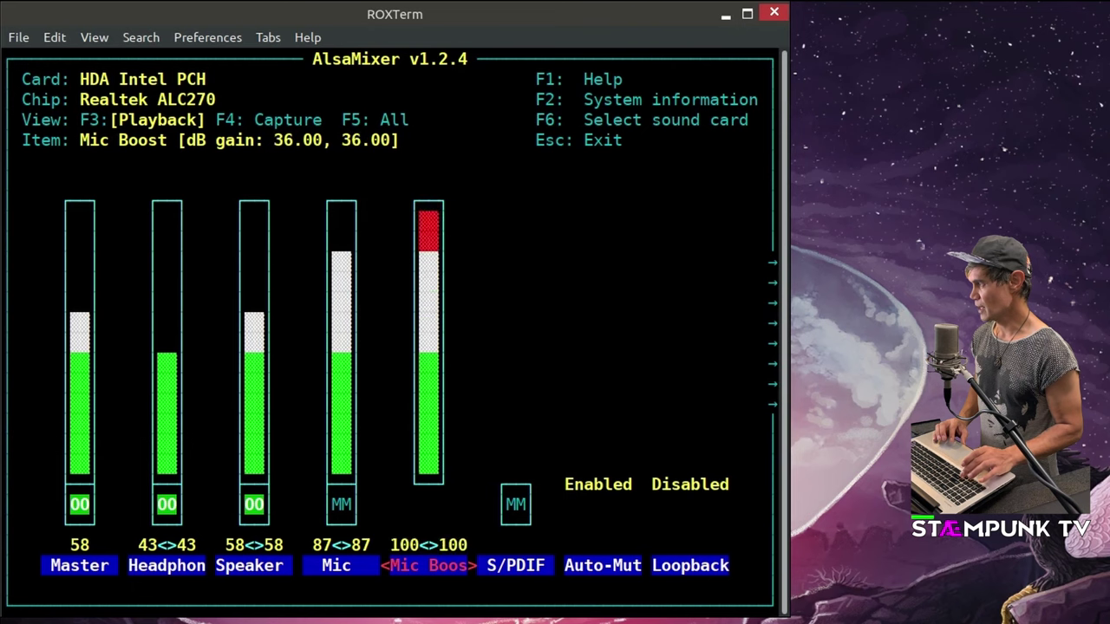
key(Down)
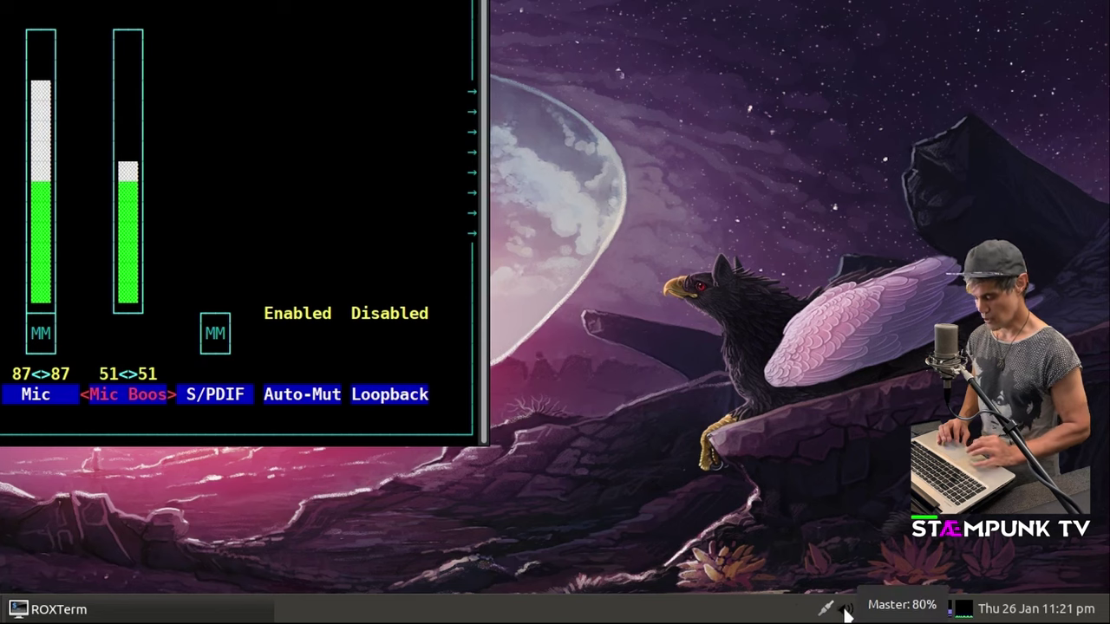
In the volume icon preferences, change Icon Theme from Black Gnome to Default and close
right_click(846, 611)
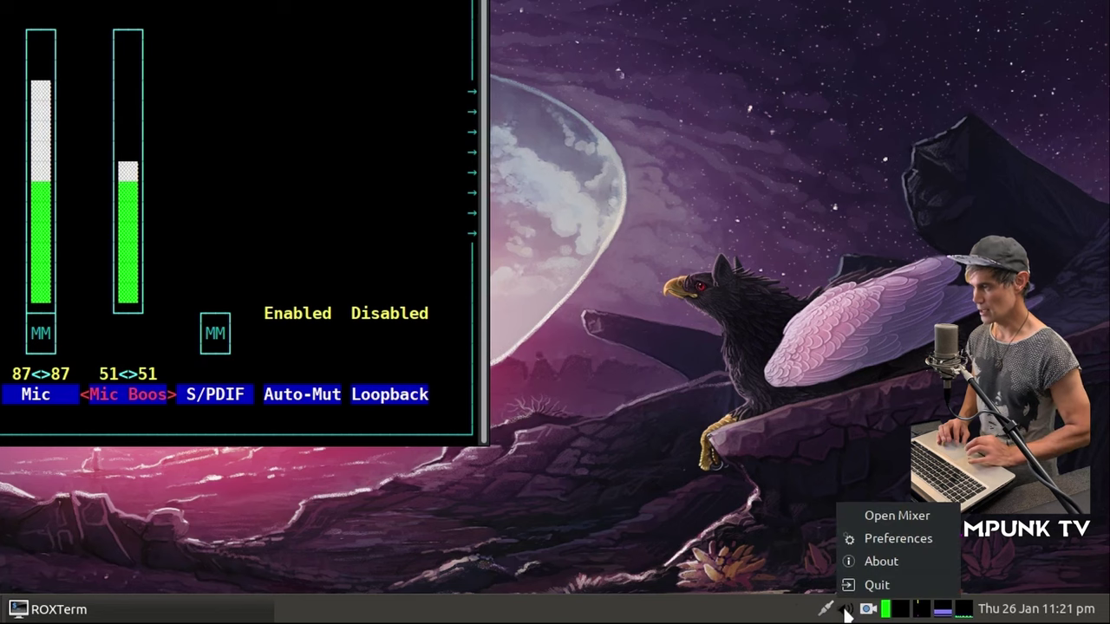
click(898, 538)
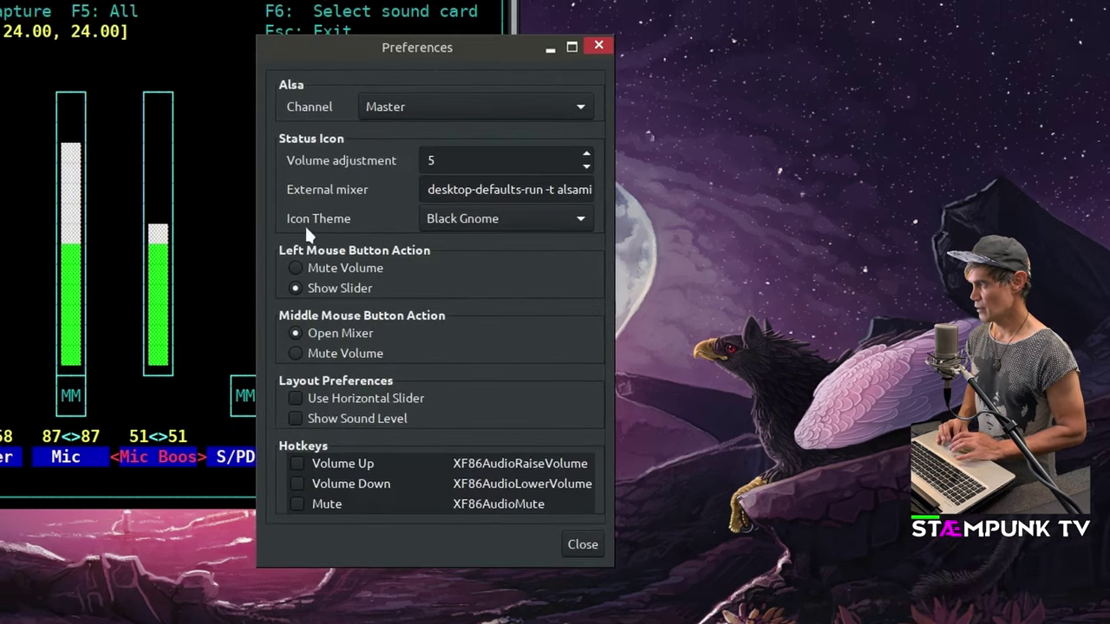
click(541, 216)
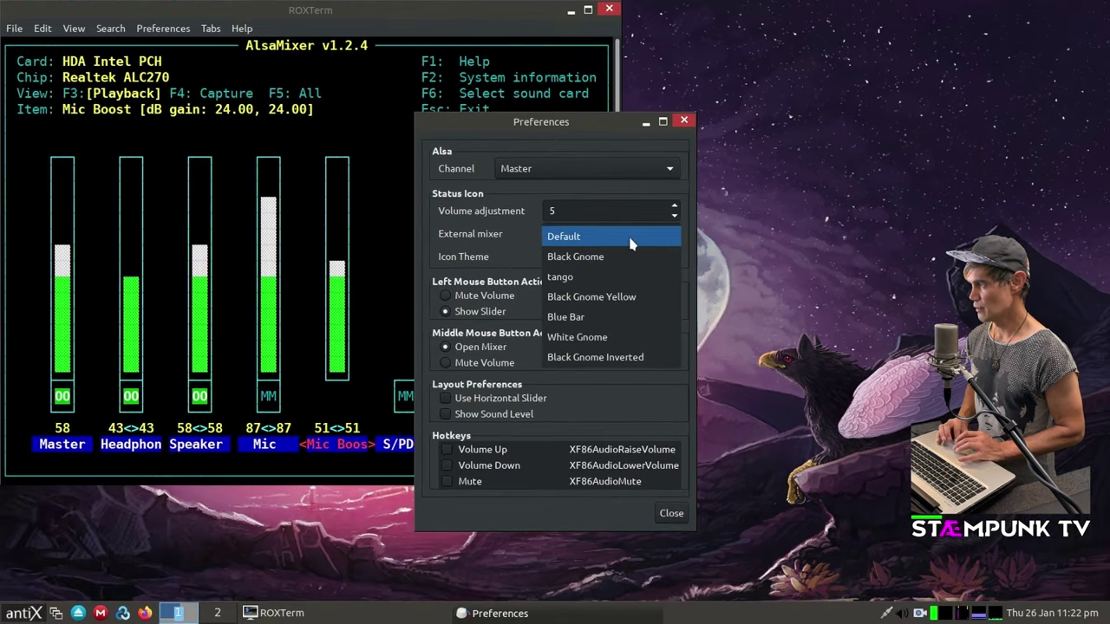
click(601, 222)
click(669, 514)
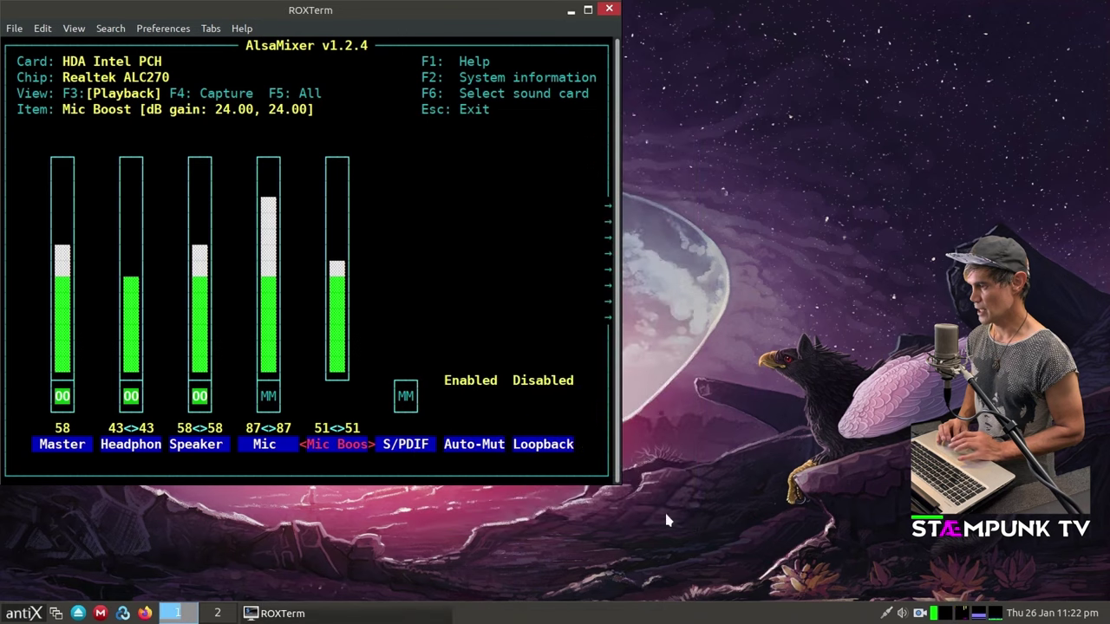
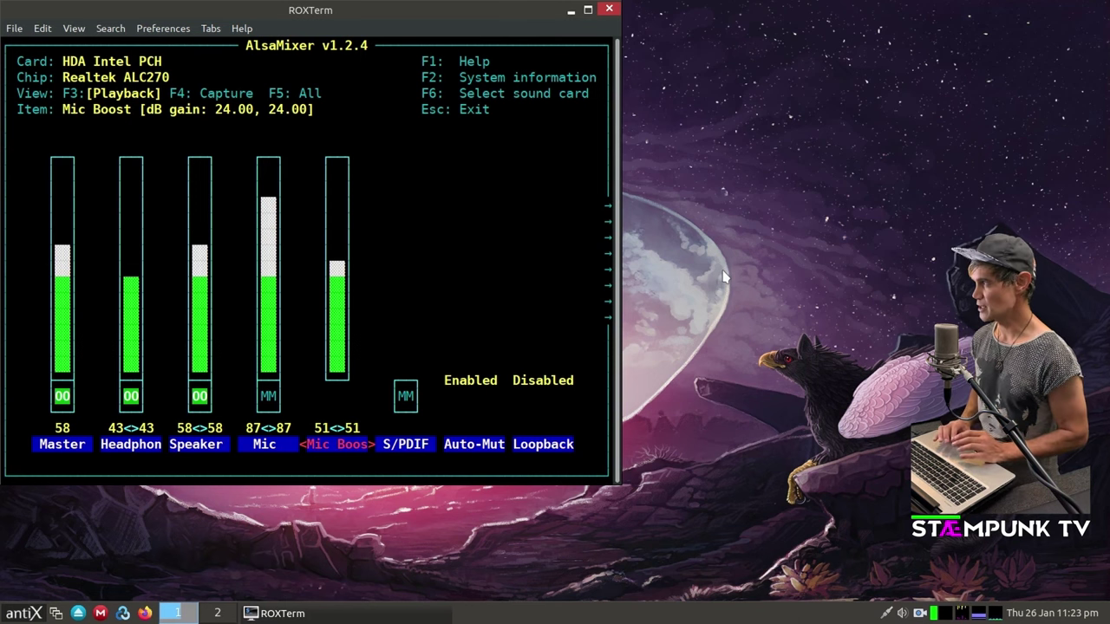
Quit AlsaMixer and show the Software section of the antiX Control Centre
key(Escape)
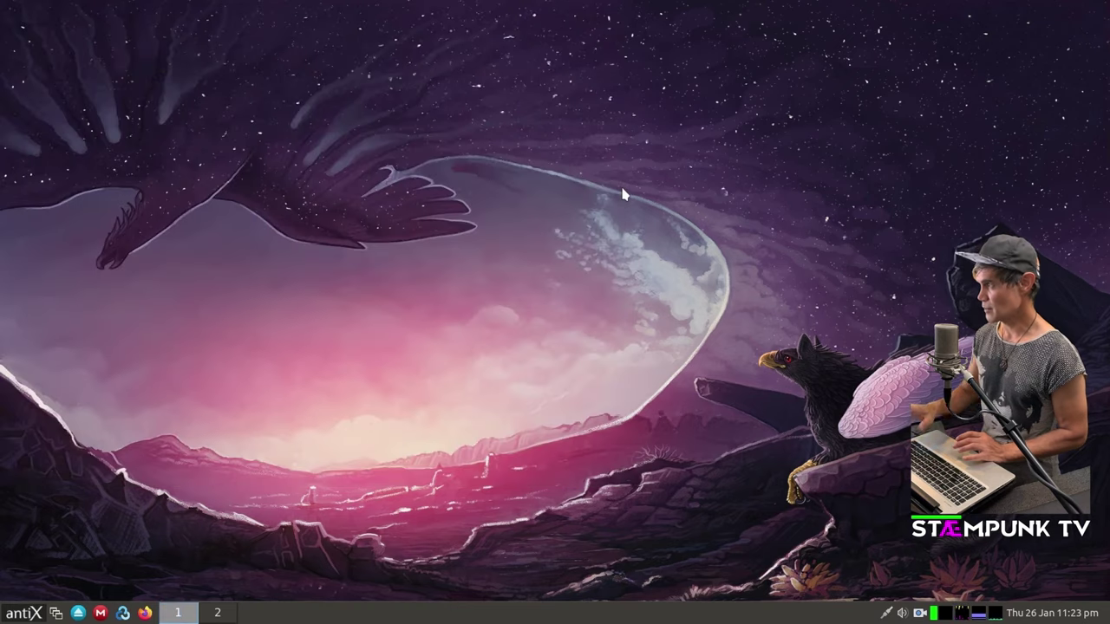
right_click(236, 191)
click(297, 343)
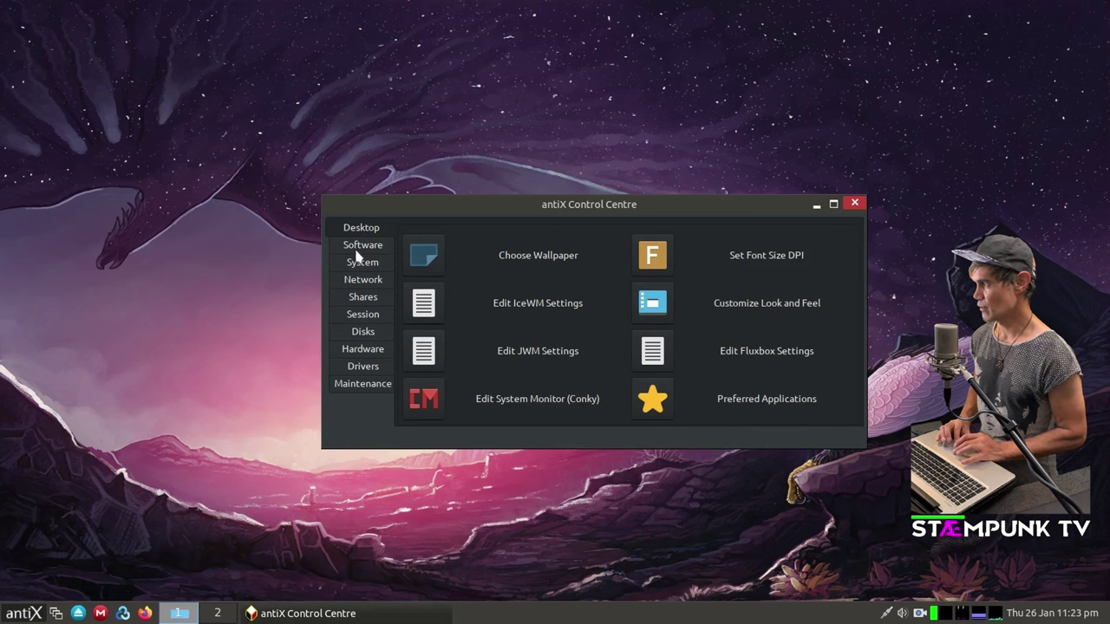
click(359, 245)
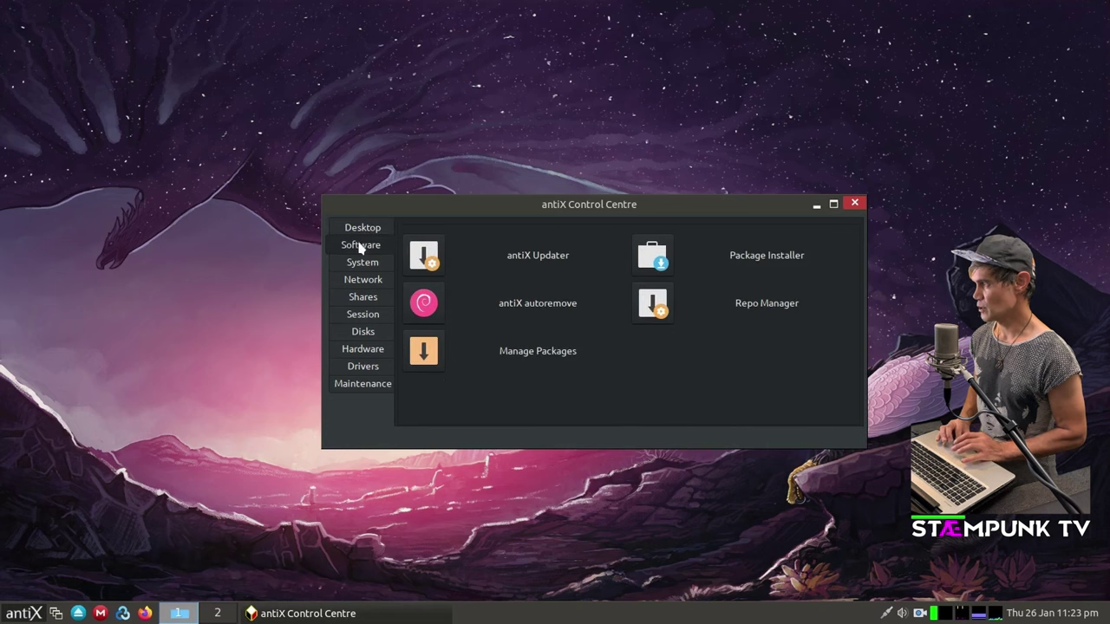
Install Pulseaudio from Package Installer's Audio category and accept the apt confirmation prompt
click(654, 258)
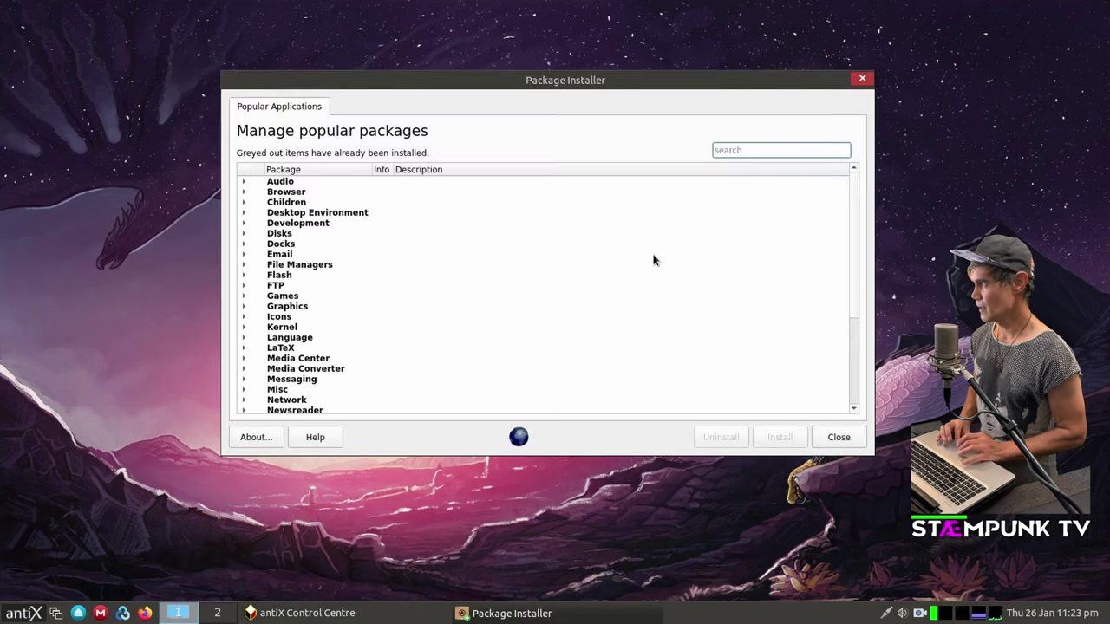
click(244, 182)
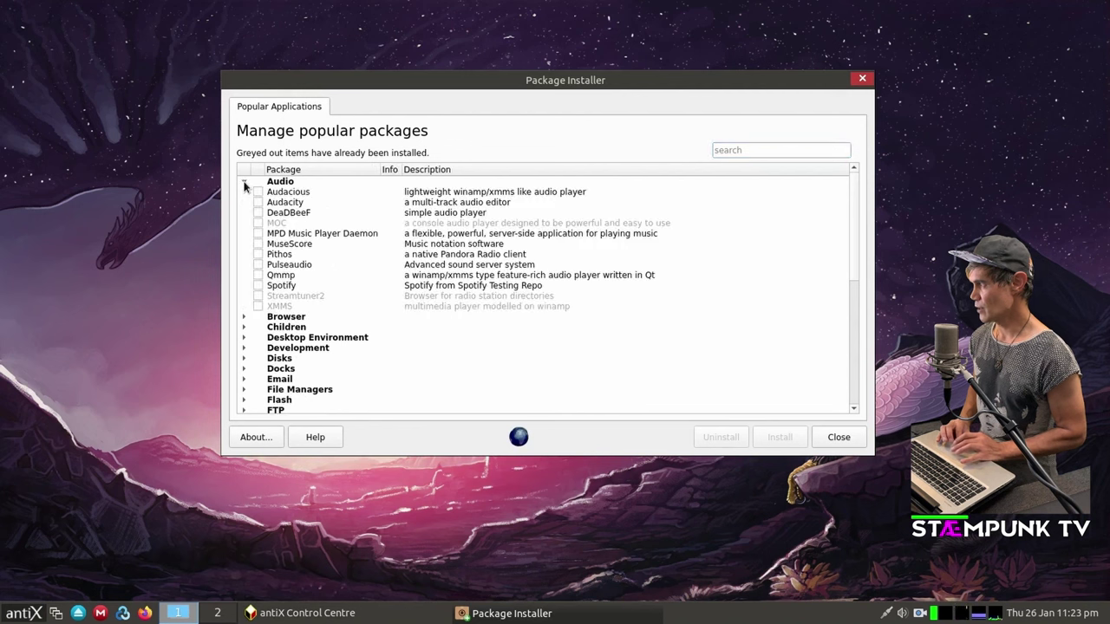
click(258, 264)
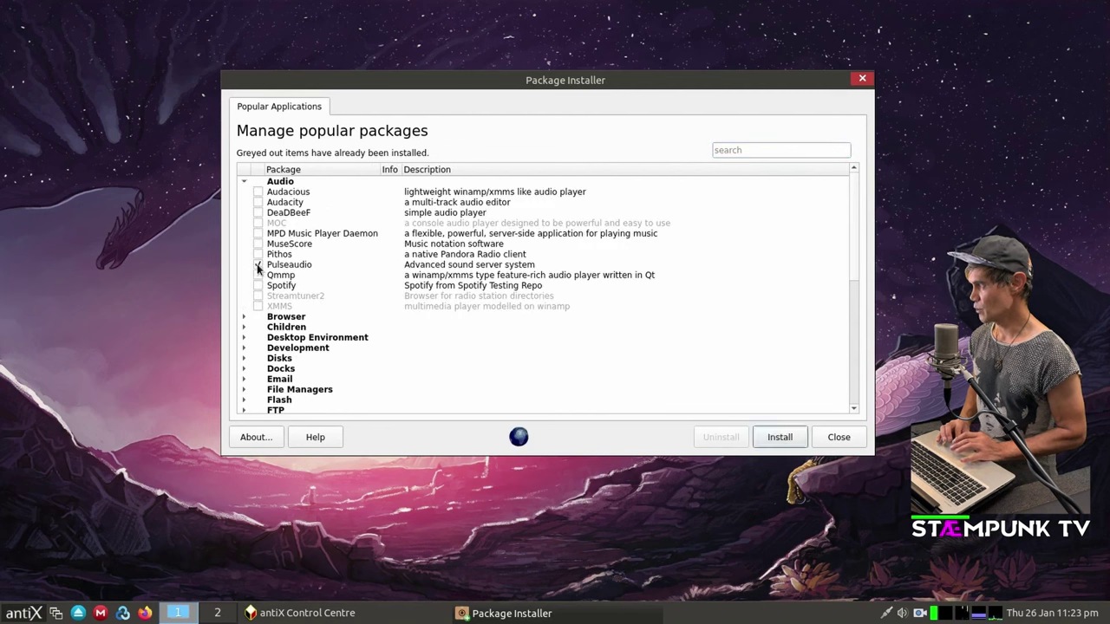
click(765, 438)
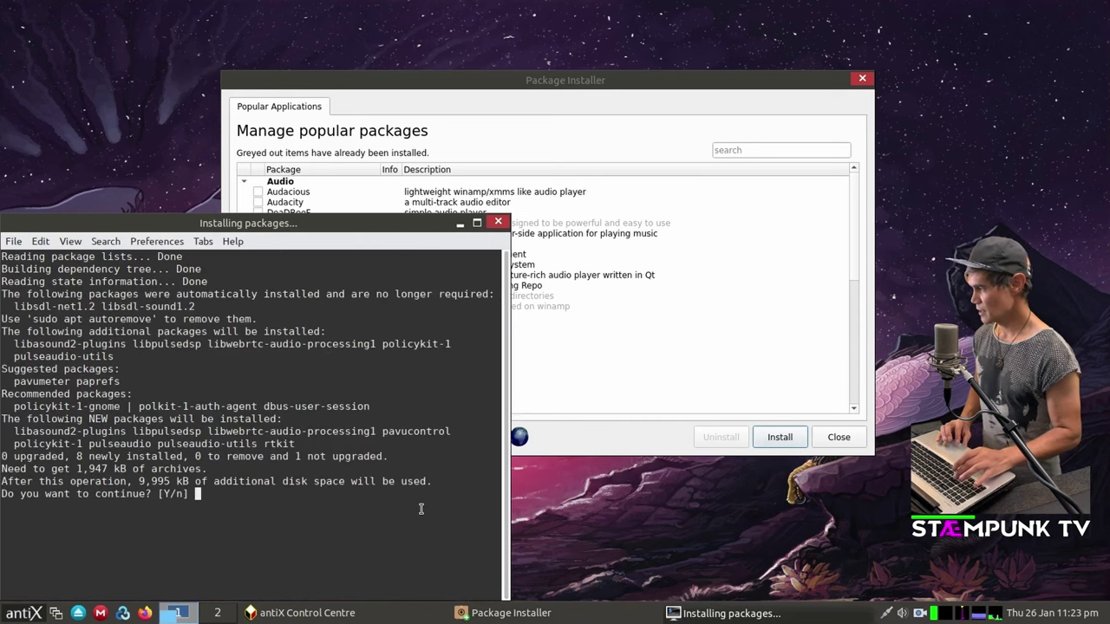
key(Return)
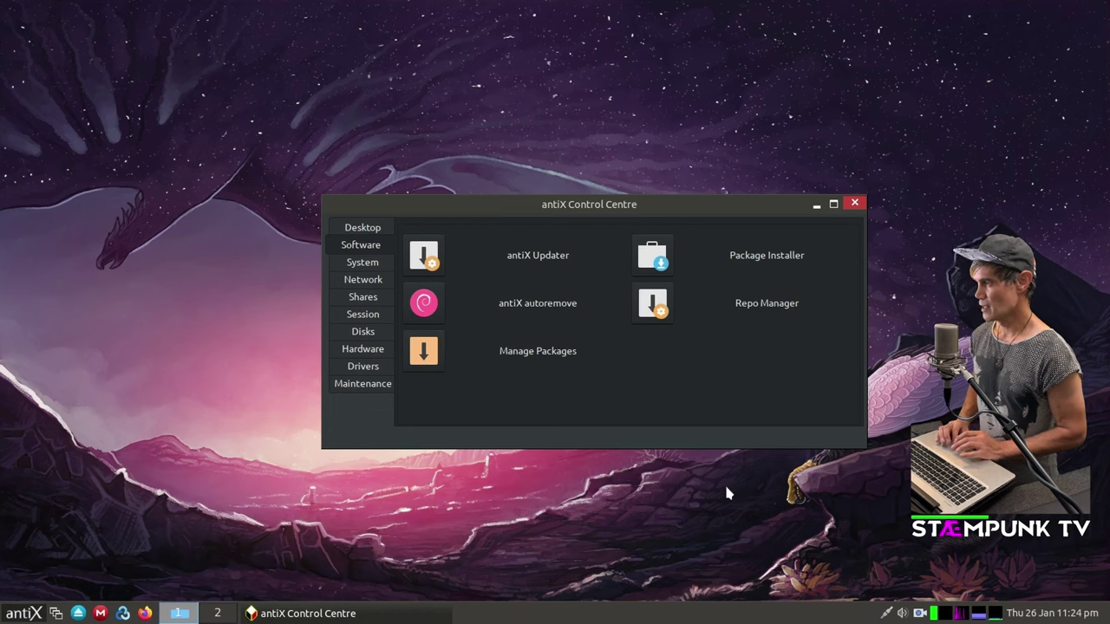
Search Synaptic for pulseaudio packages and enlarge the list to locate pasystray
click(423, 351)
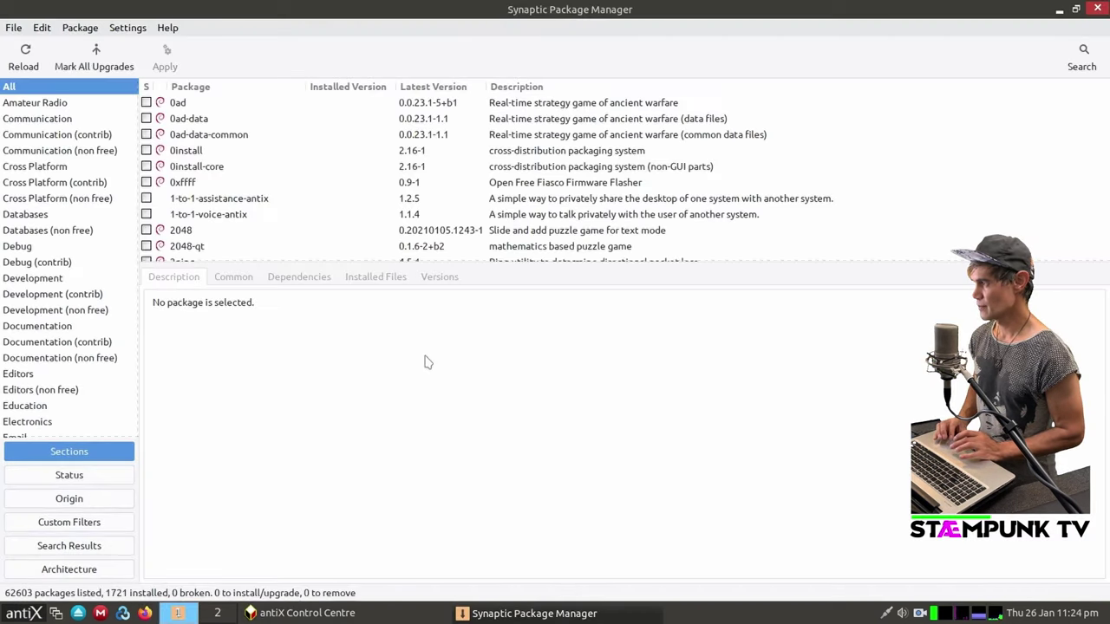
click(1081, 57)
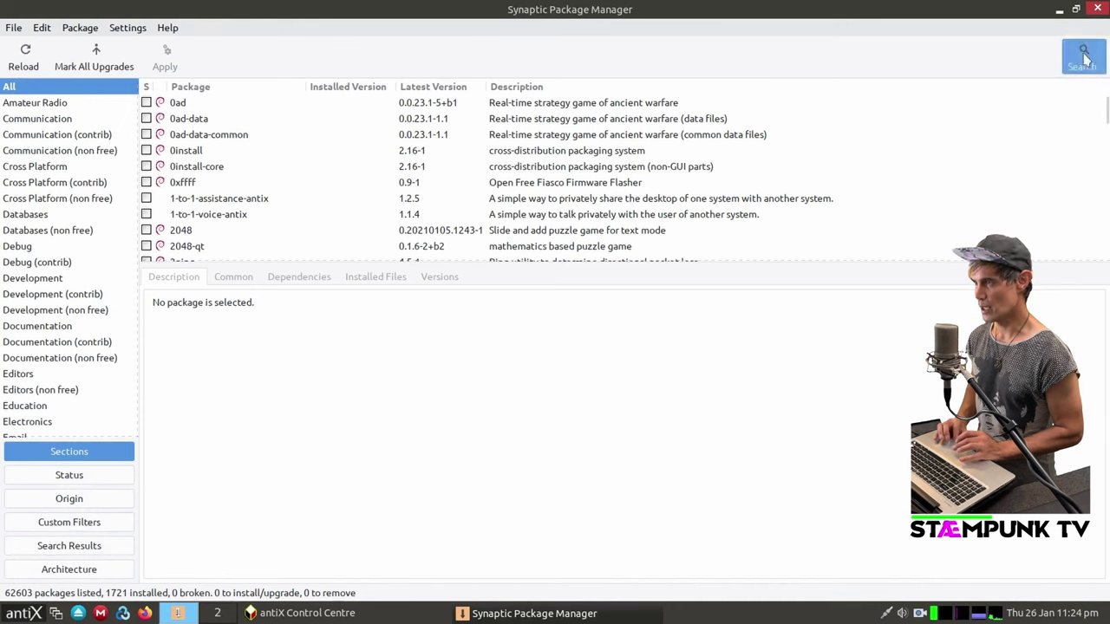
text(pulseaudio)
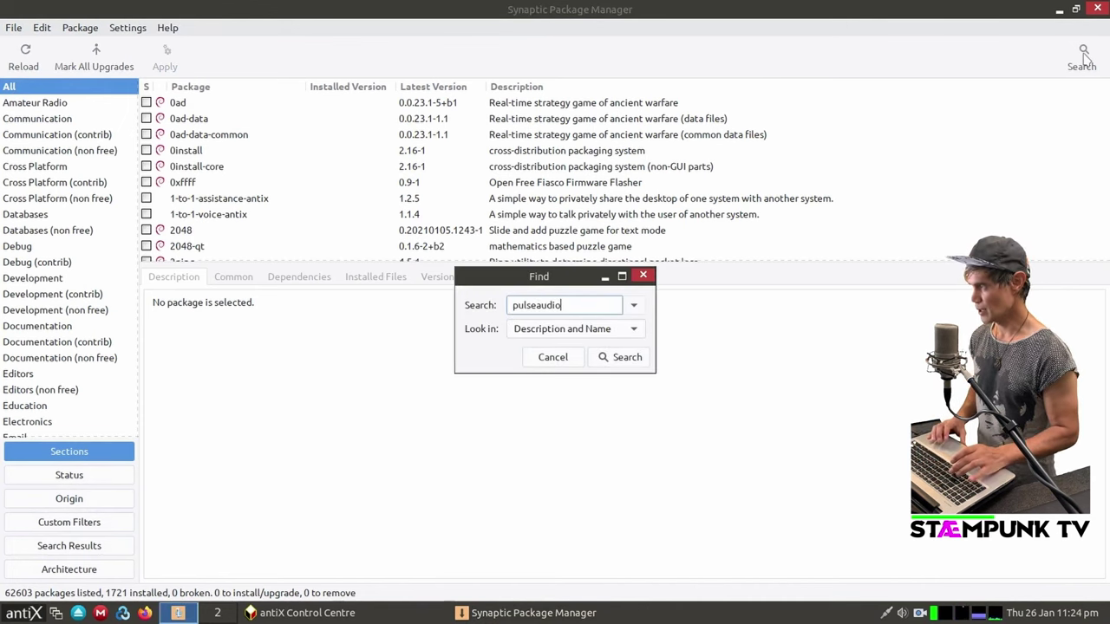
key(Return)
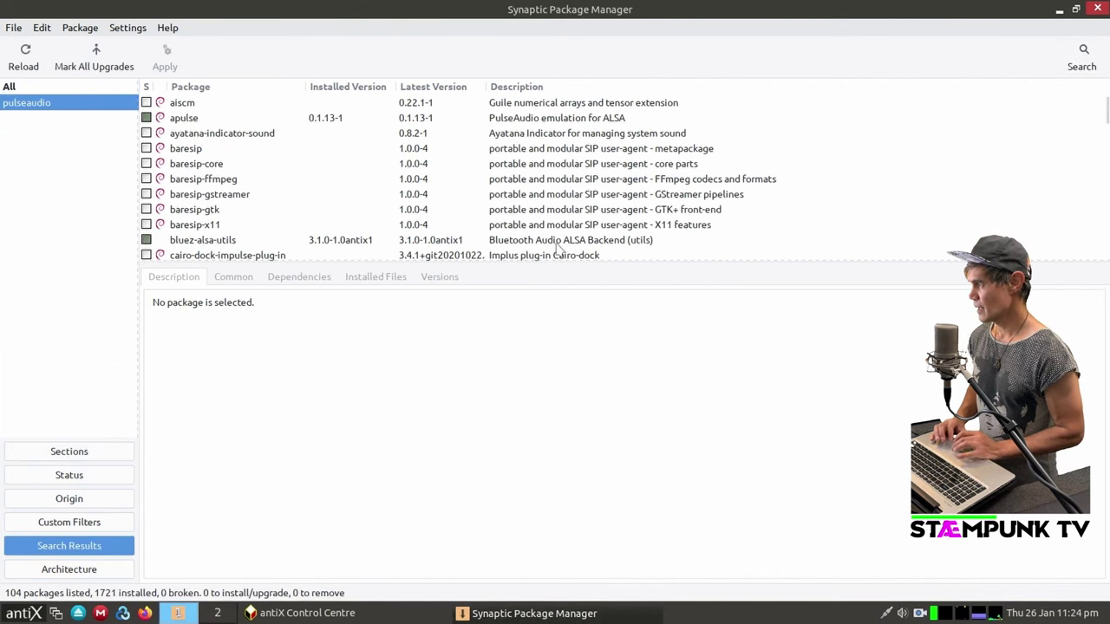
drag(541, 263, 521, 362)
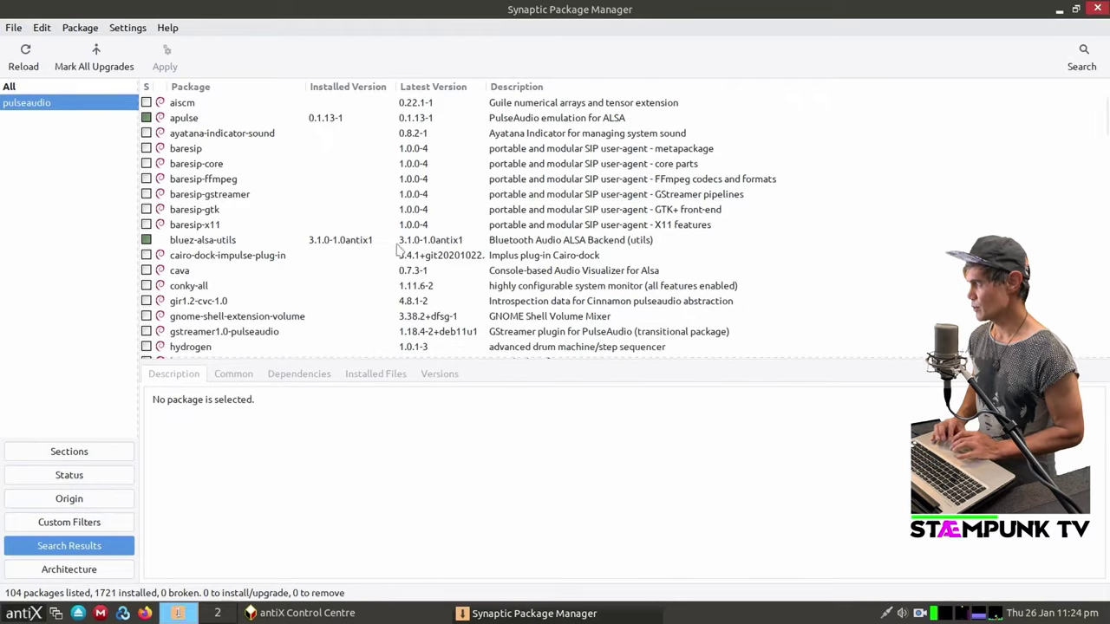
scroll(349, 196, down, 10)
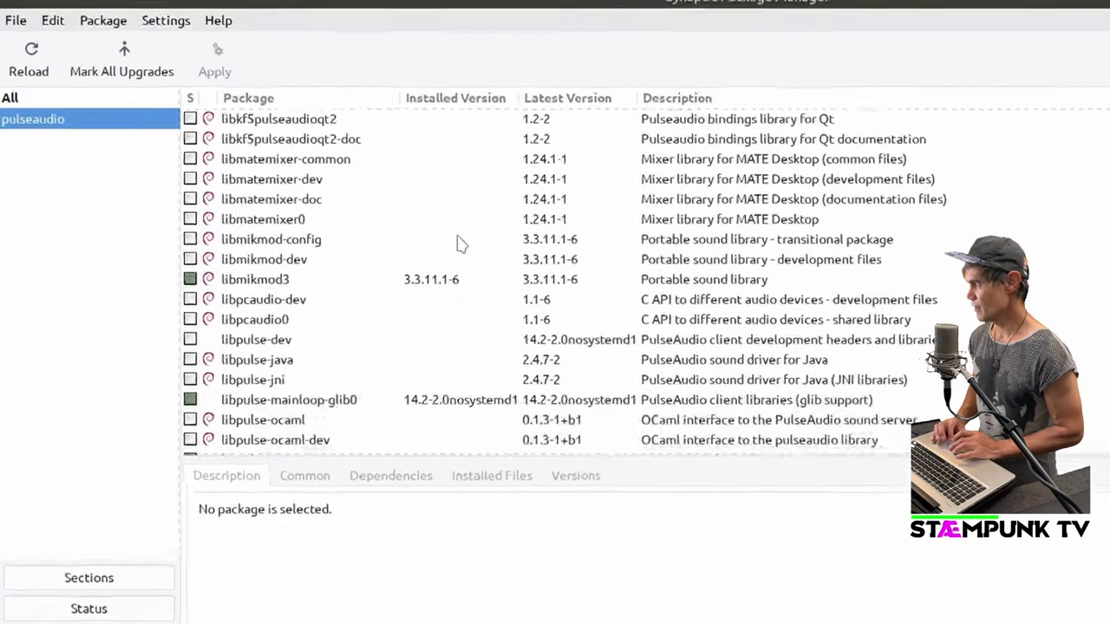
scroll(459, 243, down, 9)
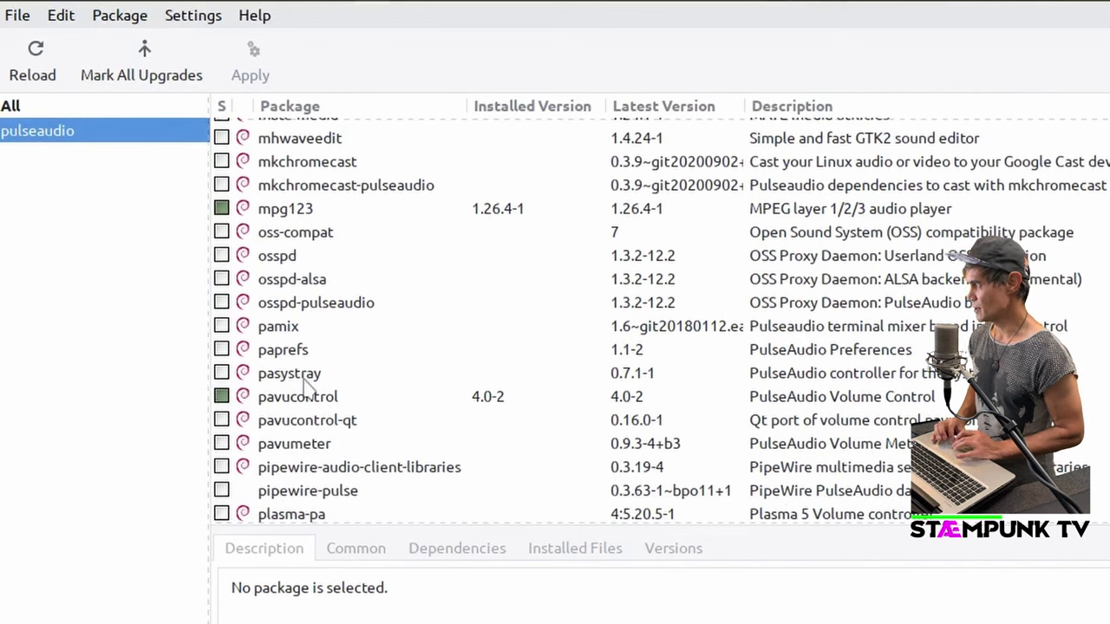
Mark pasystray and its required libavahi-glib1 dependency for installation, then apply the changes
click(222, 373)
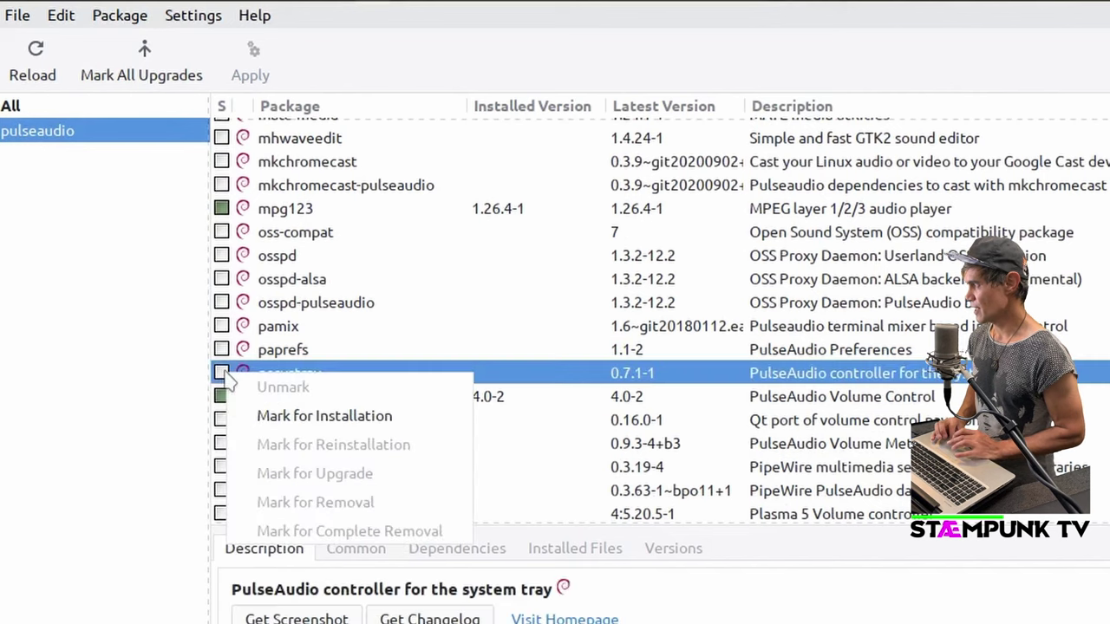
click(310, 415)
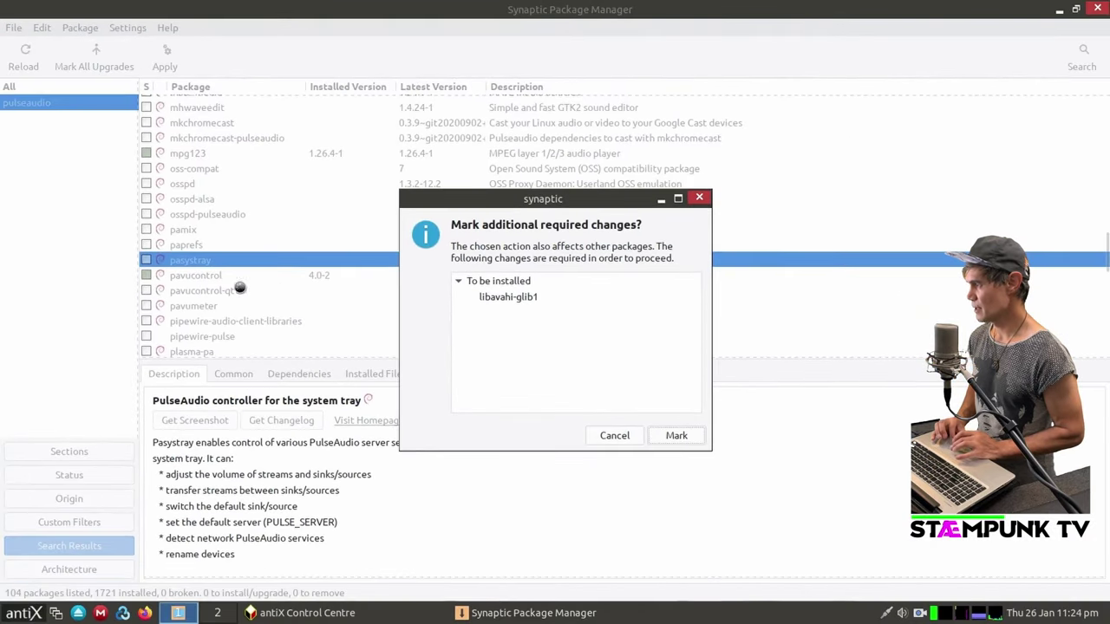
click(674, 436)
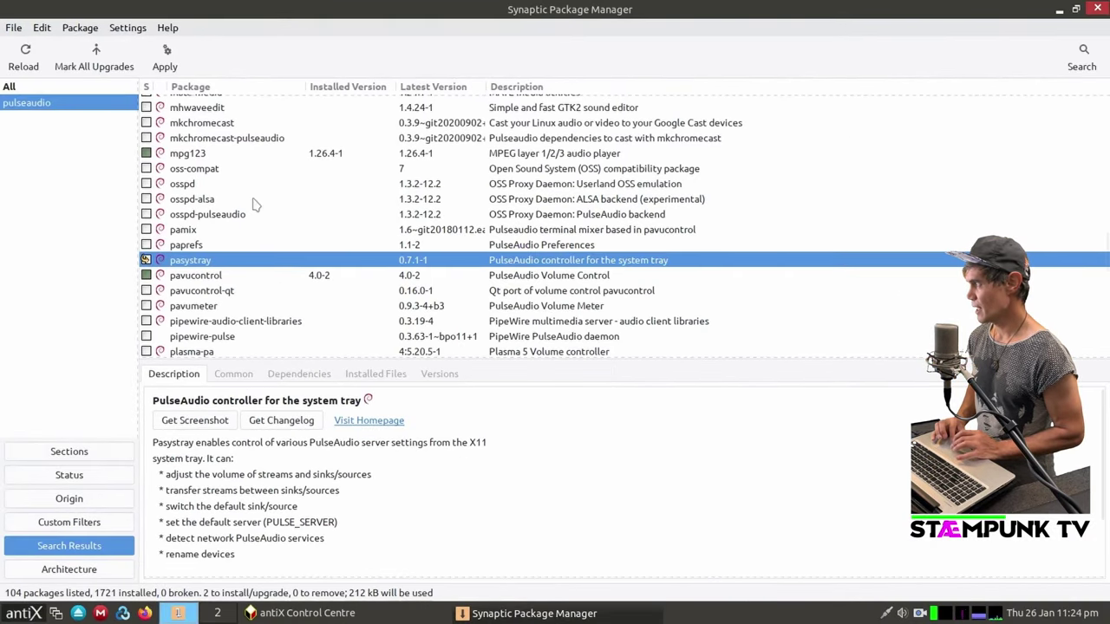
click(165, 61)
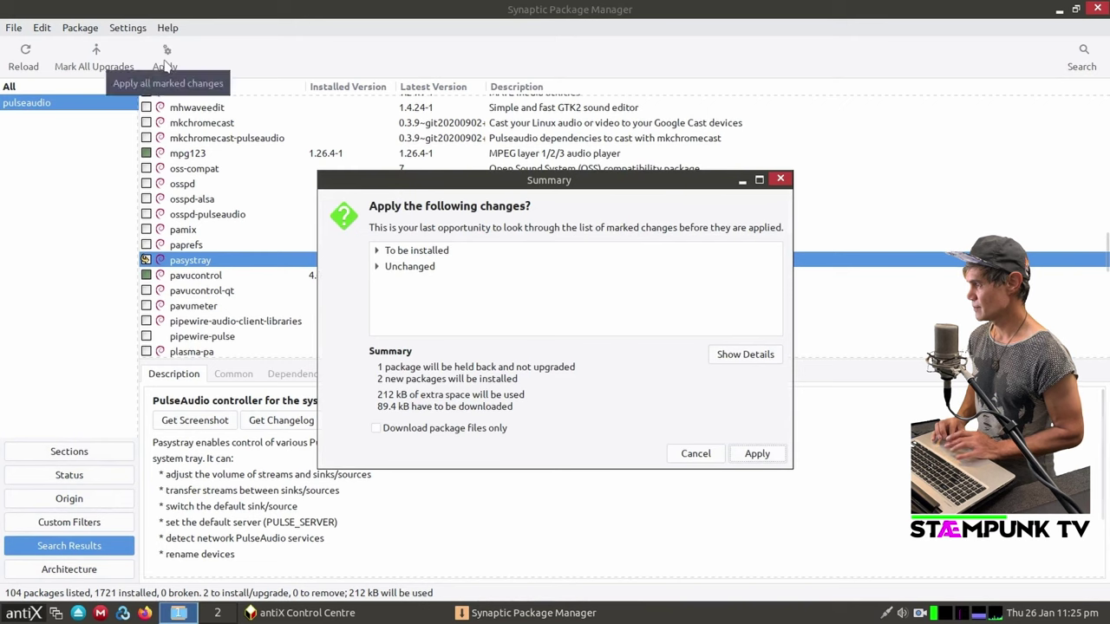
click(756, 453)
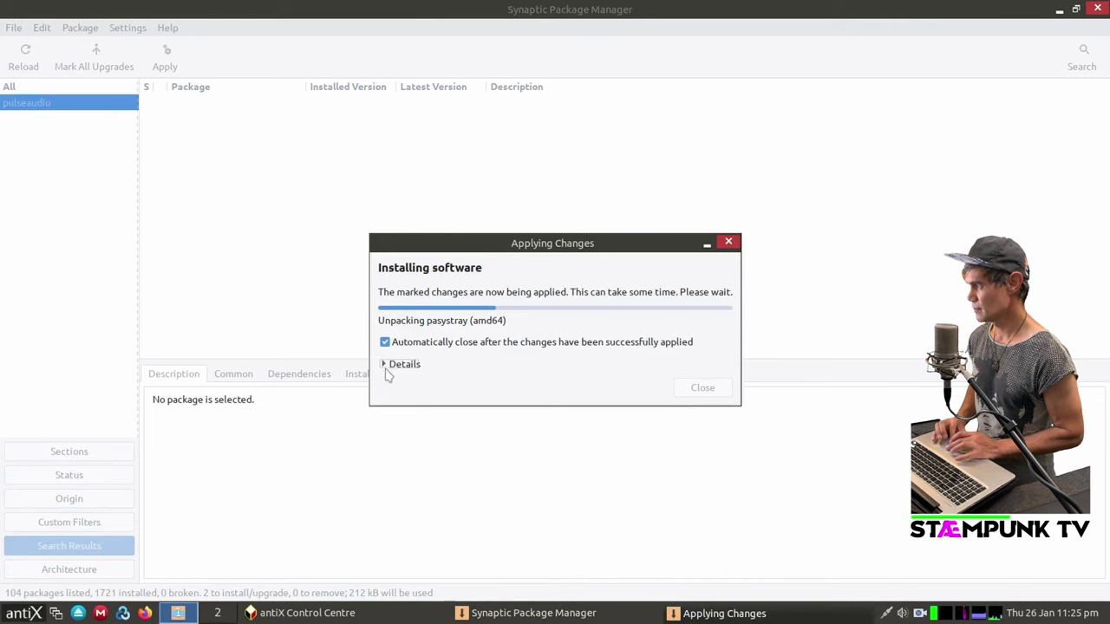
click(385, 365)
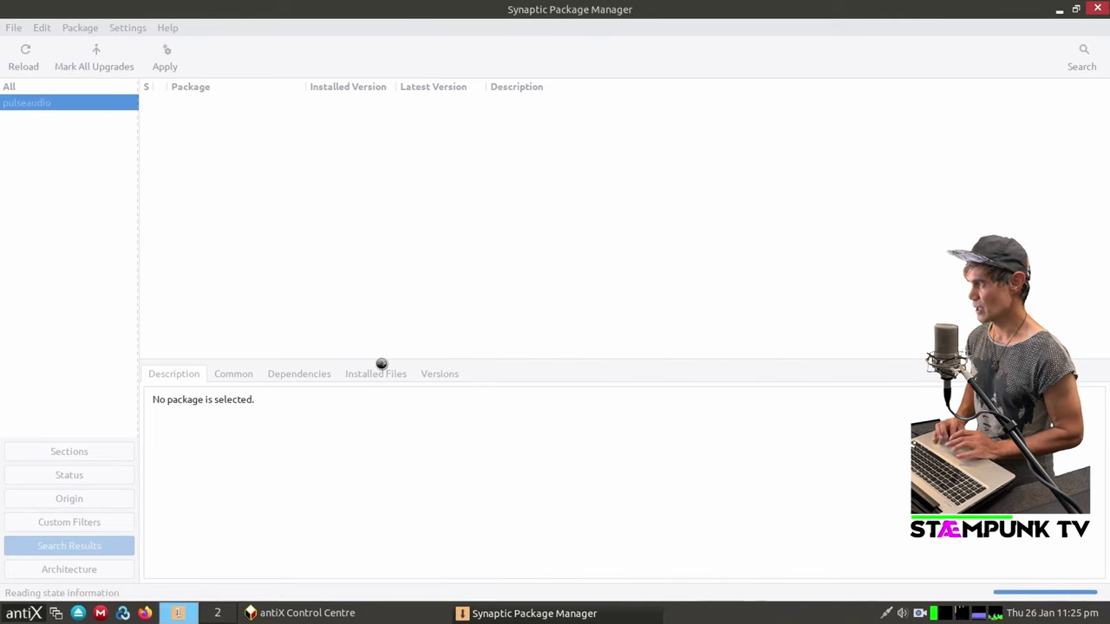
Close Synaptic and open the User Desktop-Session startup script from the Session section
click(1097, 9)
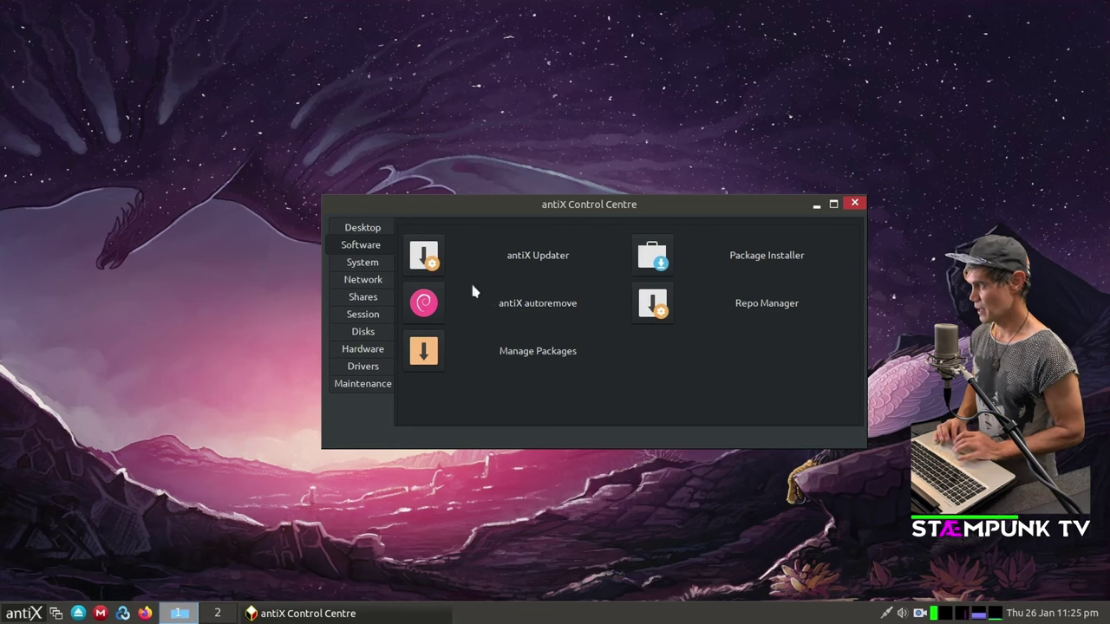
click(363, 316)
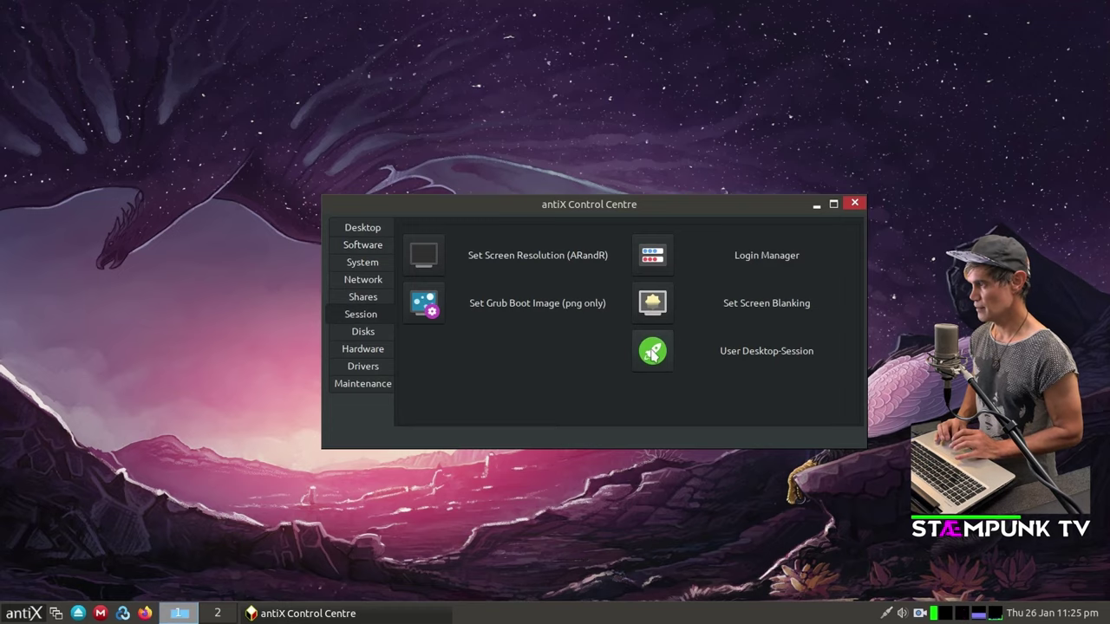
click(652, 351)
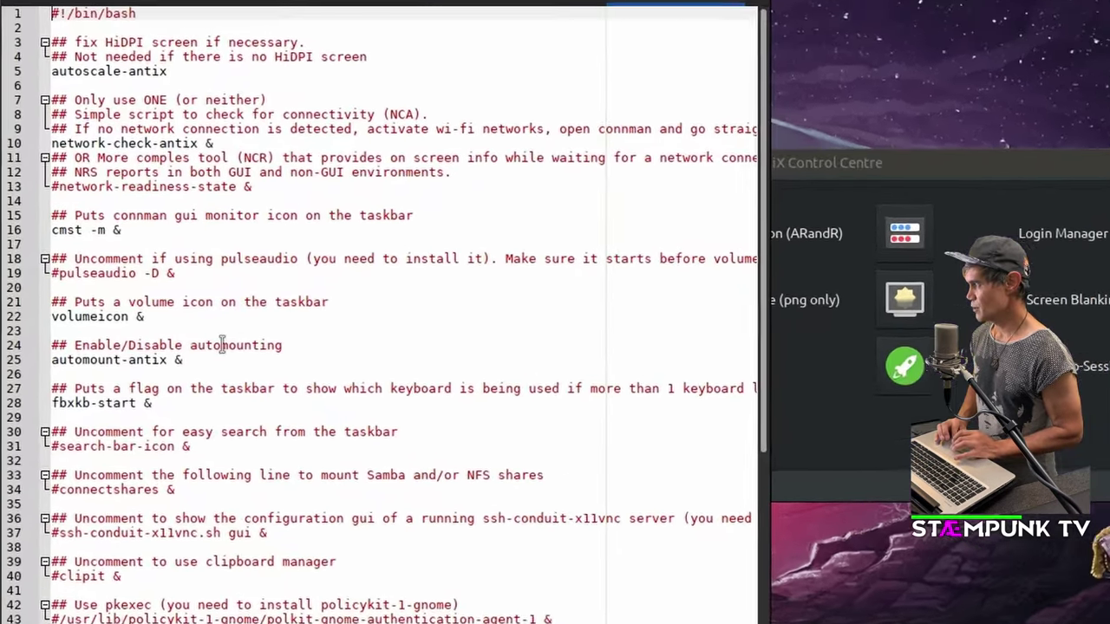
Comment out volumeicon, uncomment pulseaudio -D &, add pasystray & beneath it, and close Geany
click(43, 321)
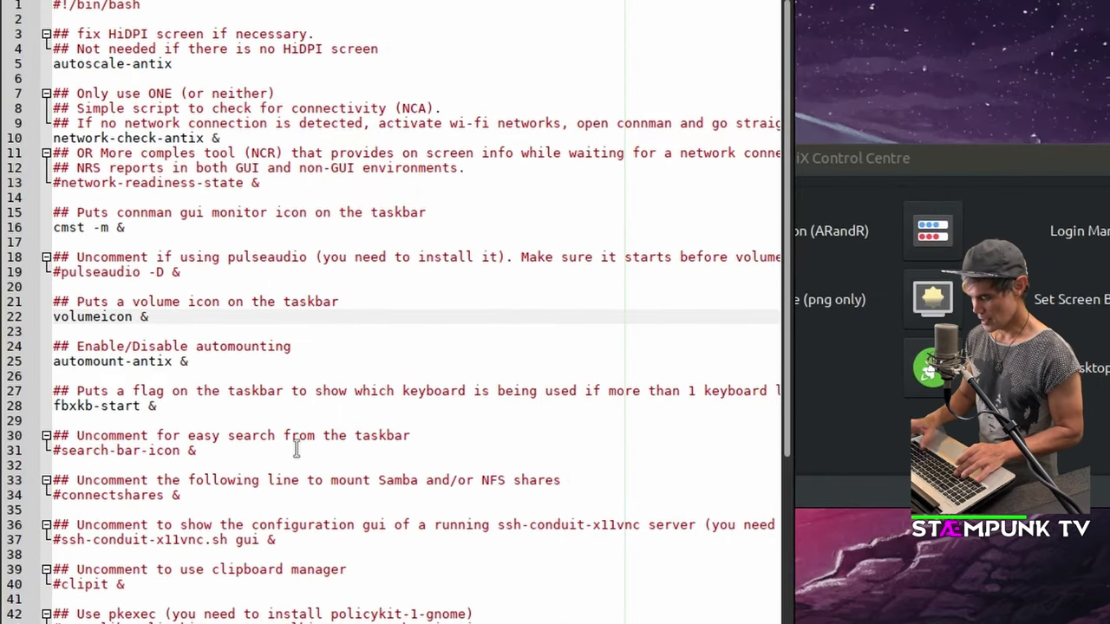
text(#)
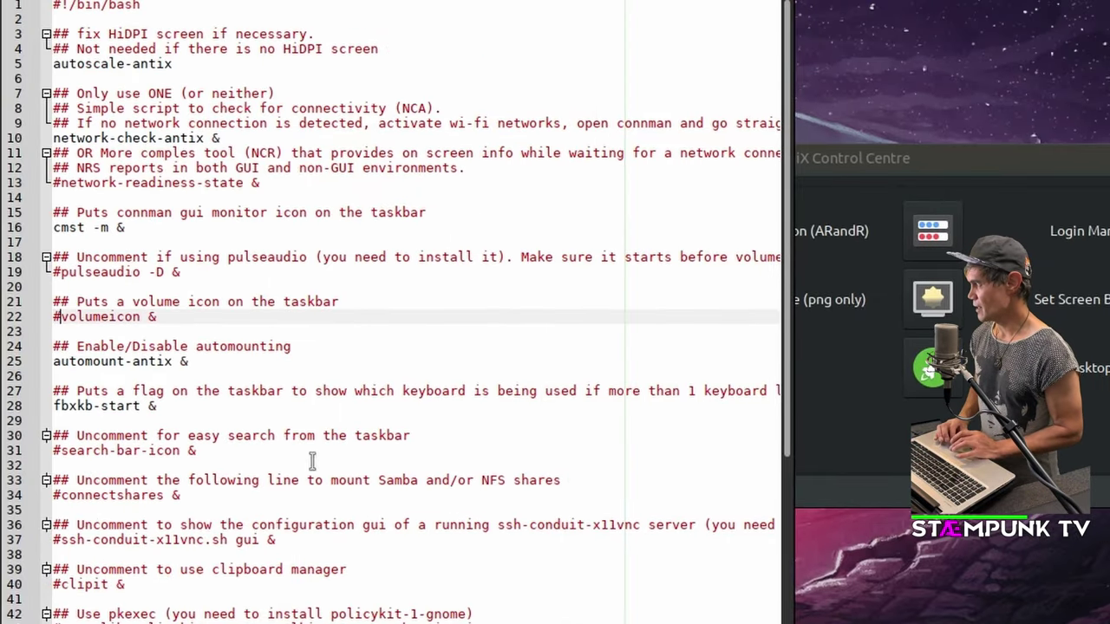
click(62, 270)
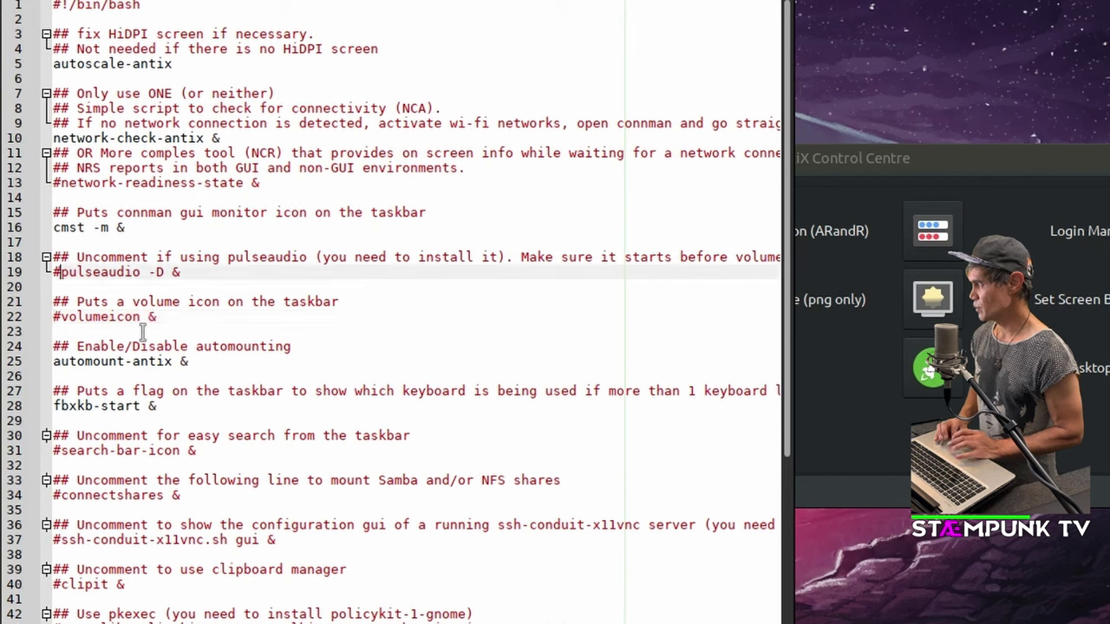
key(BackSpace)
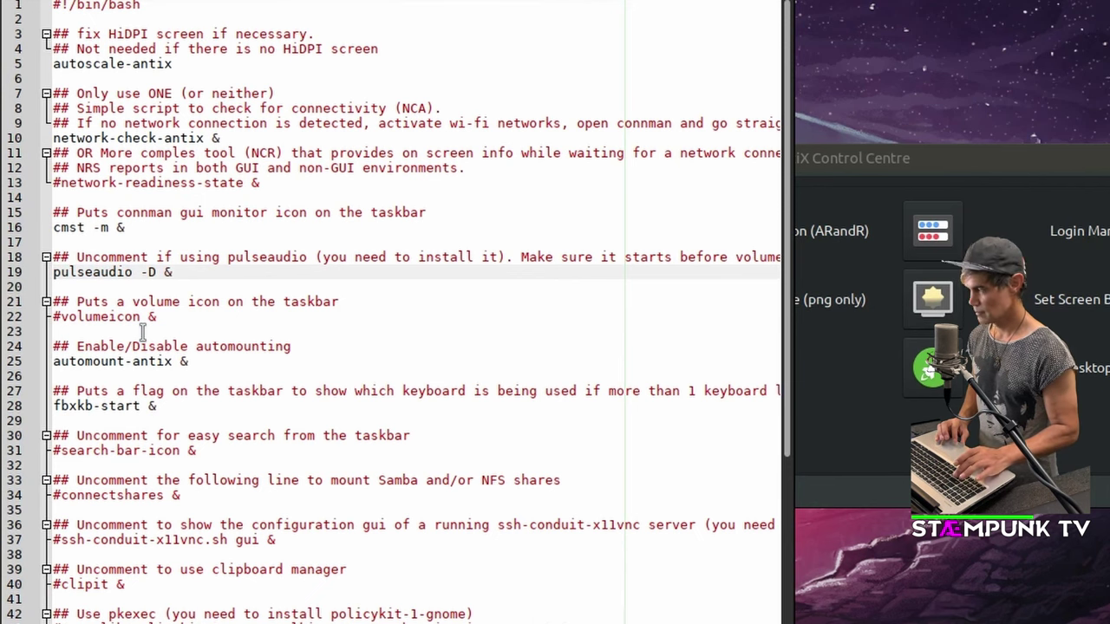
key(Return)
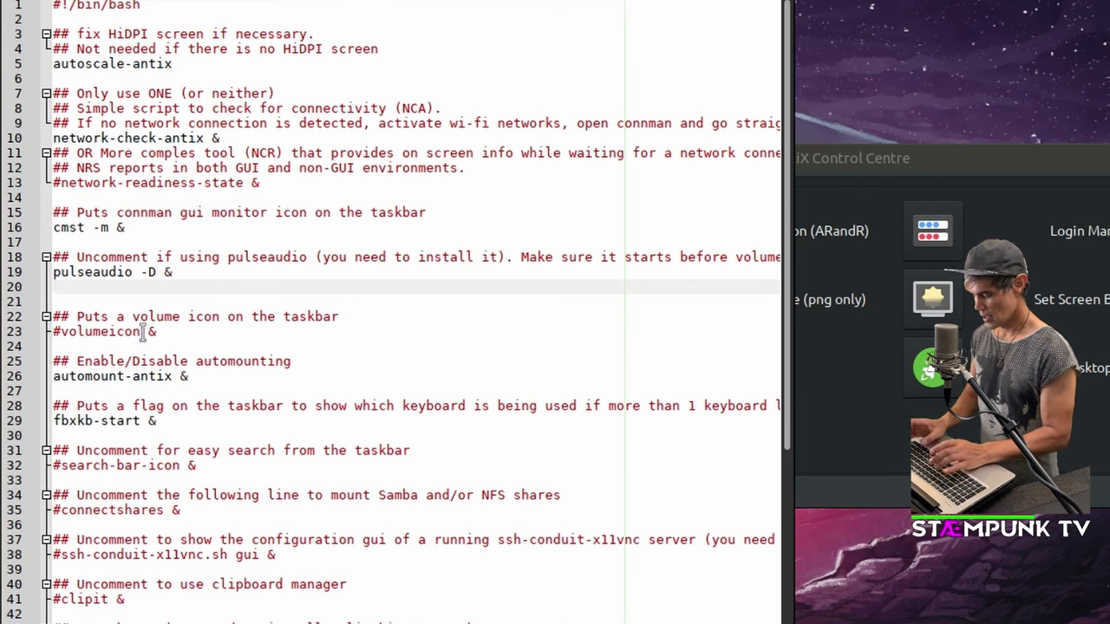
text(pasys)
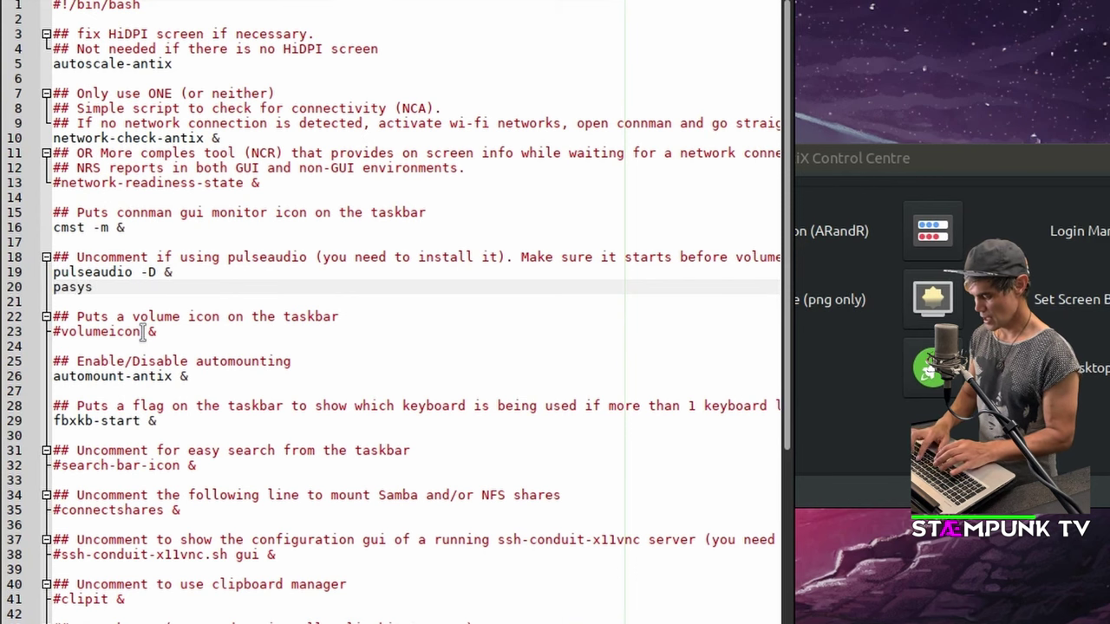
text(tray &)
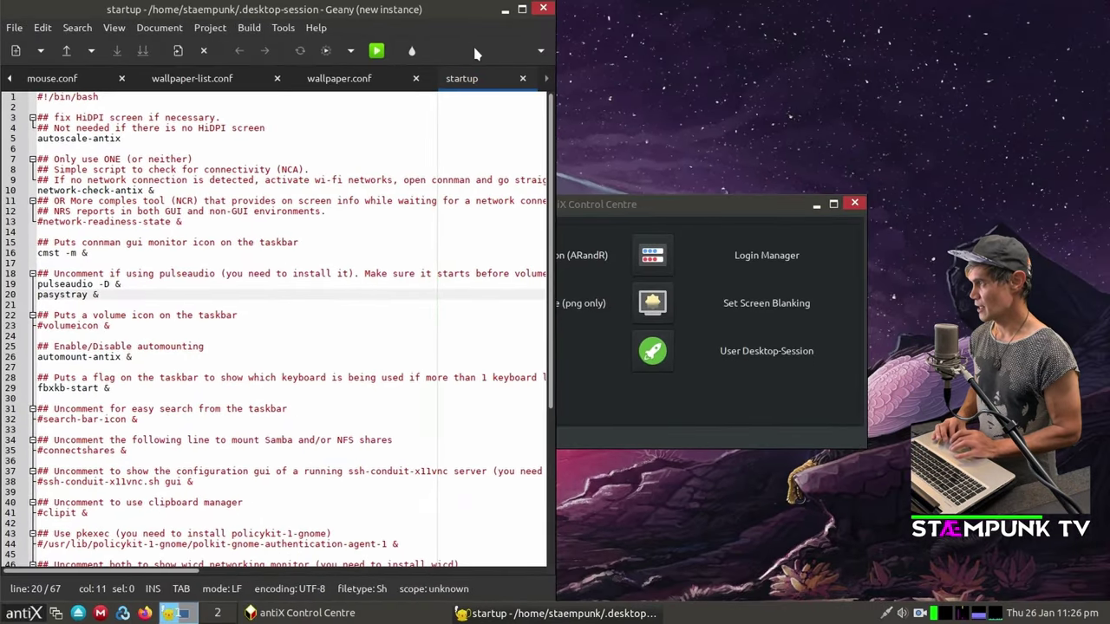
click(545, 7)
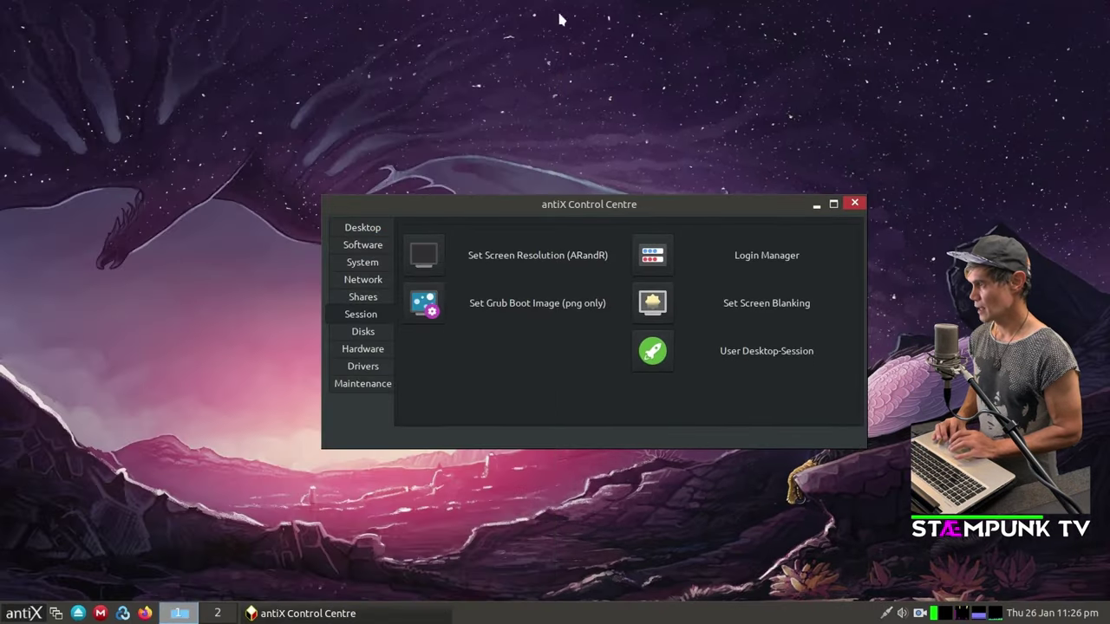
Close Control Centre and choose Restart Session from the desktop's Logout... options
click(853, 202)
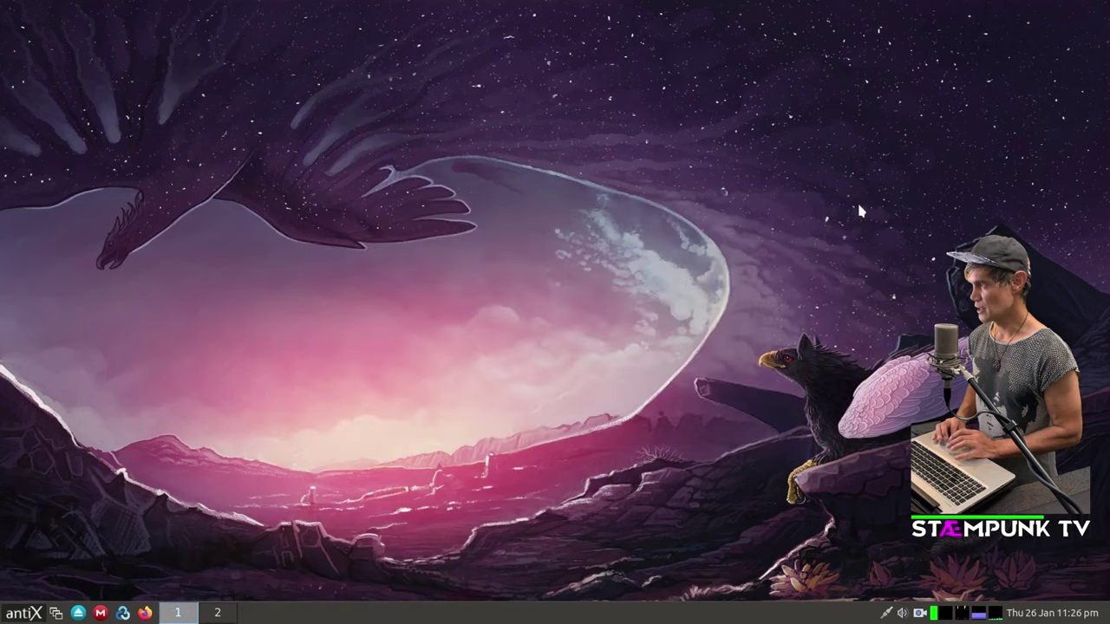
right_click(334, 278)
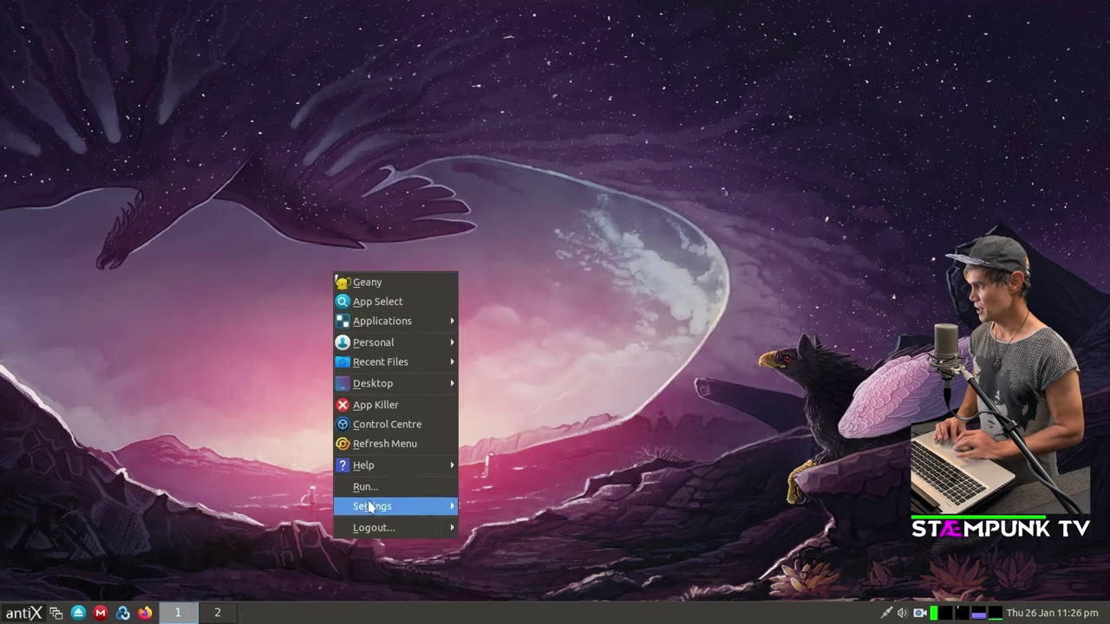
click(373, 527)
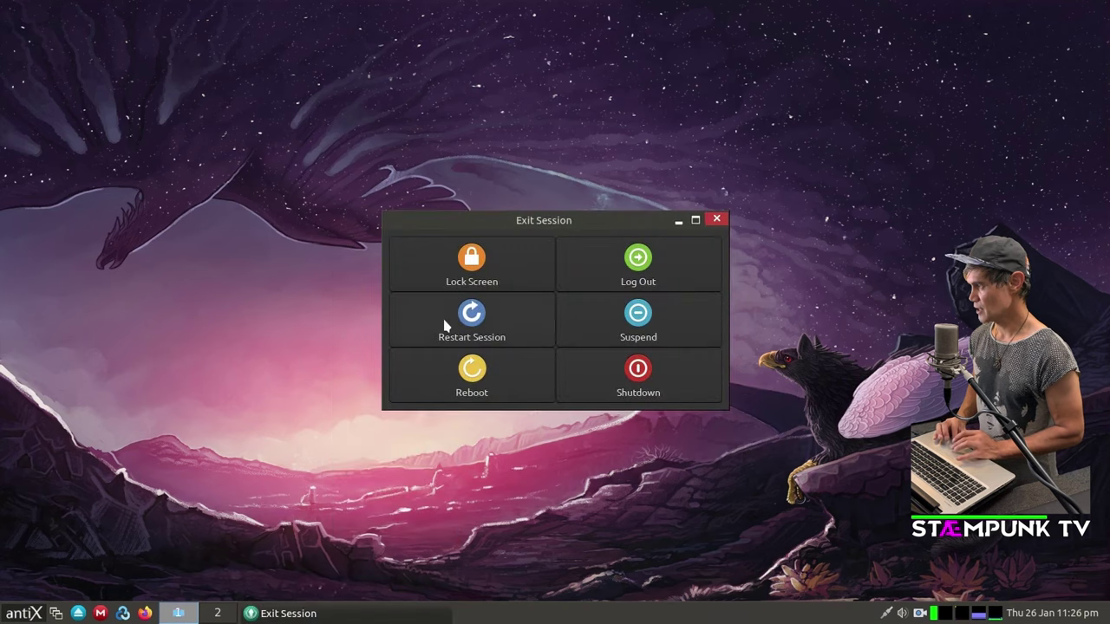
click(459, 319)
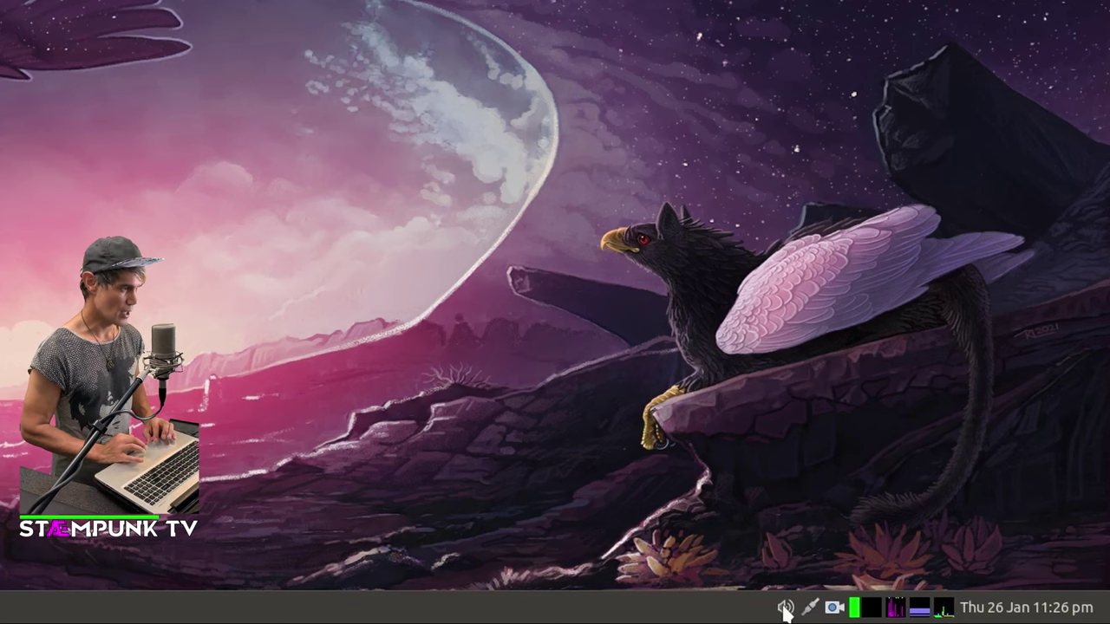
Check the PulseAudio tray menu, dismiss it, and bring up Logout... exit options to reboot
click(784, 610)
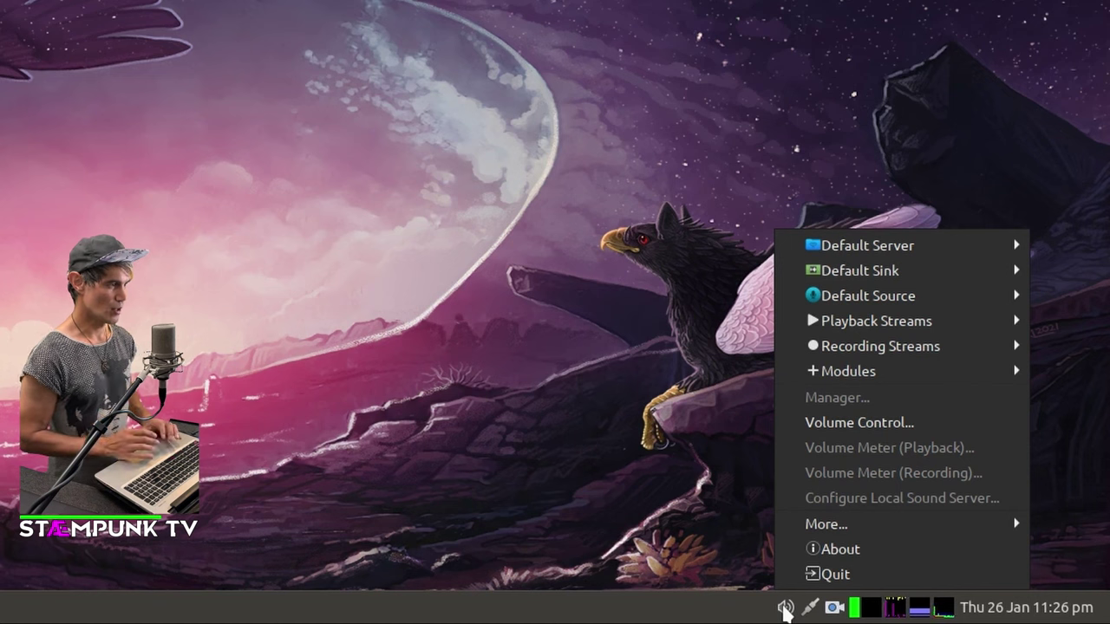
click(395, 237)
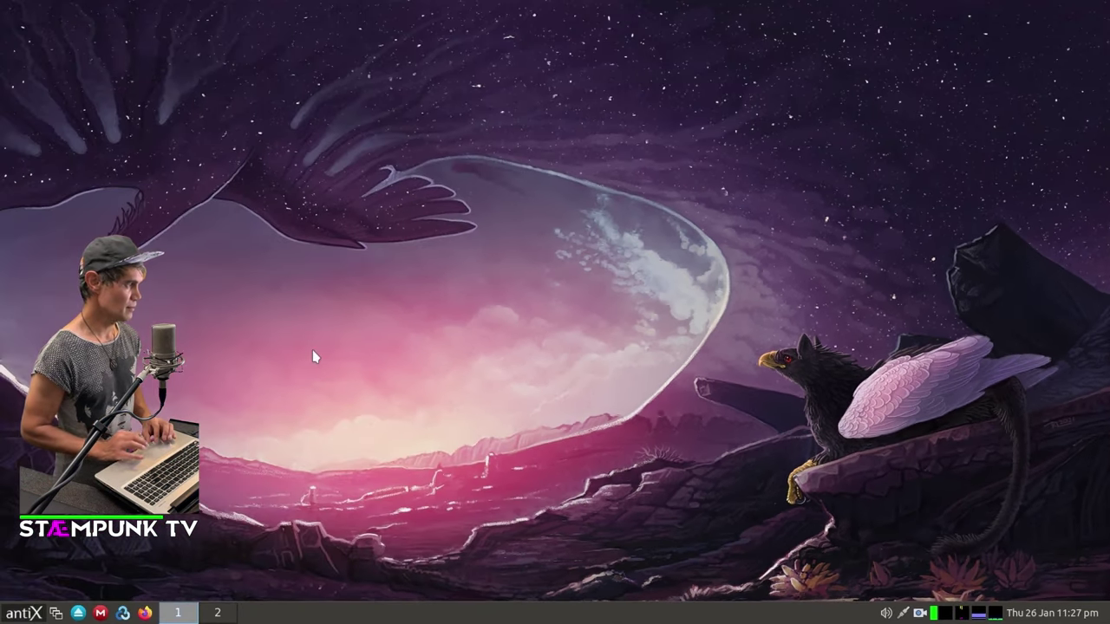
right_click(313, 353)
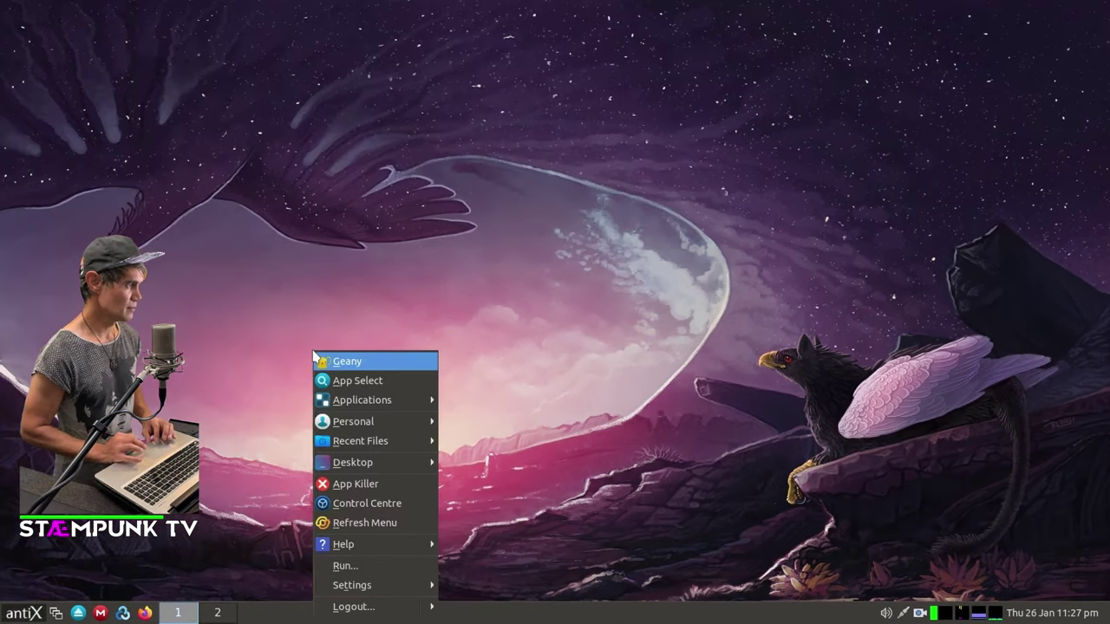
click(390, 610)
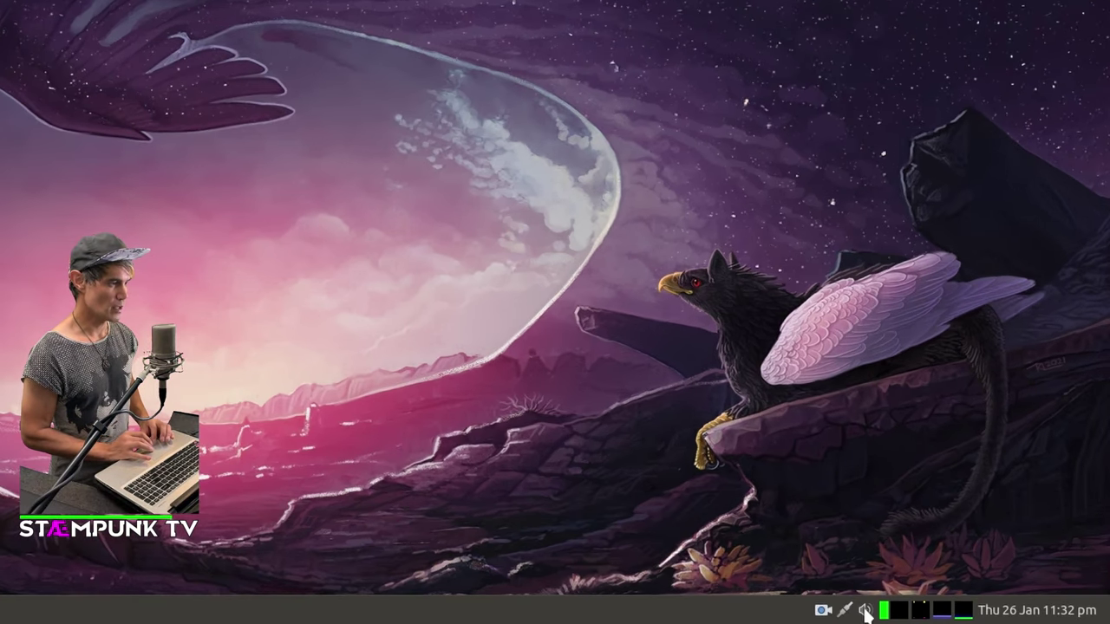
Open Volume Control from the tray, review its Output Devices and Input Devices tabs, then close it
click(866, 611)
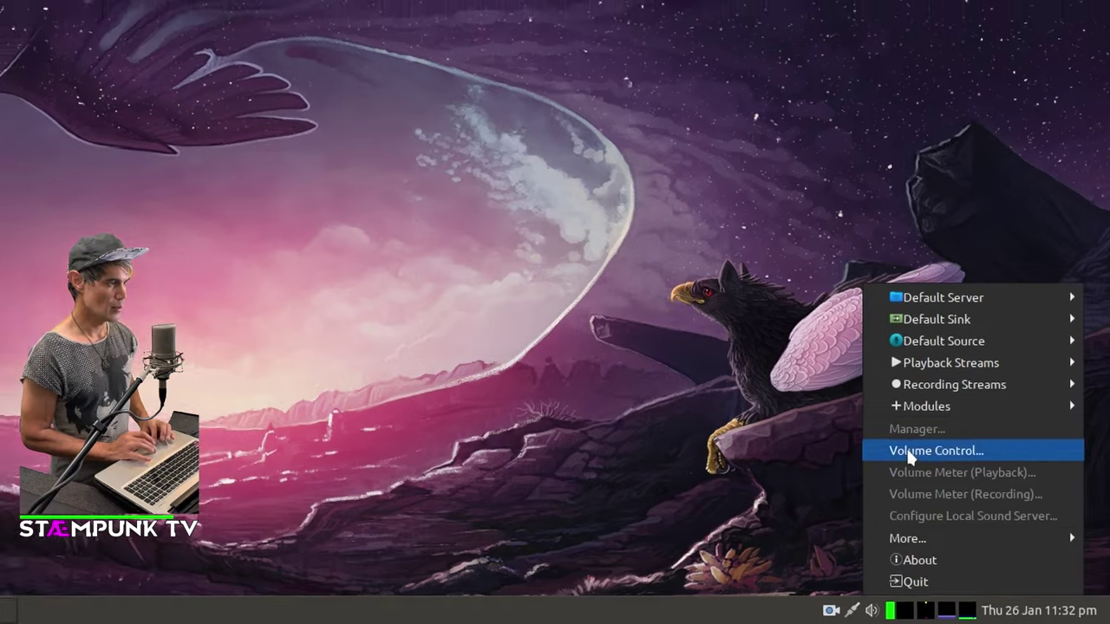
click(910, 446)
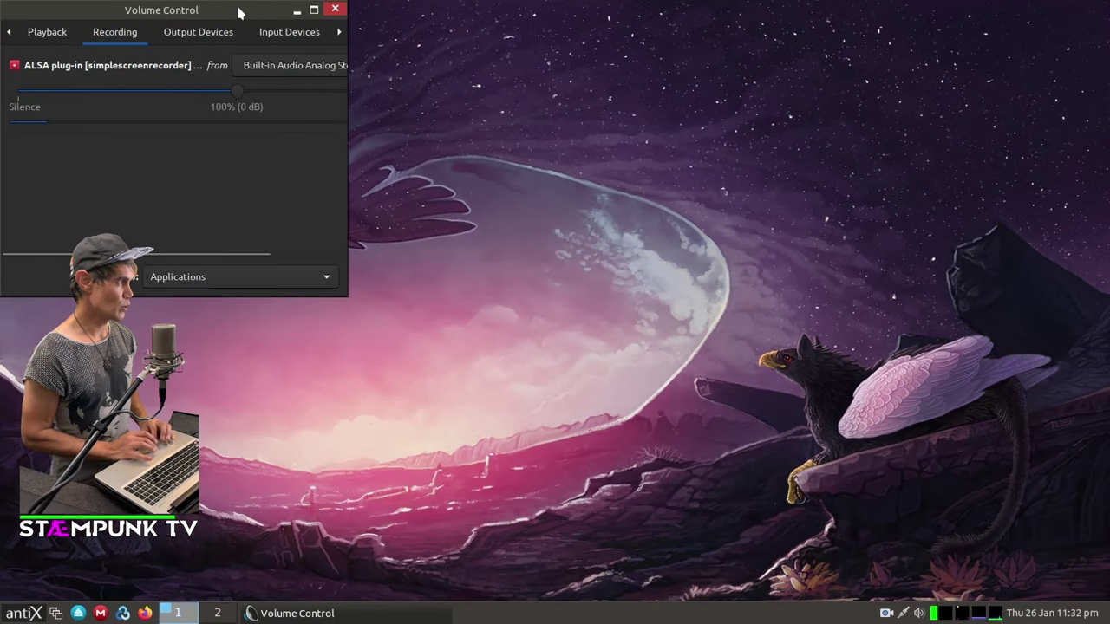
drag(241, 12, 503, 15)
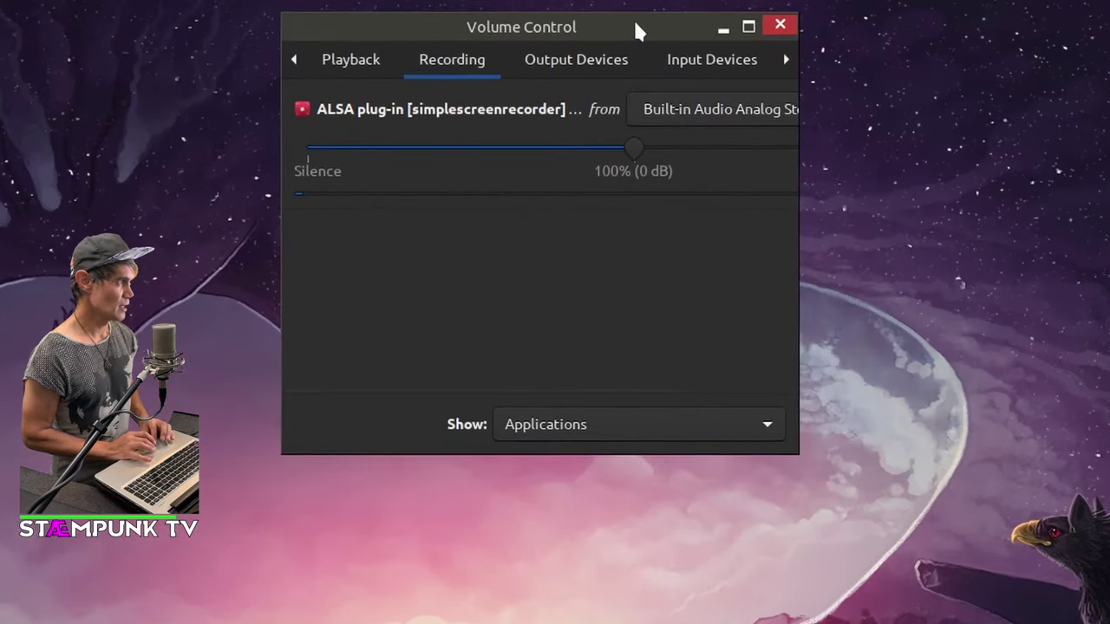
click(579, 66)
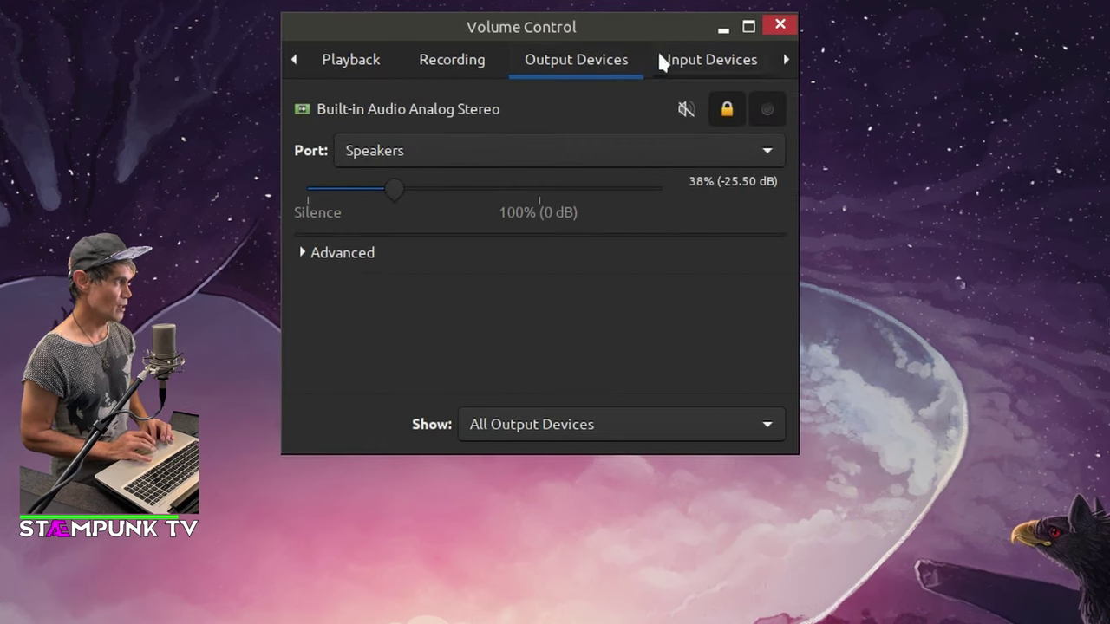
click(713, 68)
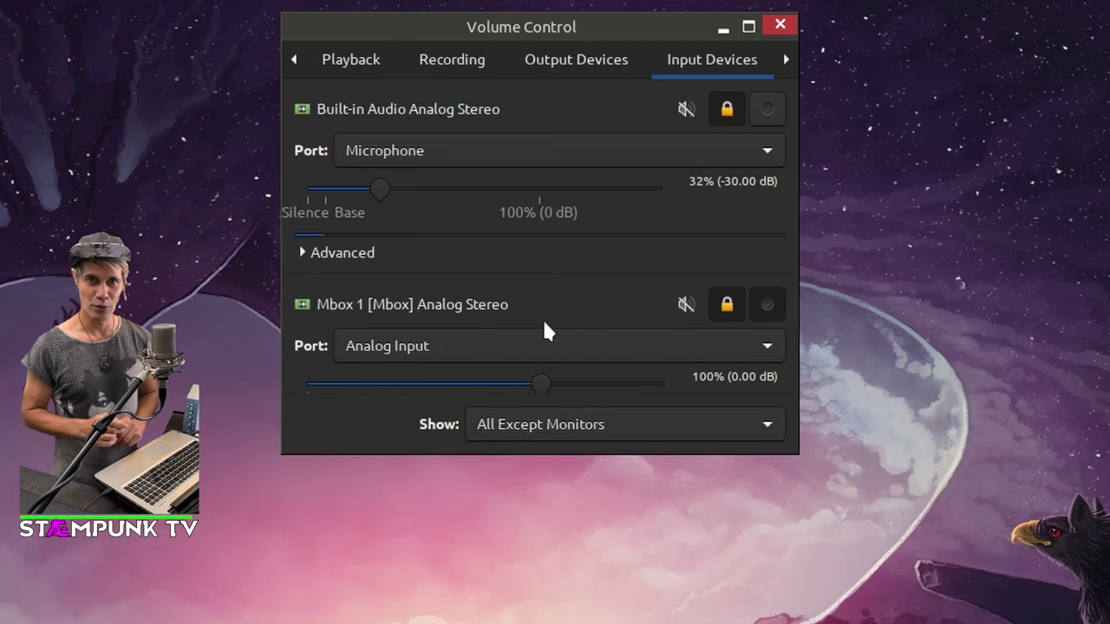
key(ctrl+Page_Up)
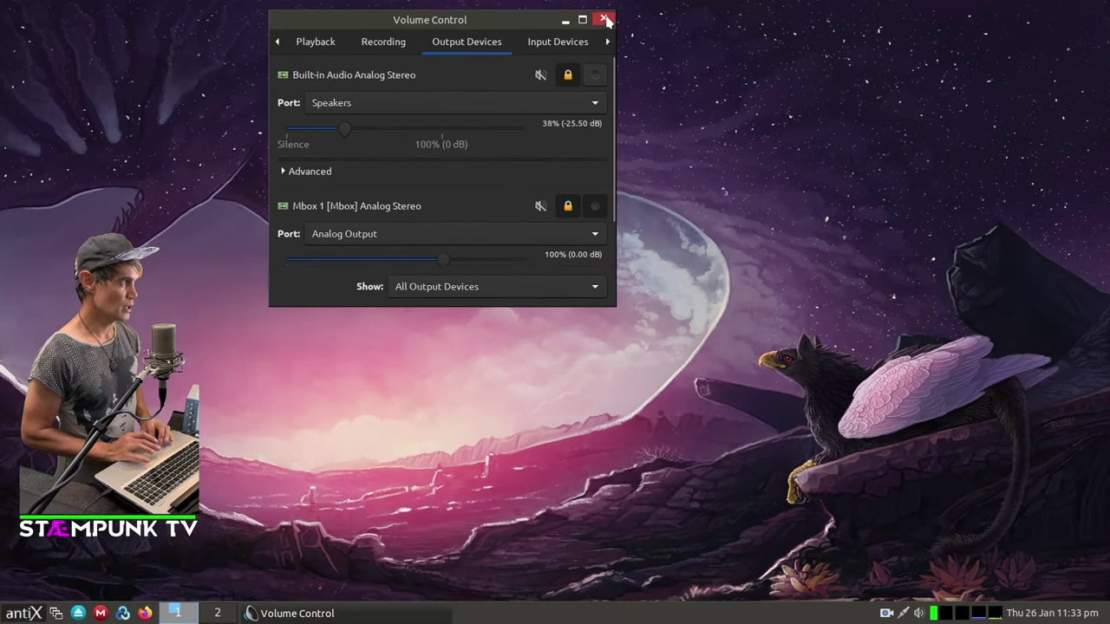
click(604, 19)
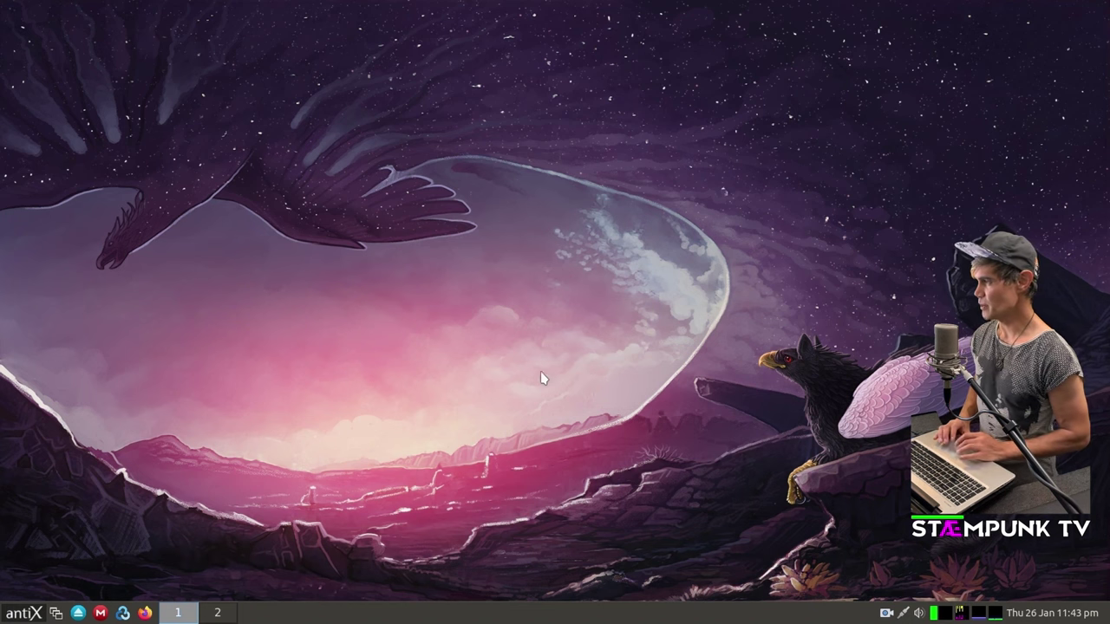
Launch Synaptic from Control Centre's Software section, entering the administrator password
right_click(262, 202)
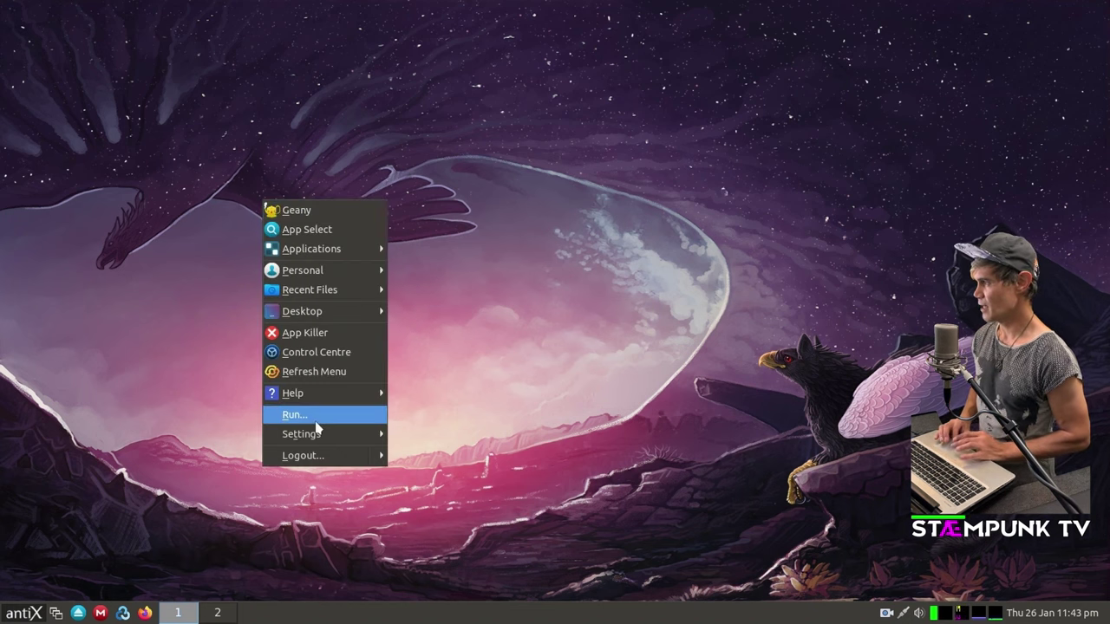
click(317, 352)
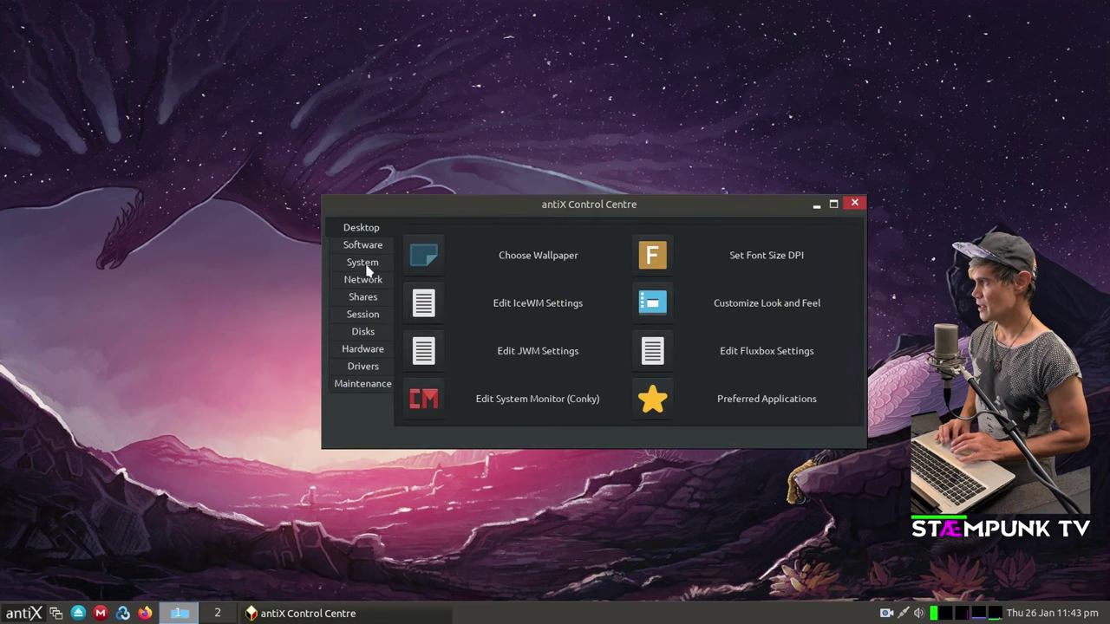
click(368, 248)
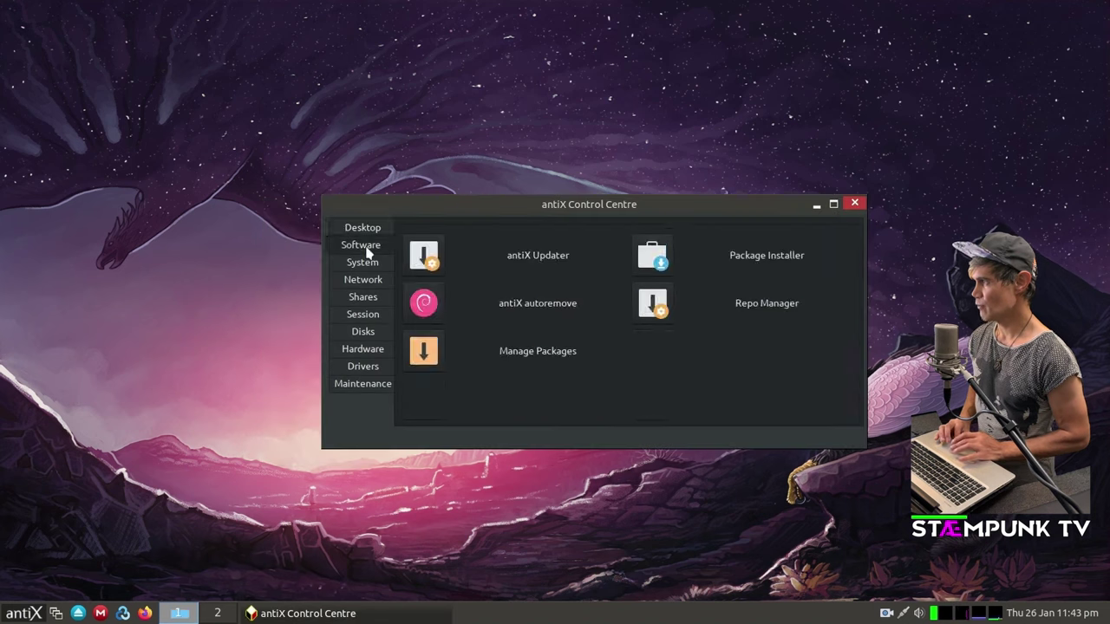
click(429, 356)
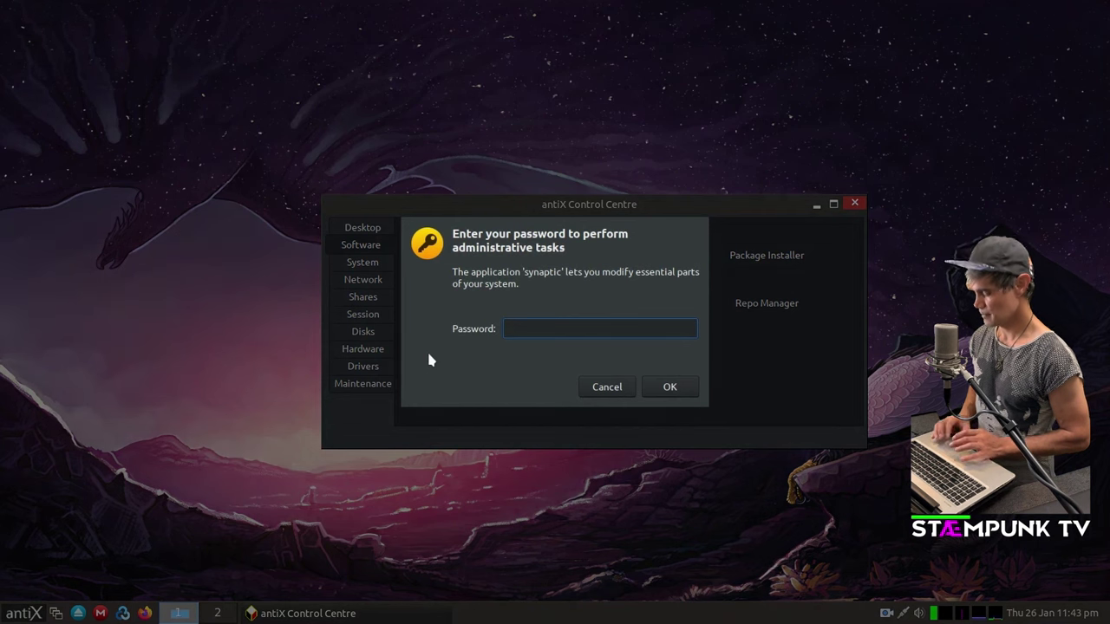
text(*******)
key(Return)
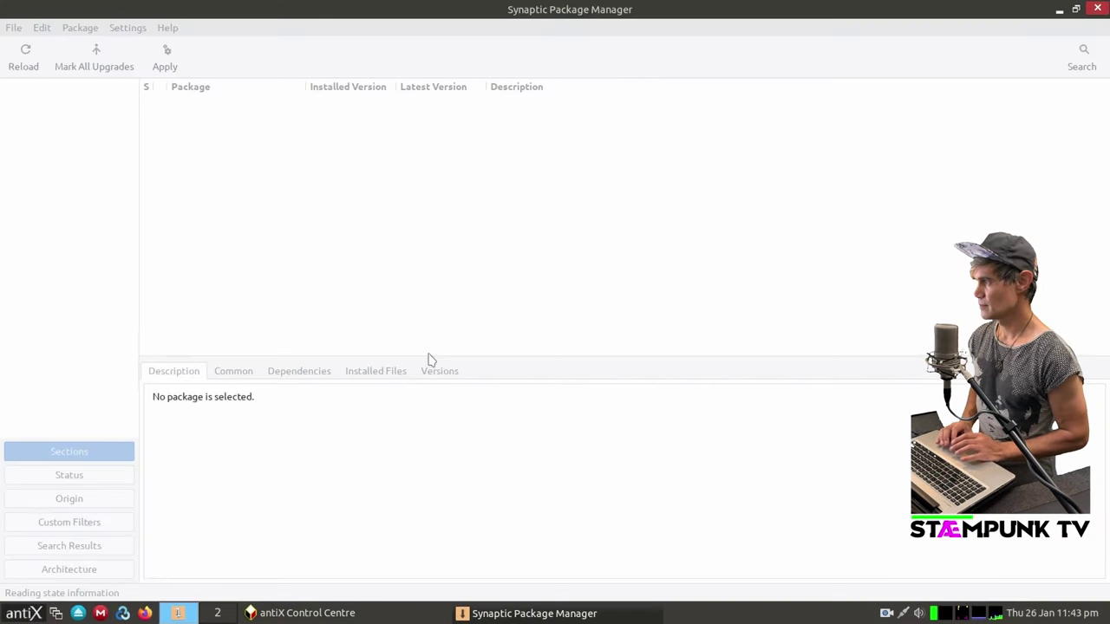
Search Synaptic for bleachbit, mark and apply its installation, then close Synaptic
click(1082, 53)
text(ble)
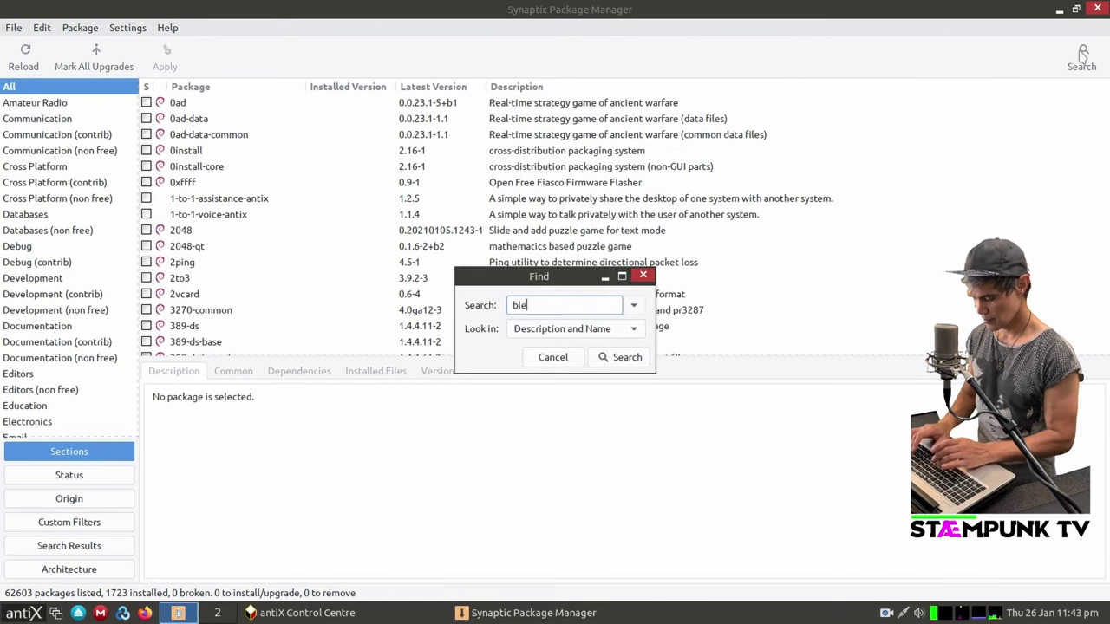
text(achbit)
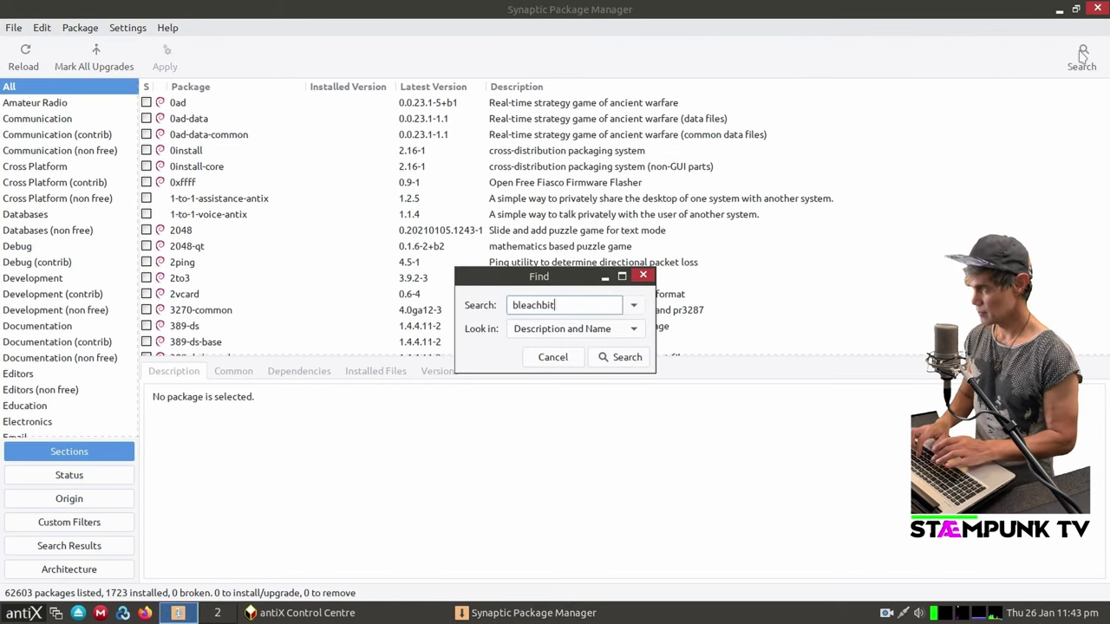
key(Return)
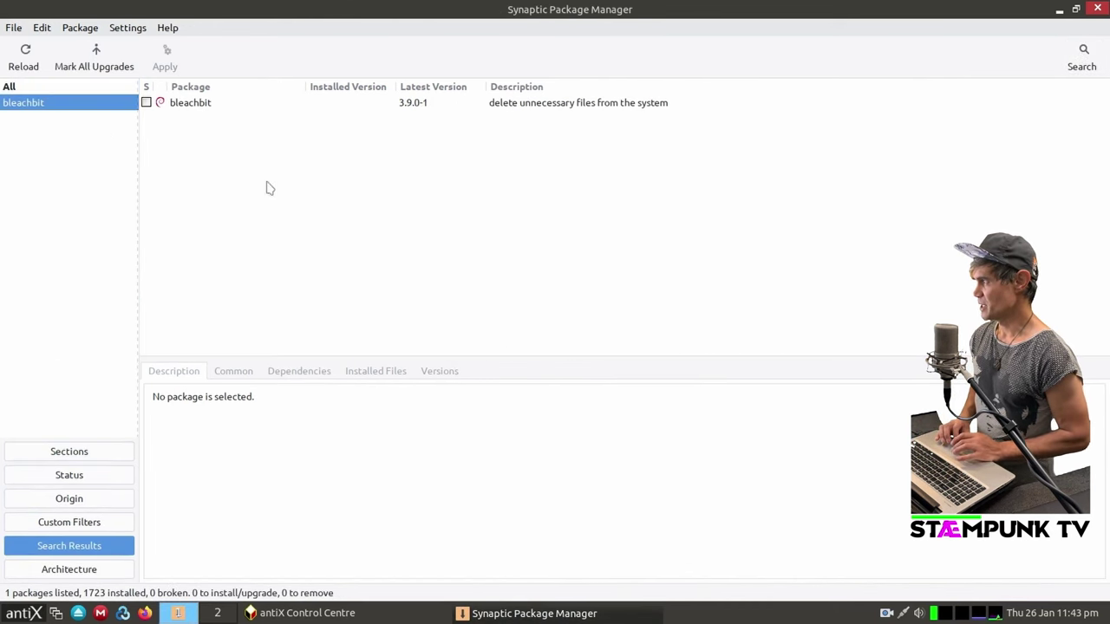
click(147, 103)
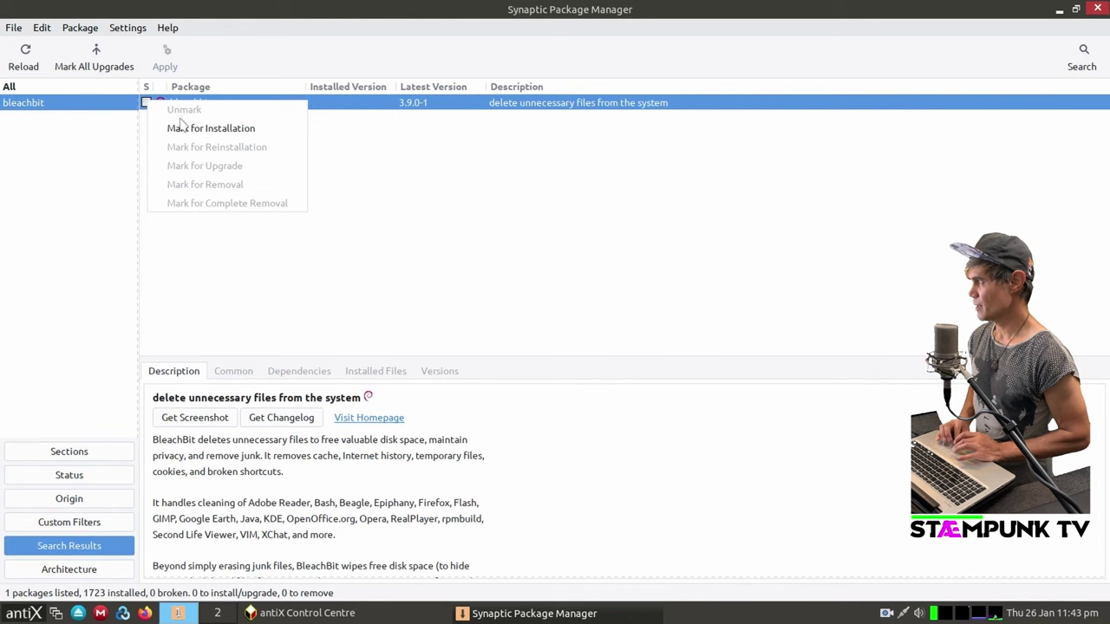
click(183, 129)
click(165, 54)
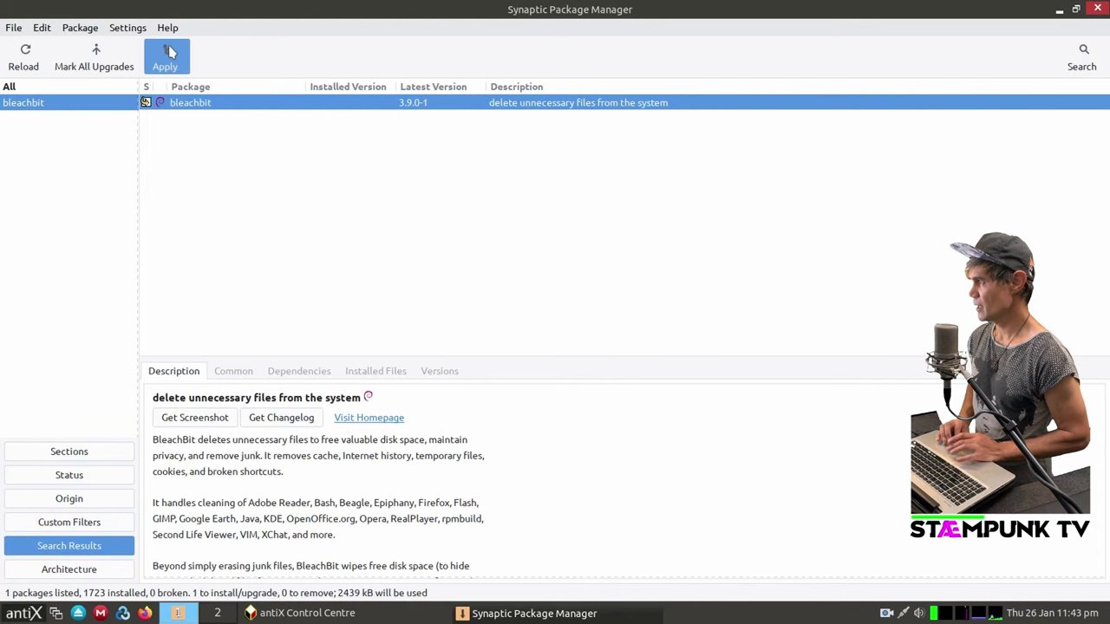
click(755, 454)
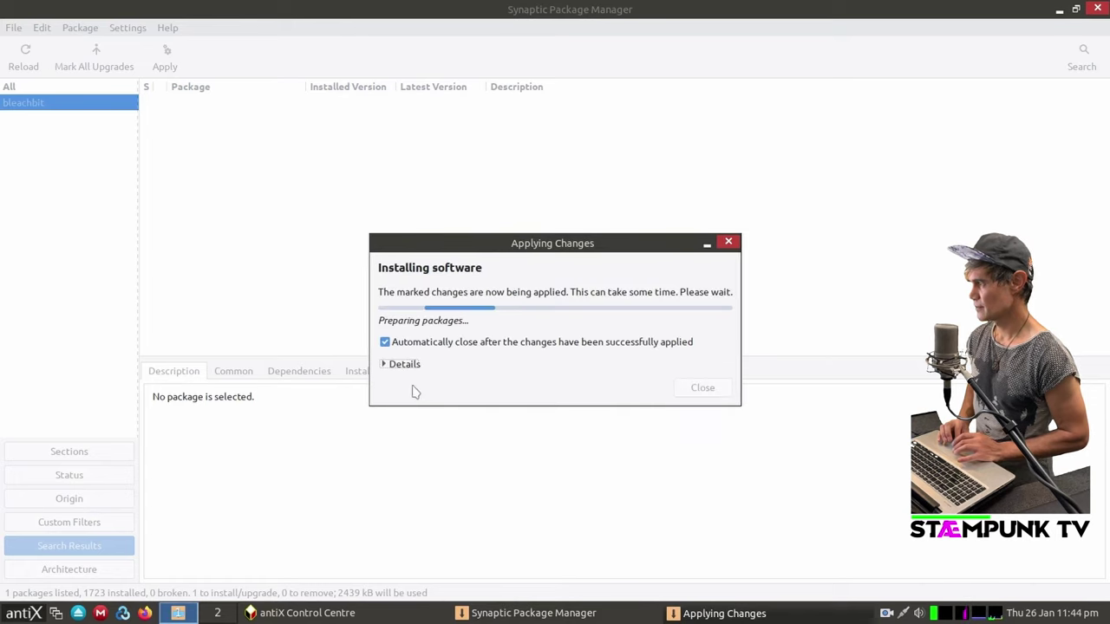
click(384, 365)
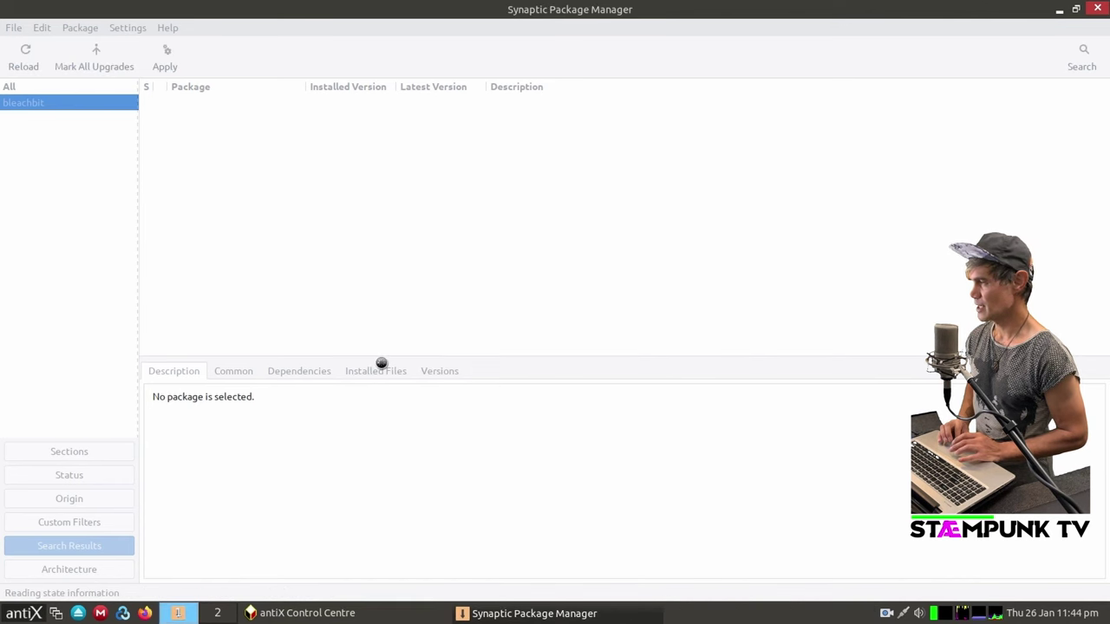
click(1098, 10)
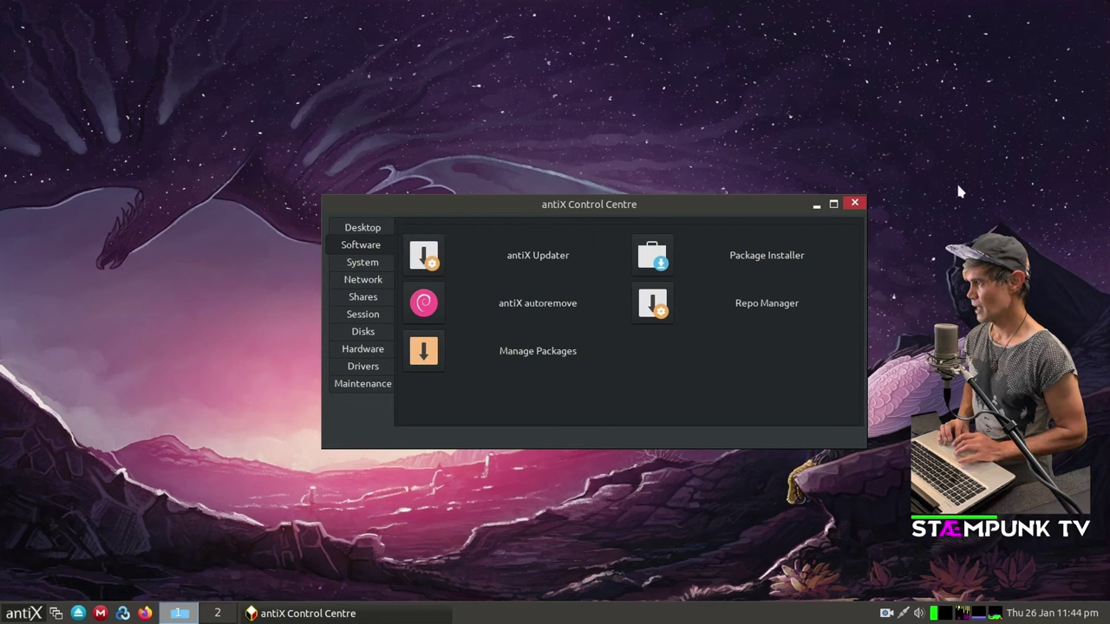
Close the Control Centre and show the start menu's Applications > System list with BleachBit (as root)
click(853, 204)
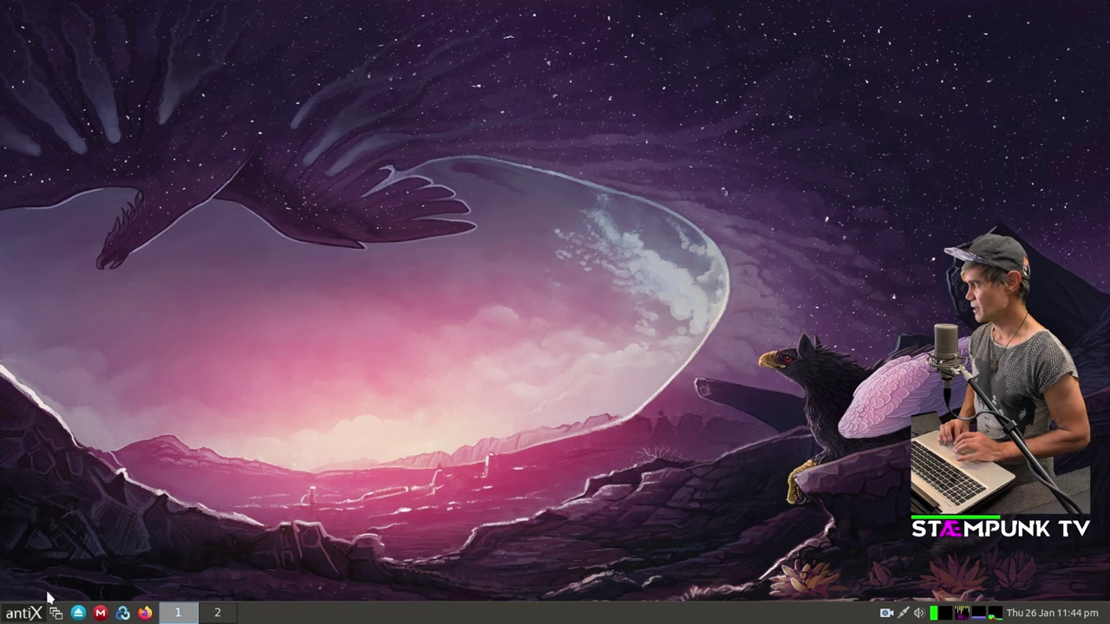
click(19, 616)
mouse_move(50, 390)
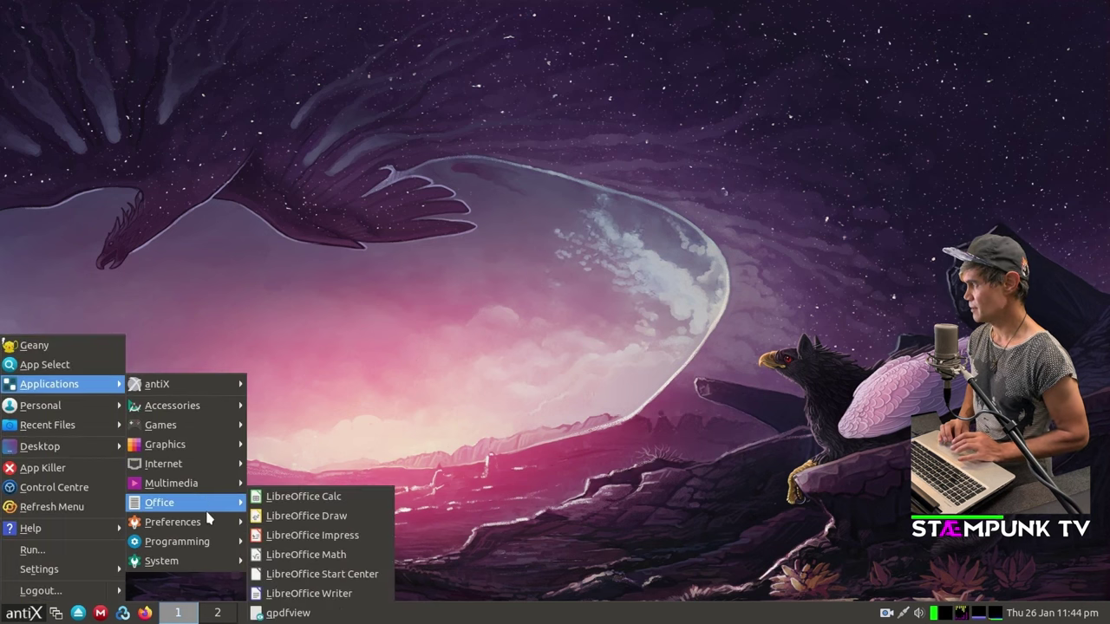
mouse_move(203, 562)
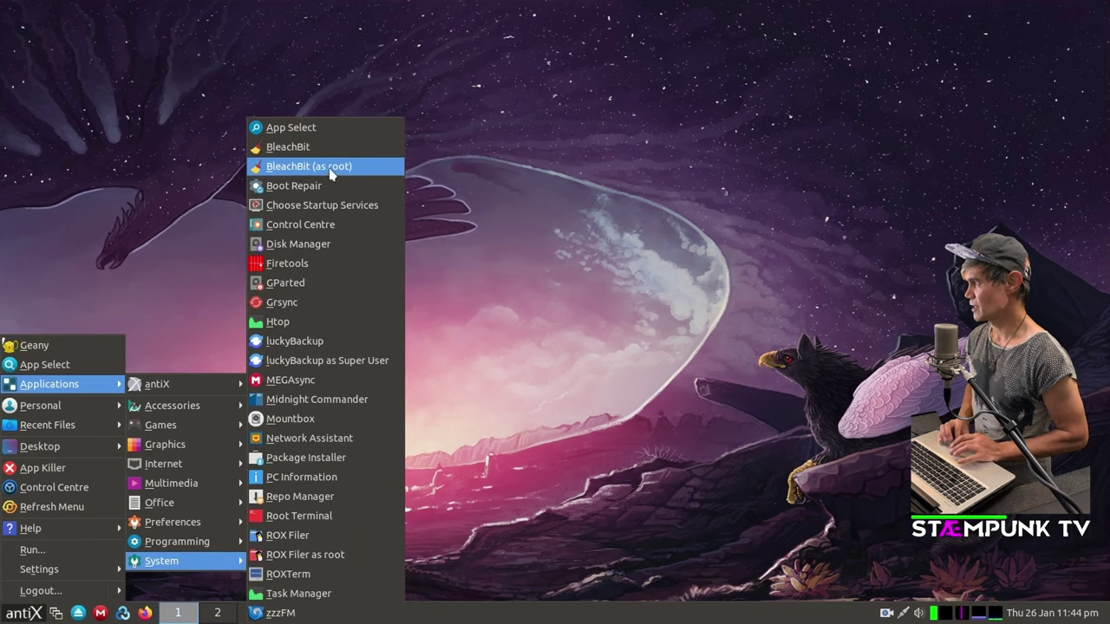
Launch BleachBit as root and add /mnt/DATA to the Drives list for free-space overwriting
click(348, 149)
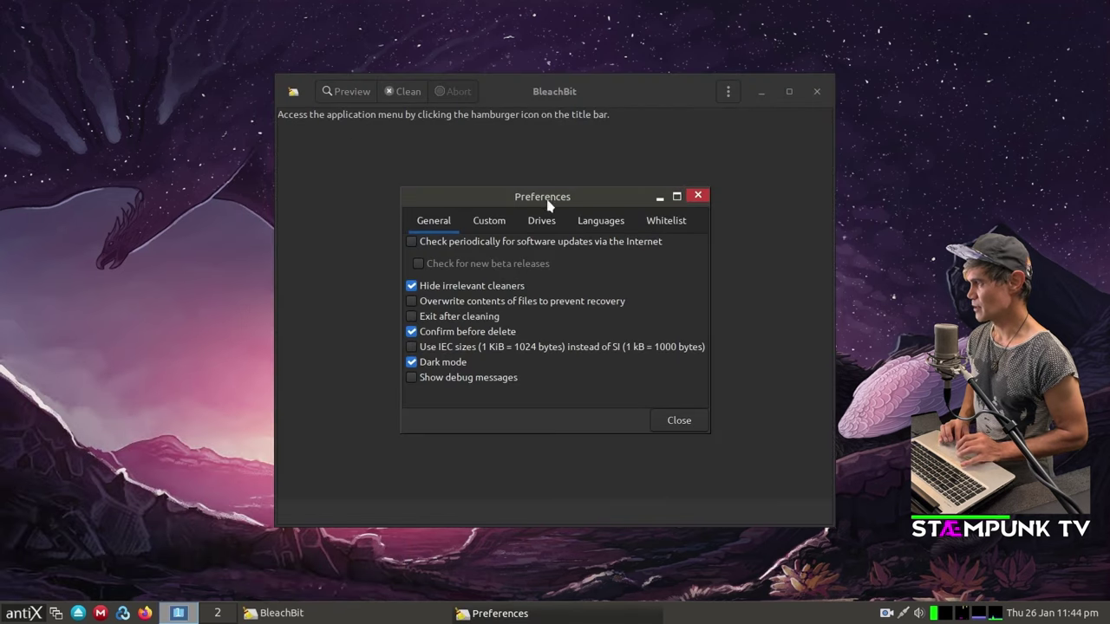
click(542, 223)
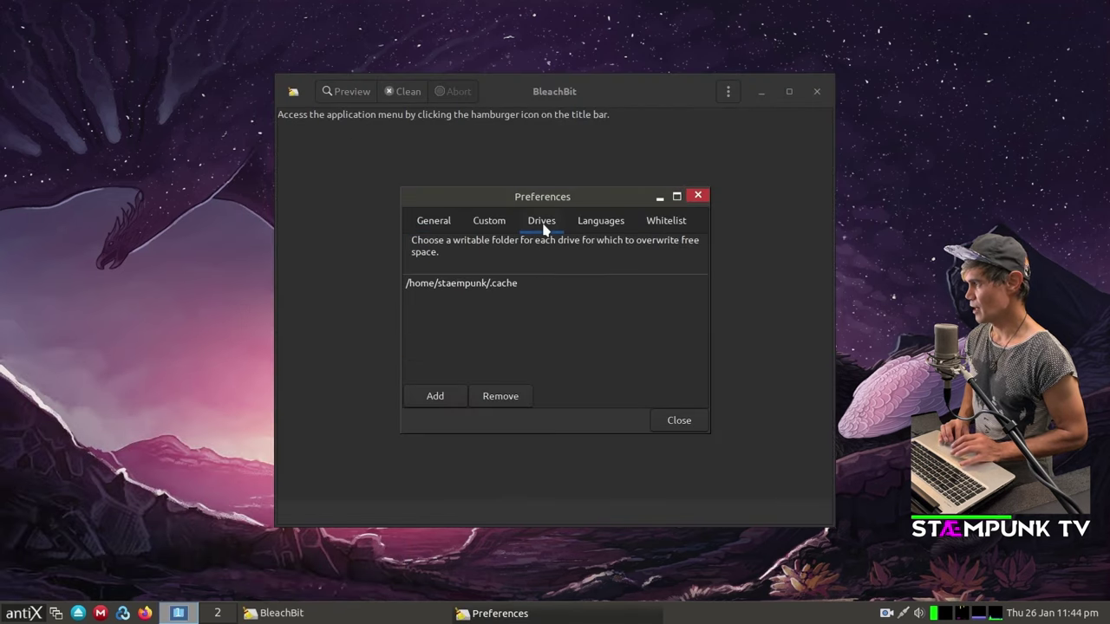
click(433, 399)
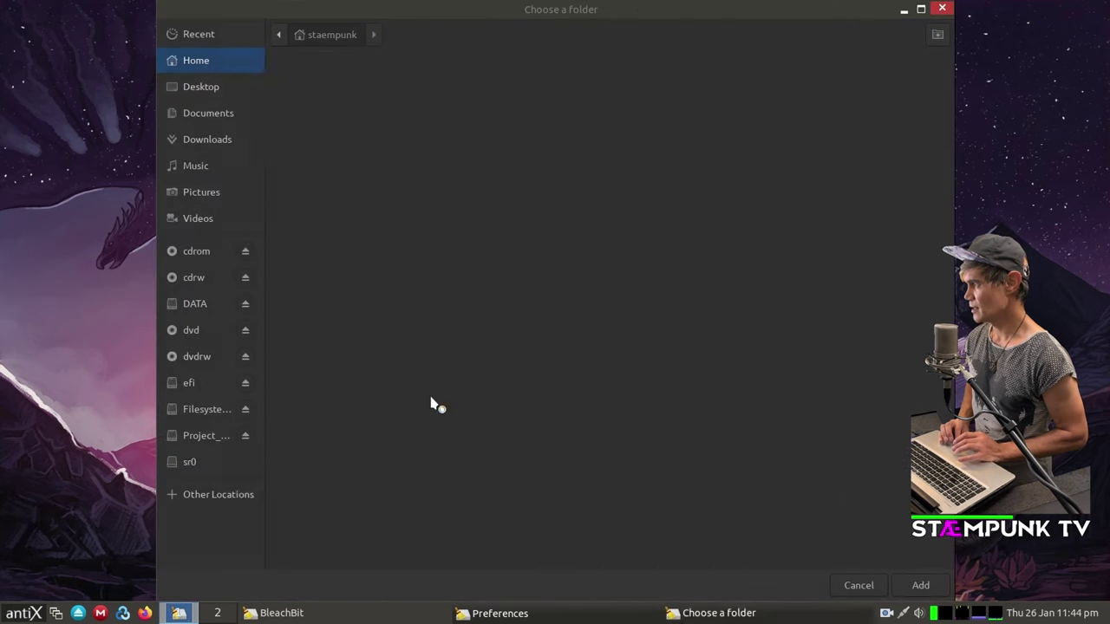
click(199, 305)
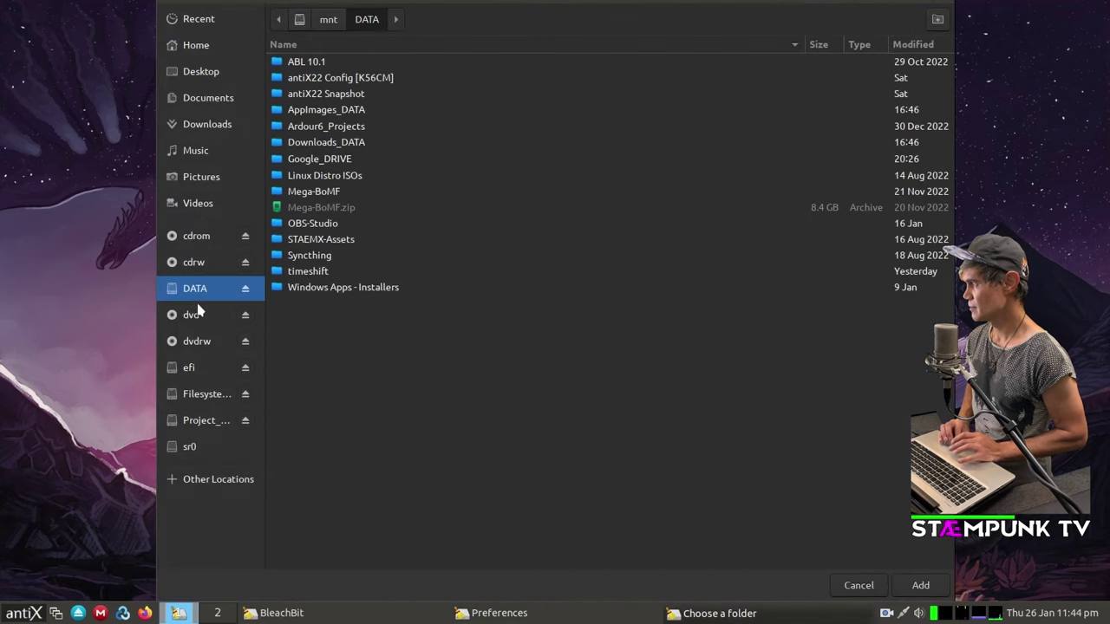
click(911, 585)
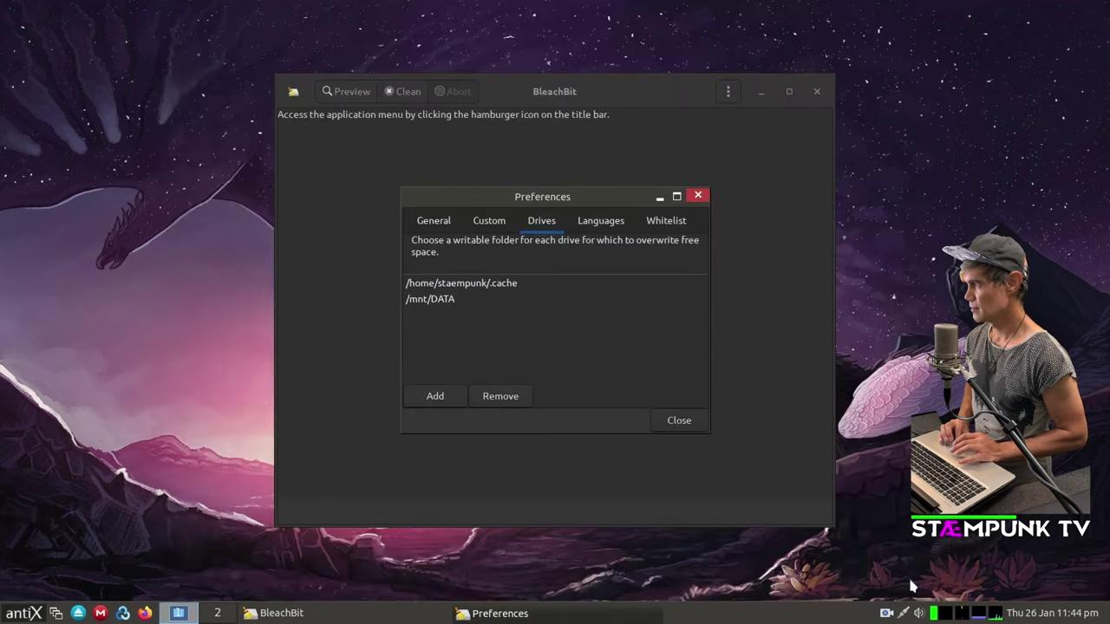
Add /mnt/Project_SSD to the Drives list as well and close Preferences
click(435, 396)
click(201, 421)
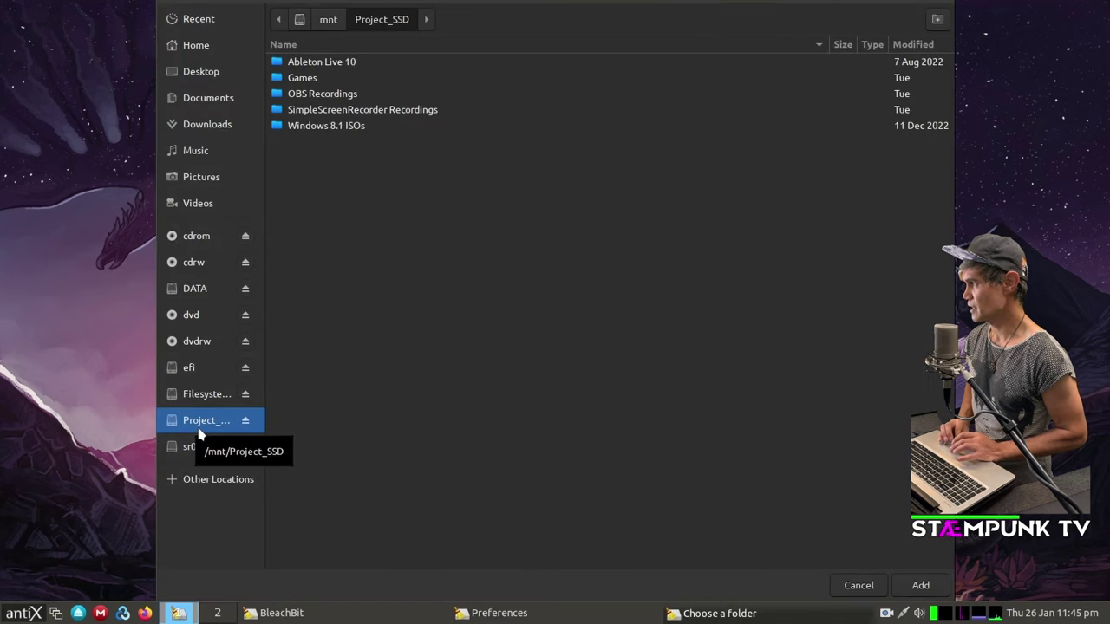
click(921, 585)
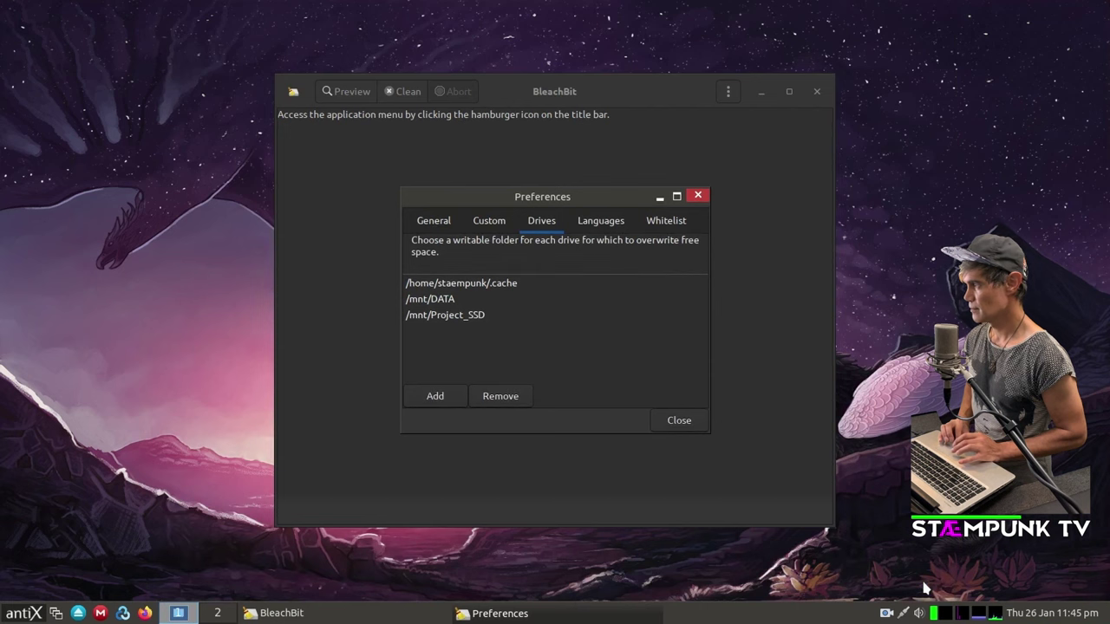
click(679, 421)
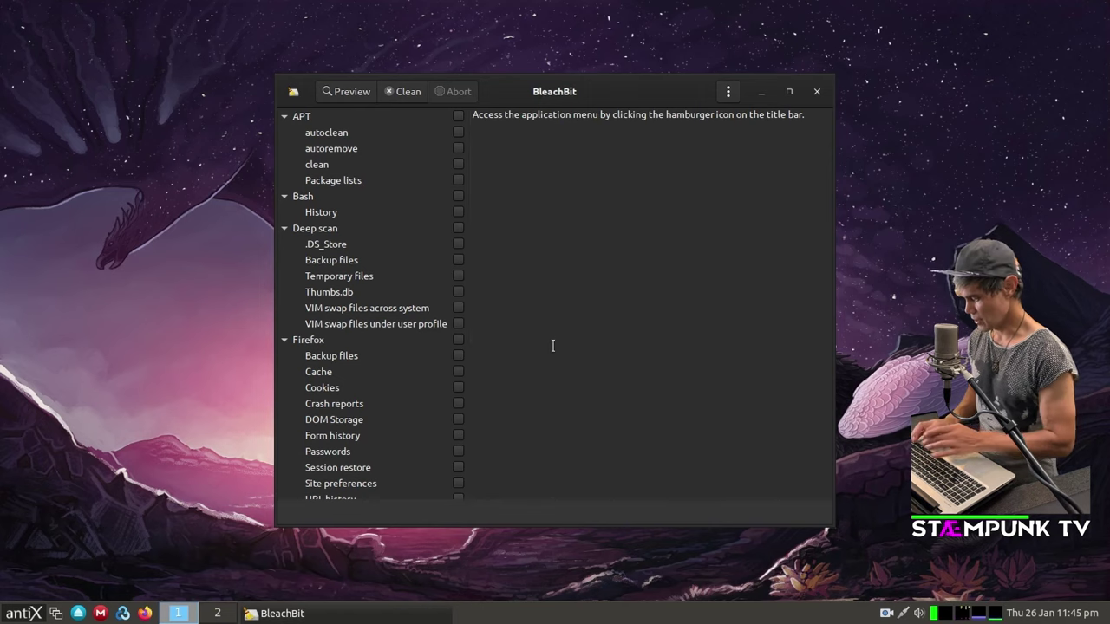
Maximize BleachBit and tick Deep scan temporary files and Thumbs.db, accepting the slow-option warnings
click(789, 92)
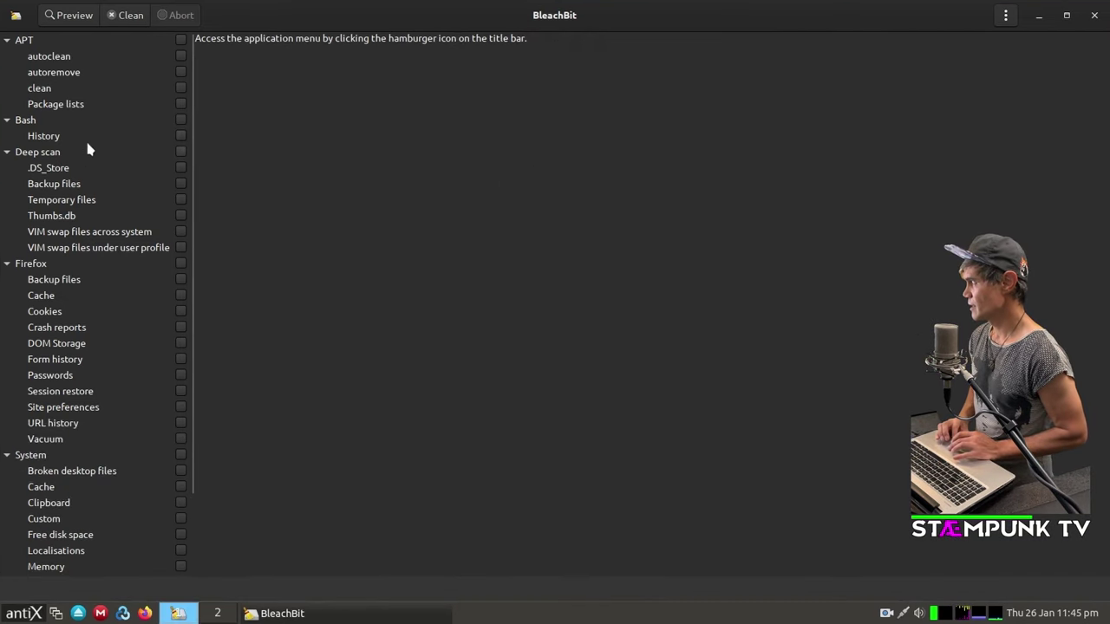
click(181, 200)
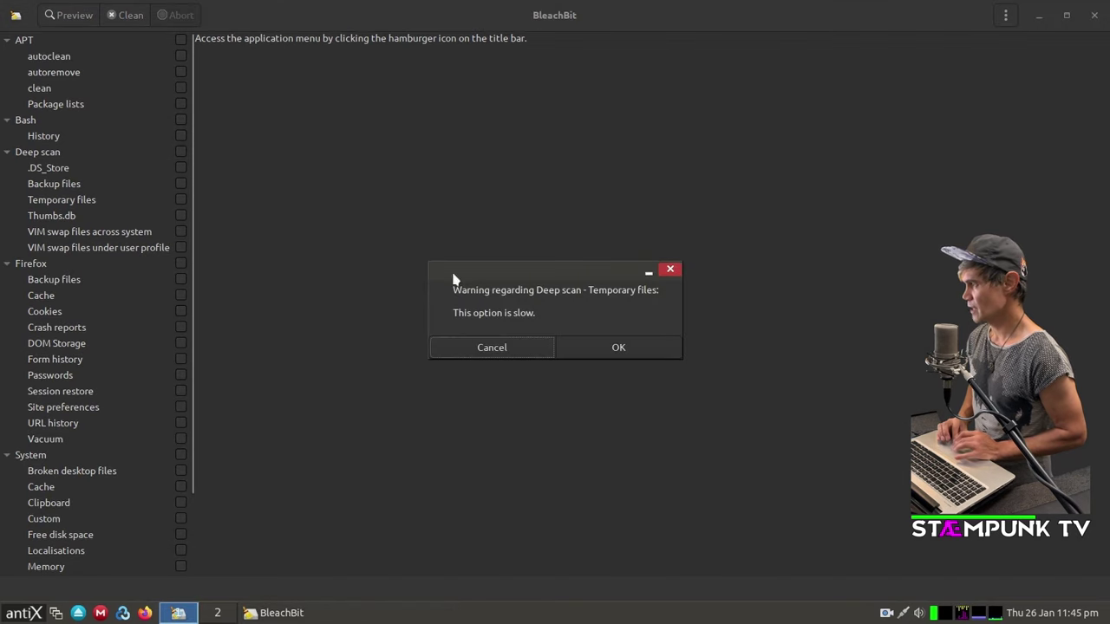
click(579, 347)
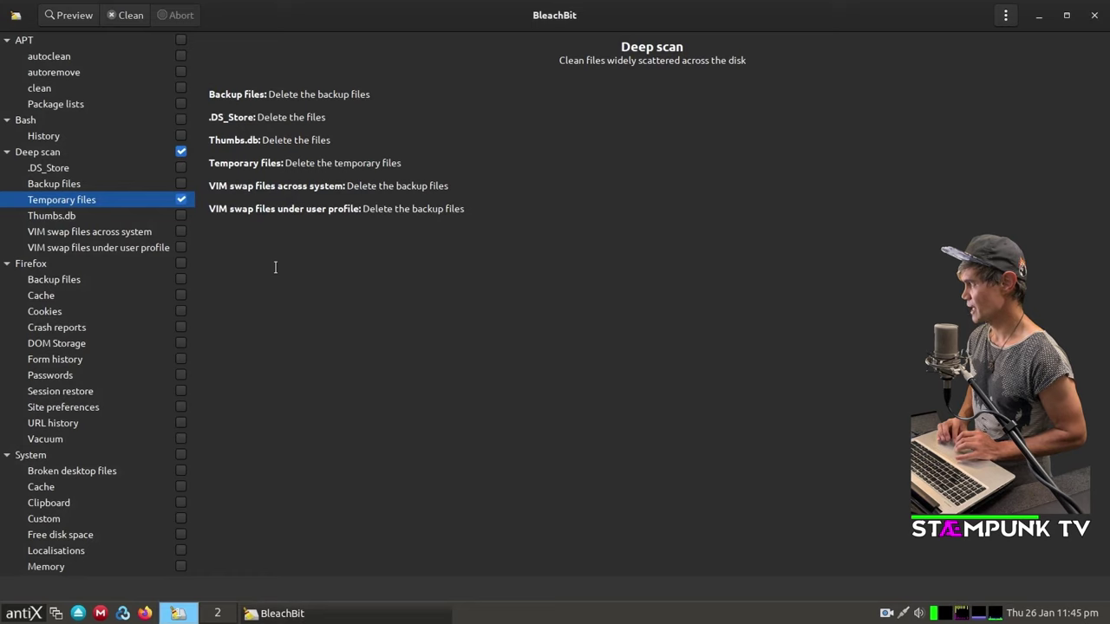
click(181, 215)
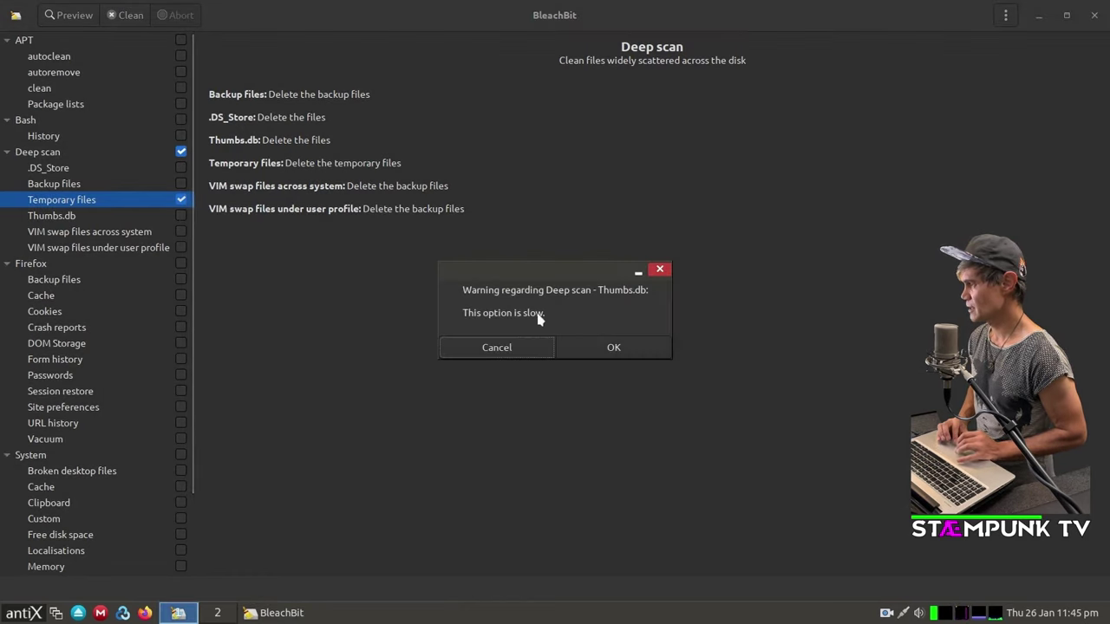
click(604, 347)
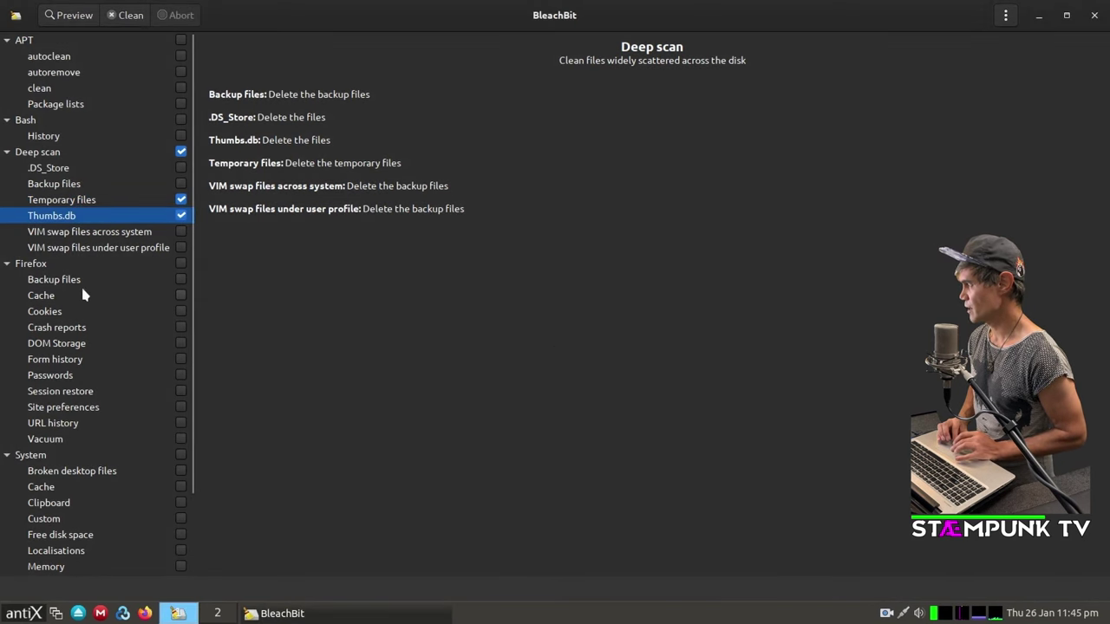
Tick Firefox cache, System broken desktop files, cache, Rubbish Bin, temporary files, and Thumbnails cache
click(181, 296)
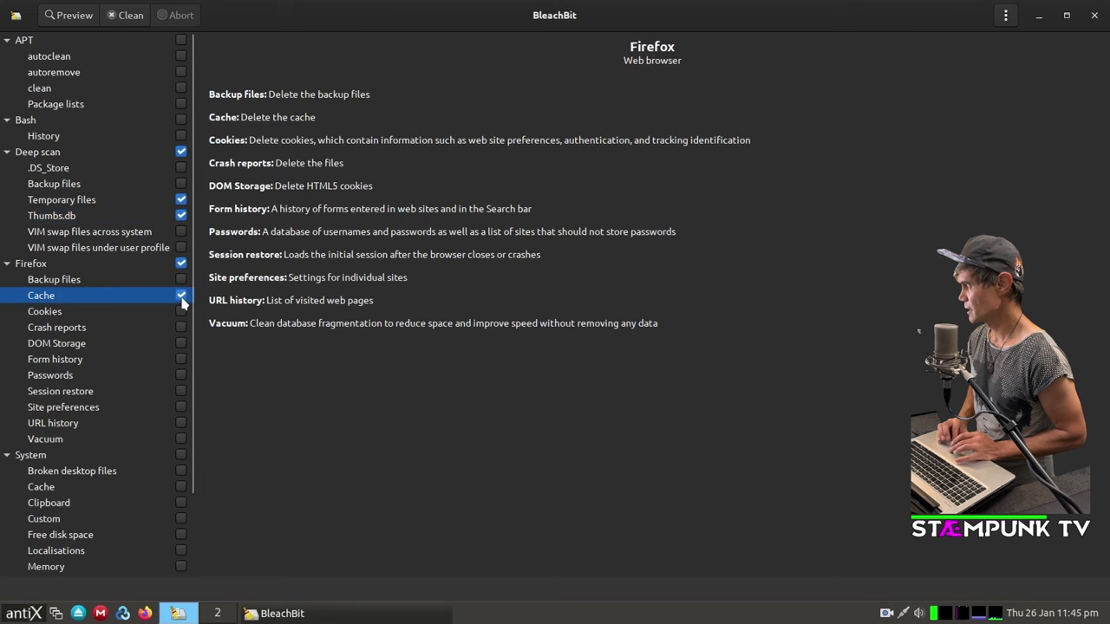
scroll(162, 389, down, 2)
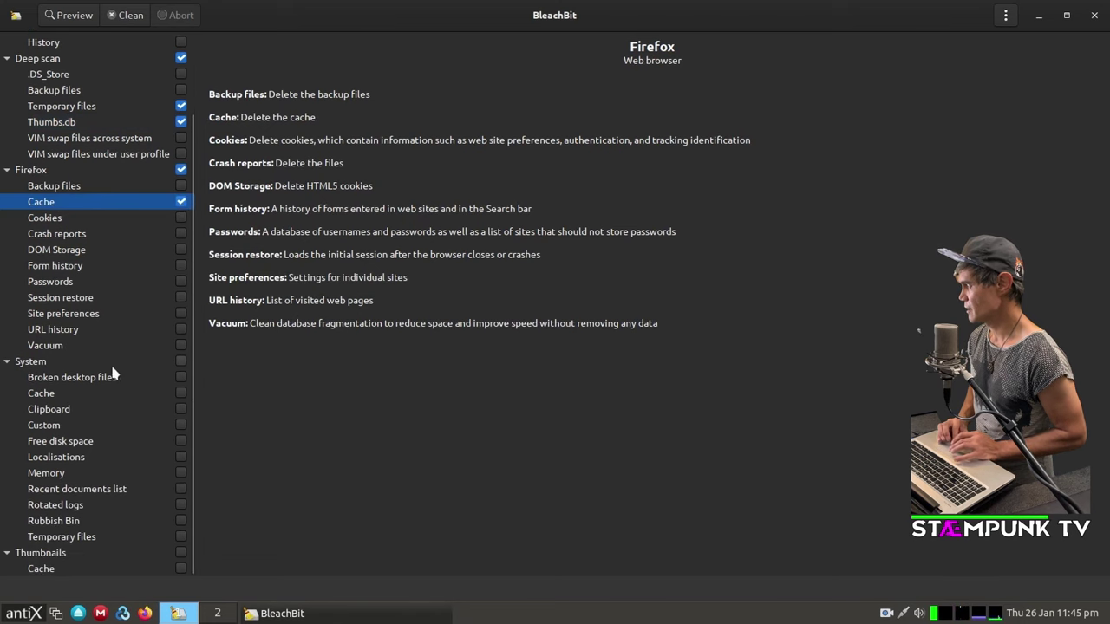
click(181, 379)
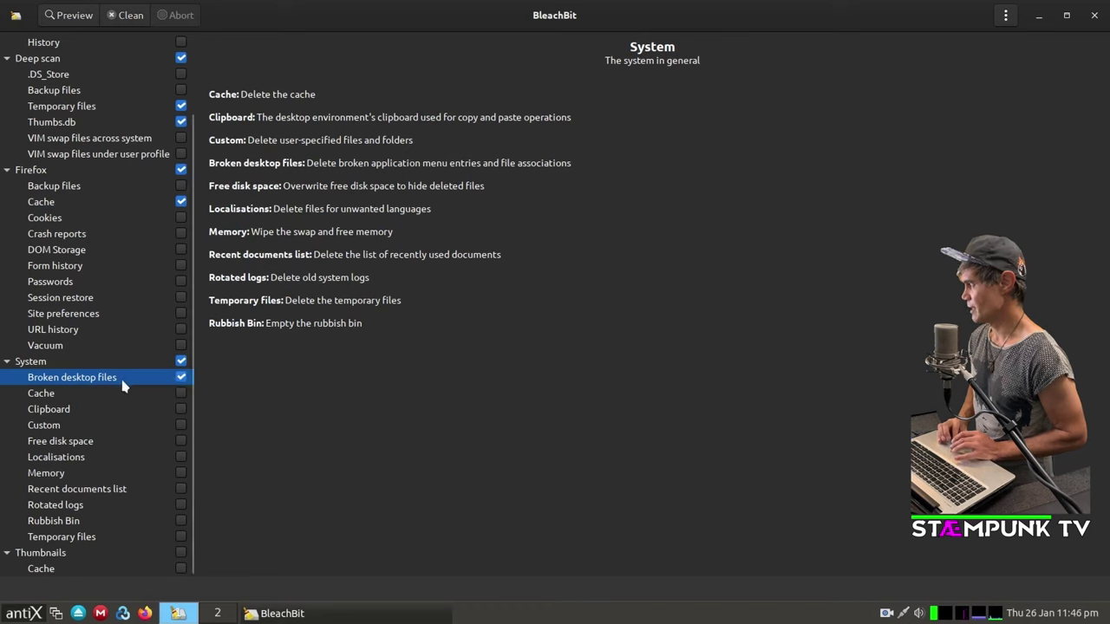
click(181, 395)
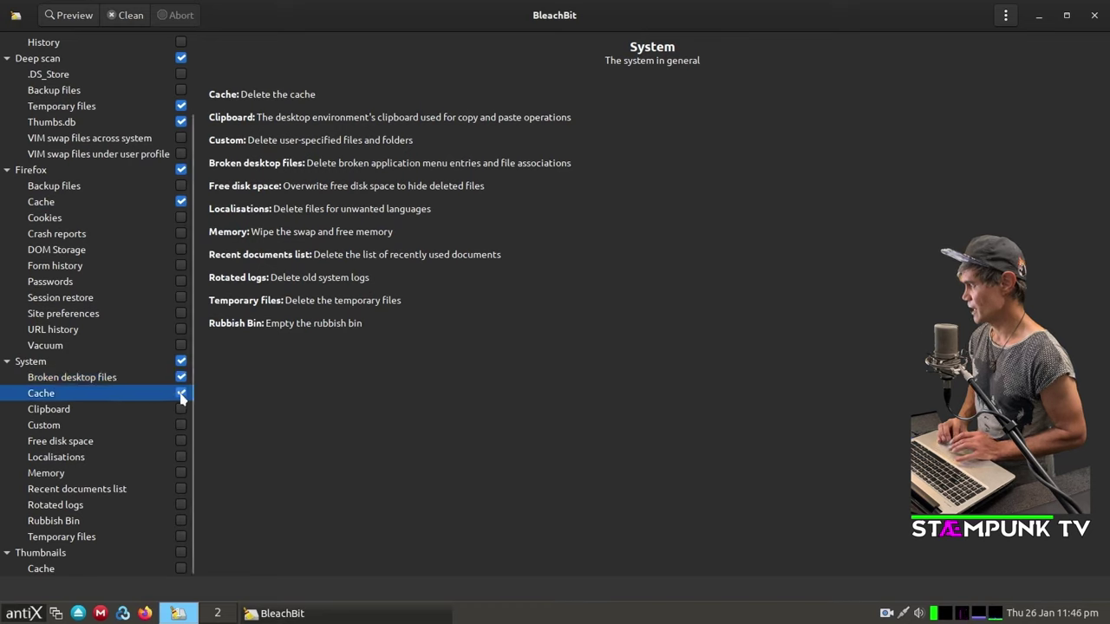
click(181, 521)
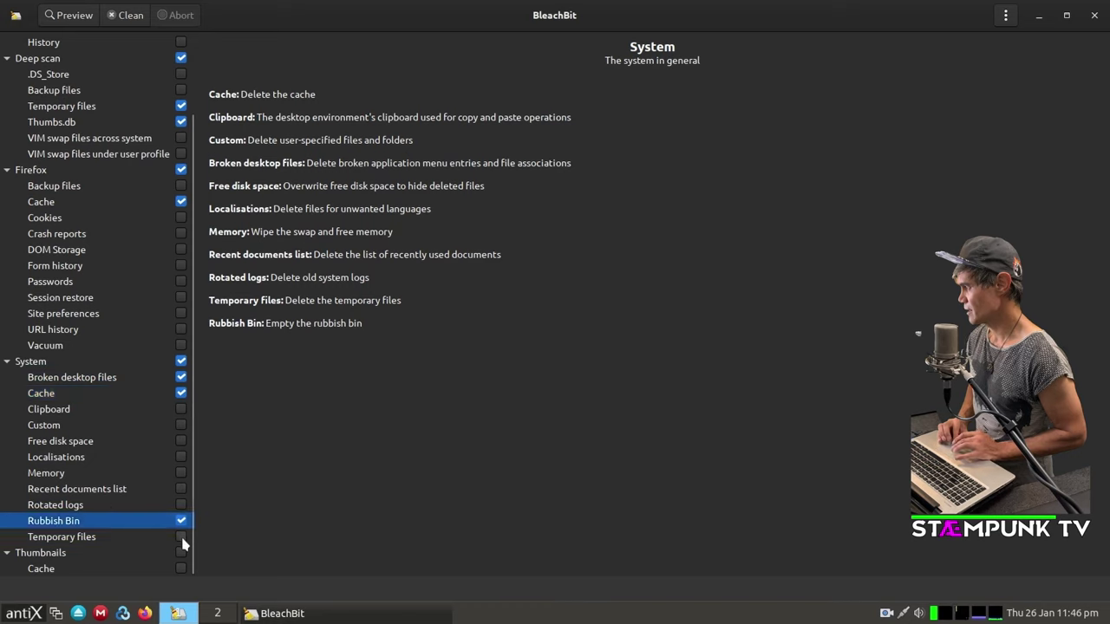
click(181, 538)
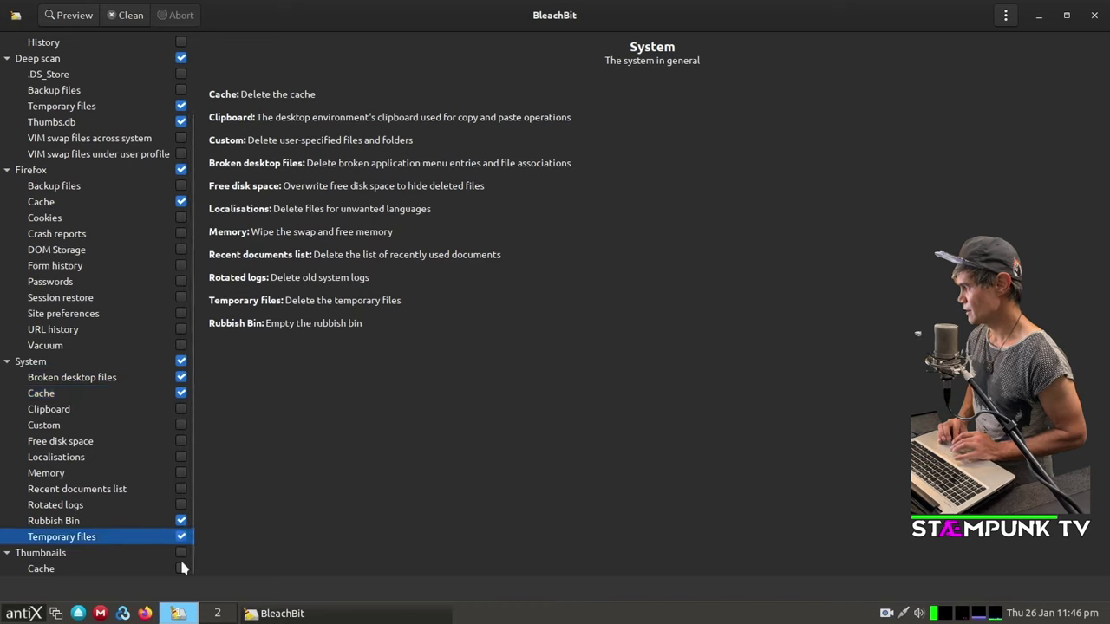
click(181, 569)
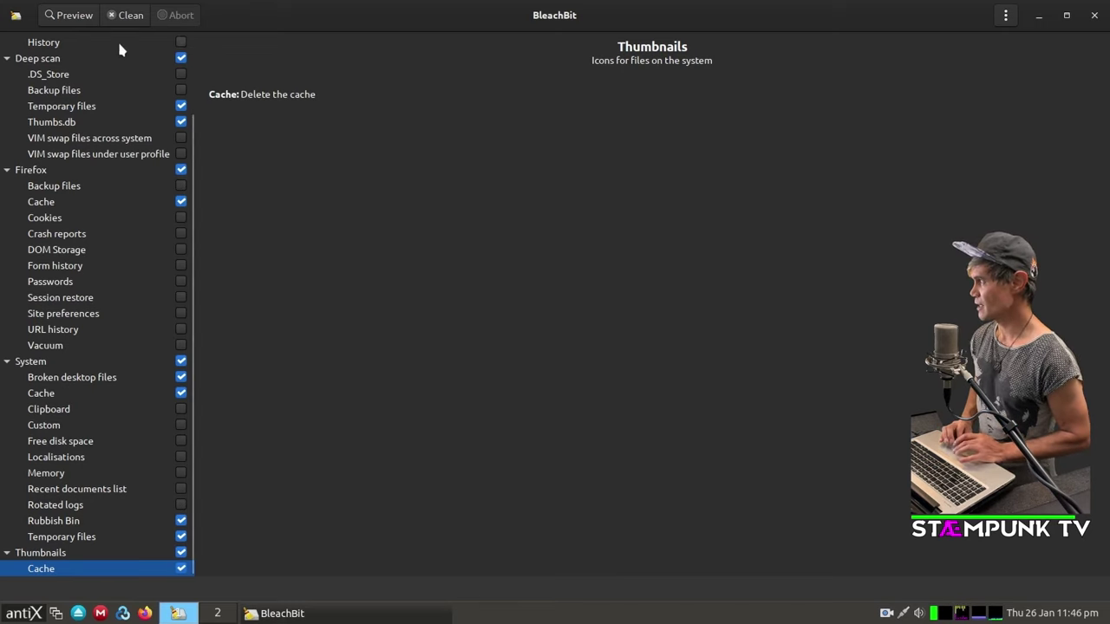
Clean the ticked items with Delete confirmed, freeing 73.8MB from 1125 files, then close BleachBit
click(128, 18)
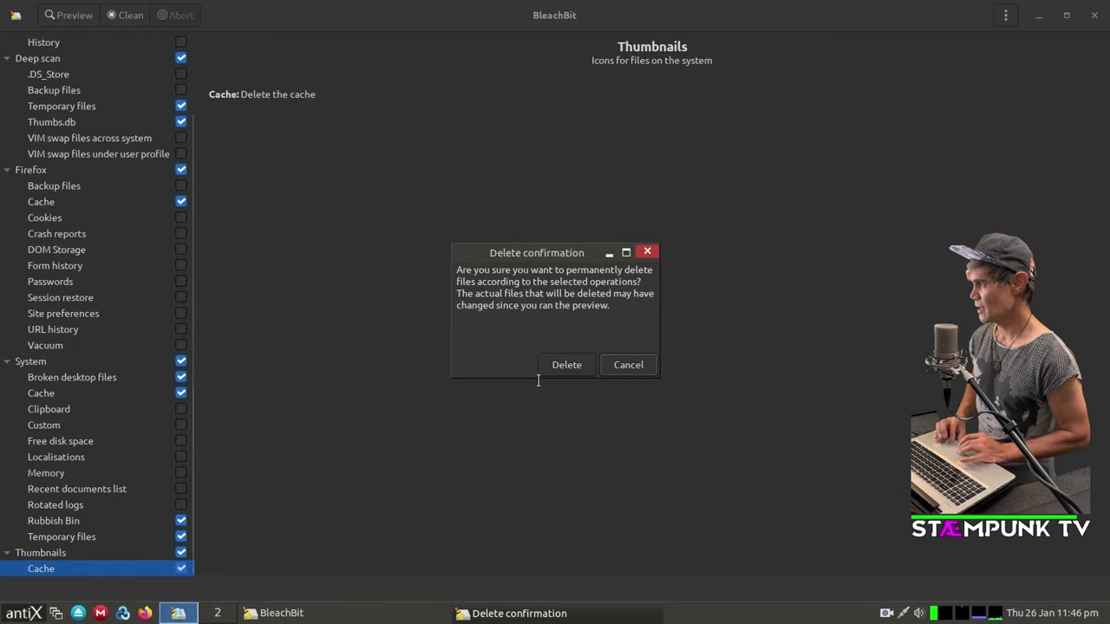
click(569, 366)
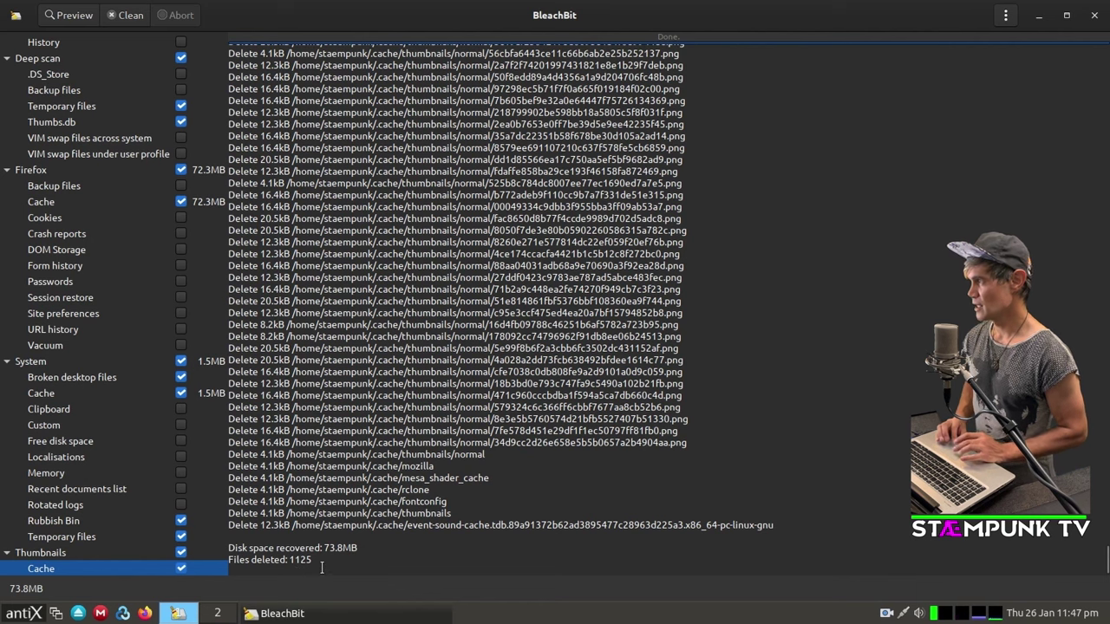
click(1094, 15)
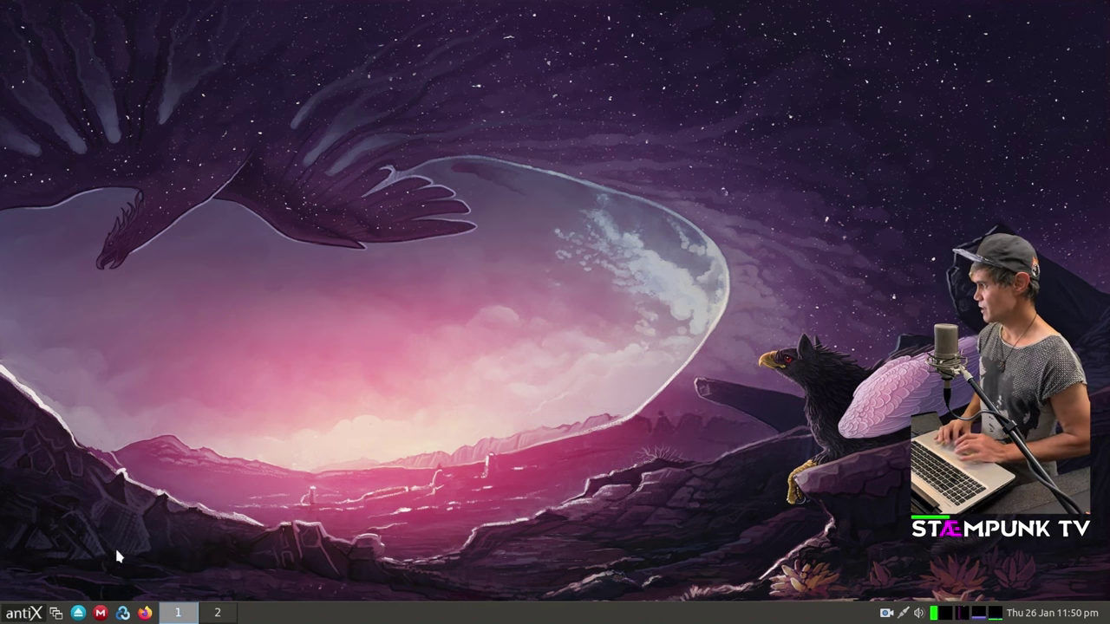
Launch ISO Snapshot from the antiX applications menu
click(24, 613)
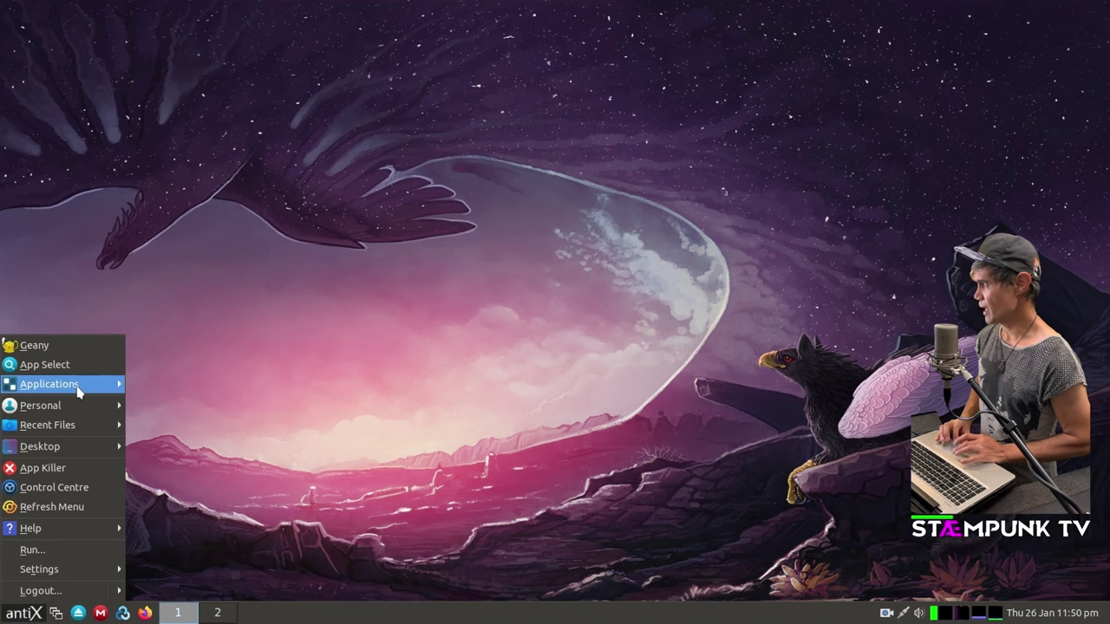
mouse_move(78, 391)
mouse_move(188, 392)
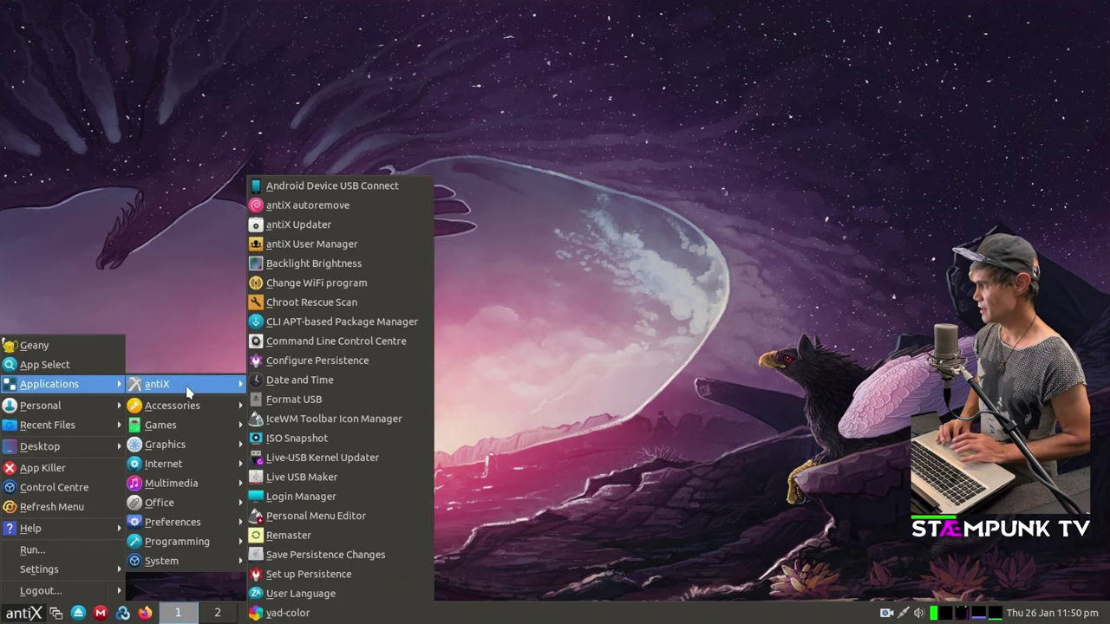
click(344, 438)
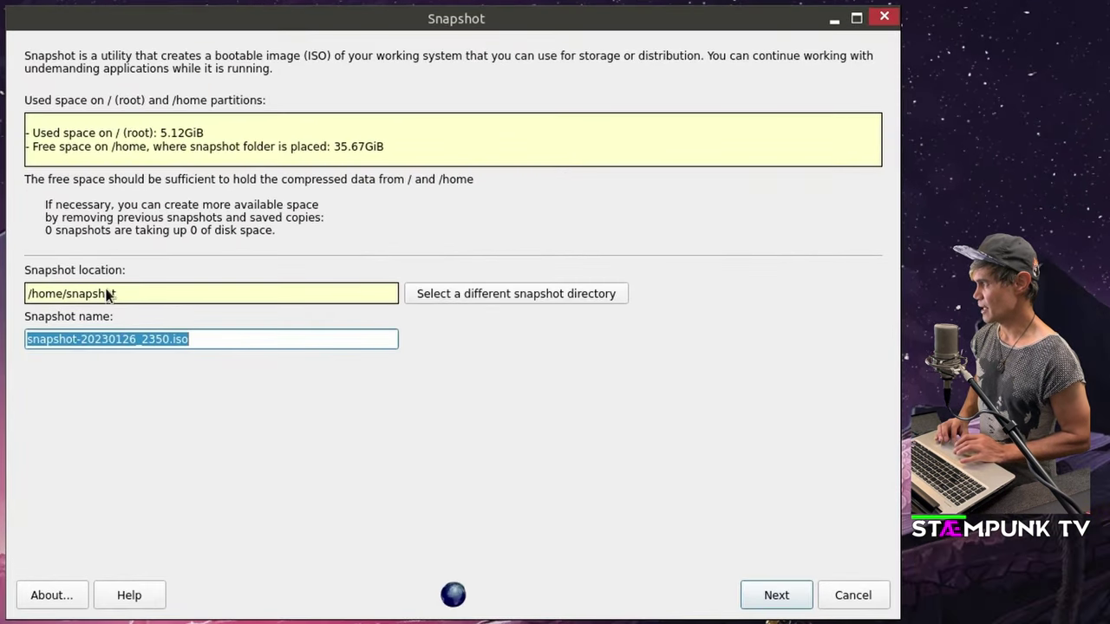
Choose /mnt/DATA/antiX22 Snapshot as the snapshot directory
click(474, 297)
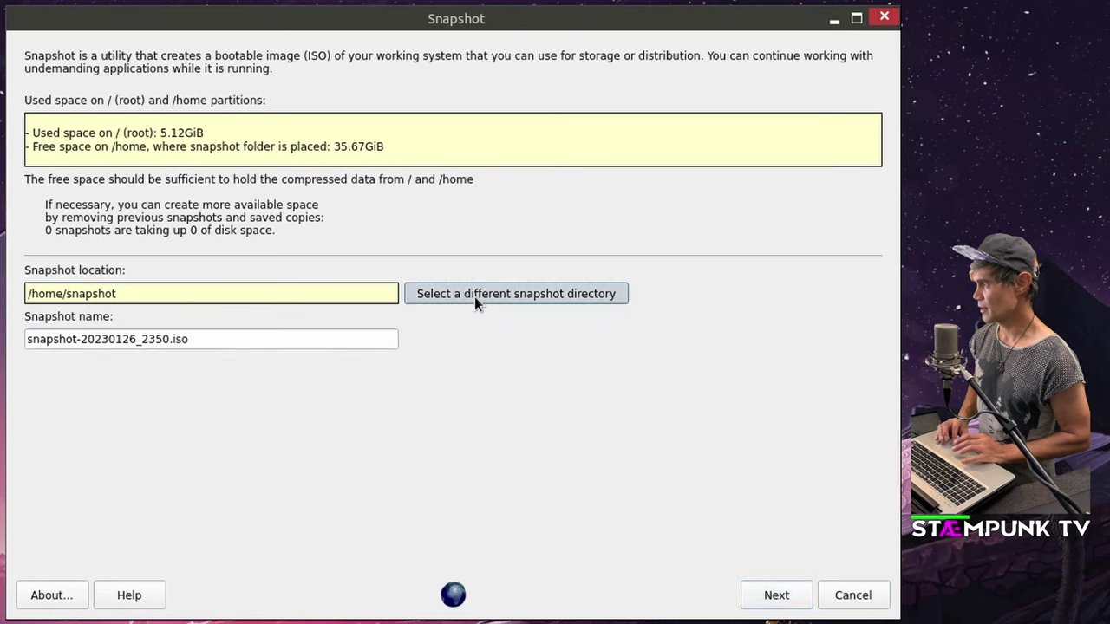
click(222, 165)
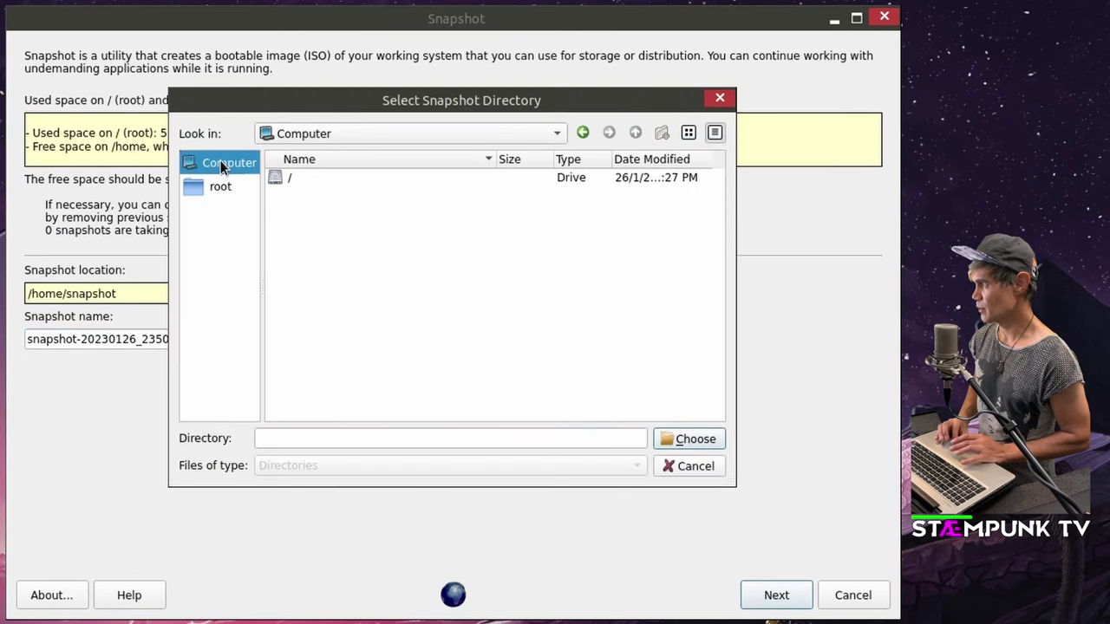
double_click(275, 180)
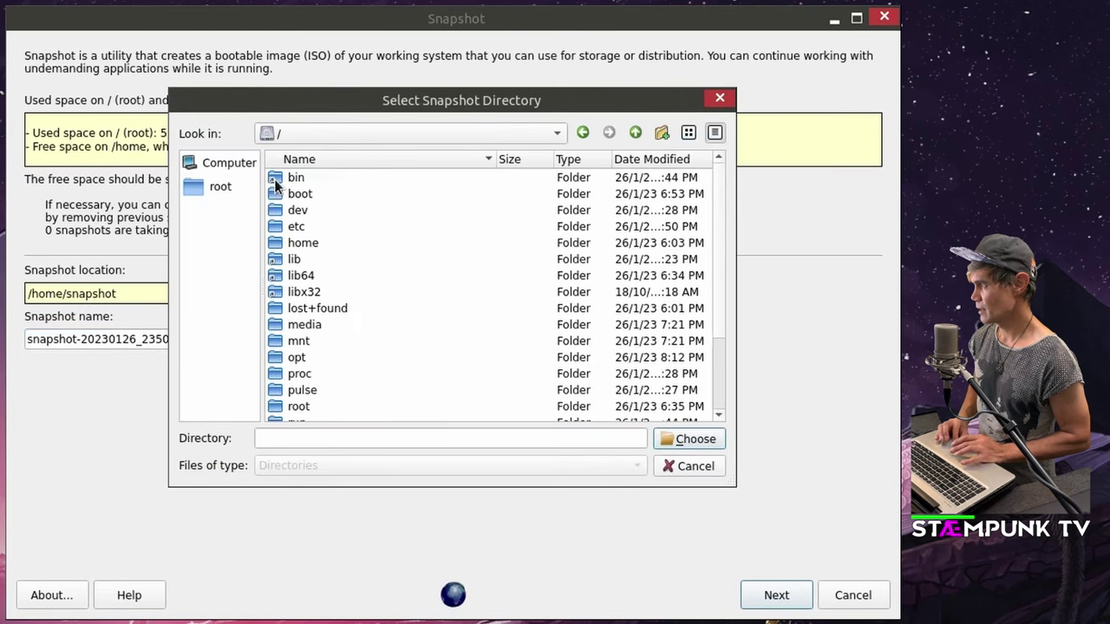
double_click(277, 346)
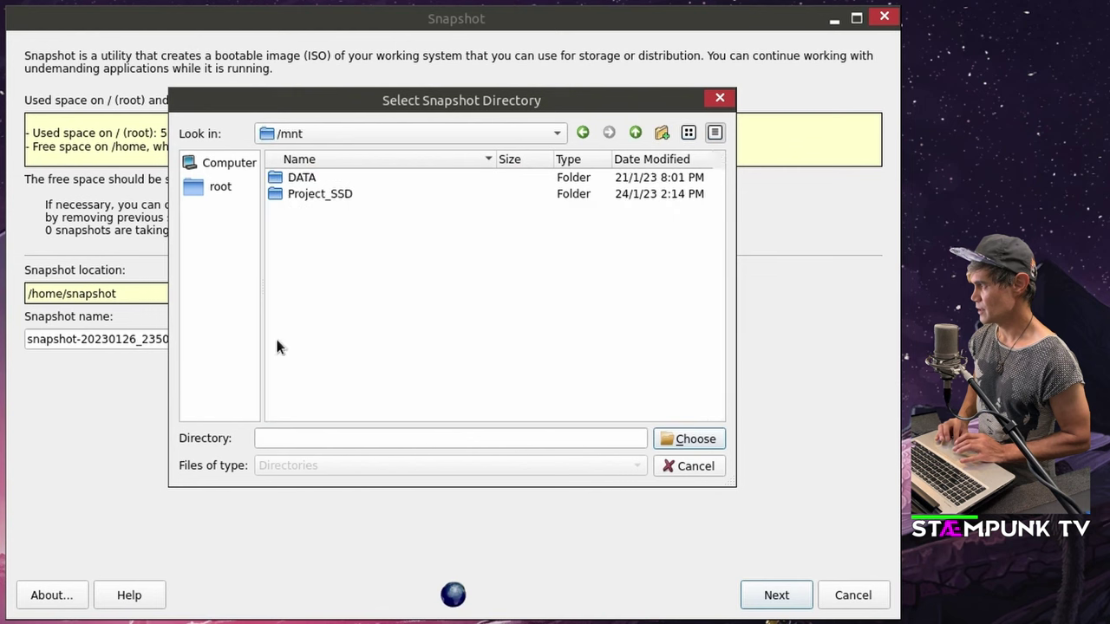
double_click(280, 179)
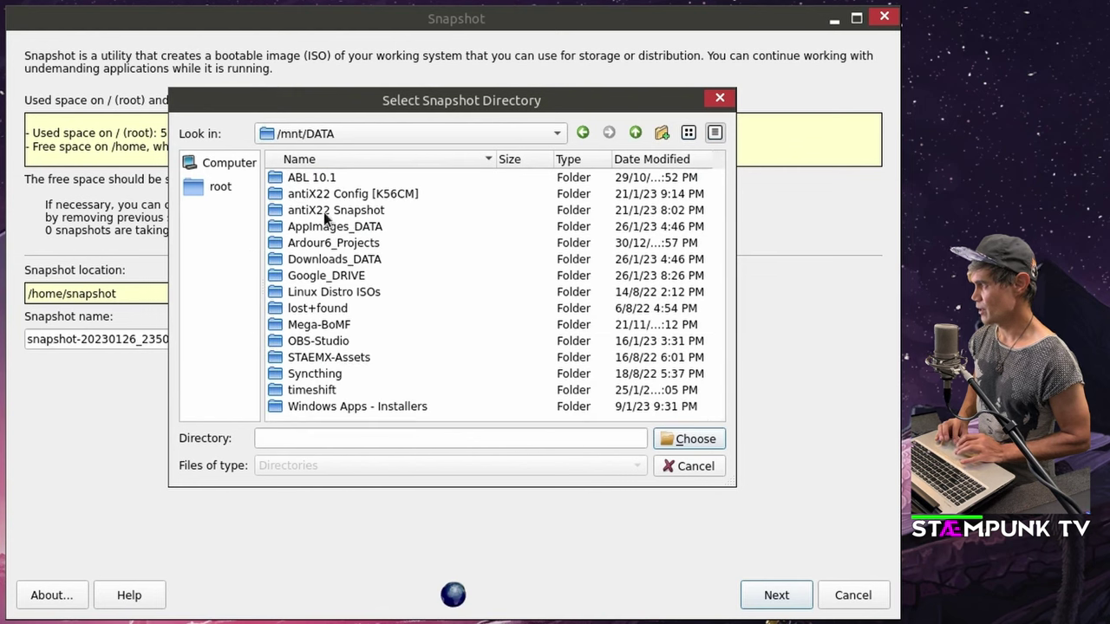
double_click(275, 210)
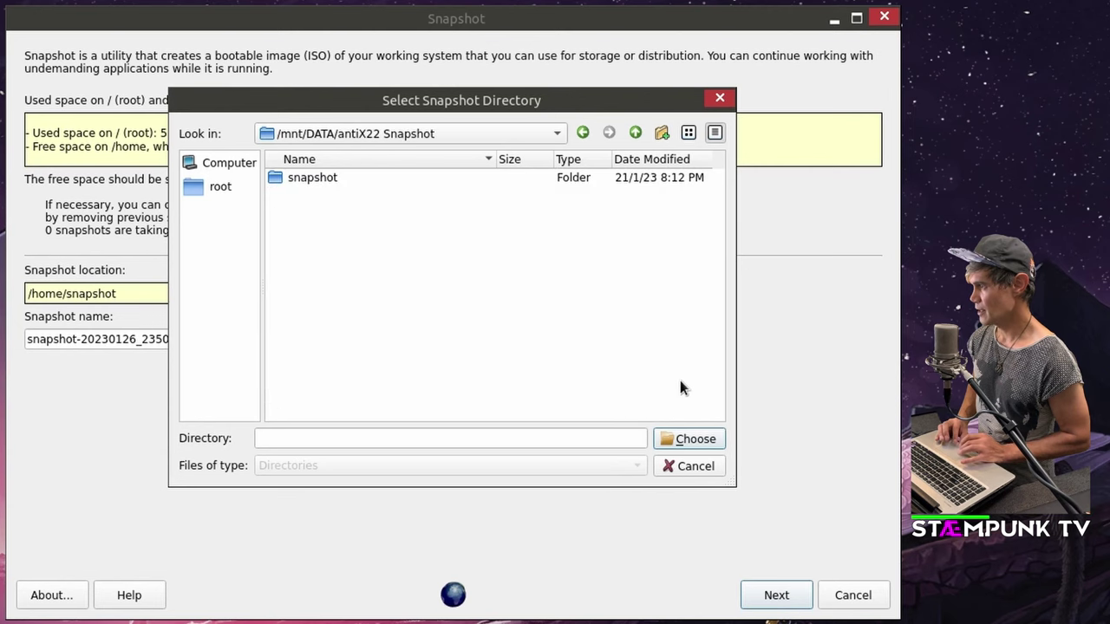
click(698, 439)
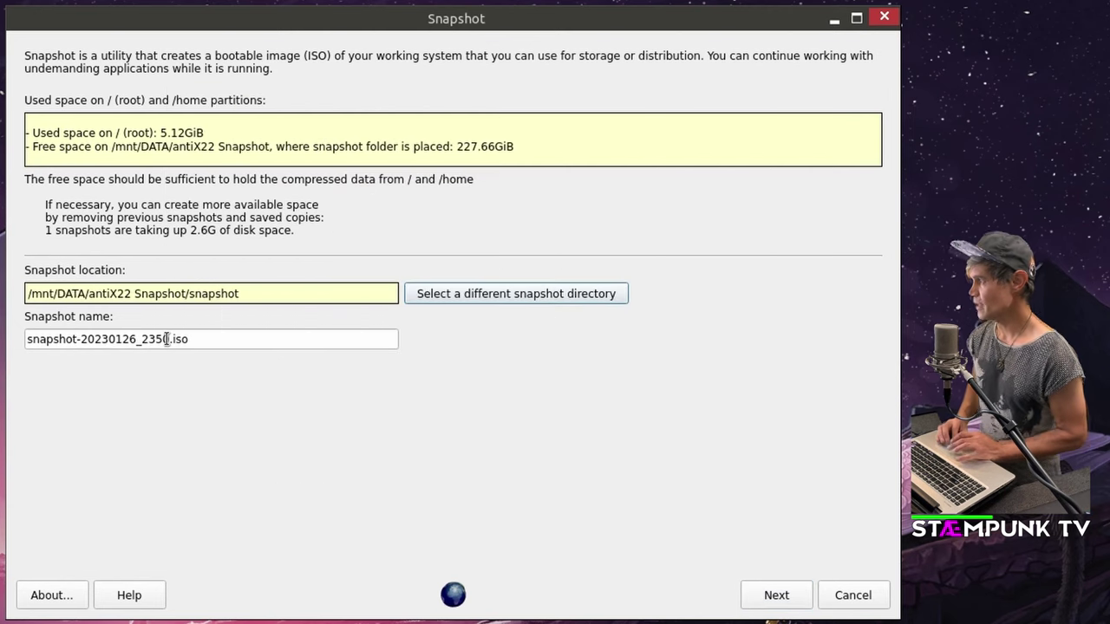
Name the snapshot antiX22-Jan_2023.iso and continue to the Settings page
click(169, 339)
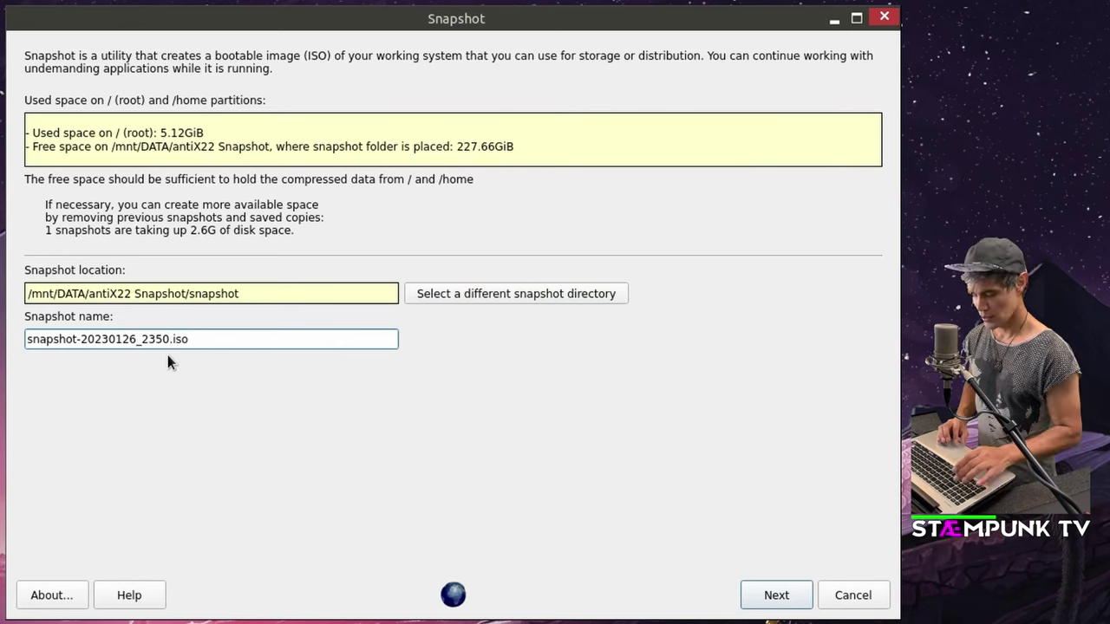
key(BackSpace)
key(BackSpace)
key(BackSpace)
key(BackSpace)
key(BackSpace)
key(BackSpace)
key(BackSpace)
key(BackSpace)
key(BackSpace)
key(BackSpace)
key(BackSpace)
key(BackSpace)
key(BackSpace)
key(BackSpace)
key(BackSpace)
key(BackSpace)
key(BackSpace)
key(BackSpace)
key(BackSpace)
key(BackSpace)
key(BackSpace)
key(BackSpace)
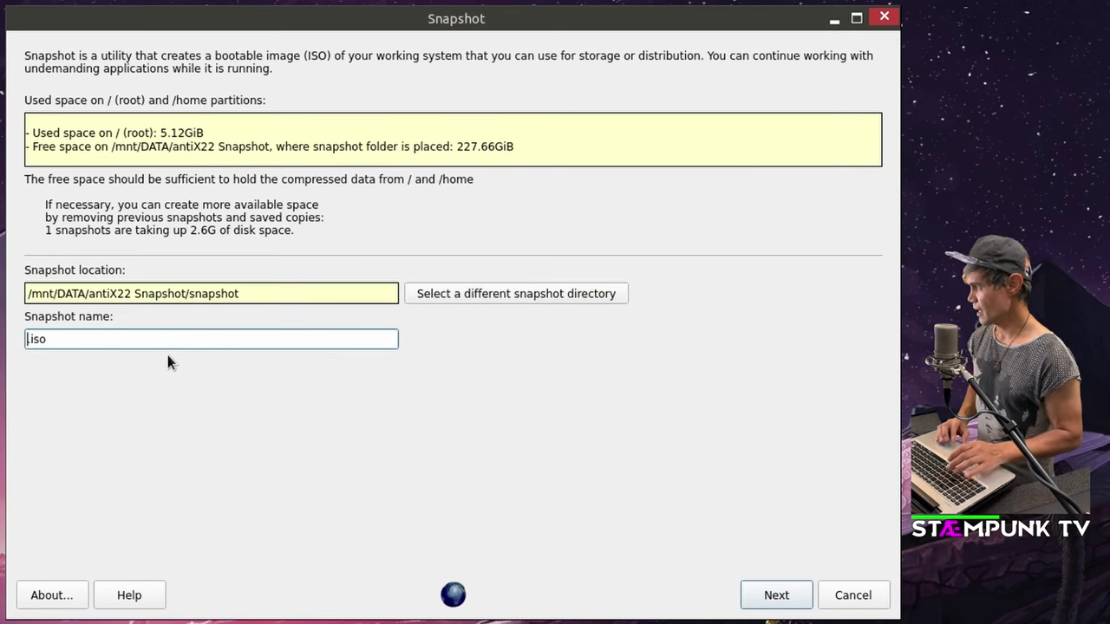
text(anti)
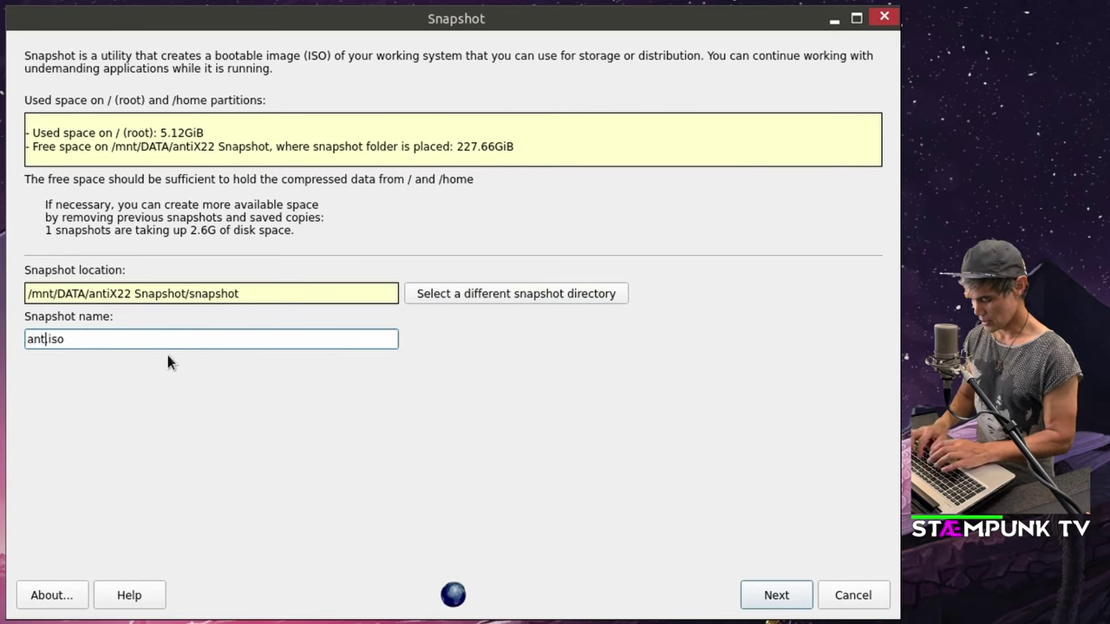
text(X22-Jan)
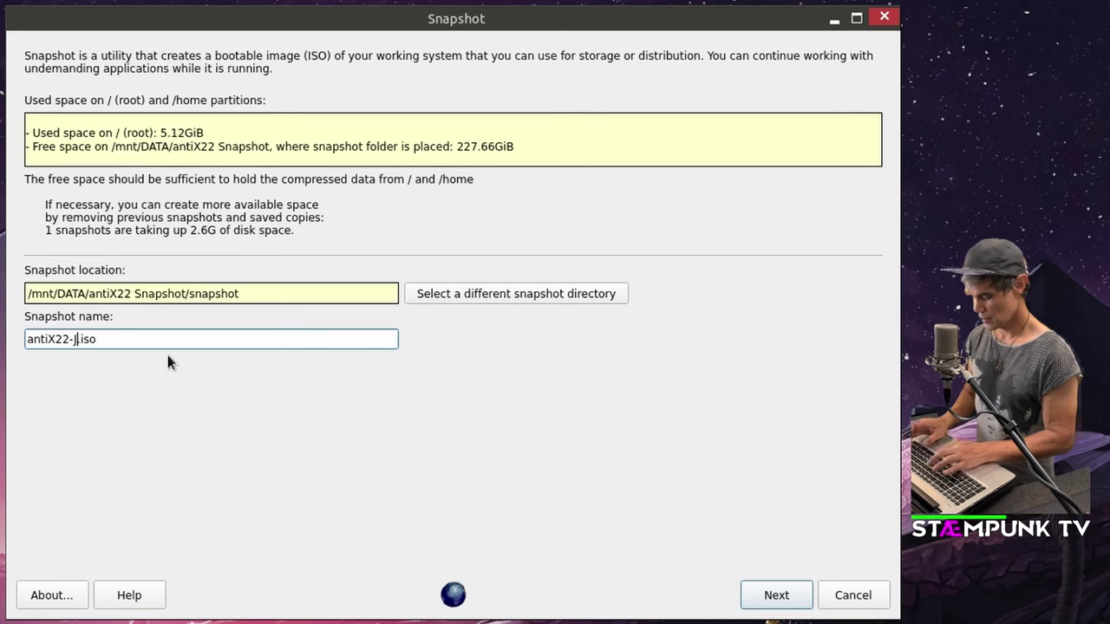
text(_2023)
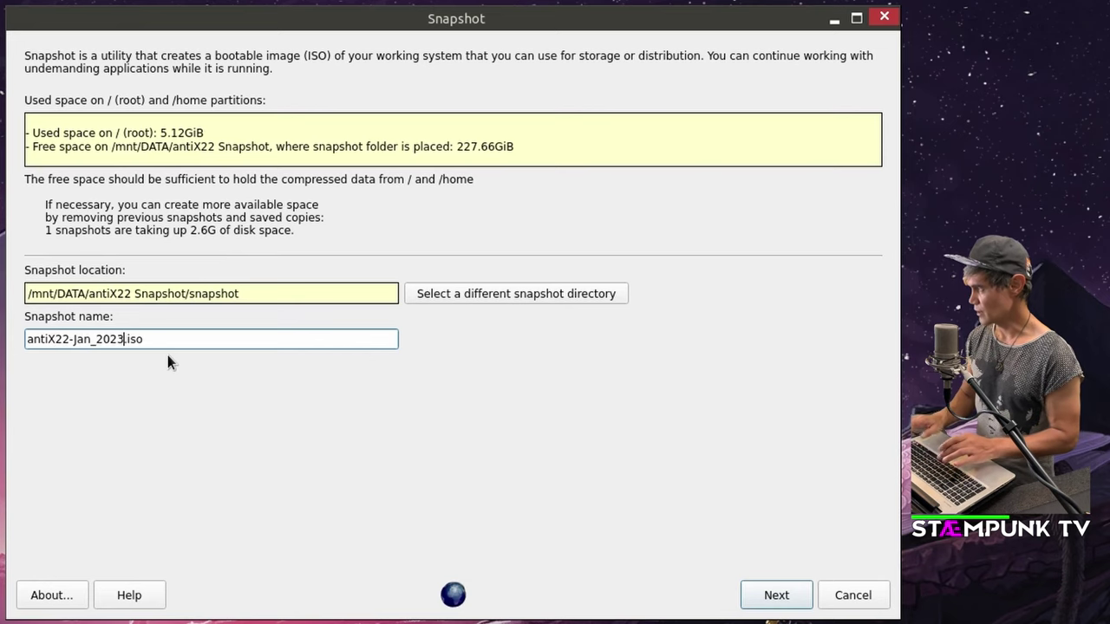
click(776, 594)
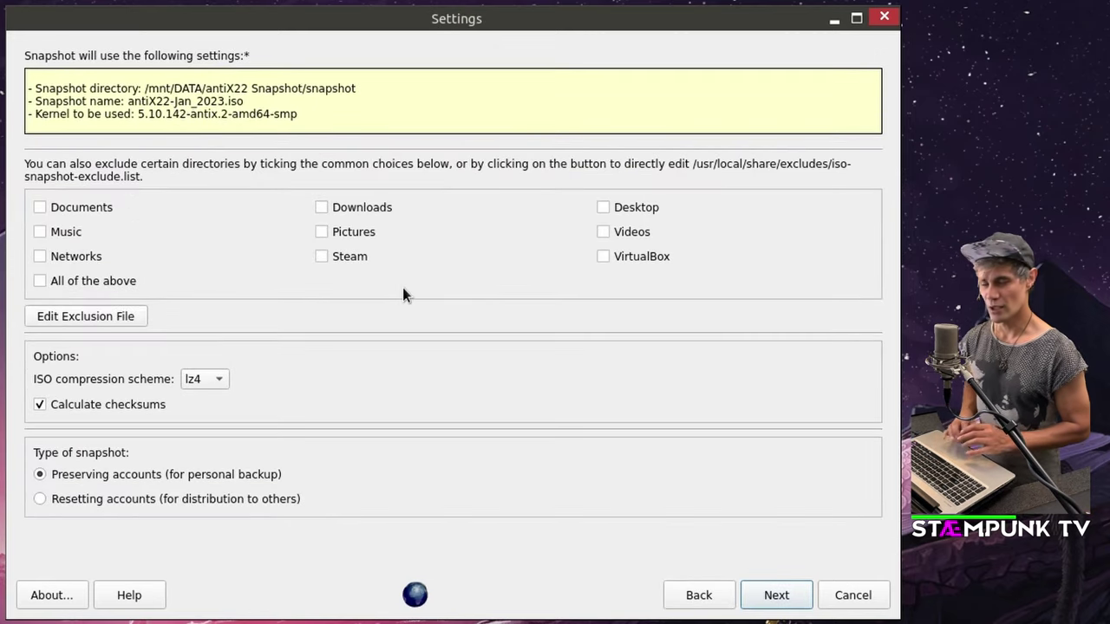
Keep Downloads and all folders included with default settings, and confirm building the ISO
click(322, 208)
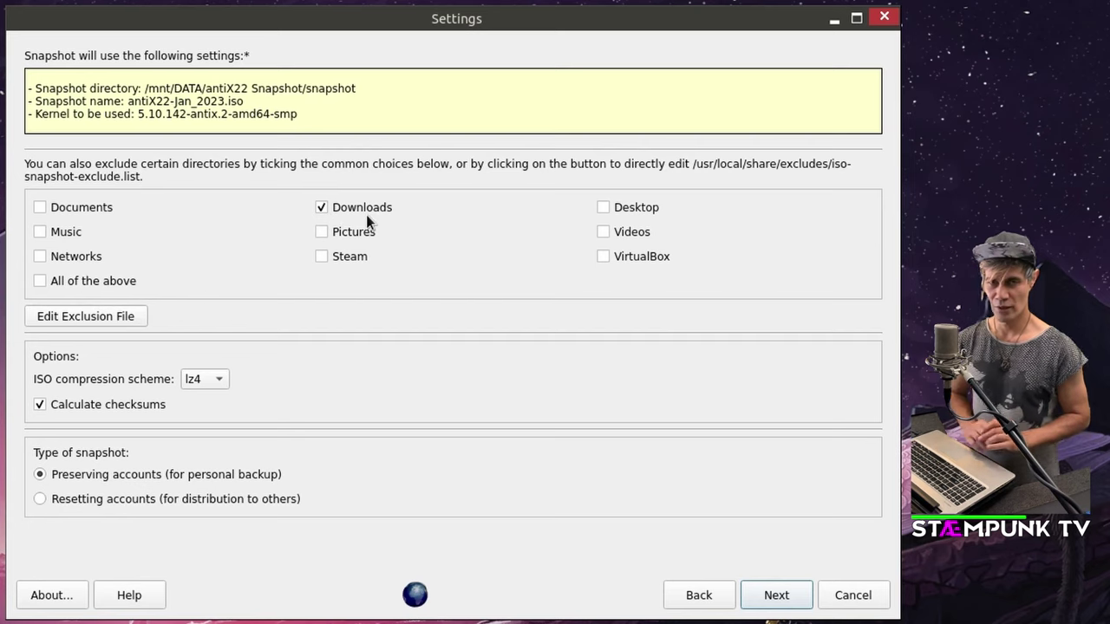
click(321, 207)
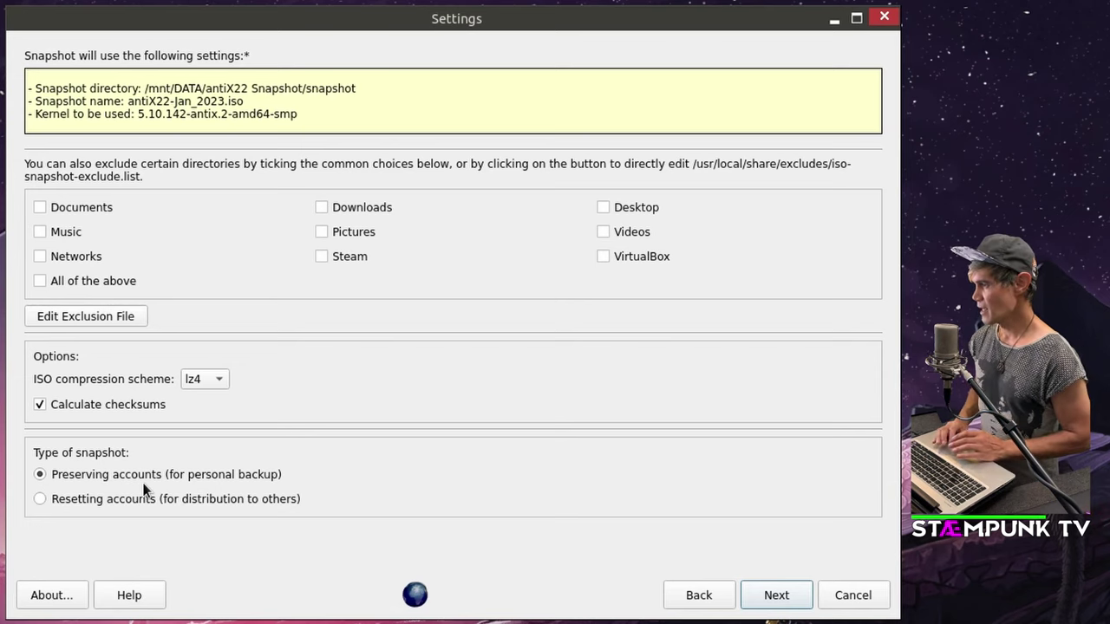
click(777, 599)
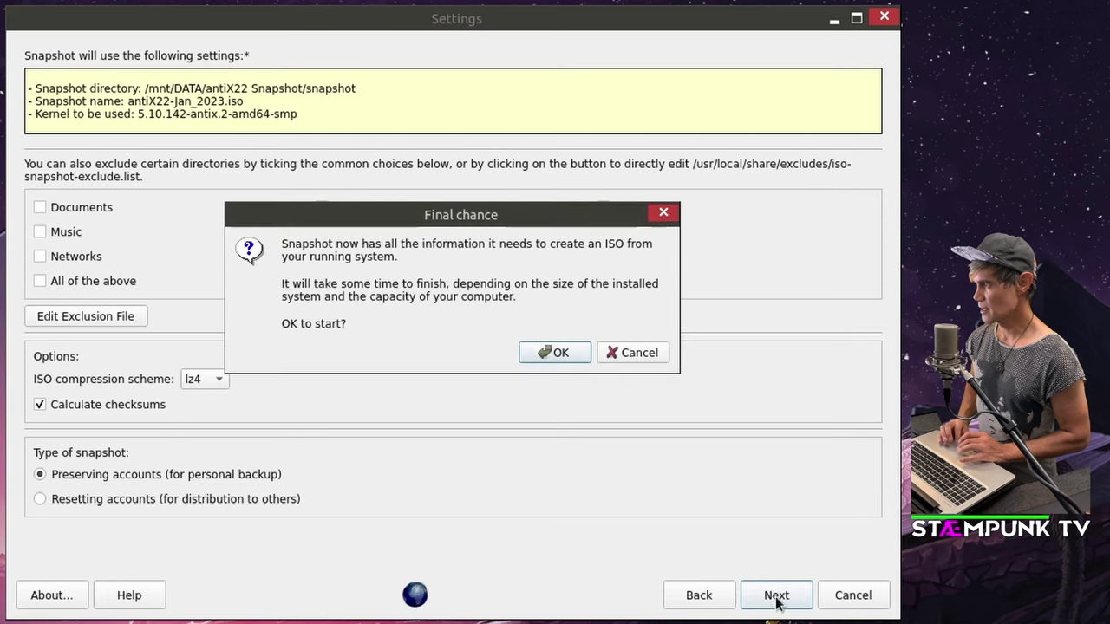
click(550, 353)
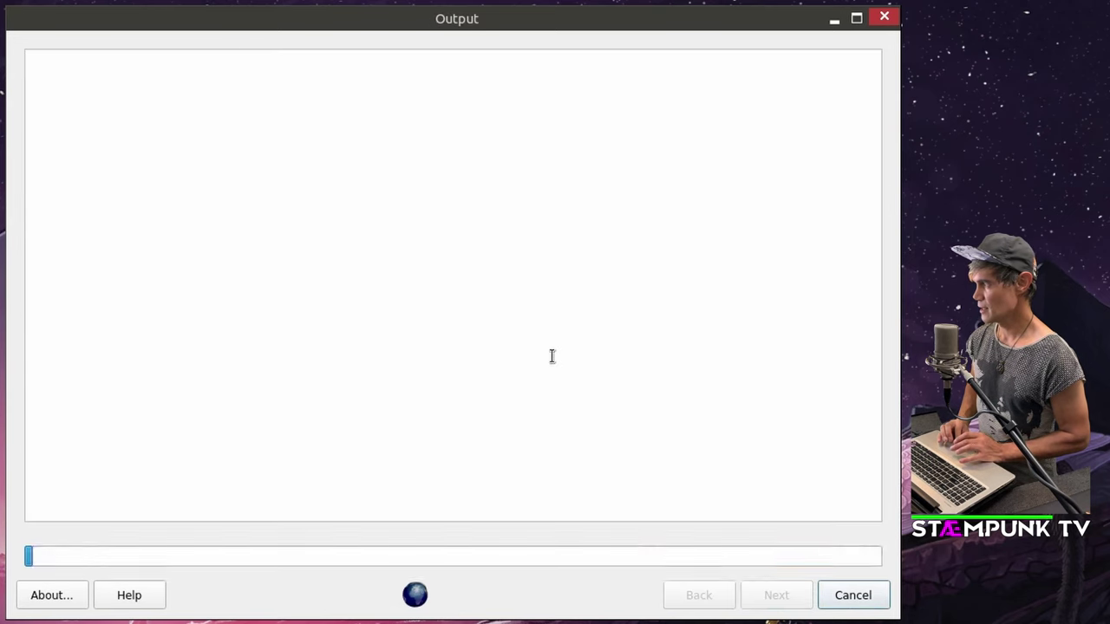